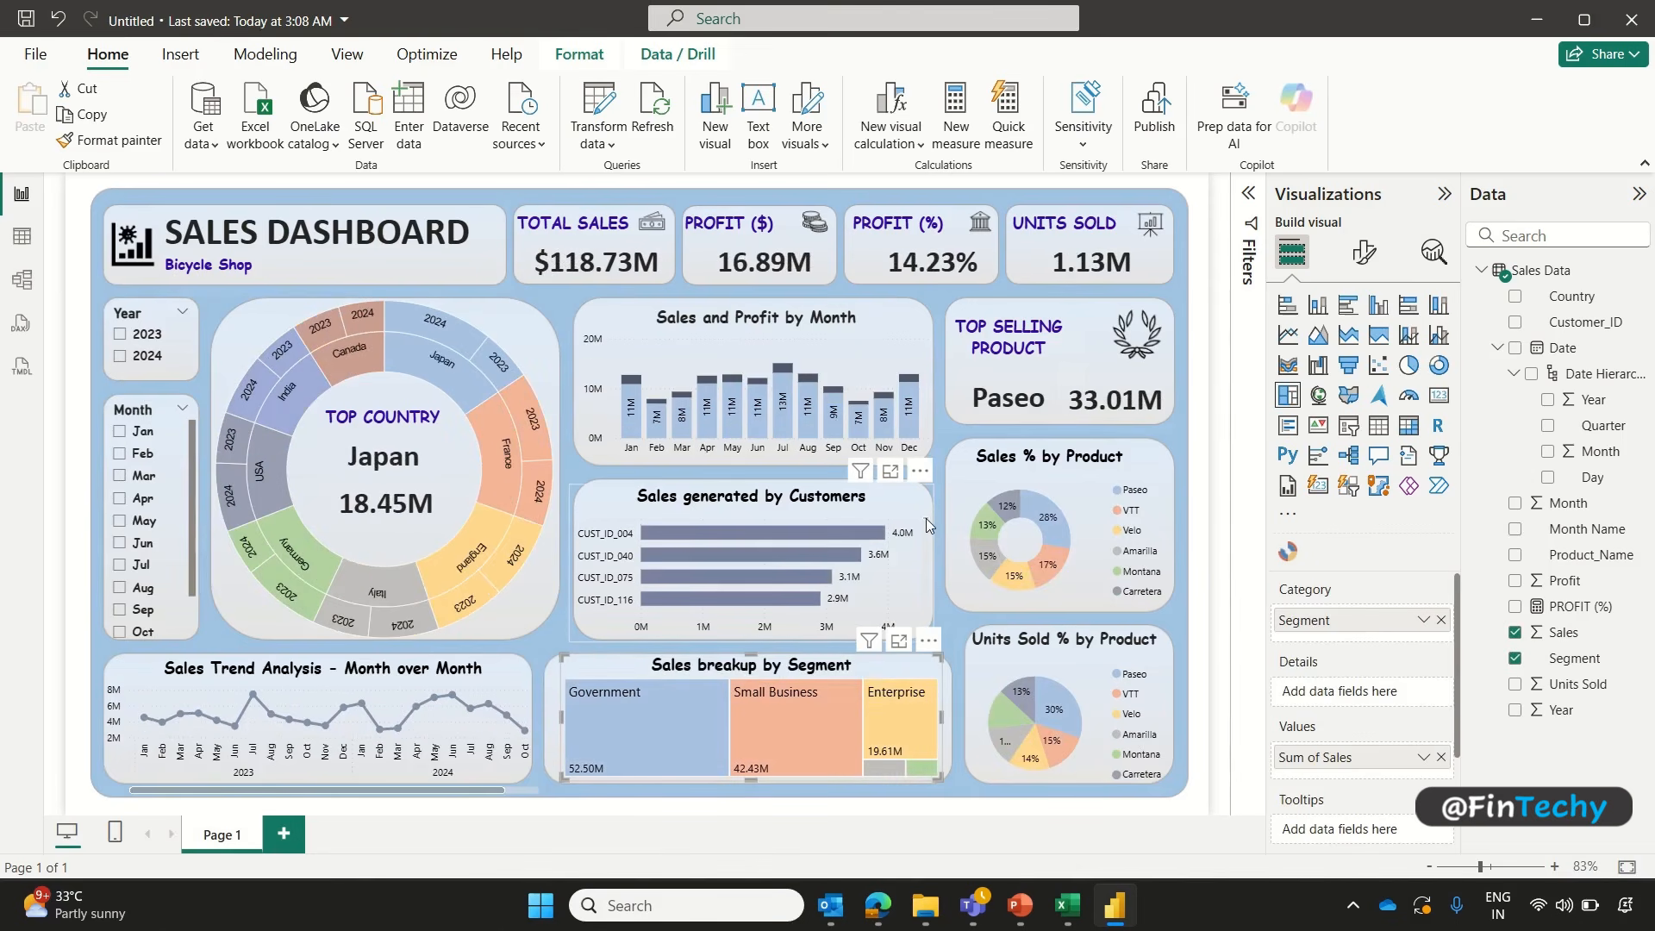
Step: Examine the finished sales dashboard's visuals and the source data in the Excel workbook Sales Data_2023-24.xlsx
{"action": "left_click", "coordinate": [1058, 557]}
{"action": "left_click", "coordinate": [1019, 554]}
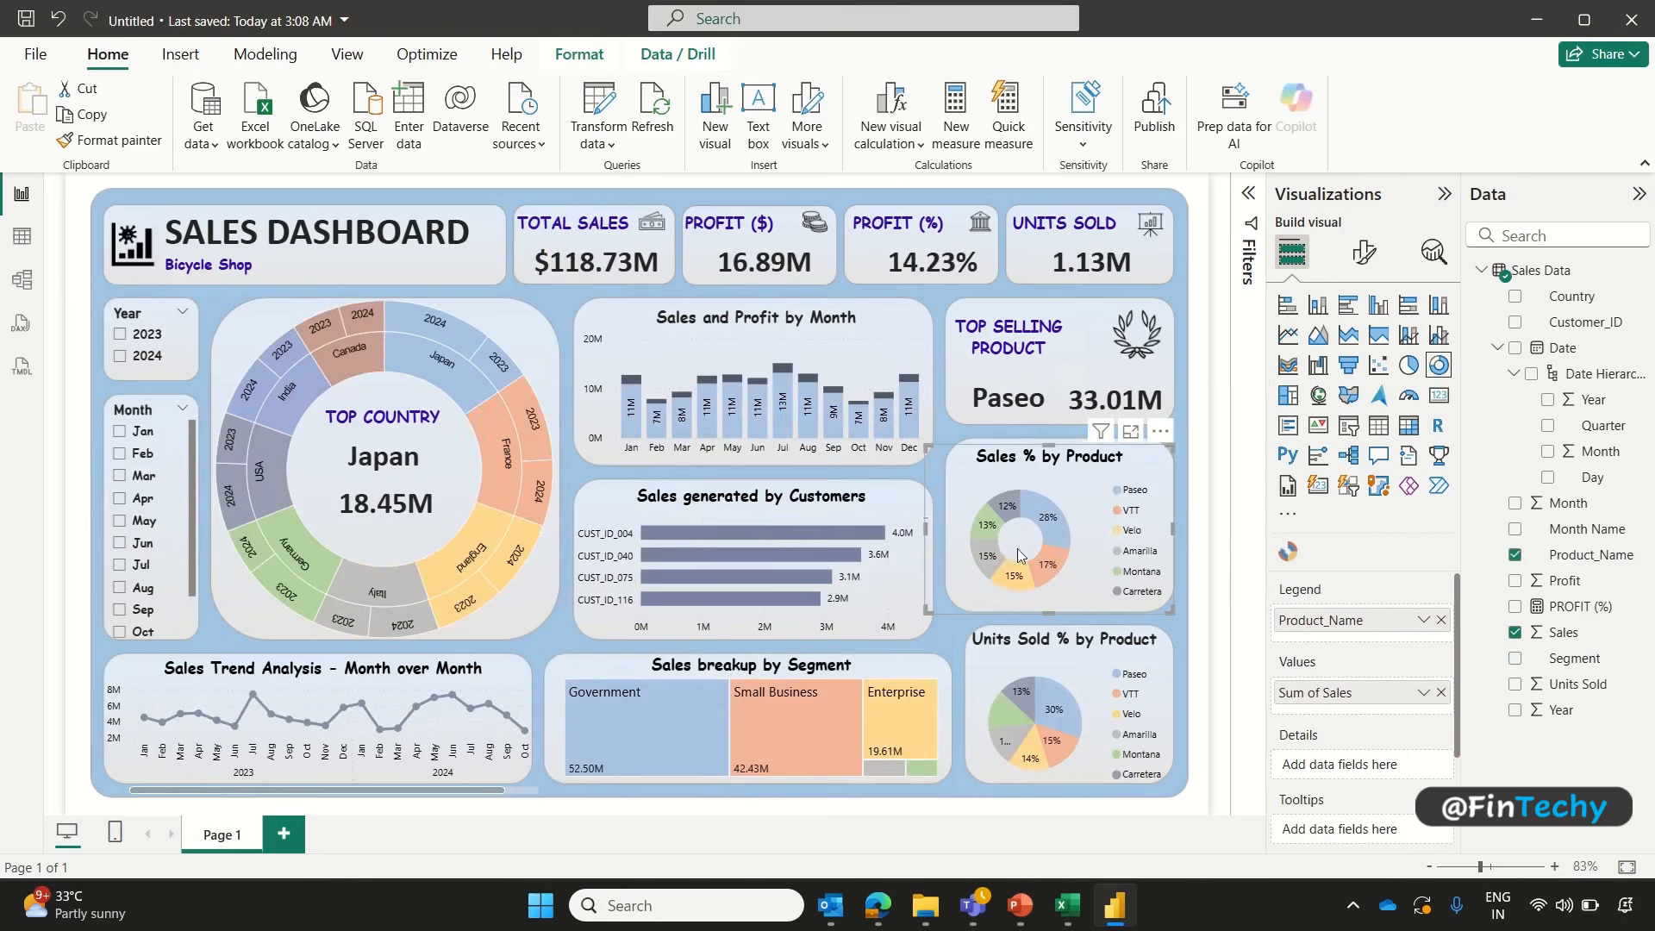
{"action": "left_click", "coordinate": [911, 401]}
{"action": "left_click", "coordinate": [913, 401]}
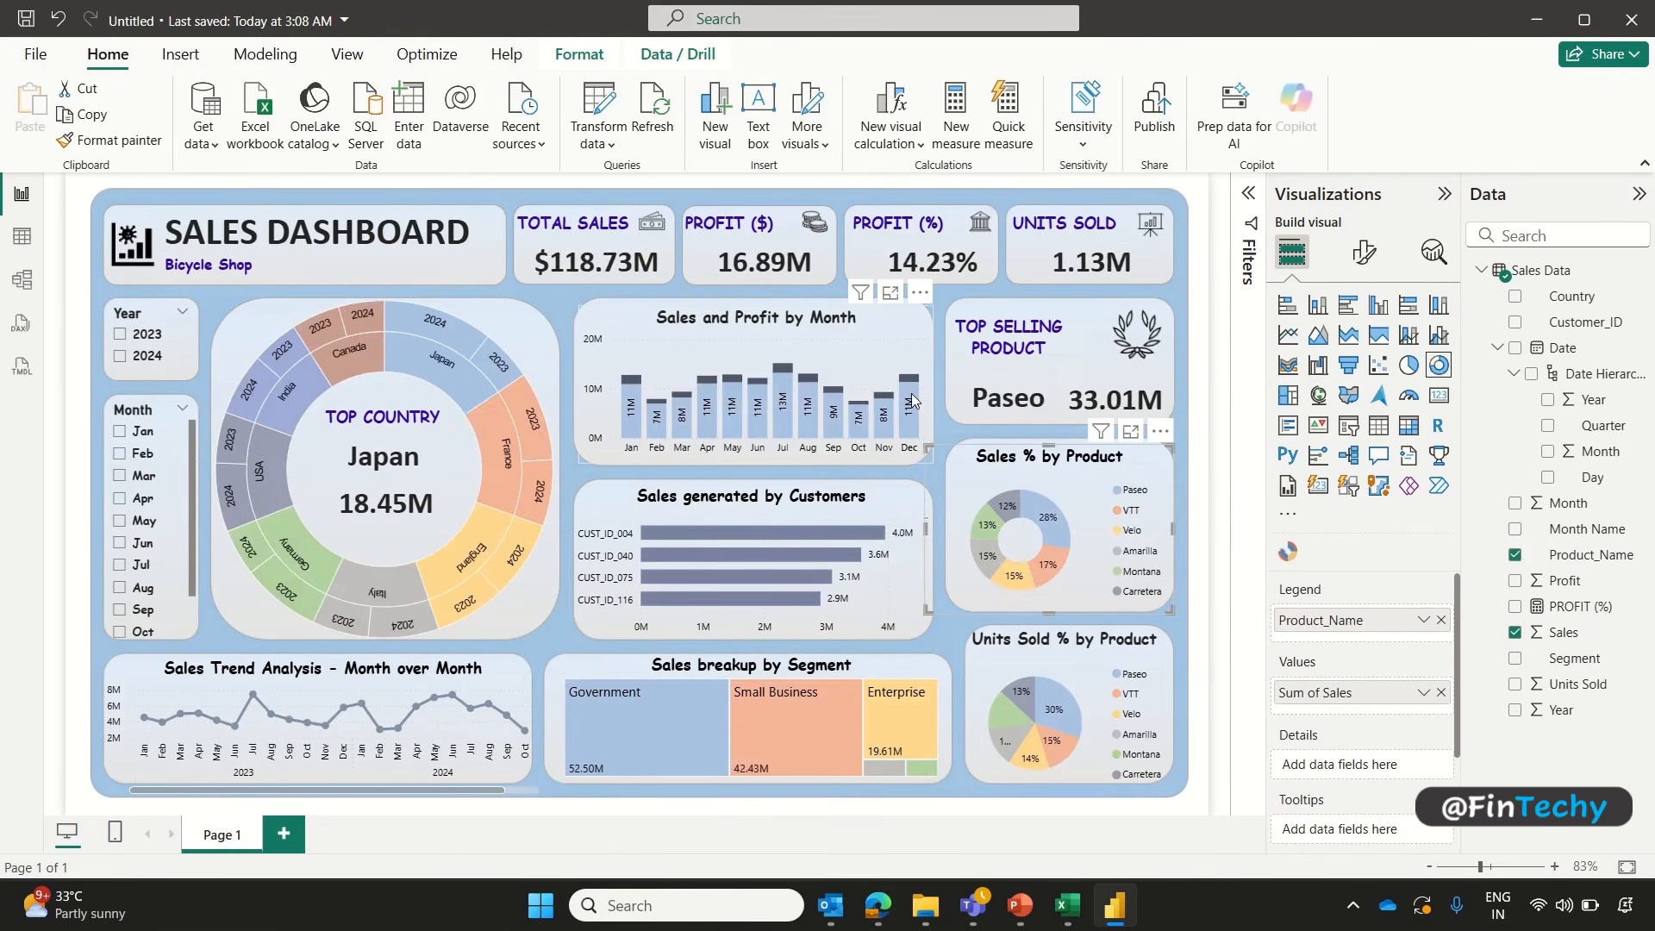
{"action": "left_click", "coordinate": [1220, 468]}
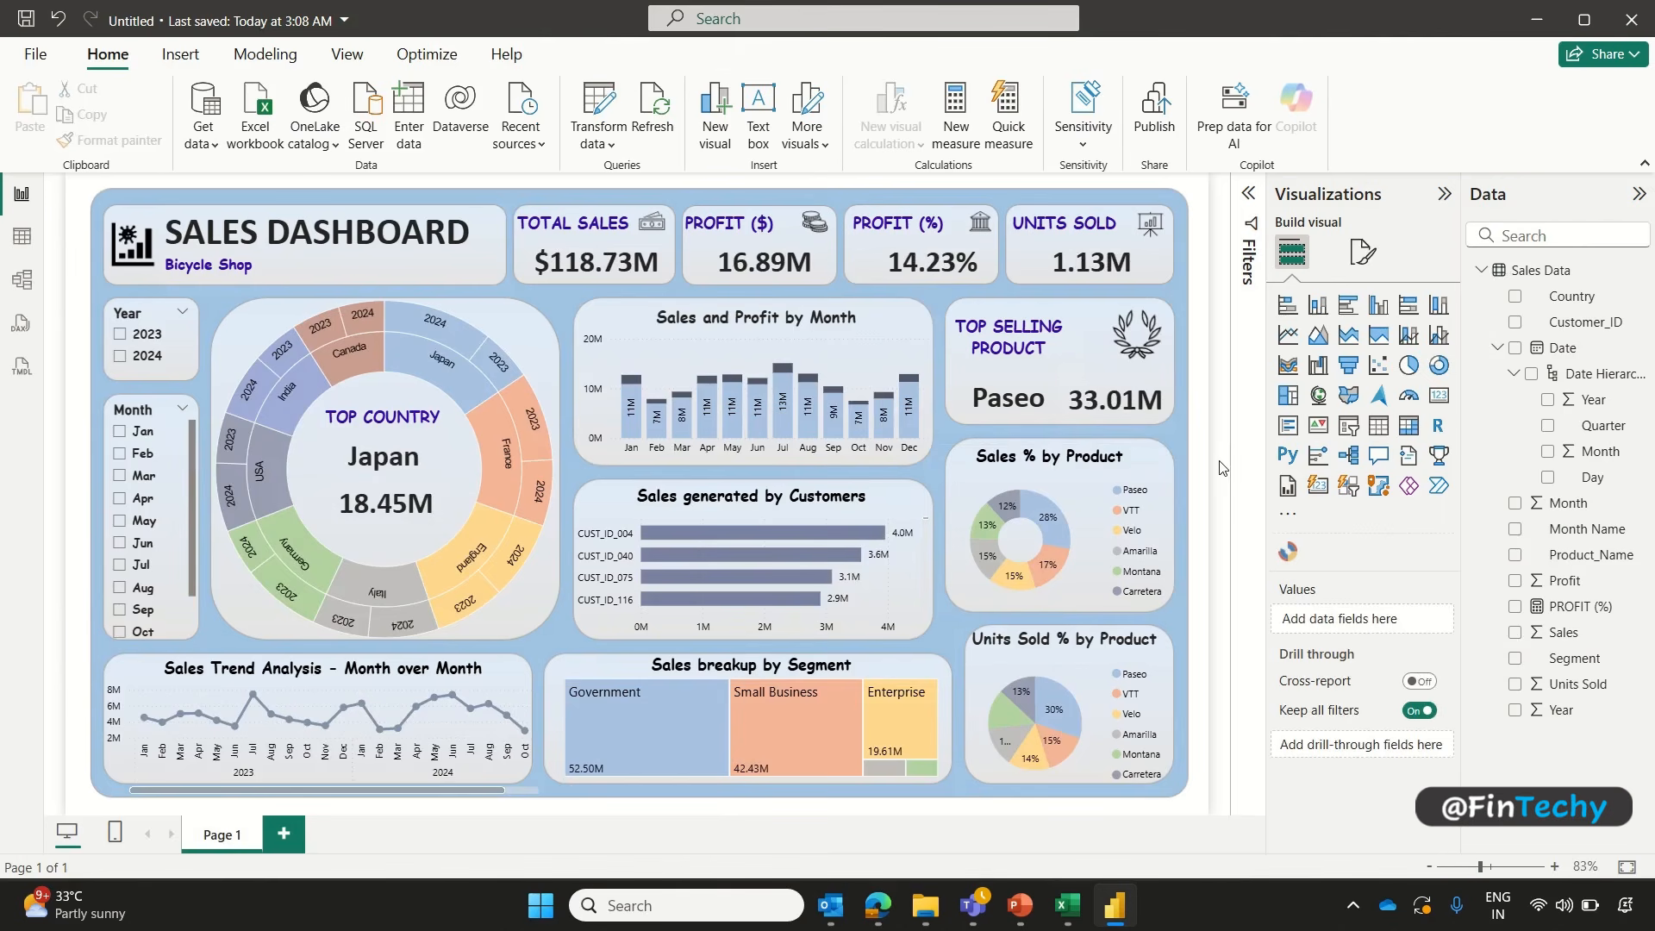
{"action": "left_click", "coordinate": [1069, 907]}
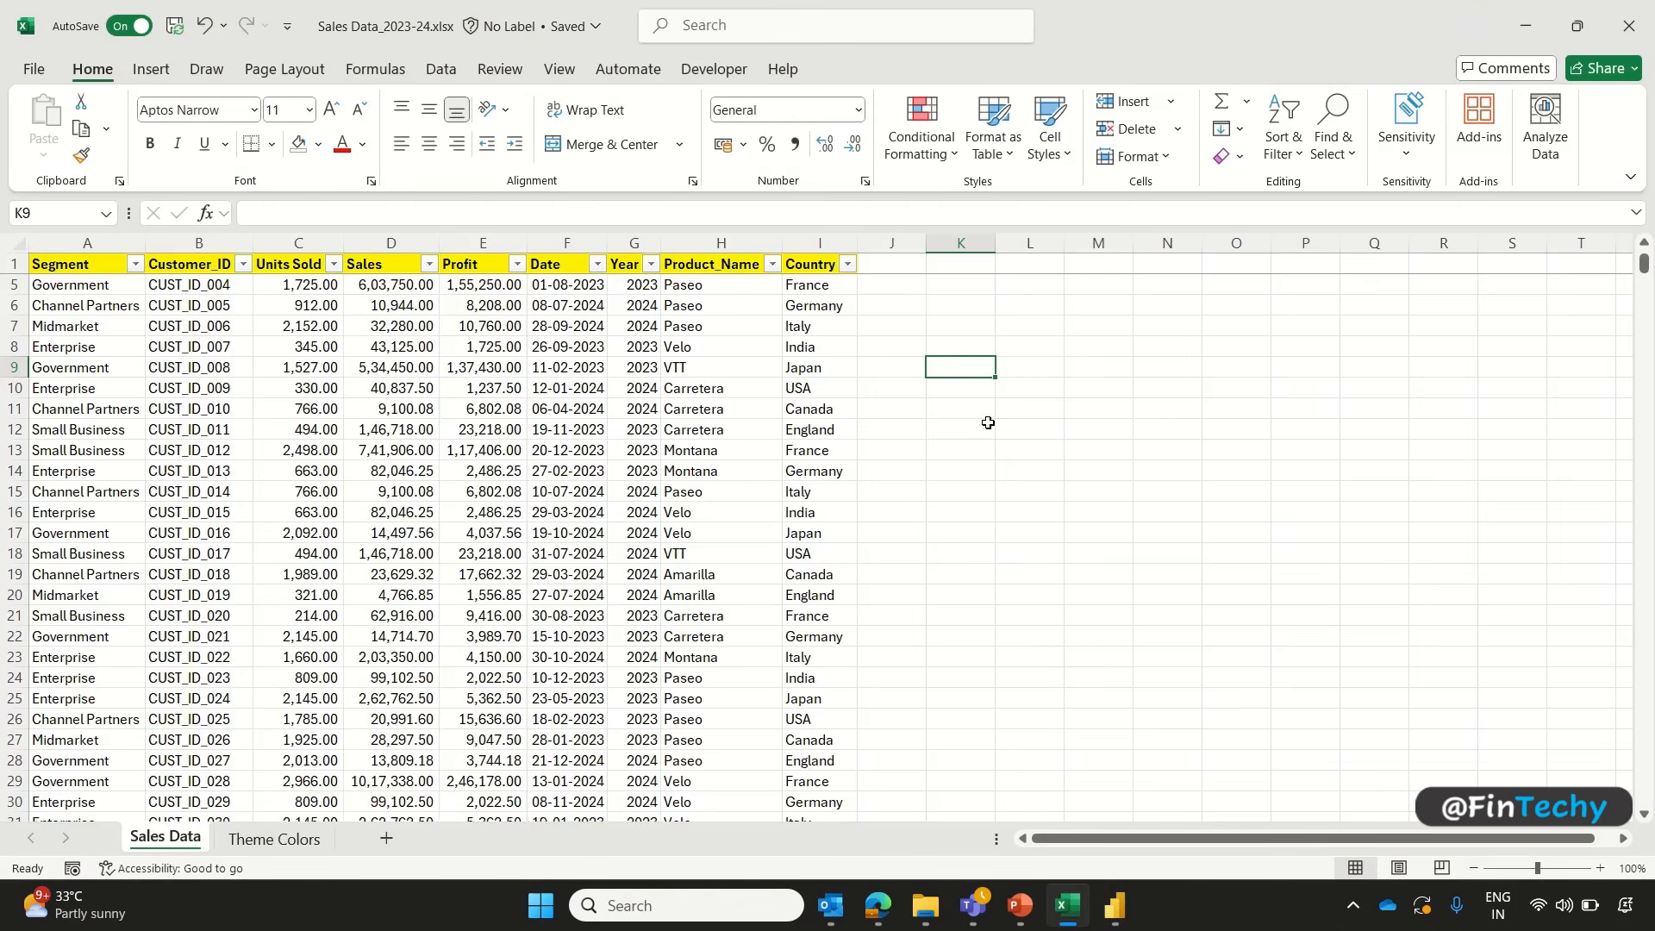
{"action": "left_click", "coordinate": [1115, 905]}
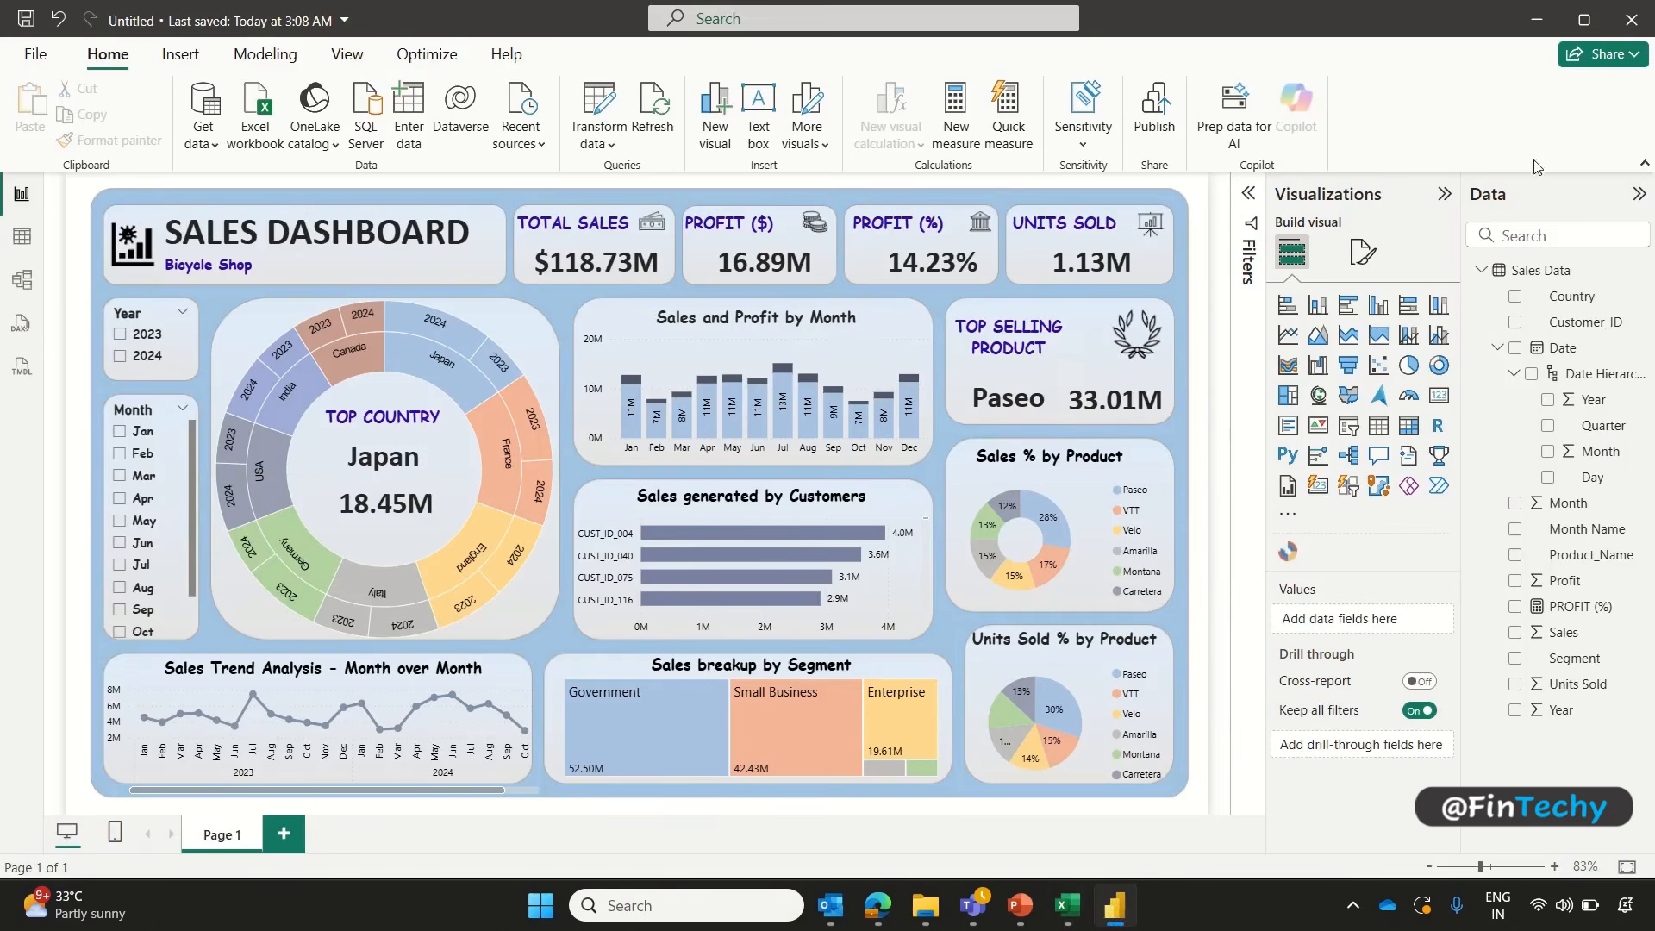
Step: Close the finished dashboard report and start a blank report in a newly launched Power BI Desktop
{"action": "left_click", "coordinate": [1632, 19]}
{"action": "left_click", "coordinate": [940, 483]}
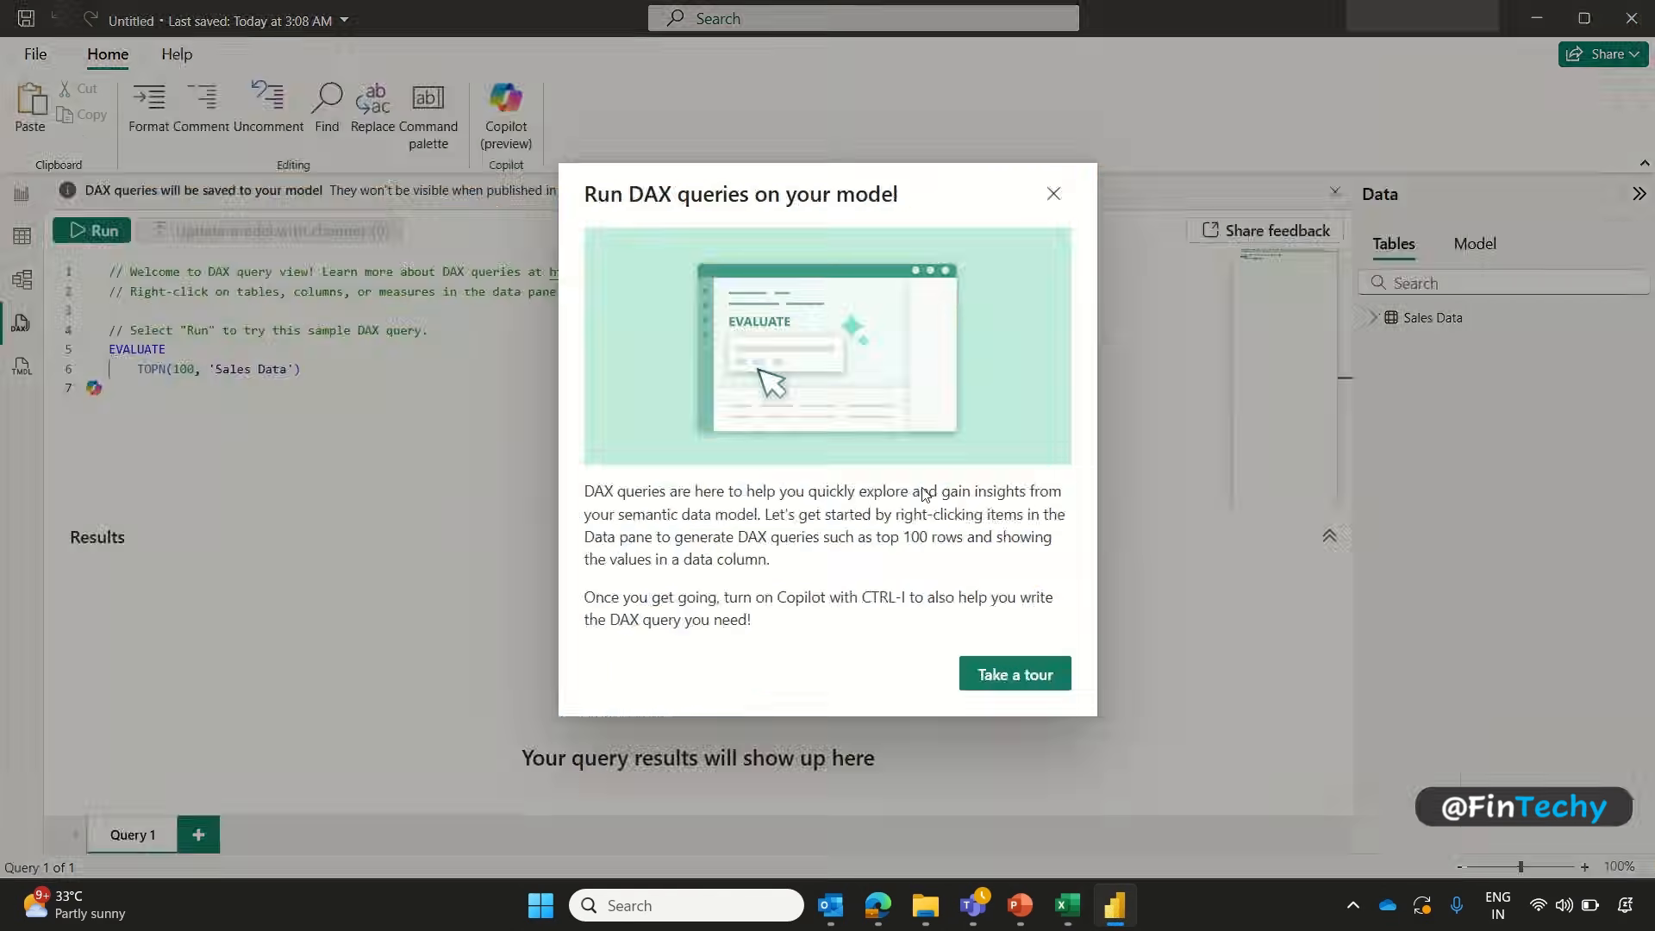
{"action": "left_click", "coordinate": [714, 919]}
{"action": "type", "text": "power"}
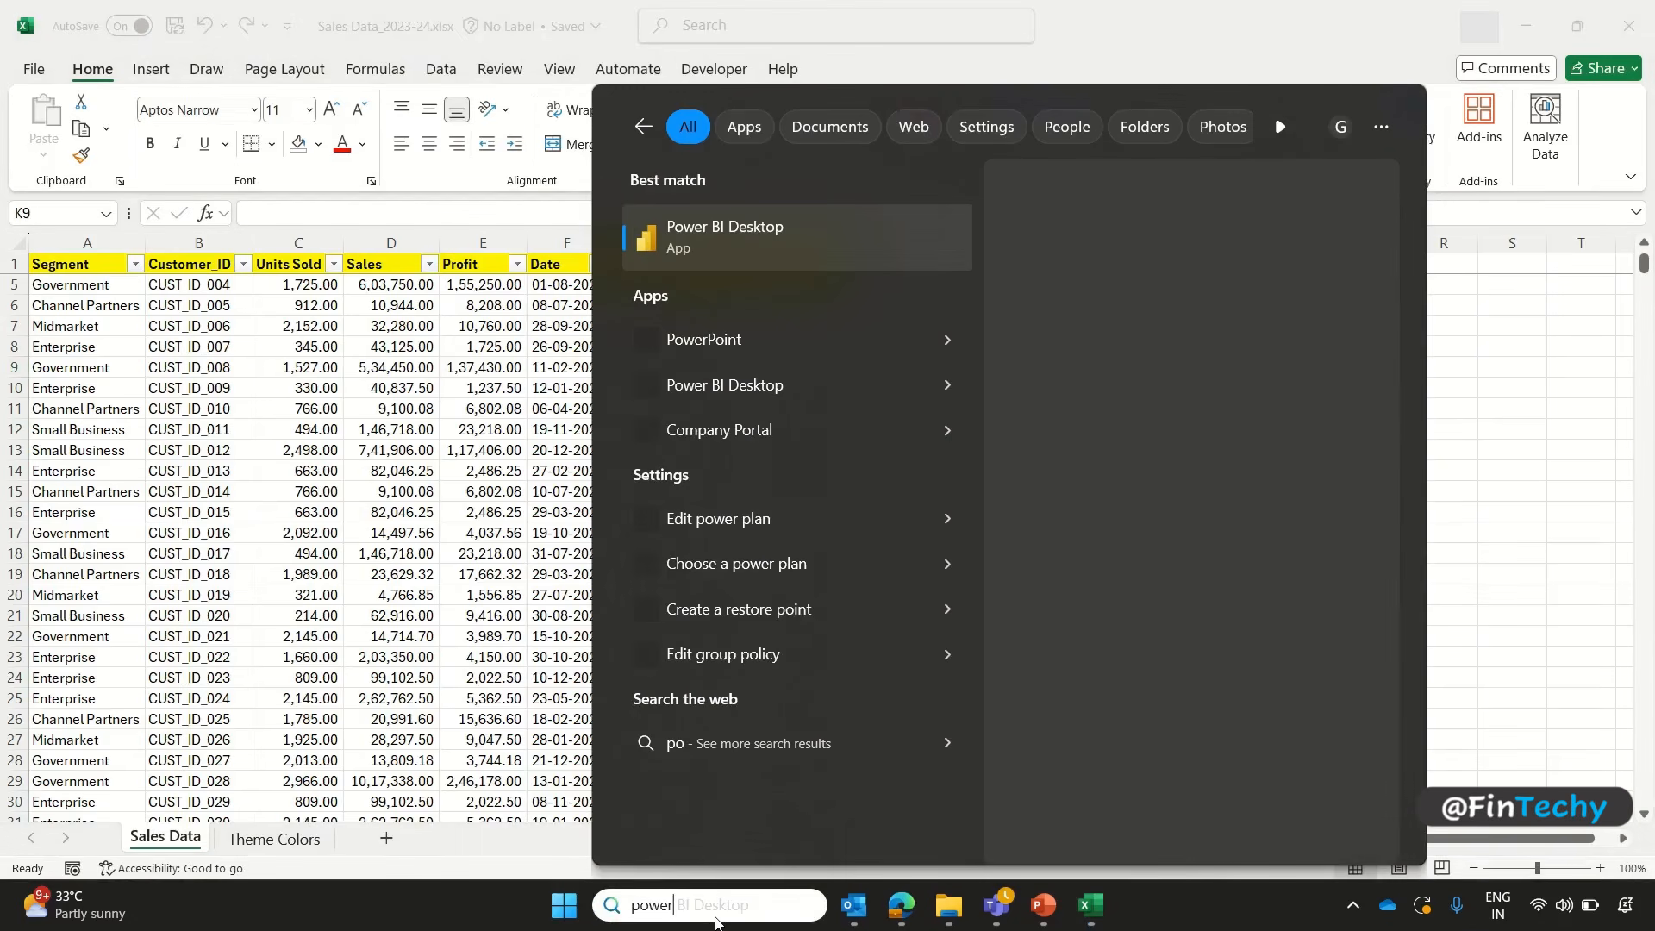
{"action": "key", "text": "Return"}
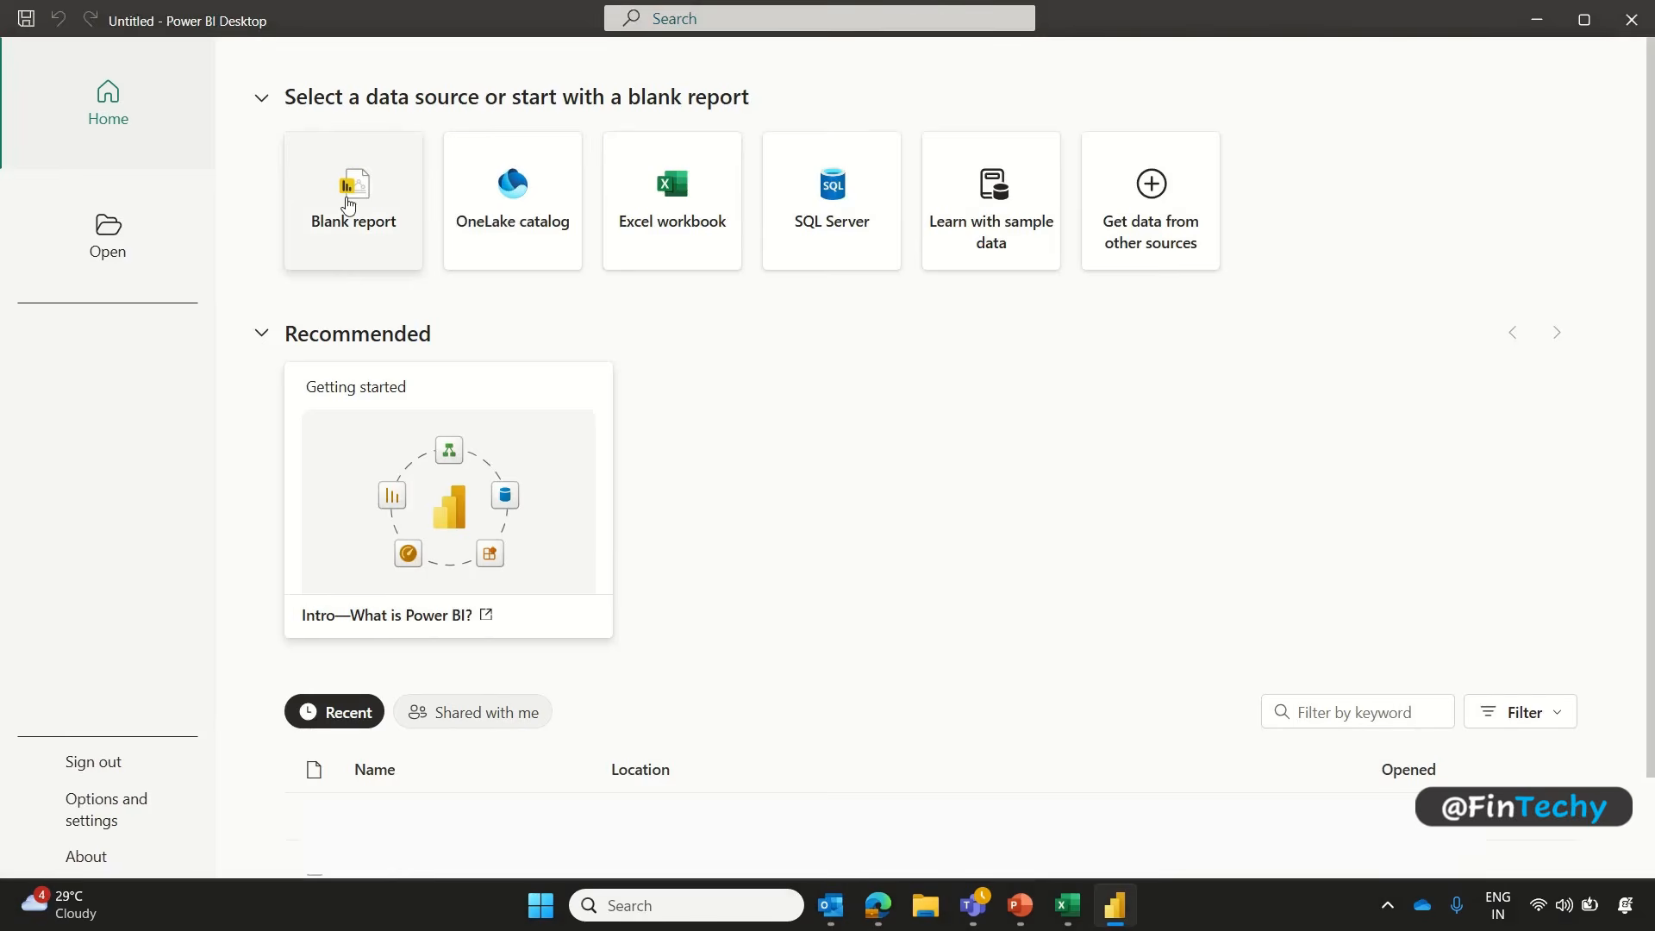
{"action": "left_click", "coordinate": [348, 205]}
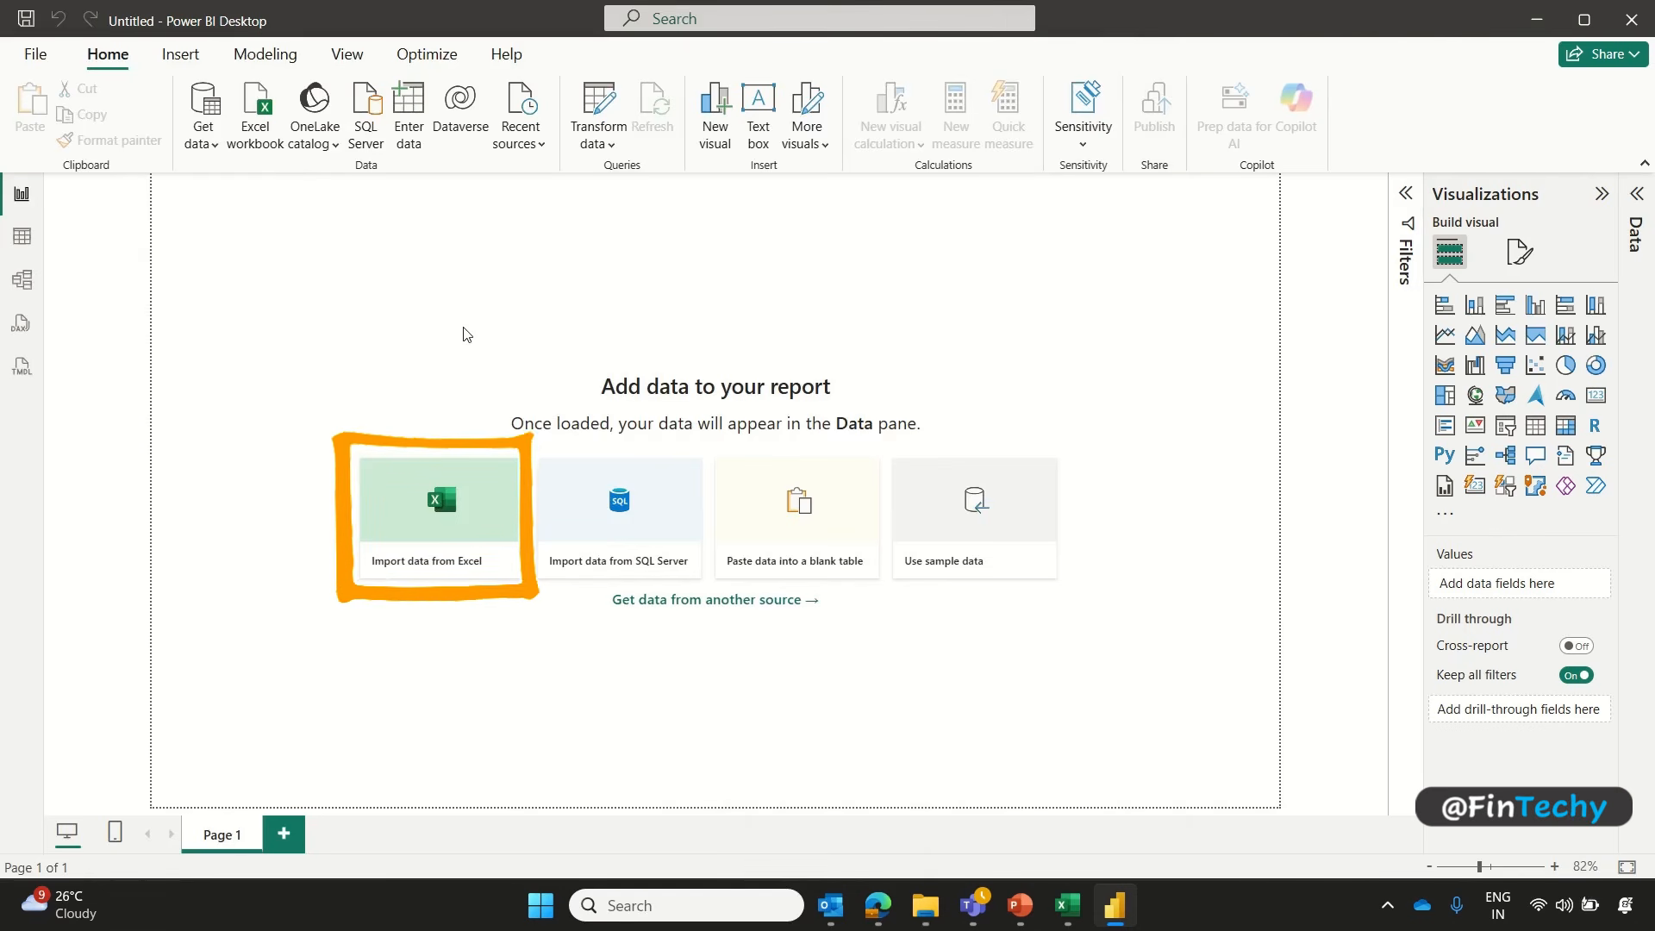
Step: Import the Sales Data sheet from Sales Data_2023-24.xlsx and open it for transformation in Power Query Editor
{"action": "left_click", "coordinate": [406, 491]}
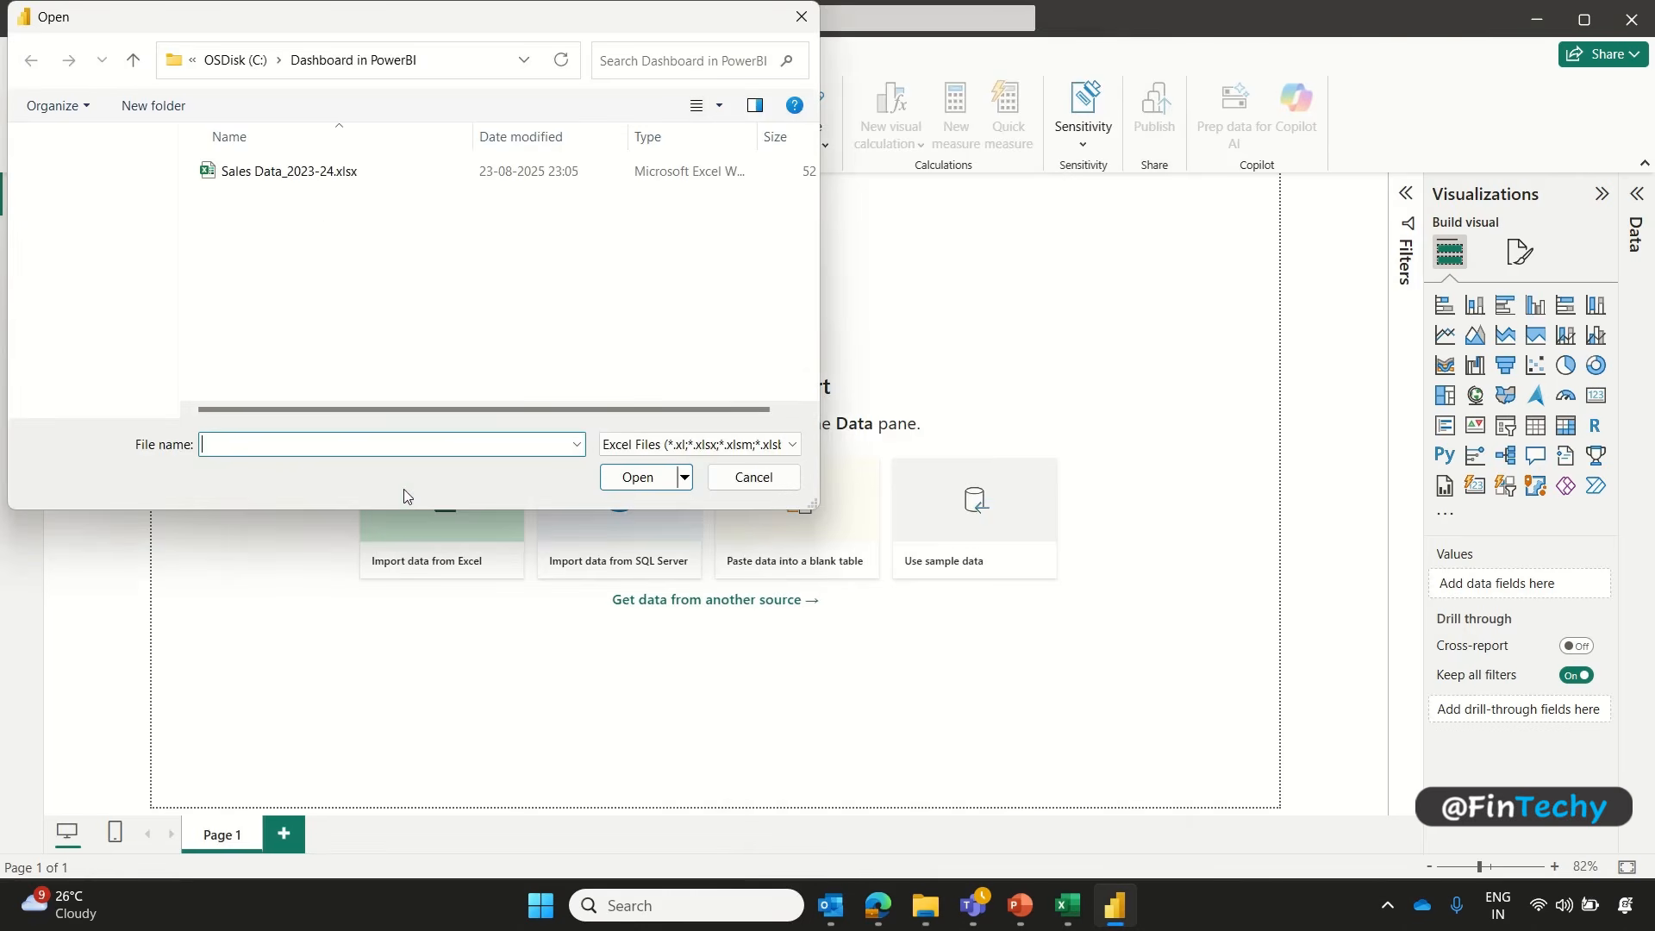
{"action": "left_click", "coordinate": [316, 177]}
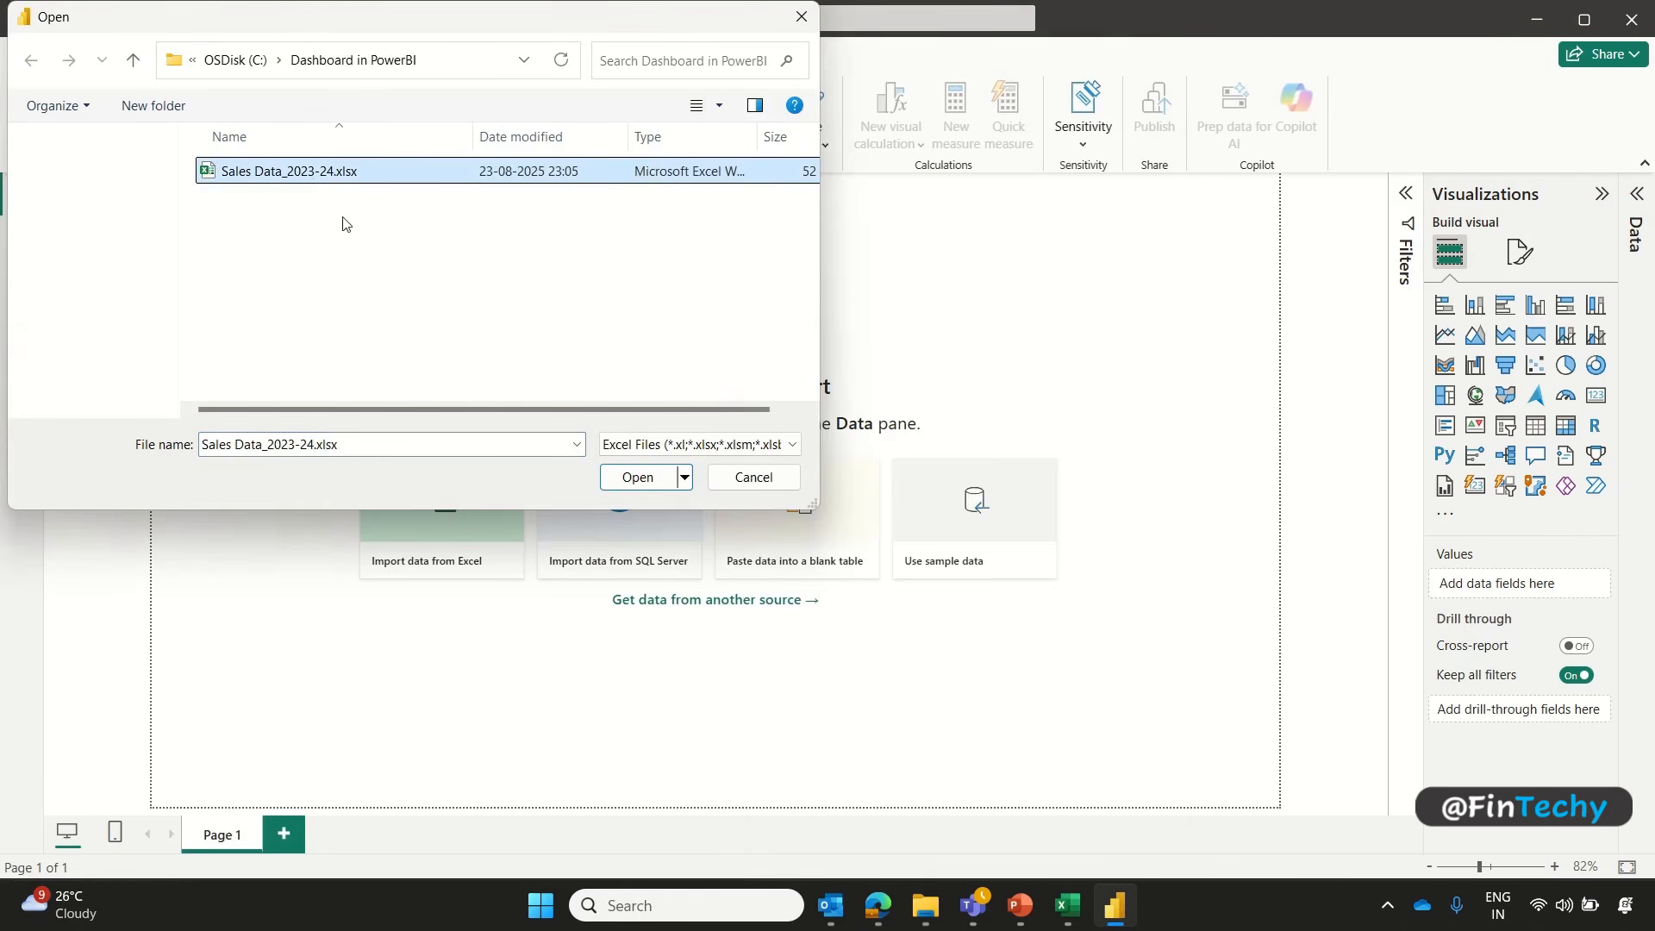
{"action": "left_click", "coordinate": [662, 476]}
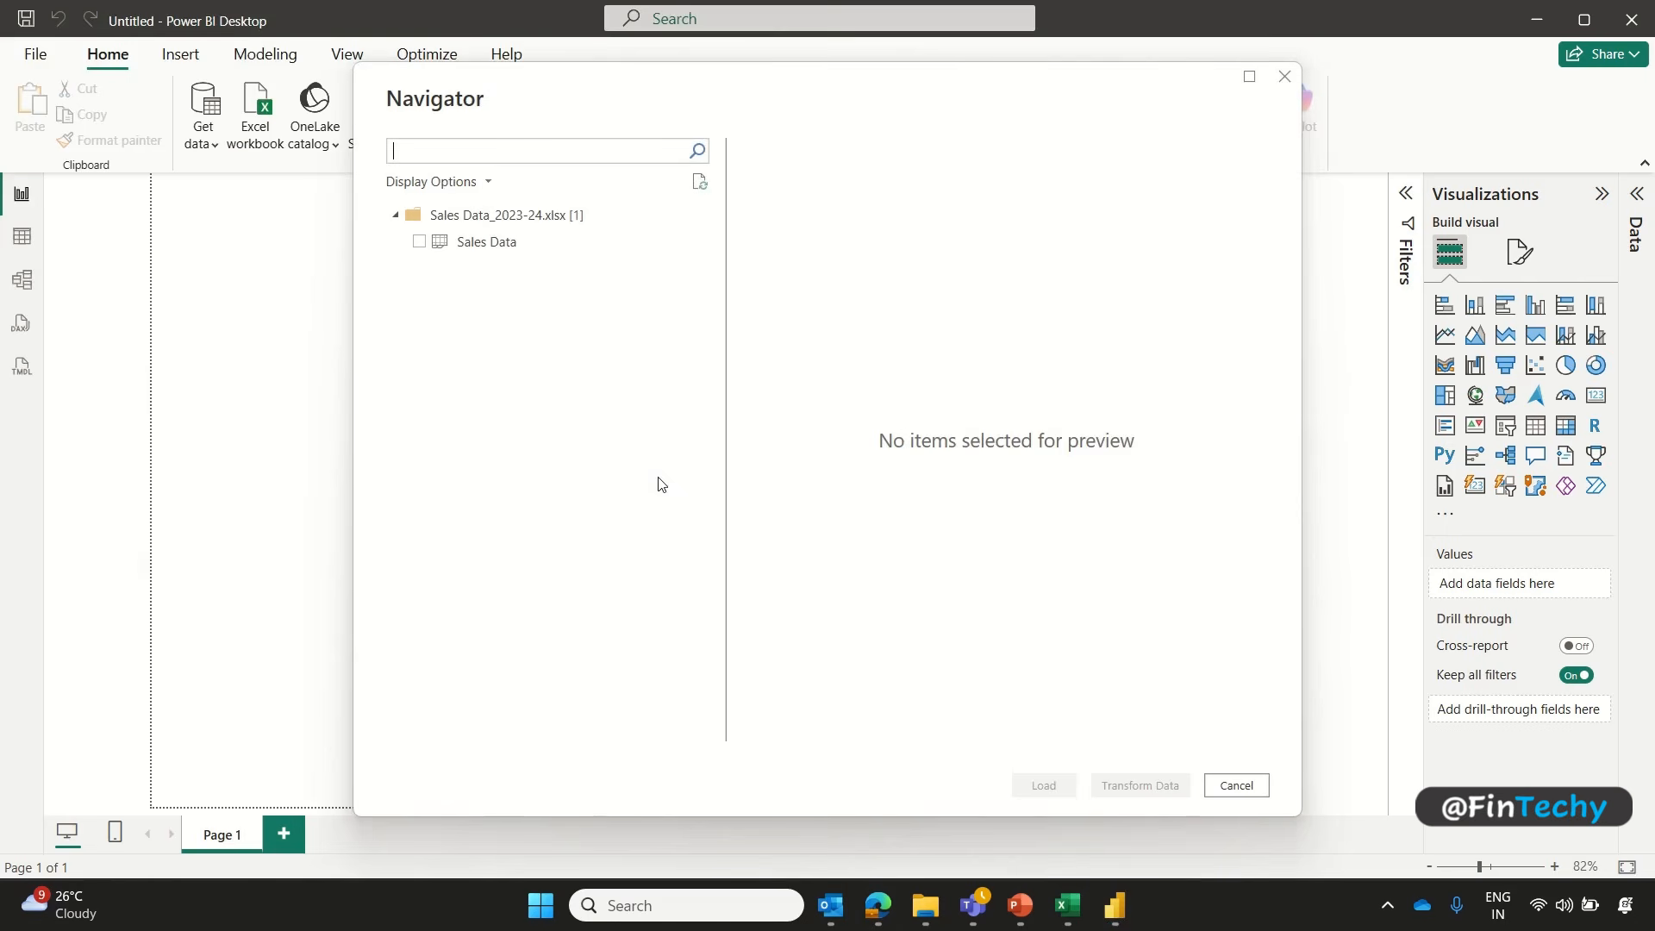
{"action": "left_click", "coordinate": [419, 243]}
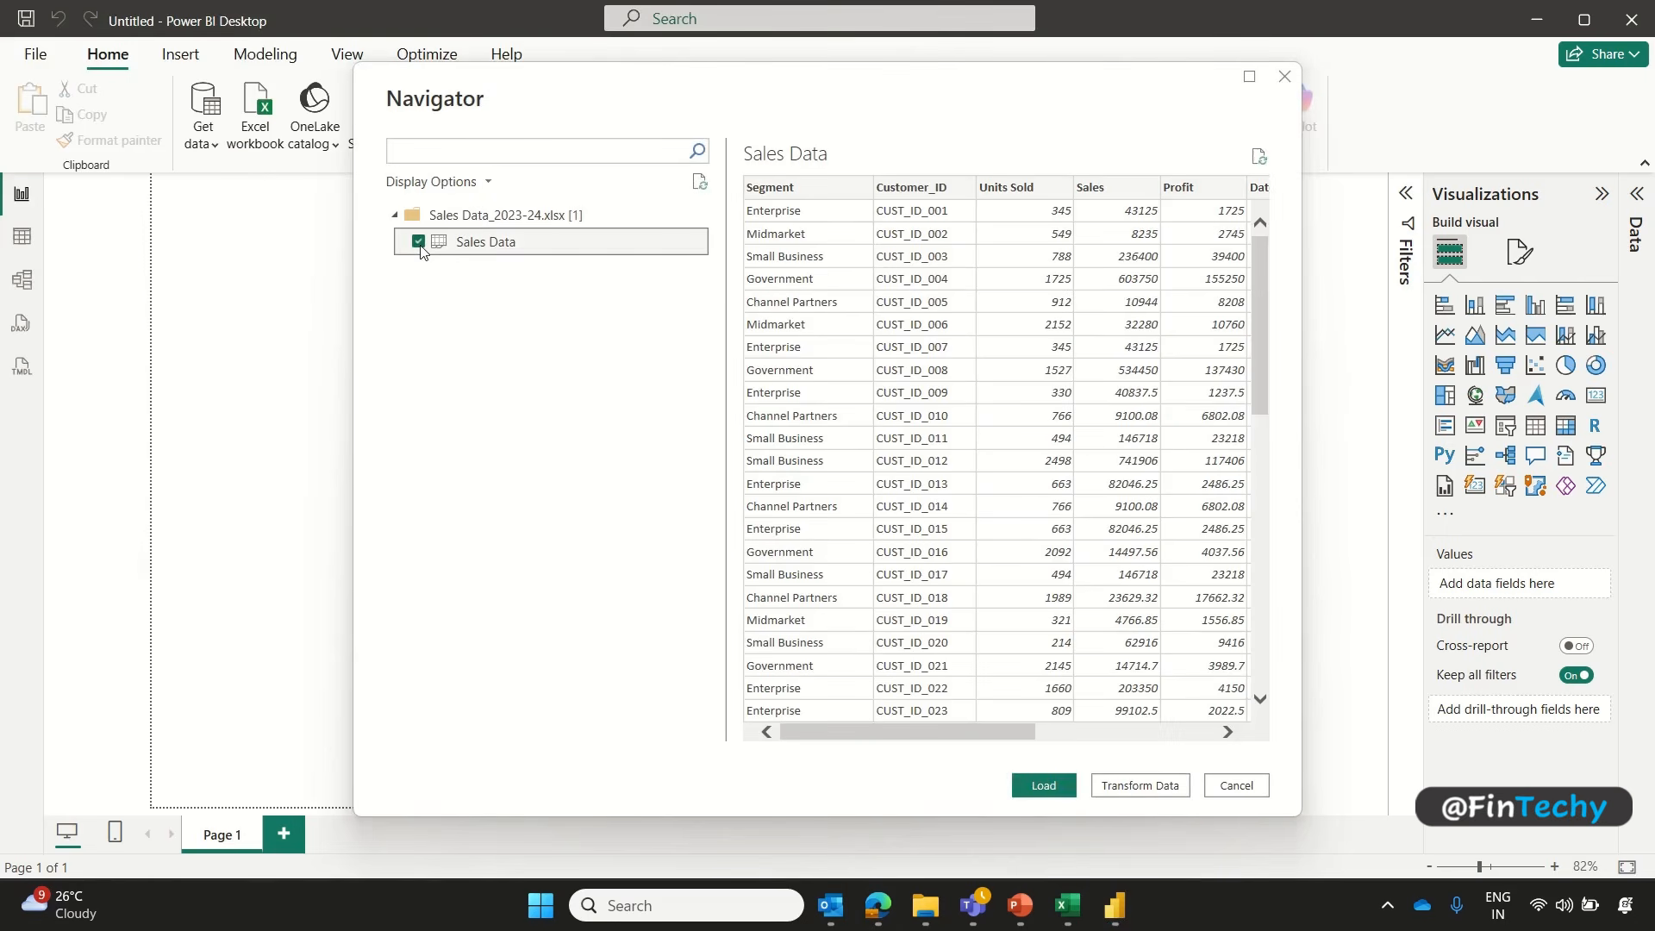
{"action": "left_click_drag", "start_coordinate": [864, 731], "coordinate": [793, 742]}
{"action": "mouse_move", "coordinate": [1257, 366]}
{"action": "left_mouse_down"}
{"action": "mouse_move", "coordinate": [1236, 689]}
{"action": "mouse_move", "coordinate": [1269, 303]}
{"action": "left_mouse_up"}
{"action": "left_click", "coordinate": [1151, 784]}
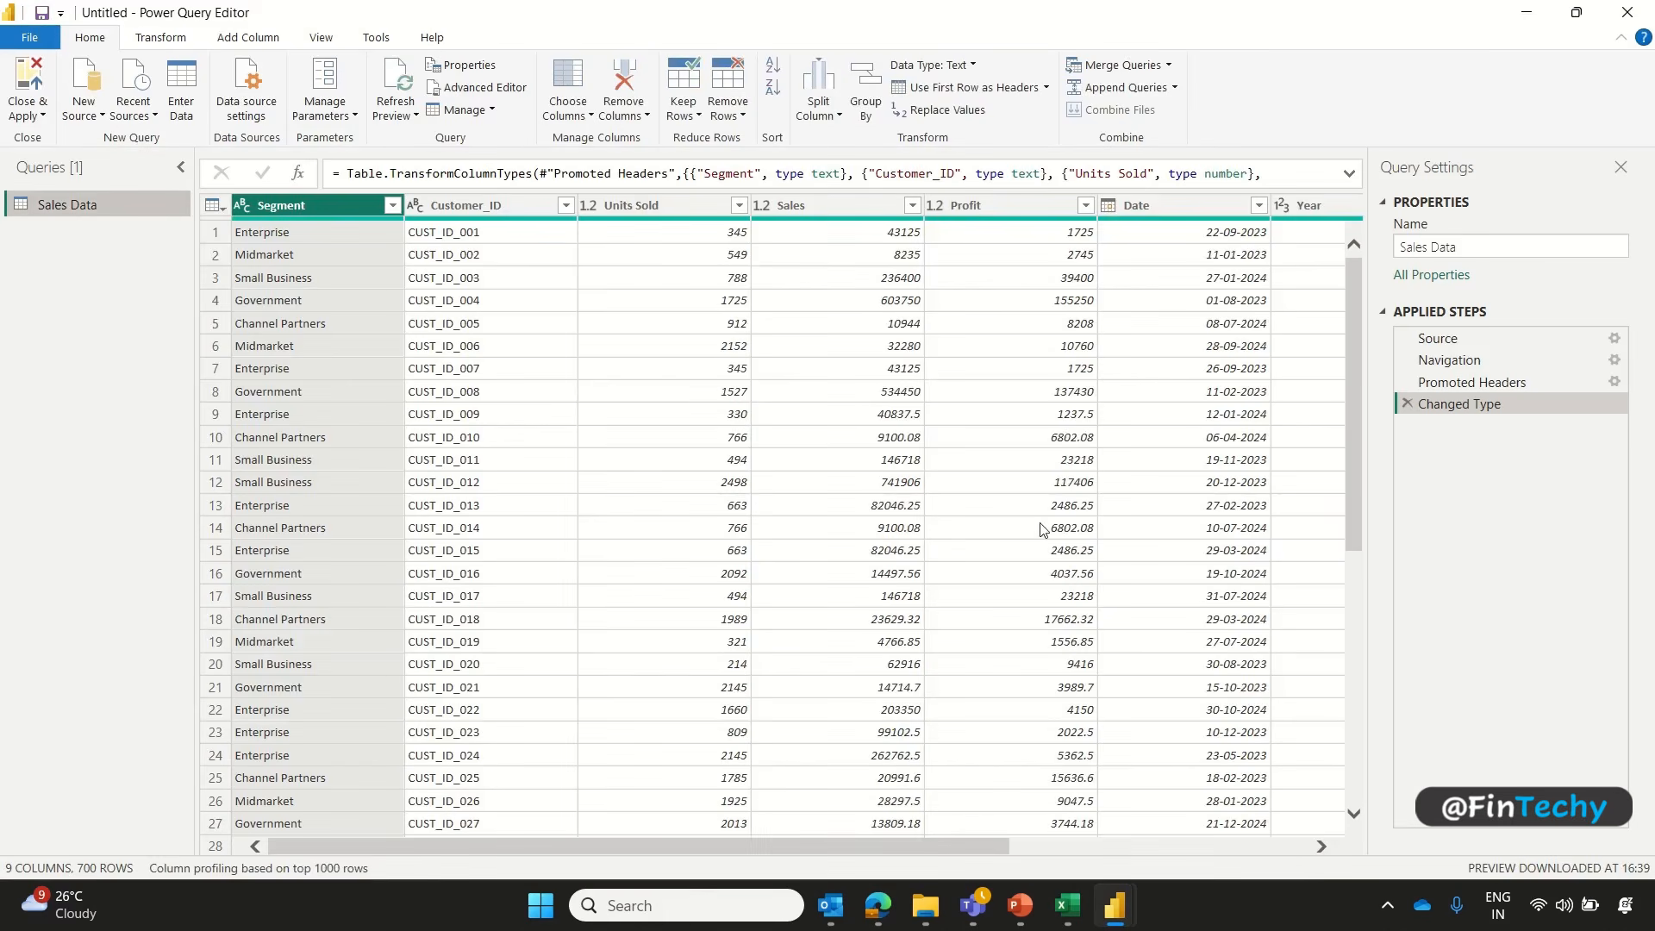
Step: Add a month number column derived from the Date column of the Sales Data query
{"action": "left_click_drag", "start_coordinate": [922, 845], "coordinate": [1245, 838]}
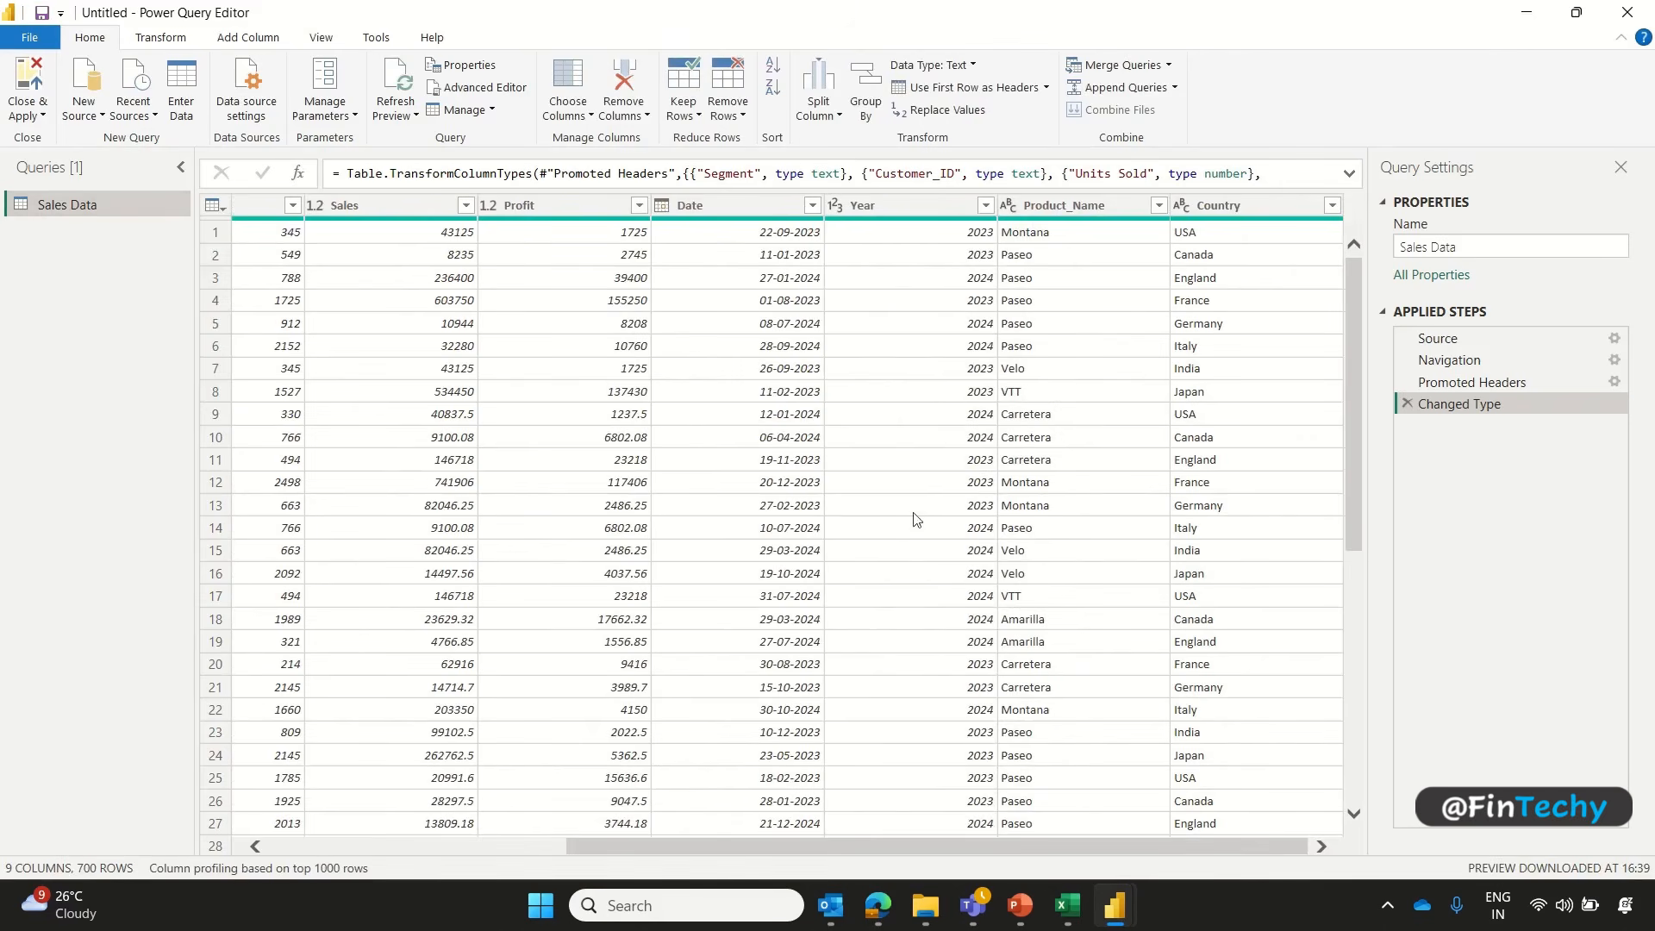
{"action": "left_click", "coordinate": [749, 207]}
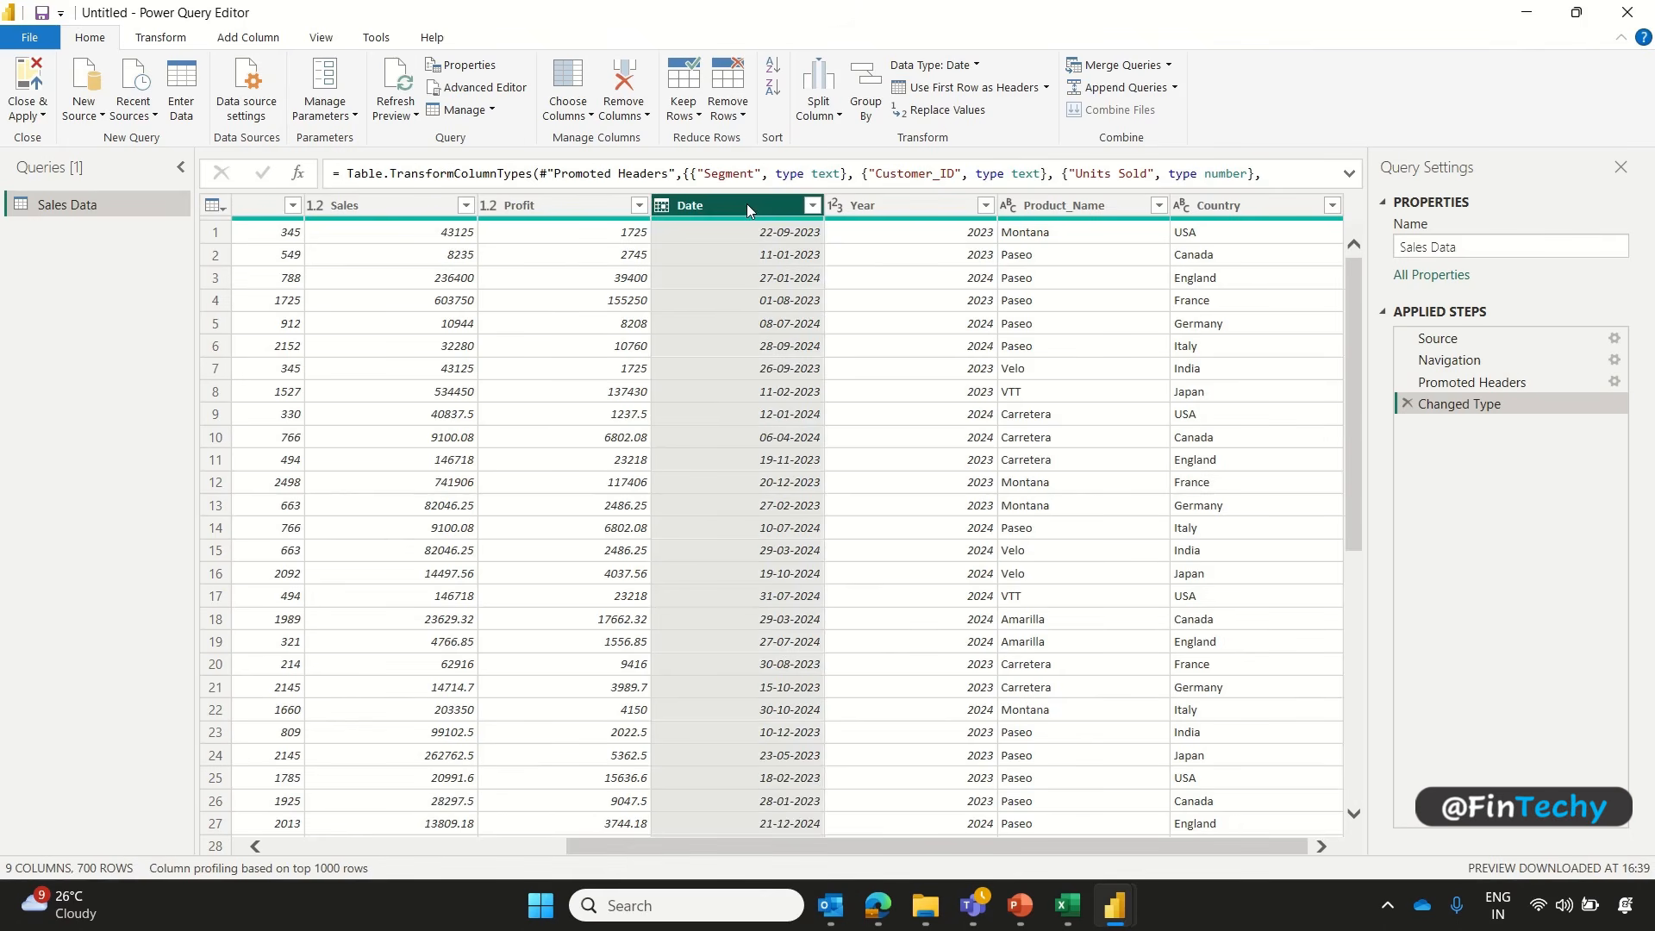
{"action": "left_click", "coordinate": [270, 39]}
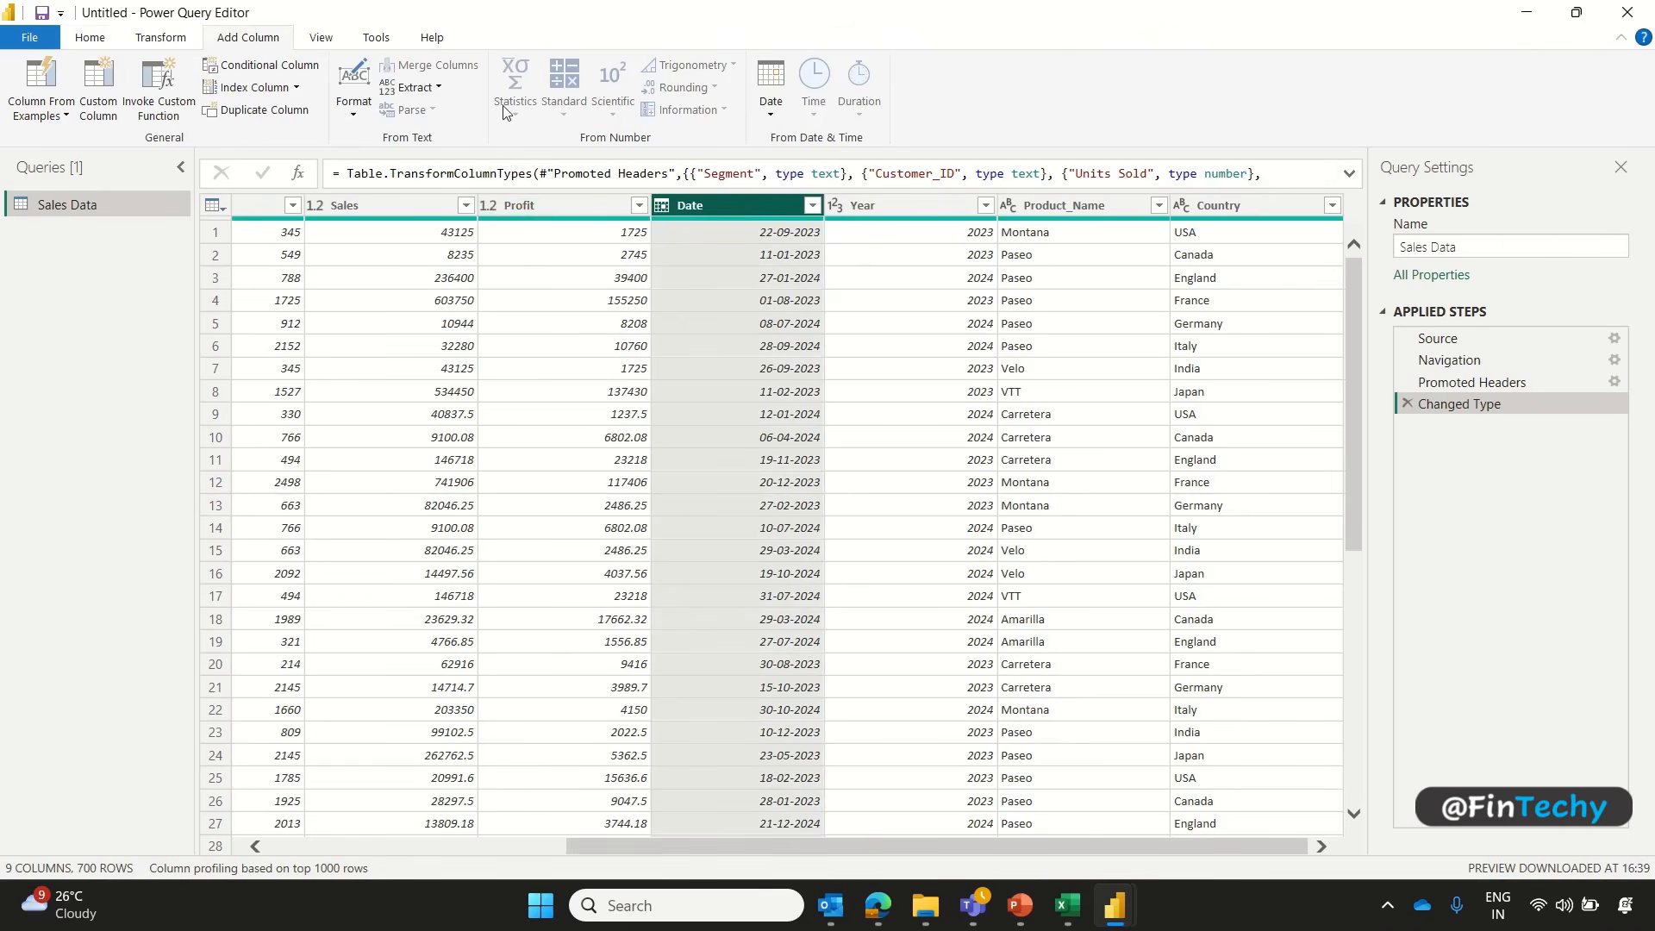
{"action": "left_click", "coordinate": [772, 115]}
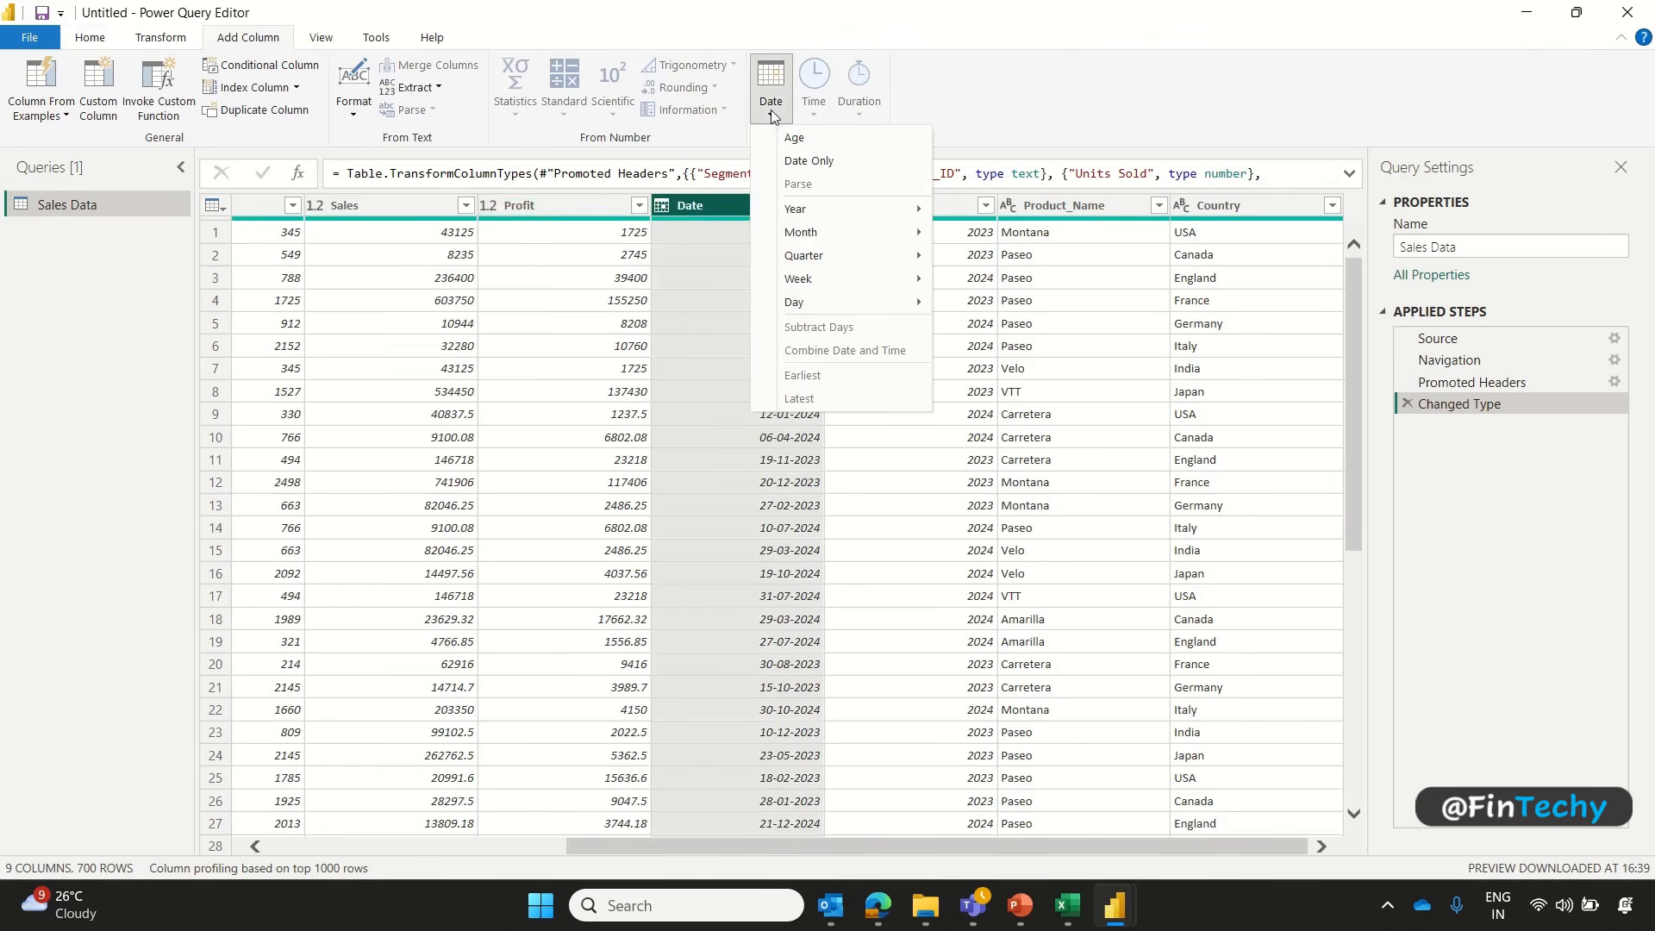
{"action": "mouse_move", "coordinate": [828, 233]}
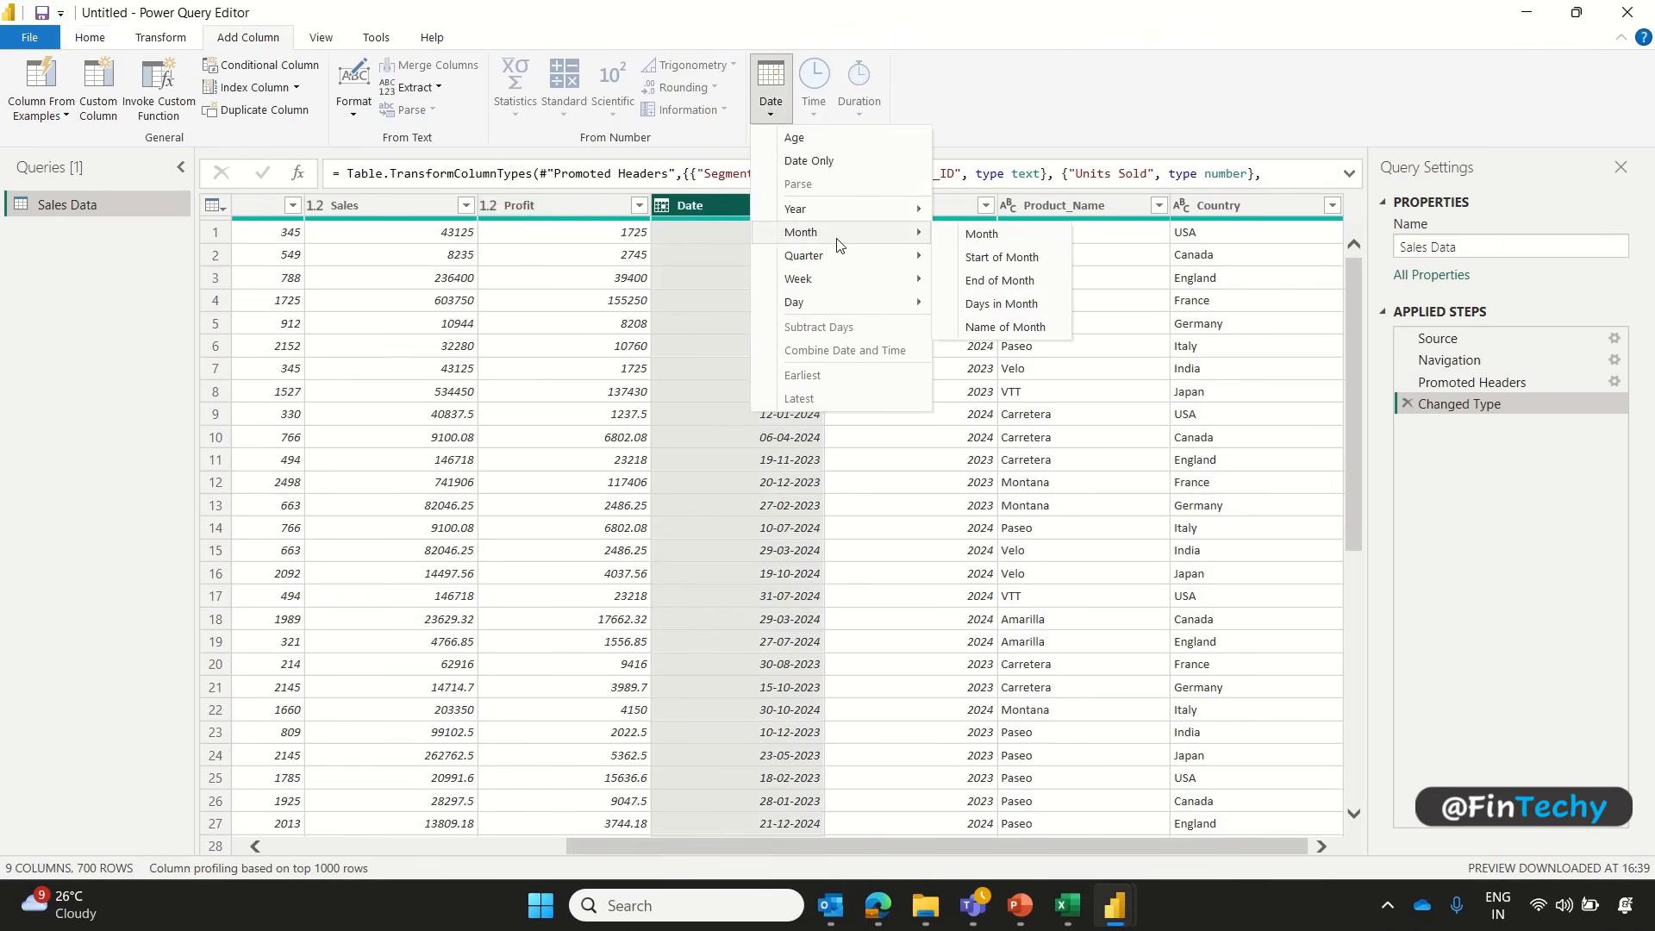
{"action": "left_click", "coordinate": [965, 242]}
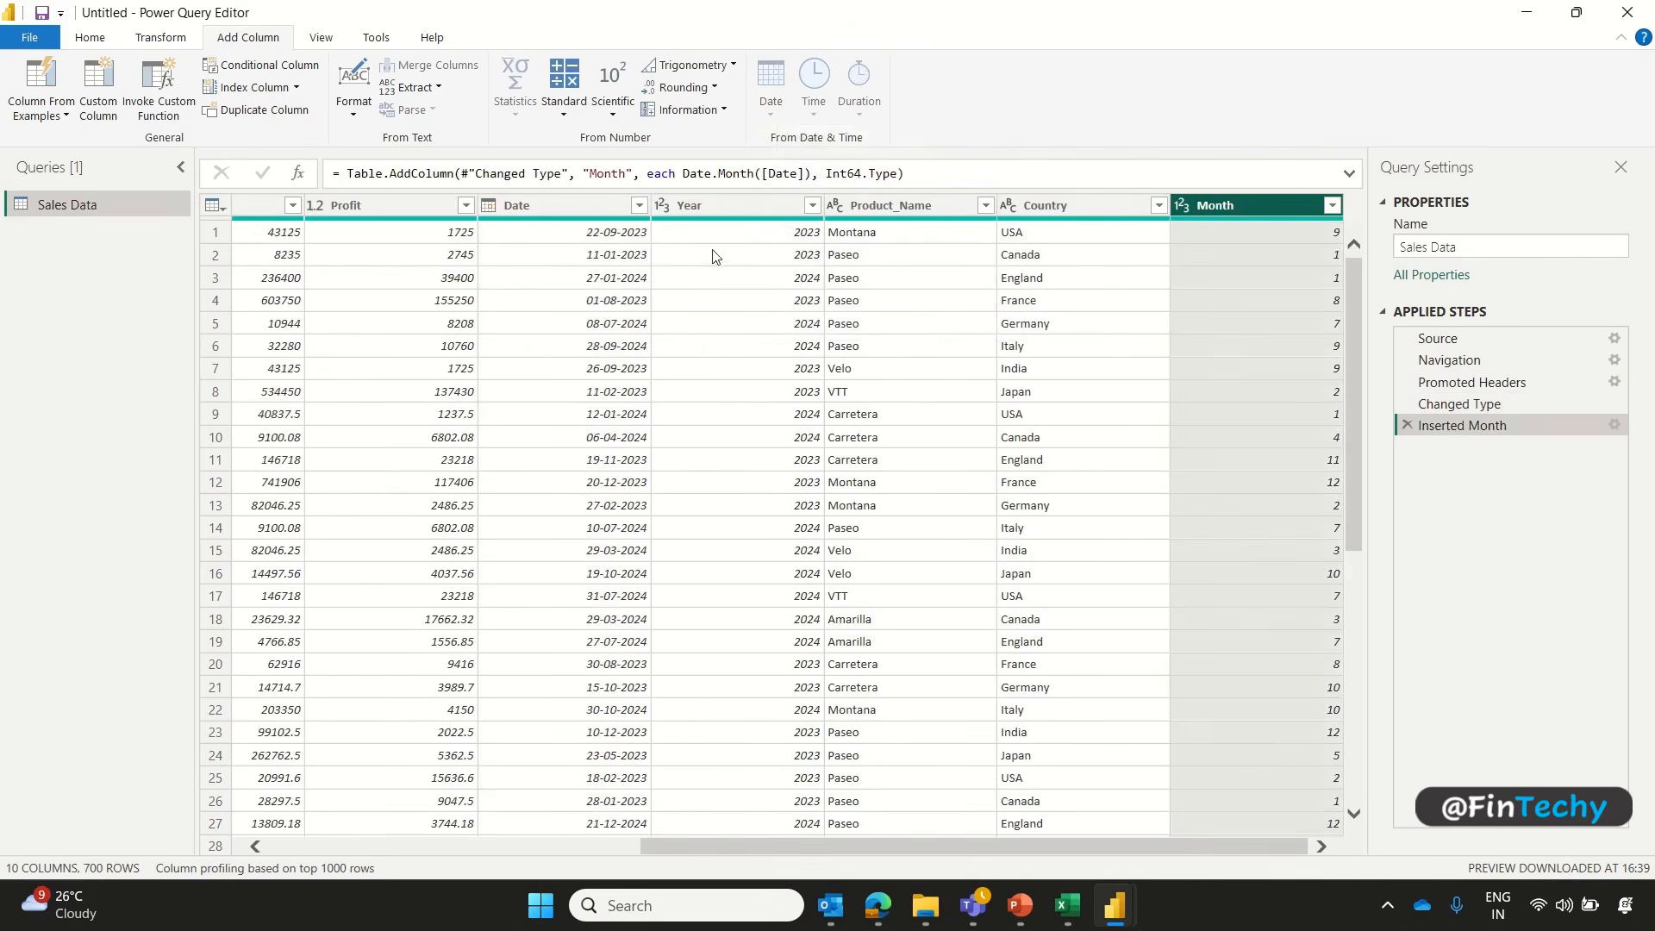
Step: Add a column with the name of the month derived from the Date column
{"action": "left_click", "coordinate": [594, 207]}
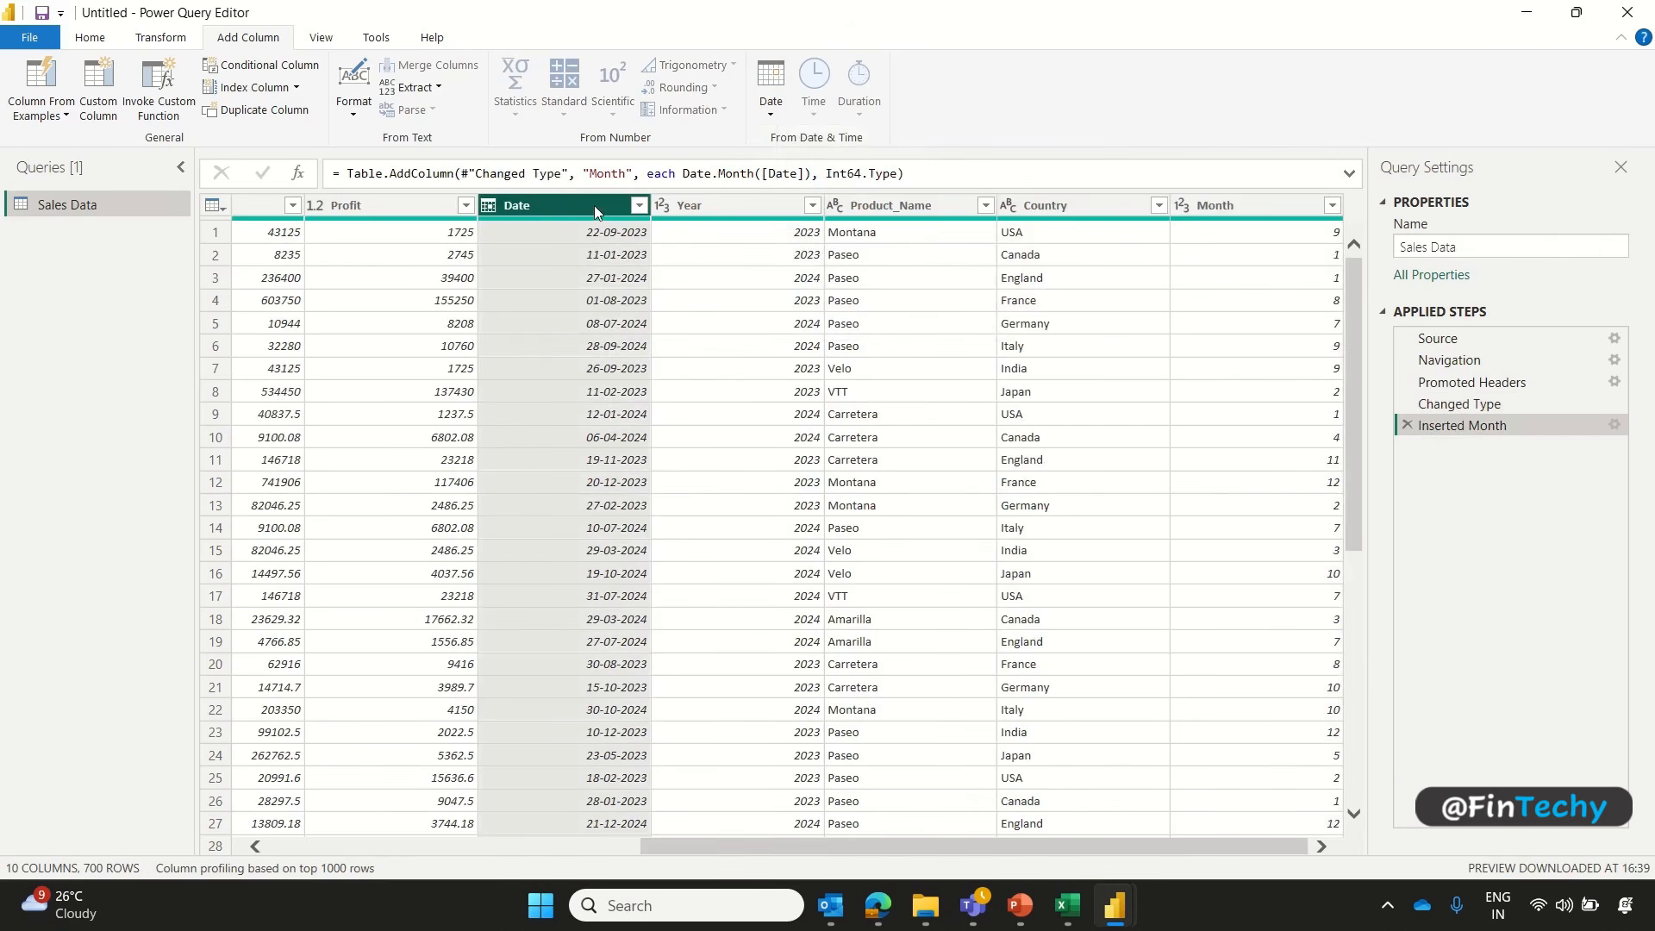
{"action": "left_click", "coordinate": [770, 99]}
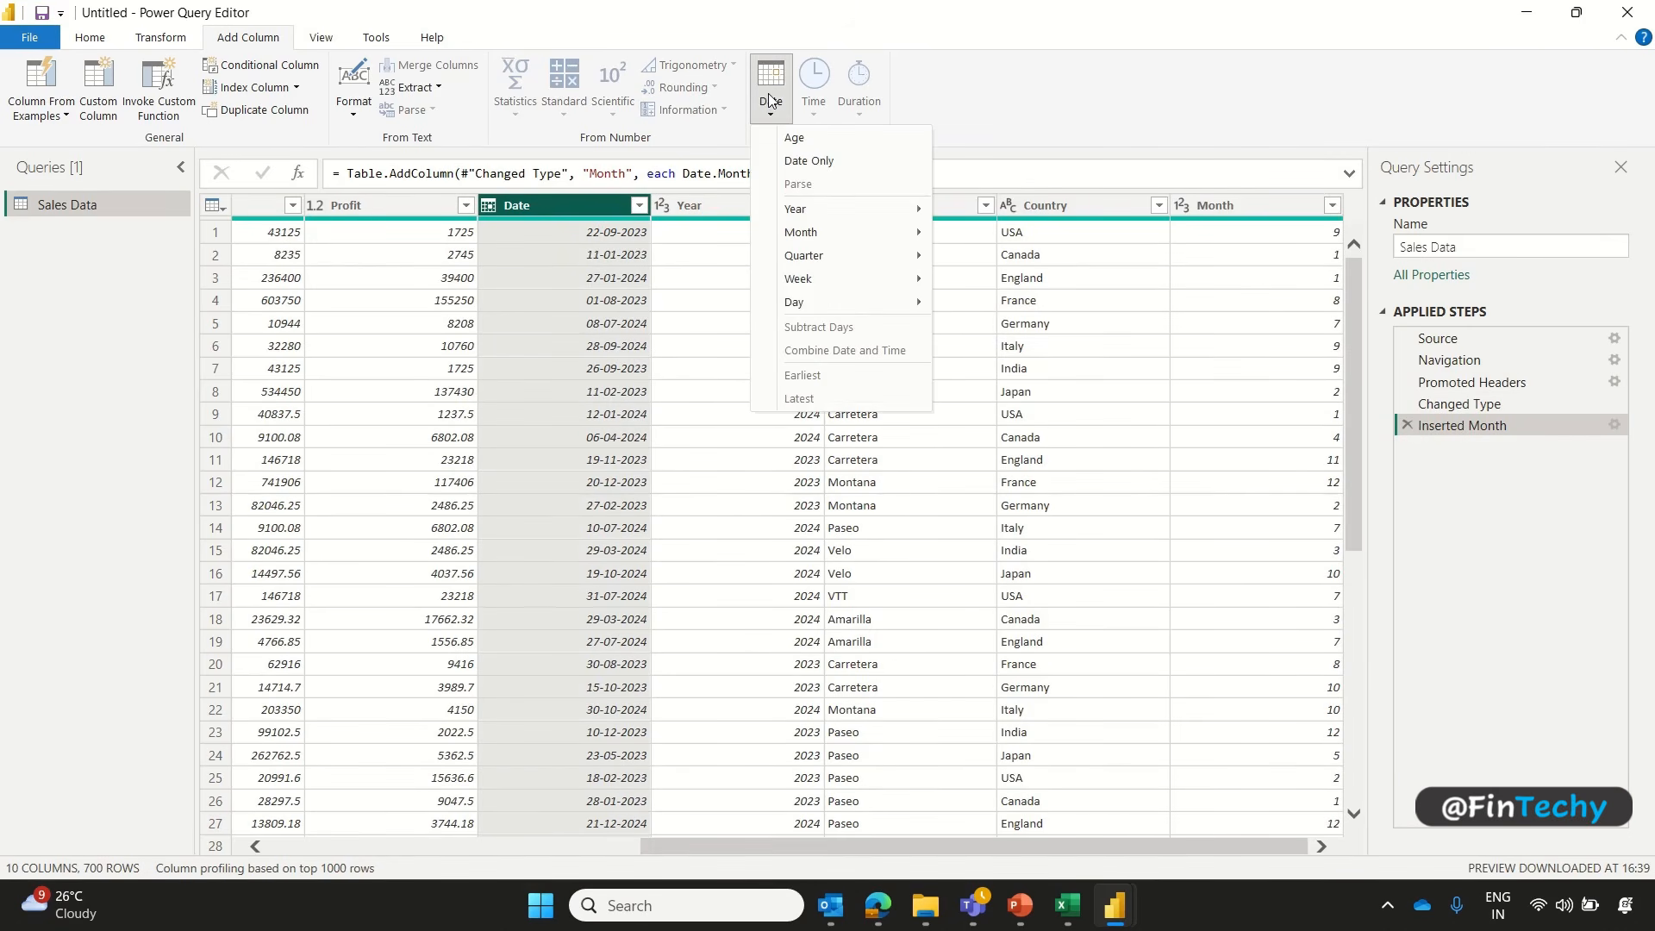
{"action": "mouse_move", "coordinate": [860, 240]}
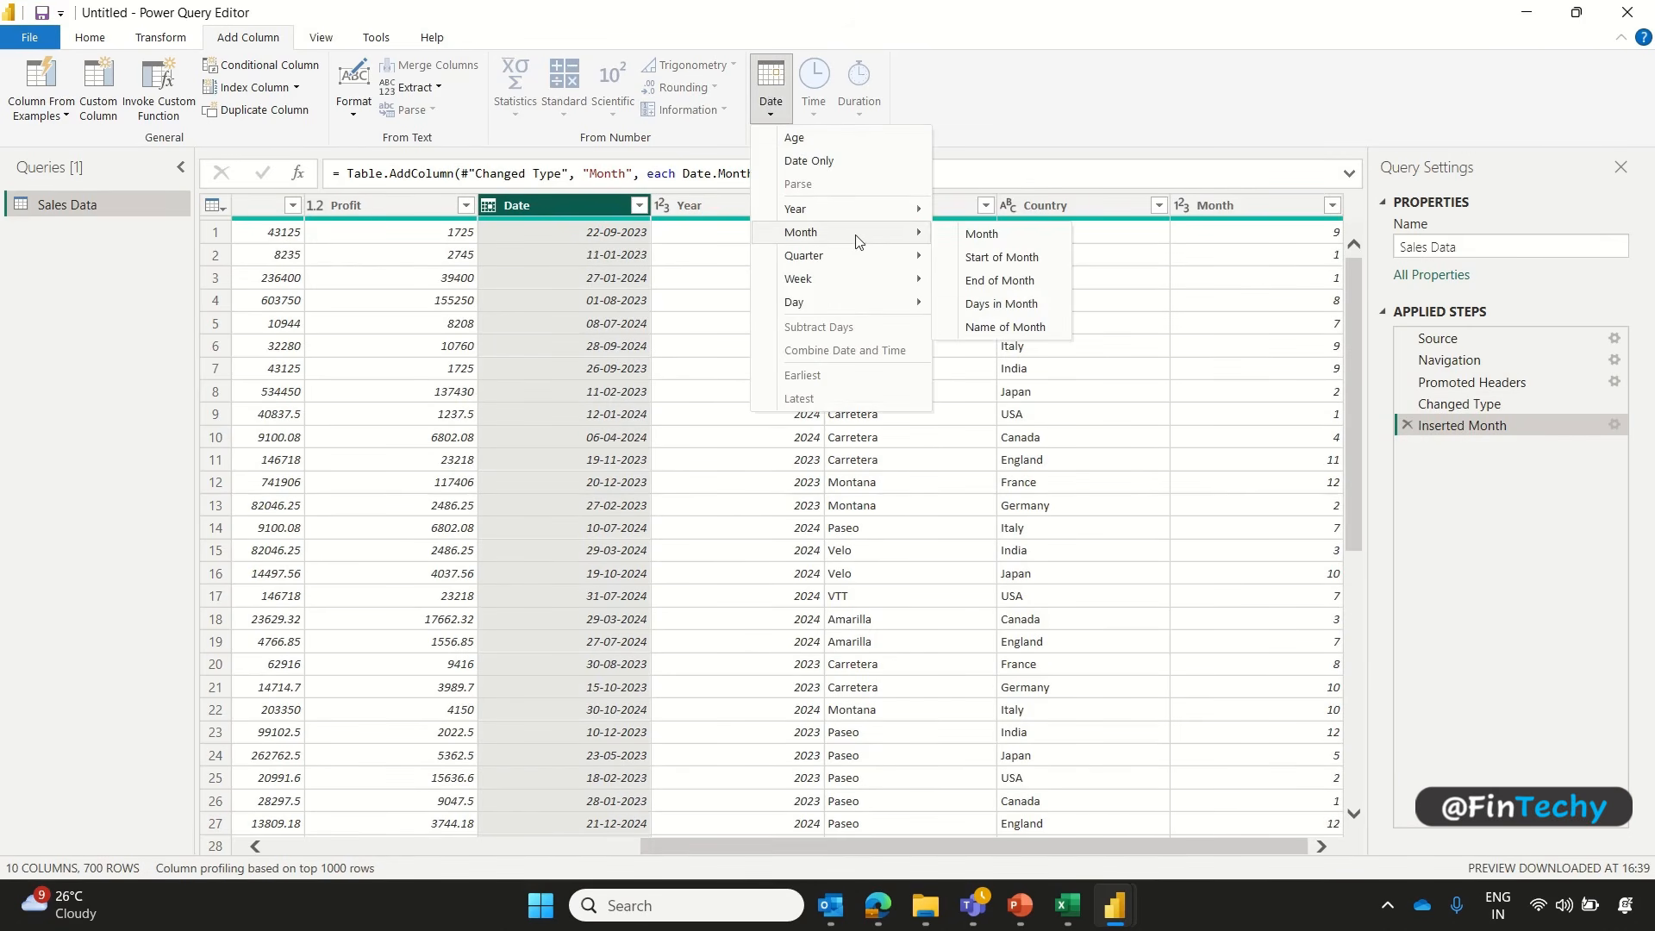
{"action": "left_click", "coordinate": [988, 330]}
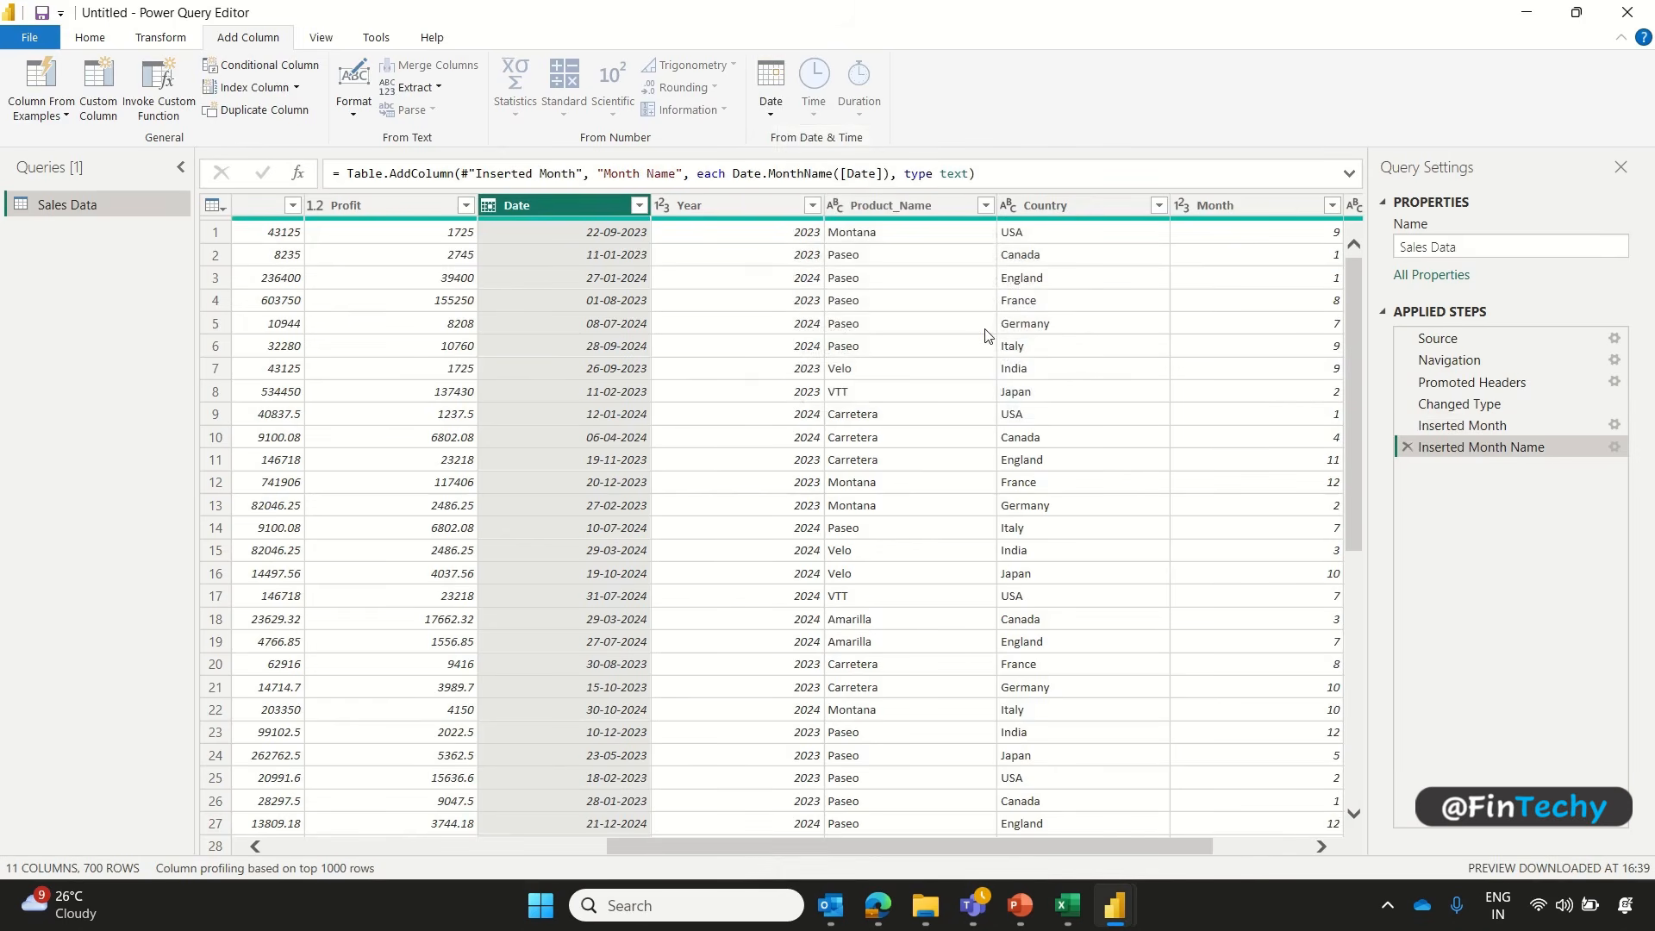
Step: Shorten the Month Name column's values to their first 3 characters
{"action": "left_click_drag", "start_coordinate": [1111, 846], "coordinate": [1238, 843]}
{"action": "left_click", "coordinate": [1248, 207]}
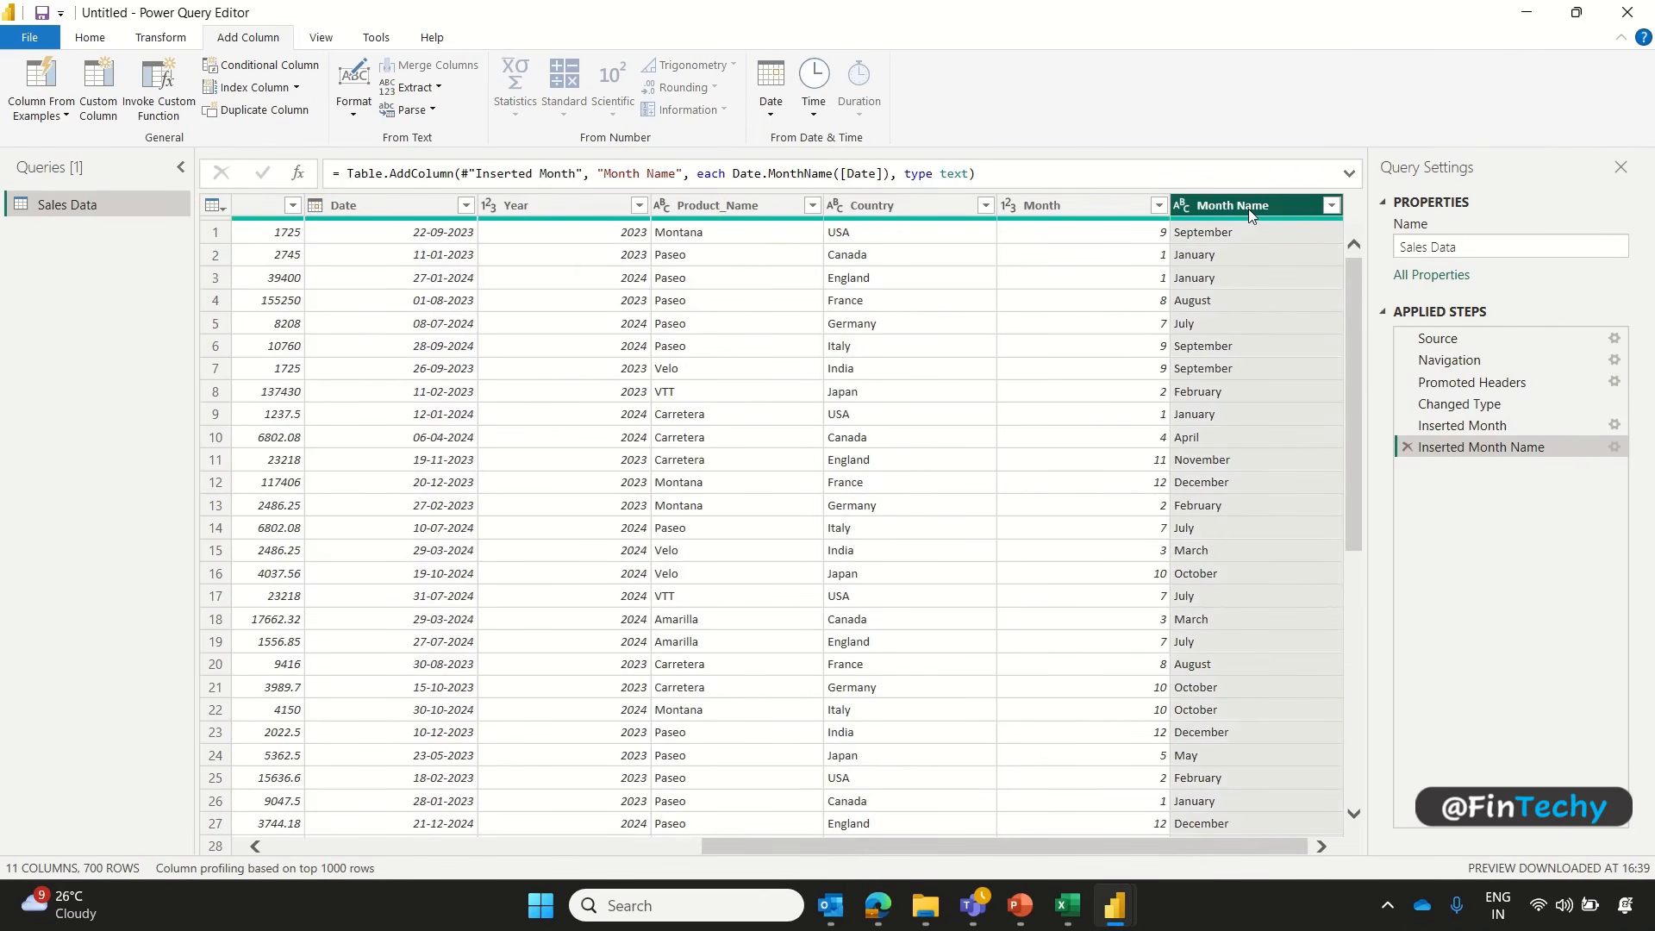
{"action": "left_click", "coordinate": [160, 38]}
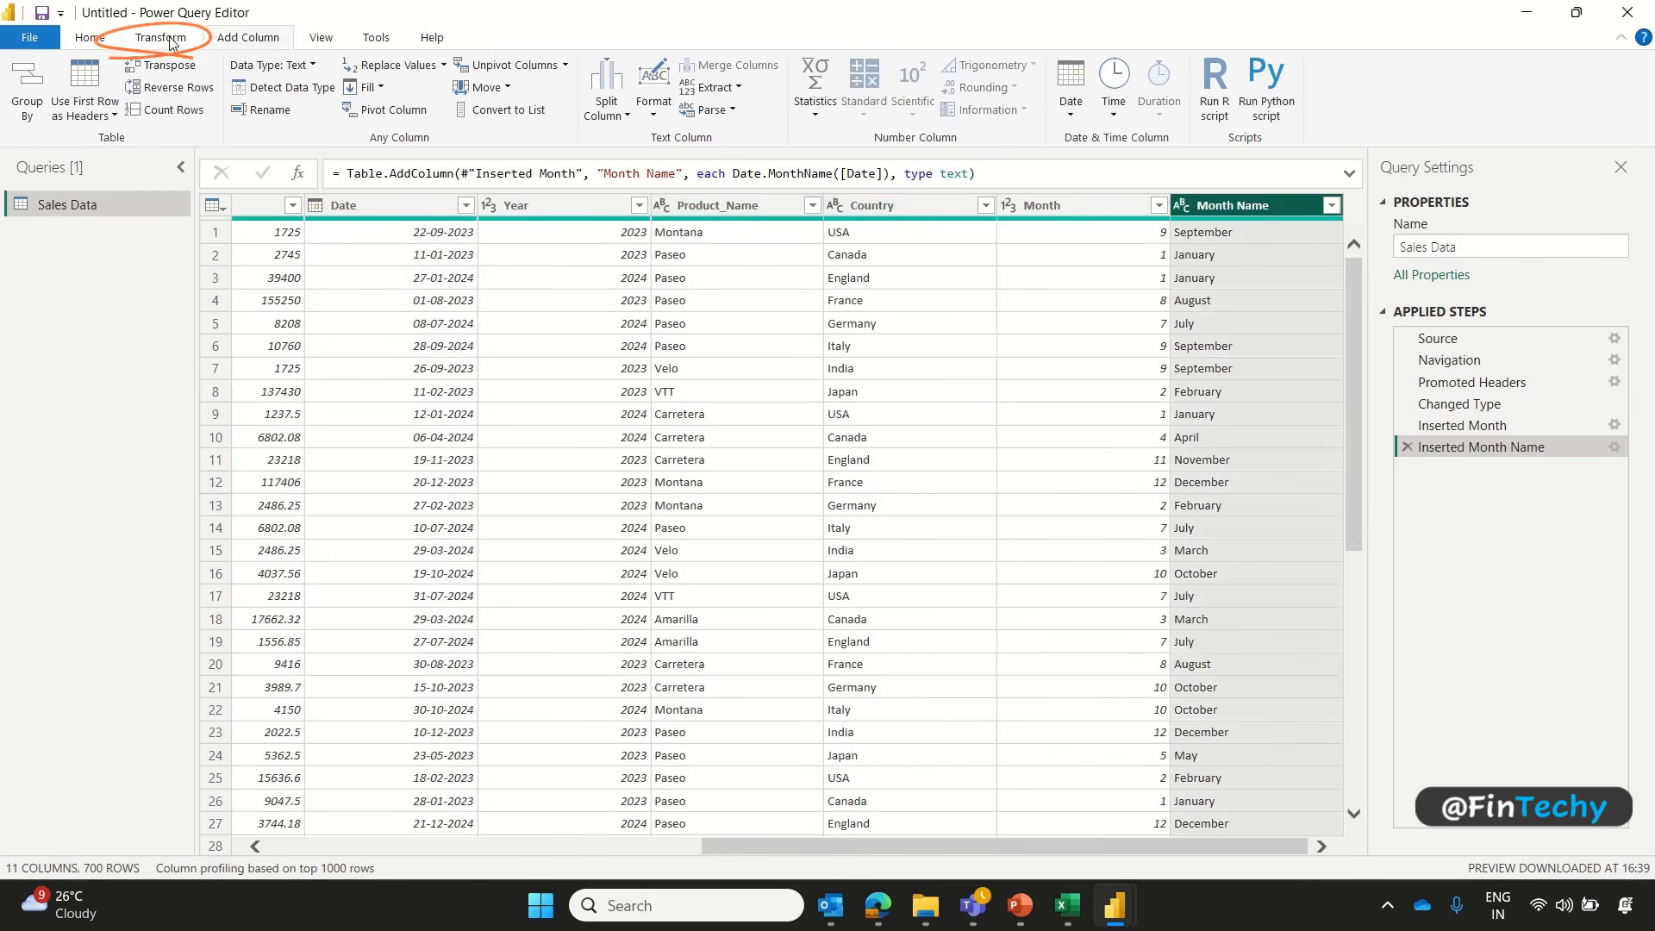
{"action": "left_click", "coordinate": [719, 87]}
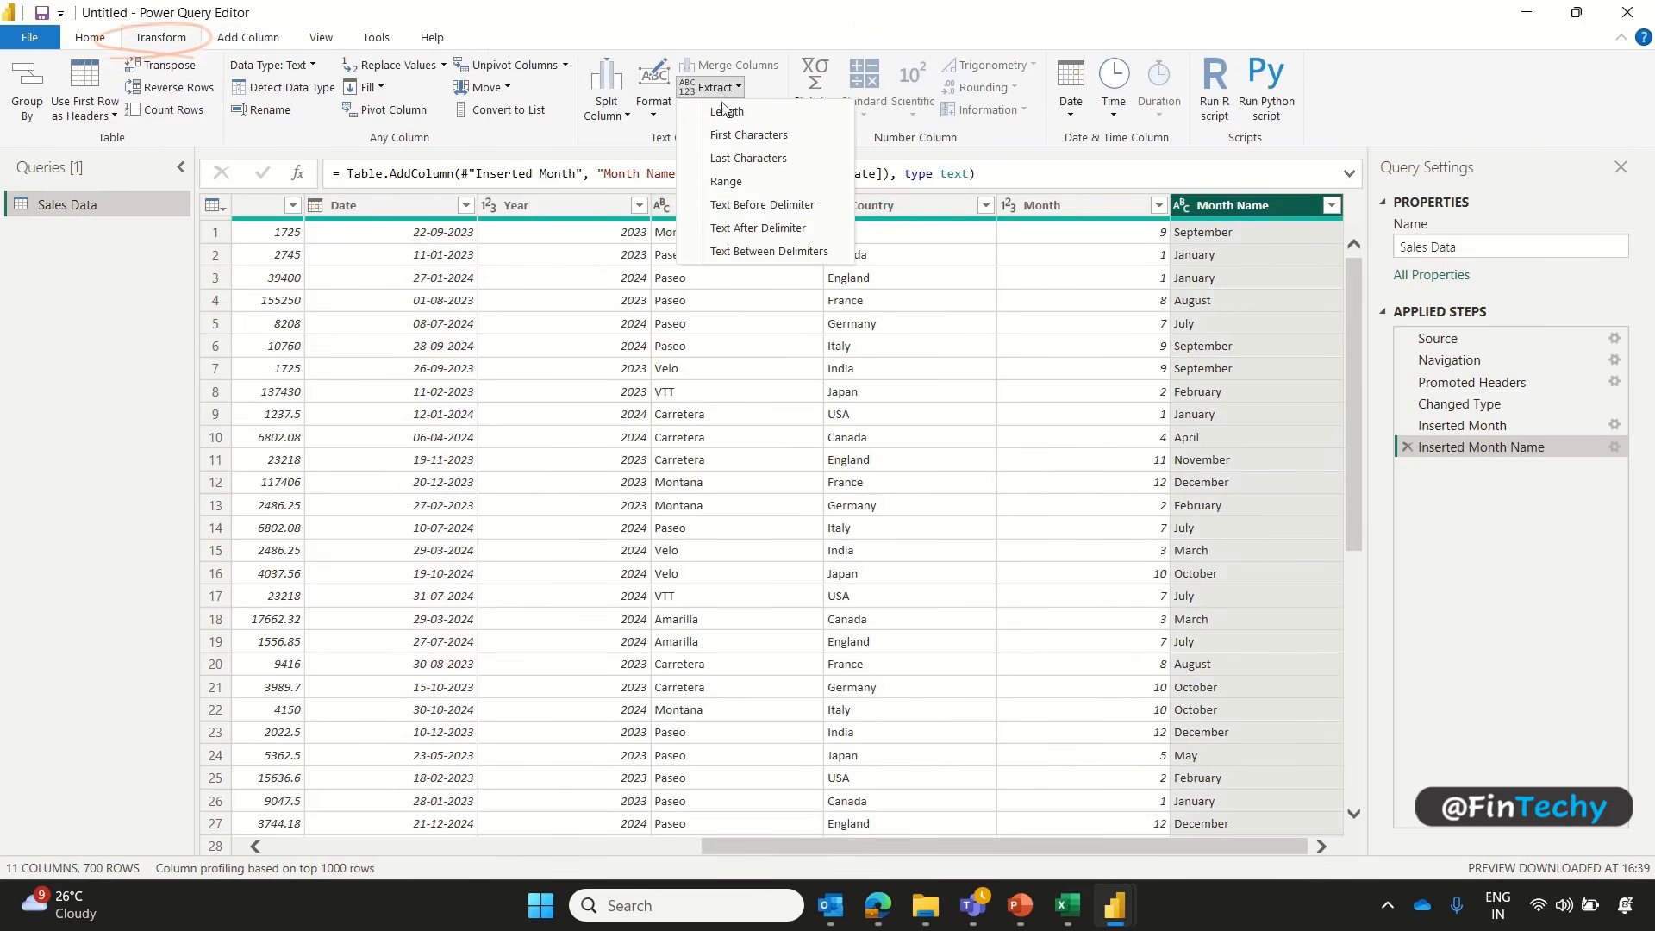
{"action": "left_click", "coordinate": [730, 135]}
{"action": "type", "text": "3"}
{"action": "left_click", "coordinate": [1037, 525]}
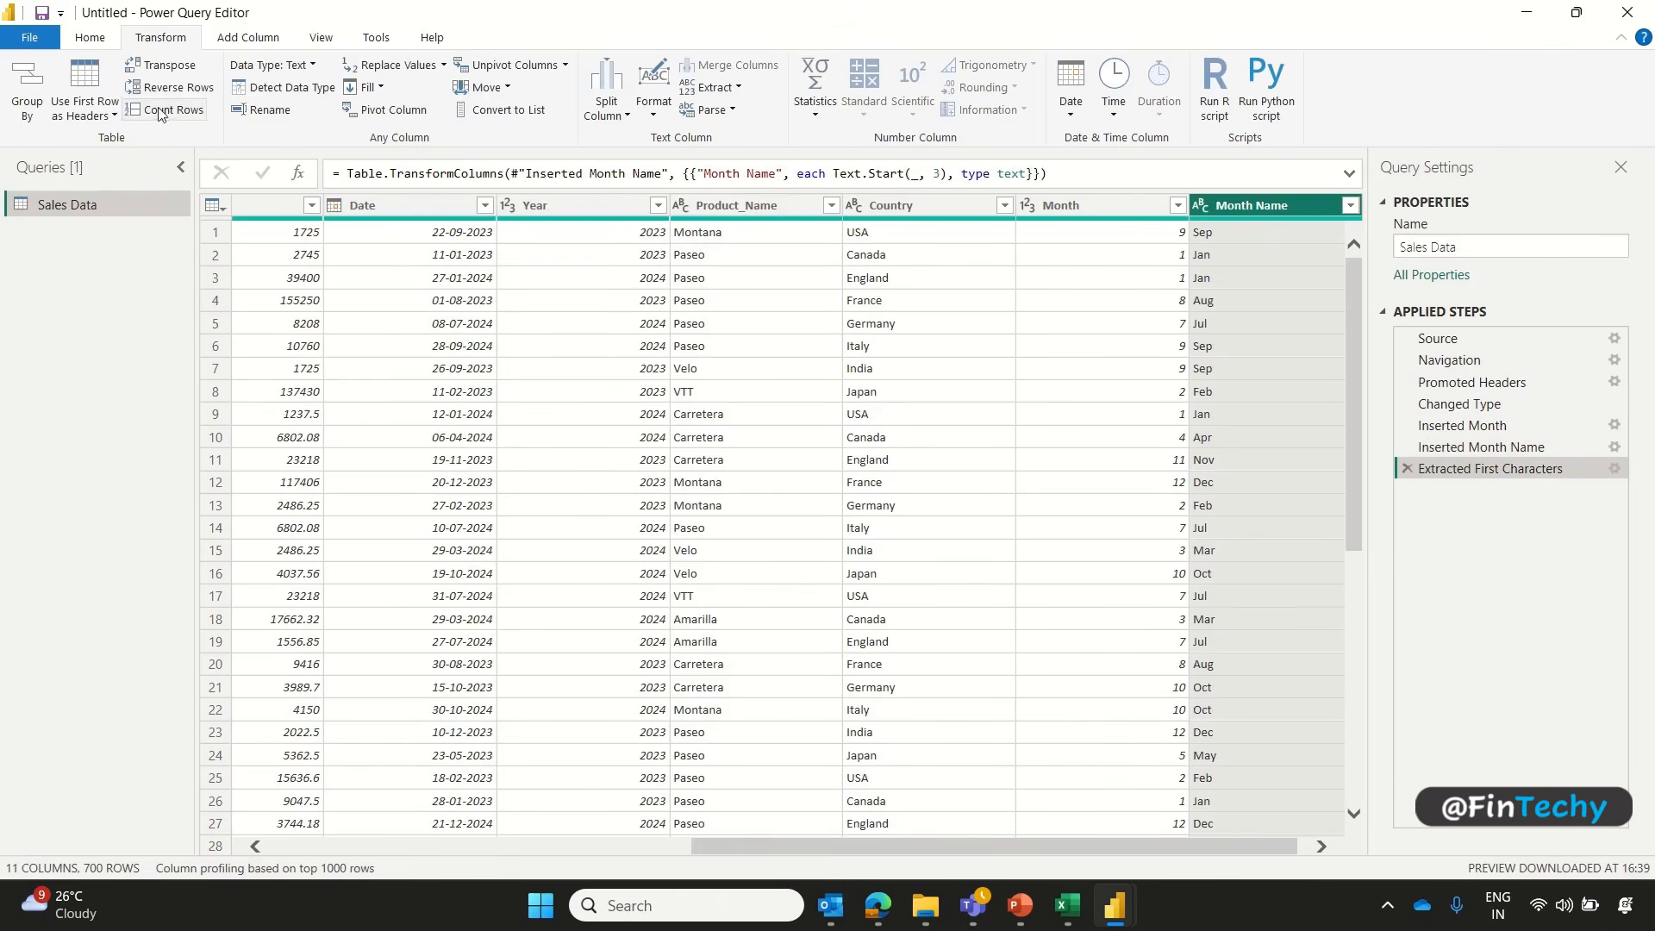
Step: Close Power Query Editor applying the changes, and expand the Sales Data table's fields down to the Date hierarchy levels
{"action": "left_click", "coordinate": [91, 38]}
{"action": "left_click", "coordinate": [23, 79]}
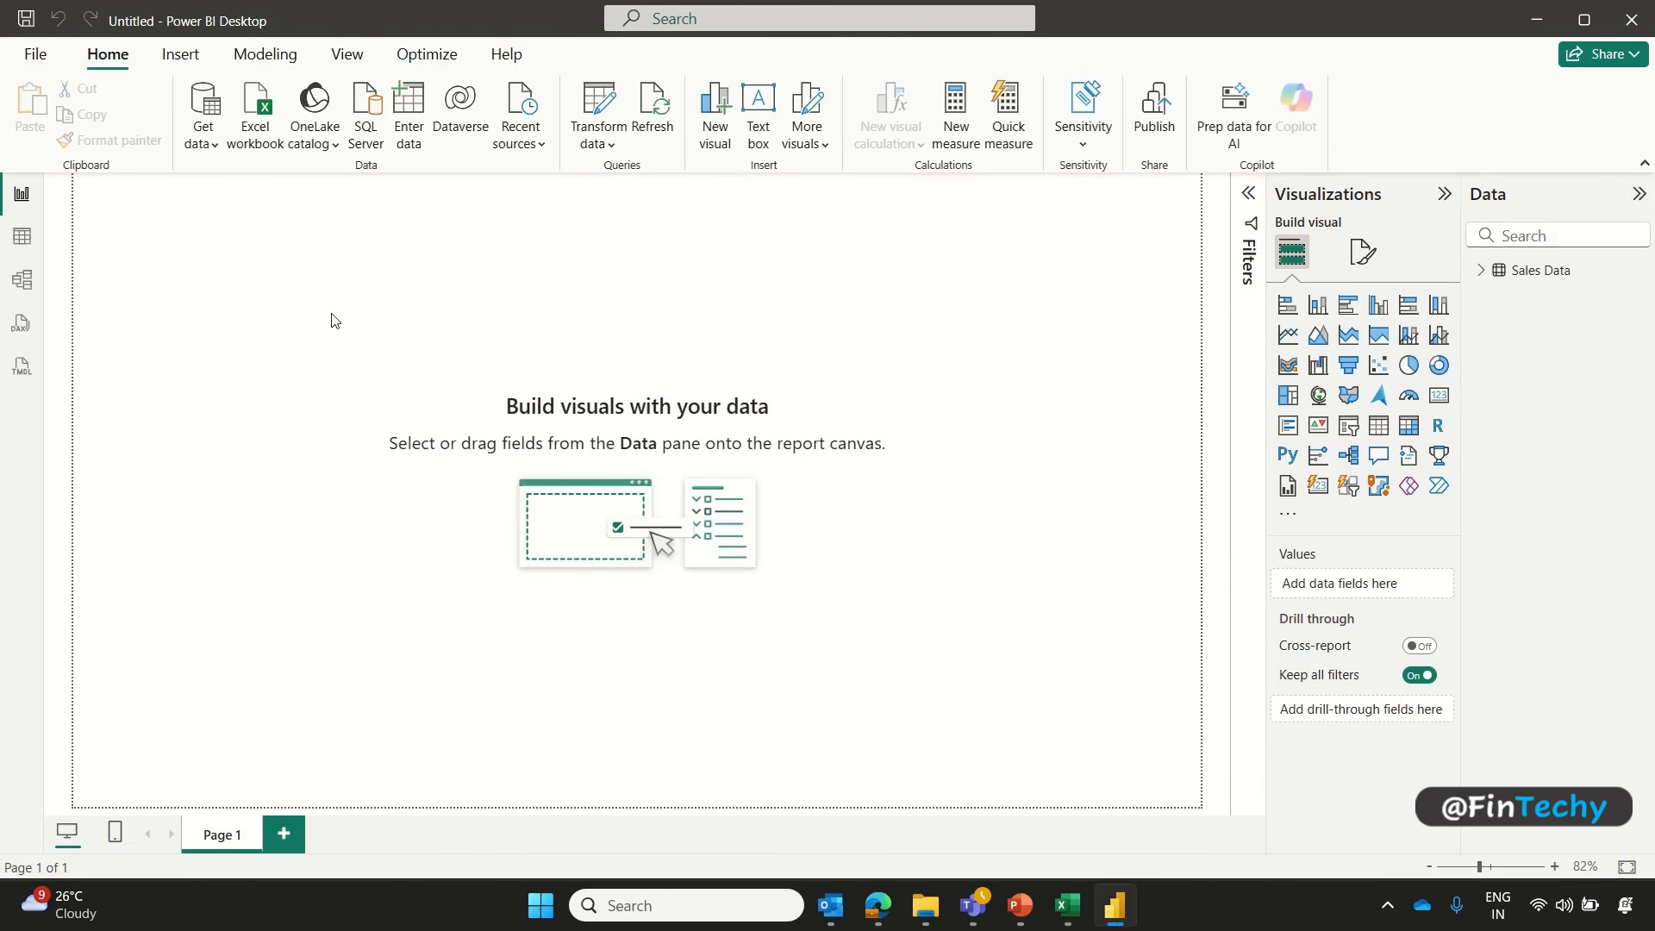
{"action": "left_click", "coordinate": [1482, 270]}
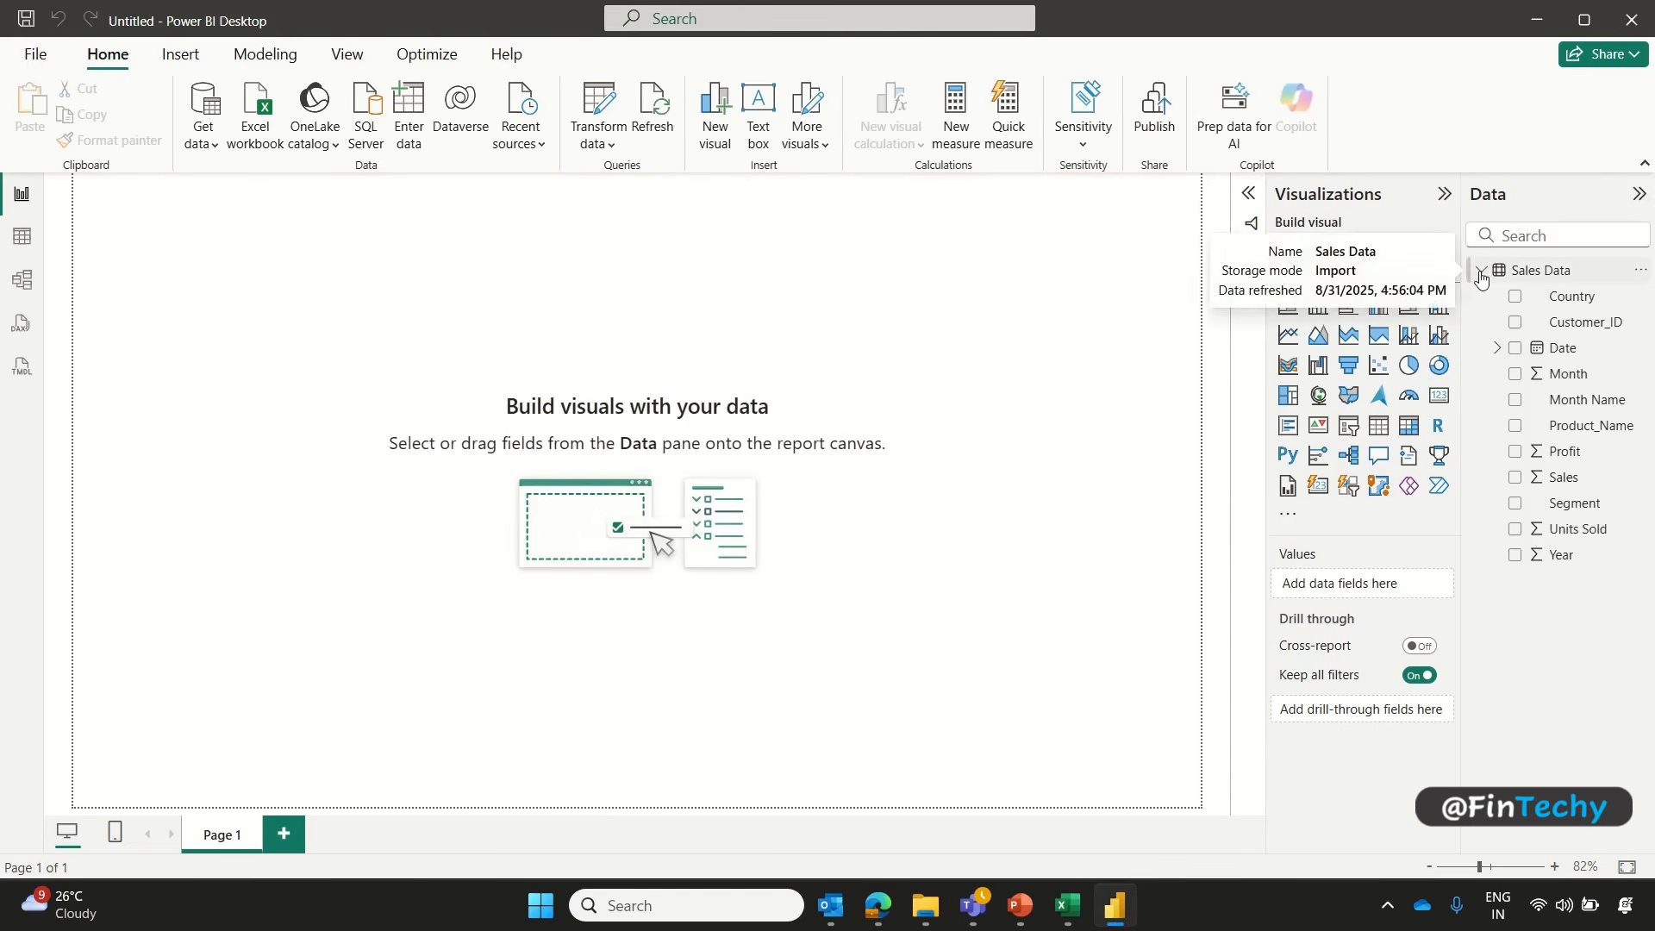
{"action": "left_click", "coordinate": [1498, 349]}
{"action": "left_click", "coordinate": [1514, 373]}
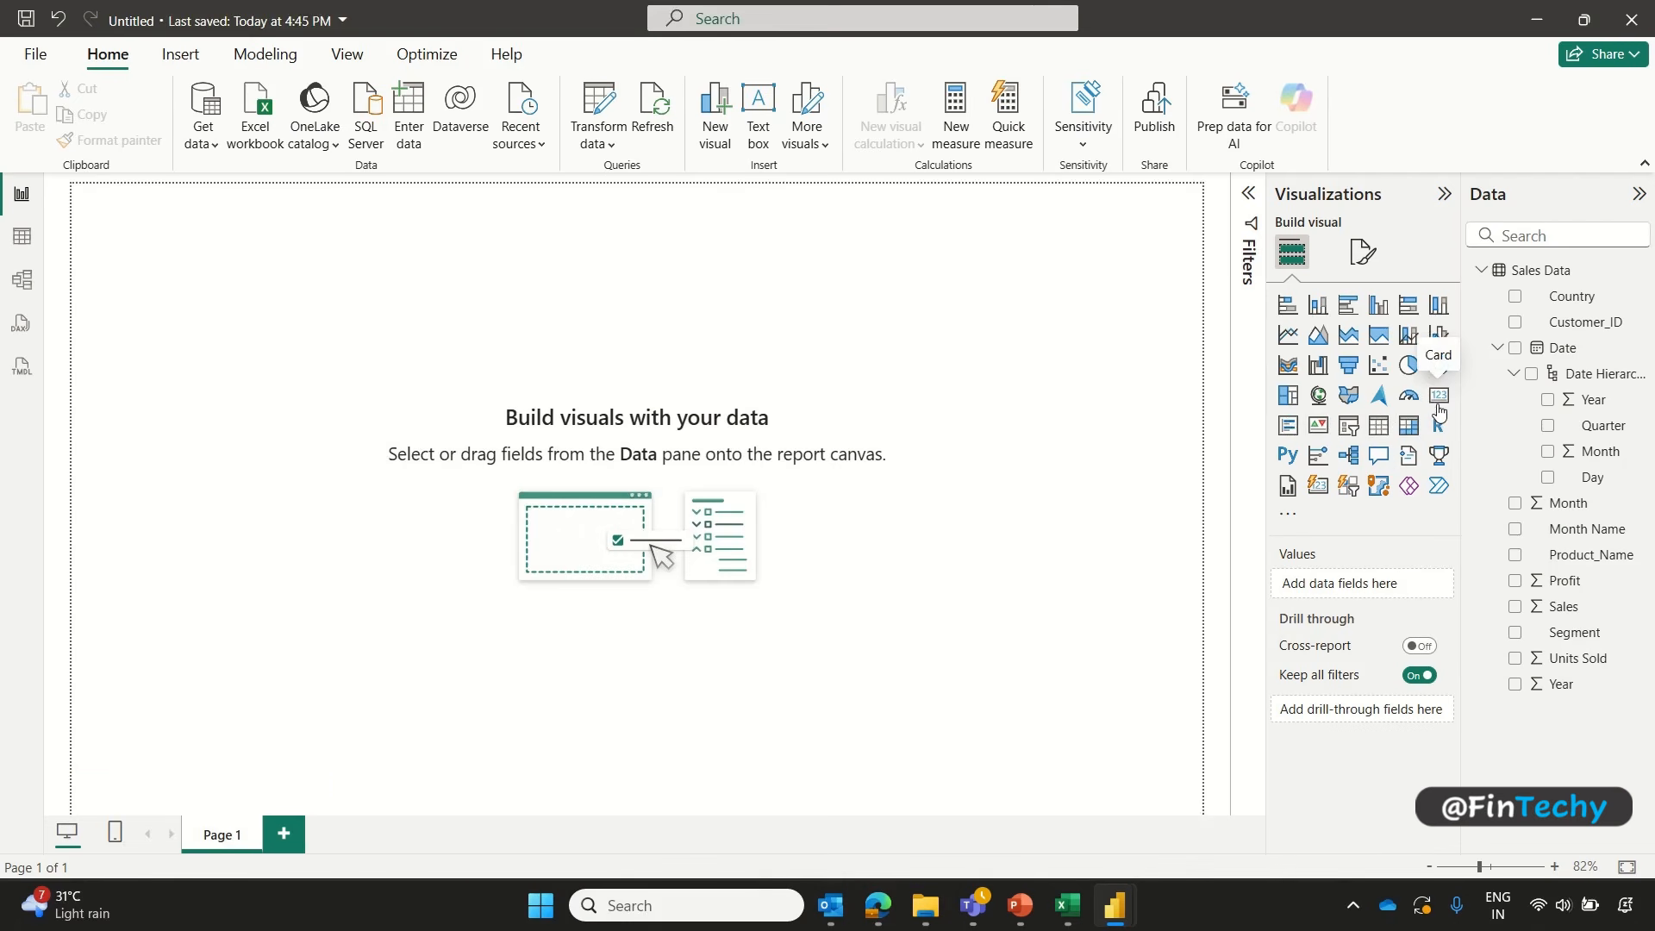
Step: Insert an empty Card visual, move it to the upper middle of the report page and shrink its width and height
{"action": "left_click", "coordinate": [1438, 405]}
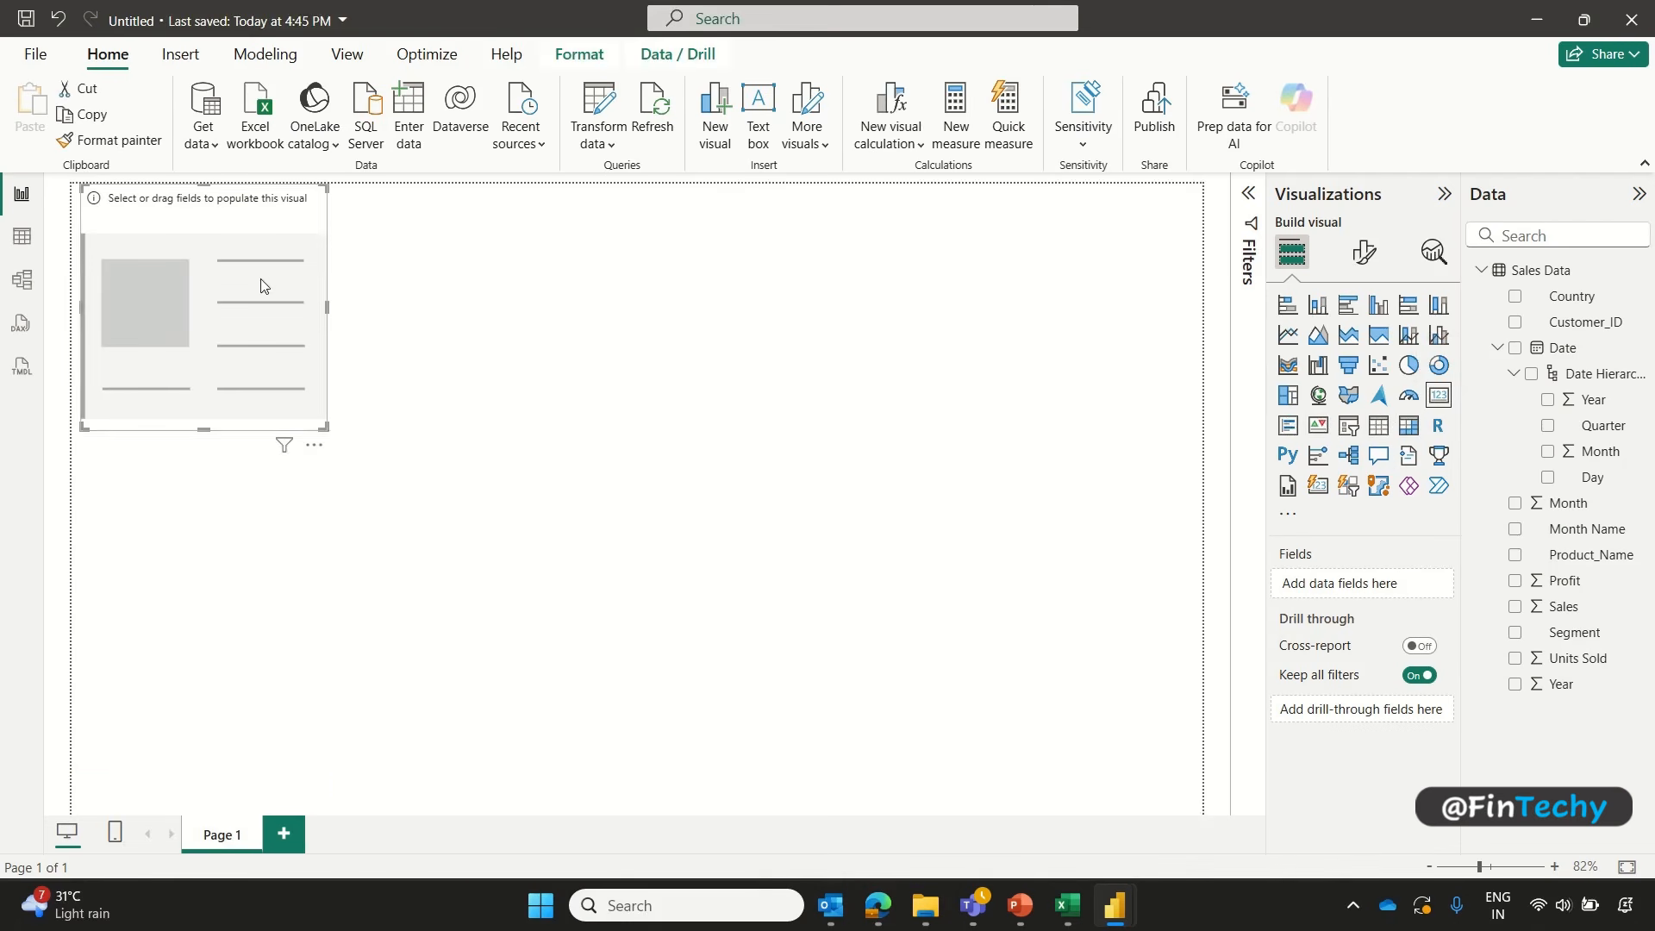
{"action": "left_click_drag", "start_coordinate": [263, 285], "coordinate": [610, 302]}
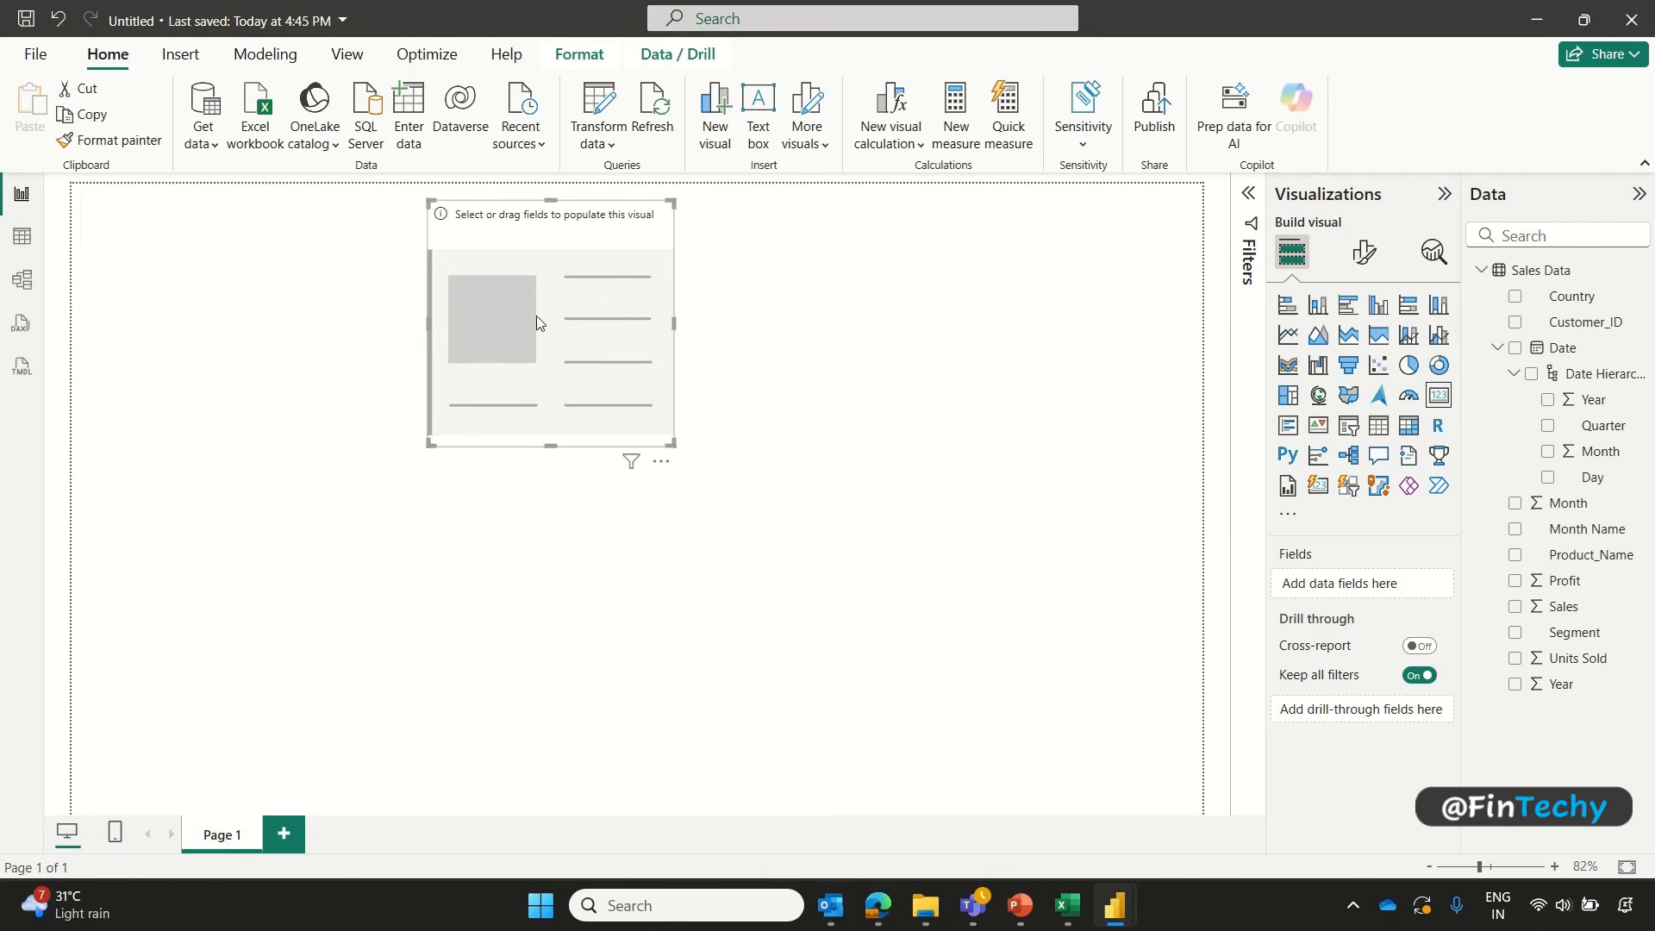
{"action": "left_click_drag", "start_coordinate": [428, 321], "coordinate": [509, 324]}
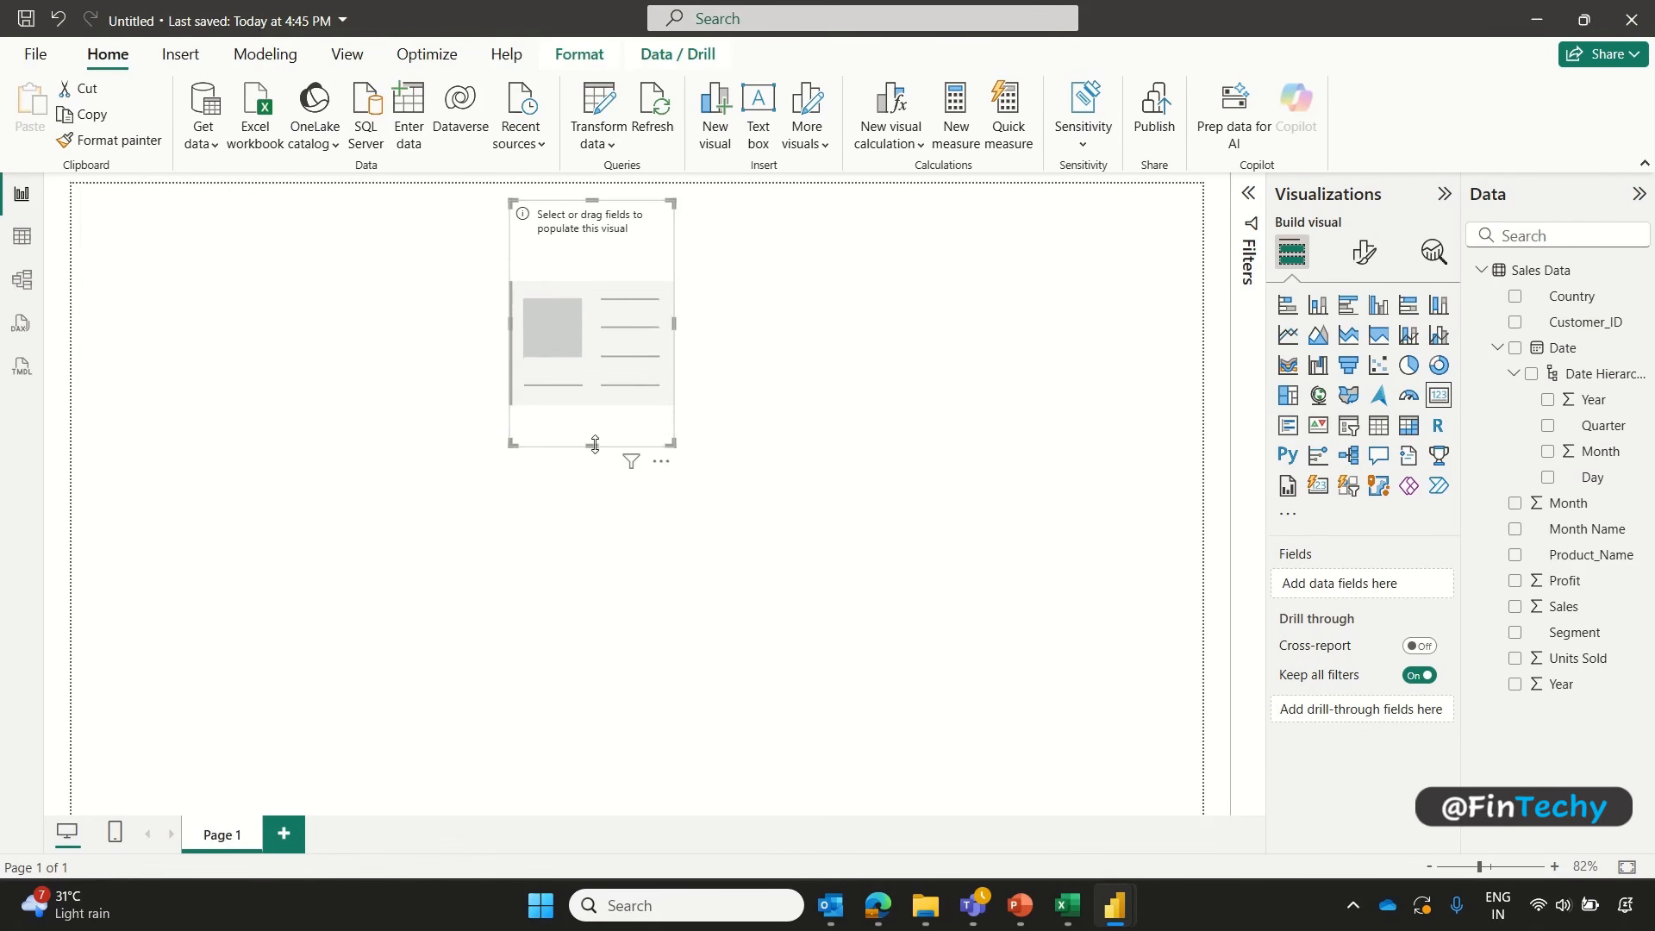
{"action": "left_click_drag", "start_coordinate": [599, 424], "coordinate": [594, 293]}
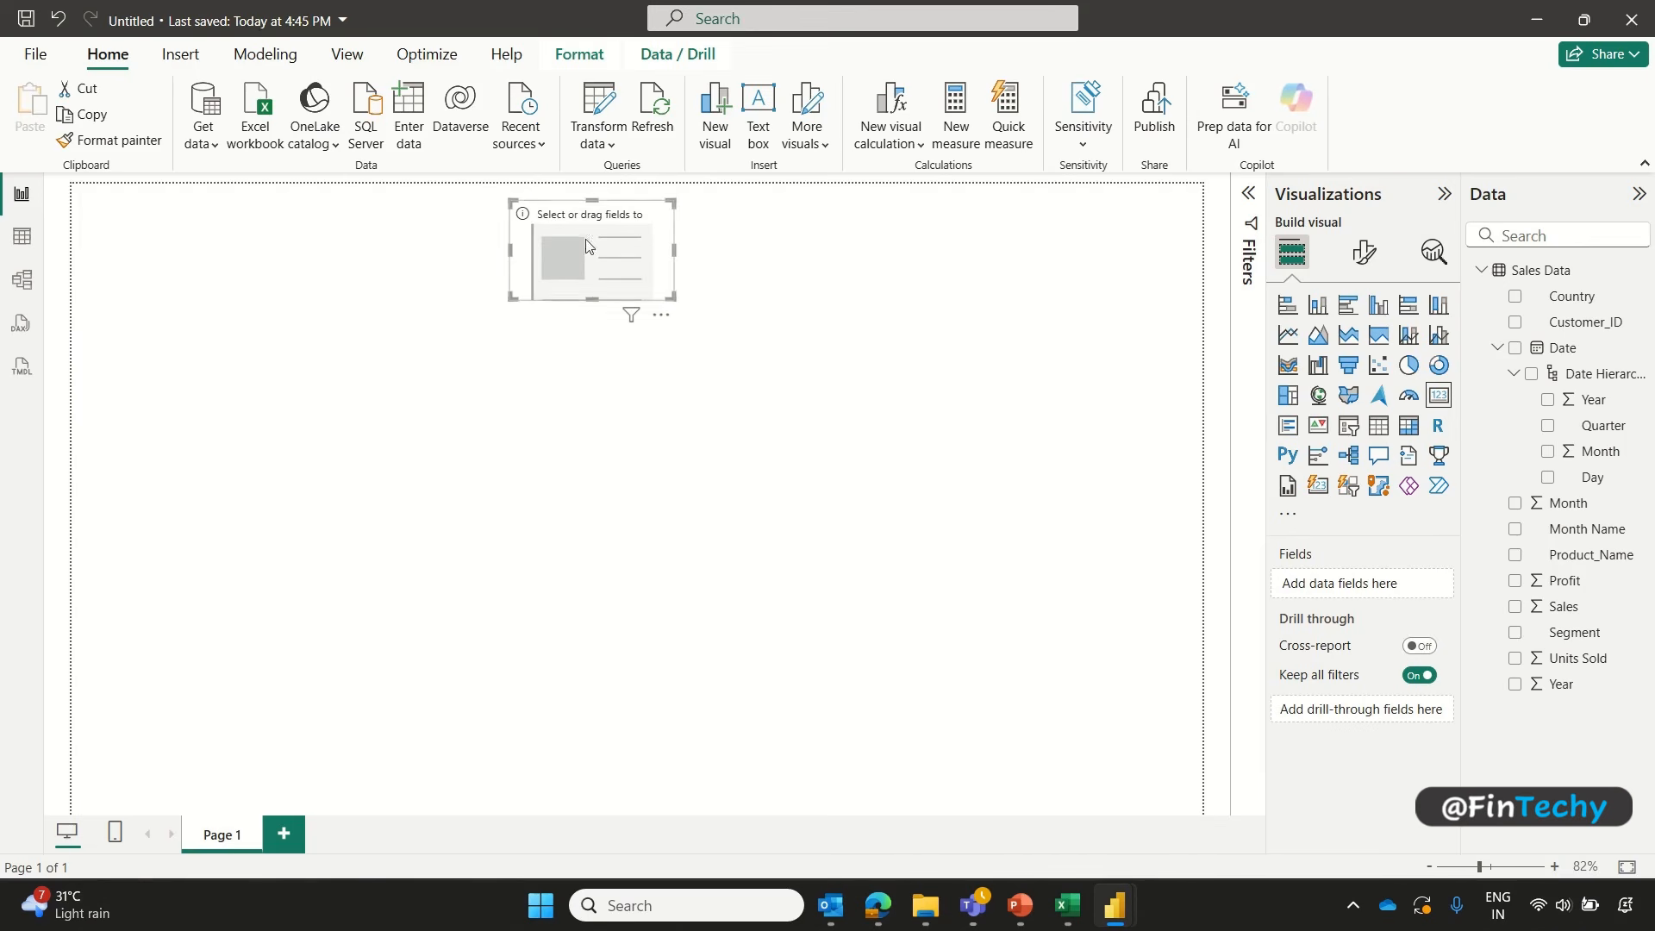
Step: Reduce the empty card's height slightly and fill it with the Sales field
{"action": "left_click_drag", "start_coordinate": [591, 202], "coordinate": [591, 228]}
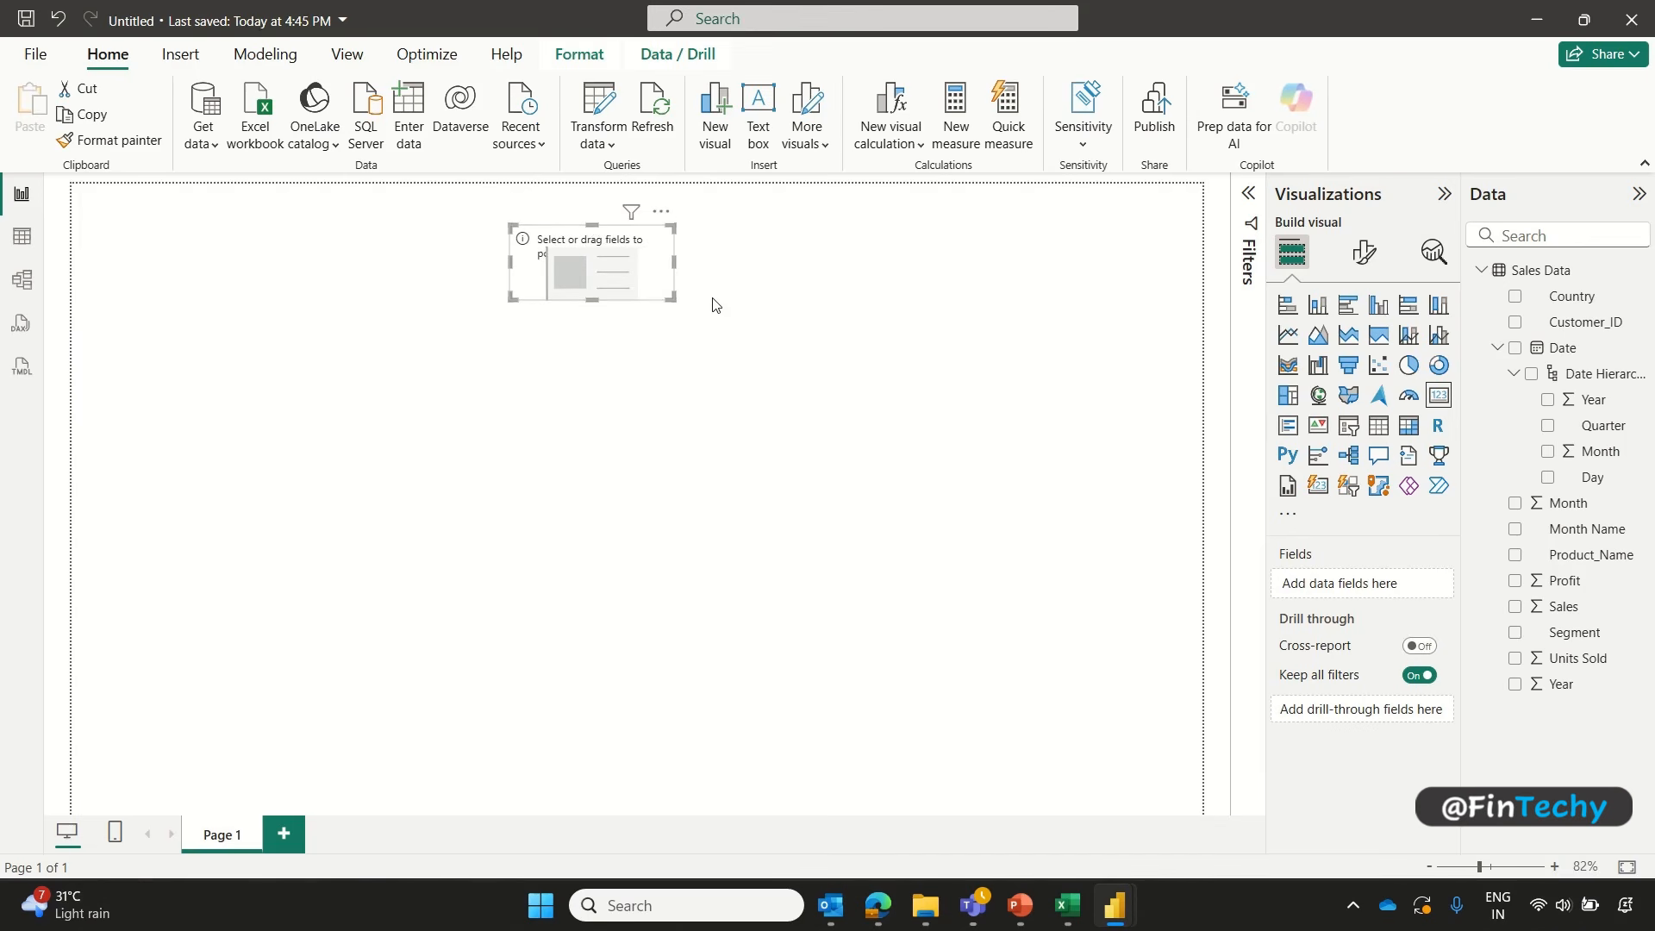
{"action": "left_click", "coordinate": [1517, 607]}
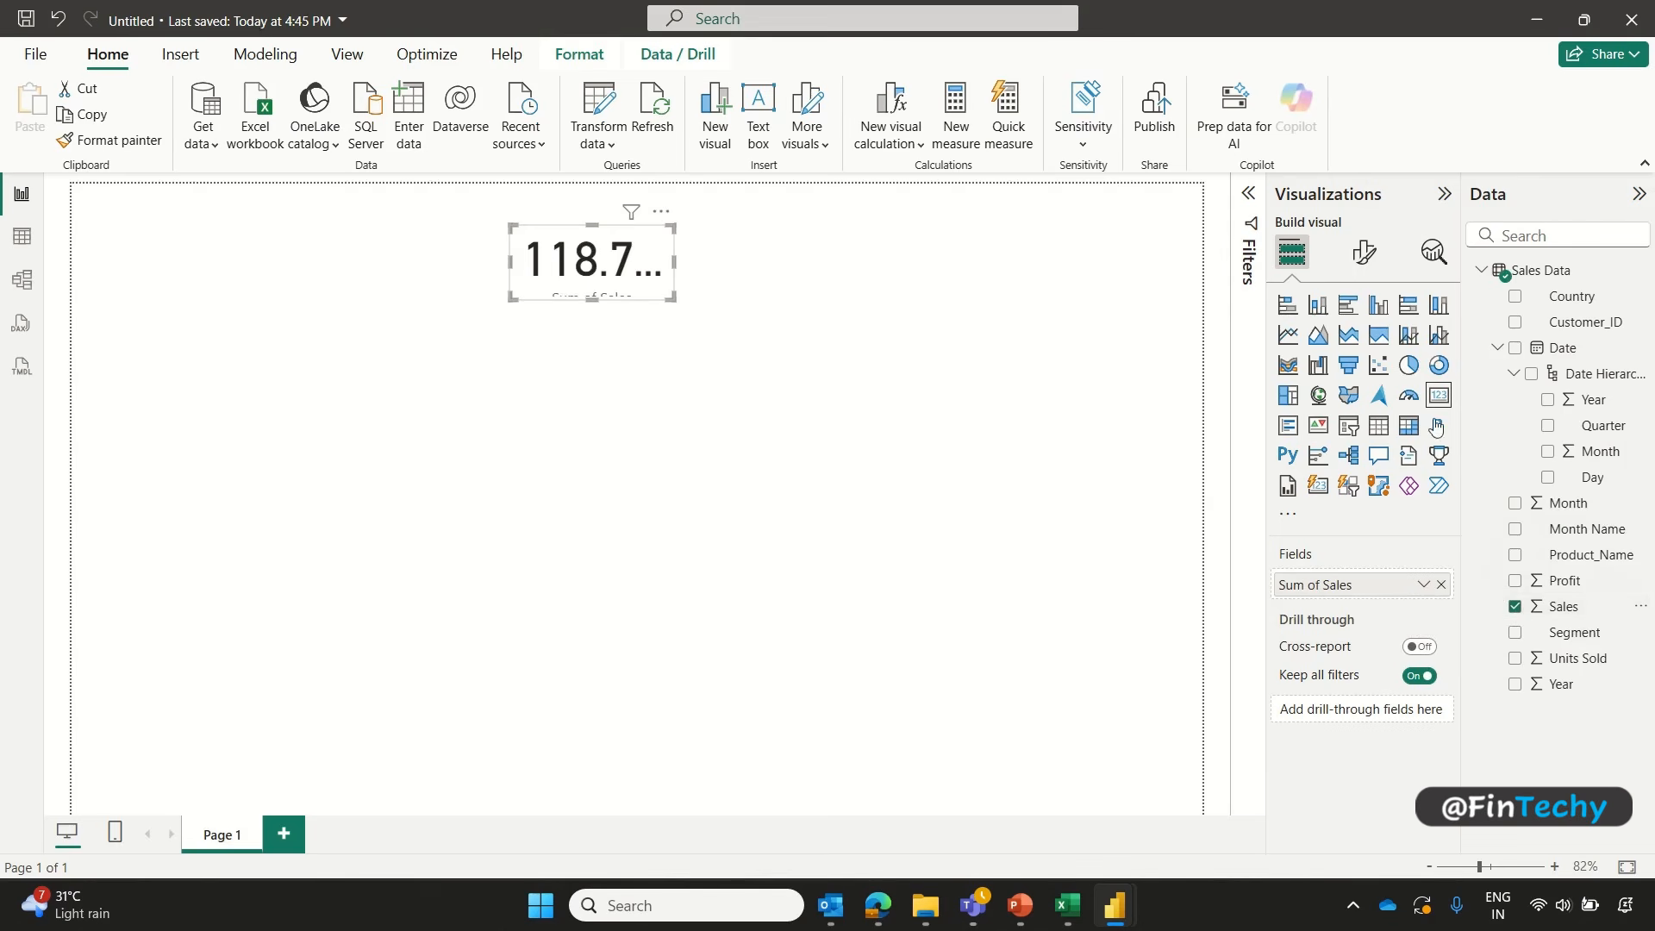
Step: Format the card's callout value as bold Calibri size 25 and turn off its category label
{"action": "left_click", "coordinate": [1364, 253]}
{"action": "left_click", "coordinate": [1306, 417]}
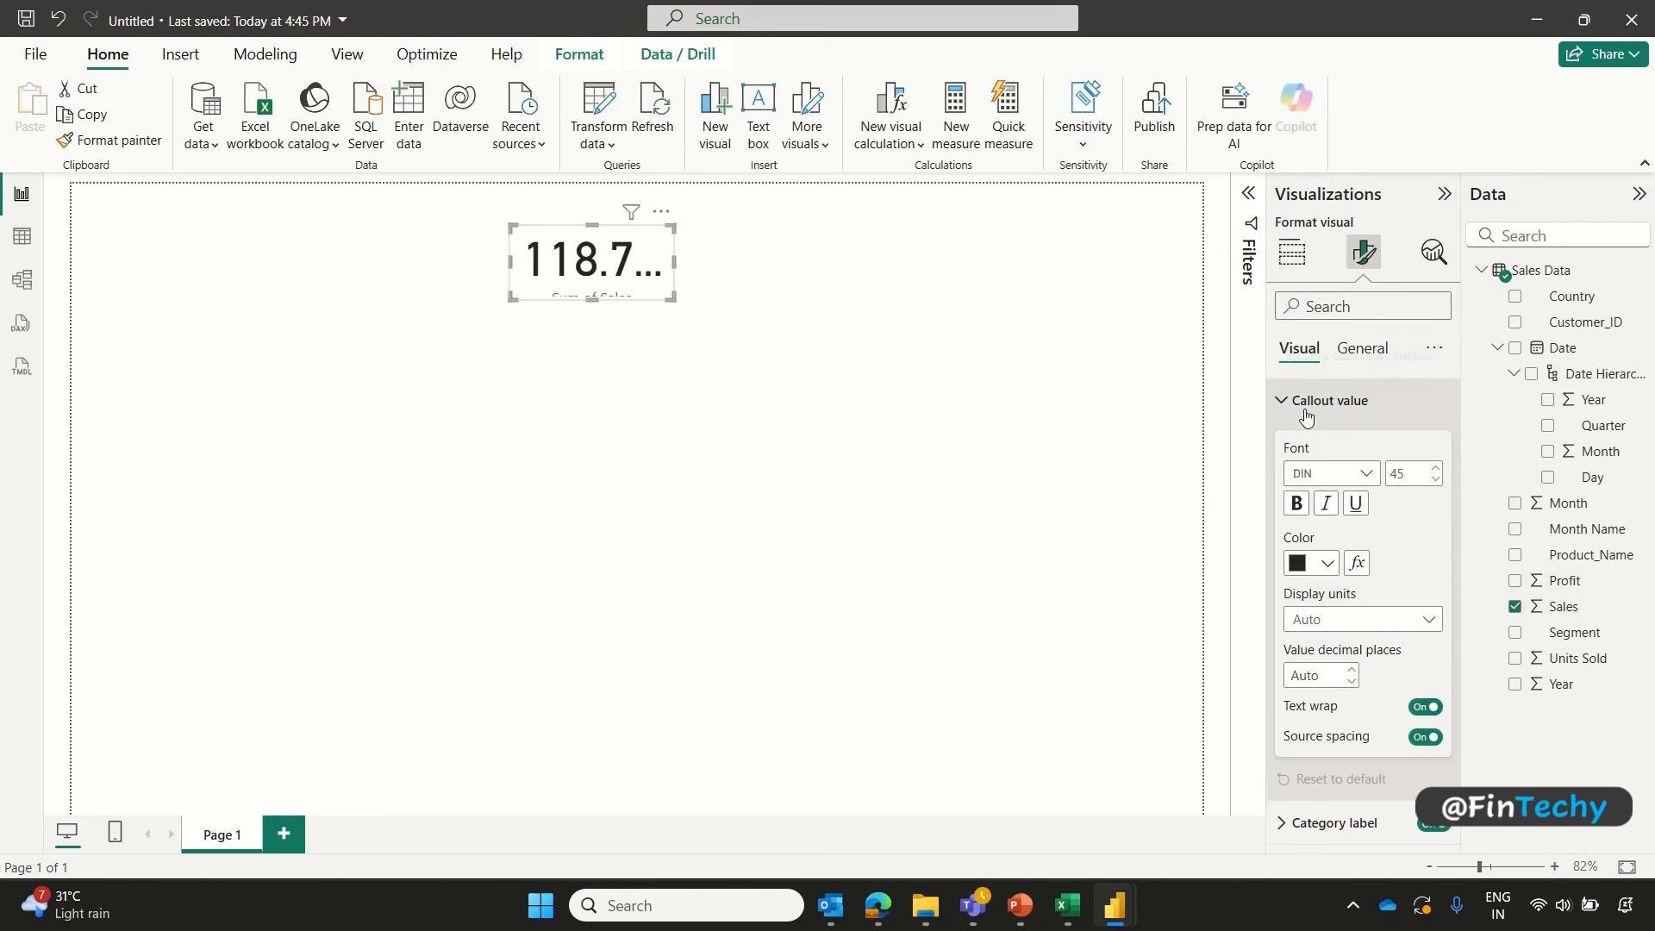
{"action": "left_click", "coordinate": [1368, 479]}
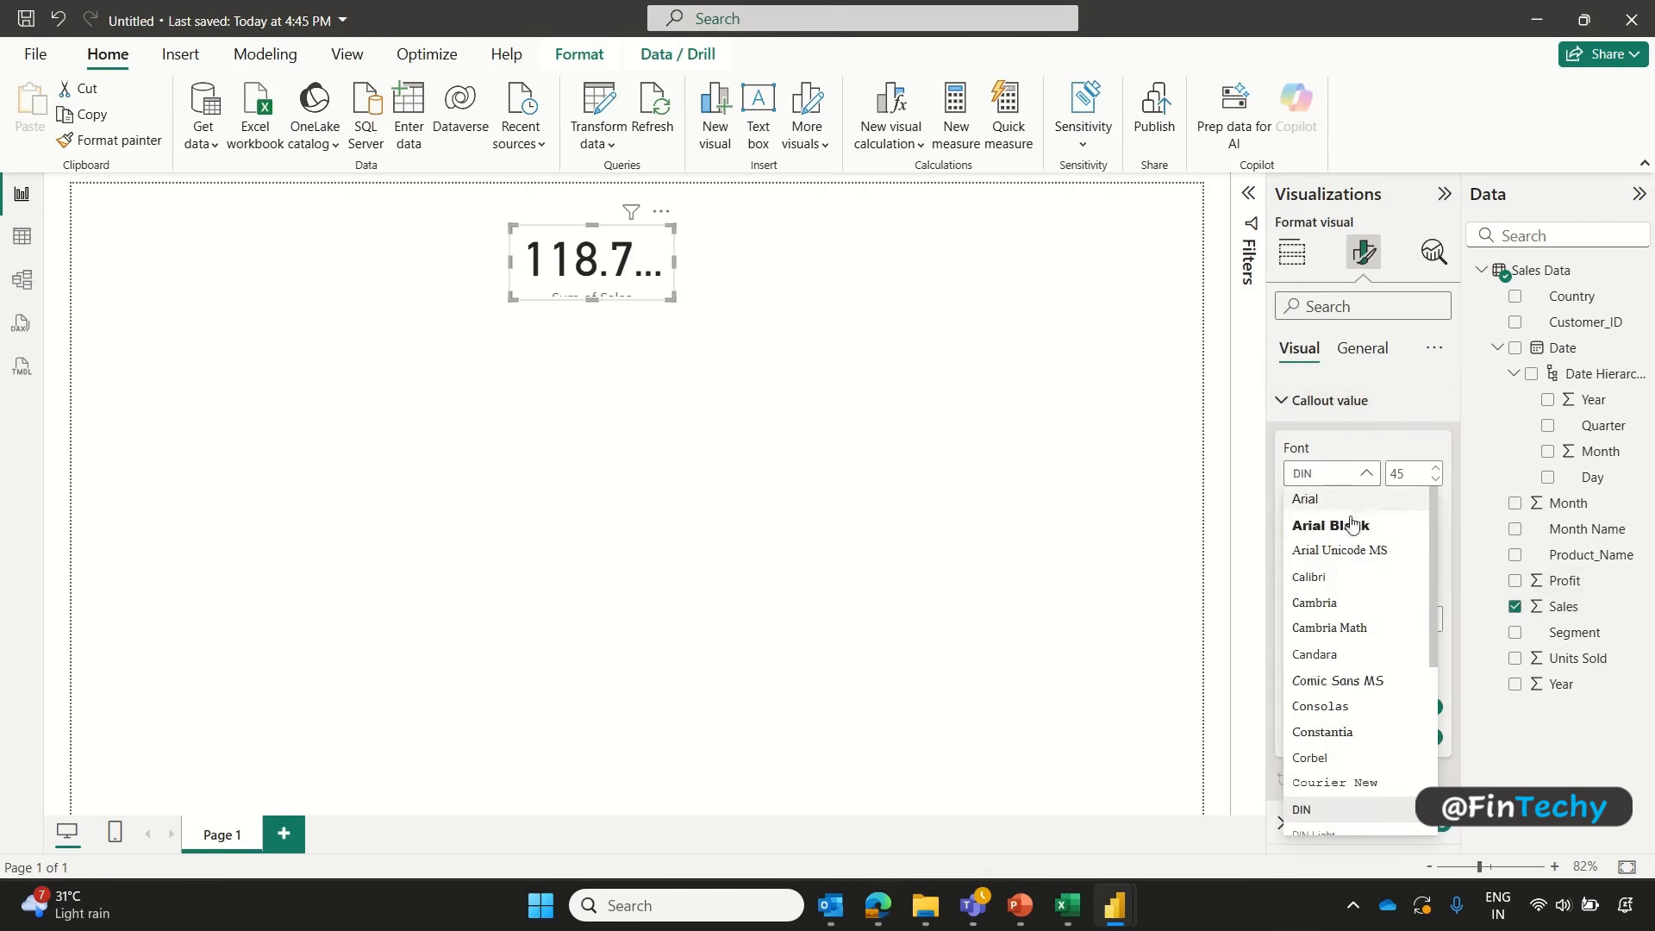
{"action": "left_click", "coordinate": [1317, 577]}
{"action": "double_click", "coordinate": [1413, 475]}
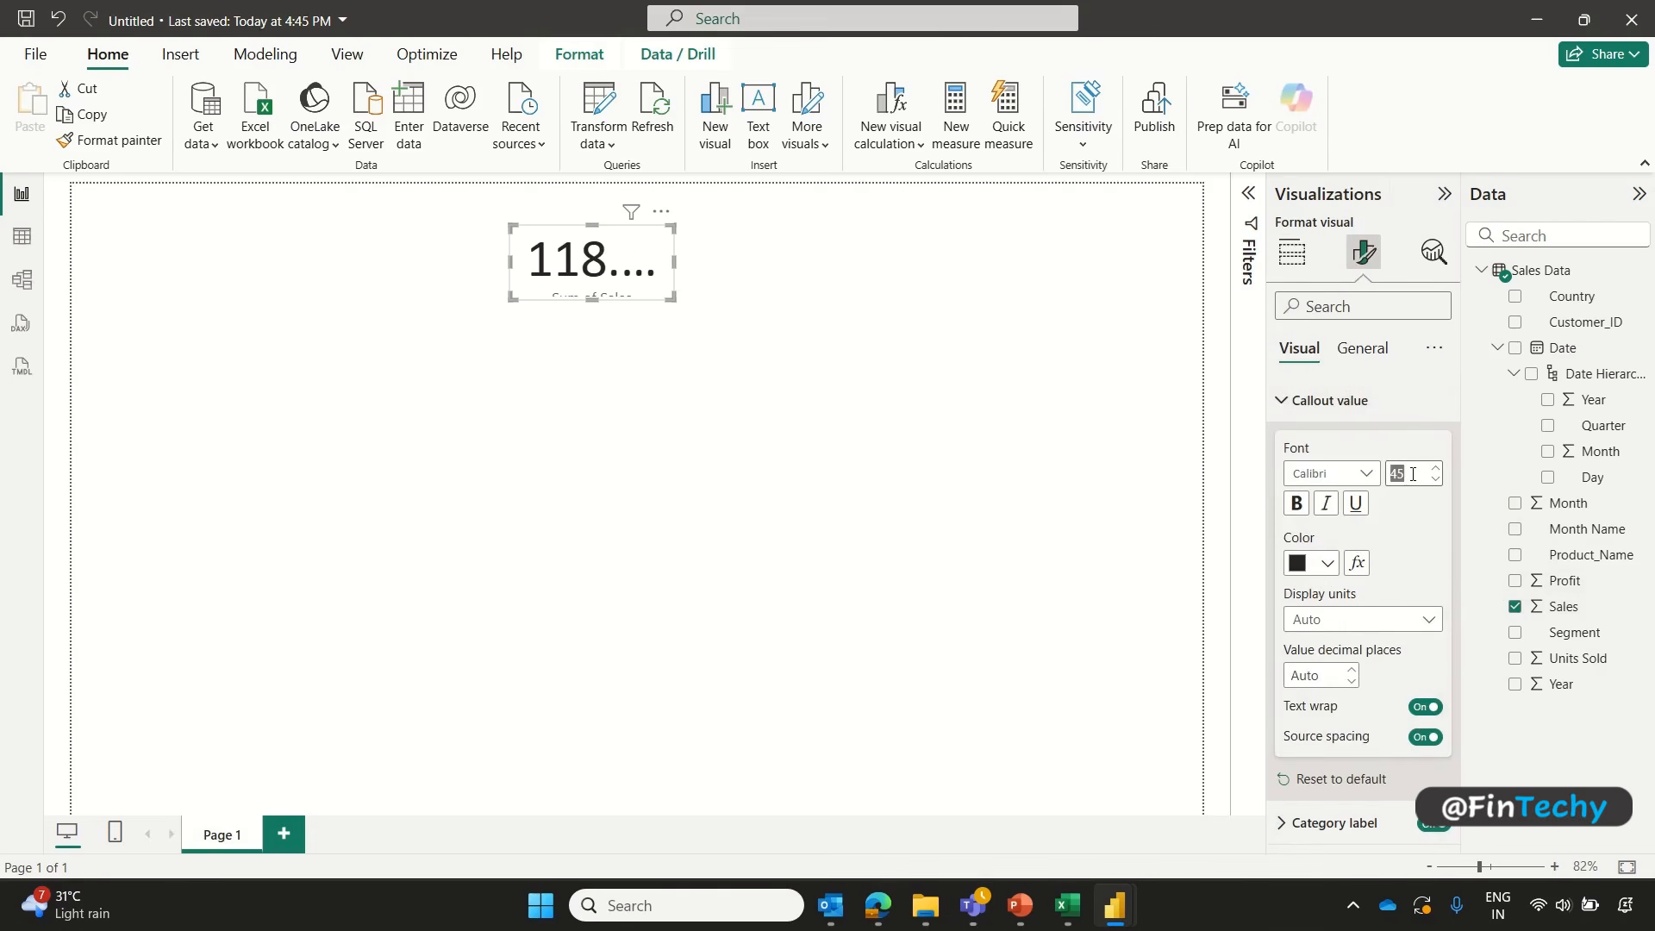
{"action": "type", "text": "25"}
{"action": "left_click", "coordinate": [1297, 509]}
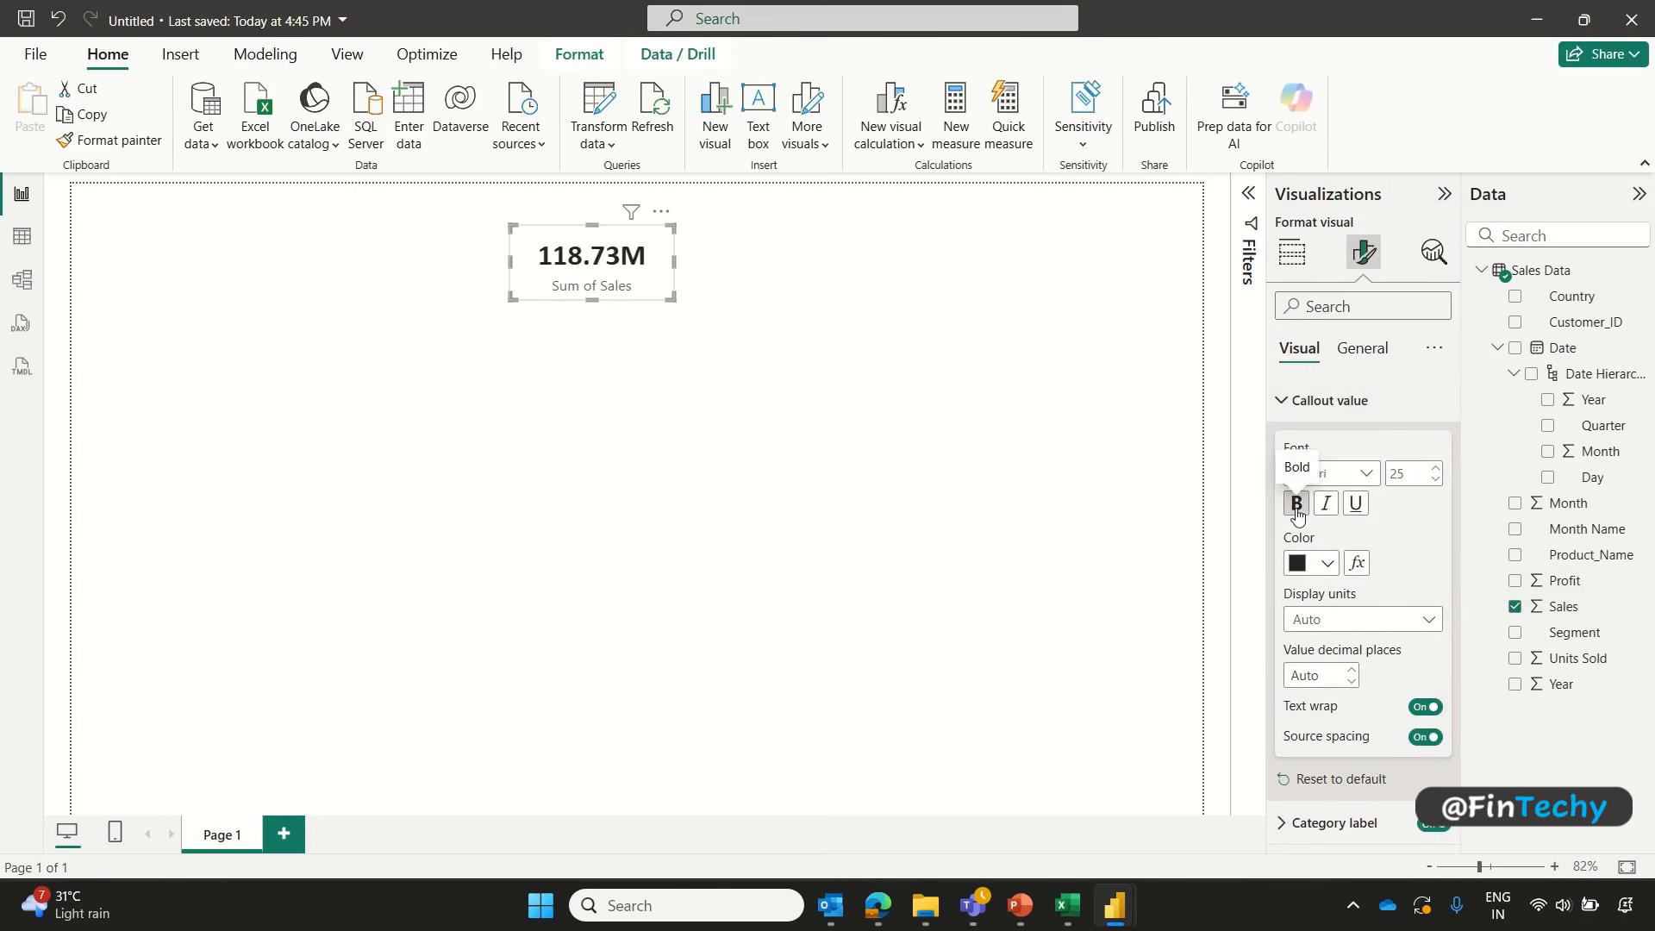
{"action": "left_click", "coordinate": [1425, 825]}
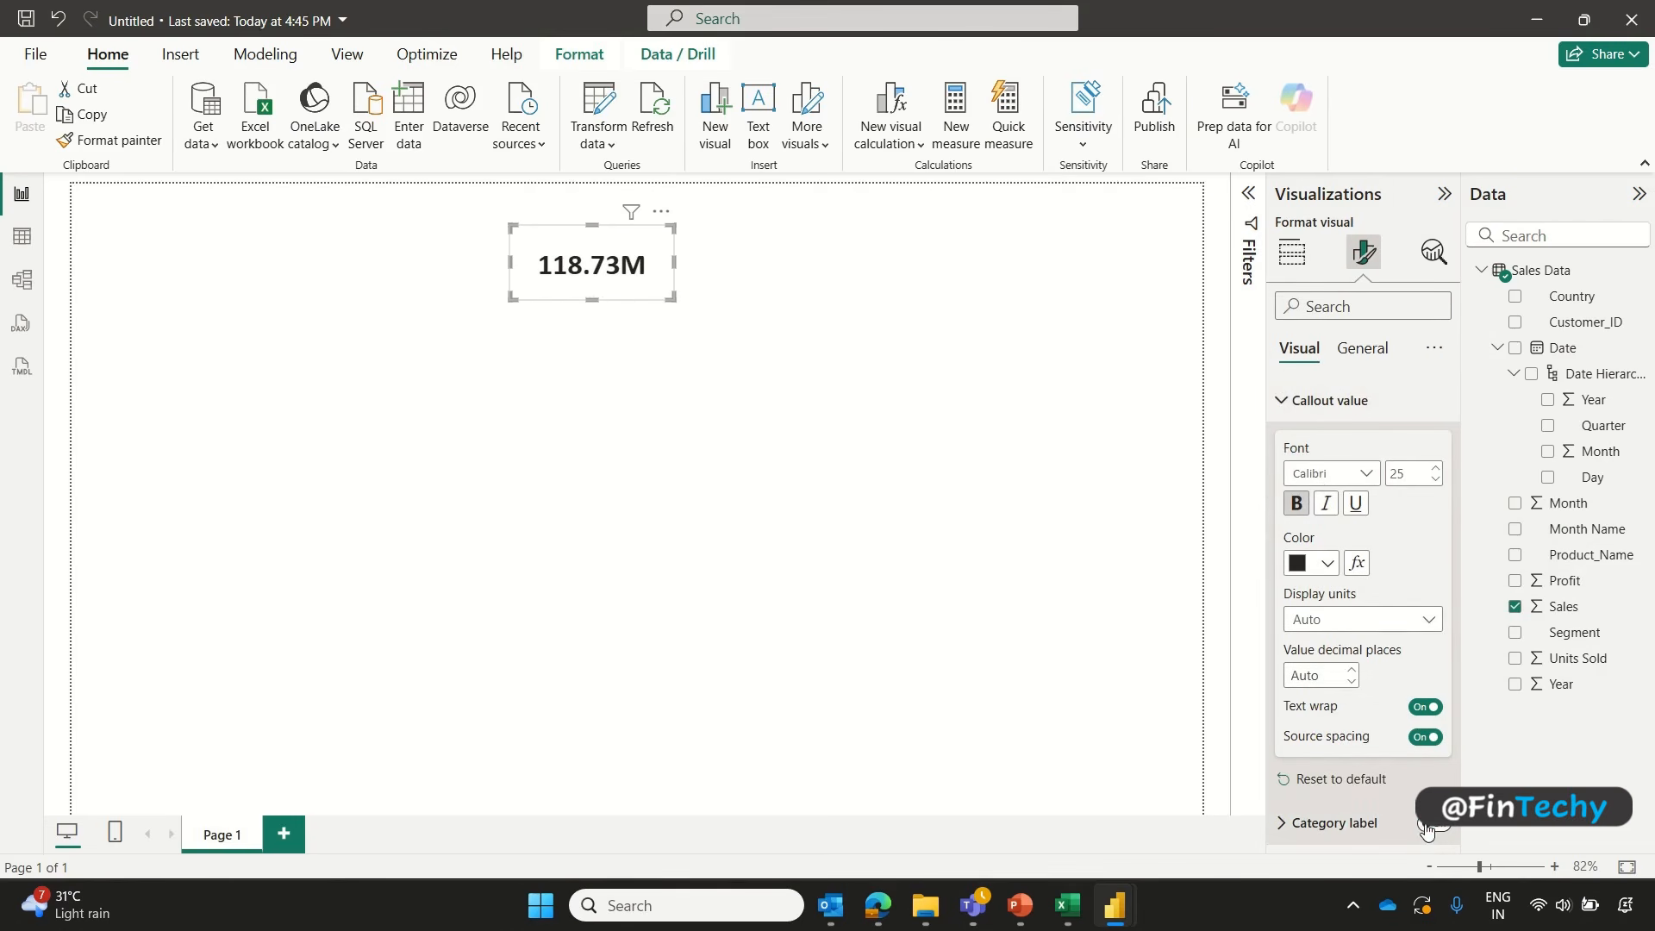
Step: Turn on the card's title and set its text to TOTAL SALES
{"action": "left_click", "coordinate": [1357, 348]}
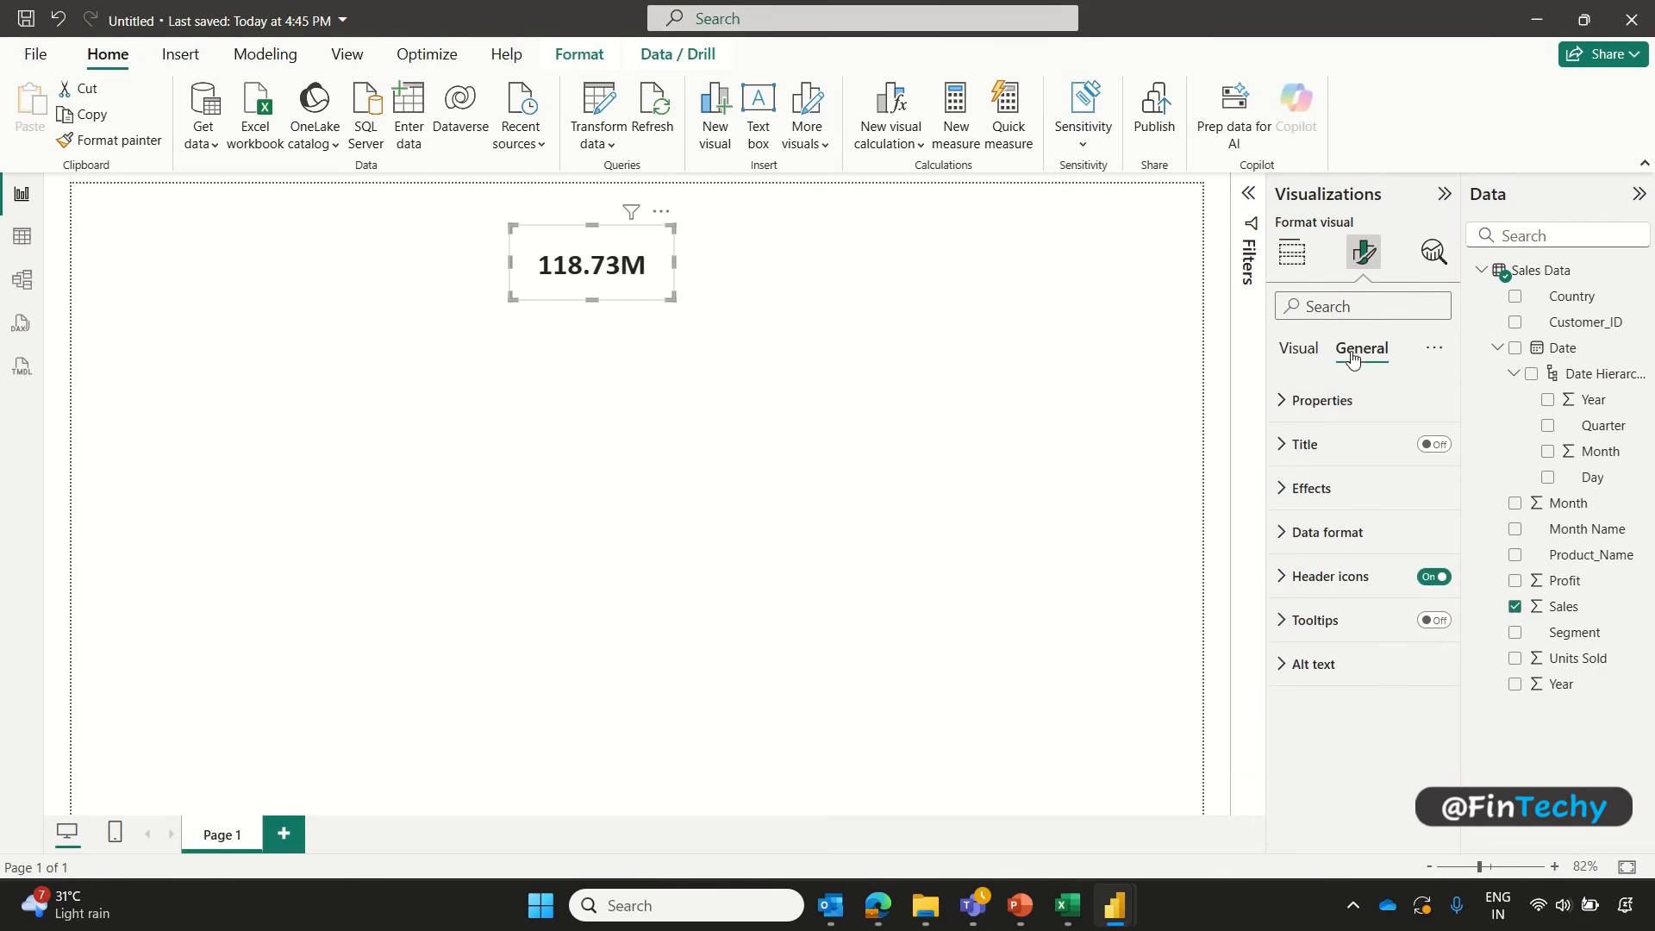
{"action": "left_click", "coordinate": [1435, 446]}
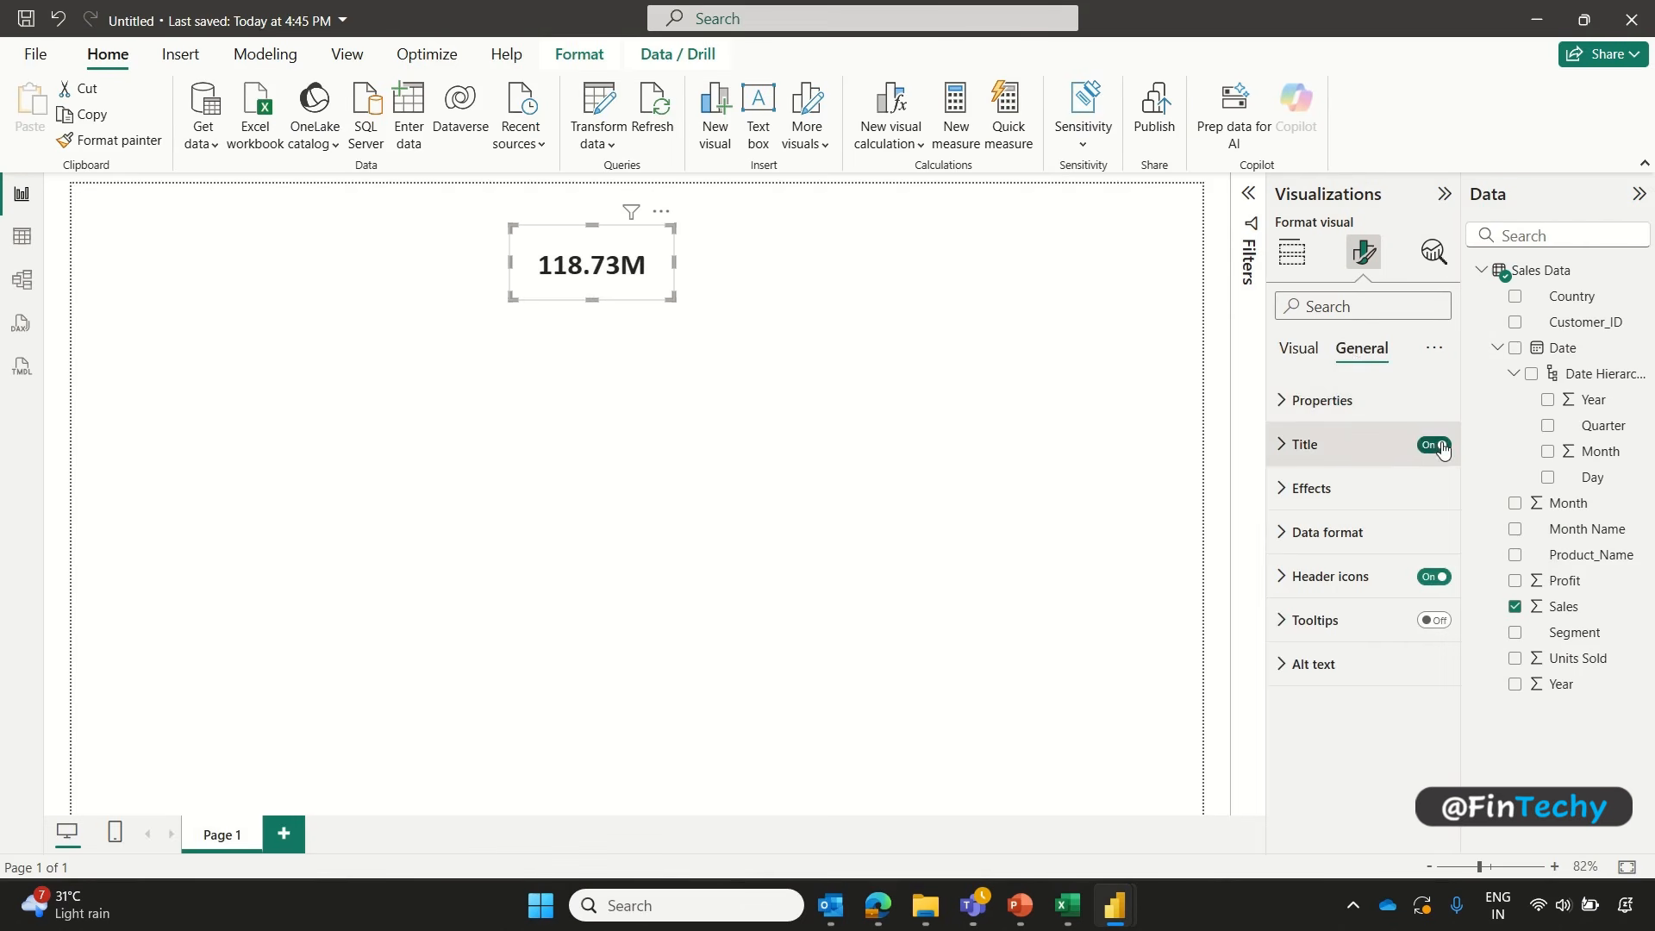
{"action": "left_click", "coordinate": [1291, 444]}
{"action": "left_click", "coordinate": [1305, 553]}
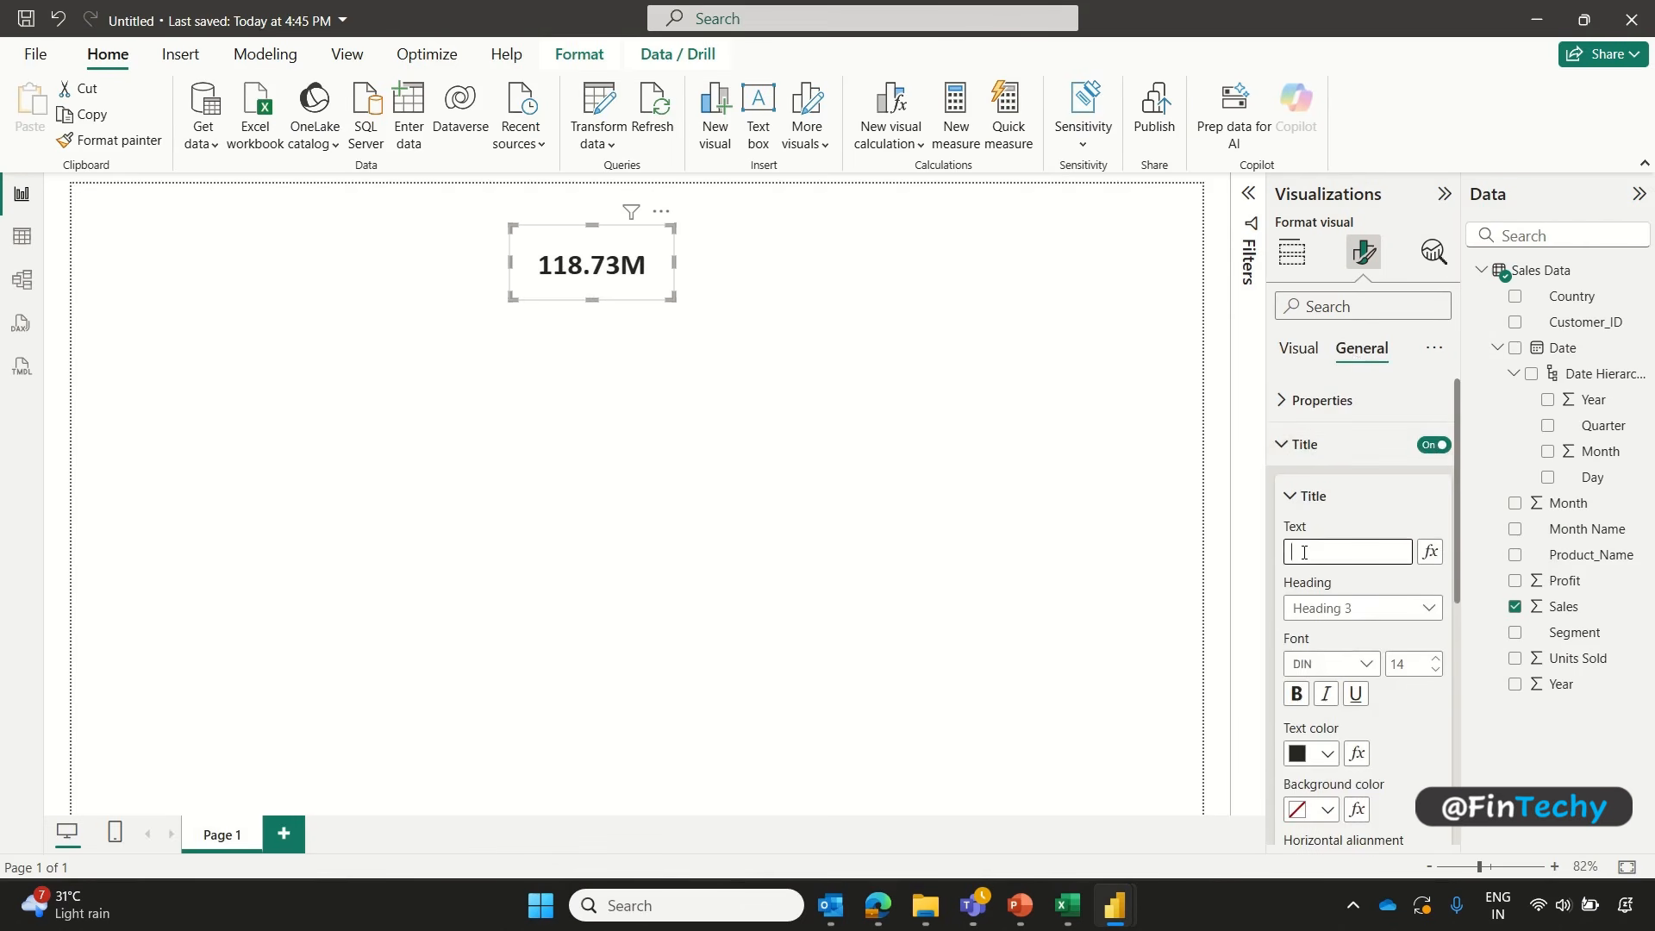
{"action": "type", "text": "TOTAL SALES"}
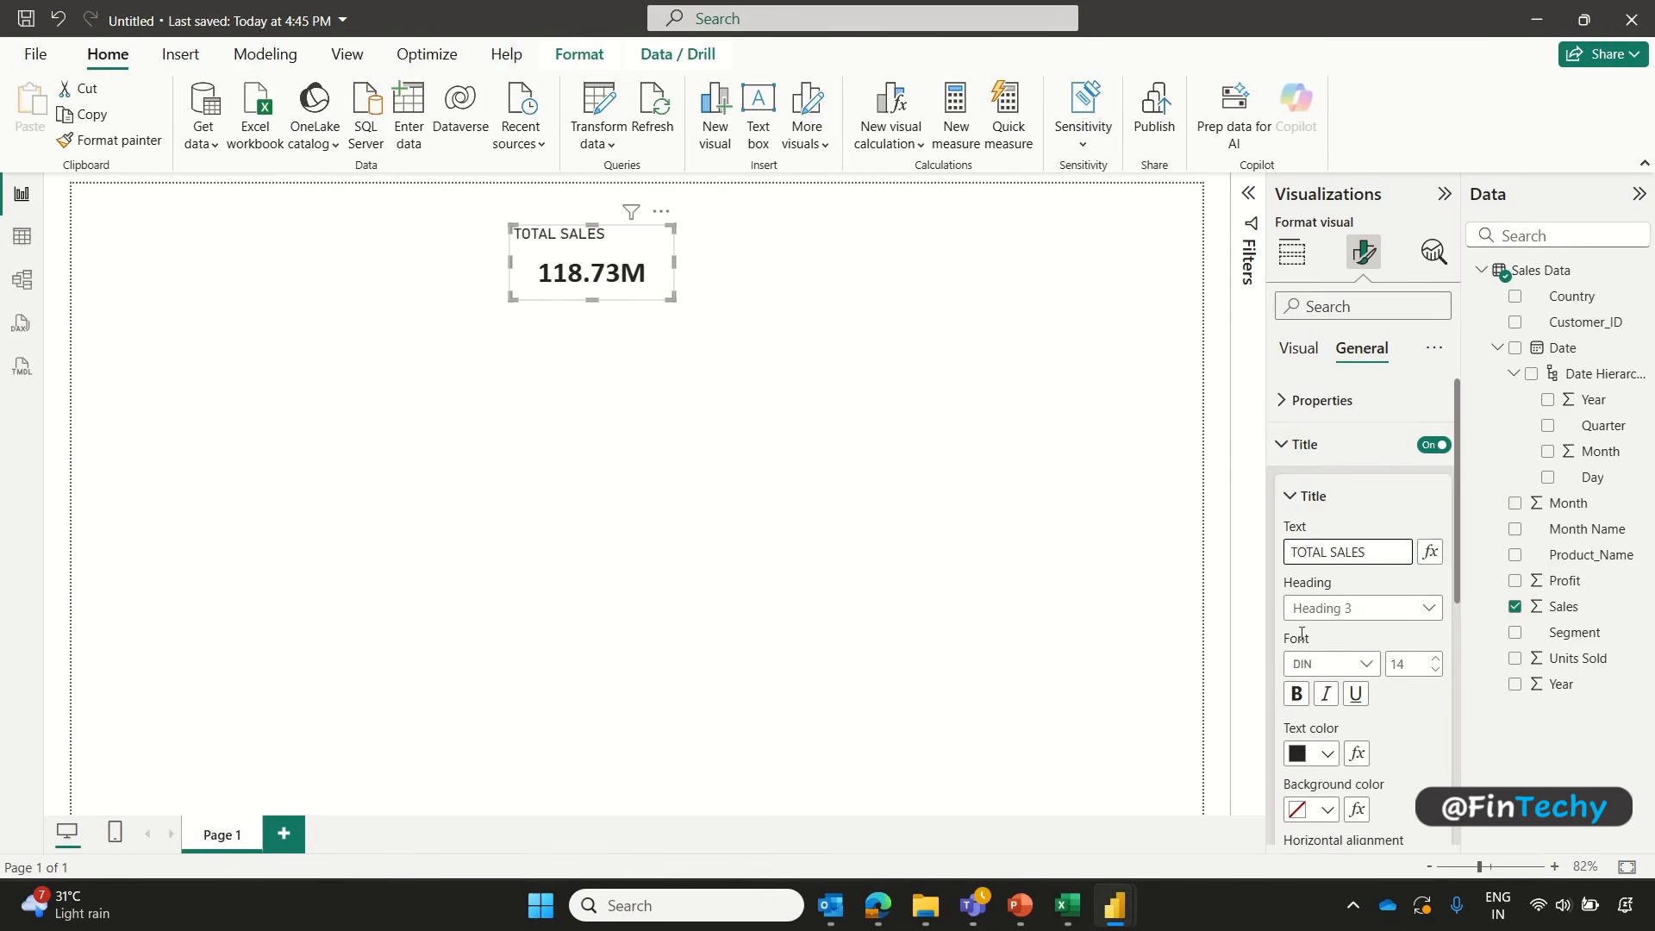
Step: Format the card's title as bold Comic Sans MS, size 13, in dark blue
{"action": "left_click", "coordinate": [1296, 694]}
{"action": "left_click", "coordinate": [1366, 665]}
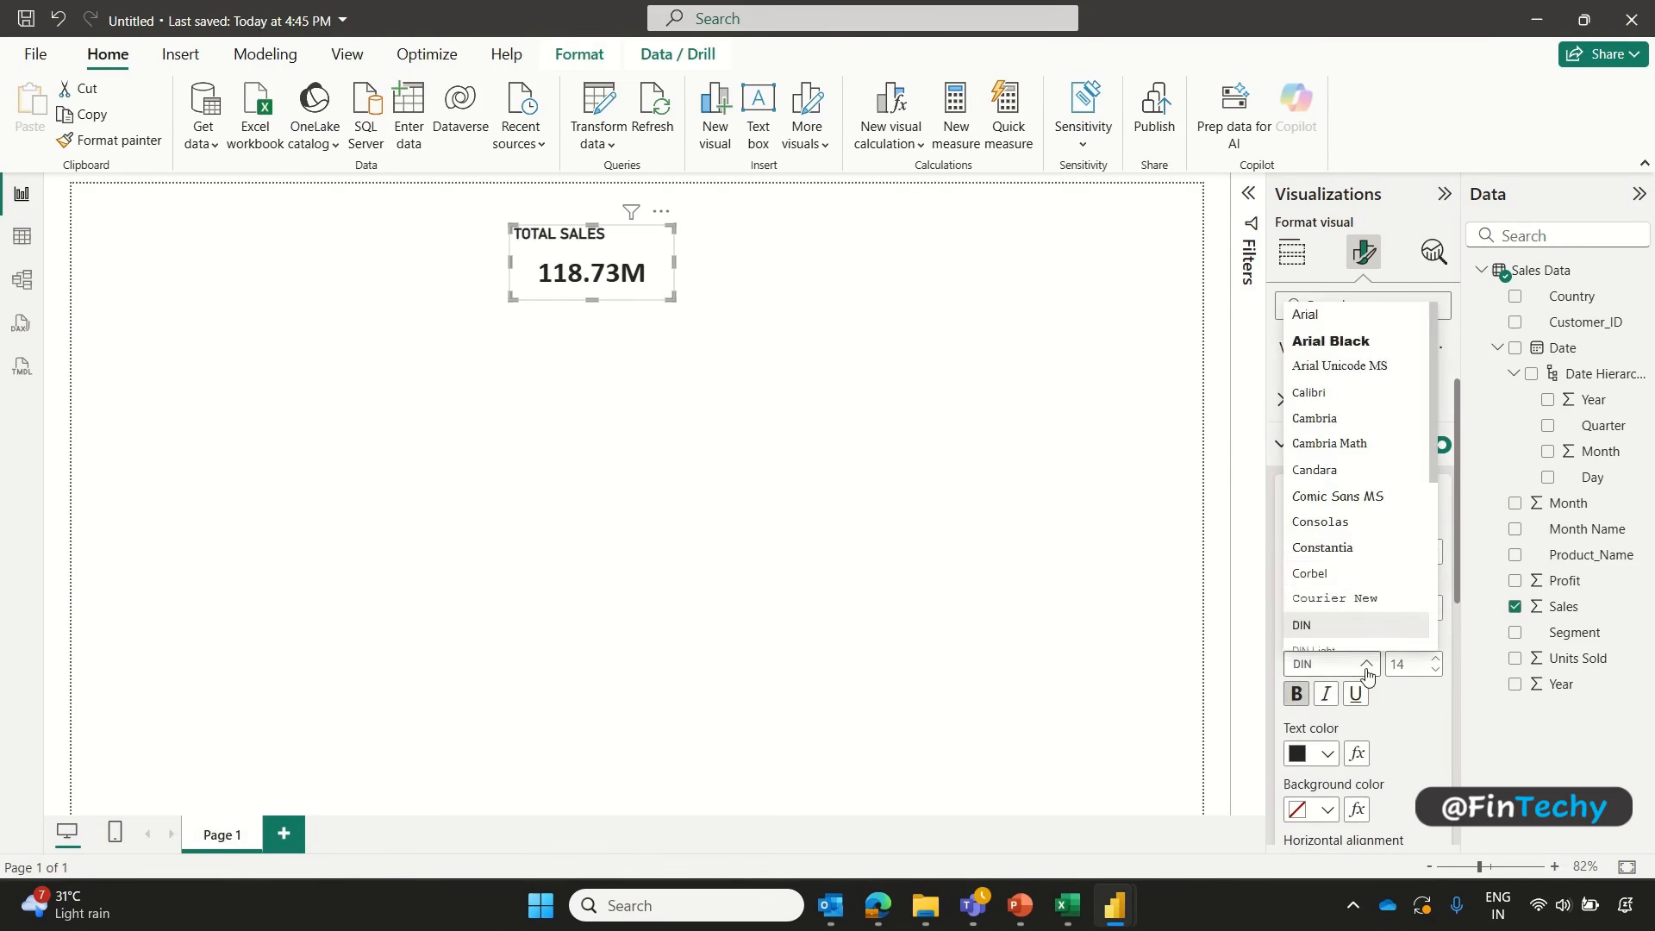
{"action": "left_click", "coordinate": [1367, 497]}
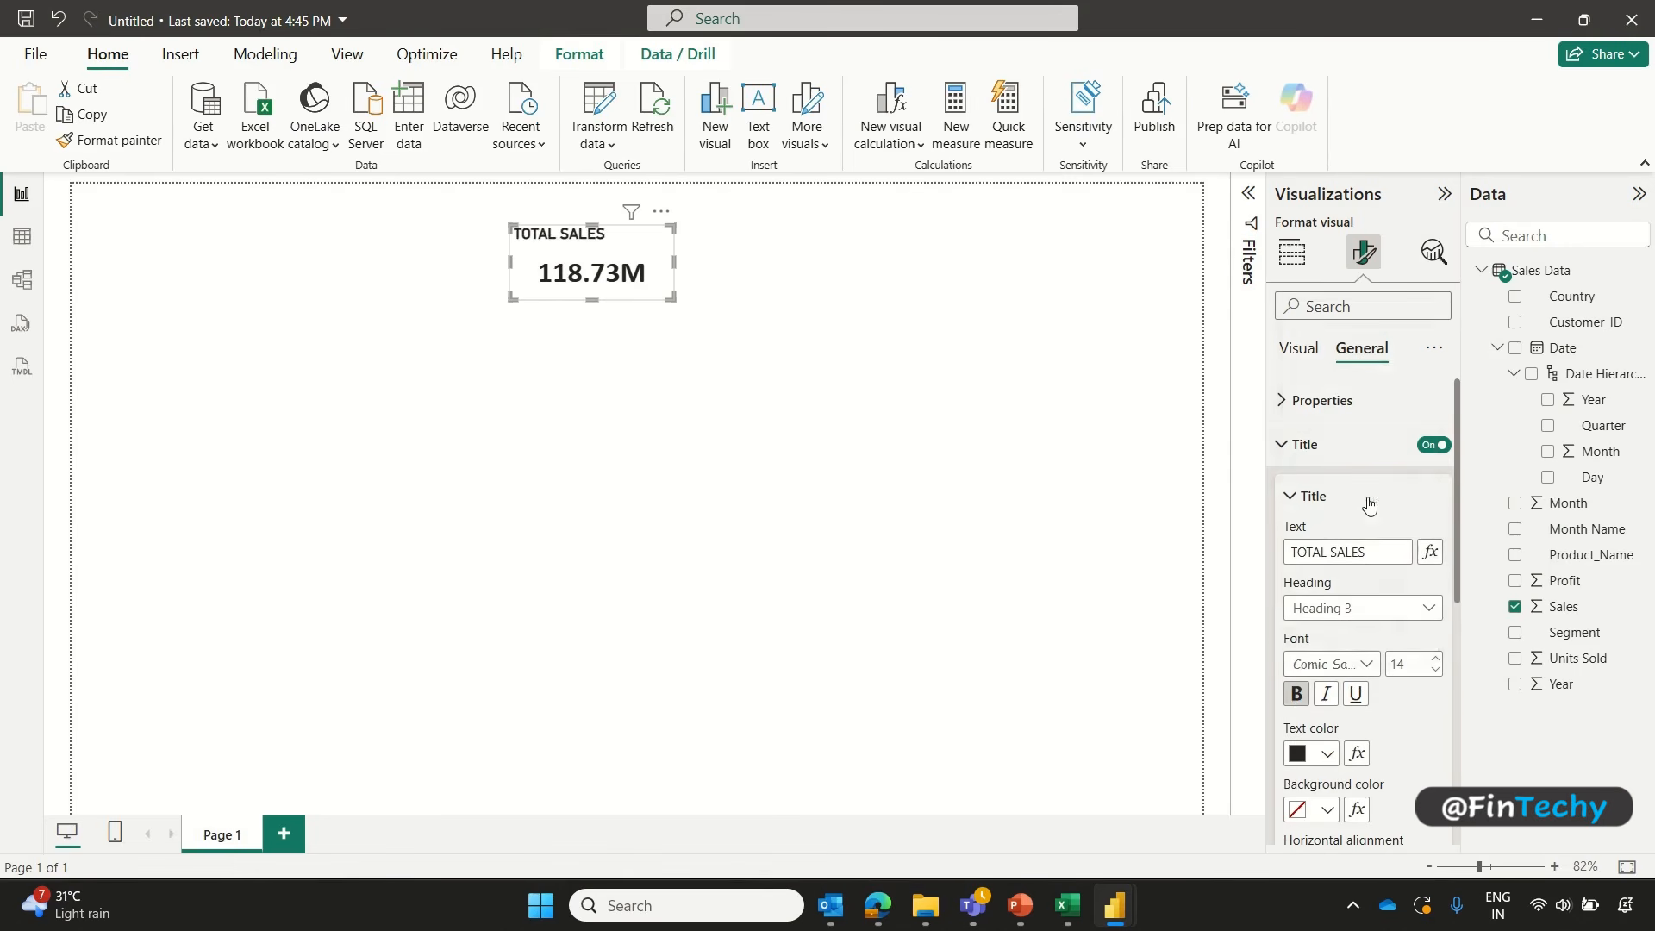
{"action": "left_click", "coordinate": [1432, 668]}
{"action": "left_click", "coordinate": [1328, 755]}
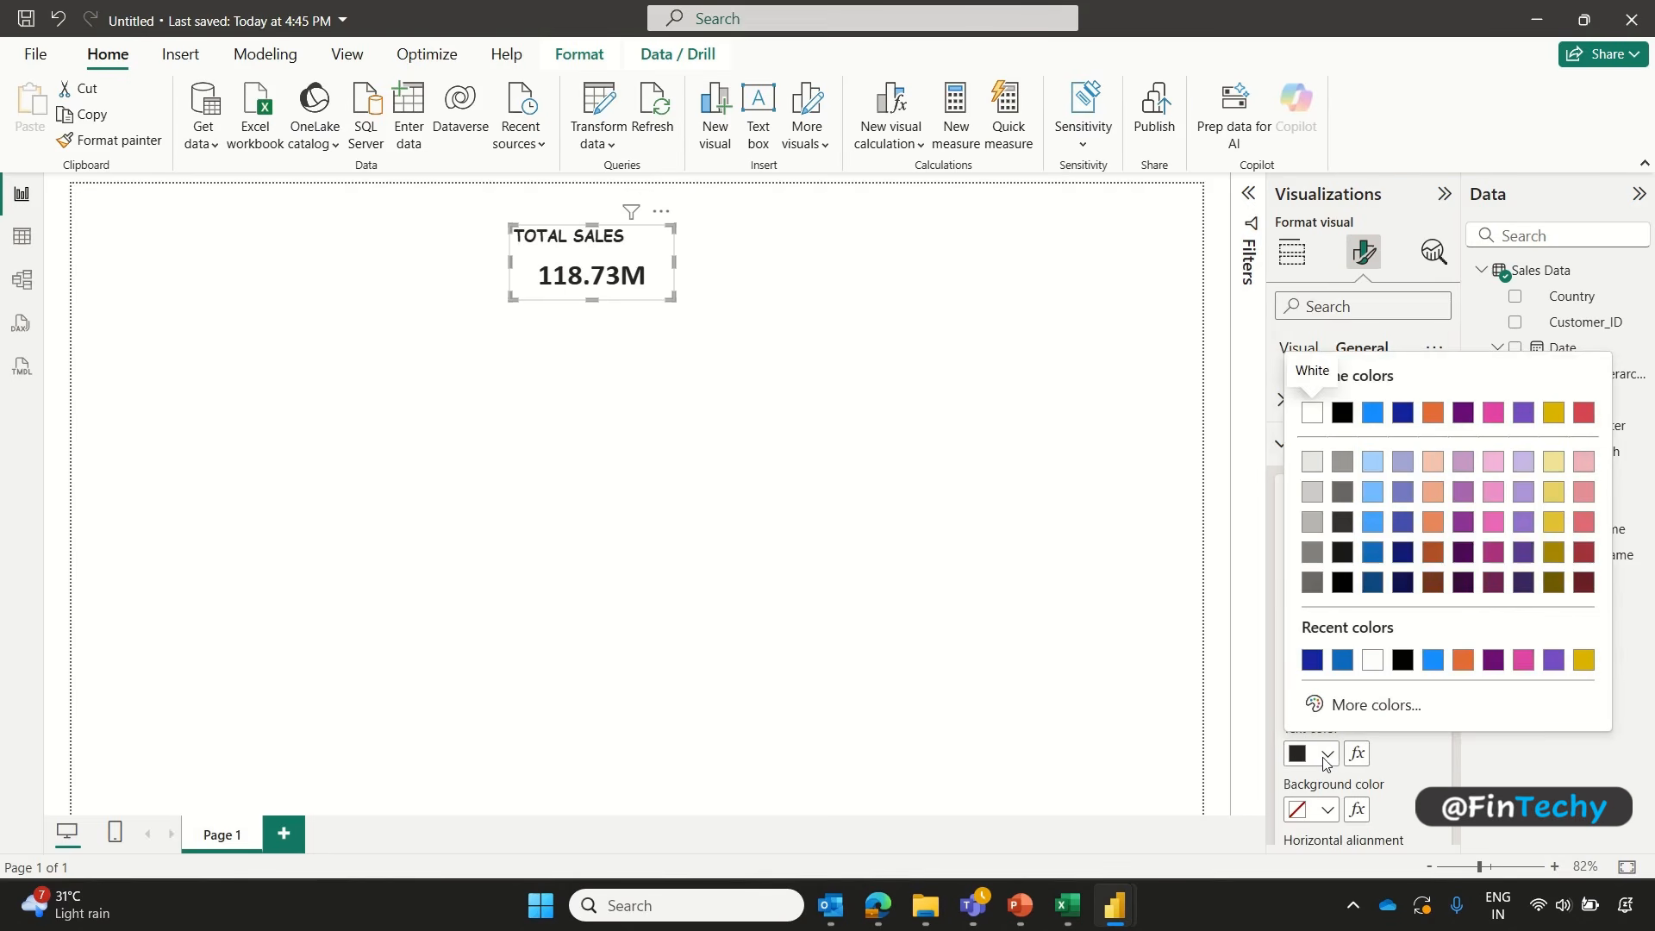
{"action": "left_click", "coordinate": [1312, 659]}
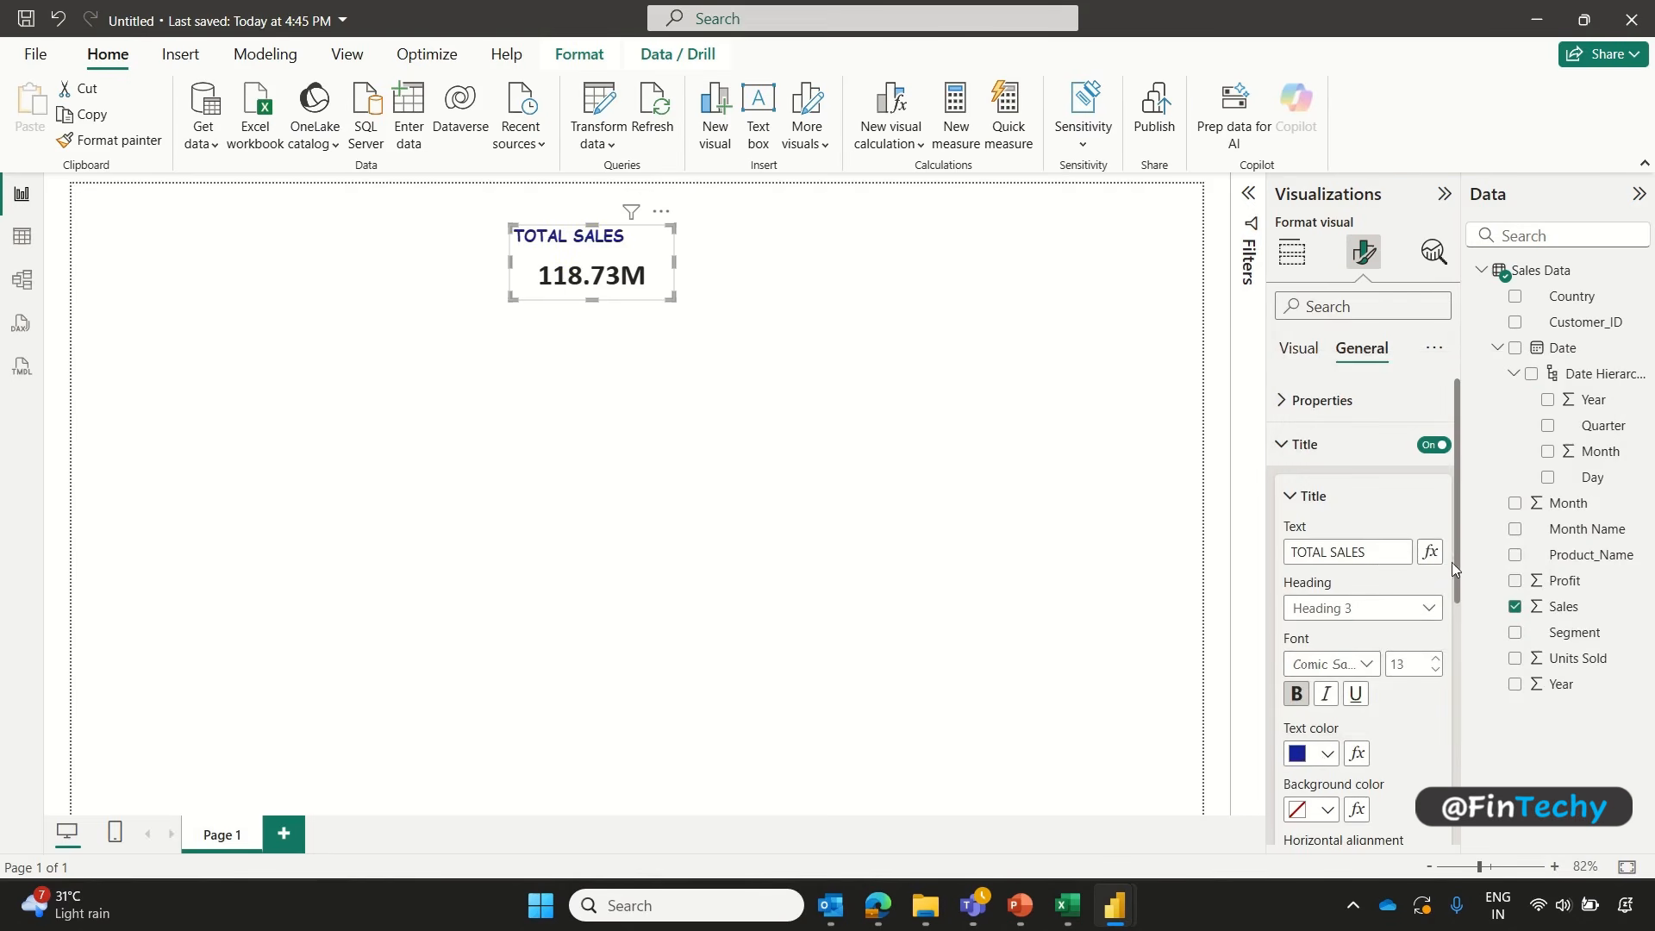
Step: Format the card's Sum of Sales value as Currency in $ English (United States)
{"action": "left_click_drag", "start_coordinate": [1457, 556], "coordinate": [1449, 811]}
{"action": "left_click", "coordinate": [1285, 692]}
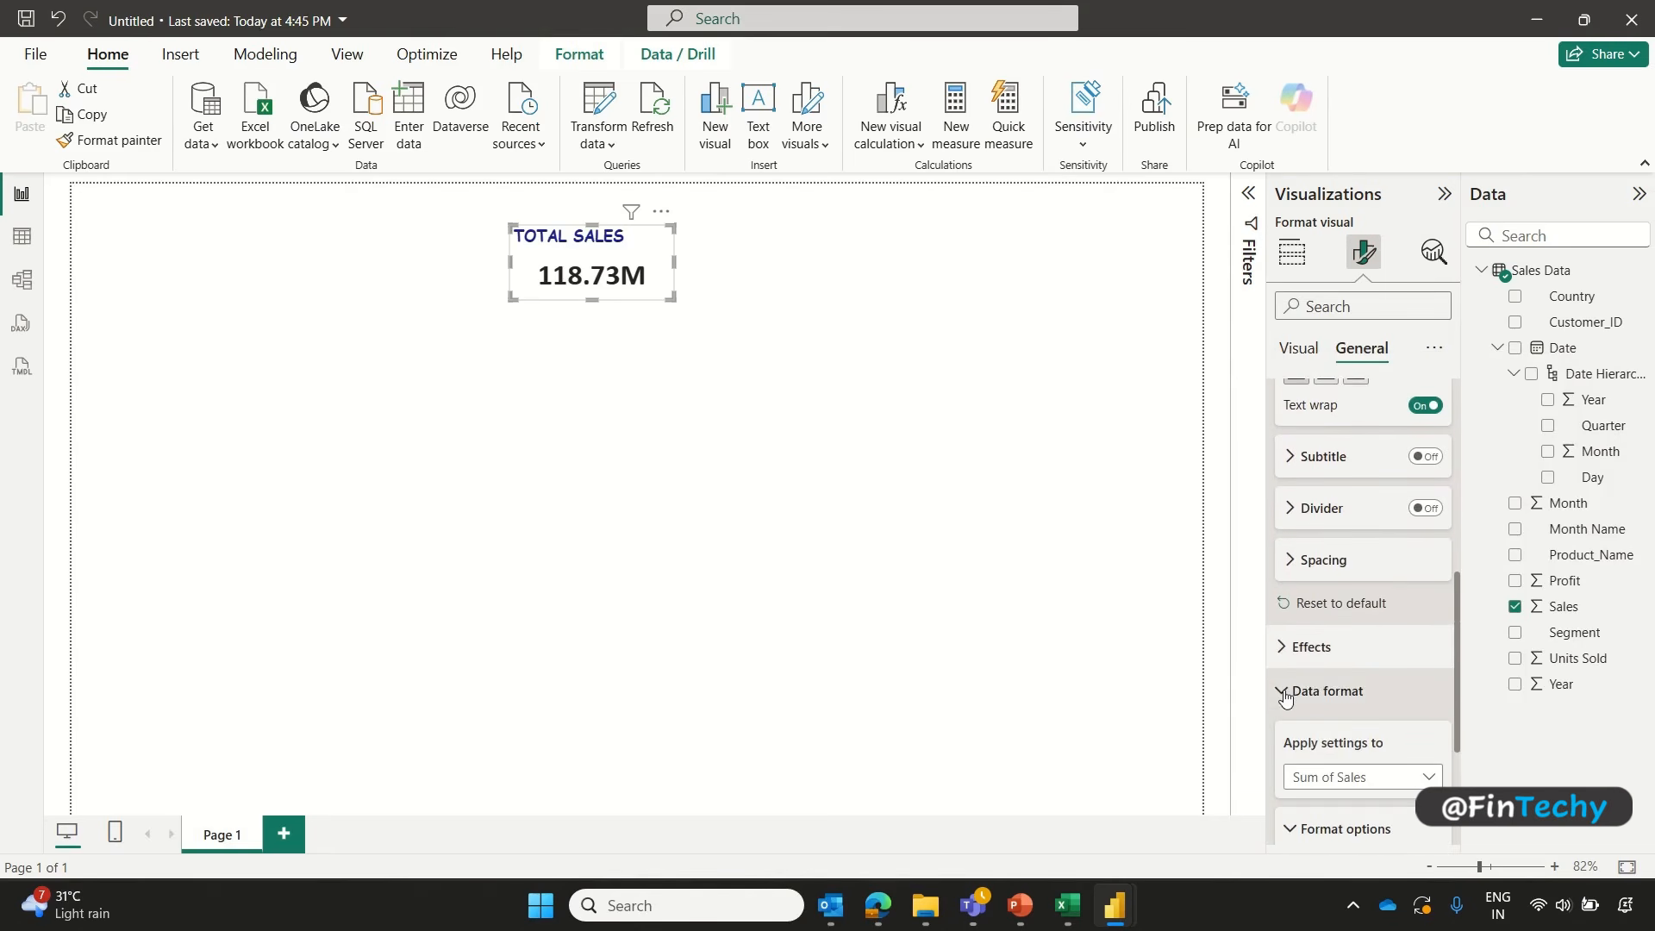
{"action": "left_click_drag", "start_coordinate": [1457, 669], "coordinate": [1458, 777]}
{"action": "left_click", "coordinate": [1422, 648]}
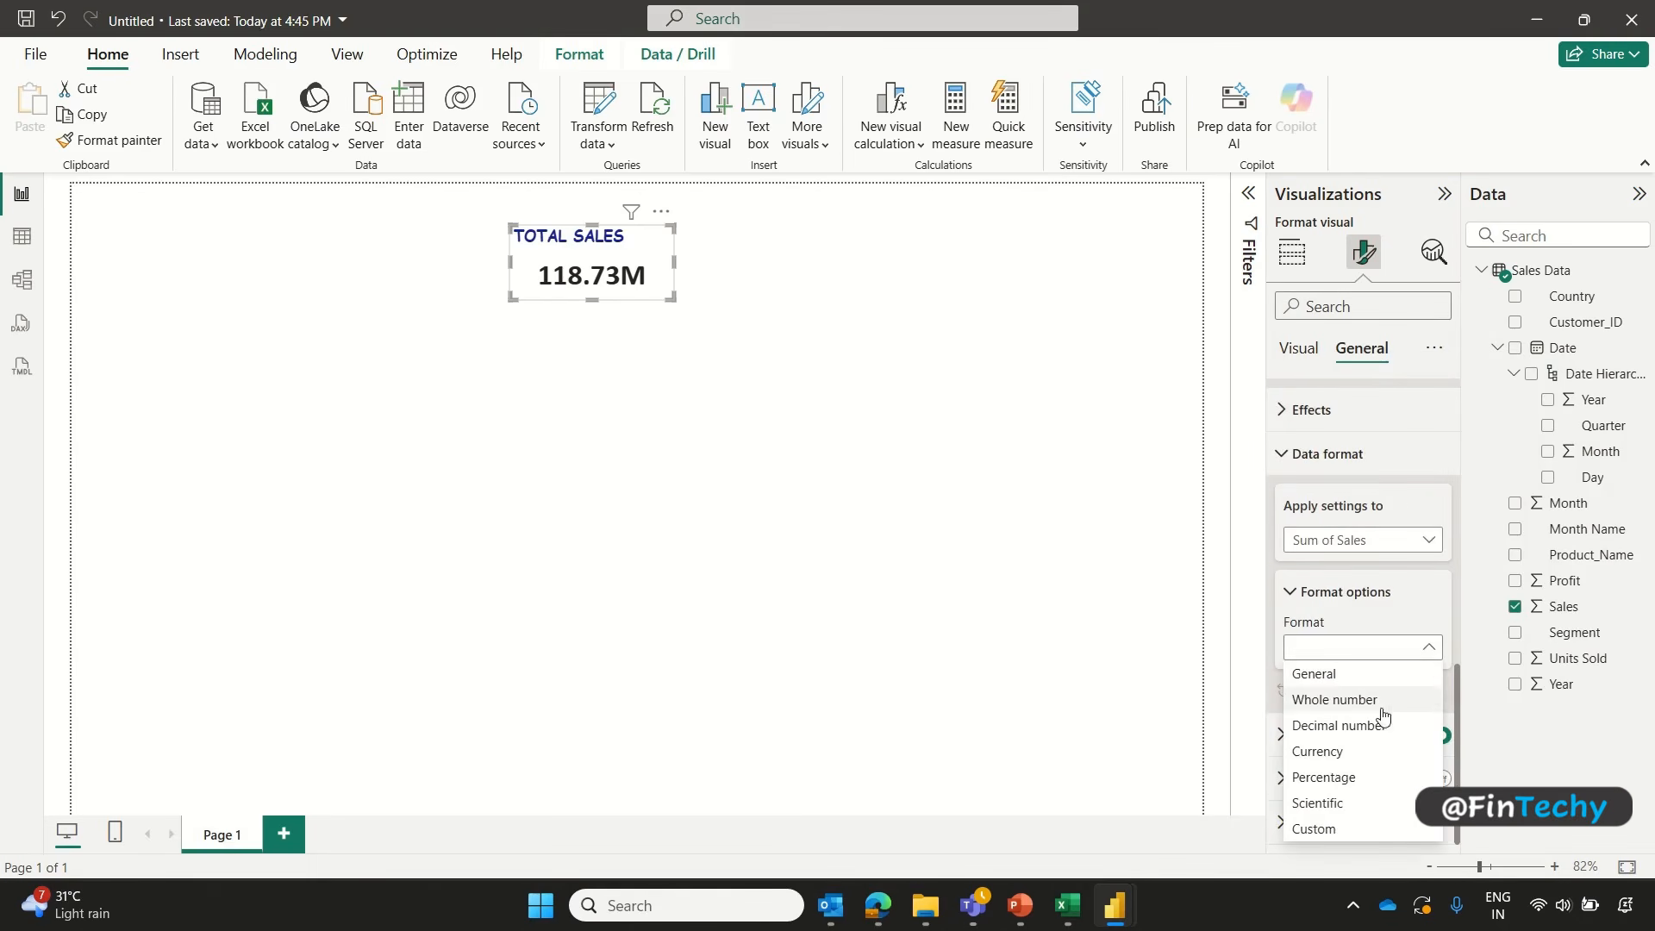
{"action": "left_click", "coordinate": [1344, 752]}
{"action": "left_click", "coordinate": [1428, 703]}
{"action": "left_click_drag", "start_coordinate": [1440, 189], "coordinate": [1437, 41]}
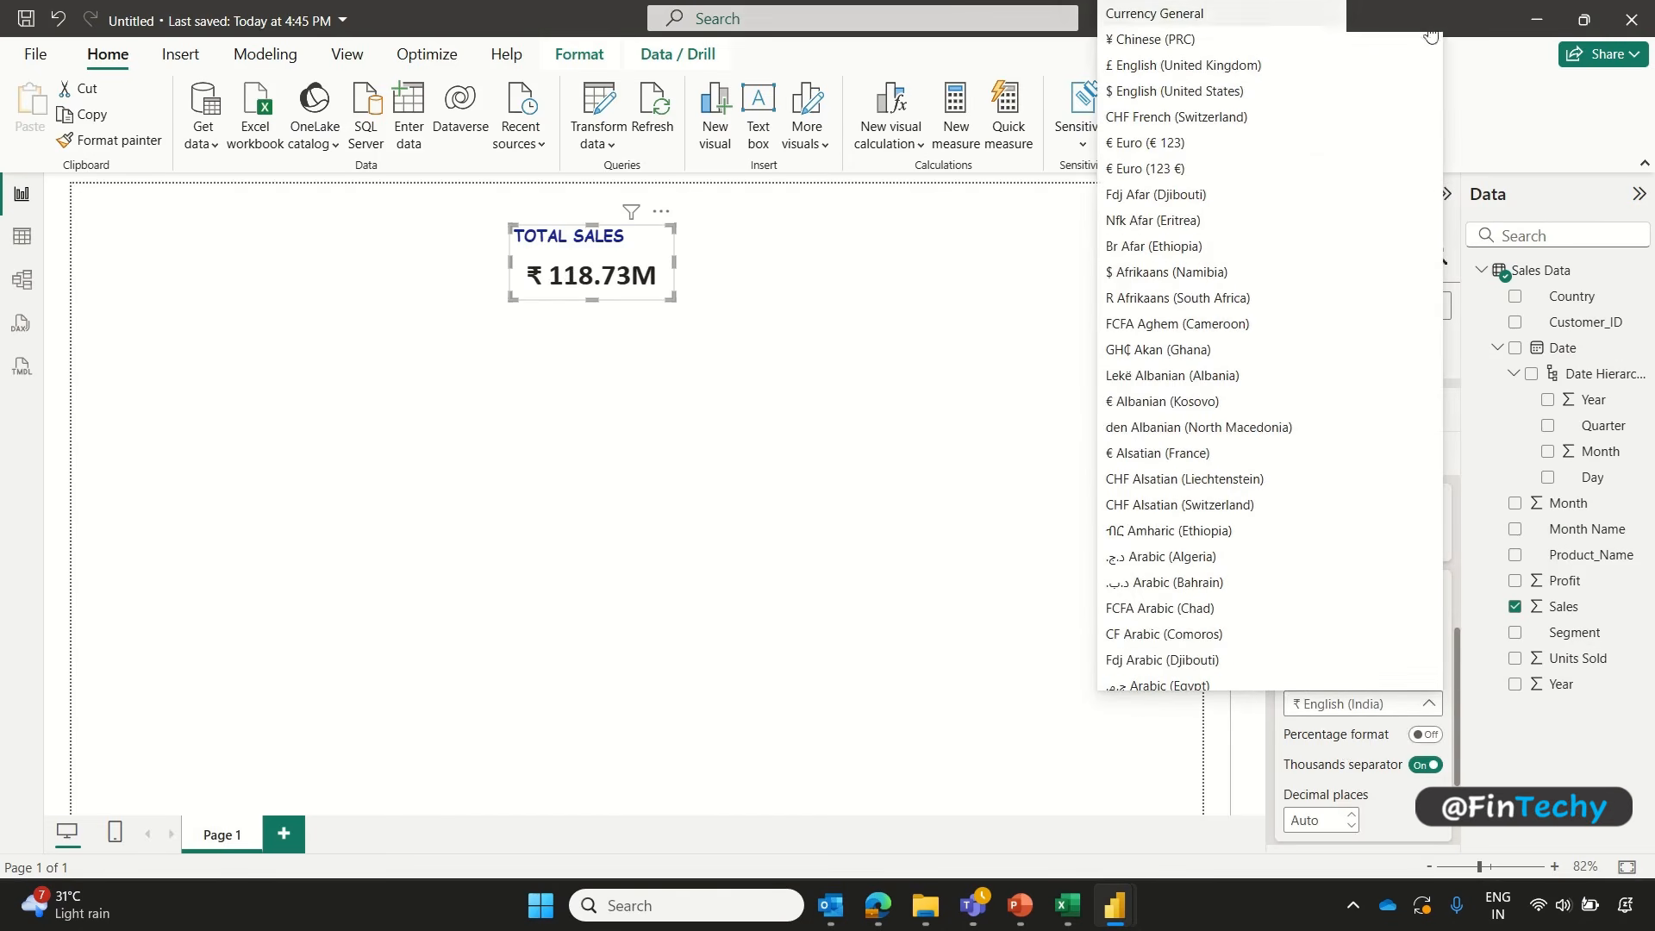
{"action": "left_click", "coordinate": [1295, 93]}
{"action": "left_click", "coordinate": [1291, 254]}
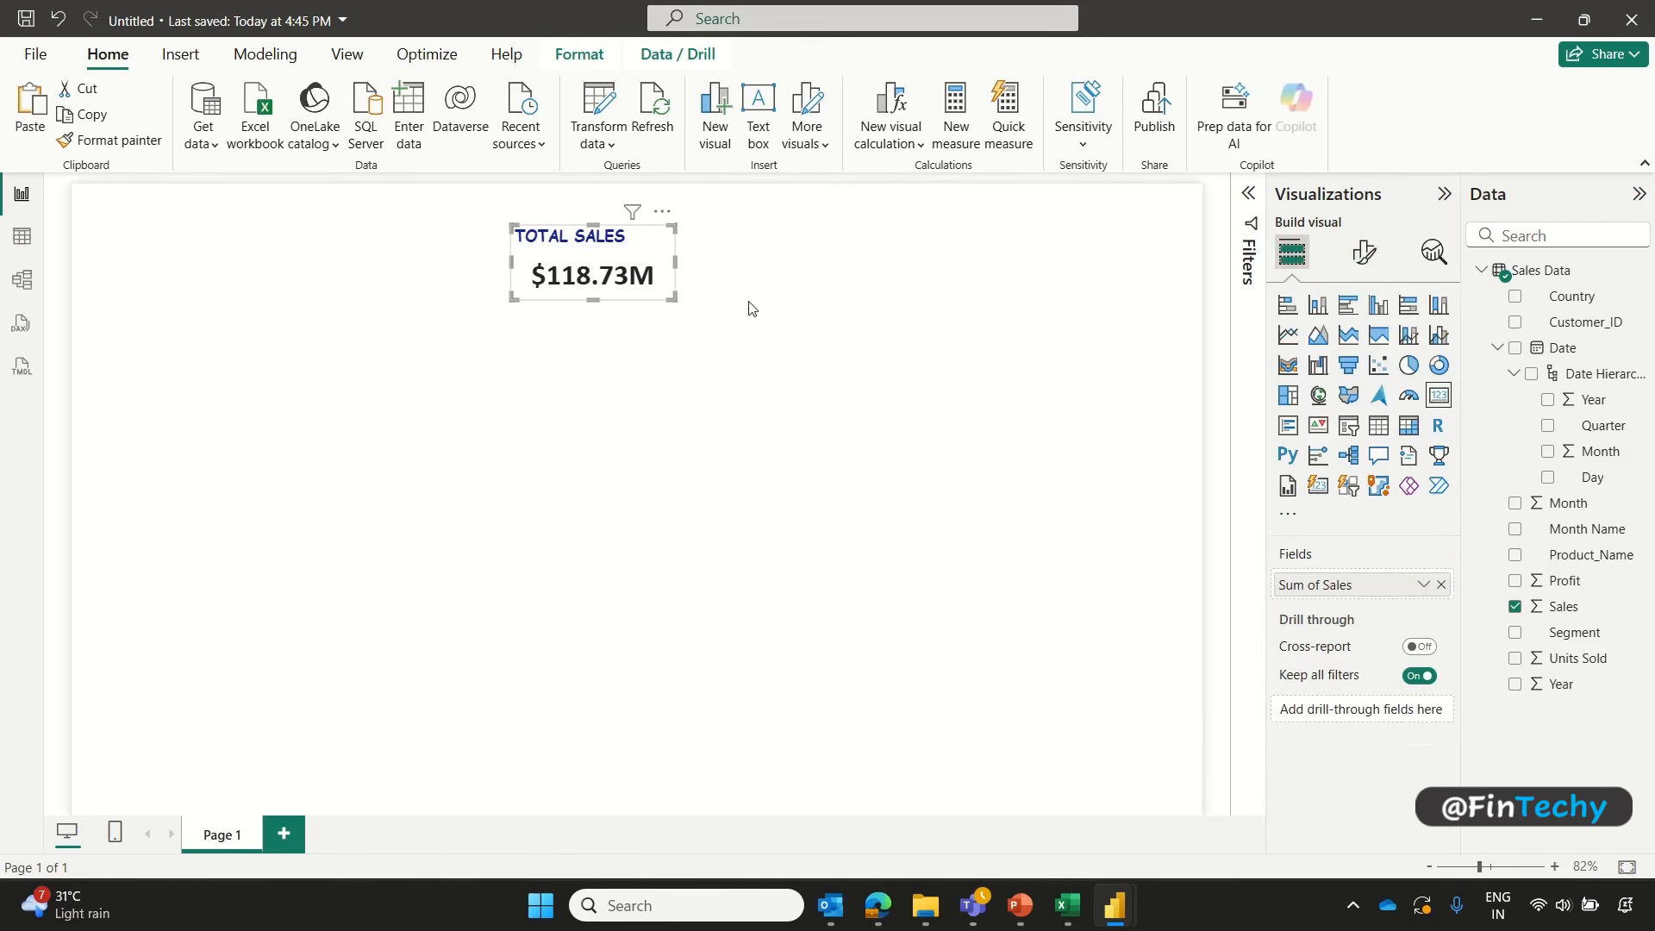
Step: Paste three copies of the TOTAL SALES card and line them up in a row beside the original
{"action": "left_click_drag", "start_coordinate": [631, 260], "coordinate": [635, 257]}
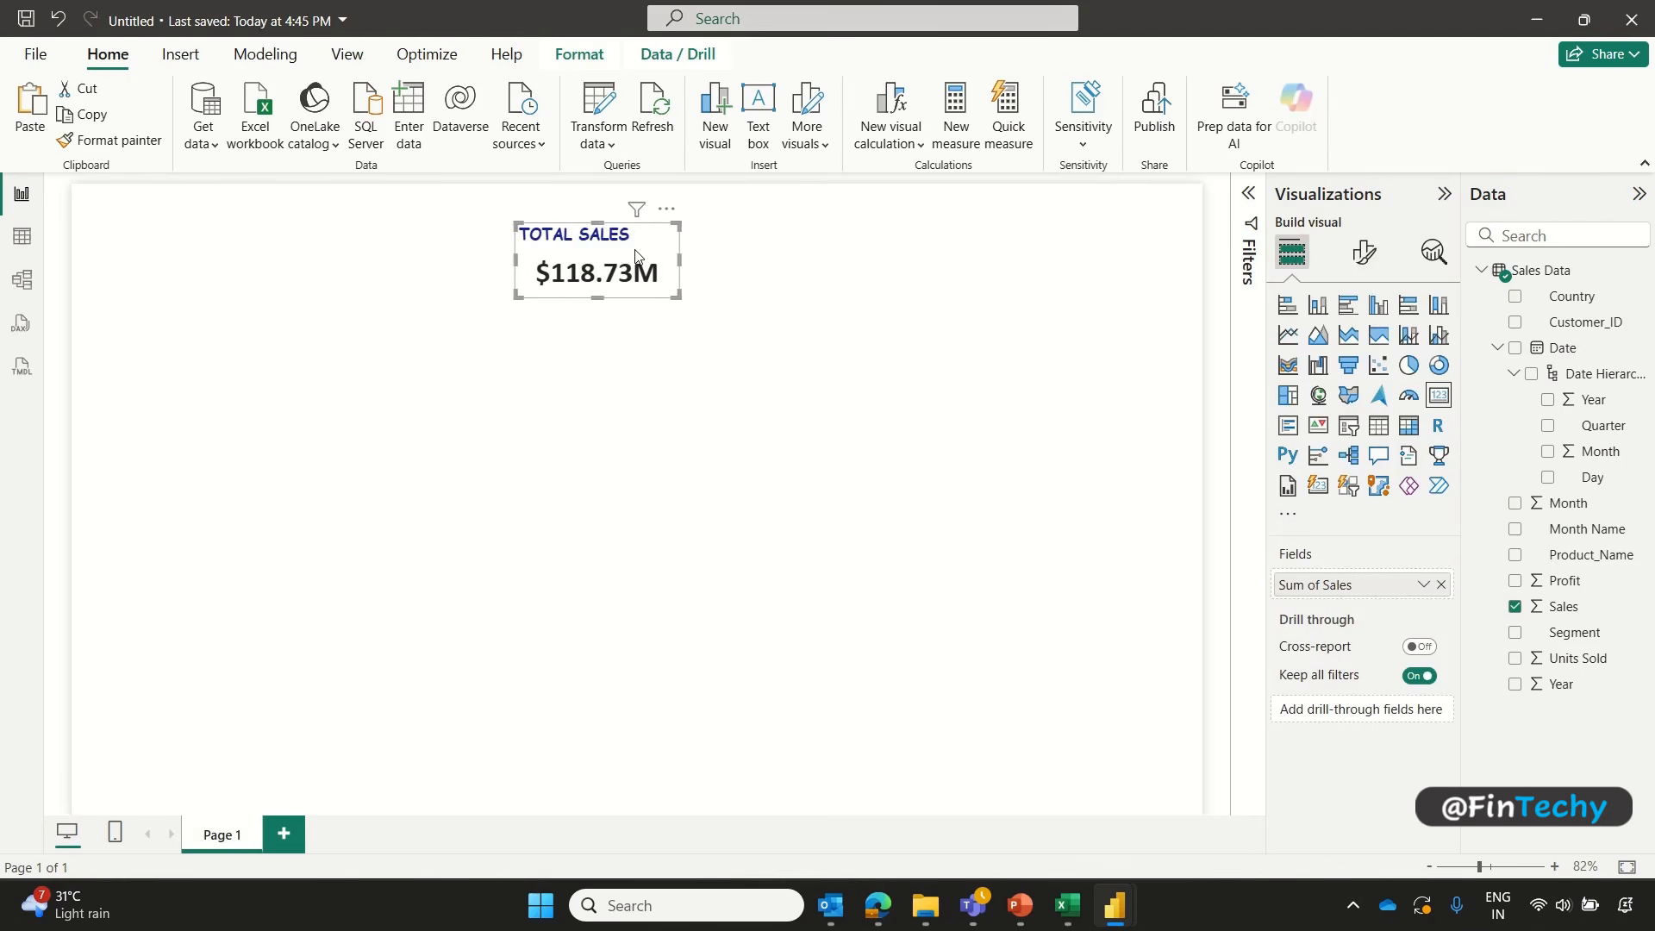
{"action": "key", "text": "ctrl+v"}
{"action": "key", "text": "ctrl+v"}
{"action": "key", "text": "ctrl+v"}
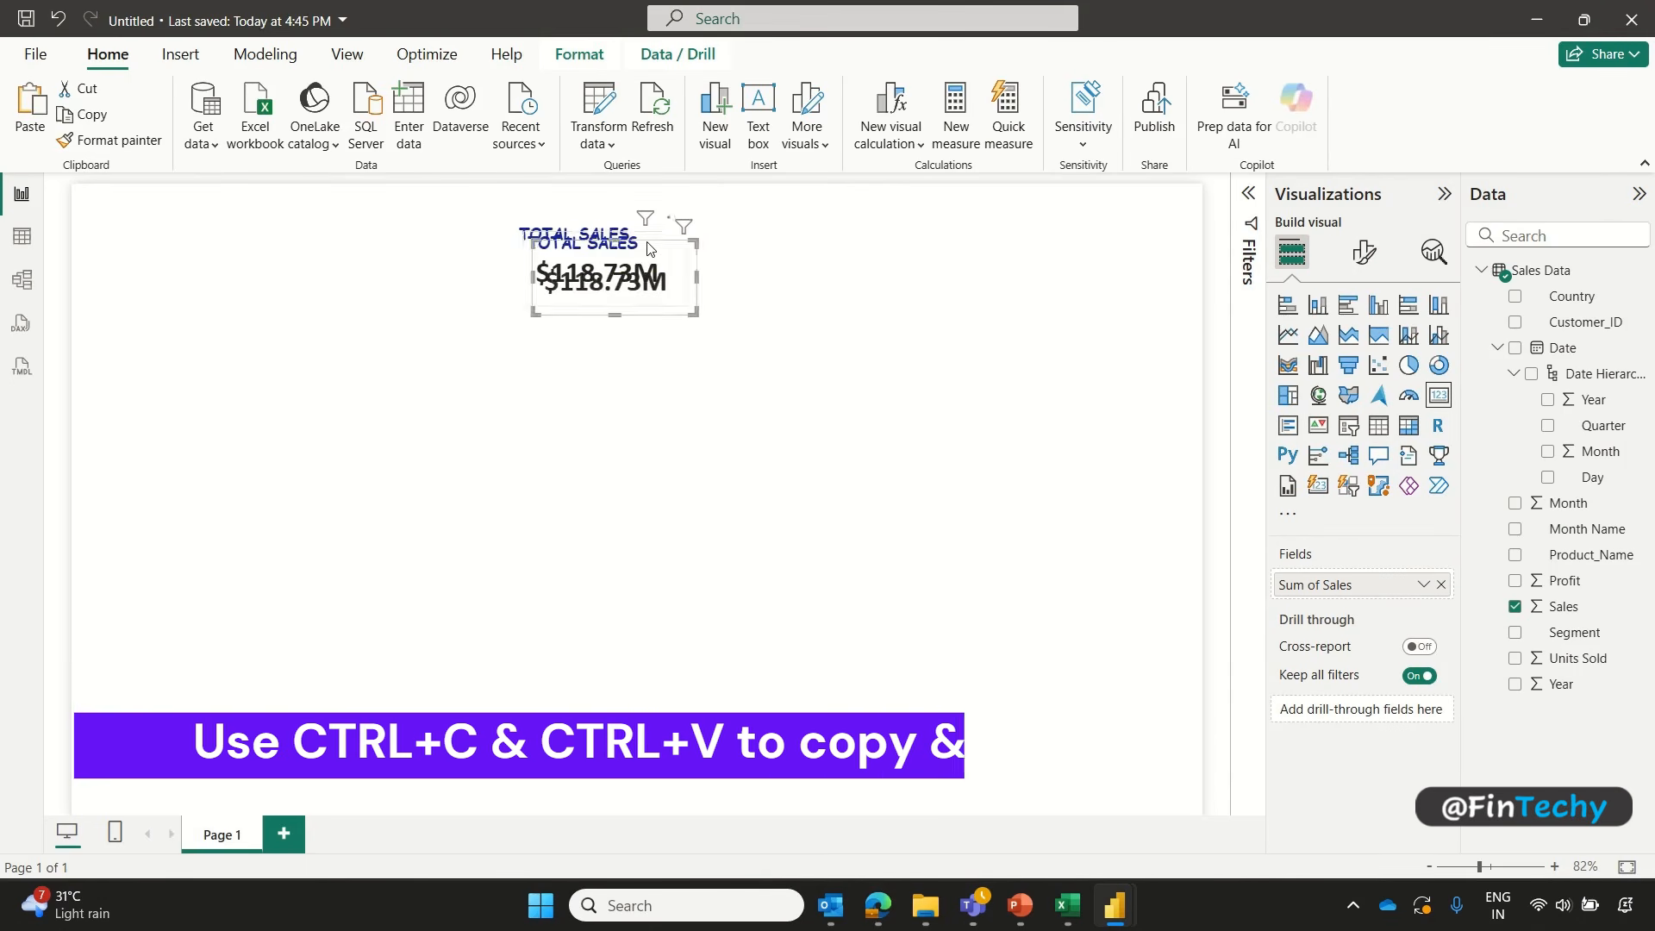
{"action": "left_click_drag", "start_coordinate": [664, 261], "coordinate": [1132, 233]}
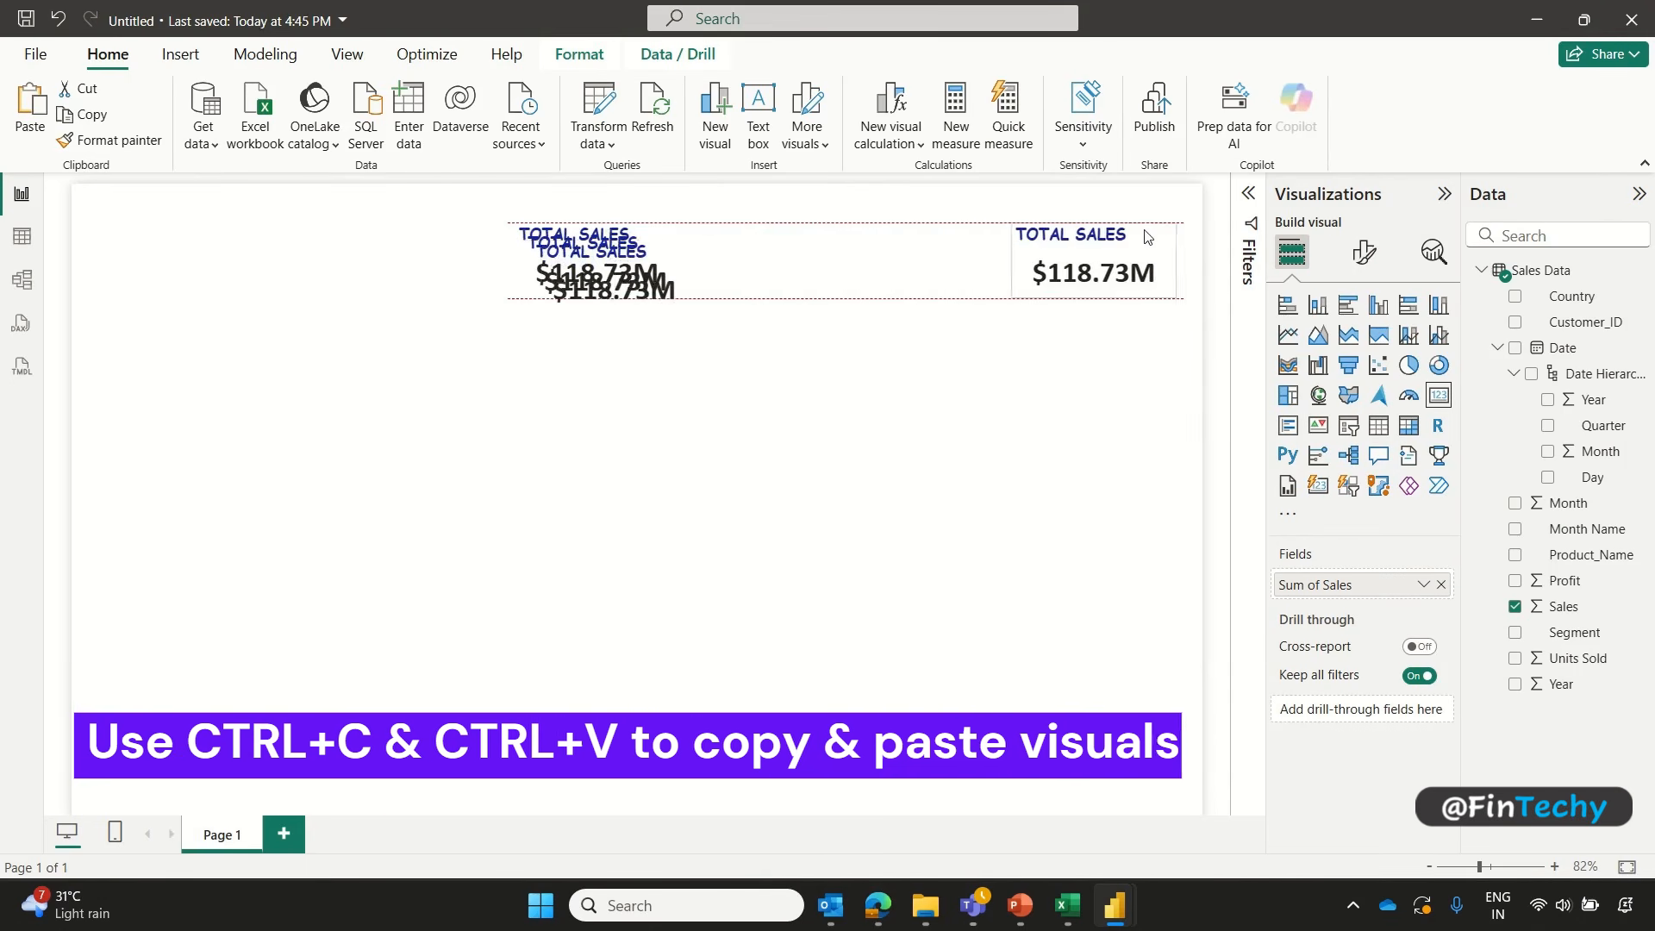
{"action": "left_click_drag", "start_coordinate": [664, 279], "coordinate": [971, 263]}
{"action": "left_click_drag", "start_coordinate": [609, 277], "coordinate": [758, 269]}
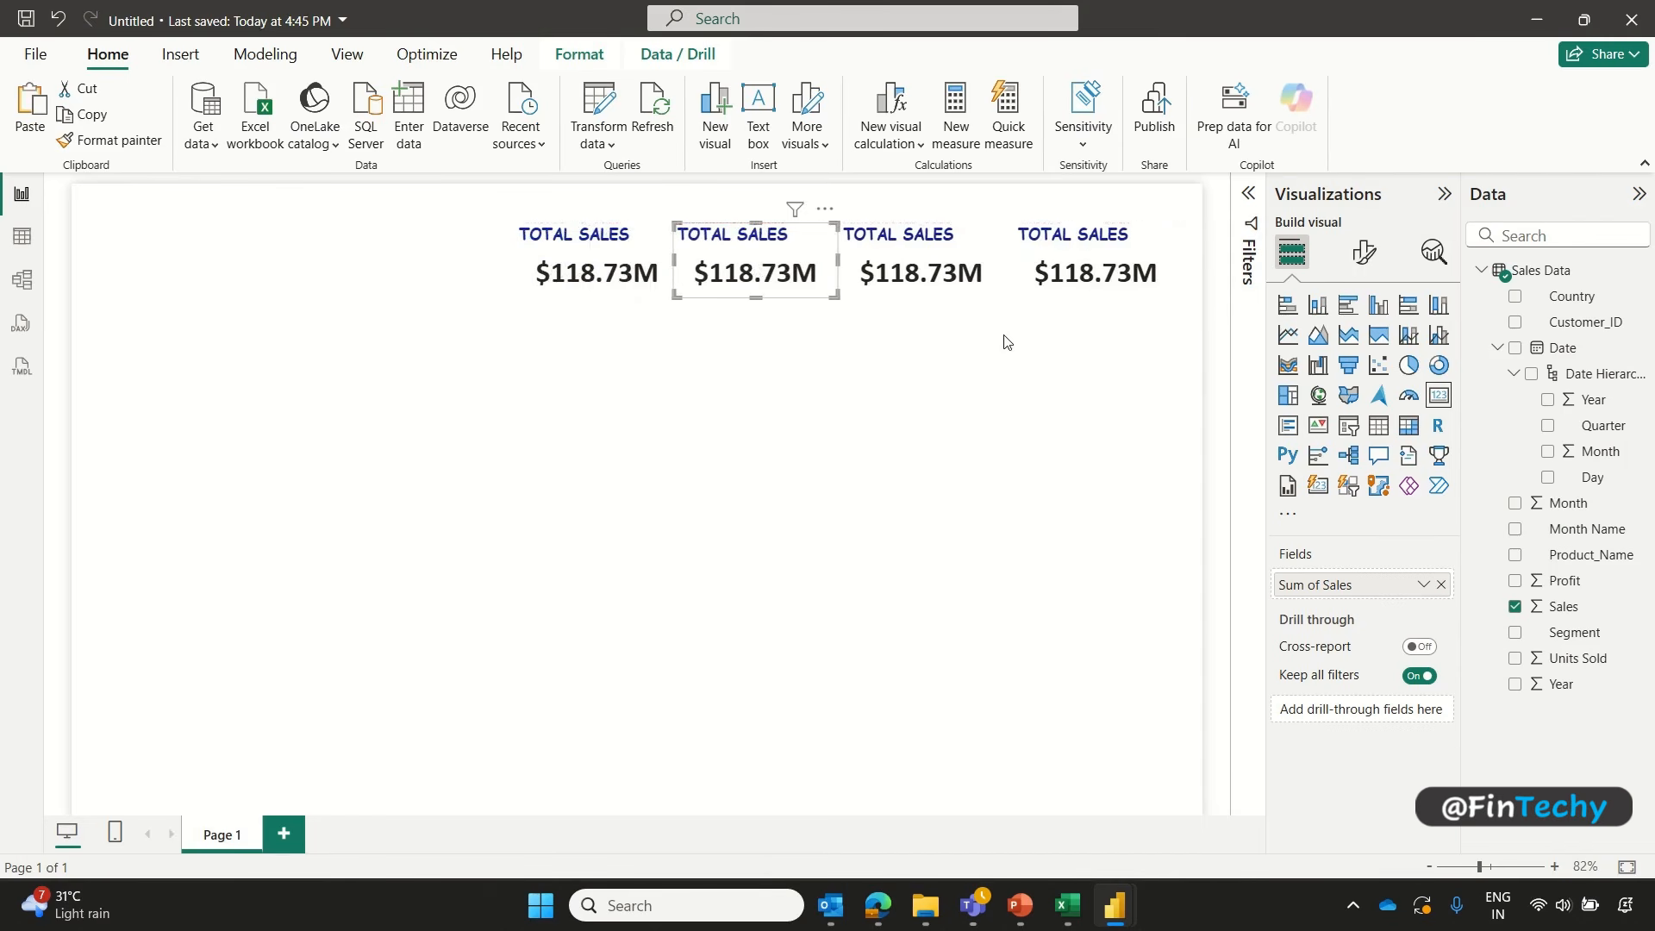
Step: Fine-tune the horizontal positions of the three copied cards to space out the row
{"action": "mouse_move", "coordinate": [1088, 274]}
{"action": "left_mouse_down"}
{"action": "mouse_move", "coordinate": [1116, 274]}
{"action": "mouse_move", "coordinate": [1099, 274]}
{"action": "left_mouse_up"}
{"action": "left_click_drag", "start_coordinate": [934, 269], "coordinate": [930, 265]}
{"action": "left_click_drag", "start_coordinate": [747, 274], "coordinate": [755, 274]}
{"action": "left_click_drag", "start_coordinate": [895, 272], "coordinate": [903, 272]}
{"action": "left_click", "coordinate": [1097, 338]}
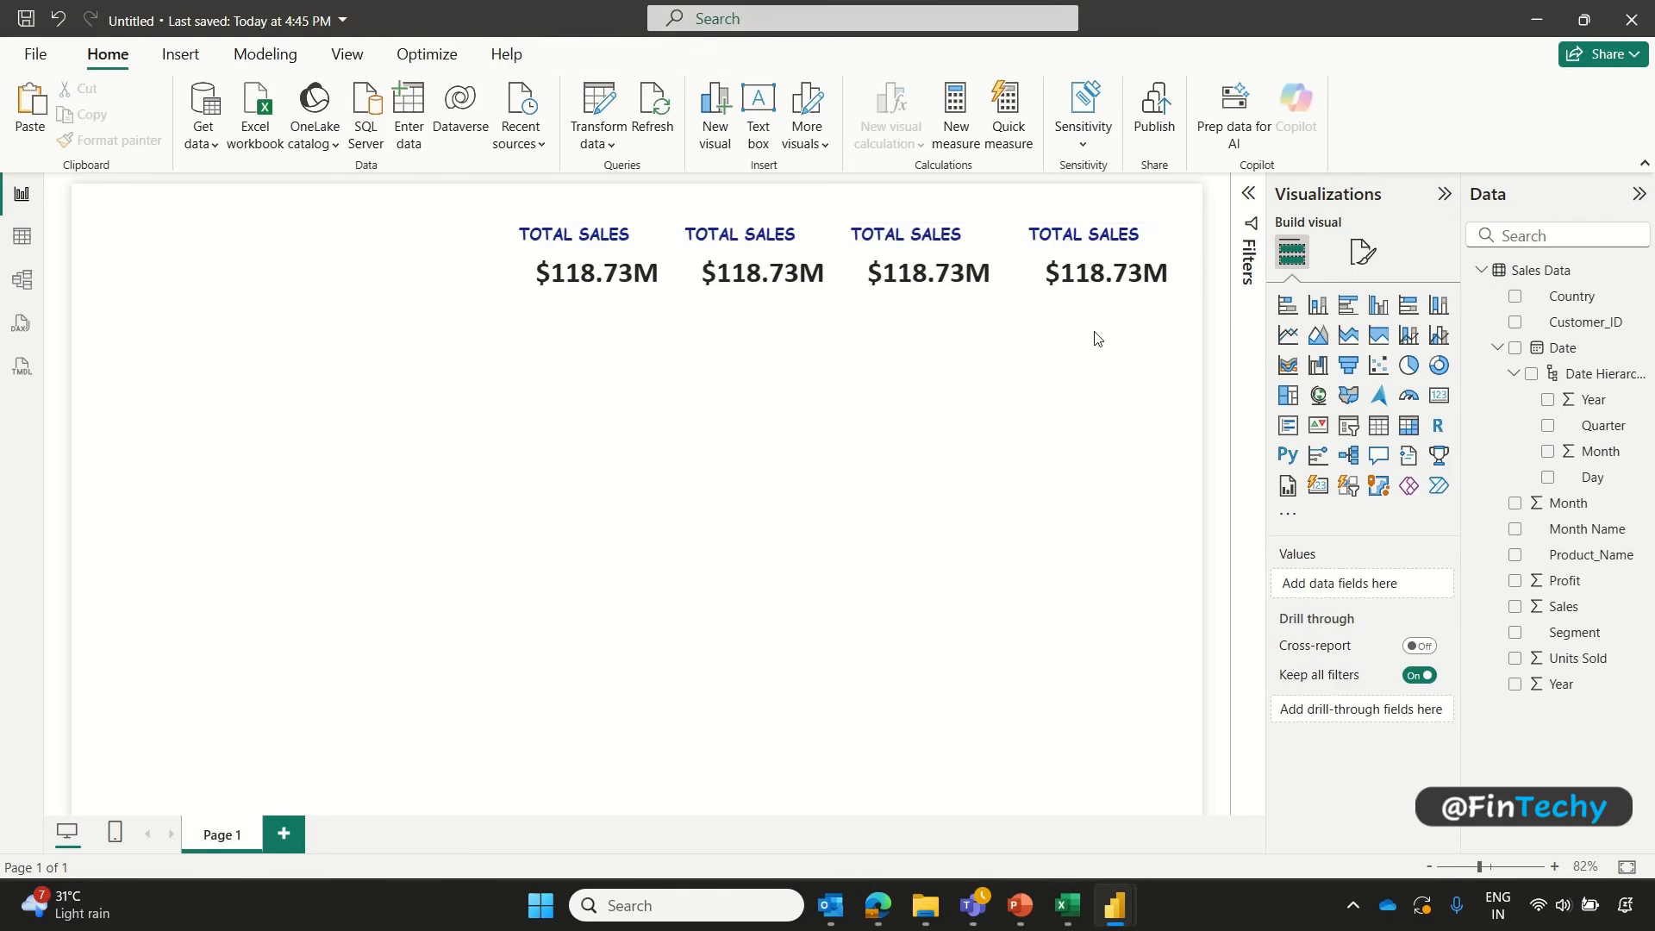
Step: Replace the Sales field with Profit in the second card of the row
{"action": "left_click", "coordinate": [763, 259]}
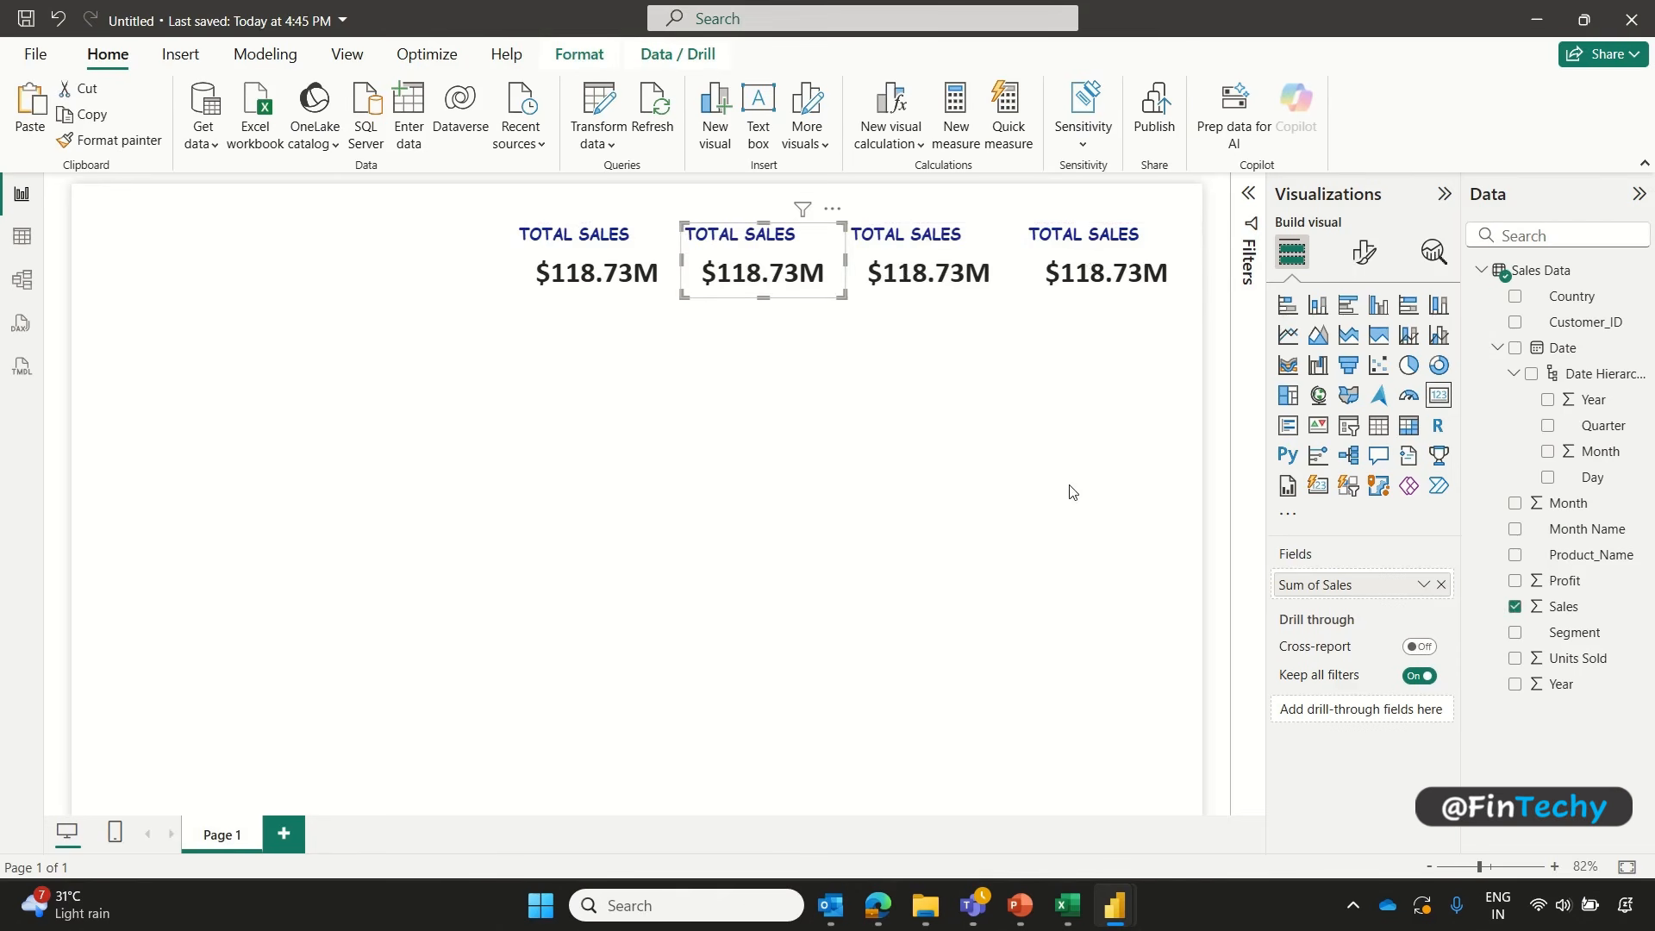
{"action": "left_click", "coordinate": [1515, 609]}
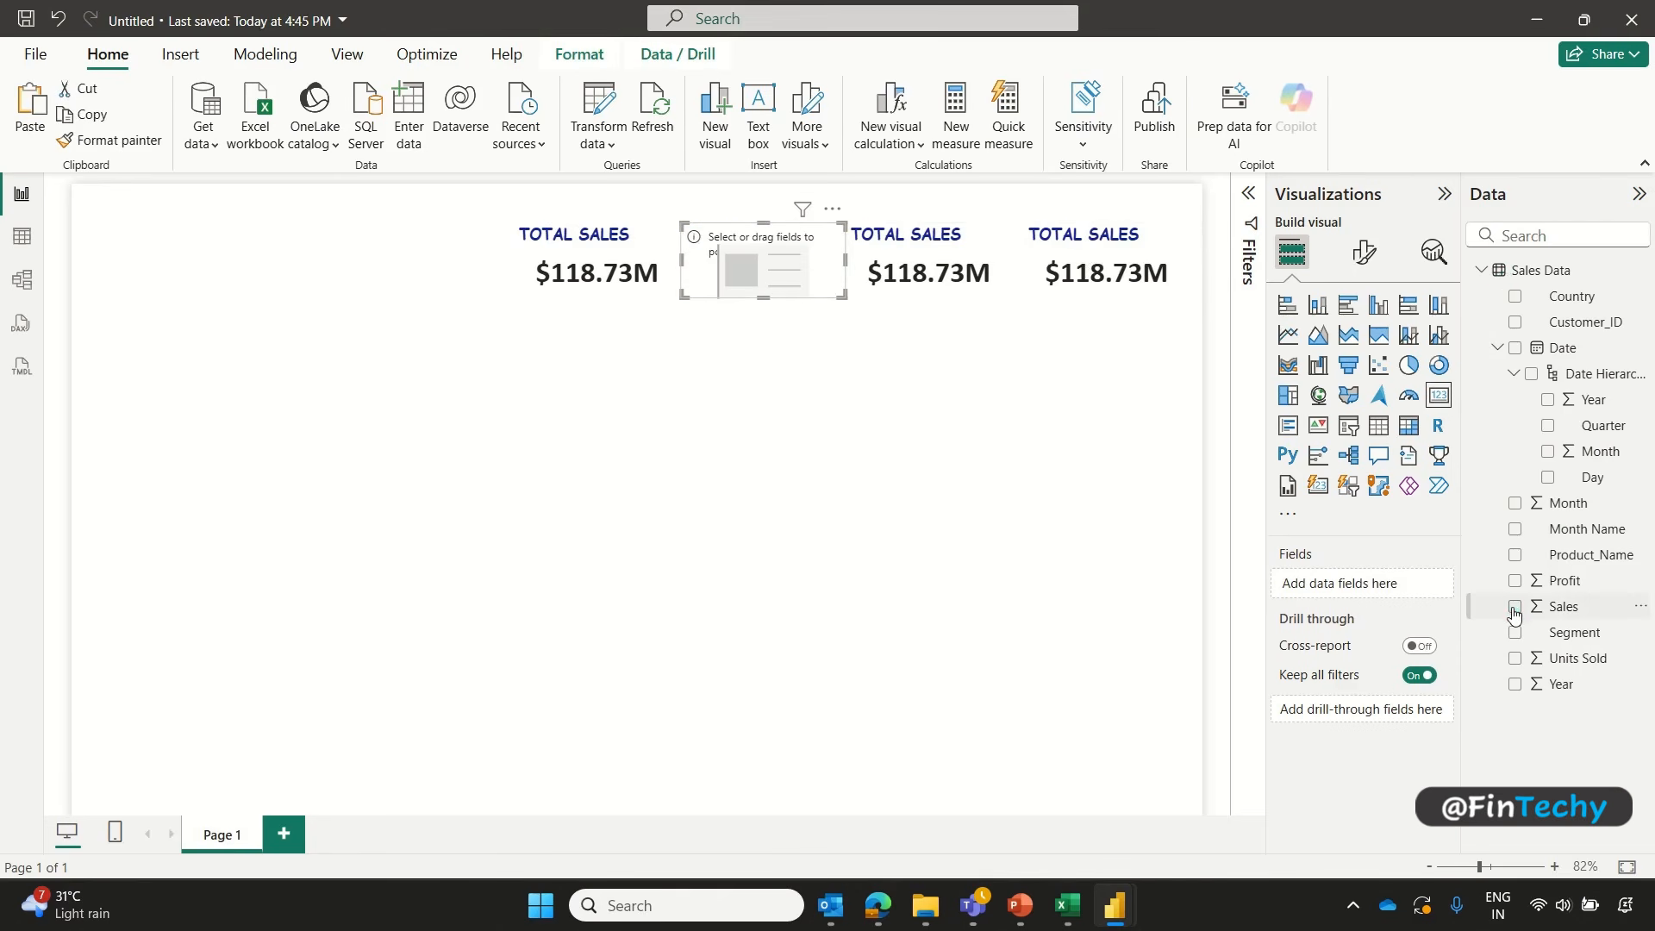
{"action": "left_click", "coordinate": [1515, 582]}
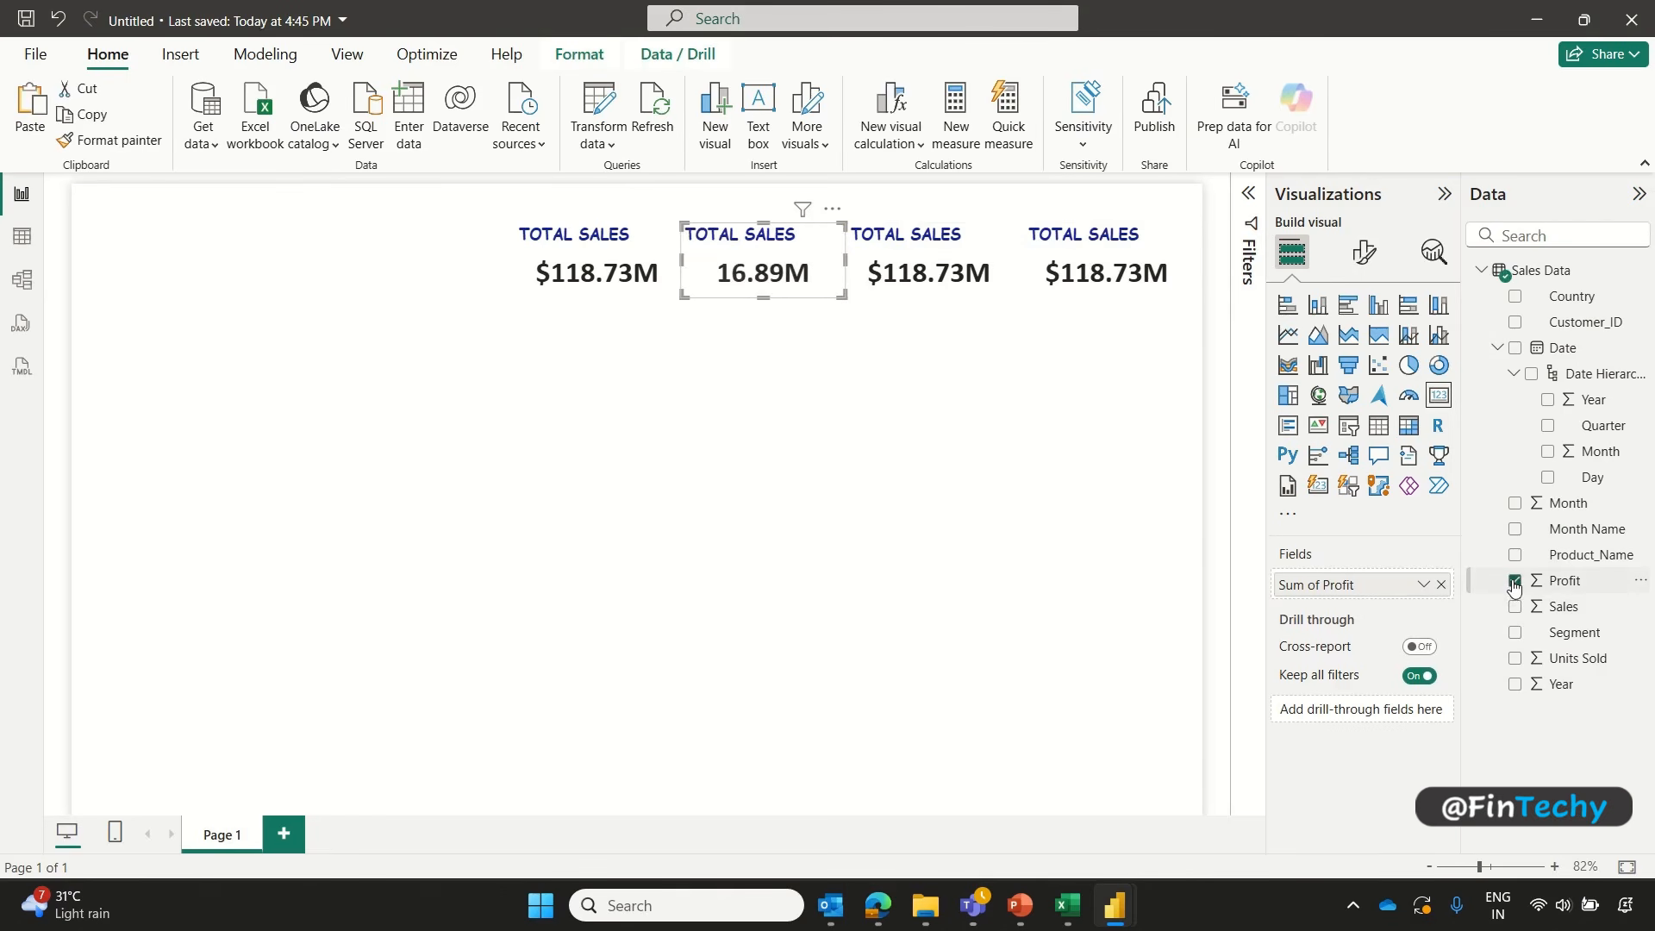
Step: Change the second card's title text to PROFIT ($)
{"action": "left_click", "coordinate": [1362, 258]}
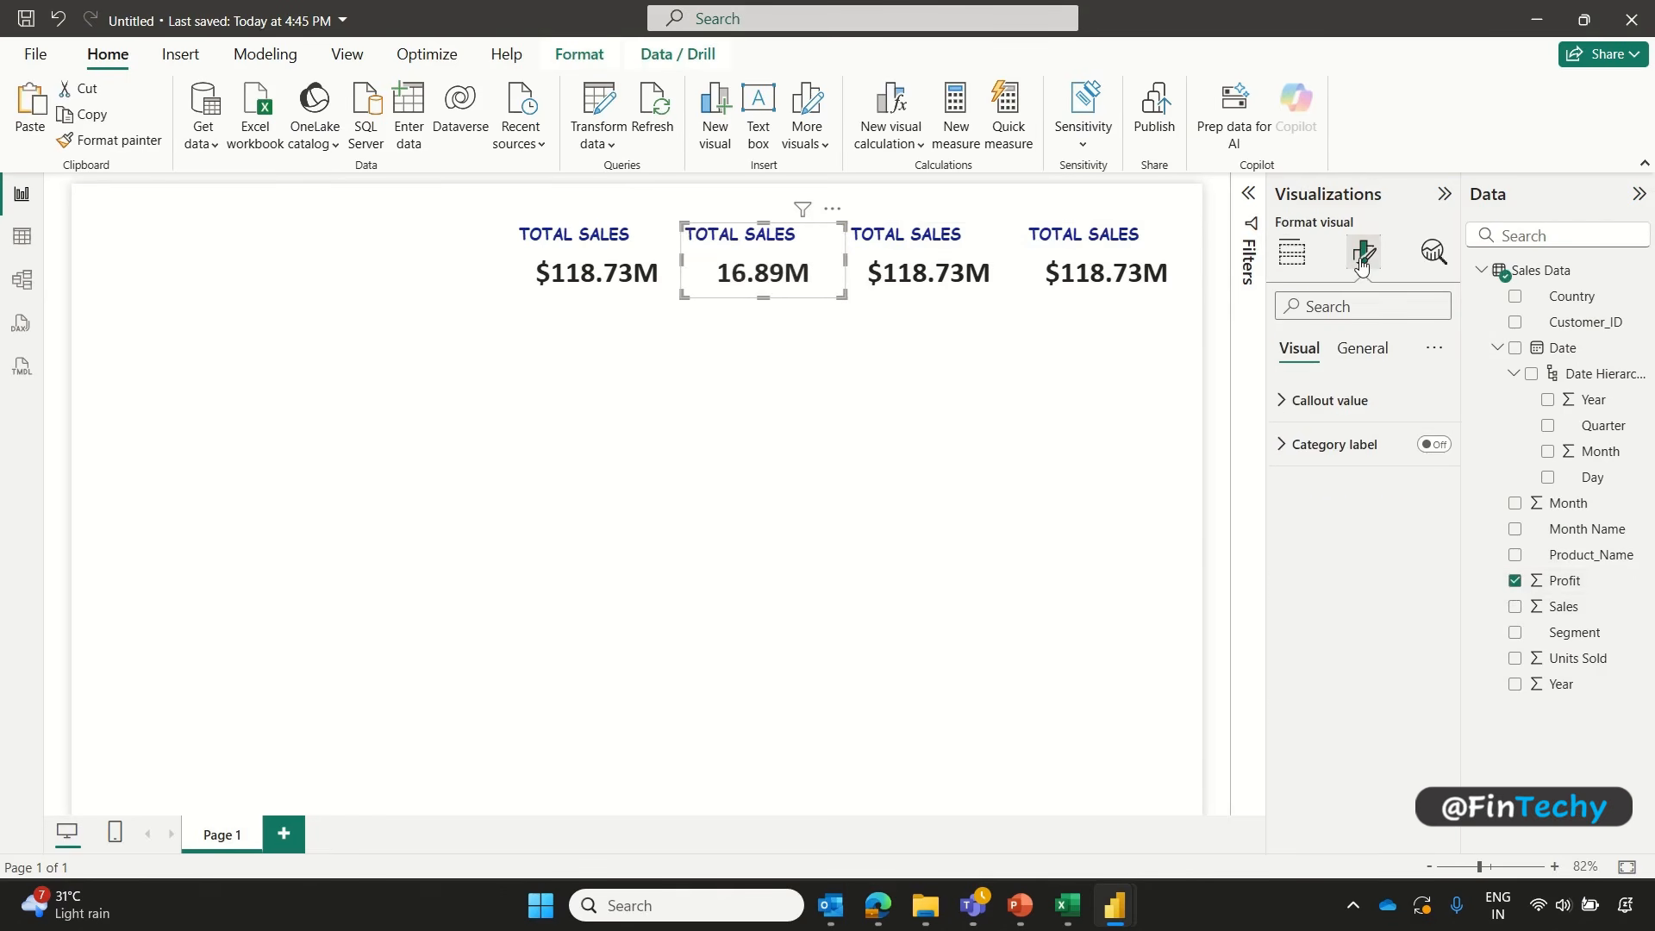
{"action": "left_click", "coordinate": [1363, 349]}
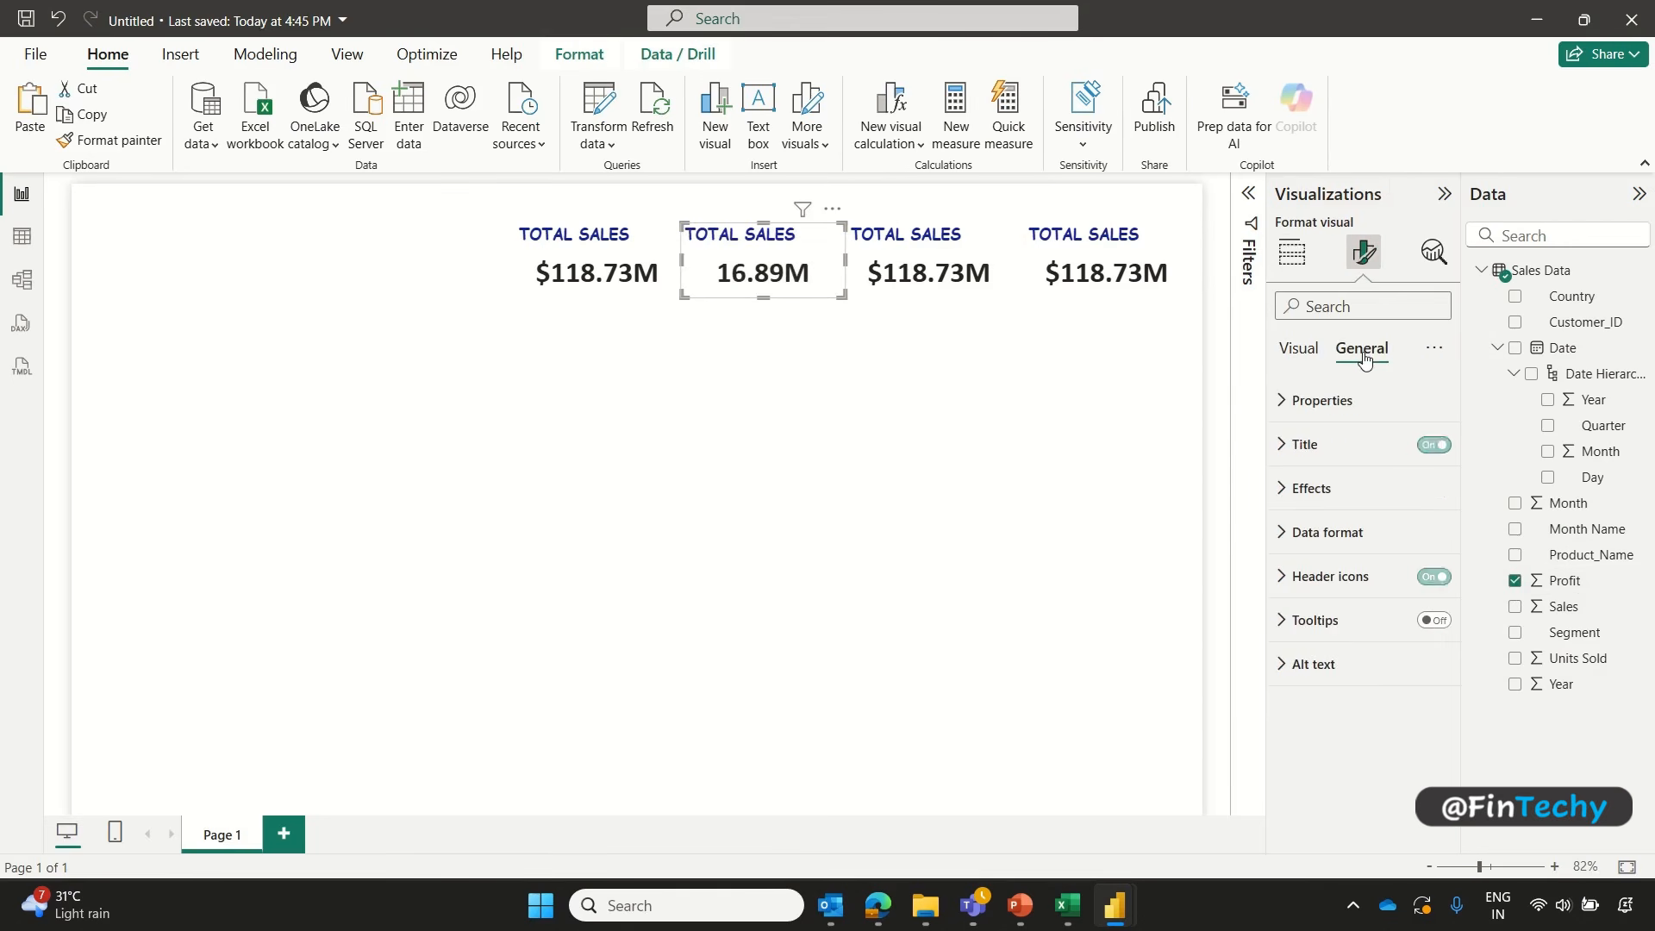
{"action": "left_click", "coordinate": [1287, 447]}
{"action": "triple_click", "coordinate": [1388, 550]}
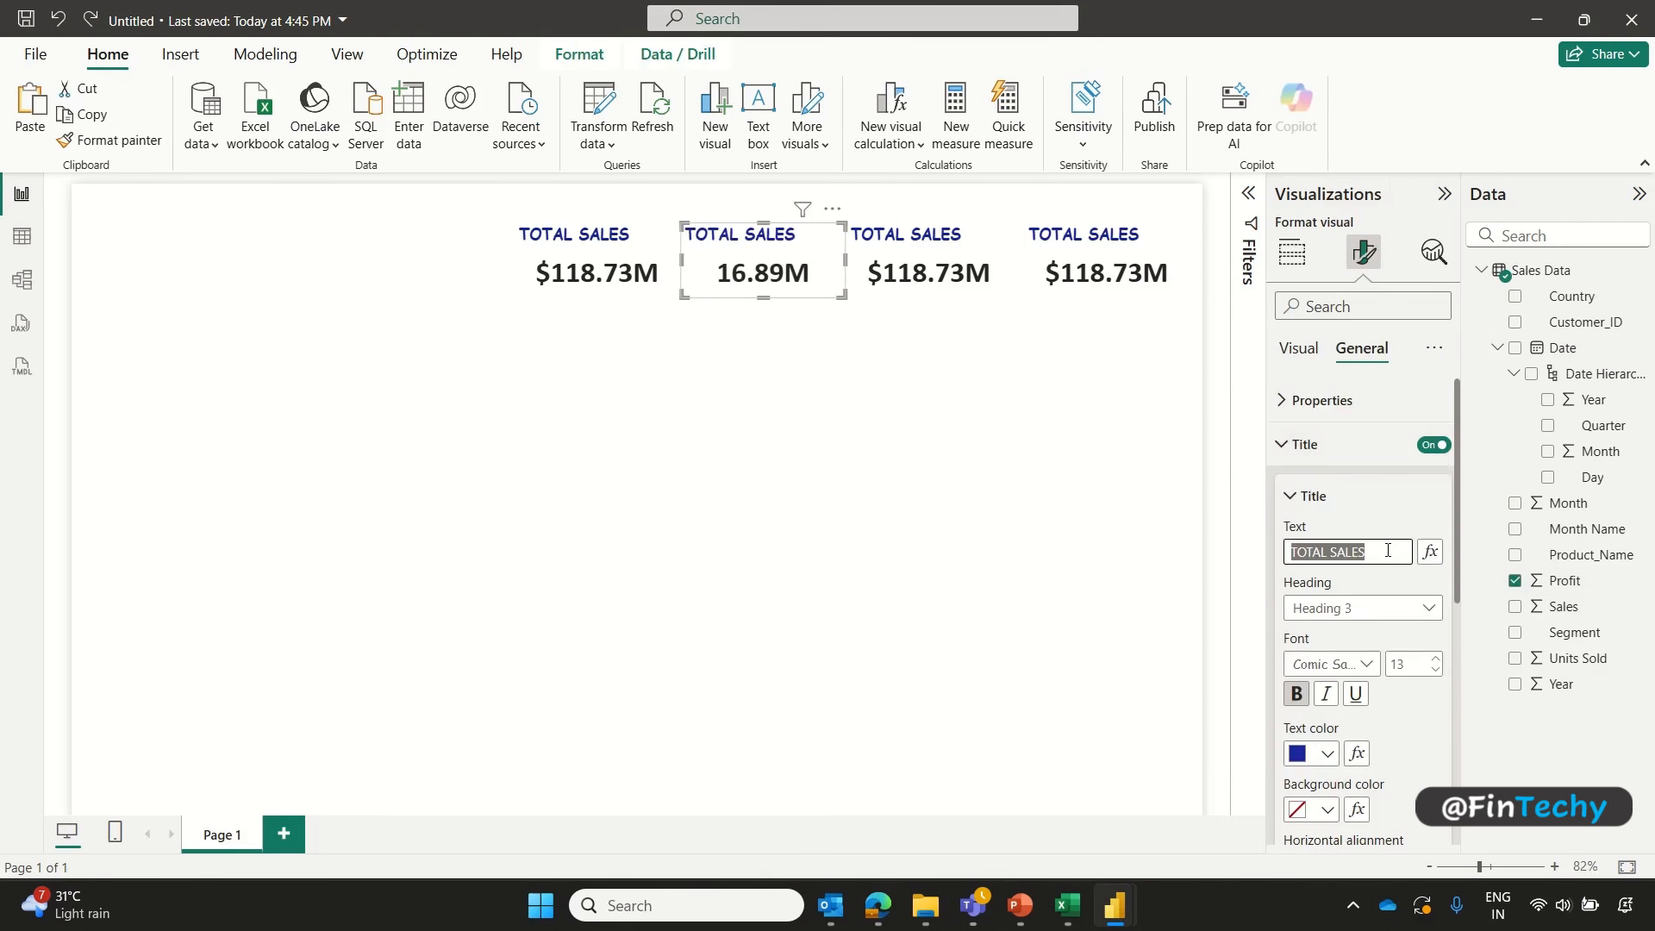
{"action": "type", "text": "PROFIT ($"}
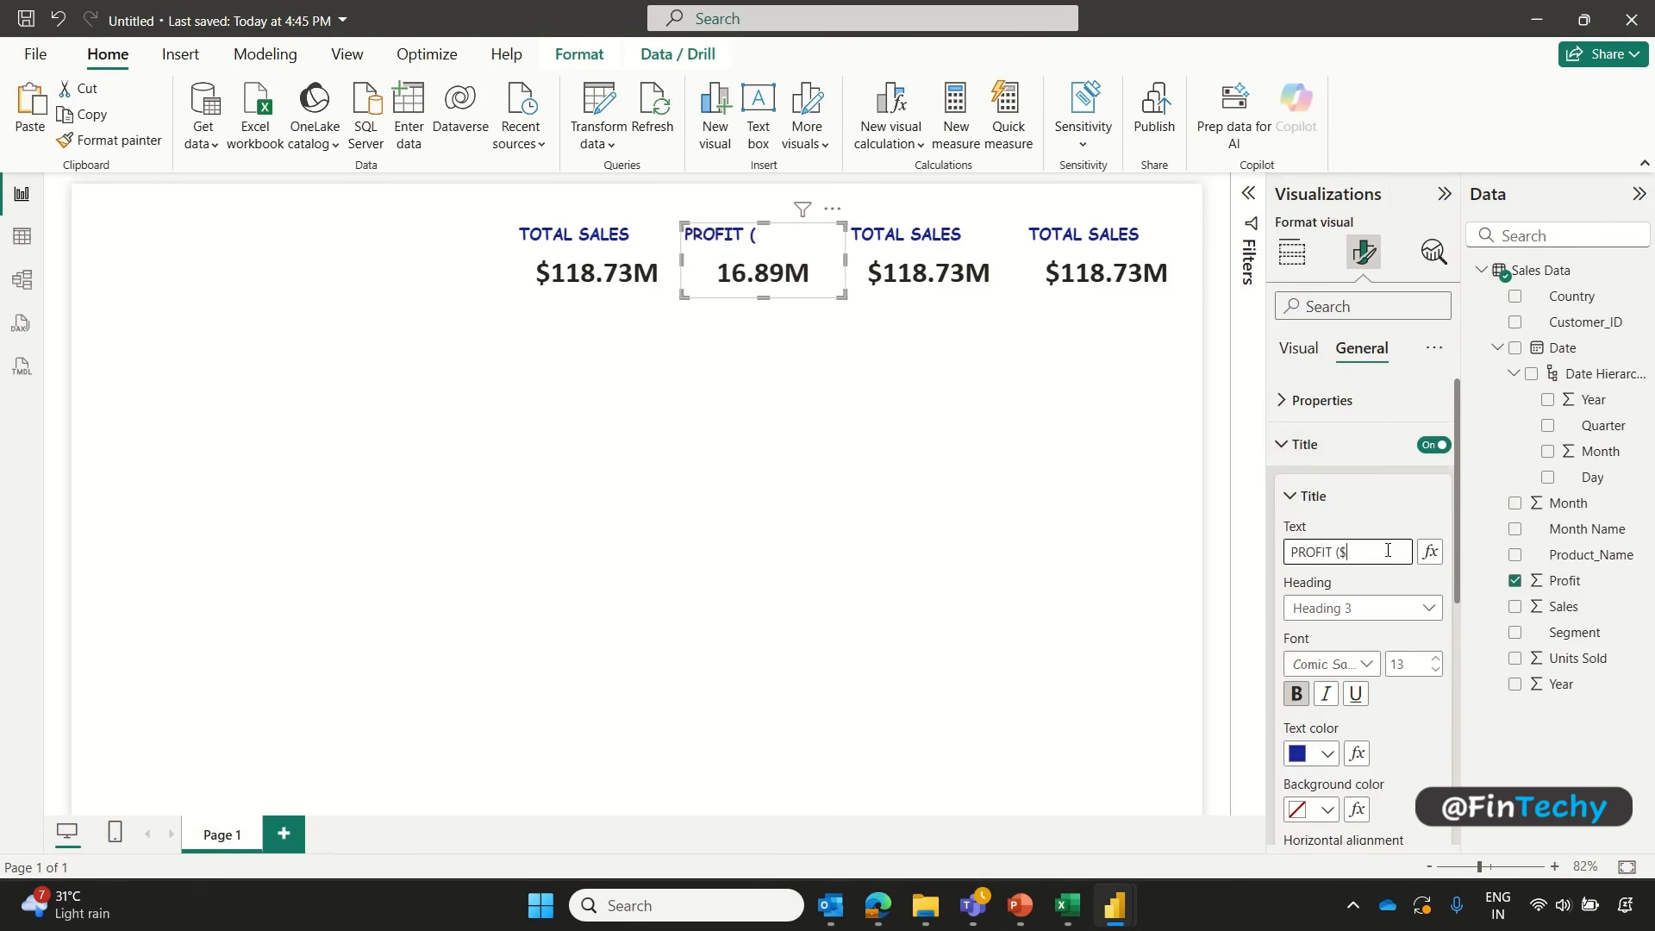
{"action": "left_click", "coordinate": [1184, 528]}
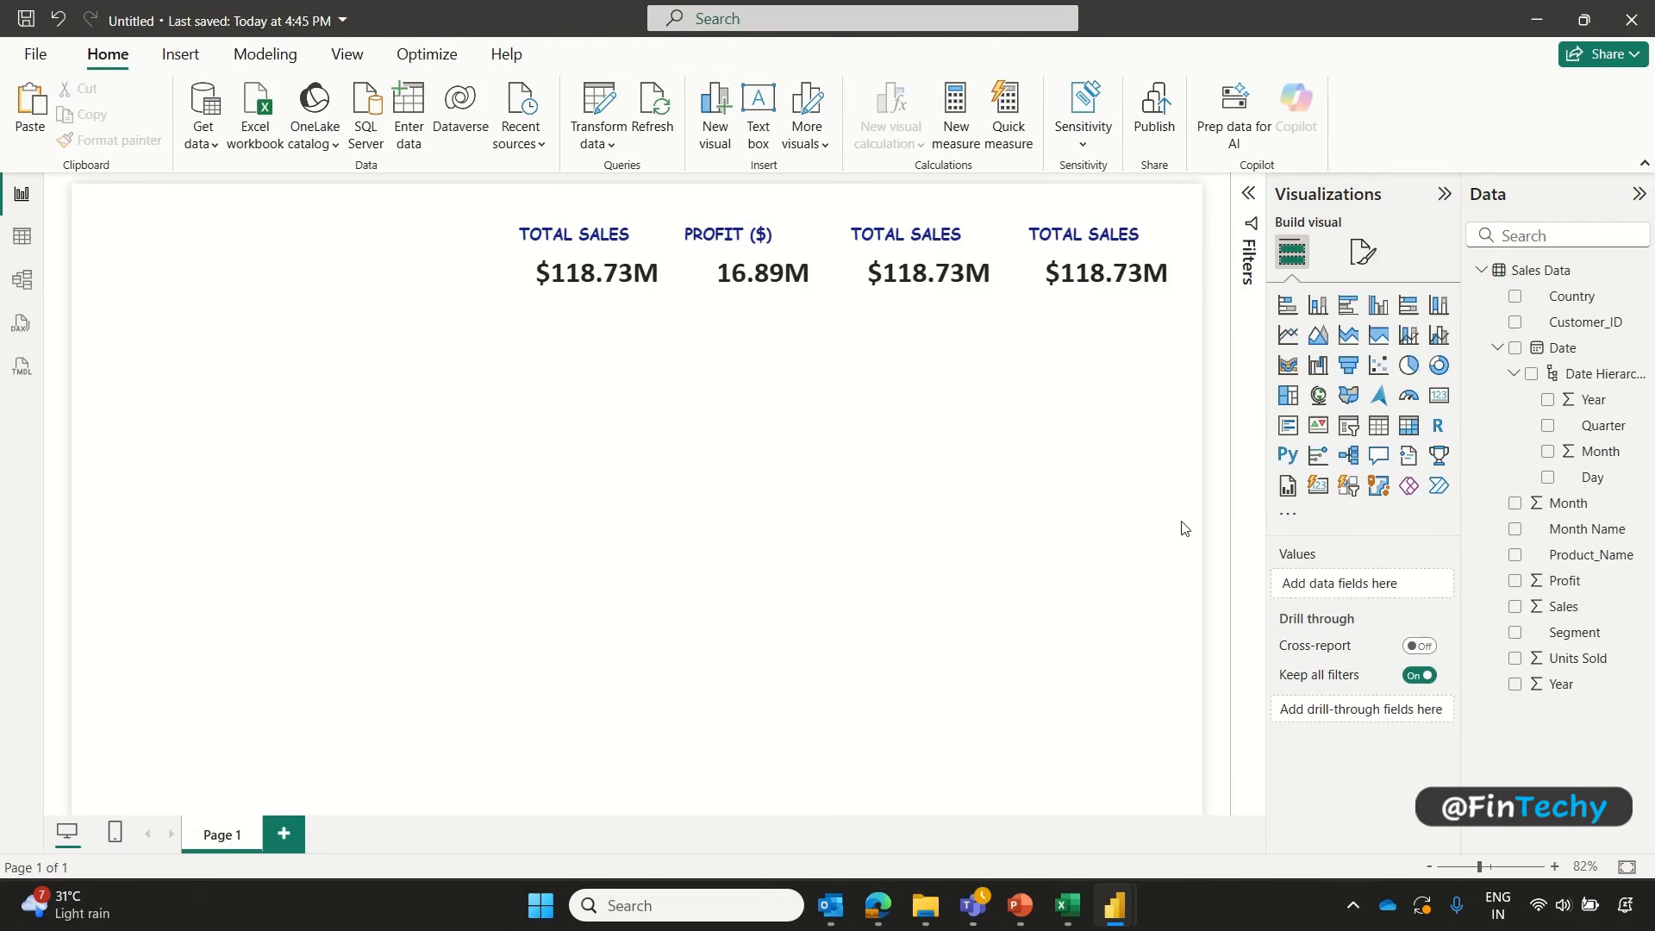
Step: Create a Division quick measure in the Sales Data table with Sum of Profit as numerator and Sum of Sales as denominator
{"action": "left_click", "coordinate": [990, 253]}
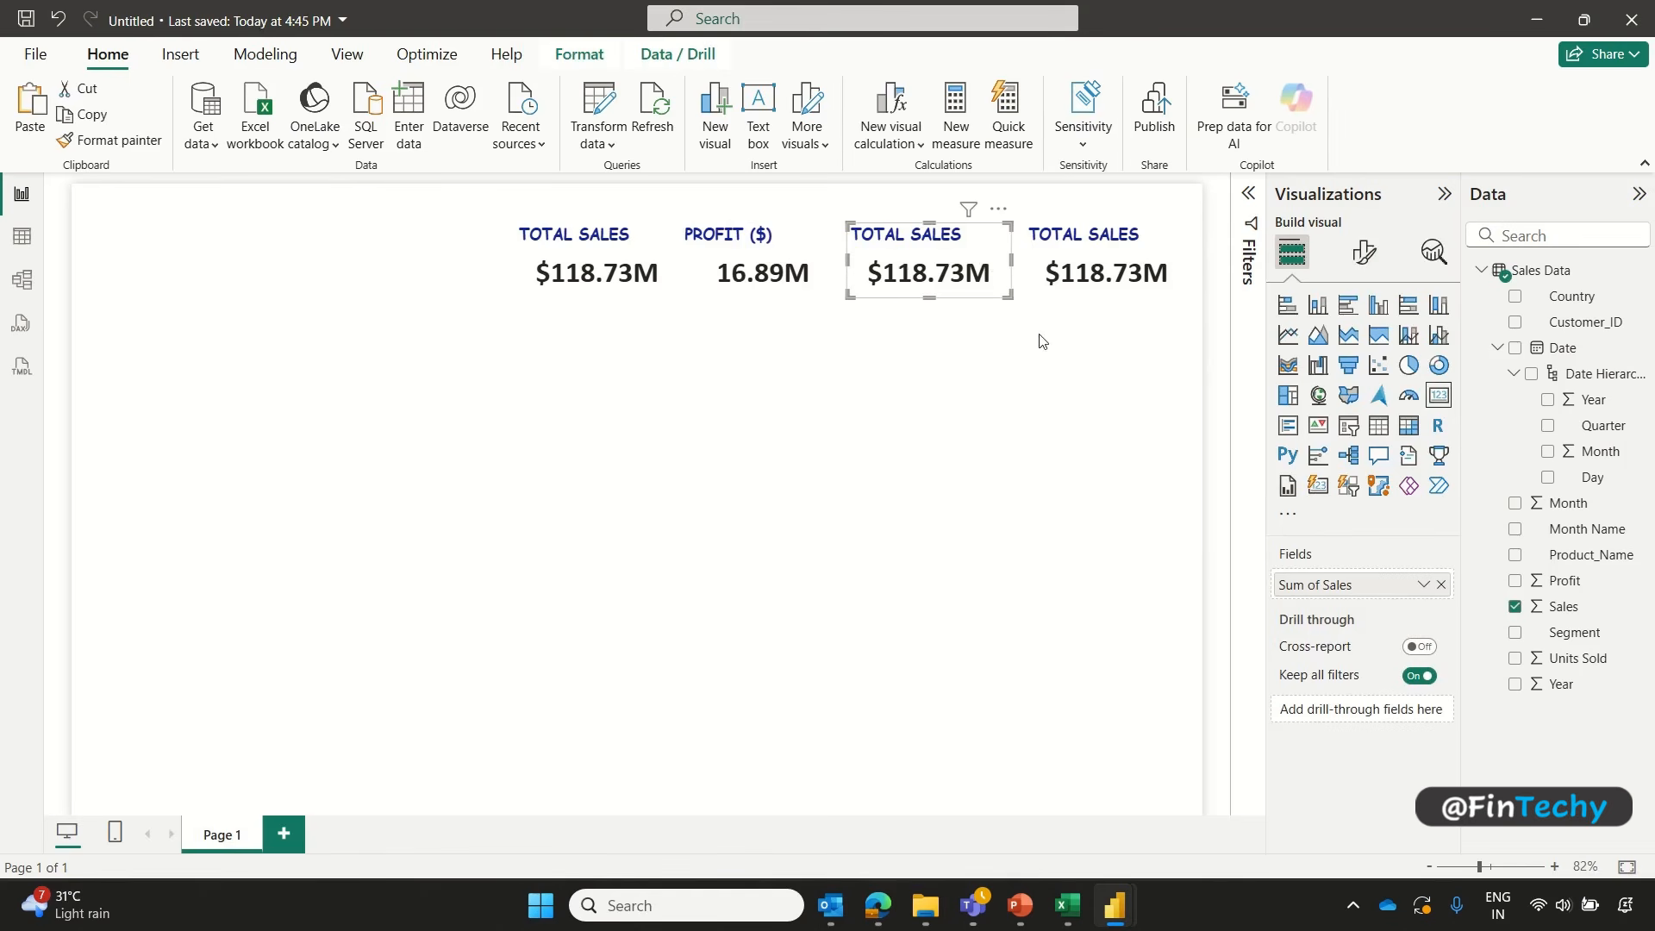
{"action": "left_click", "coordinate": [1641, 276]}
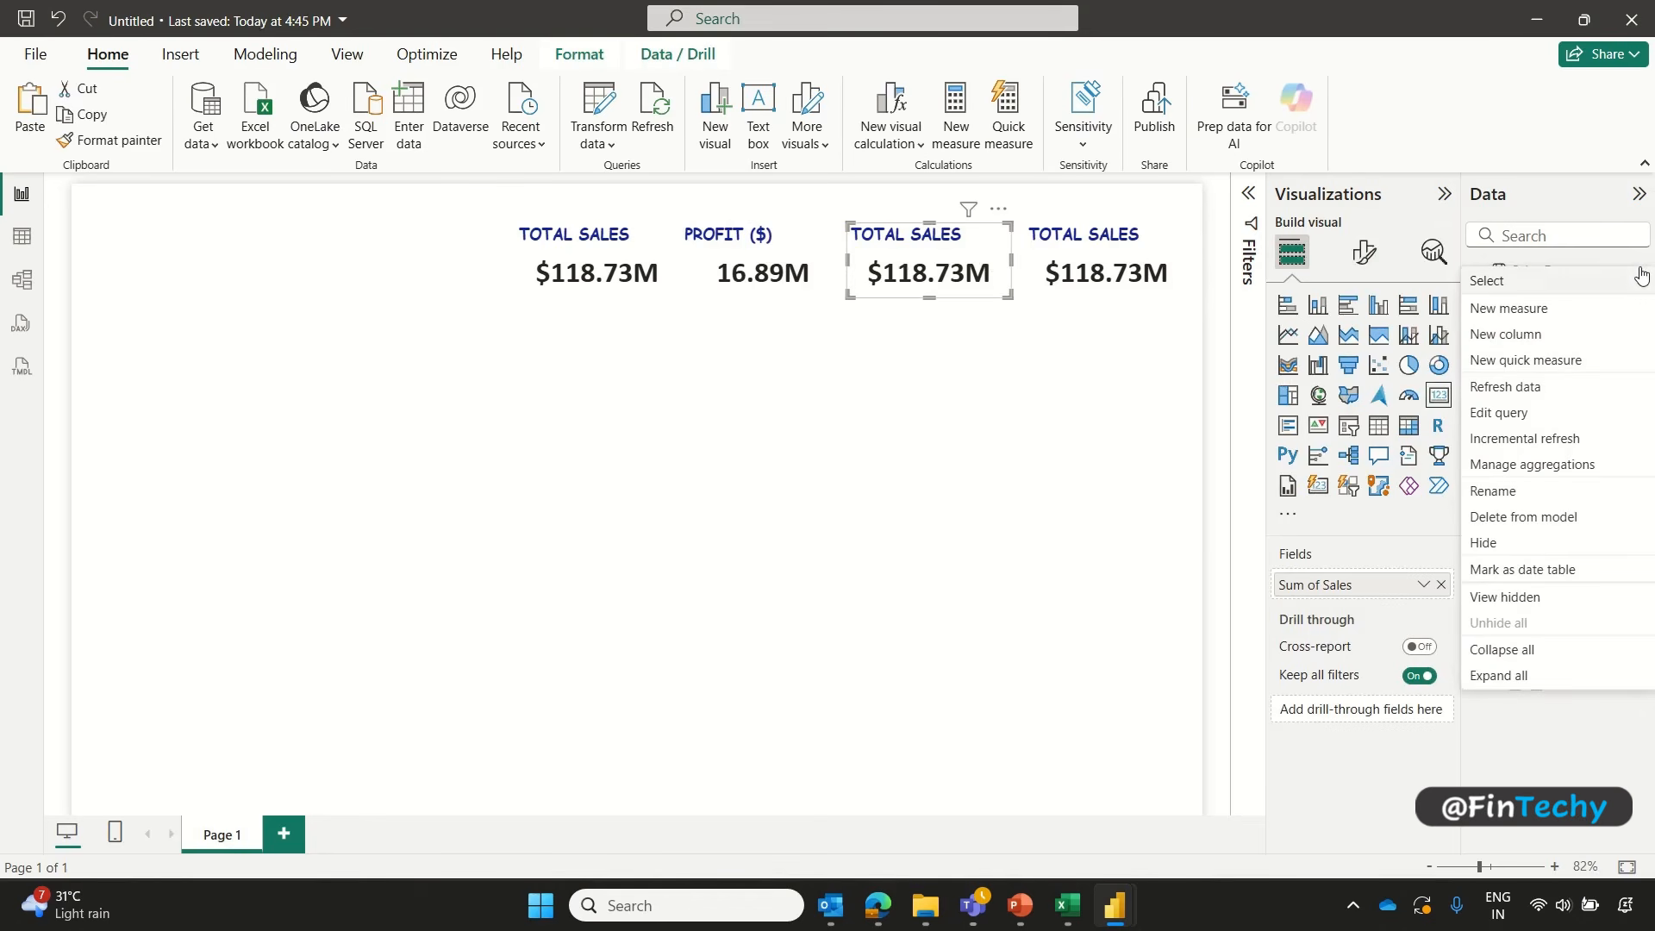
{"action": "left_click", "coordinate": [1517, 360]}
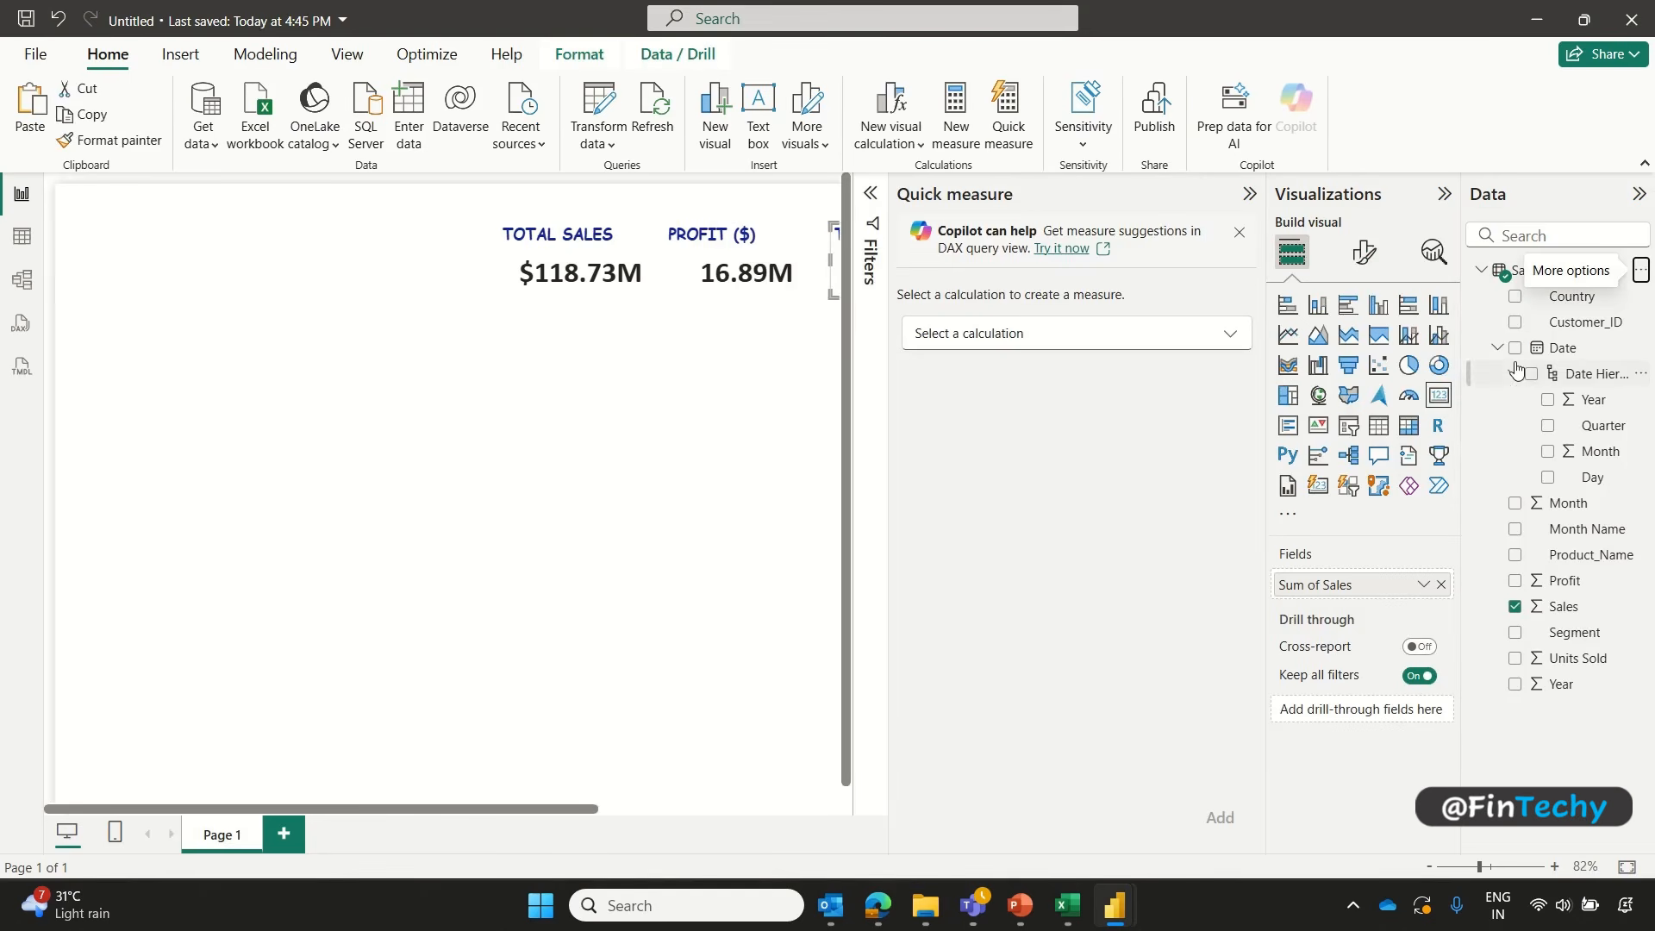
{"action": "left_click", "coordinate": [1233, 336]}
{"action": "left_click_drag", "start_coordinate": [1249, 376], "coordinate": [1249, 638]}
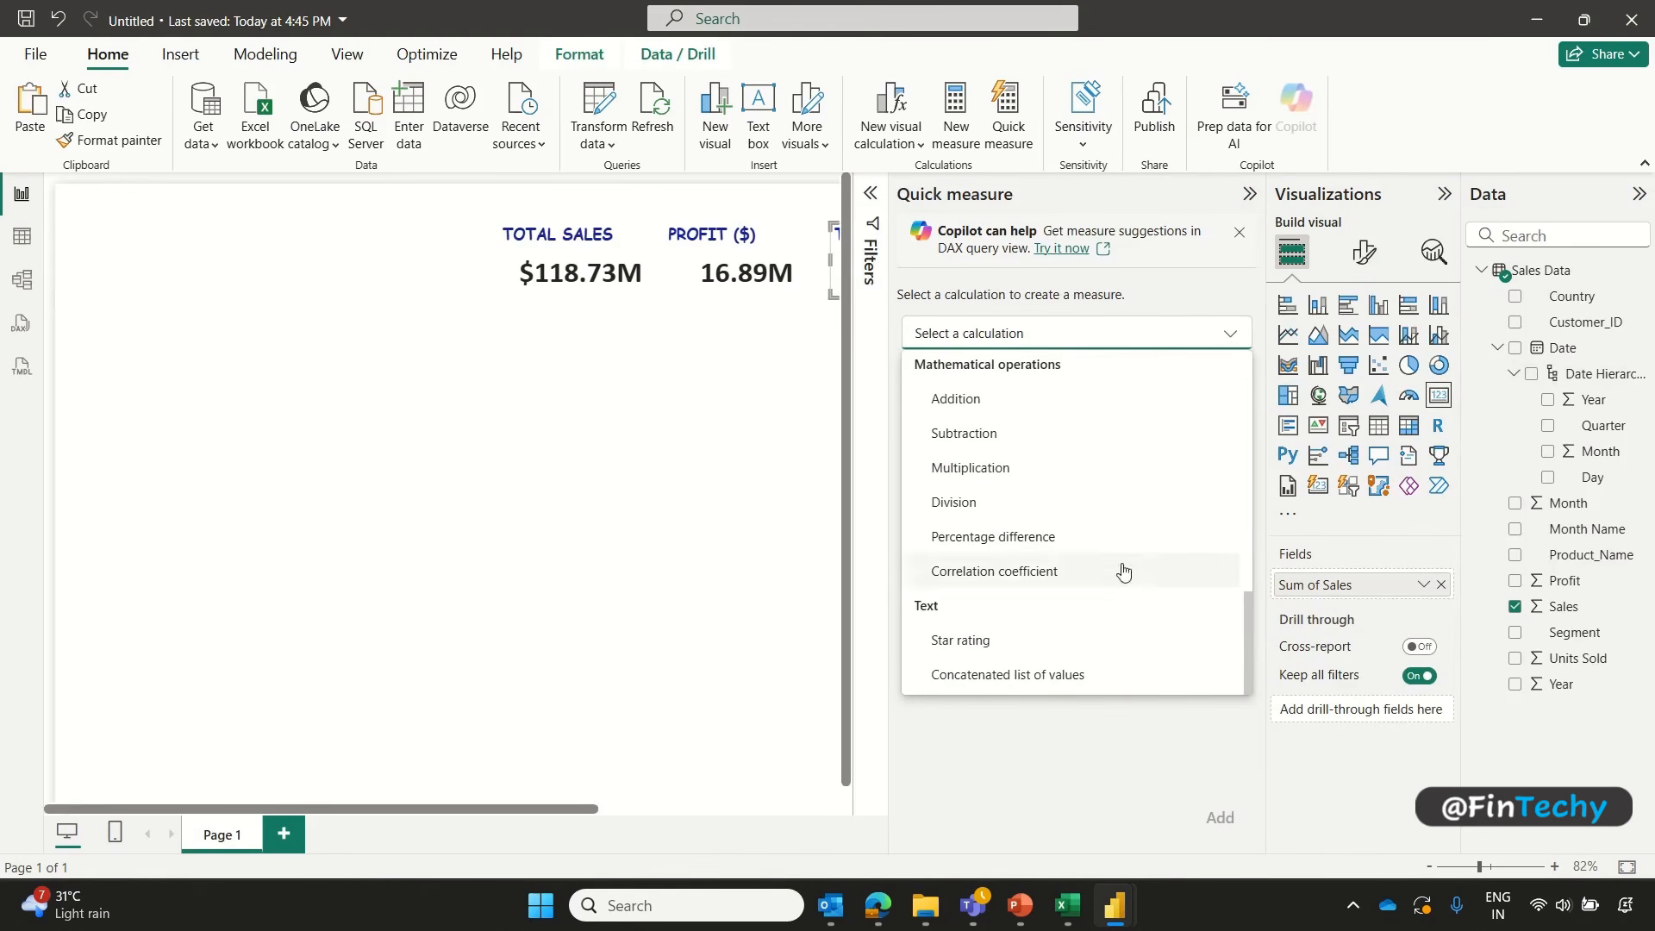
{"action": "left_click", "coordinate": [999, 507]}
{"action": "left_click_drag", "start_coordinate": [1557, 582], "coordinate": [1112, 462]}
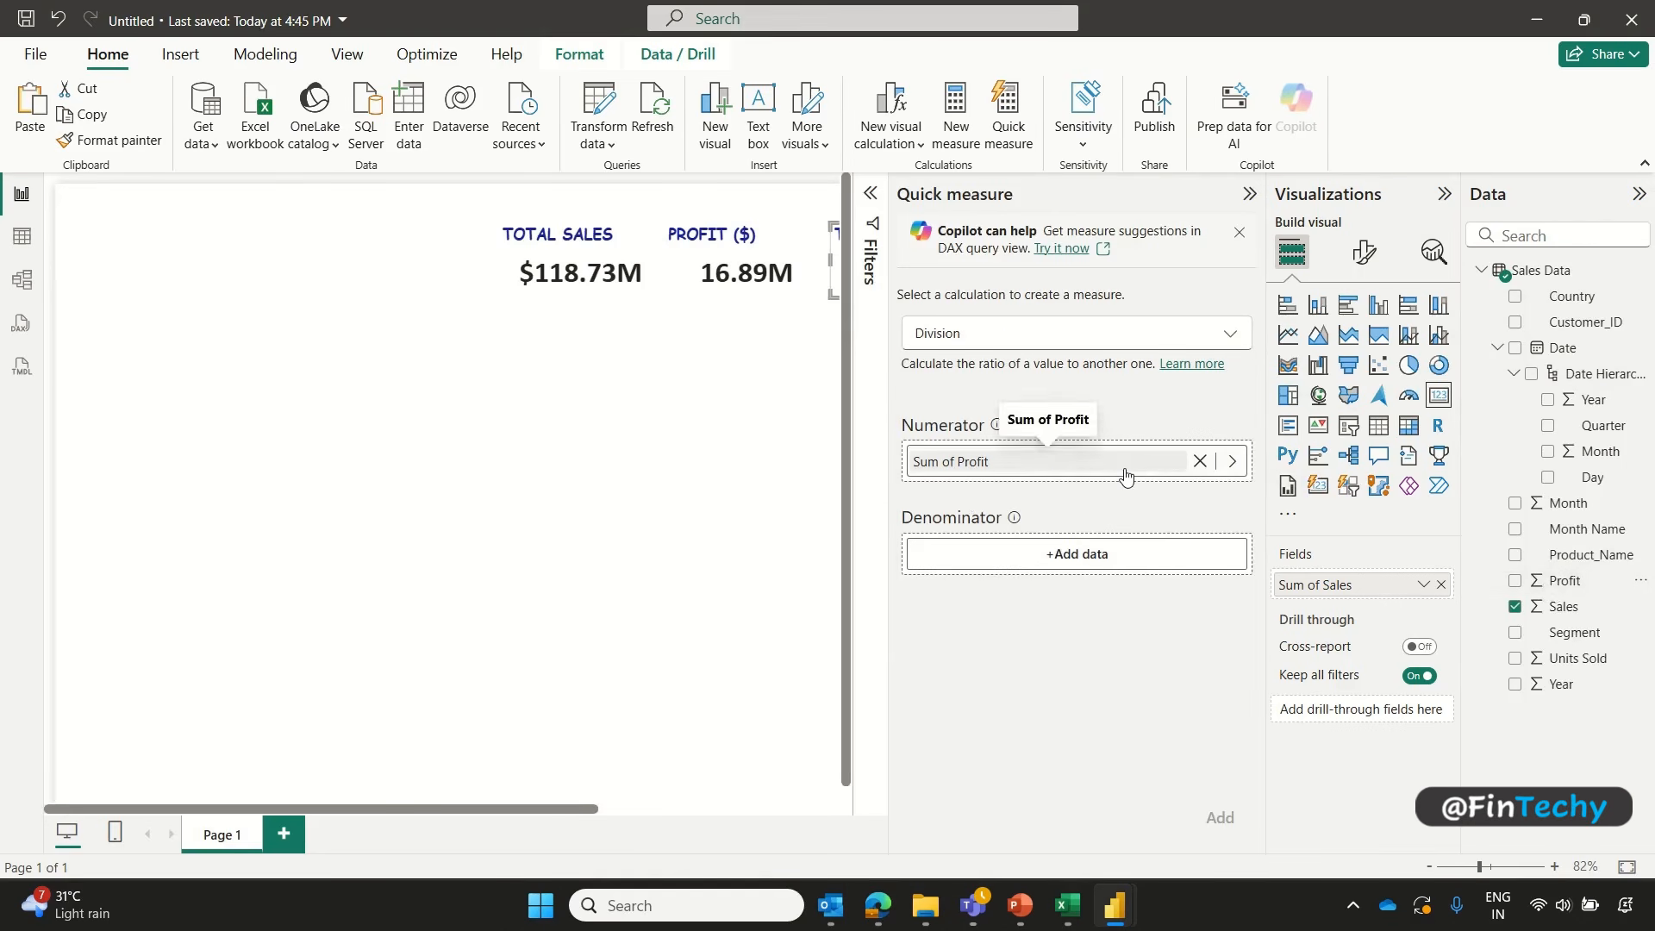
{"action": "left_click_drag", "start_coordinate": [1574, 610], "coordinate": [1177, 560]}
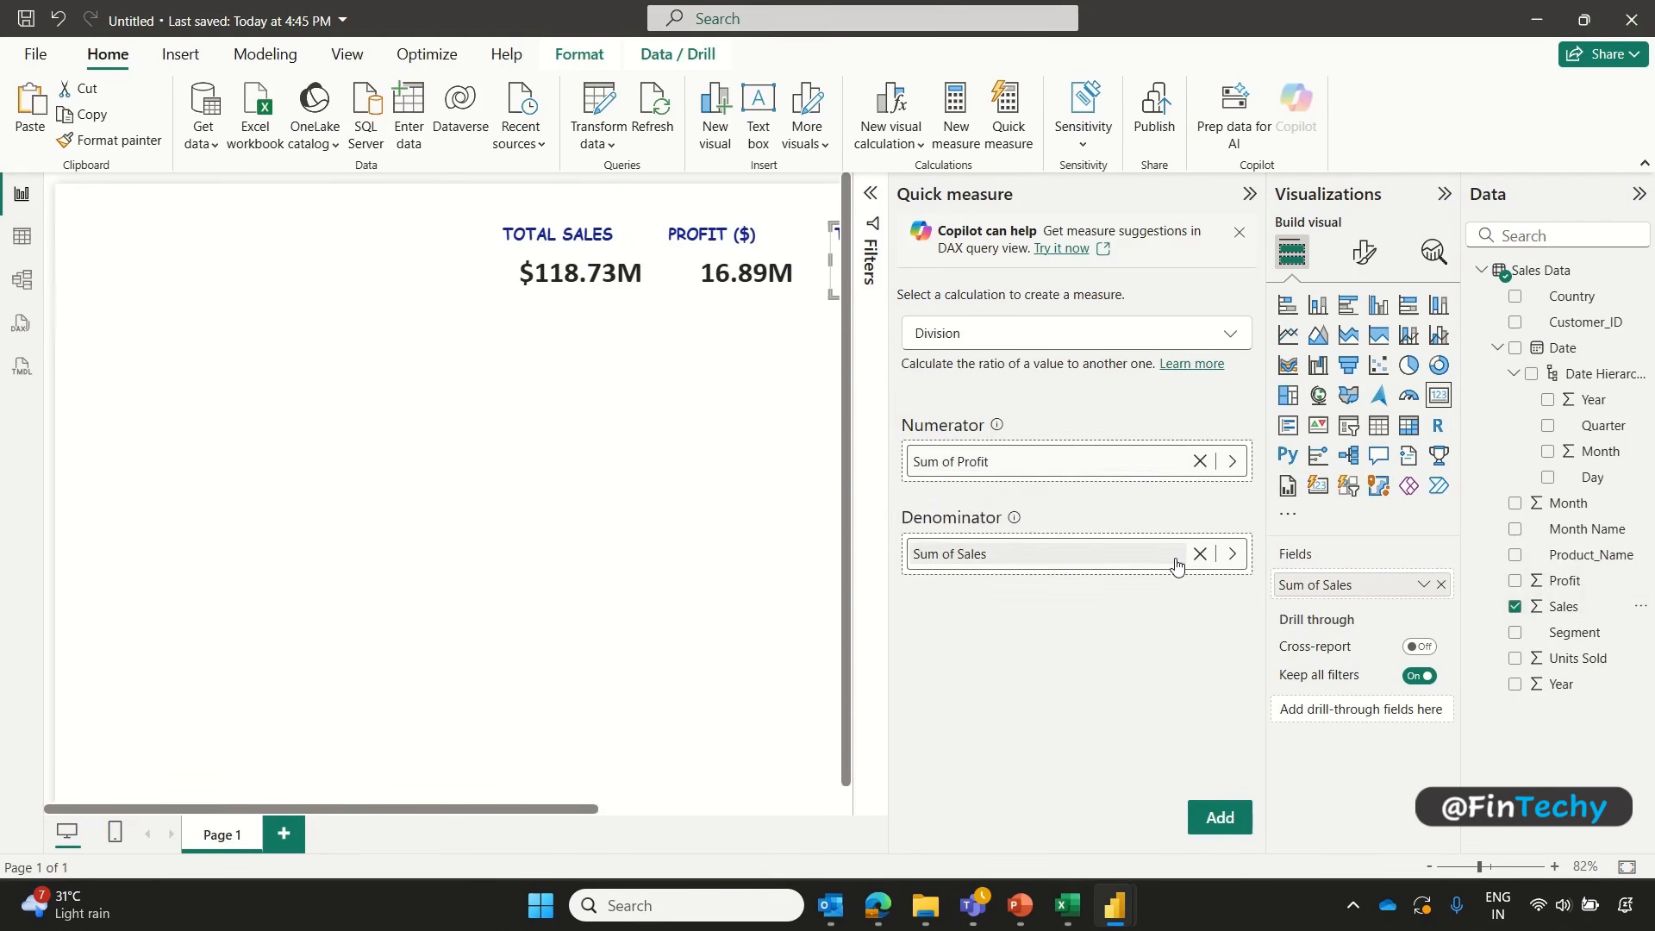
{"action": "left_click", "coordinate": [1220, 815]}
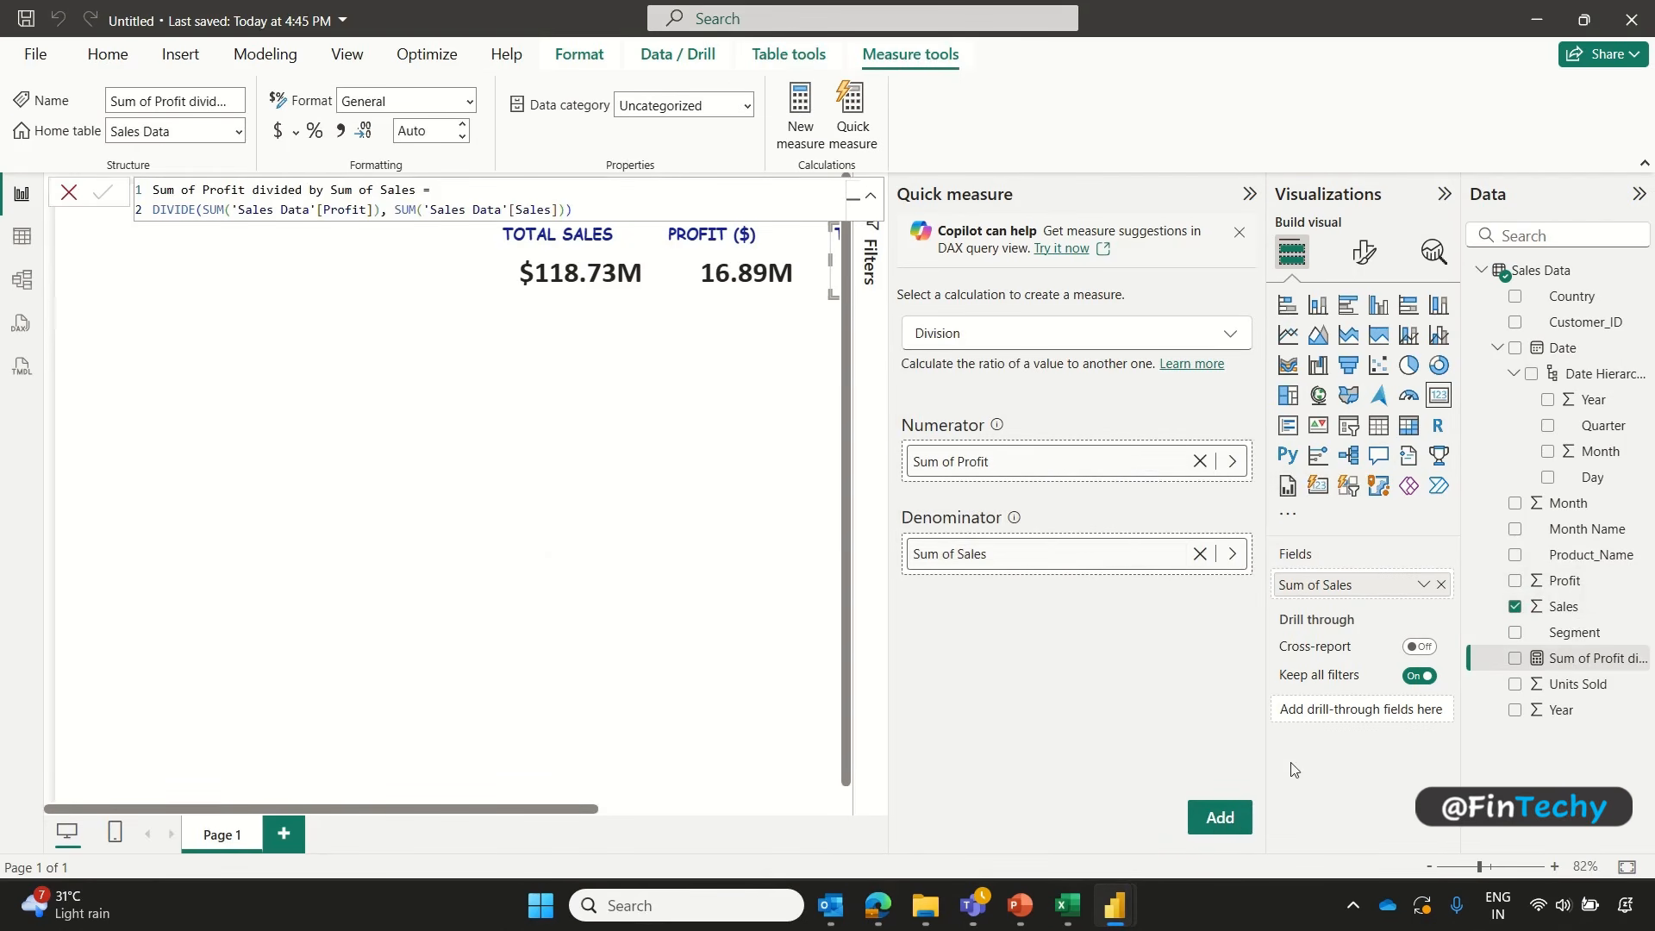
Step: Rename the new quick measure to PROFIT (%) and format it as a percentage
{"action": "right_click", "coordinate": [1619, 663]}
{"action": "left_click", "coordinate": [1479, 431]}
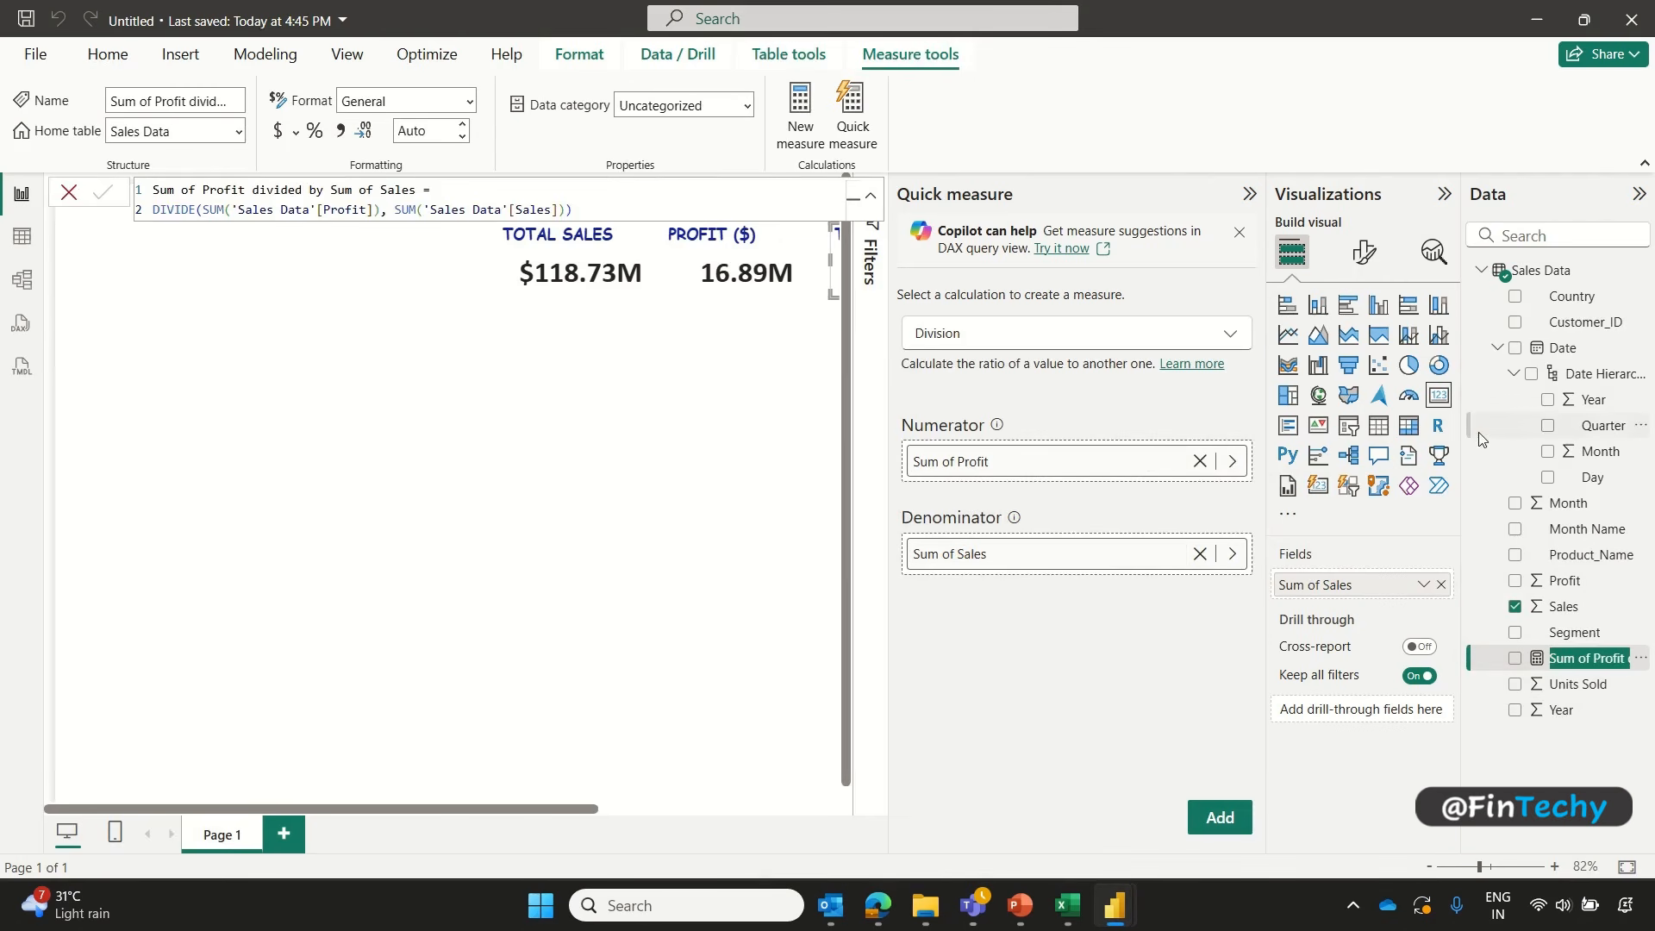
{"action": "type", "text": "PROFIT (%)"}
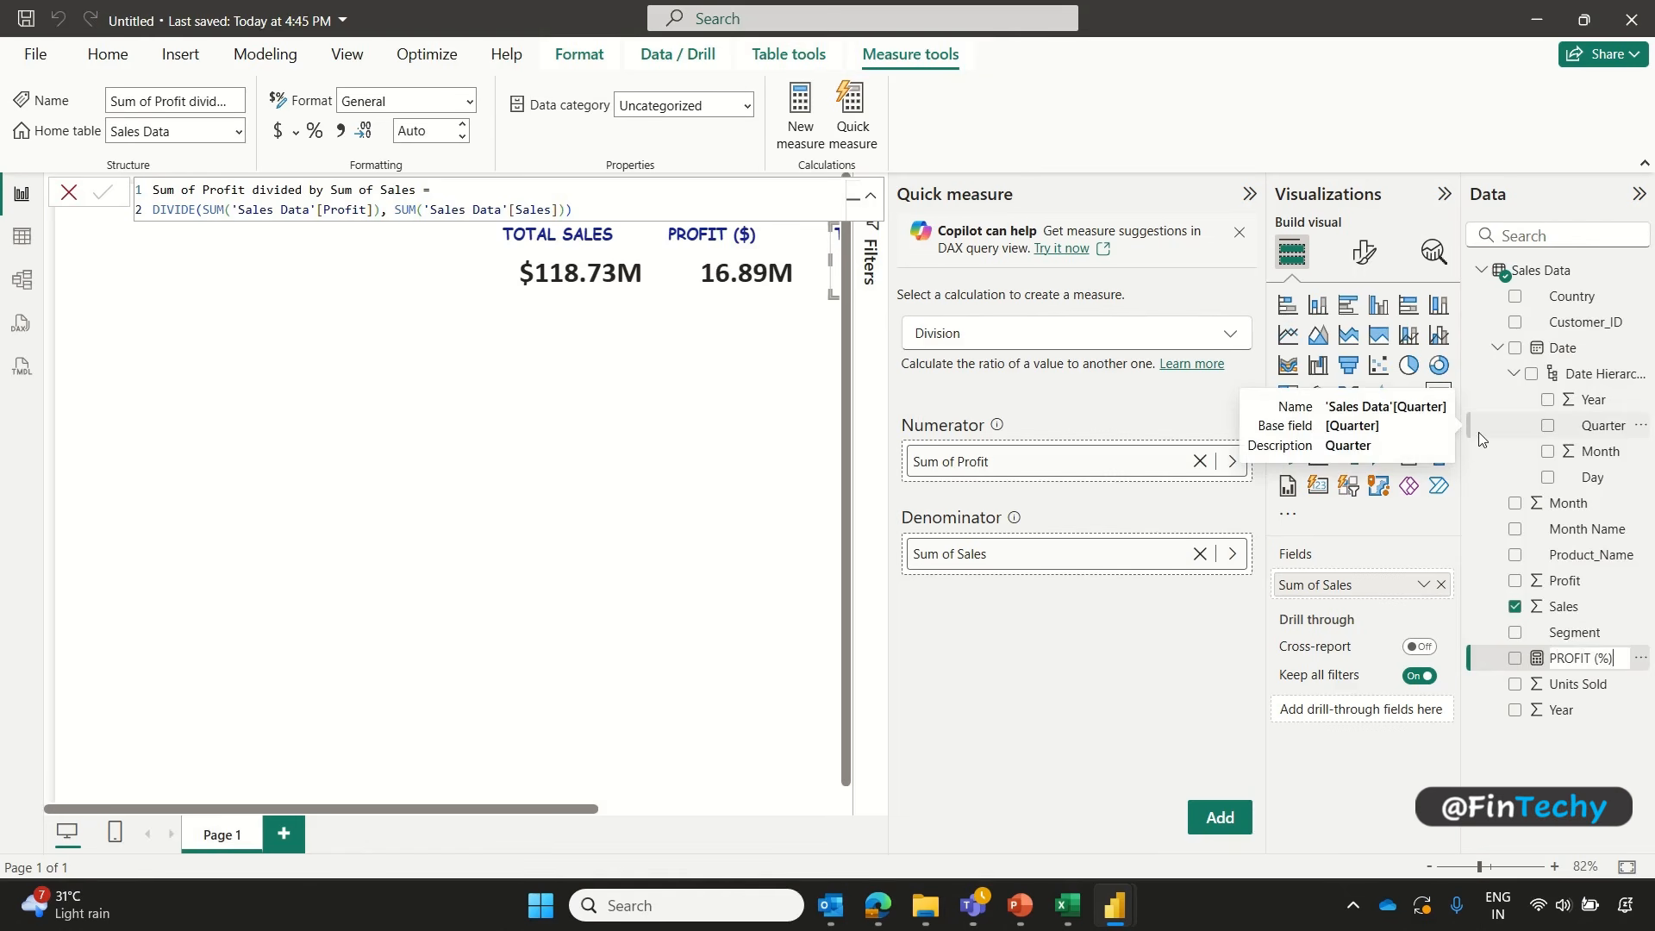
{"action": "key", "text": "Return"}
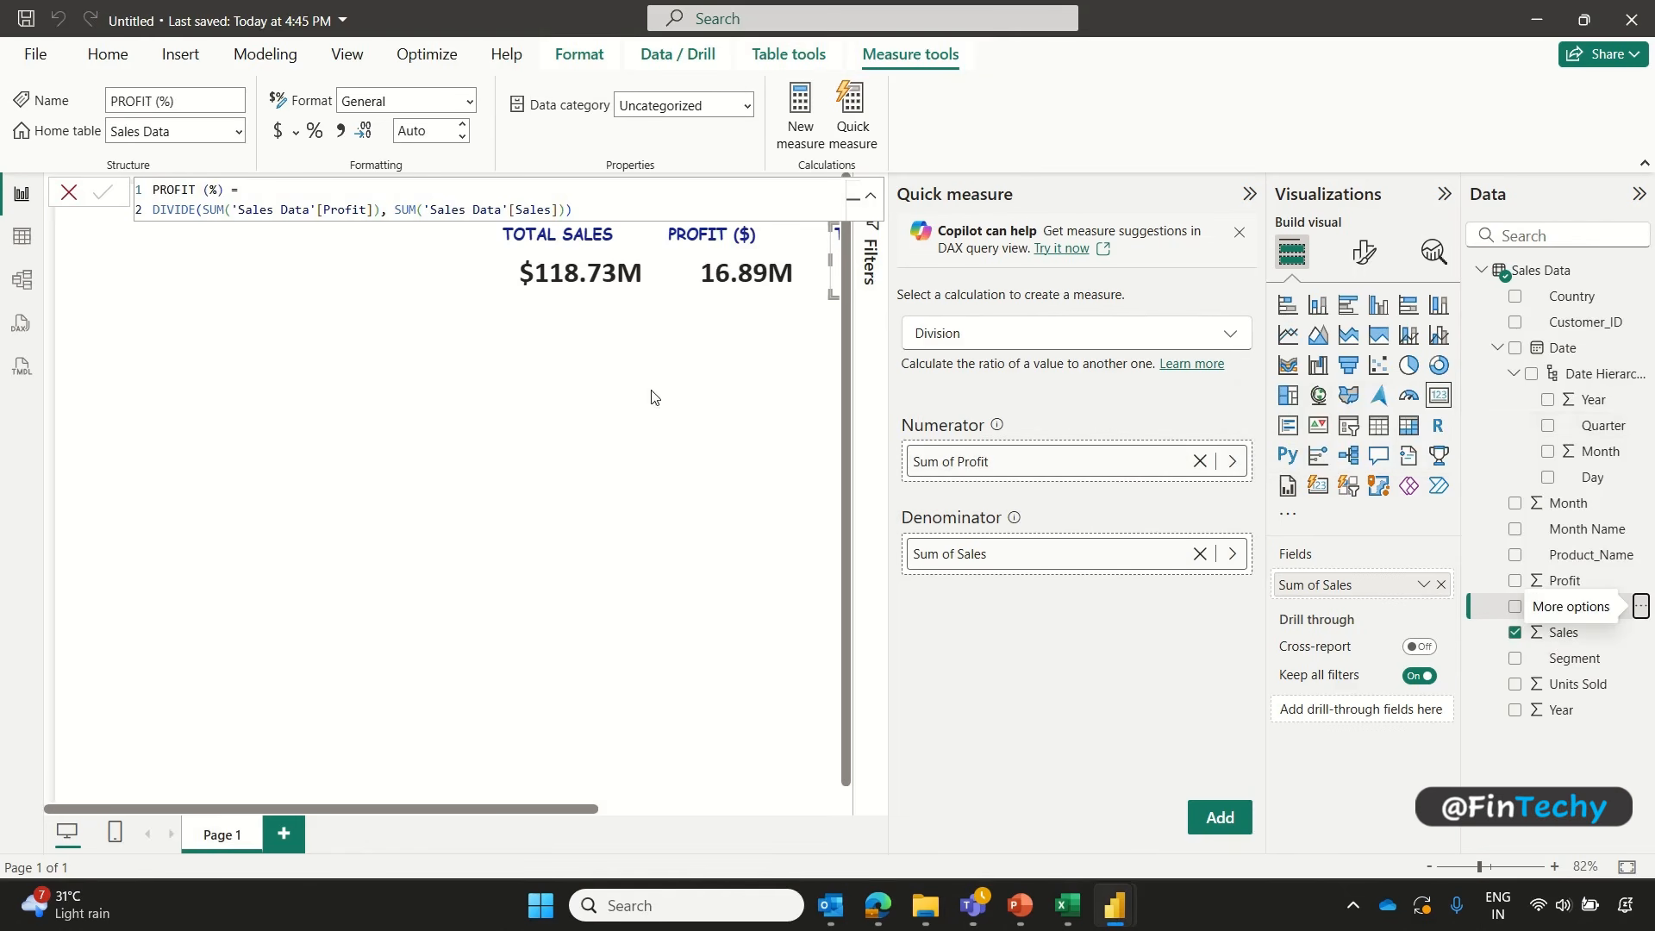
{"action": "left_click", "coordinate": [314, 132]}
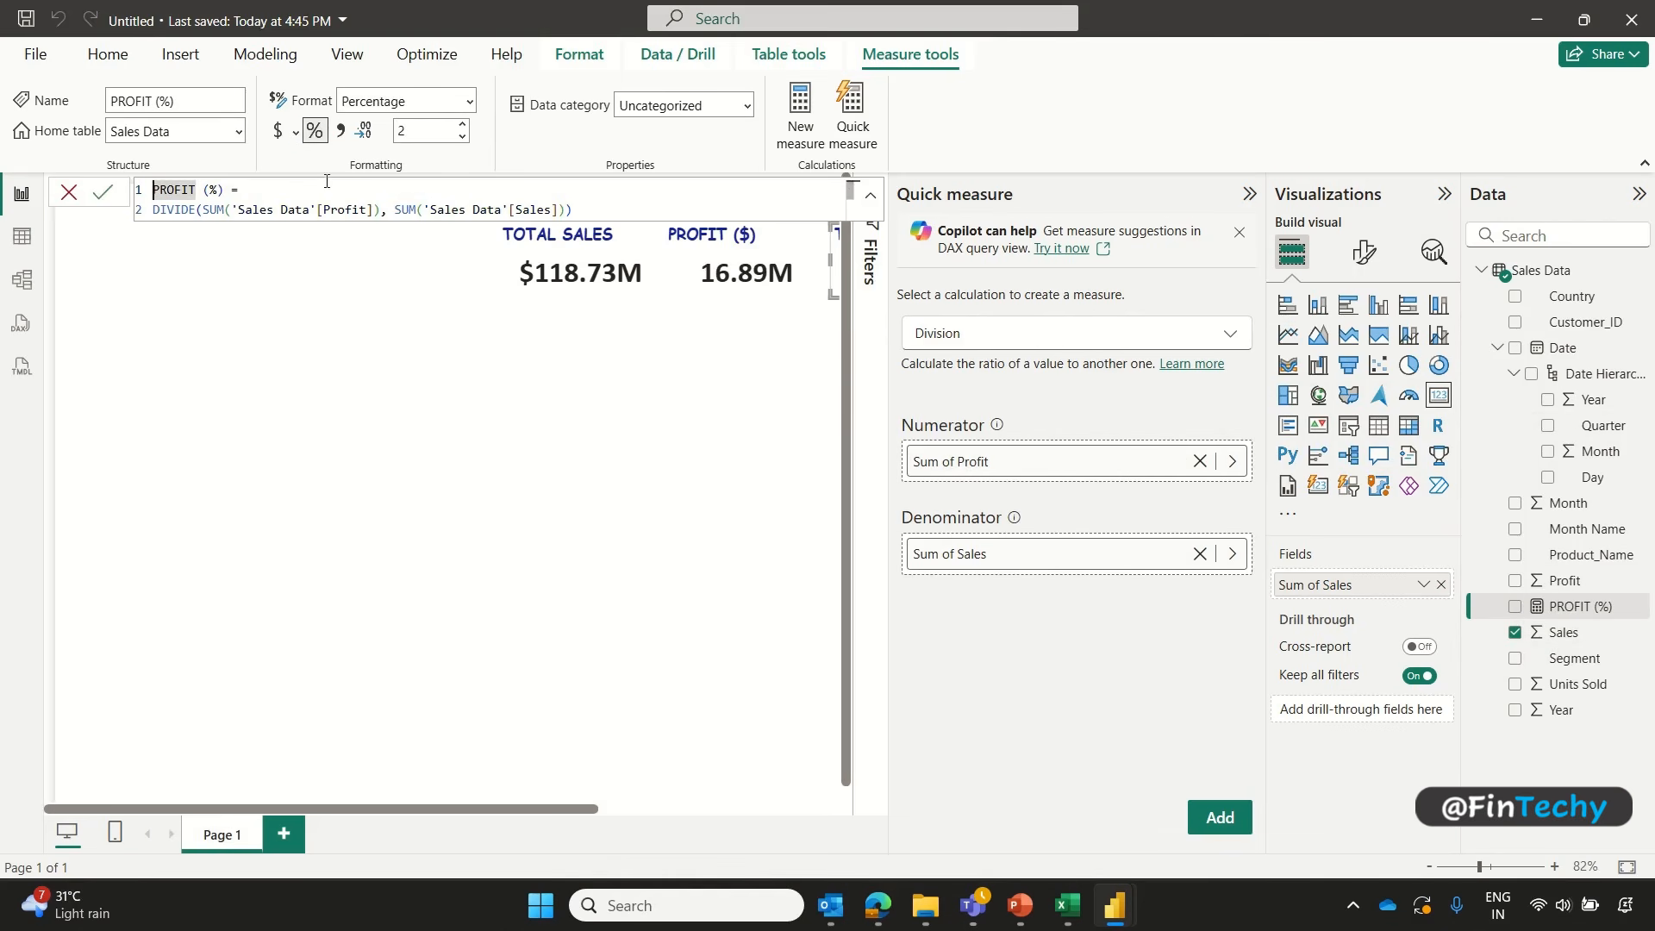
Step: Collapse the quick measure pane and replace the Sales field with PROFIT (%) in the third card of the row
{"action": "left_click", "coordinate": [1240, 233]}
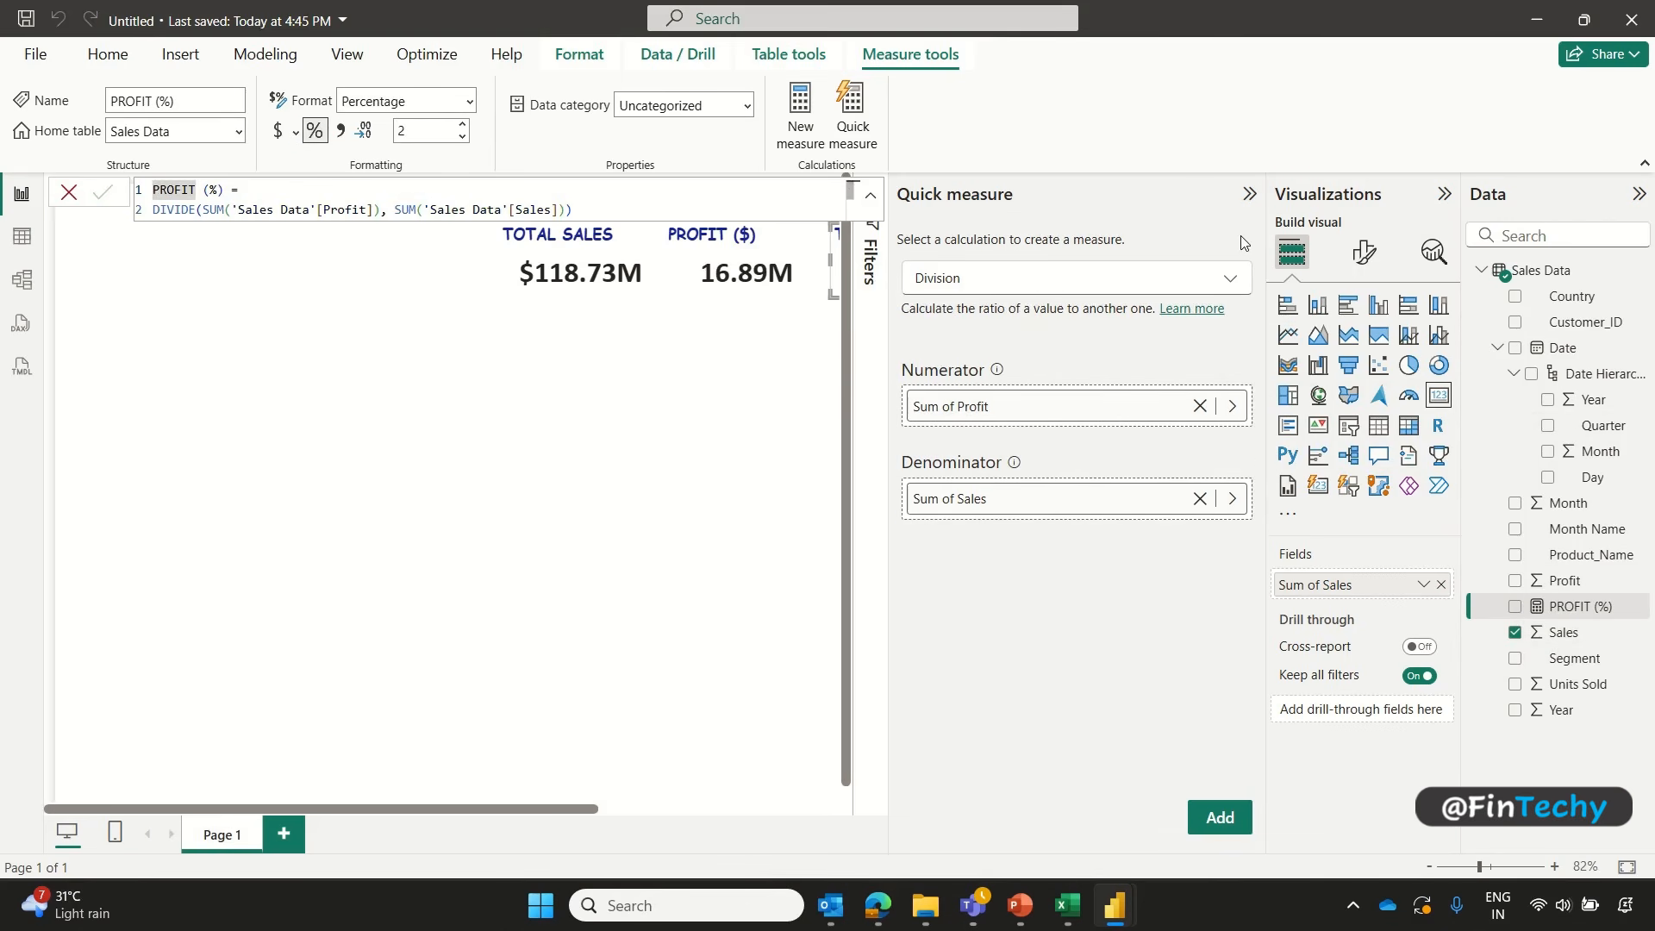
{"action": "left_click", "coordinate": [1249, 195]}
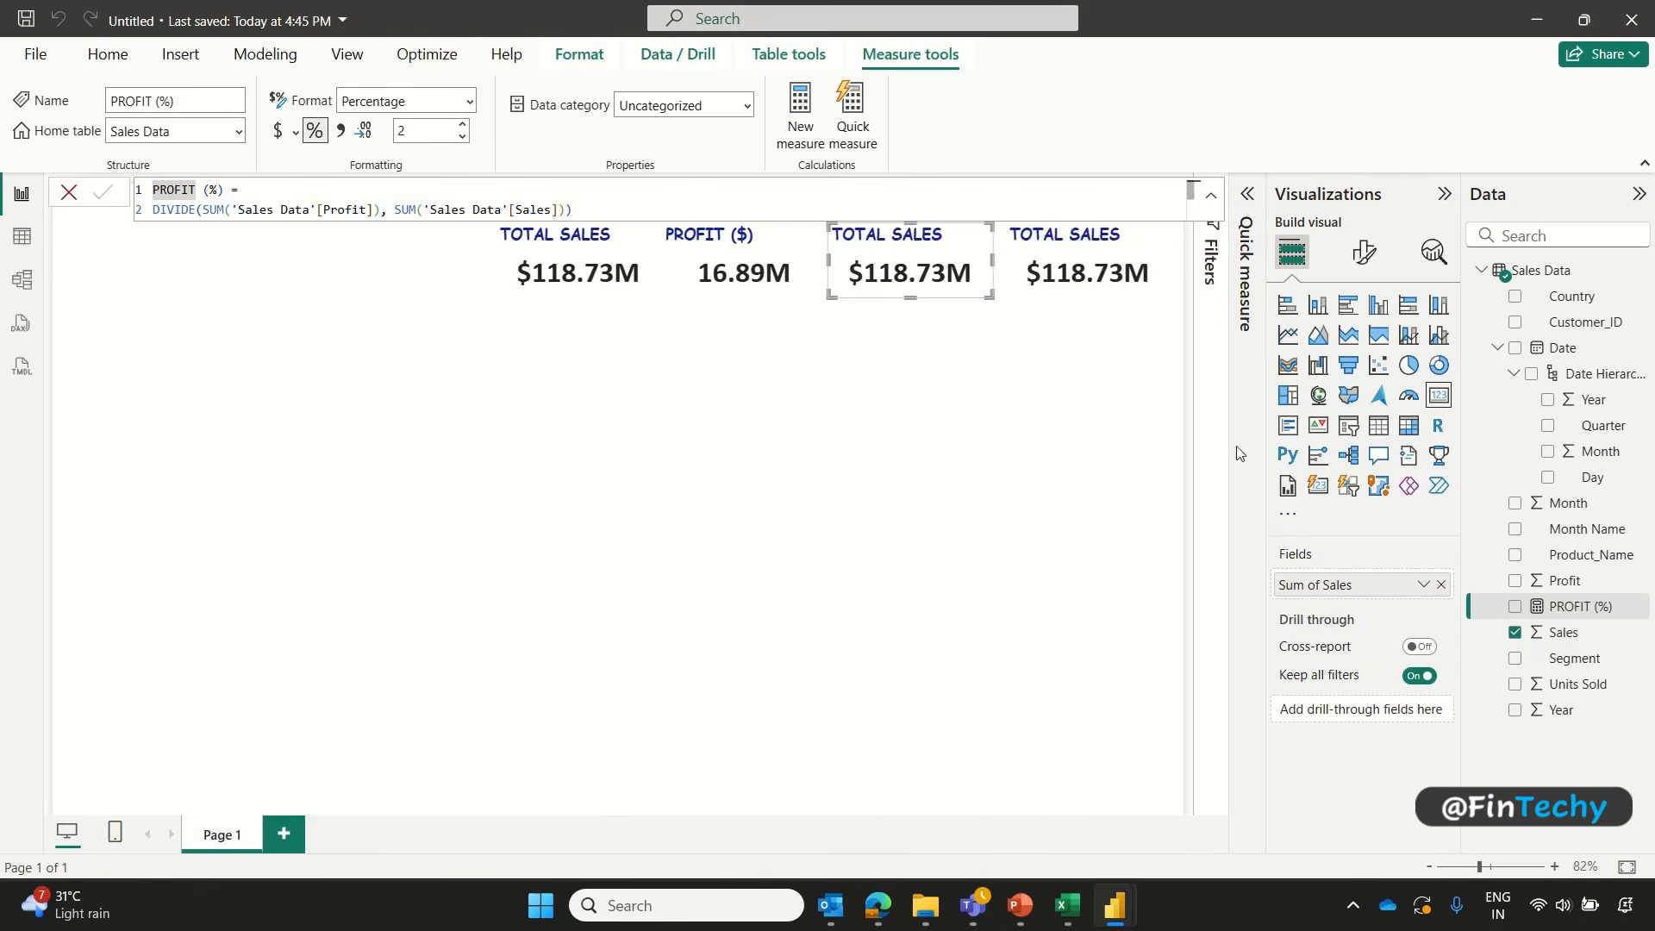
{"action": "left_click", "coordinate": [1515, 634]}
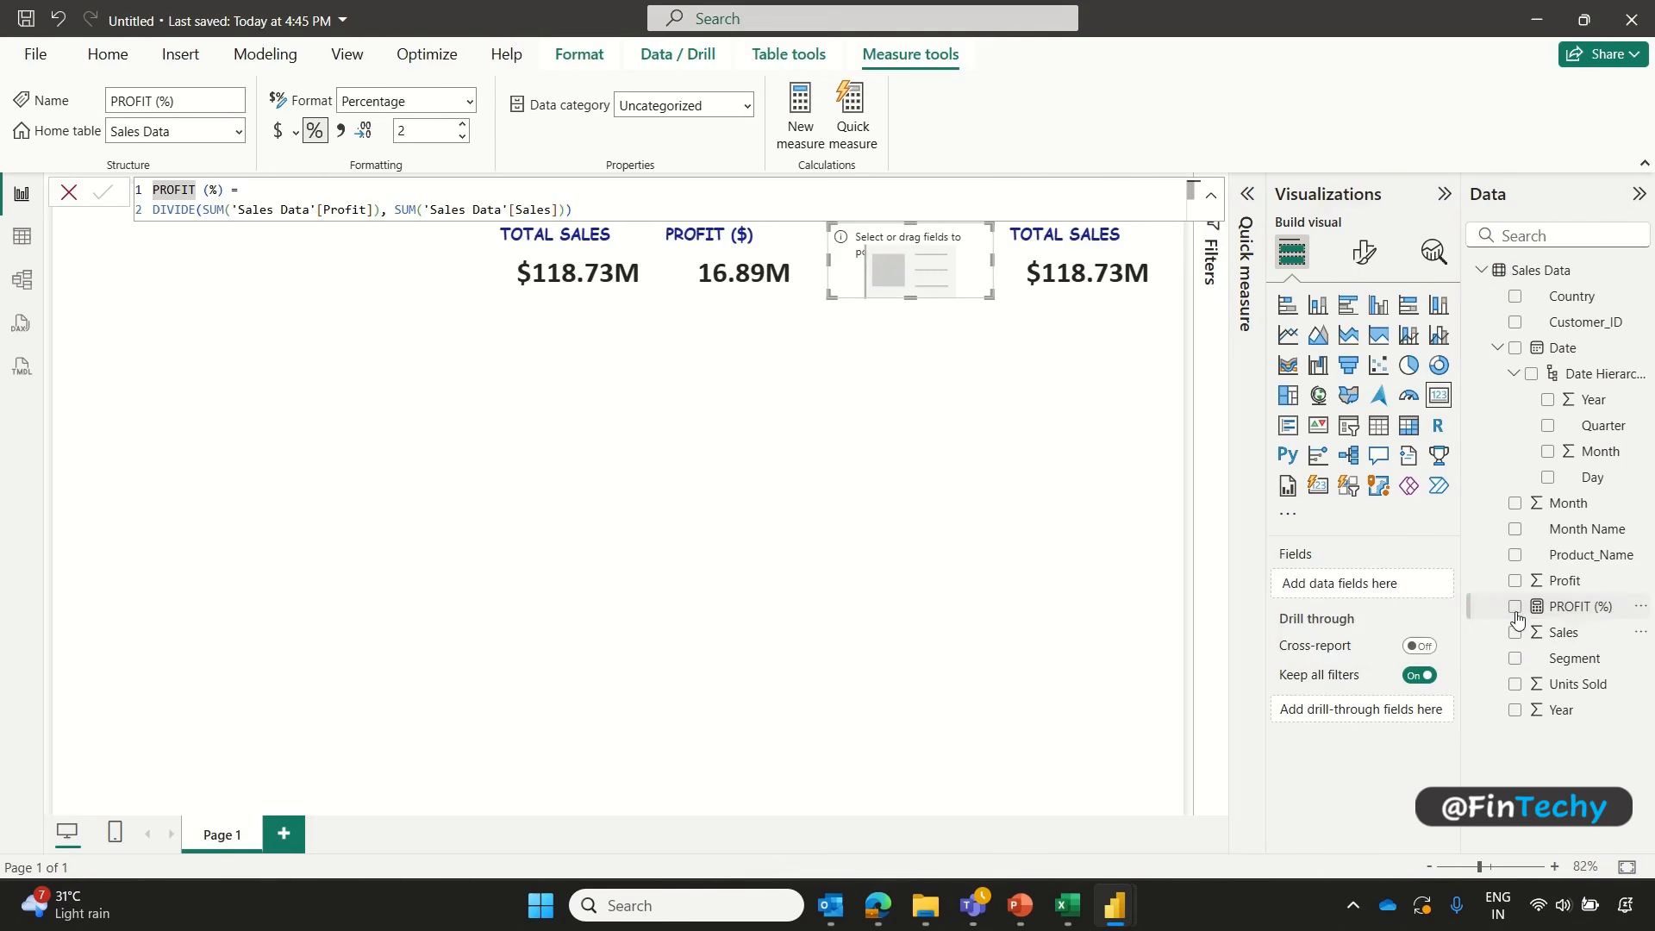
{"action": "left_click", "coordinate": [1516, 608]}
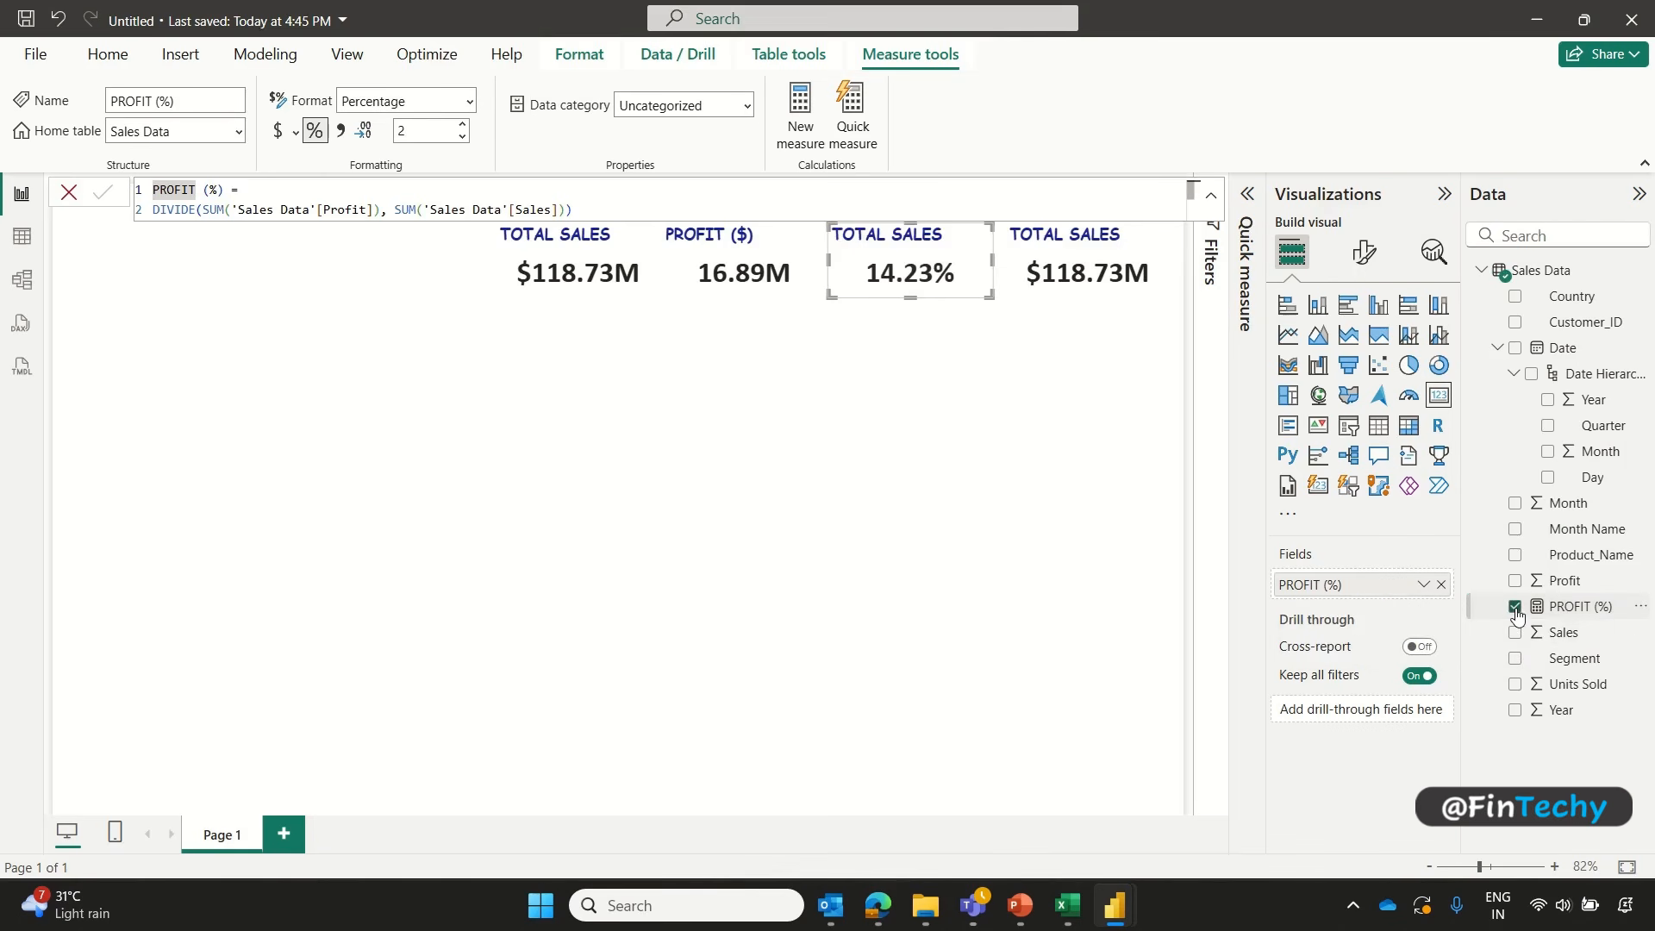
Step: Change the third card's title text to PROFIT (%)
{"action": "left_click", "coordinate": [975, 259]}
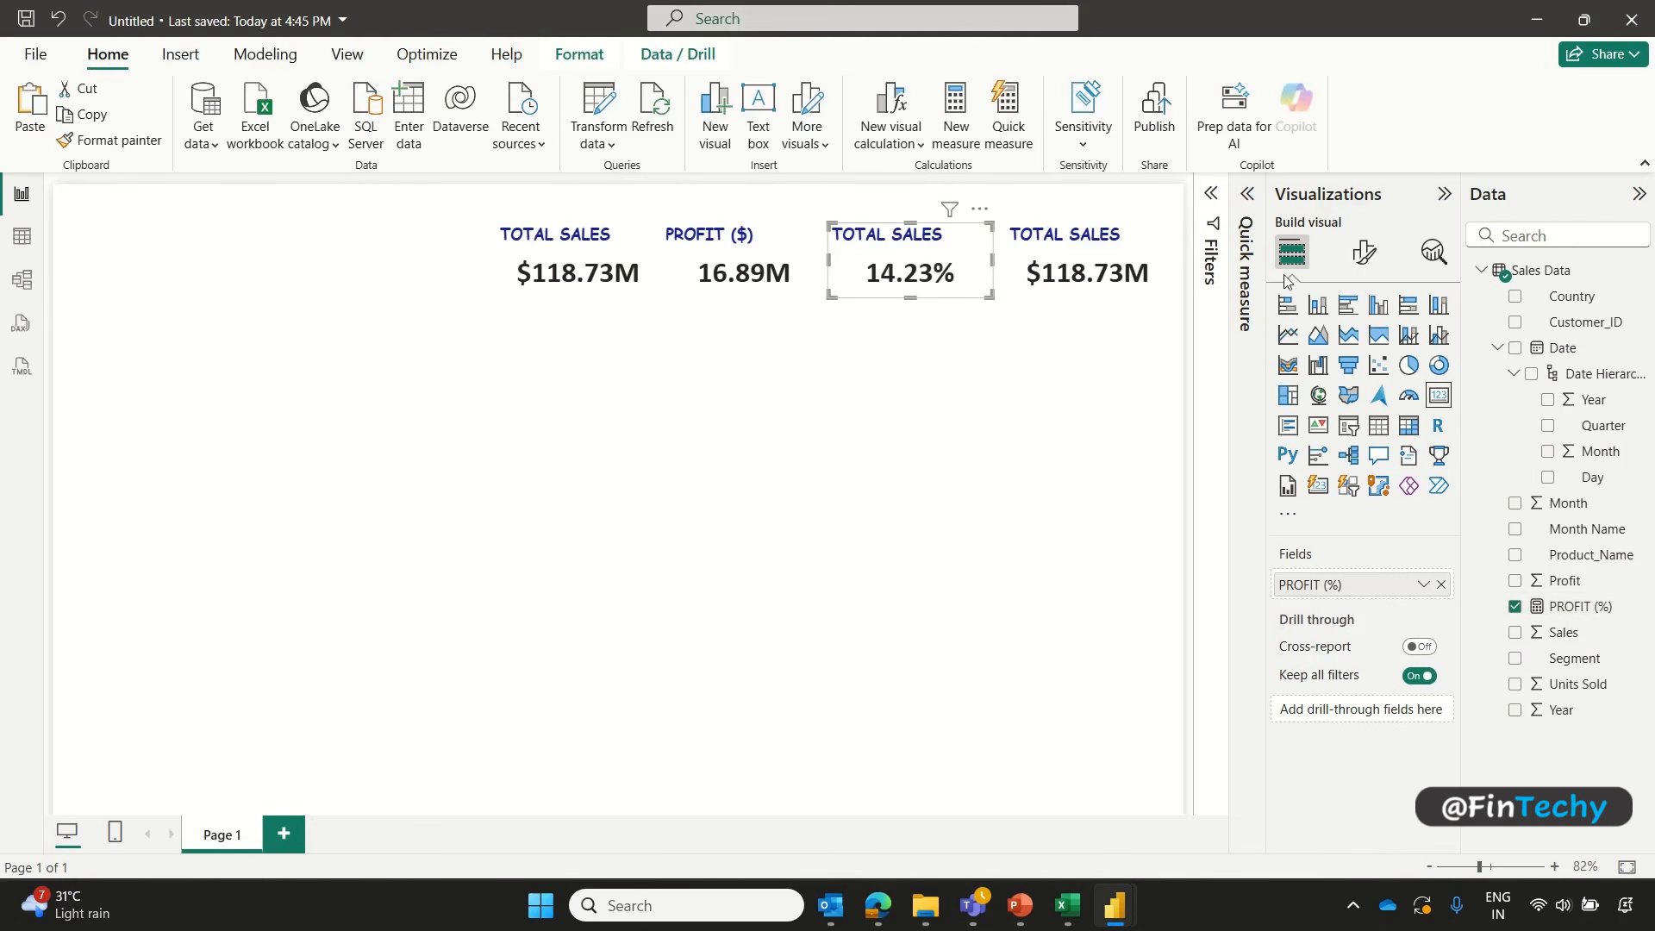
{"action": "left_click", "coordinate": [1356, 267]}
{"action": "left_click", "coordinate": [1363, 348]}
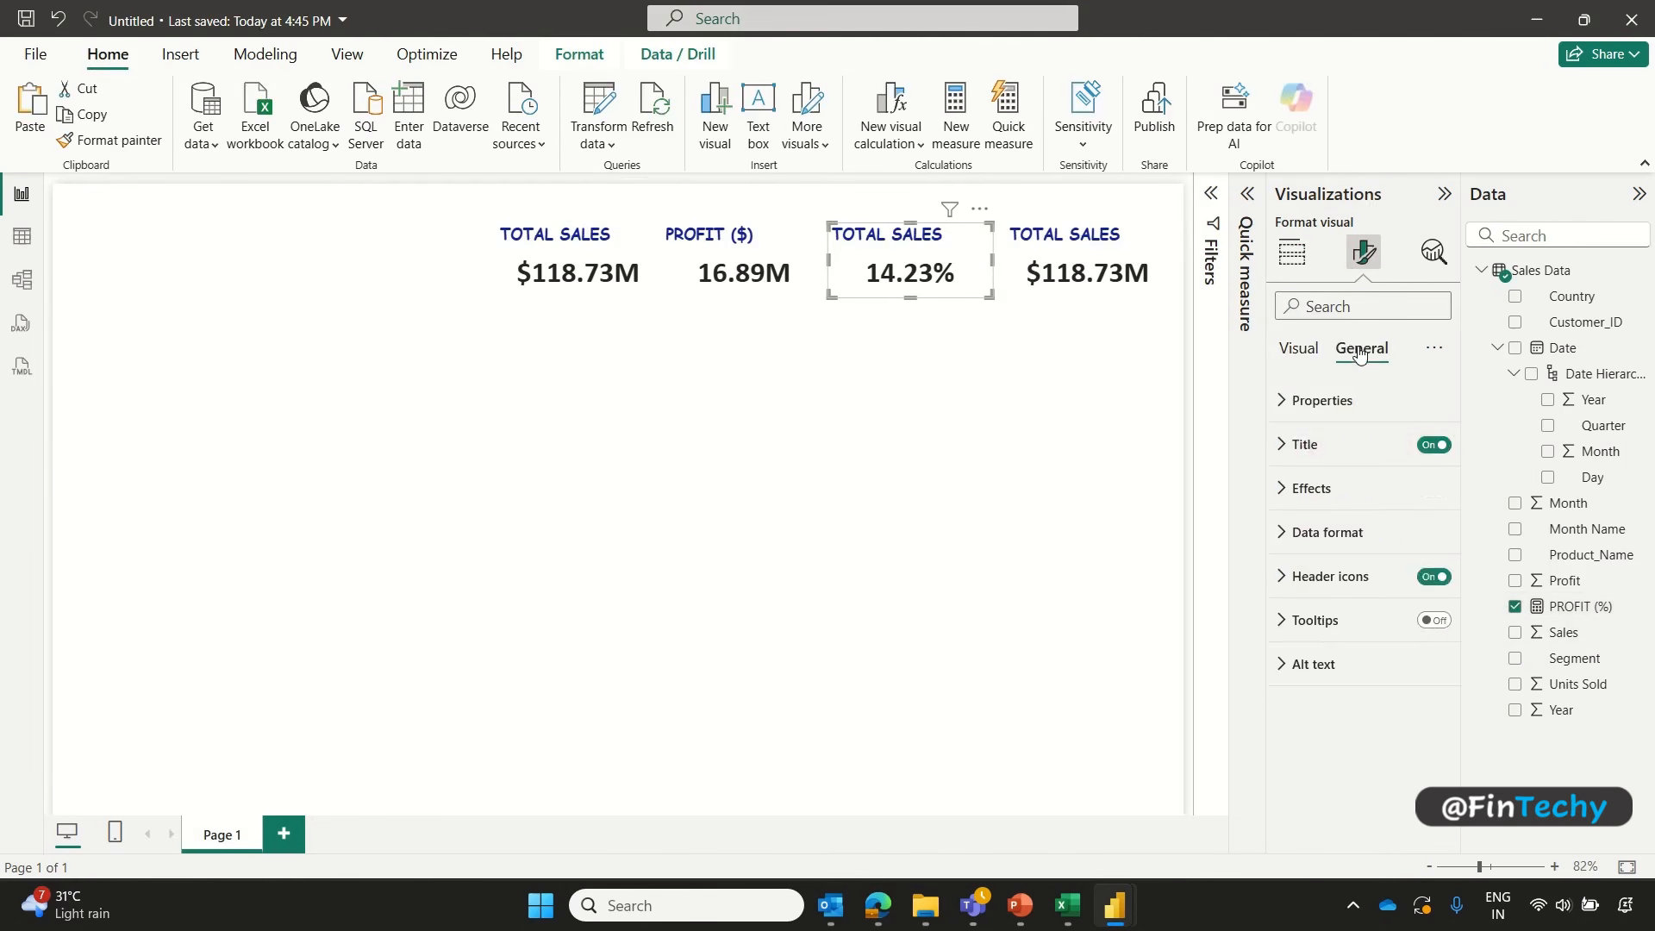
{"action": "left_click", "coordinate": [1320, 444]}
{"action": "left_click", "coordinate": [1375, 553]}
{"action": "type", "text": "PROFIT (%)"}
{"action": "left_click", "coordinate": [1132, 528]}
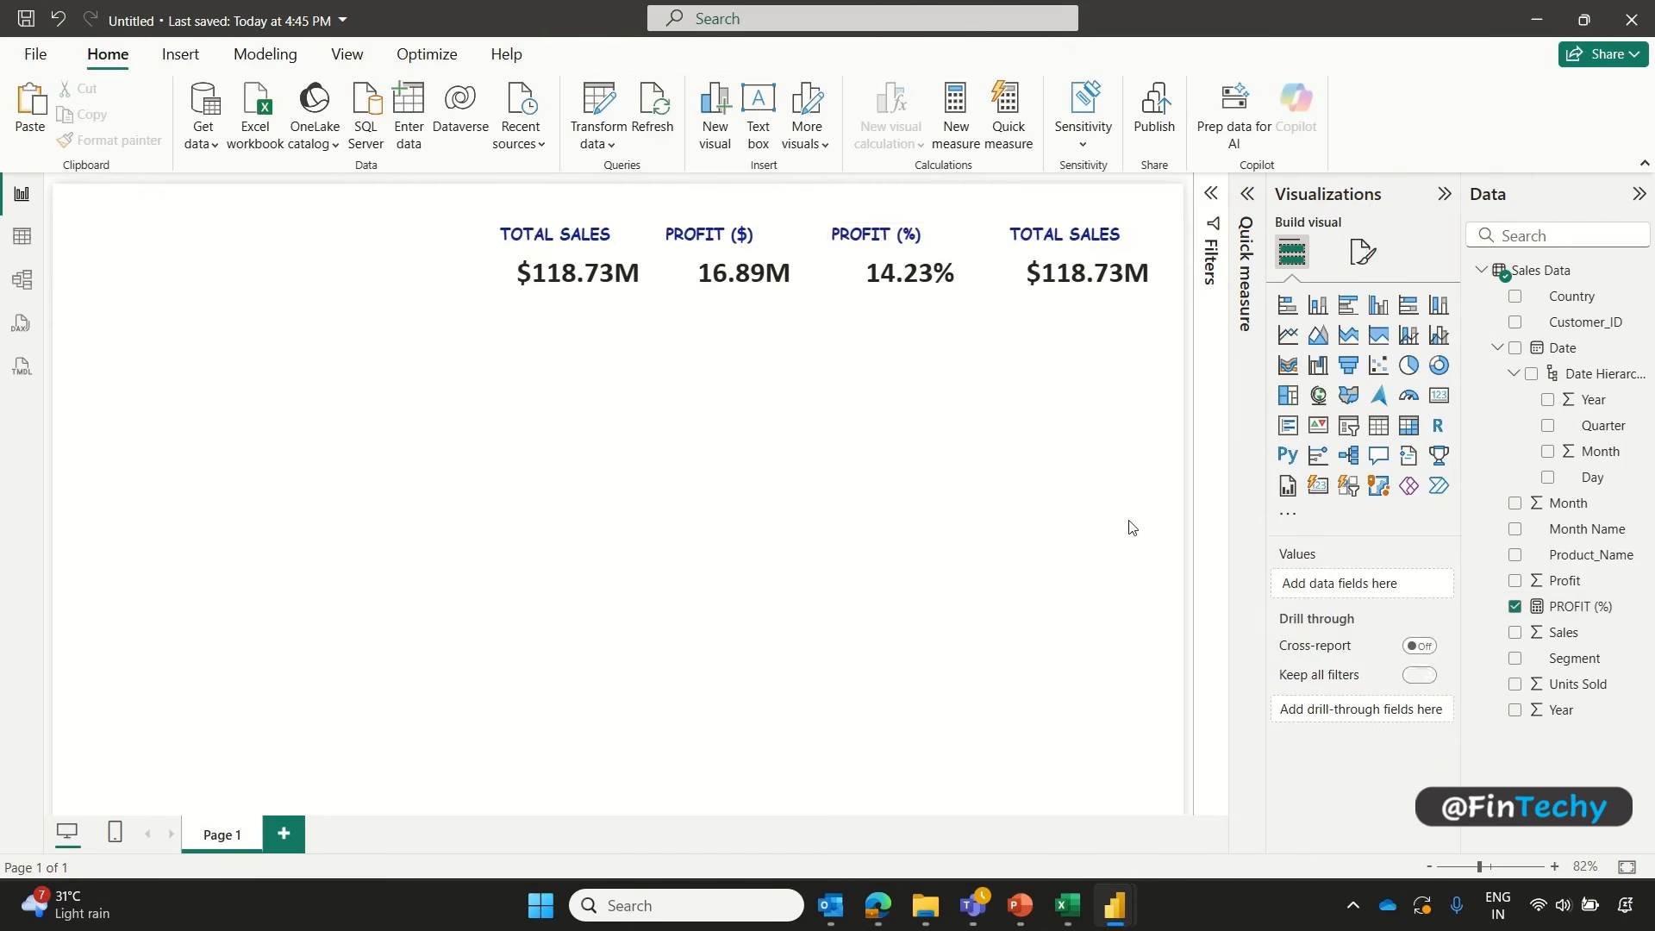
Step: Replace the Sales field with Units Sold in the fourth card of the row
{"action": "left_click", "coordinate": [1144, 258]}
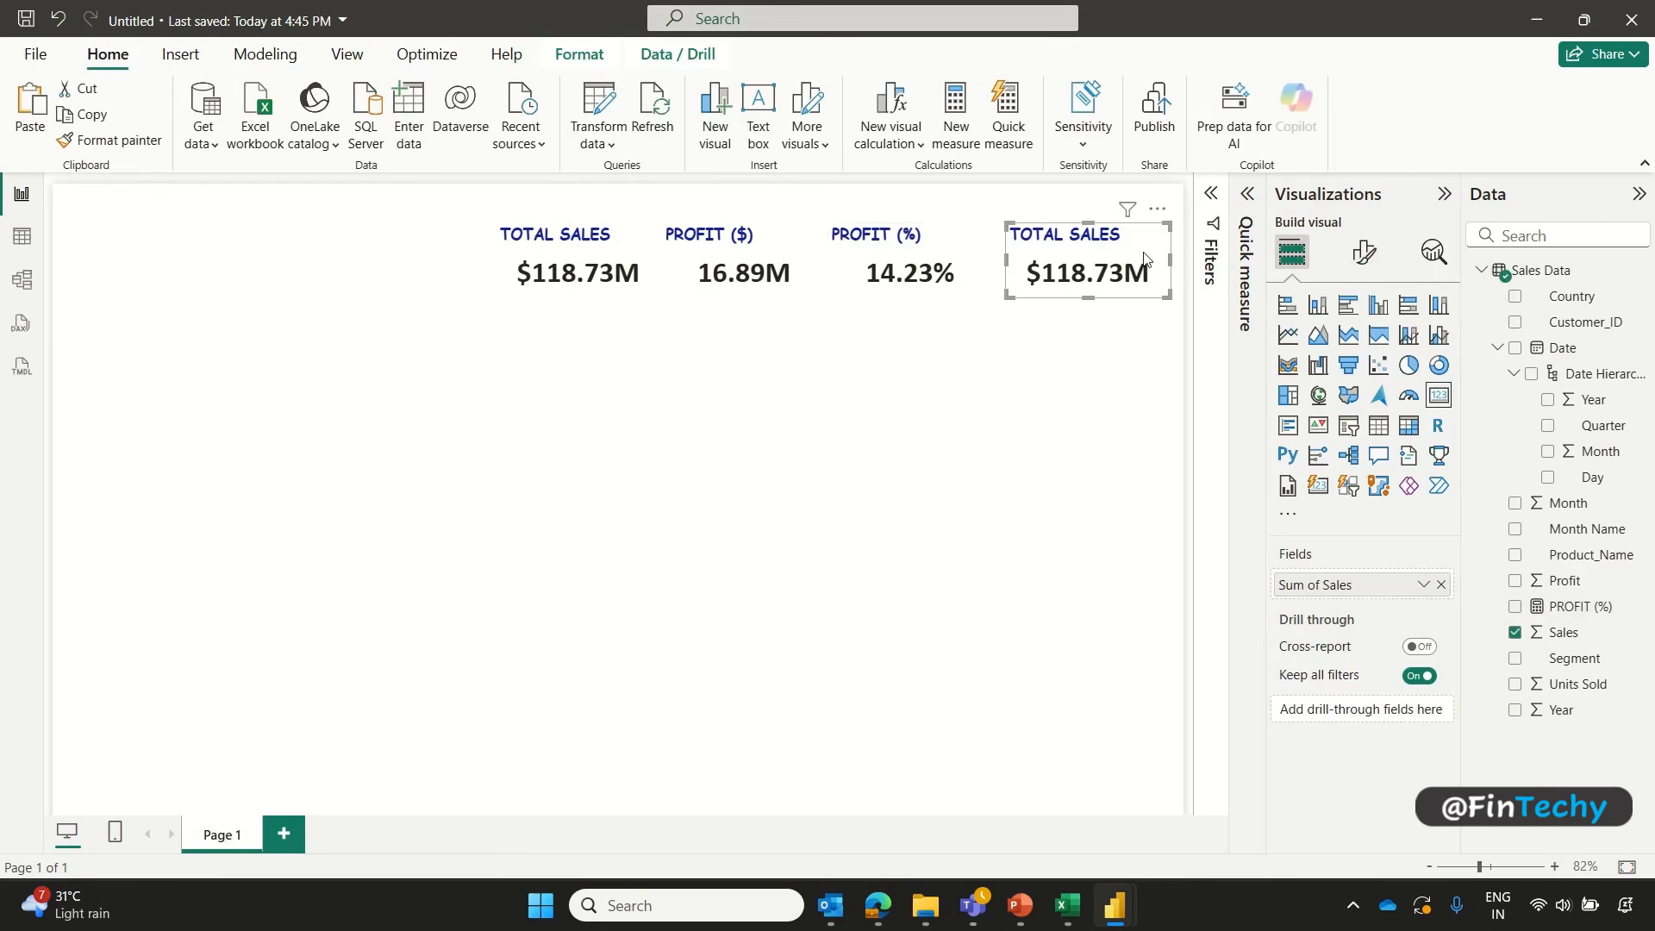
{"action": "left_click", "coordinate": [1516, 635]}
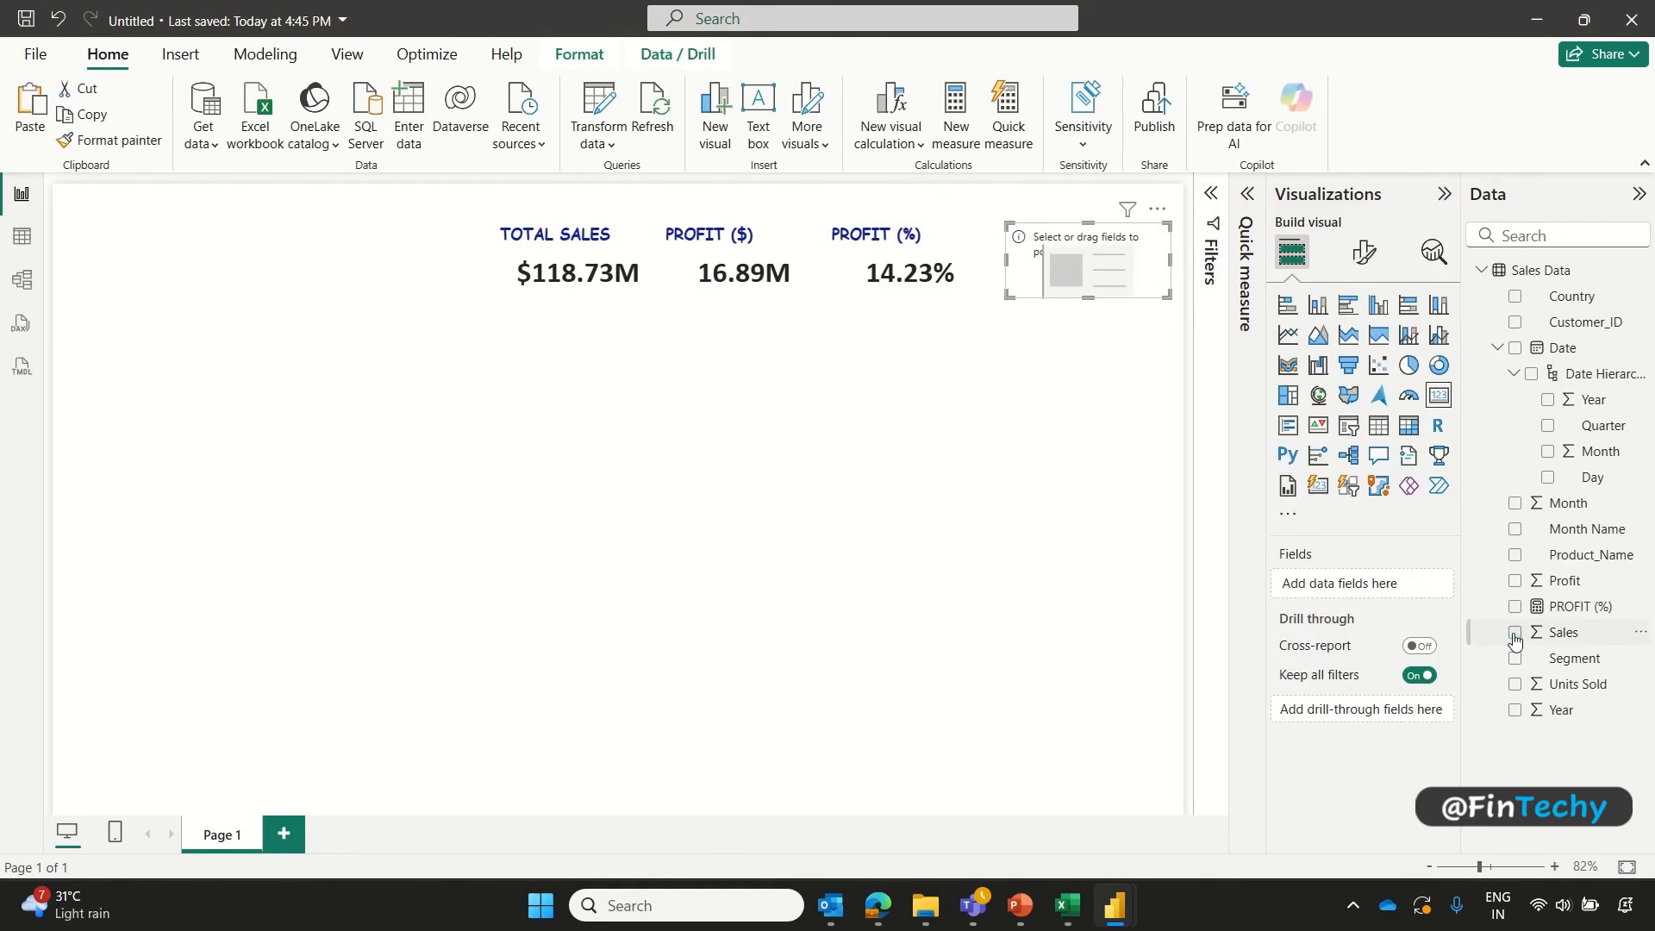
{"action": "left_click", "coordinate": [1516, 687]}
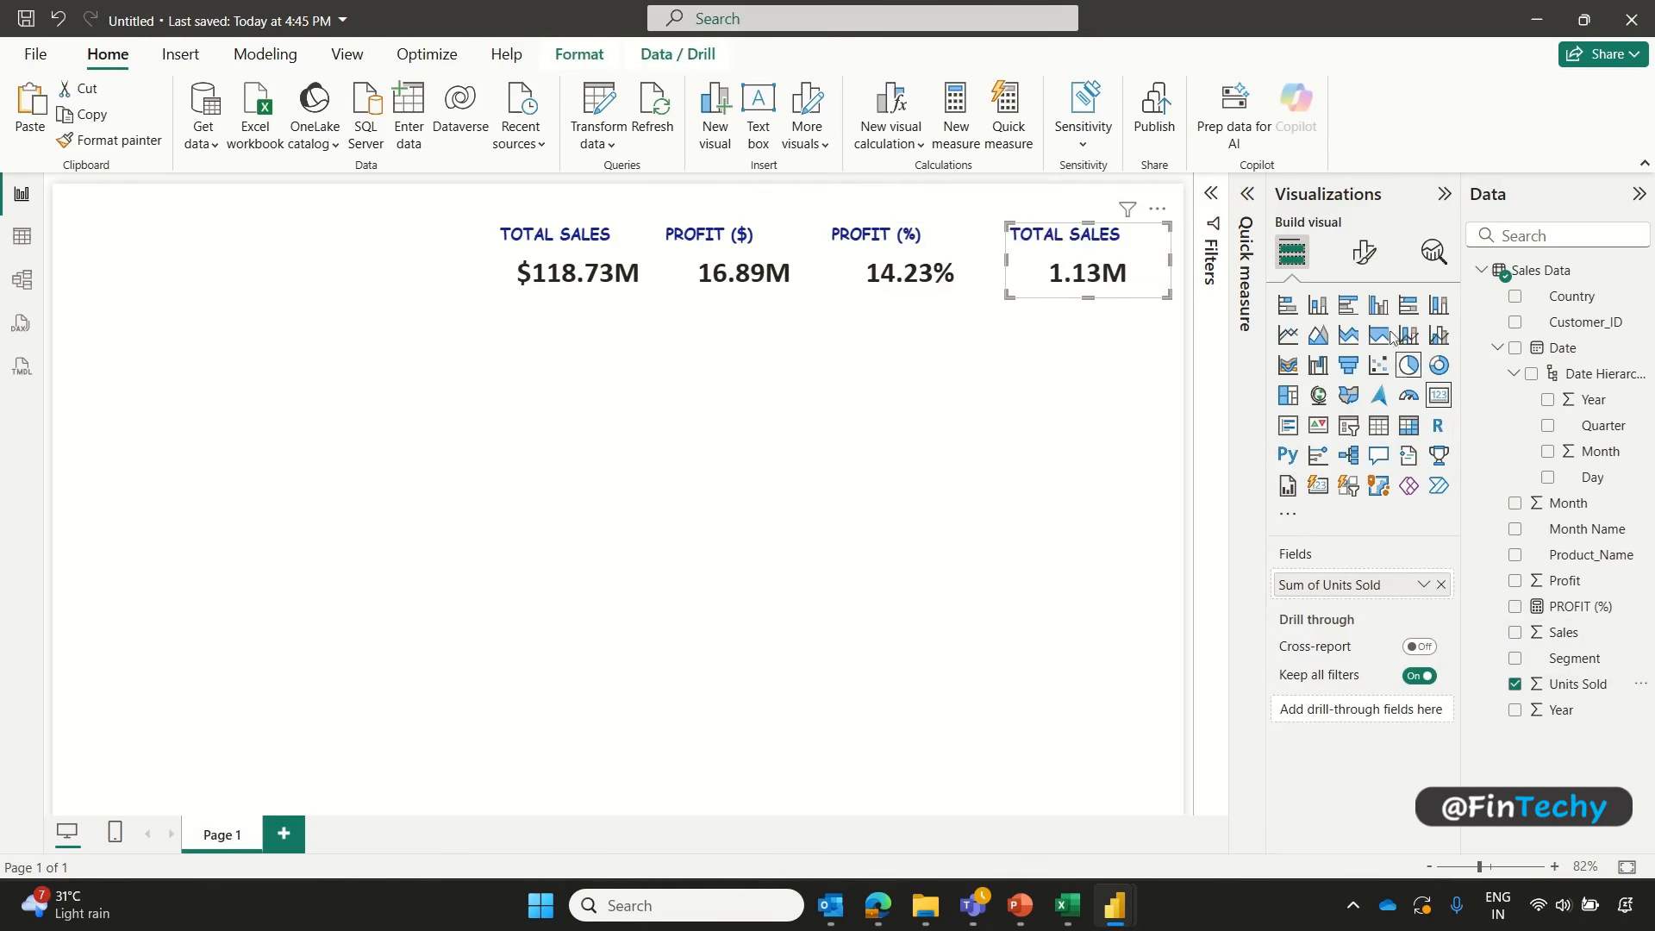
Step: Change the fourth card's title text to UNITS SOLD
{"action": "left_click", "coordinate": [1364, 252]}
{"action": "left_click", "coordinate": [1362, 349]}
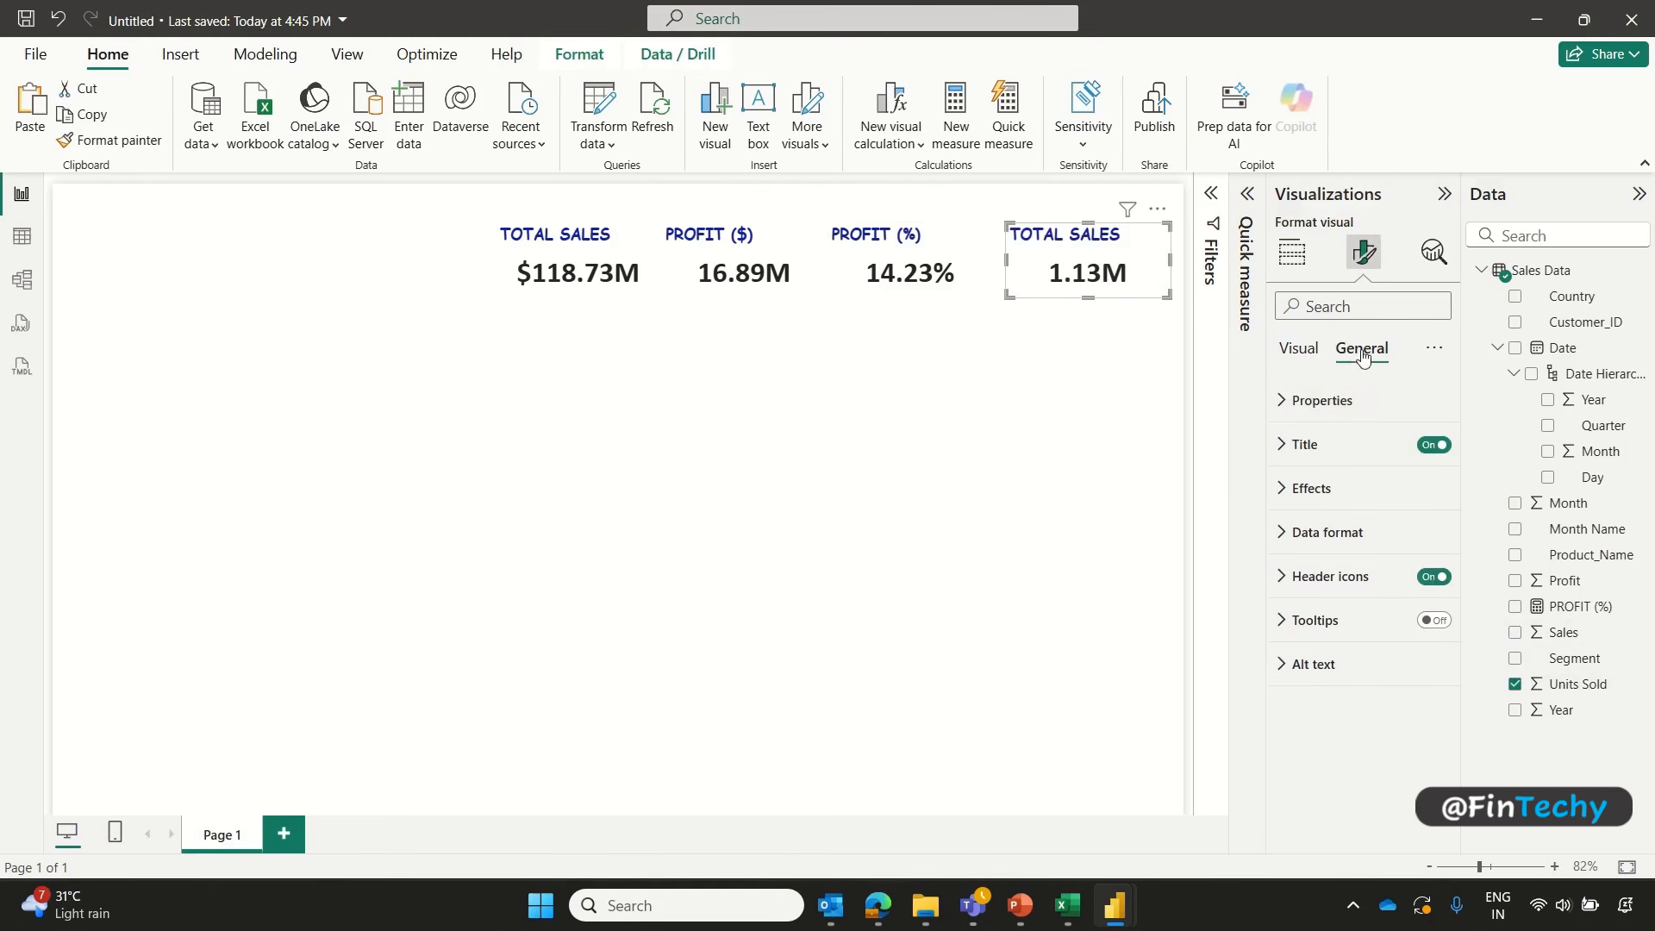
{"action": "left_click", "coordinate": [1297, 444]}
{"action": "left_click", "coordinate": [1379, 552]}
{"action": "type", "text": "UNITS SOLD"}
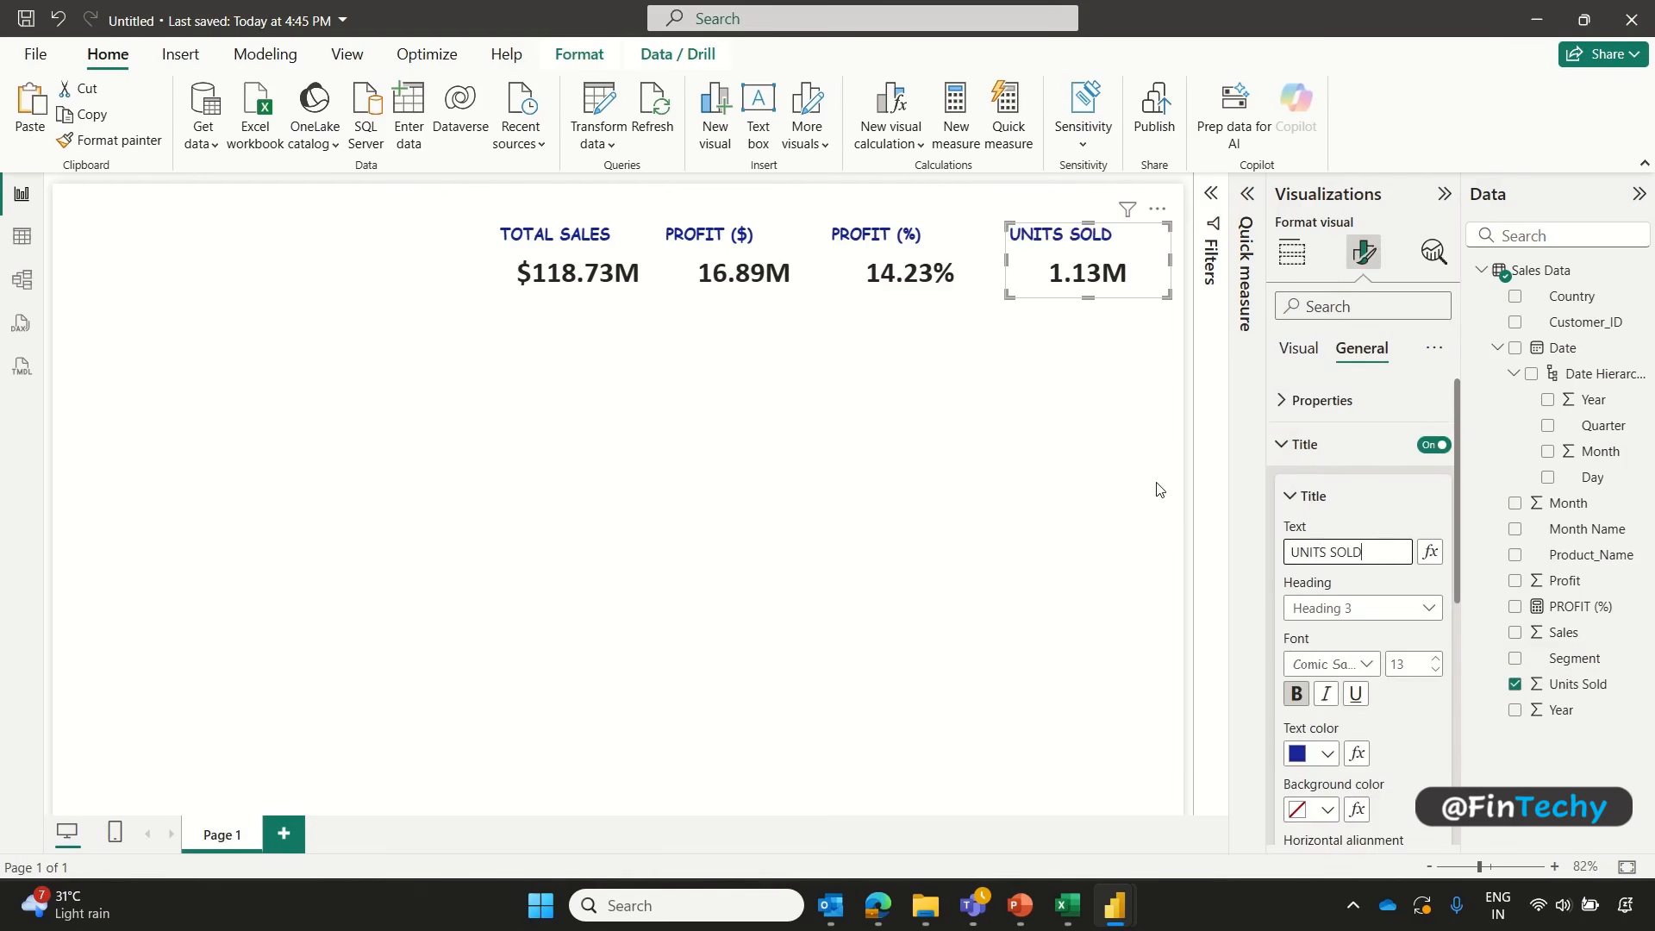
{"action": "left_click", "coordinate": [1160, 490]}
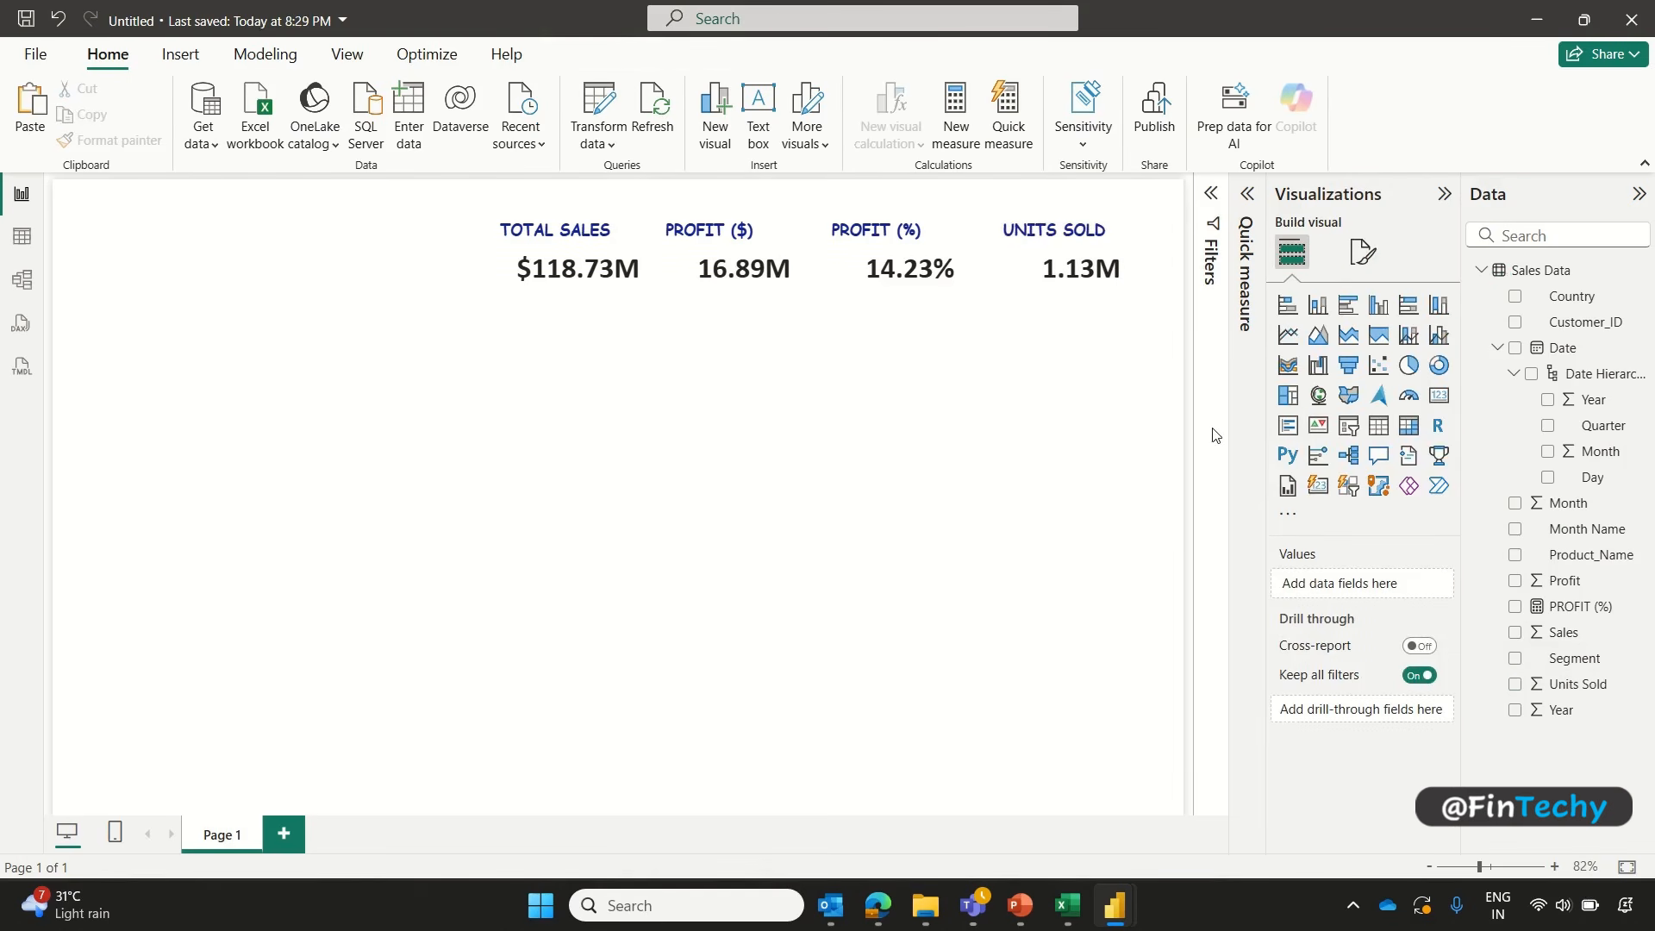
Step: Add a small card showing Product_Name just below the PROFIT (%) and UNITS SOLD cards
{"action": "left_click", "coordinate": [1437, 402]}
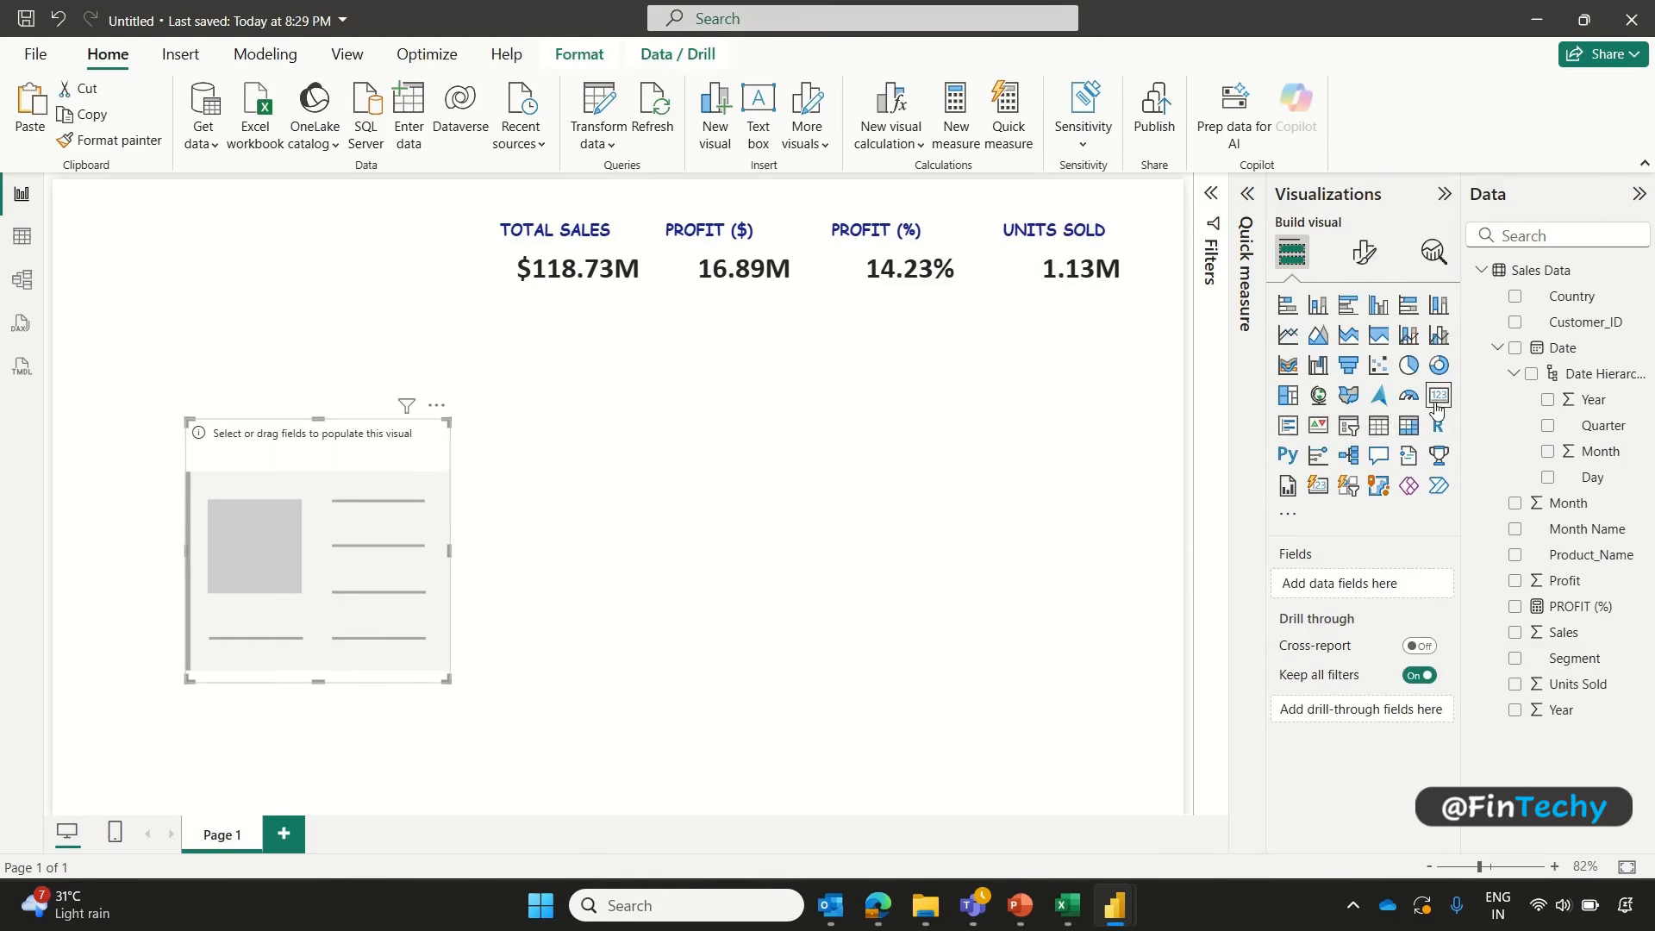
{"action": "left_click_drag", "start_coordinate": [390, 517], "coordinate": [1076, 454]}
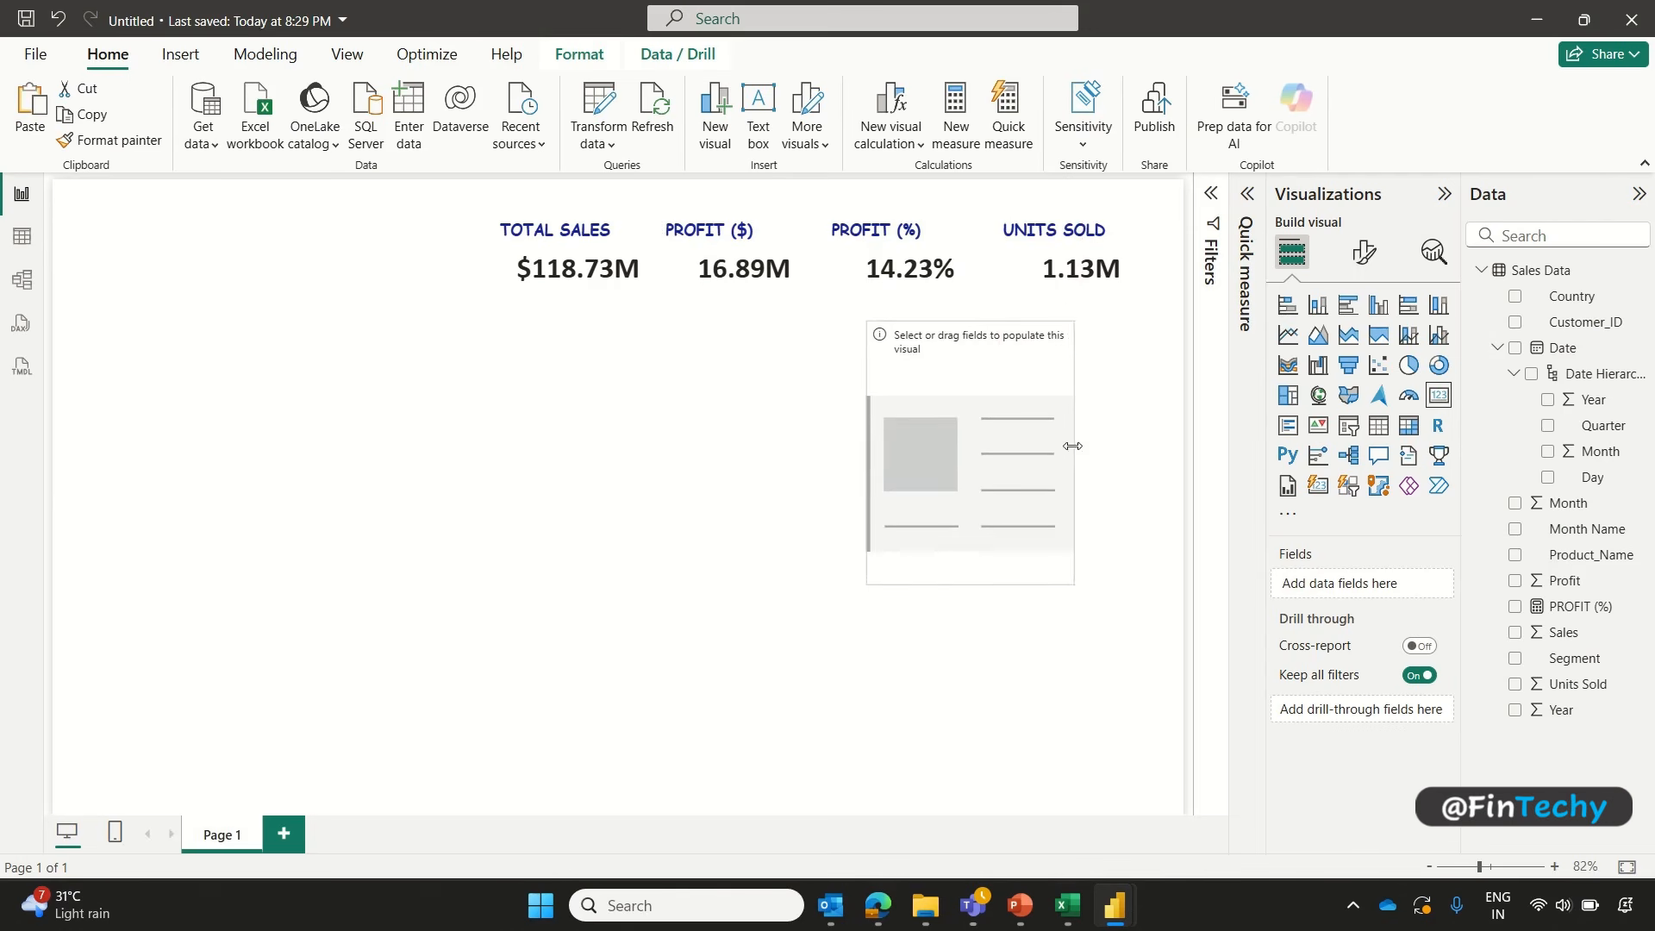
{"action": "left_click_drag", "start_coordinate": [869, 457], "coordinate": [926, 455]}
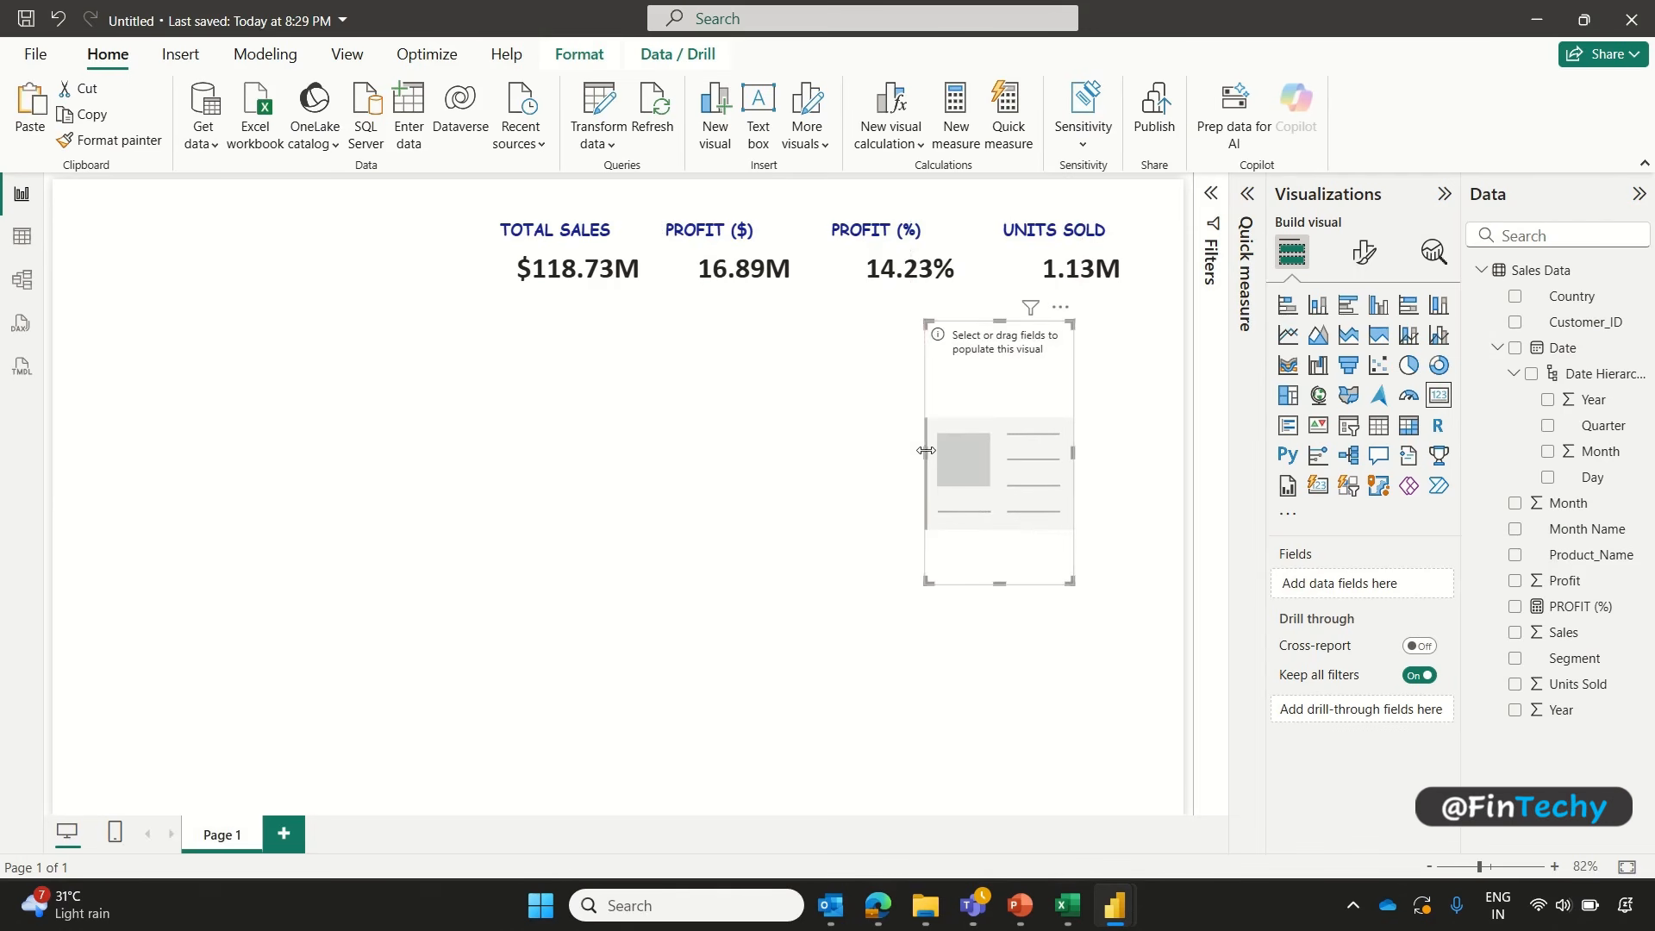
{"action": "left_click_drag", "start_coordinate": [999, 585], "coordinate": [999, 437]}
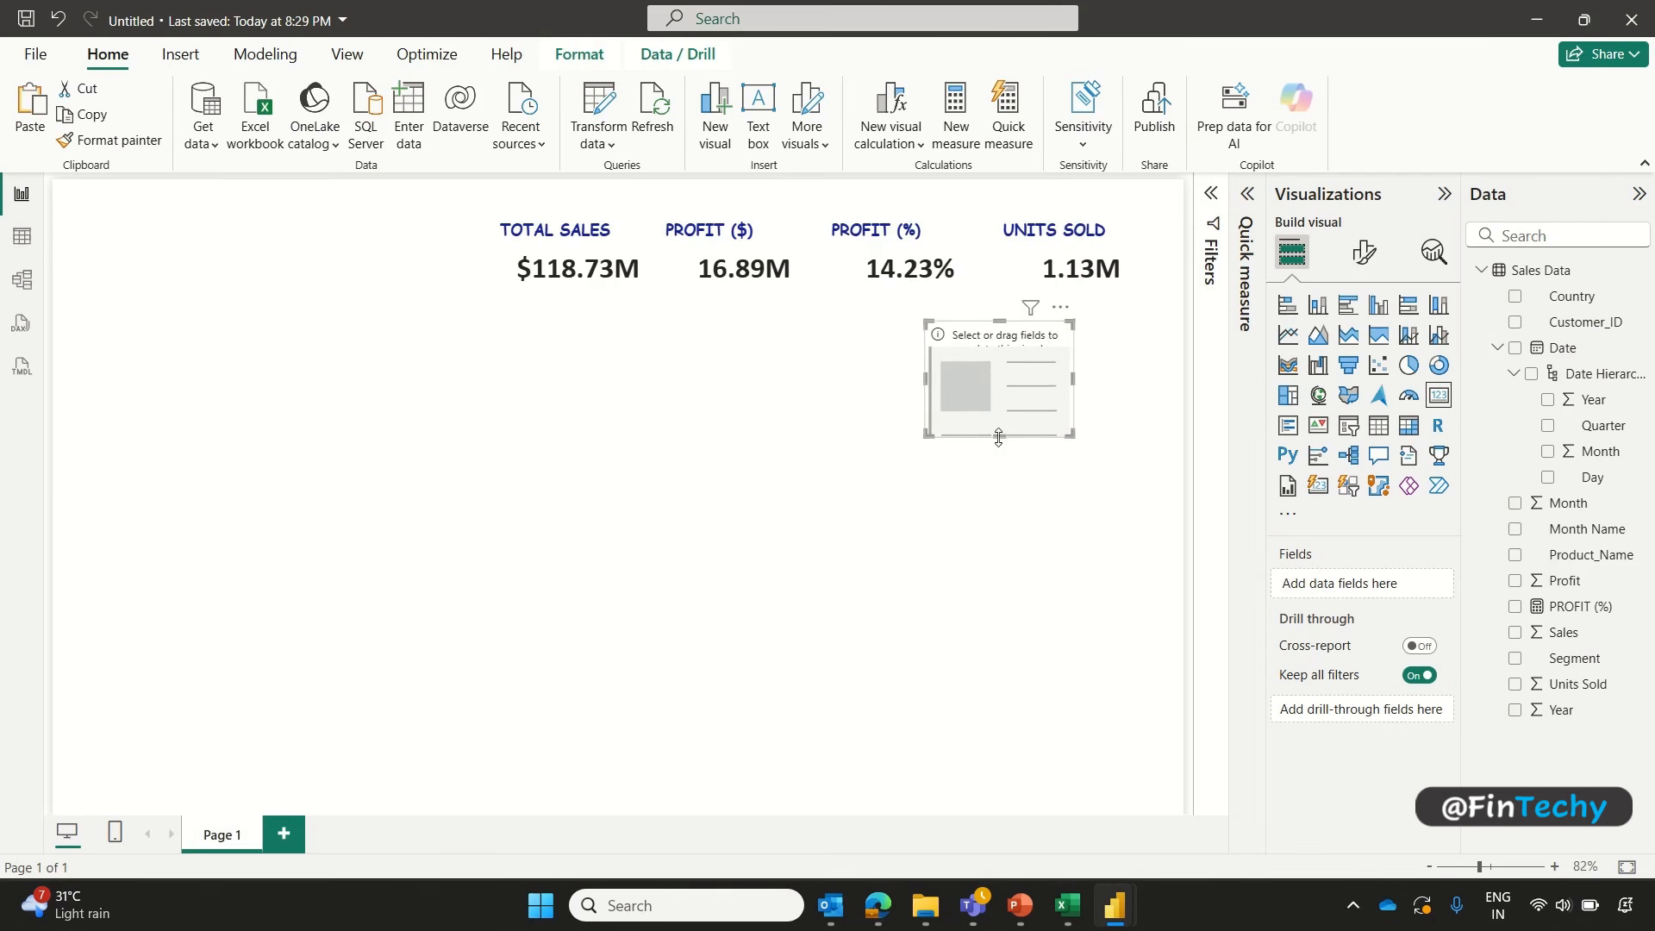
{"action": "left_click", "coordinate": [1515, 554]}
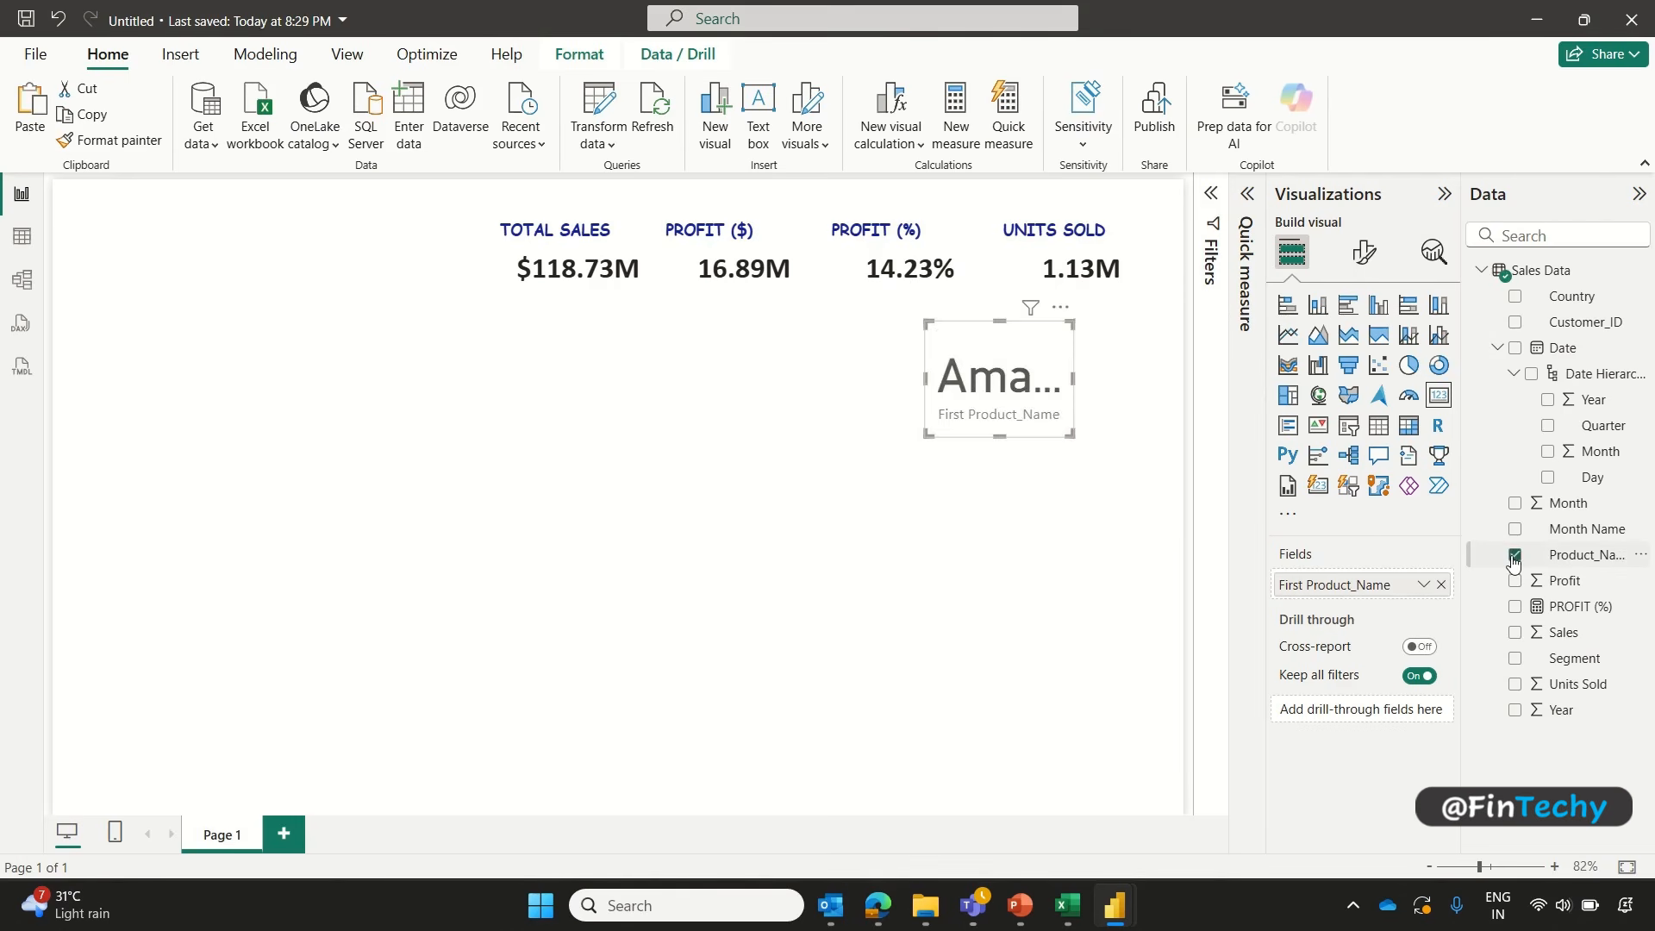
Step: Set the Product_Name card's callout value to bold Calibri size 25 and turn off its category label
{"action": "left_click", "coordinate": [1364, 252]}
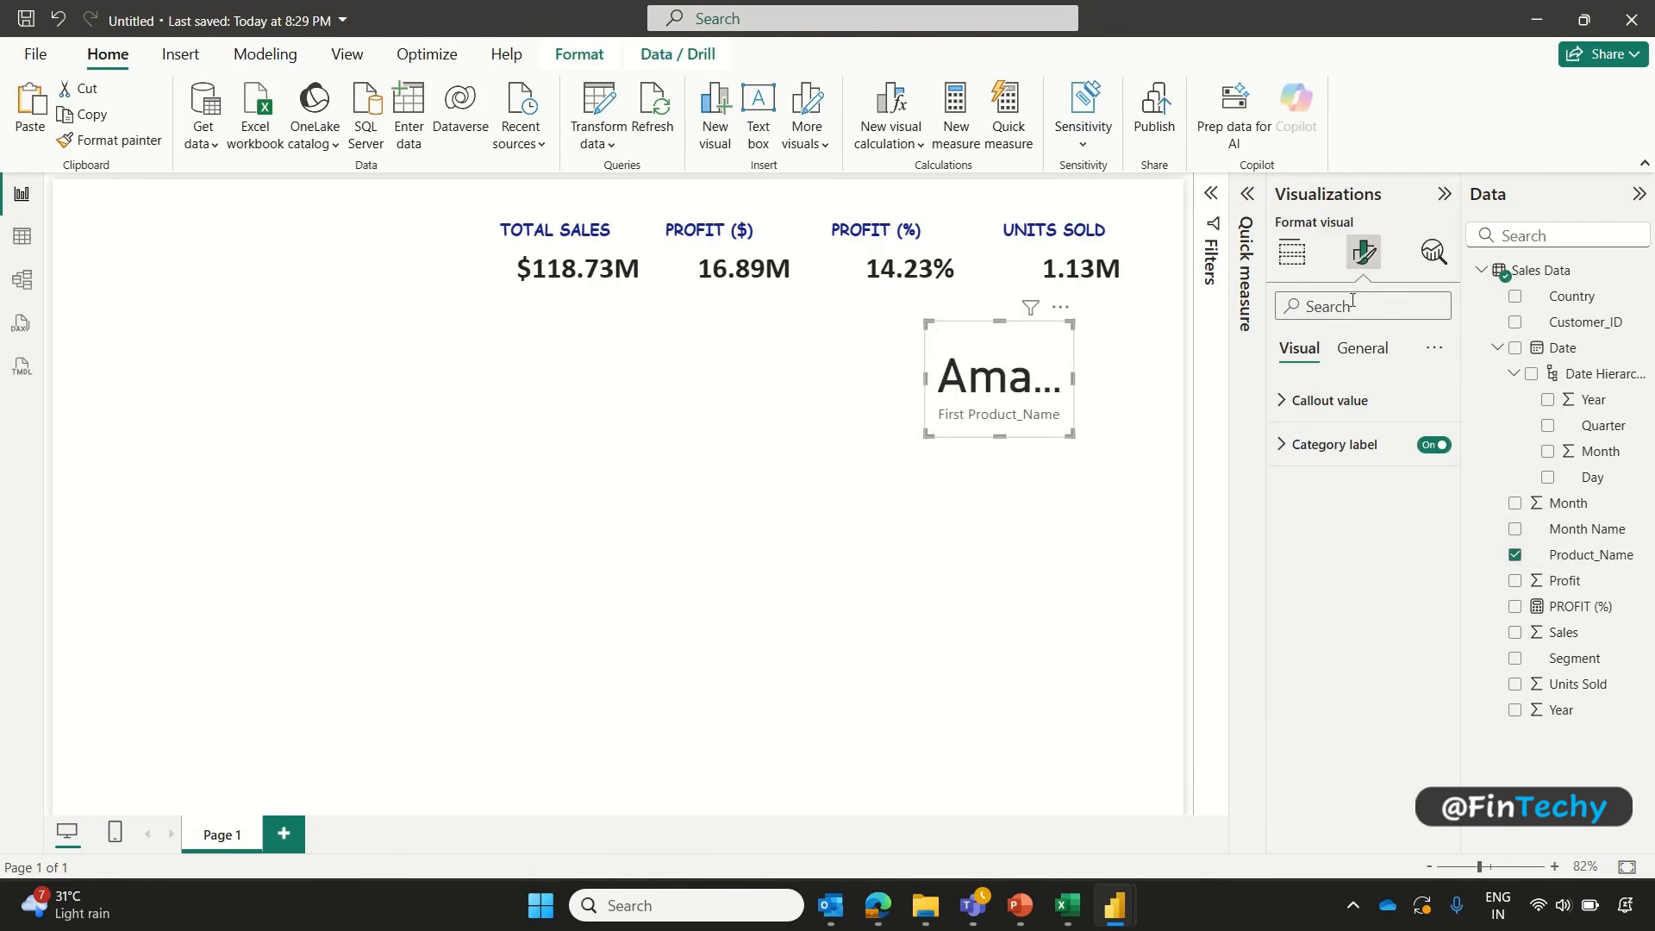
{"action": "left_click", "coordinate": [1321, 402]}
{"action": "left_click", "coordinate": [1332, 473]}
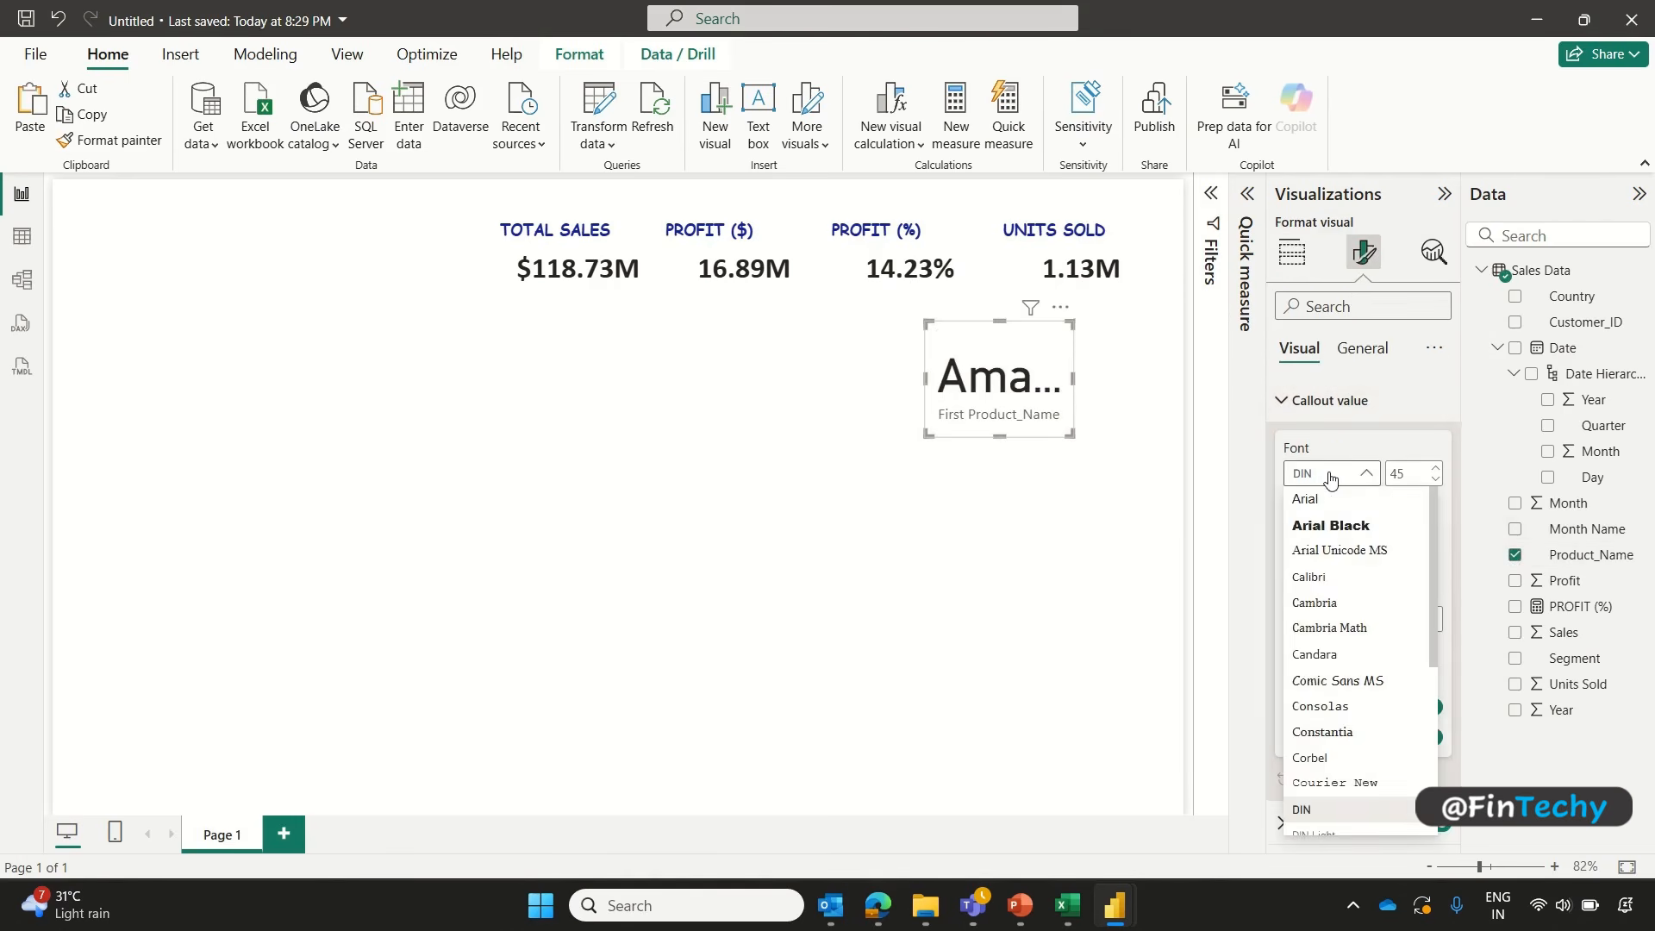
{"action": "left_click", "coordinate": [1308, 576]}
{"action": "double_click", "coordinate": [1397, 473]}
{"action": "type", "text": "25"}
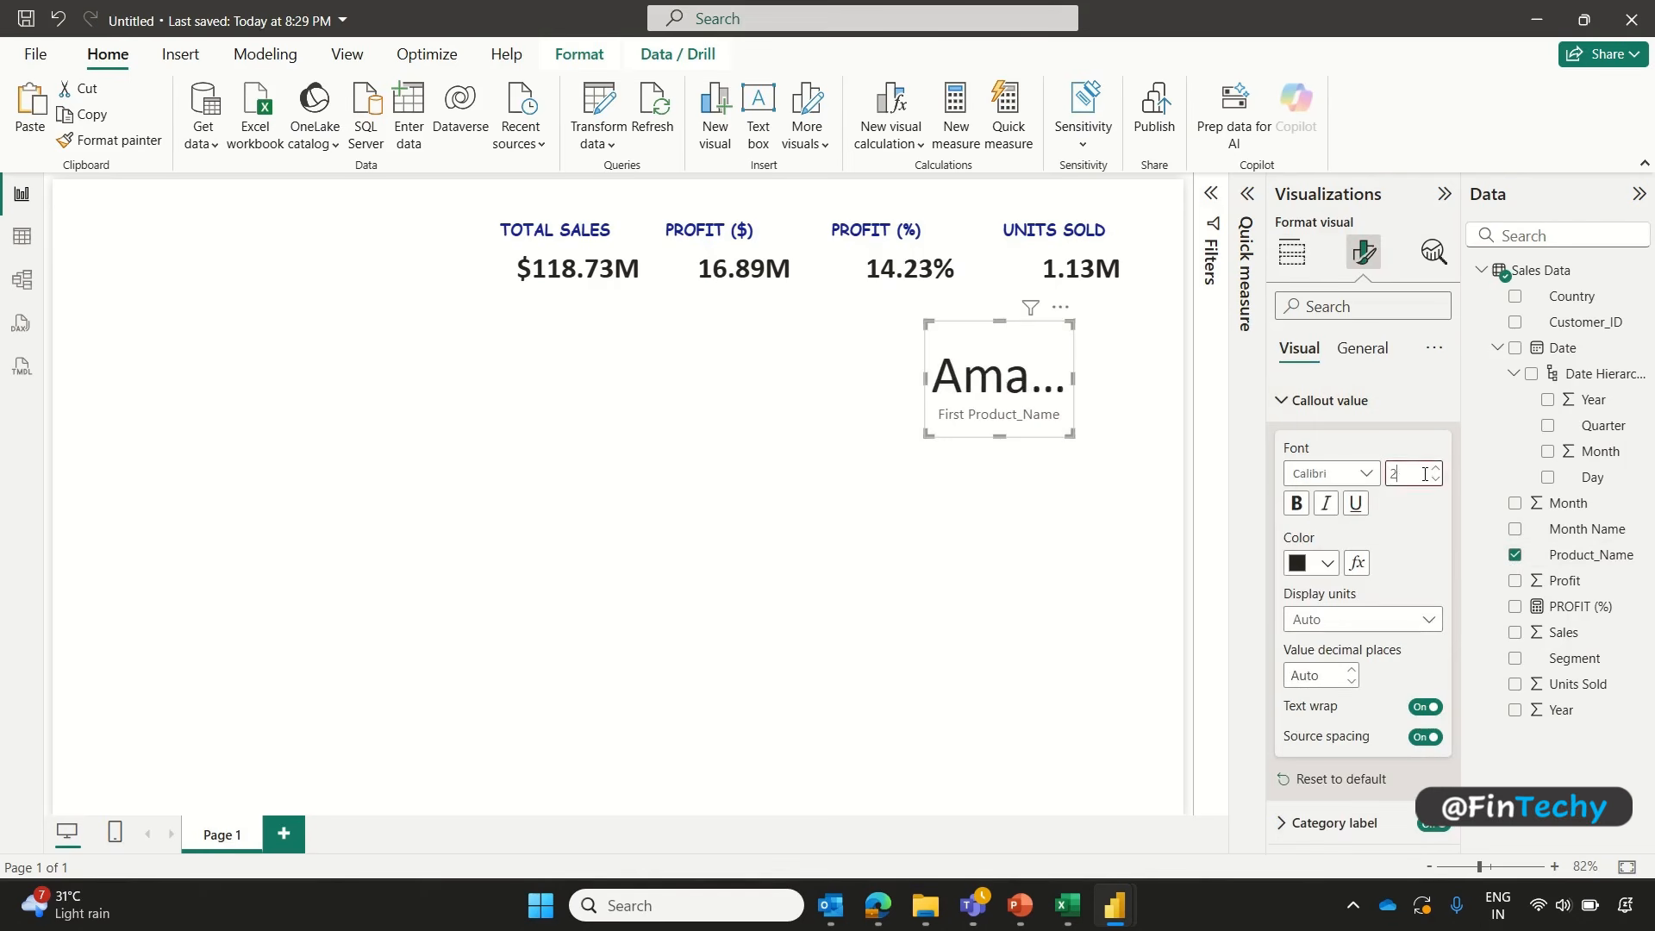
{"action": "left_click", "coordinate": [1297, 505]}
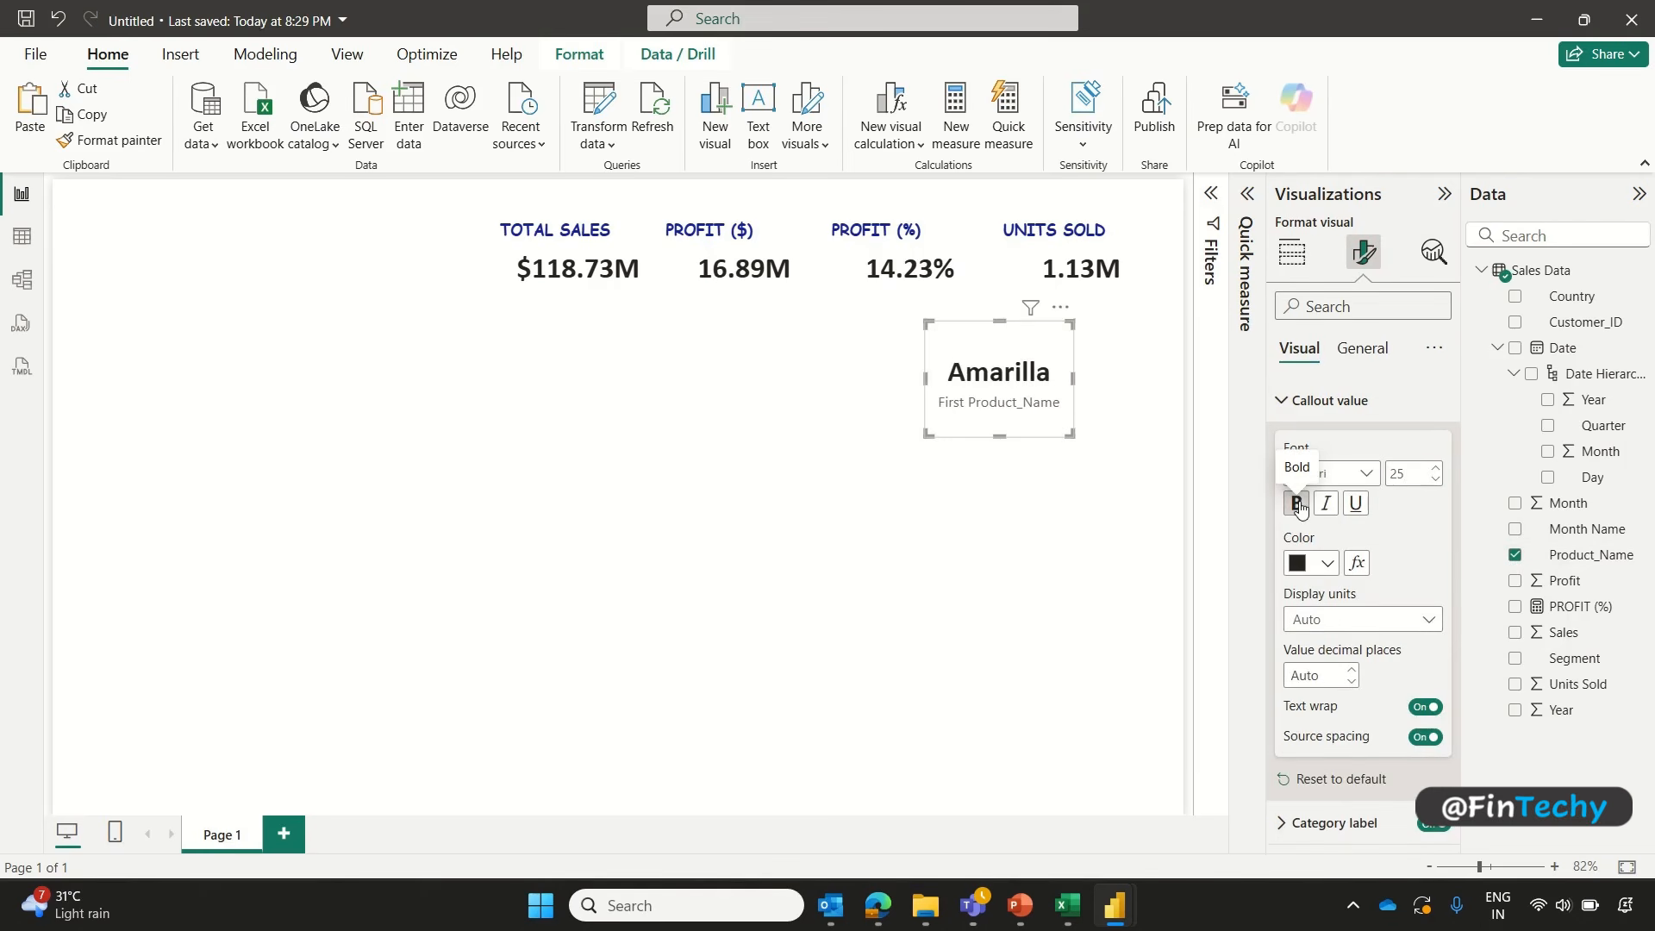
{"action": "left_click", "coordinate": [1429, 826]}
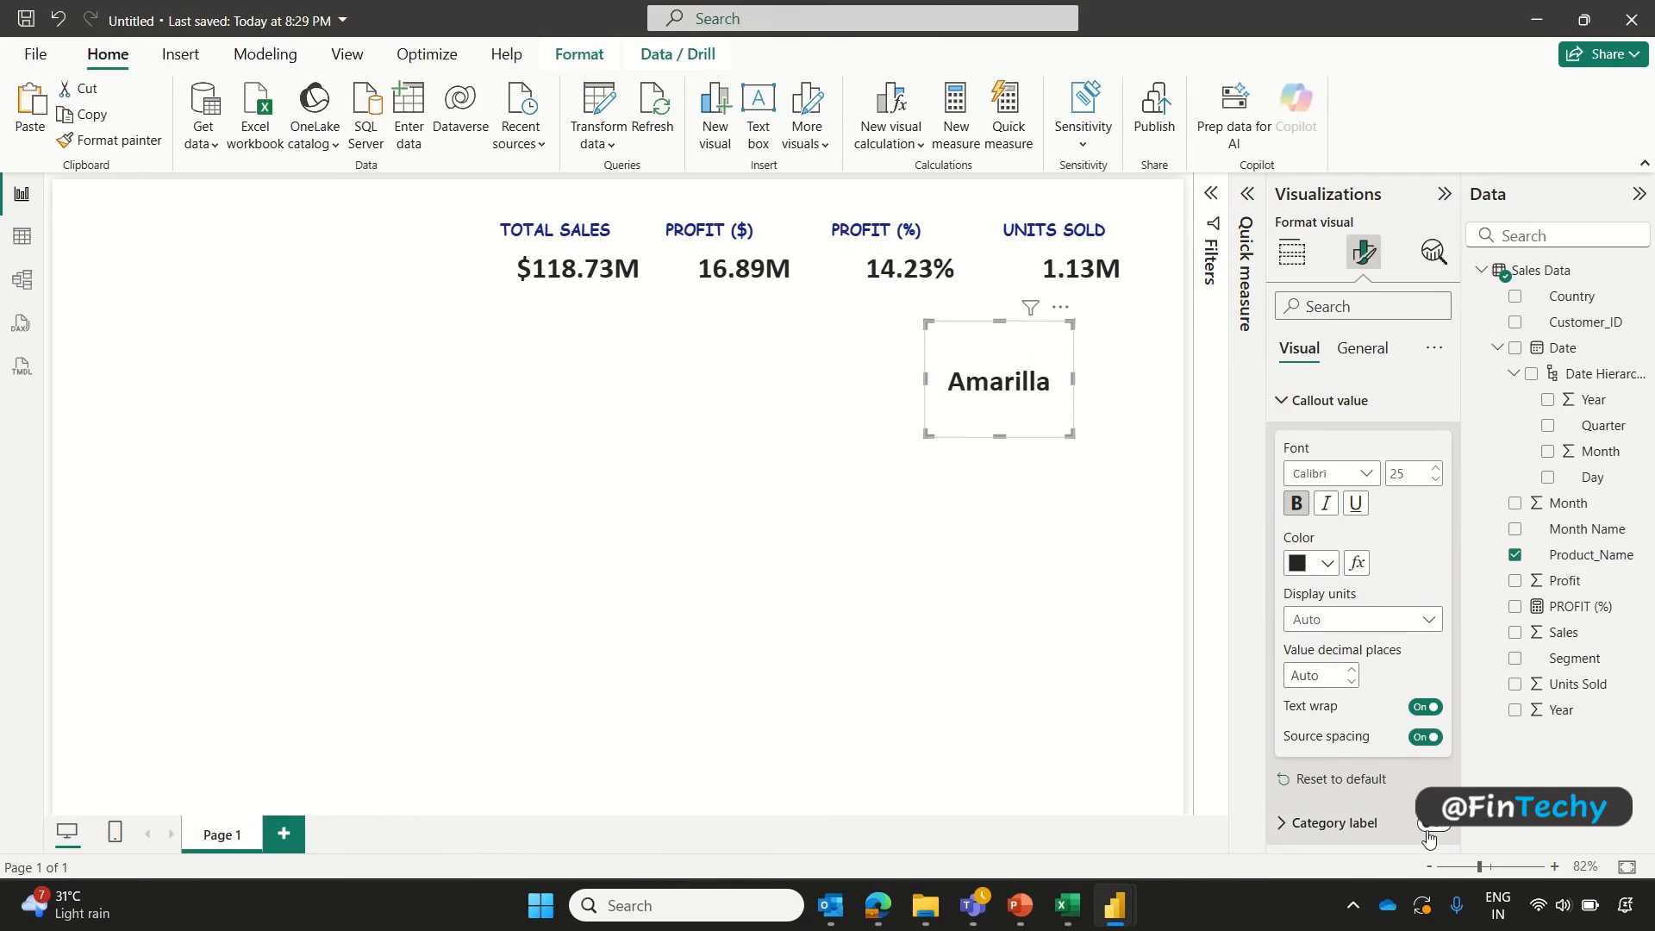
Step: Turn on the Product_Name card's title and set its text to TOP SELLING PRODUCT
{"action": "left_click", "coordinate": [1362, 353]}
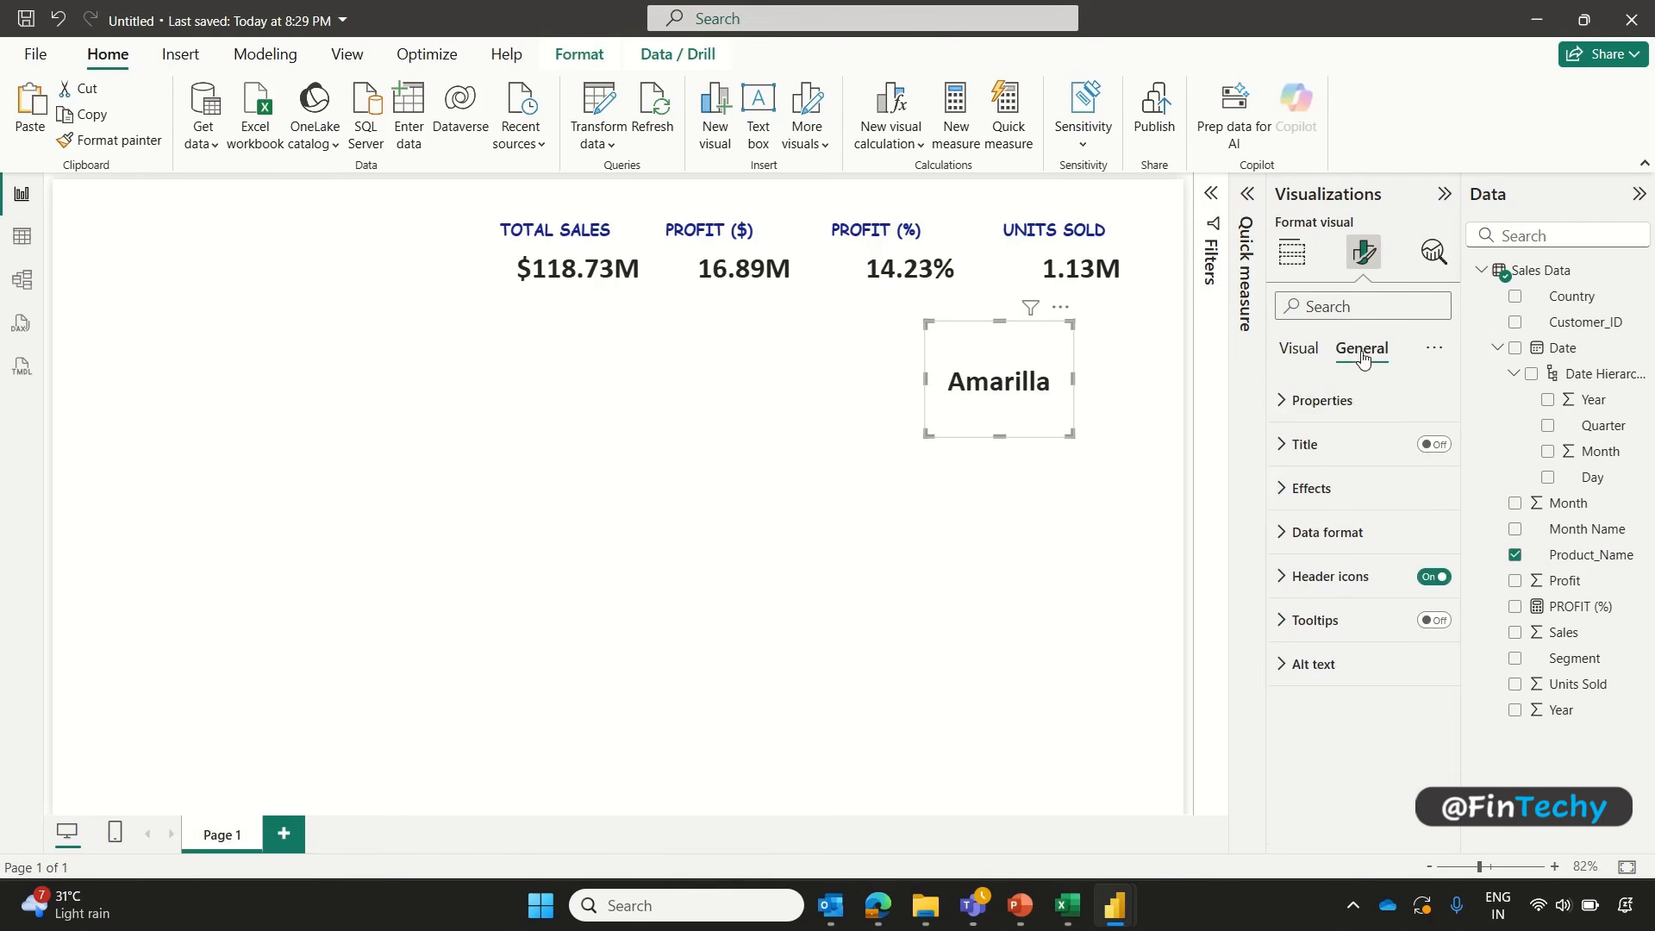
{"action": "left_click", "coordinate": [1309, 444]}
{"action": "left_click", "coordinate": [1434, 444]}
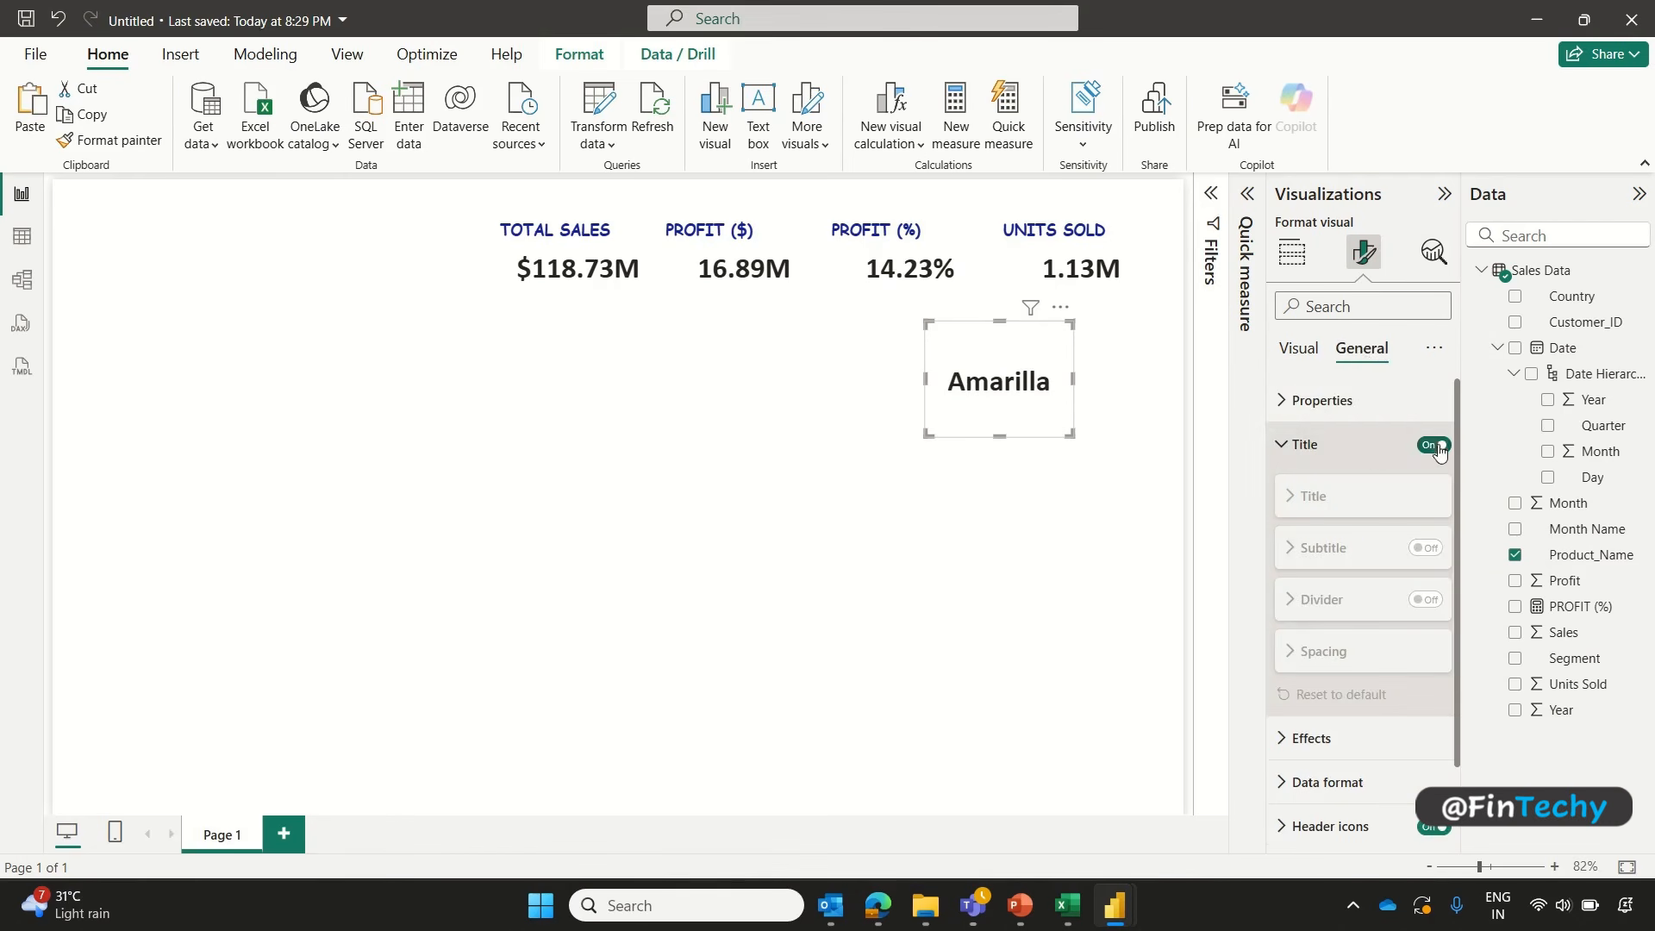
{"action": "left_click", "coordinate": [1380, 496]}
{"action": "left_click", "coordinate": [1339, 548]}
{"action": "type", "text": "TOP SE"}
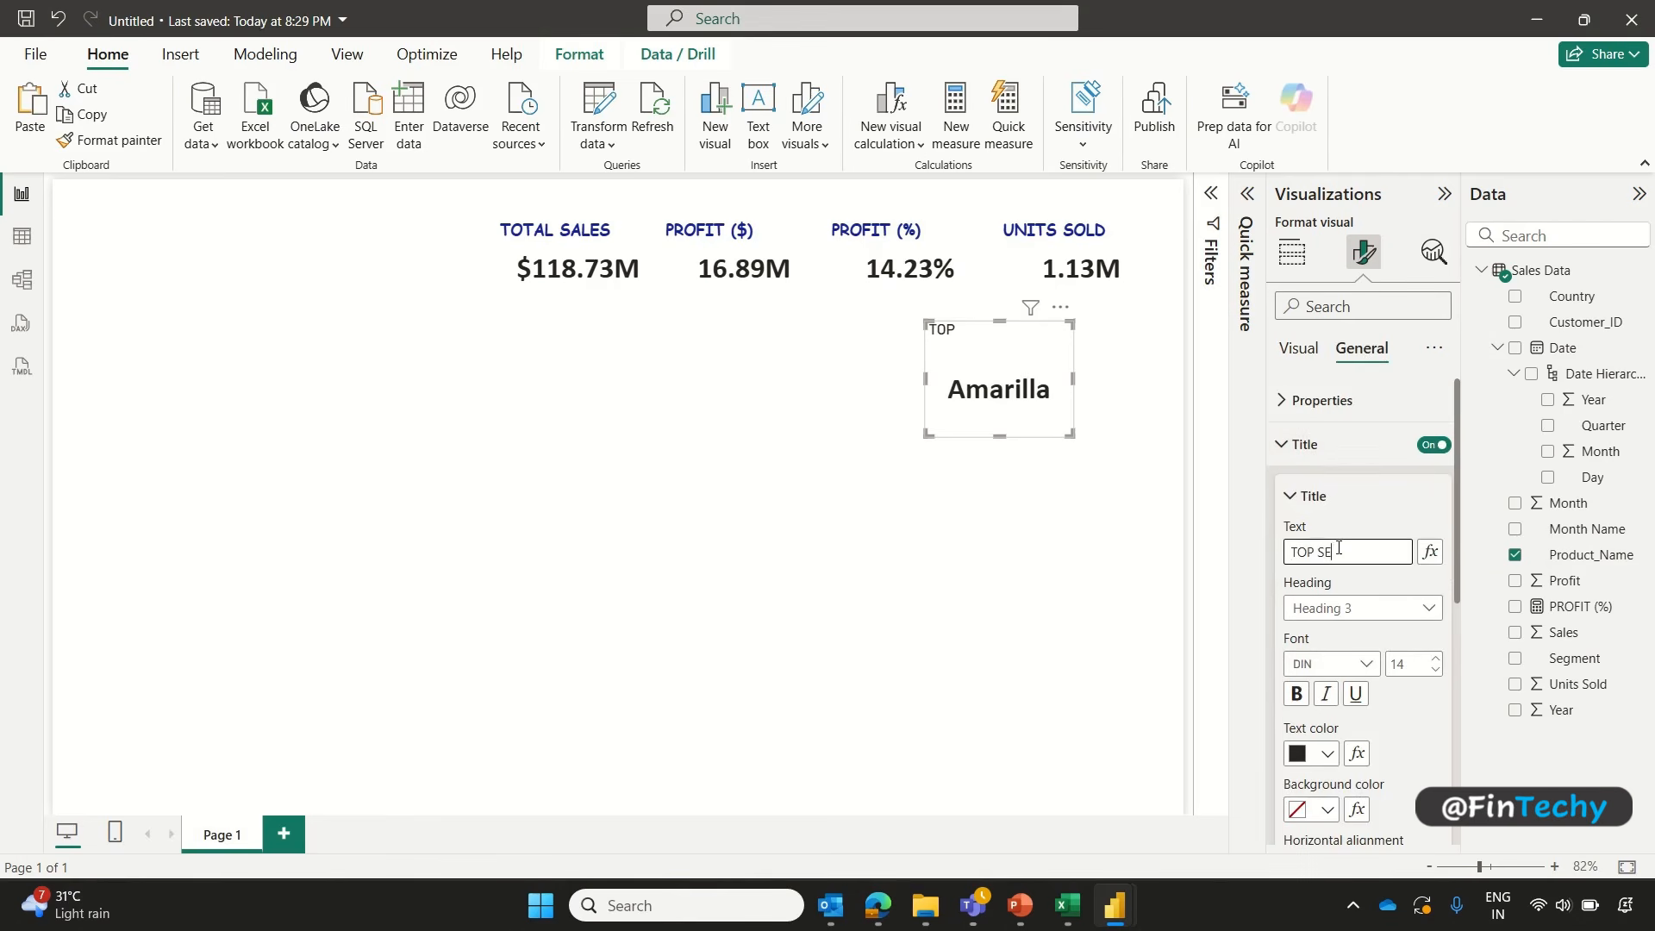
{"action": "type", "text": "LLING PRODUCT"}
Step: Format the TOP SELLING PRODUCT title as bold, dark blue, centred Comic Sans MS at size 13
{"action": "left_click", "coordinate": [1296, 694]}
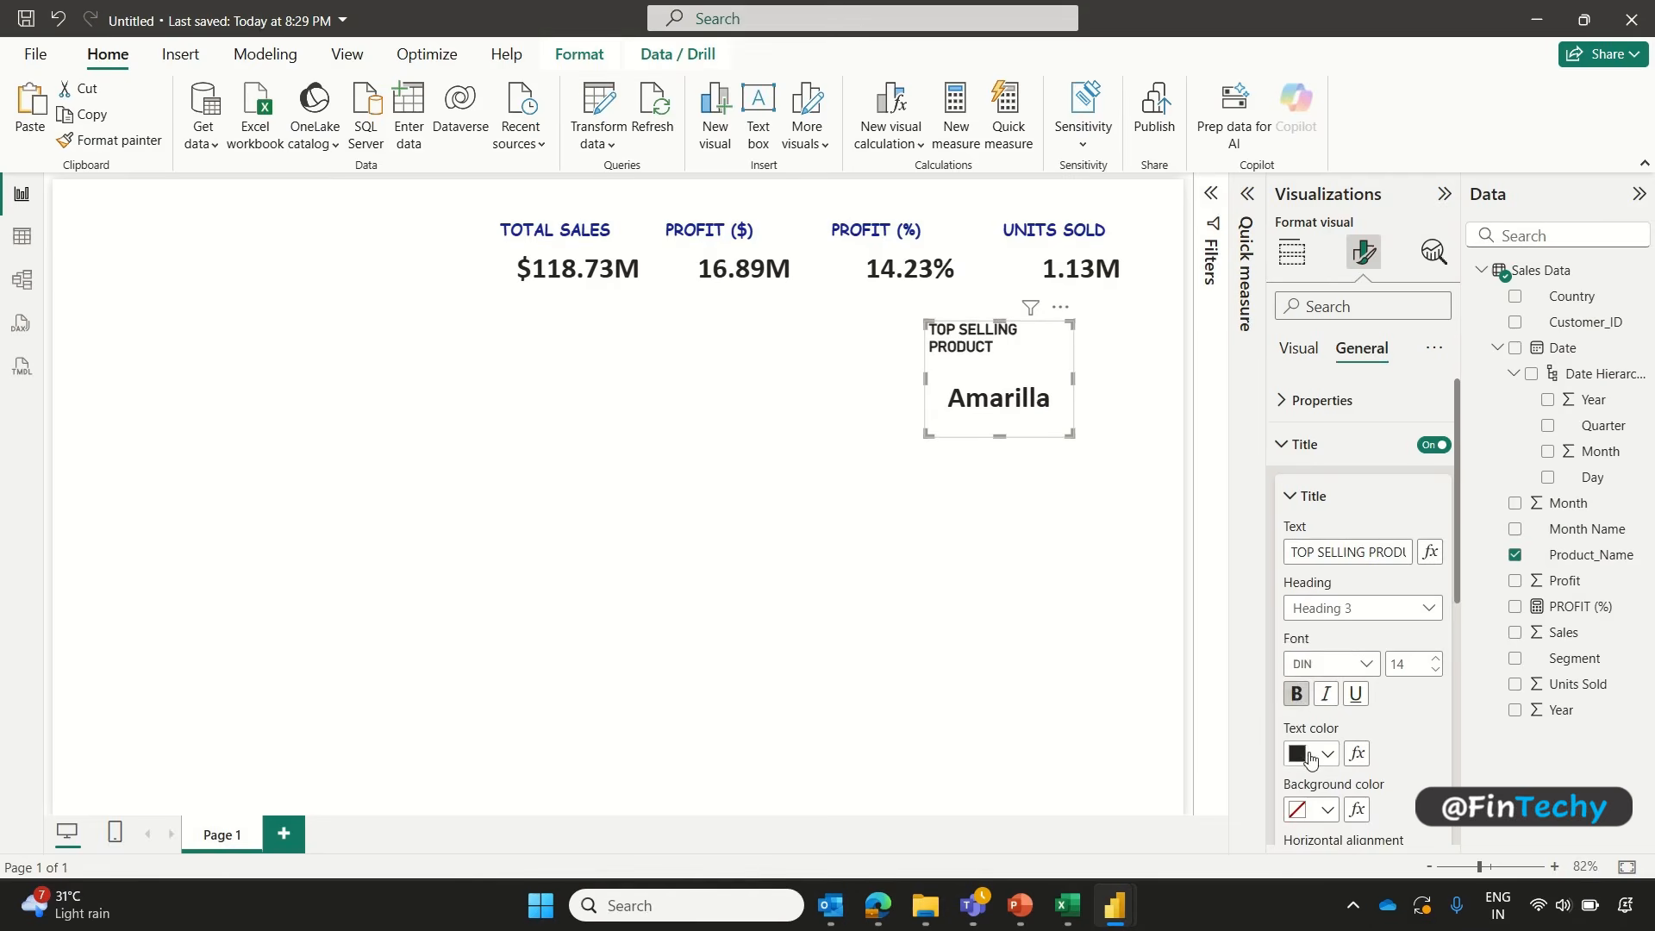
{"action": "left_click", "coordinate": [1311, 757]}
{"action": "left_click", "coordinate": [1312, 668]}
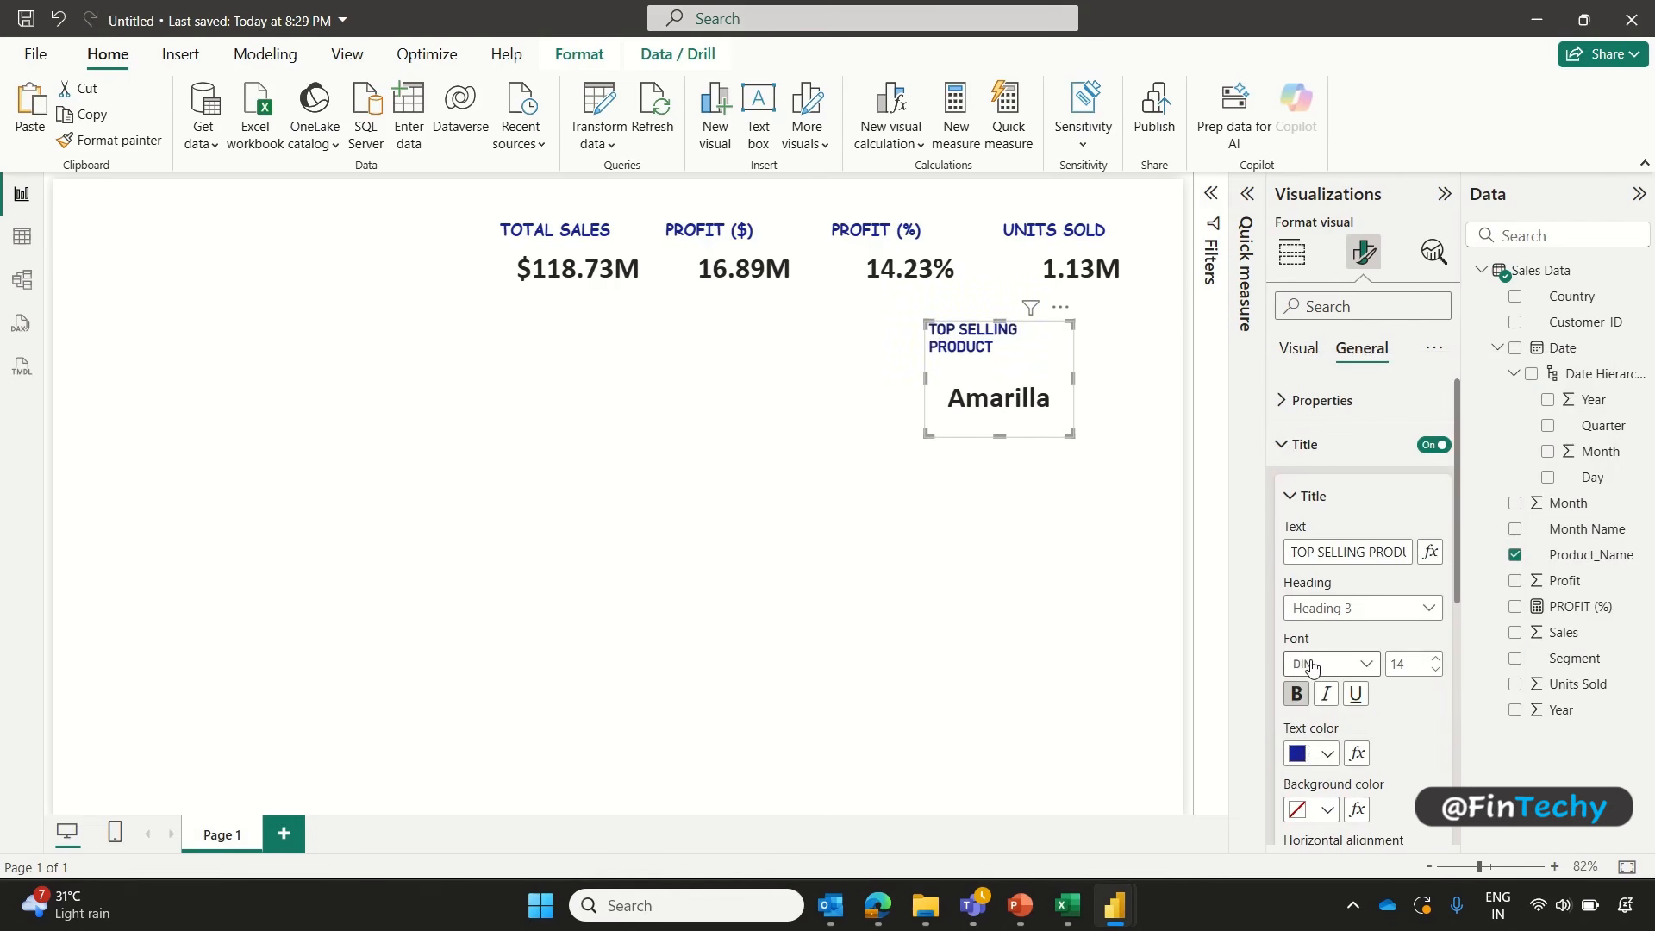
{"action": "left_click_drag", "start_coordinate": [1457, 557], "coordinate": [1455, 630]}
{"action": "left_click", "coordinate": [1328, 723]}
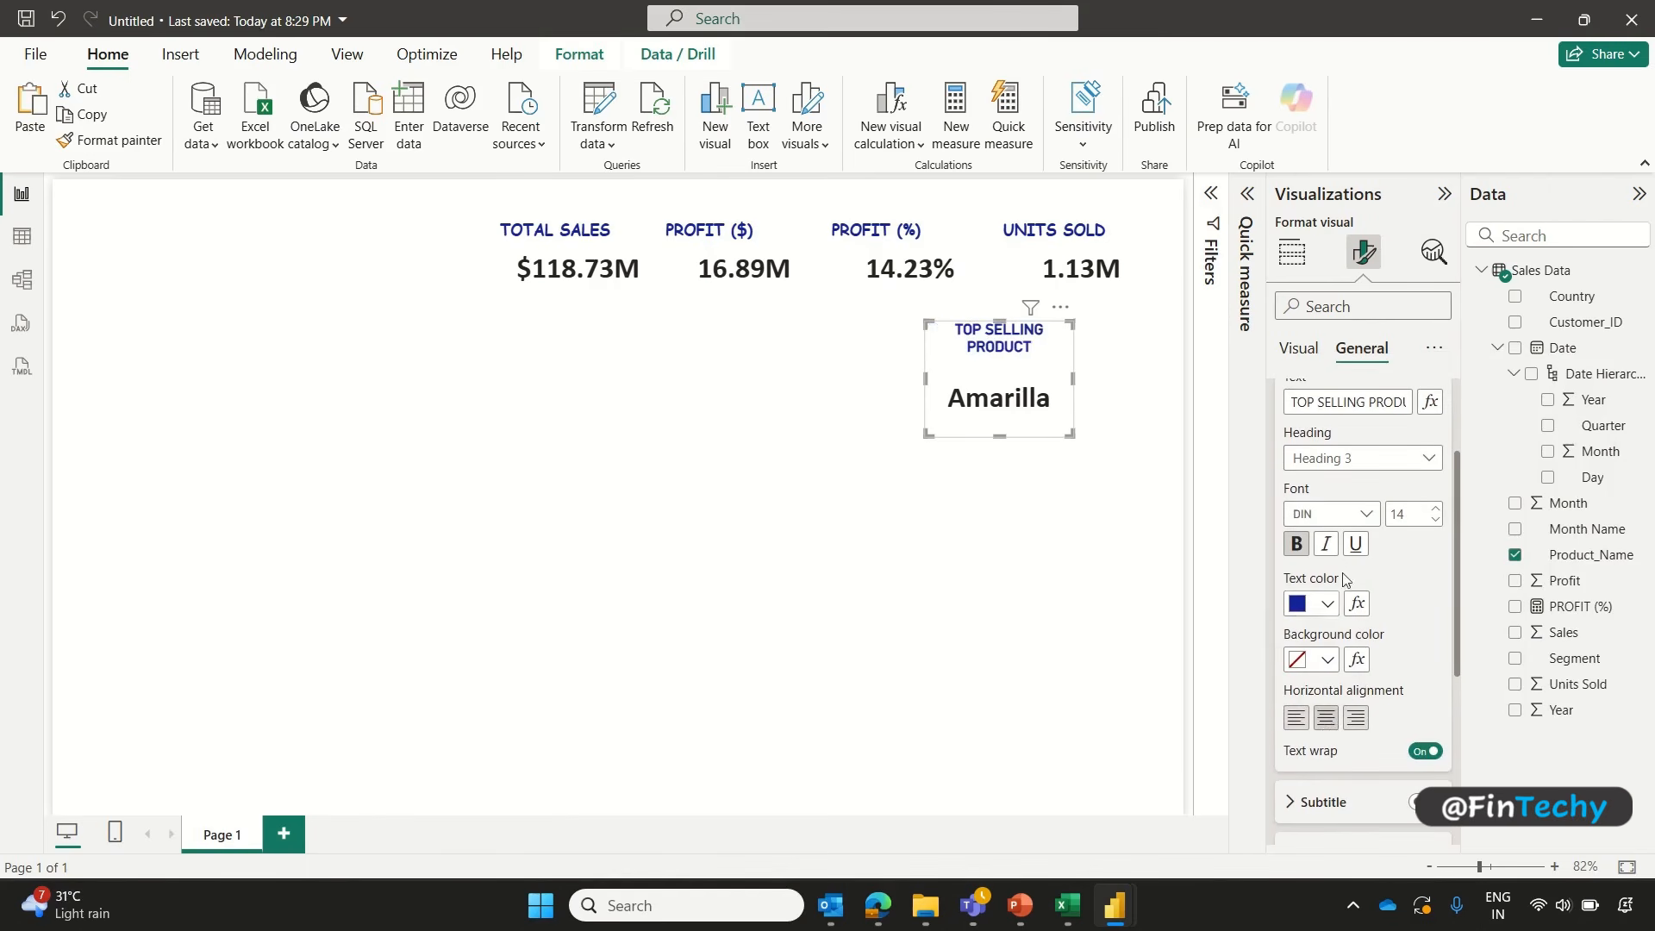
{"action": "left_click", "coordinate": [1332, 513]}
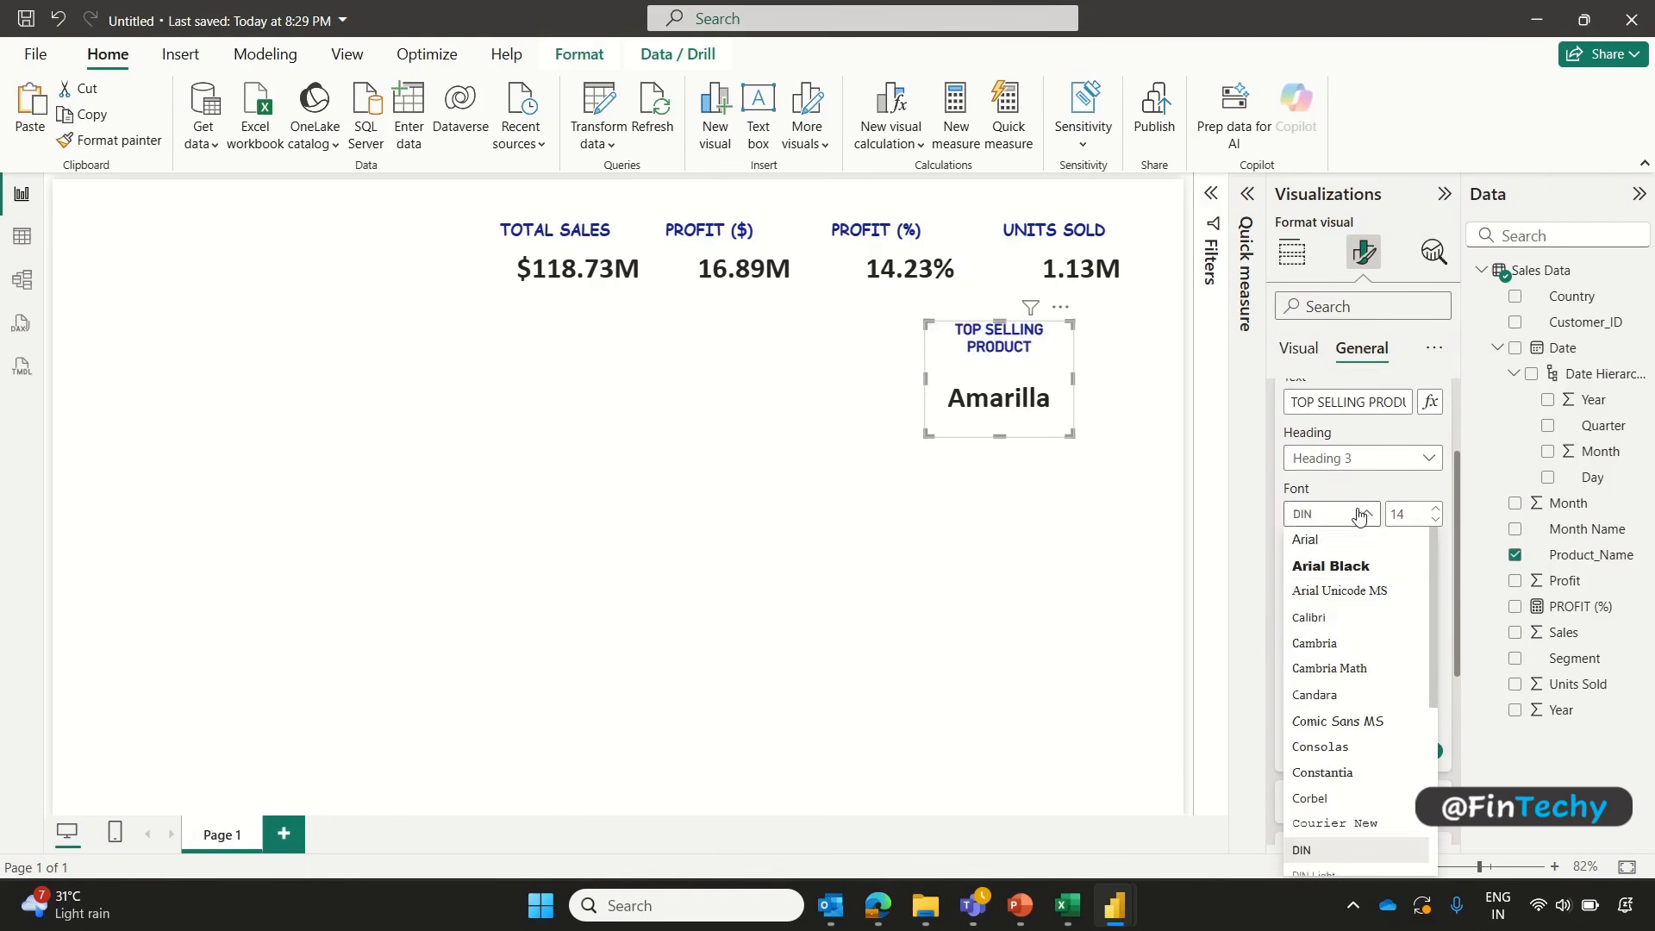
{"action": "left_click", "coordinate": [1320, 723]}
{"action": "left_click", "coordinate": [1435, 519]}
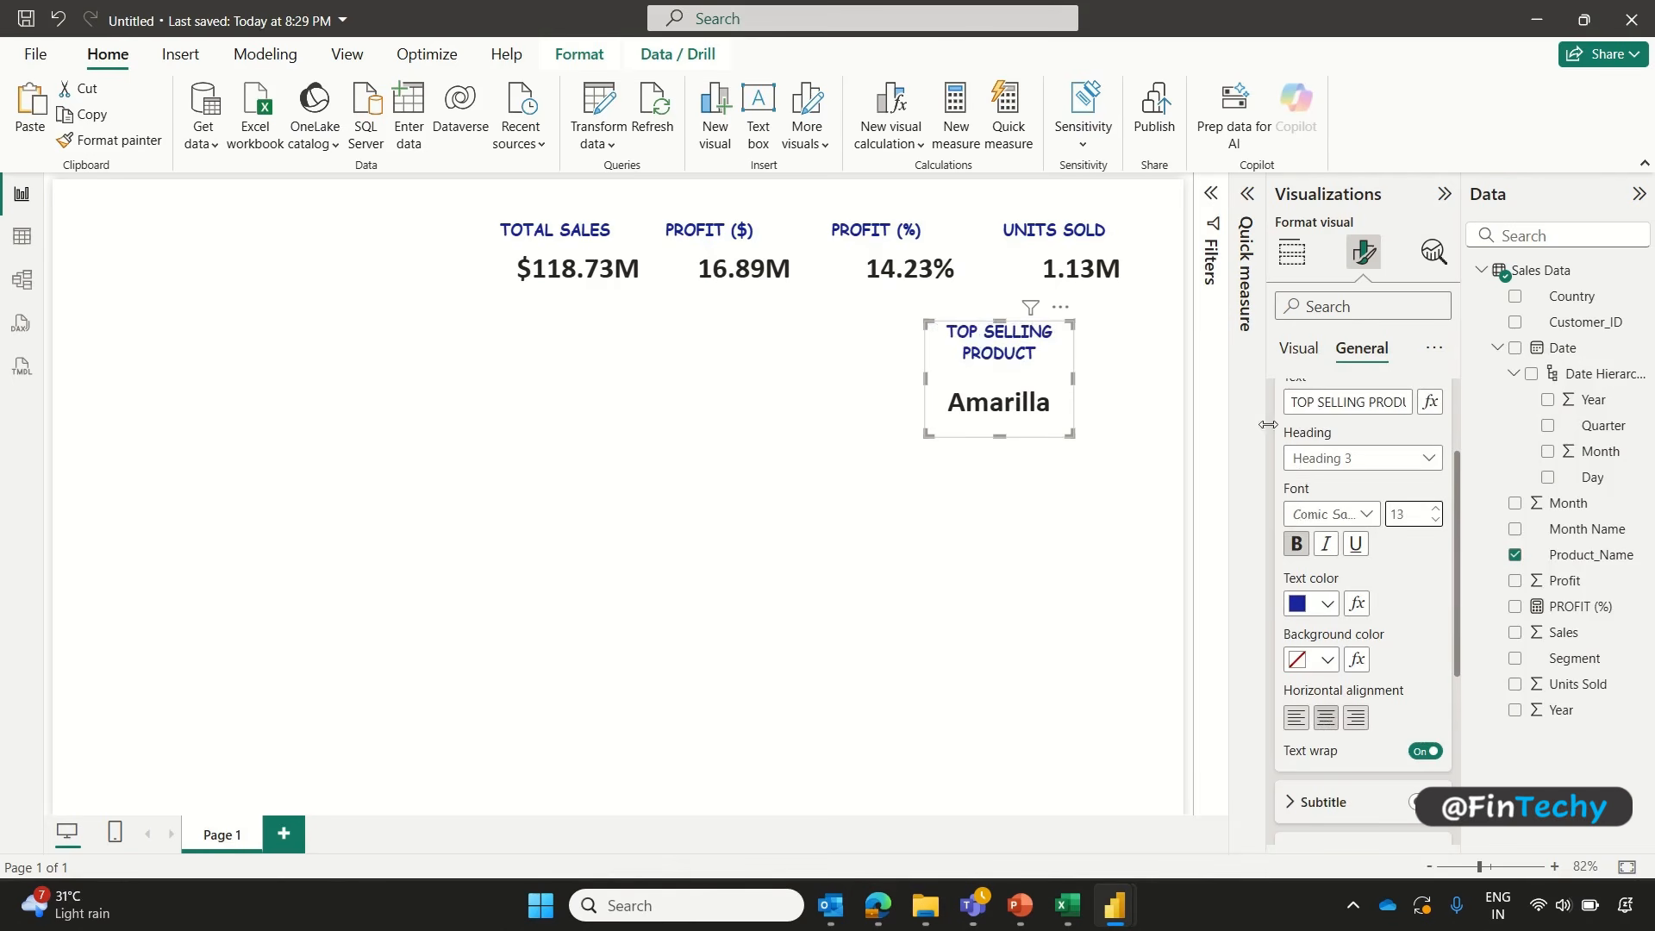
Step: Add a Top N visual filter on Product_Name to the card, showing the top 1 item by sum of Sales
{"action": "left_click", "coordinate": [1210, 276]}
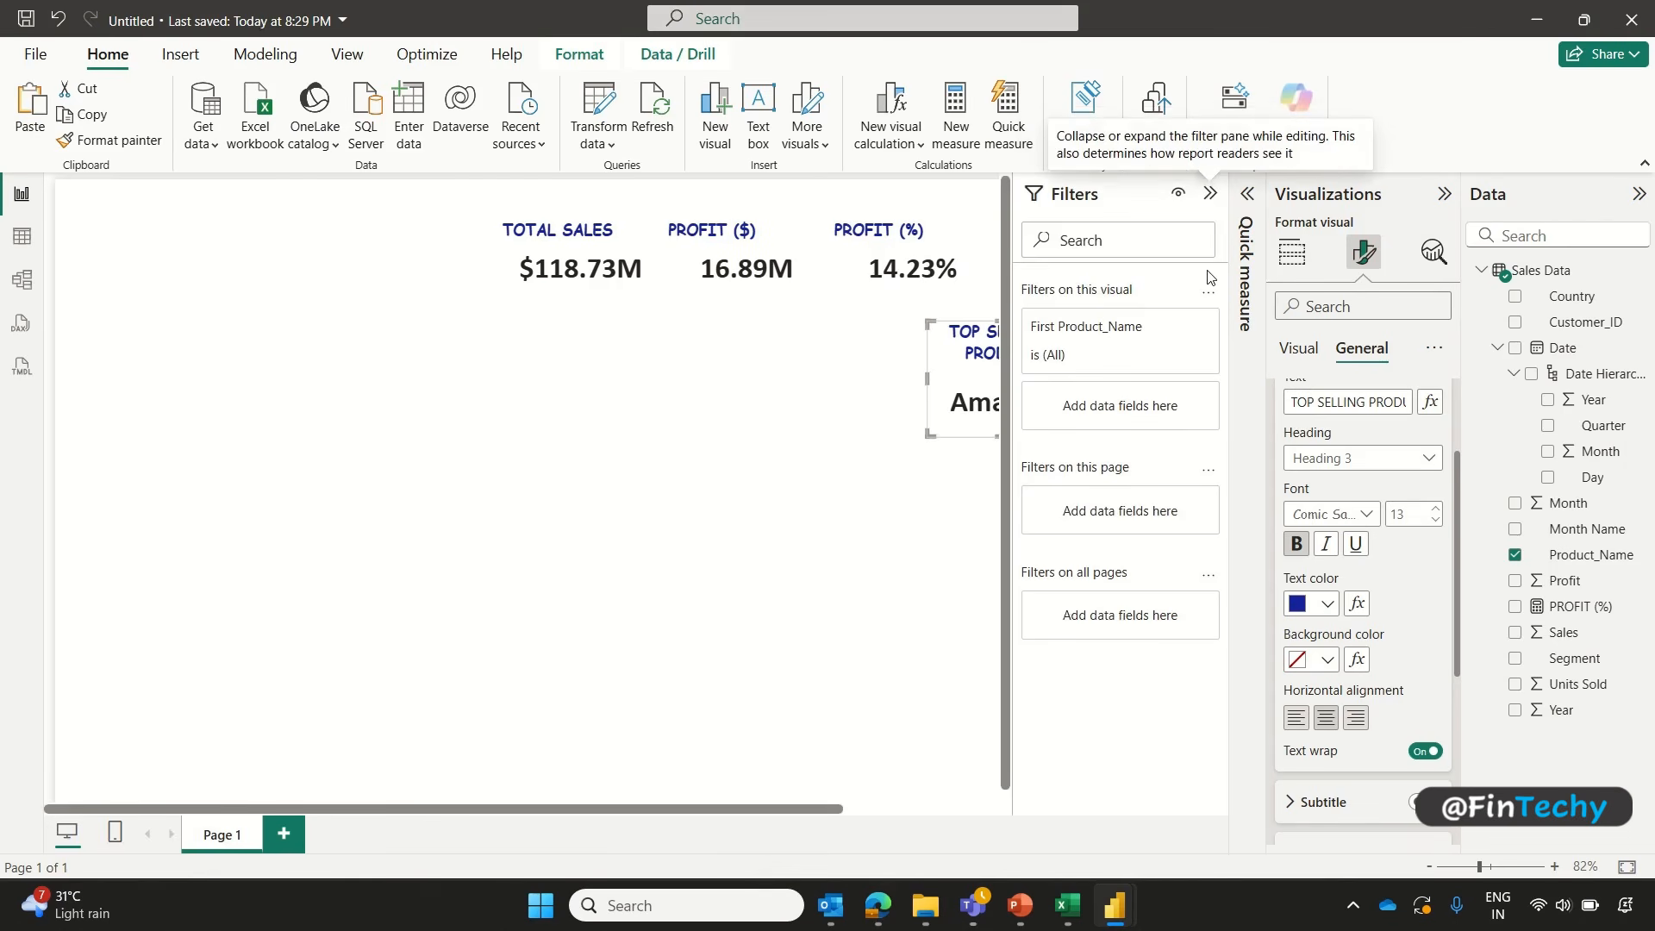
{"action": "left_click_drag", "start_coordinate": [801, 817], "coordinate": [1005, 808]}
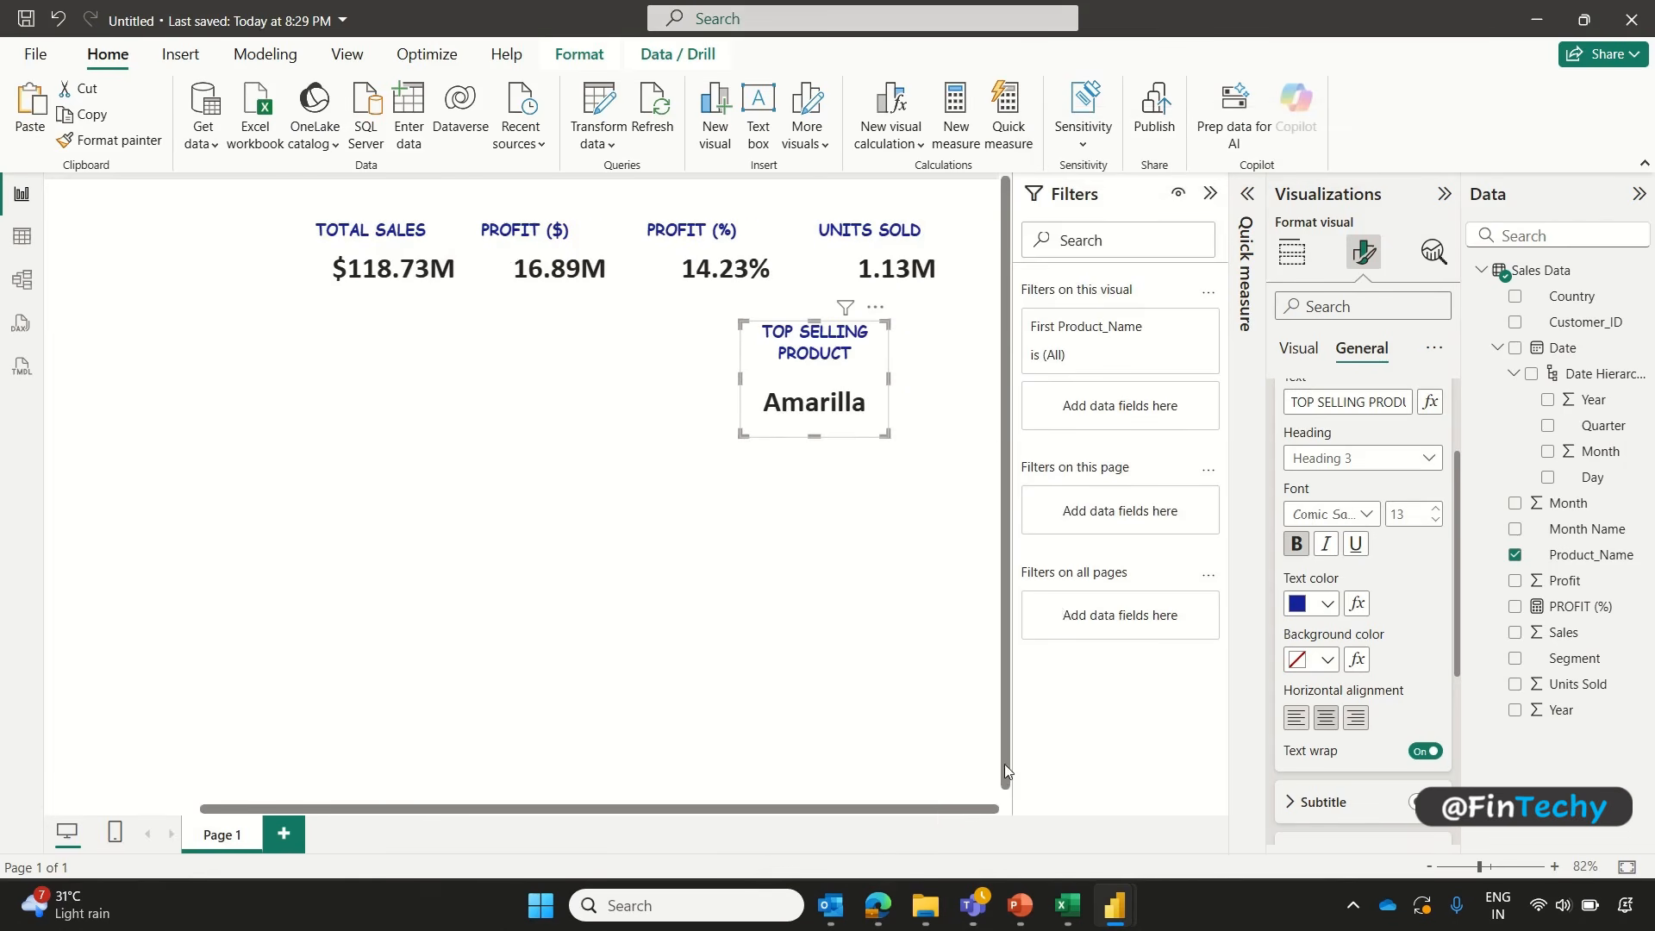
{"action": "left_click_drag", "start_coordinate": [1581, 563], "coordinate": [1163, 413]}
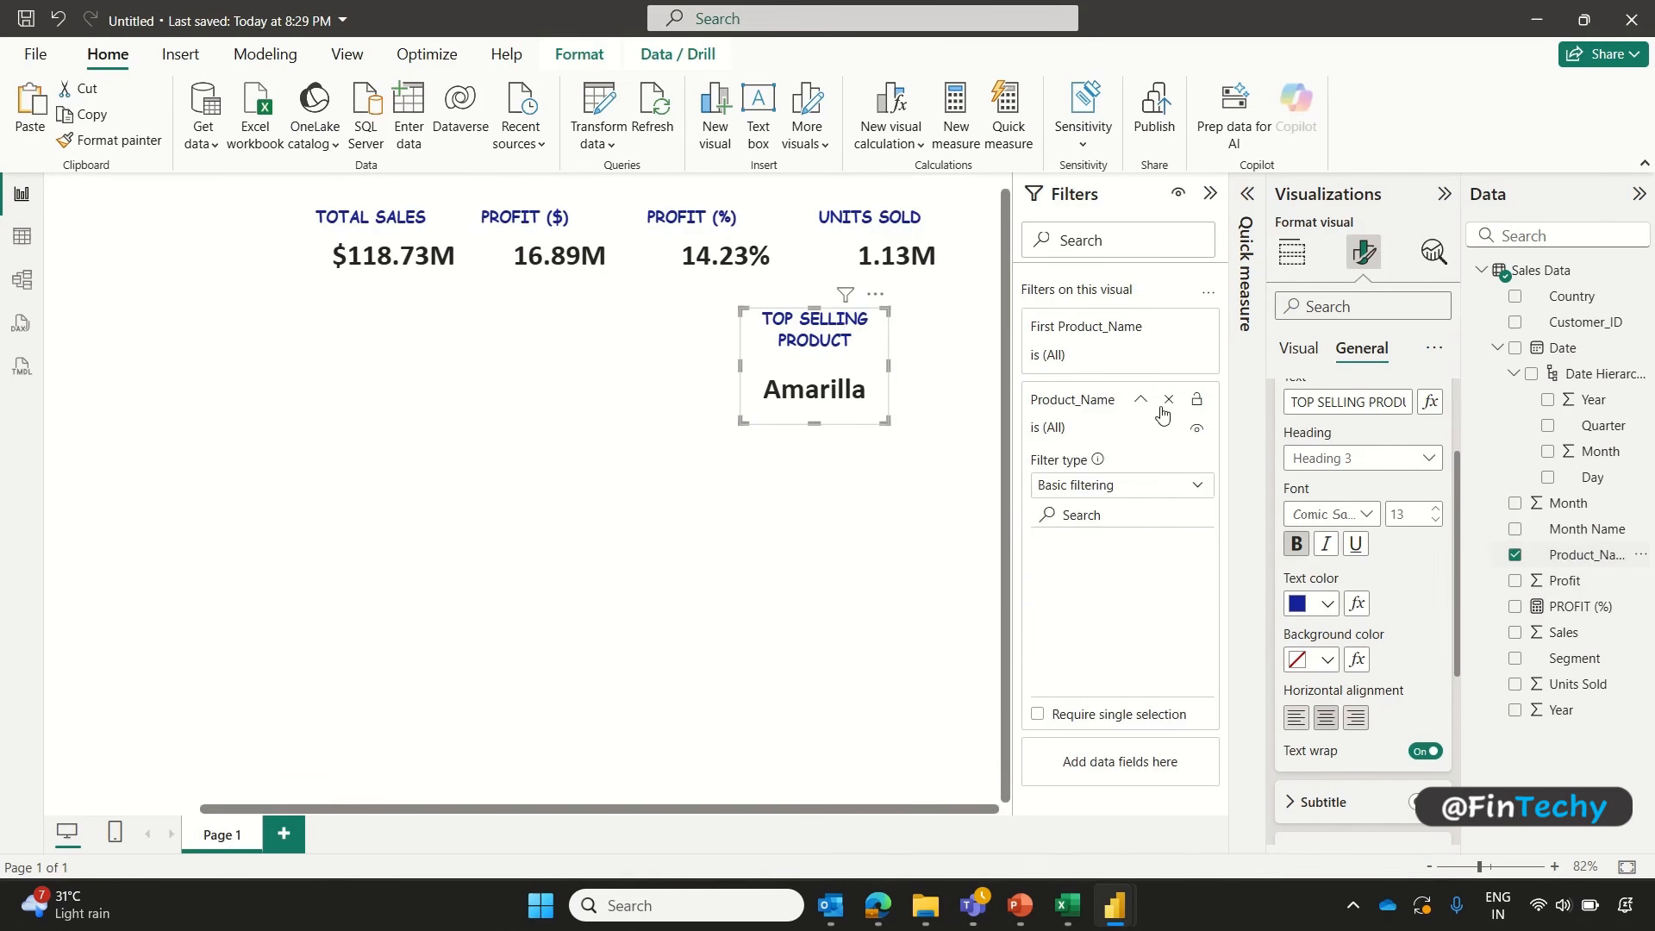
{"action": "left_click", "coordinate": [1170, 489]}
{"action": "left_click", "coordinate": [1077, 568]}
{"action": "left_click", "coordinate": [1146, 543]}
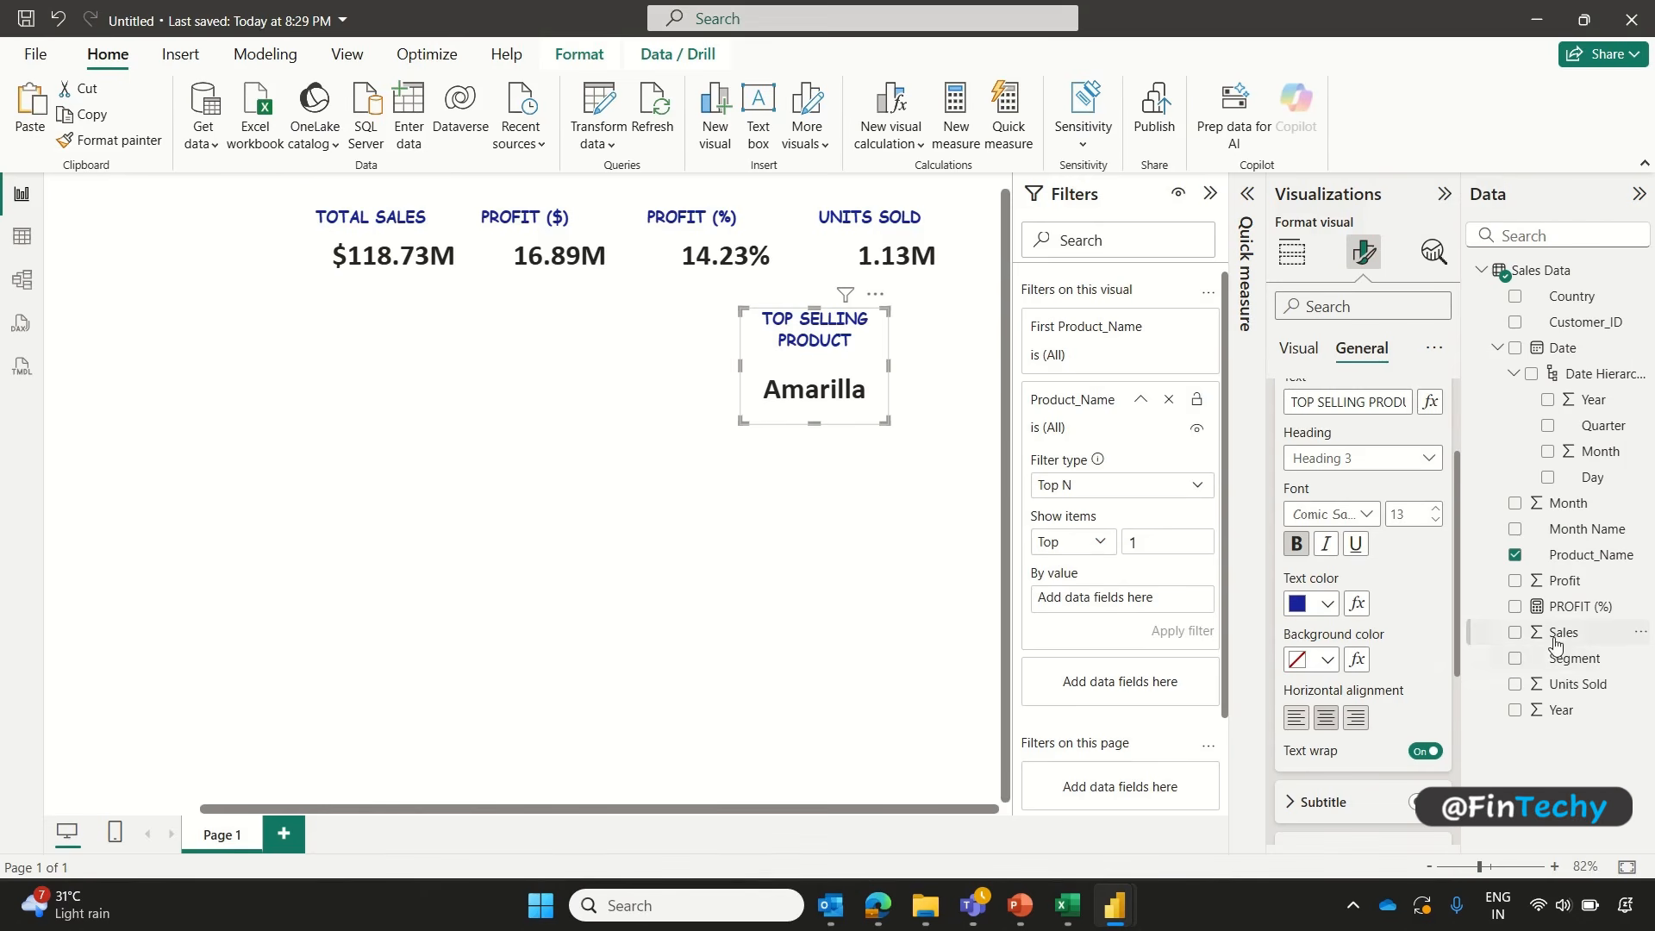
{"action": "left_click_drag", "start_coordinate": [1559, 638], "coordinate": [1140, 612]}
{"action": "left_click", "coordinate": [1170, 634]}
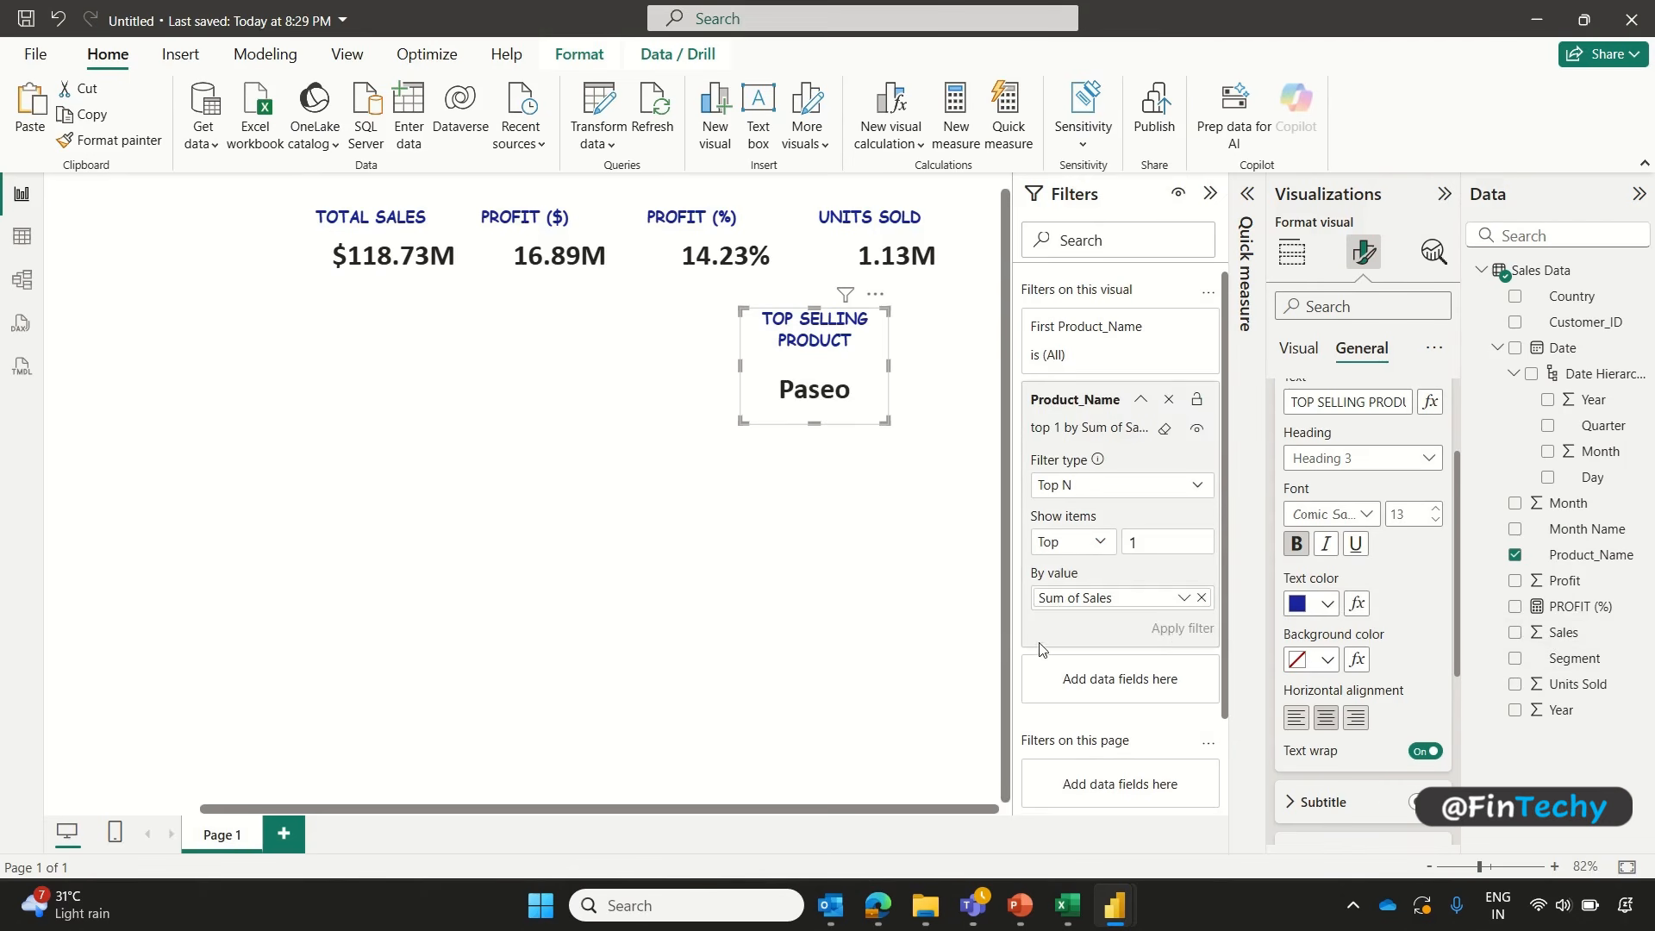
{"action": "left_click", "coordinate": [954, 629]}
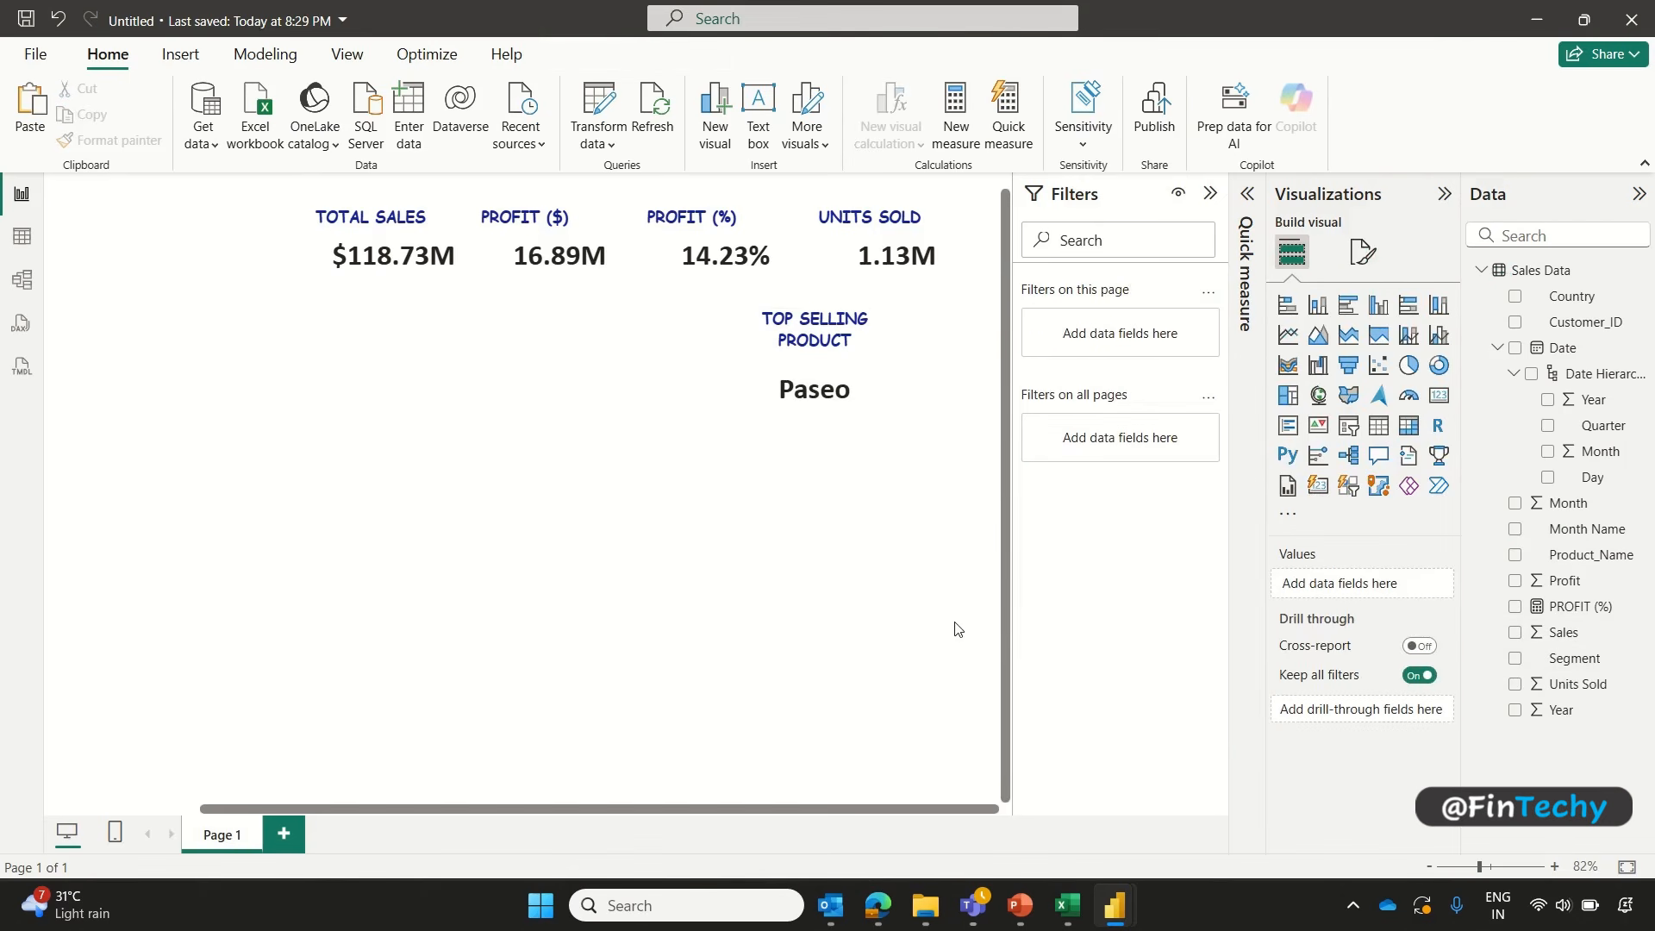
Step: Duplicate the TOP SELLING PRODUCT card and place a narrower copy directly to its right
{"action": "left_click", "coordinate": [872, 372]}
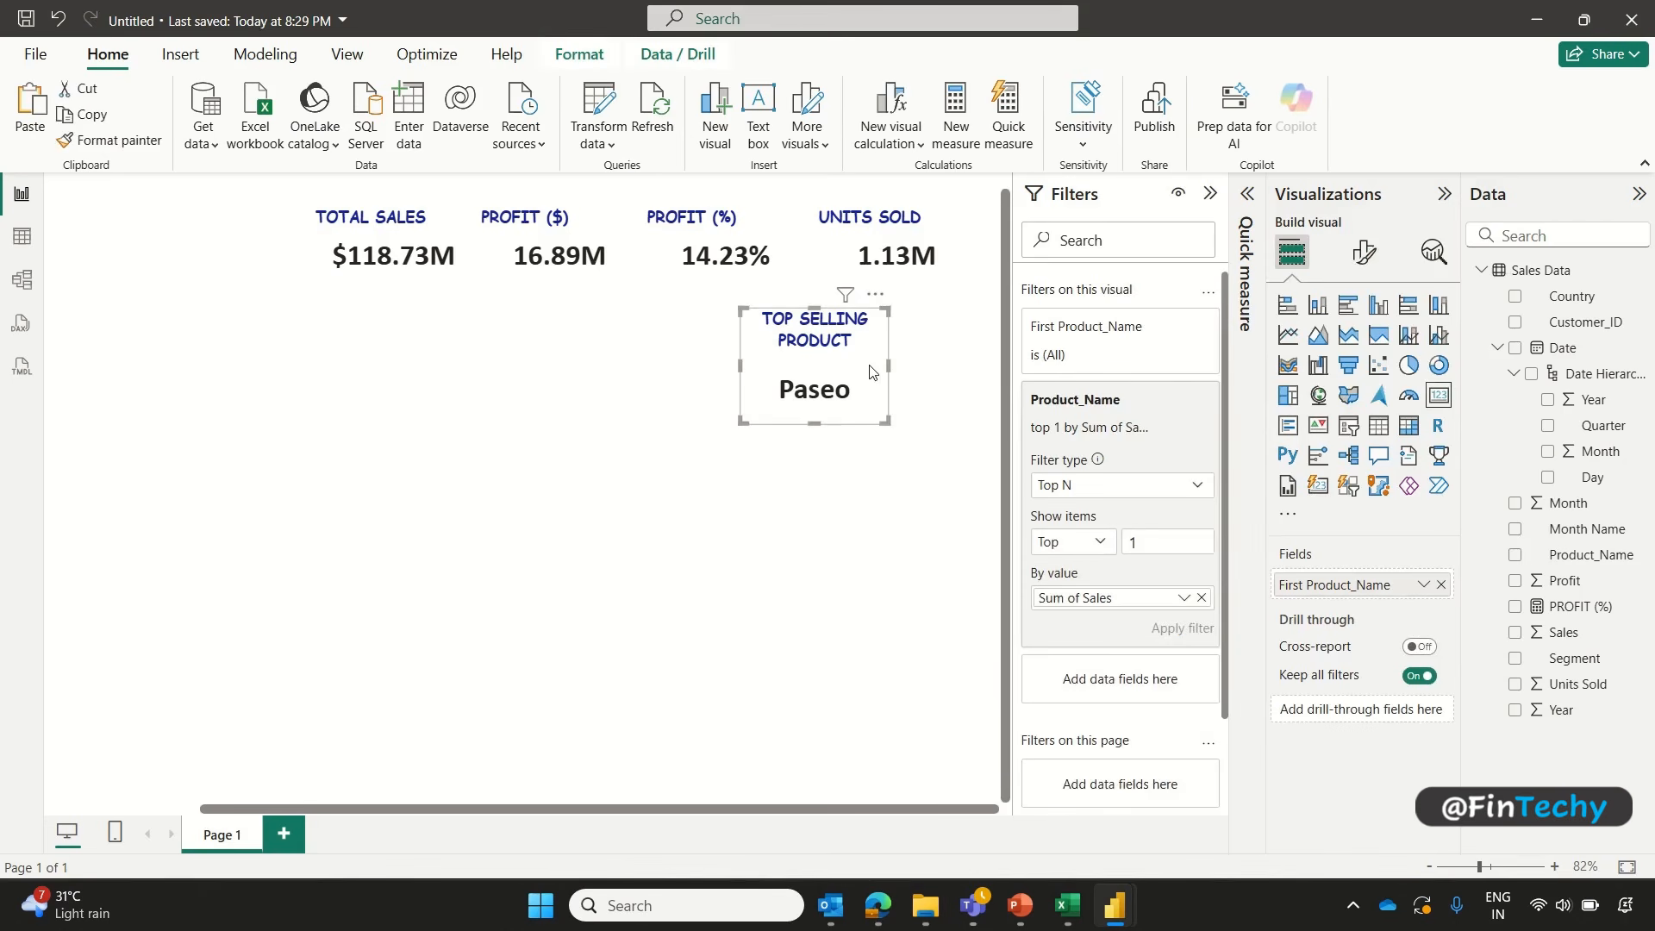
{"action": "key", "text": "ctrl+v"}
{"action": "left_click_drag", "start_coordinate": [873, 372], "coordinate": [989, 363]}
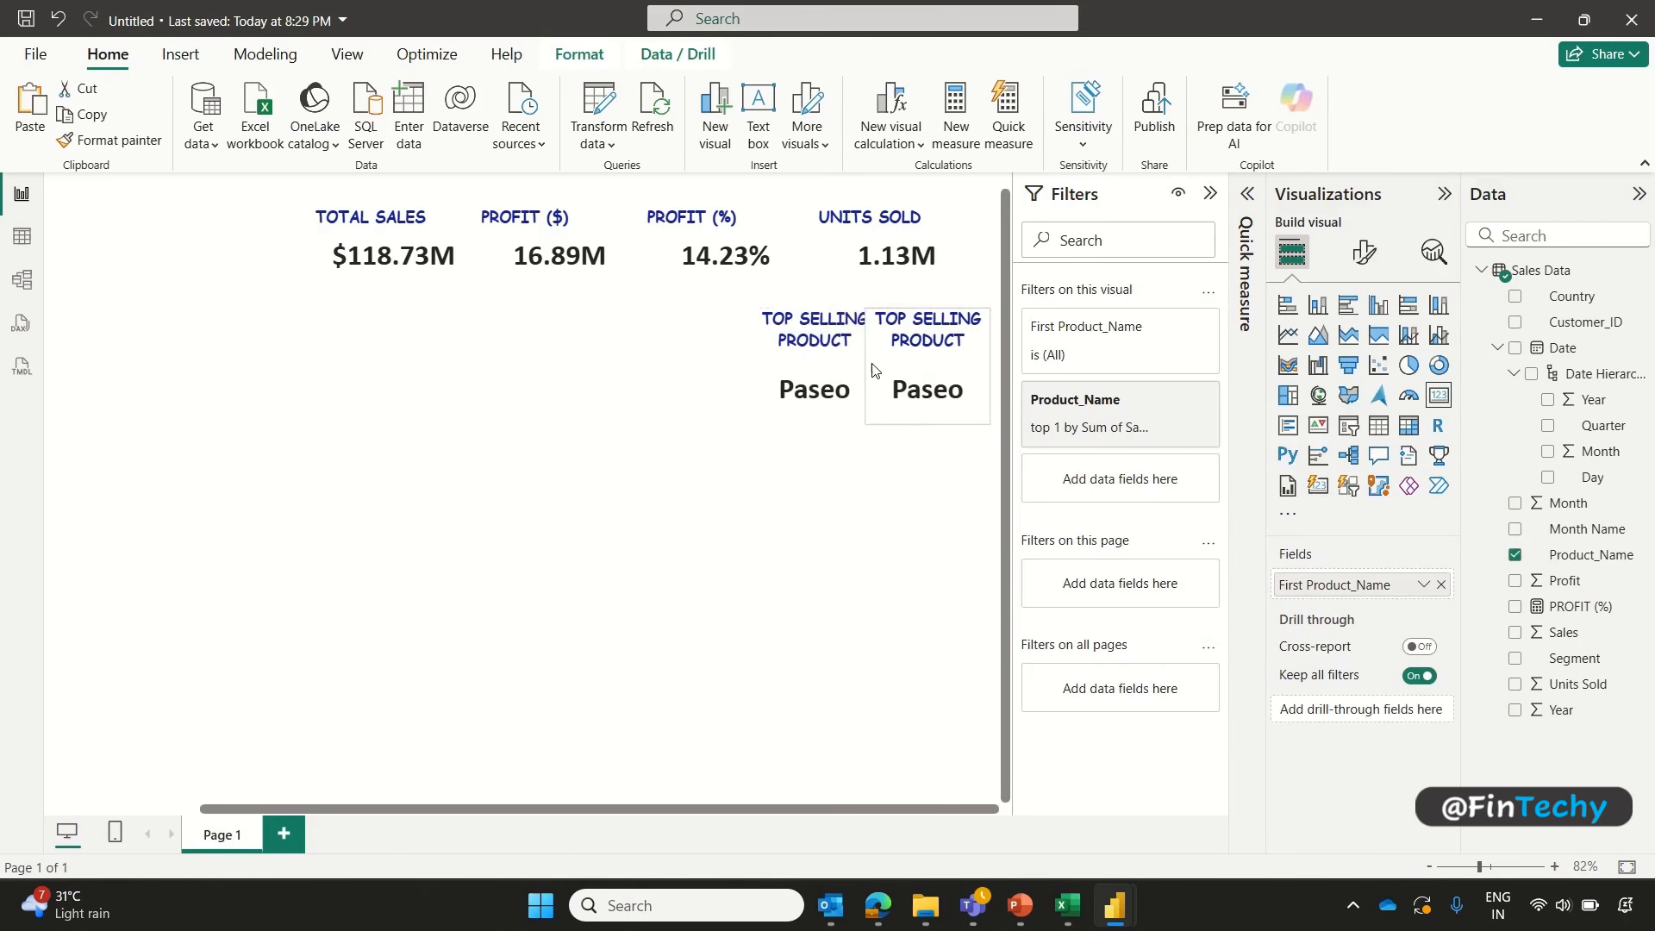
{"action": "left_click_drag", "start_coordinate": [873, 370], "coordinate": [893, 371]}
Step: Turn off the copied card's title and replace its Product_Name field with Sales
{"action": "left_click", "coordinate": [1364, 252]}
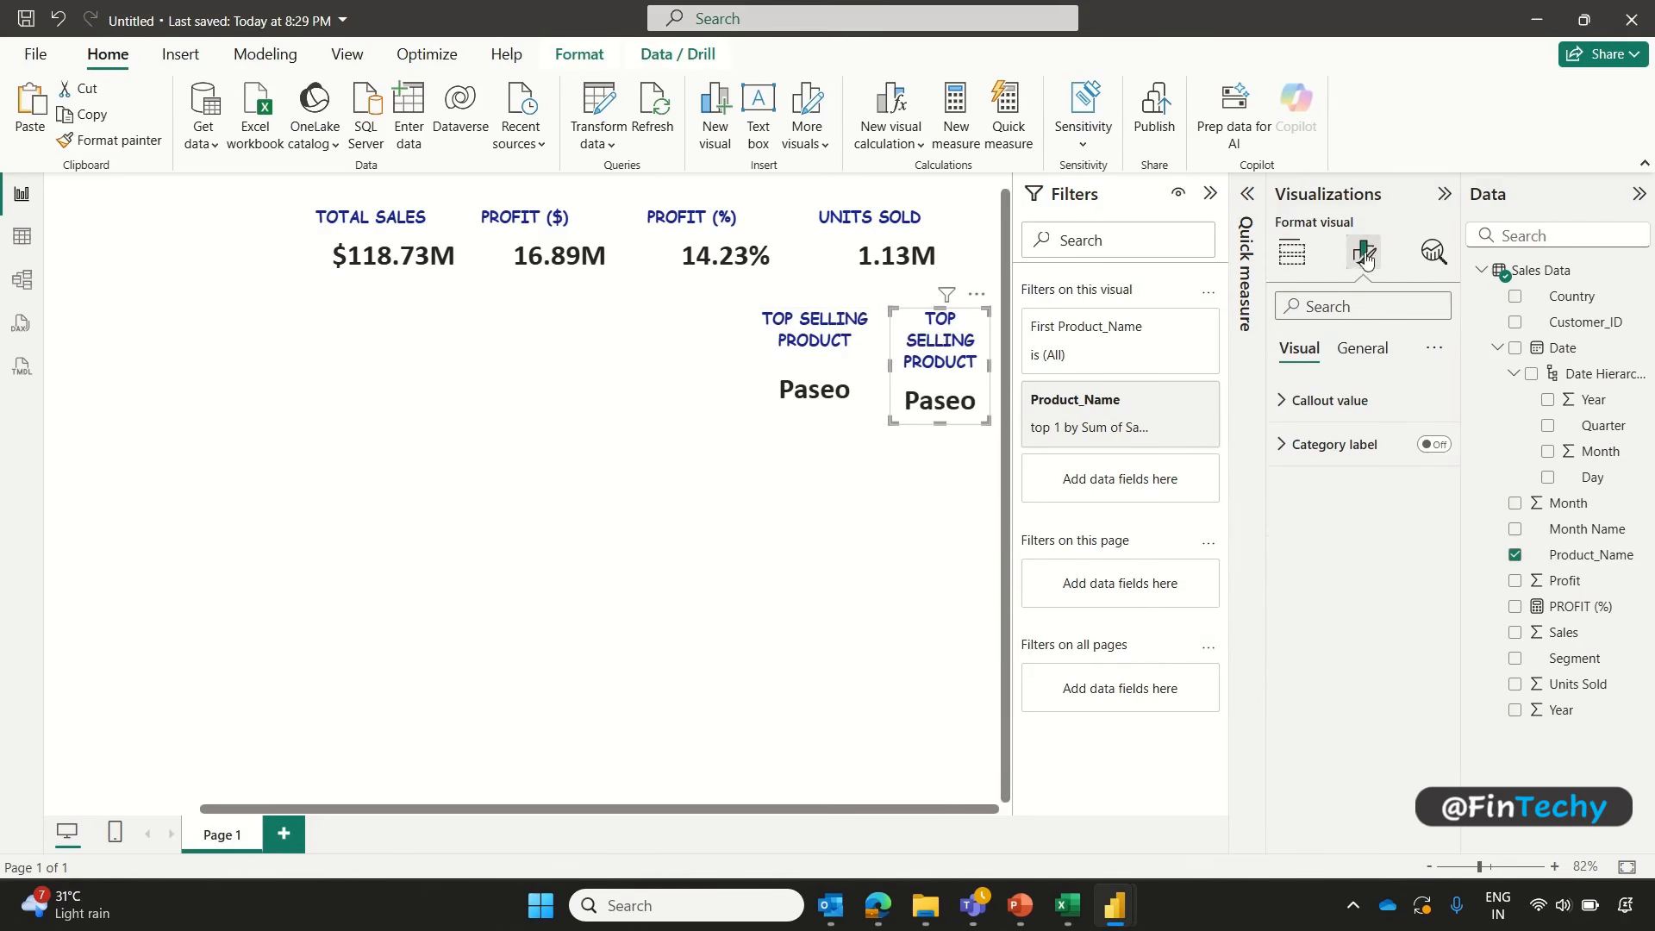
{"action": "left_click", "coordinate": [1364, 348]}
{"action": "left_click", "coordinate": [1434, 444]}
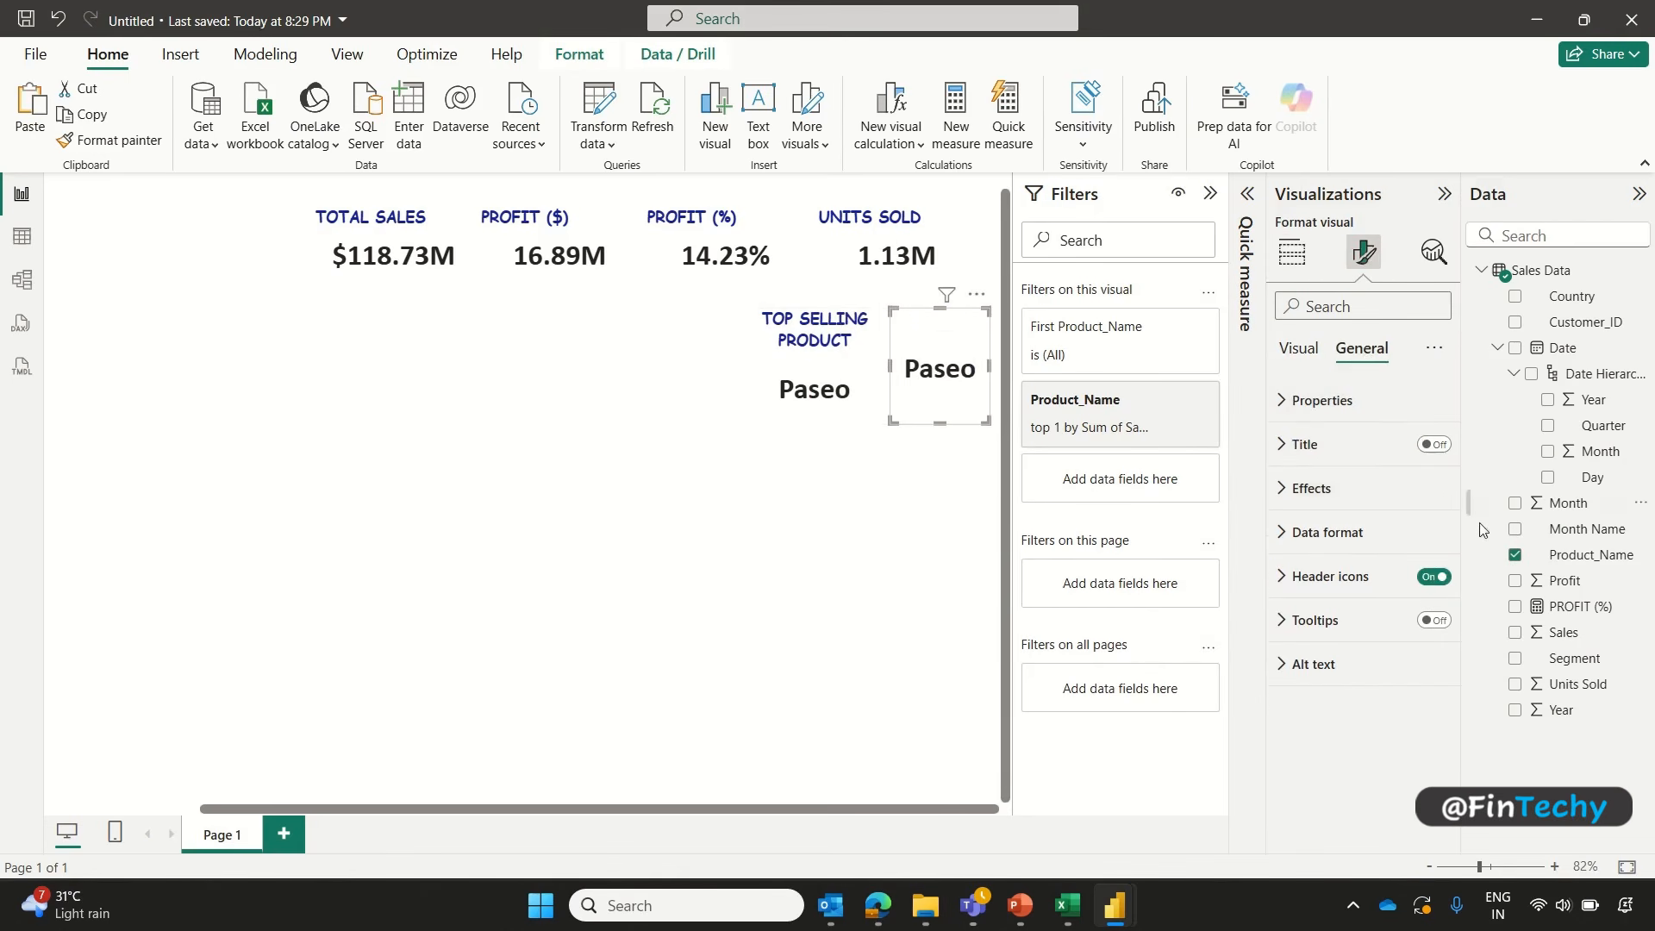
{"action": "left_click", "coordinate": [1515, 554]}
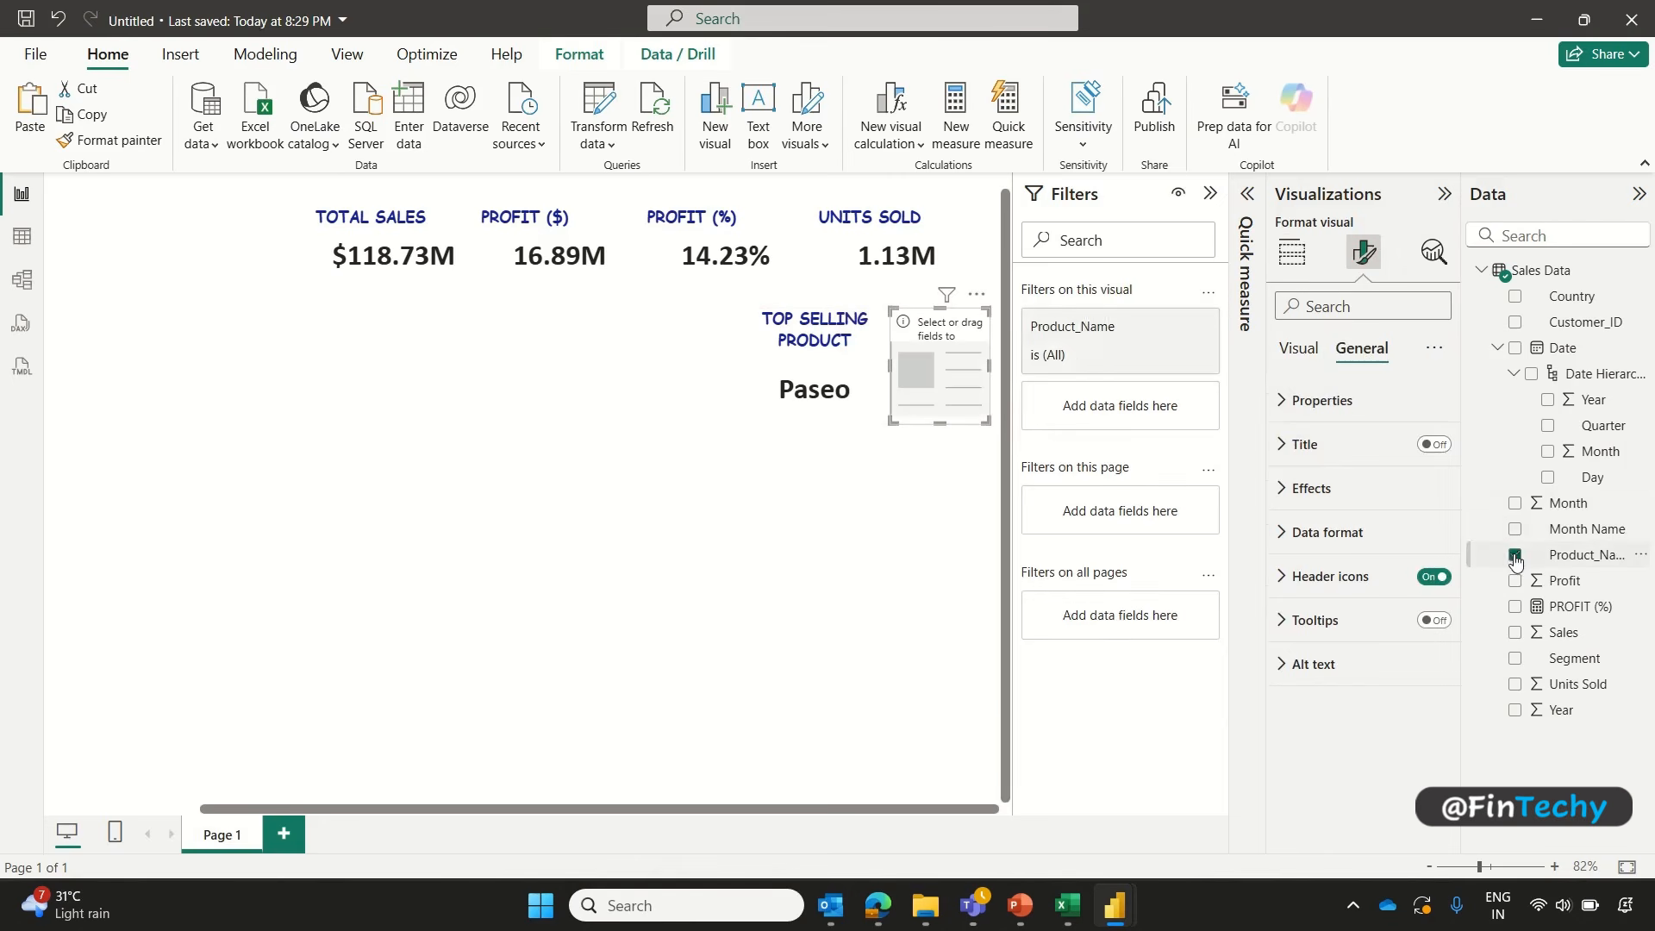
{"action": "left_click", "coordinate": [1516, 636]}
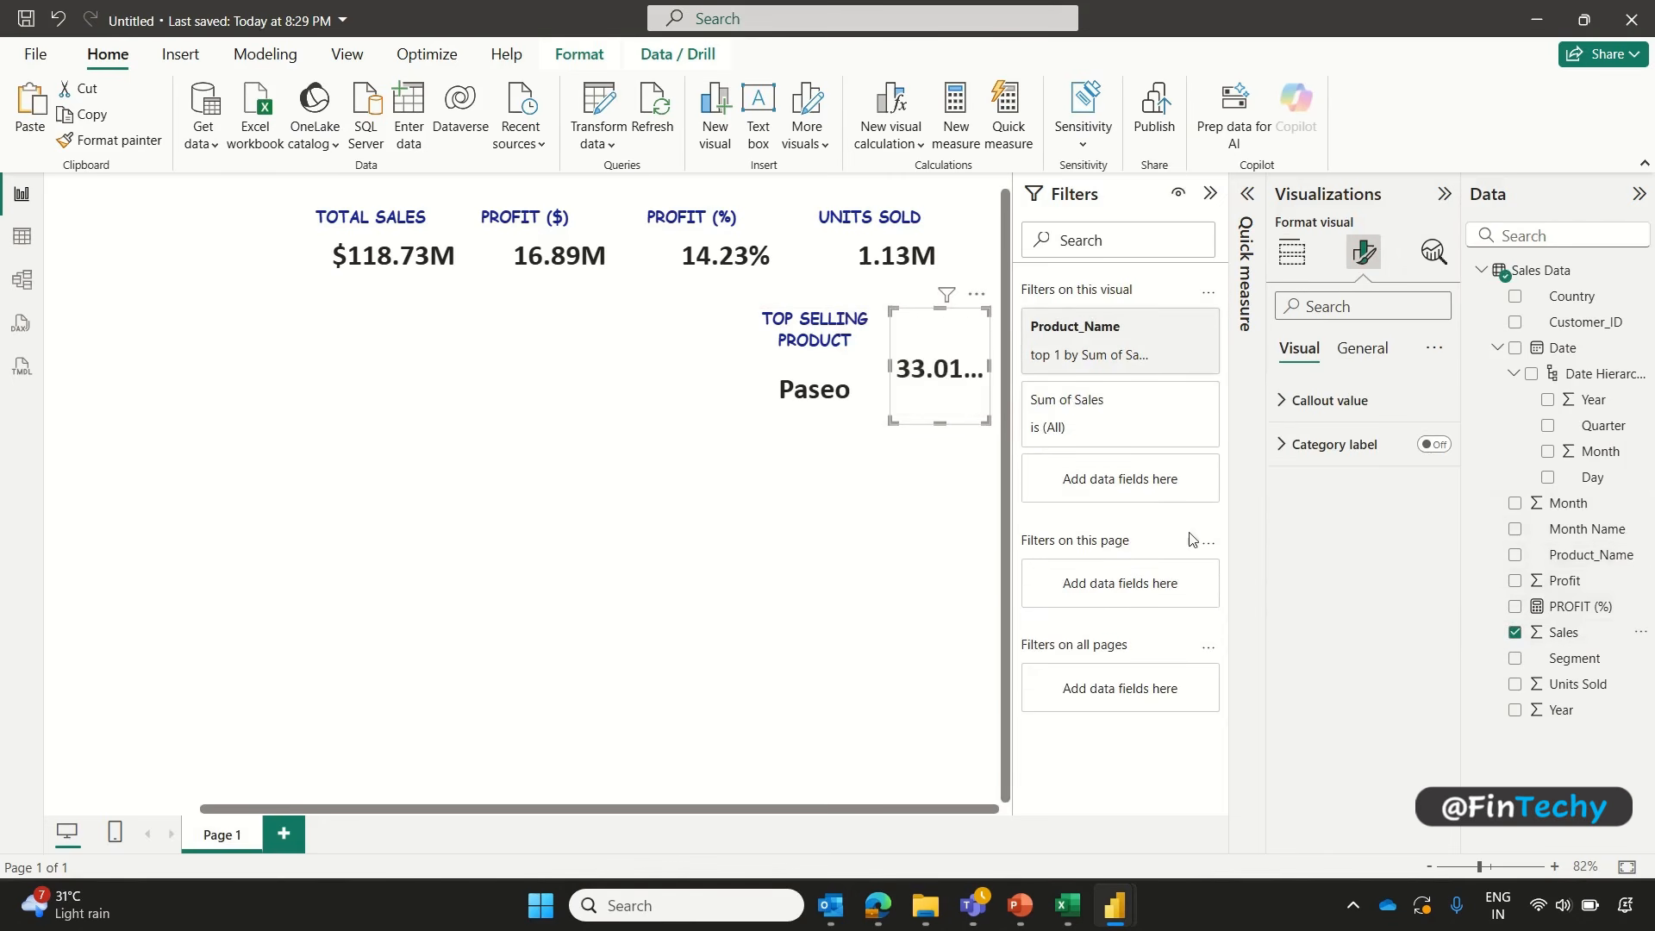
{"action": "left_click", "coordinate": [1210, 194]}
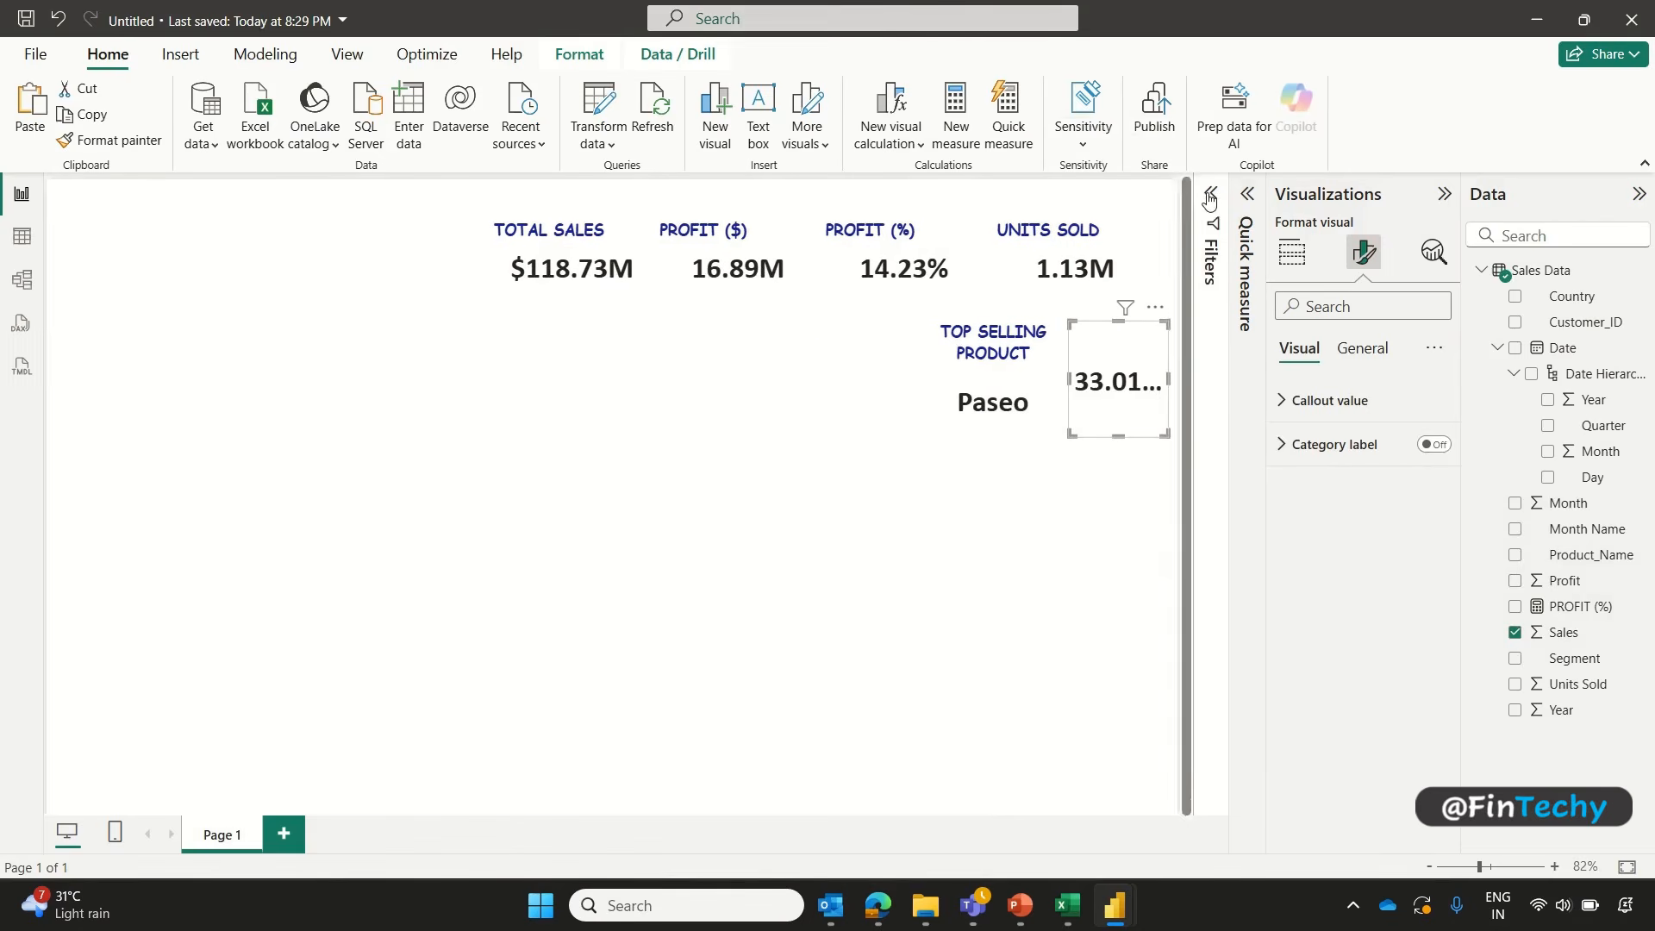
Step: Resize the top product's sales card so its full value fits and lines up with the product name
{"action": "left_click_drag", "start_coordinate": [1073, 379], "coordinate": [1059, 379]}
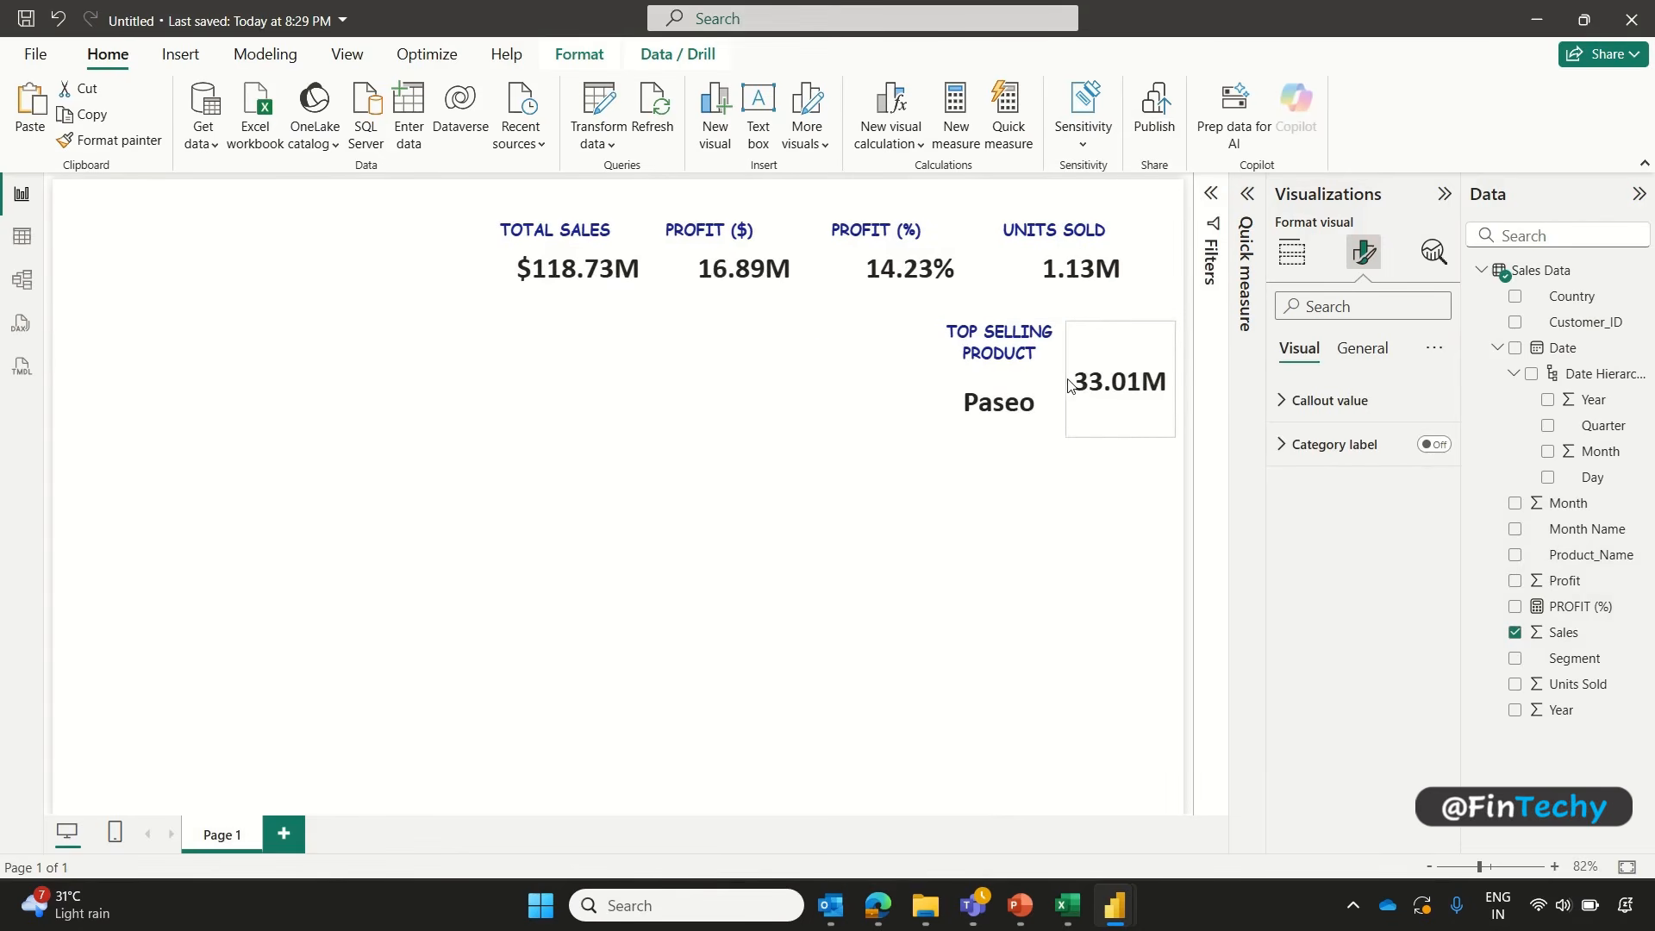
{"action": "left_click_drag", "start_coordinate": [1112, 324], "coordinate": [1115, 386]}
{"action": "left_click", "coordinate": [1135, 514]}
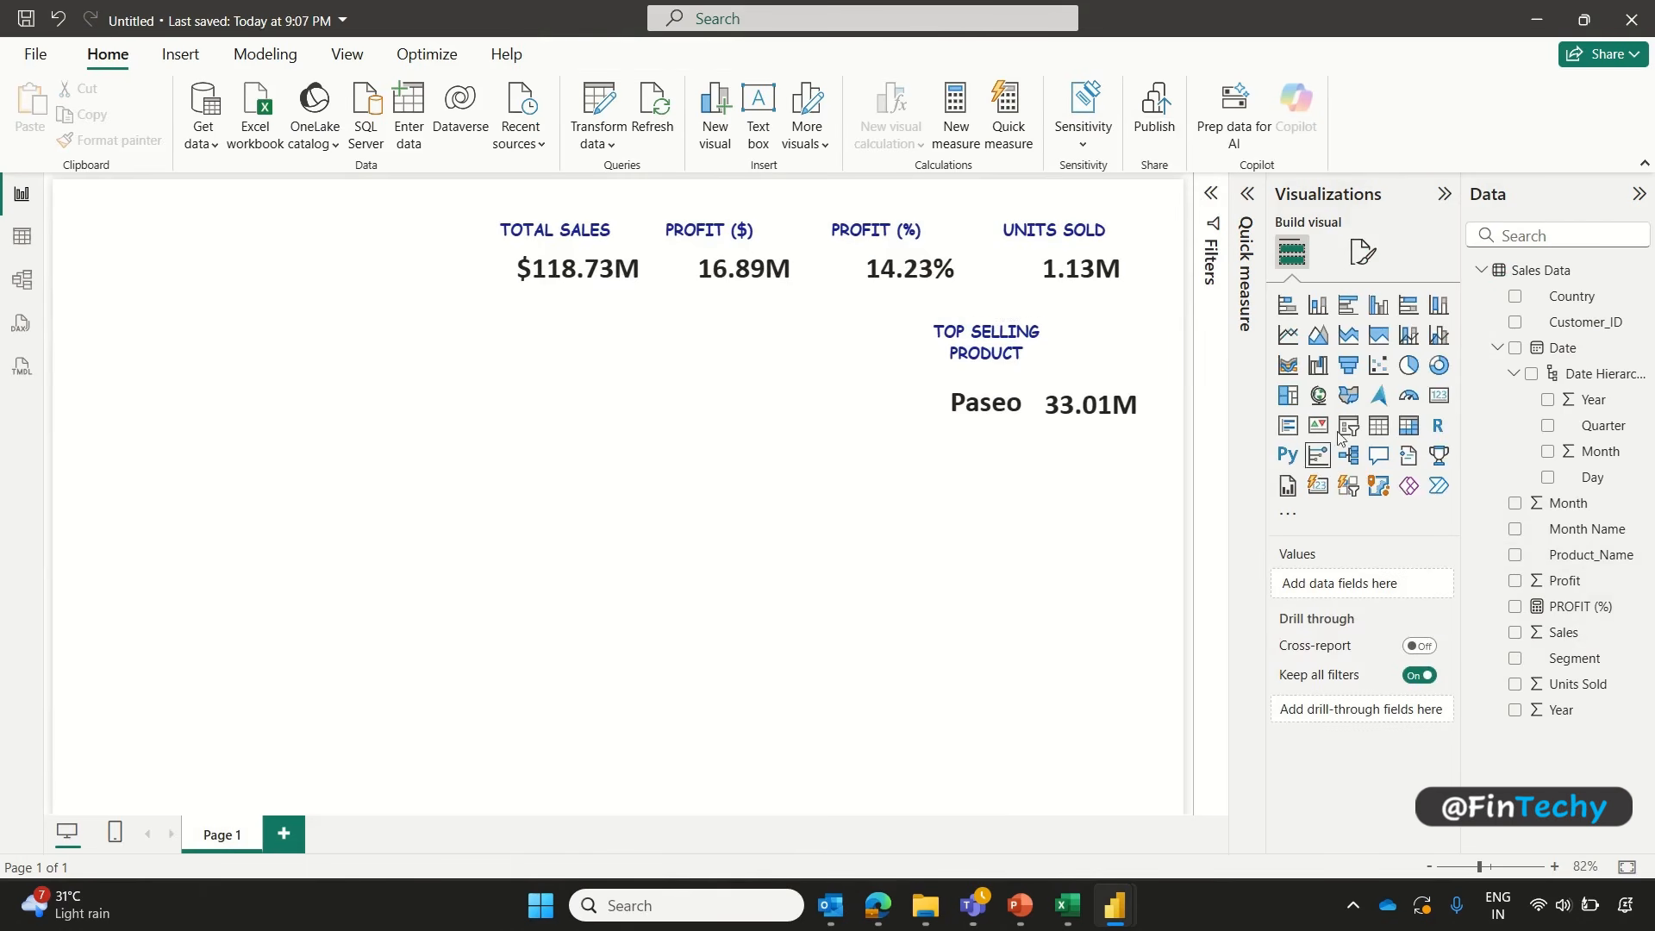
Step: Add a small donut chart of Sales by Product_Name beneath the top selling product cards
{"action": "left_click", "coordinate": [1439, 372]}
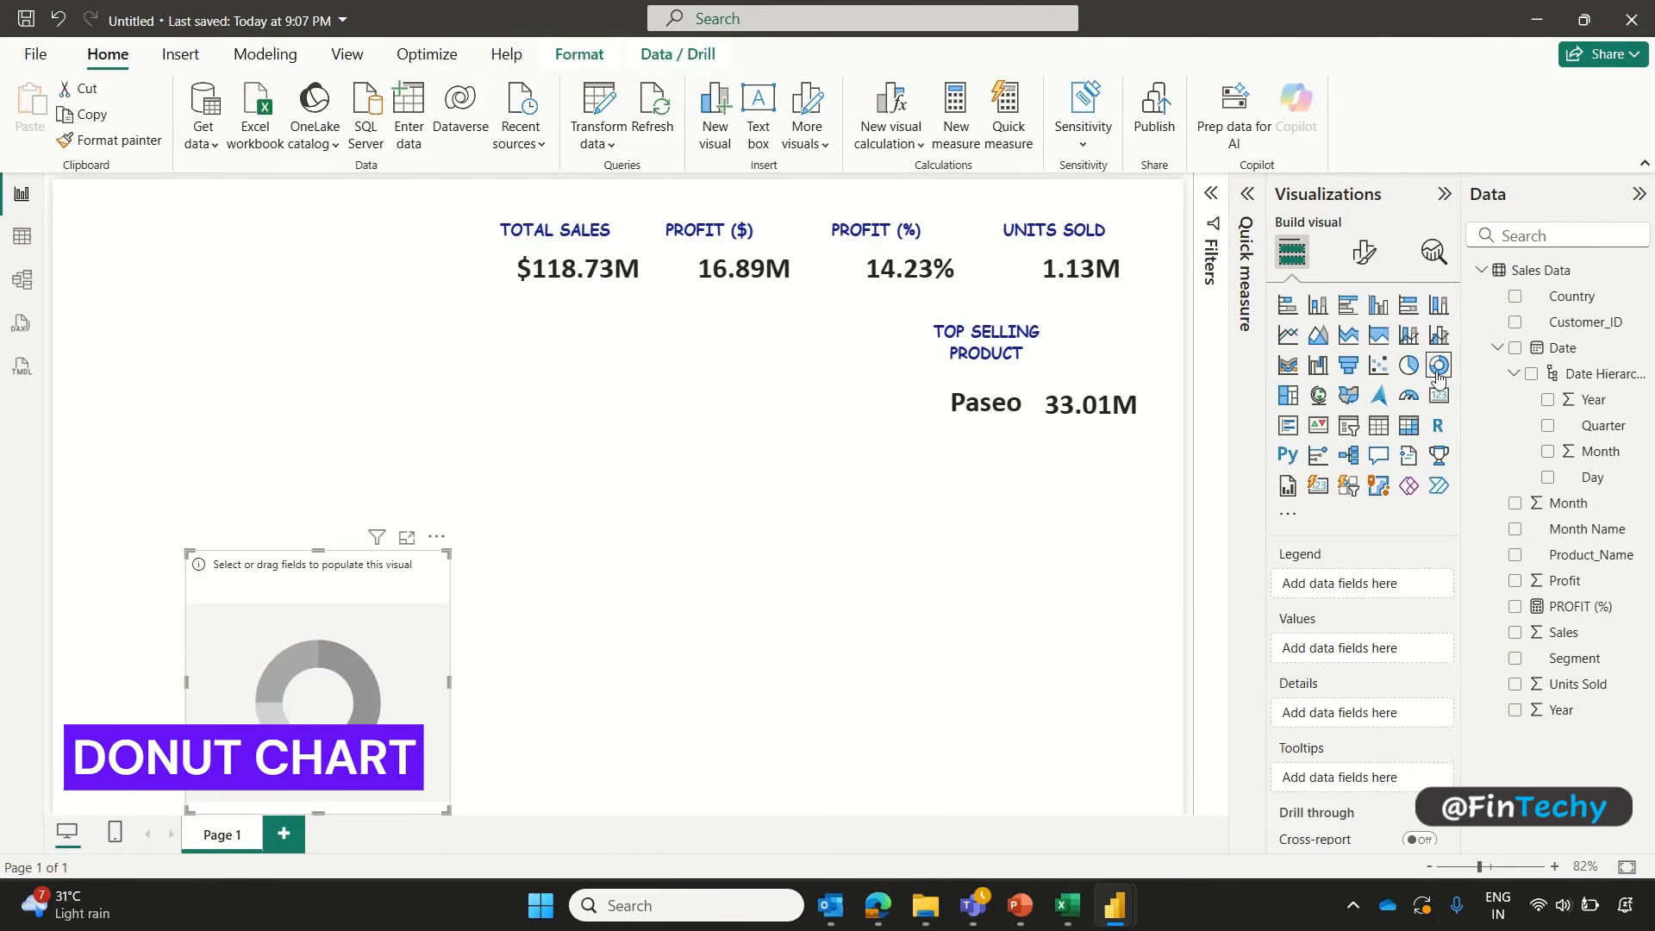
{"action": "left_click_drag", "start_coordinate": [427, 647], "coordinate": [1181, 545]}
{"action": "left_click_drag", "start_coordinate": [1049, 712], "coordinate": [1060, 589]}
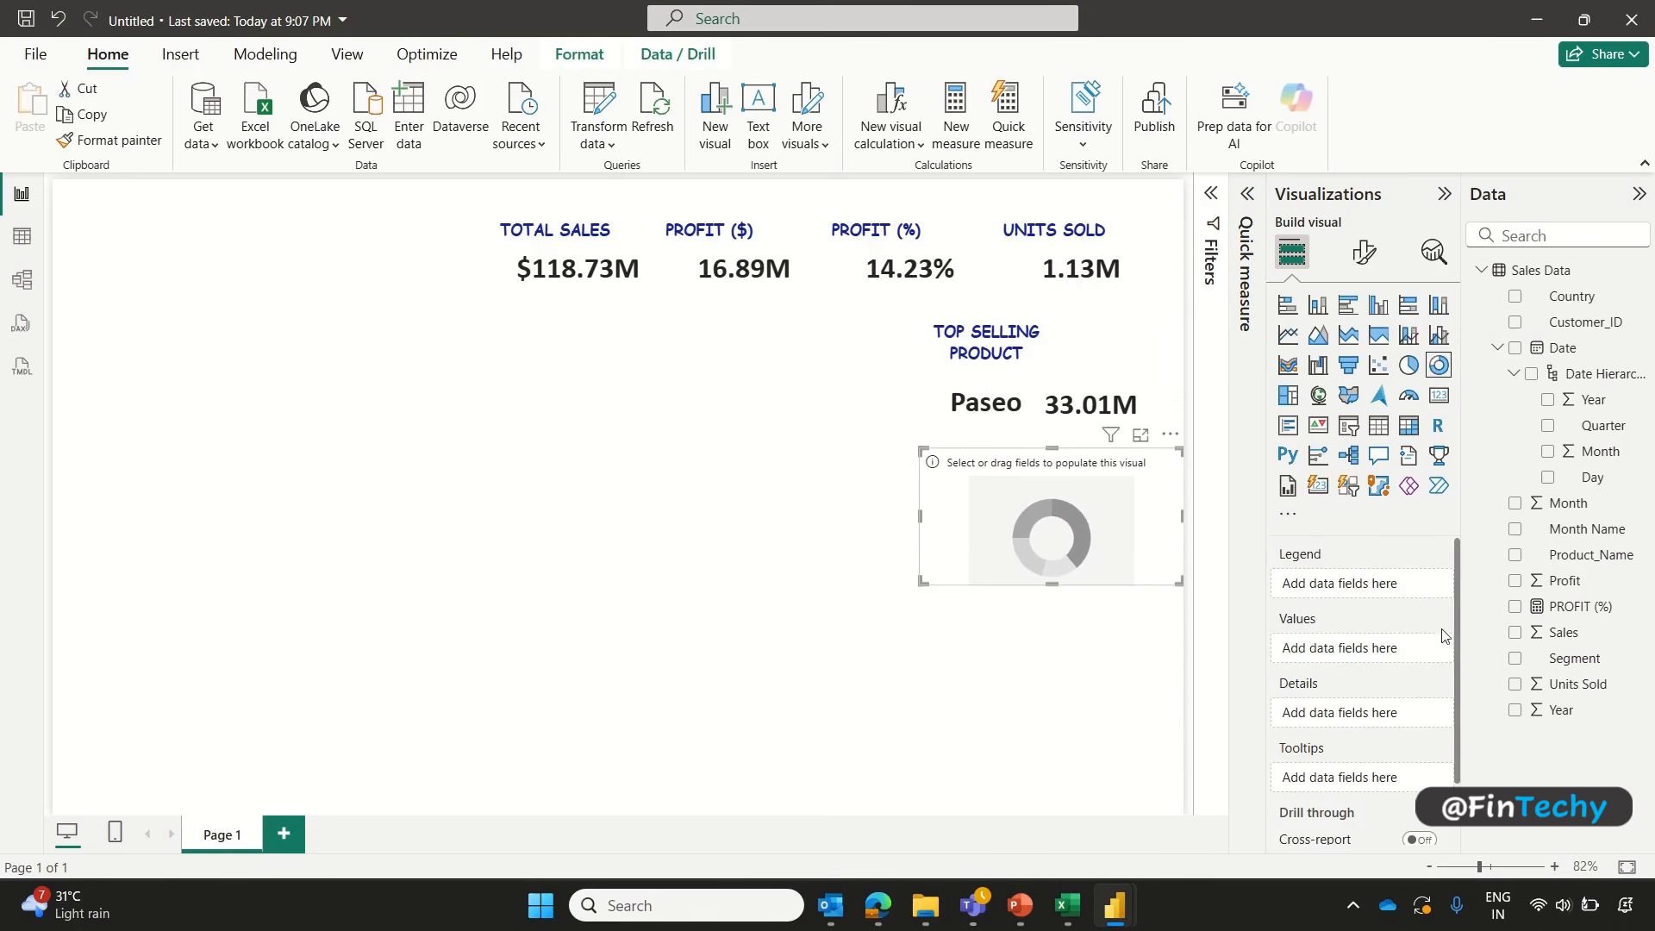
{"action": "left_click", "coordinate": [1516, 638]}
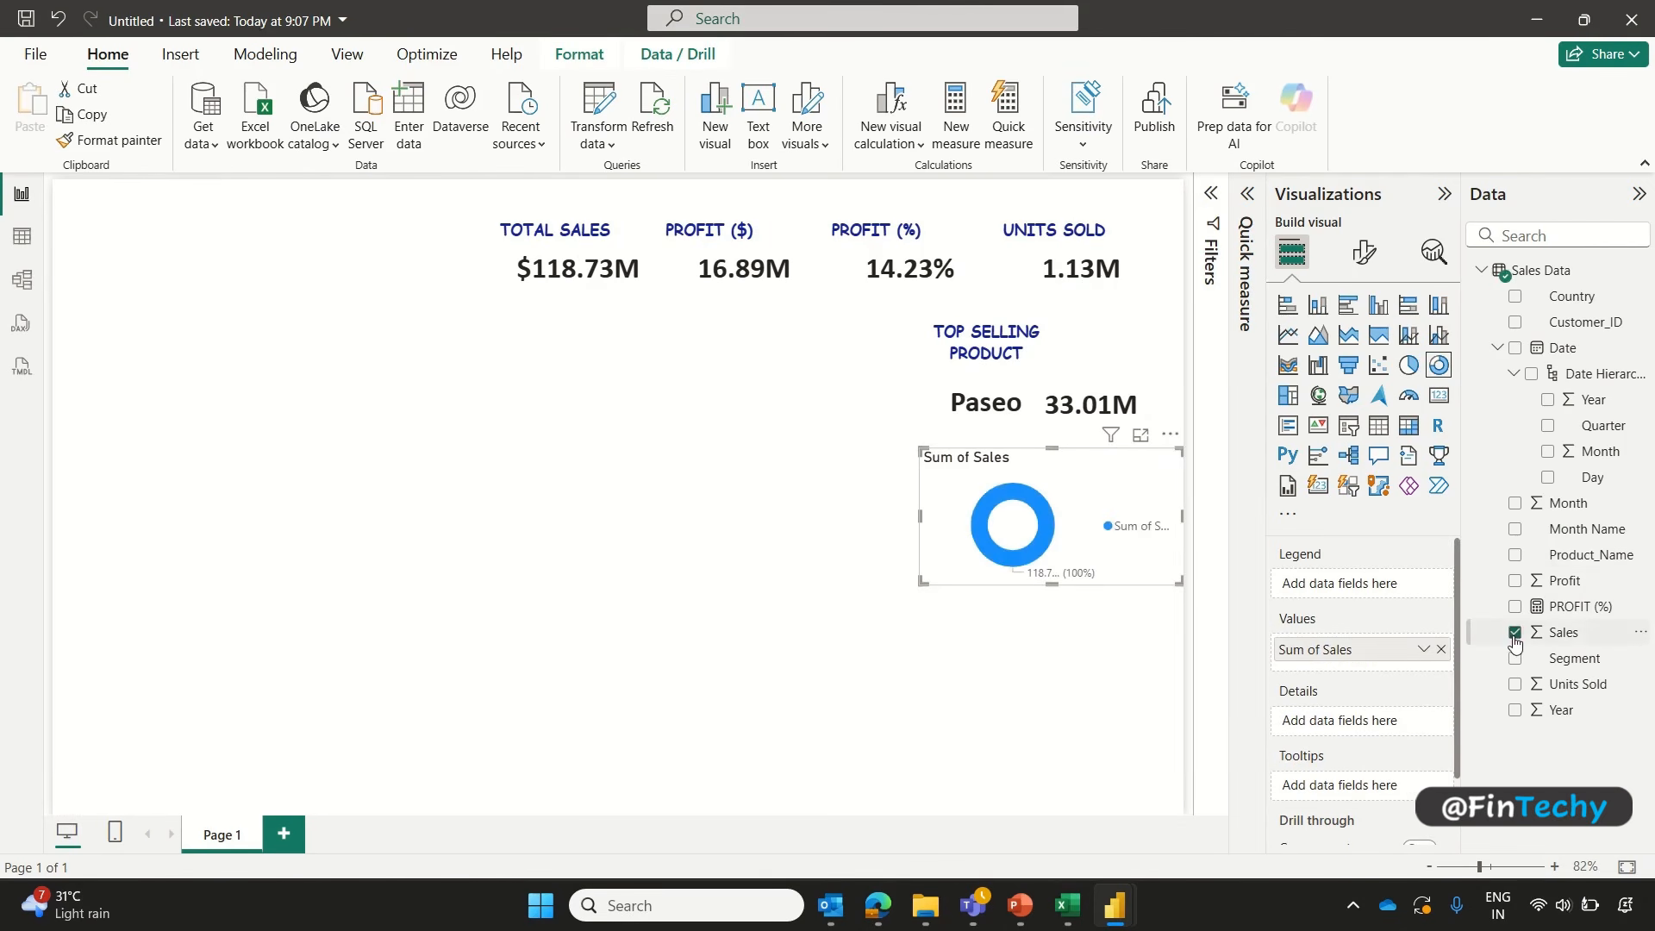
{"action": "left_click", "coordinate": [1516, 556]}
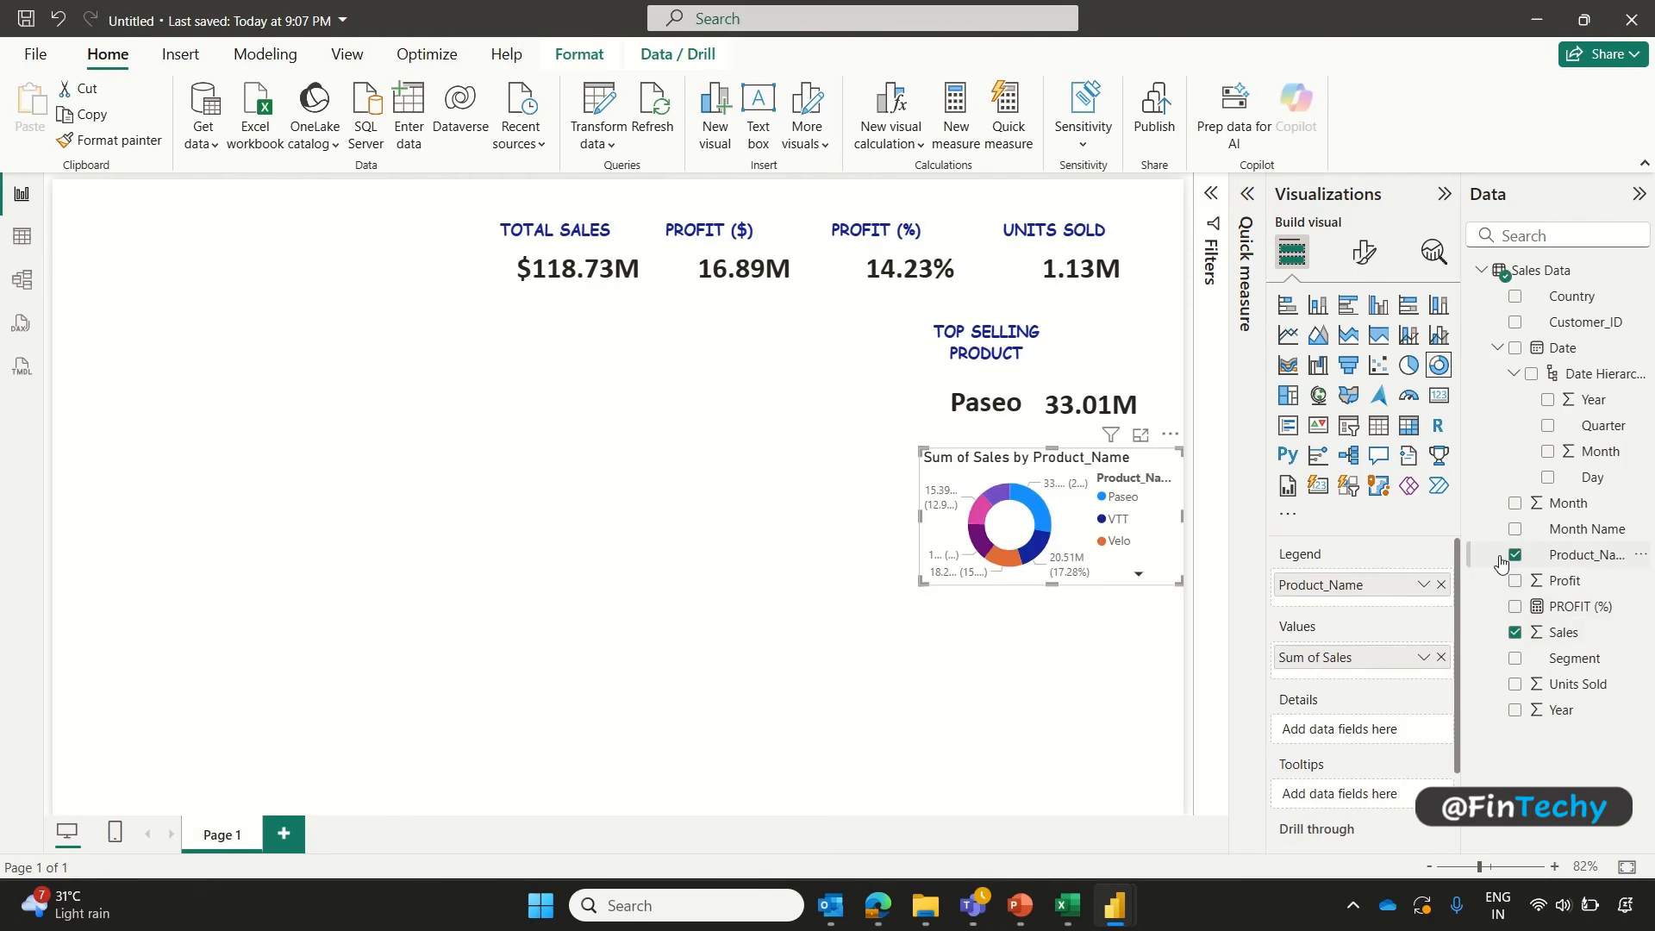
Step: Set the donut chart's legend text to black at size 8 and turn off the legend title
{"action": "left_click", "coordinate": [1364, 252]}
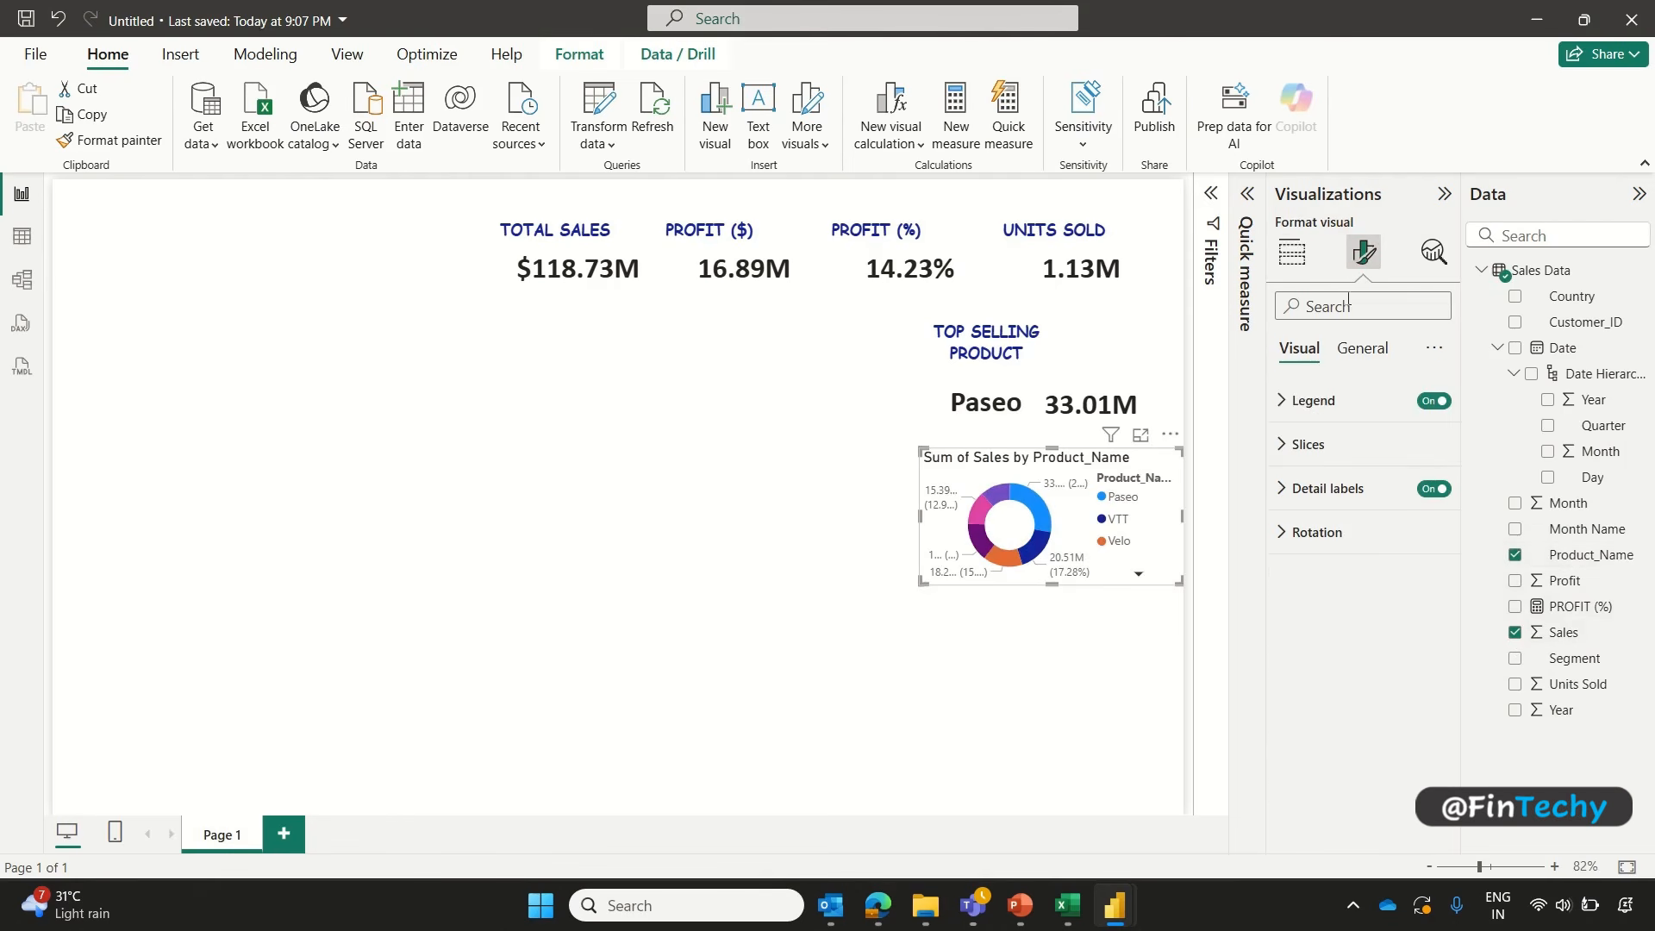
{"action": "left_click", "coordinate": [1283, 403]}
{"action": "left_click", "coordinate": [1291, 559]}
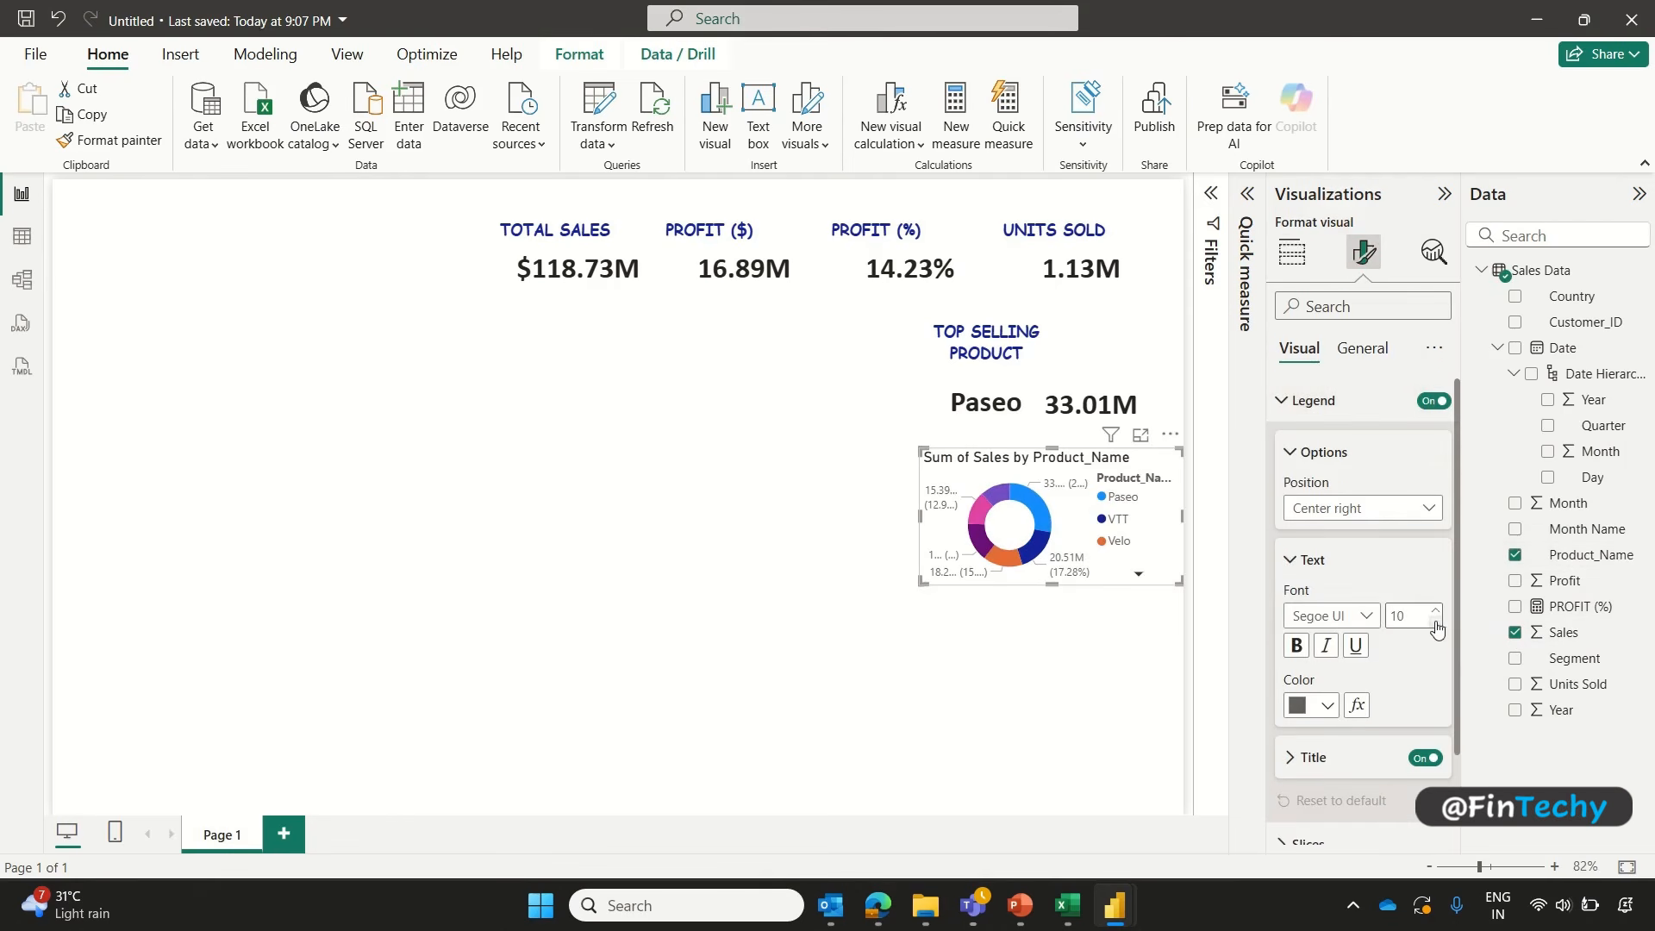
{"action": "left_click", "coordinate": [1319, 705]}
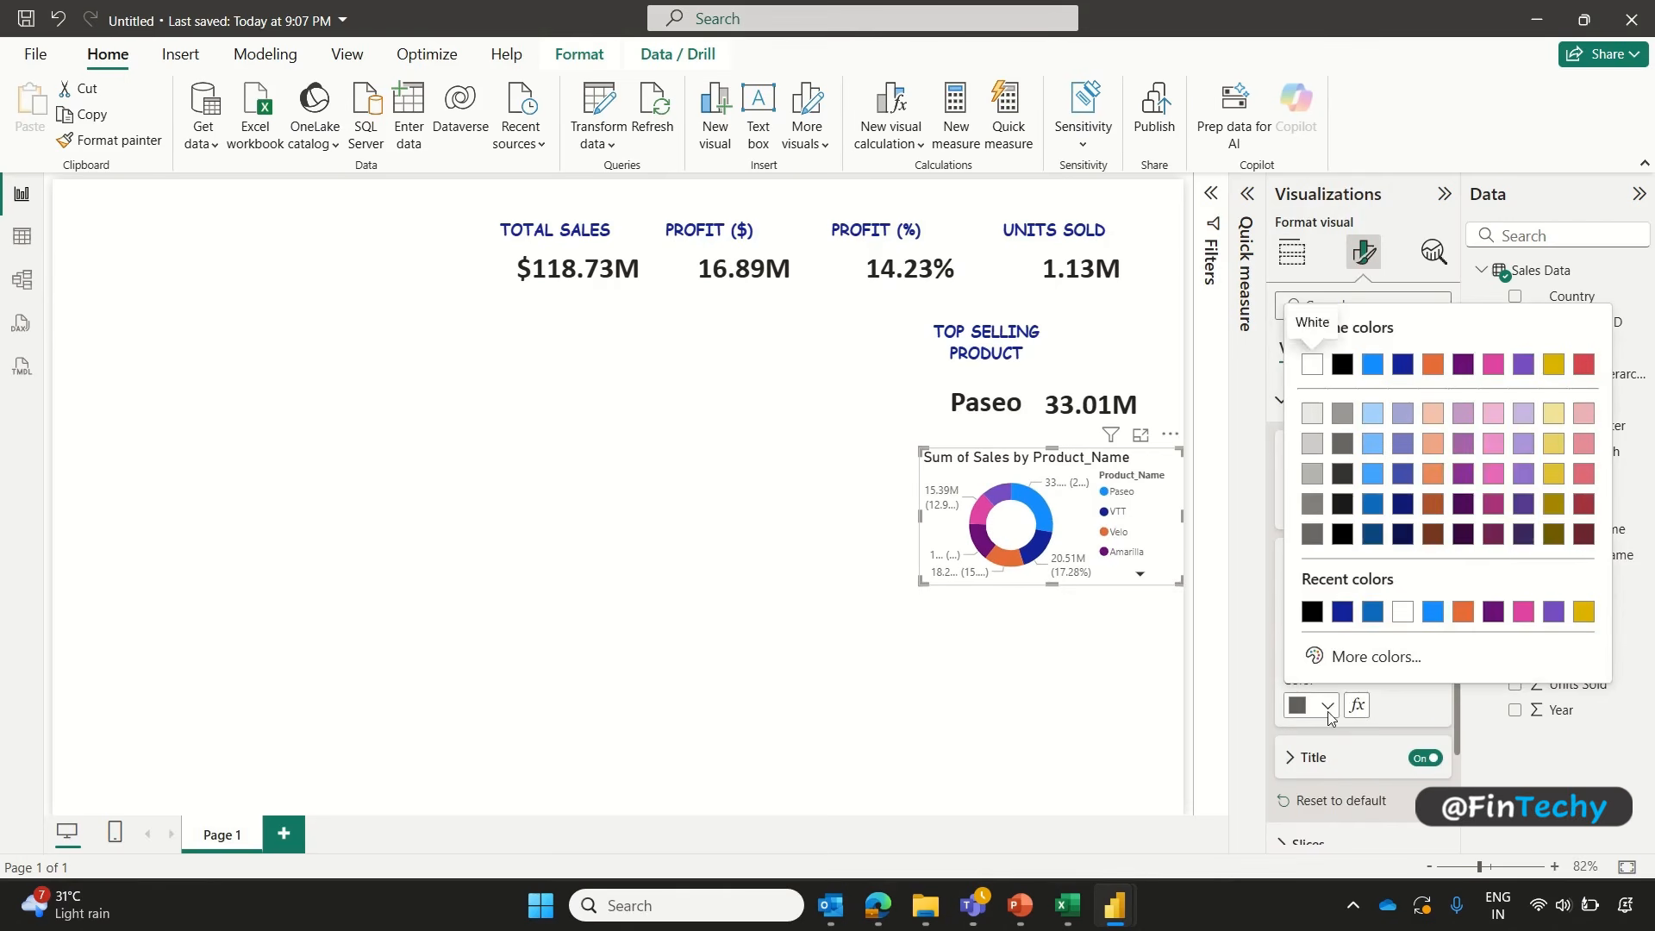
{"action": "left_click", "coordinate": [1313, 613]}
{"action": "left_click", "coordinate": [1424, 758]}
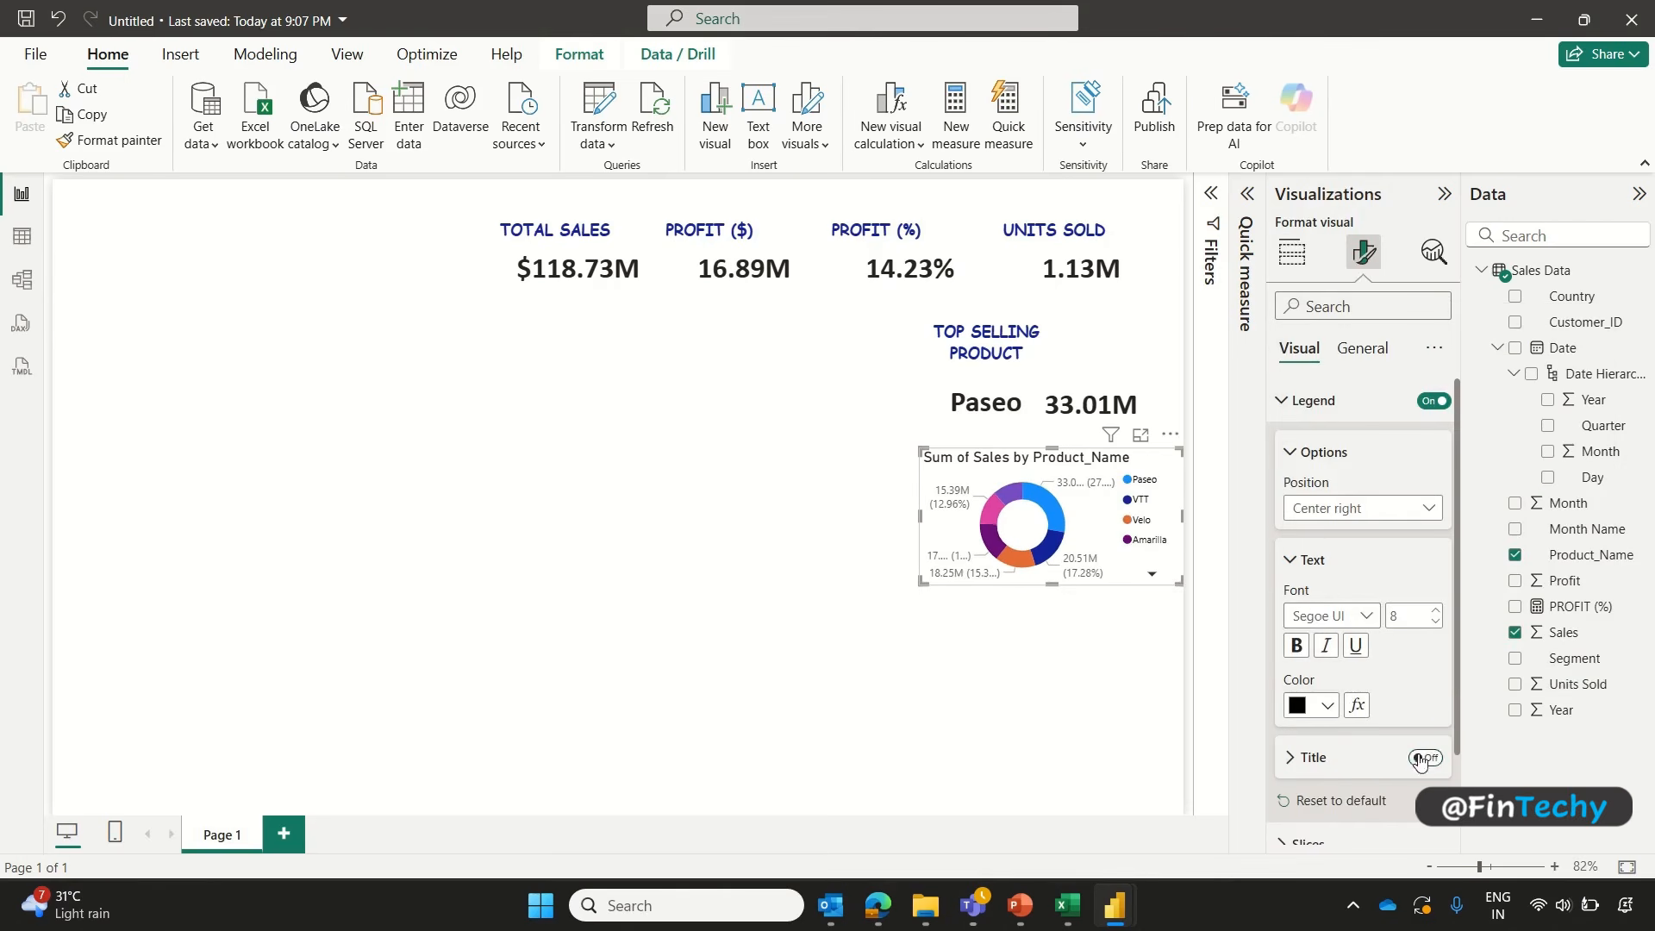
Step: Set the inner radius of the donut chart's slices to 45%
{"action": "scroll", "coordinate": [1457, 690], "scroll_direction": "down", "scroll_amount": 2}
{"action": "left_click", "coordinate": [1293, 734]}
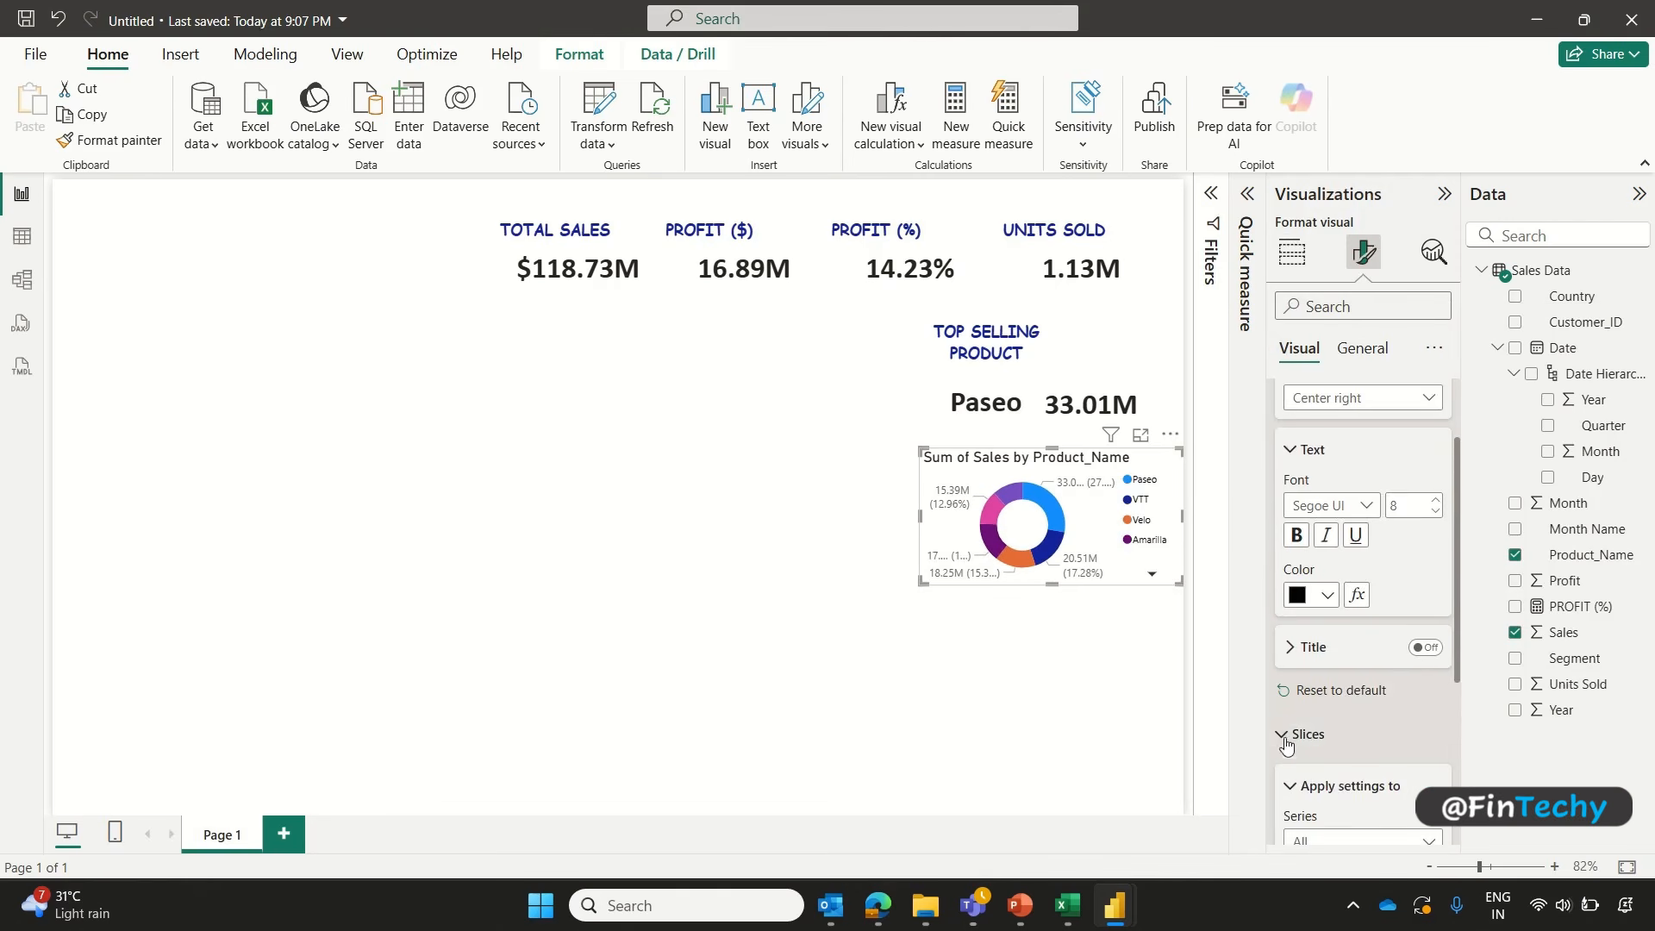
{"action": "scroll", "coordinate": [1458, 690], "scroll_direction": "down", "scroll_amount": 4}
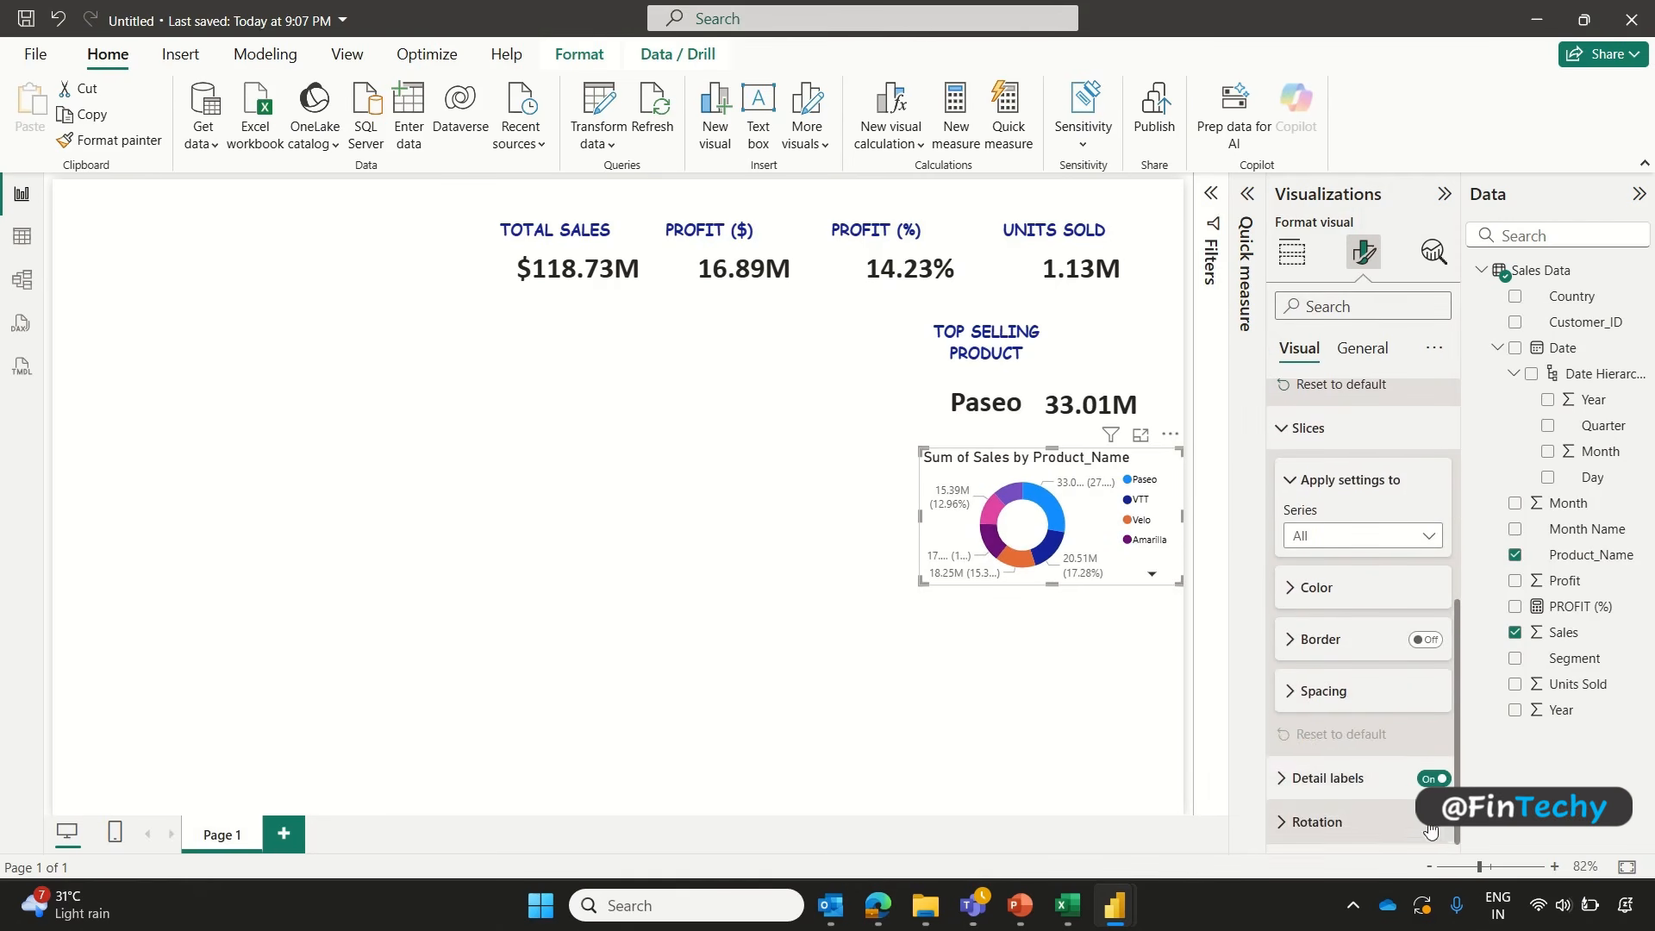
{"action": "left_click", "coordinate": [1296, 694]}
{"action": "type", "text": "45"}
{"action": "key", "text": "Return"}
{"action": "scroll", "coordinate": [1458, 694], "scroll_direction": "down", "scroll_amount": 1}
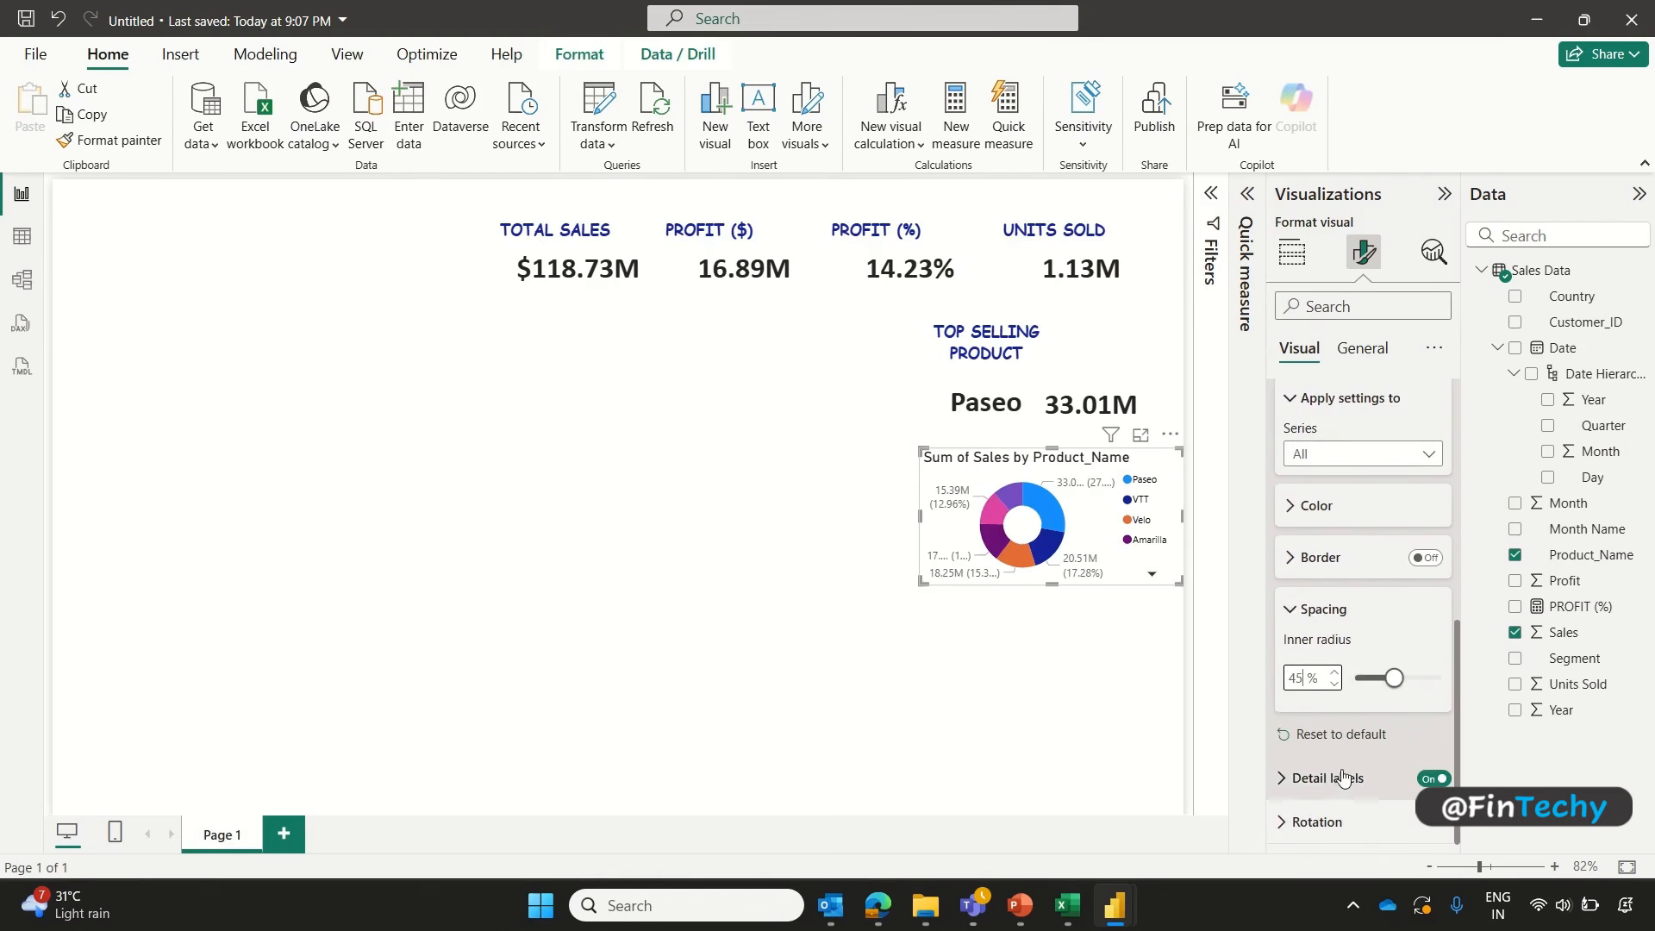
Step: Set the position of the donut chart's detail labels to Inside
{"action": "left_click", "coordinate": [1282, 779]}
{"action": "left_click_drag", "start_coordinate": [1455, 646], "coordinate": [1447, 758]}
{"action": "left_click", "coordinate": [1345, 597]}
{"action": "left_click", "coordinate": [1338, 649]}
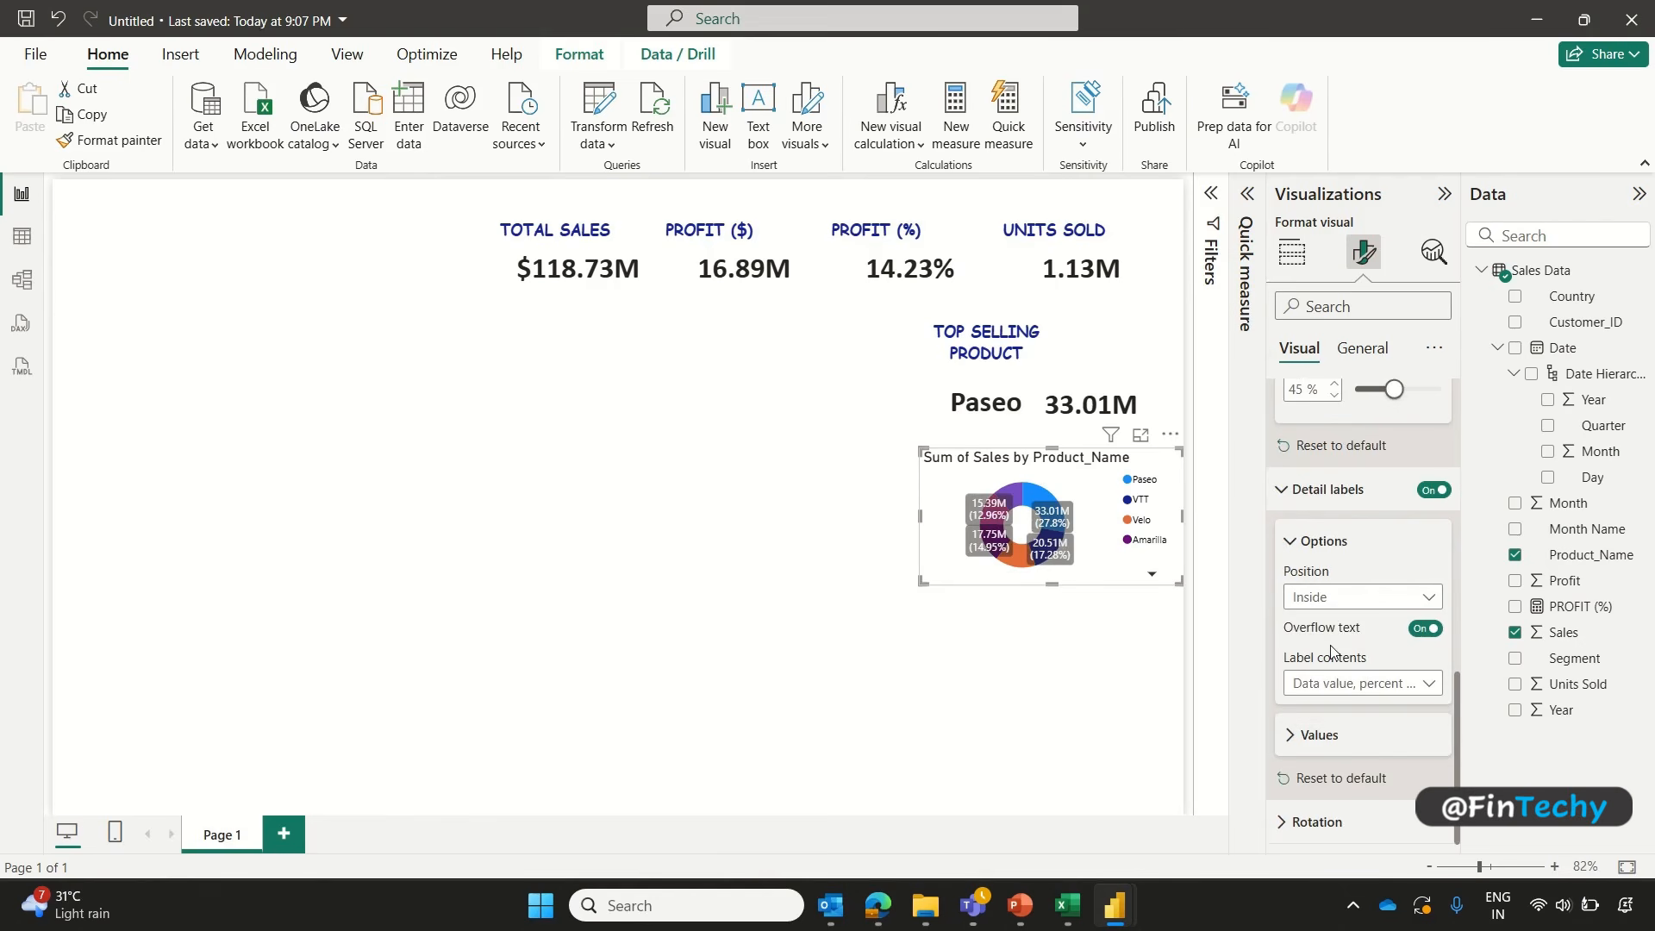
Step: Turn off overflow text for the donut chart's detail labels and set the label contents to show only percentages
{"action": "left_click", "coordinate": [1426, 629]}
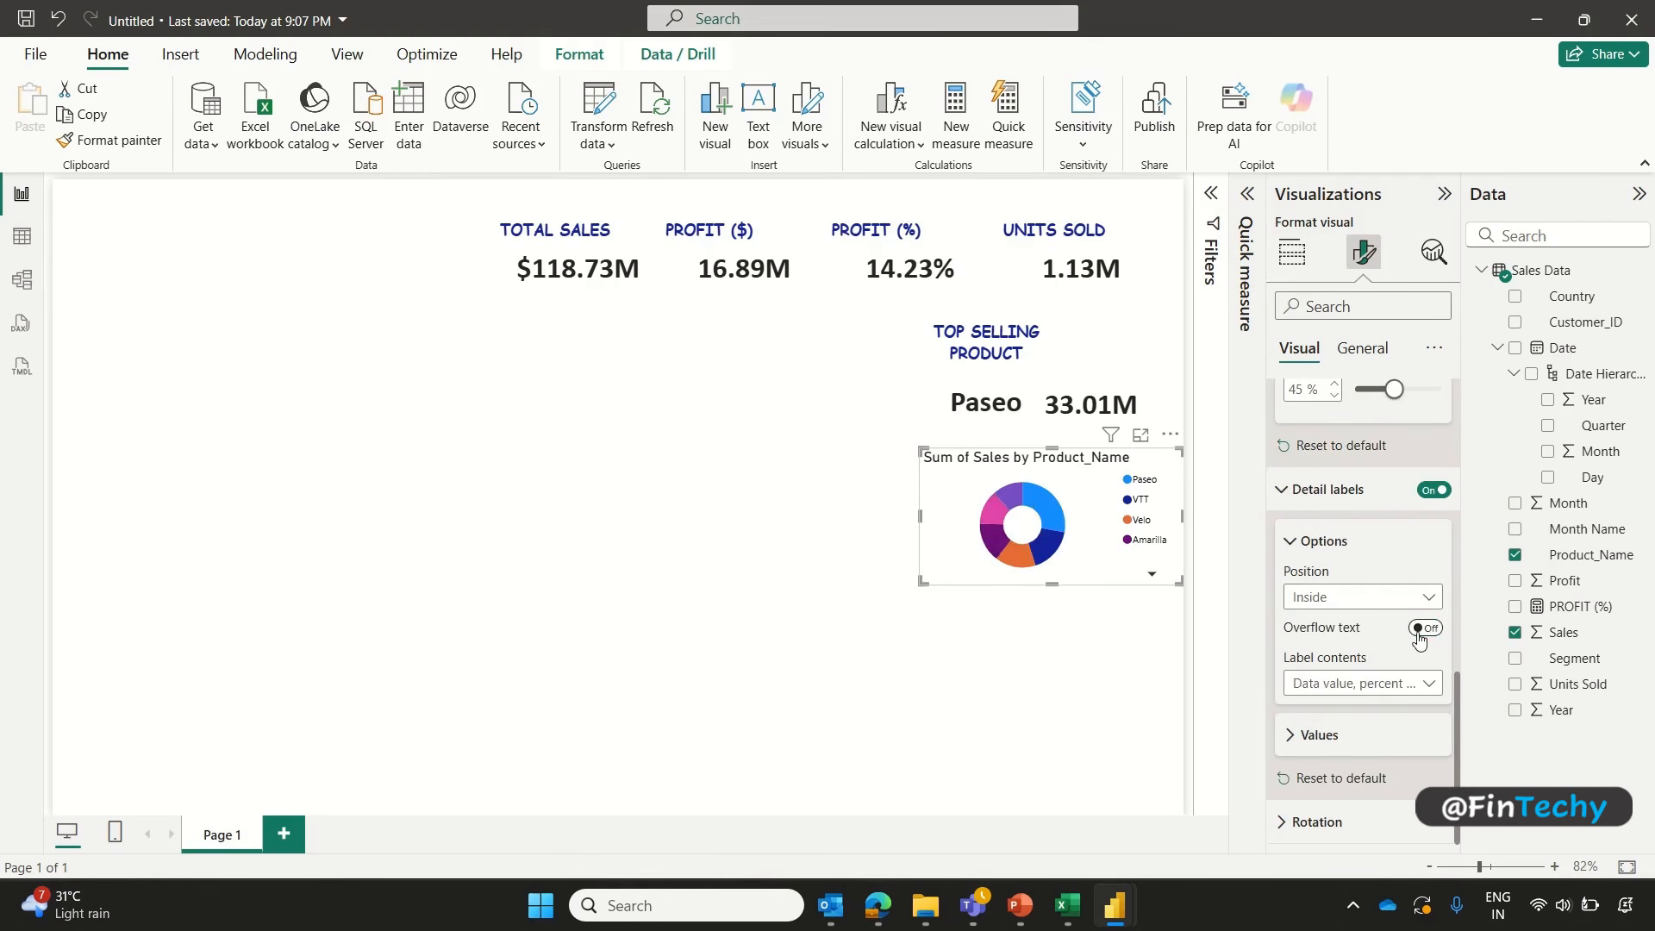
{"action": "left_click", "coordinate": [1428, 683]}
{"action": "left_click", "coordinate": [1357, 761]}
Step: Set the donut chart's detail label values to size 8 with 0 percentage decimal places, and enlarge the chart slightly
{"action": "left_click", "coordinate": [1345, 740]}
{"action": "scroll", "coordinate": [1449, 689], "scroll_direction": "down", "scroll_amount": 4}
{"action": "left_click", "coordinate": [1433, 485]}
{"action": "left_click", "coordinate": [1352, 741]}
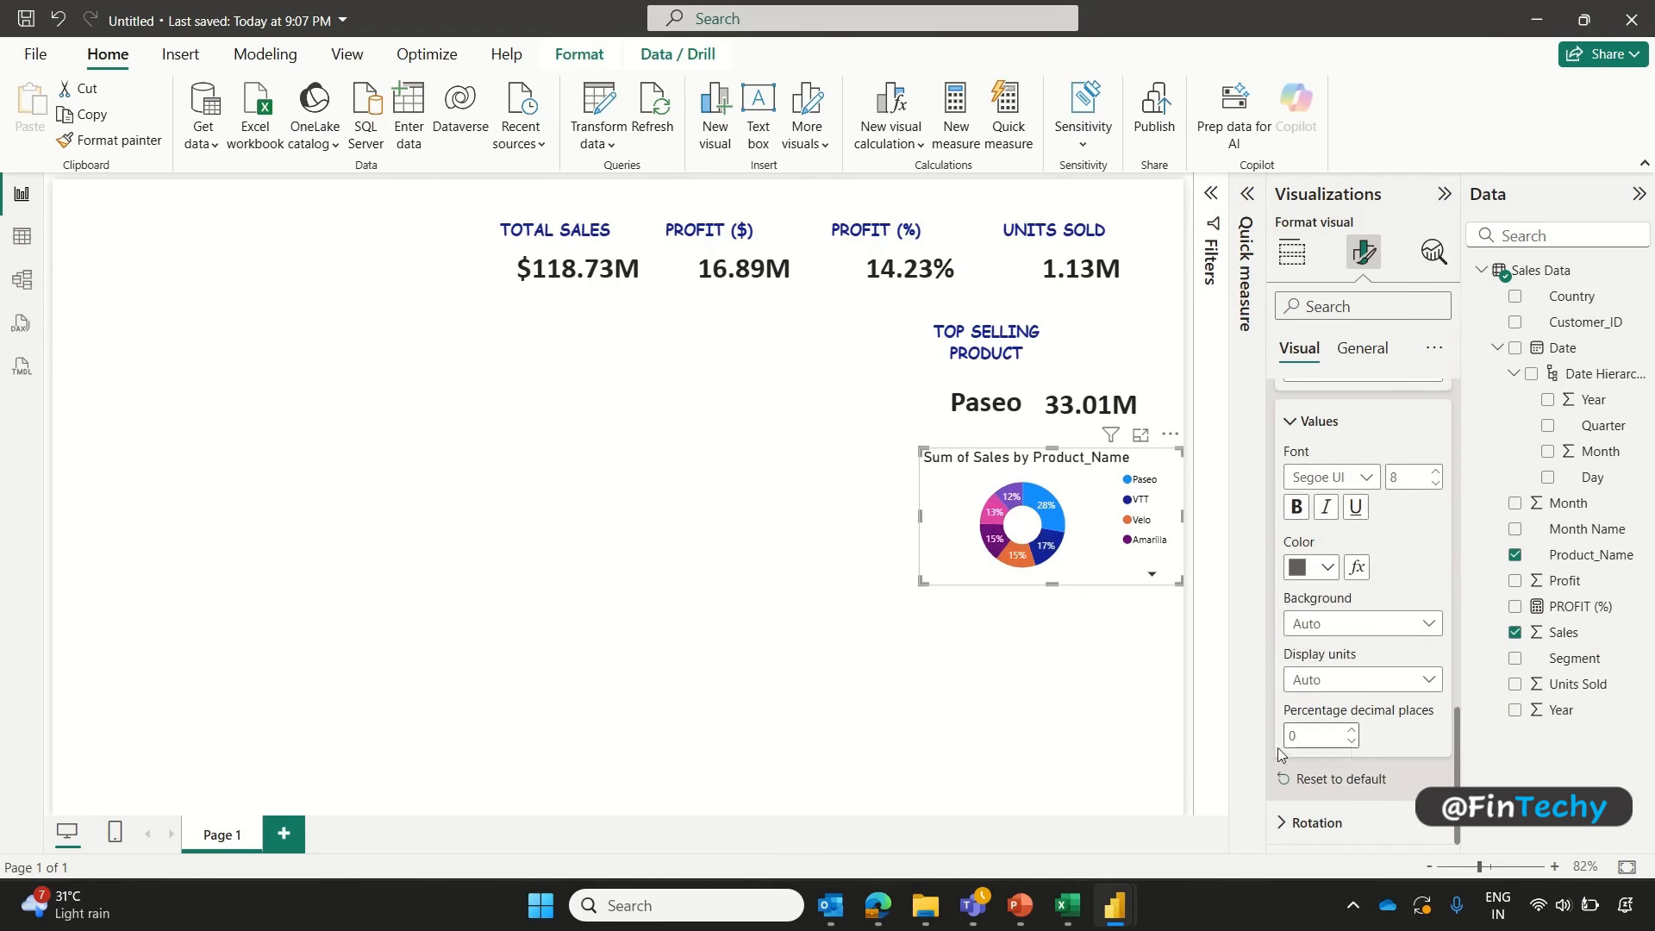
{"action": "left_click_drag", "start_coordinate": [924, 589], "coordinate": [911, 598]}
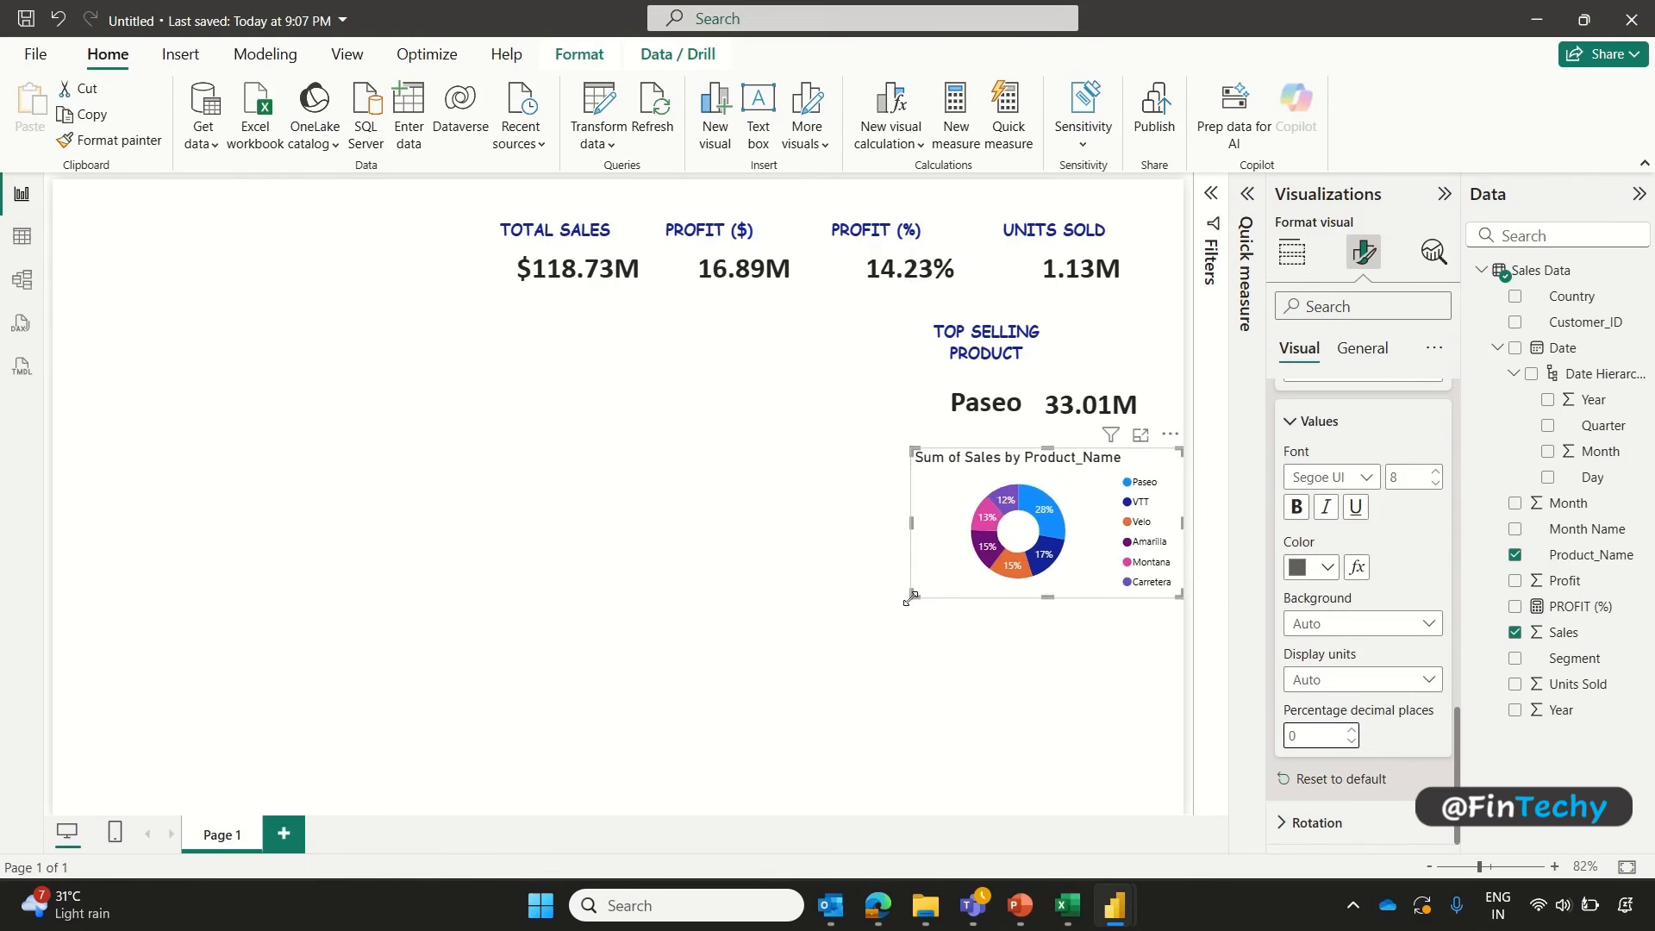
Step: Change the donut chart's title text to "Sales % by Product"
{"action": "left_click", "coordinate": [1361, 353]}
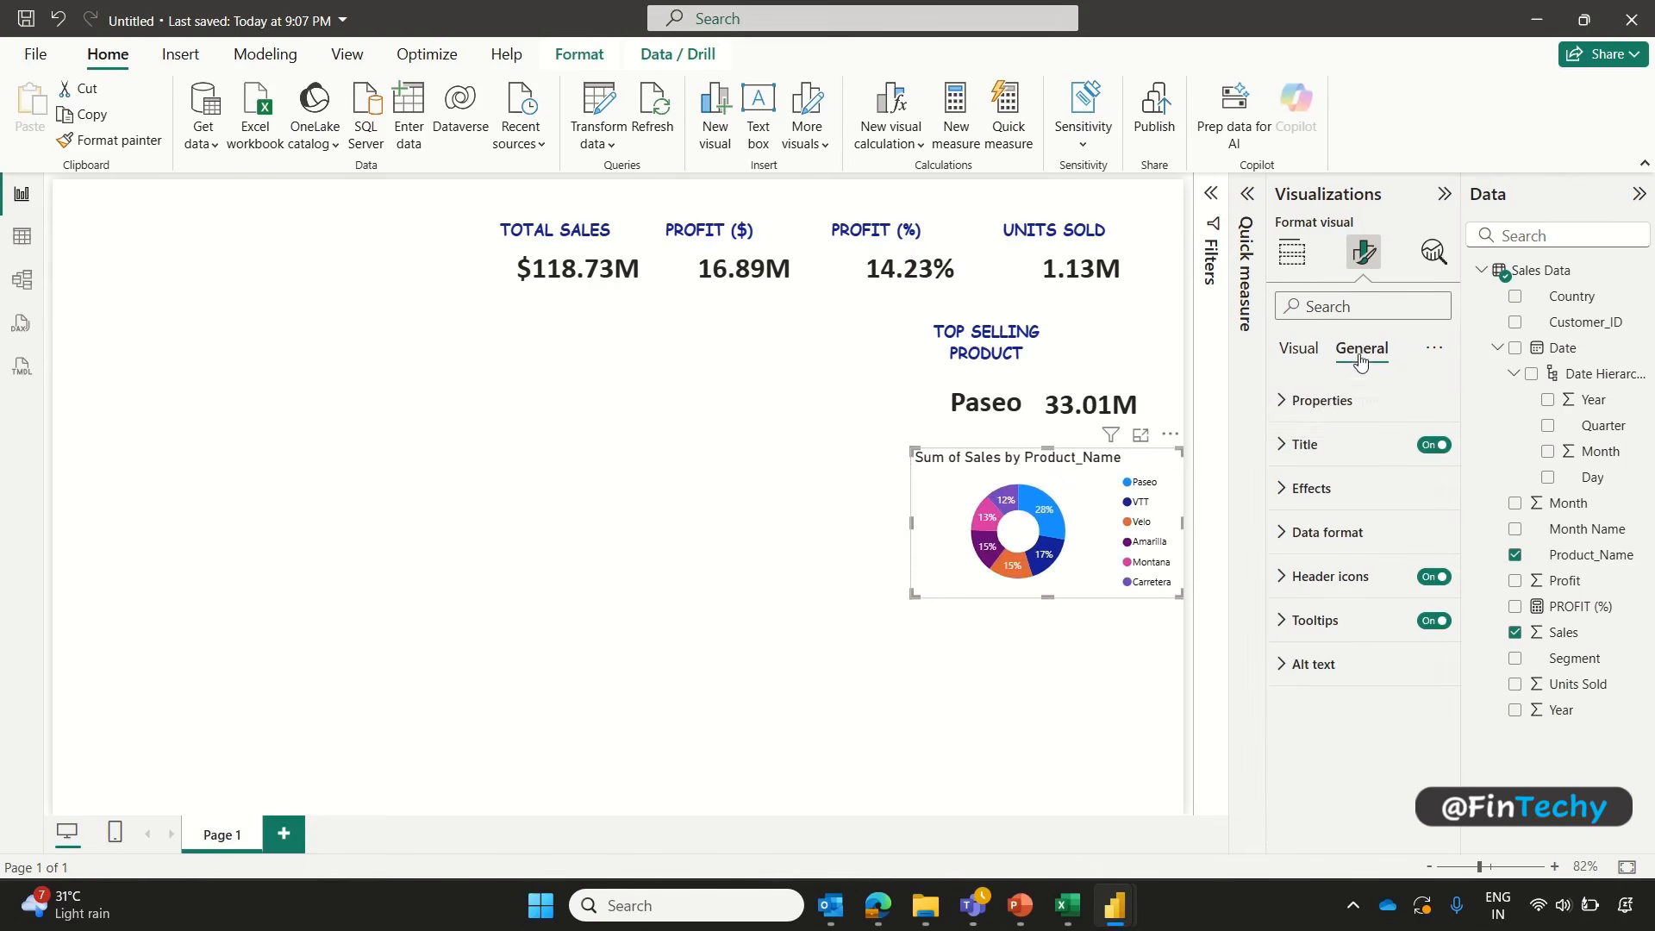
{"action": "left_click", "coordinate": [1284, 446]}
{"action": "left_click_drag", "start_coordinate": [1291, 552], "coordinate": [1337, 552]}
{"action": "key", "text": "BackSpace"}
{"action": "left_click", "coordinate": [1325, 552]}
{"action": "type", "text": "%"}
{"action": "key", "text": "End"}
{"action": "key", "text": "BackSpace"}
{"action": "key", "text": "BackSpace"}
{"action": "key", "text": "BackSpace"}
{"action": "key", "text": "BackSpace"}
{"action": "key", "text": "BackSpace"}
Step: Format the donut chart's title in Comic Sans, size 13, bold, black and centered, and narrow the chart slightly
{"action": "left_click", "coordinate": [1365, 664]}
{"action": "left_click", "coordinate": [1338, 497]}
{"action": "left_click", "coordinate": [1436, 671]}
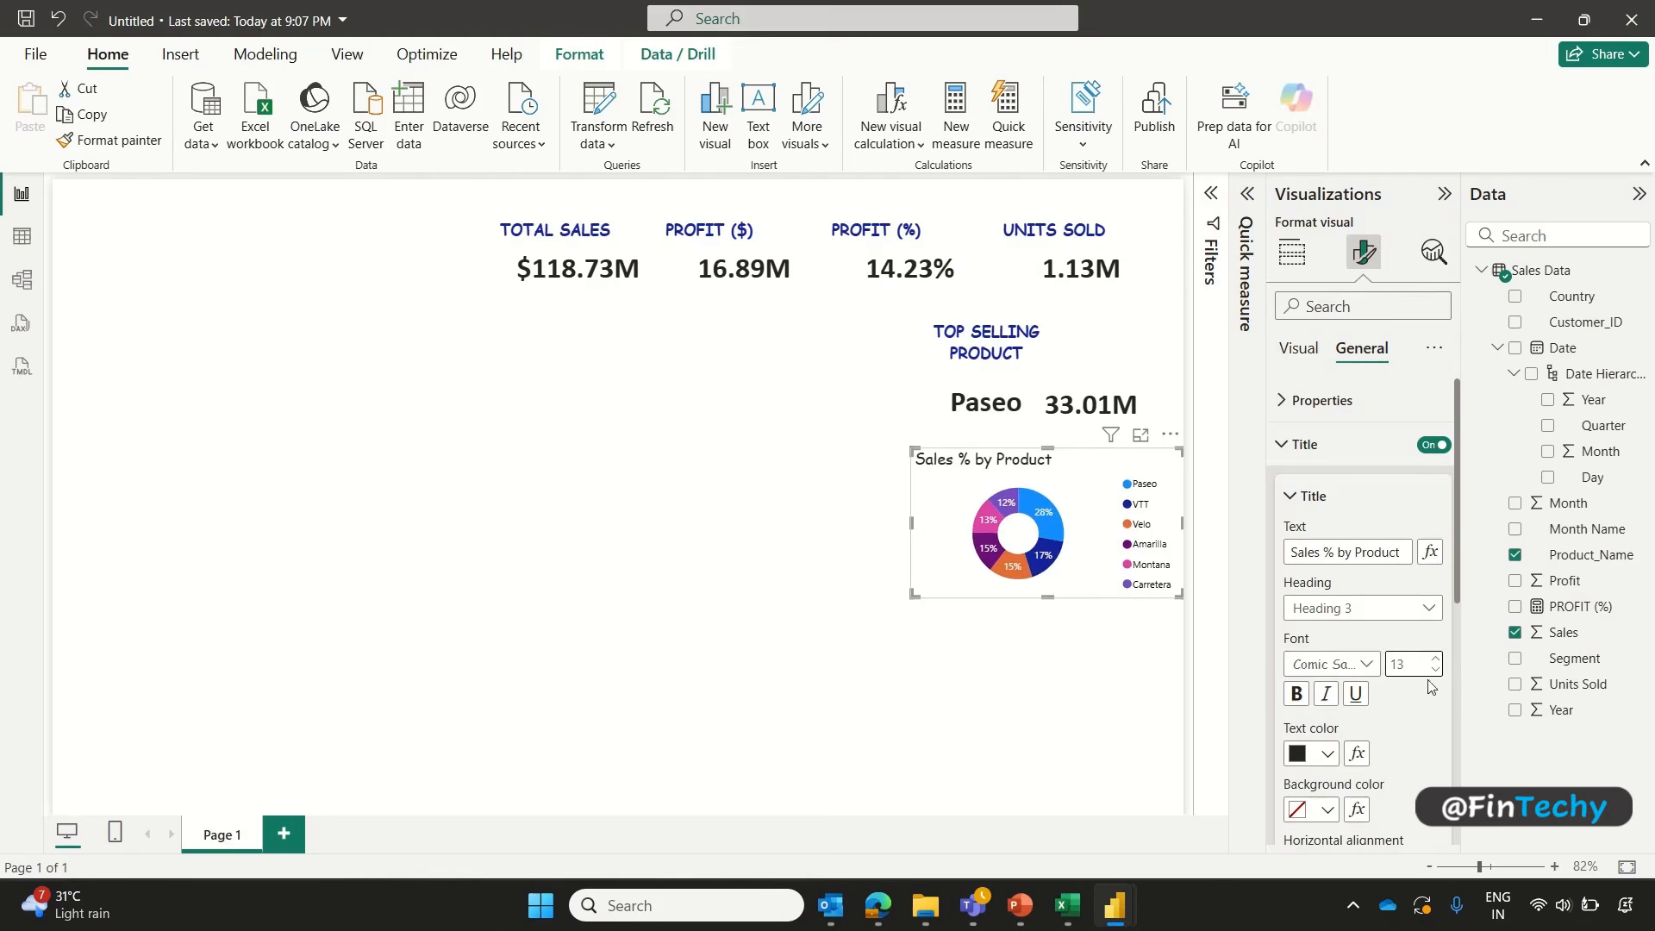
{"action": "left_click", "coordinate": [1328, 753]}
{"action": "left_click", "coordinate": [1316, 660]}
{"action": "left_click", "coordinate": [1303, 691]}
{"action": "left_click_drag", "start_coordinate": [1457, 573], "coordinate": [1456, 654]}
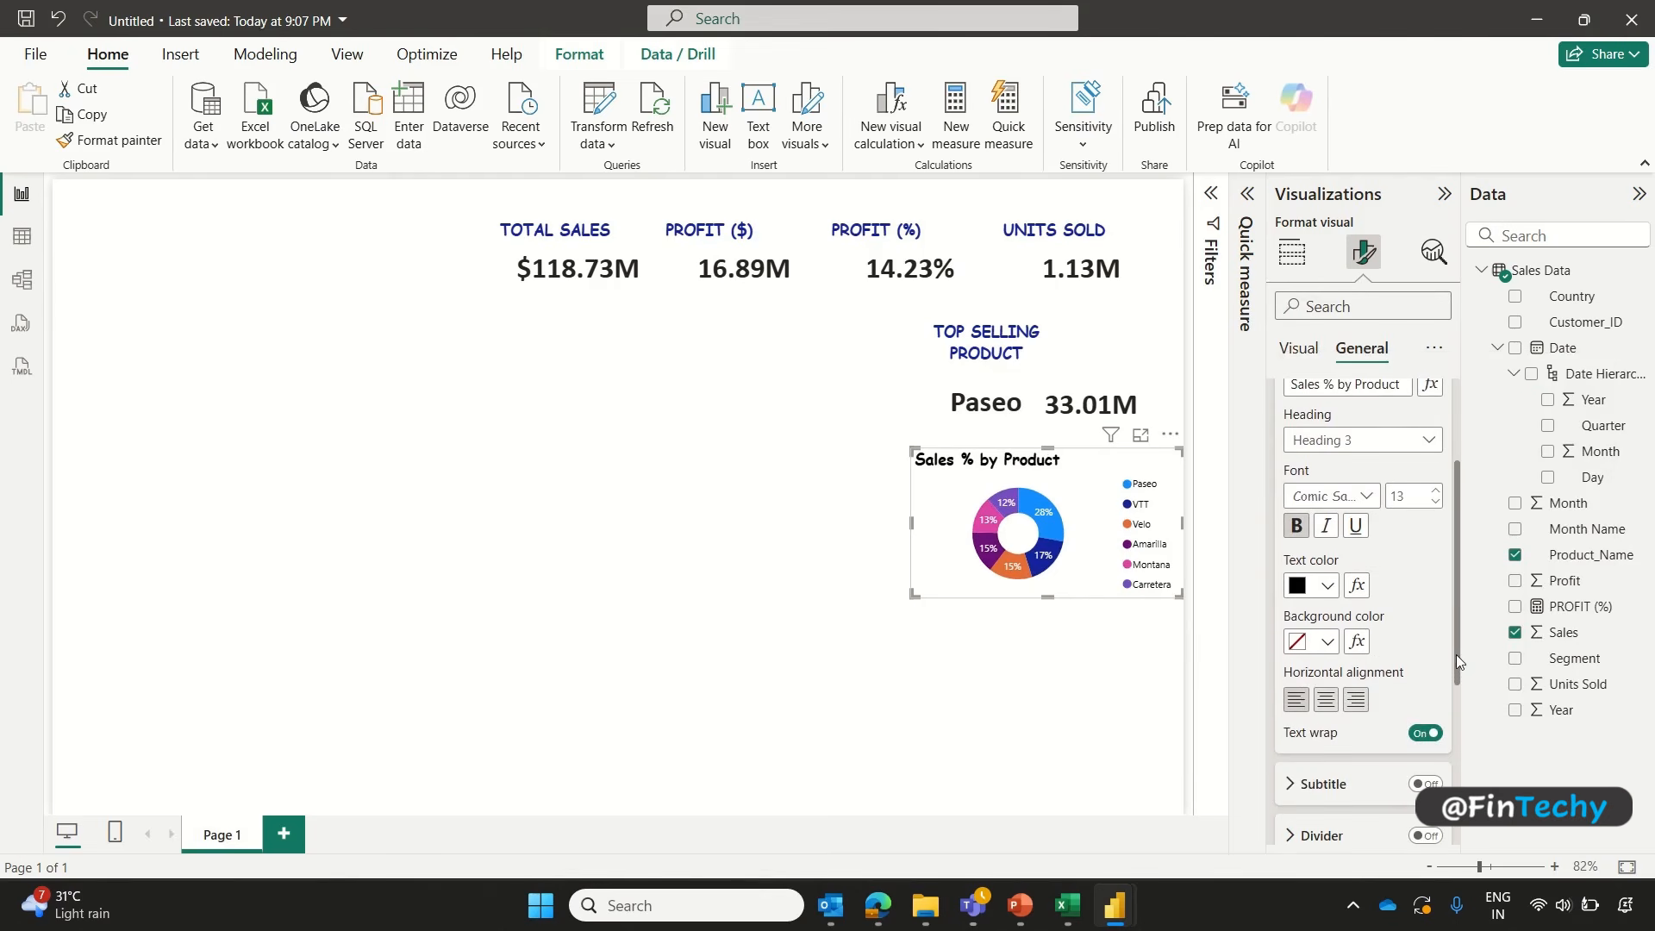
{"action": "left_click", "coordinate": [1325, 700]}
{"action": "left_click_drag", "start_coordinate": [1182, 524], "coordinate": [1168, 529]}
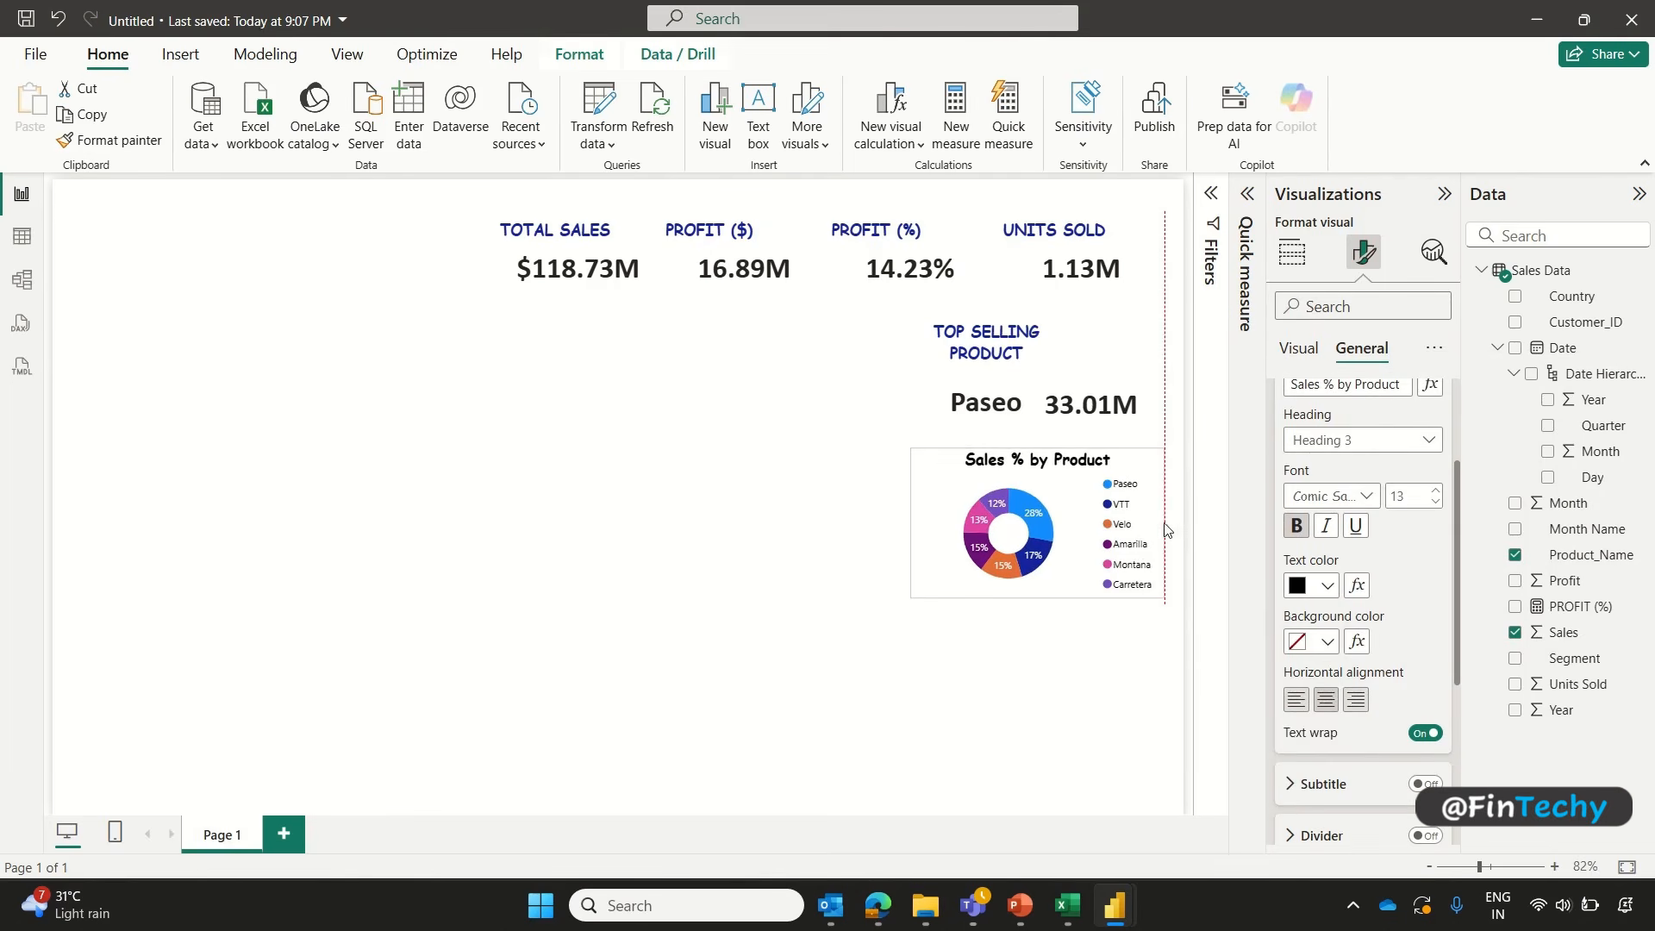
{"action": "left_click", "coordinate": [845, 532]}
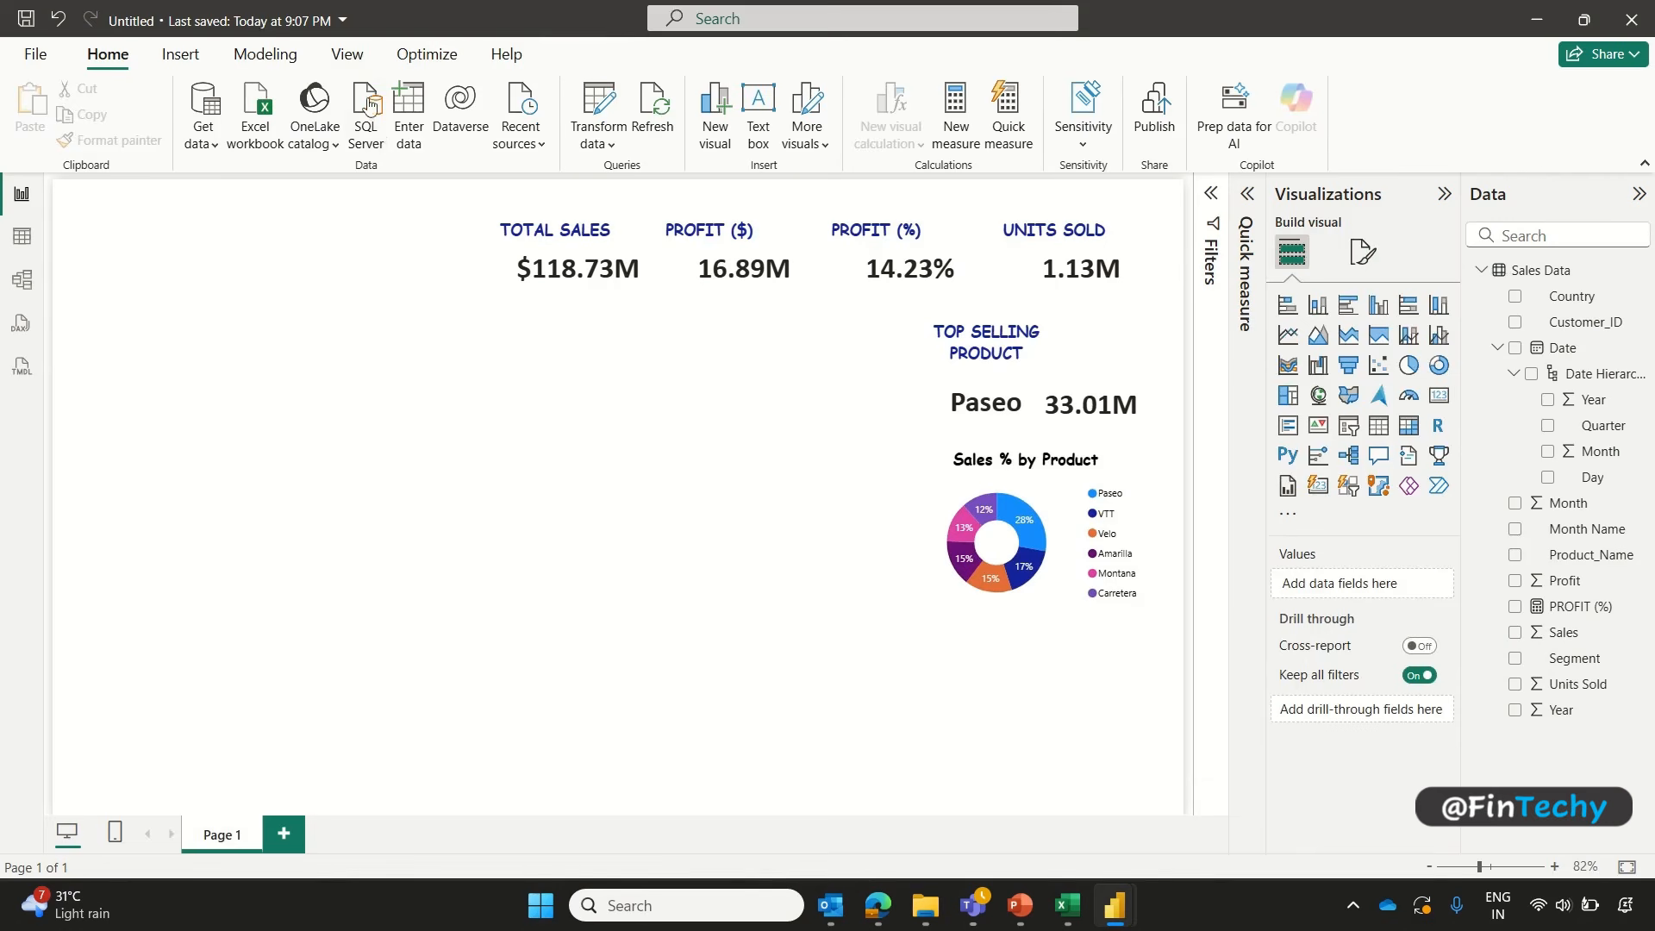
Step: Open the customization settings of the current report theme
{"action": "left_click", "coordinate": [355, 58]}
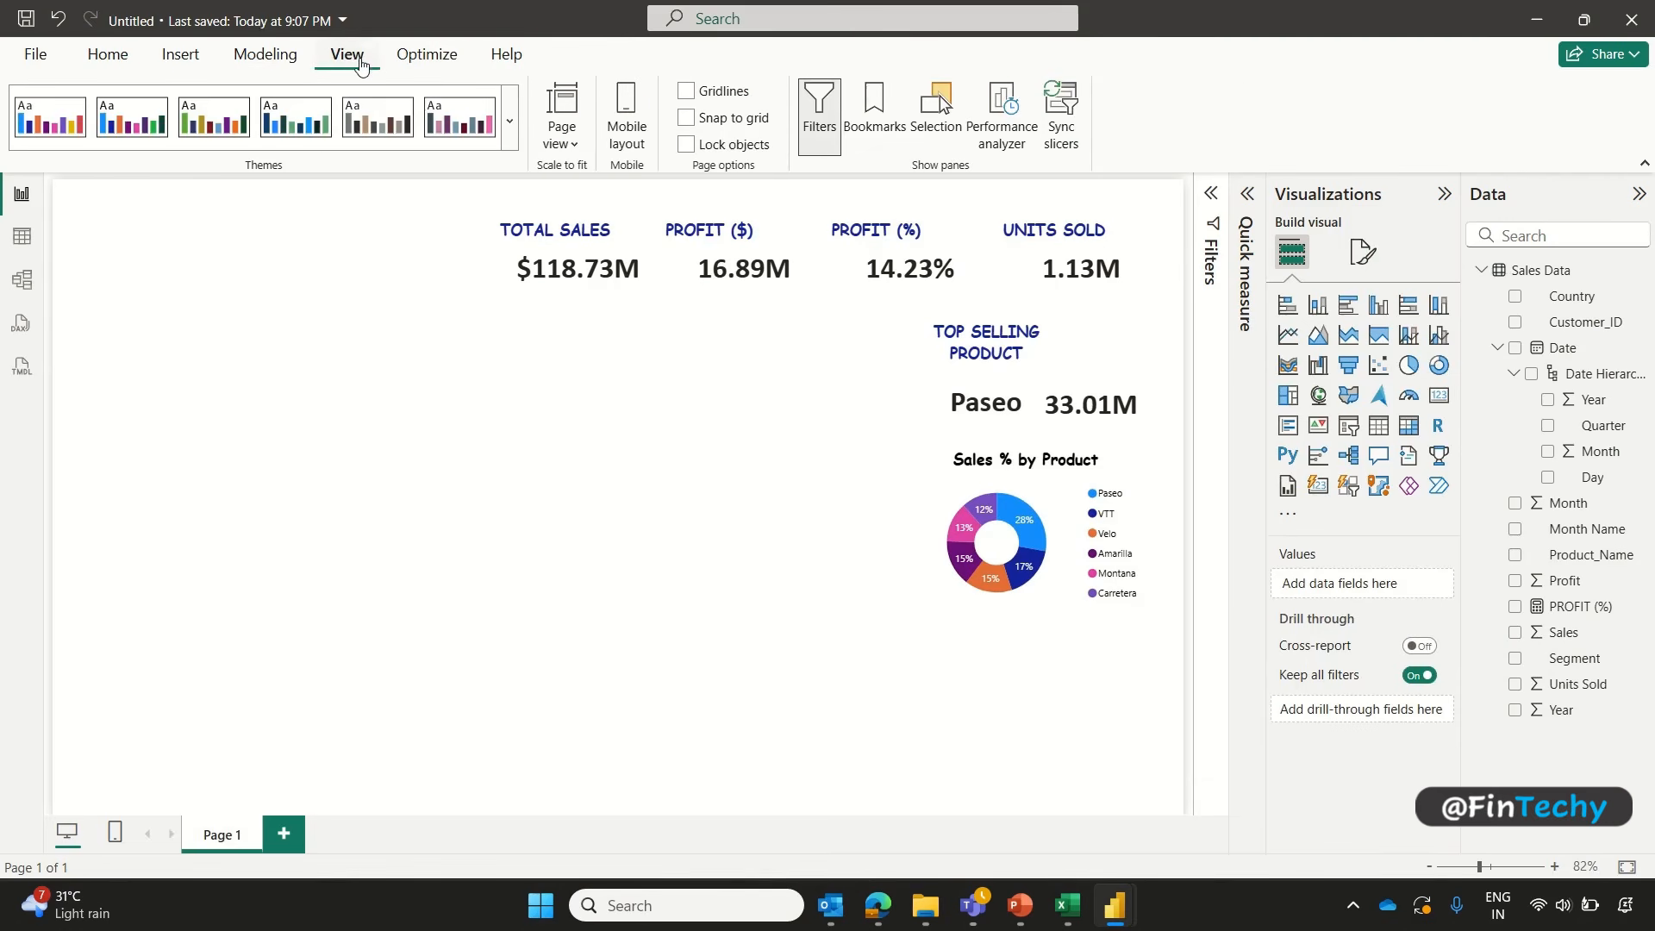
{"action": "left_click", "coordinate": [511, 134]}
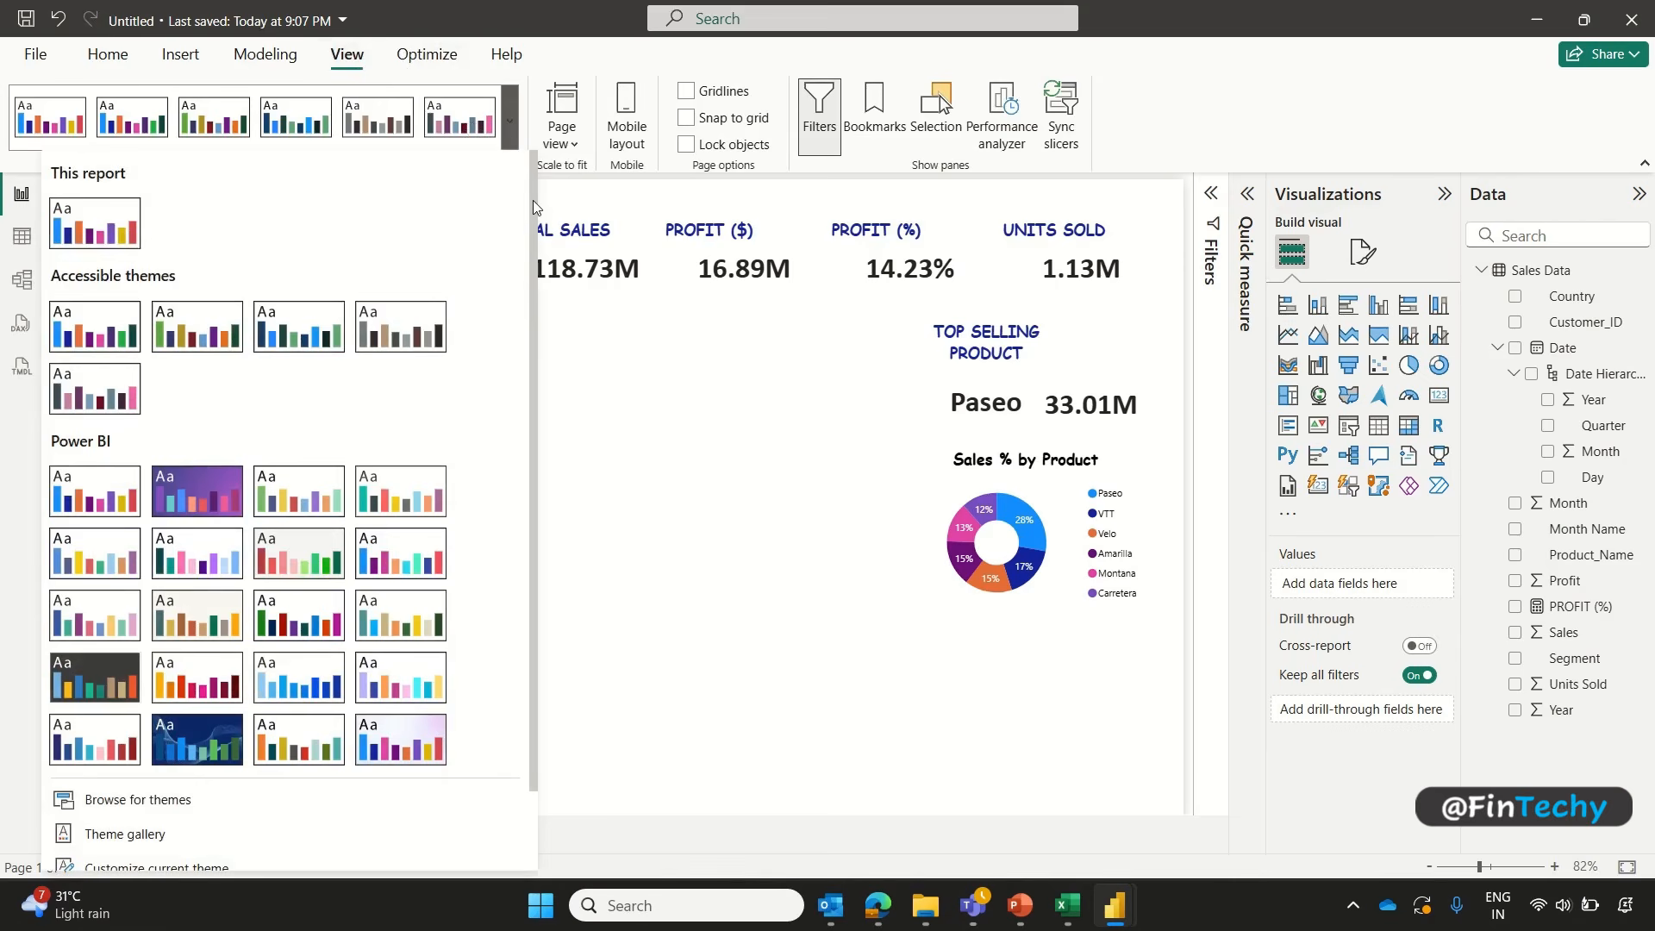
{"action": "scroll", "coordinate": [533, 207], "scroll_direction": "down", "scroll_amount": 2}
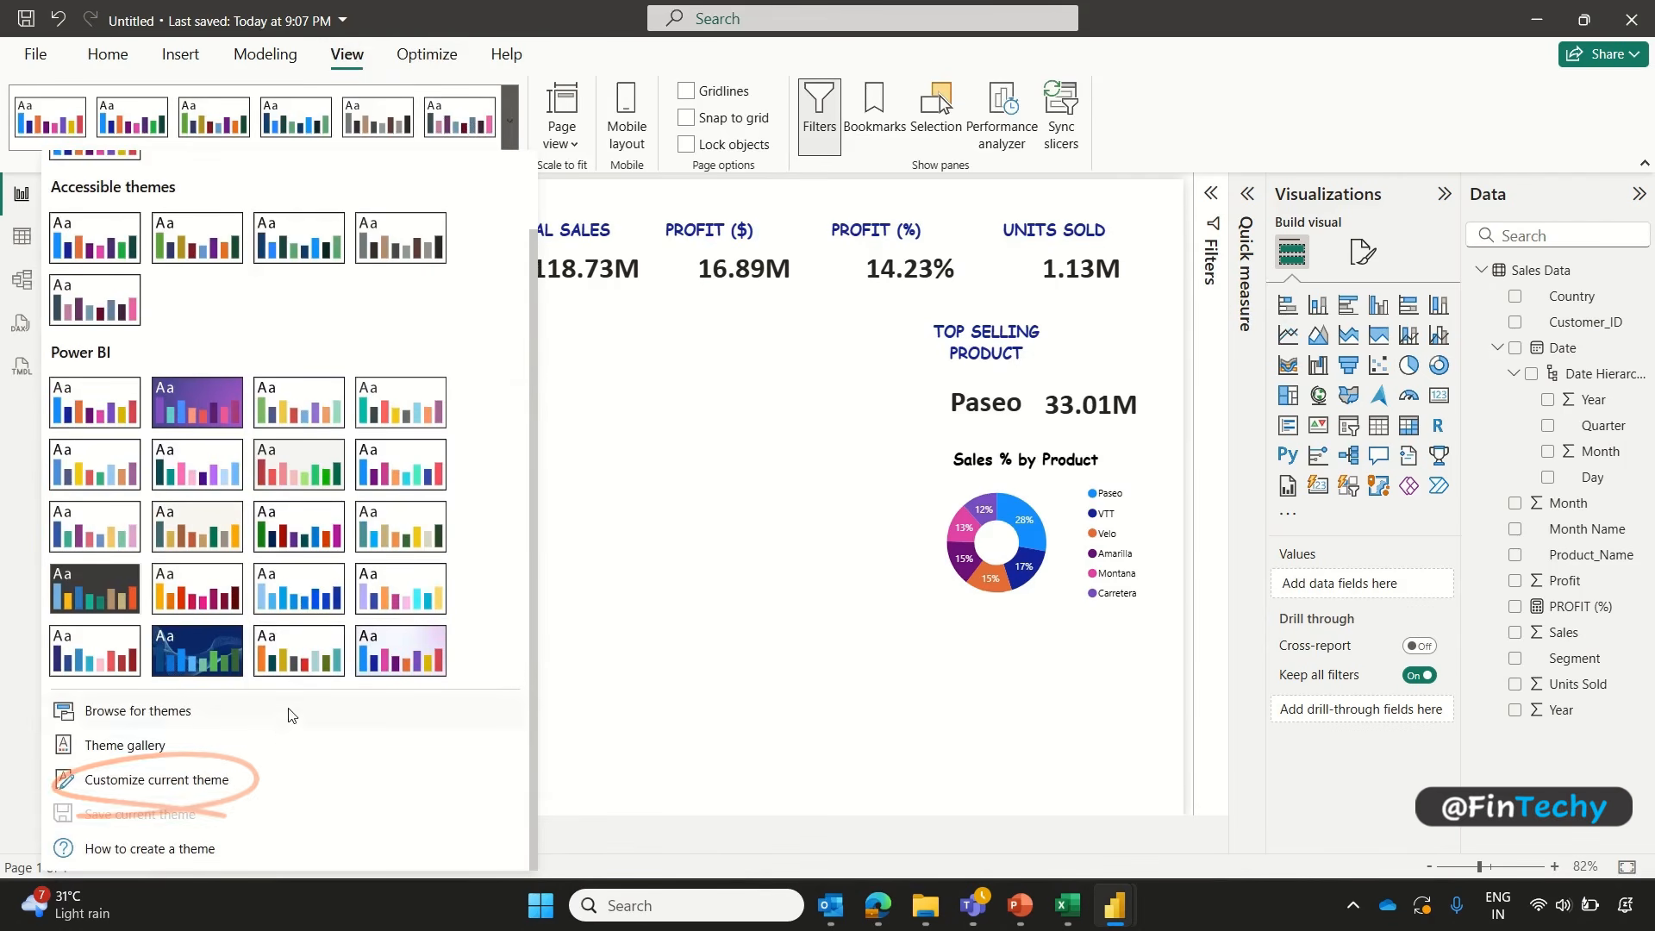
{"action": "left_click", "coordinate": [250, 787]}
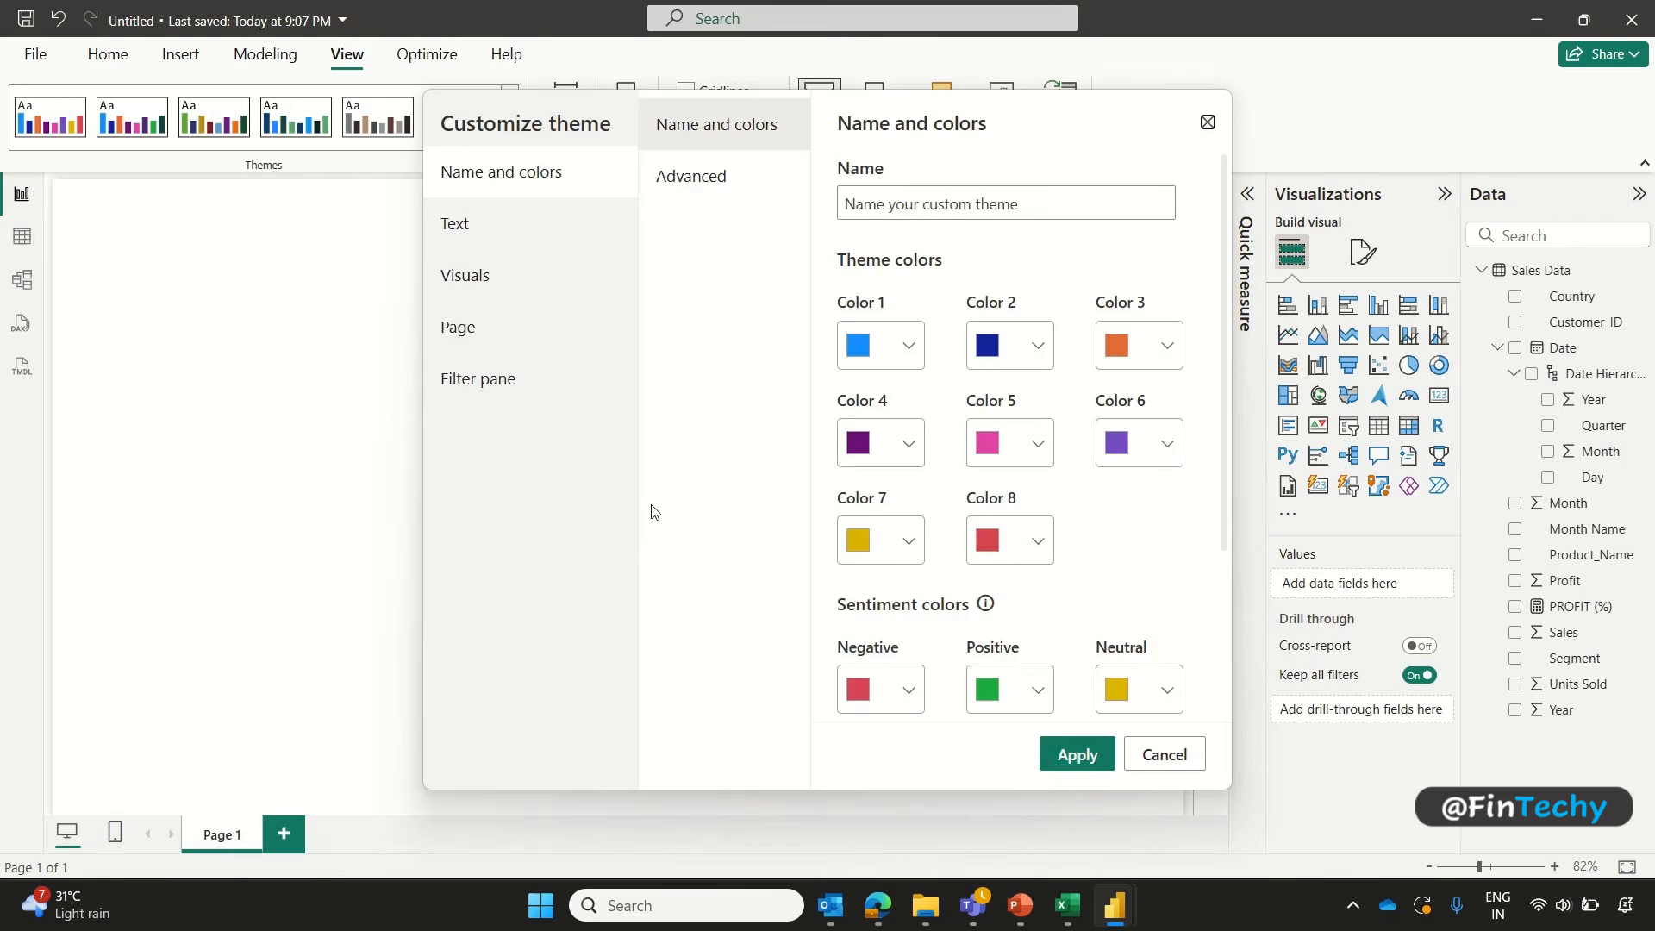
Step: Switch to Excel and examine the hex codes for Color 1 to Color 8 on the Theme Colors sheet
{"action": "left_click", "coordinate": [1057, 903]}
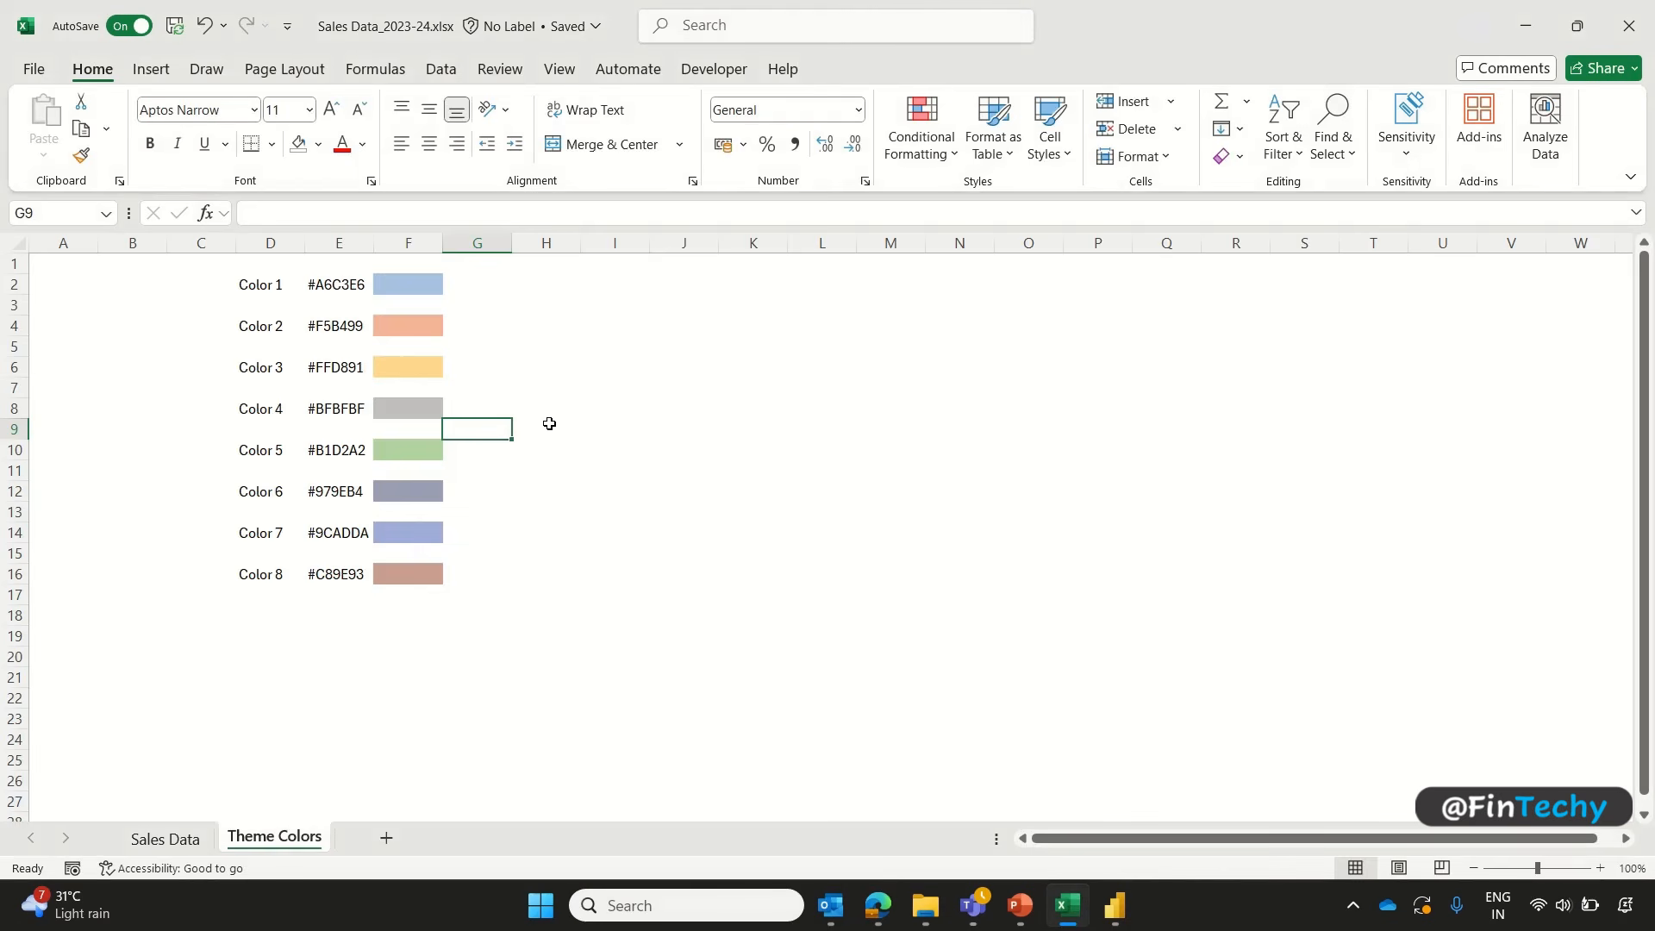
{"action": "left_click_drag", "start_coordinate": [354, 283], "coordinate": [329, 576]}
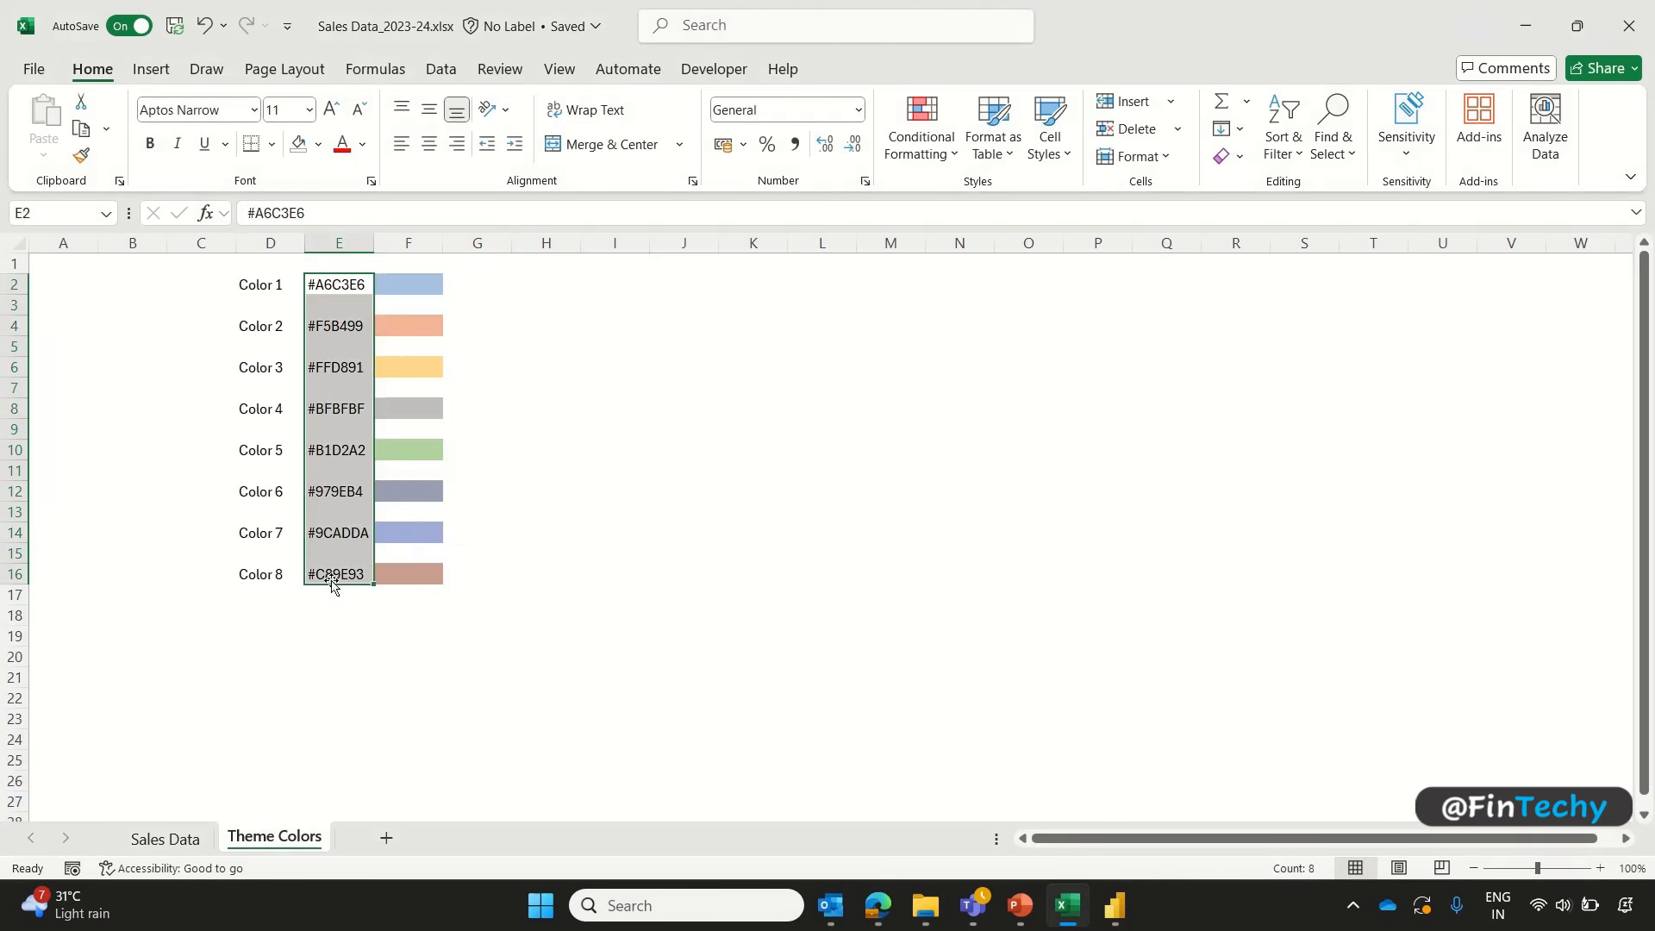
{"action": "left_click", "coordinate": [622, 341]}
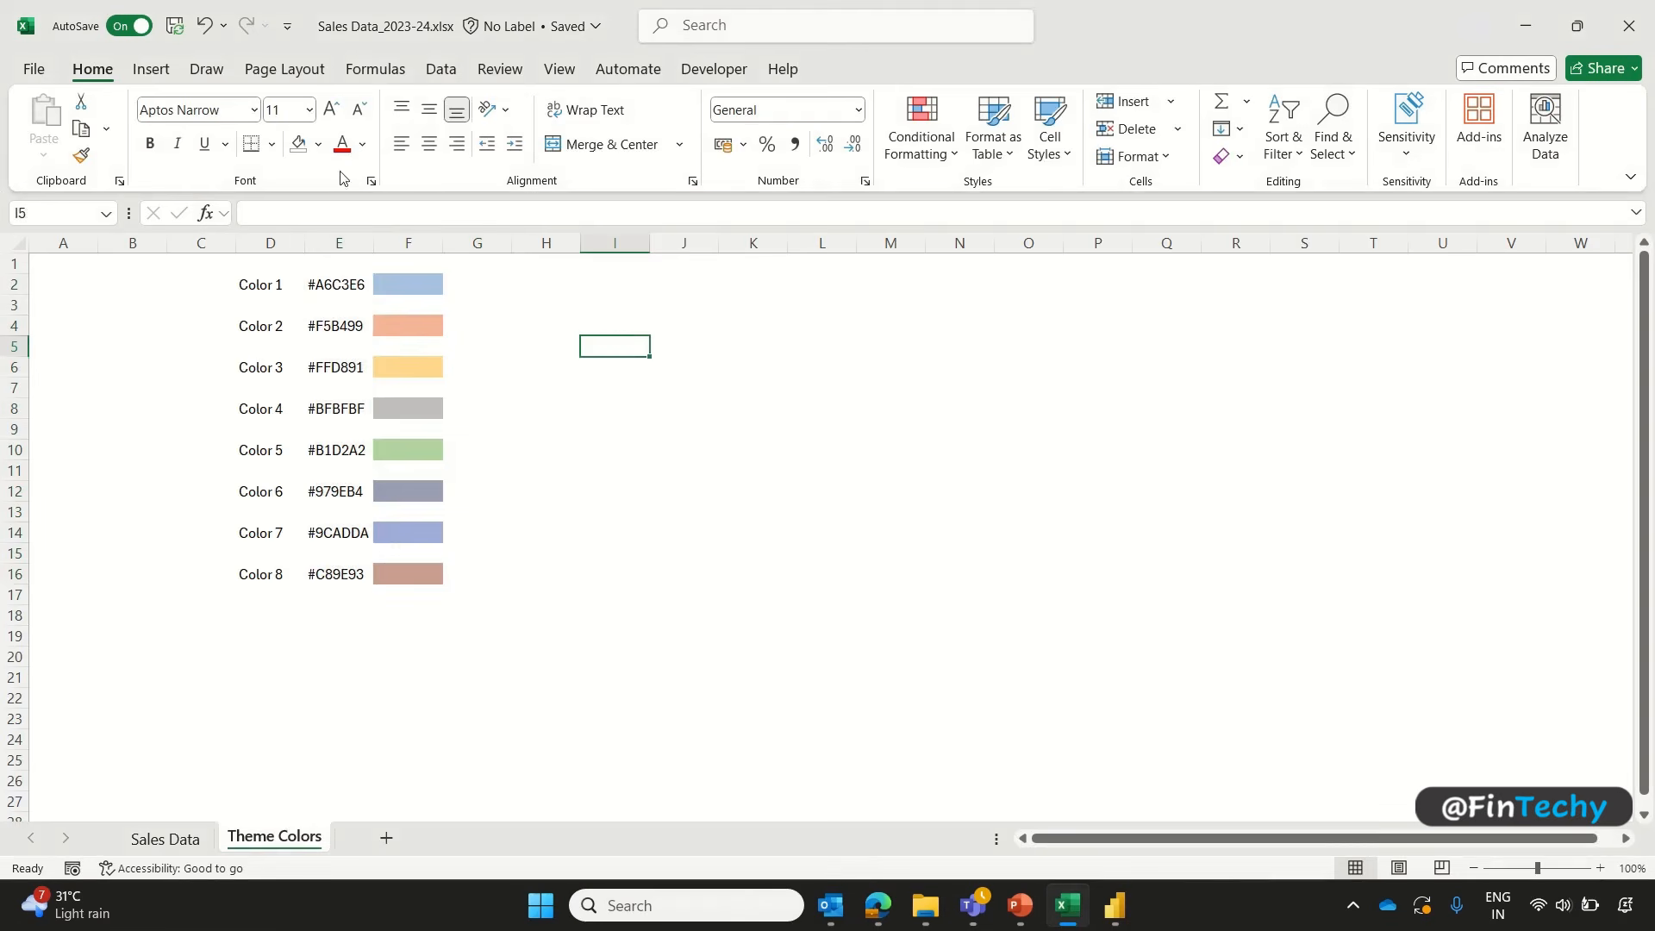
Step: Examine the hex code of a custom fill color in the Colors dialog, and leave without applying a fill
{"action": "left_click", "coordinate": [320, 146]}
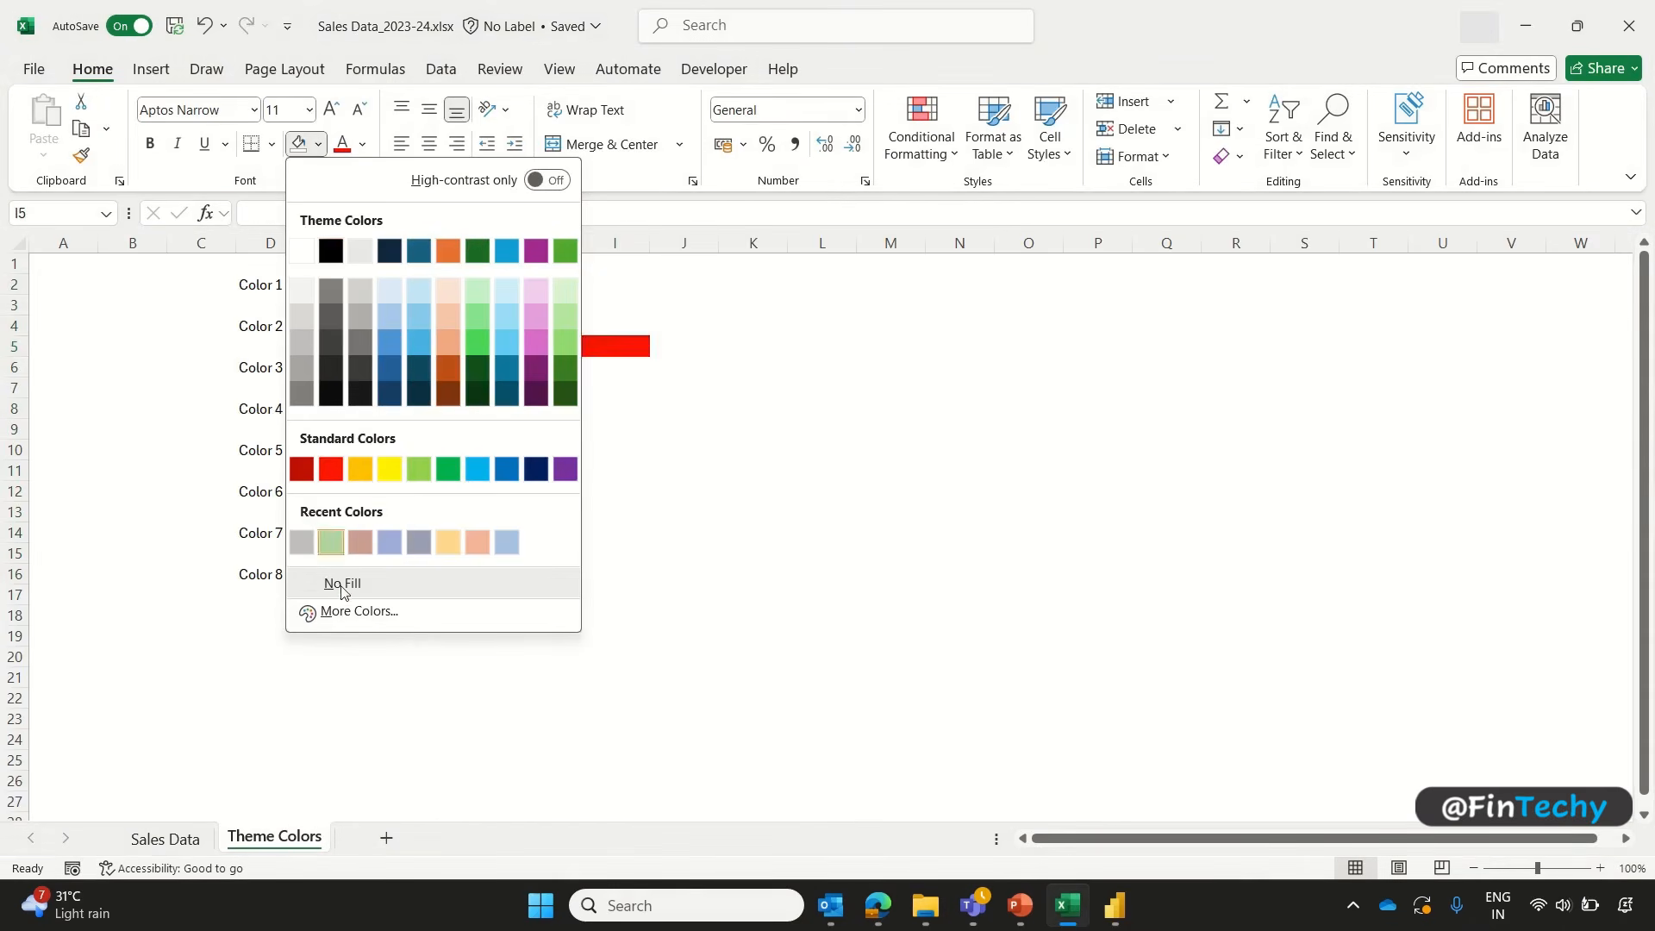
{"action": "left_click", "coordinate": [343, 612]}
{"action": "left_click", "coordinate": [389, 346]}
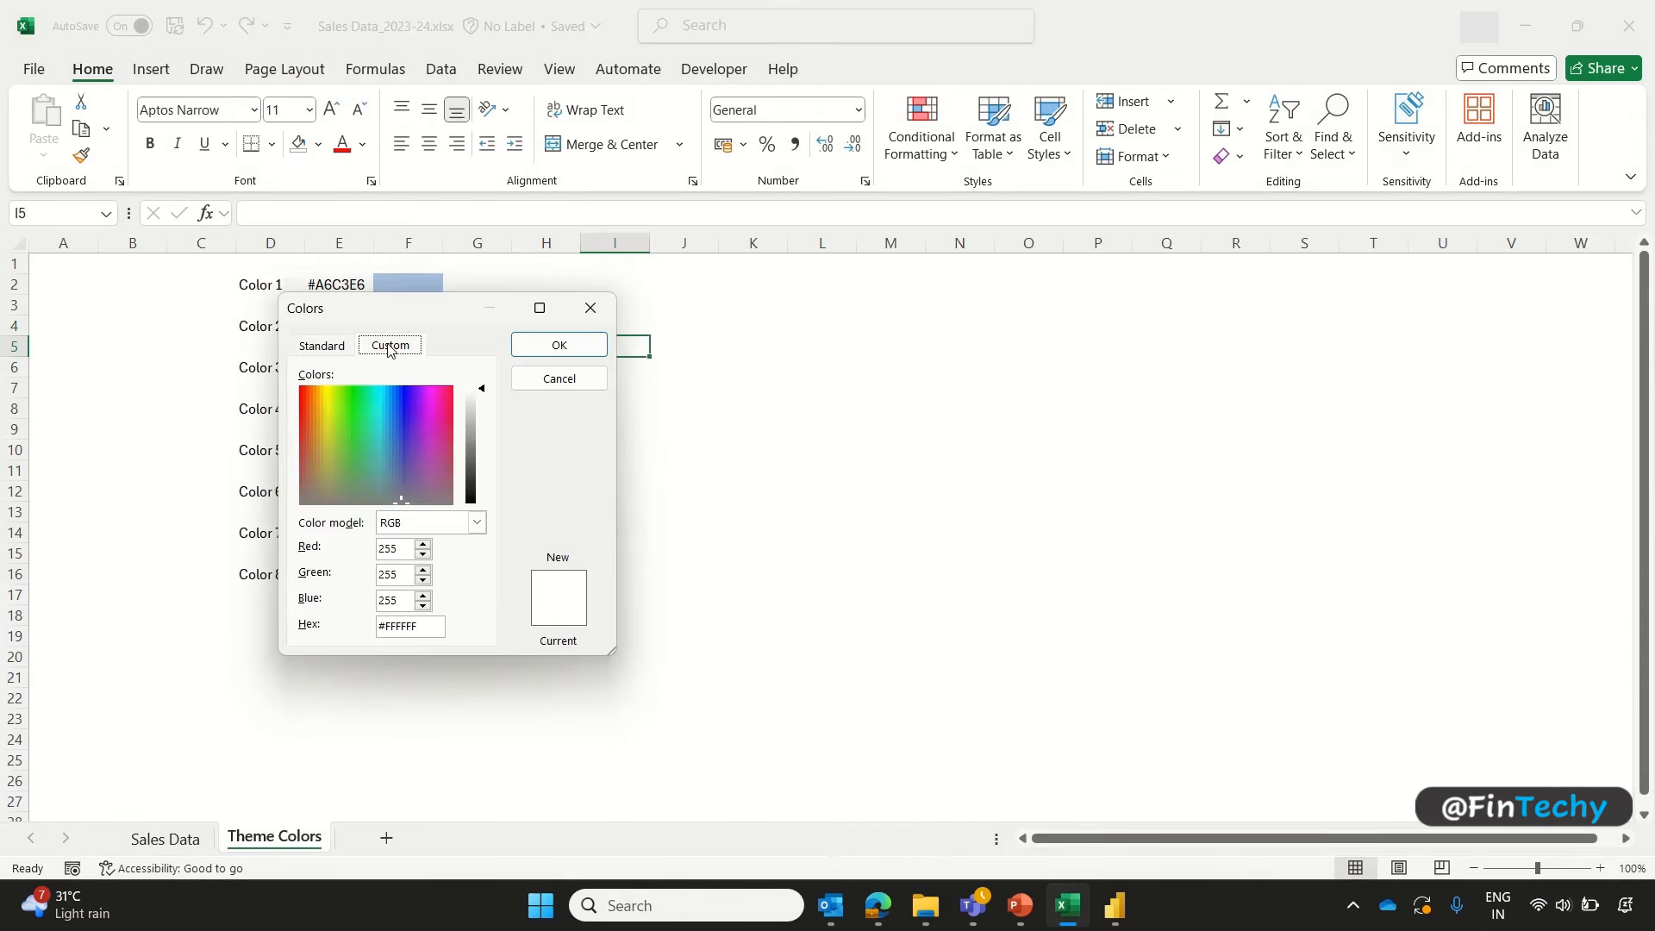
{"action": "left_click_drag", "start_coordinate": [422, 627], "coordinate": [353, 629]}
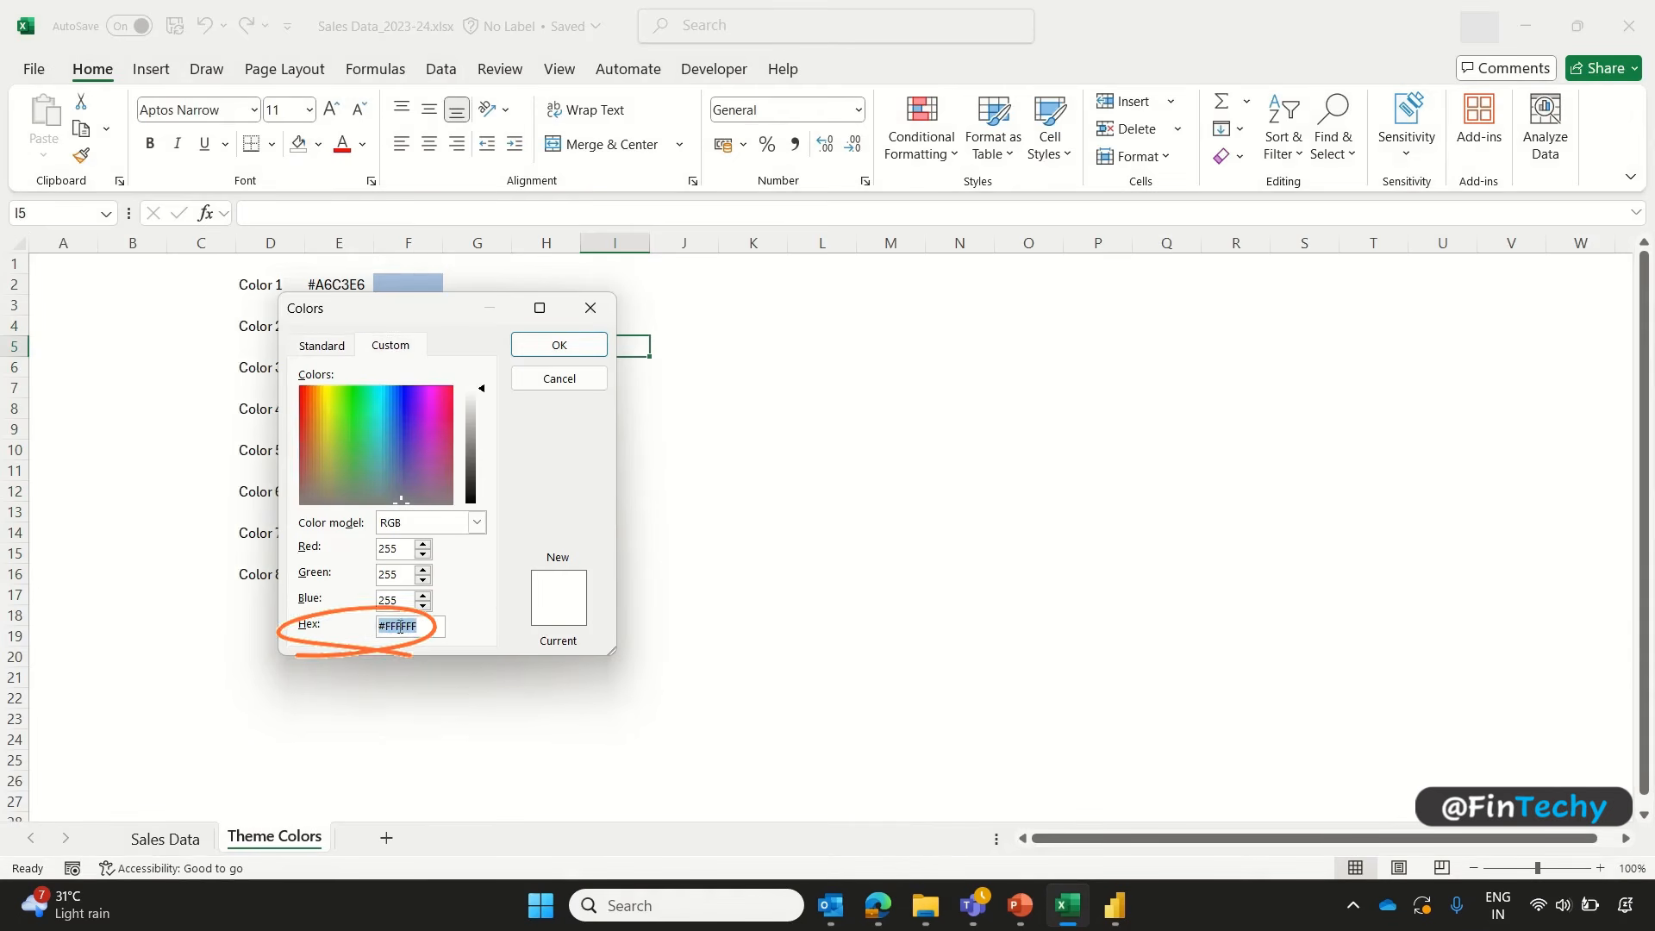
{"action": "mouse_move", "coordinate": [482, 389]}
{"action": "left_mouse_down"}
{"action": "mouse_move", "coordinate": [473, 495]}
{"action": "mouse_move", "coordinate": [474, 382]}
{"action": "mouse_move", "coordinate": [481, 405]}
{"action": "left_mouse_up"}
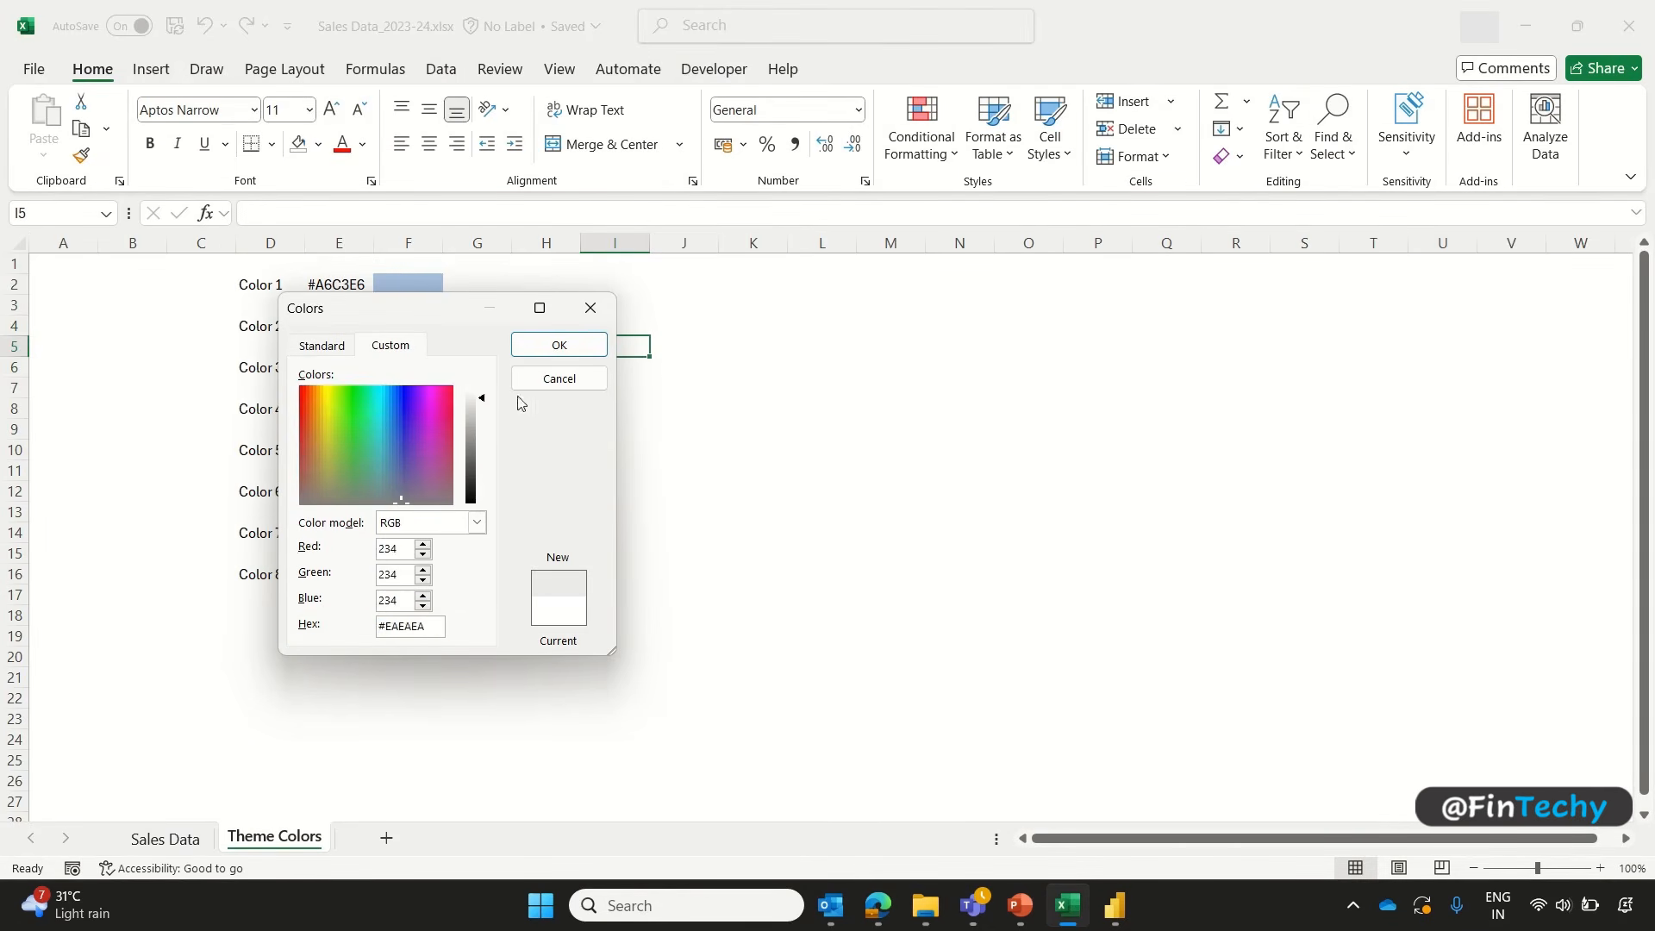
{"action": "left_click", "coordinate": [545, 378]}
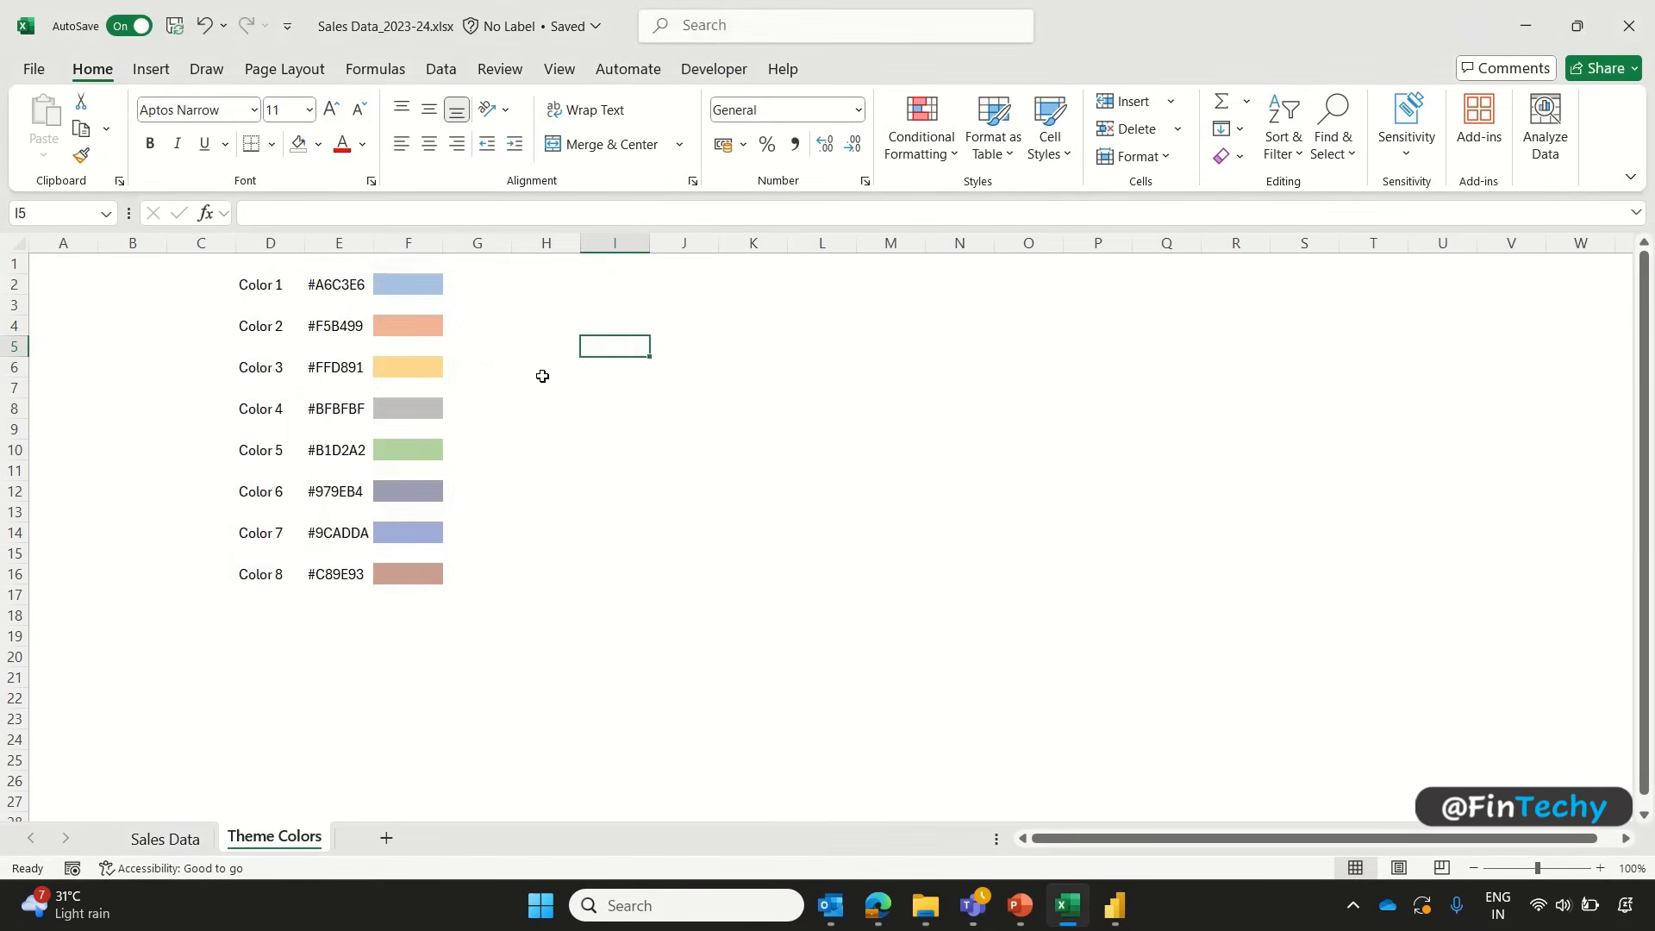
Step: Copy the Color 1 hex code #A6C3E6 from the Theme Colors sheet into Color 1 of the Power BI custom theme
{"action": "left_click", "coordinate": [349, 284]}
{"action": "key", "text": "ctrl+c"}
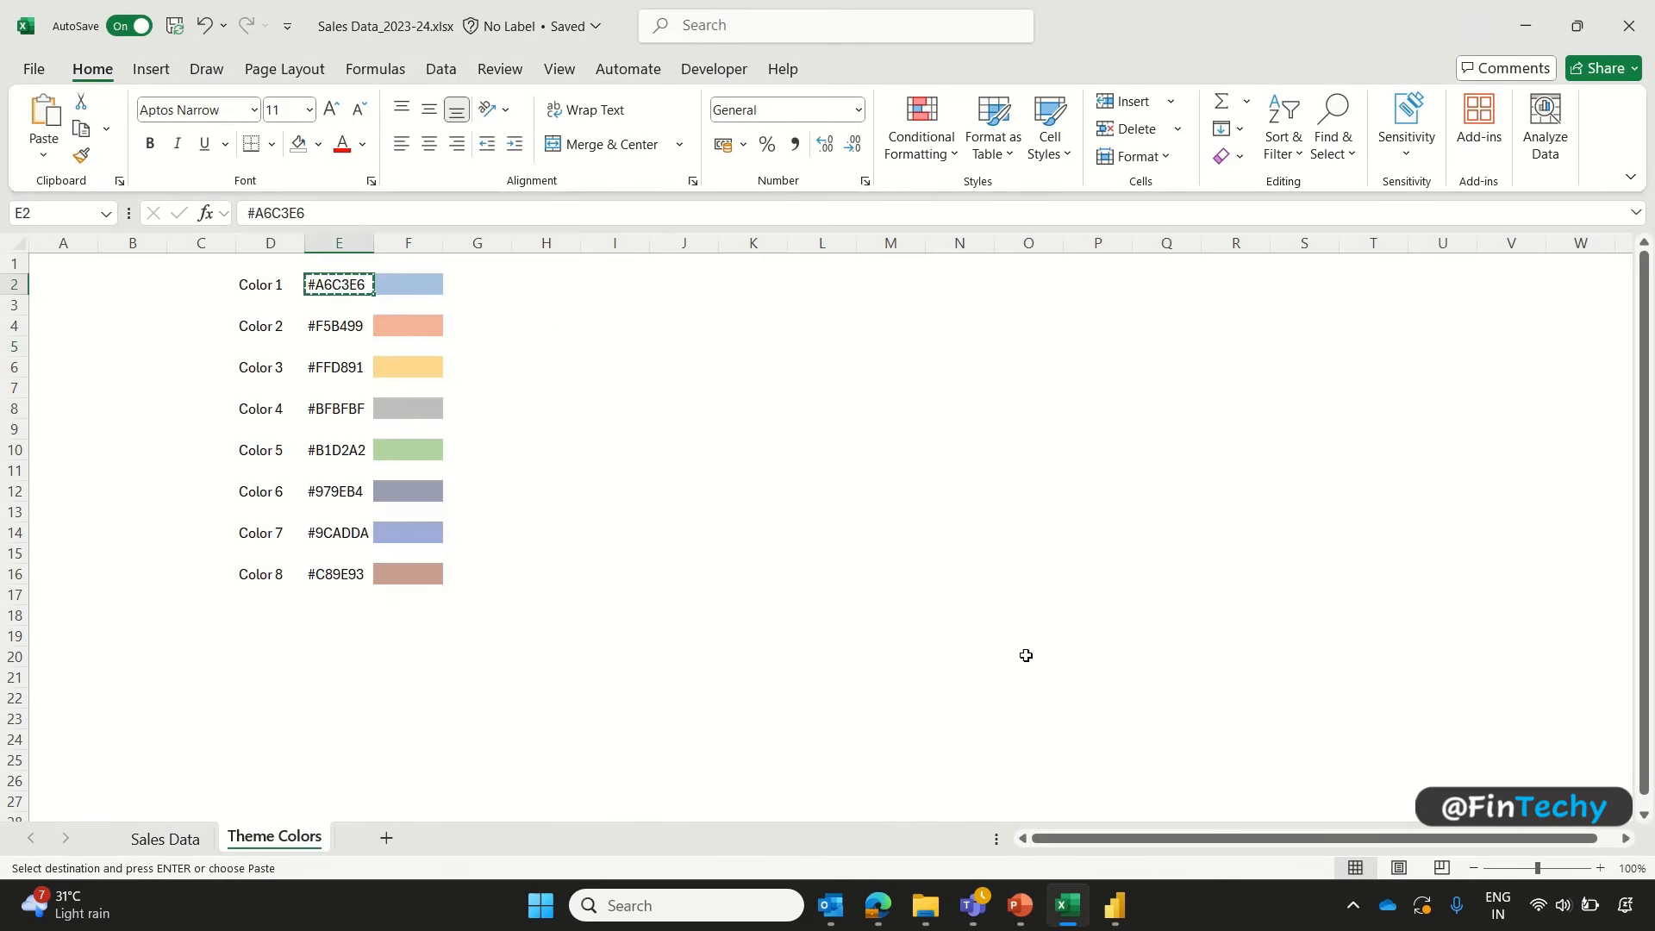
{"action": "mouse_move", "coordinate": [1115, 905]}
{"action": "left_click", "coordinate": [1190, 778]}
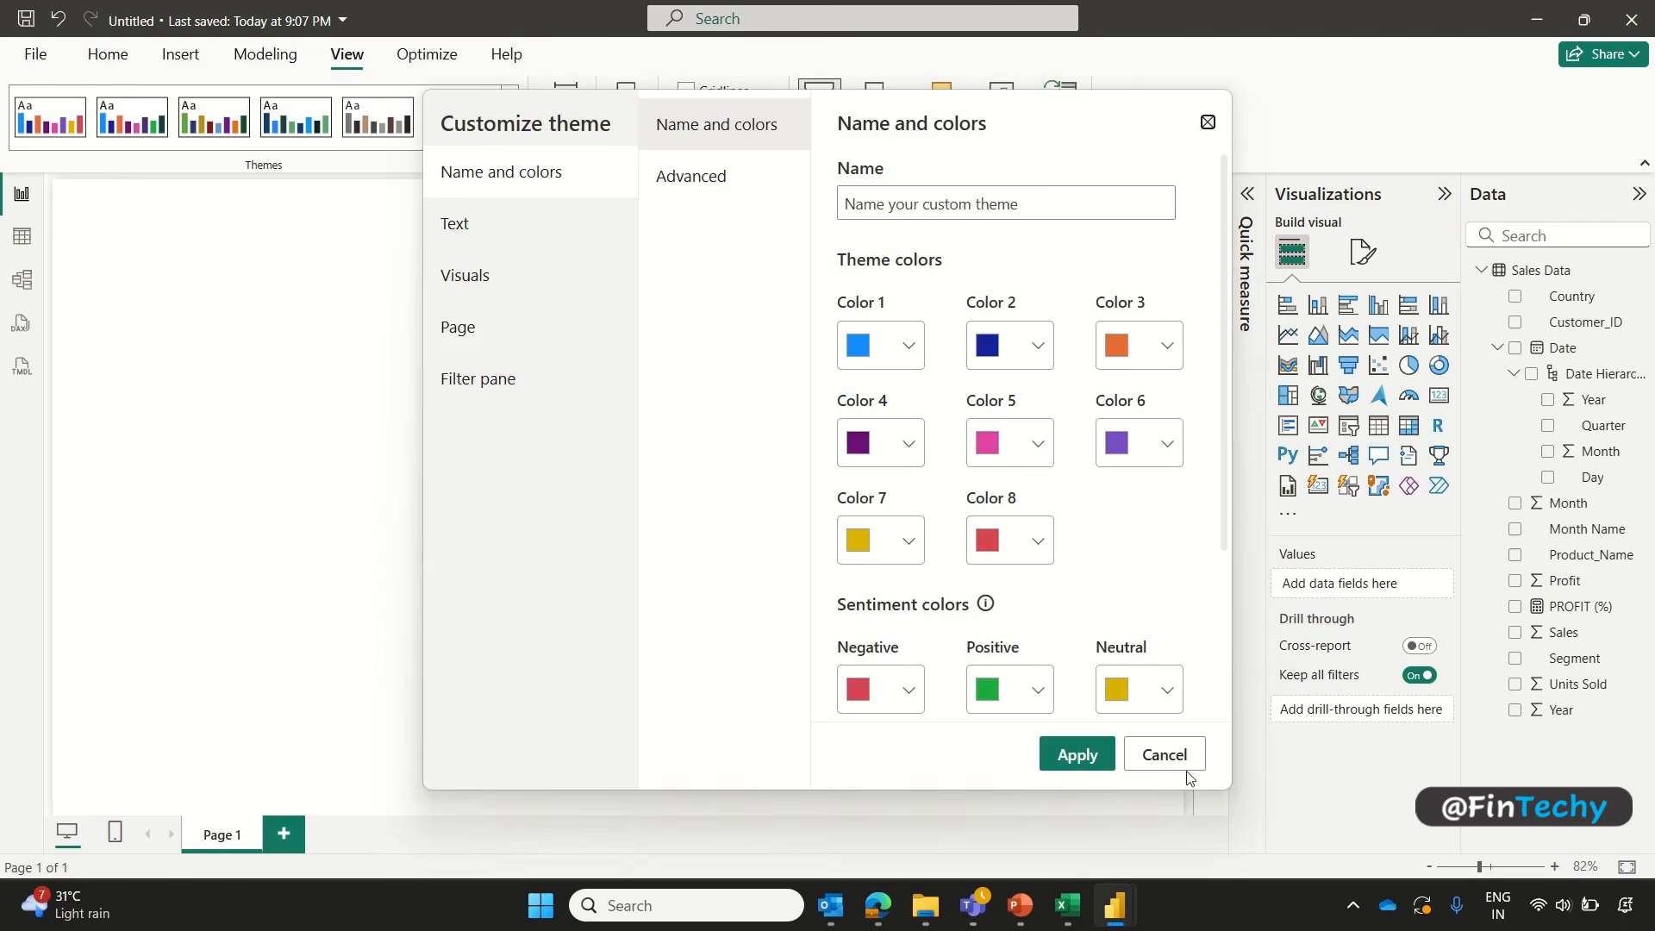
{"action": "left_click", "coordinate": [912, 347]}
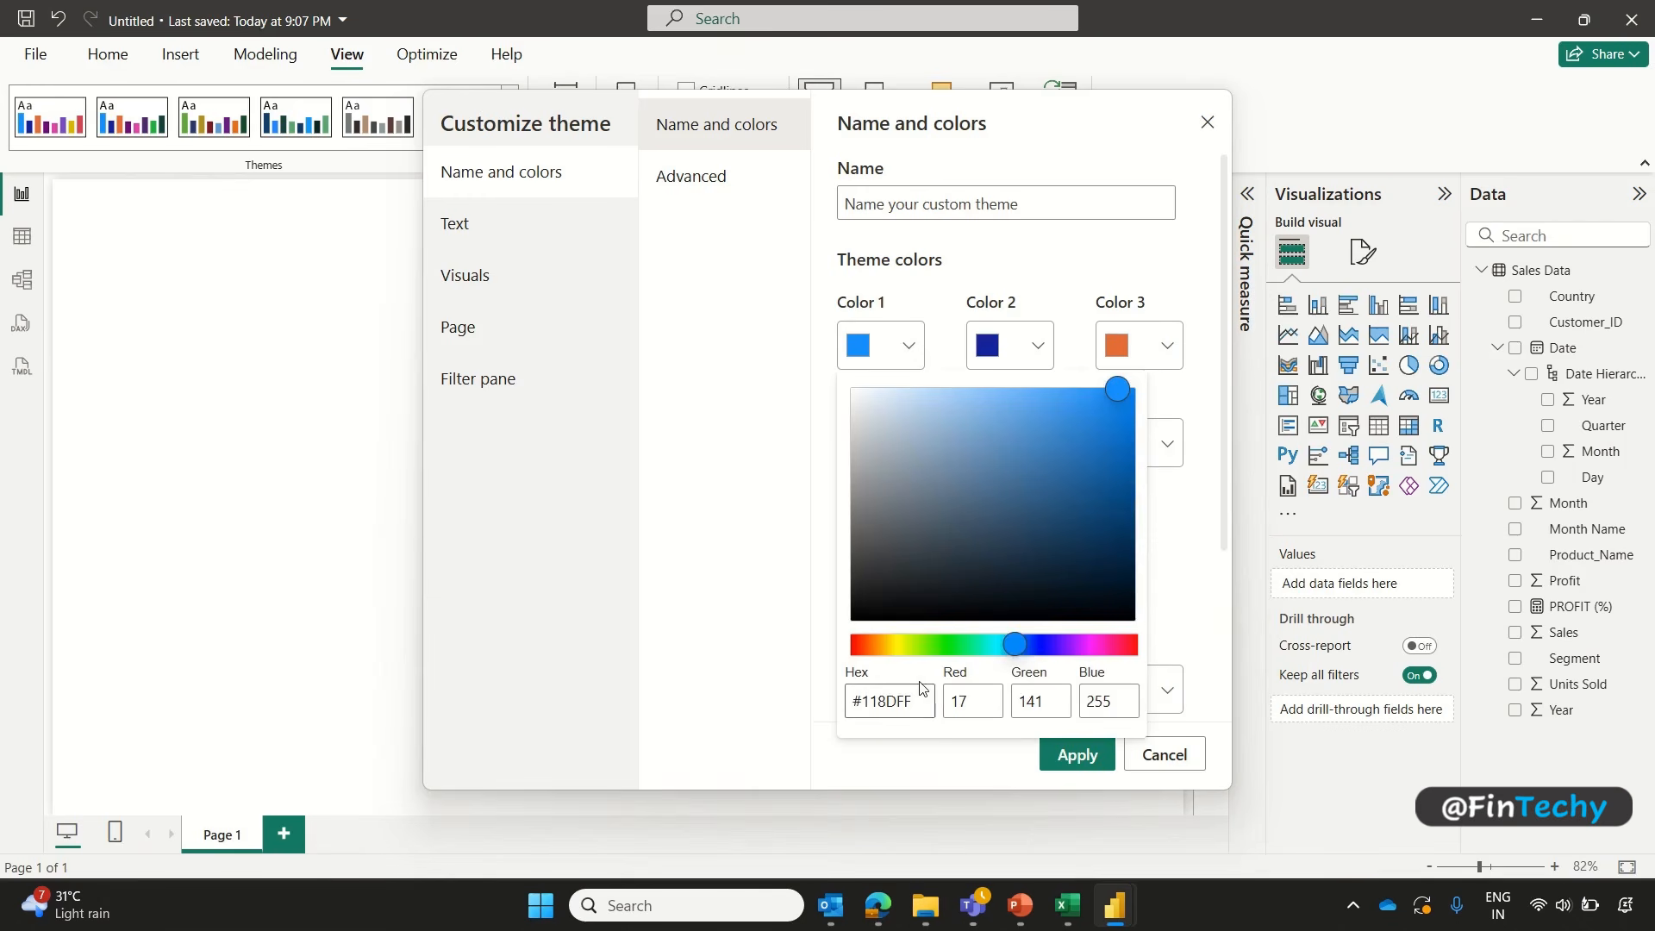
{"action": "left_click_drag", "start_coordinate": [924, 701], "coordinate": [847, 707]}
{"action": "key", "text": "ctrl+v"}
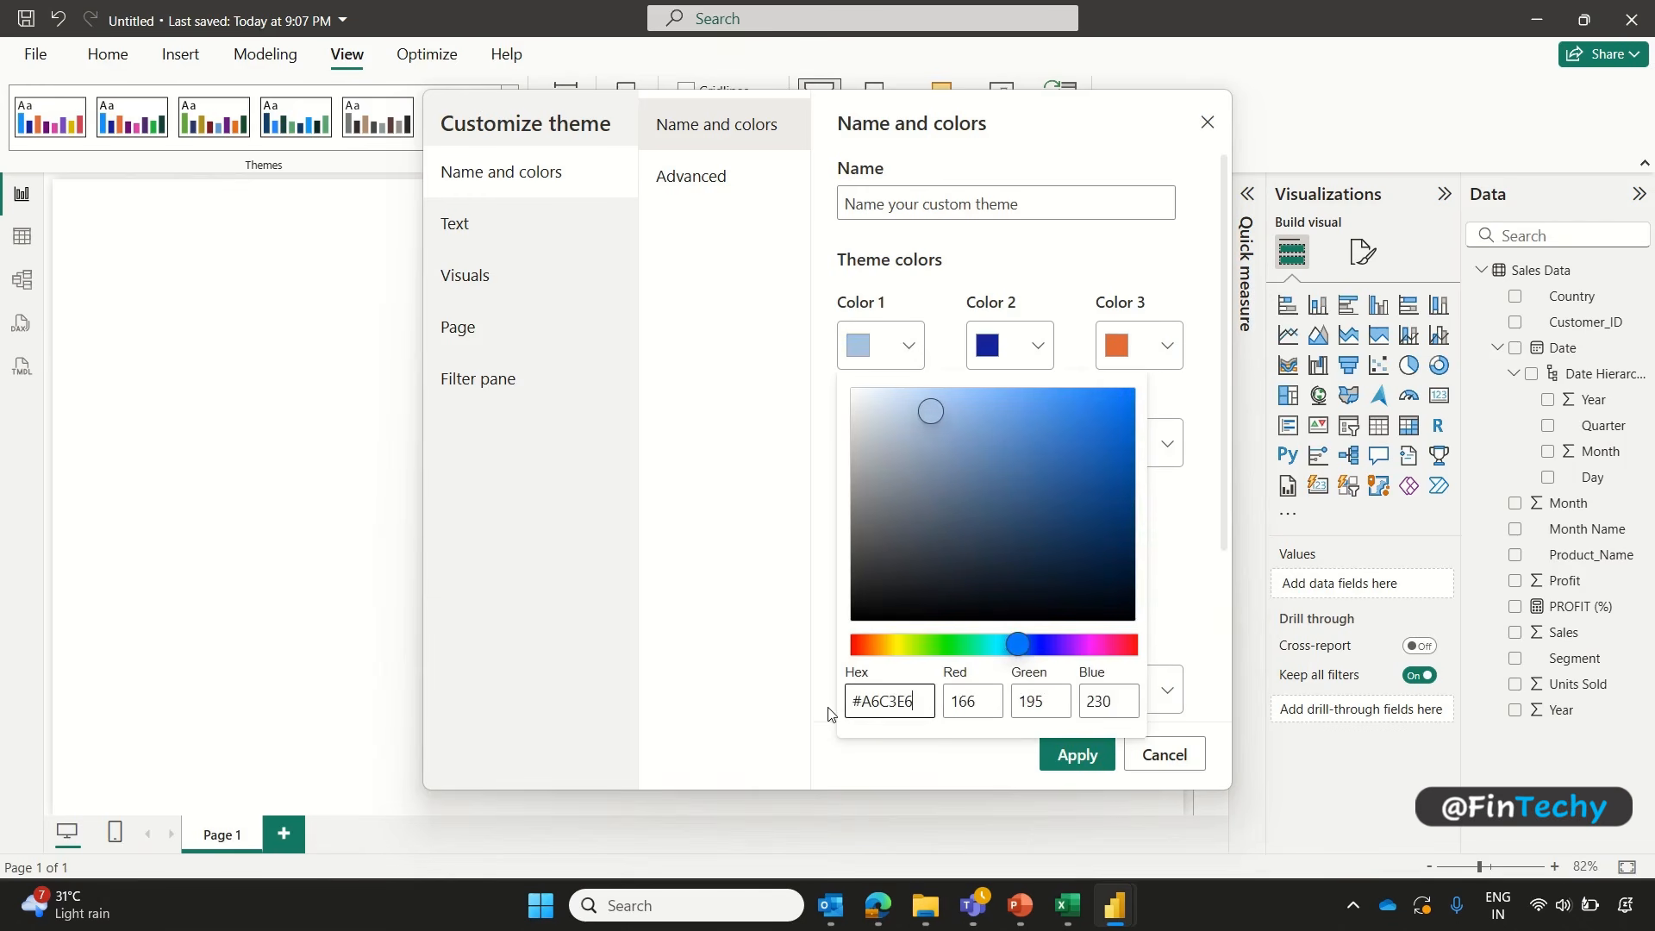
{"action": "left_click", "coordinate": [782, 664]}
Step: Copy the hex code #F5B499 from the Excel sheet into Color 2 of the Power BI custom theme
{"action": "left_click", "coordinate": [1062, 901]}
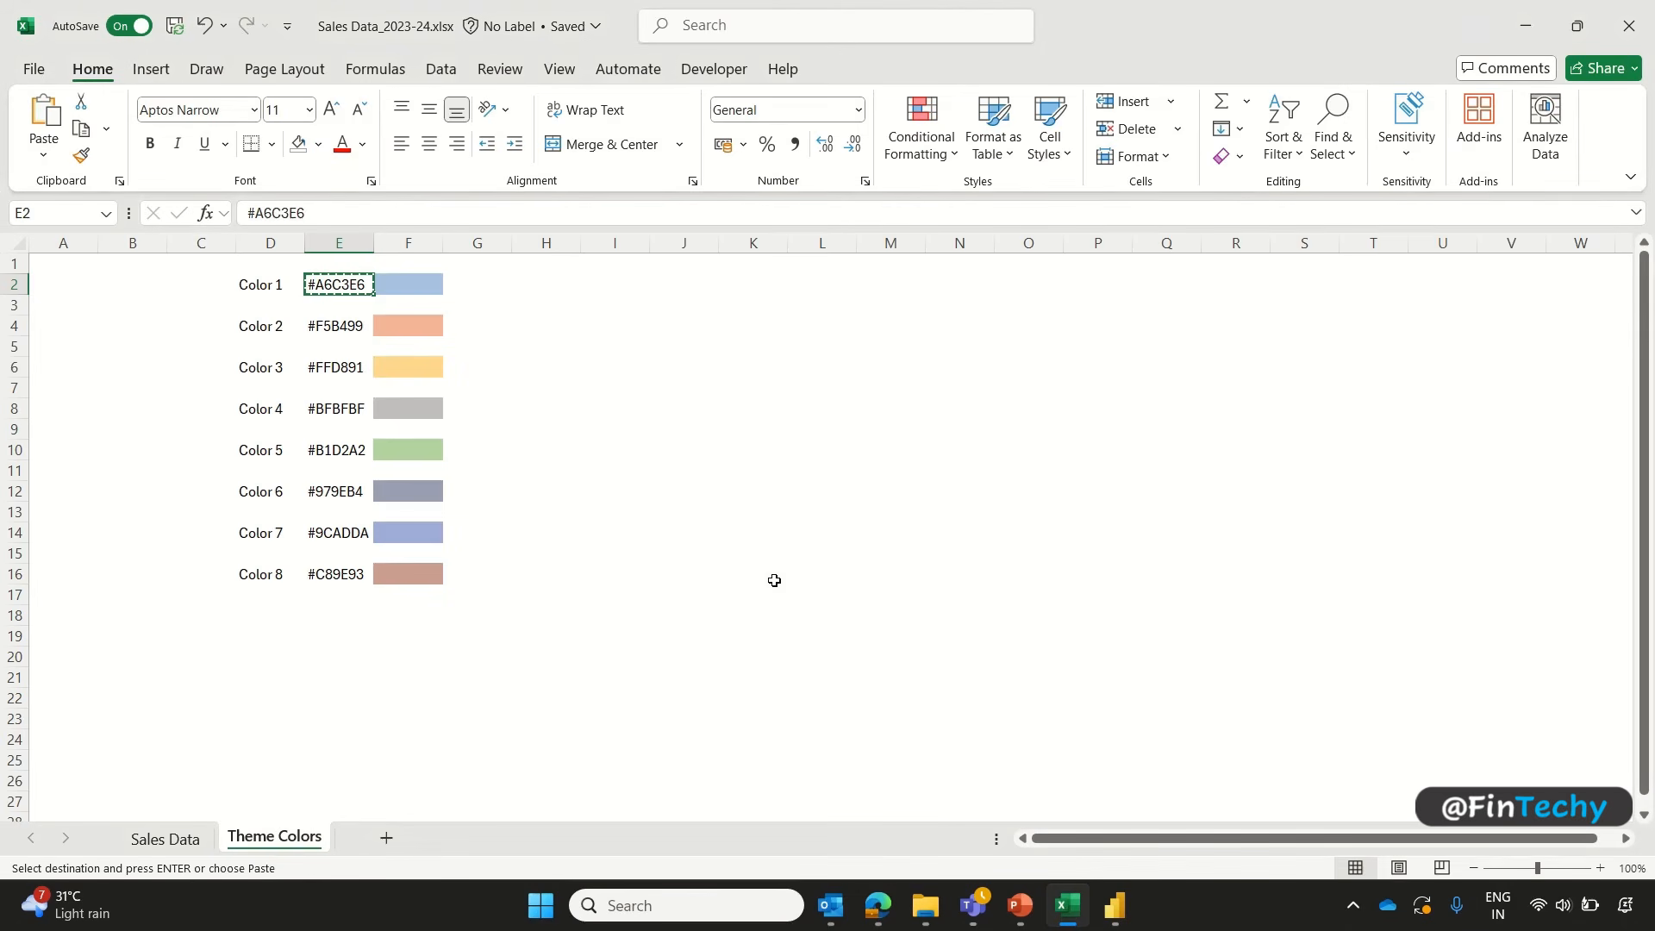
{"action": "left_click", "coordinate": [358, 329]}
{"action": "key", "text": "ctrl+c"}
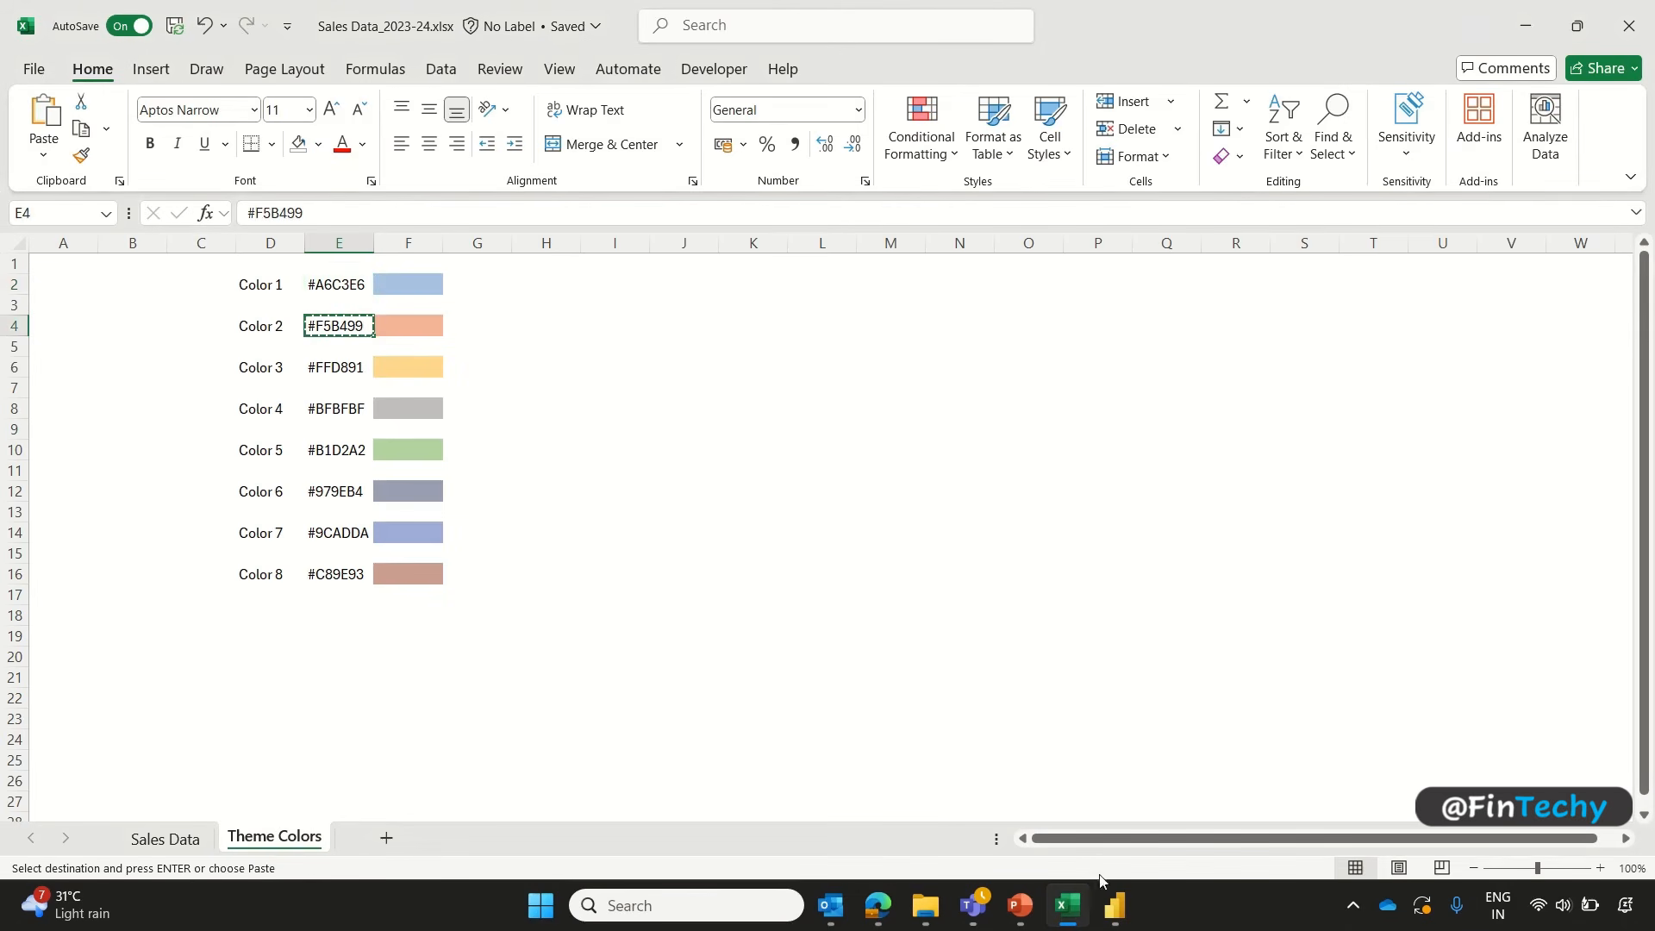
{"action": "mouse_move", "coordinate": [1112, 903]}
{"action": "left_click", "coordinate": [1154, 821]}
{"action": "left_click", "coordinate": [1010, 345]}
{"action": "double_click", "coordinate": [845, 700]}
{"action": "key", "text": "ctrl+v"}
{"action": "left_click", "coordinate": [730, 705]}
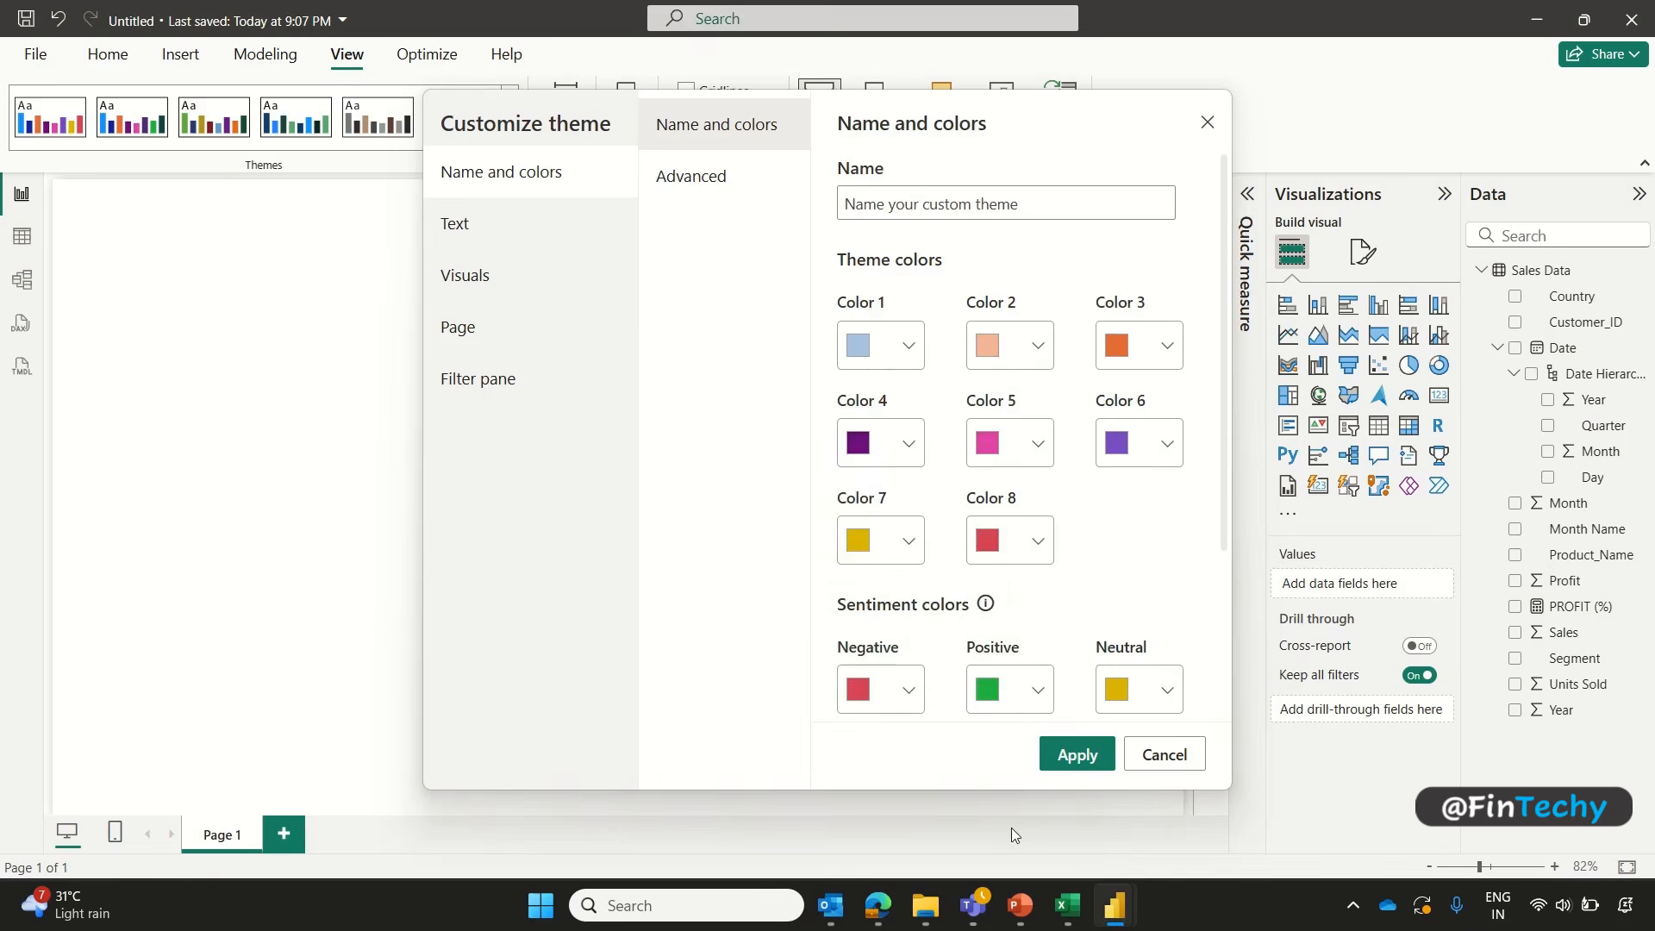
Step: Copy the hex code #FFD891 from the Excel sheet into Color 3 of the Power BI custom theme
{"action": "left_click", "coordinate": [1067, 906]}
{"action": "left_click", "coordinate": [363, 373]}
{"action": "key", "text": "ctrl+c"}
{"action": "mouse_move", "coordinate": [1114, 904]}
{"action": "left_click", "coordinate": [1043, 801]}
{"action": "left_click", "coordinate": [1169, 346]}
{"action": "double_click", "coordinate": [911, 701]}
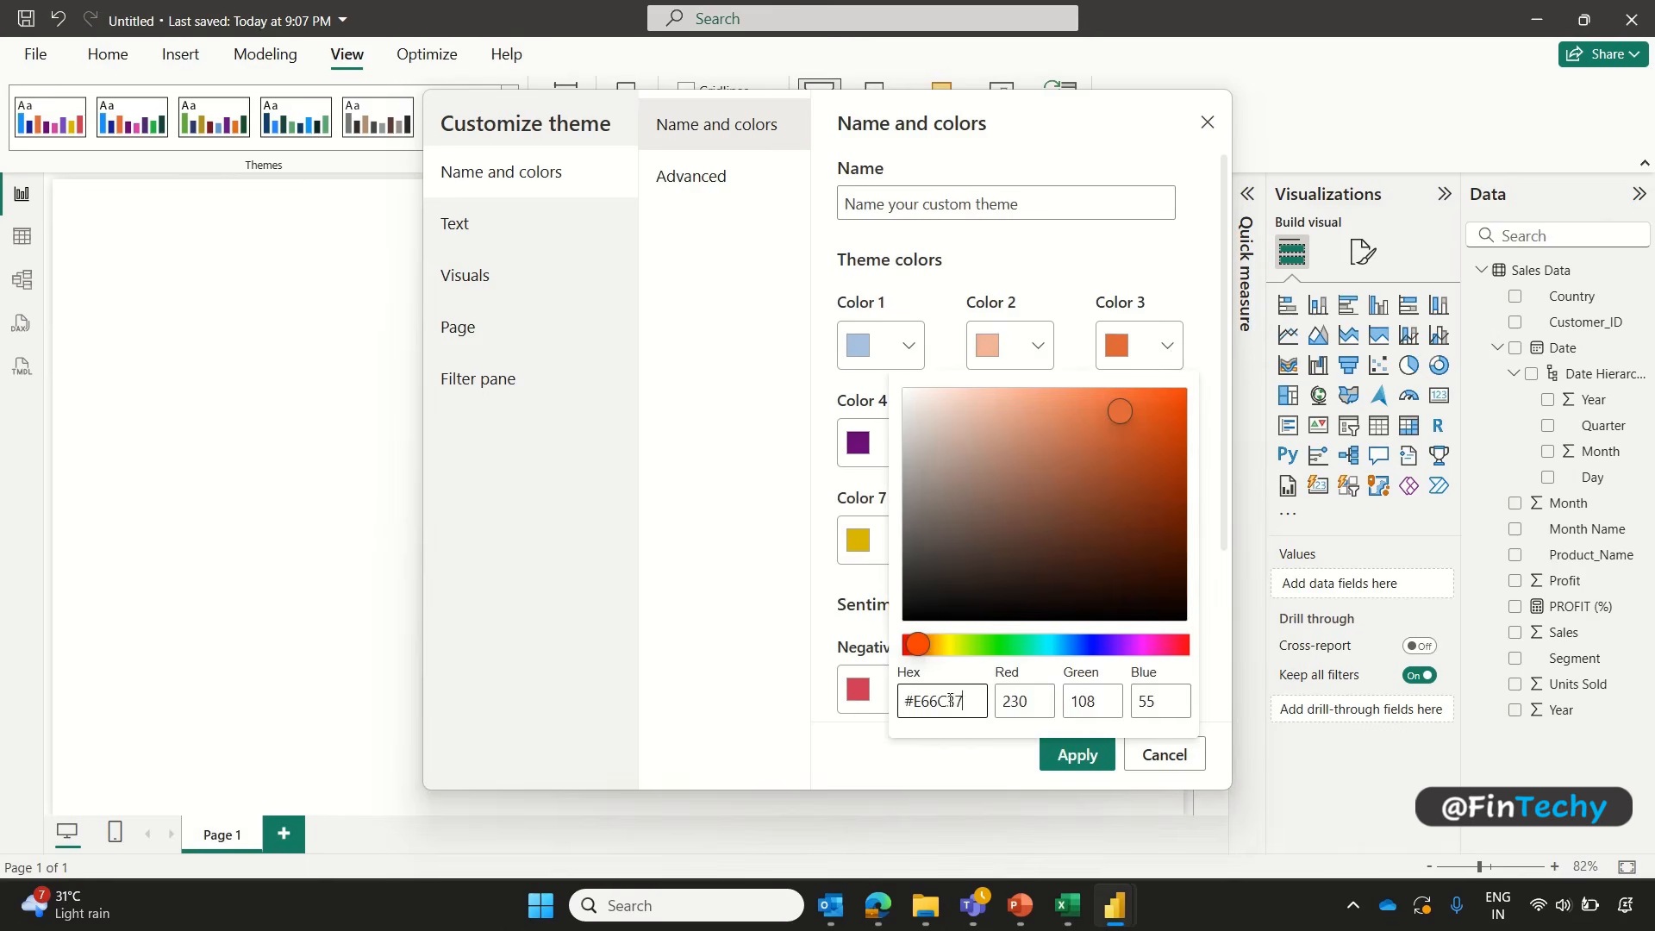
{"action": "key", "text": "ctrl+v"}
{"action": "left_click", "coordinate": [775, 733]}
Step: Copy the hex code #BFBFBF from the Excel sheet into Color 4 of the Power BI custom theme
{"action": "left_click", "coordinate": [1068, 910]}
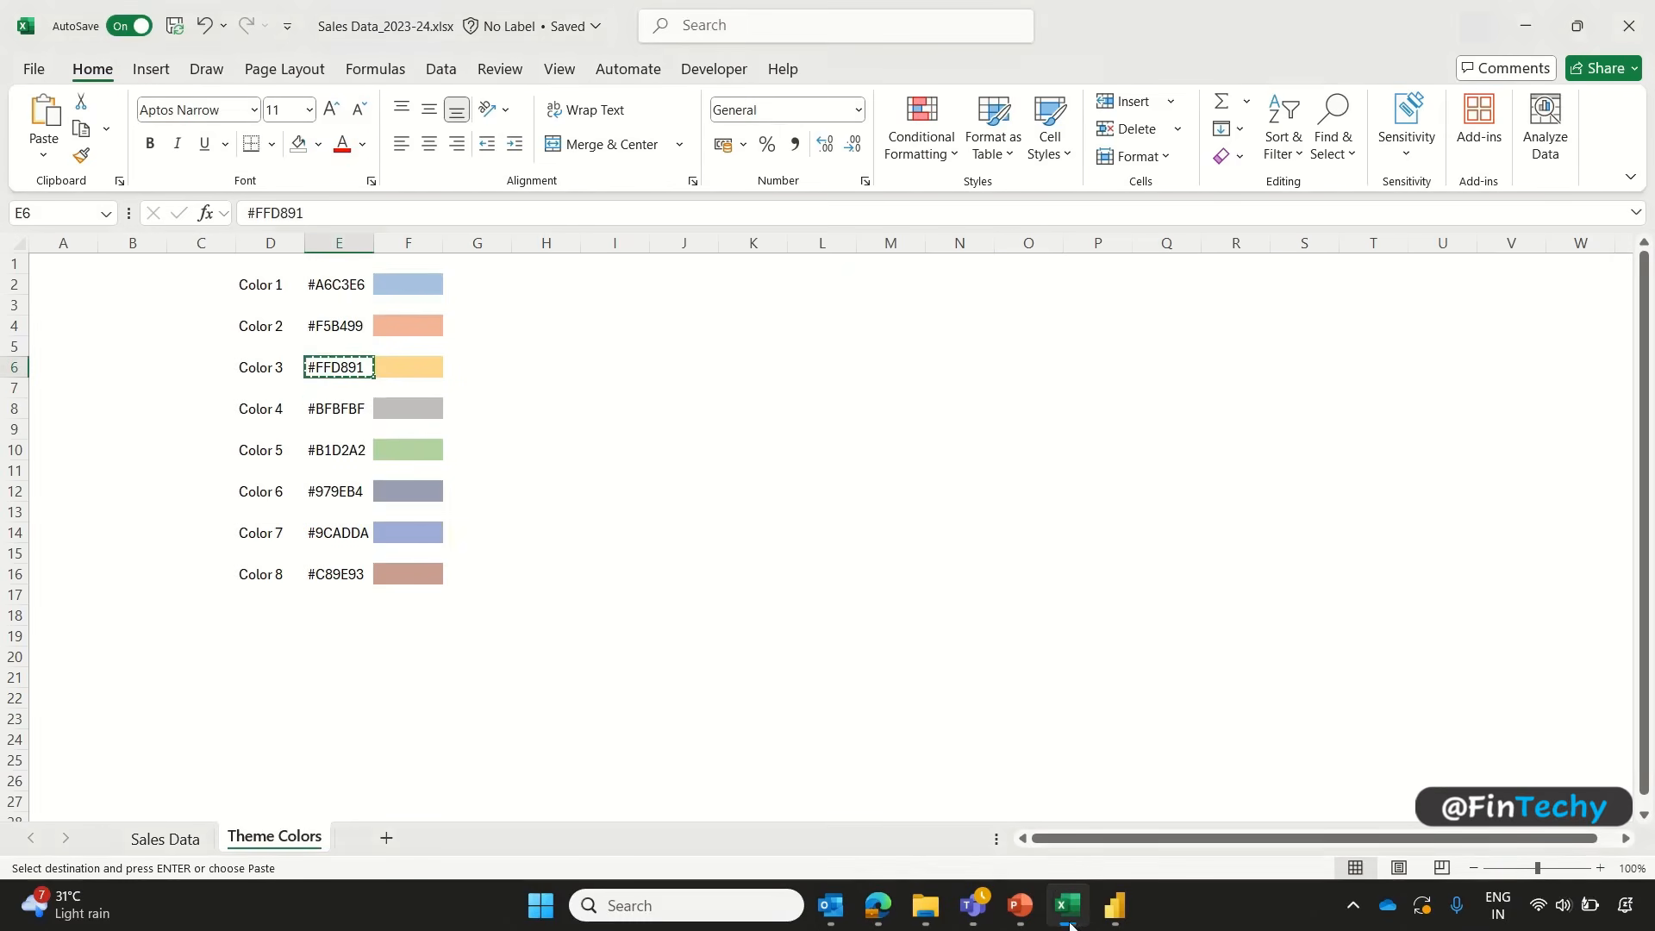
{"action": "left_click", "coordinate": [352, 405]}
{"action": "key", "text": "ctrl+c"}
{"action": "mouse_move", "coordinate": [1115, 905]}
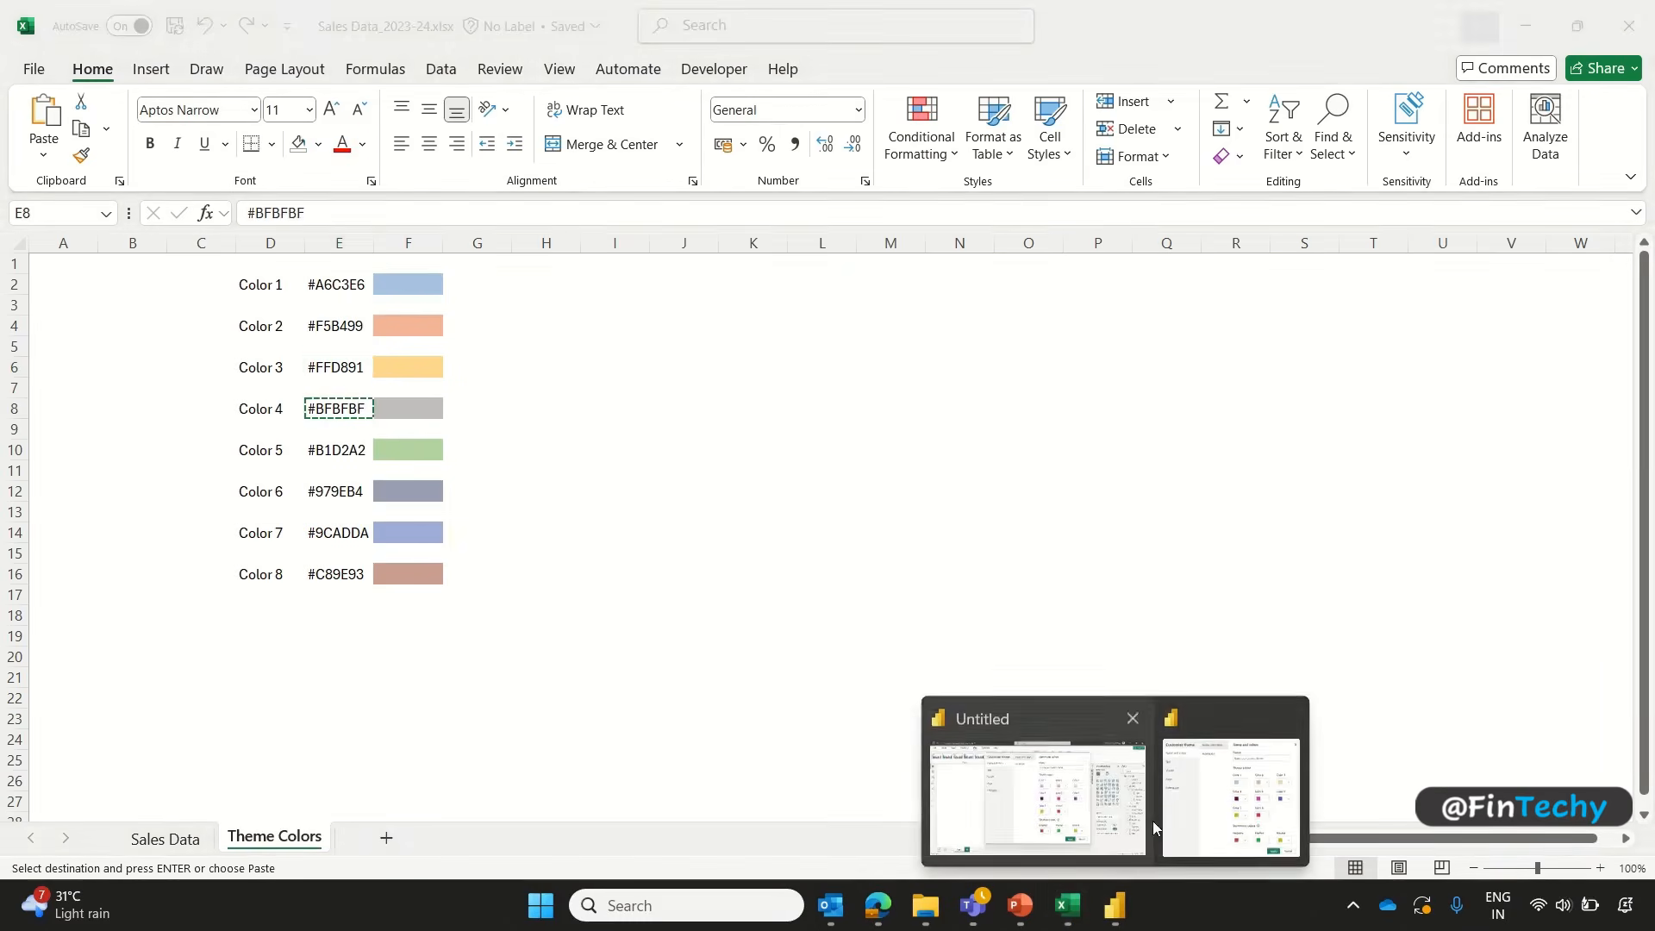
{"action": "left_click", "coordinate": [1164, 767]}
{"action": "left_click", "coordinate": [909, 444]}
{"action": "left_click_drag", "start_coordinate": [725, 584], "coordinate": [602, 585]}
{"action": "key", "text": "ctrl+v"}
{"action": "left_click", "coordinate": [760, 690]}
Step: Copy the hex code #B1D2A2 from the Excel sheet into Color 5 of the Power BI custom theme
{"action": "left_click", "coordinate": [1067, 905]}
{"action": "left_click", "coordinate": [349, 450]}
{"action": "key", "text": "ctrl+c"}
{"action": "mouse_move", "coordinate": [1115, 913]}
{"action": "left_click", "coordinate": [1043, 776]}
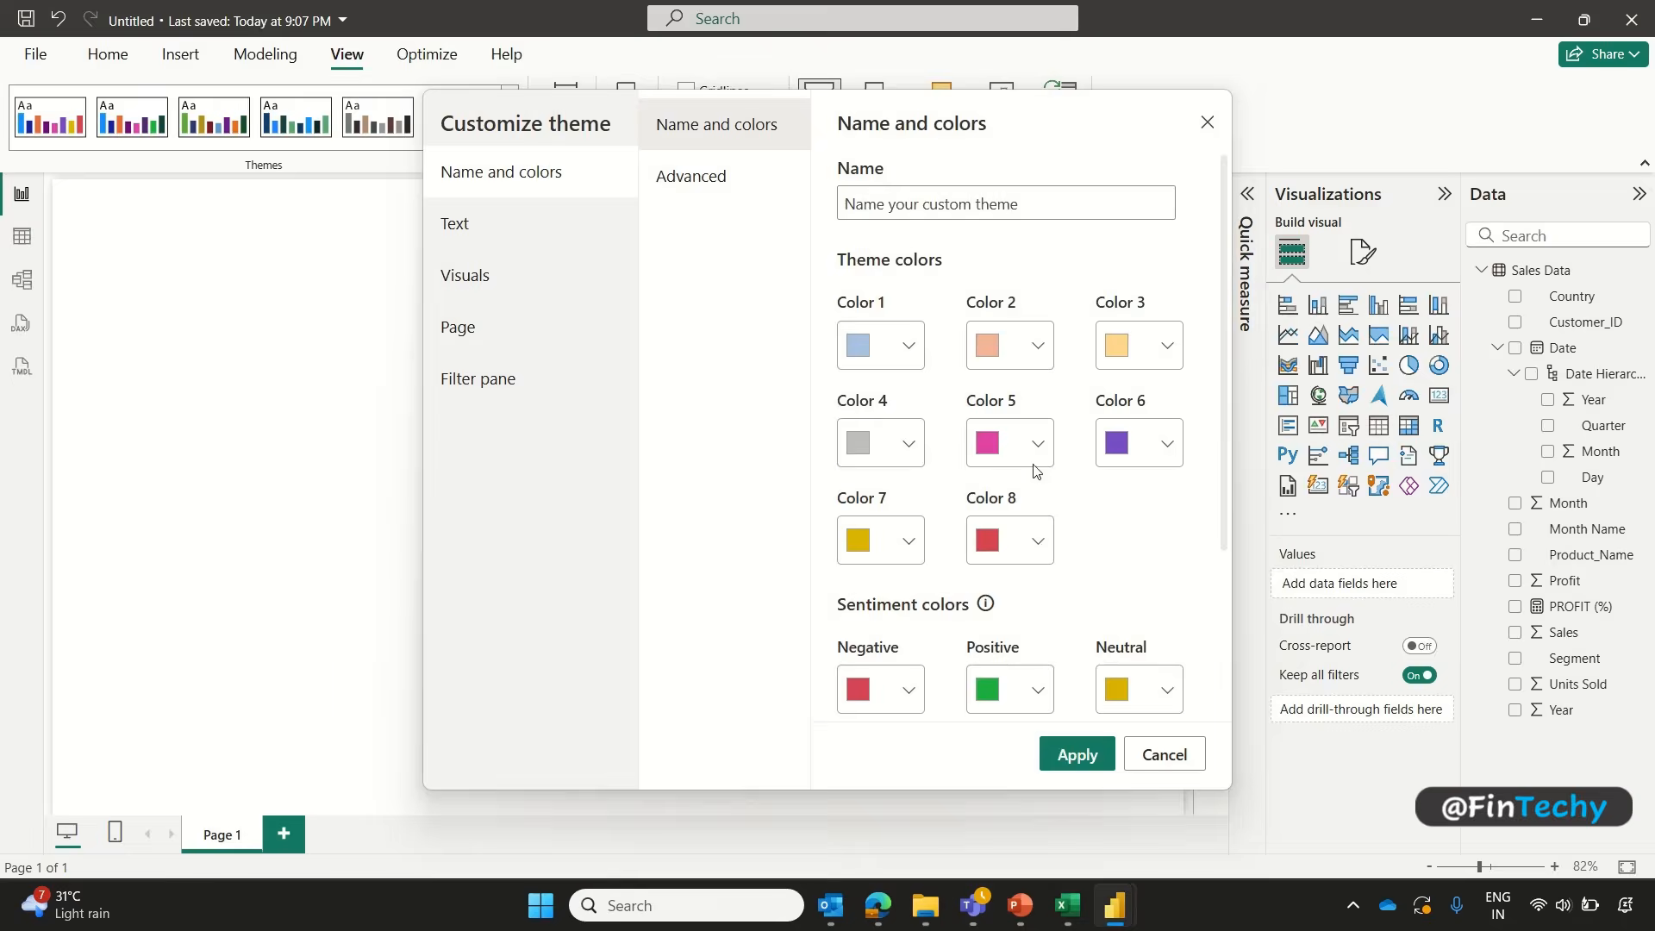
{"action": "left_click", "coordinate": [1038, 447]}
{"action": "left_click", "coordinate": [848, 586]}
{"action": "left_click_drag", "start_coordinate": [847, 587], "coordinate": [762, 589]}
{"action": "key", "text": "ctrl+v"}
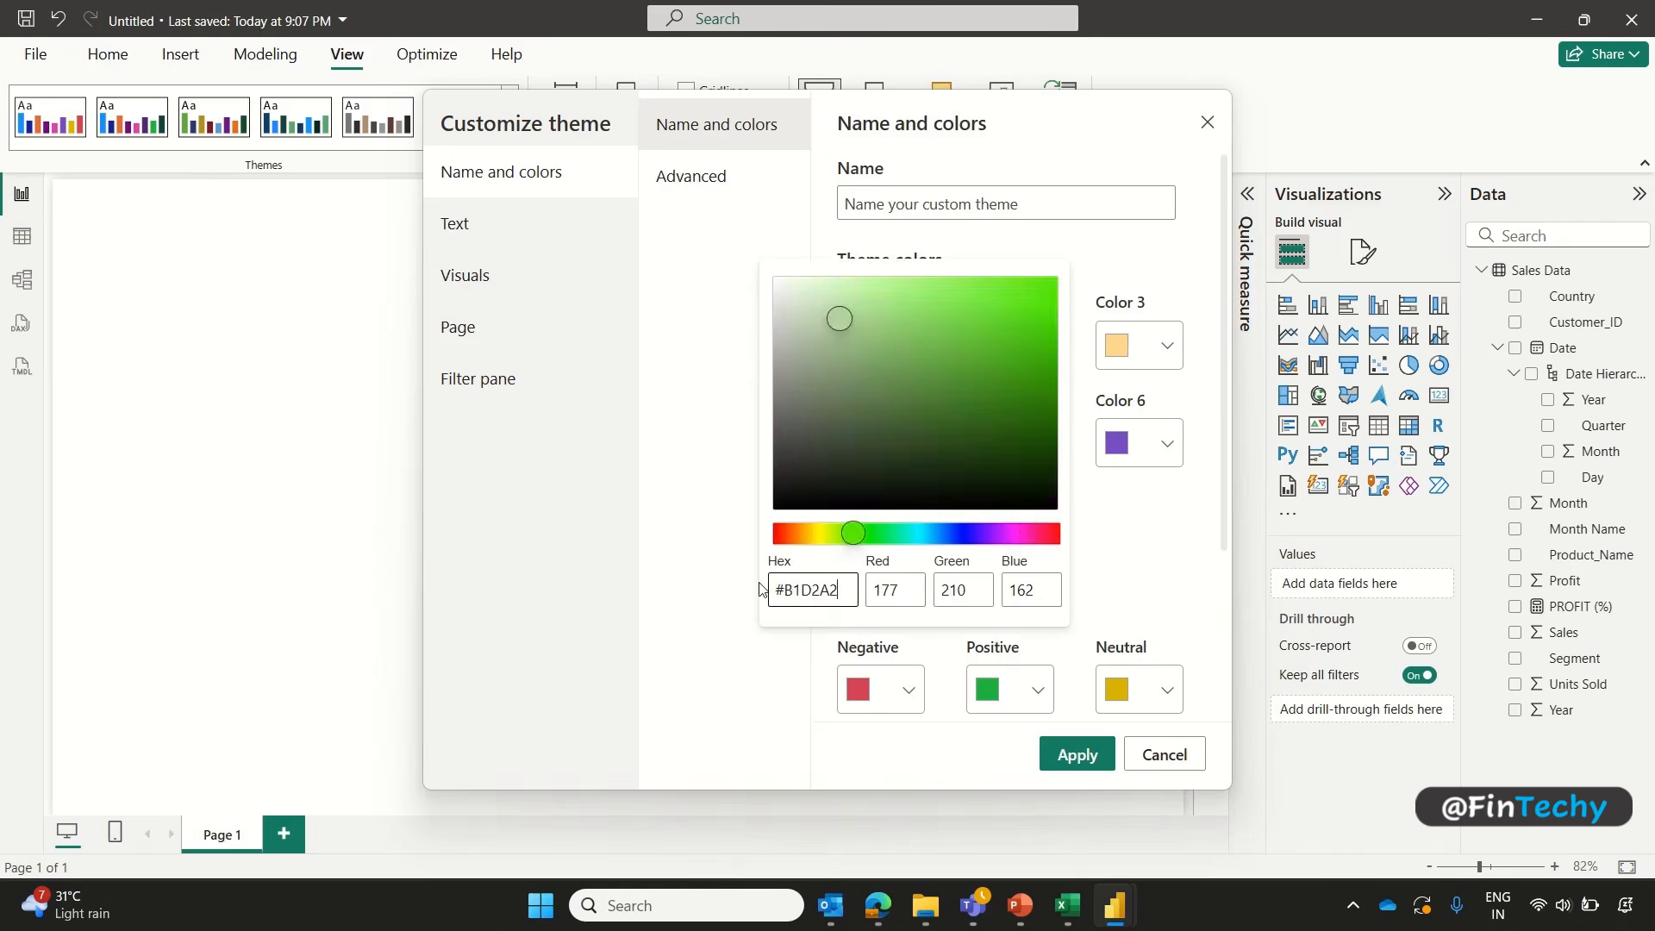
{"action": "left_click", "coordinate": [757, 664]}
Step: Copy the hex code #979EB4 from the Excel sheet into Color 6 of the Power BI custom theme
{"action": "left_click", "coordinate": [1069, 907]}
{"action": "left_click", "coordinate": [345, 491]}
{"action": "key", "text": "ctrl+c"}
{"action": "mouse_move", "coordinate": [1115, 907]}
{"action": "left_click", "coordinate": [1207, 799]}
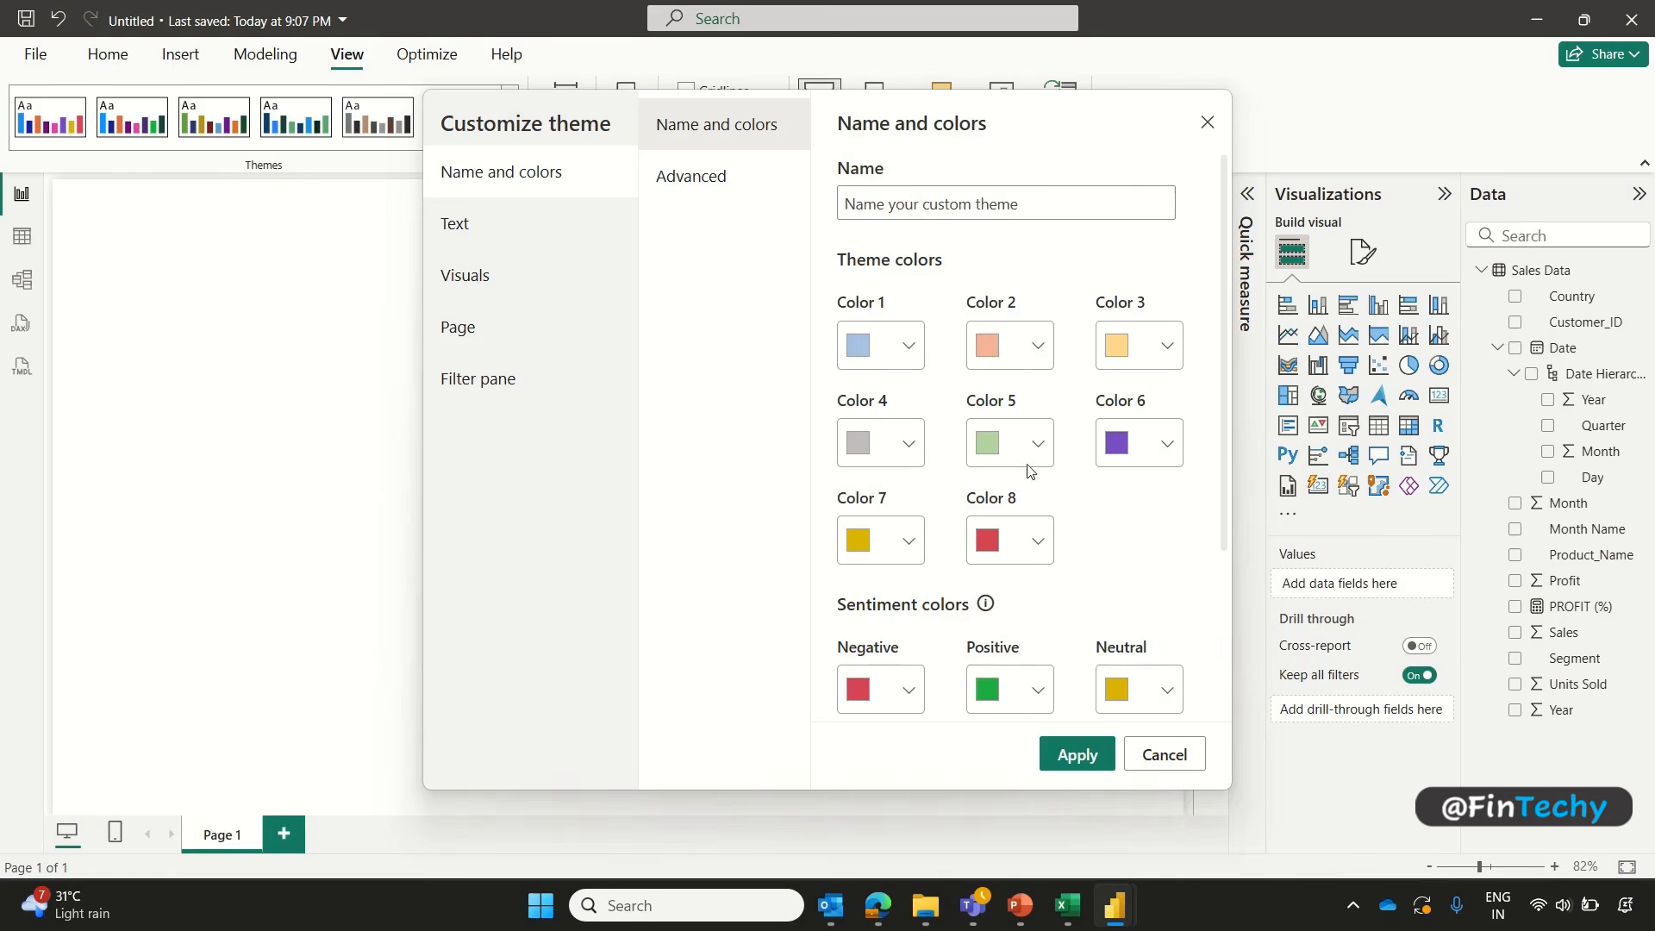
{"action": "left_click", "coordinate": [1168, 449]}
{"action": "left_click_drag", "start_coordinate": [970, 589], "coordinate": [903, 589]}
{"action": "key", "text": "ctrl+v"}
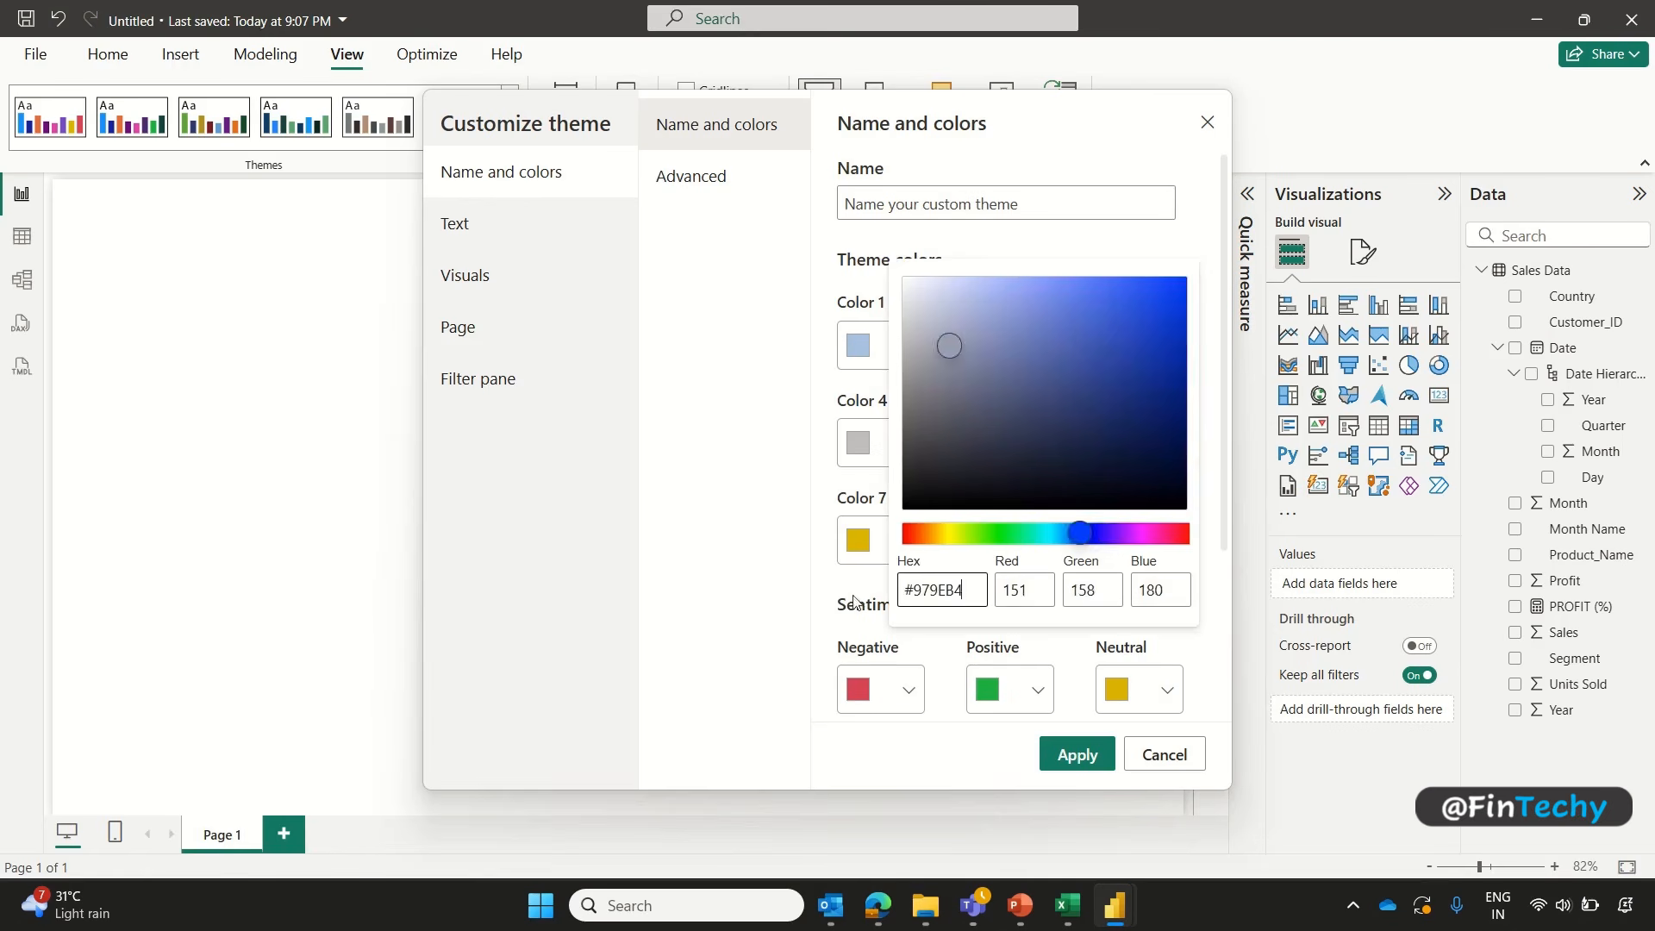
{"action": "left_click", "coordinate": [758, 638]}
Step: Copy the hex code #9CADDA from the Excel sheet into Color 7 of the Power BI custom theme
{"action": "left_click", "coordinate": [1067, 905]}
{"action": "left_click", "coordinate": [352, 535]}
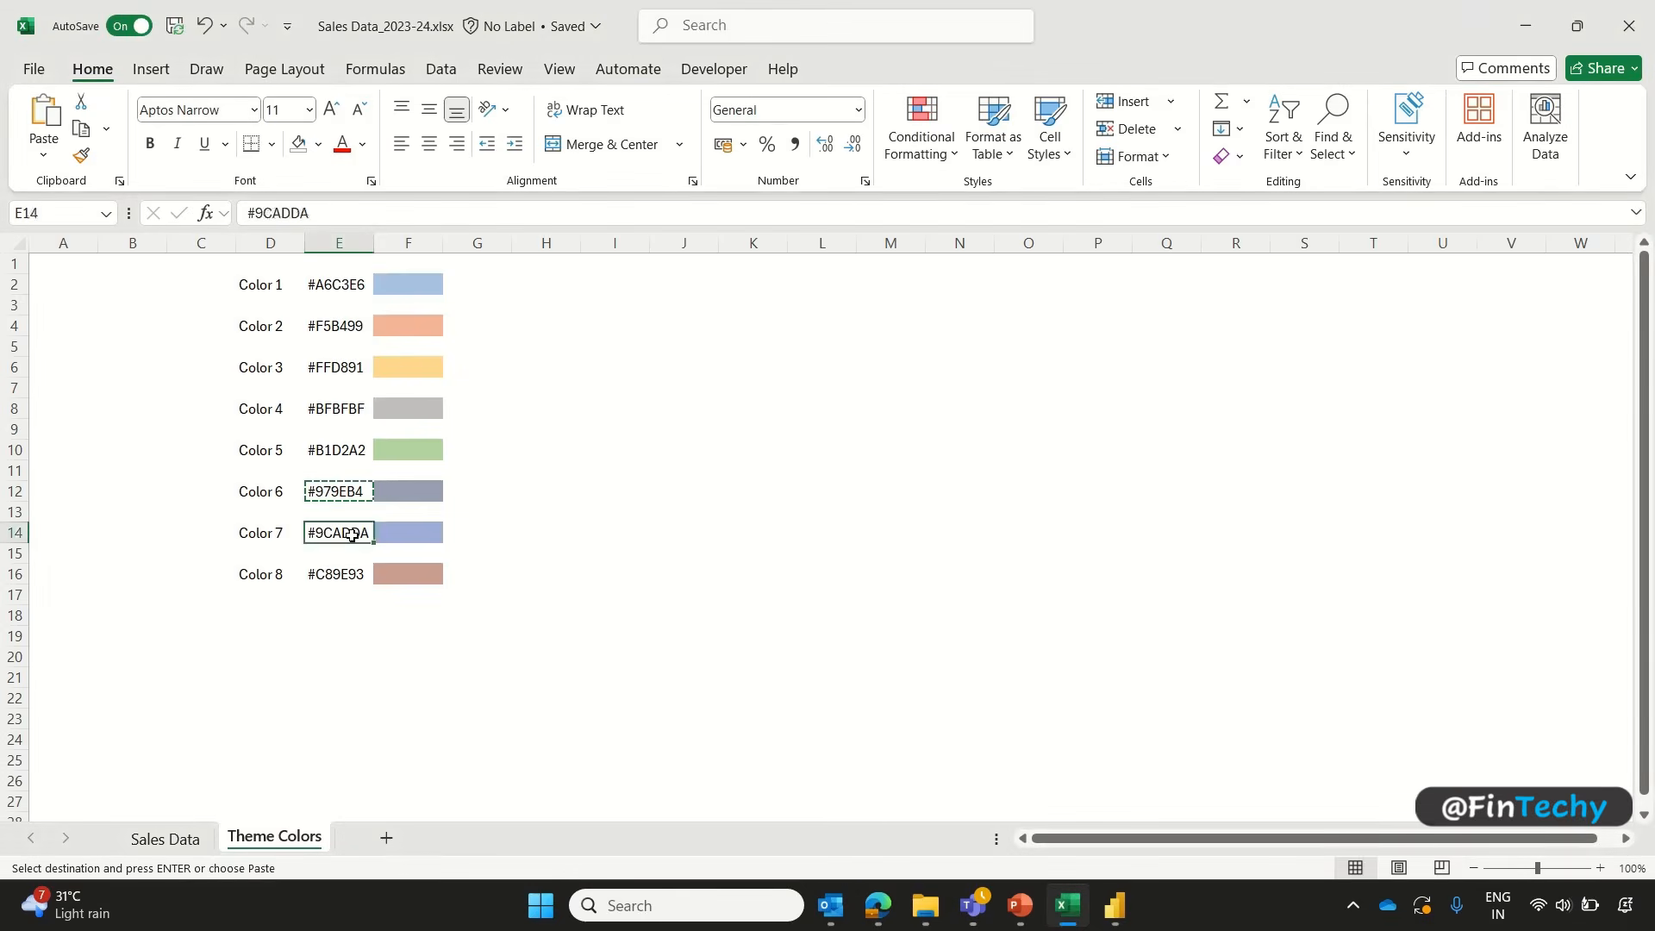
{"action": "key", "text": "ctrl+c"}
{"action": "mouse_move", "coordinate": [1115, 907]}
{"action": "left_click", "coordinate": [1207, 799]}
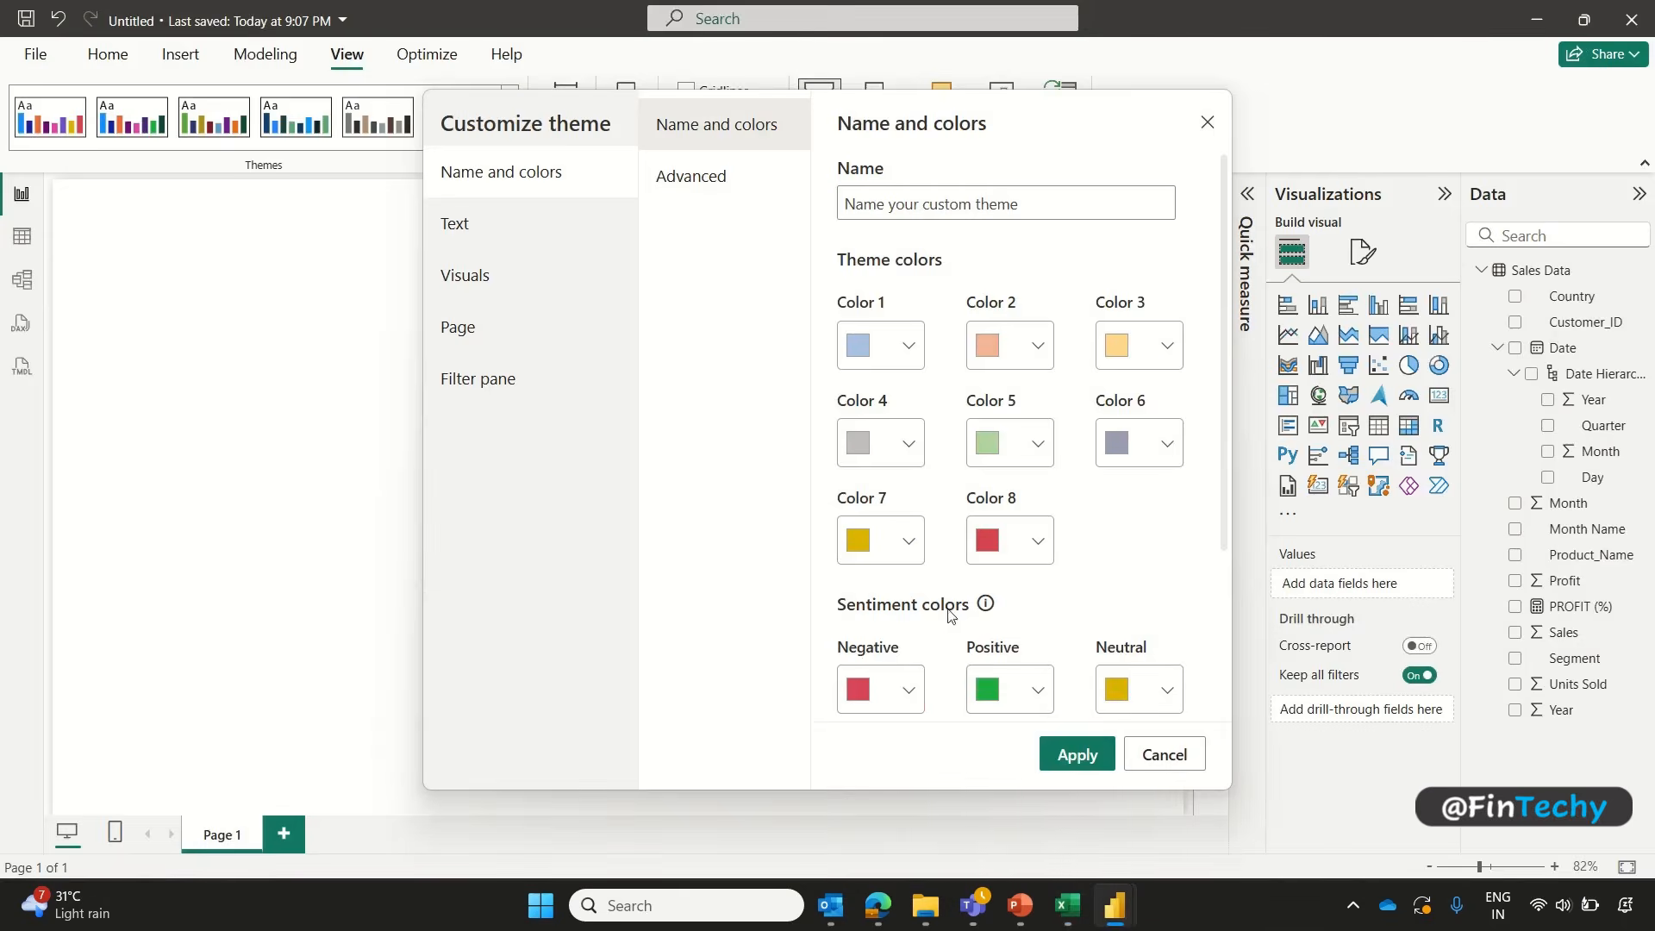
{"action": "left_click", "coordinate": [905, 550]}
{"action": "left_click_drag", "start_coordinate": [930, 480], "coordinate": [799, 481]}
{"action": "key", "text": "ctrl+v"}
{"action": "left_click", "coordinate": [759, 527]}
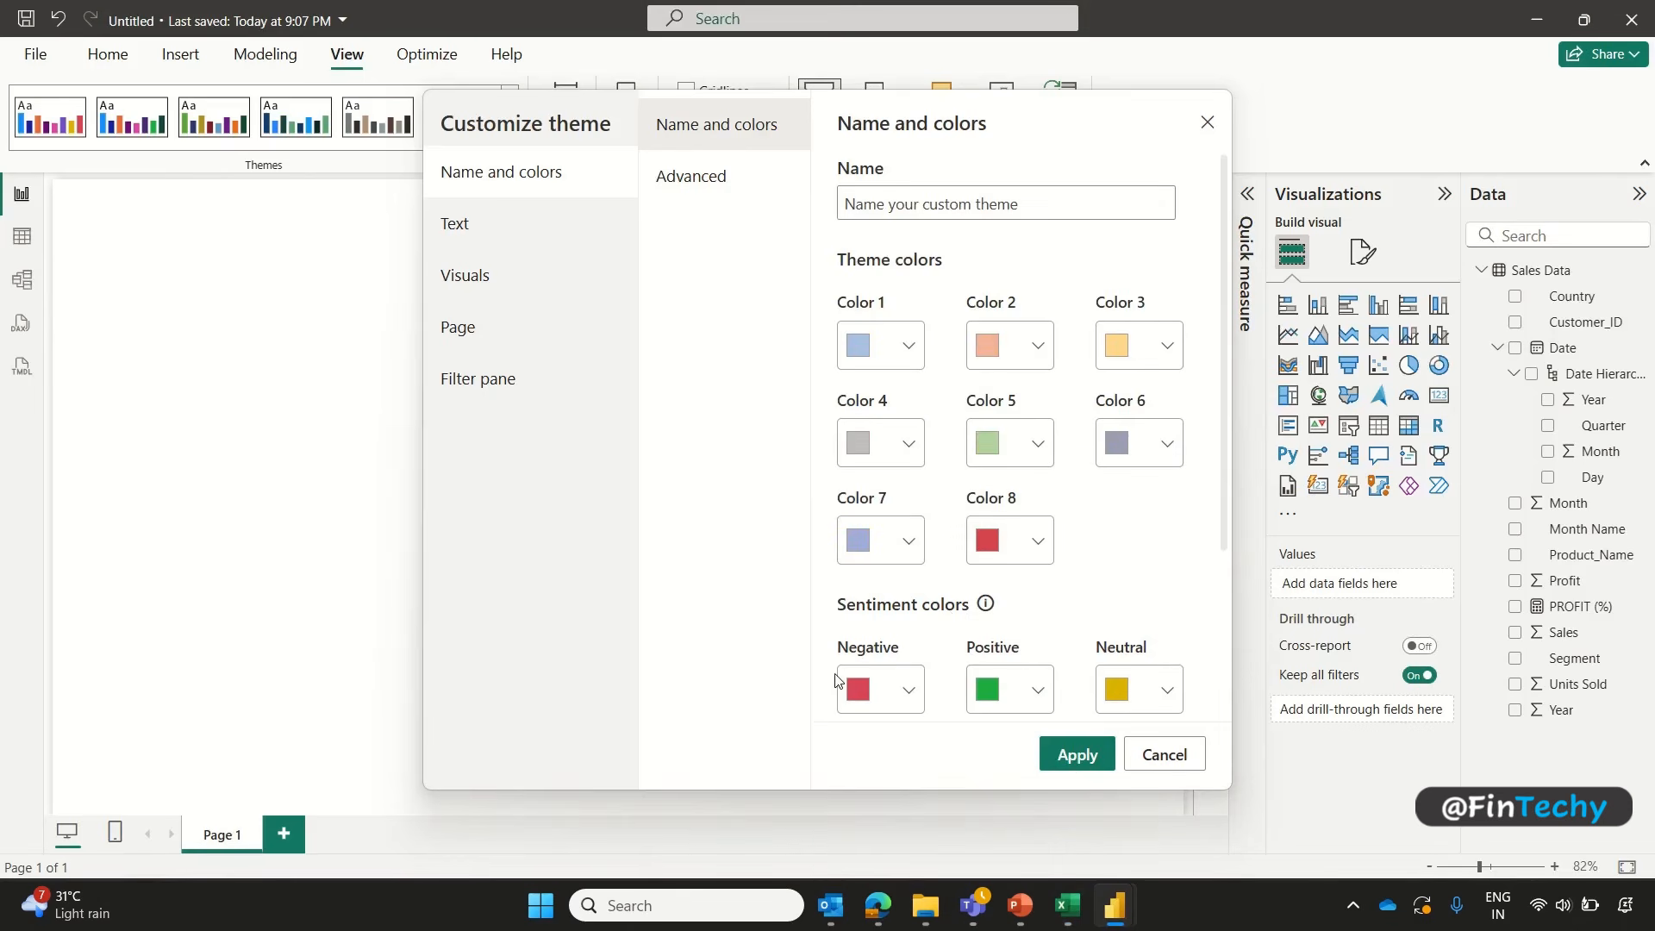
Step: Copy the hex code #C89E93 from the Excel sheet into Color 8 of the Power BI custom theme and apply the theme
{"action": "left_click", "coordinate": [1067, 905]}
{"action": "left_click", "coordinate": [333, 575]}
{"action": "key", "text": "ctrl+c"}
{"action": "left_click", "coordinate": [1115, 905]}
{"action": "left_click", "coordinate": [1189, 800]}
{"action": "left_click", "coordinate": [1030, 541]}
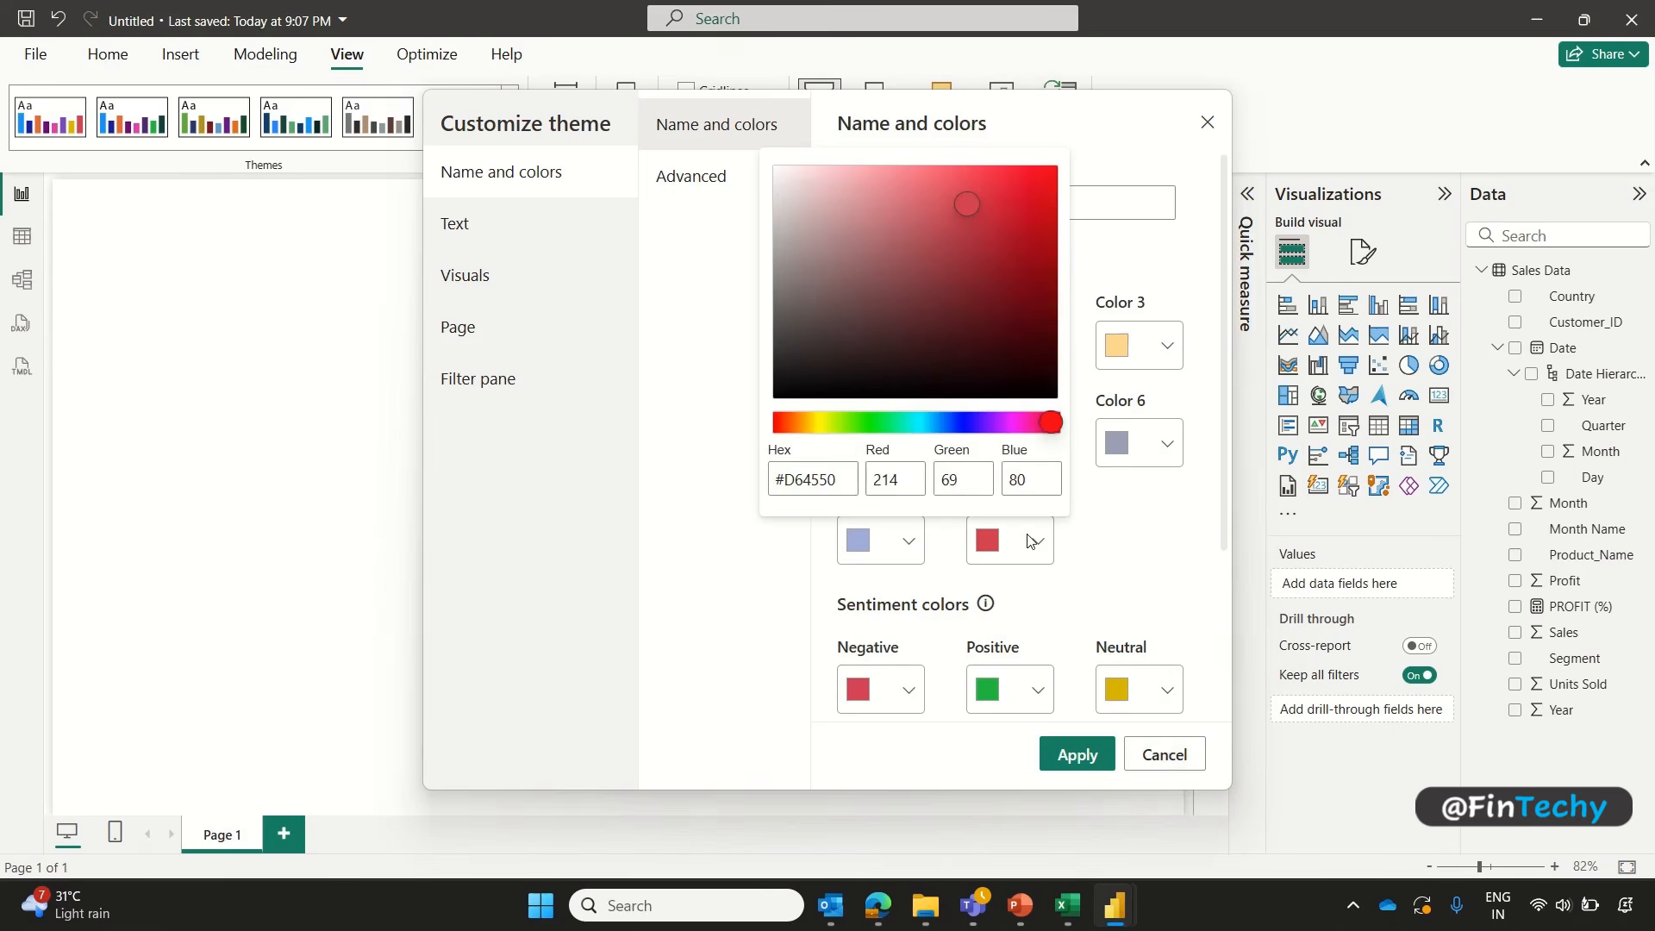
{"action": "left_click_drag", "start_coordinate": [860, 494], "coordinate": [724, 476]}
{"action": "key", "text": "ctrl+v"}
{"action": "left_click", "coordinate": [763, 651]}
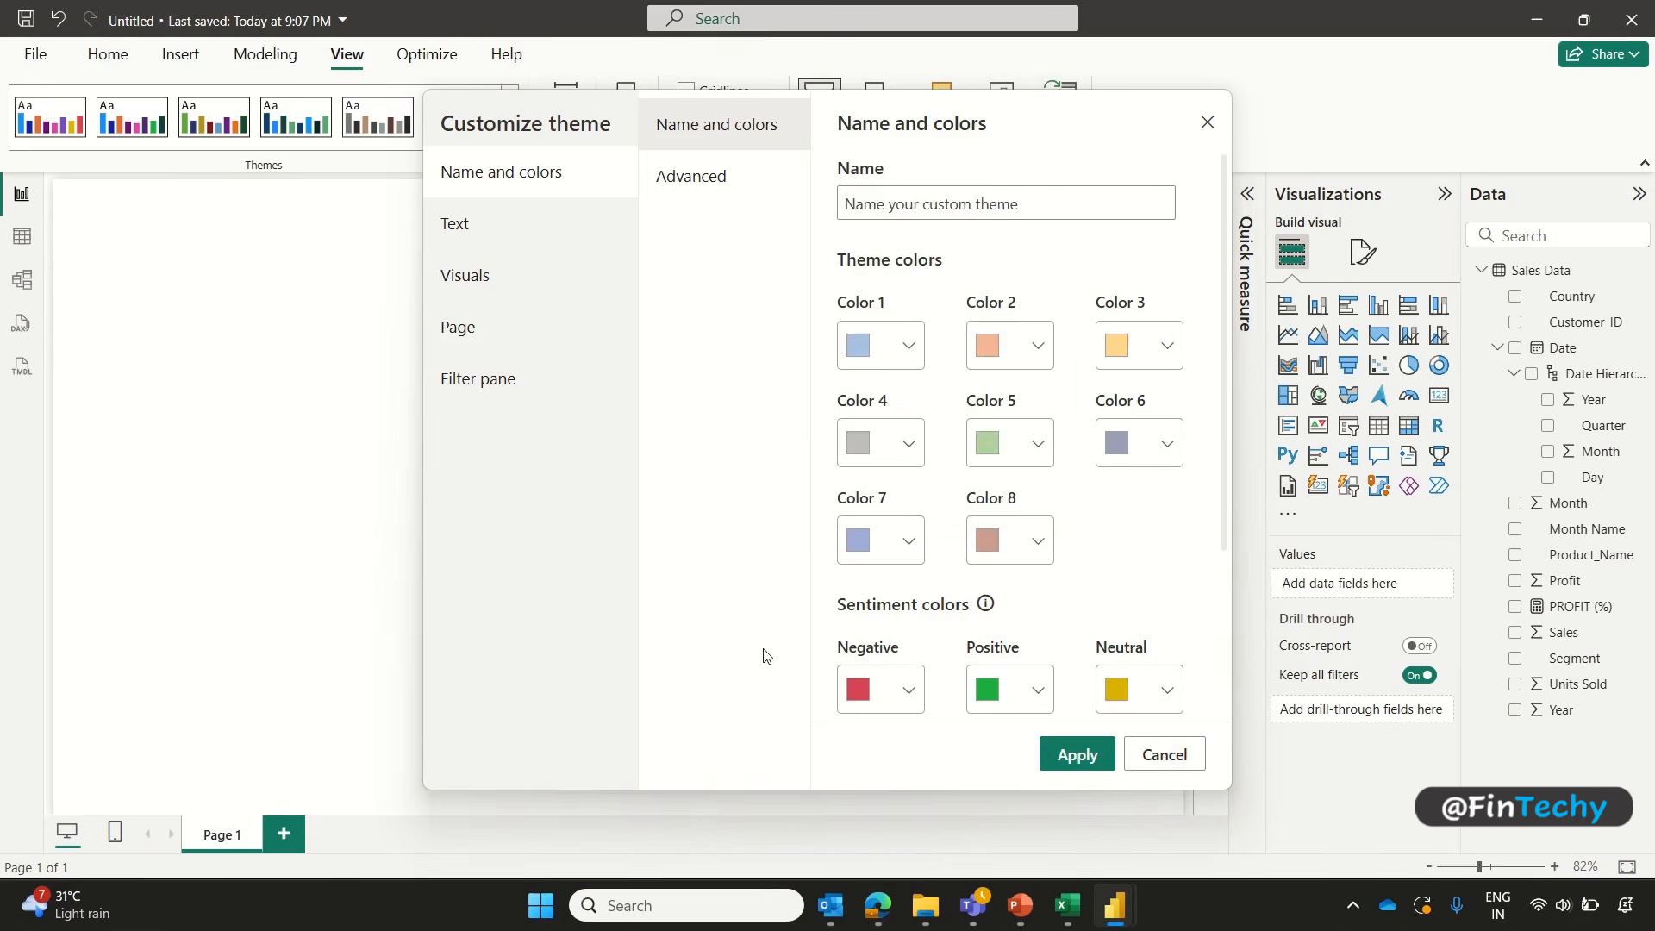
{"action": "left_click", "coordinate": [1077, 756]}
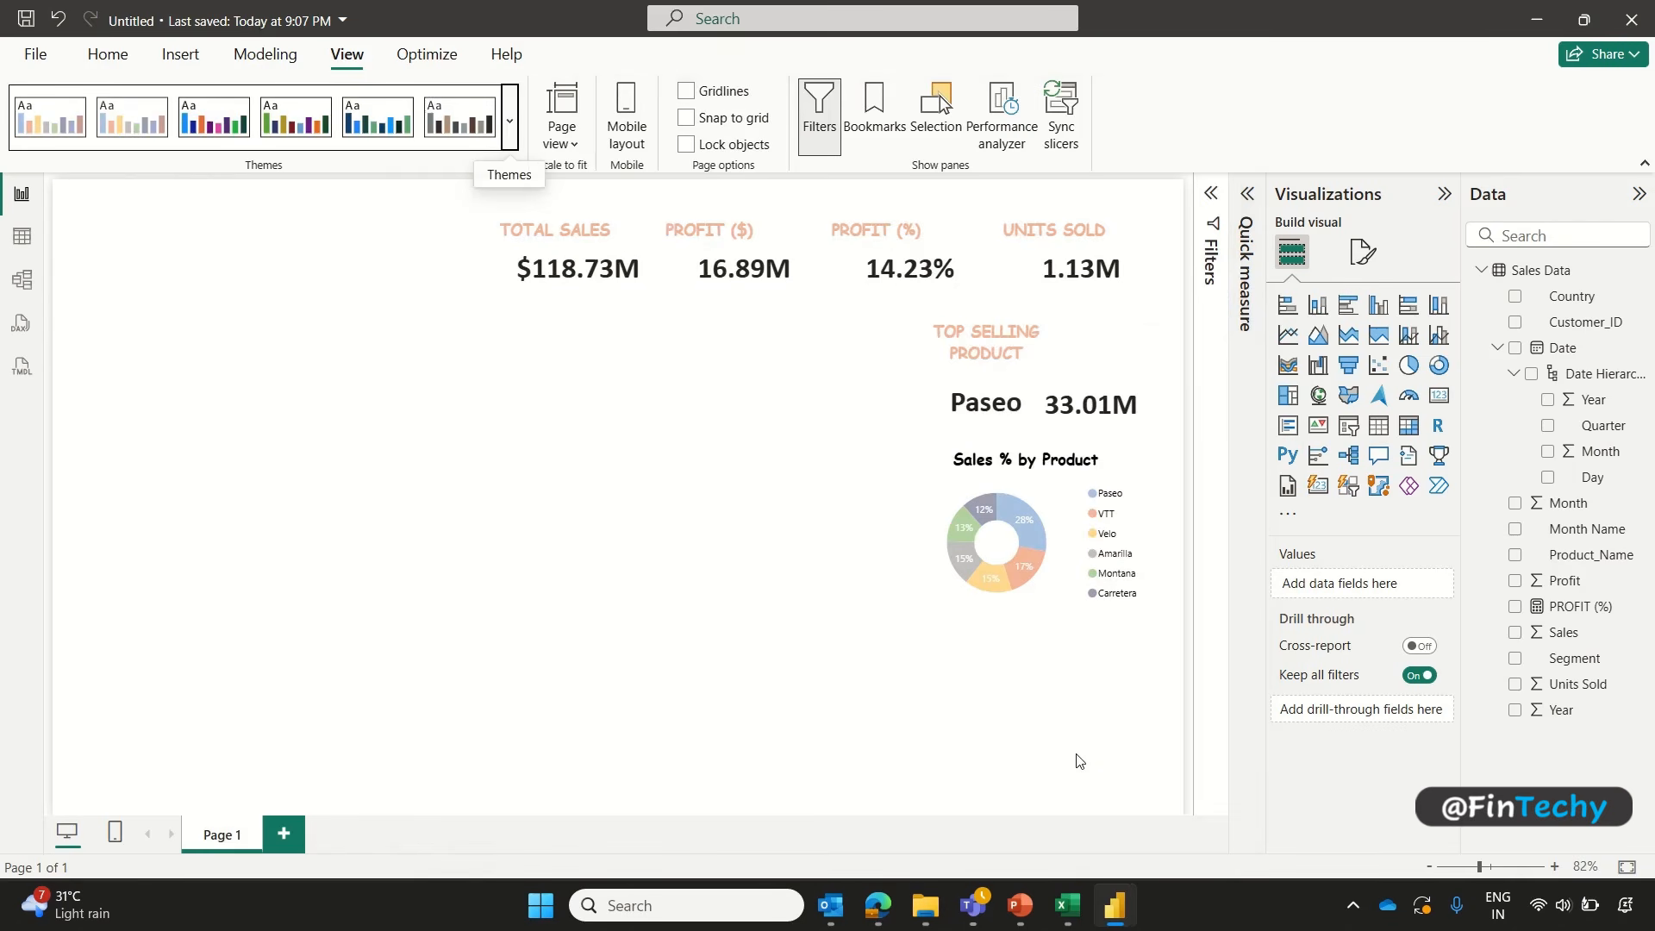
Step: Set the detail label values of the Sales % by Product donut chart to black
{"action": "left_click", "coordinate": [1068, 586]}
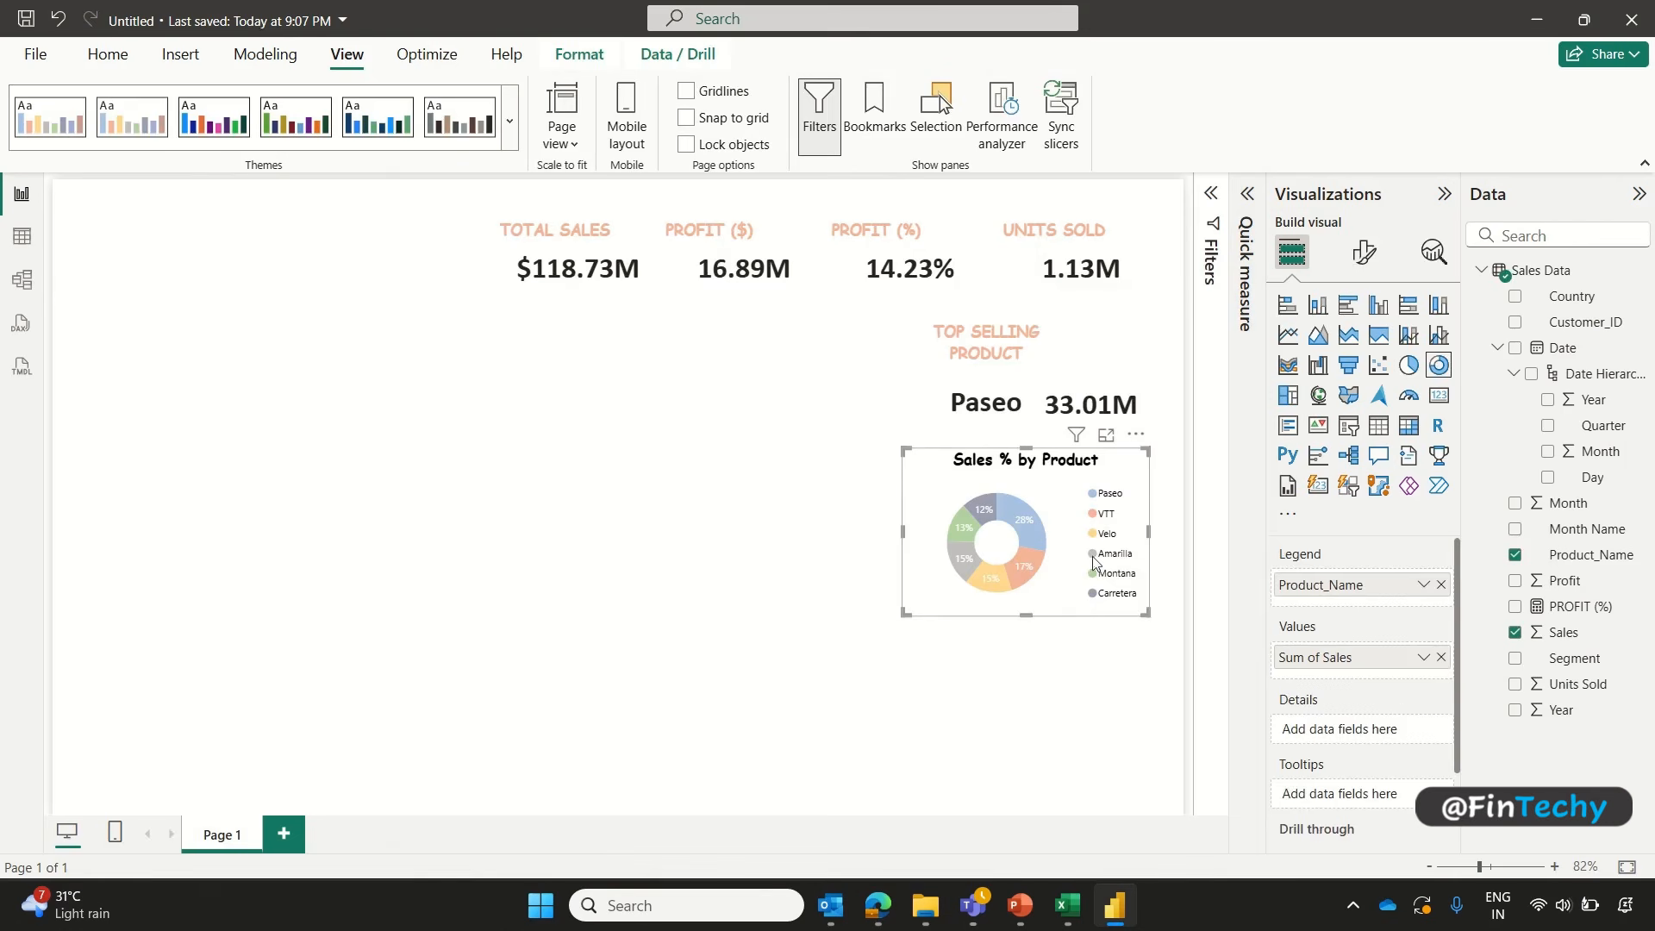
{"action": "left_click", "coordinate": [1364, 253]}
{"action": "left_click", "coordinate": [1304, 489]}
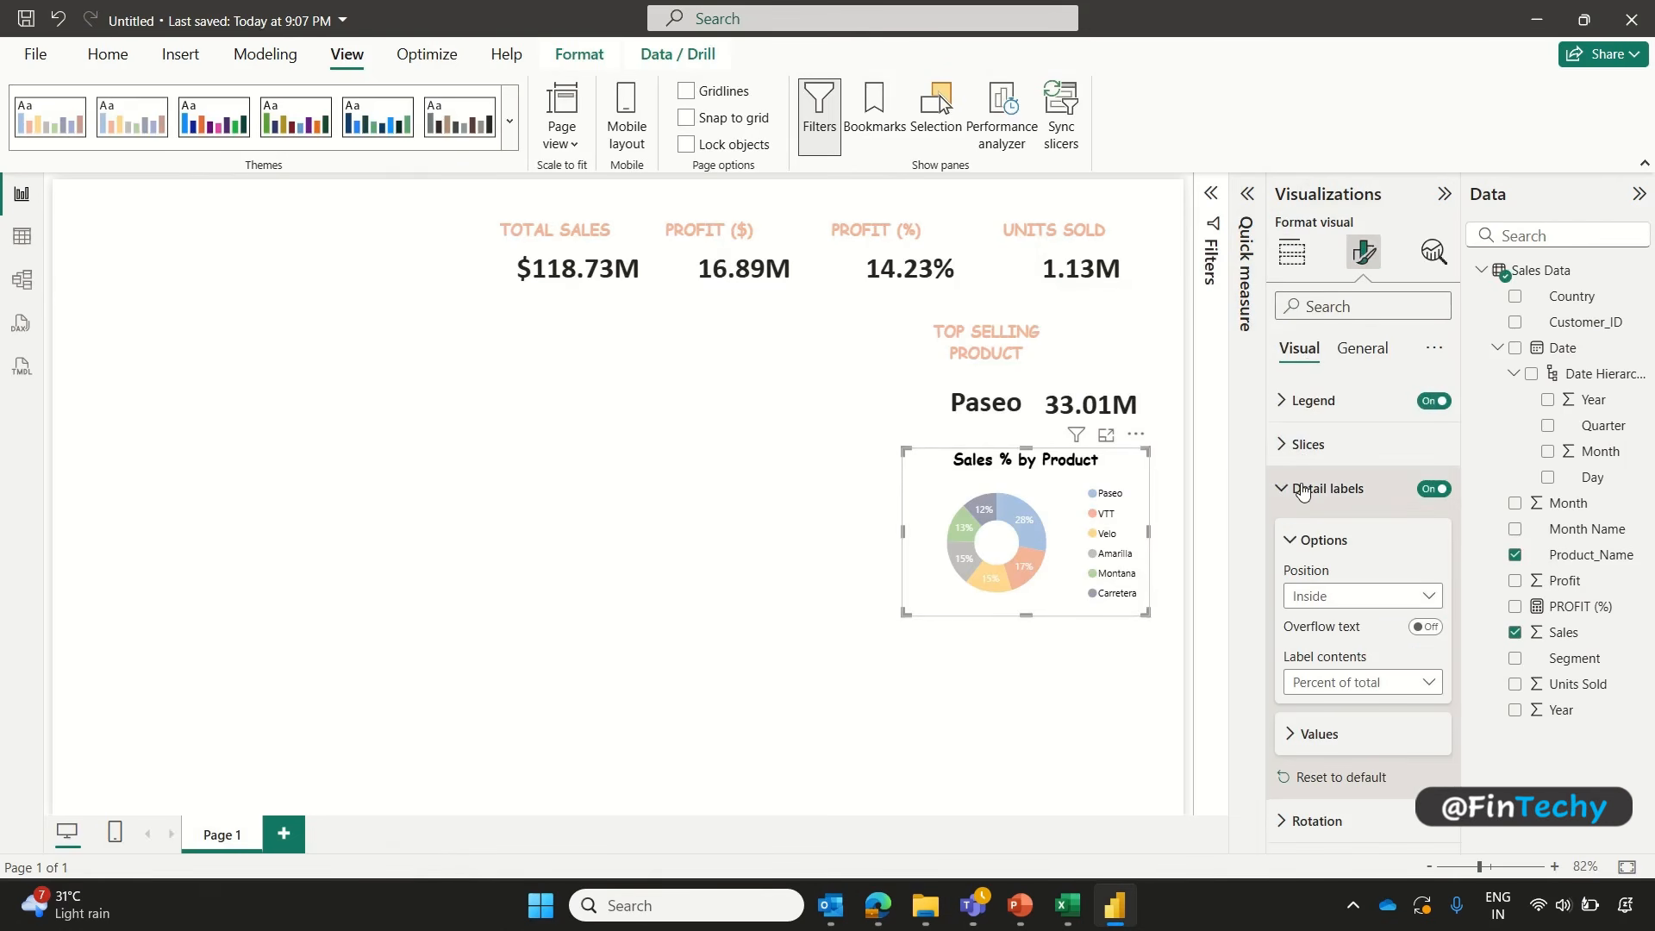
{"action": "left_click", "coordinate": [1298, 737]}
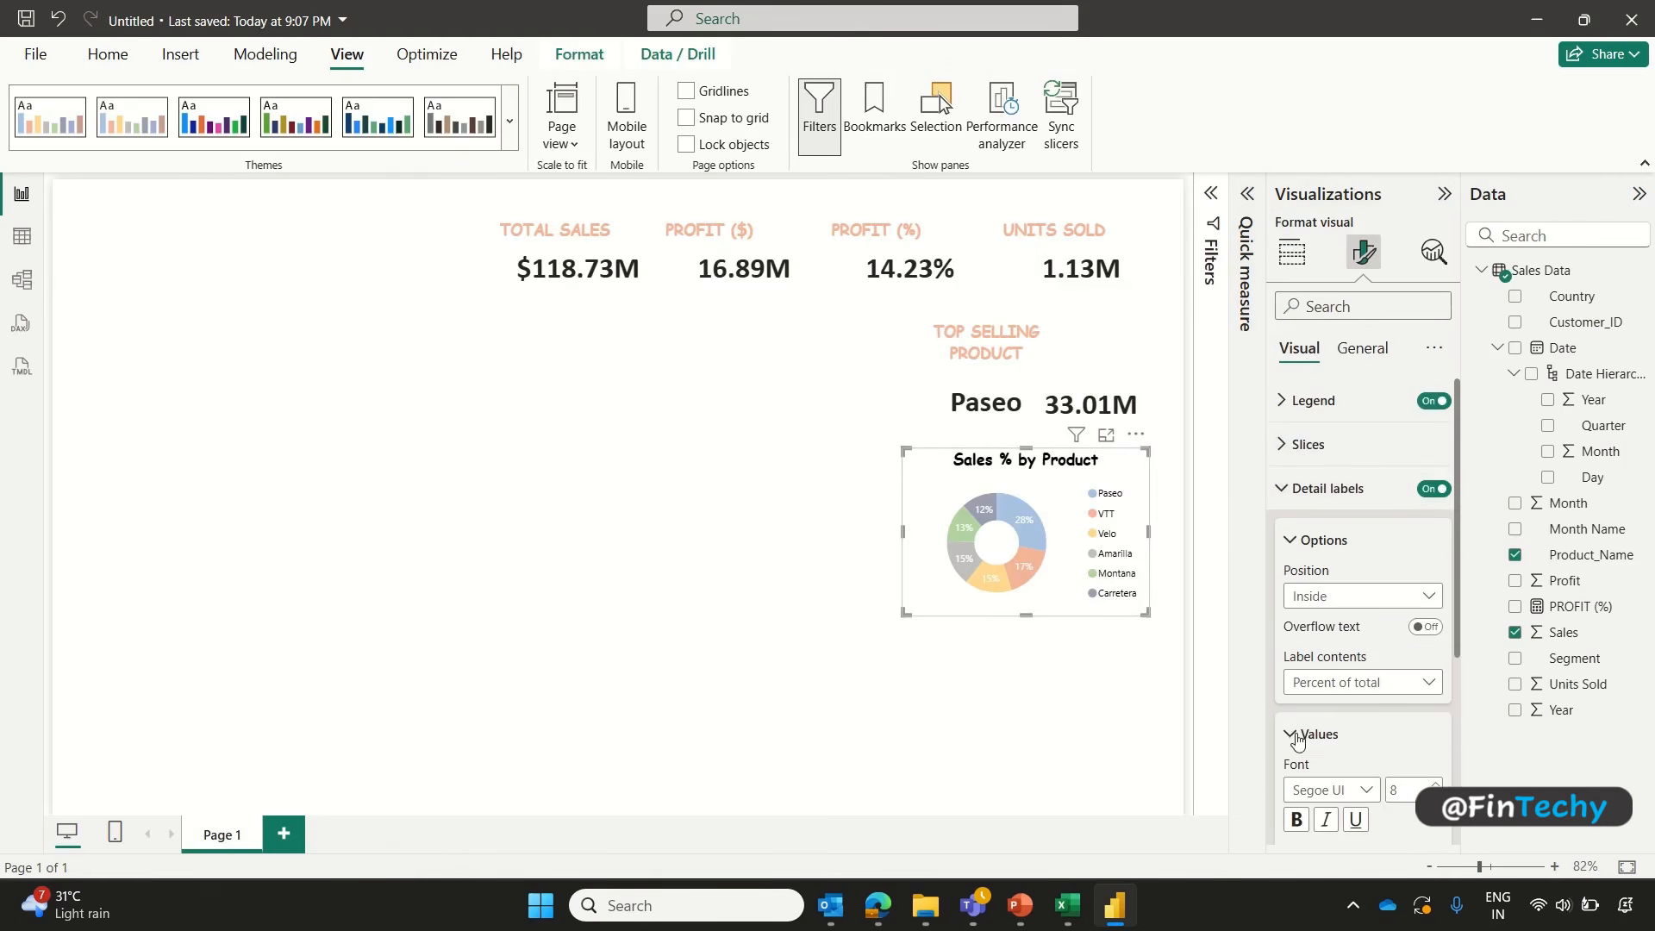
{"action": "scroll", "coordinate": [1456, 604], "scroll_direction": "down", "scroll_amount": 2}
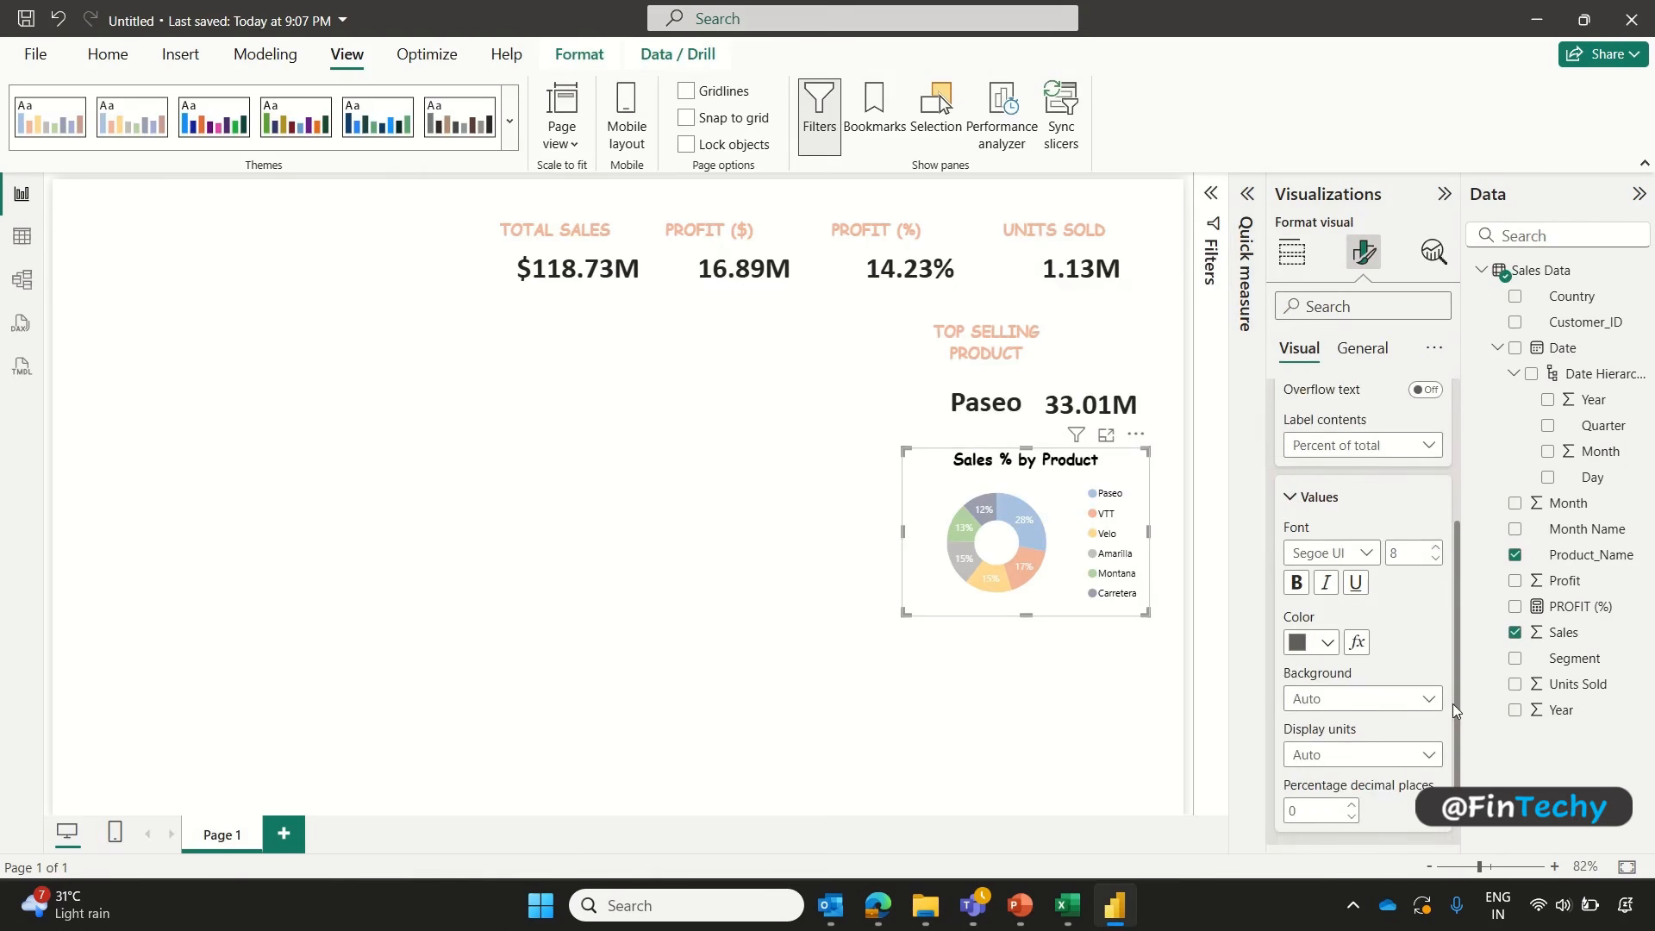
{"action": "left_click", "coordinate": [1326, 643]}
{"action": "left_click", "coordinate": [1311, 550]}
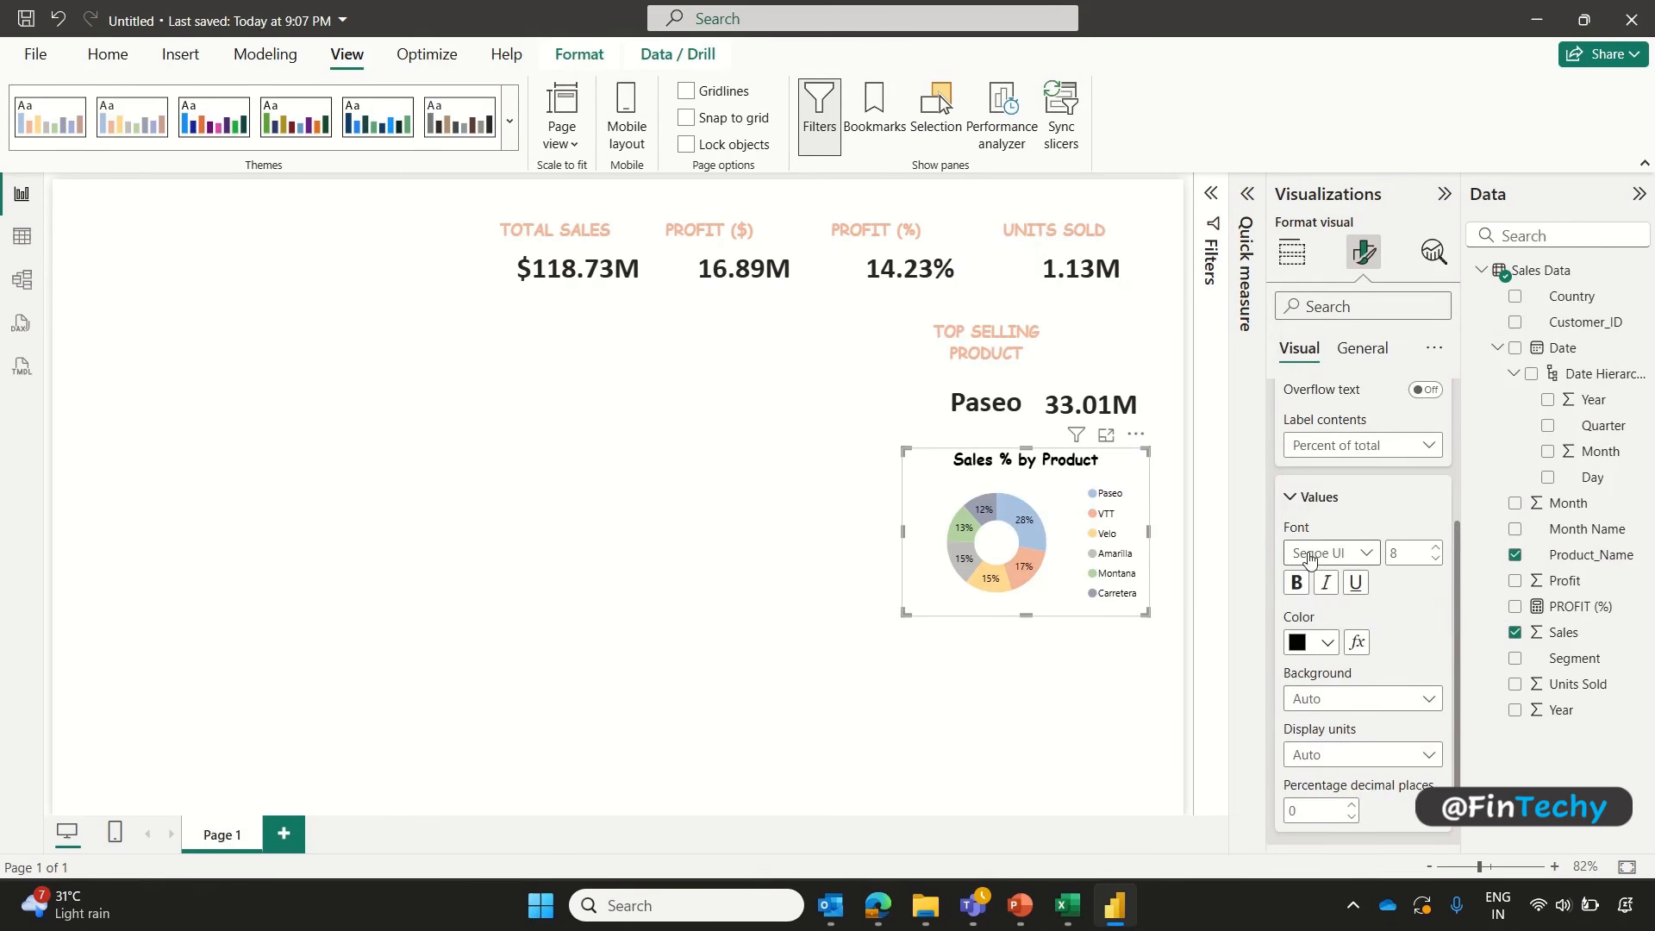
{"action": "left_click", "coordinate": [1121, 671]}
Step: Set the title text color of the four KPI cards and the Top Selling Product card to a dark indigo, about #3306AD
{"action": "left_click", "coordinate": [665, 250]}
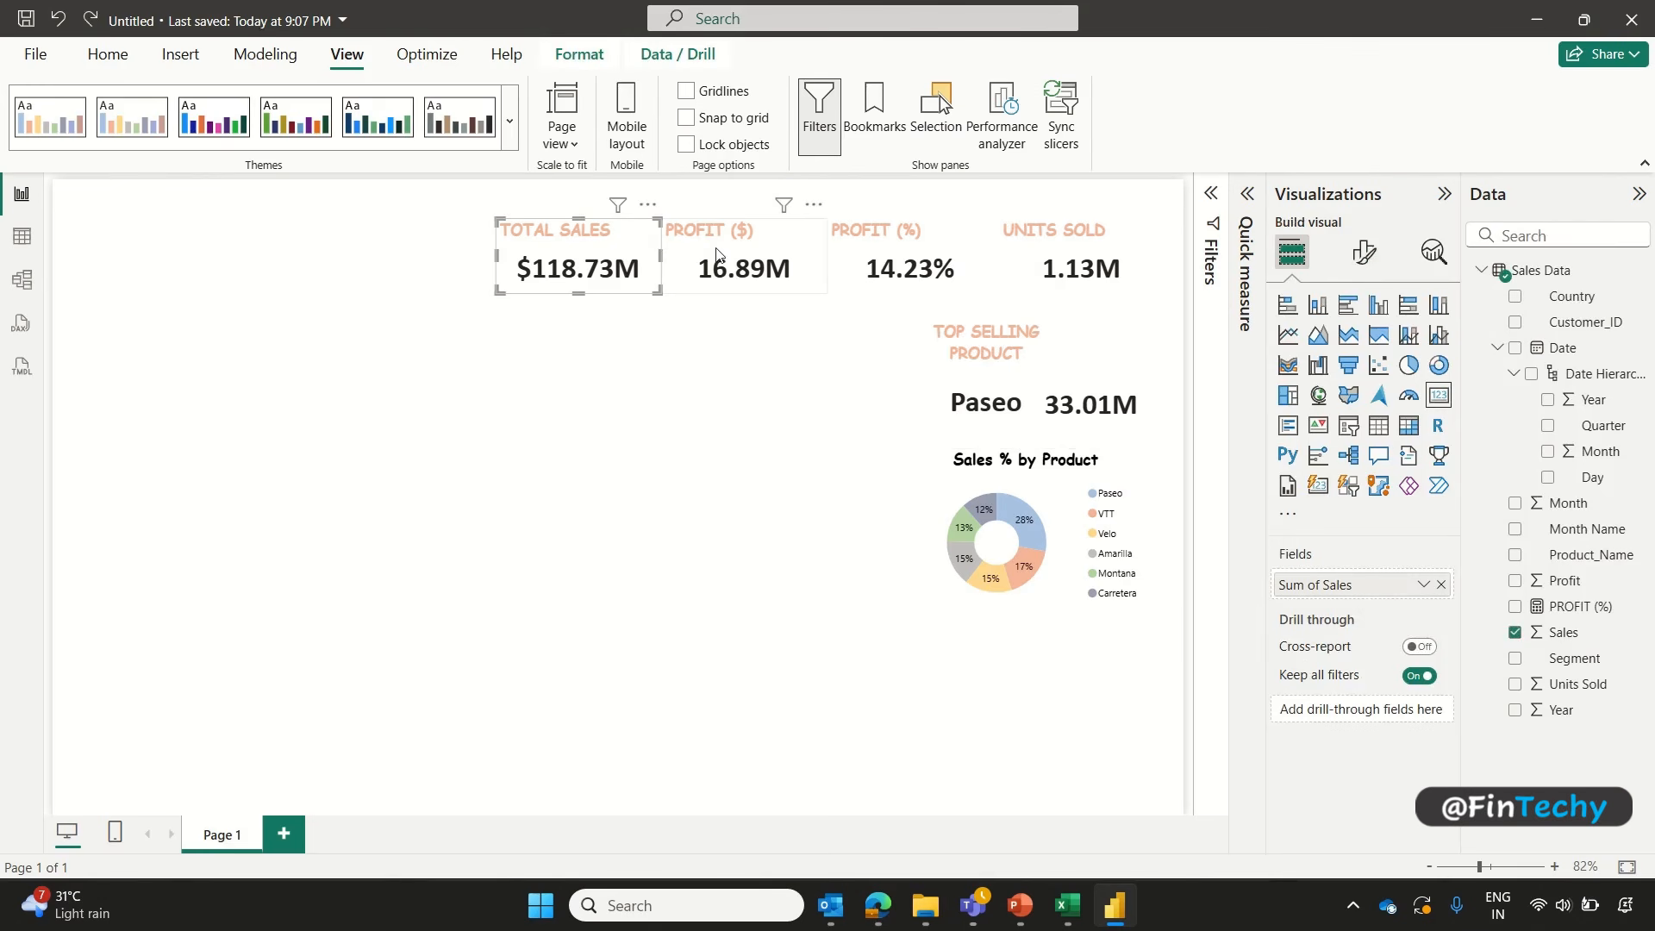
{"action": "left_click", "coordinate": [811, 248], "text": "ctrl"}
{"action": "left_click", "coordinate": [952, 247], "text": "ctrl"}
{"action": "left_click", "coordinate": [1140, 247], "text": "ctrl"}
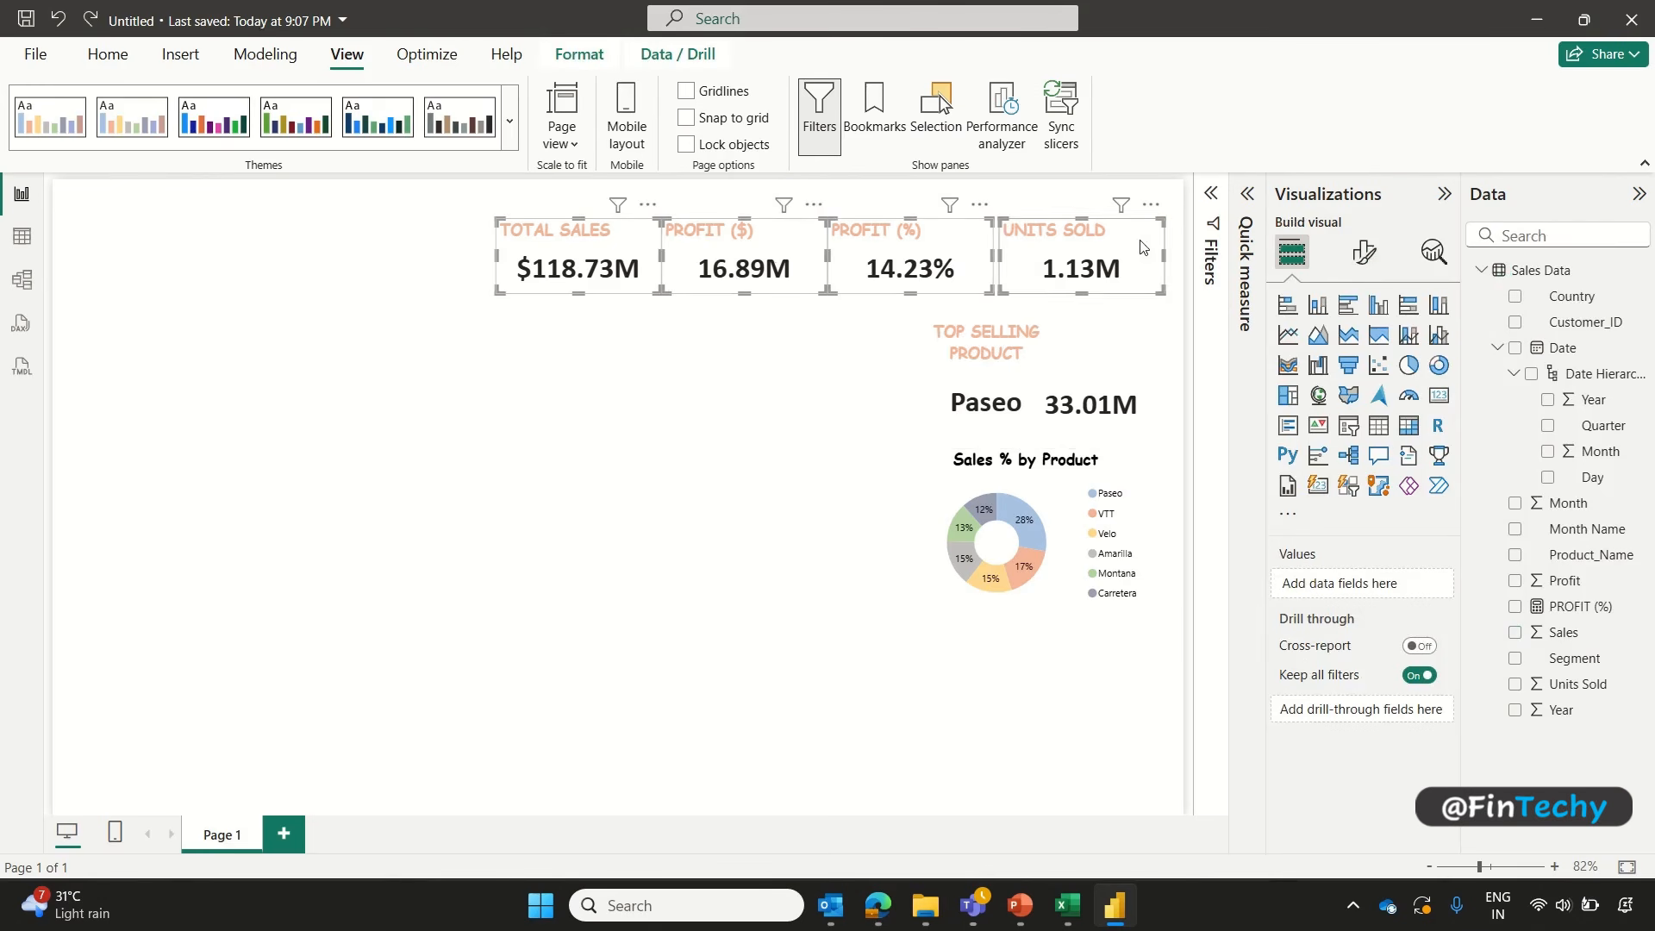
{"action": "left_click", "coordinate": [1060, 341], "text": "ctrl"}
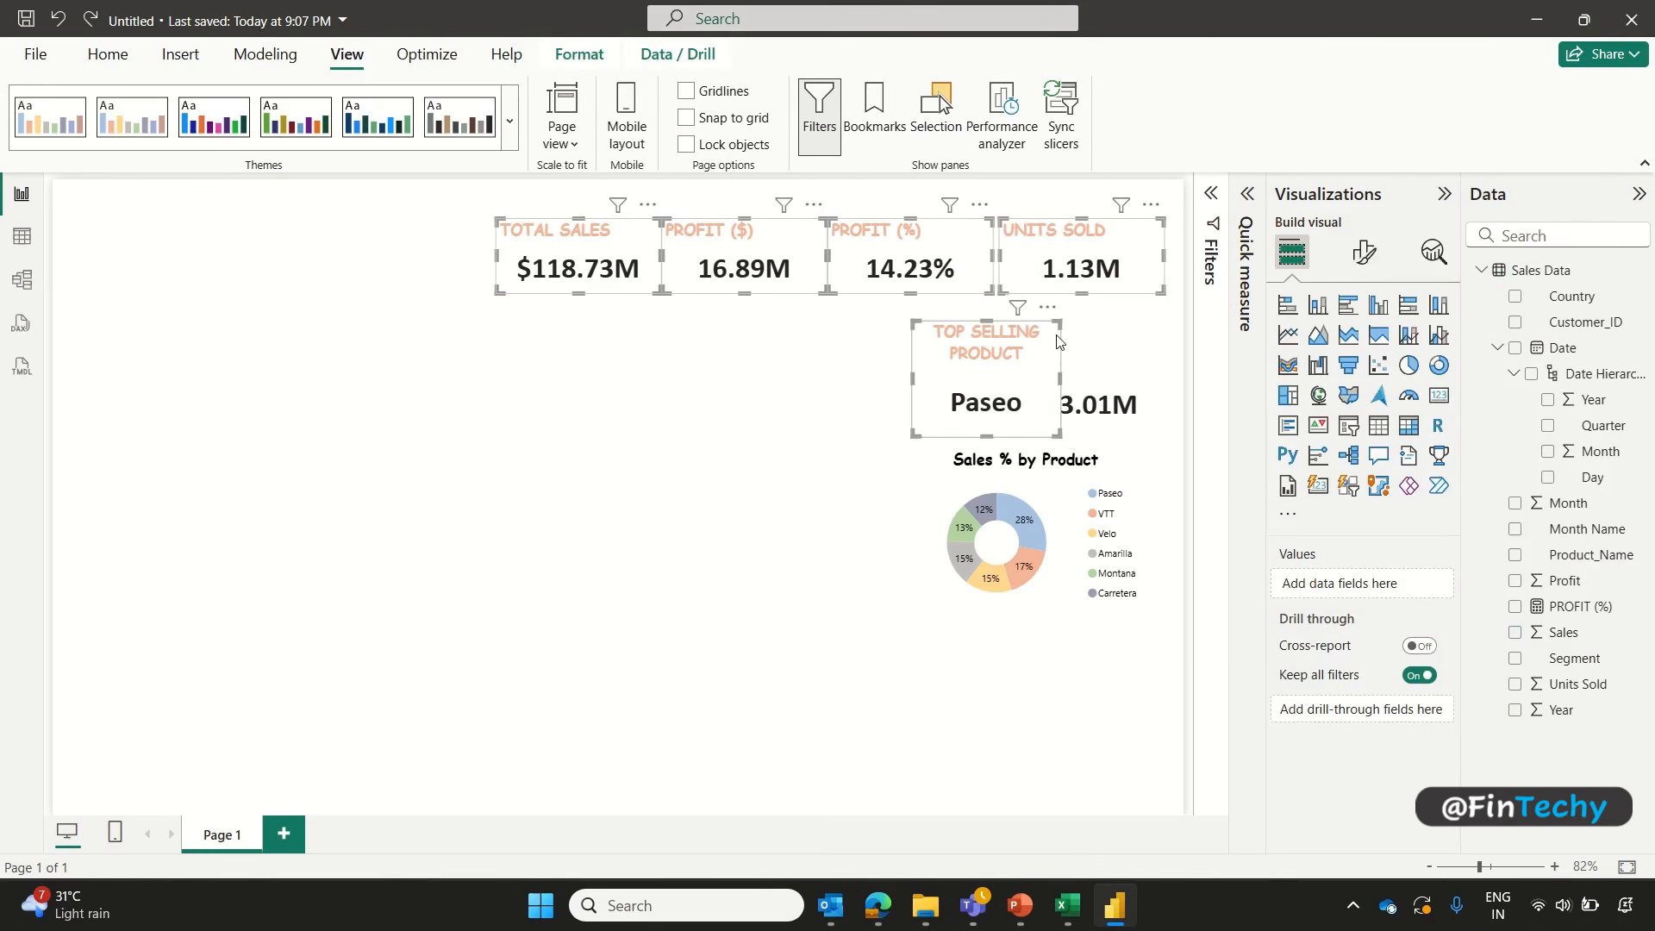
{"action": "left_click", "coordinate": [1364, 252]}
{"action": "left_click", "coordinate": [1362, 347]}
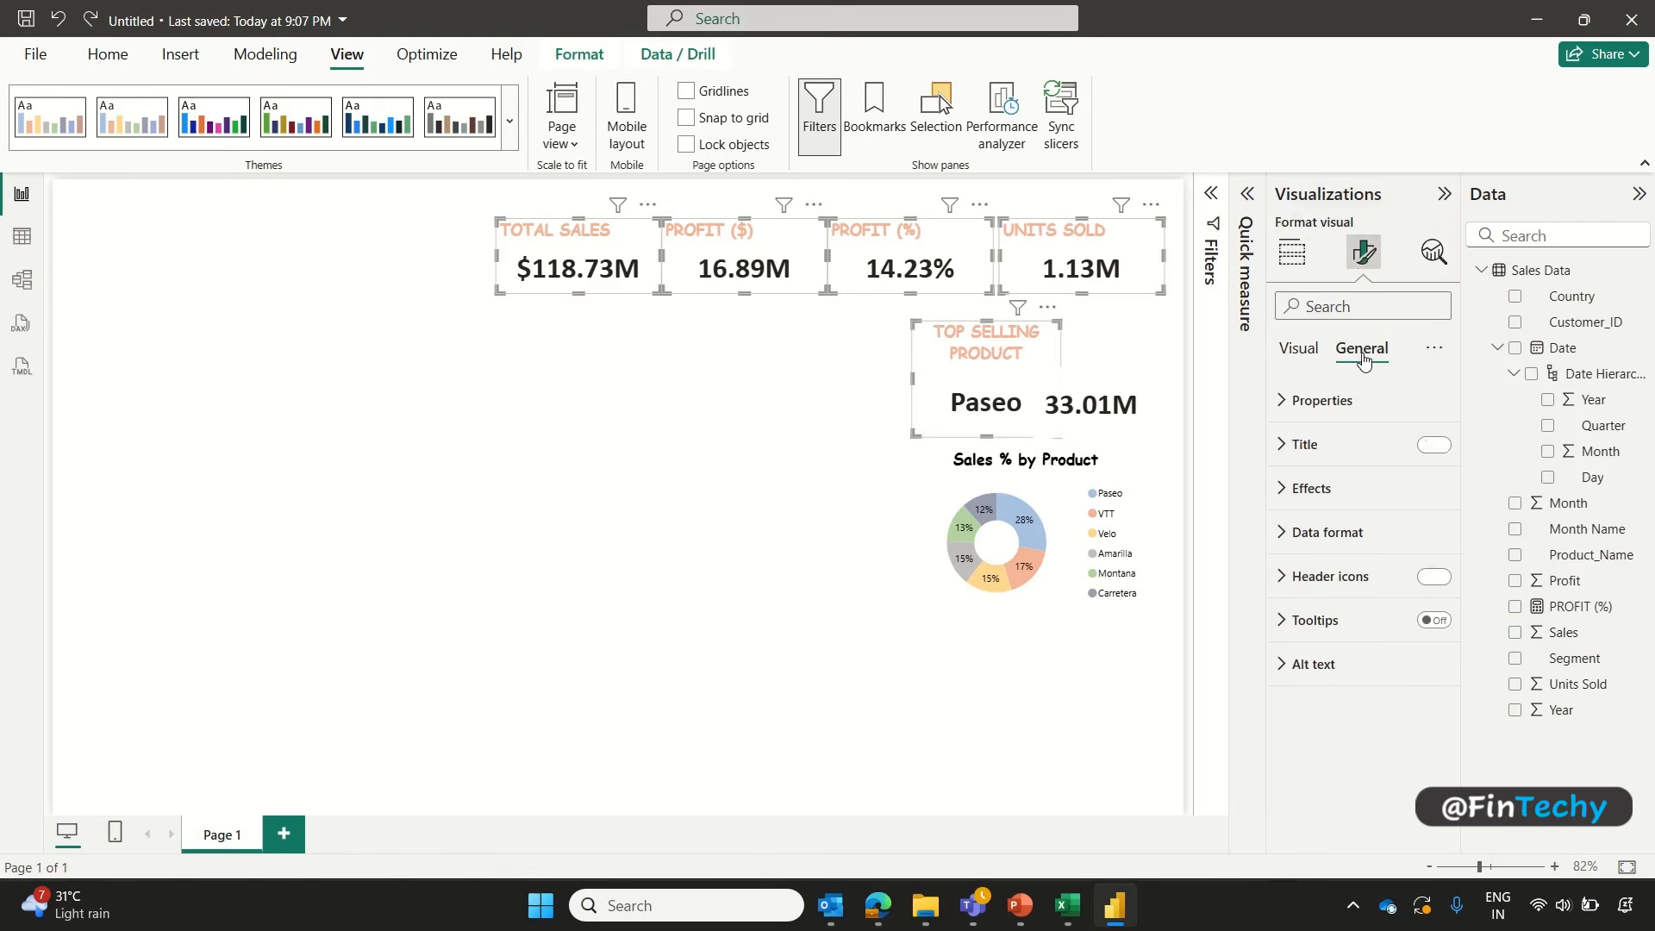
{"action": "left_click", "coordinate": [1304, 444]}
{"action": "left_click", "coordinate": [1328, 754]}
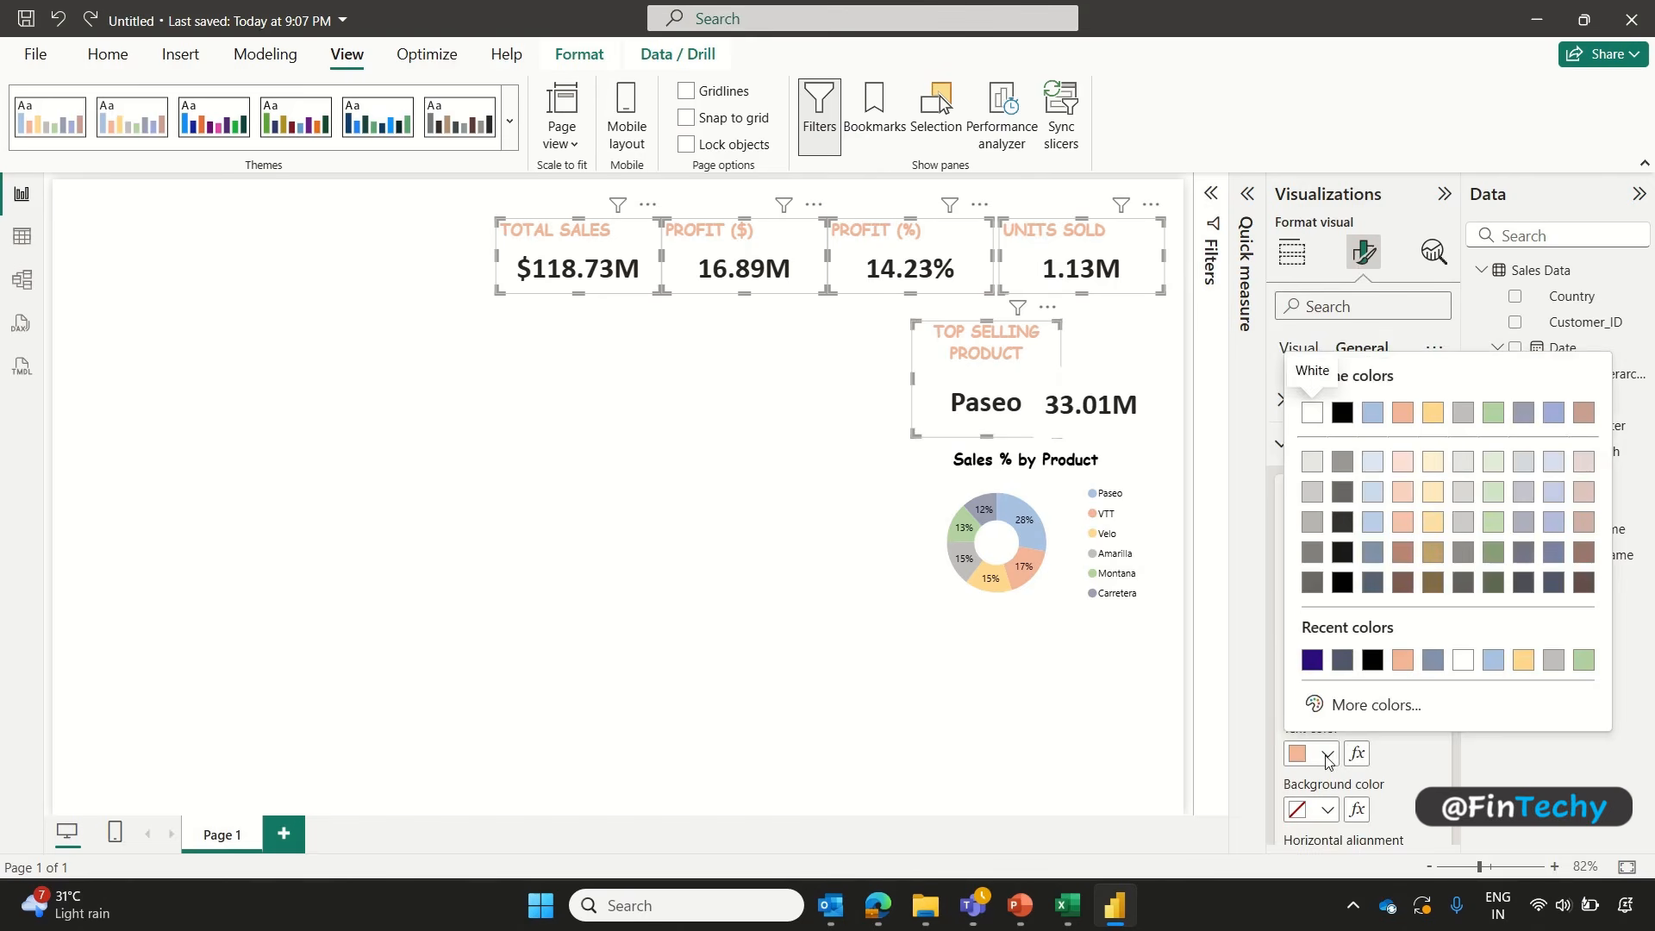
{"action": "left_click", "coordinate": [1356, 705]}
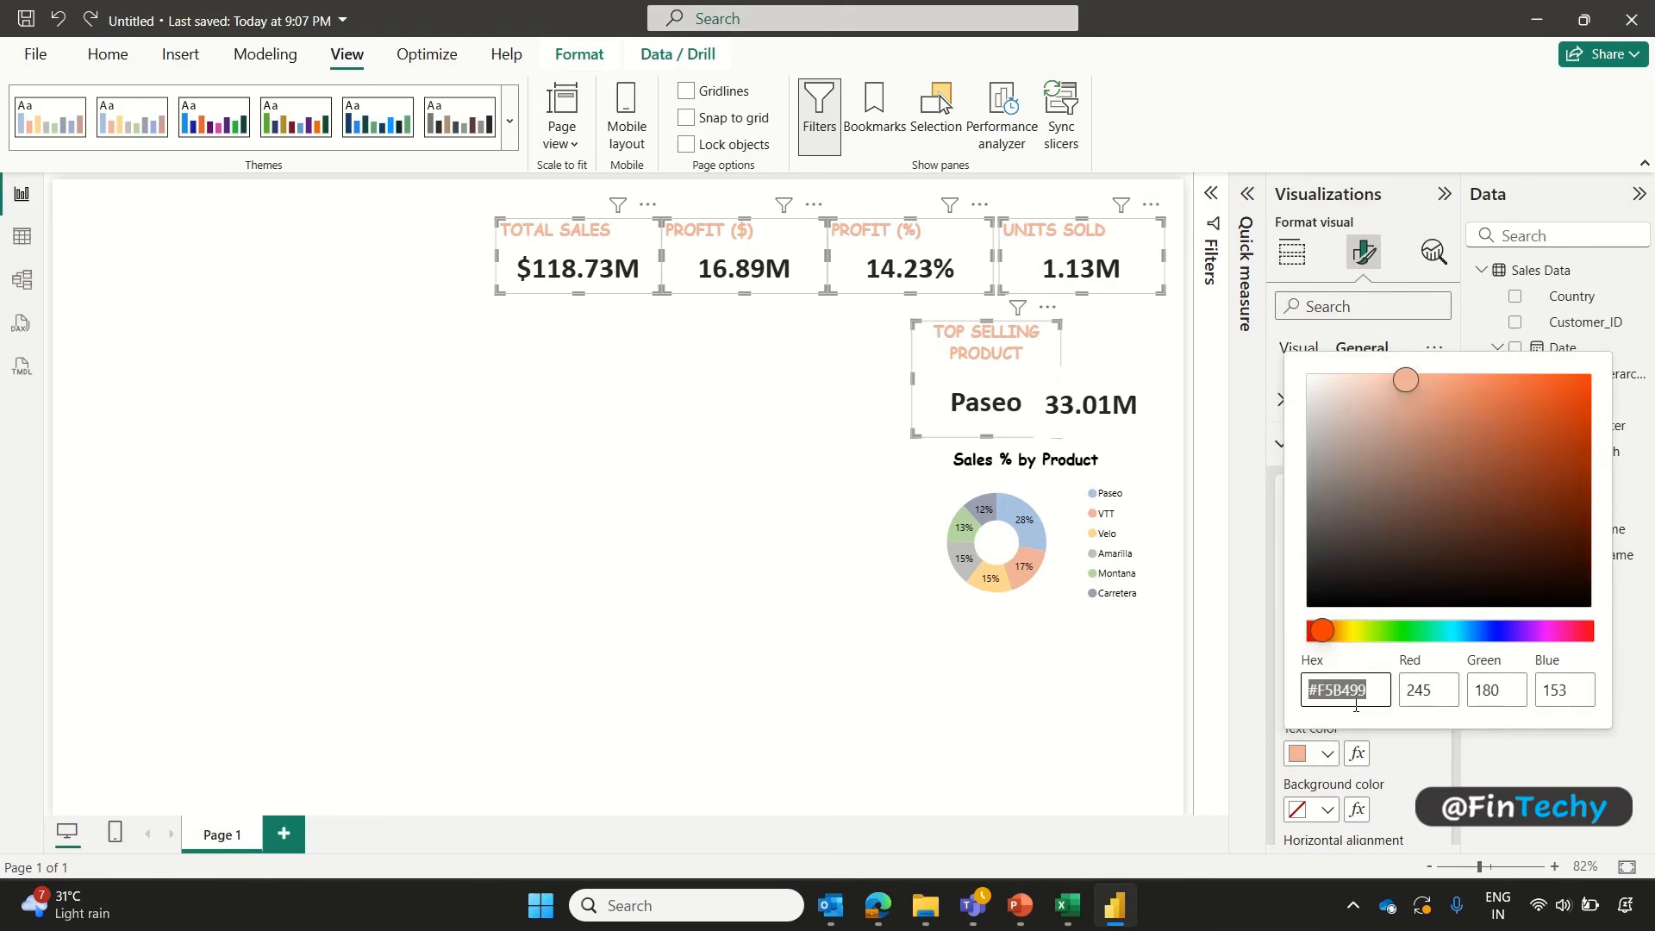
{"action": "left_click", "coordinate": [1501, 633]}
{"action": "left_click_drag", "start_coordinate": [1573, 502], "coordinate": [1573, 446]}
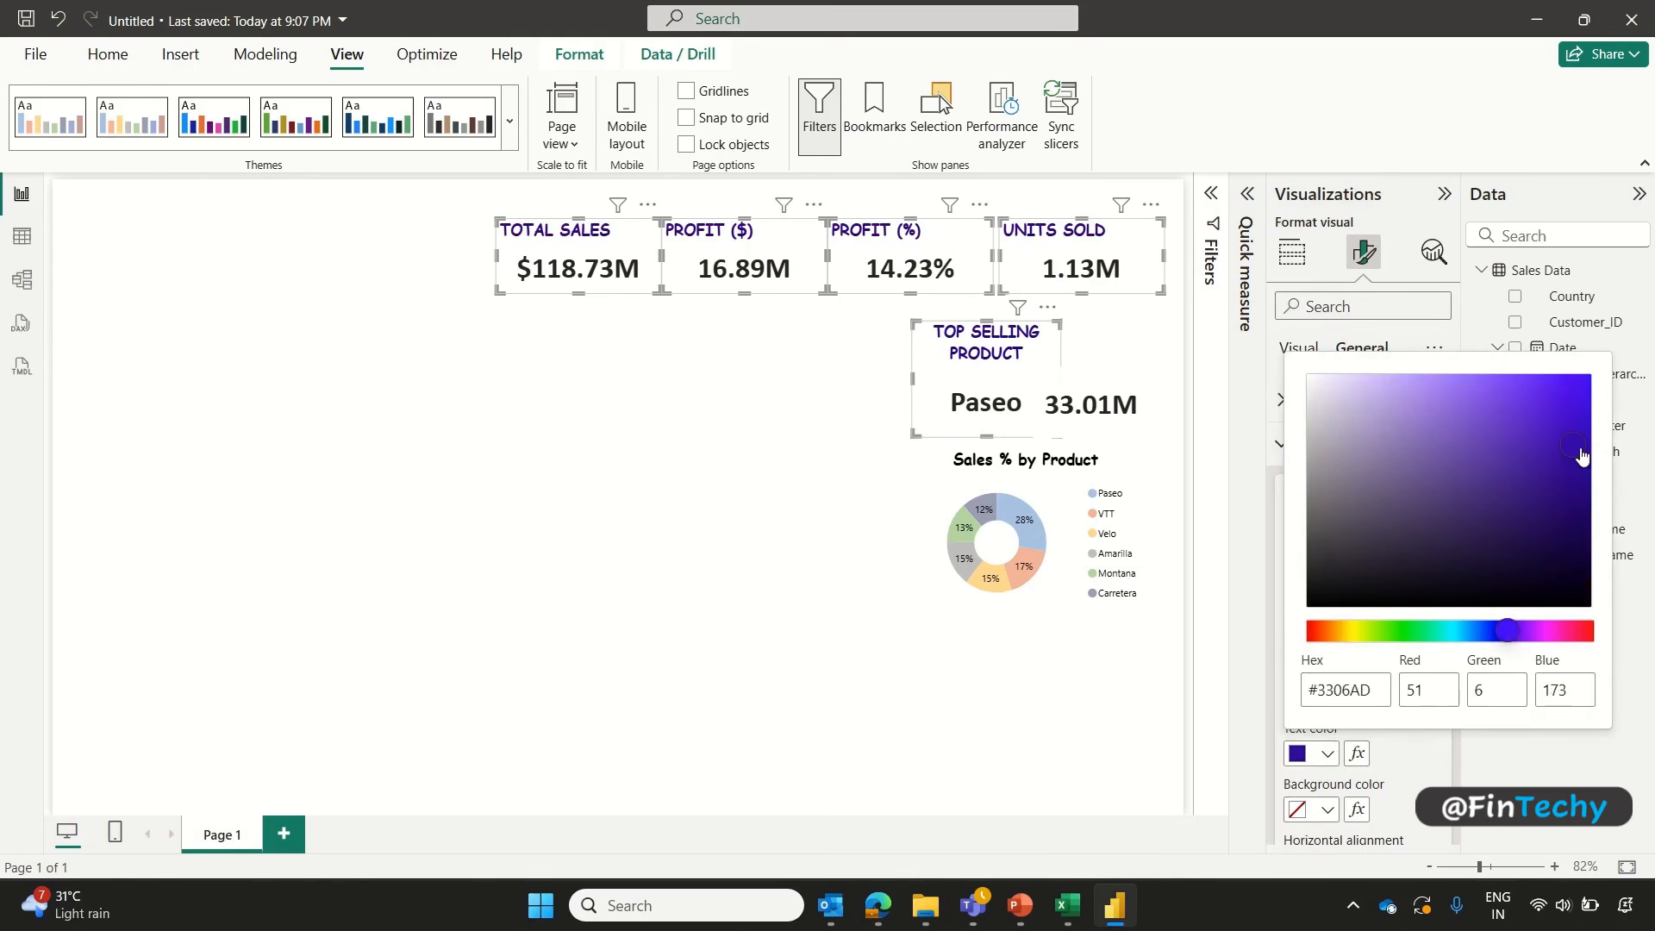
{"action": "left_click", "coordinate": [1151, 666]}
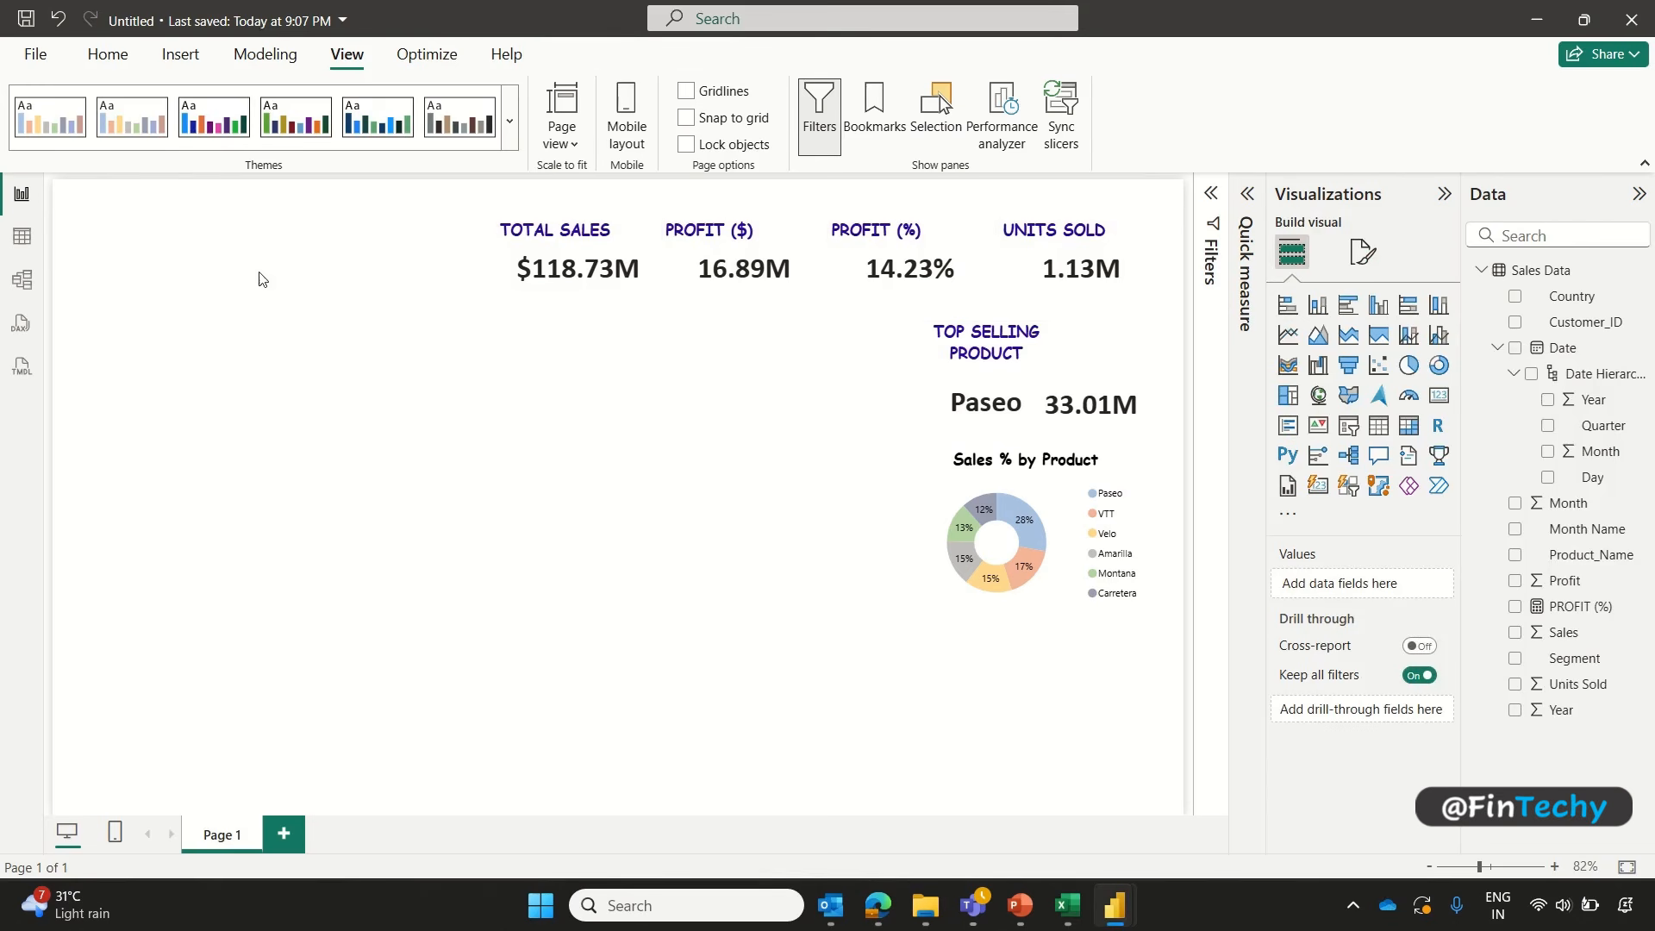
Step: Add a pie chart of Units Sold by Product_Name directly below the Sales % by Product donut chart
{"action": "left_click", "coordinate": [107, 55]}
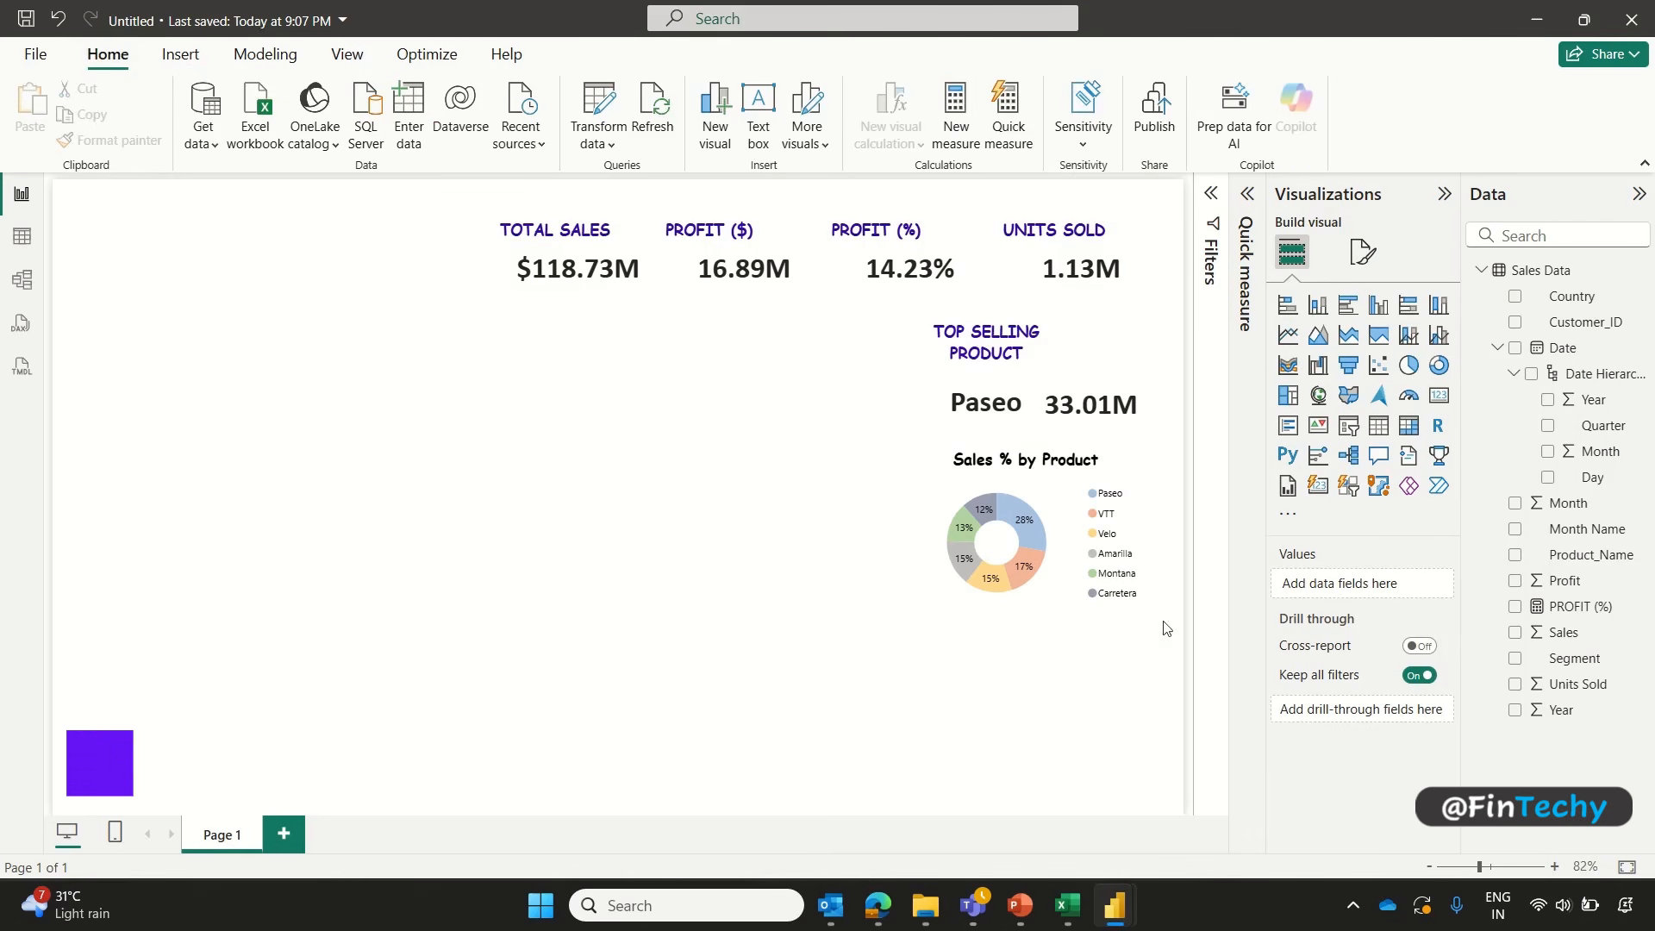
{"action": "left_click", "coordinate": [1408, 366]}
{"action": "left_click_drag", "start_coordinate": [445, 672], "coordinate": [1127, 687]}
{"action": "left_click_drag", "start_coordinate": [1048, 566], "coordinate": [1049, 614]}
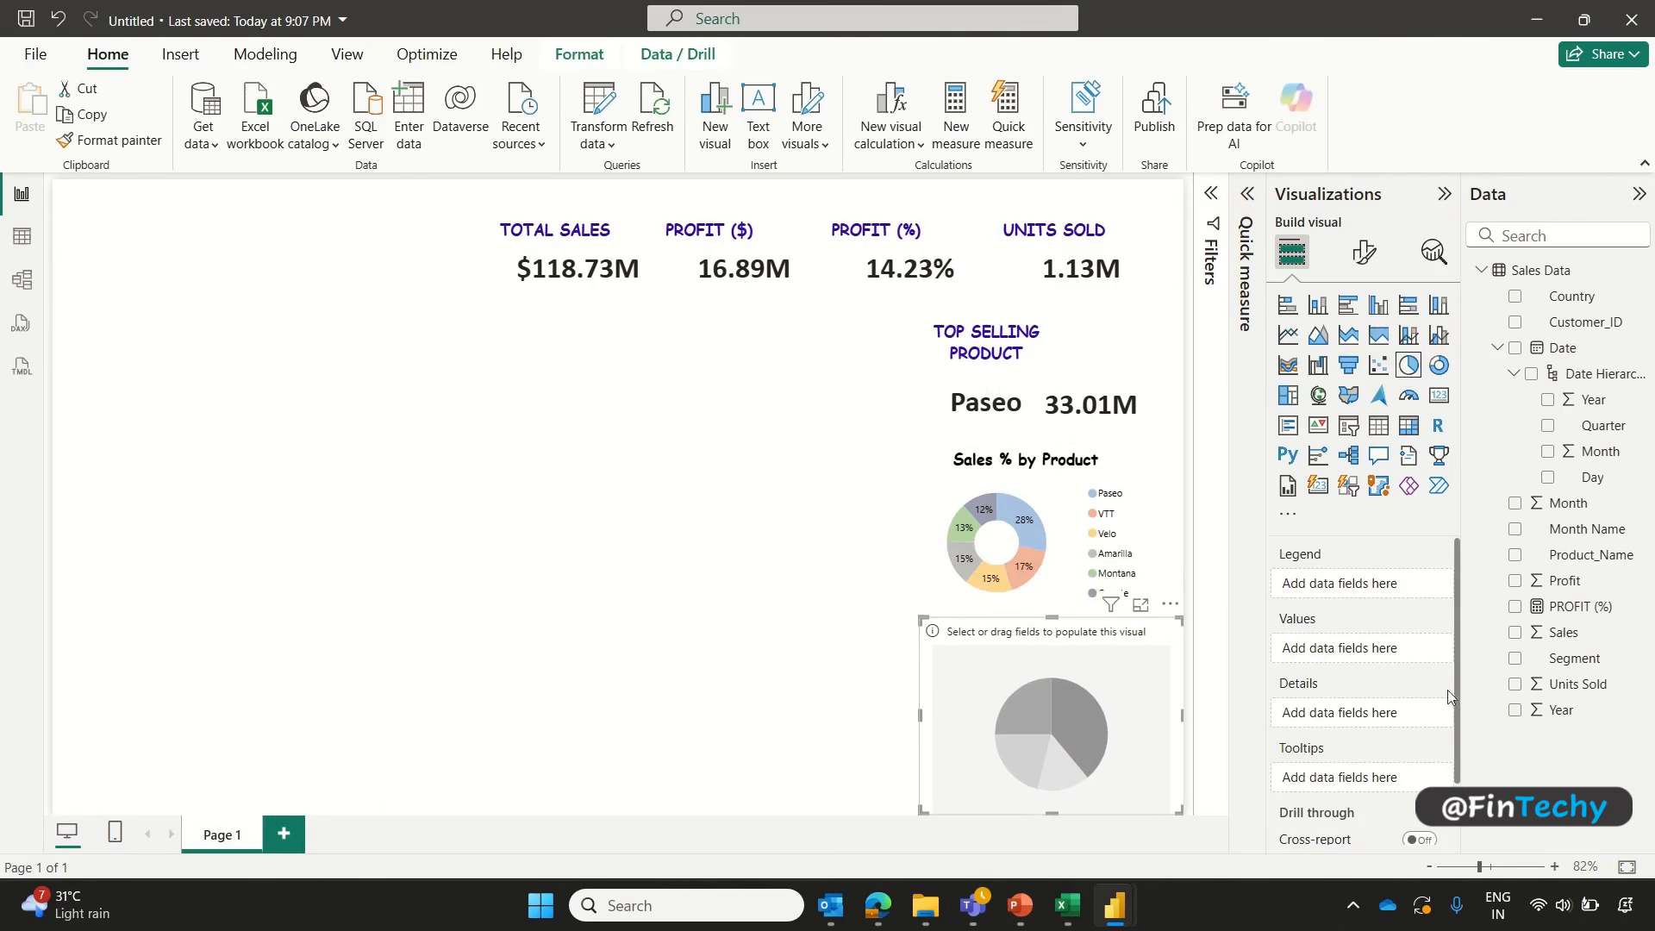
{"action": "left_click", "coordinate": [1516, 685]}
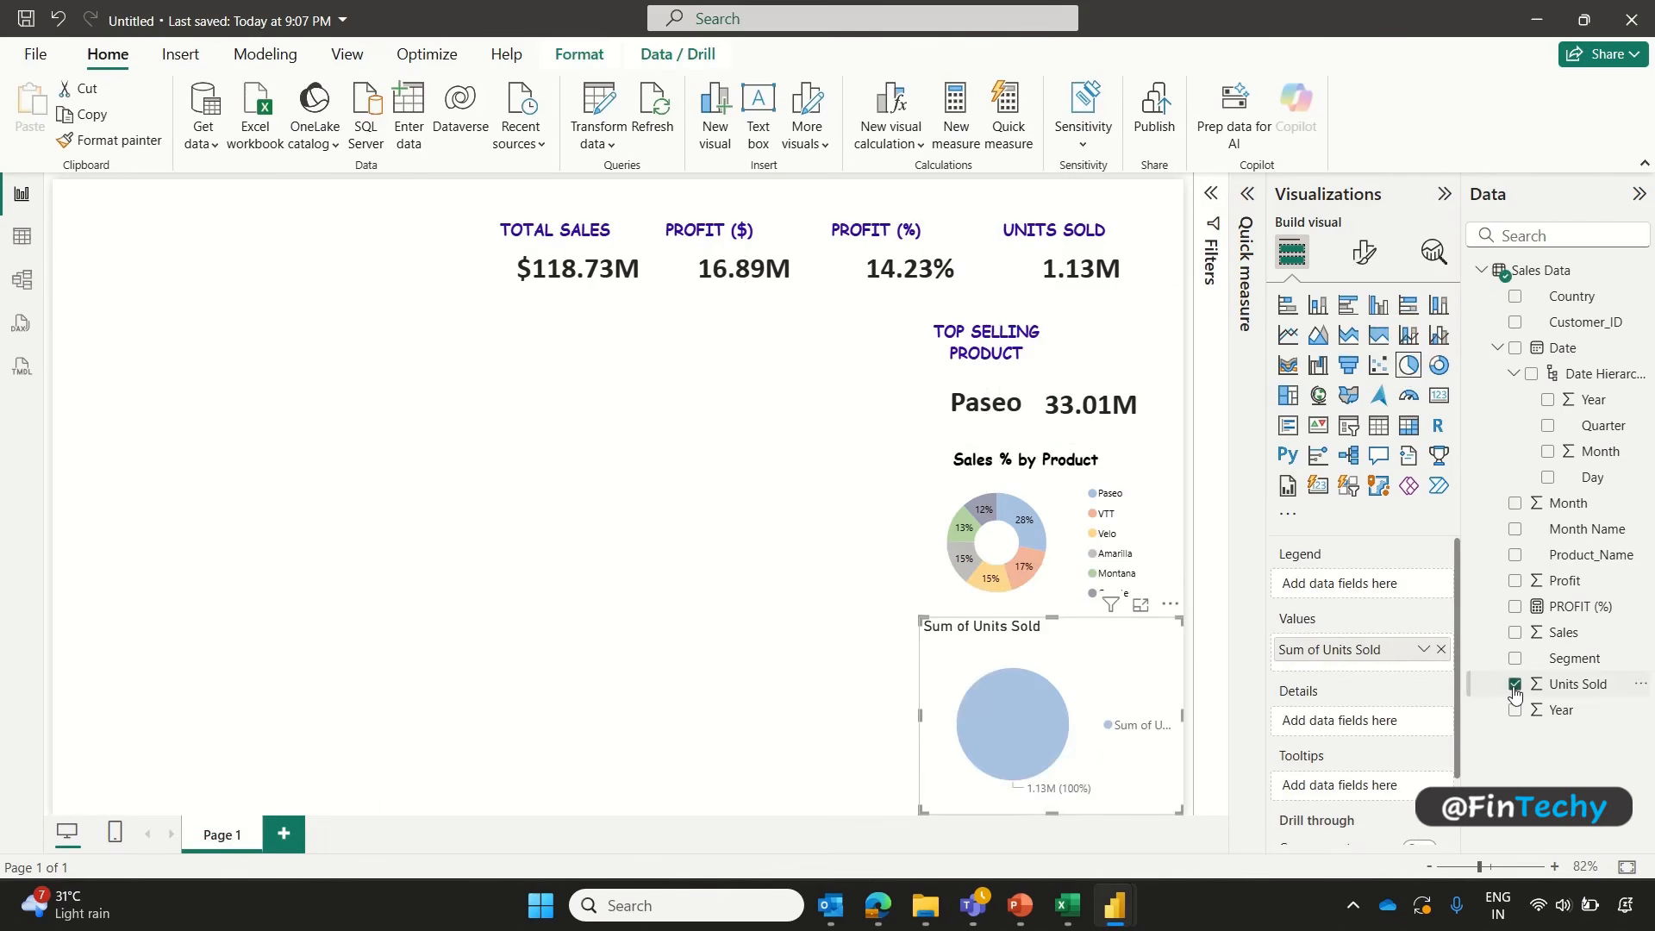
{"action": "left_click", "coordinate": [1515, 556]}
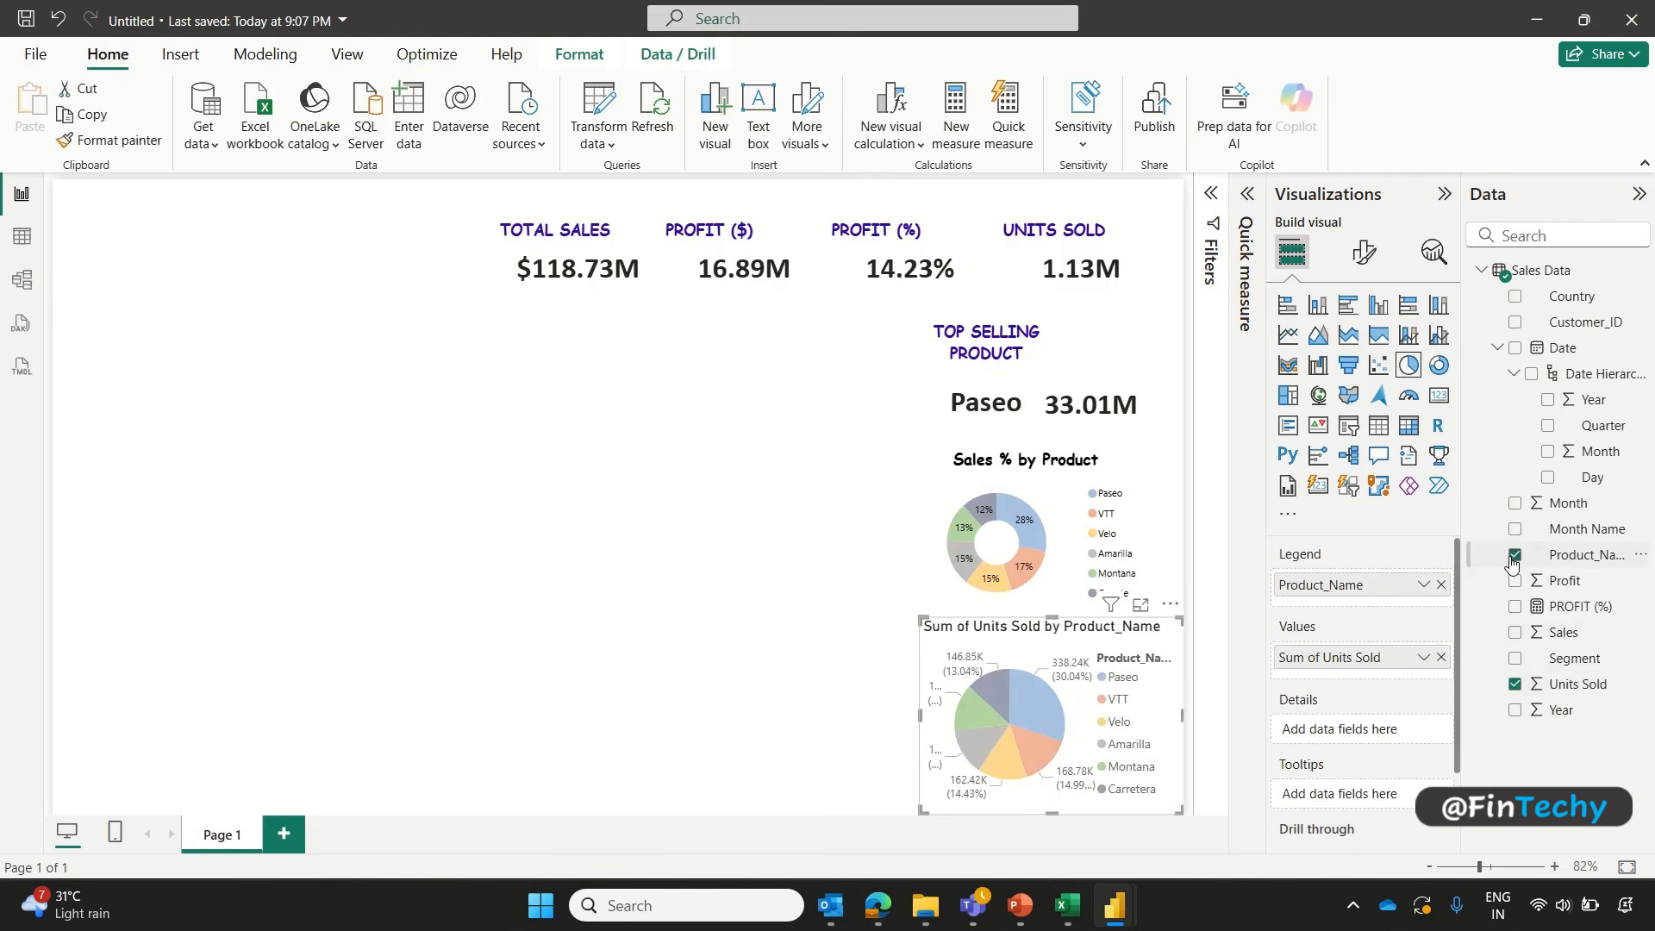
Step: Format the pie chart's legend with size 8 black text and turn off the legend title
{"action": "left_click", "coordinate": [1362, 257]}
{"action": "left_click", "coordinate": [1283, 401]}
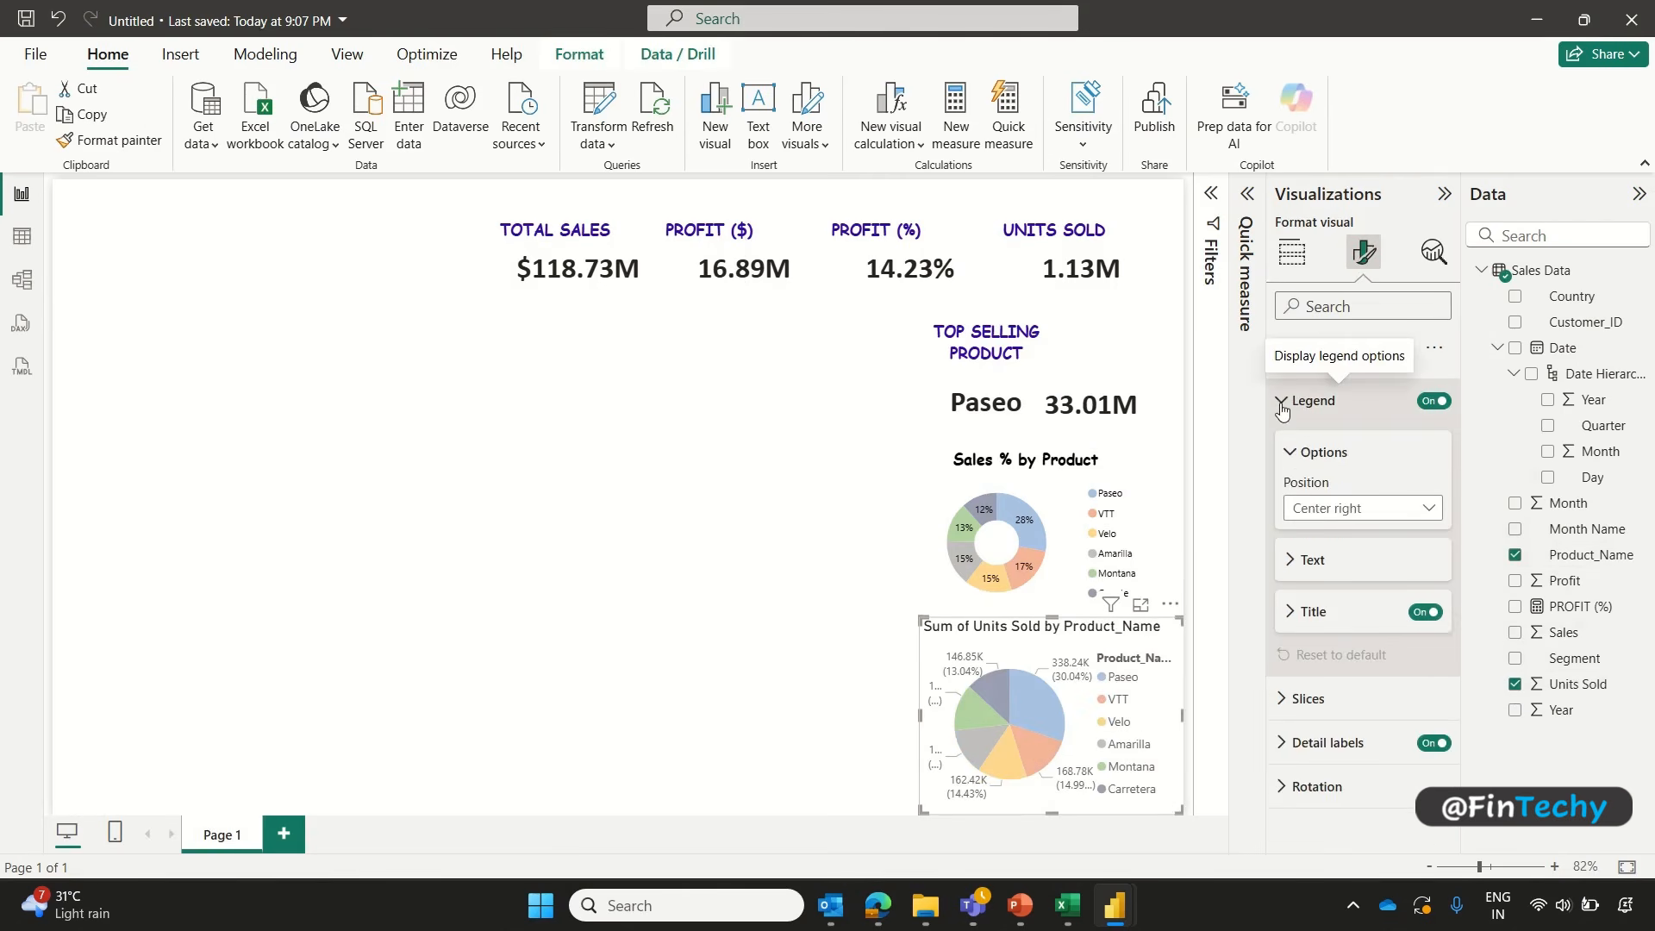
{"action": "left_click", "coordinate": [1290, 561]}
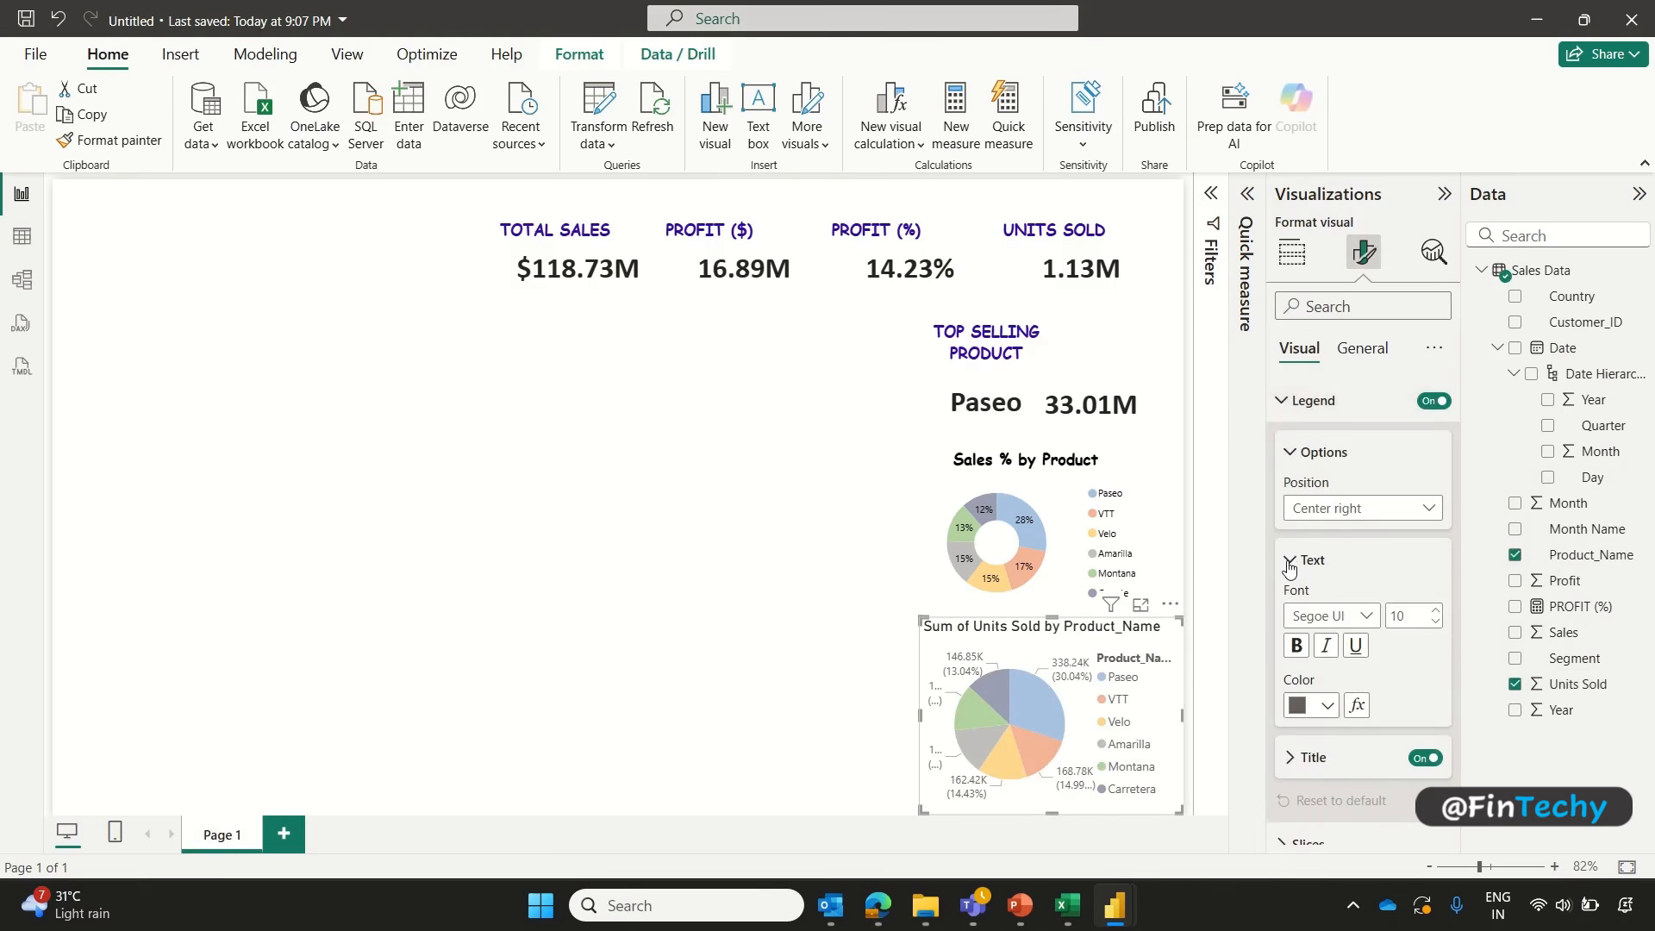
{"action": "left_click", "coordinate": [1435, 623]}
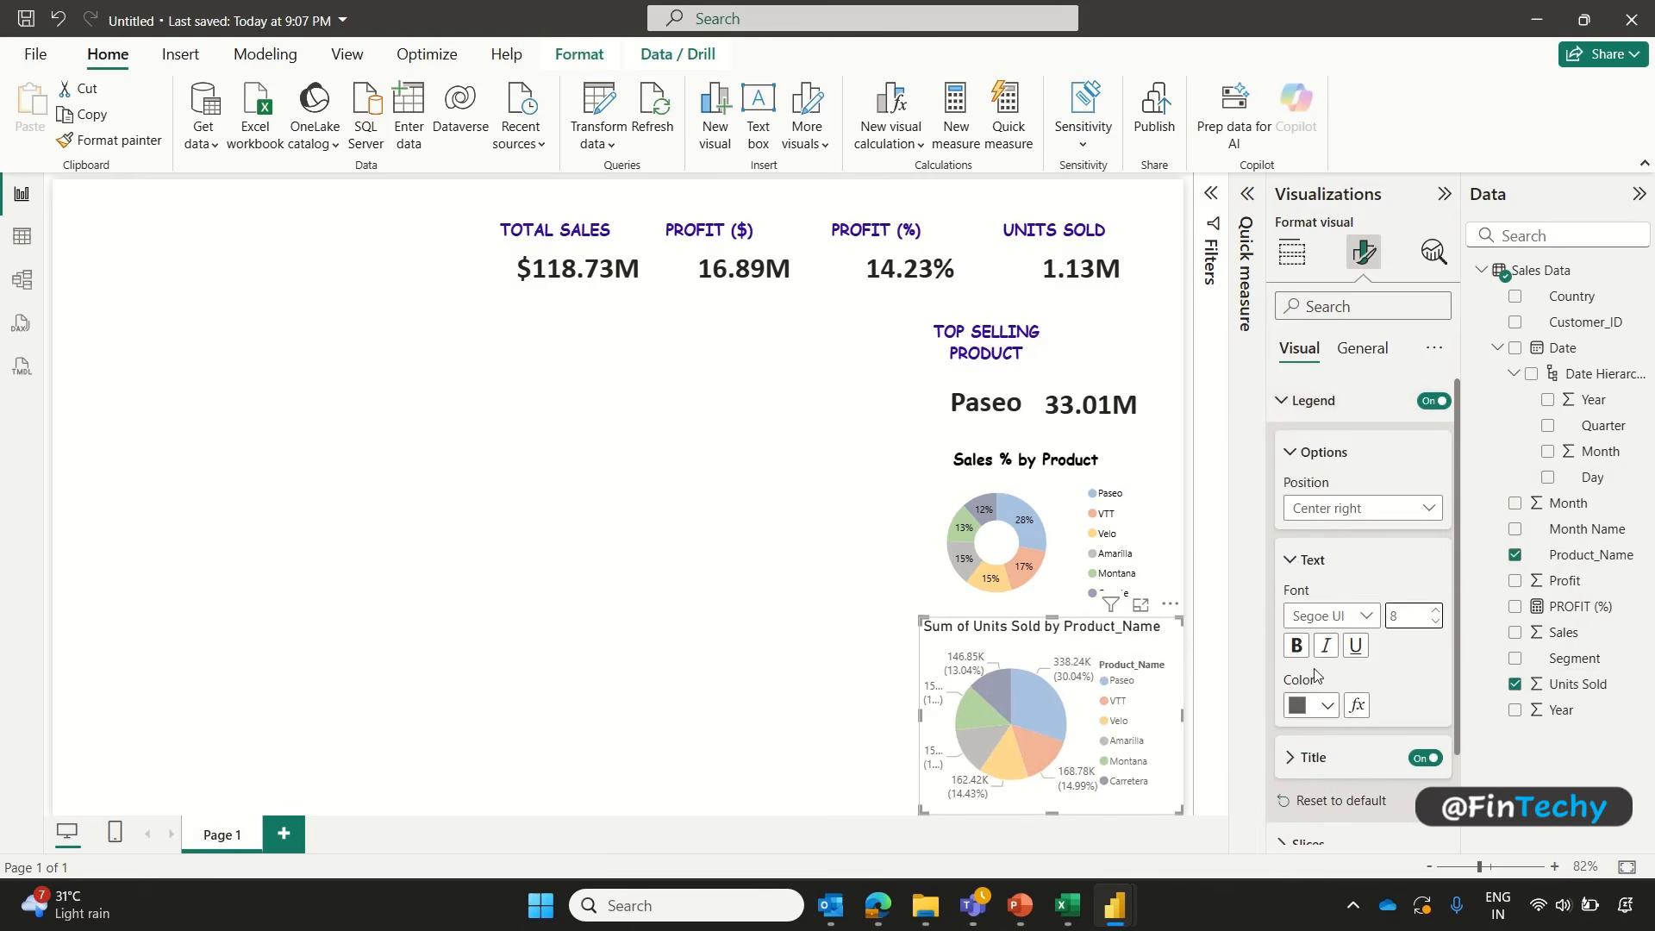
{"action": "left_click", "coordinate": [1306, 707]}
{"action": "left_click", "coordinate": [1403, 612]}
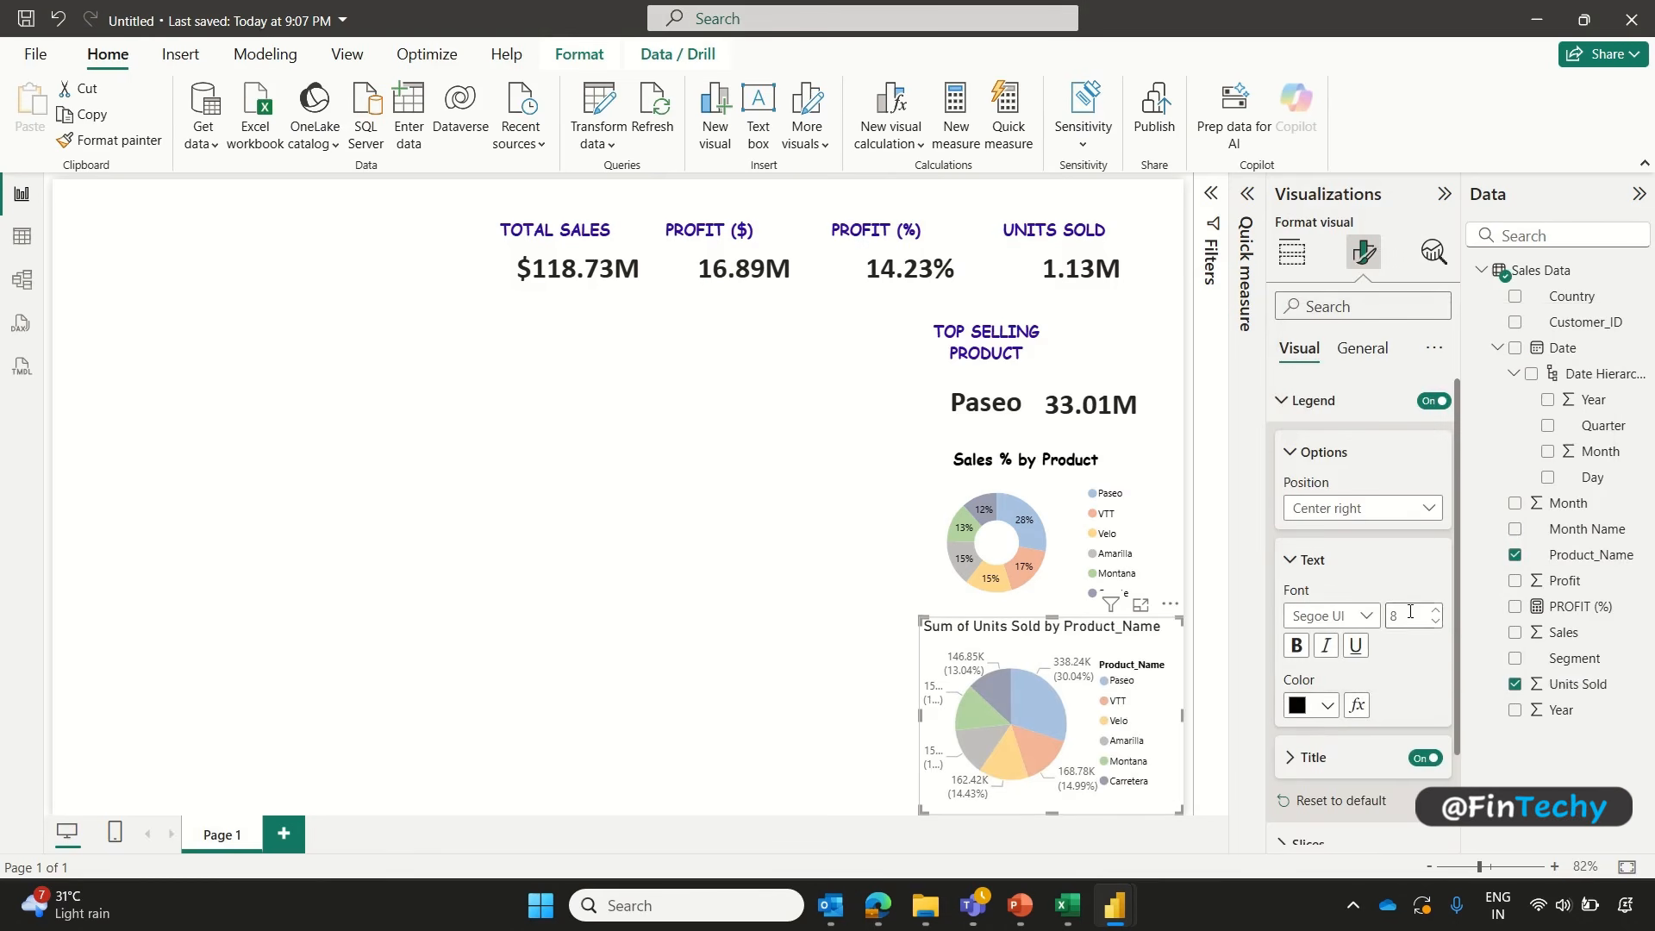
{"action": "left_click", "coordinate": [1427, 759]}
Step: Place the pie chart's detail labels Inside and set their contents to Percent of total
{"action": "left_click_drag", "start_coordinate": [1457, 681], "coordinate": [1458, 772]}
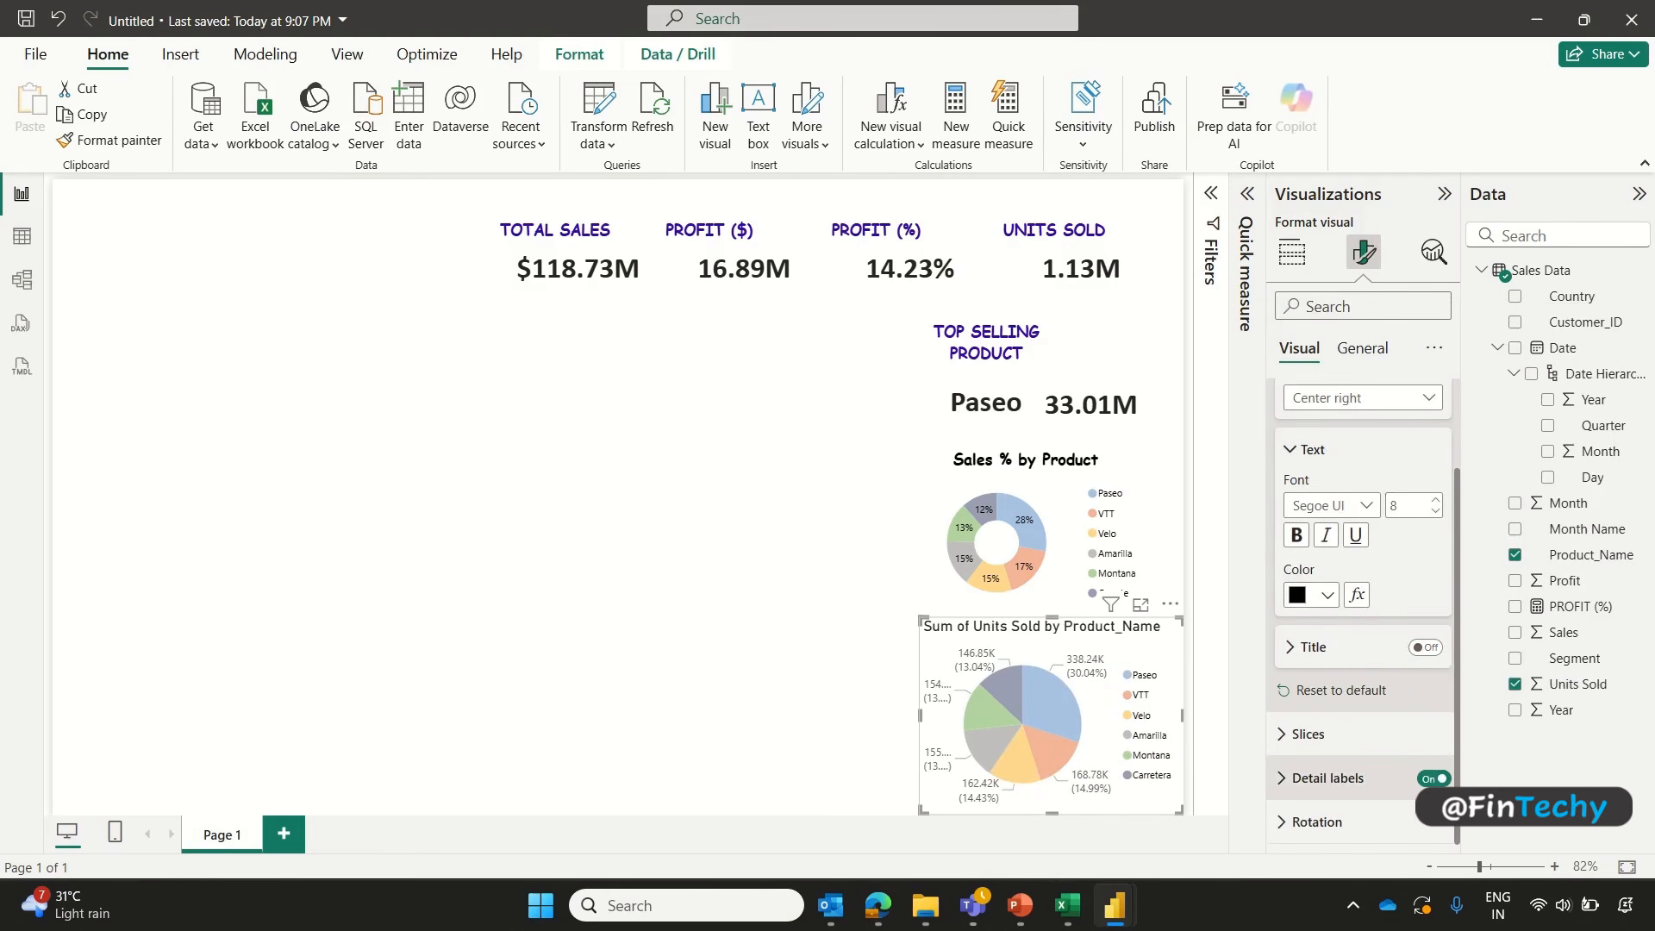
{"action": "left_click", "coordinate": [1282, 780]}
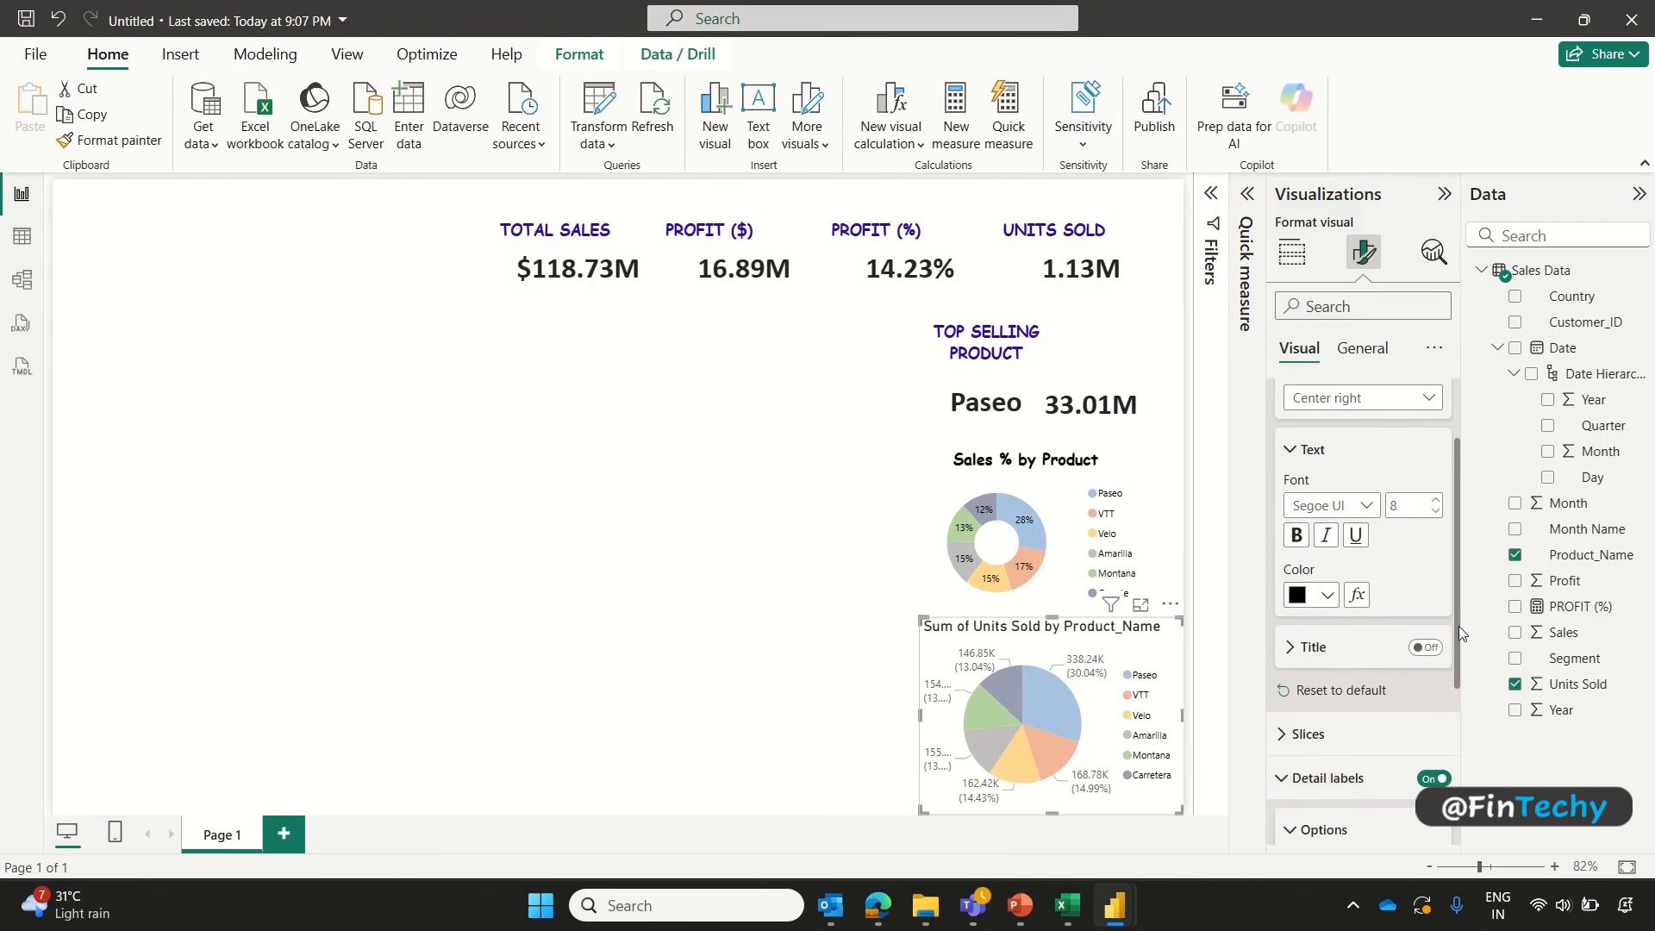
{"action": "left_click_drag", "start_coordinate": [1460, 634], "coordinate": [1459, 789]}
{"action": "left_click", "coordinate": [1358, 597]}
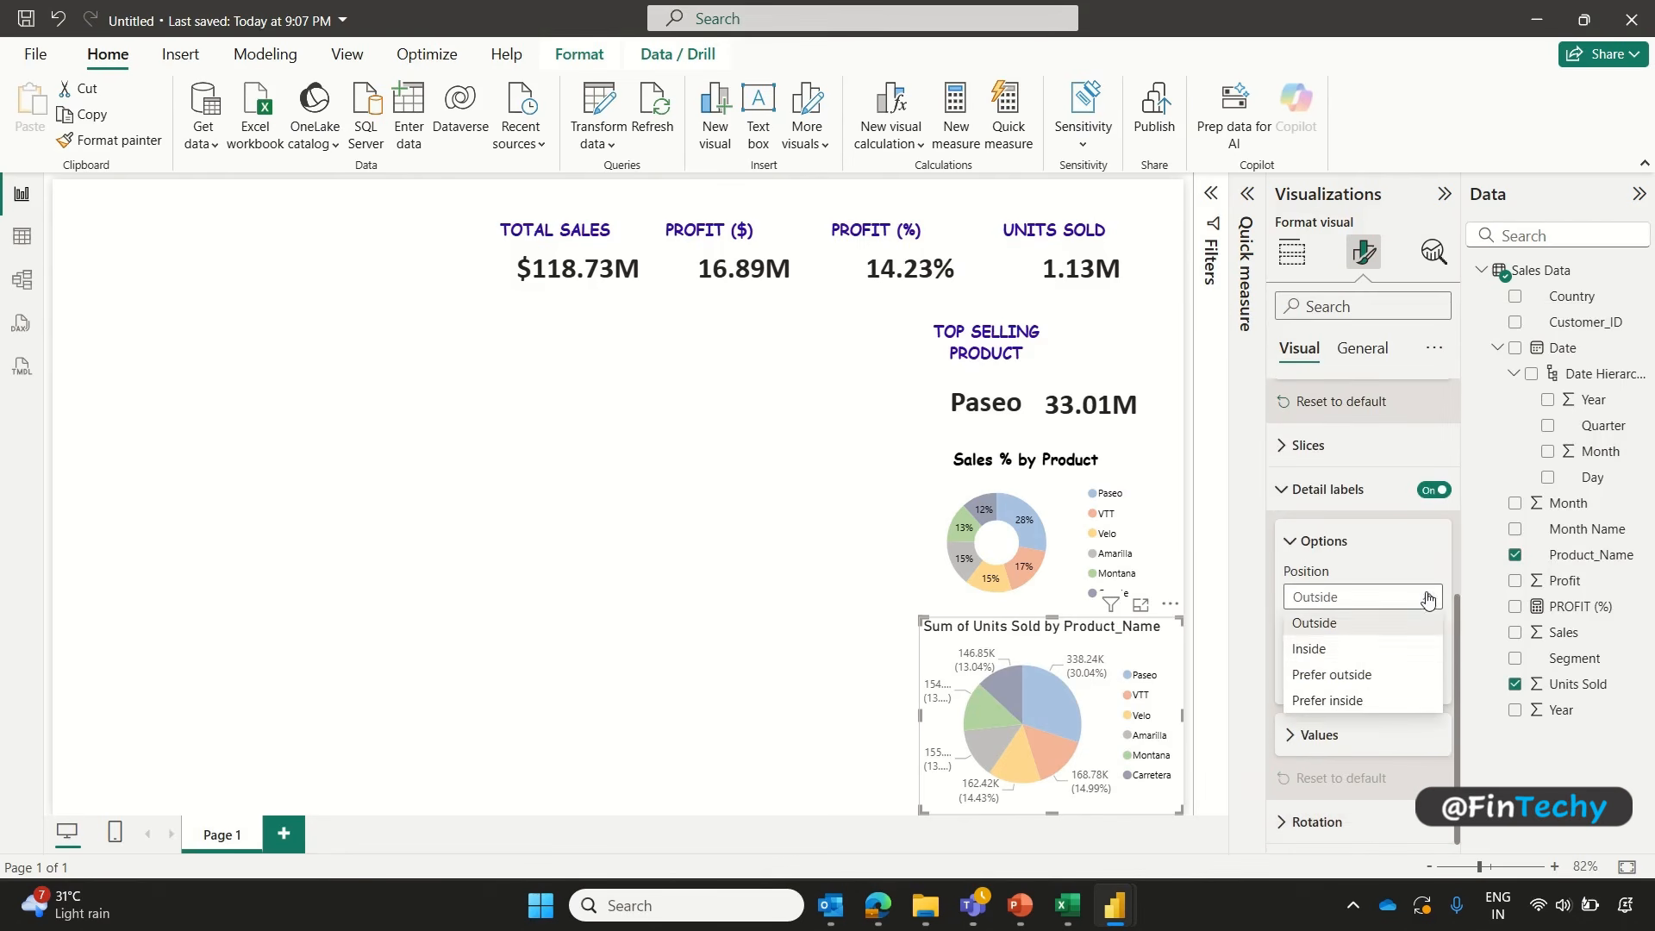
{"action": "left_click", "coordinate": [1328, 649]}
{"action": "left_click", "coordinate": [1425, 685]}
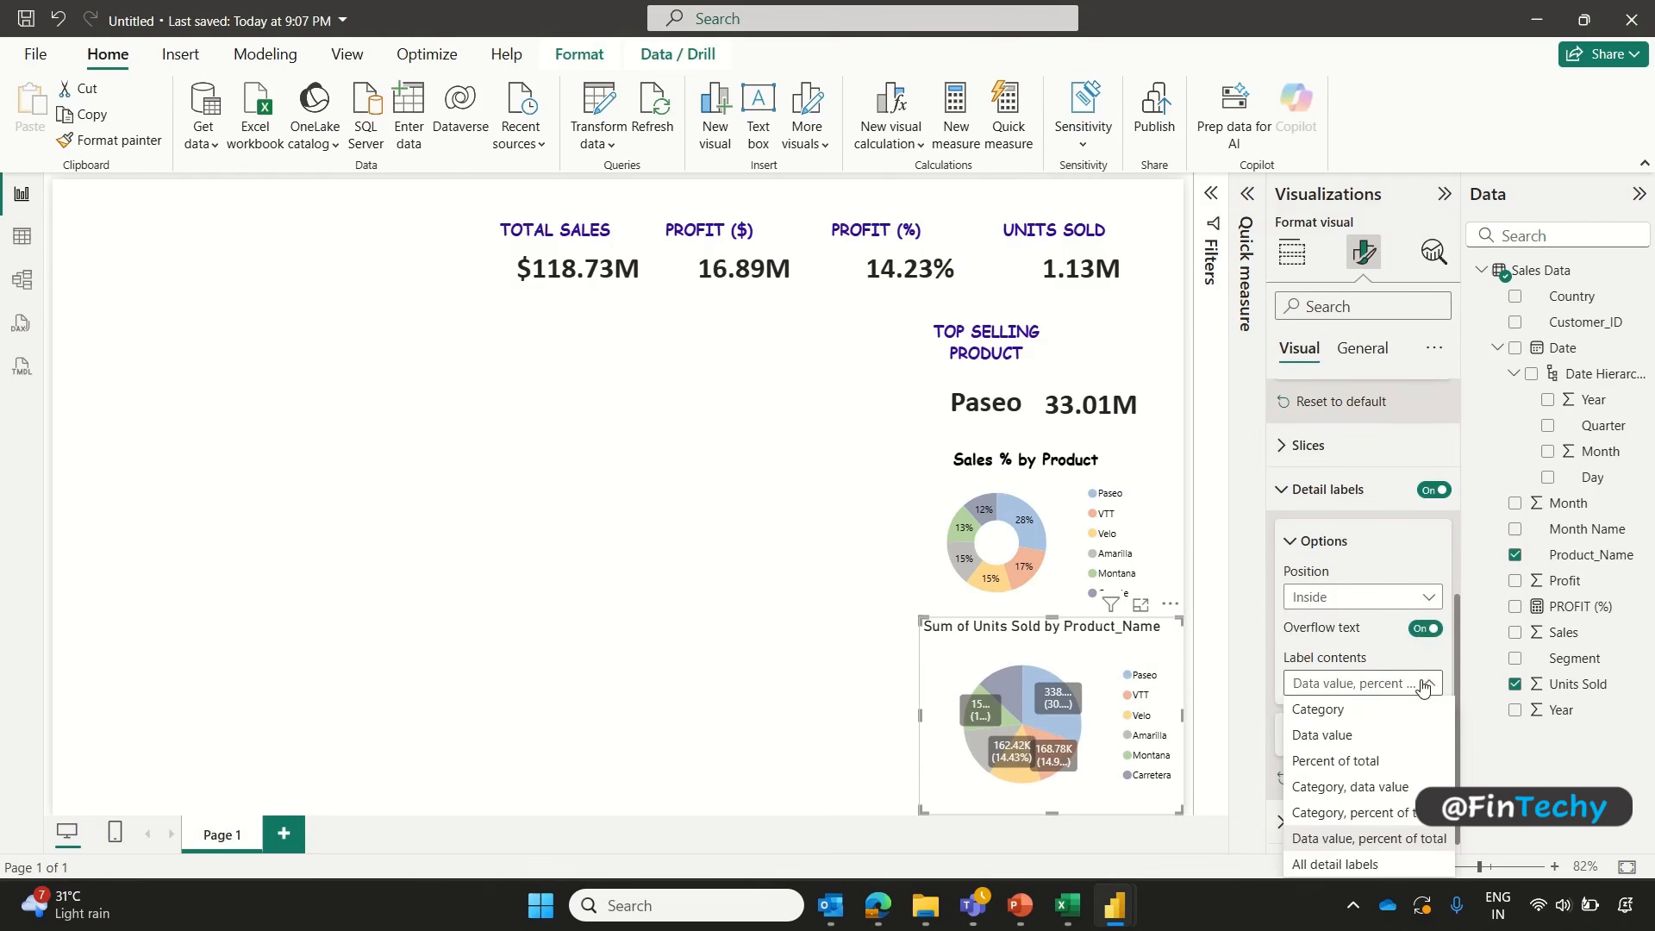
{"action": "left_click", "coordinate": [1361, 759]}
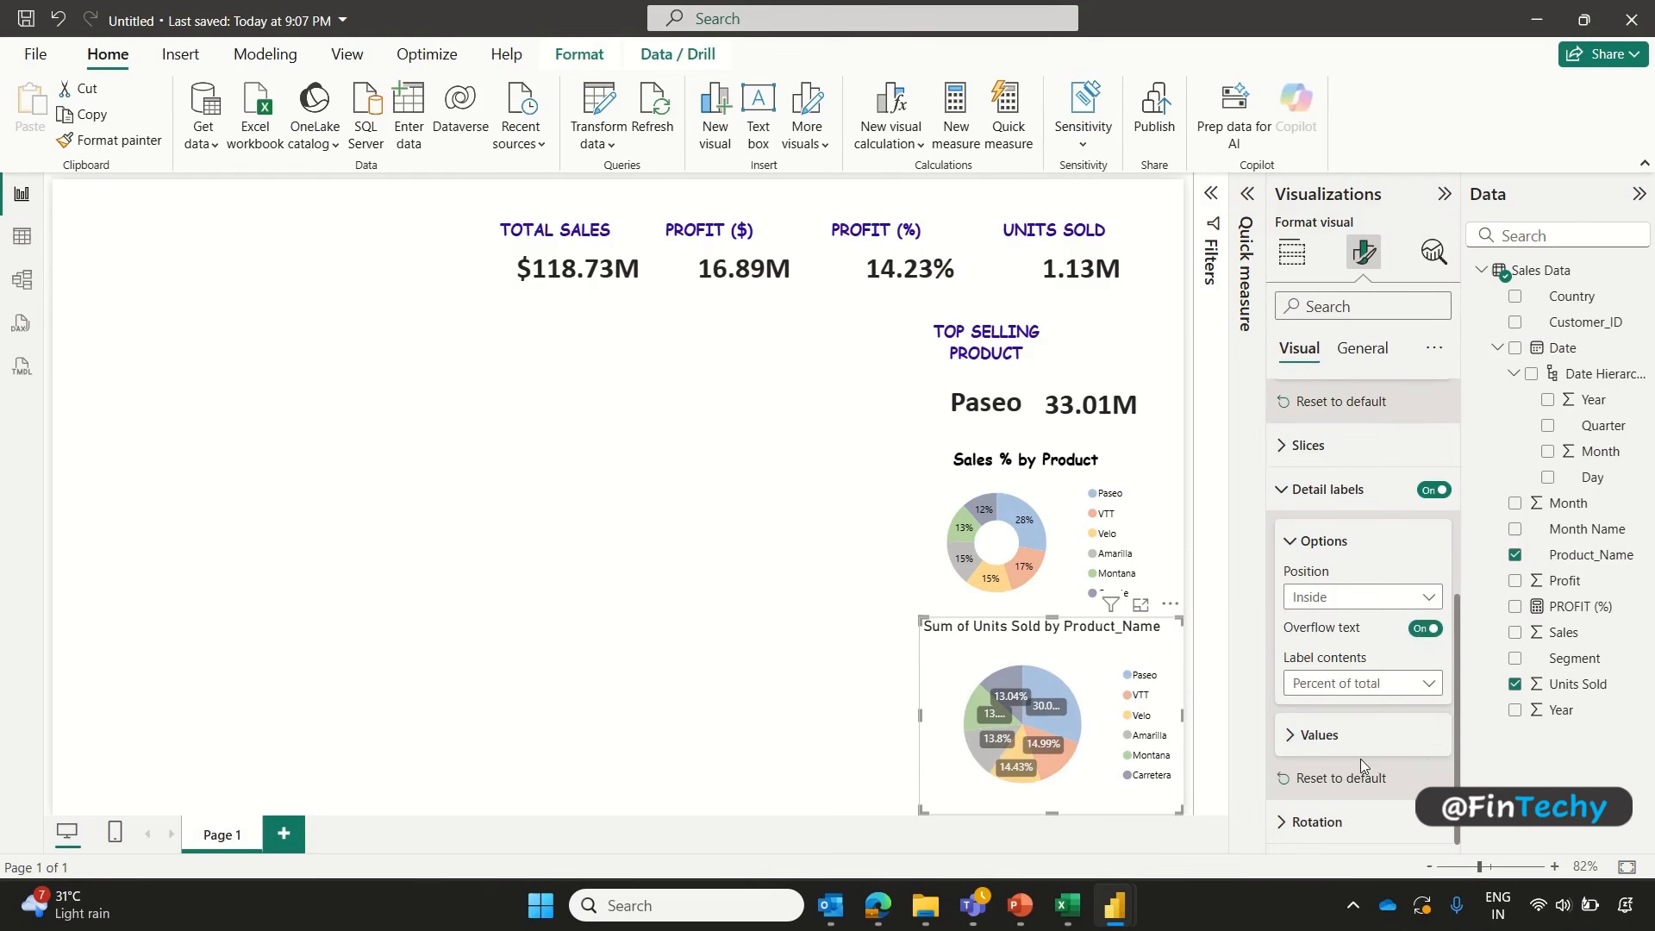
Step: Turn off overflow text for the pie chart's detail labels and make their values black with 0 percentage decimal places
{"action": "left_click", "coordinate": [1290, 736]}
{"action": "left_click", "coordinate": [1414, 636]}
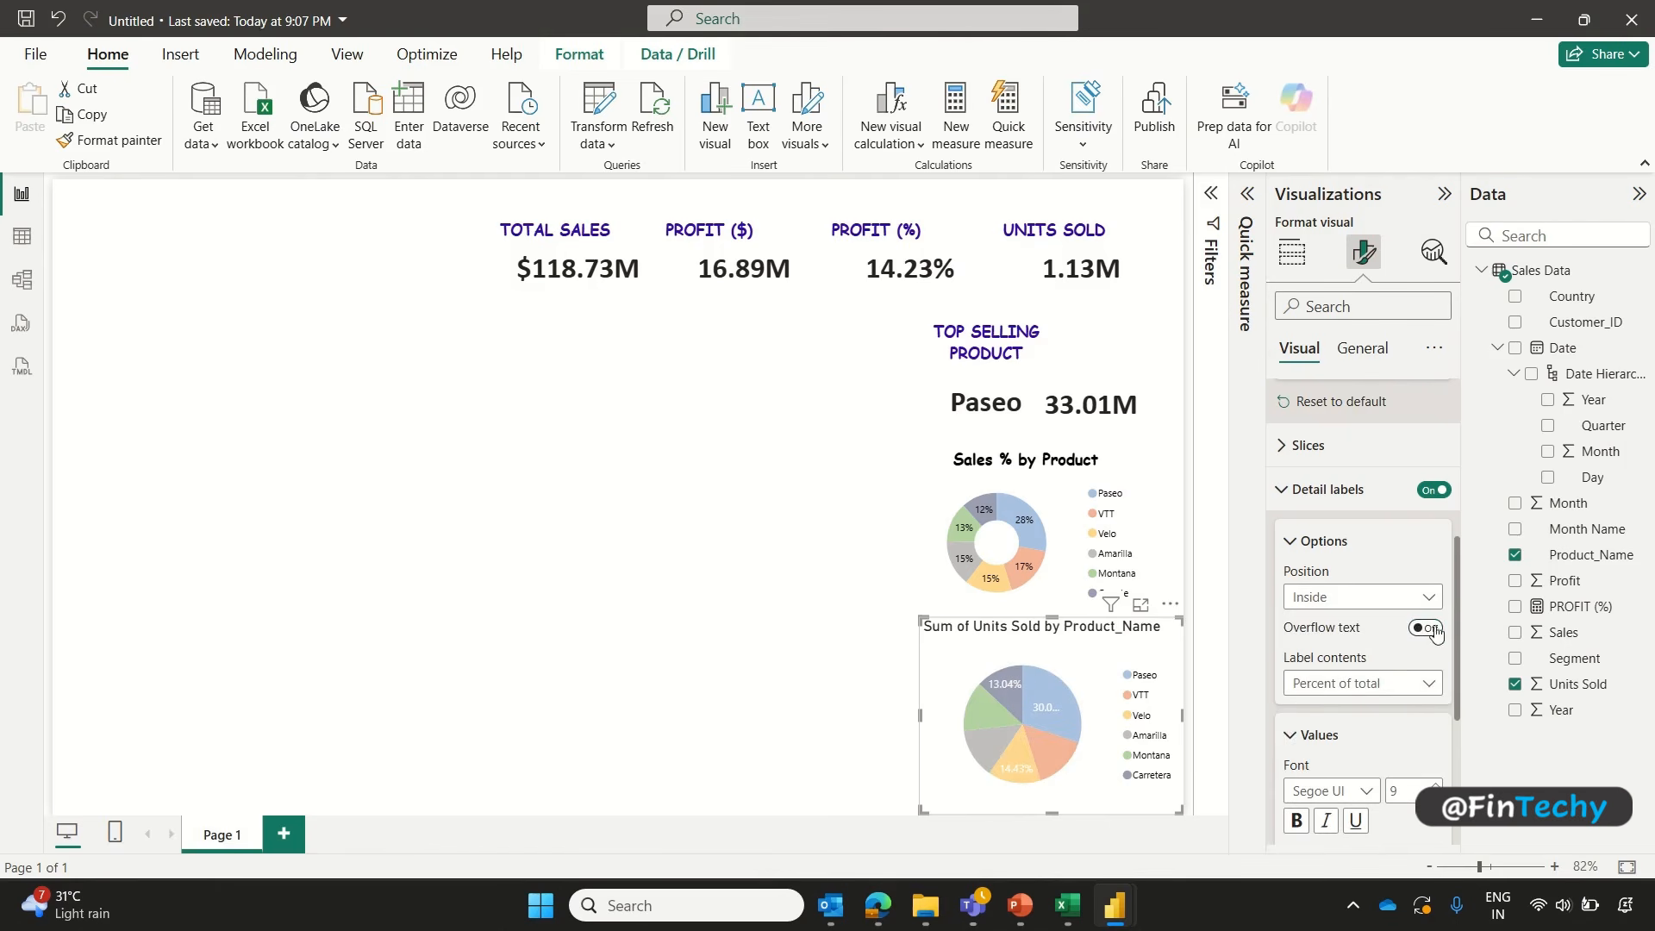
{"action": "left_click_drag", "start_coordinate": [1459, 634], "coordinate": [1458, 765]}
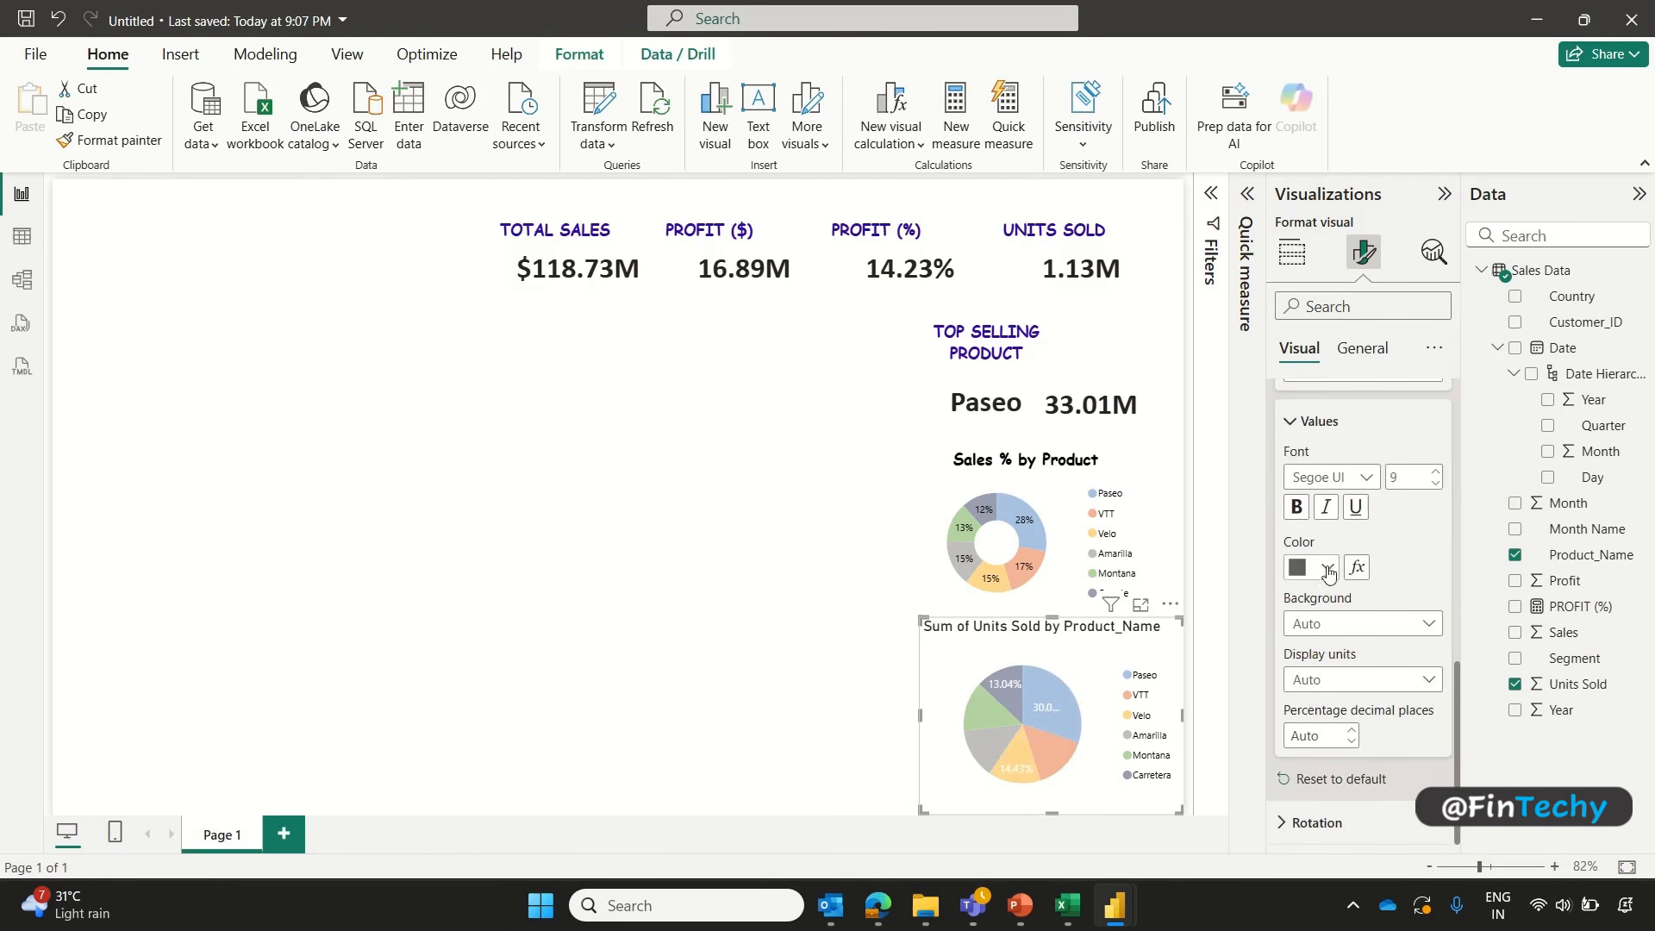
{"action": "left_click", "coordinate": [1328, 567]}
{"action": "left_click", "coordinate": [1311, 474]}
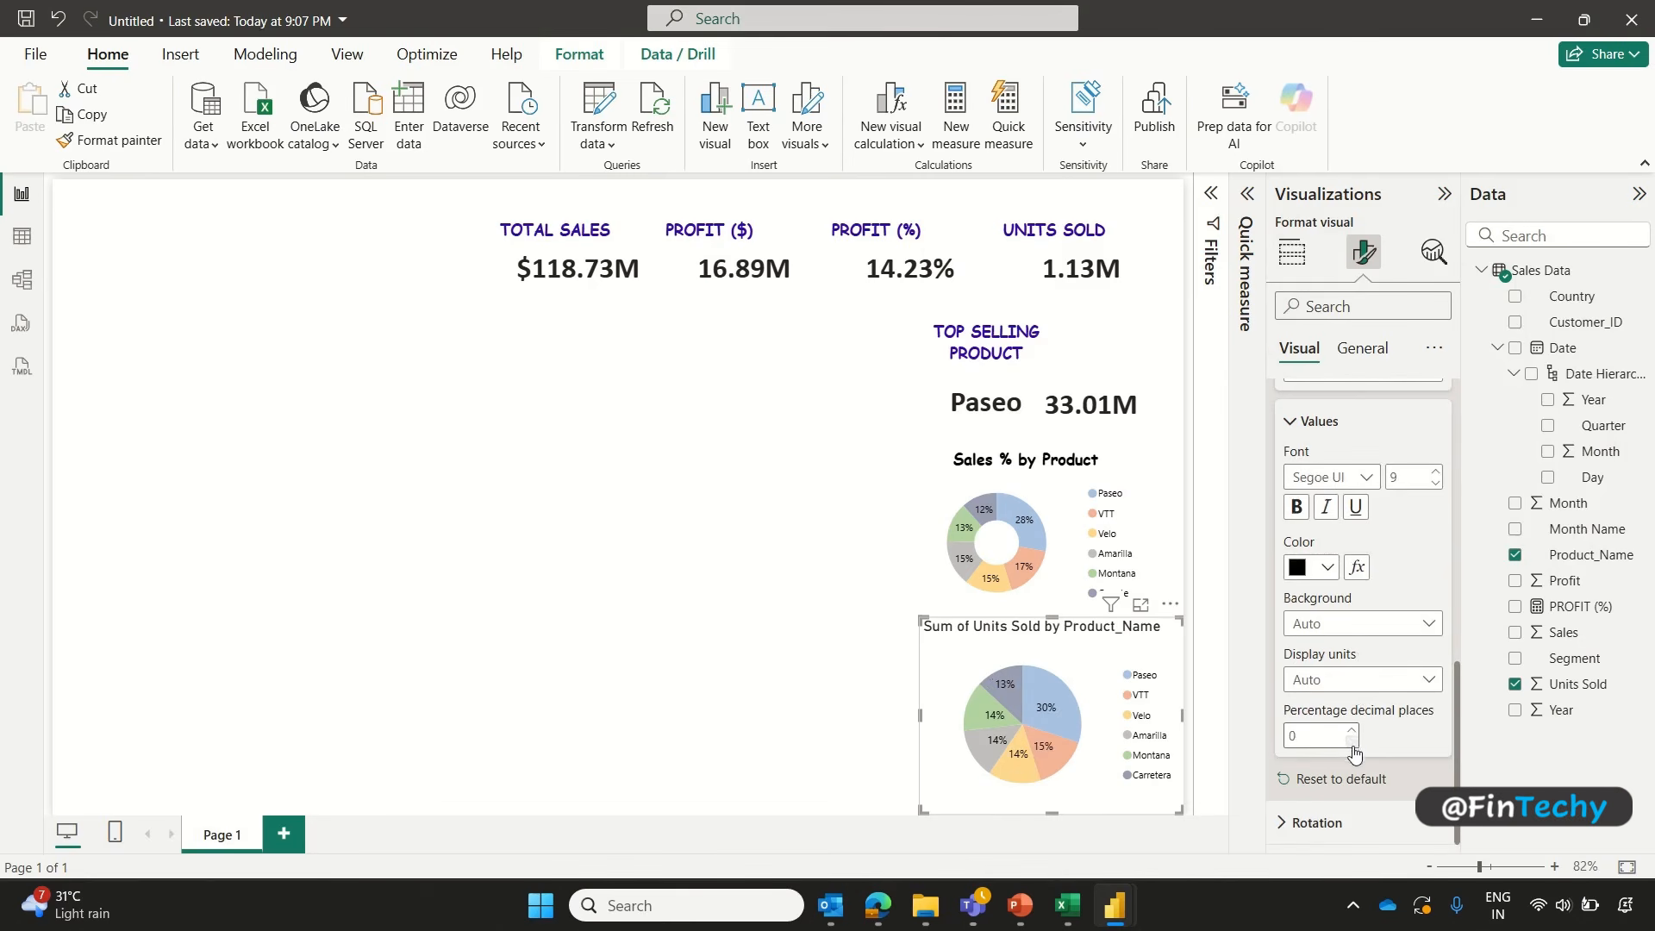
Step: Change the pie chart's title text to "Units Sold % by Product"
{"action": "left_click", "coordinate": [1360, 348]}
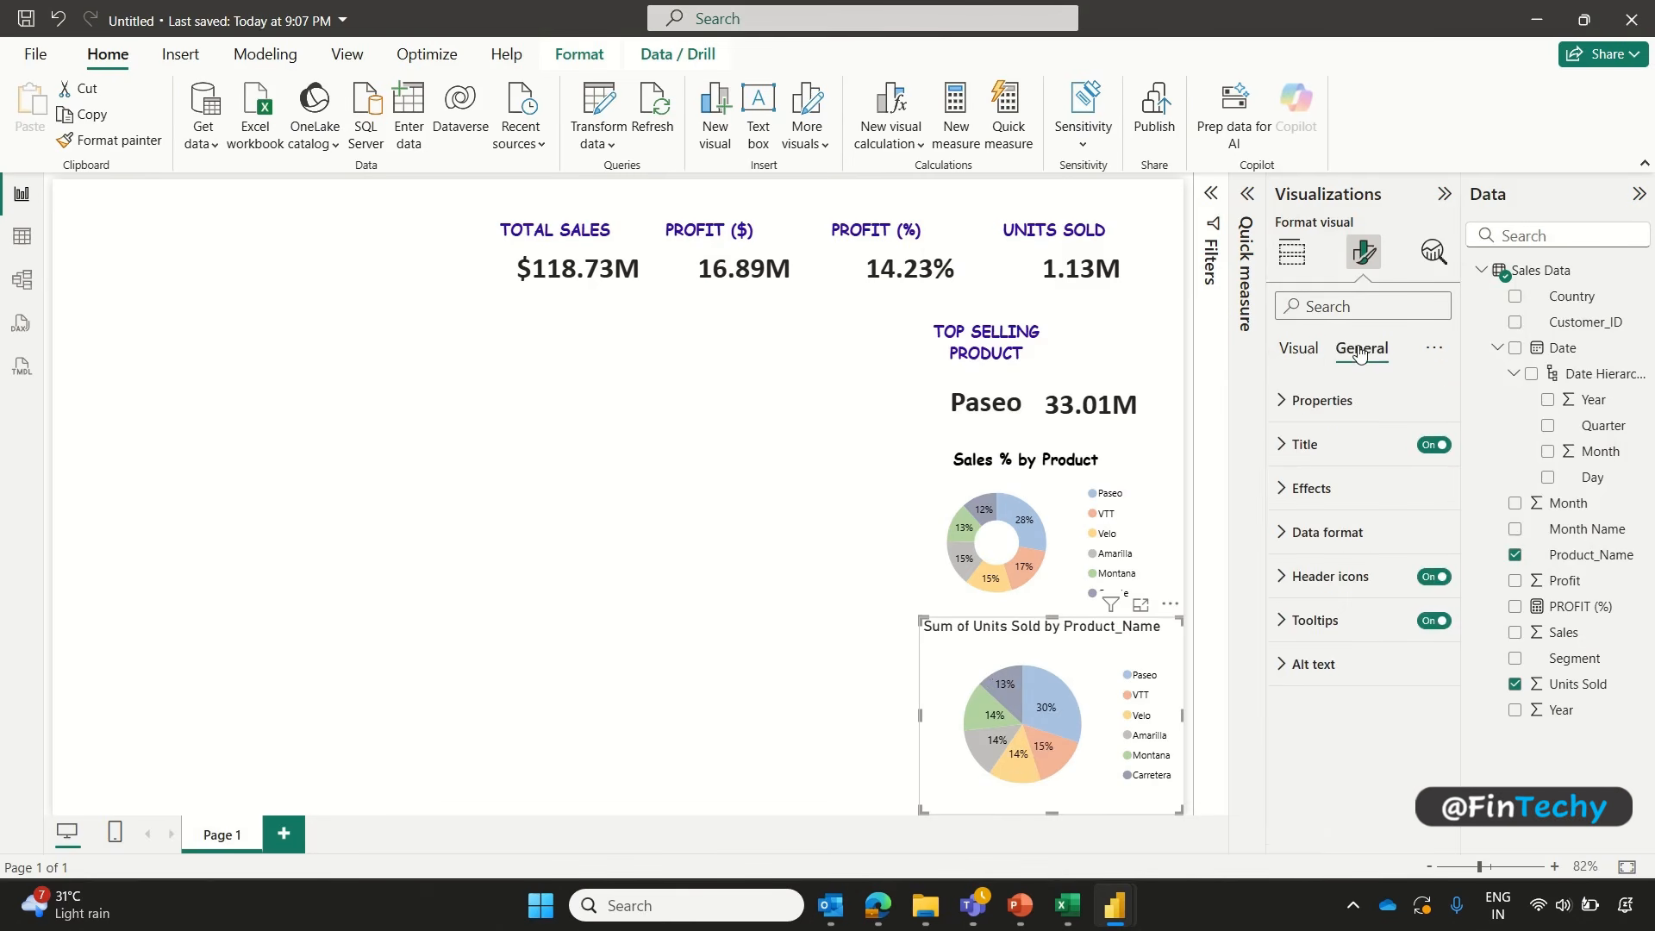
{"action": "left_click", "coordinate": [1281, 455]}
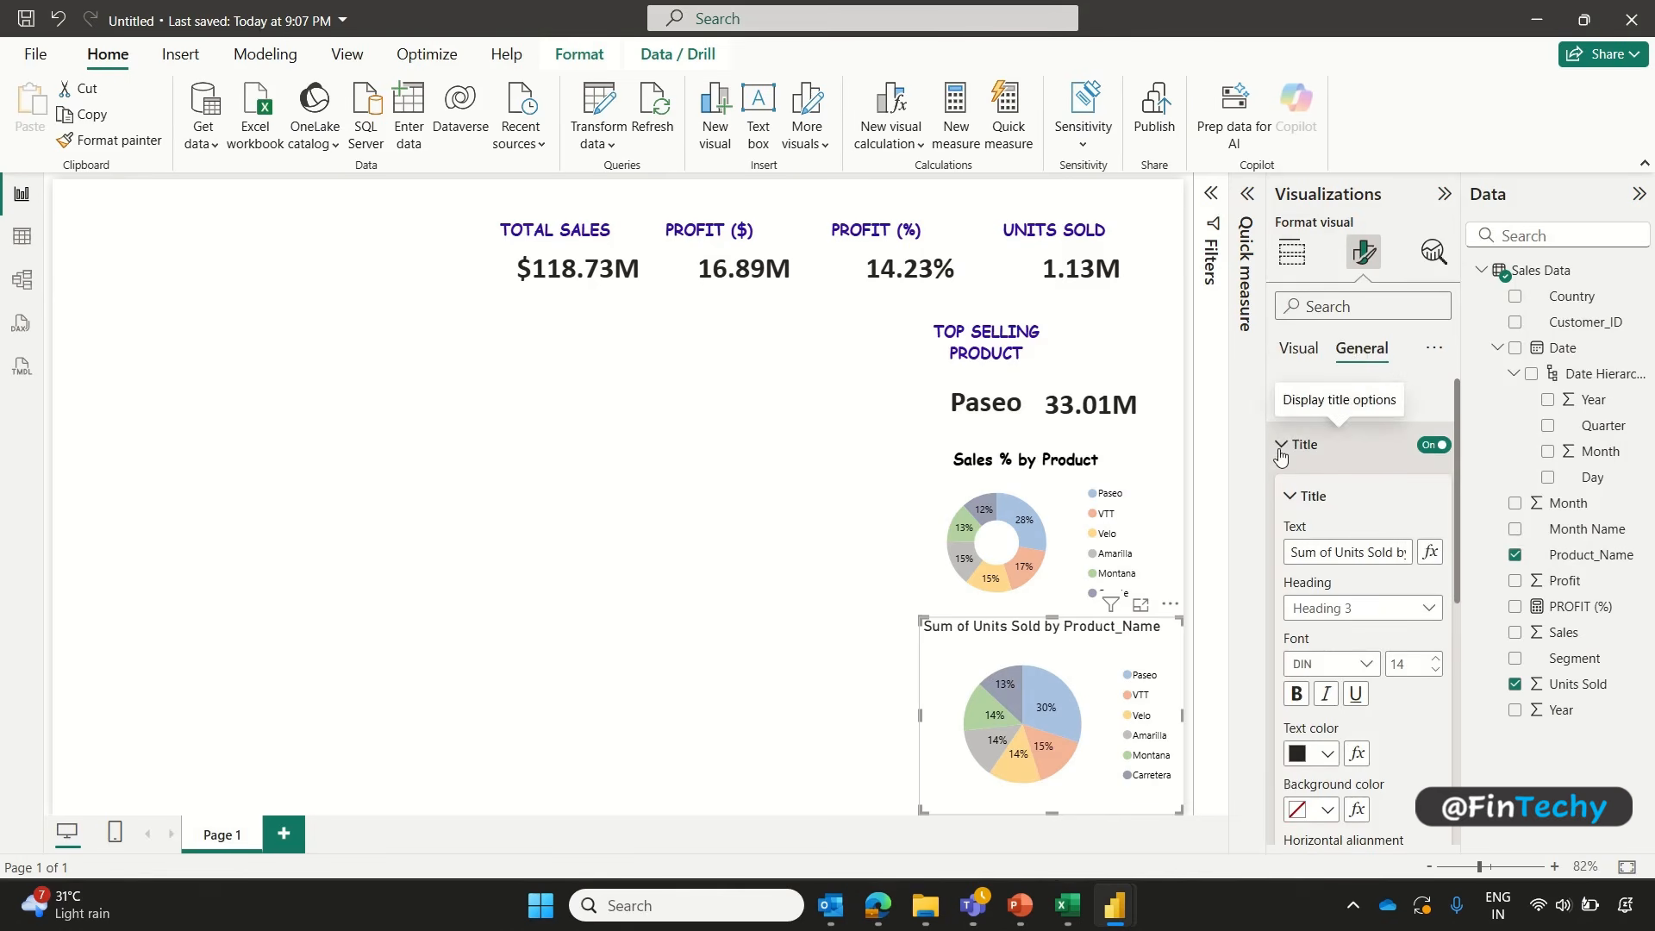
{"action": "left_click", "coordinate": [1335, 552]}
{"action": "key", "text": "shift+Home"}
{"action": "key", "text": "BackSpace"}
{"action": "key", "text": "End"}
{"action": "key", "text": "BackSpace"}
{"action": "key", "text": "BackSpace"}
{"action": "key", "text": "BackSpace"}
{"action": "key", "text": "BackSpace"}
{"action": "key", "text": "BackSpace"}
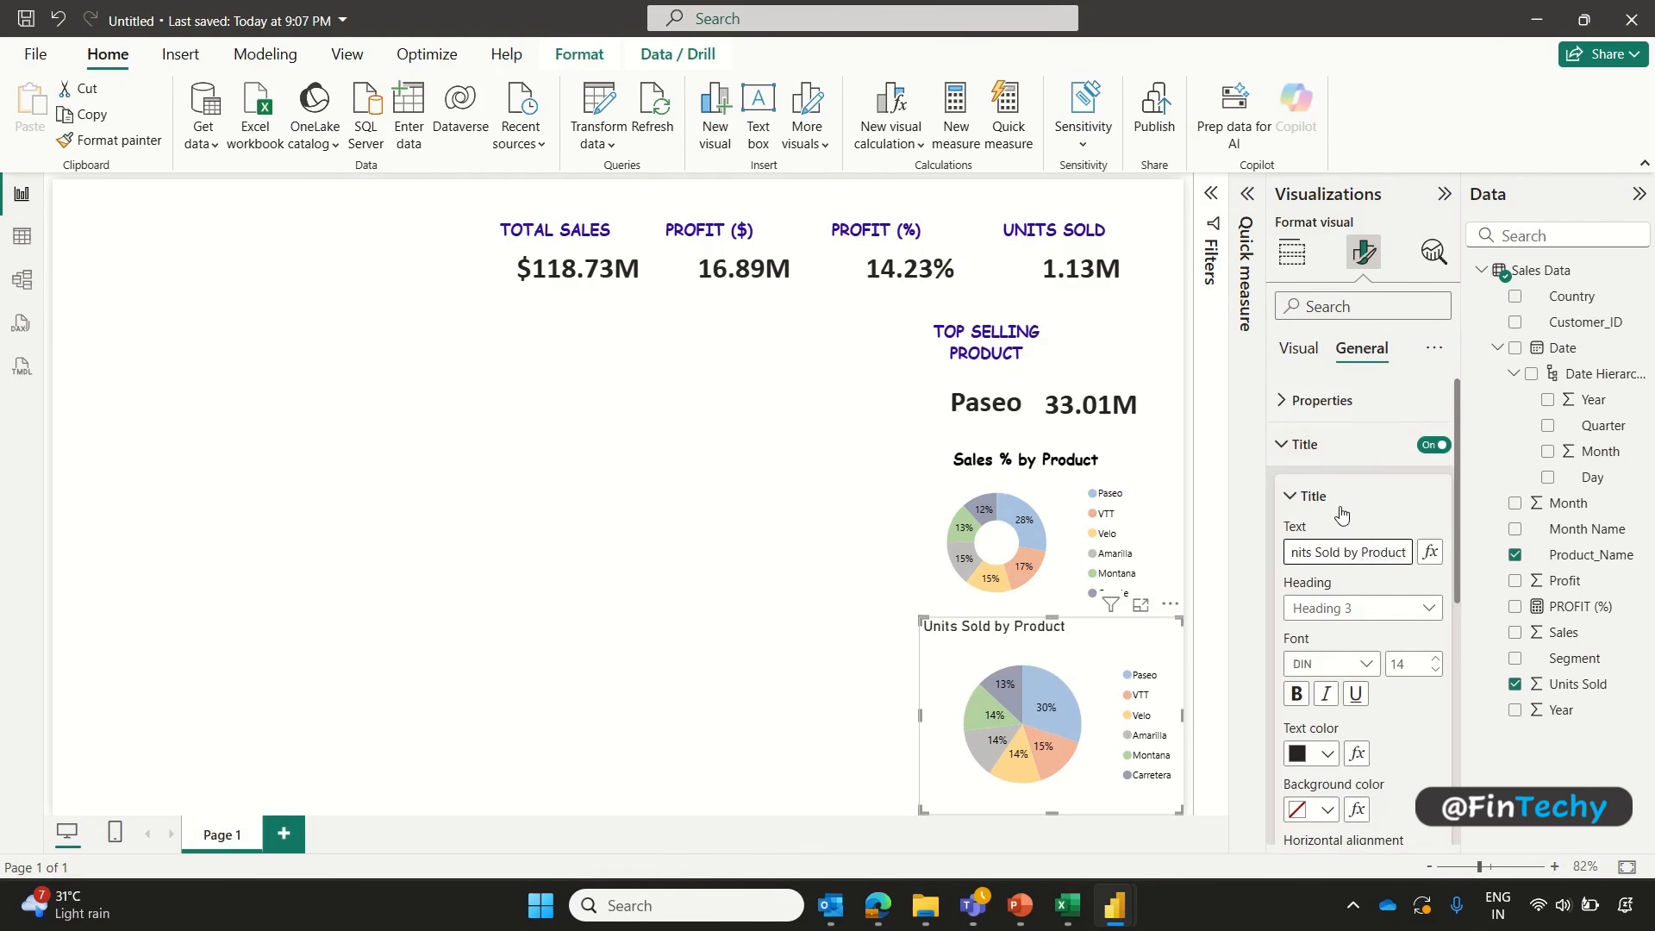
{"action": "left_click", "coordinate": [1342, 554]}
{"action": "type", "text": "%"}
Step: Format the pie chart's title in Comic Sans MS, size 13, bold, with centered horizontal alignment
{"action": "left_click", "coordinate": [1342, 664]}
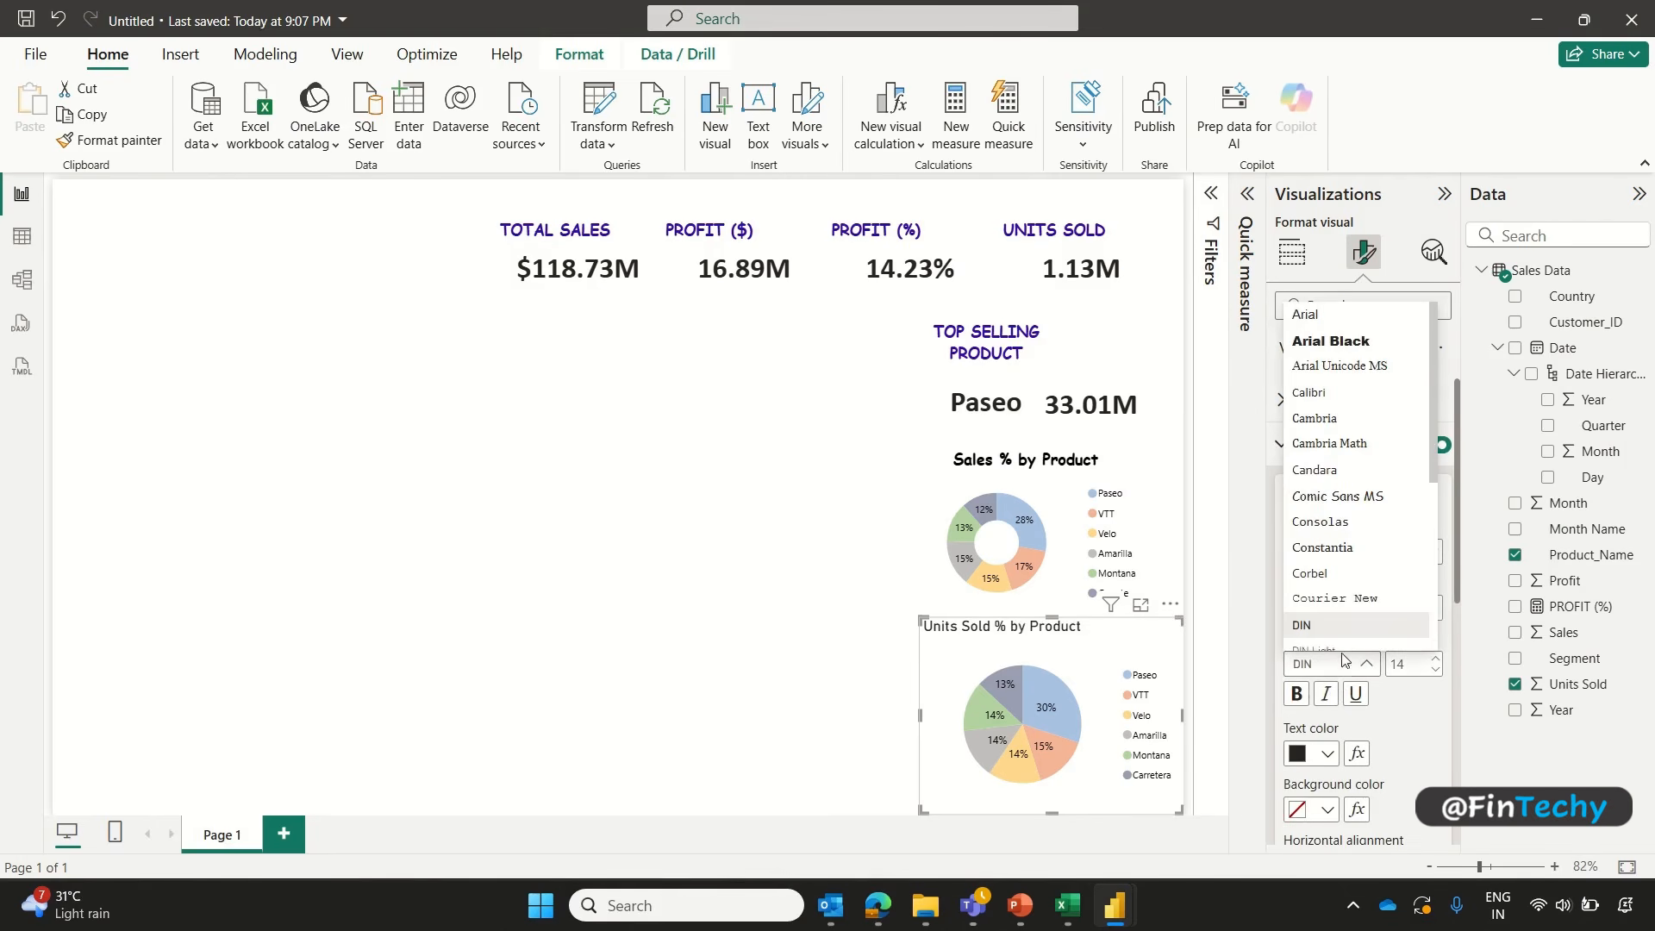
{"action": "left_click", "coordinate": [1343, 499]}
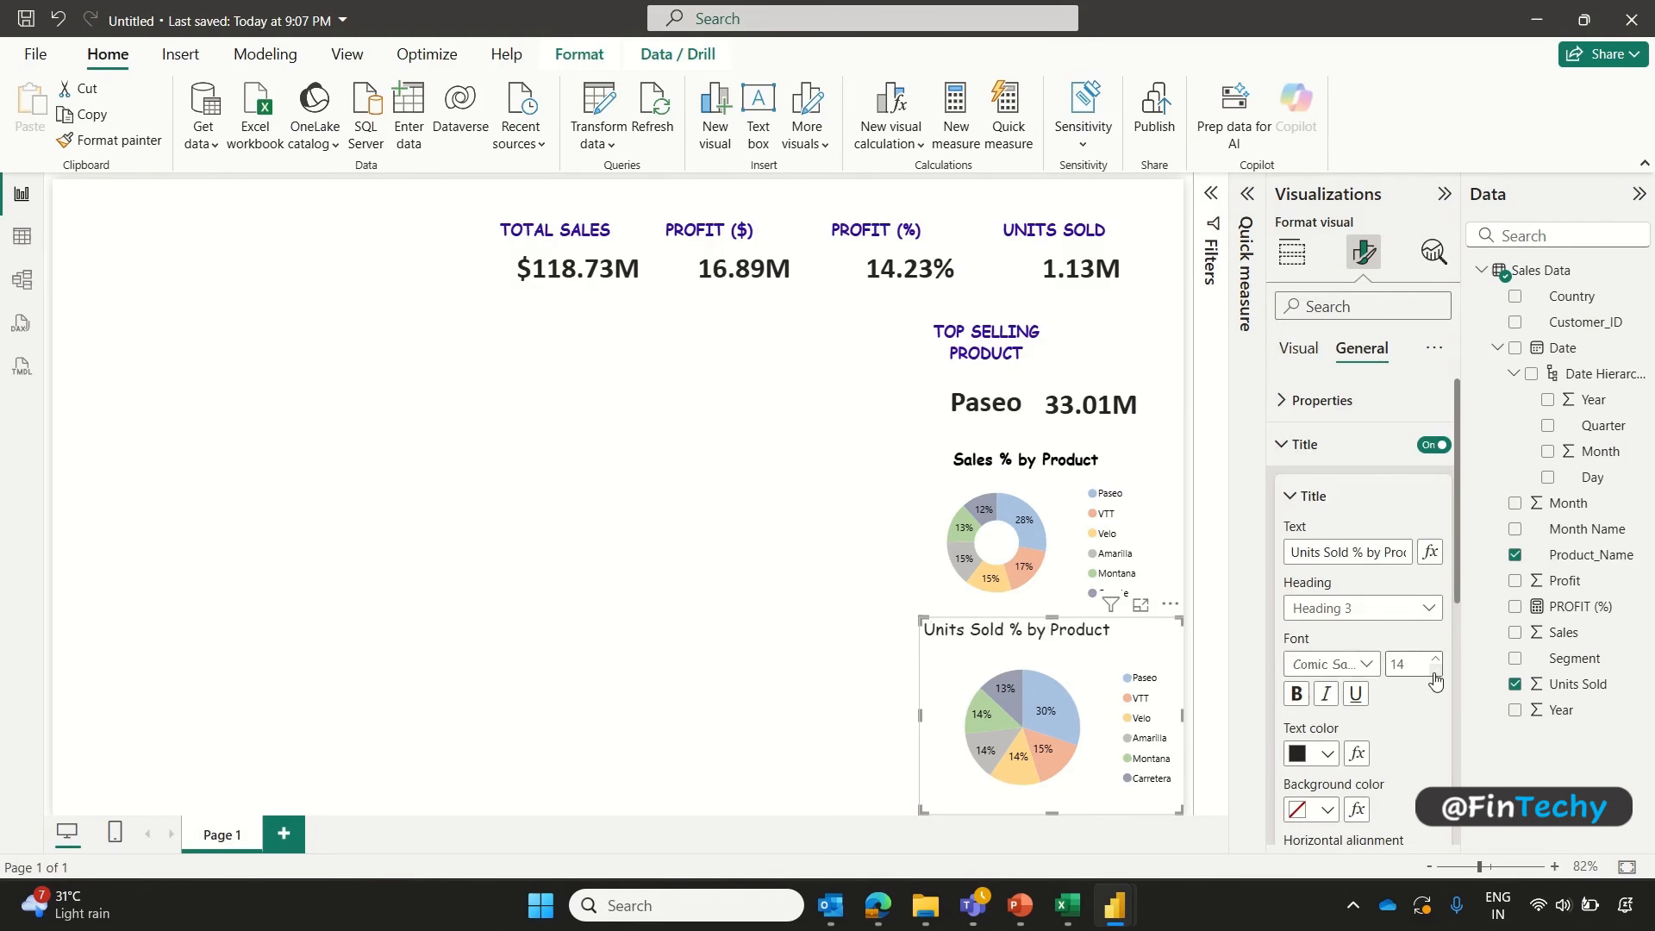
{"action": "left_click", "coordinate": [1295, 694]}
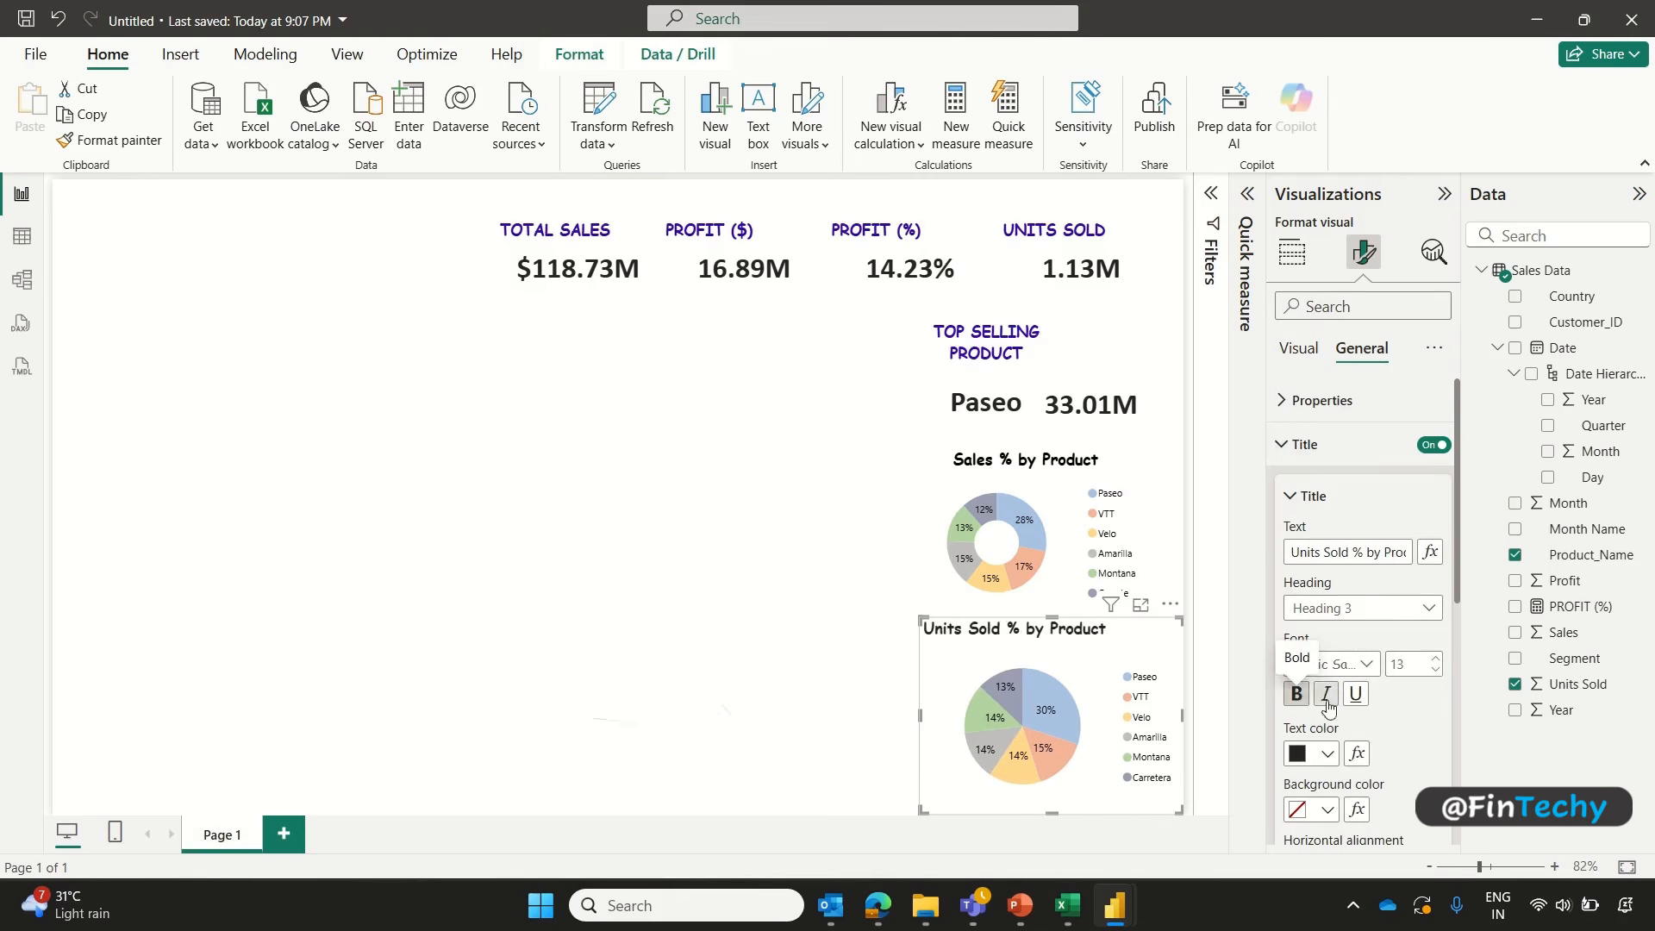
{"action": "left_click_drag", "start_coordinate": [1459, 598], "coordinate": [1456, 676]}
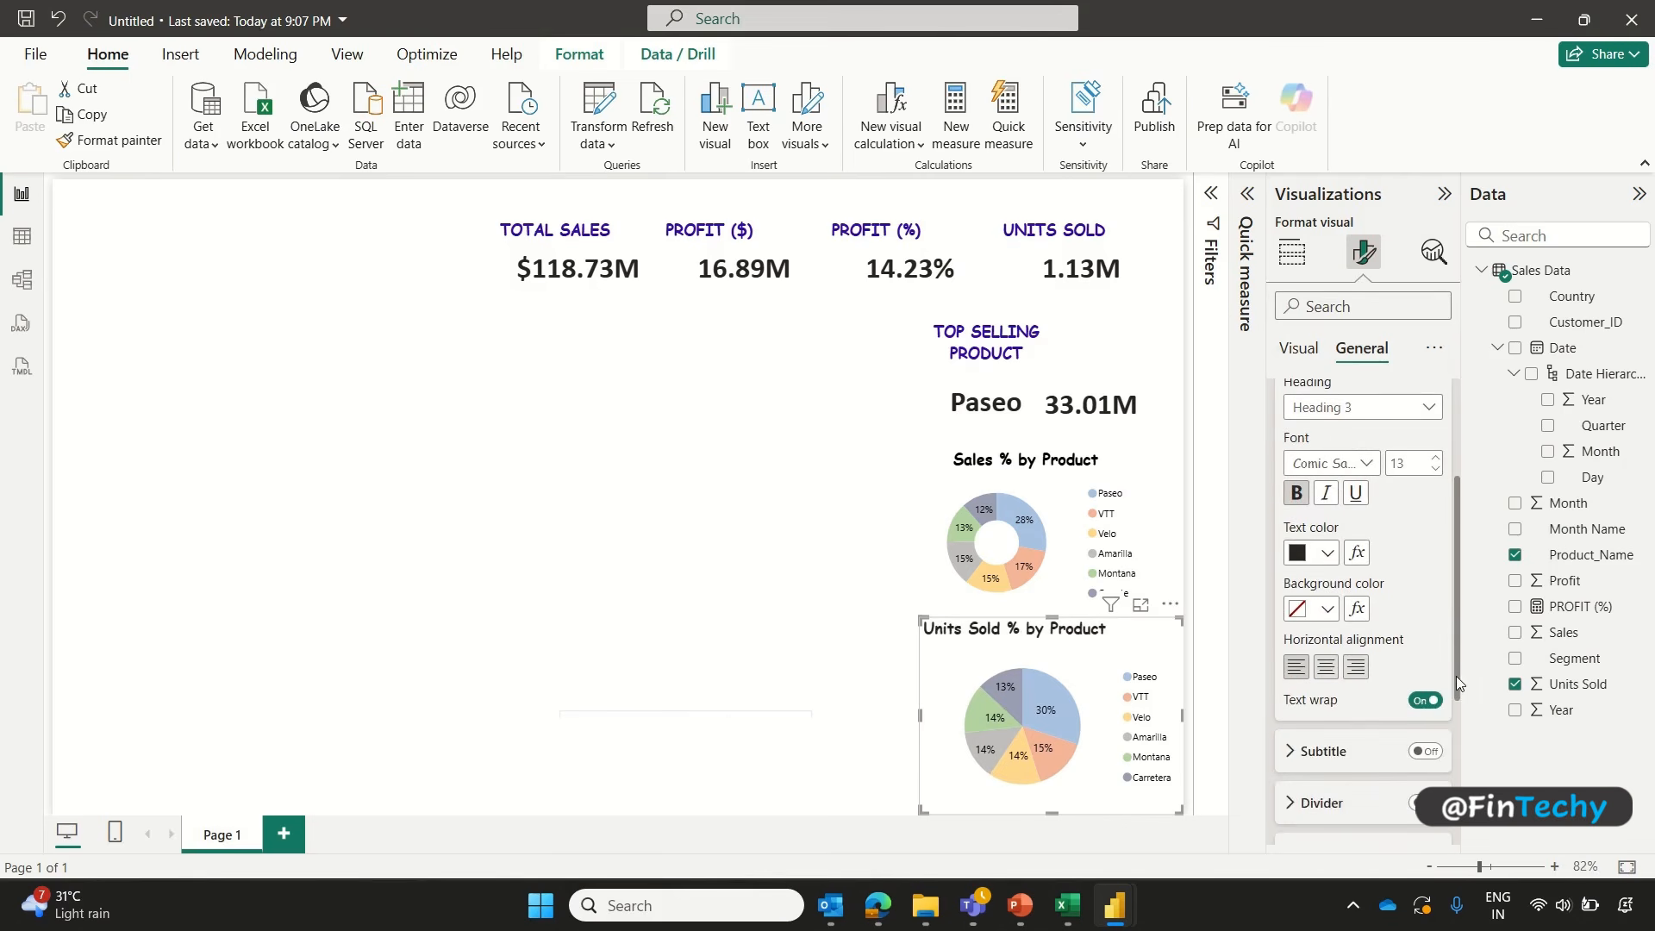
{"action": "left_click", "coordinate": [1326, 669]}
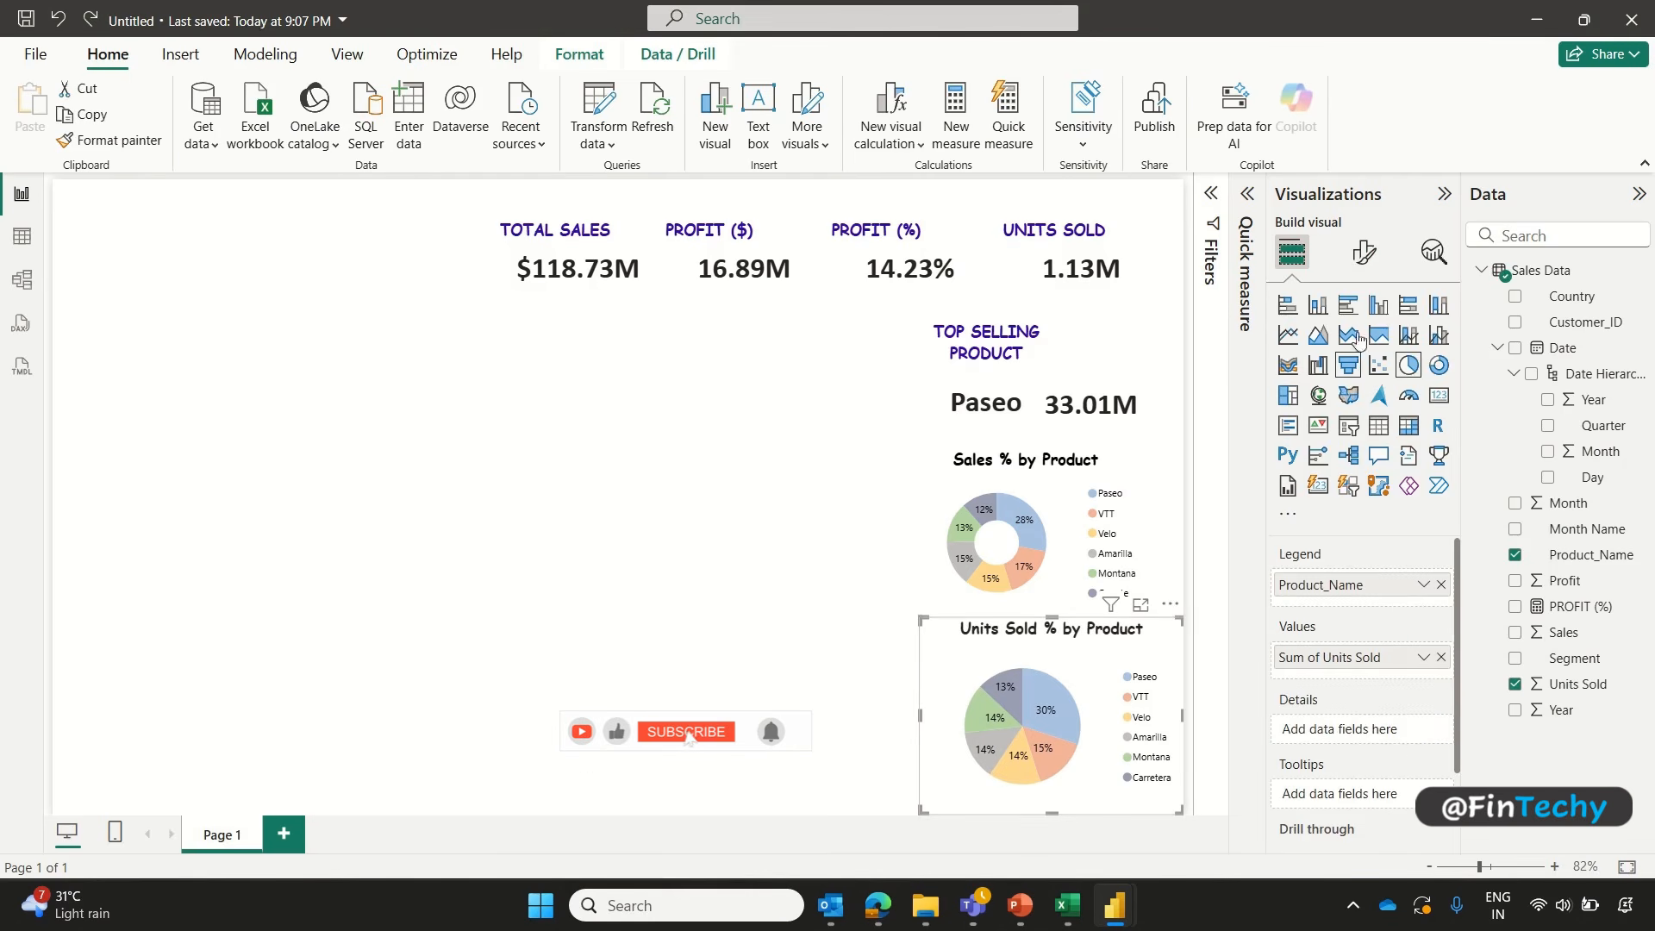
Step: Reduce the font size of the pie chart's detail label values by one point
{"action": "left_click", "coordinate": [1364, 252]}
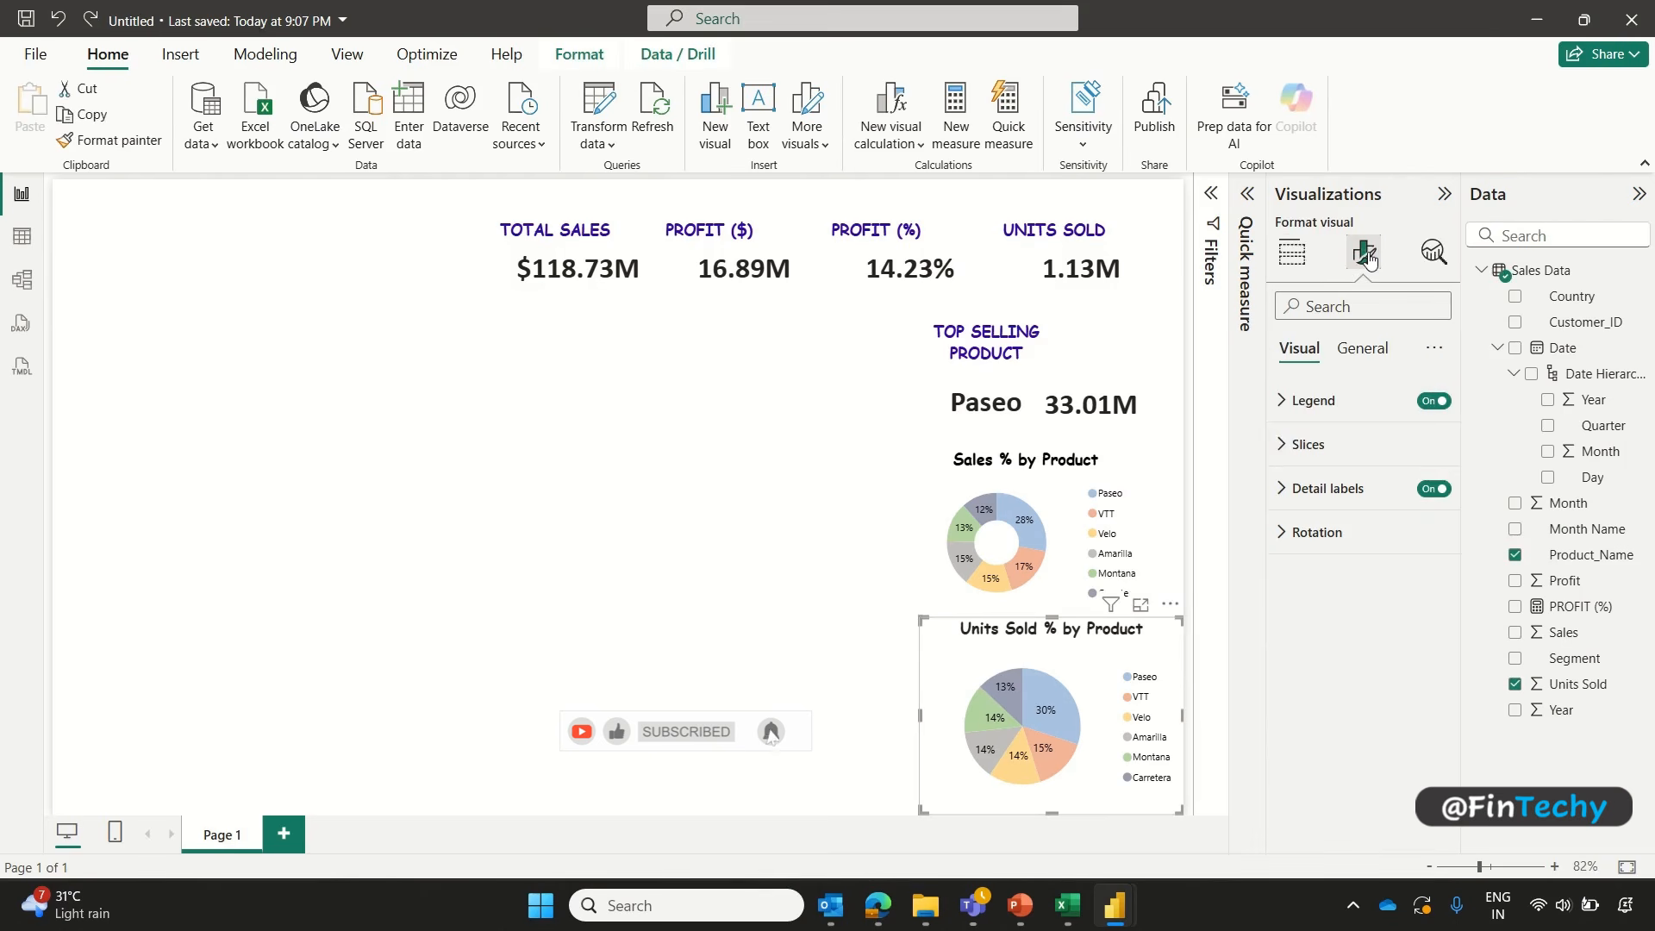
{"action": "left_click", "coordinate": [1287, 488]}
{"action": "left_click", "coordinate": [1295, 735]}
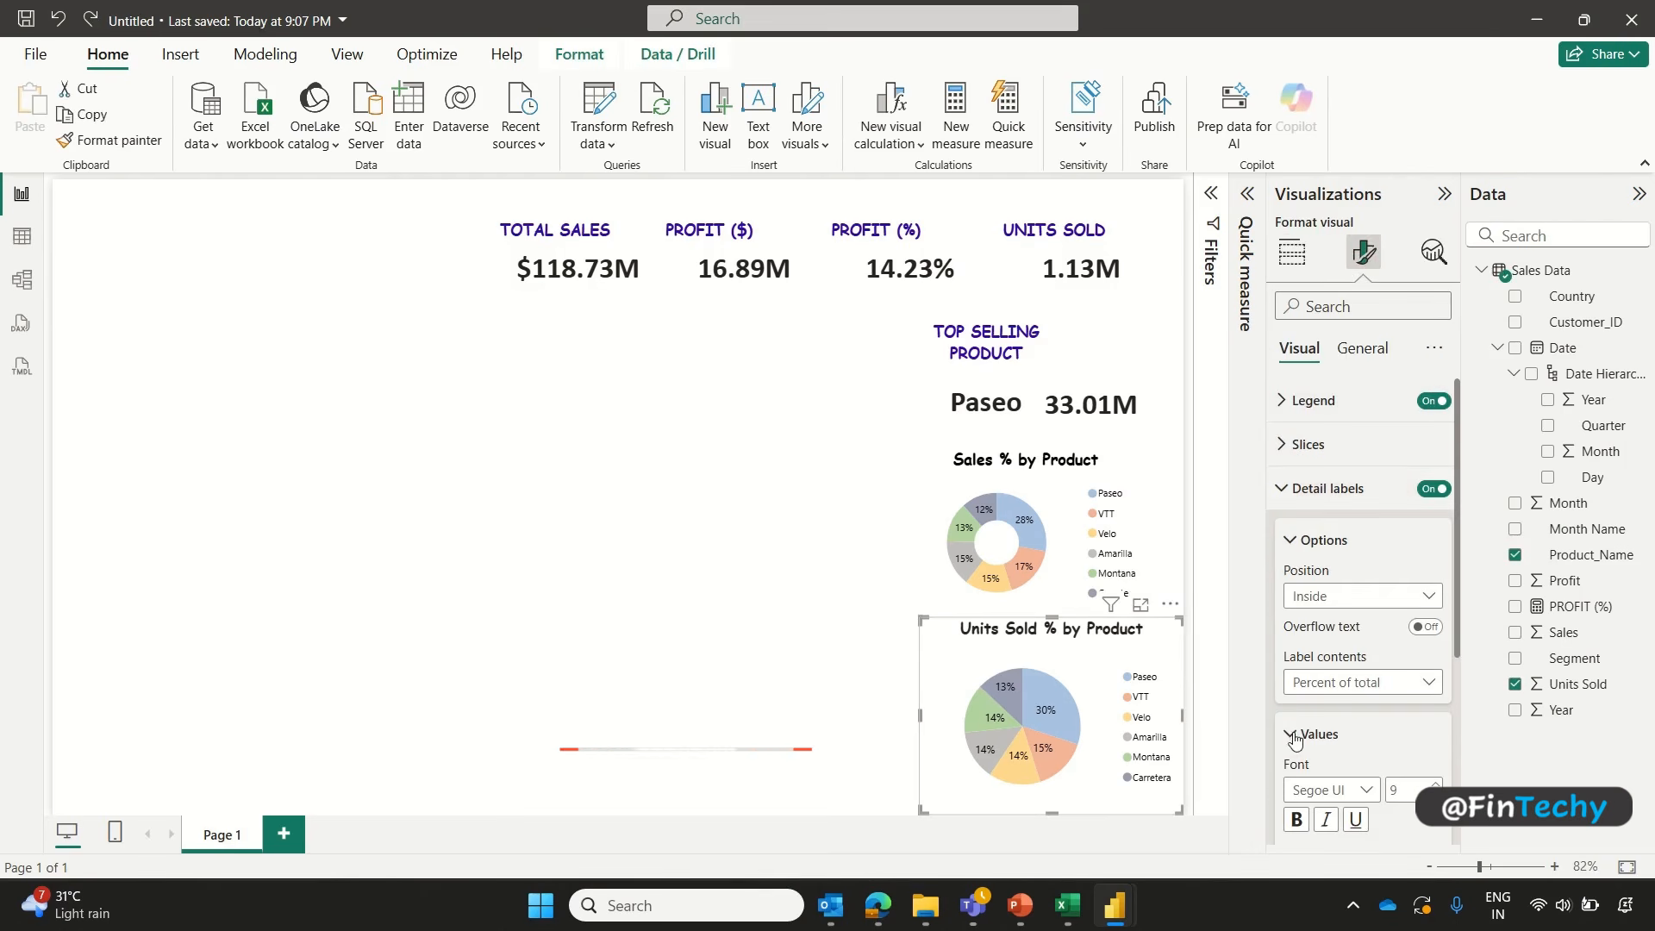
{"action": "left_click", "coordinate": [1435, 796]}
Step: Shrink and reposition the Units Sold % by Product pie chart so it lines up beneath the donut chart with its percentage labels readable
{"action": "left_click_drag", "start_coordinate": [1180, 722], "coordinate": [1166, 722]}
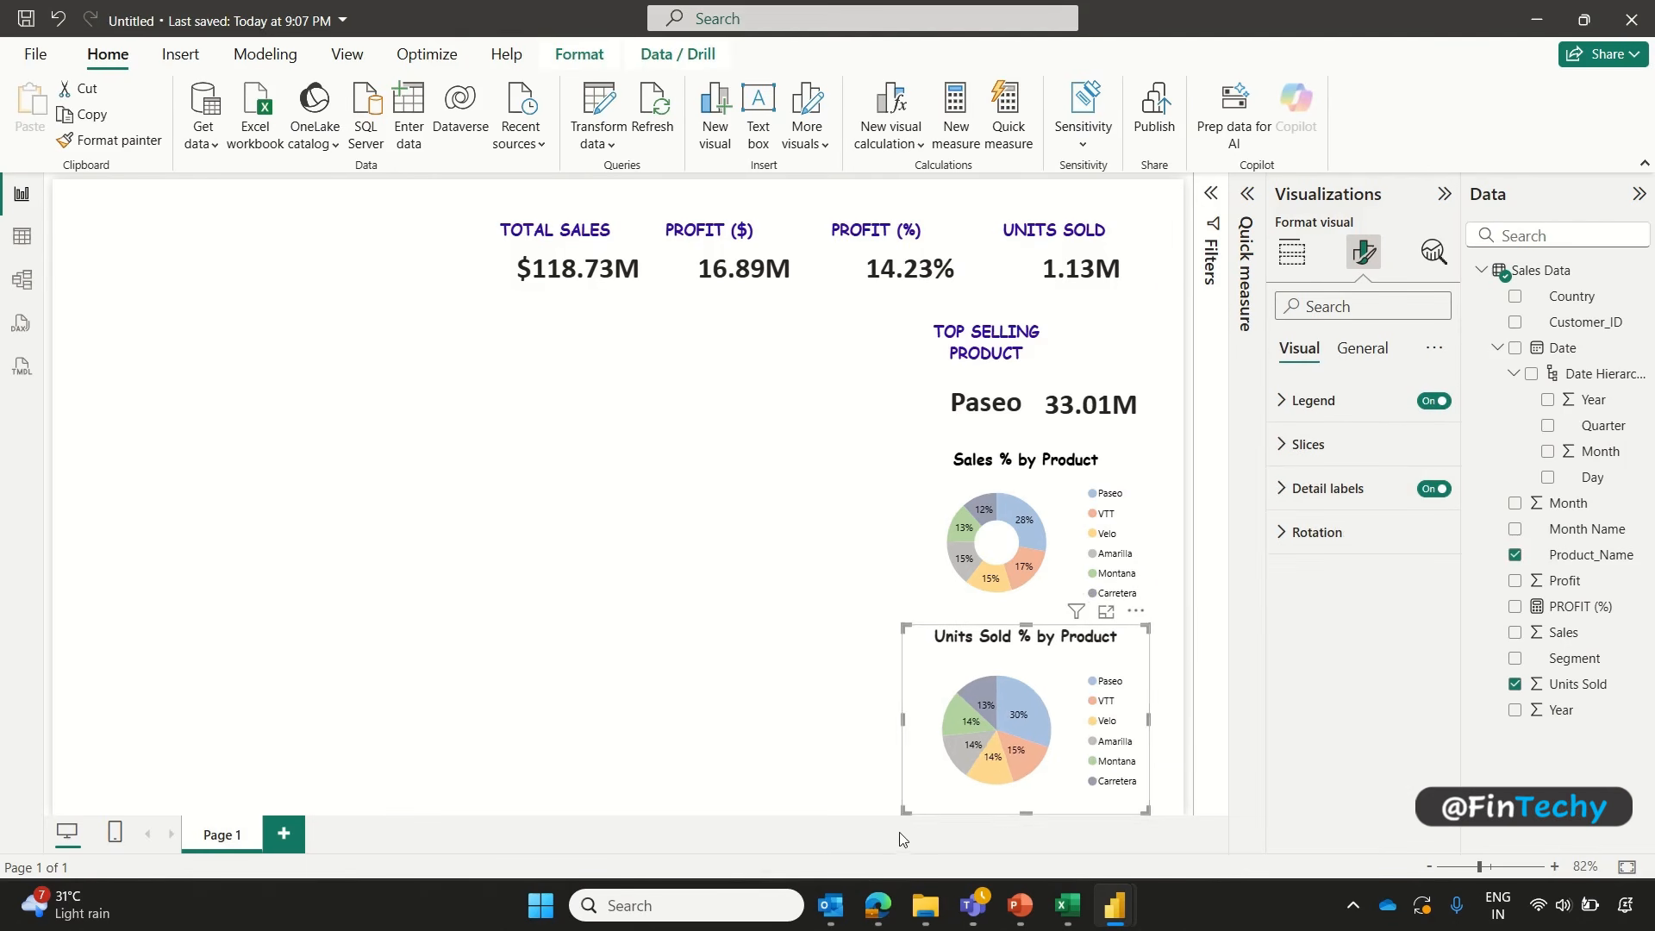
{"action": "left_click_drag", "start_coordinate": [906, 812], "coordinate": [925, 804]}
{"action": "left_click_drag", "start_coordinate": [1144, 642], "coordinate": [1134, 654]}
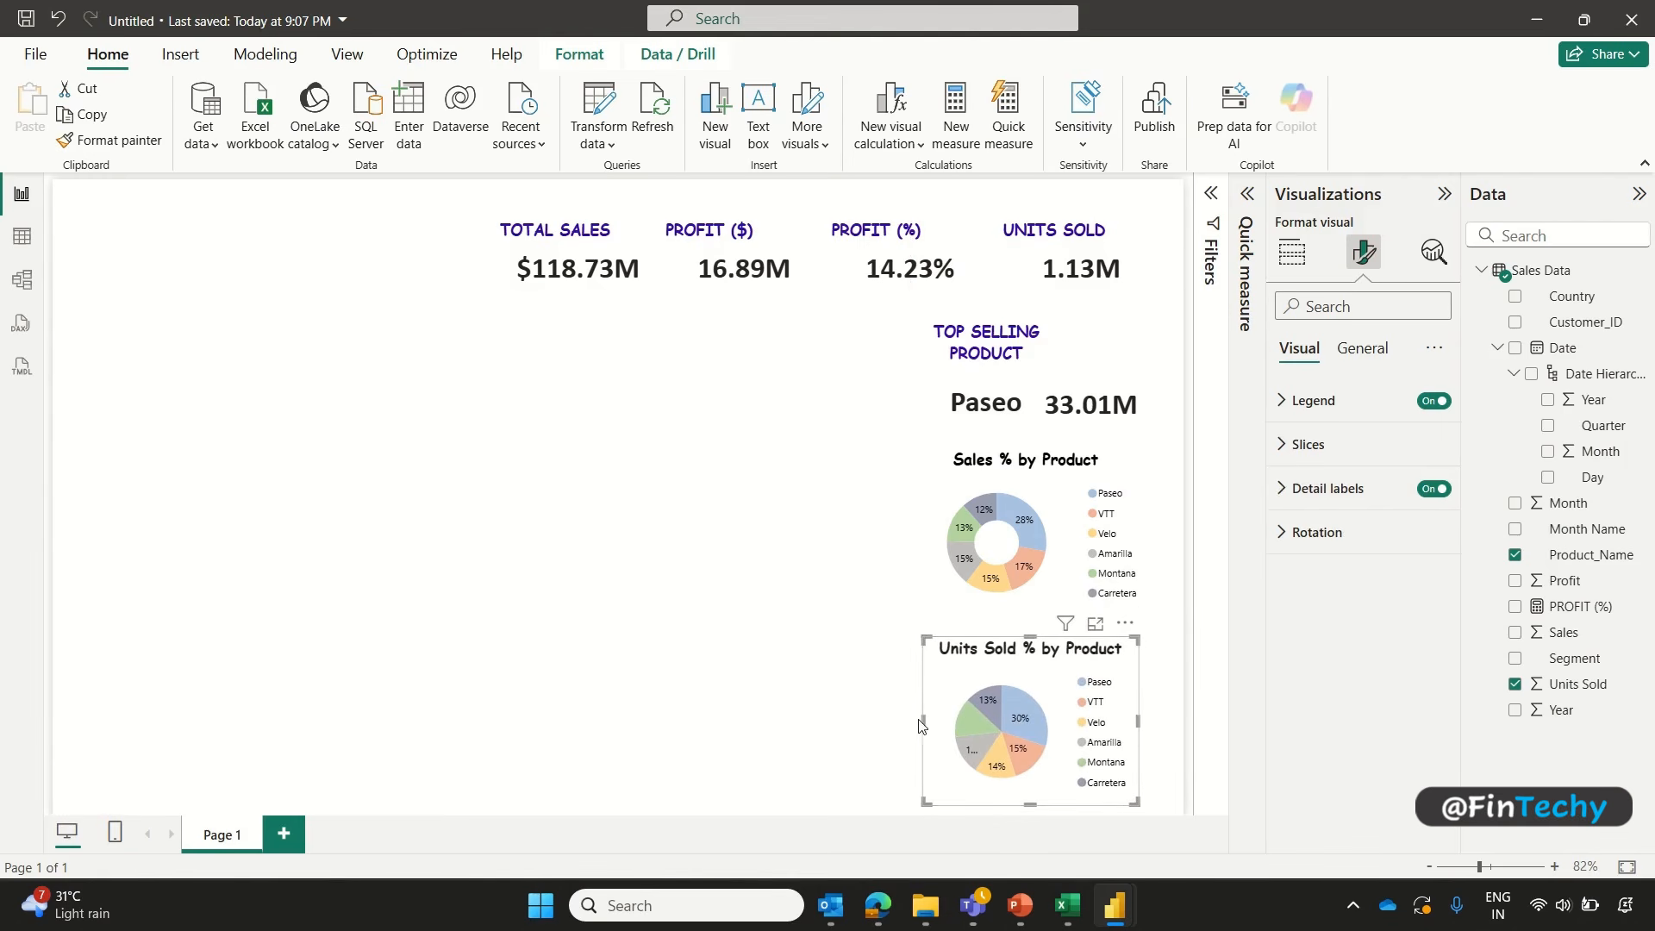
{"action": "left_click_drag", "start_coordinate": [1136, 725], "coordinate": [1149, 729]}
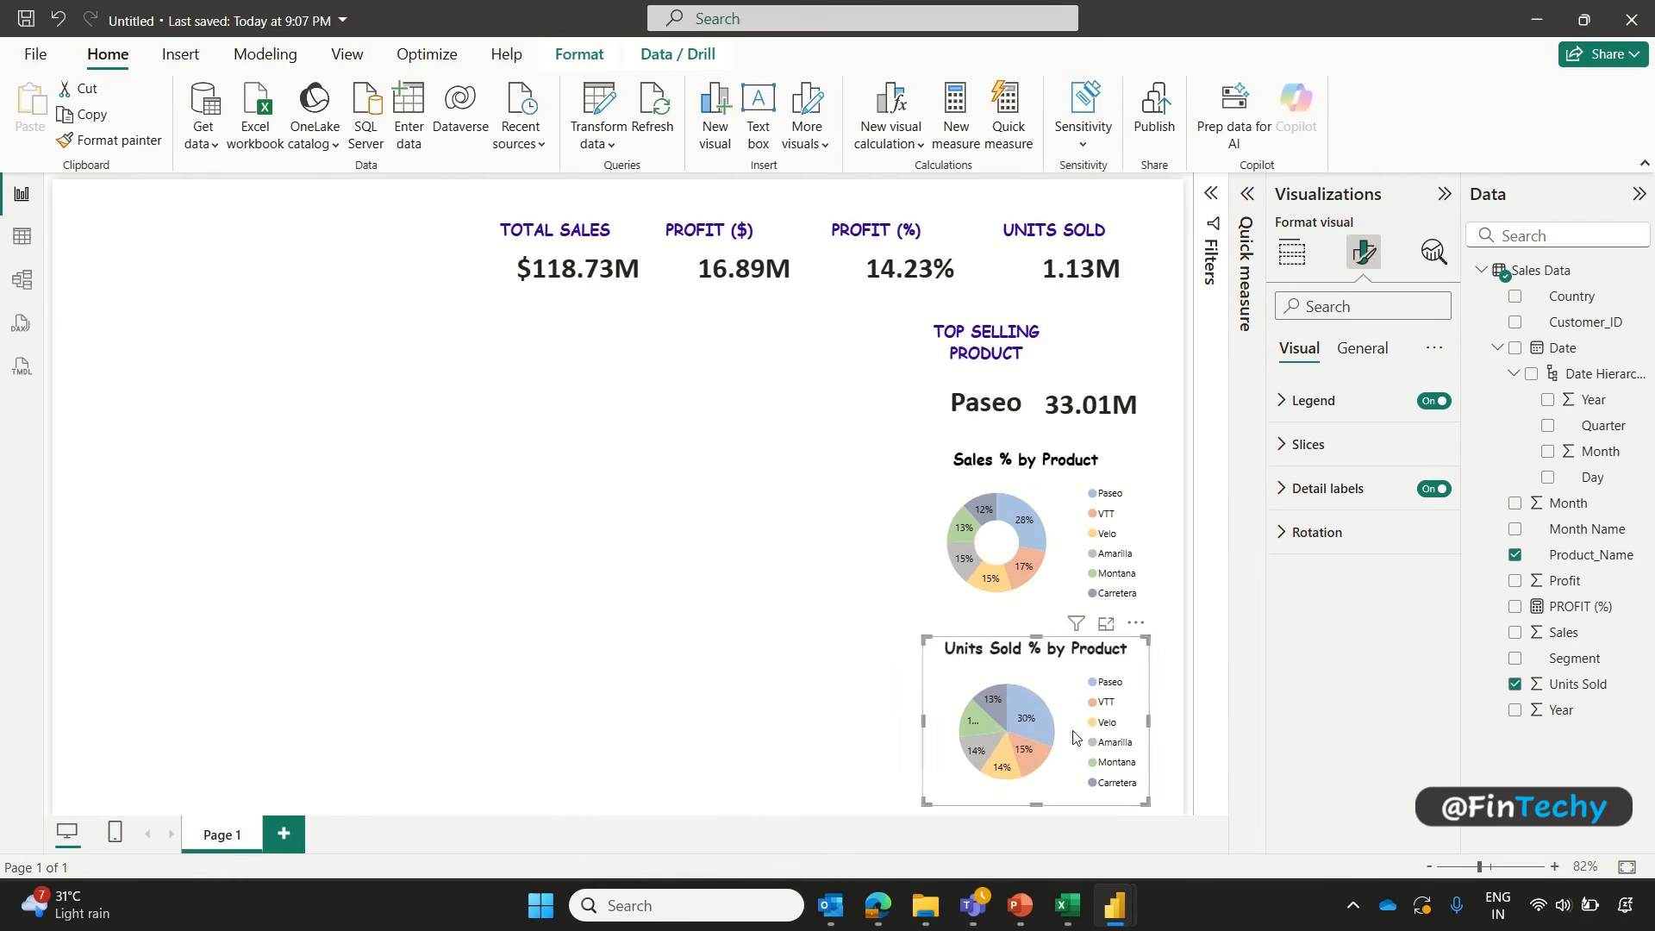
{"action": "left_click_drag", "start_coordinate": [922, 722], "coordinate": [914, 729]}
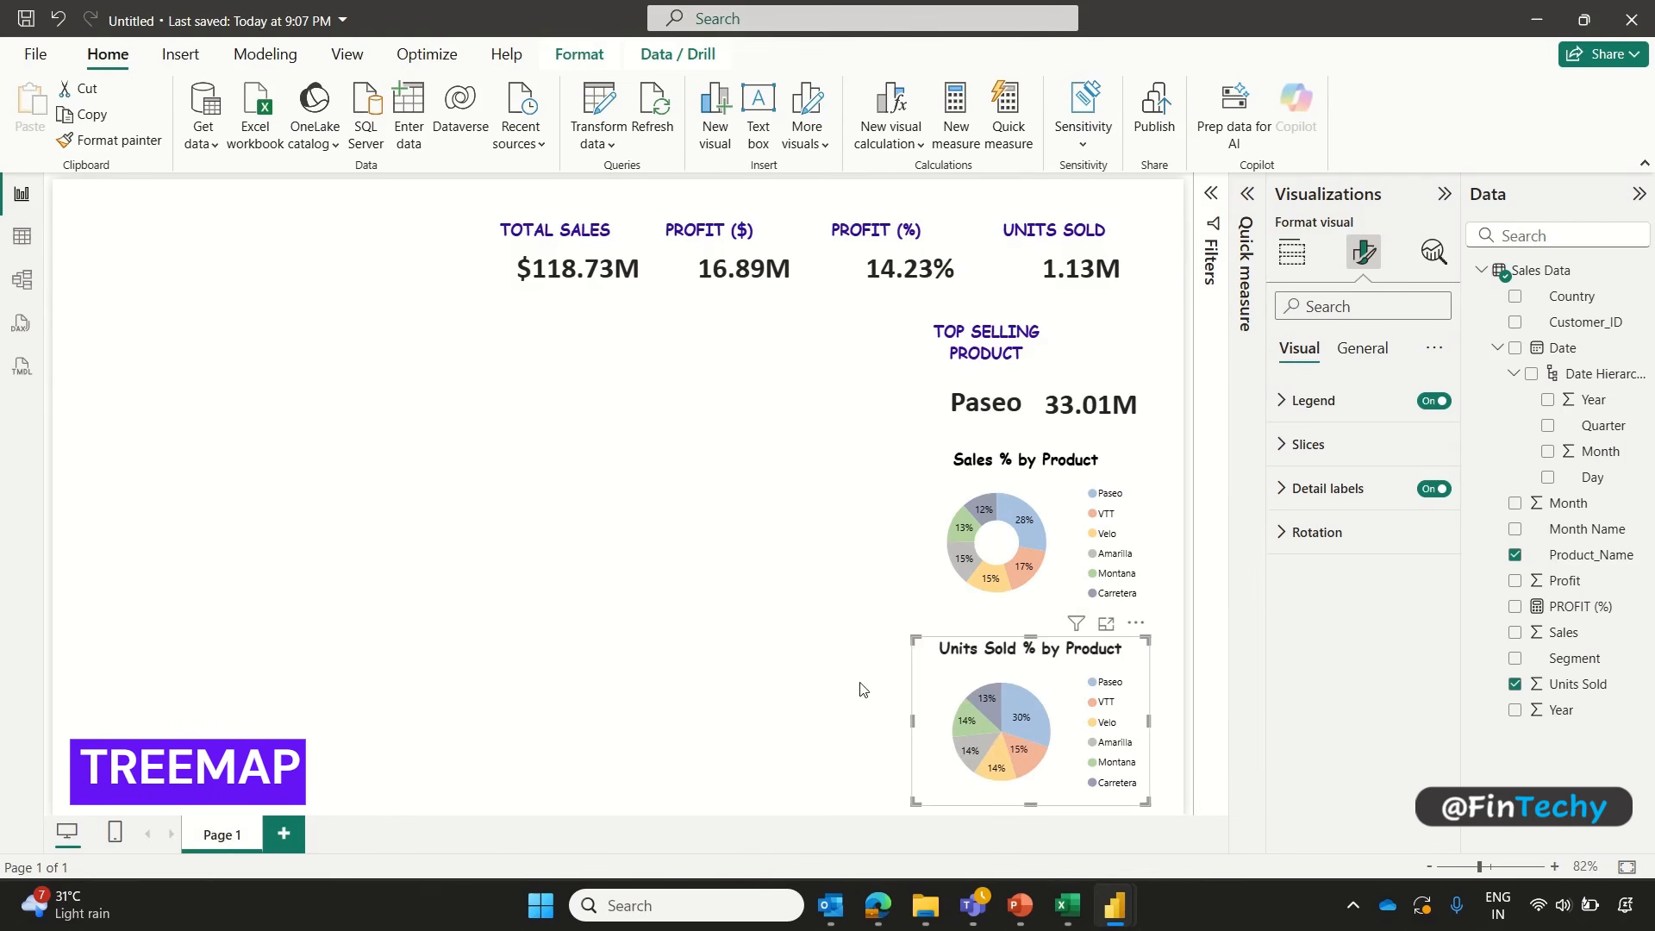
{"action": "left_click", "coordinate": [860, 690]}
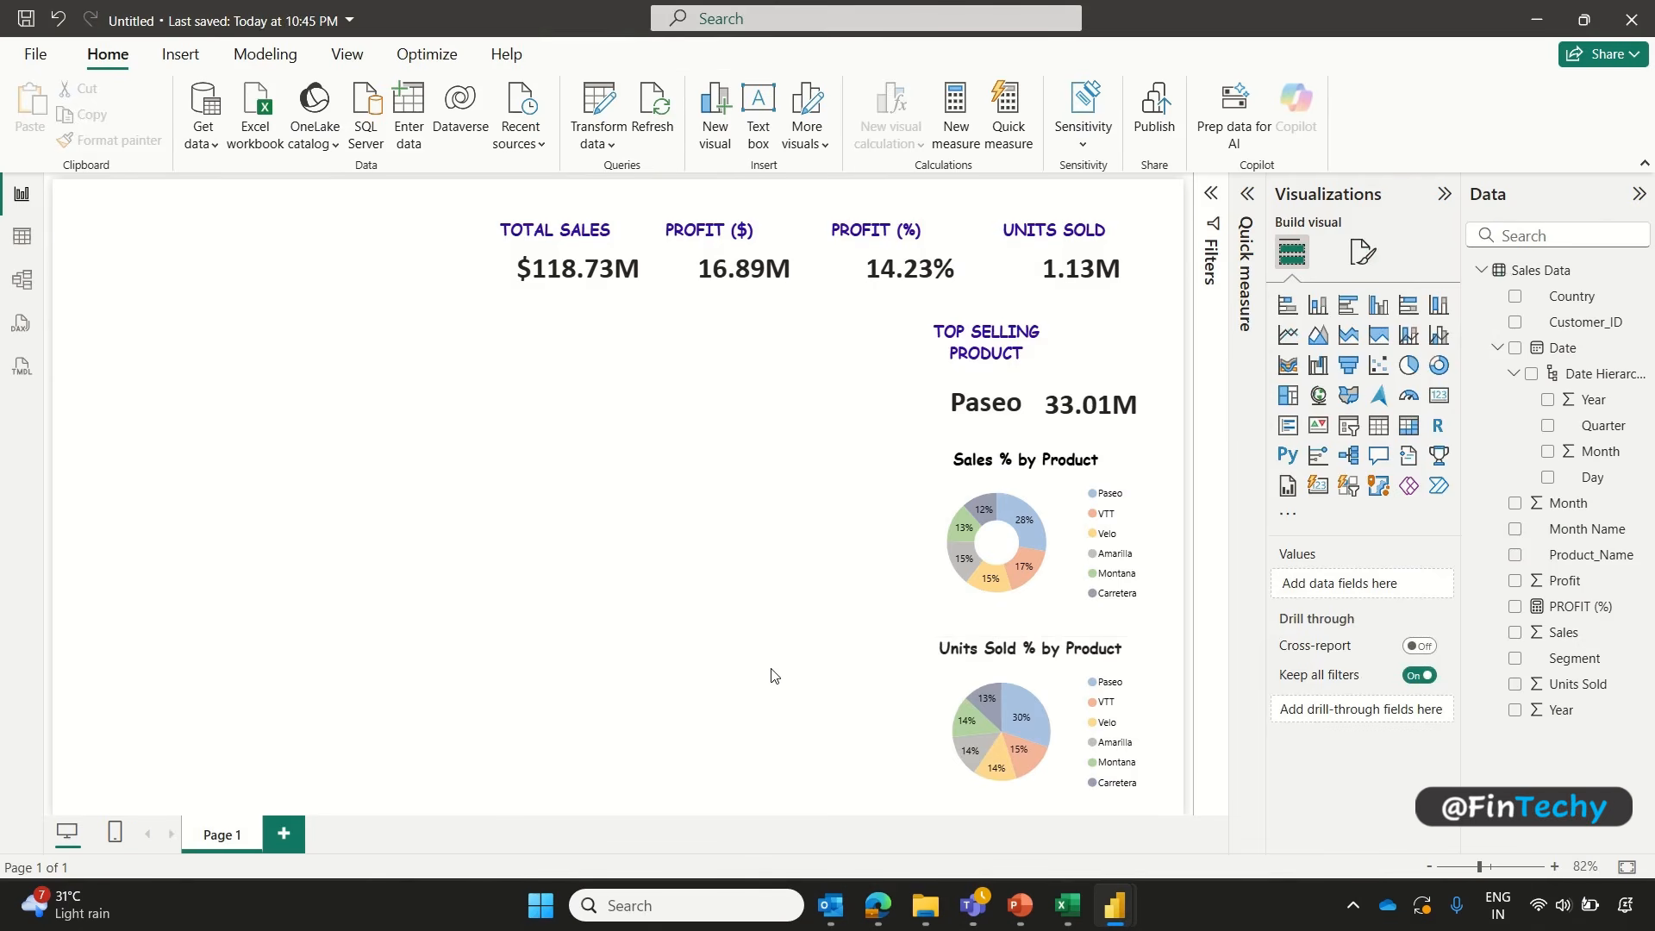
Step: Add a treemap of Sales by Segment at the lower edge of the page, directly left of the Units Sold pie chart
{"action": "left_click", "coordinate": [1287, 396]}
{"action": "left_click_drag", "start_coordinate": [172, 727], "coordinate": [650, 766]}
{"action": "left_click_drag", "start_coordinate": [789, 733], "coordinate": [920, 733]}
{"action": "left_click_drag", "start_coordinate": [731, 644], "coordinate": [731, 682]}
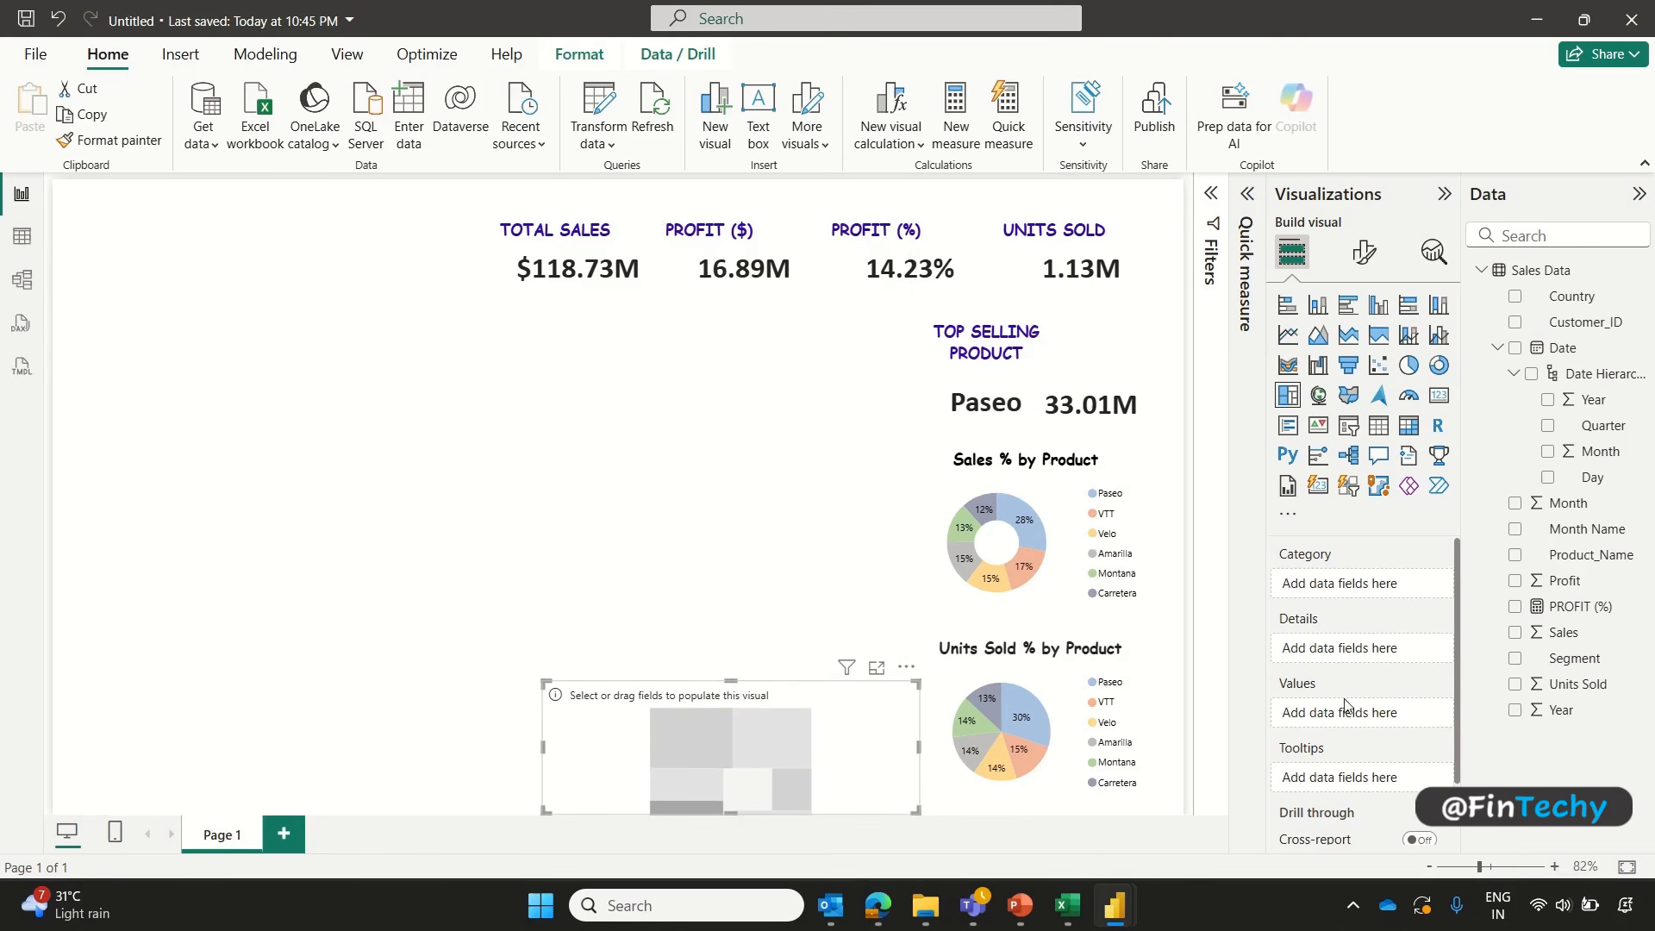
{"action": "left_click", "coordinate": [1515, 659]}
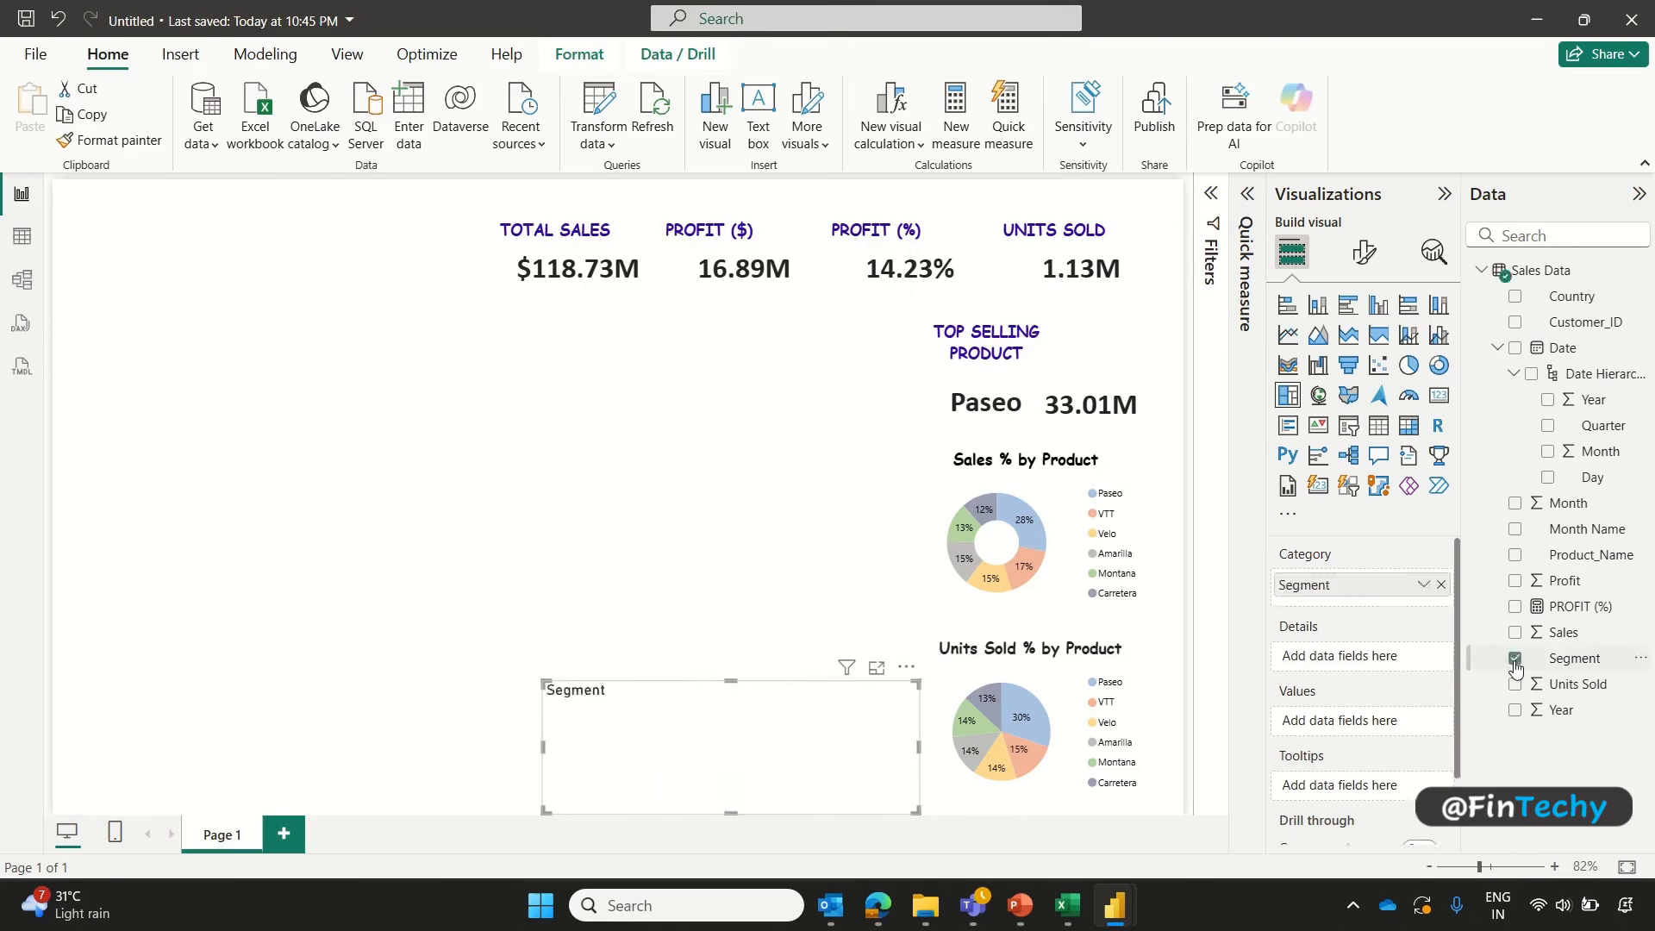
{"action": "left_click", "coordinate": [1515, 634]}
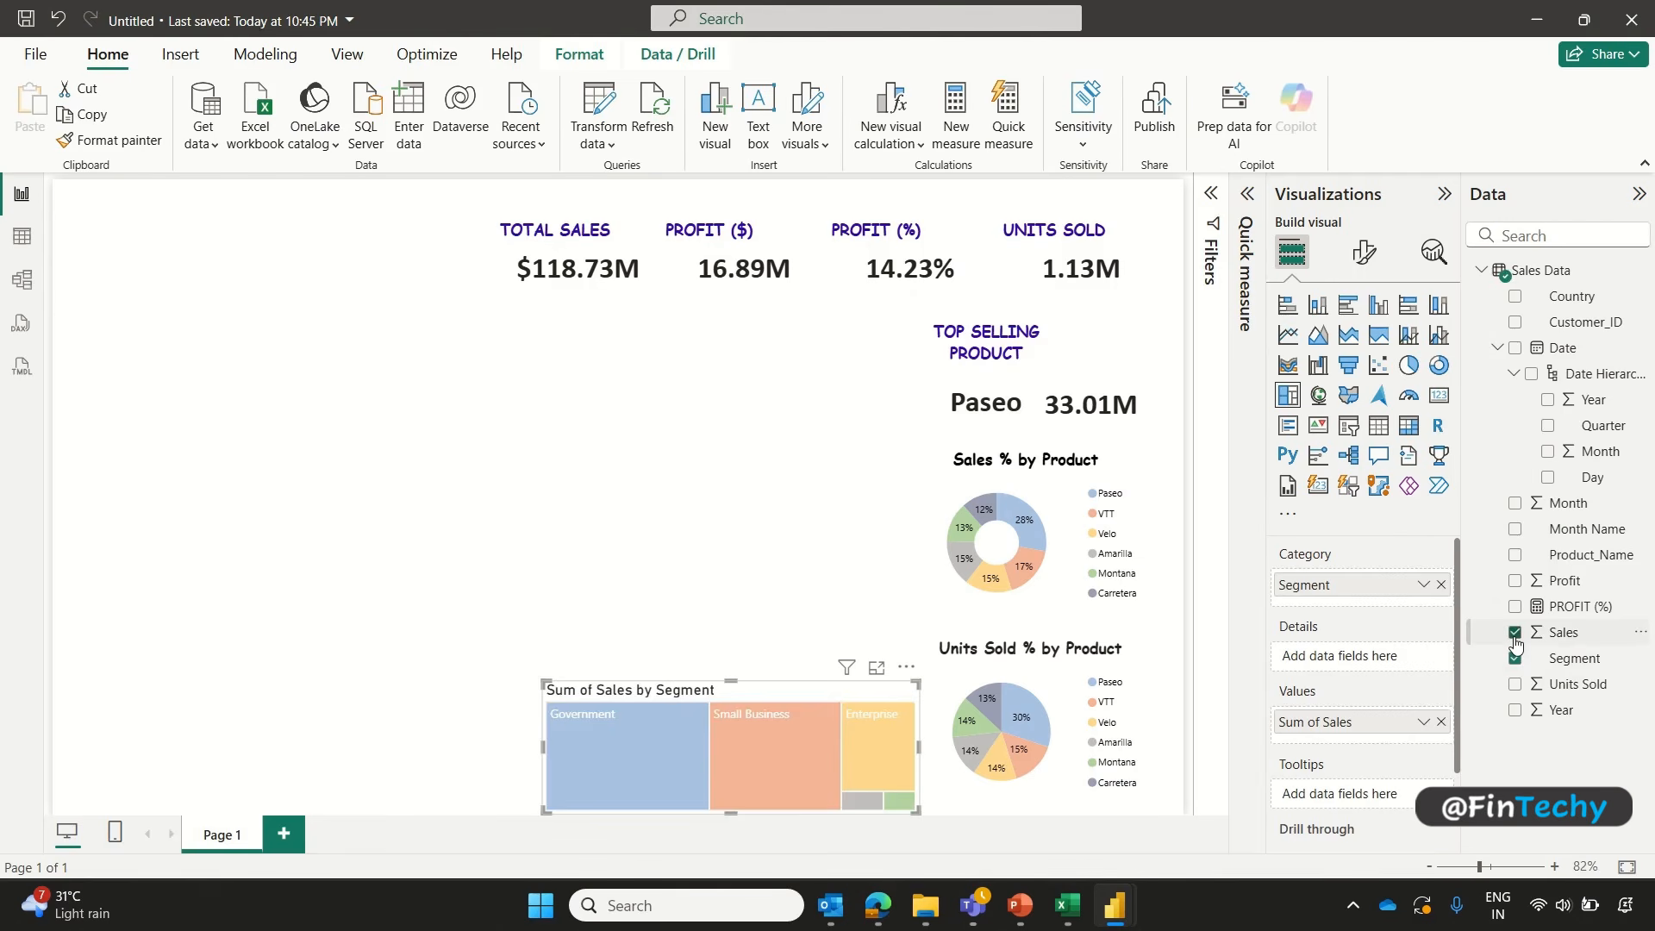
Step: Turn on the treemap's data labels and make their values black
{"action": "left_click", "coordinate": [1364, 252]}
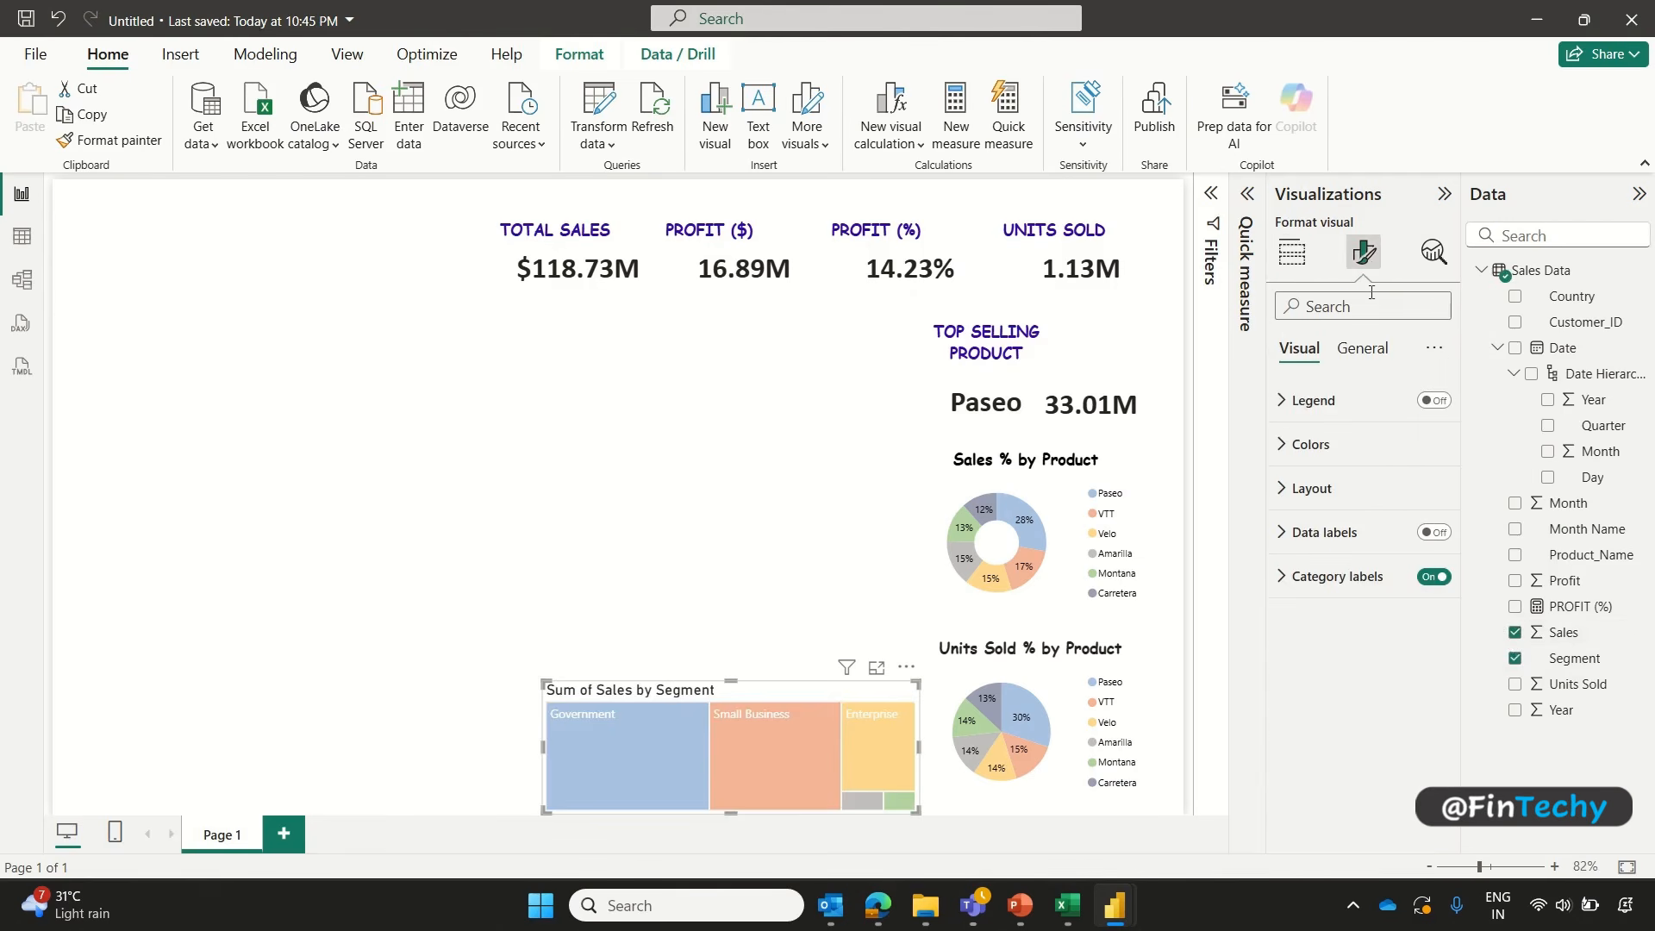
{"action": "left_click", "coordinate": [1291, 534]}
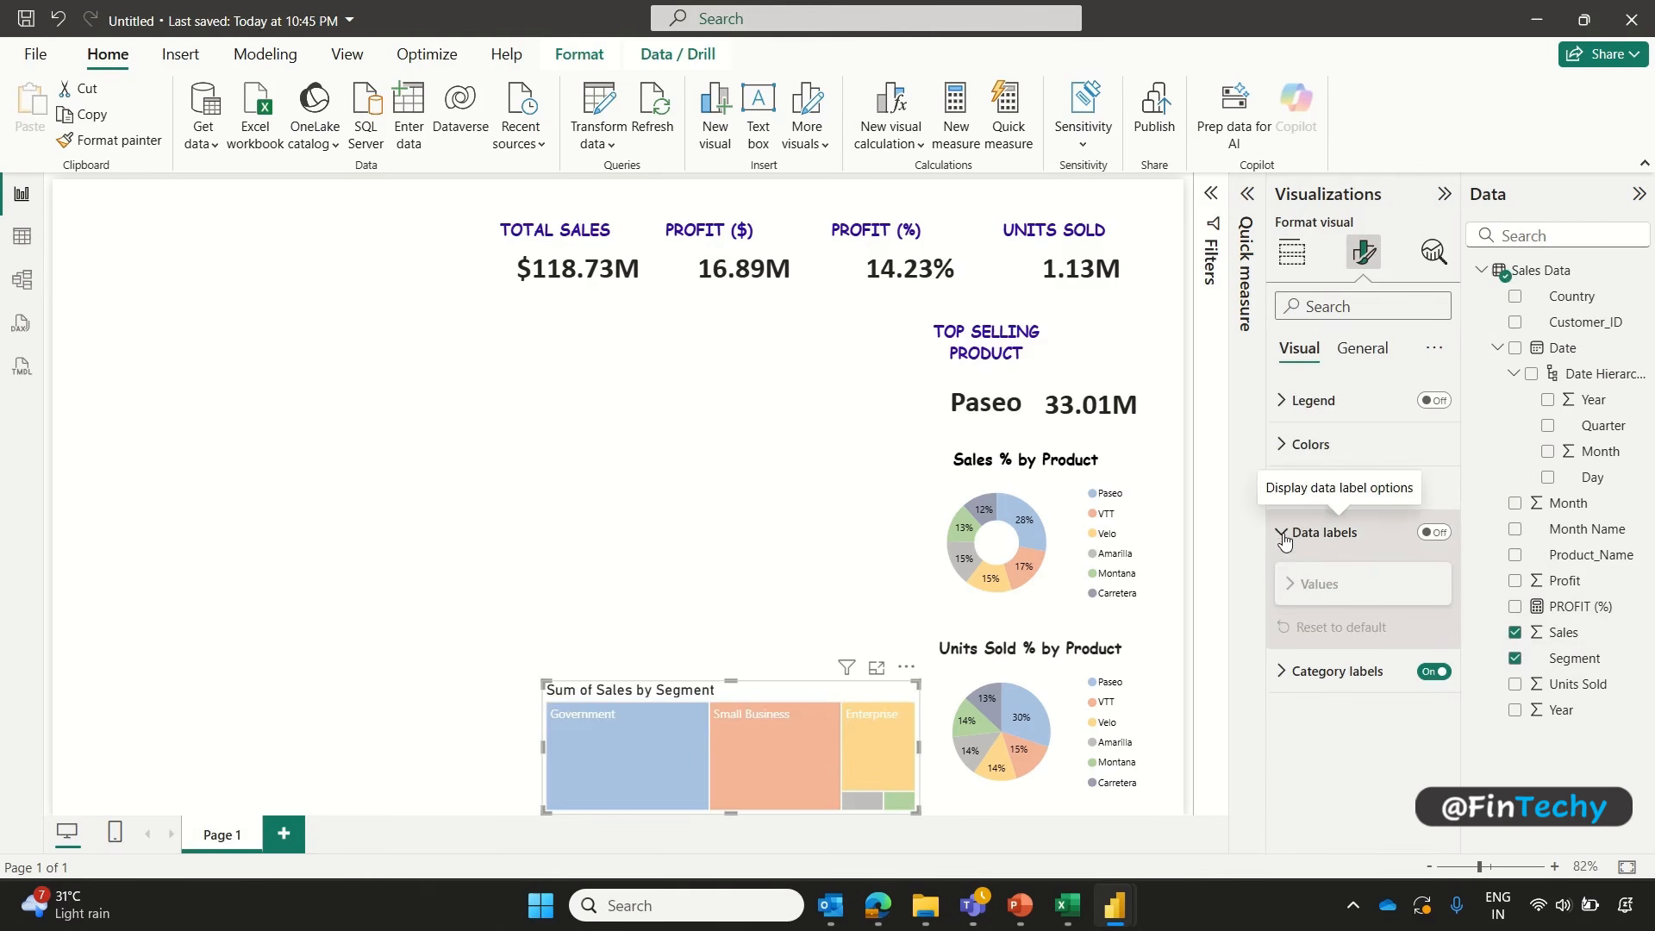
{"action": "left_click", "coordinate": [1423, 534]}
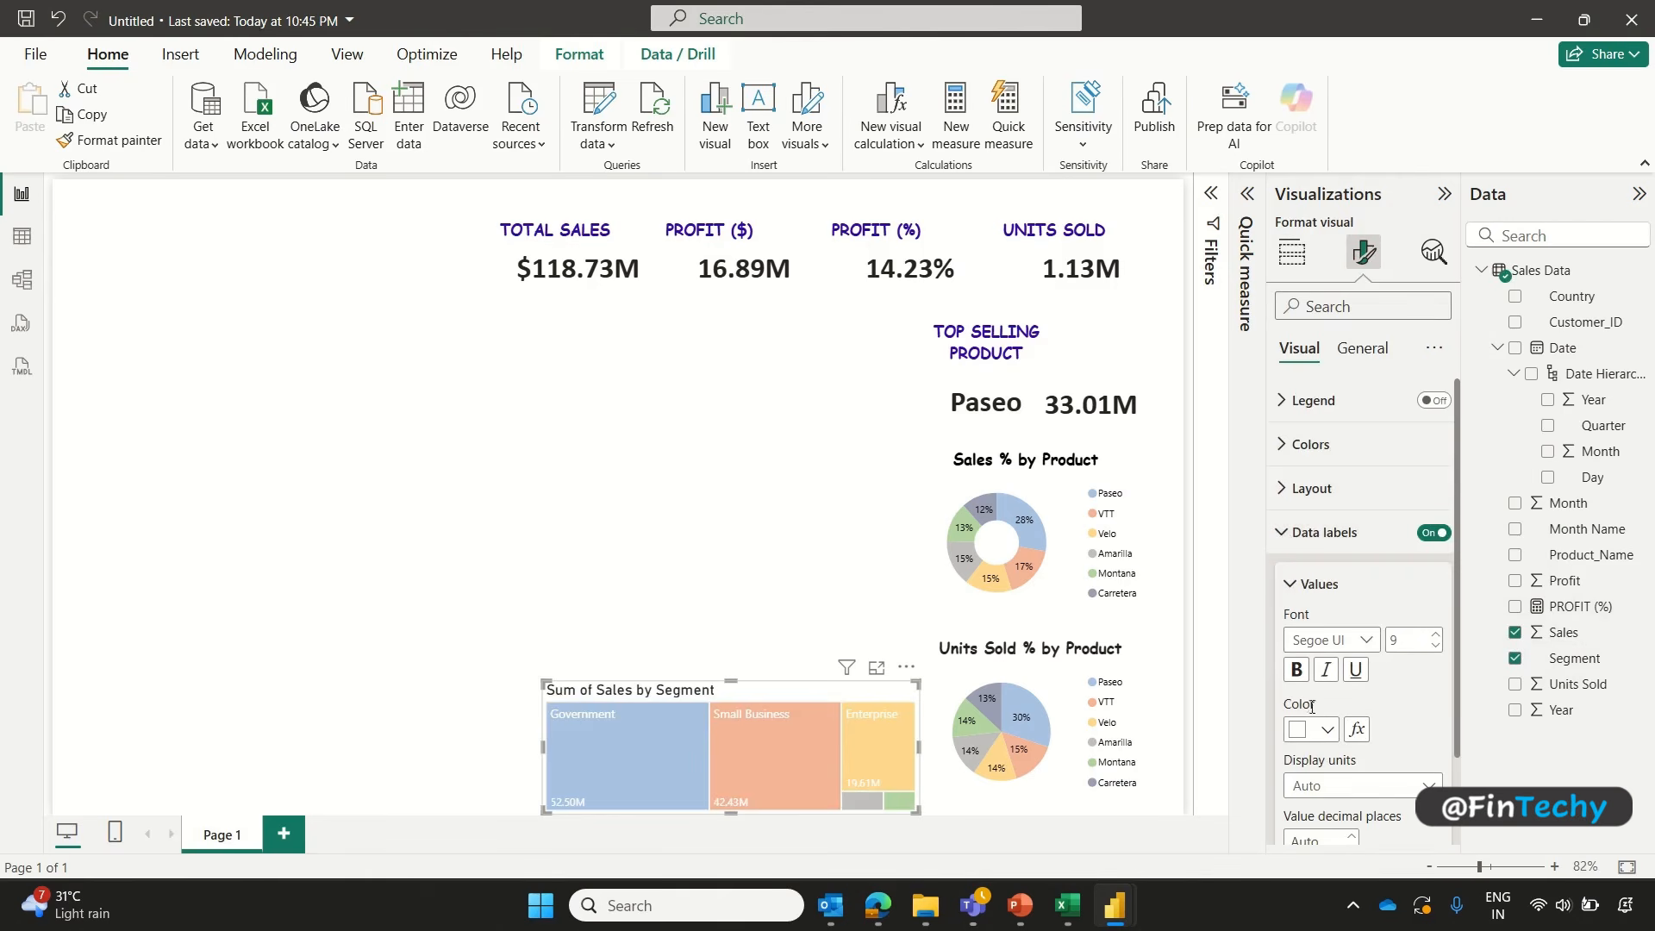
{"action": "left_click", "coordinate": [1311, 730]}
{"action": "left_click", "coordinate": [1312, 637]}
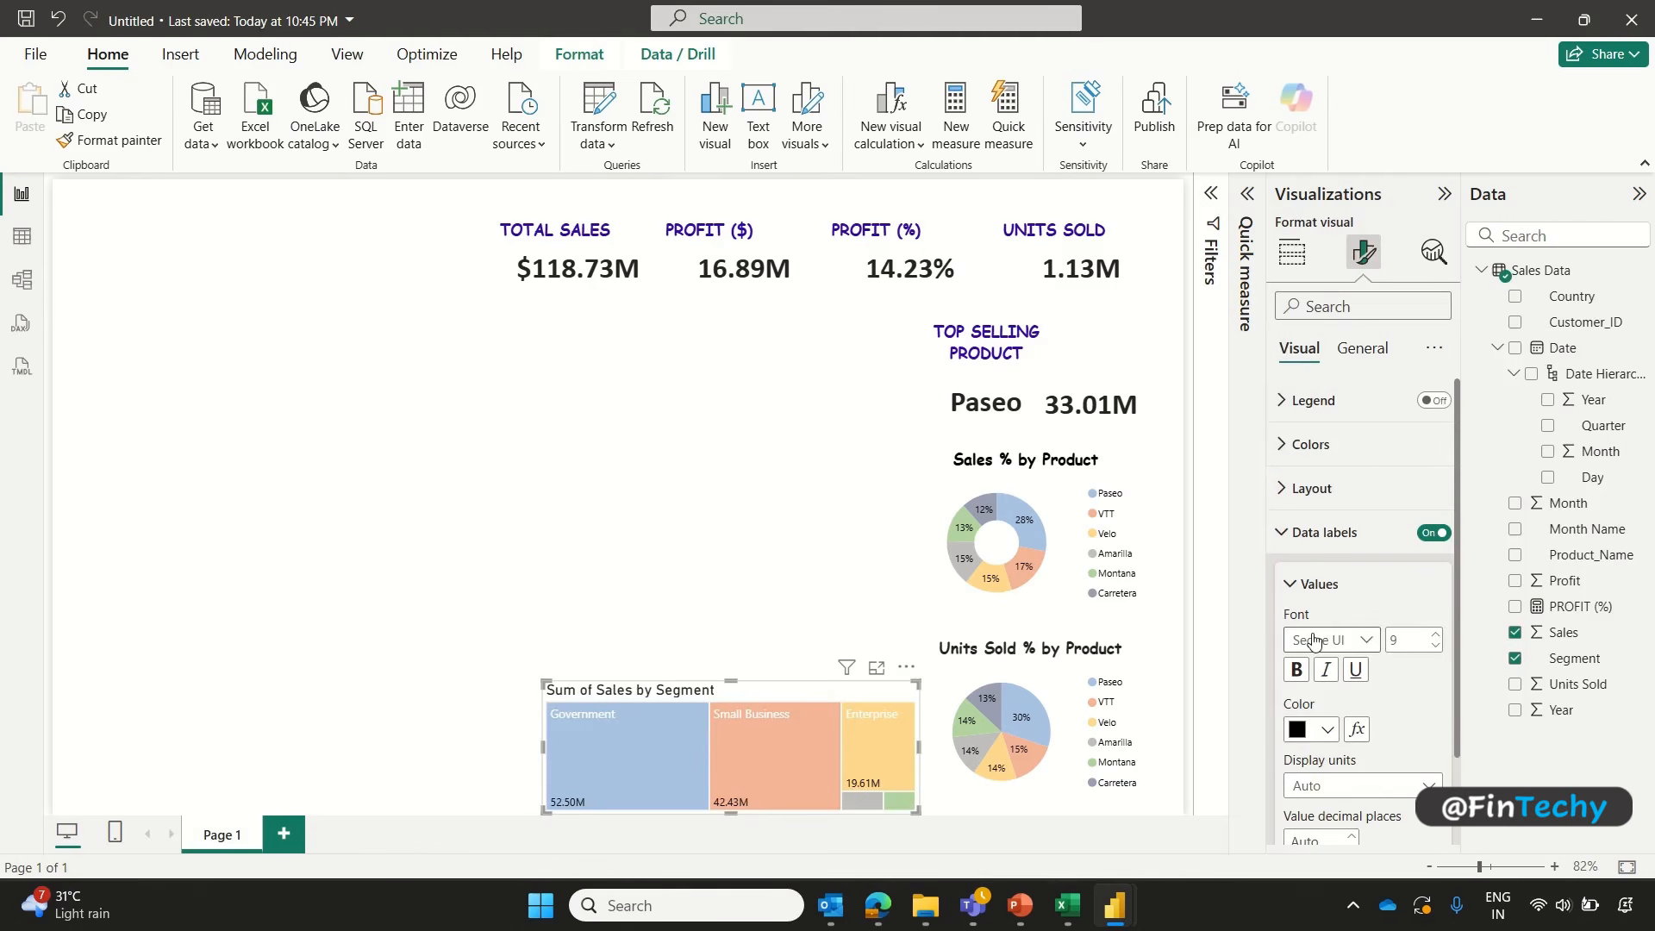
Step: Format the treemap's category labels with size 11 black text
{"action": "scroll", "coordinate": [1457, 673], "scroll_direction": "down", "scroll_amount": 2}
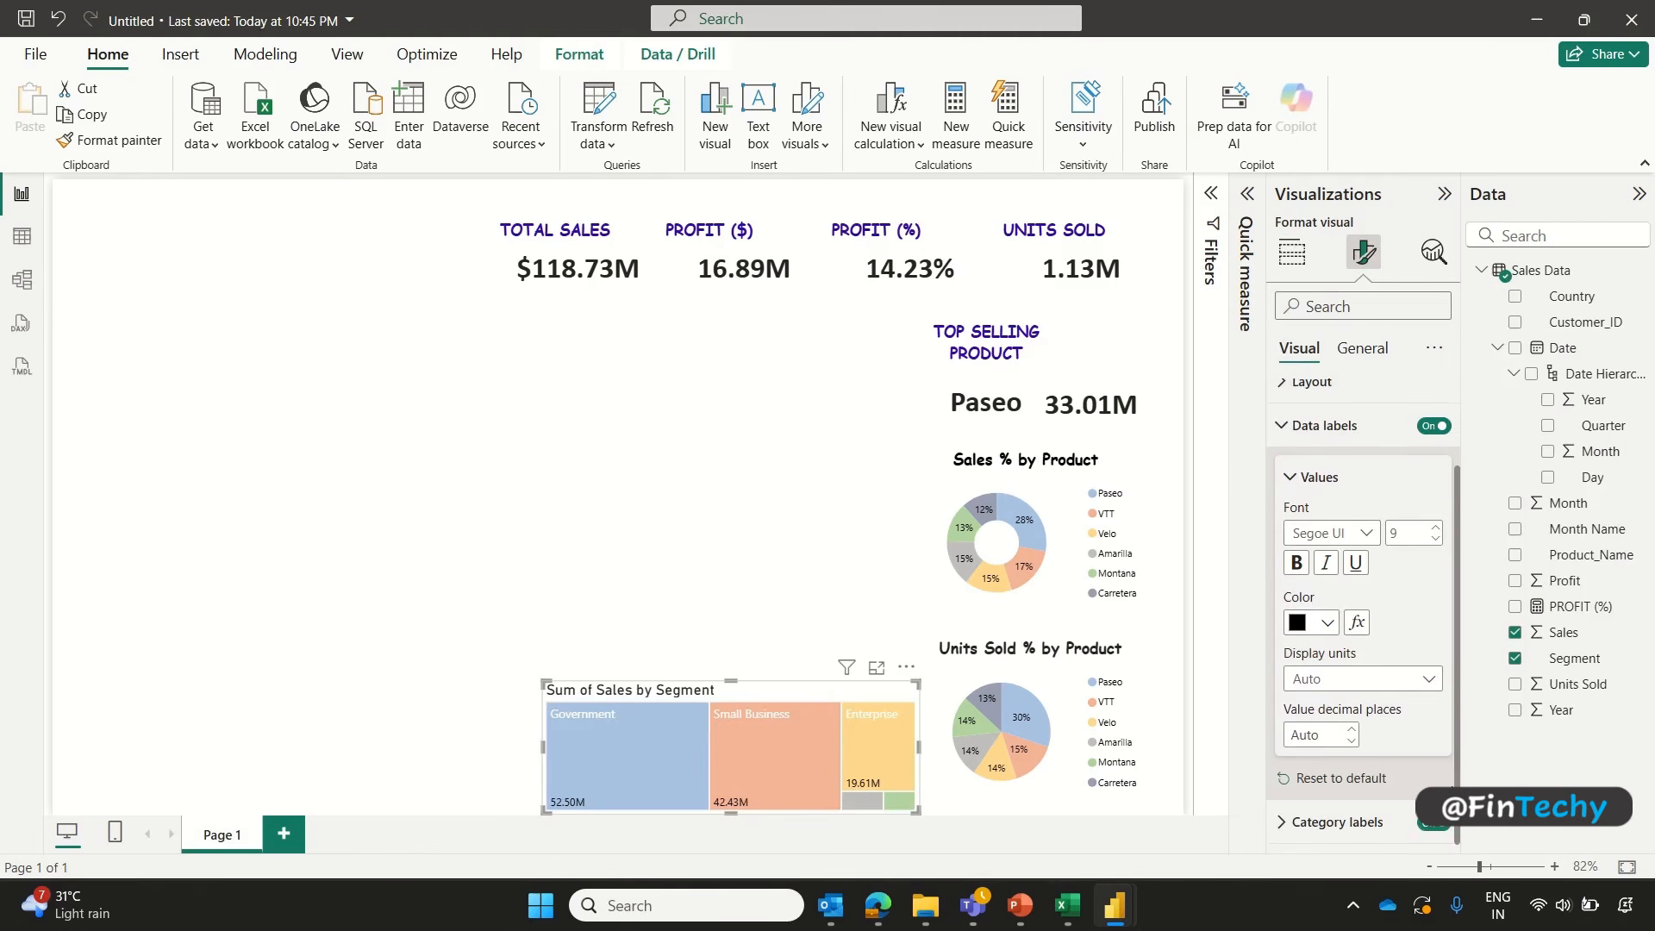
{"action": "left_click", "coordinate": [1310, 826]}
{"action": "scroll", "coordinate": [1460, 697], "scroll_direction": "down", "scroll_amount": 4}
{"action": "left_click", "coordinate": [1434, 686]}
{"action": "left_click", "coordinate": [1434, 686]}
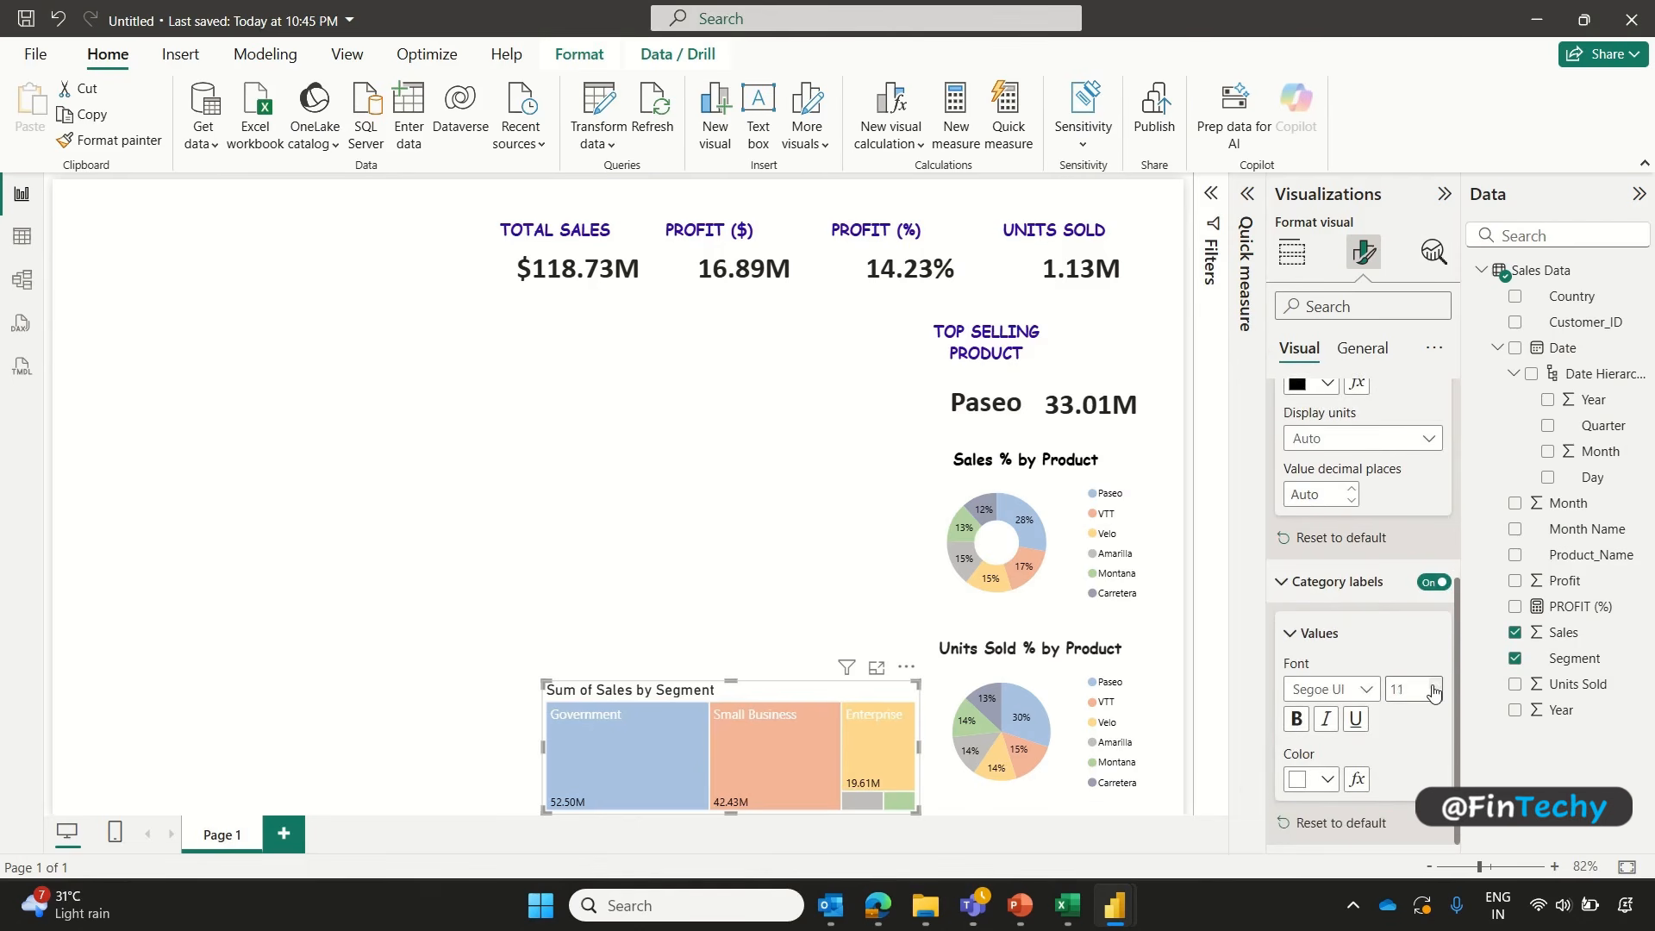
{"action": "left_click", "coordinate": [1327, 779]}
{"action": "left_click", "coordinate": [1312, 688]}
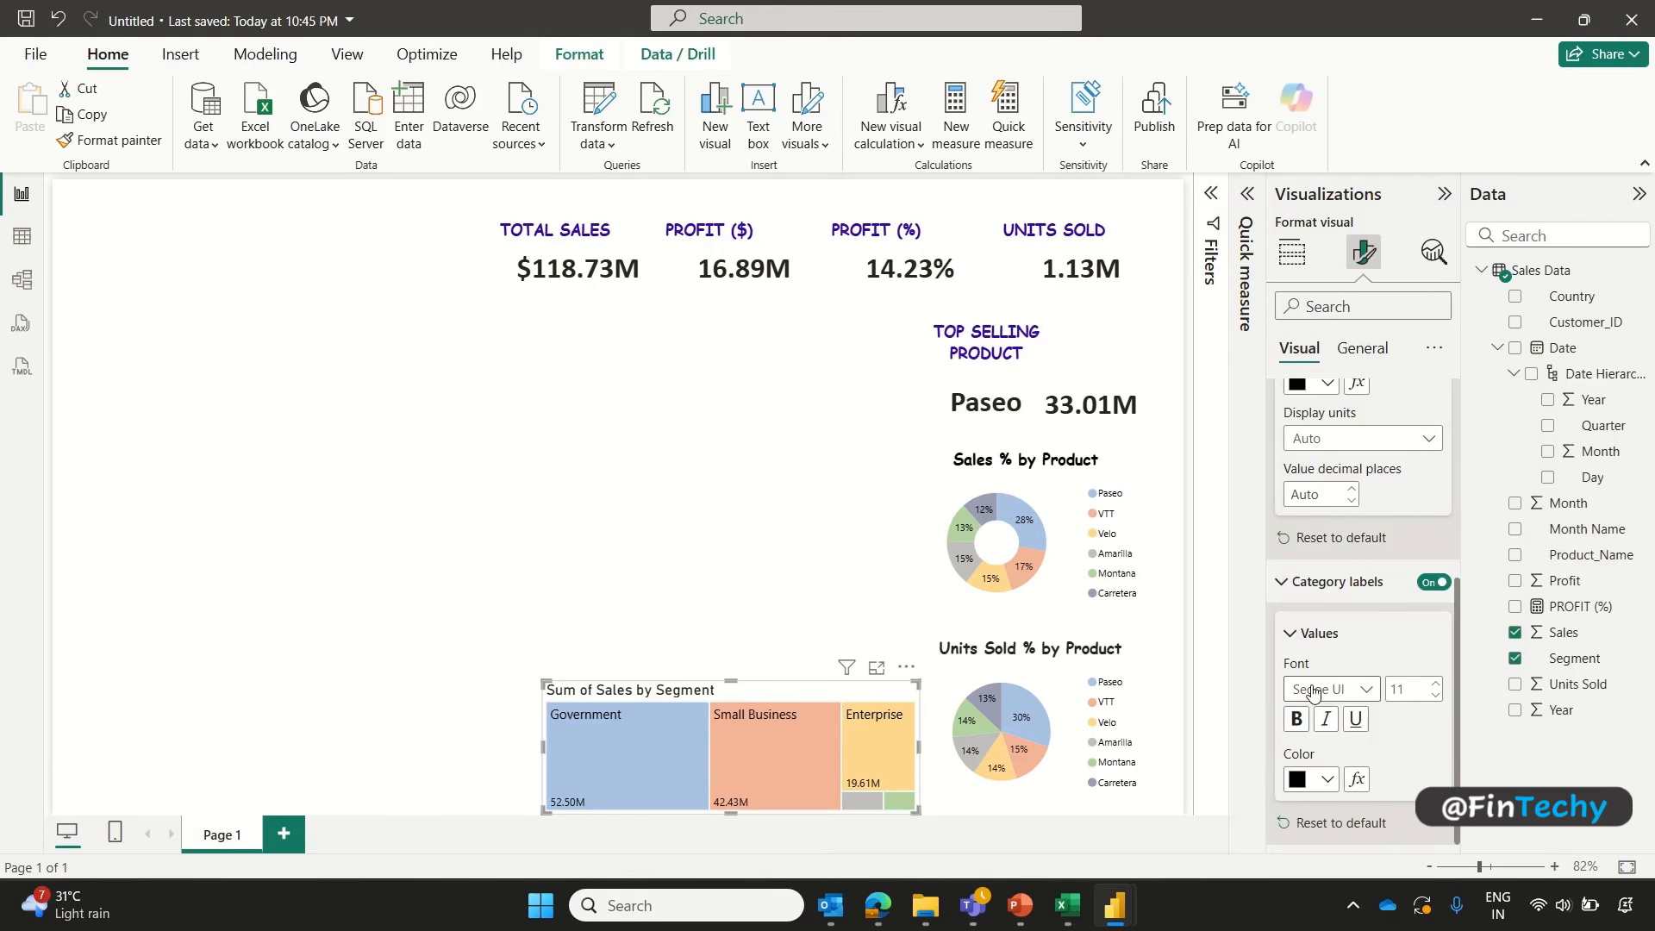
Step: Change the treemap's title text to "Sales breakup by Segment"
{"action": "left_click", "coordinate": [1362, 349]}
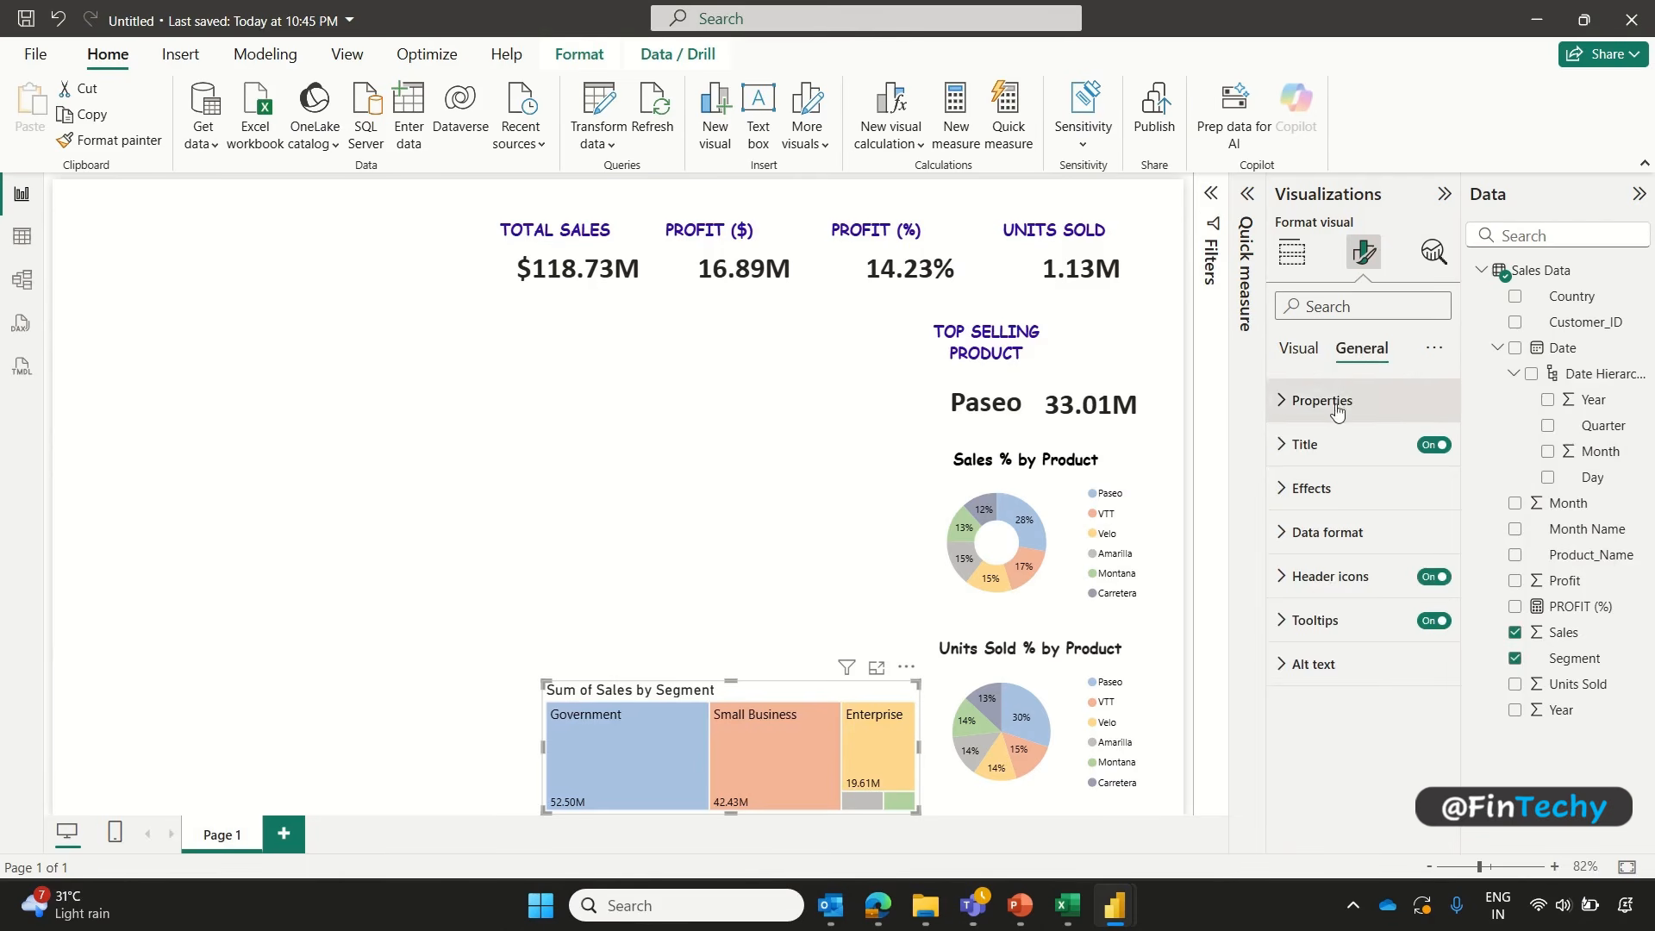
{"action": "left_click", "coordinate": [1304, 444]}
{"action": "left_click", "coordinate": [1337, 552]}
{"action": "key", "text": "BackSpace"}
{"action": "key", "text": "BackSpace"}
{"action": "key", "text": "BackSpace"}
{"action": "key", "text": "BackSpace"}
{"action": "key", "text": "BackSpace"}
{"action": "key", "text": "BackSpace"}
{"action": "key", "text": "BackSpace"}
{"action": "key", "text": "ctrl+Right"}
{"action": "type", "text": "breakup"}
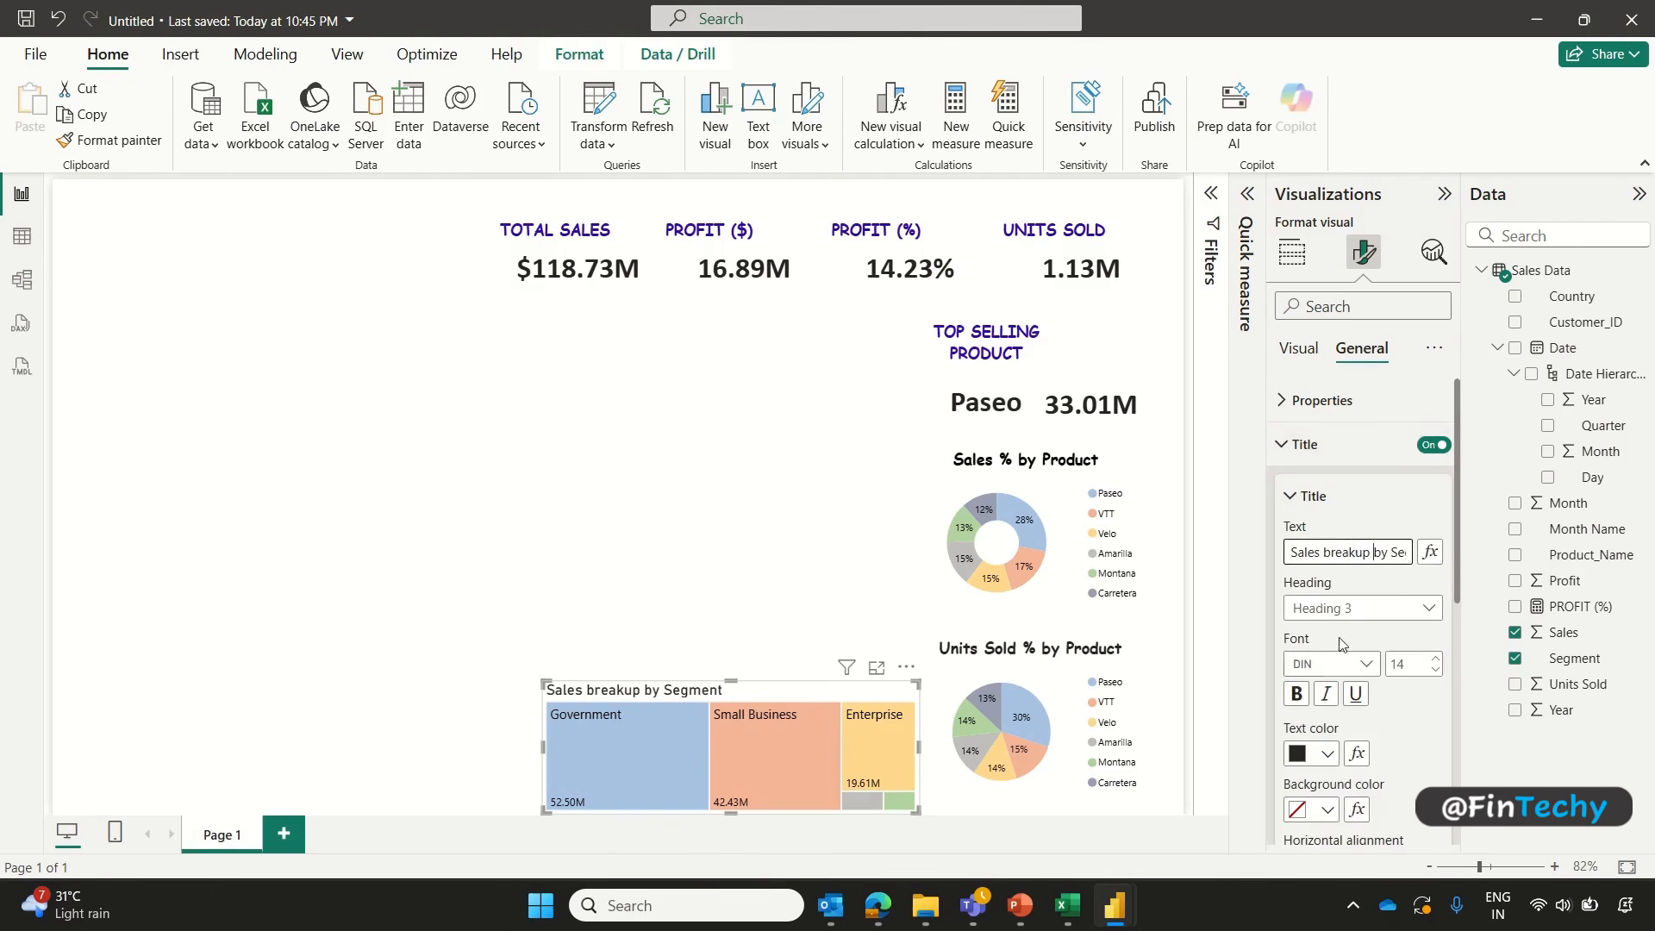
Step: Format the treemap's title in Comic Sans MS, size 13, bold, with black text
{"action": "left_click", "coordinate": [1332, 664]}
{"action": "left_click", "coordinate": [1338, 497]}
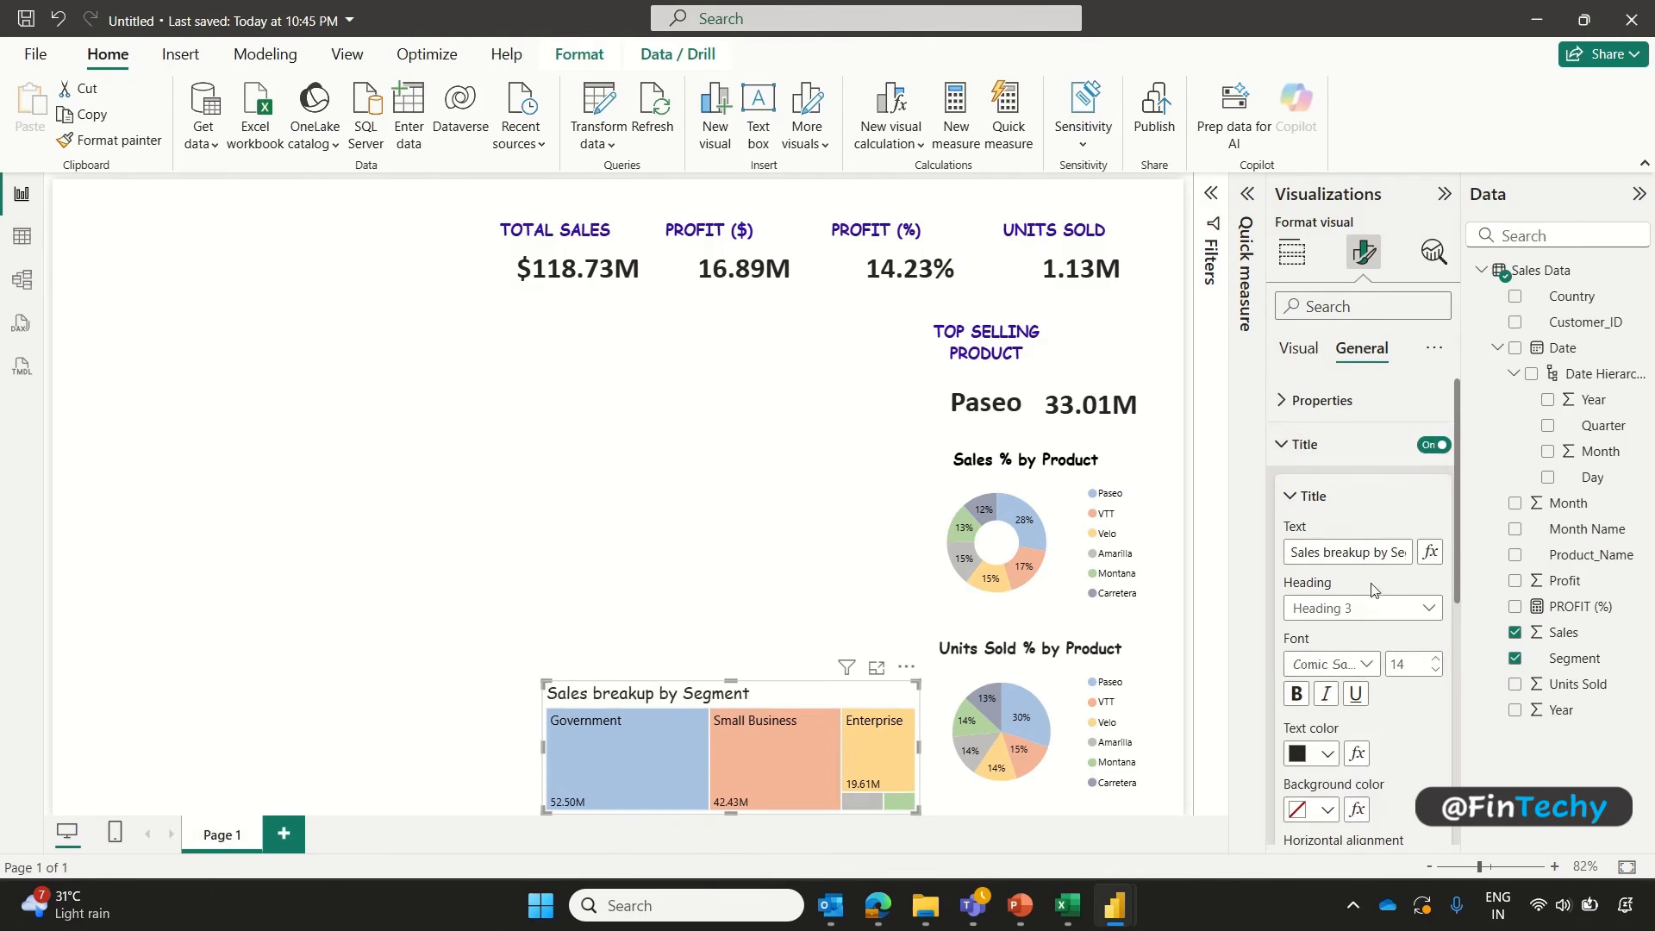
{"action": "left_click", "coordinate": [1435, 670]}
{"action": "left_click", "coordinate": [1296, 693]}
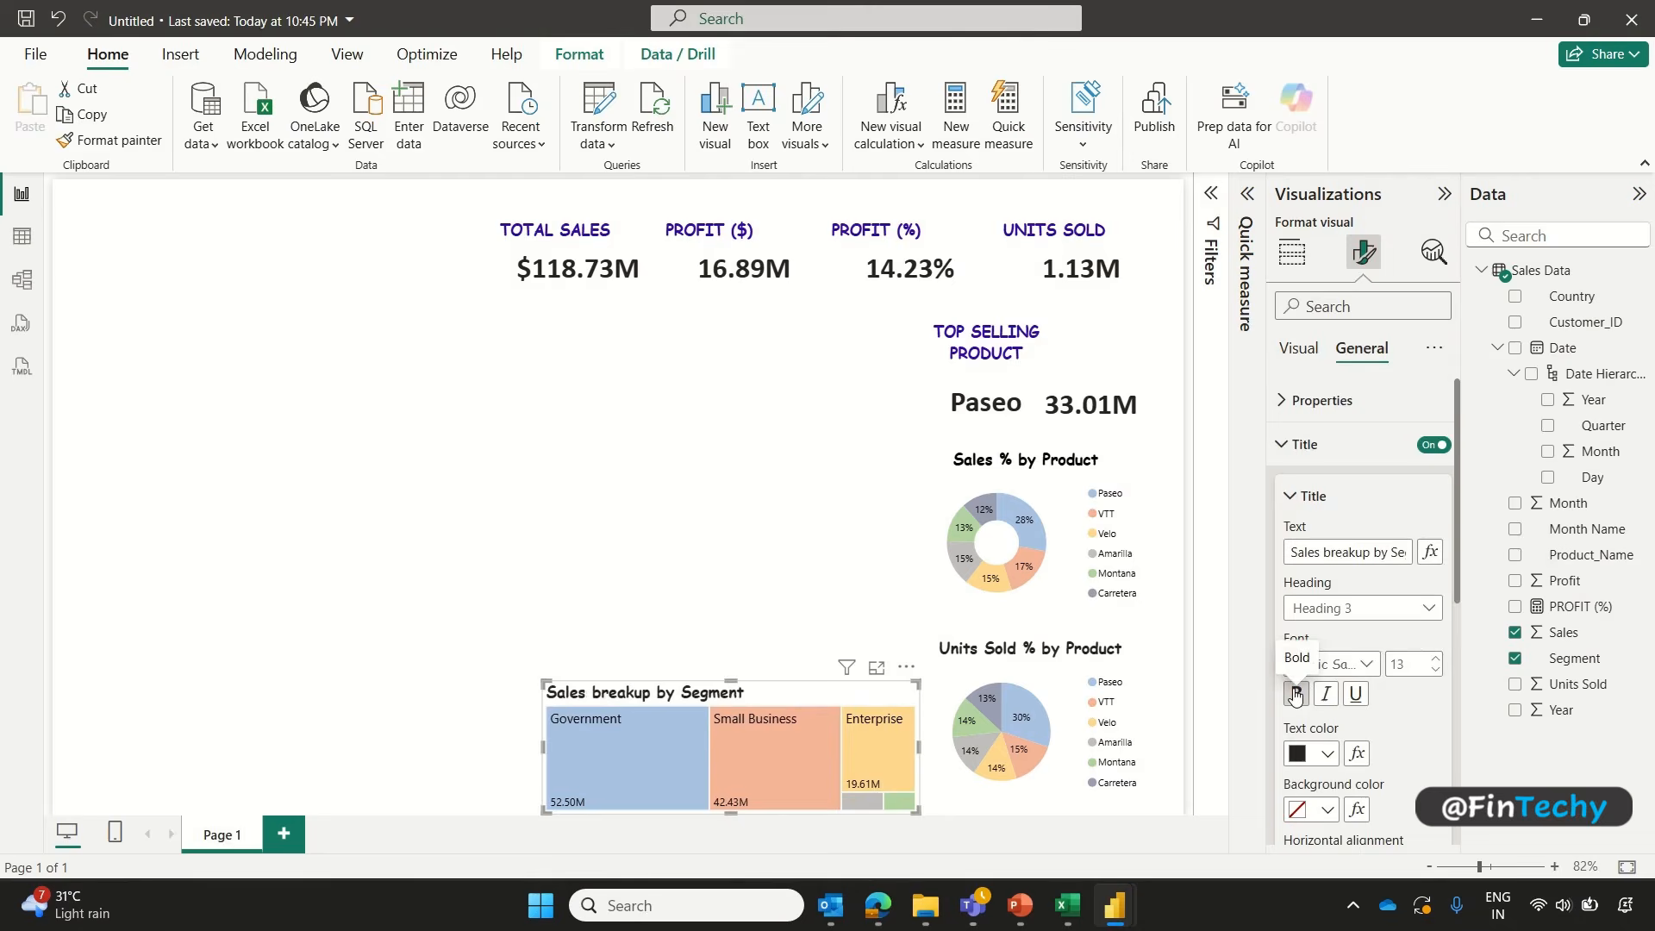
{"action": "left_click", "coordinate": [1328, 754]}
{"action": "left_click", "coordinate": [1312, 660]}
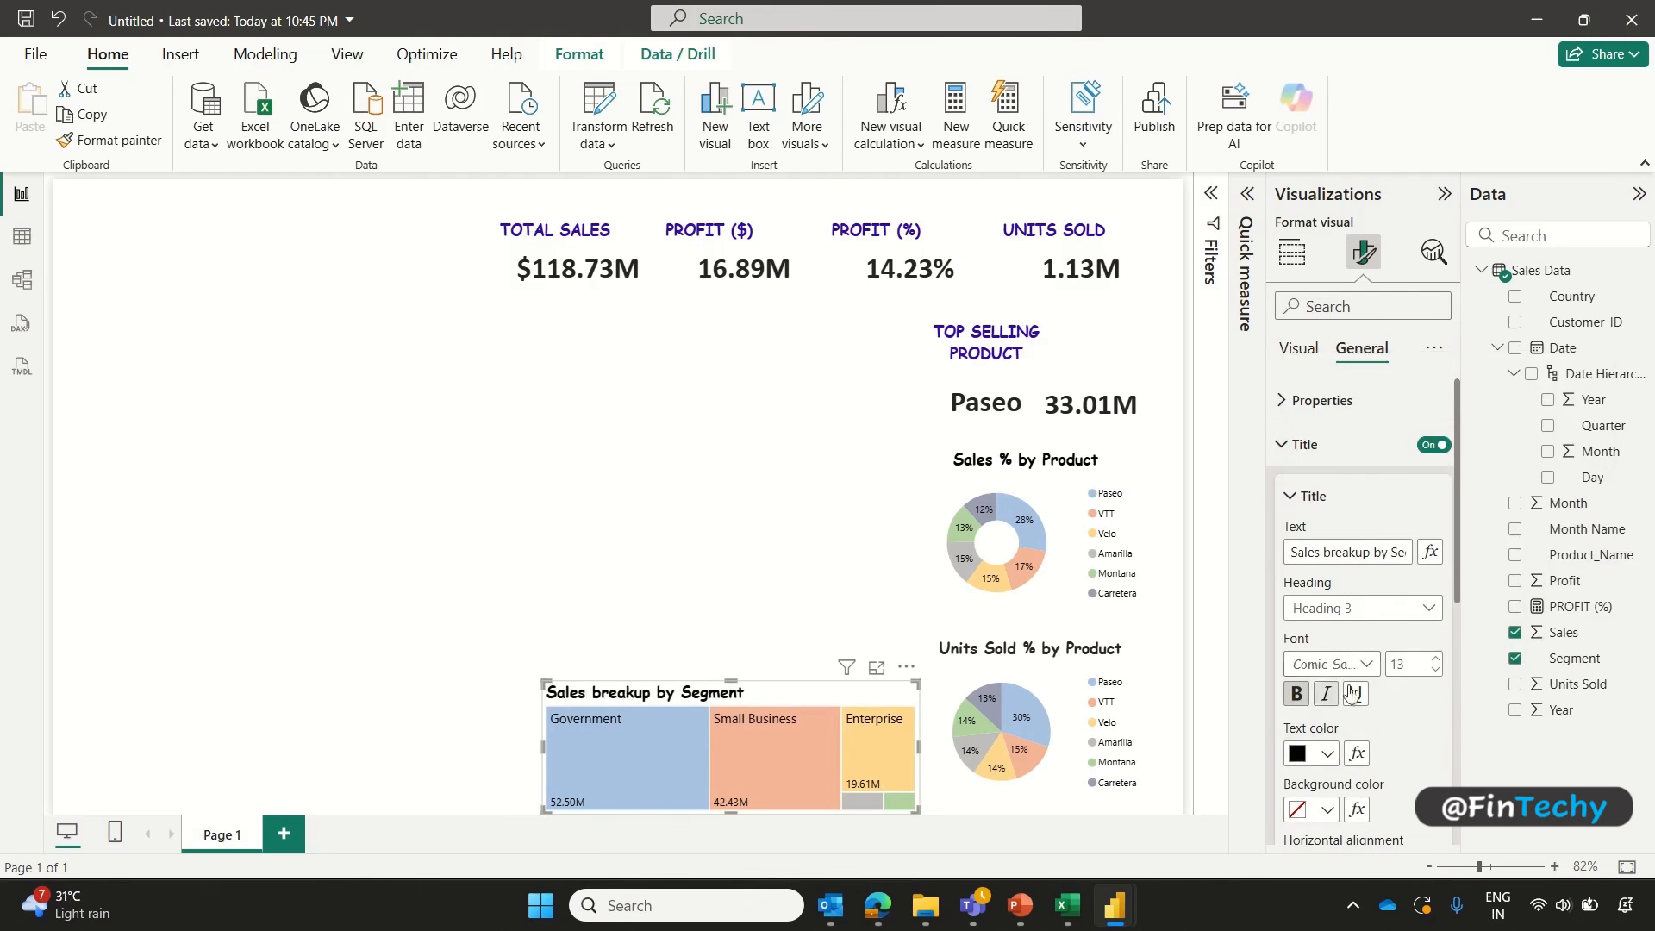
Step: Center the treemap's title and move the treemap slightly up so its lower edge lines up with the pie chart beside it
{"action": "scroll", "coordinate": [1459, 642], "scroll_direction": "down", "scroll_amount": 1}
{"action": "scroll", "coordinate": [1460, 642], "scroll_direction": "down", "scroll_amount": 2}
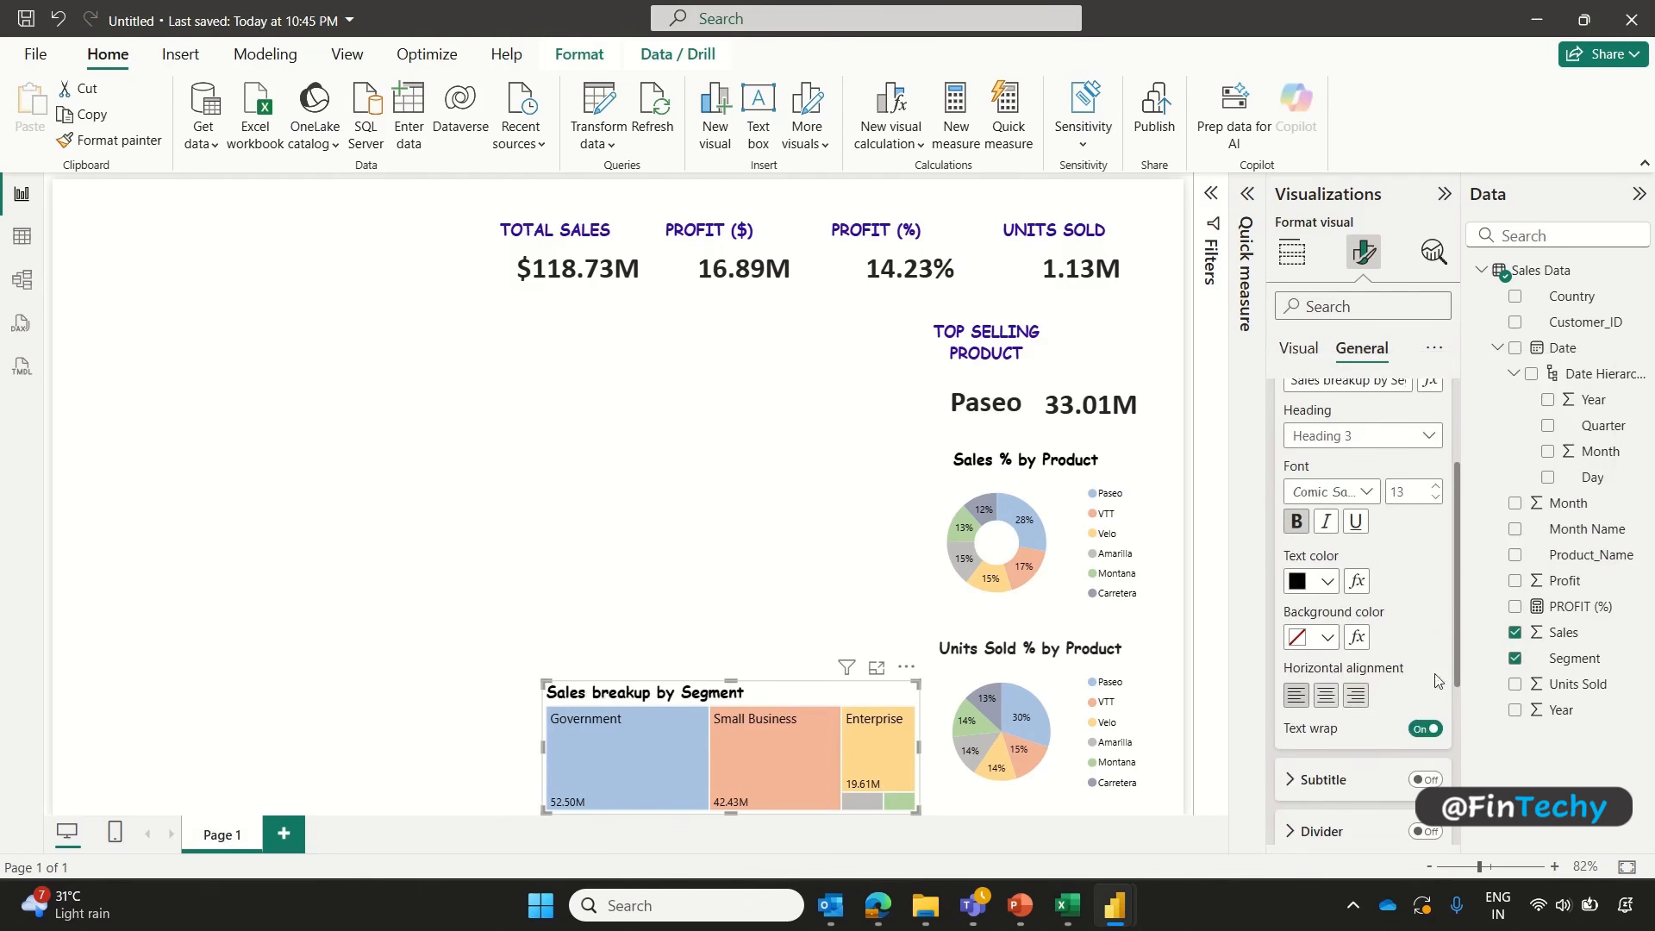
{"action": "left_click", "coordinate": [1325, 696]}
{"action": "left_click_drag", "start_coordinate": [583, 697], "coordinate": [584, 675]}
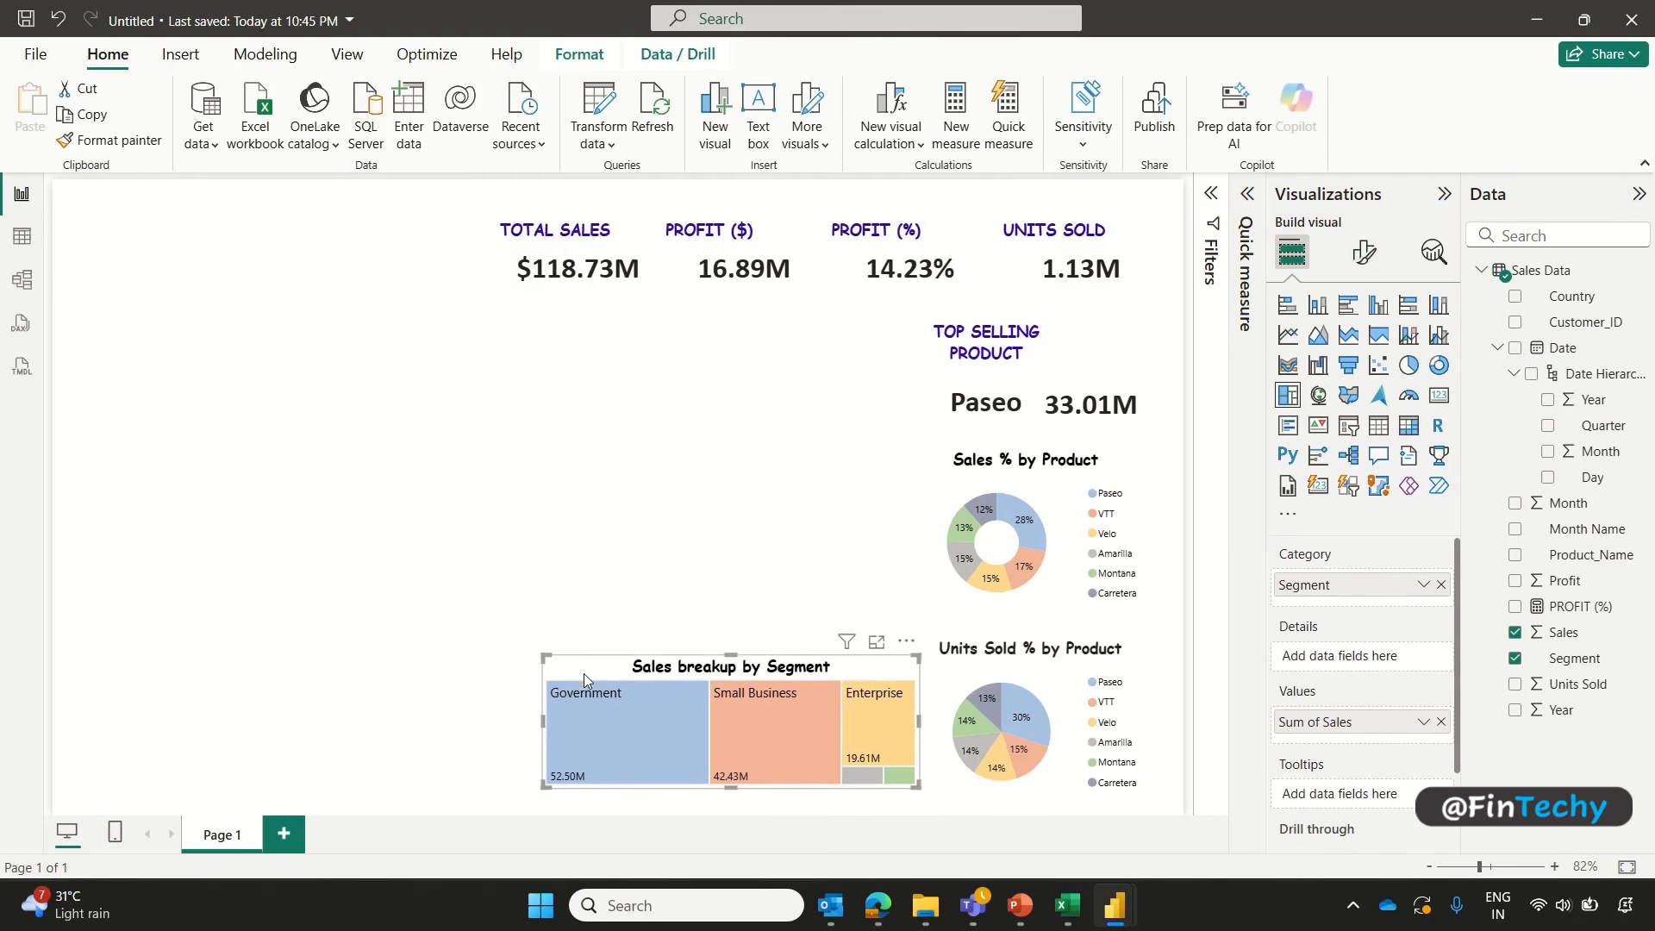
{"action": "left_click", "coordinate": [518, 696]}
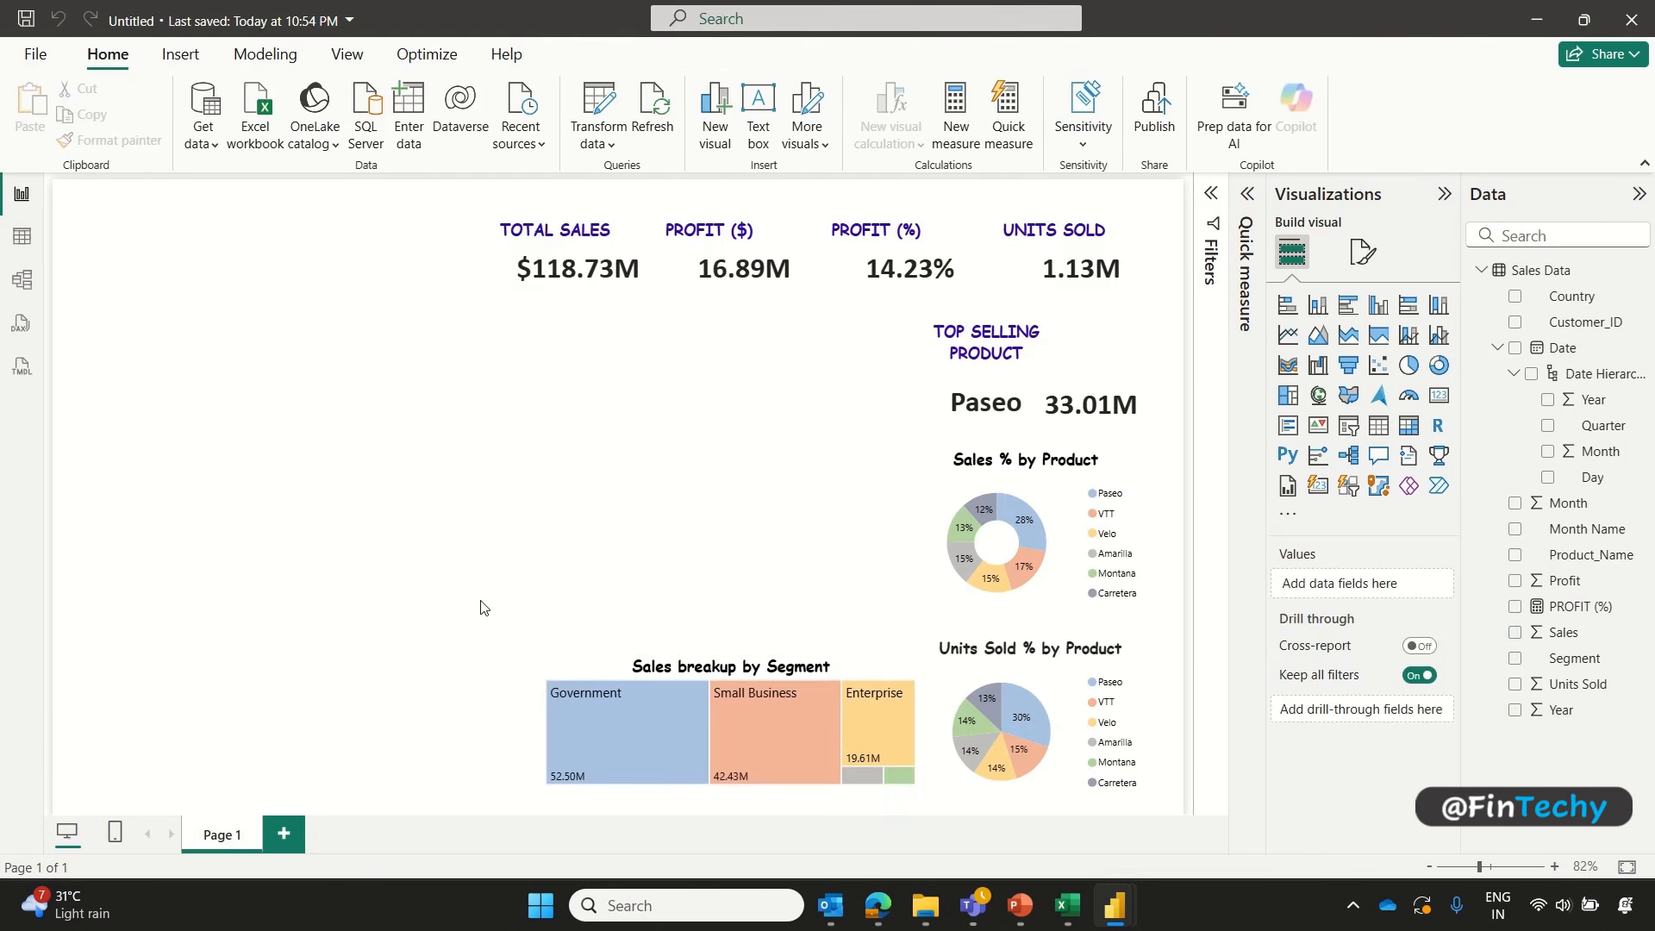
Step: Add a line chart beside the segment treemap, plotting Sales on the Y-axis against Year and Month Name on the X-axis
{"action": "left_click", "coordinate": [1287, 336]}
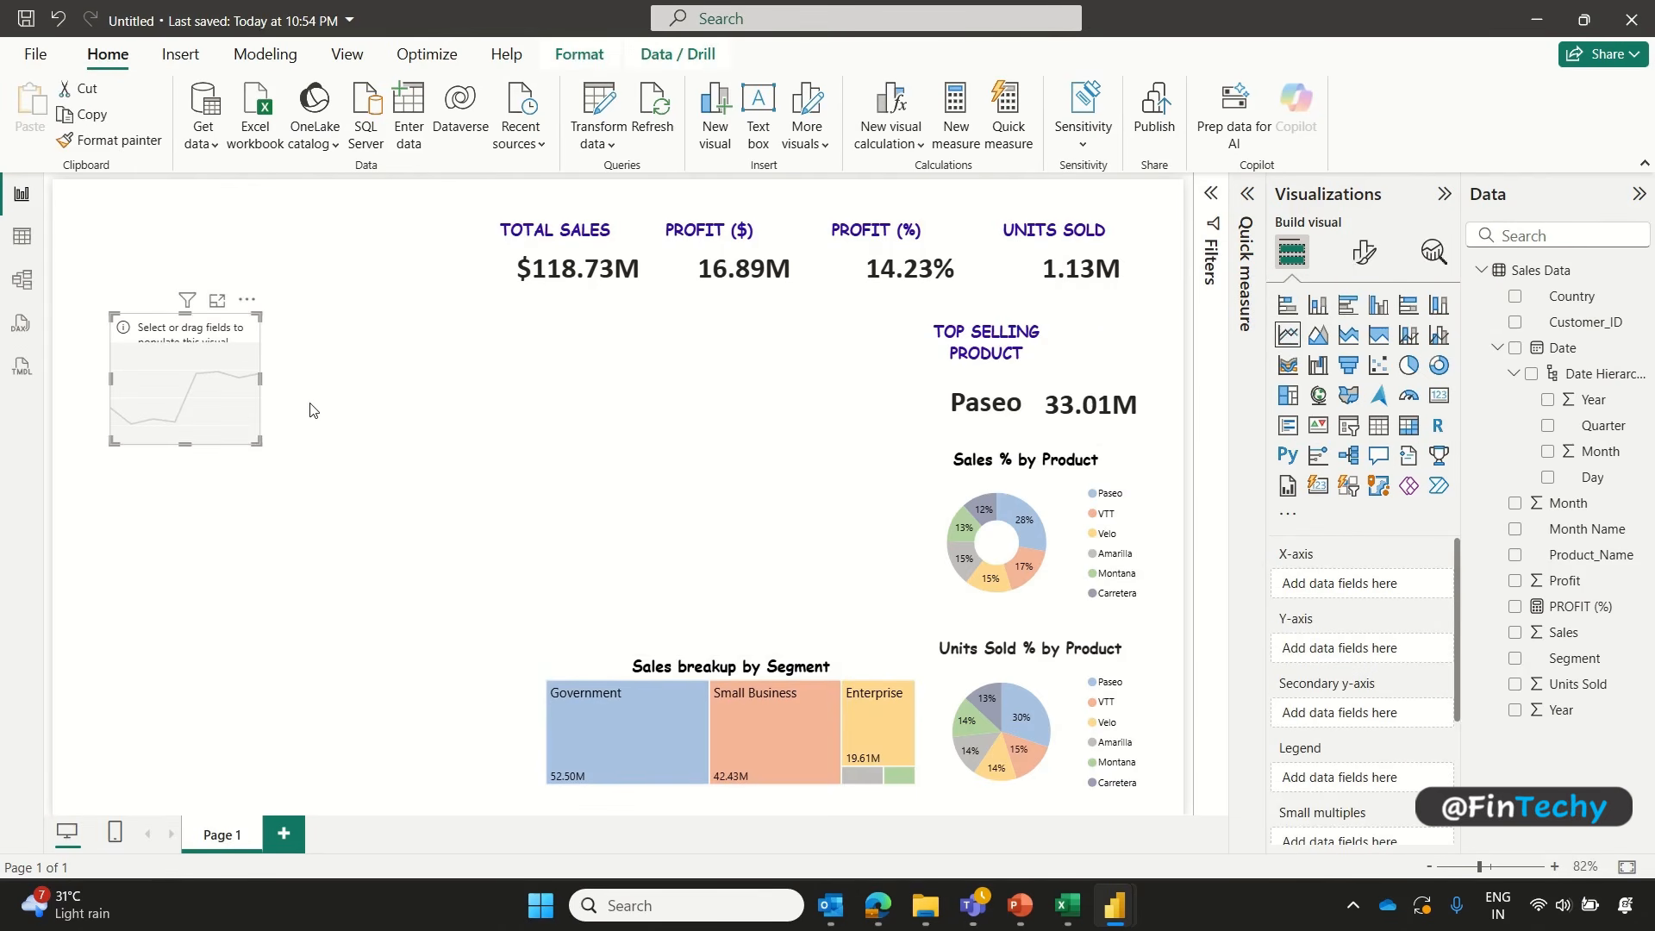
{"action": "left_click_drag", "start_coordinate": [188, 371], "coordinate": [541, 747]}
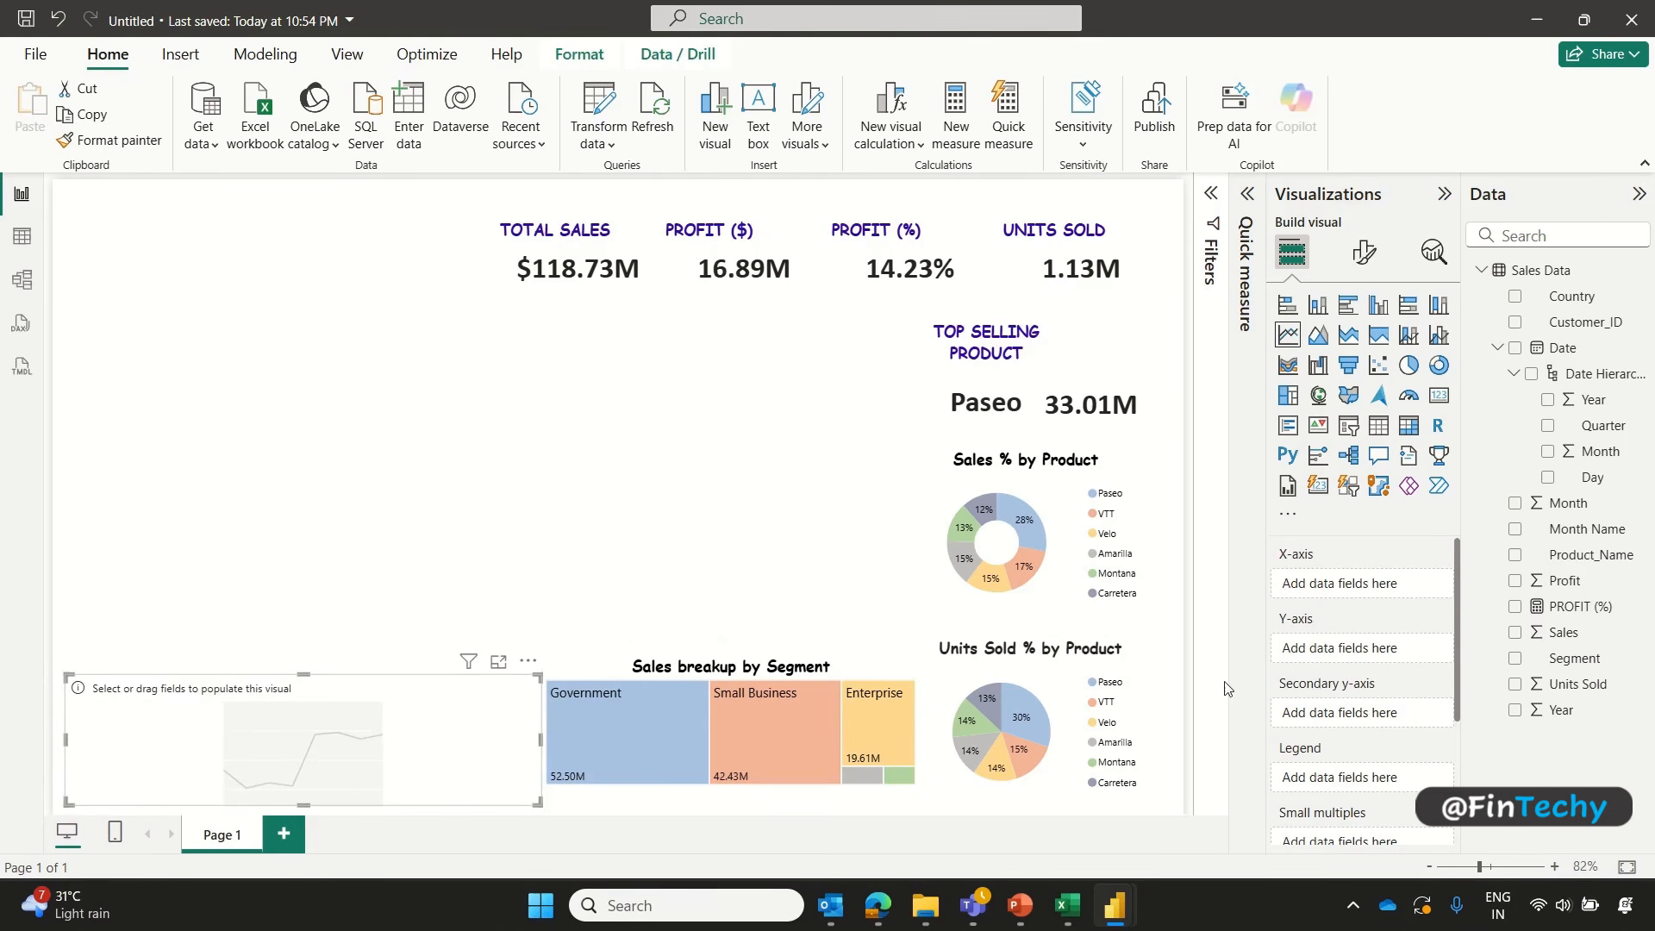
{"action": "left_click", "coordinate": [1515, 634]}
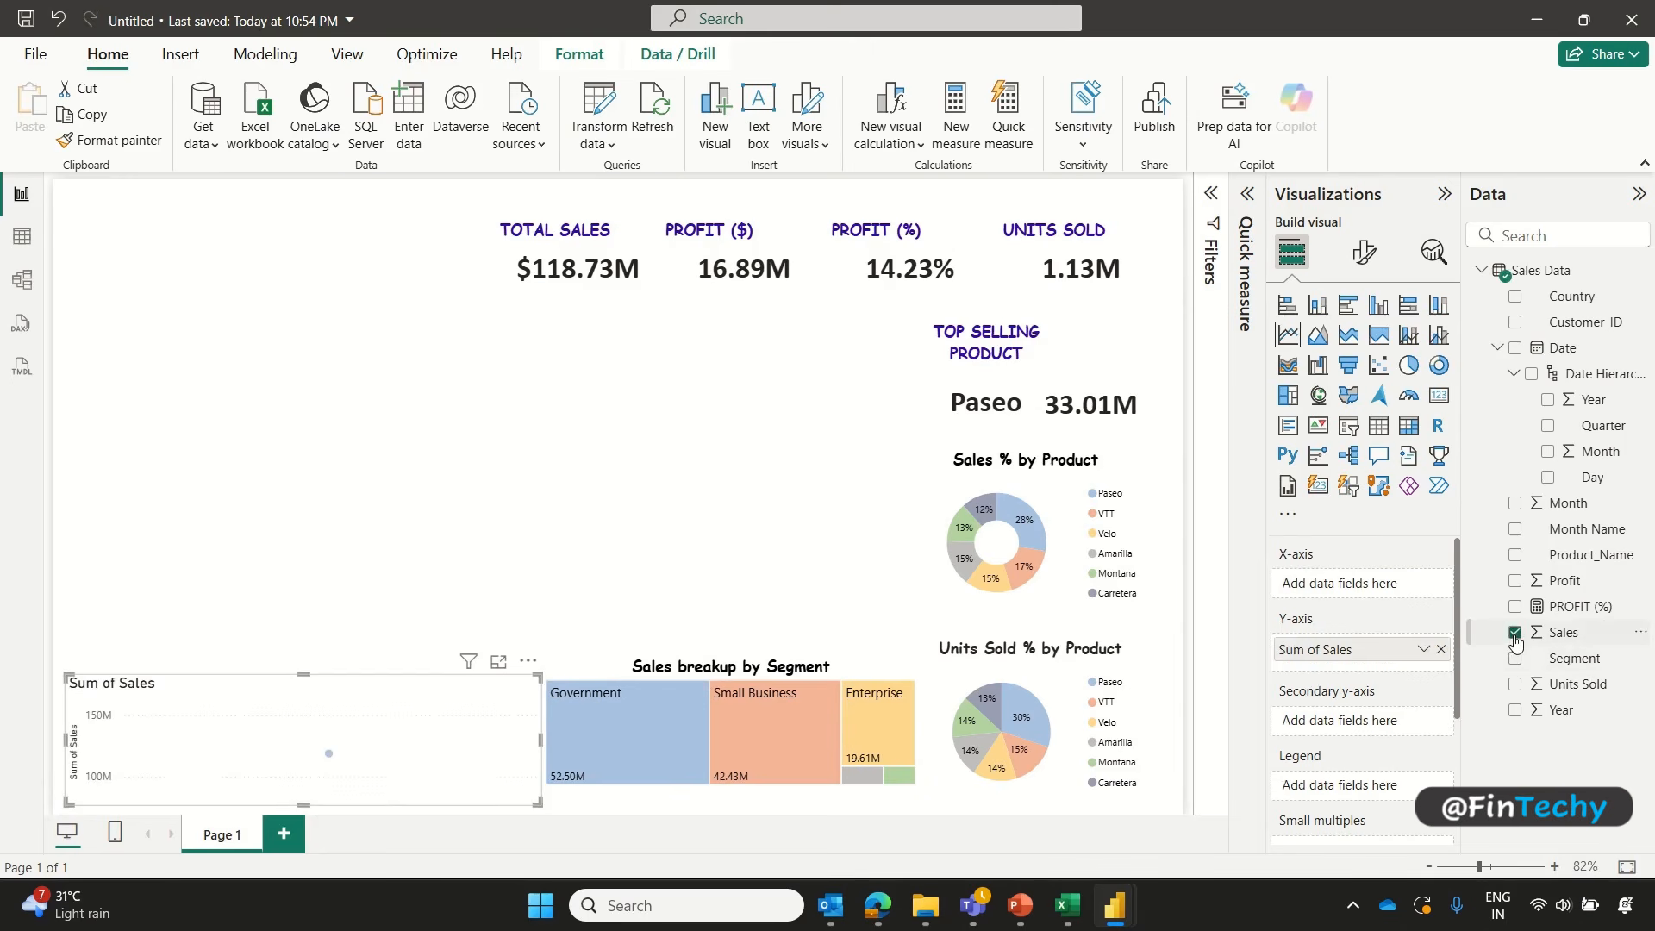
{"action": "left_click", "coordinate": [1547, 400]}
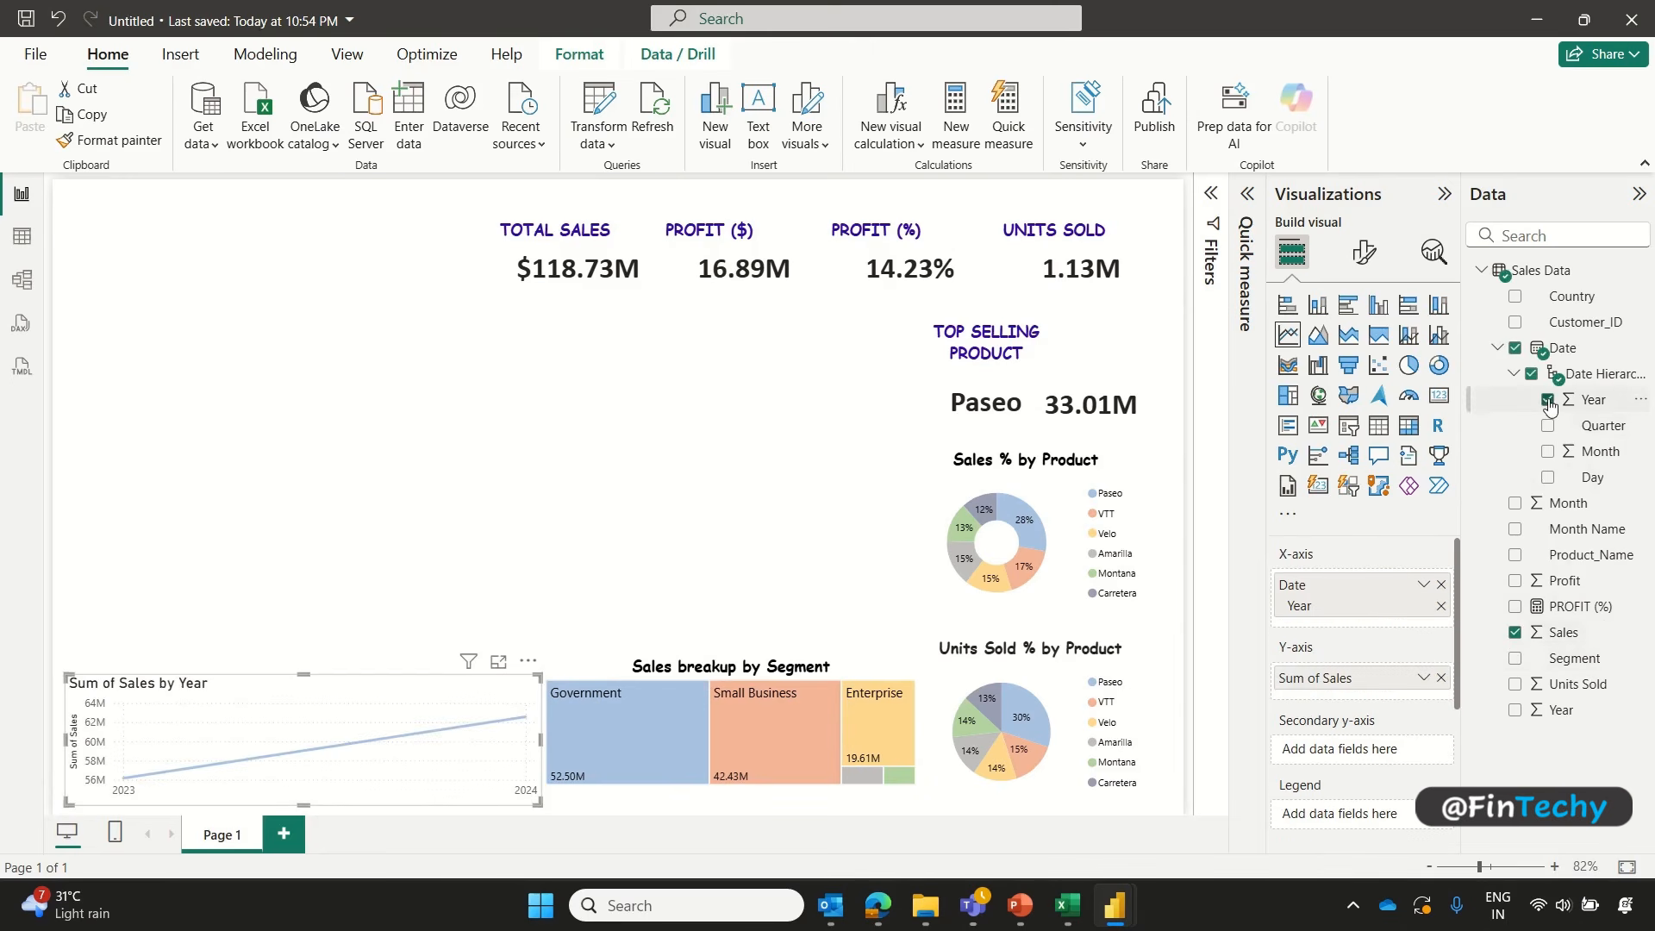
{"action": "left_click_drag", "start_coordinate": [1544, 531], "coordinate": [1385, 621]}
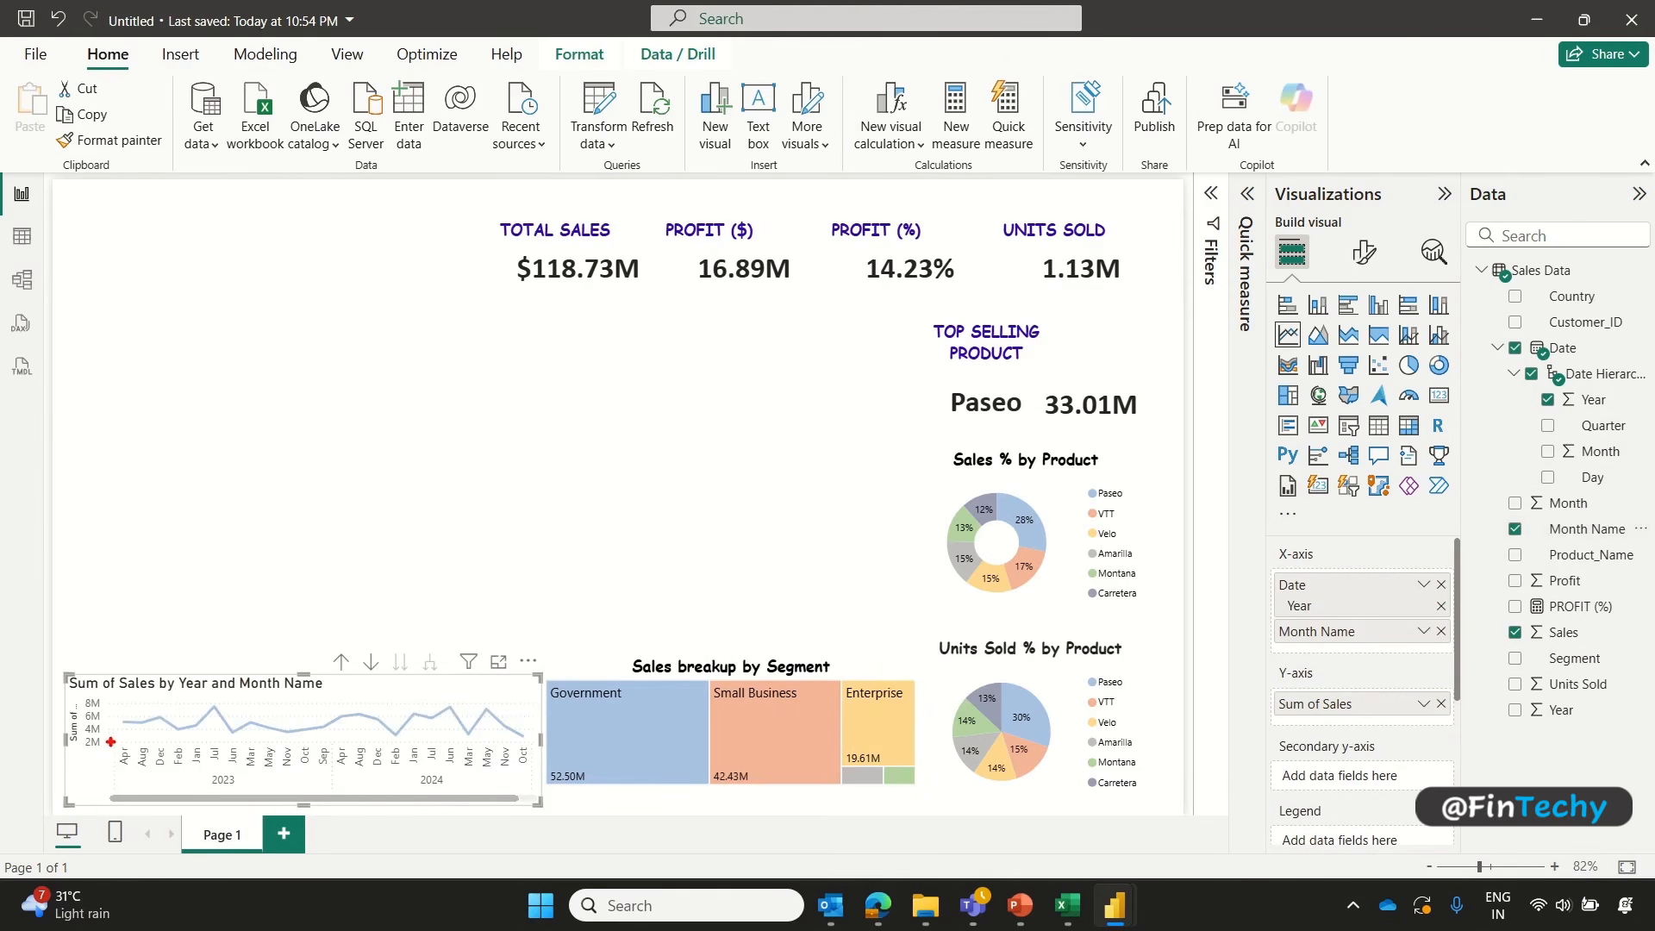
{"action": "mouse_move", "coordinate": [111, 739]}
{"action": "left_mouse_down"}
{"action": "mouse_move", "coordinate": [184, 760]}
{"action": "mouse_move", "coordinate": [534, 772]}
{"action": "left_mouse_up"}
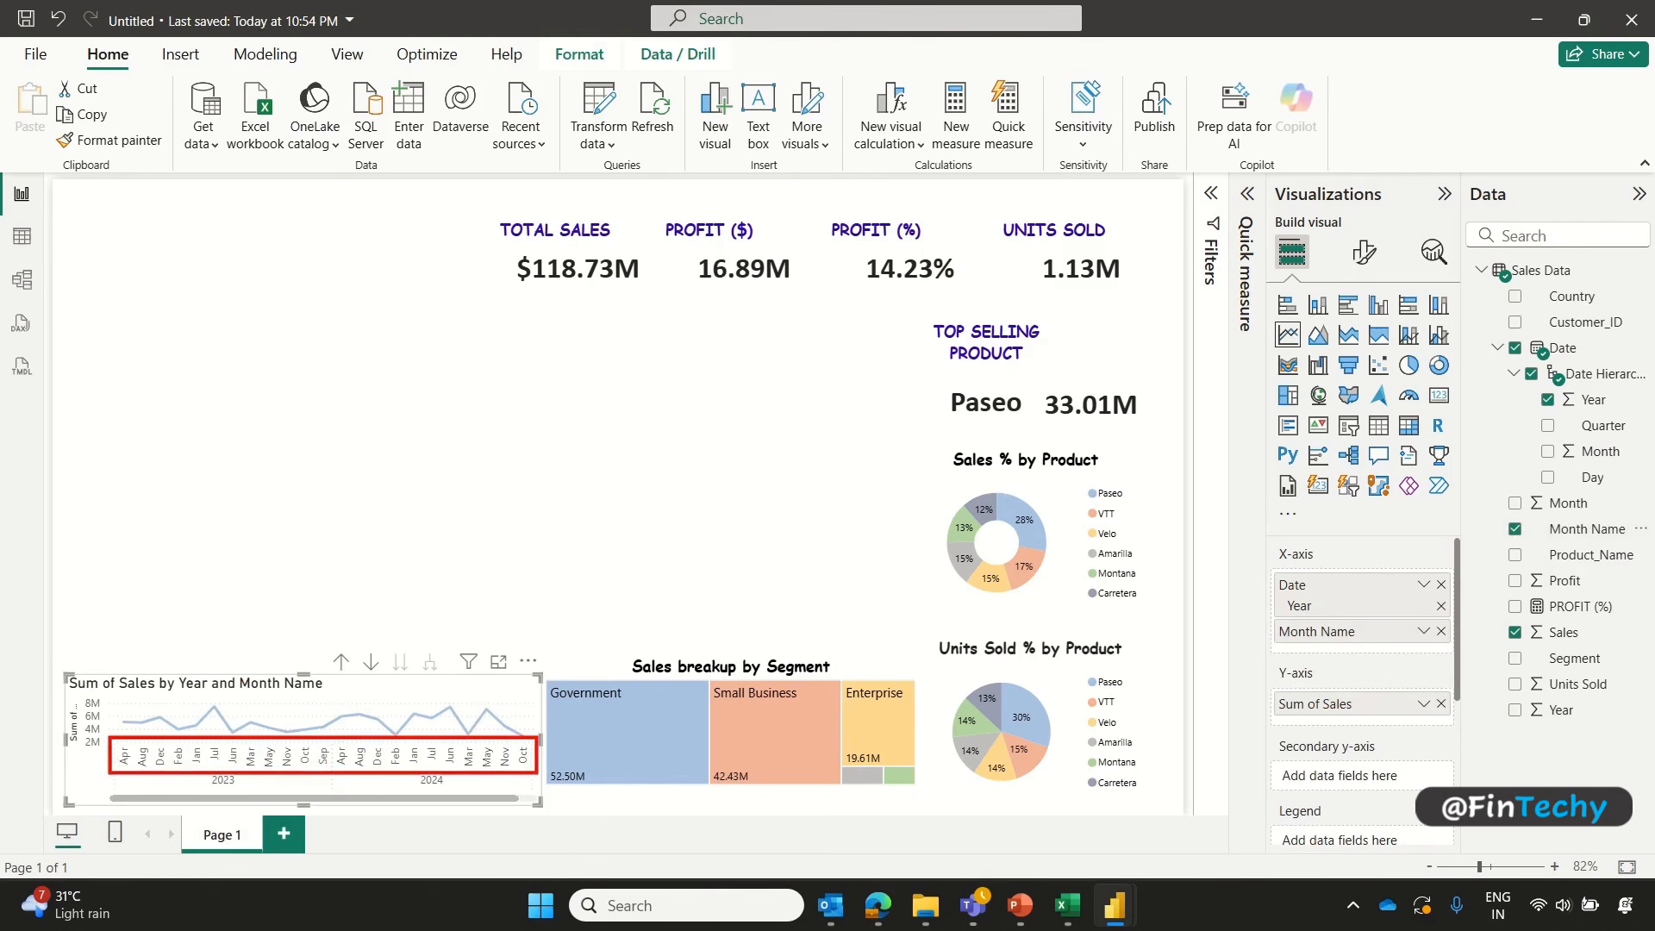
{"action": "key", "text": "Escape"}
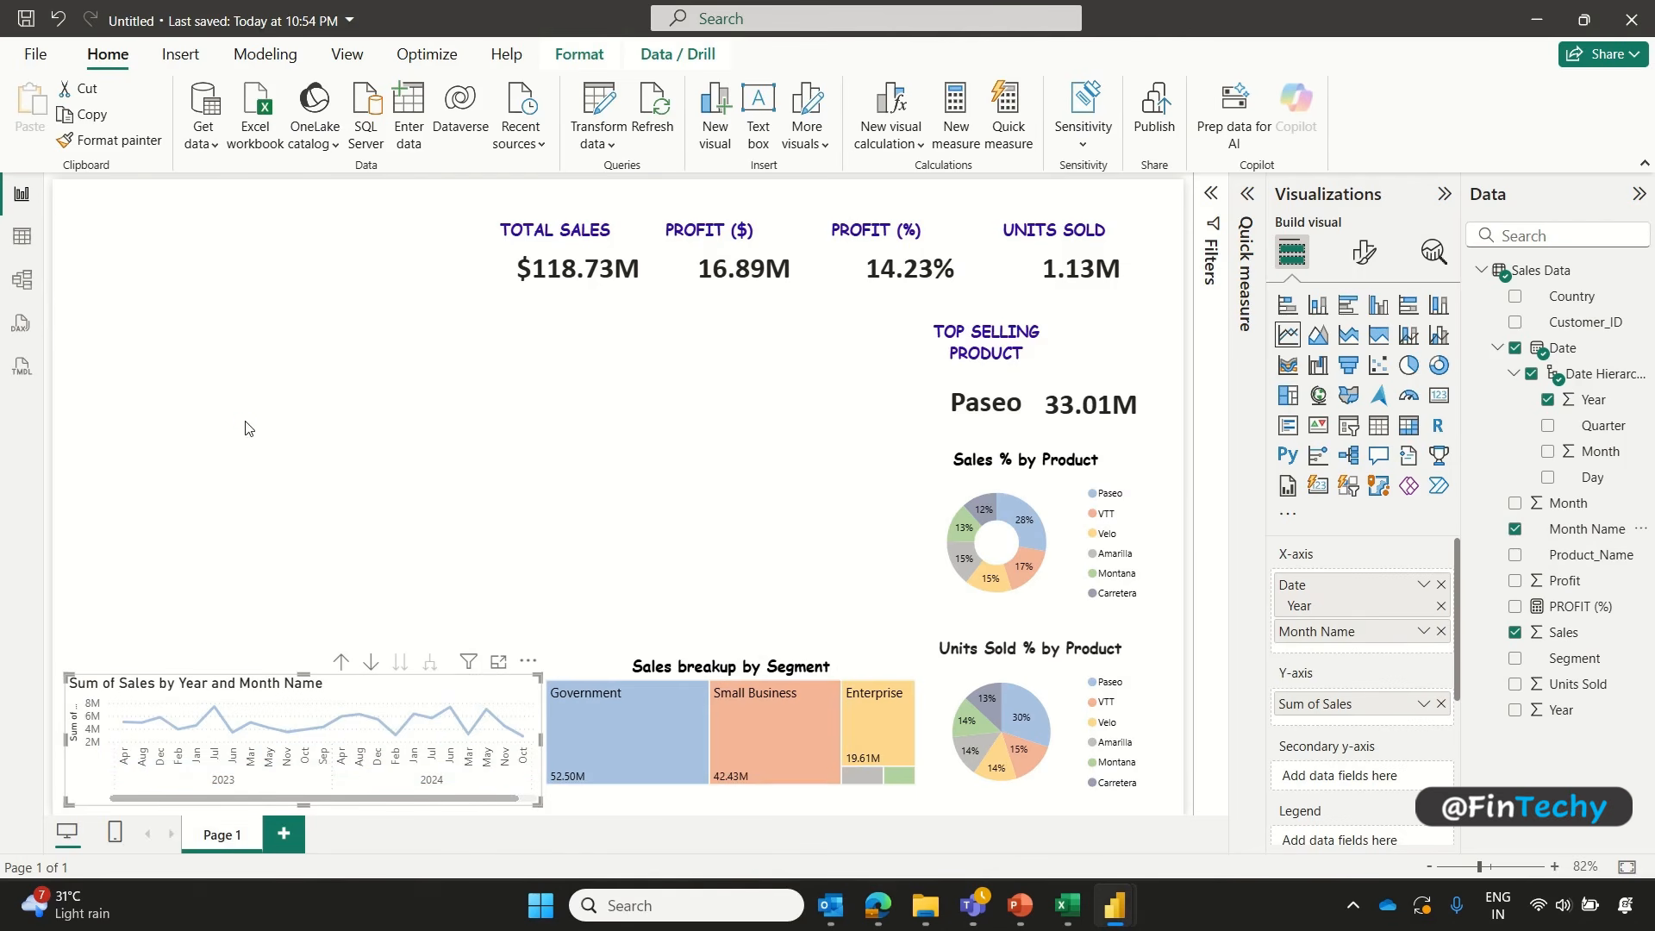
Step: Sort the Month Name column by the Month column in the data table, and return to the report page
{"action": "left_click", "coordinate": [23, 241]}
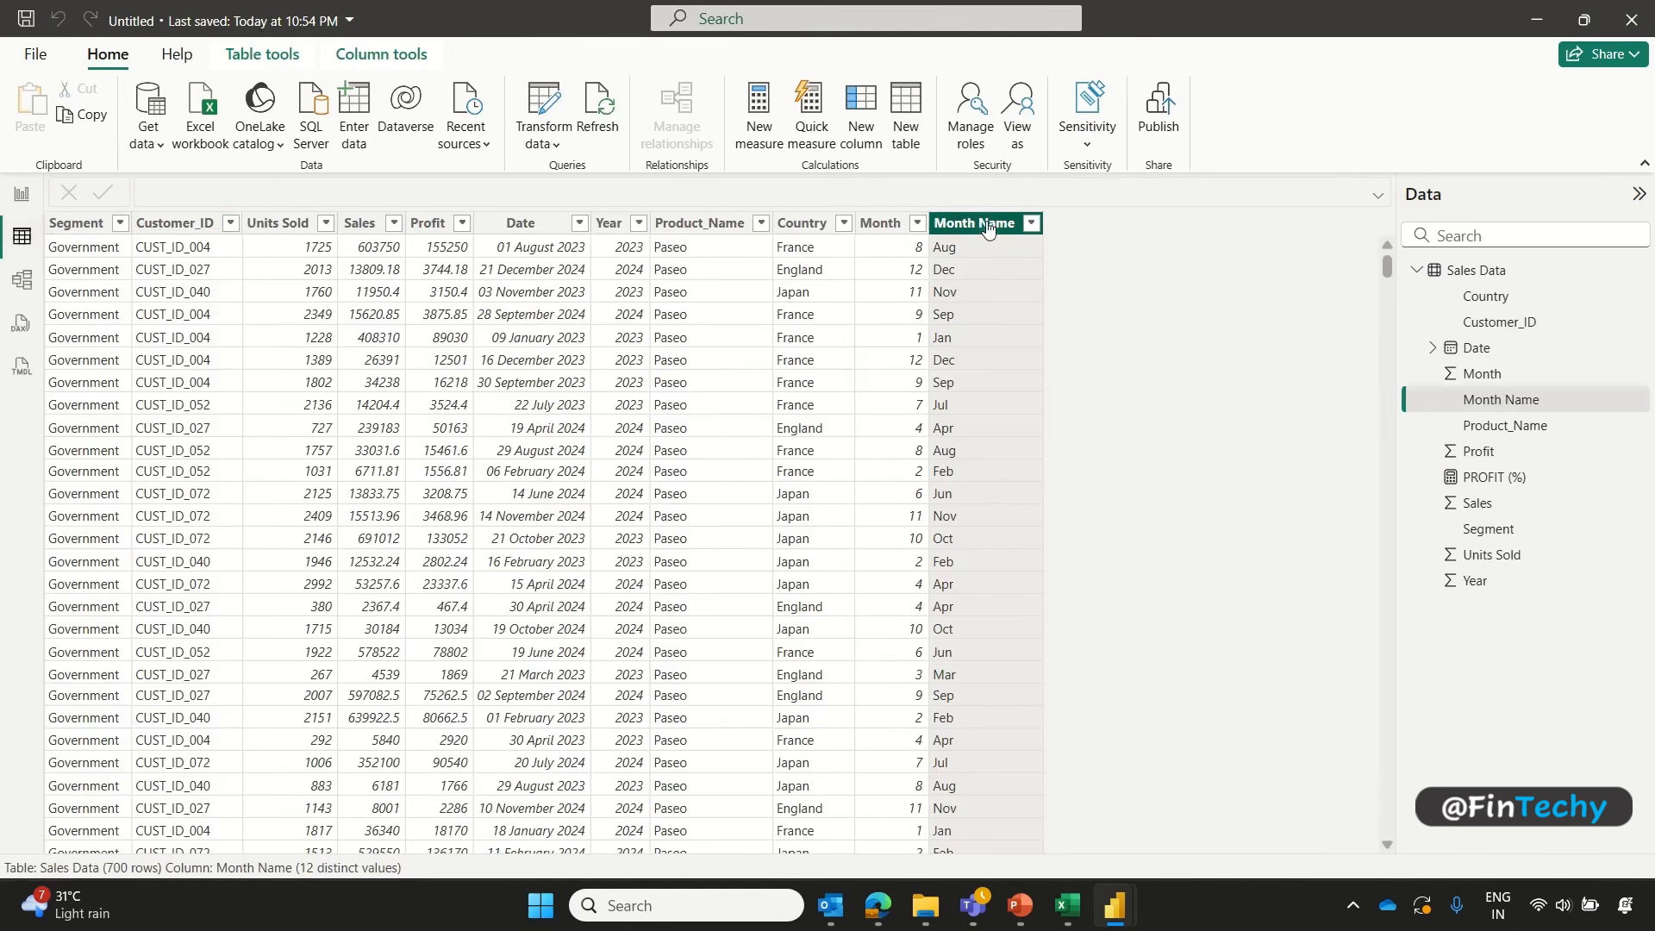
{"action": "left_click", "coordinate": [374, 56]}
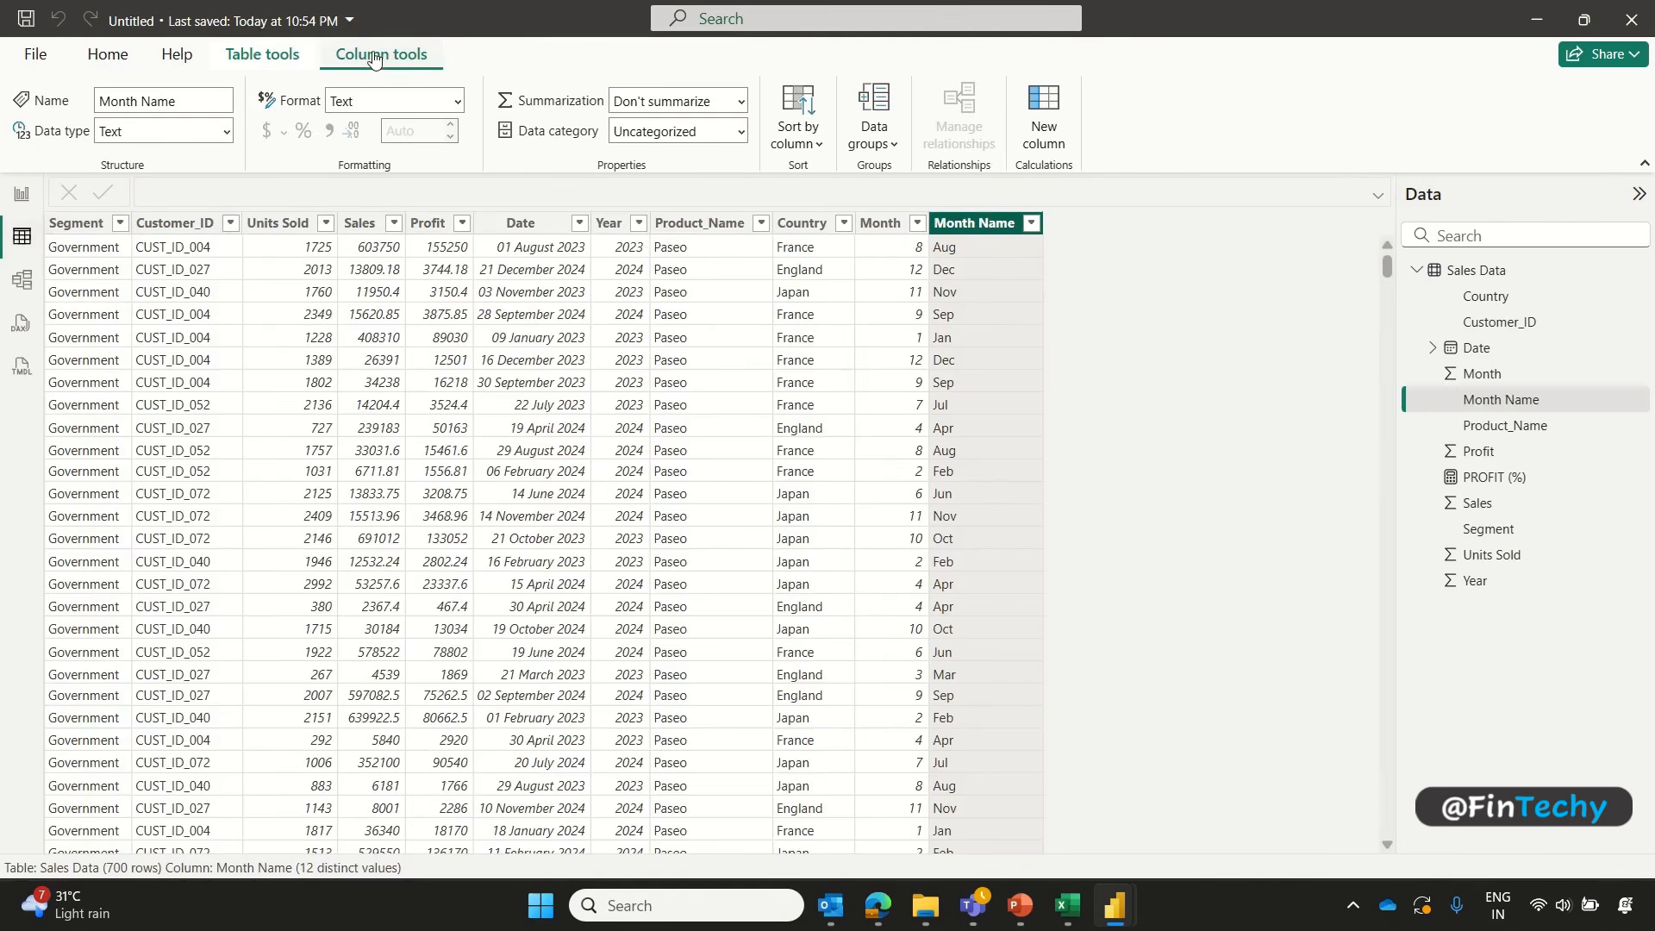
{"action": "left_click", "coordinate": [819, 145]}
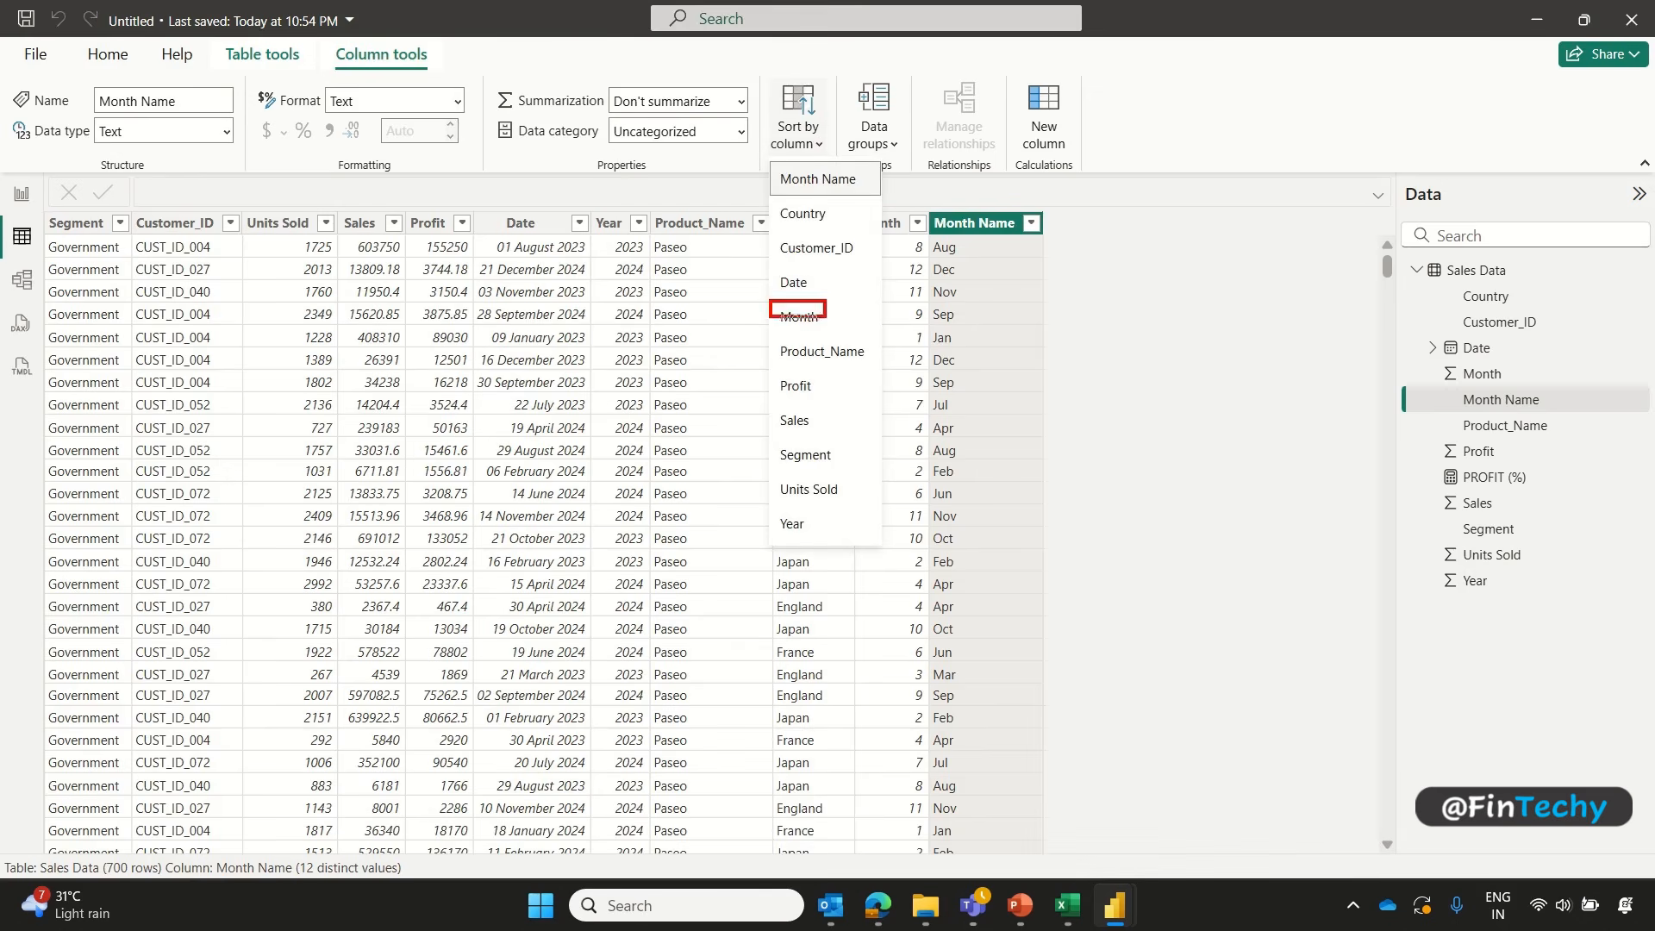
{"action": "left_click", "coordinate": [793, 319]}
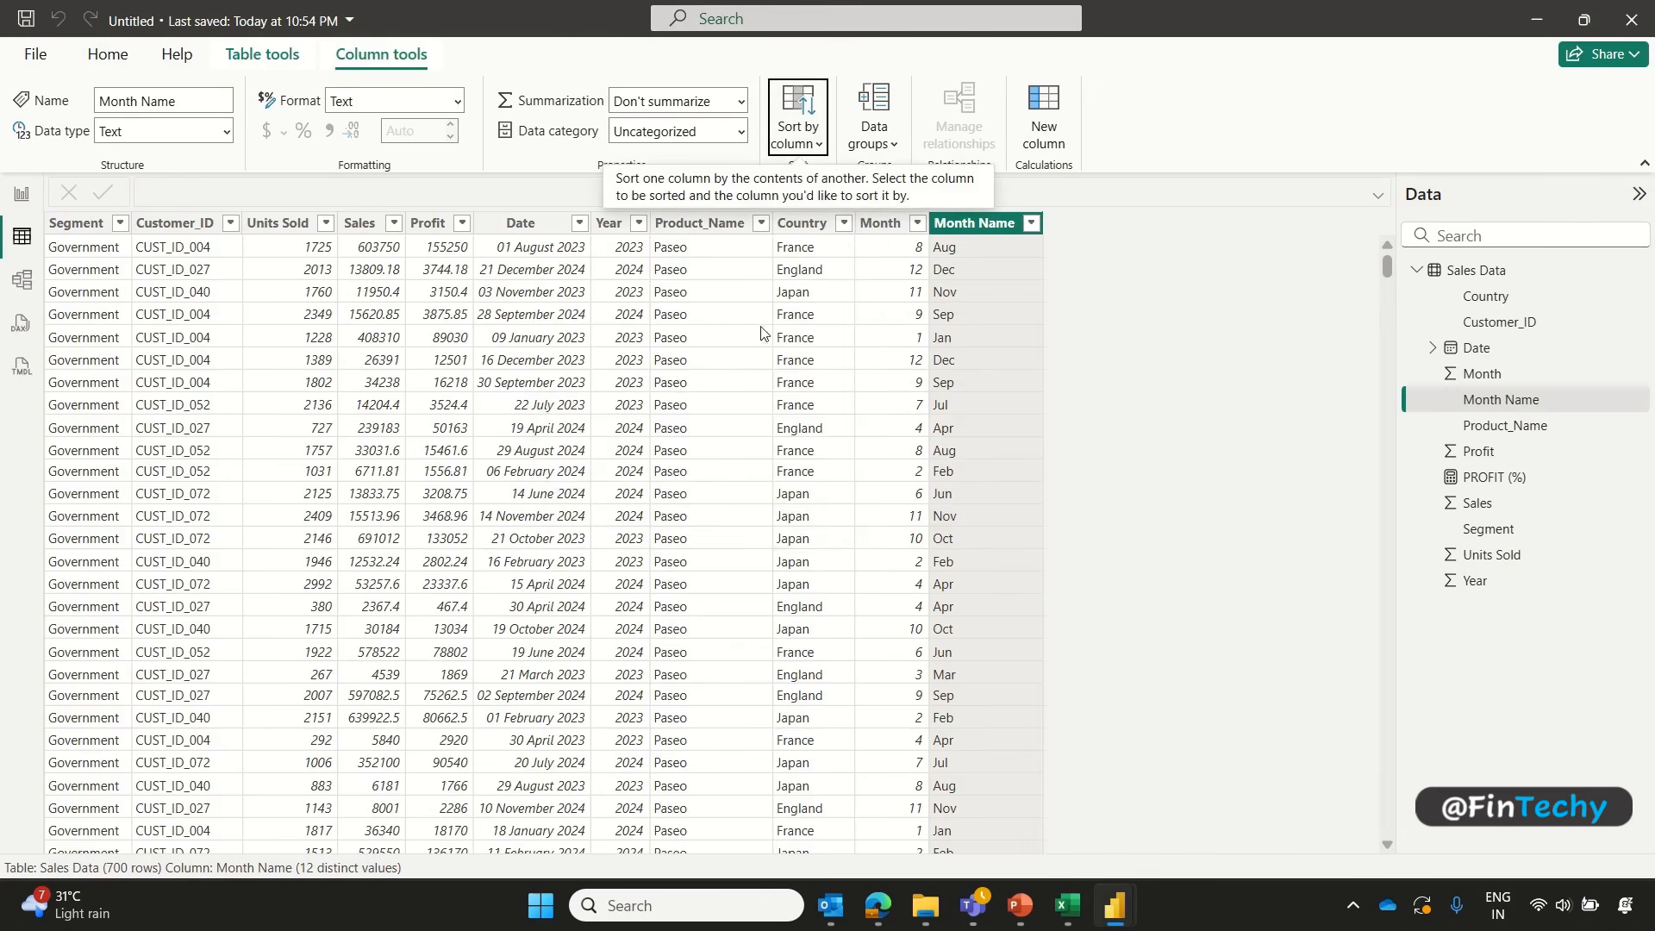
{"action": "left_click", "coordinate": [22, 193]}
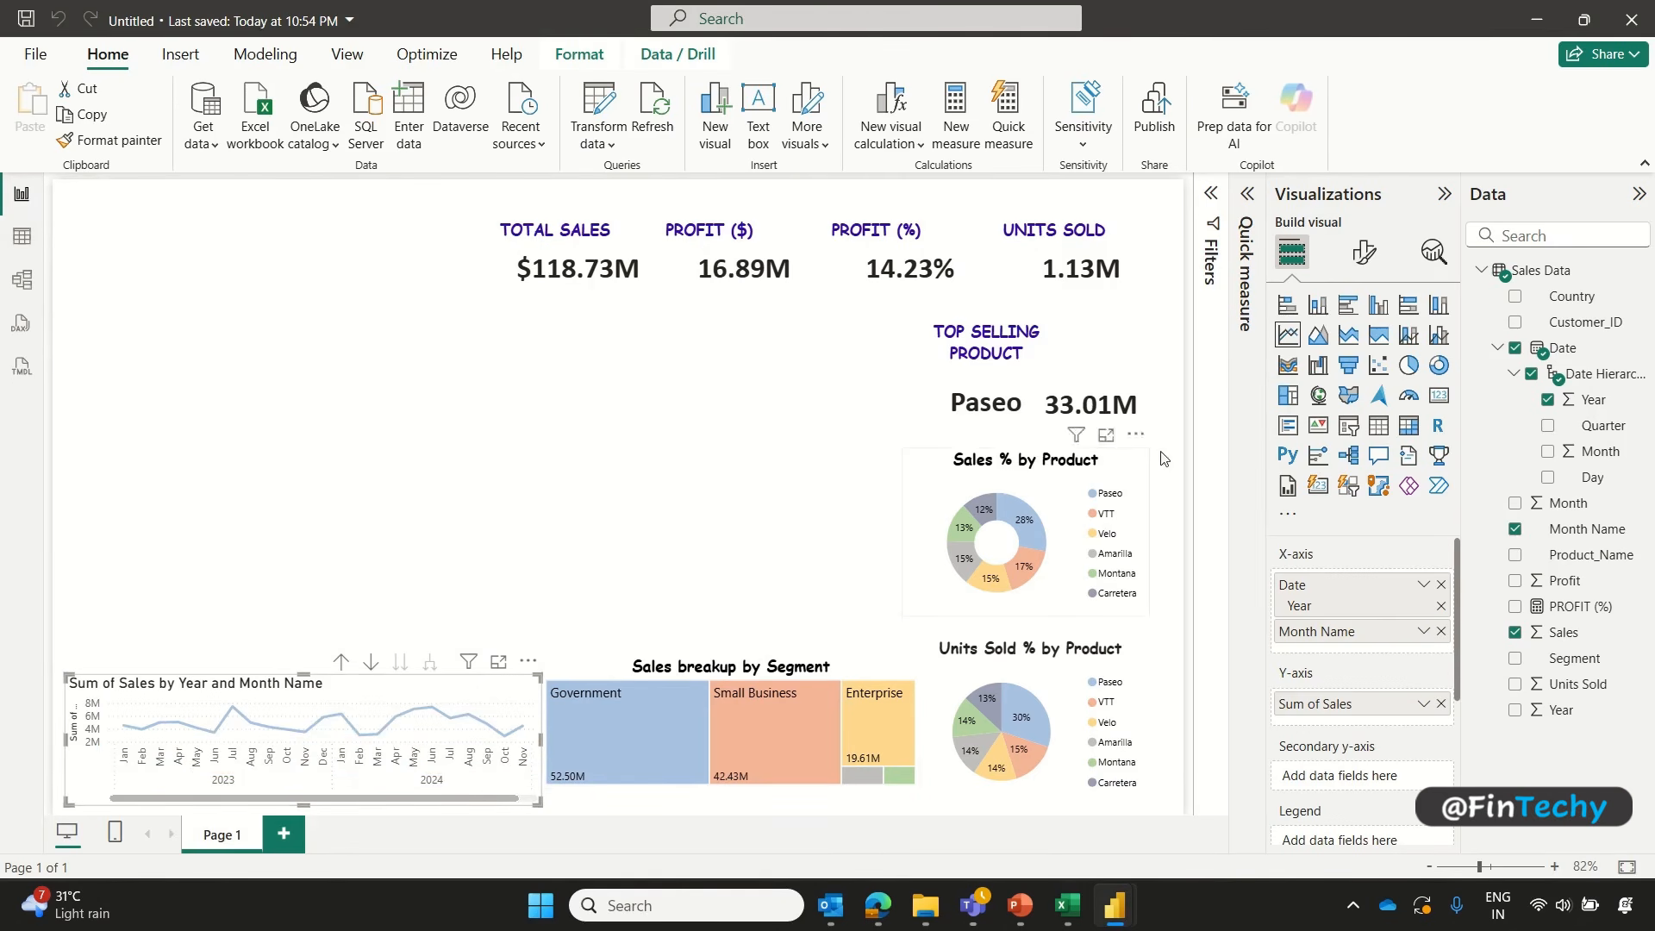
Step: Format the line chart's X-axis values with font size 8 and black text
{"action": "left_click", "coordinate": [1363, 255]}
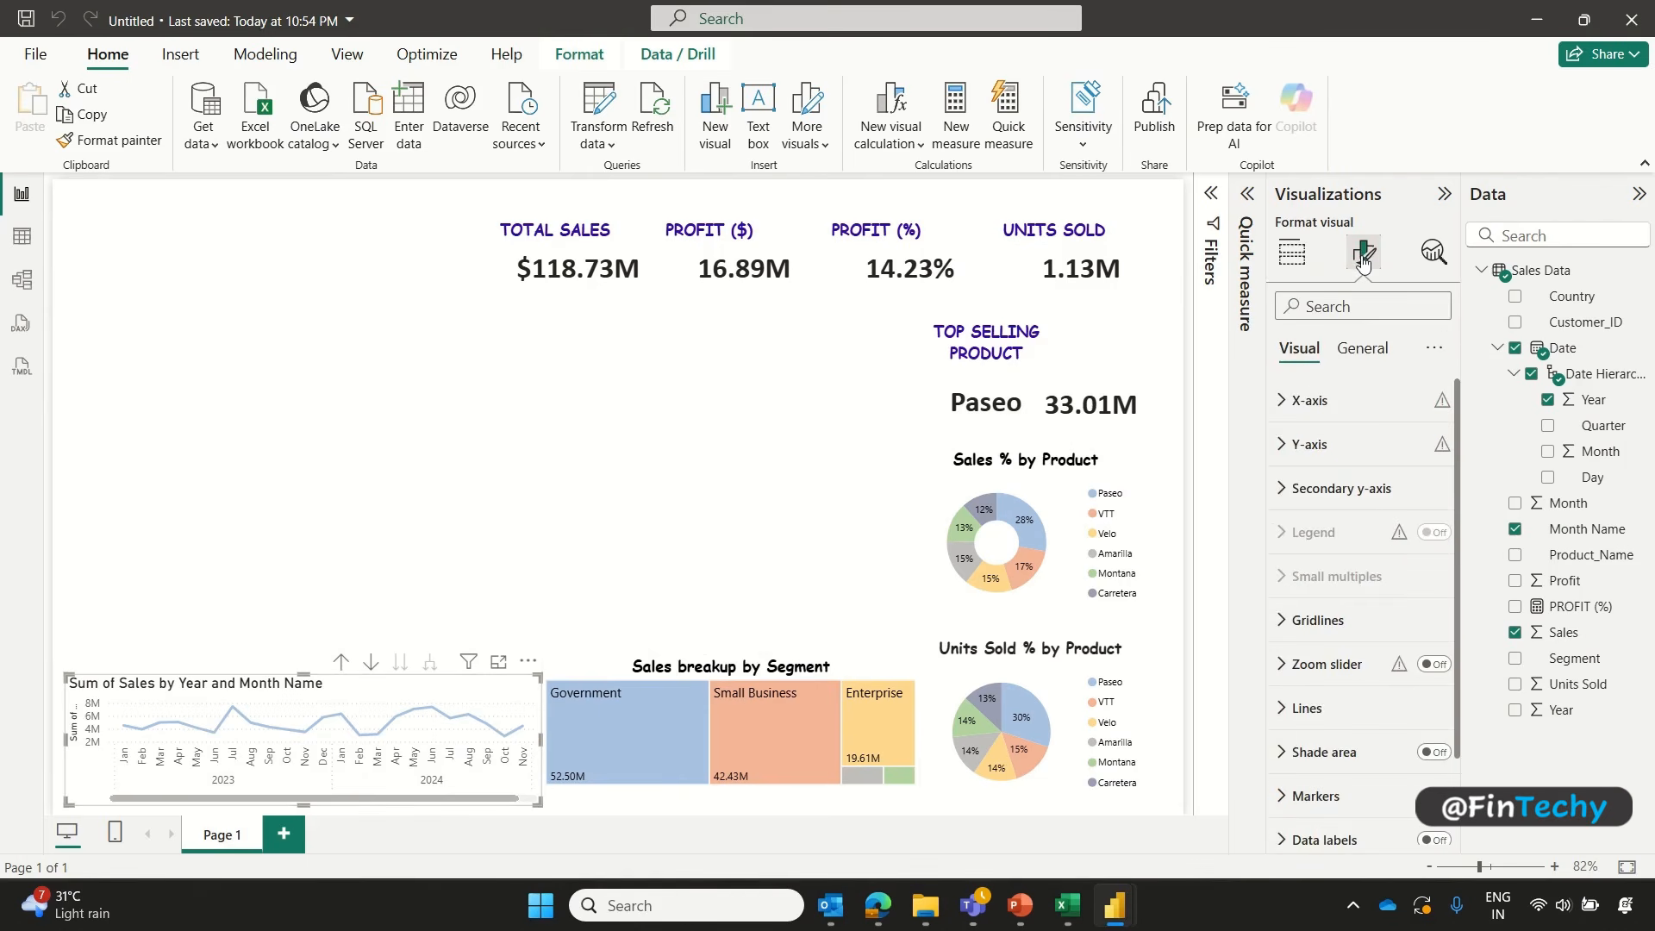
{"action": "left_click", "coordinate": [1285, 416]}
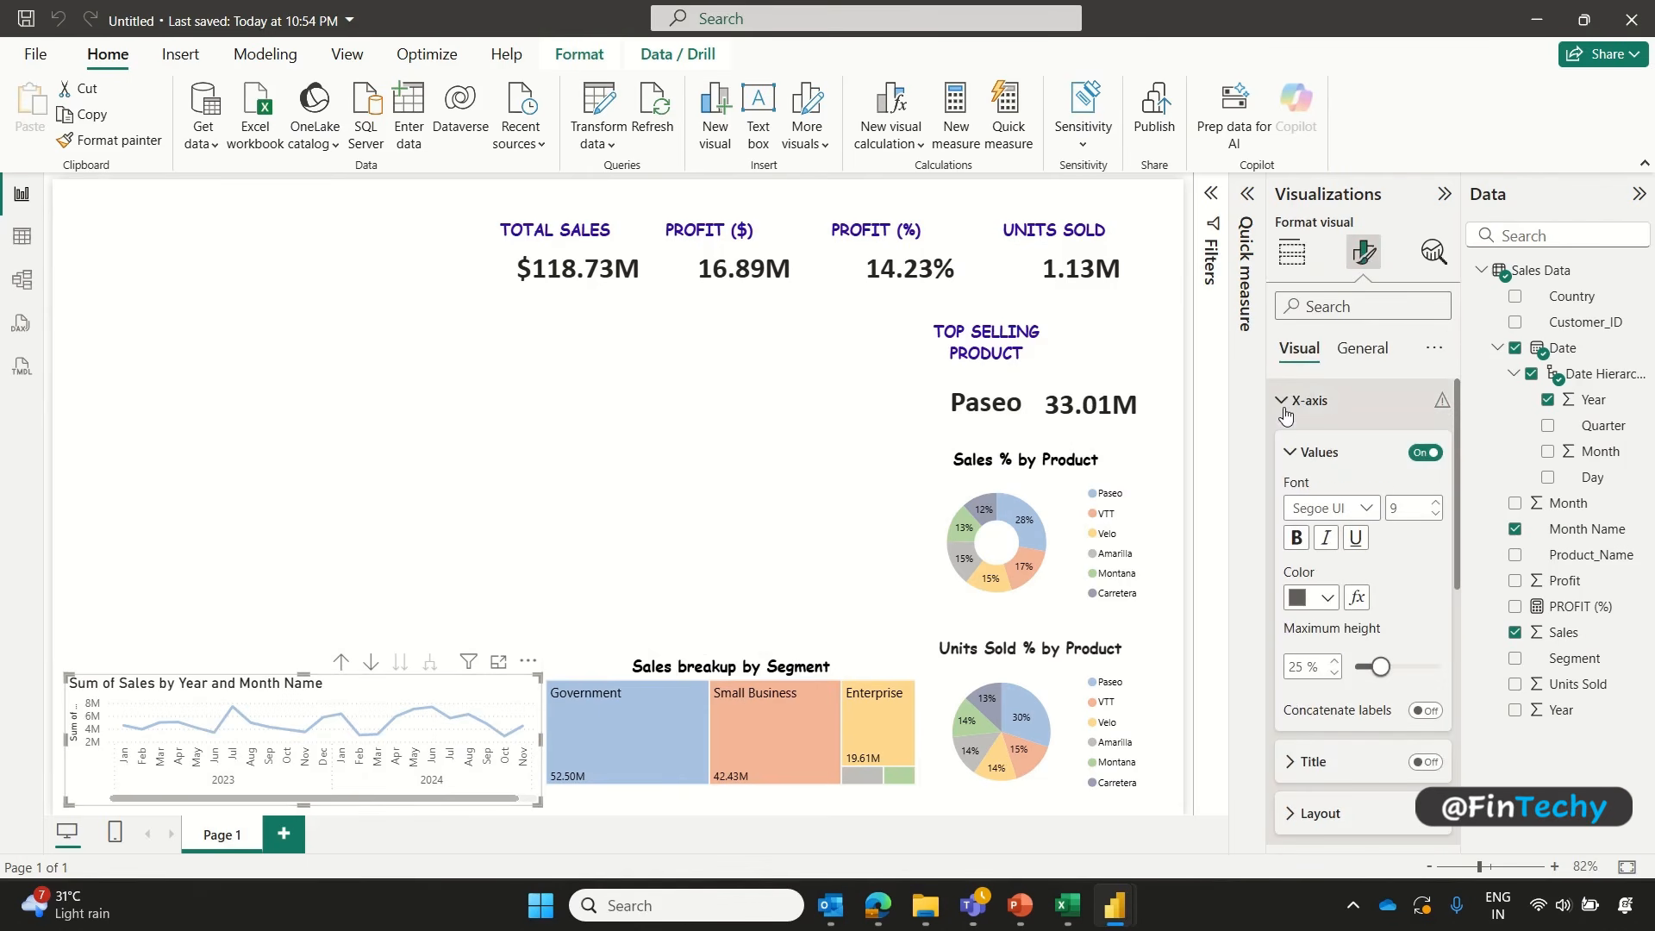
{"action": "left_click", "coordinate": [1435, 514]}
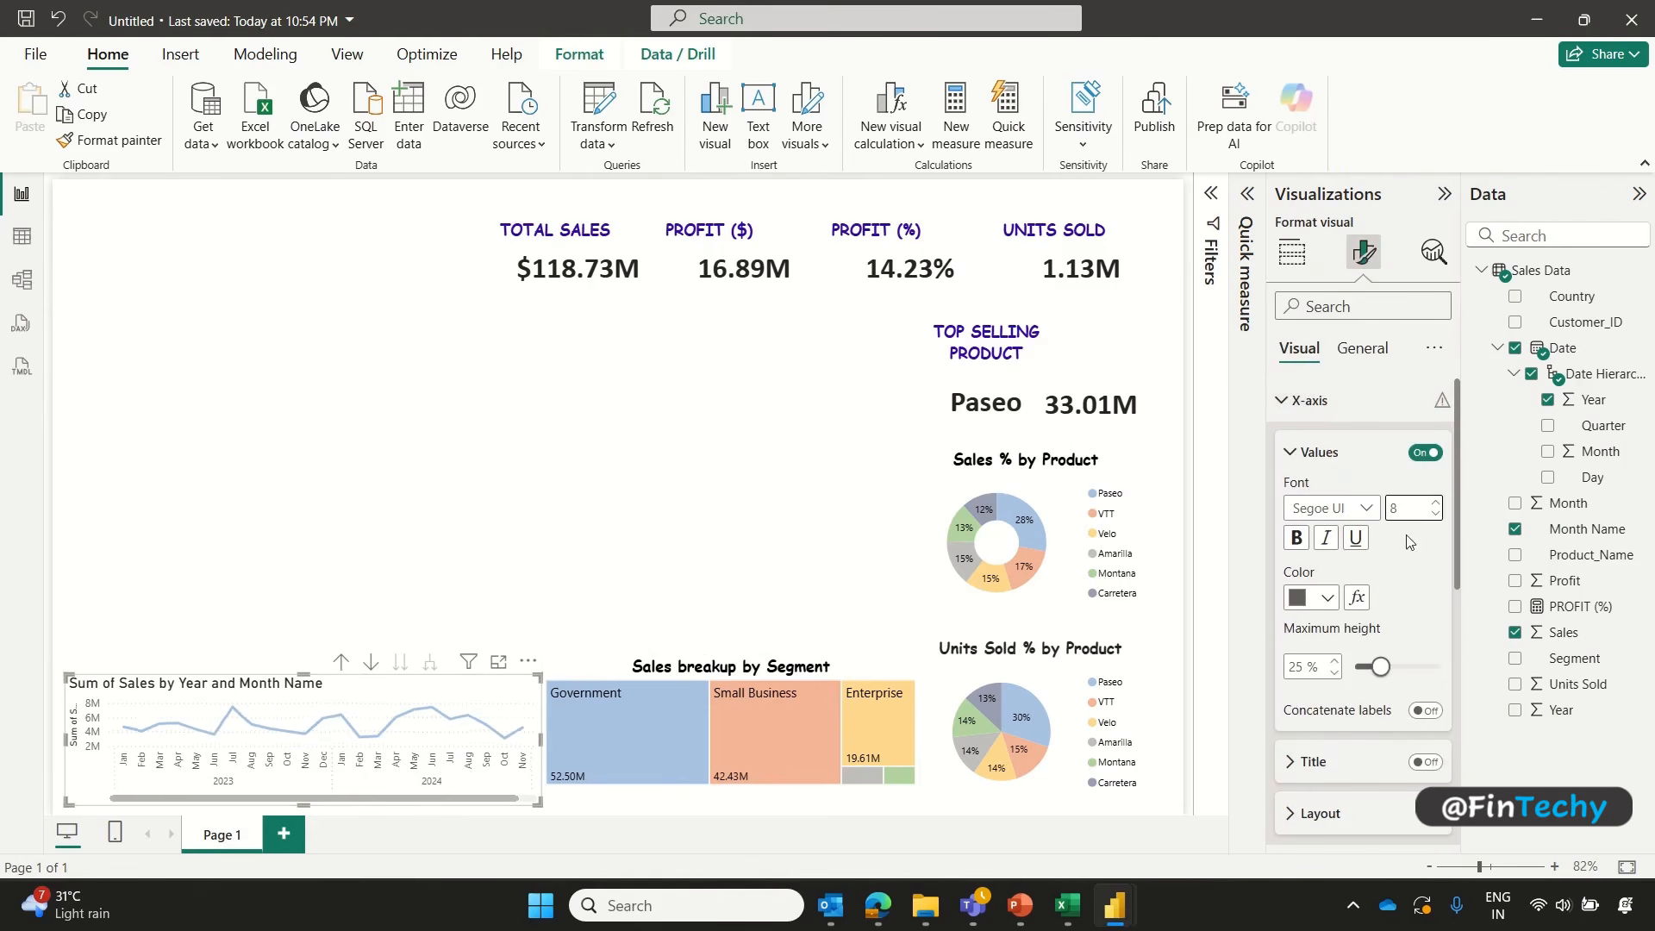
{"action": "left_click", "coordinate": [1327, 597]}
{"action": "left_click", "coordinate": [1370, 498]}
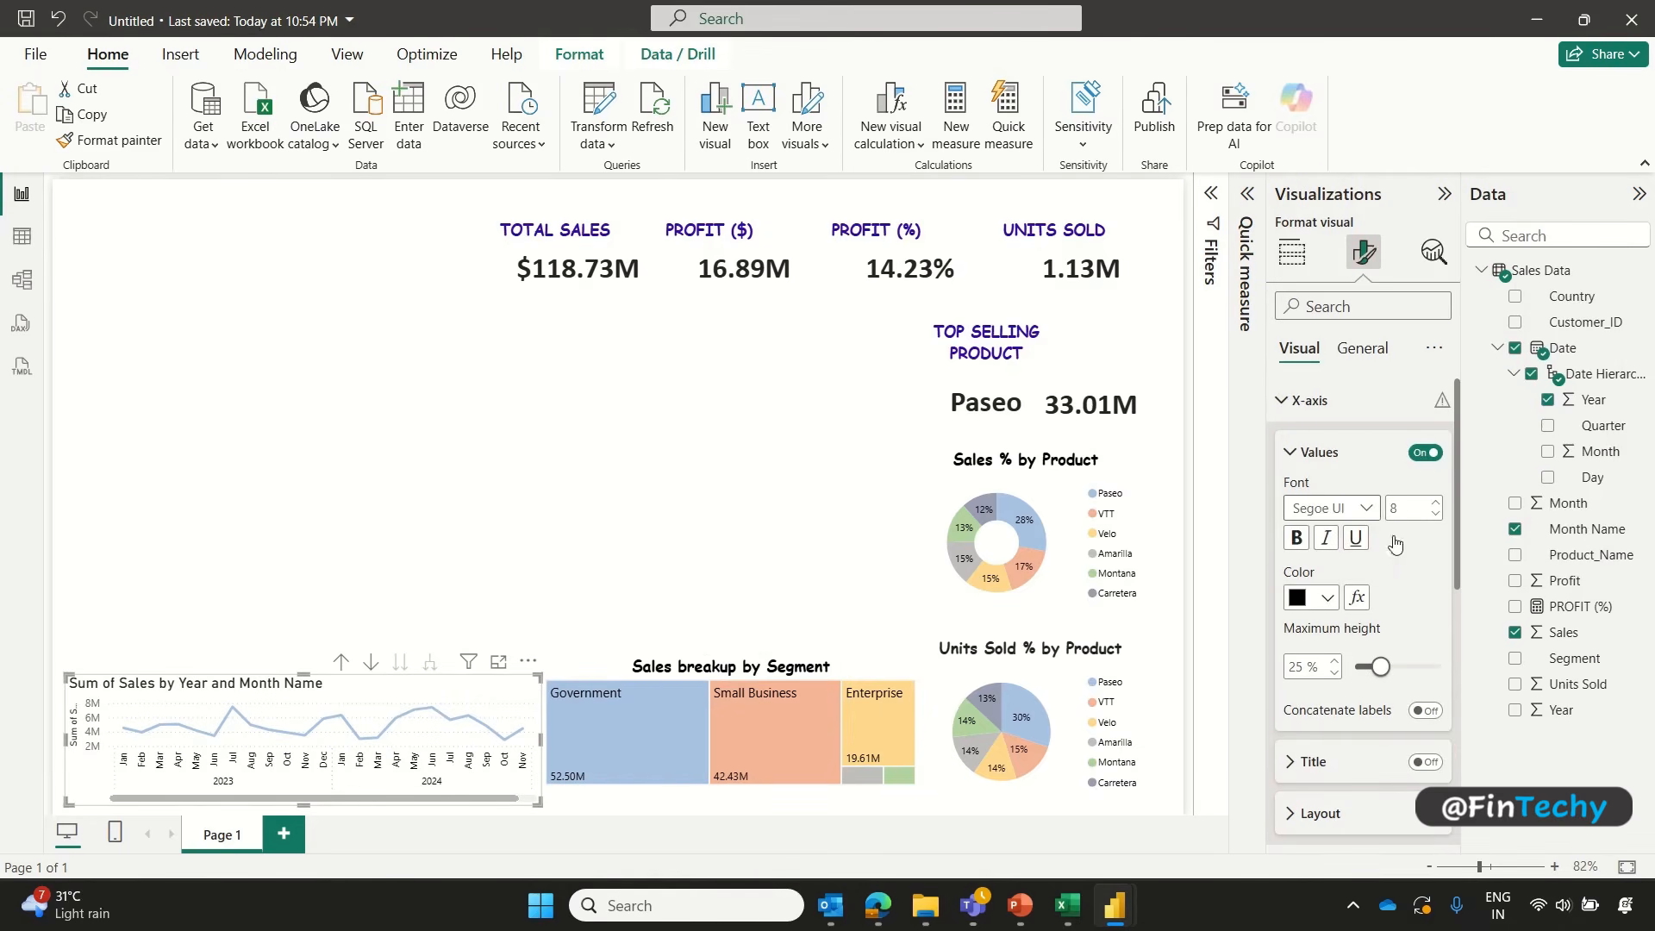
Step: Set the line chart's Y-axis values to font size 8 in black and turn off the Y-axis title
{"action": "left_click_drag", "start_coordinate": [1459, 546], "coordinate": [1457, 755]}
{"action": "left_click", "coordinate": [1282, 421]}
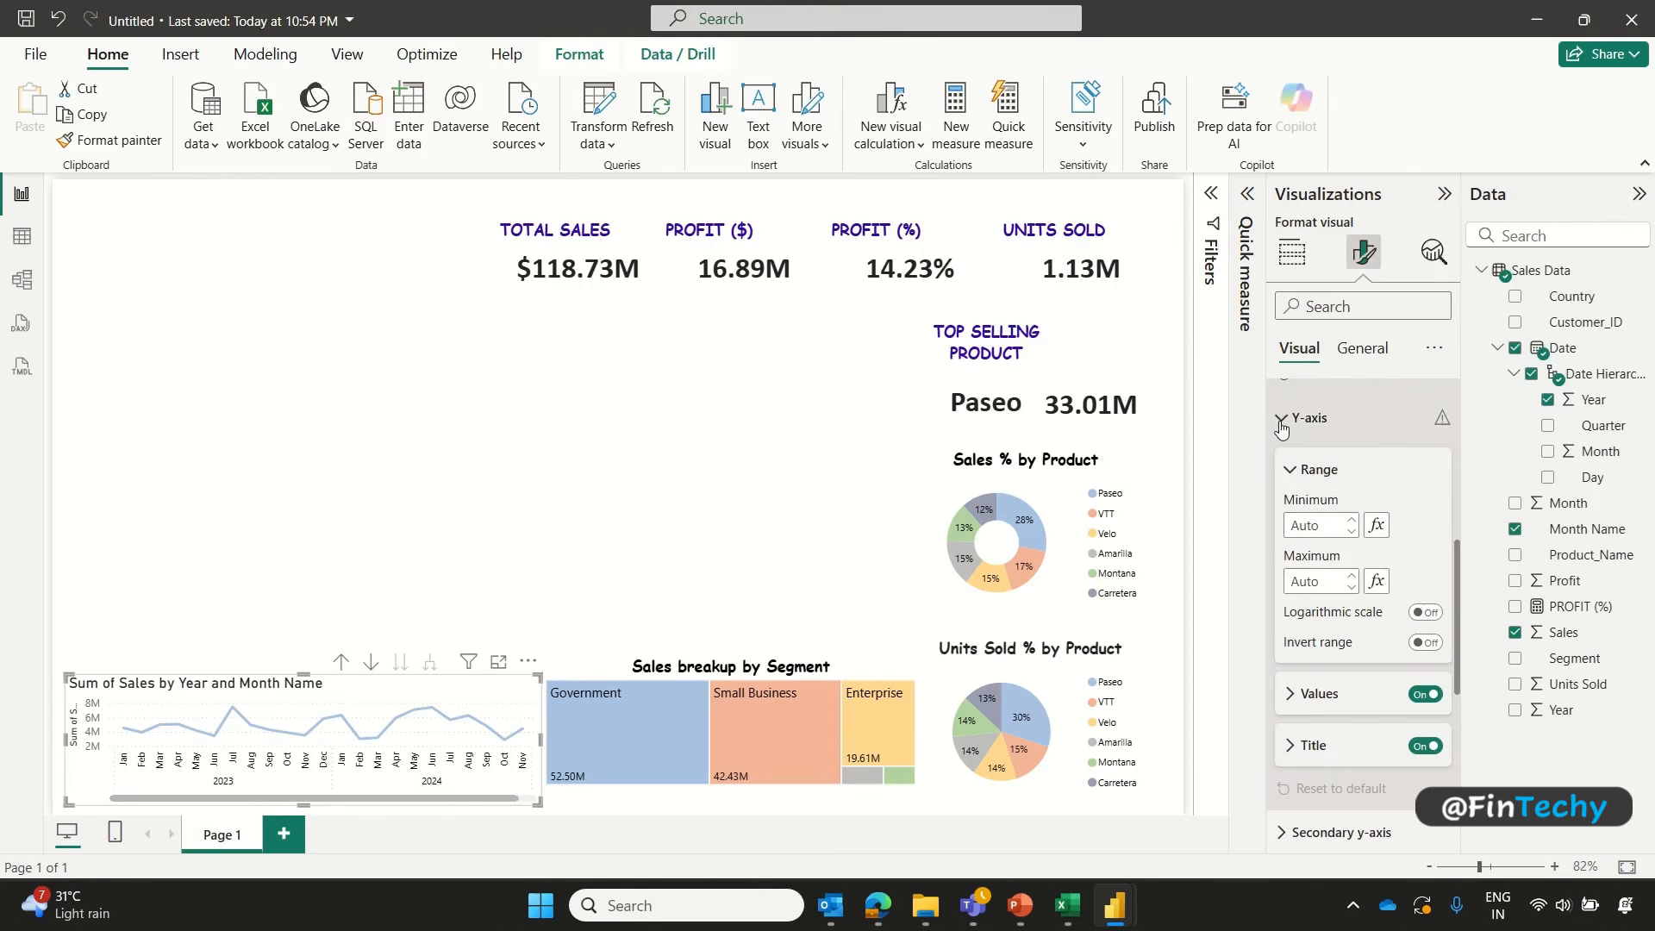
{"action": "left_click", "coordinate": [1291, 696]}
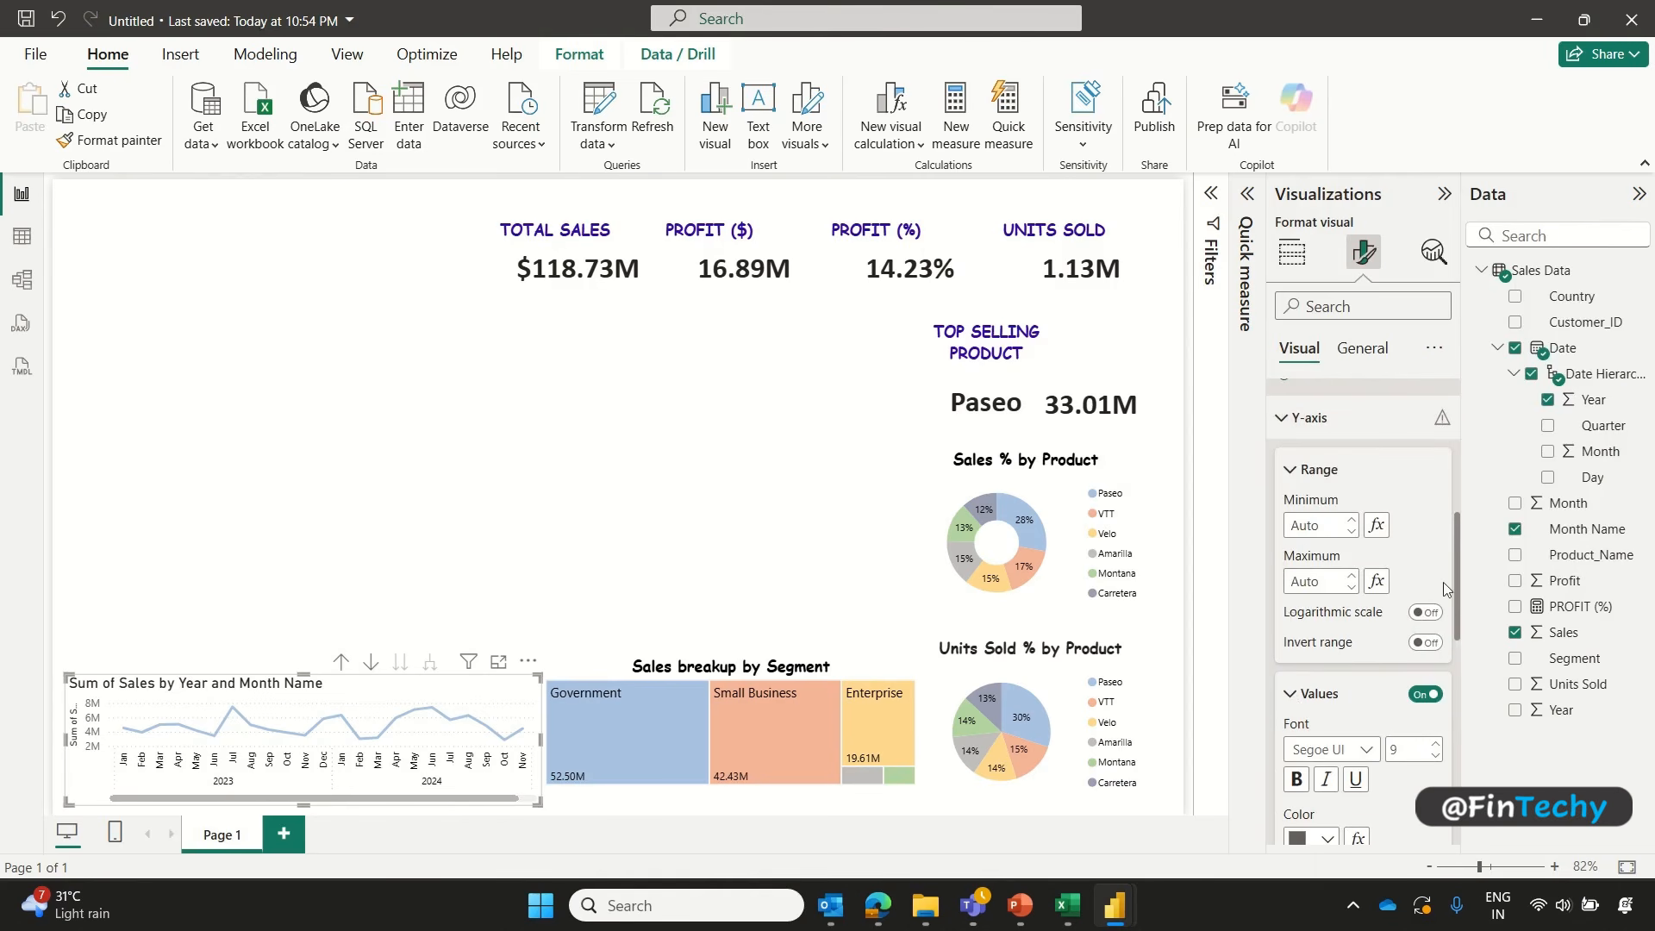
{"action": "left_click_drag", "start_coordinate": [1456, 546], "coordinate": [1450, 638]}
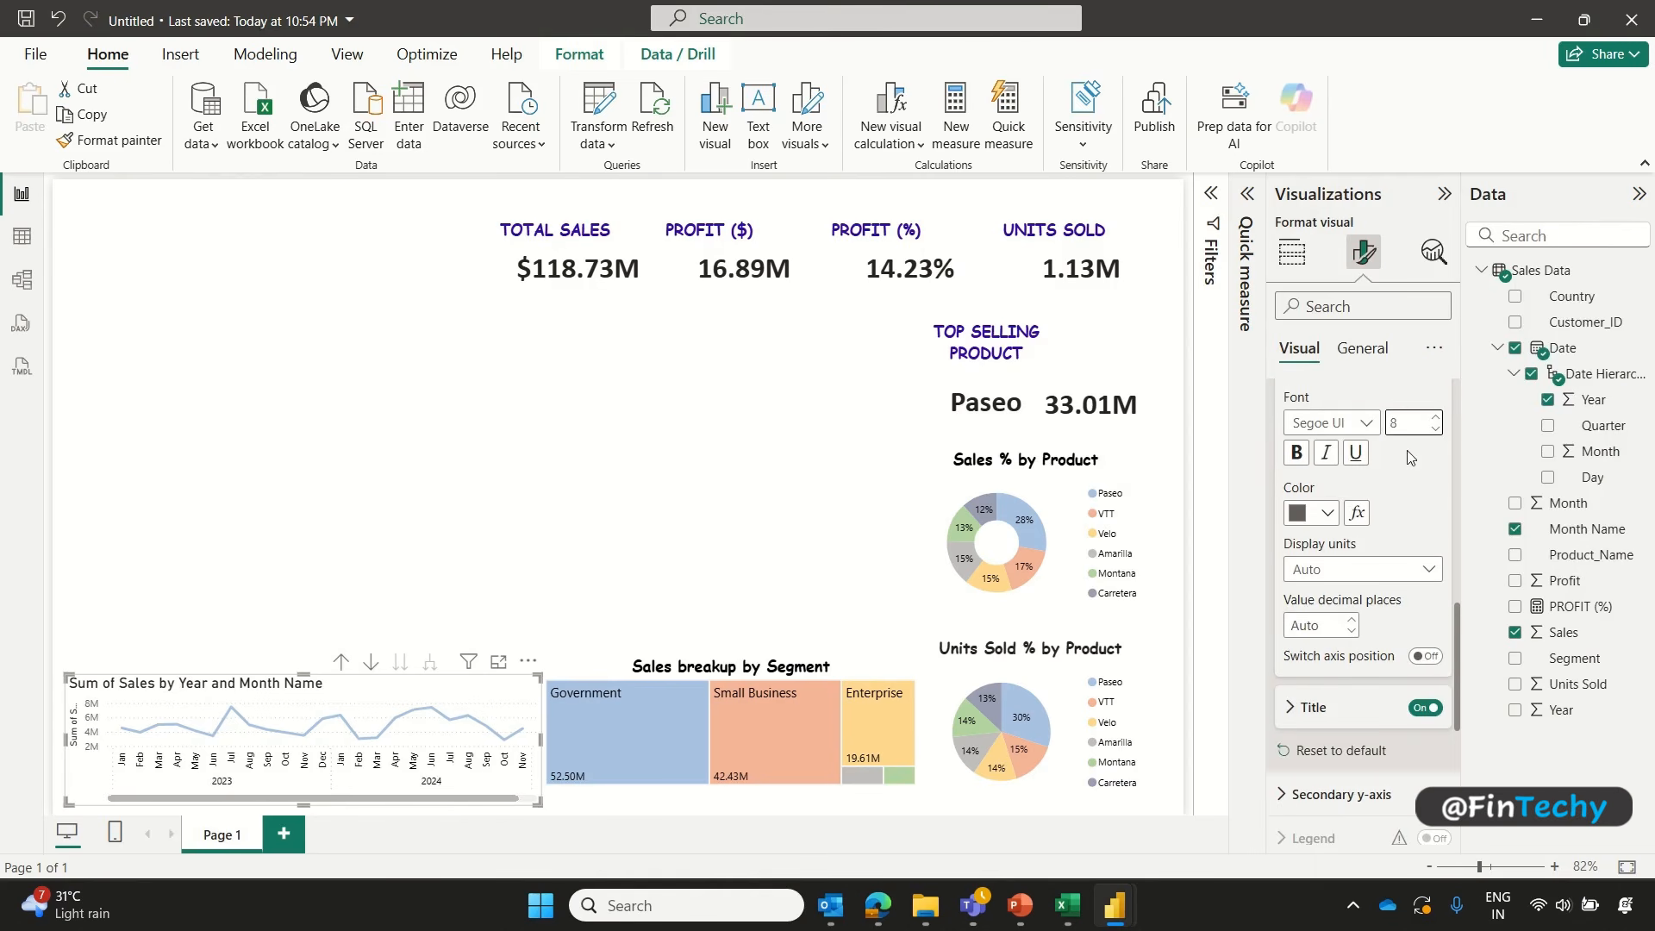
{"action": "left_click", "coordinate": [1328, 513]}
{"action": "left_click", "coordinate": [1312, 420]}
{"action": "left_click", "coordinate": [1426, 707]}
Step: Change the colour of the line chart's line to a darker shade of the theme blue
{"action": "left_click_drag", "start_coordinate": [1455, 655], "coordinate": [1455, 780]}
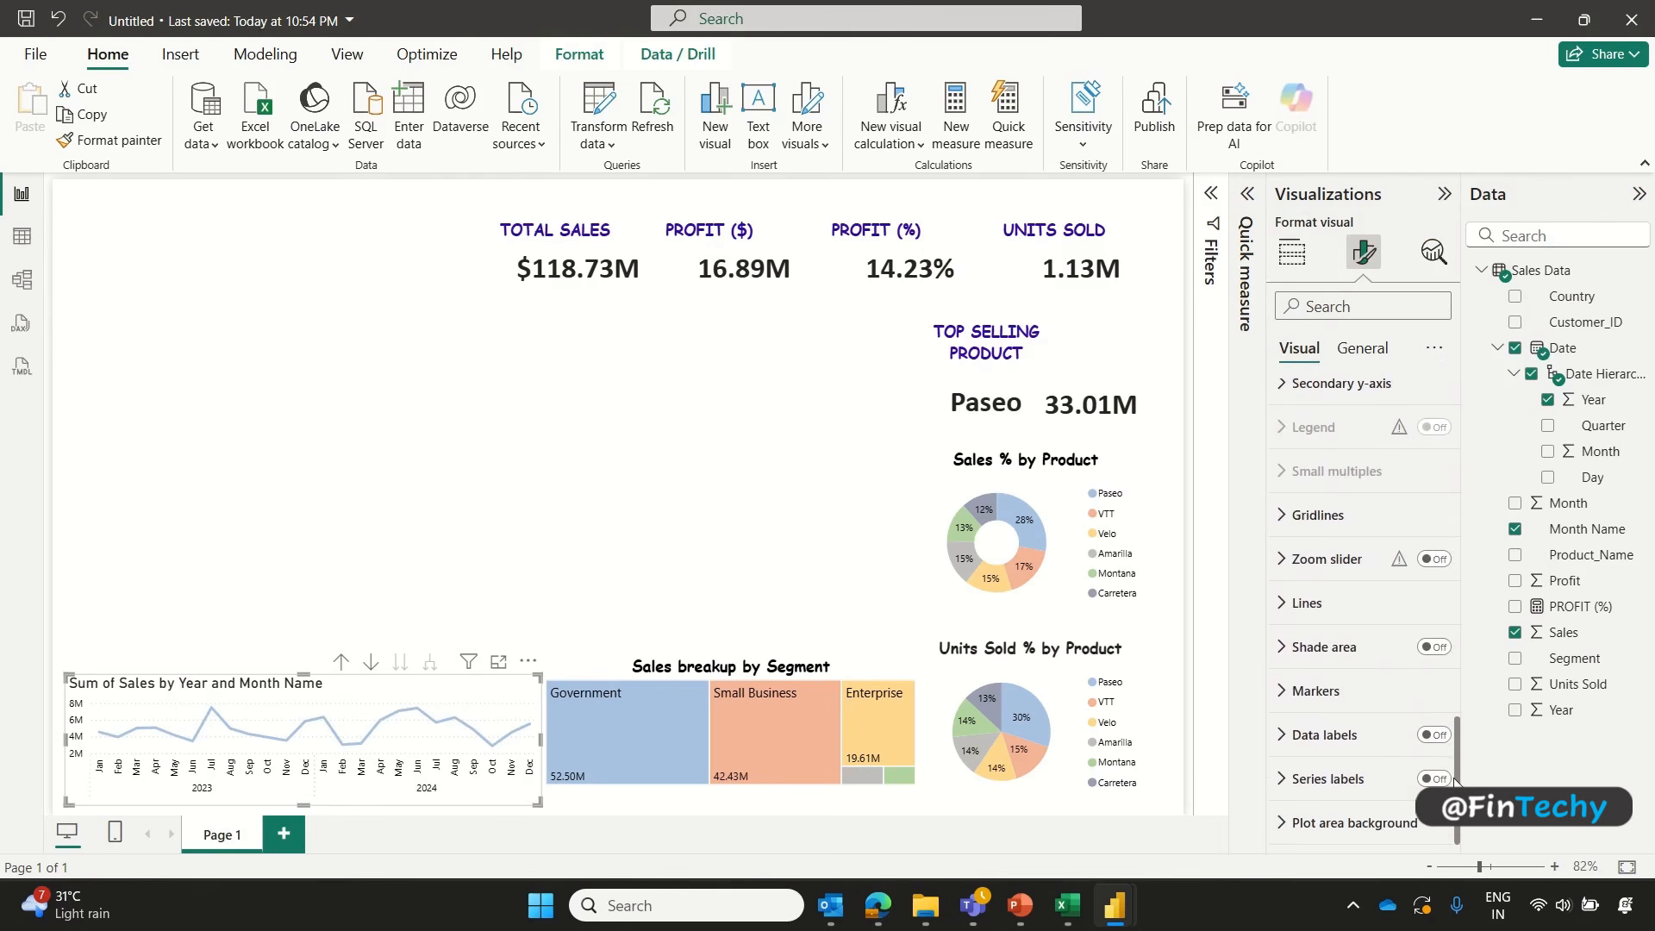
{"action": "left_click", "coordinate": [1293, 603]}
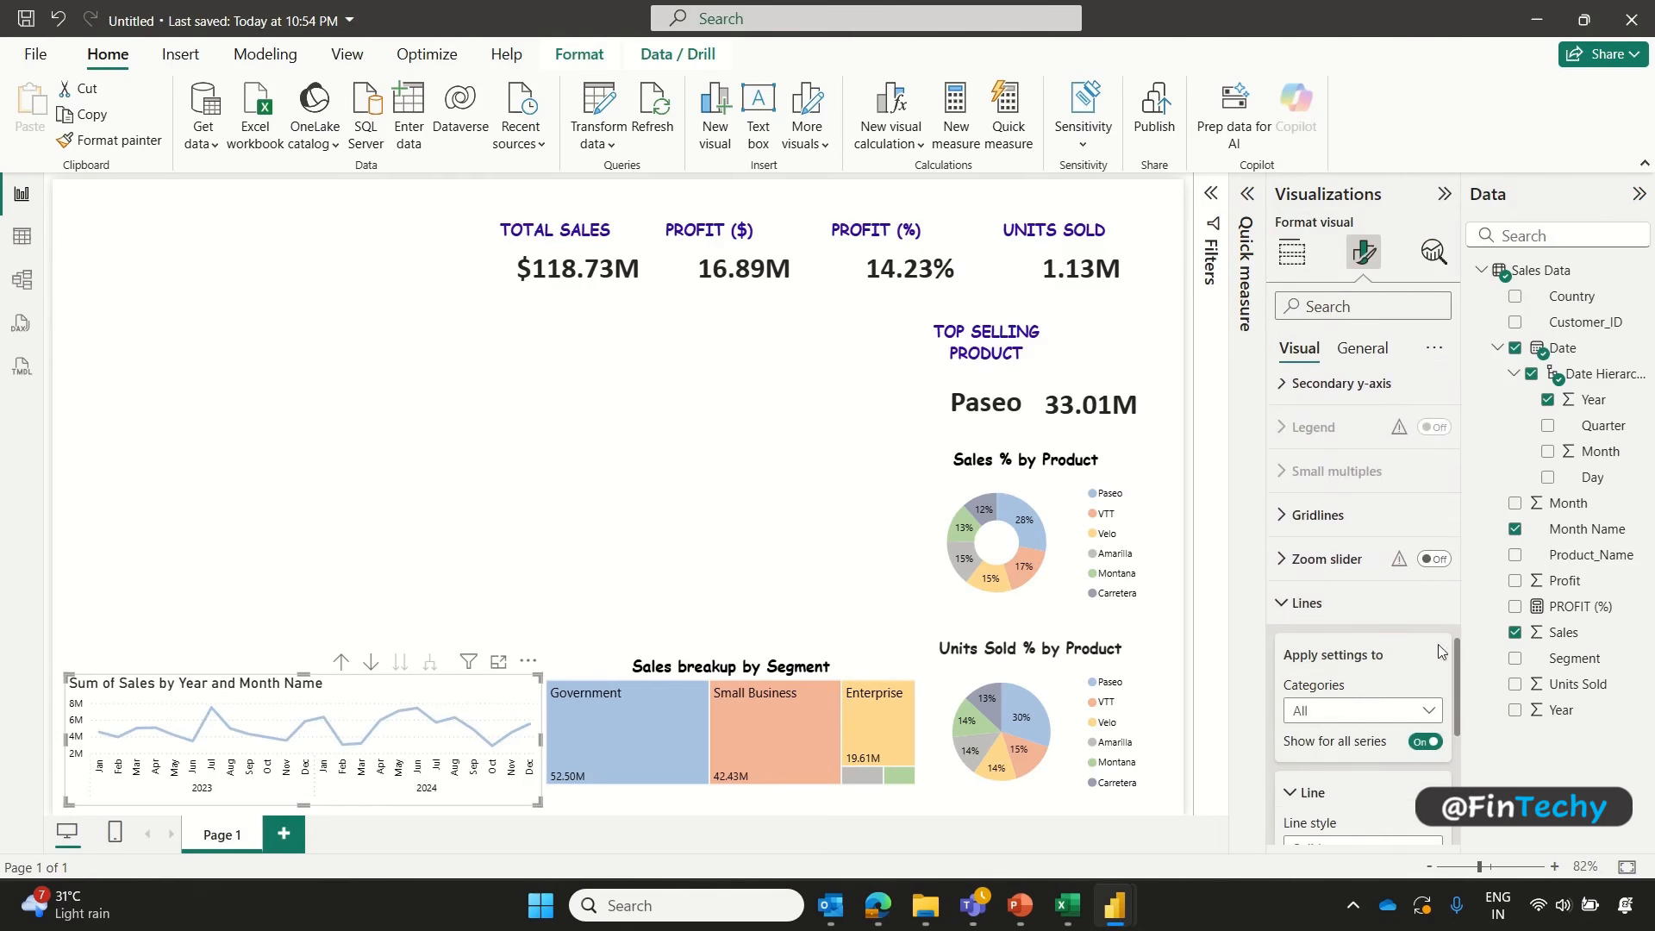
{"action": "left_click_drag", "start_coordinate": [1457, 649], "coordinate": [1456, 746]}
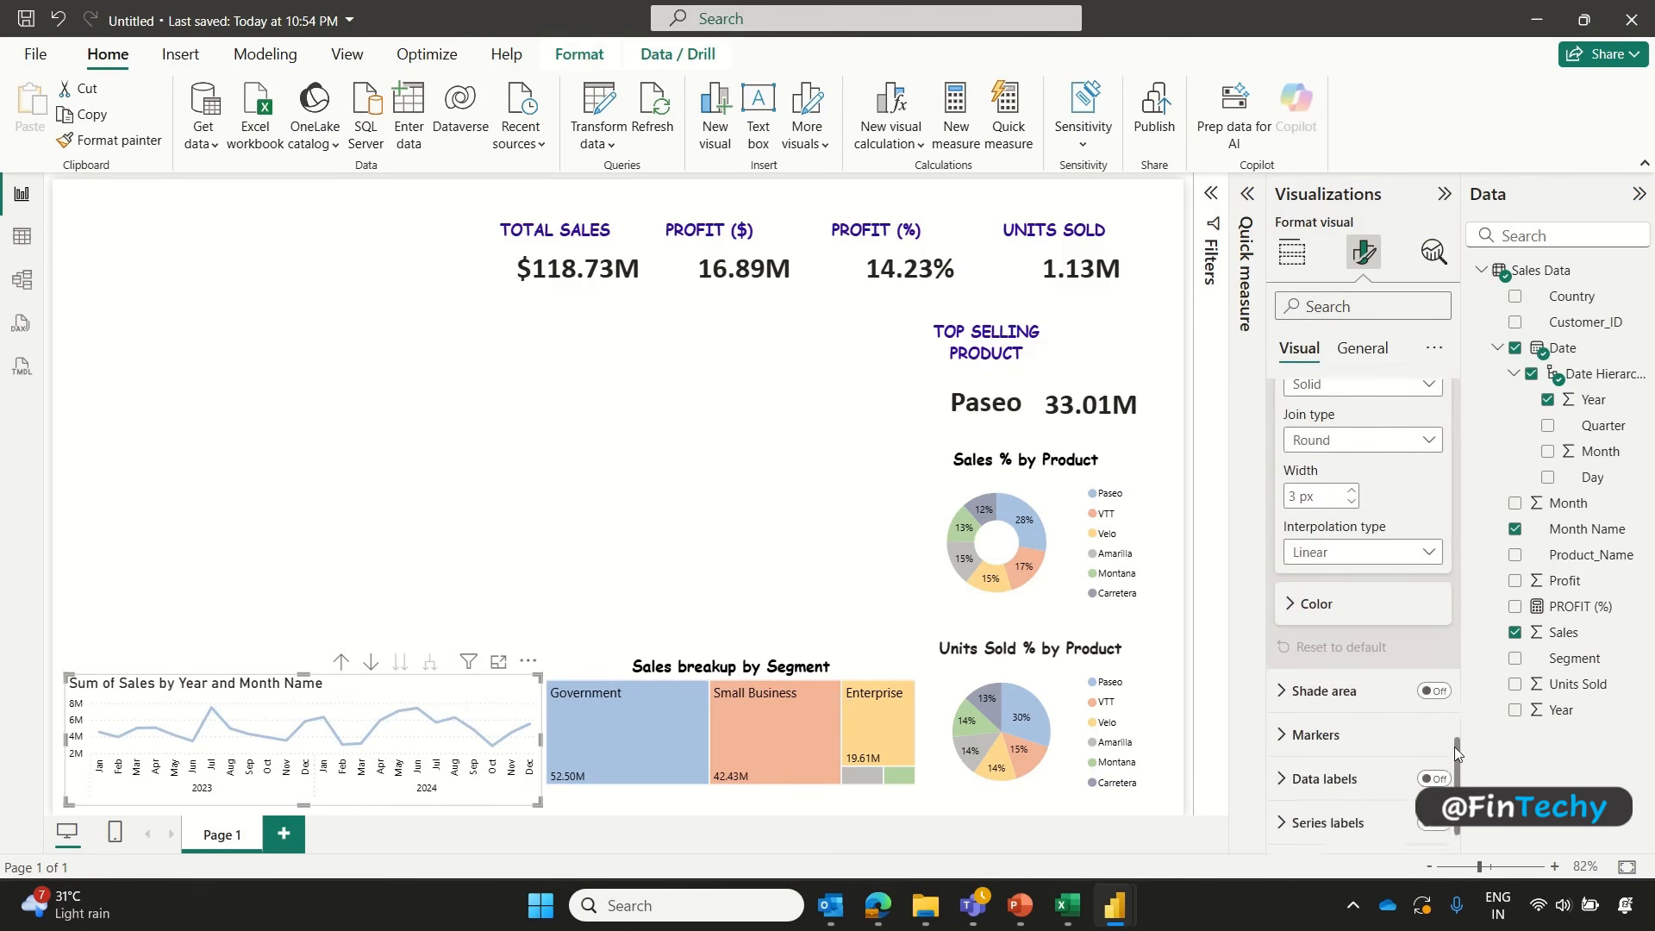
{"action": "left_click", "coordinate": [1299, 608]}
{"action": "left_click", "coordinate": [1328, 661]}
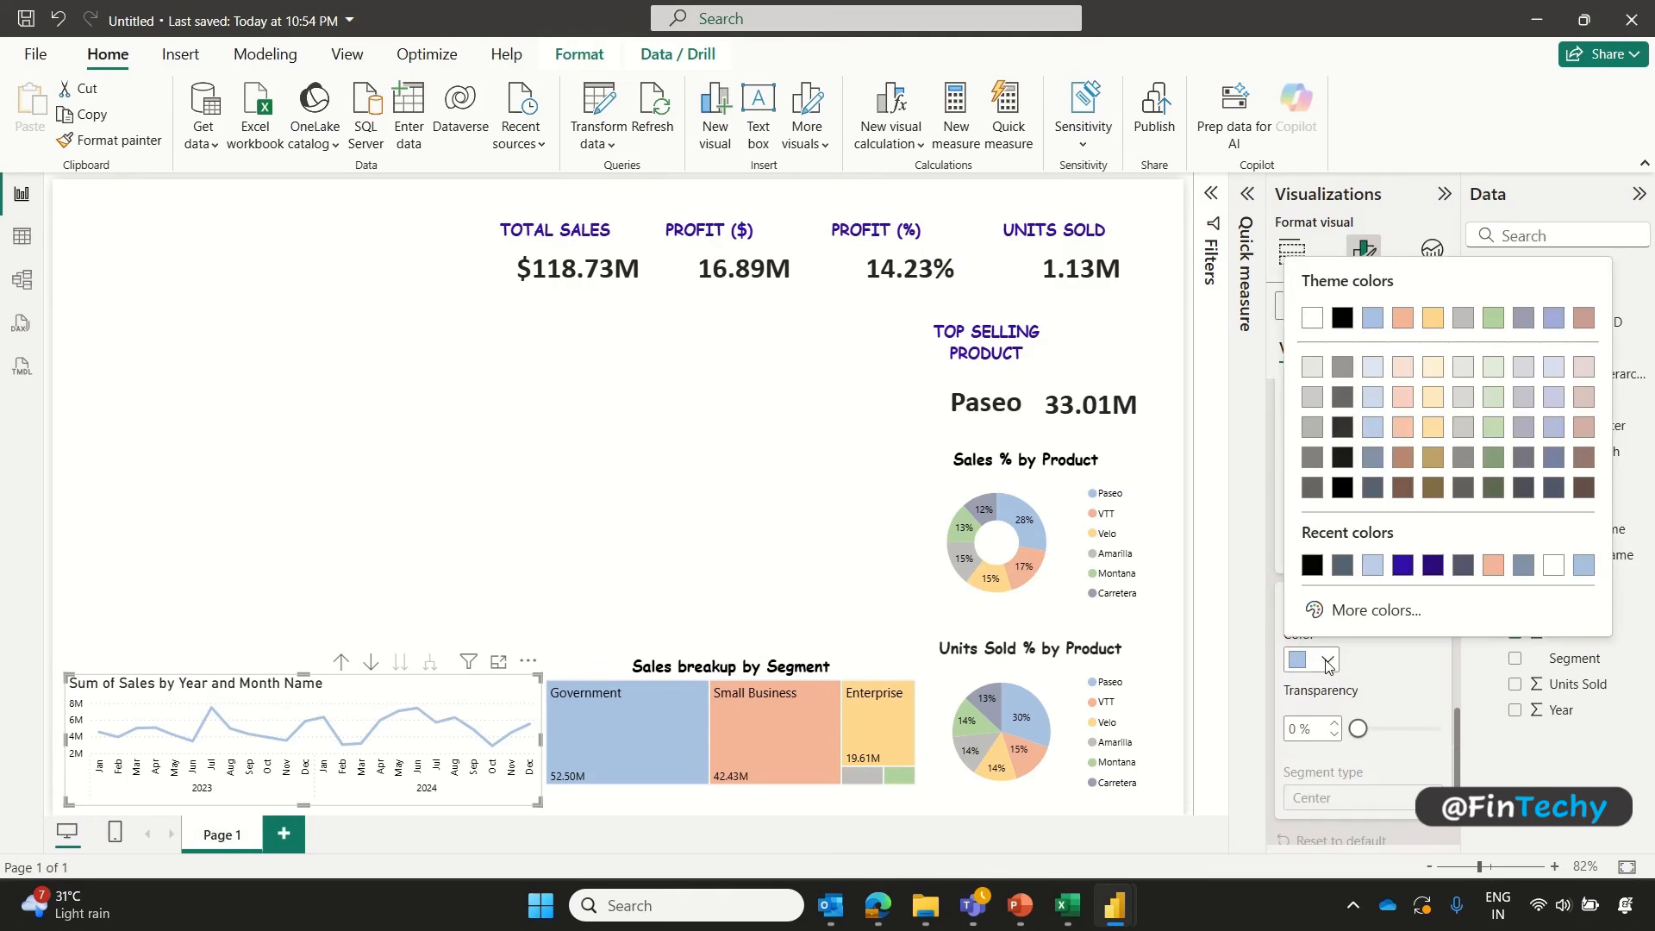
{"action": "left_click", "coordinate": [1373, 457]}
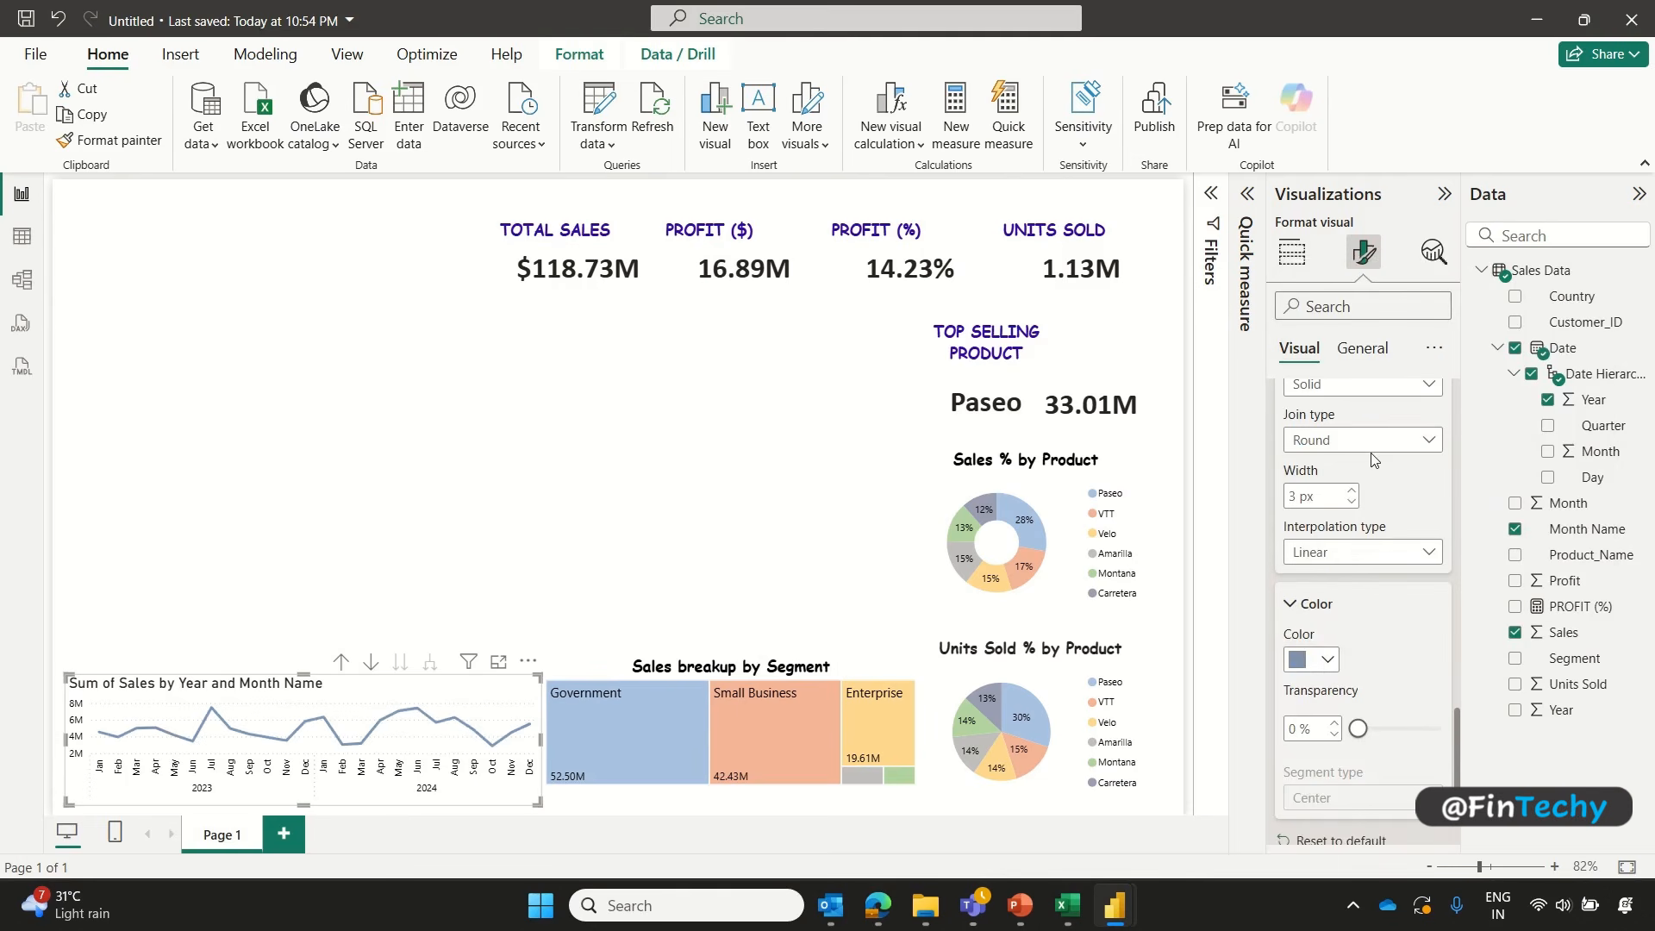
Step: Turn on markers for all categories in the line chart
{"action": "left_click_drag", "start_coordinate": [1457, 734], "coordinate": [1457, 783]}
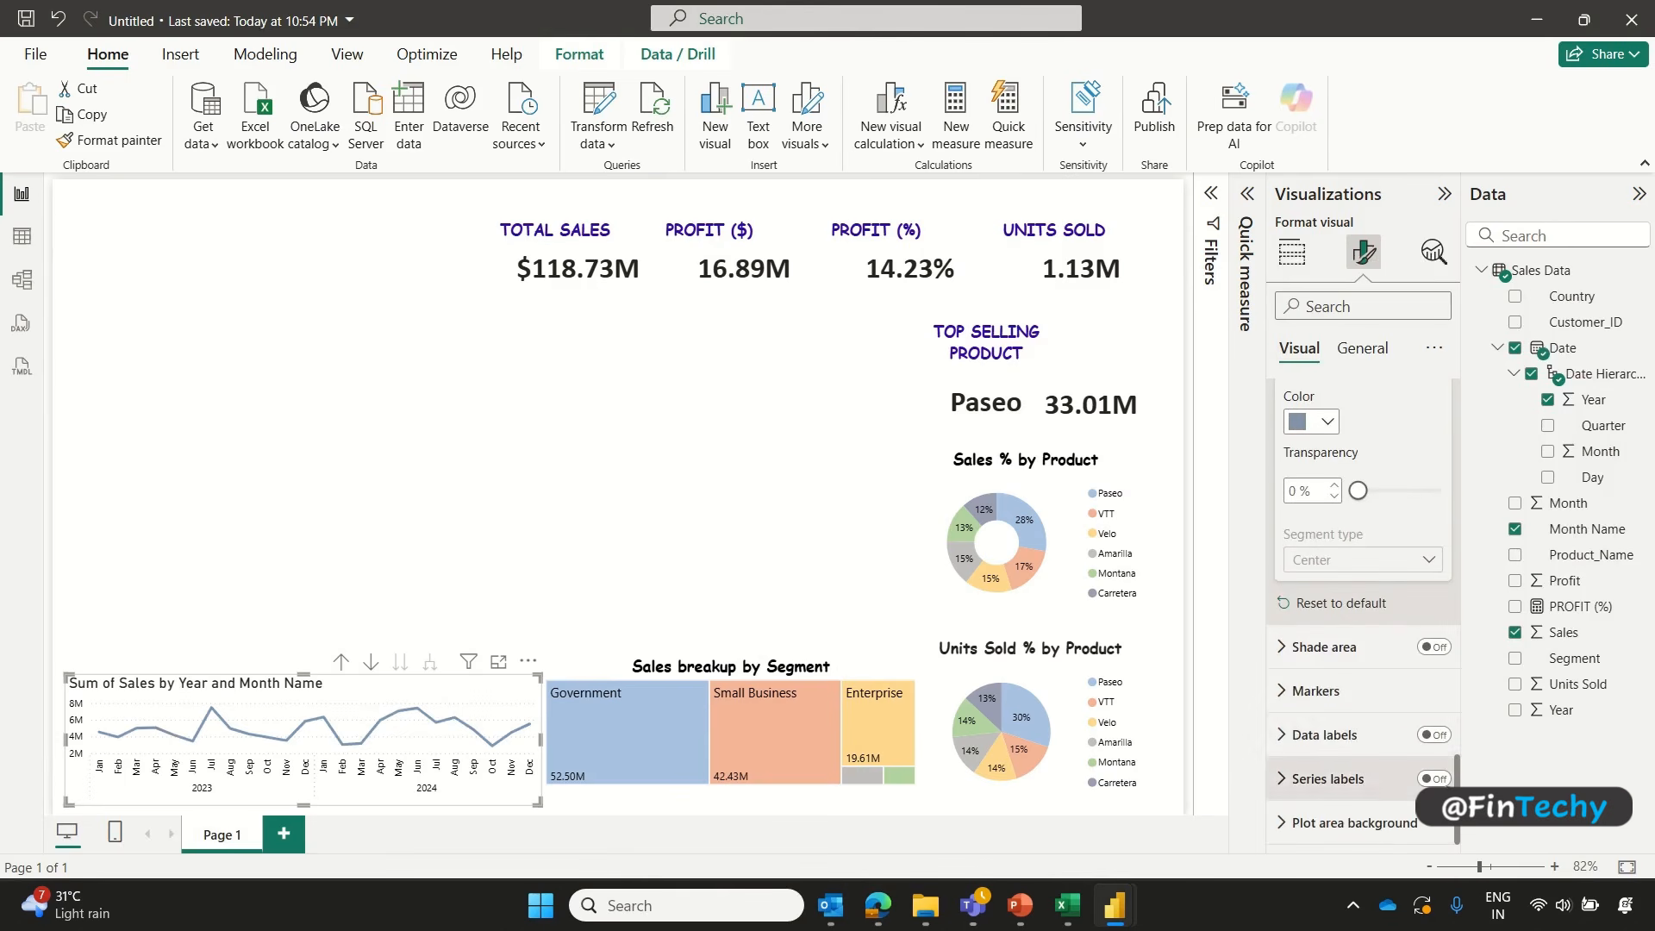
{"action": "left_click", "coordinate": [1289, 690]}
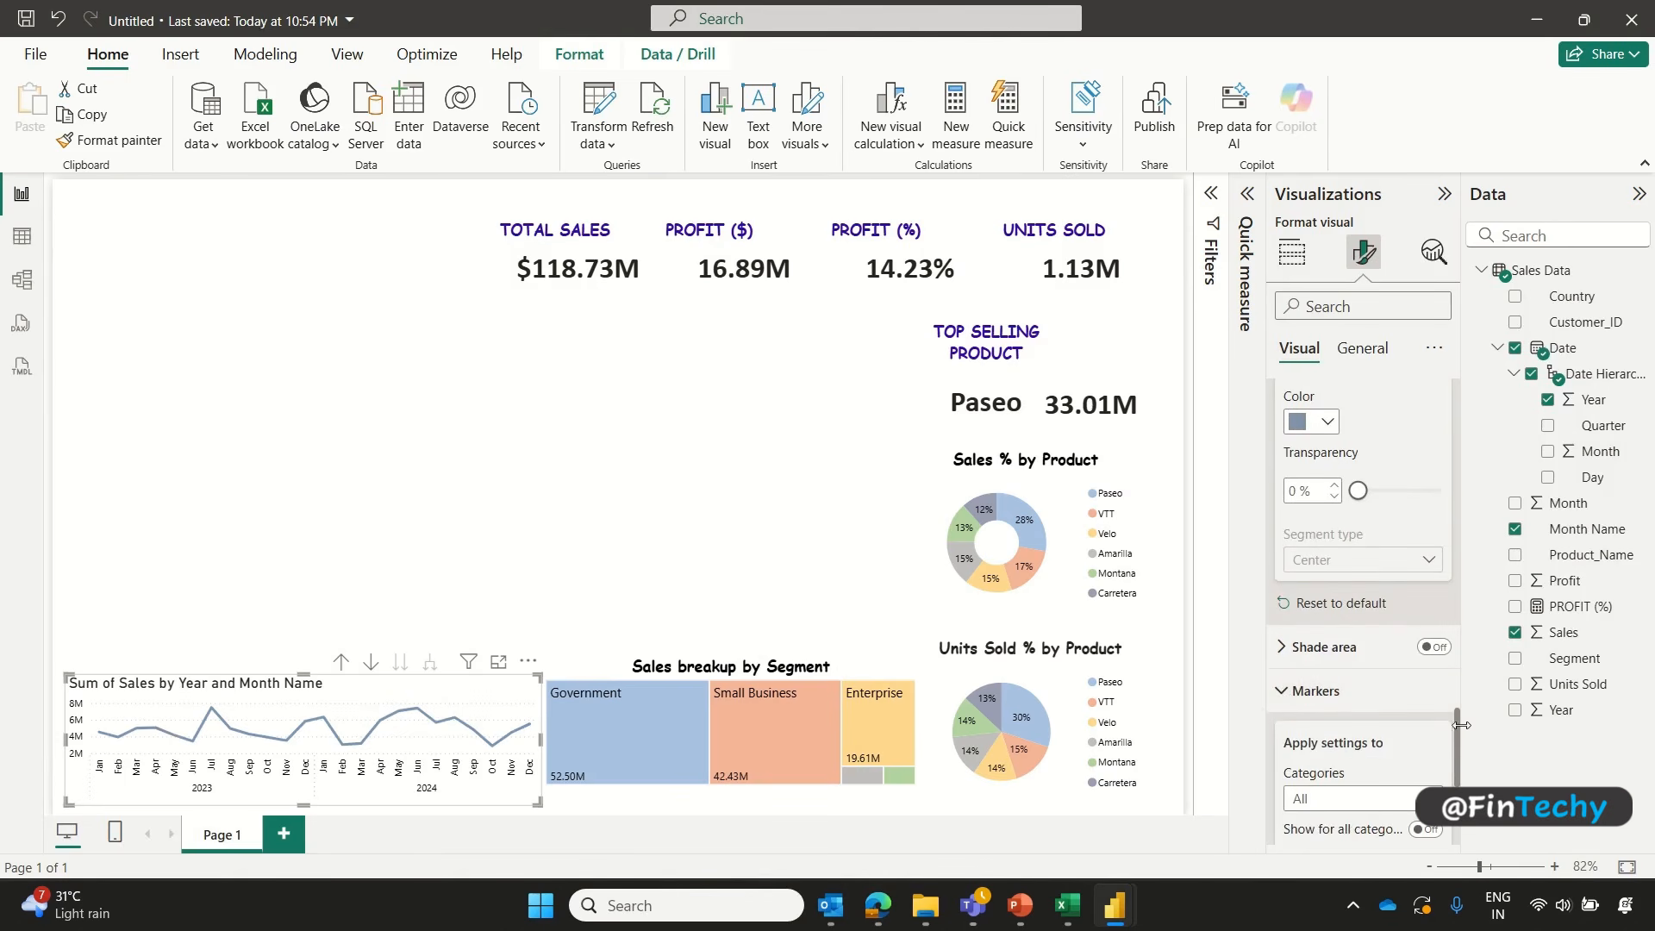
{"action": "left_click_drag", "start_coordinate": [1457, 735], "coordinate": [1457, 790]}
{"action": "left_click", "coordinate": [1426, 509]}
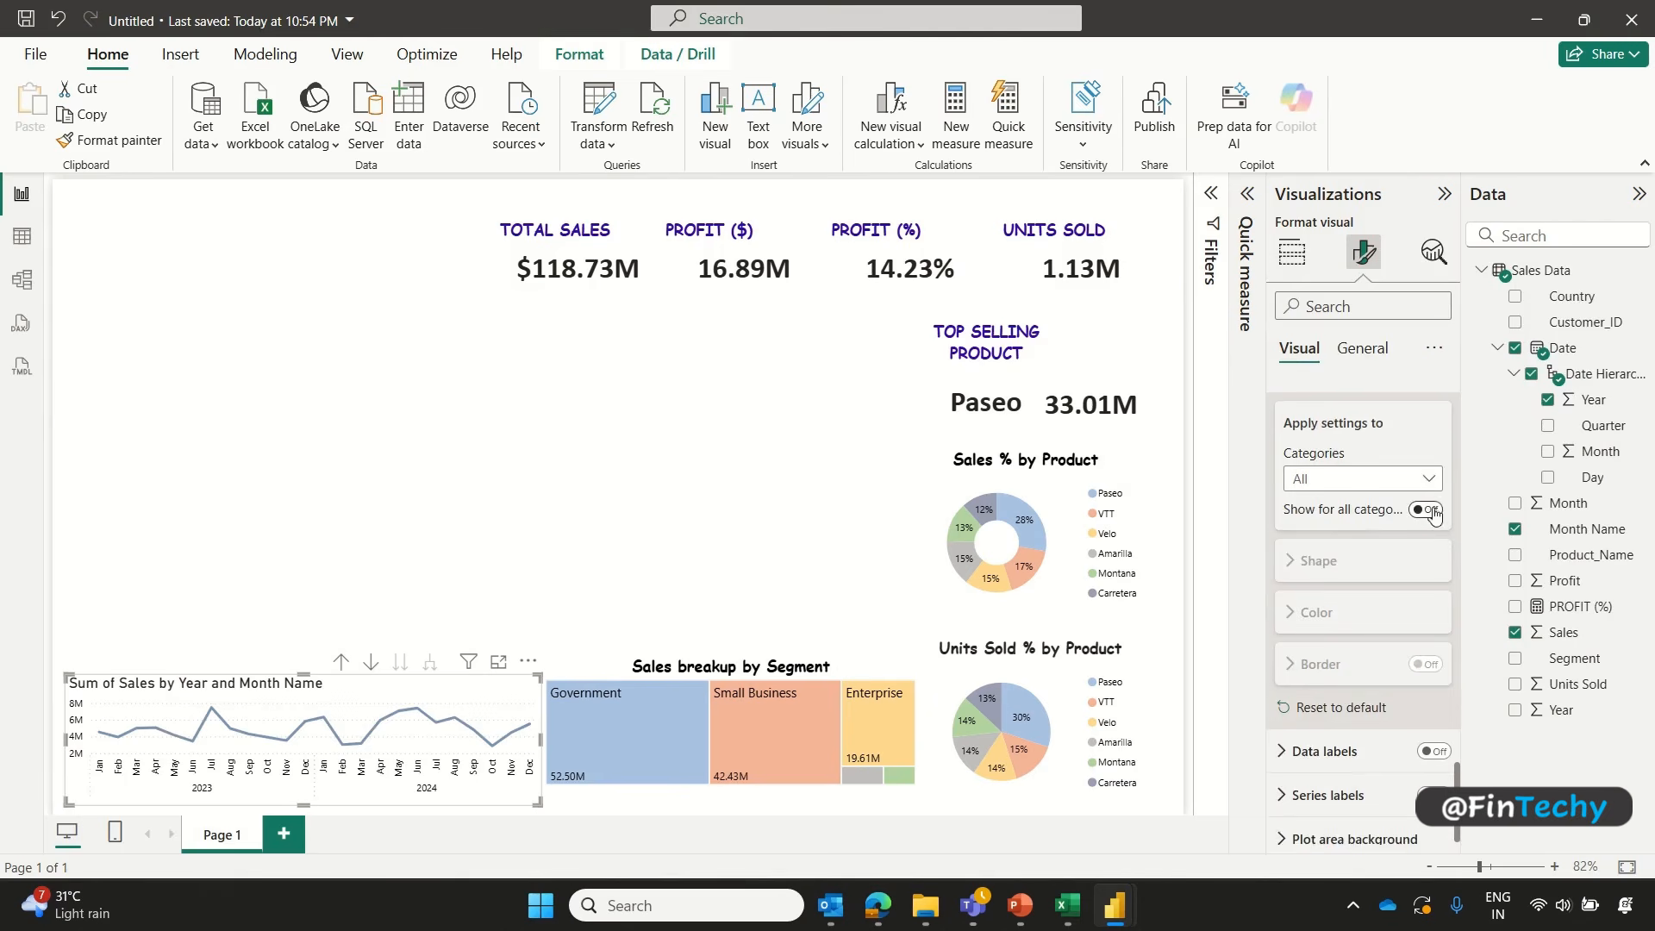
Step: Change the line chart's title text to "Sales Trend Analysis - Month over Month"
{"action": "left_click", "coordinate": [1362, 348]}
{"action": "left_click", "coordinate": [1289, 443]}
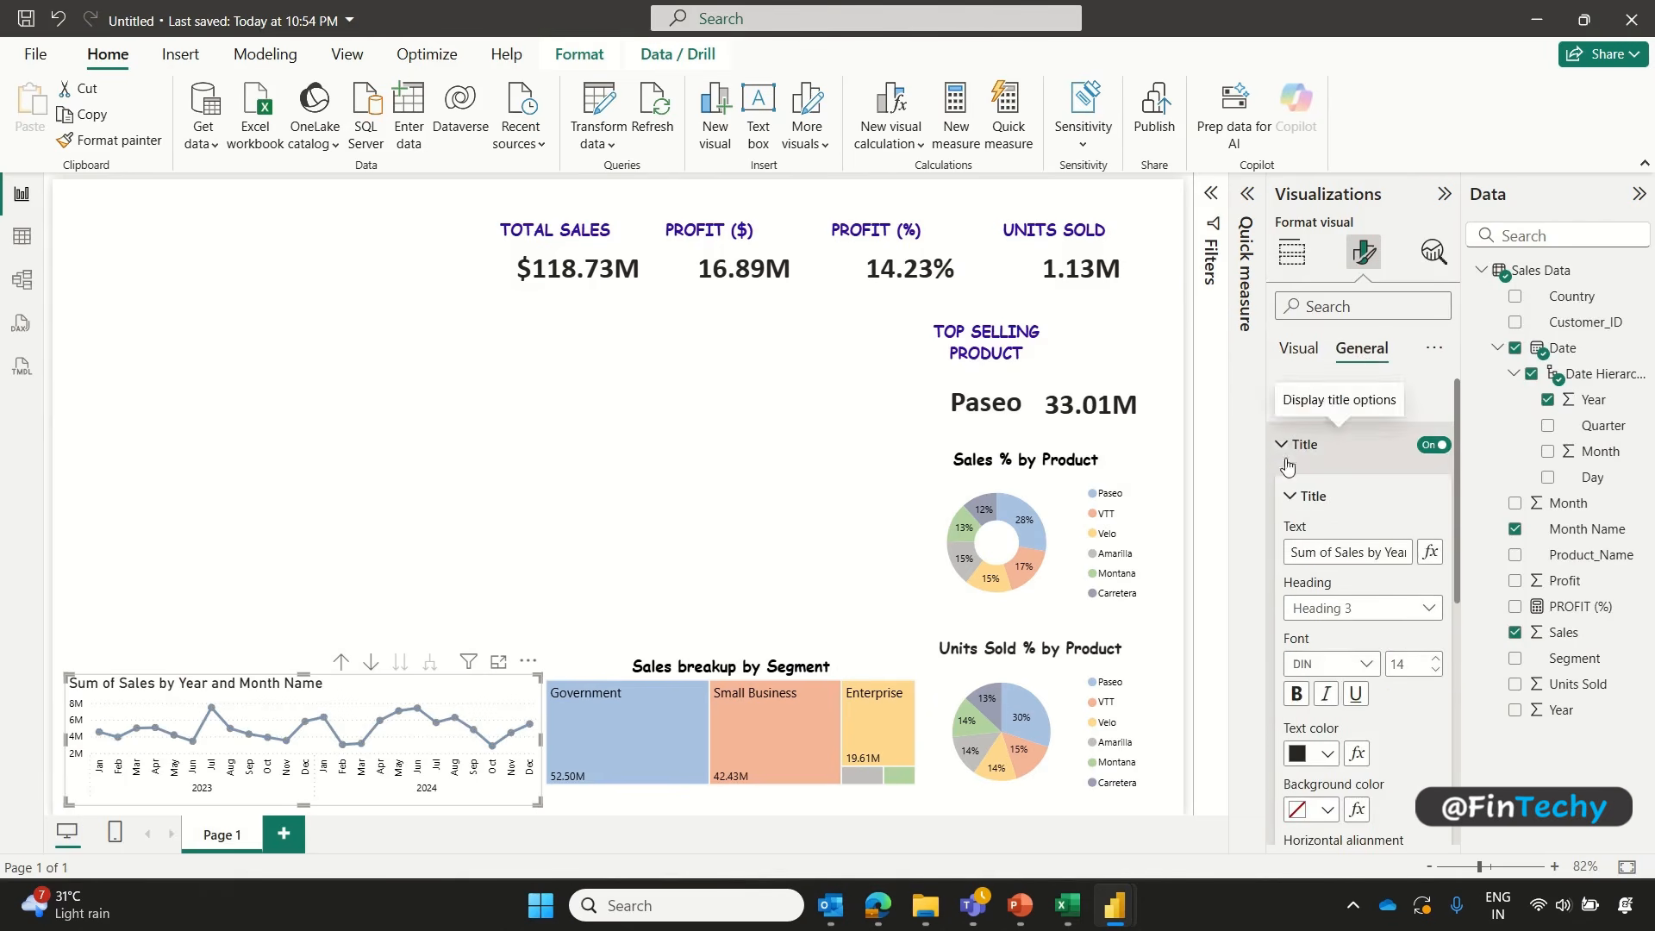
{"action": "left_click", "coordinate": [1335, 552]}
{"action": "key", "text": "ctrl+BackSpace"}
{"action": "key", "text": "ctrl+BackSpace"}
{"action": "key", "text": "ctrl+Right"}
{"action": "key", "text": "shift+End"}
{"action": "key", "text": "Delete"}
{"action": "type", "text": "T"}
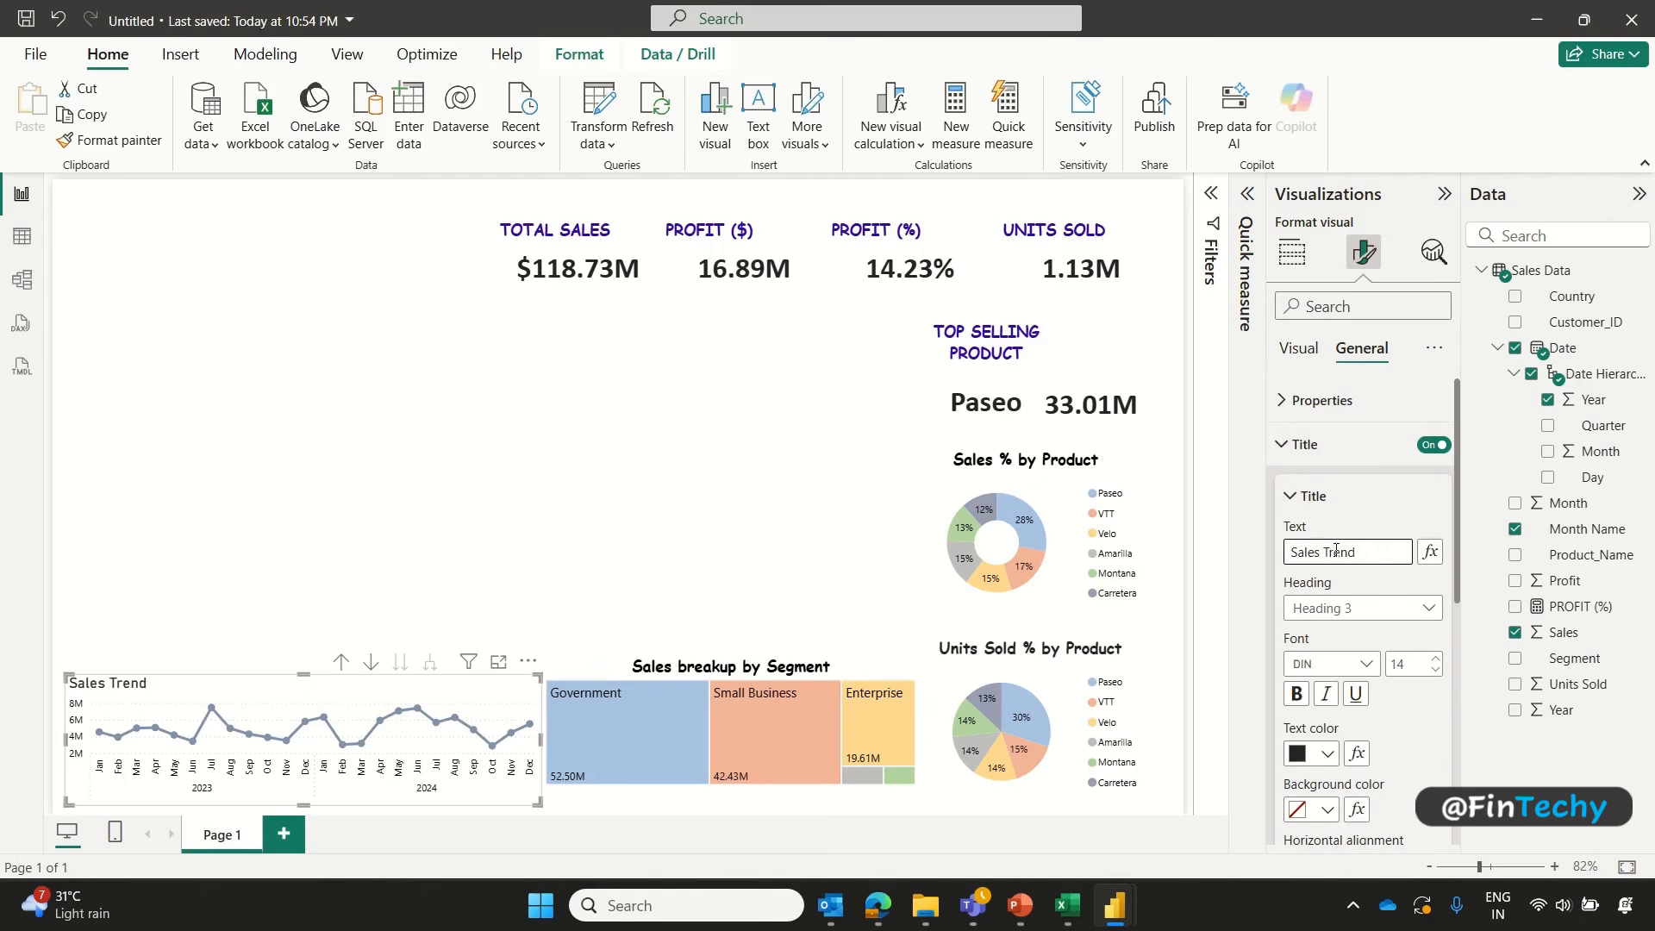
{"action": "type", "text": "rend Analysis -"}
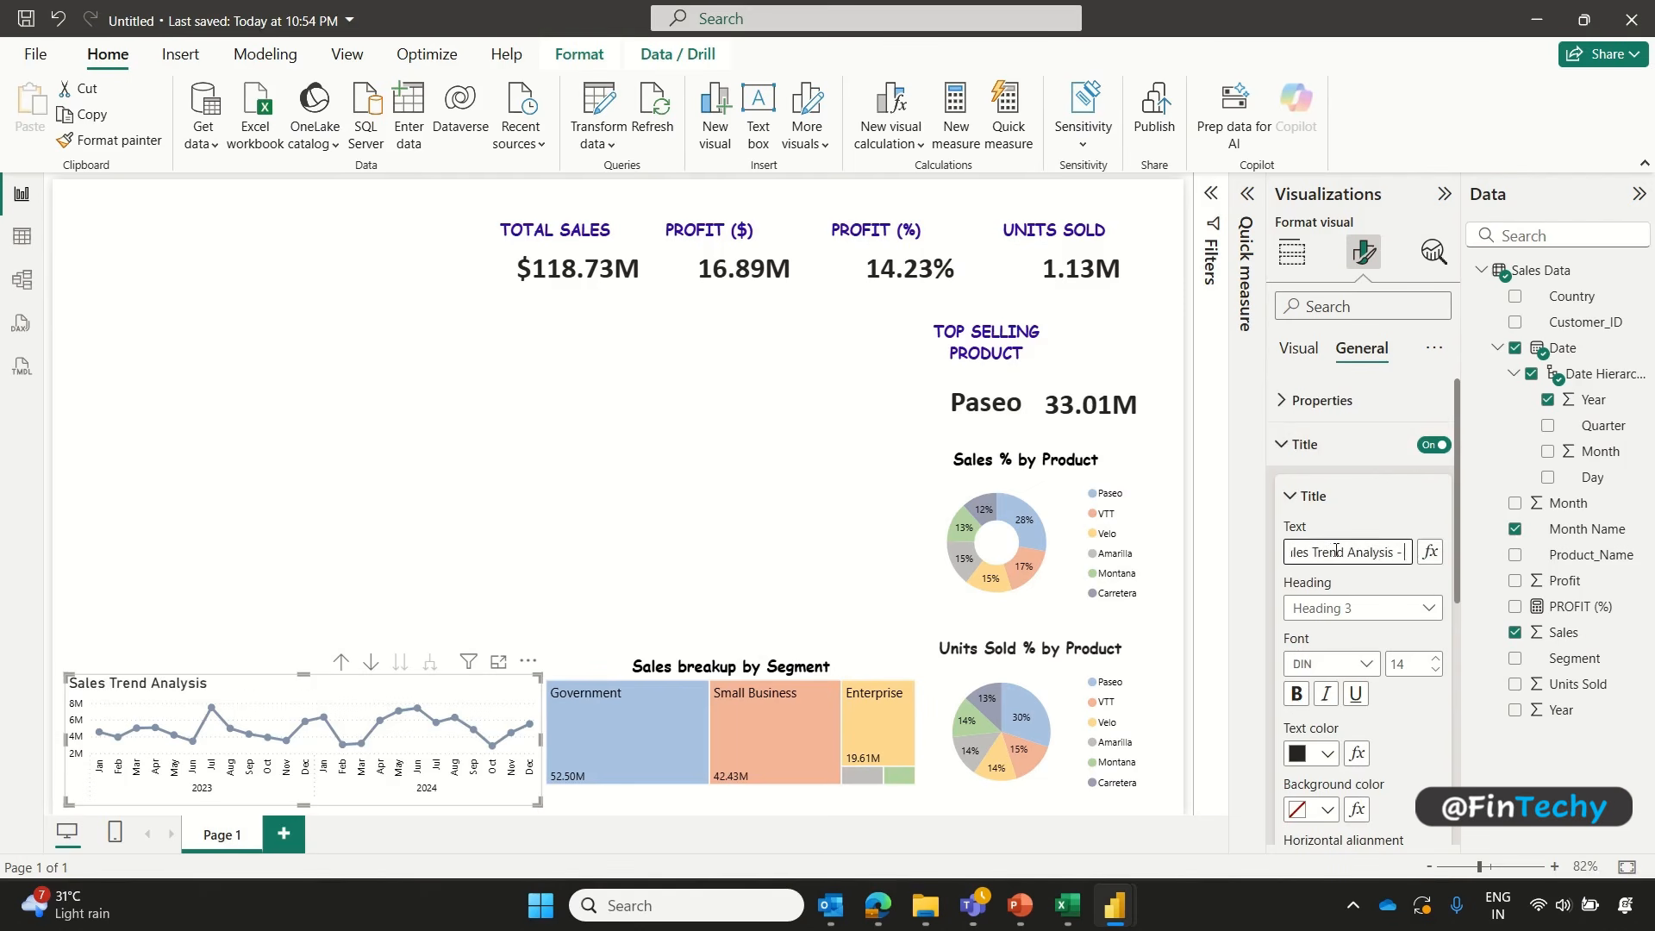
{"action": "type", "text": " Month over Month"}
Step: Format the line chart's title in bold black Comic Sans at size 13 and centre it
{"action": "left_click", "coordinate": [1366, 666]}
{"action": "left_click", "coordinate": [1356, 676]}
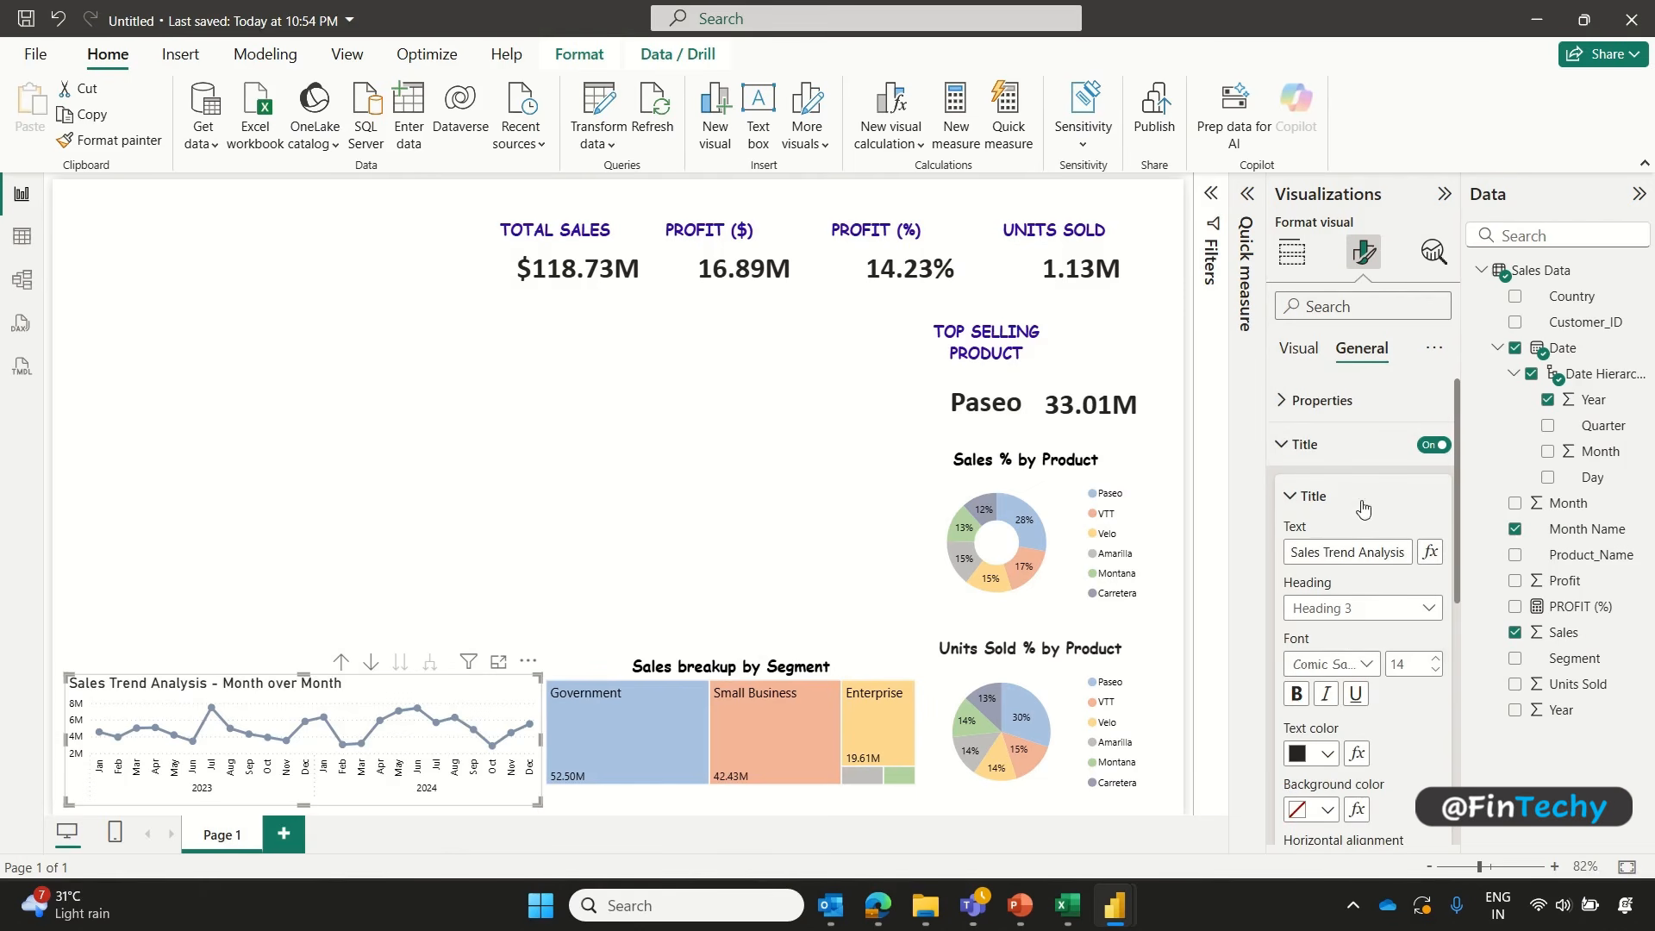
{"action": "left_click", "coordinate": [1328, 754]}
{"action": "left_click", "coordinate": [1343, 659]}
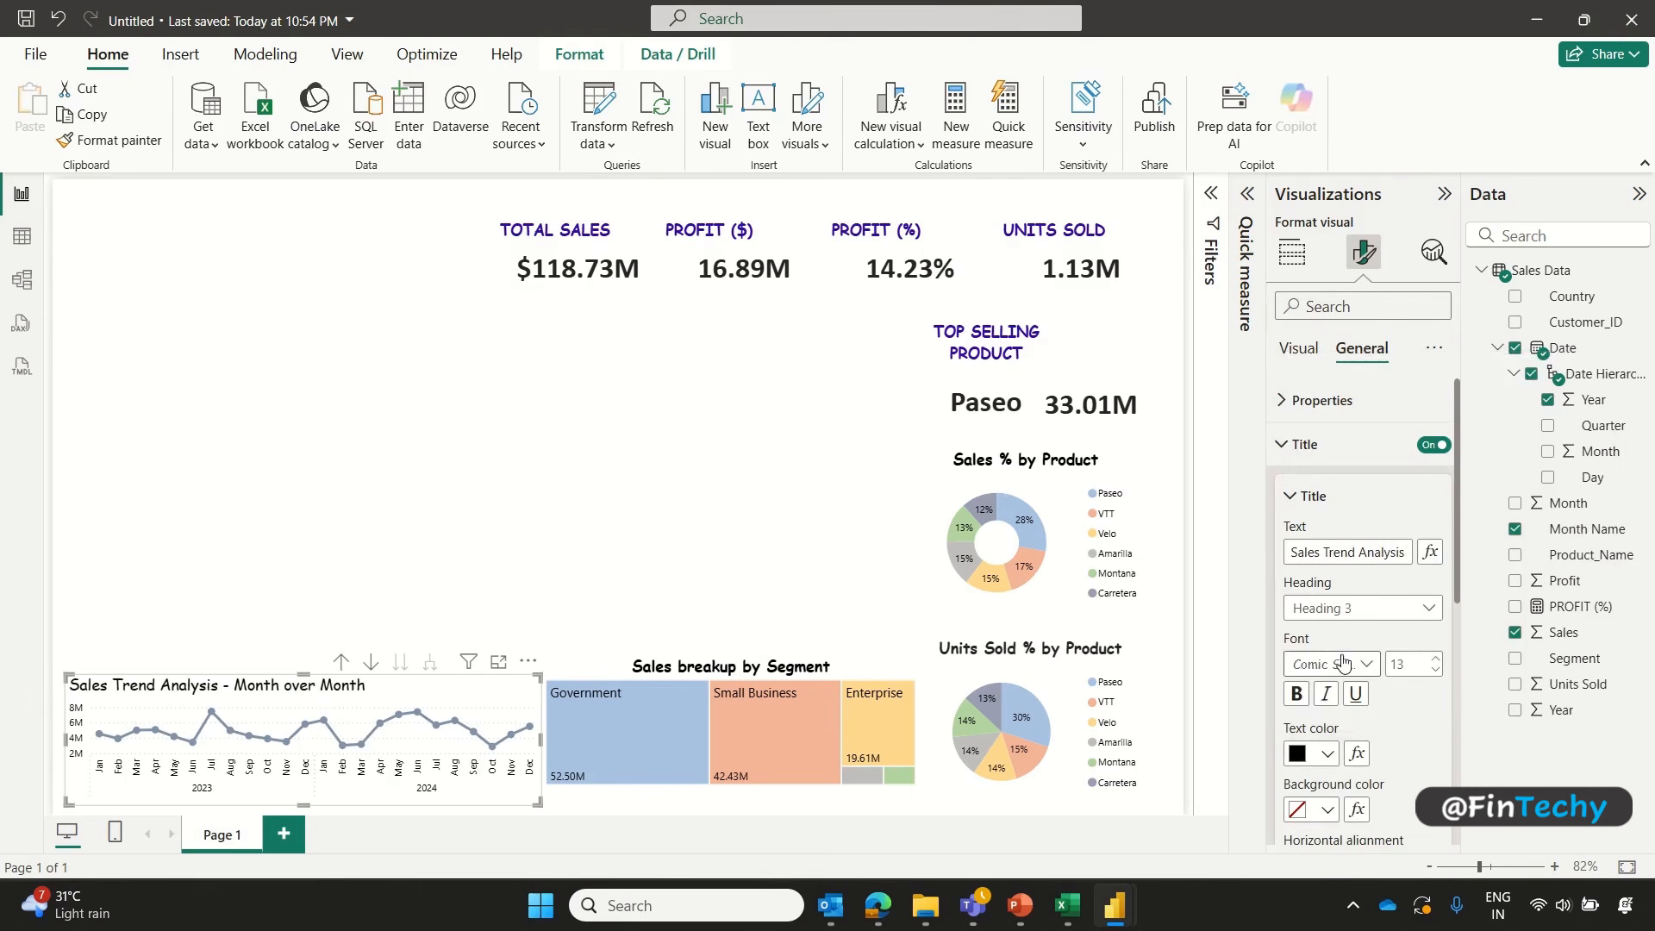
{"action": "left_click", "coordinate": [1296, 694]}
{"action": "left_click_drag", "start_coordinate": [1457, 585], "coordinate": [1457, 662]}
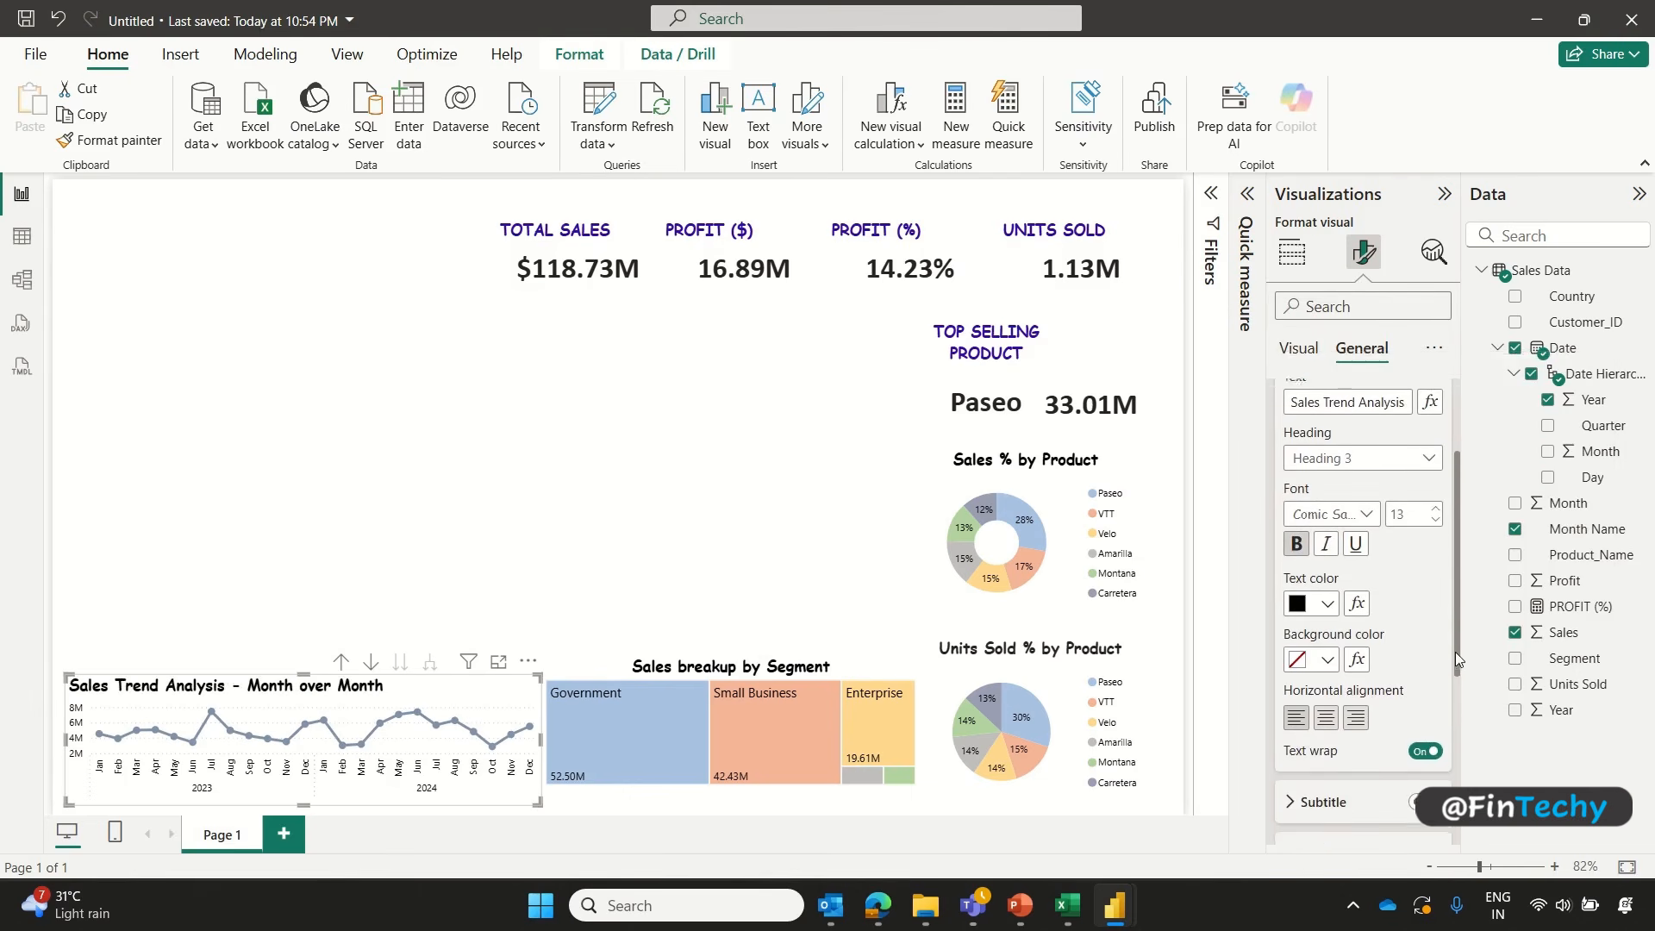
{"action": "left_click", "coordinate": [1328, 709]}
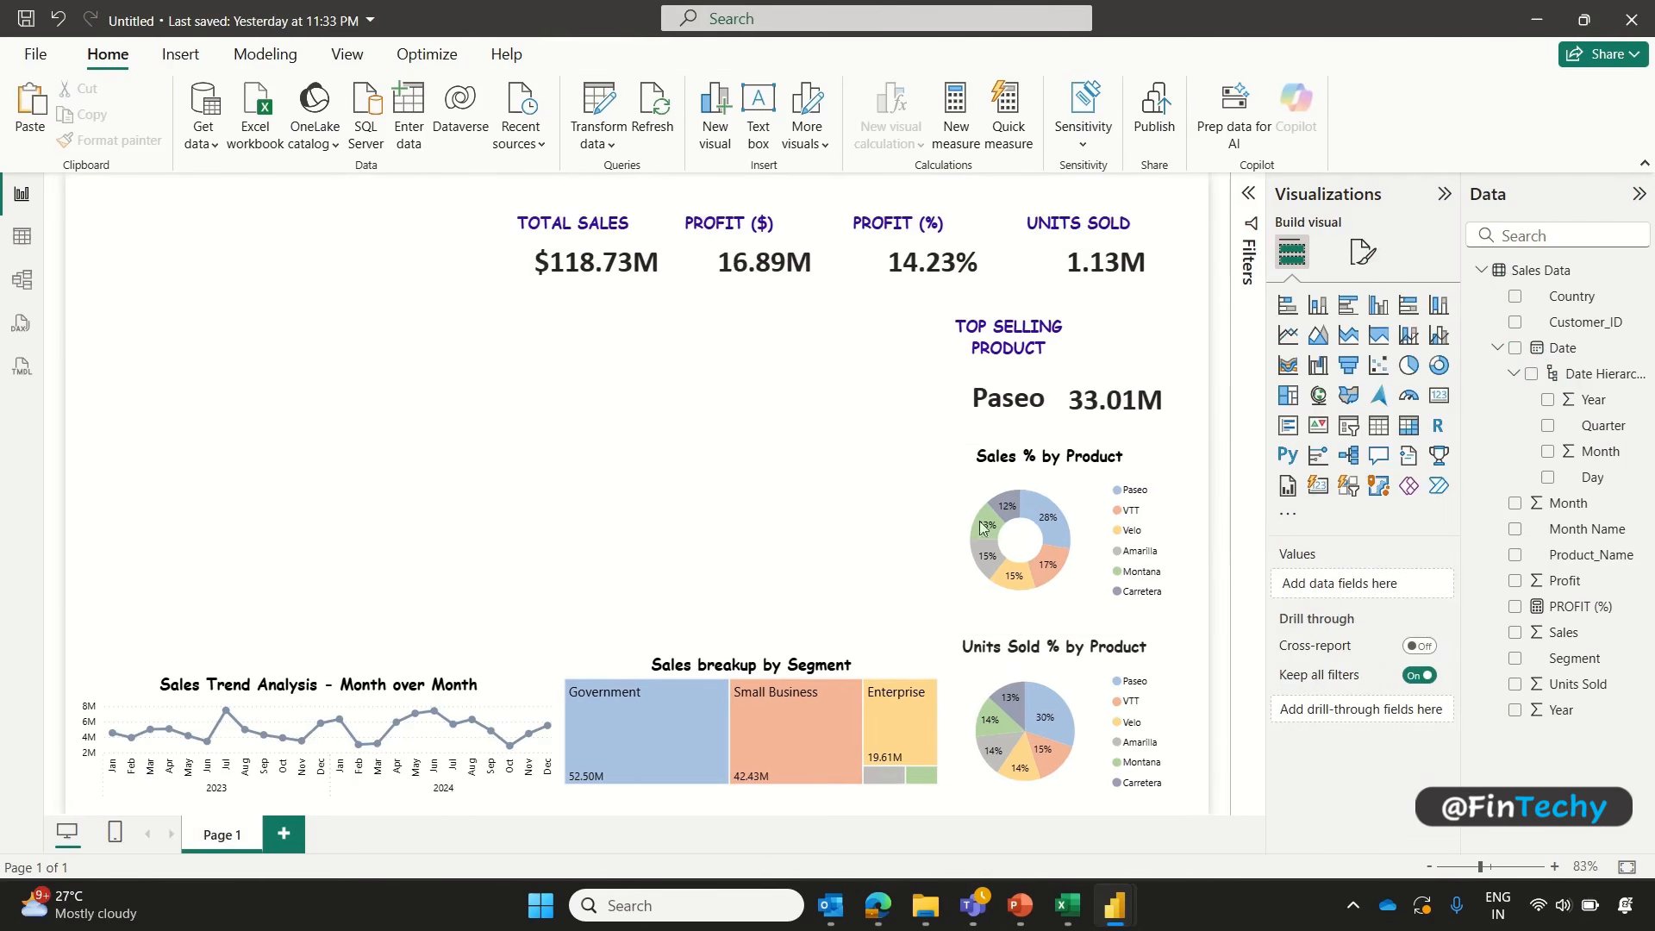
Step: Add a slicer on the Year field and shrink it to a small box near the page's upper-left corner
{"action": "left_click", "coordinate": [1350, 425]}
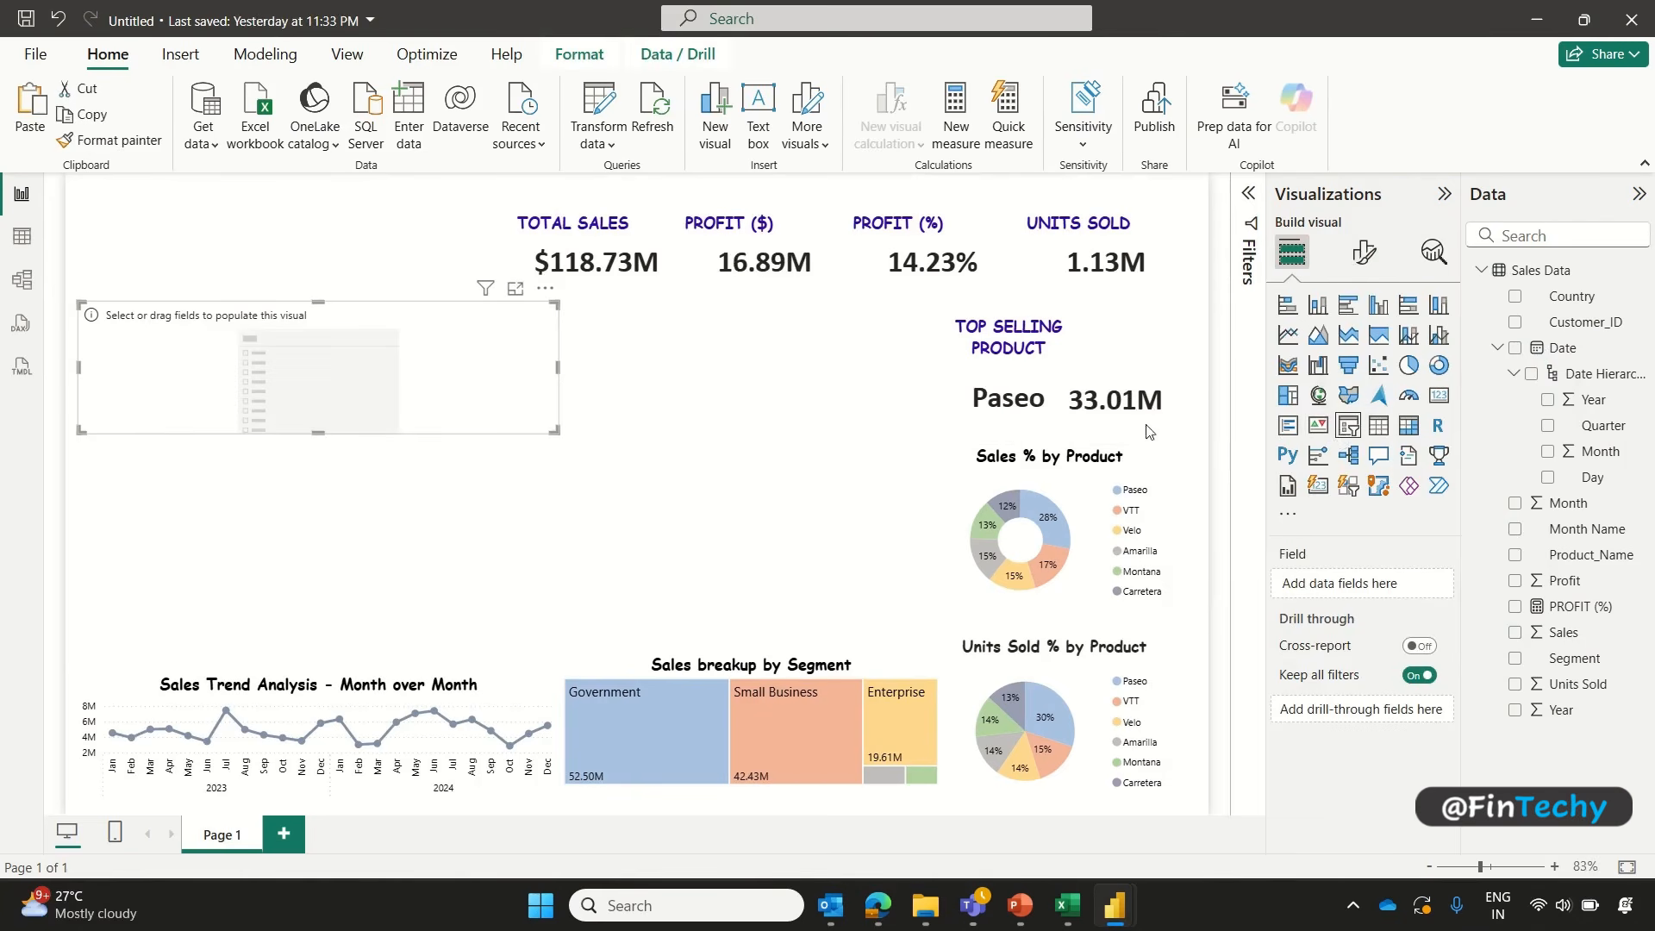
{"action": "left_click_drag", "start_coordinate": [559, 365], "coordinate": [176, 366]}
{"action": "left_click_drag", "start_coordinate": [130, 432], "coordinate": [134, 376]}
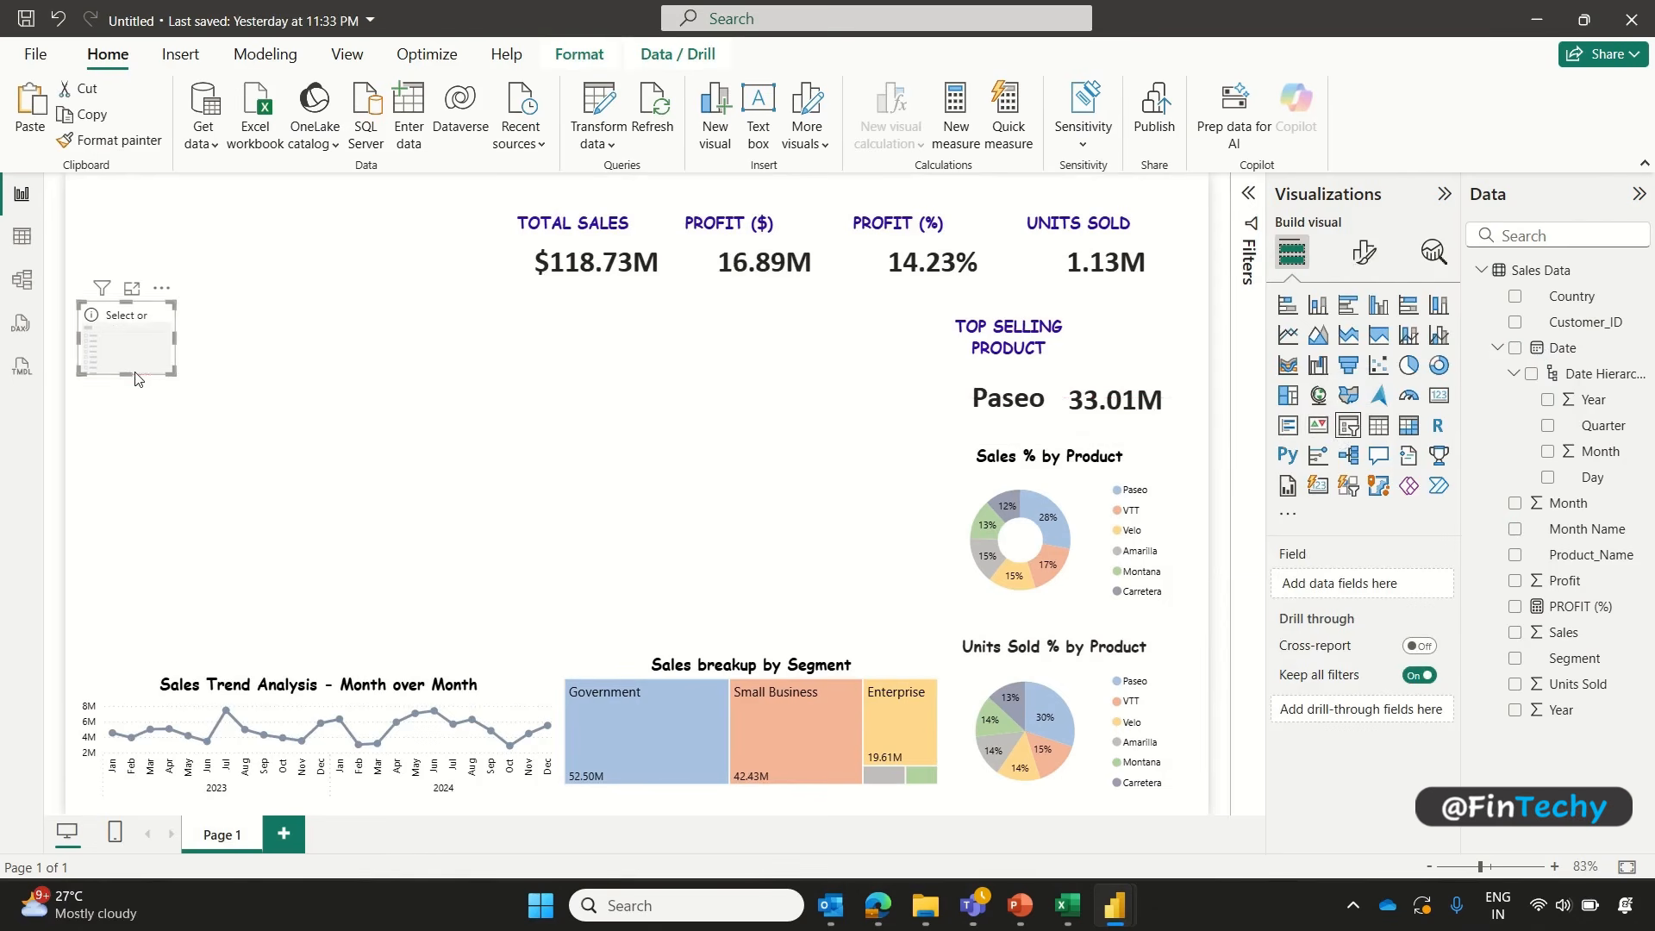
{"action": "left_click", "coordinate": [1515, 710]}
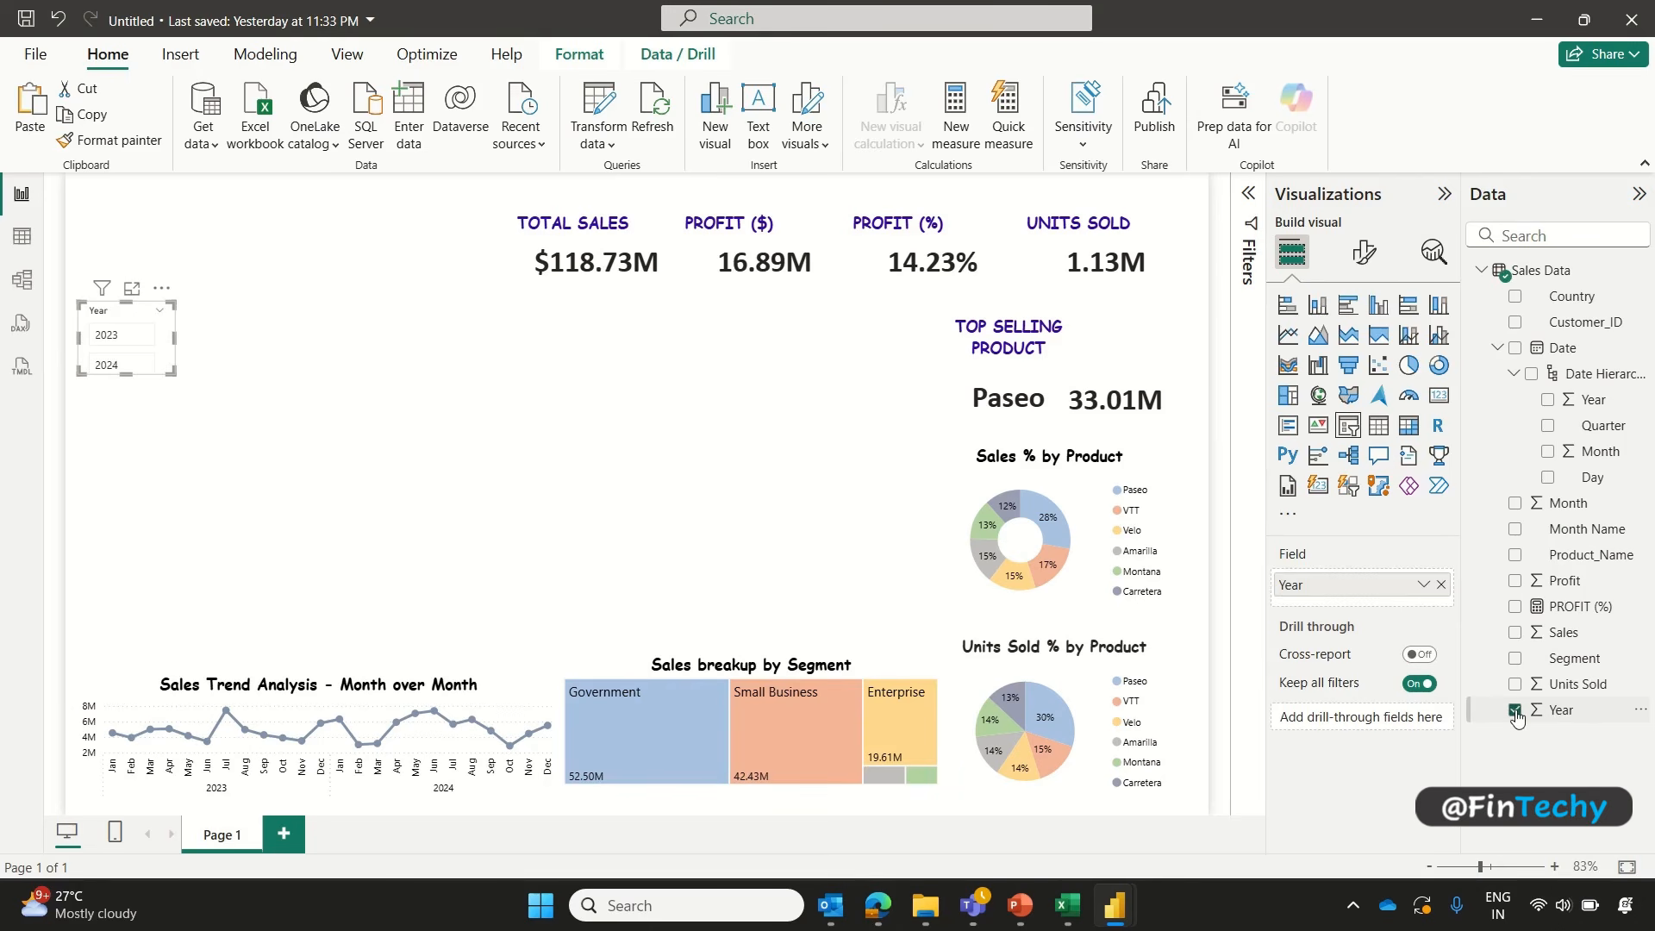
Step: Set the Year slicer's style to Vertical list
{"action": "left_click", "coordinate": [1364, 252]}
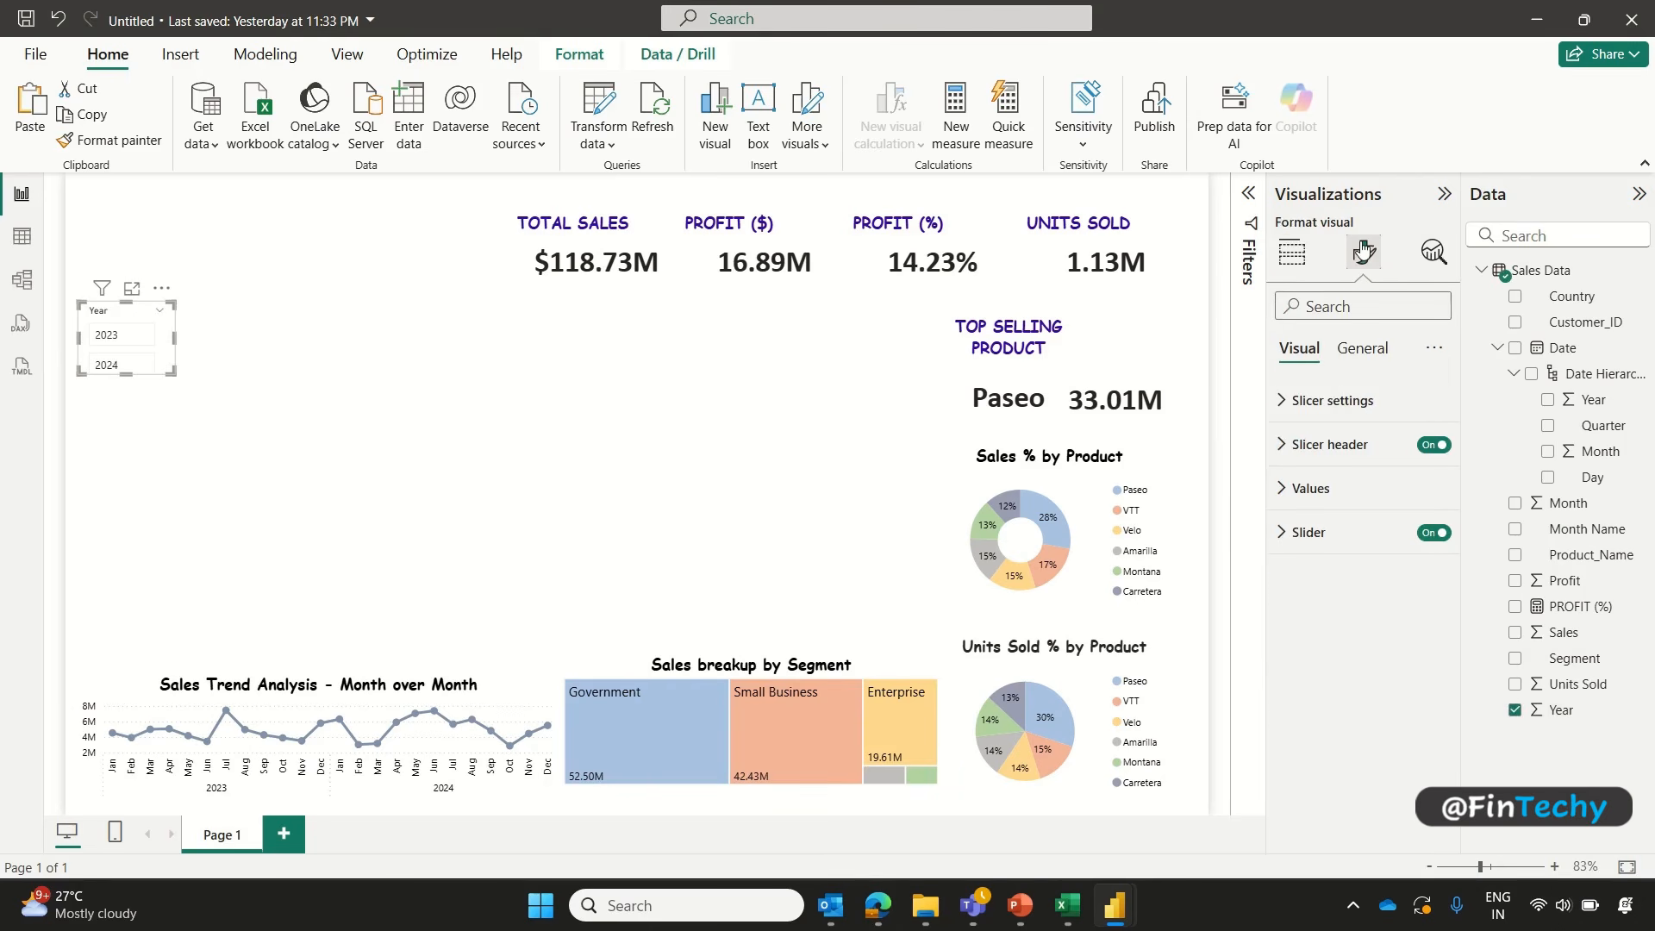
{"action": "left_click", "coordinate": [1330, 402]}
{"action": "left_click", "coordinate": [1362, 508]}
{"action": "left_click", "coordinate": [1344, 529]}
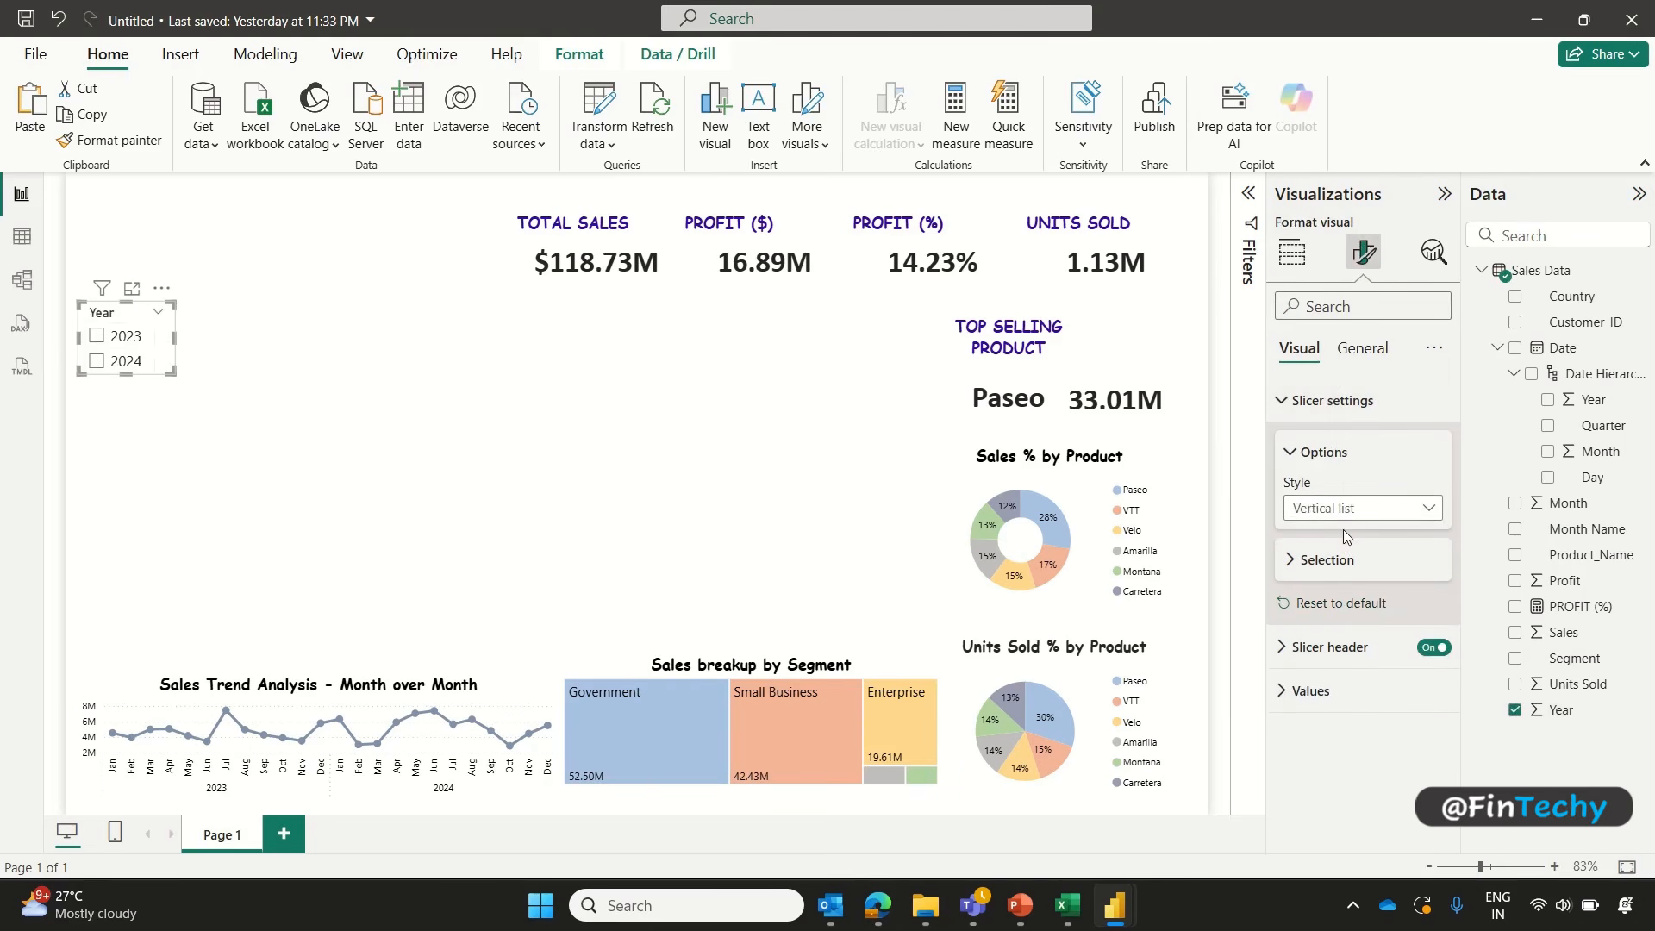
Step: Format the Year slicer's header text in bold at size 13
{"action": "left_click", "coordinate": [1347, 647]}
{"action": "scroll", "coordinate": [1349, 630], "scroll_direction": "down", "scroll_amount": 3}
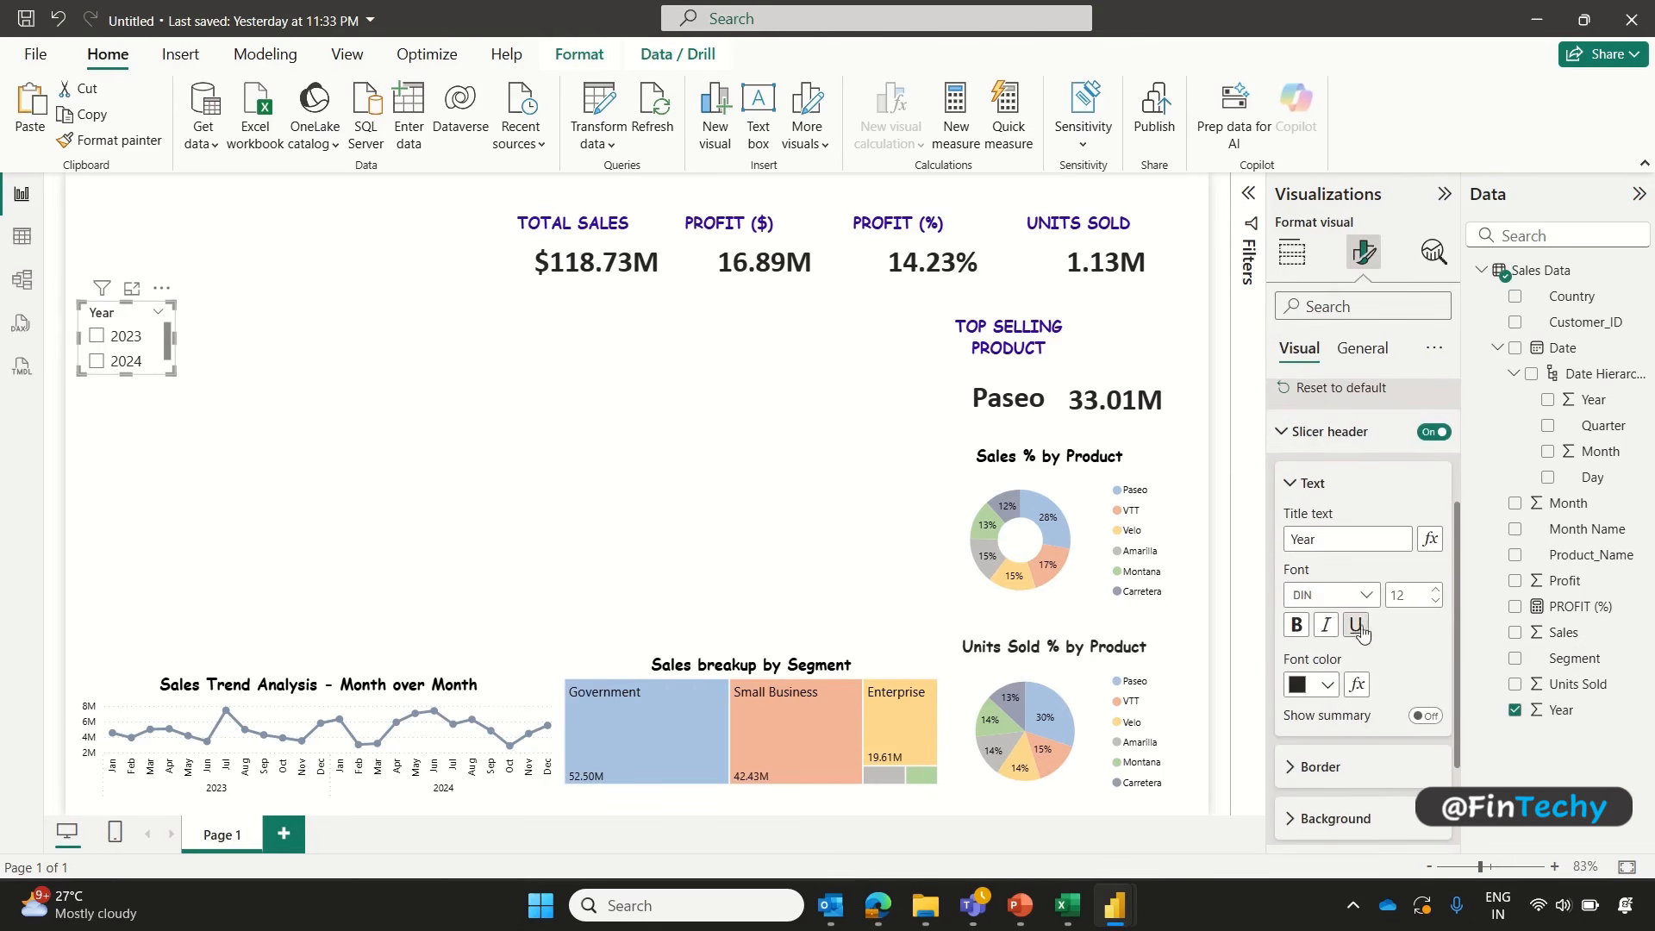
{"action": "left_click", "coordinate": [1296, 624]}
{"action": "scroll", "coordinate": [1423, 683], "scroll_direction": "down", "scroll_amount": 3}
Step: Format the Year slicer's values in bold Comic Sans MS at size 10
{"action": "left_click", "coordinate": [1312, 822]}
{"action": "left_click", "coordinate": [1436, 535]}
{"action": "left_click", "coordinate": [1436, 535]}
{"action": "left_click", "coordinate": [1345, 529]}
{"action": "scroll", "coordinate": [1343, 417], "scroll_direction": "up", "scroll_amount": 3}
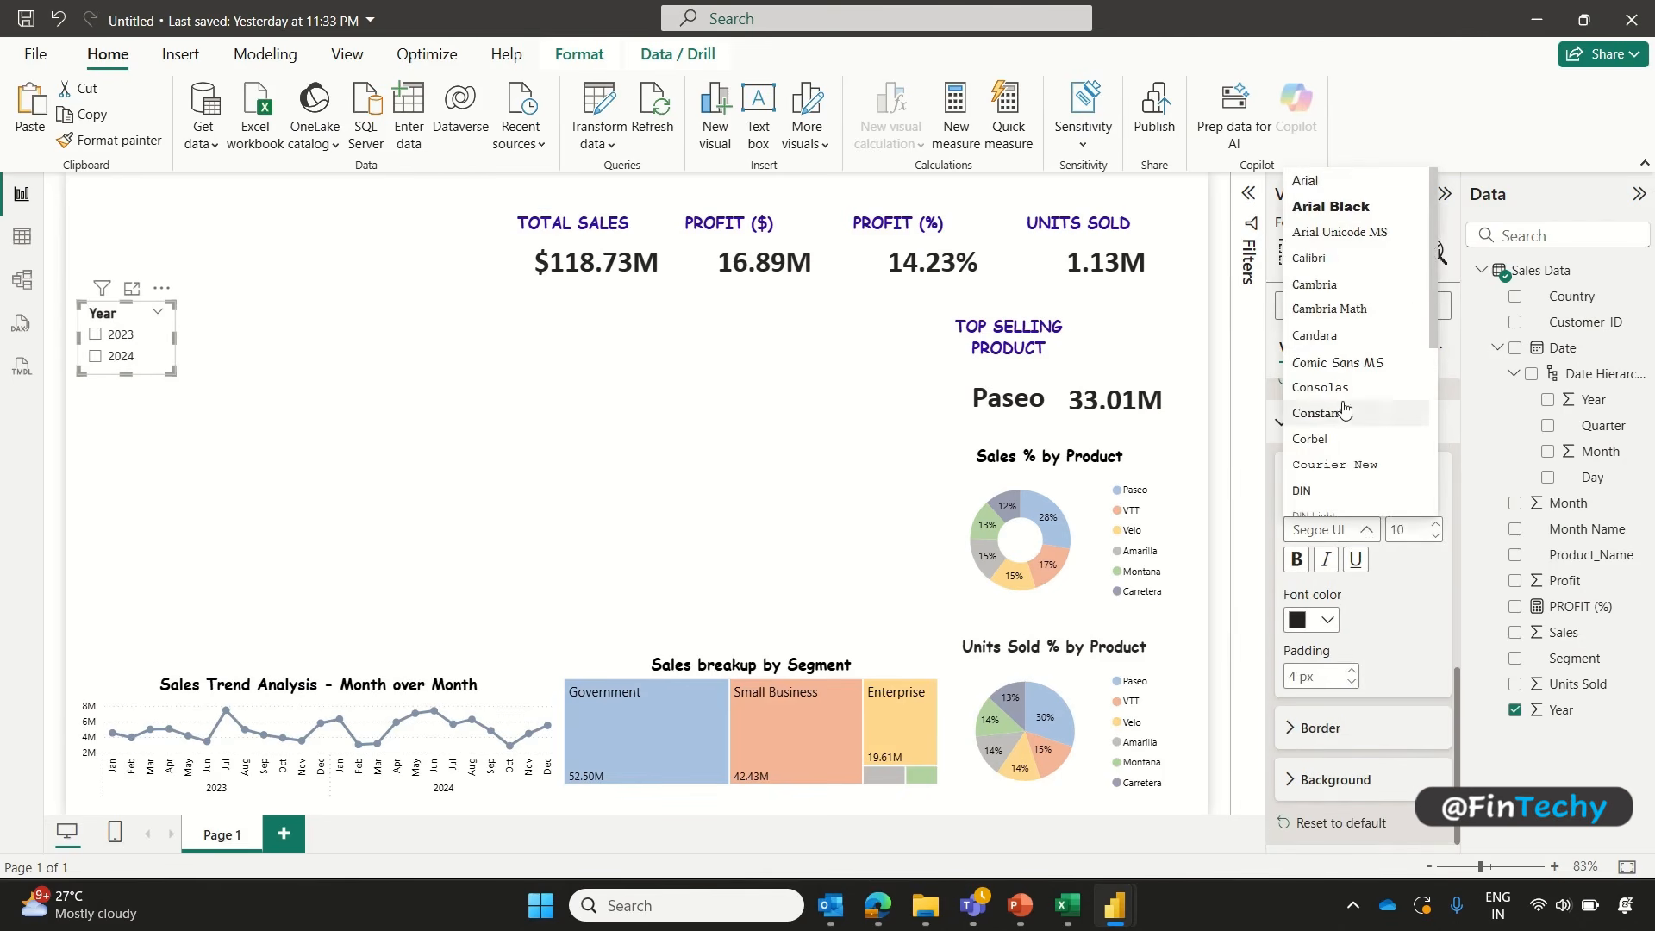
{"action": "left_click", "coordinate": [1340, 362]}
{"action": "left_click", "coordinate": [1298, 561]}
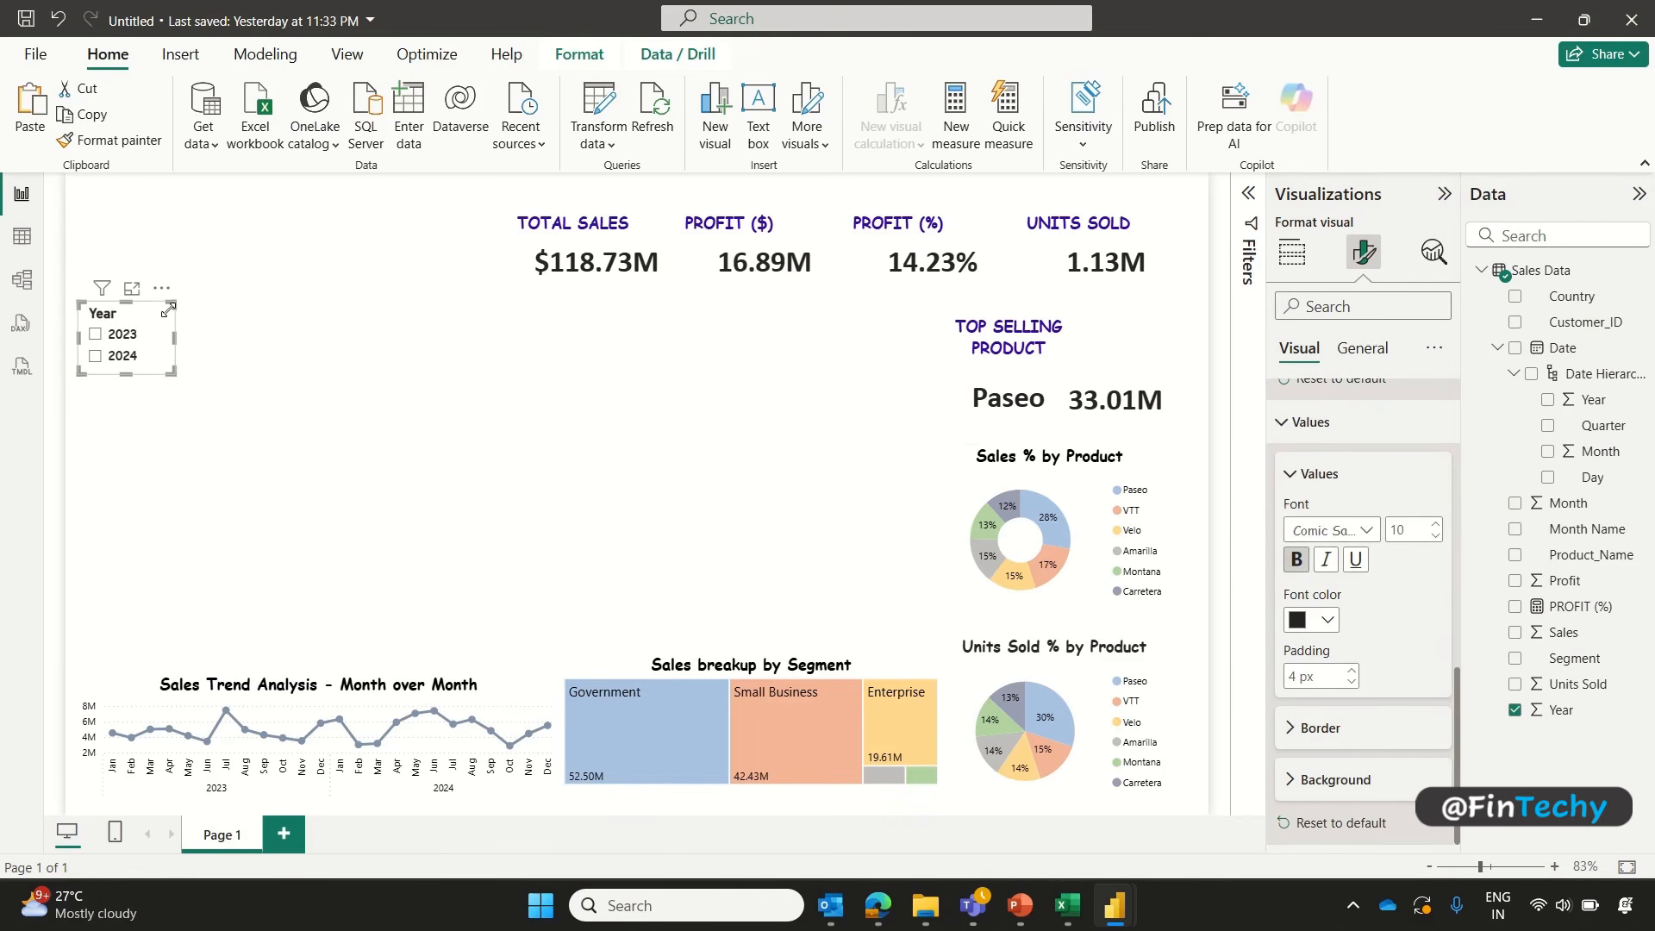
Step: Duplicate the Year slicer and place the copy directly below the original
{"action": "key", "text": "ctrl+c"}
{"action": "key", "text": "ctrl+v"}
{"action": "left_click_drag", "start_coordinate": [163, 328], "coordinate": [168, 409]}
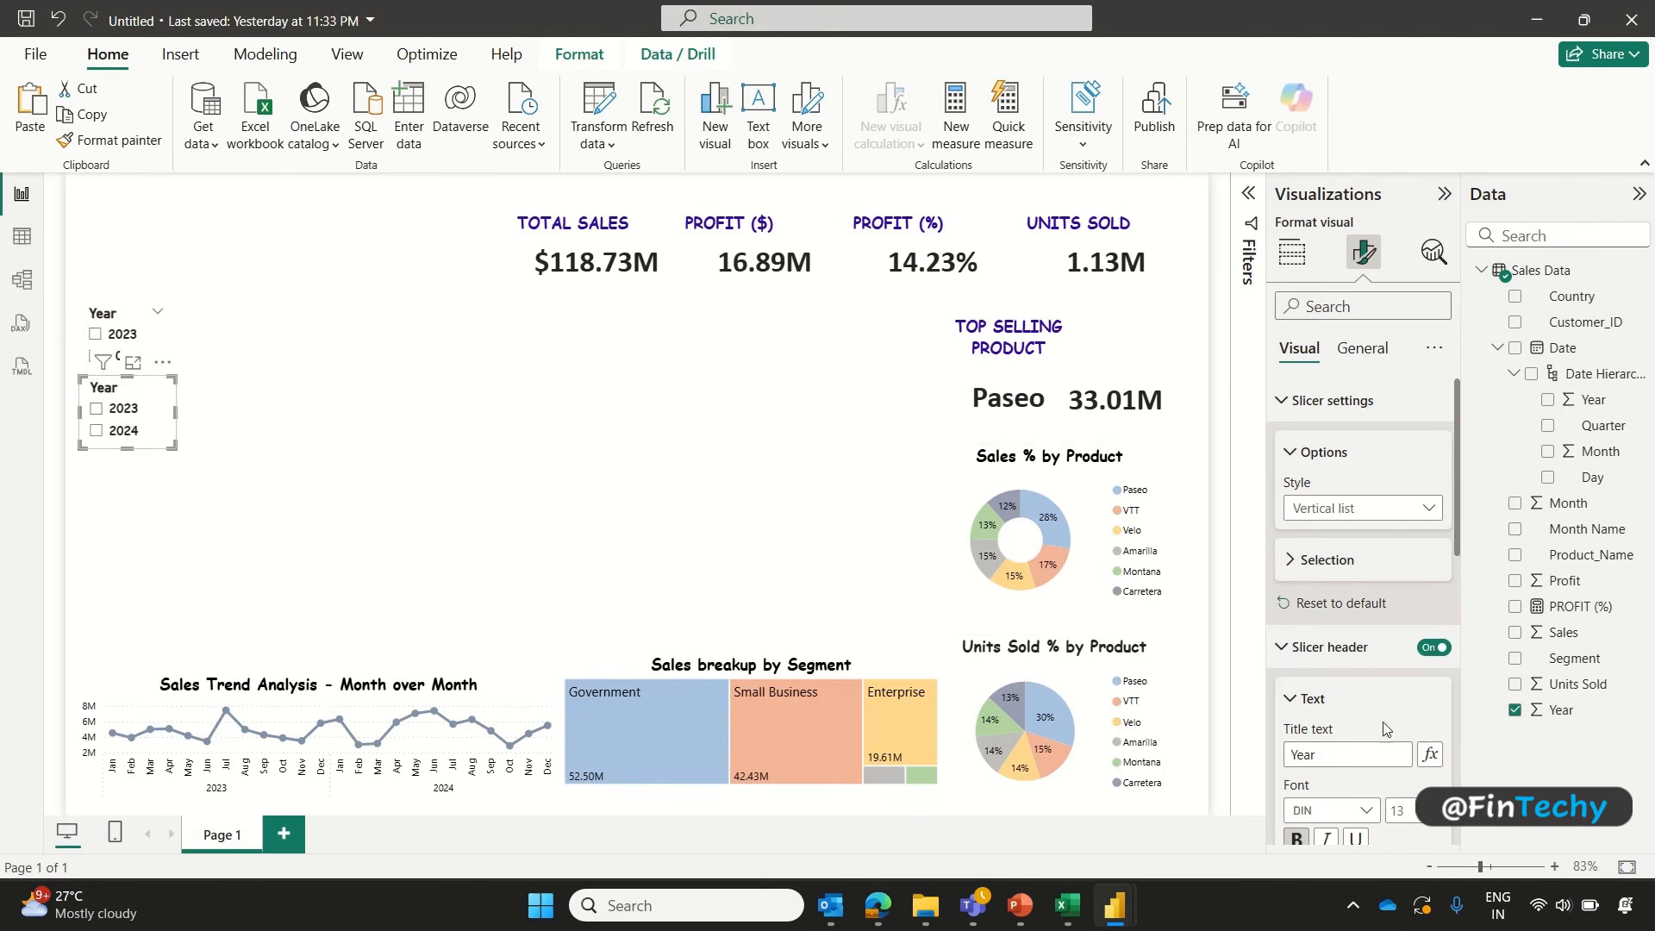
Step: Replace the copied slicer's Year field with Month Name and lengthen the slicer to show all months from Jan to Dec
{"action": "left_click", "coordinate": [1515, 710]}
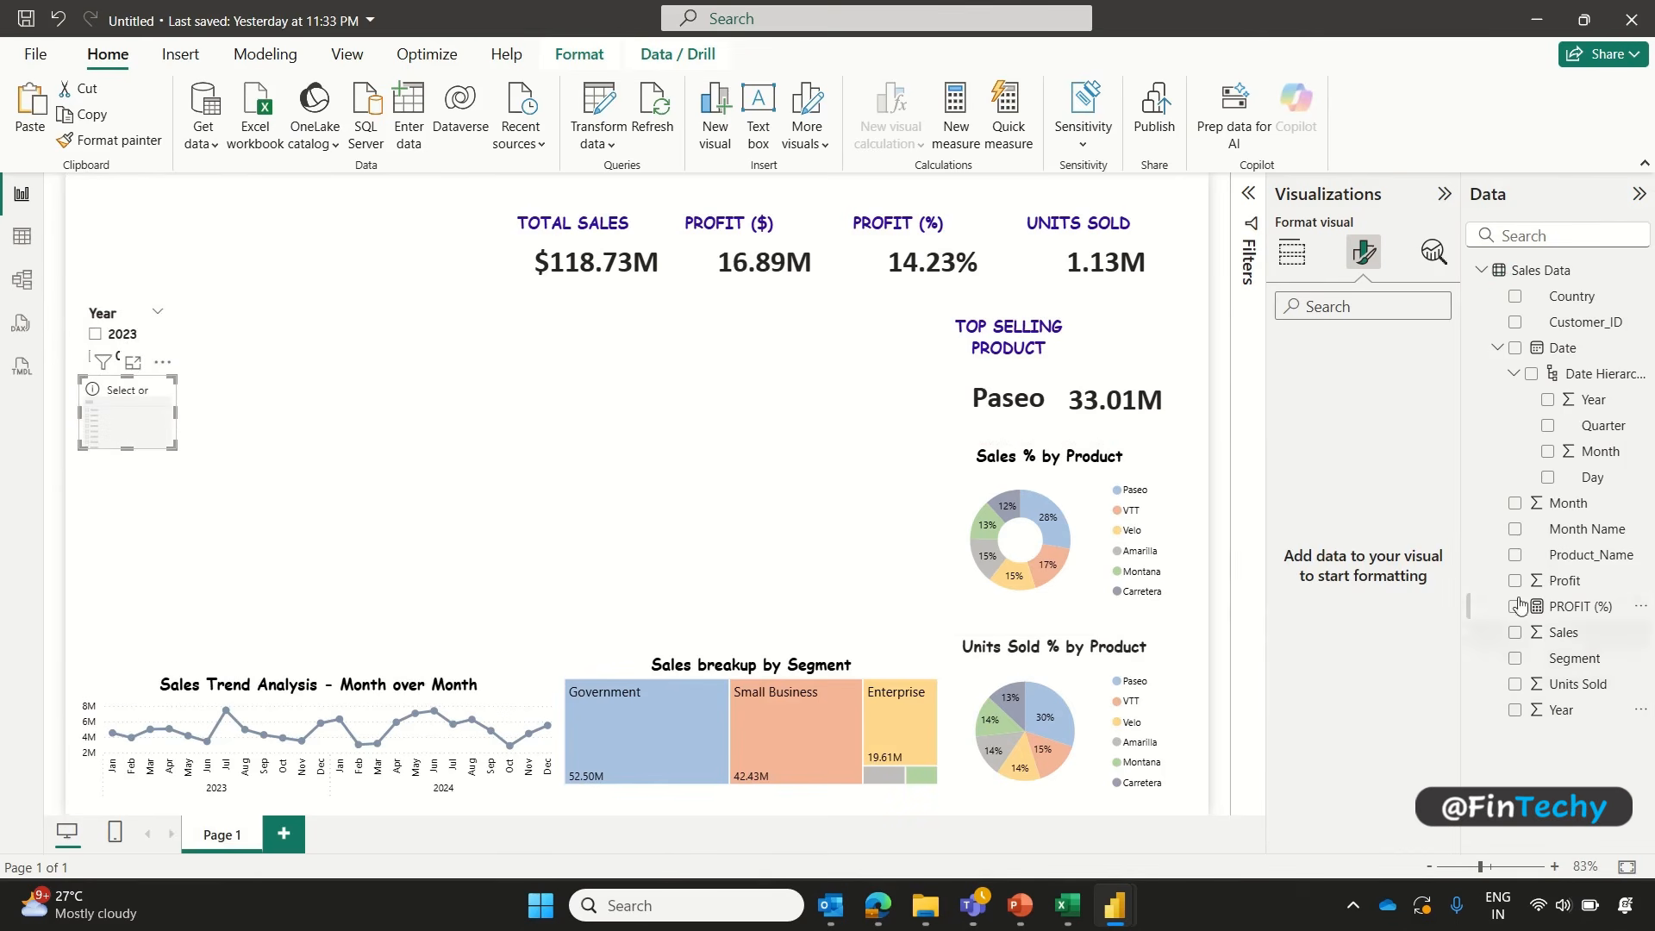
{"action": "left_click", "coordinate": [1516, 530]}
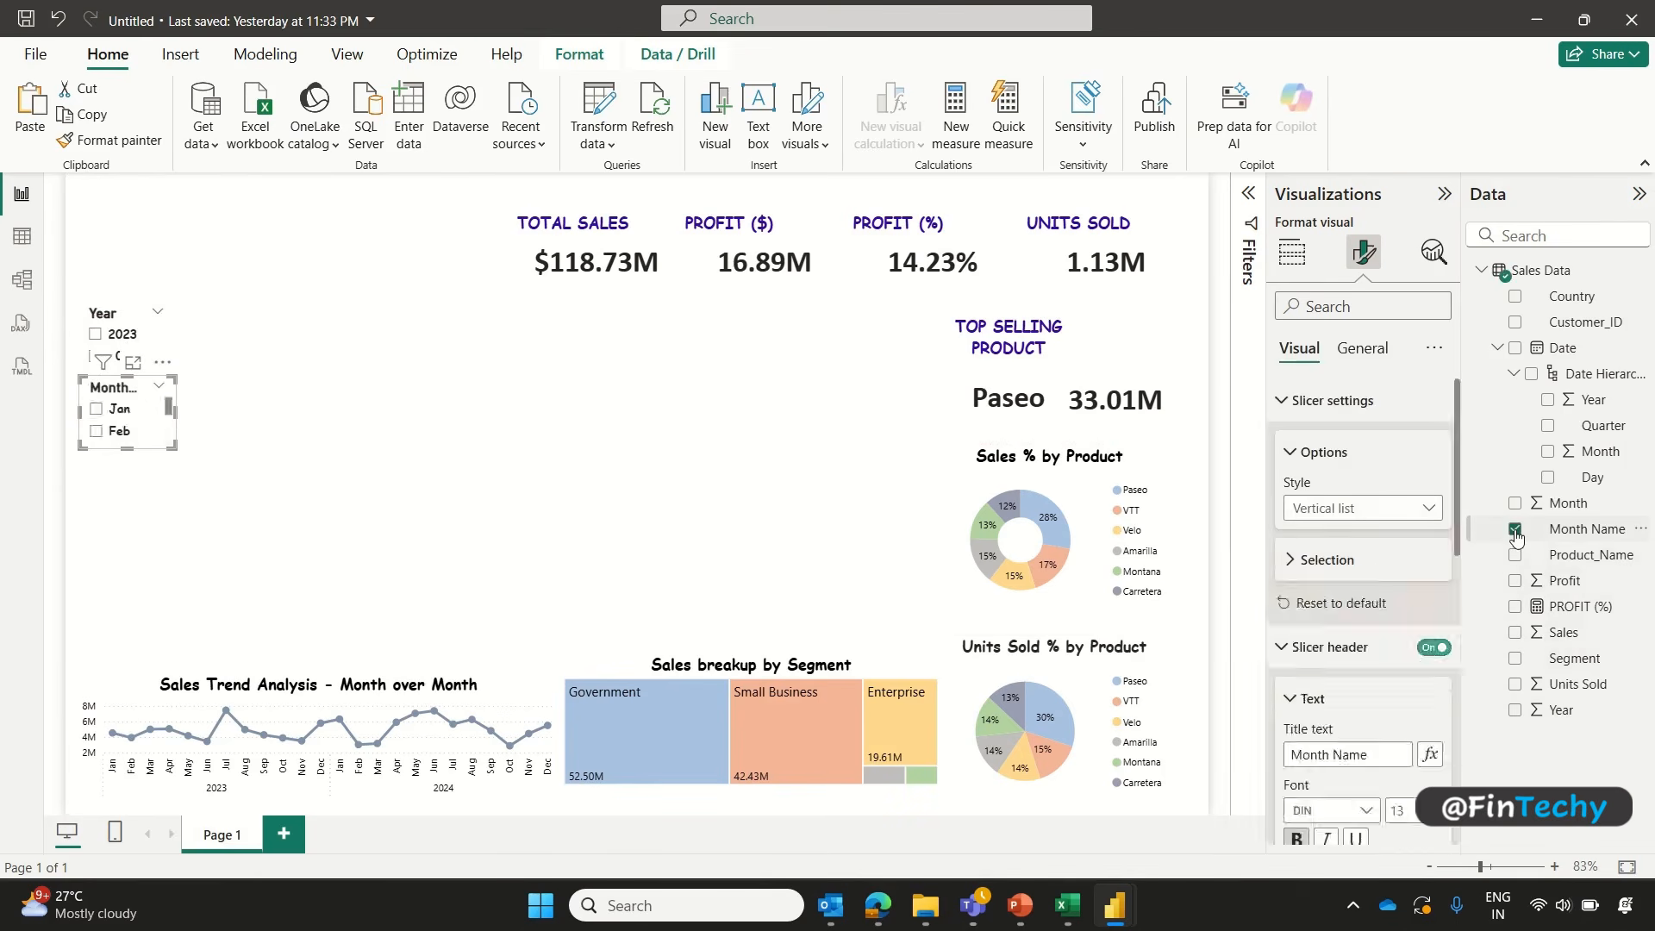
{"action": "left_click_drag", "start_coordinate": [124, 450], "coordinate": [112, 684]}
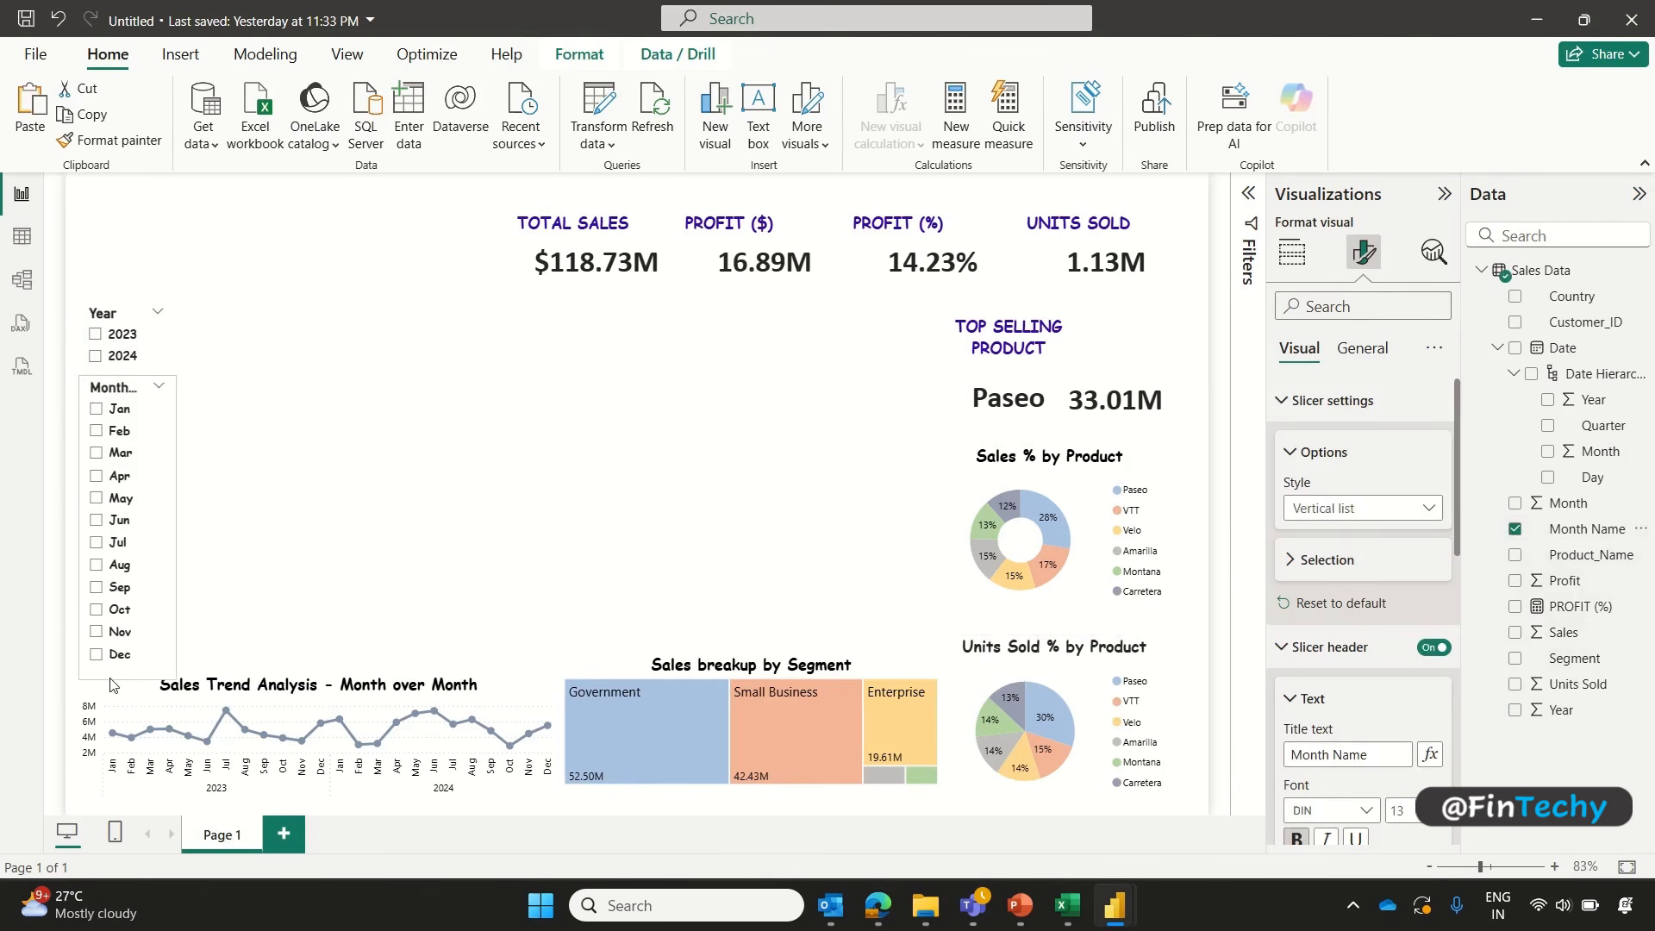
{"action": "left_click", "coordinate": [219, 578]}
Step: Shorten the month slicer's header title to "Month"
{"action": "left_click", "coordinate": [117, 430]}
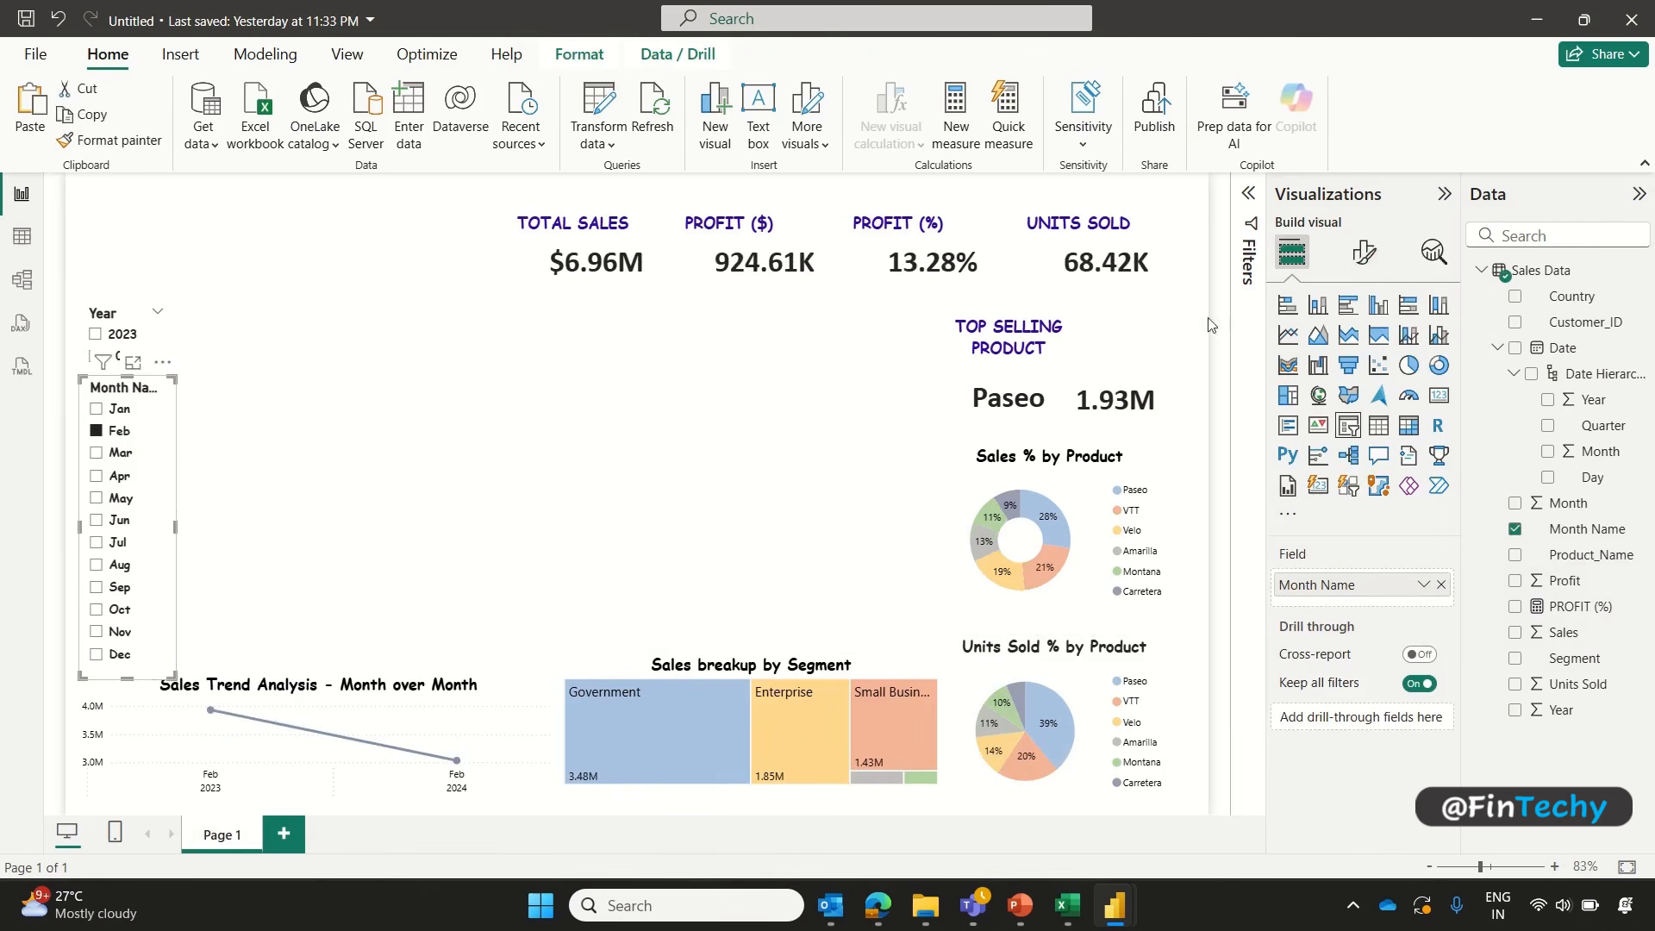
{"action": "left_click", "coordinate": [1356, 257]}
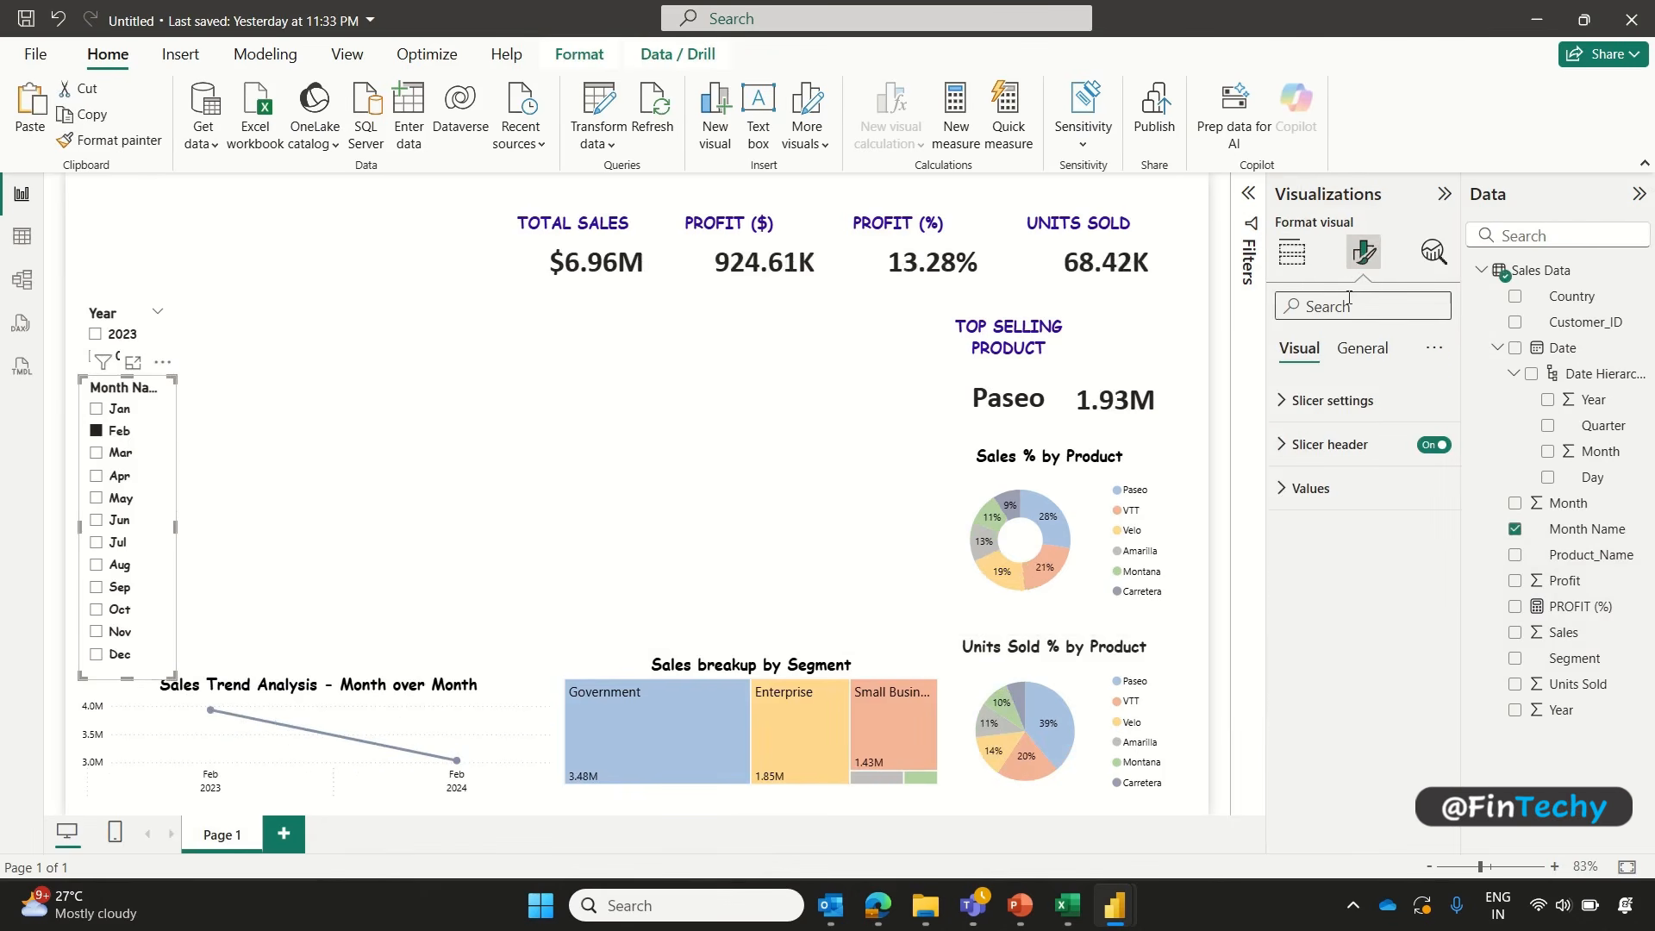
{"action": "left_click", "coordinate": [1286, 447]}
{"action": "double_click", "coordinate": [1380, 548]}
{"action": "key", "text": "BackSpace"}
{"action": "key", "text": "BackSpace"}
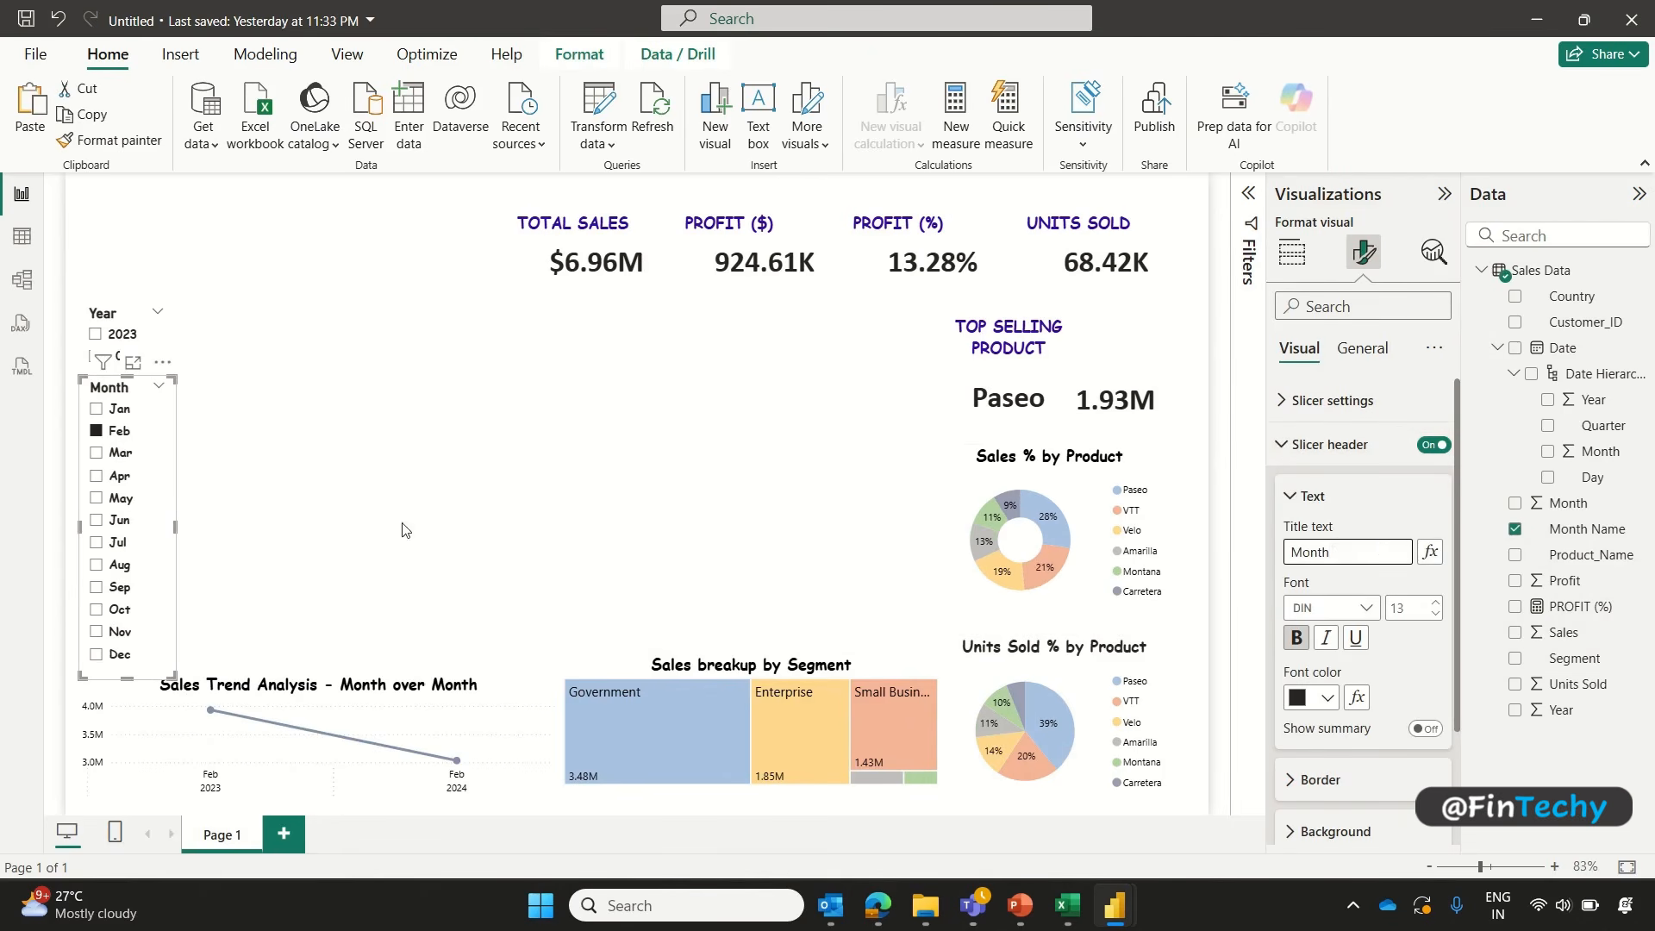
{"action": "left_click", "coordinate": [231, 467]}
Step: Move the Year slicer up slightly and place the Month slicer directly beneath it, clear of the line chart
{"action": "left_click", "coordinate": [163, 326]}
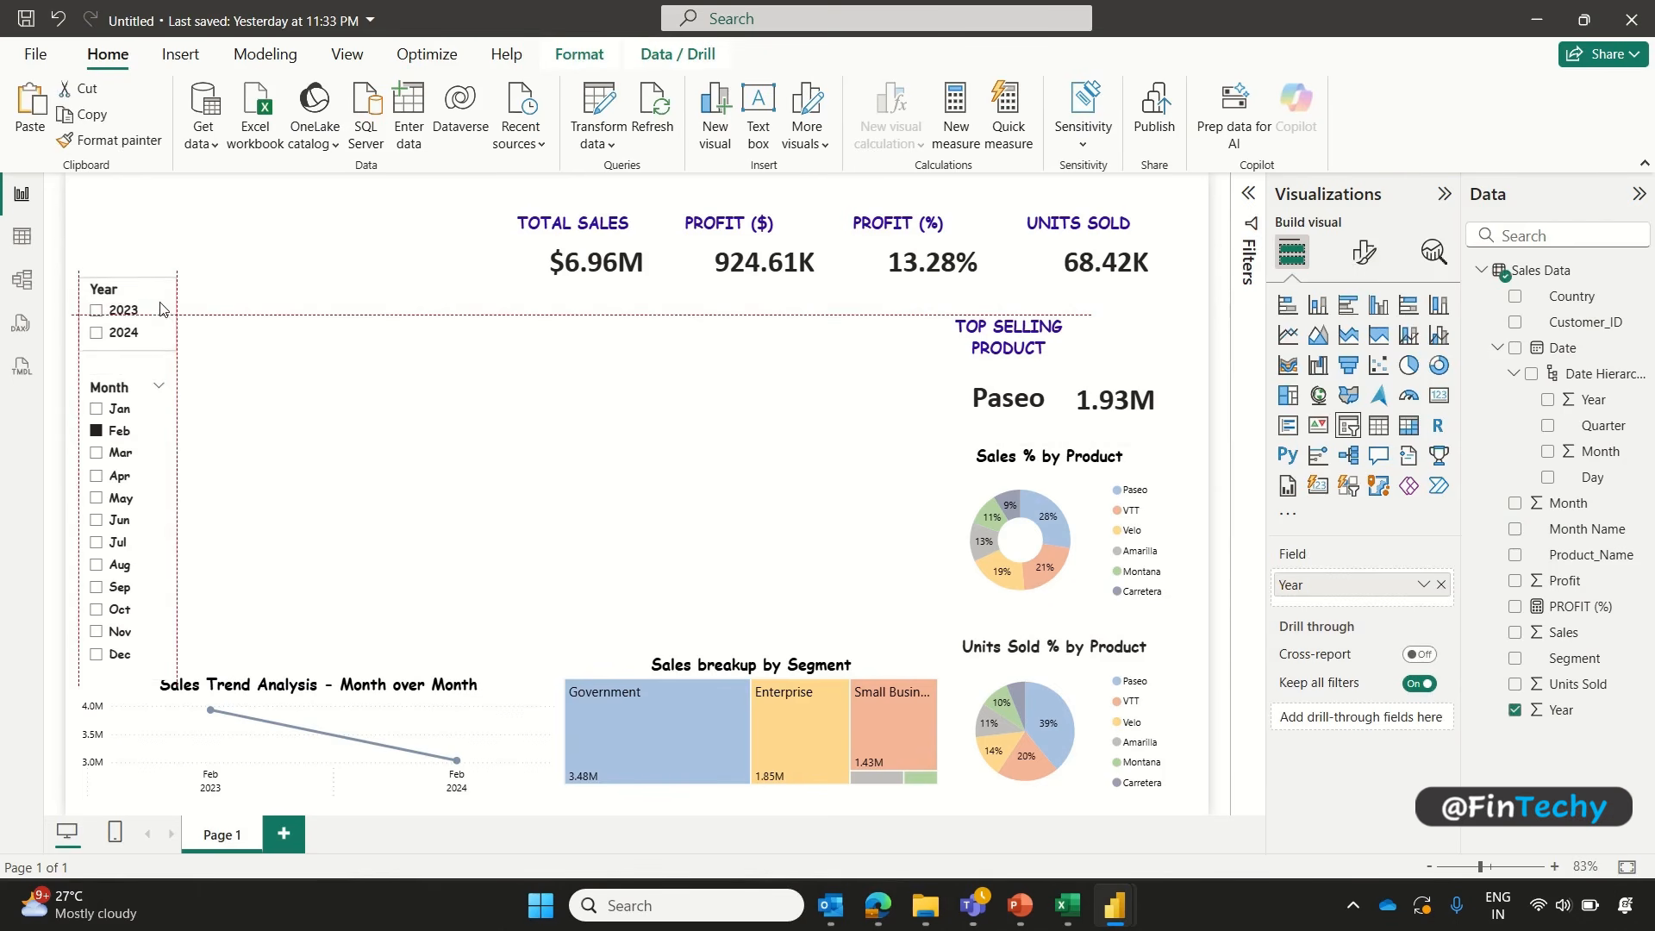
{"action": "left_click", "coordinate": [170, 399]}
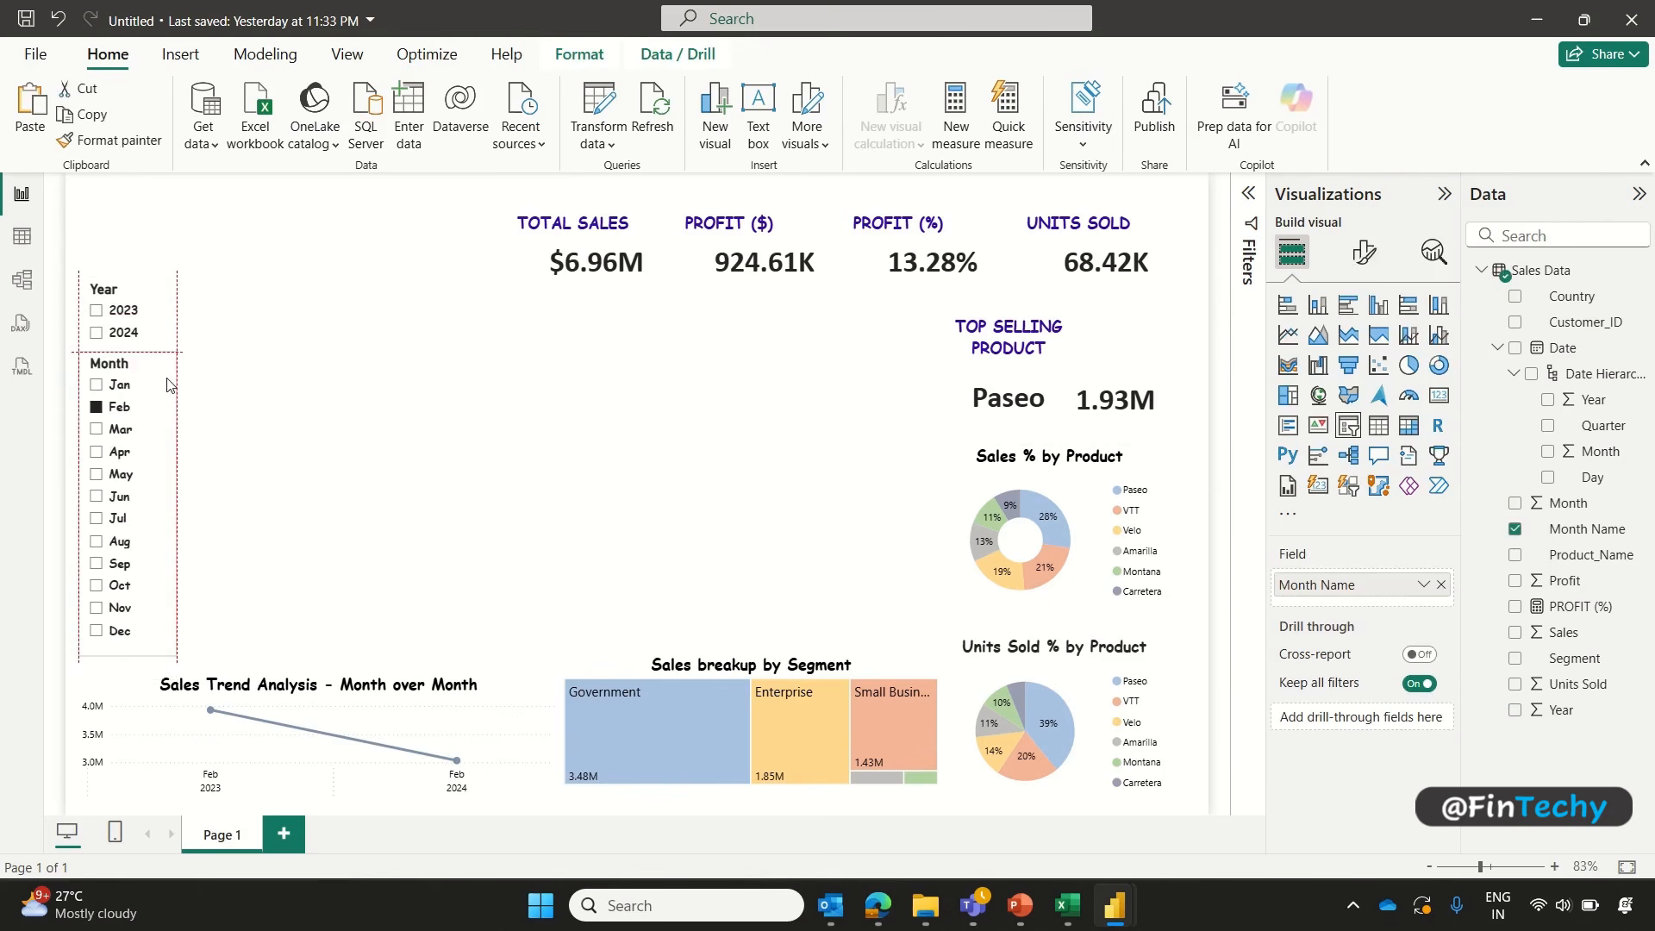
{"action": "left_click", "coordinate": [214, 395]}
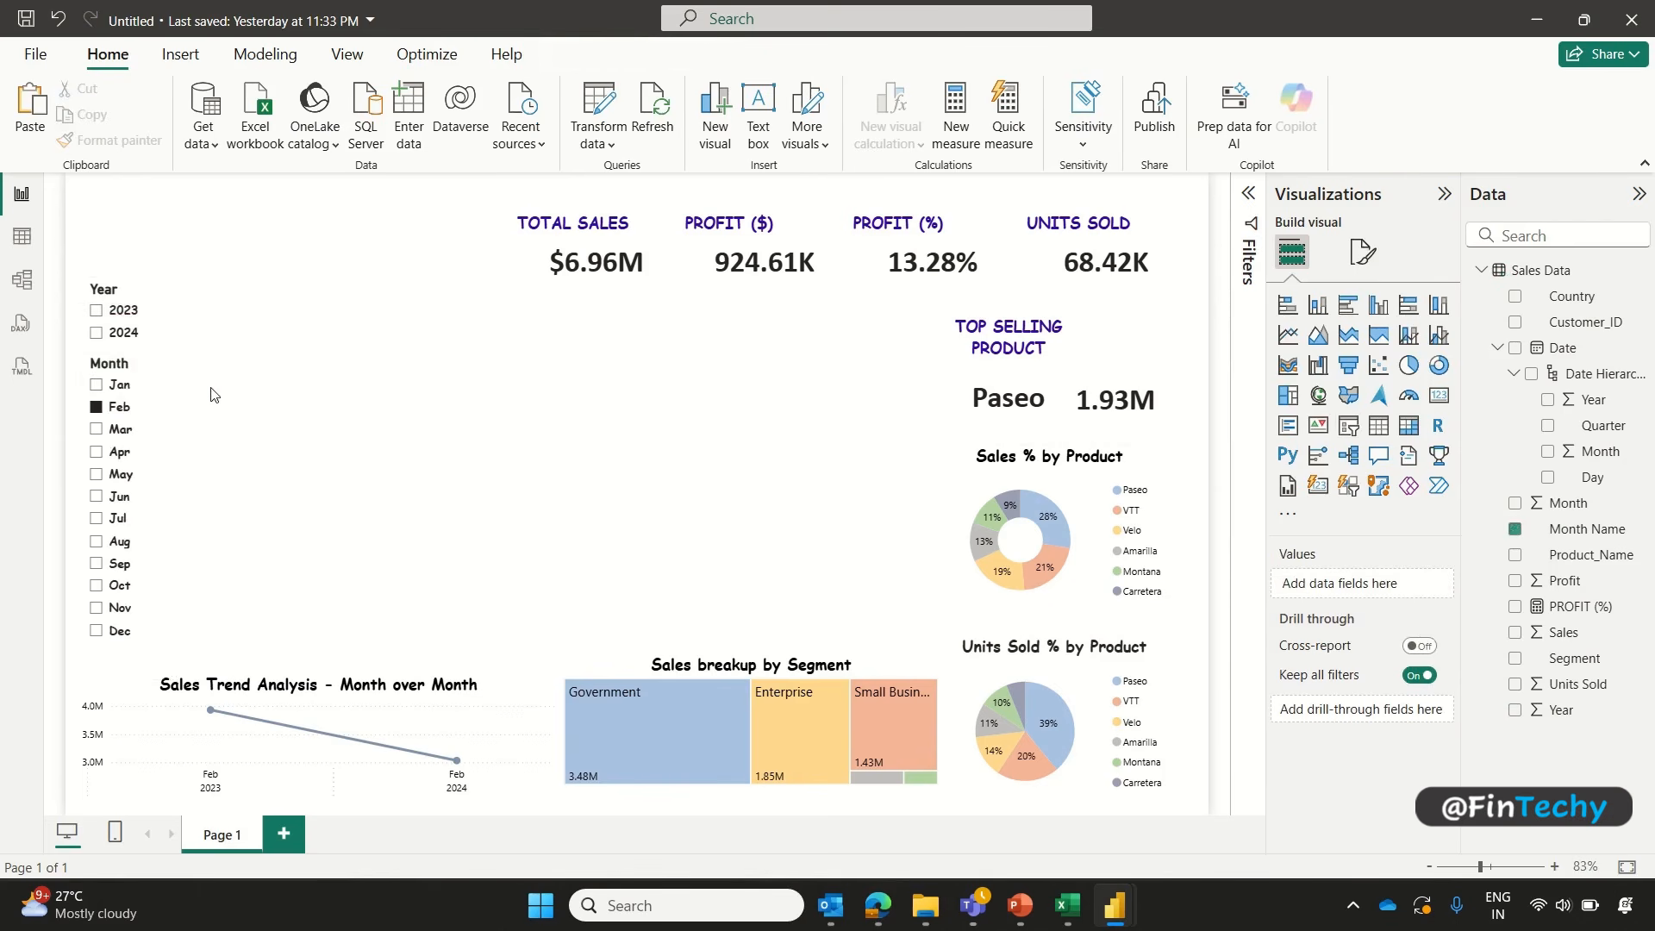
Step: Clear the Feb filter, test the Month slicer with Mar and Apr and the Year slicer with 2023, and clear every selection
{"action": "left_click", "coordinate": [97, 408]}
{"action": "left_click", "coordinate": [97, 429]}
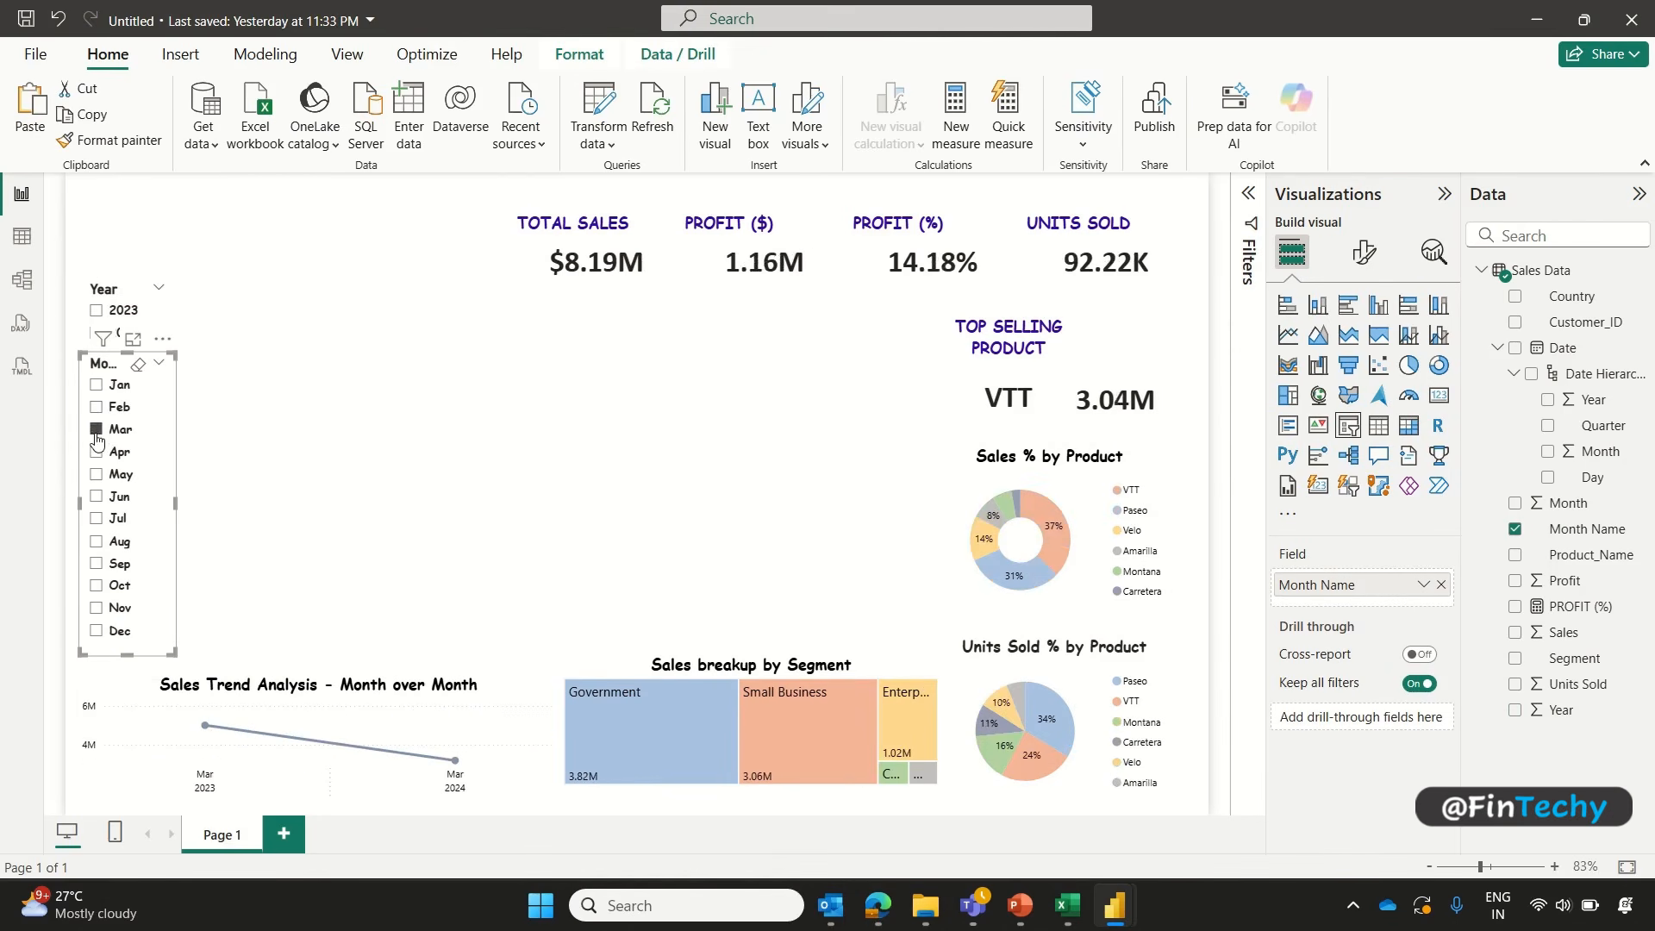
{"action": "left_click", "coordinate": [95, 455]}
{"action": "left_click", "coordinate": [96, 455]}
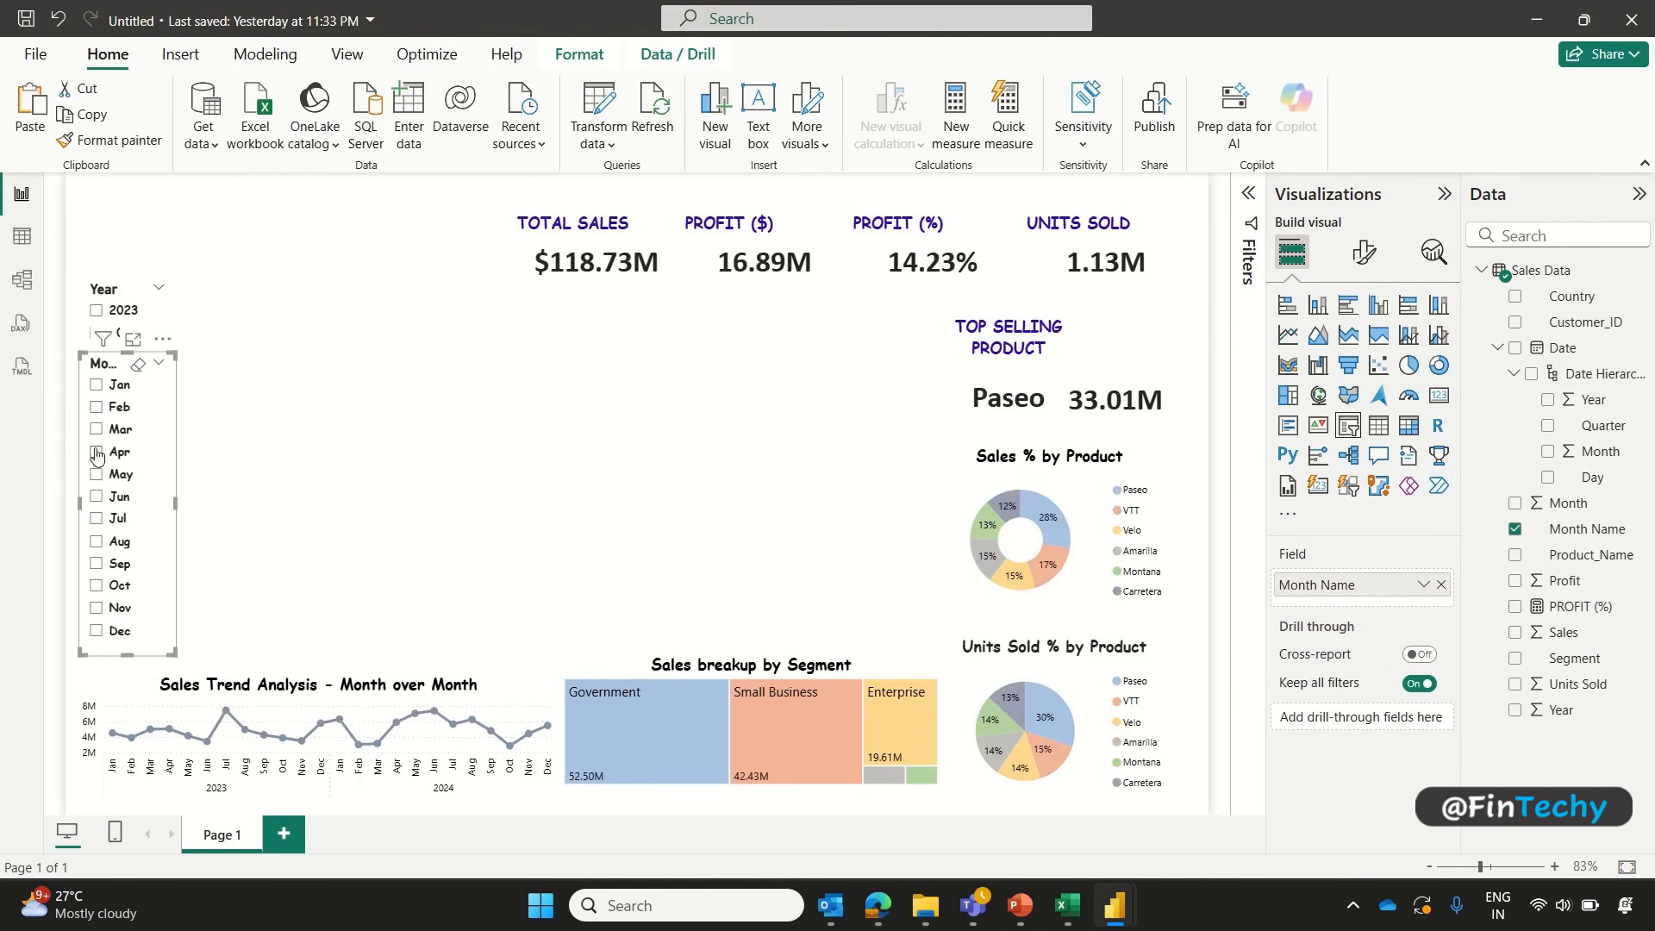
{"action": "left_click", "coordinate": [97, 312]}
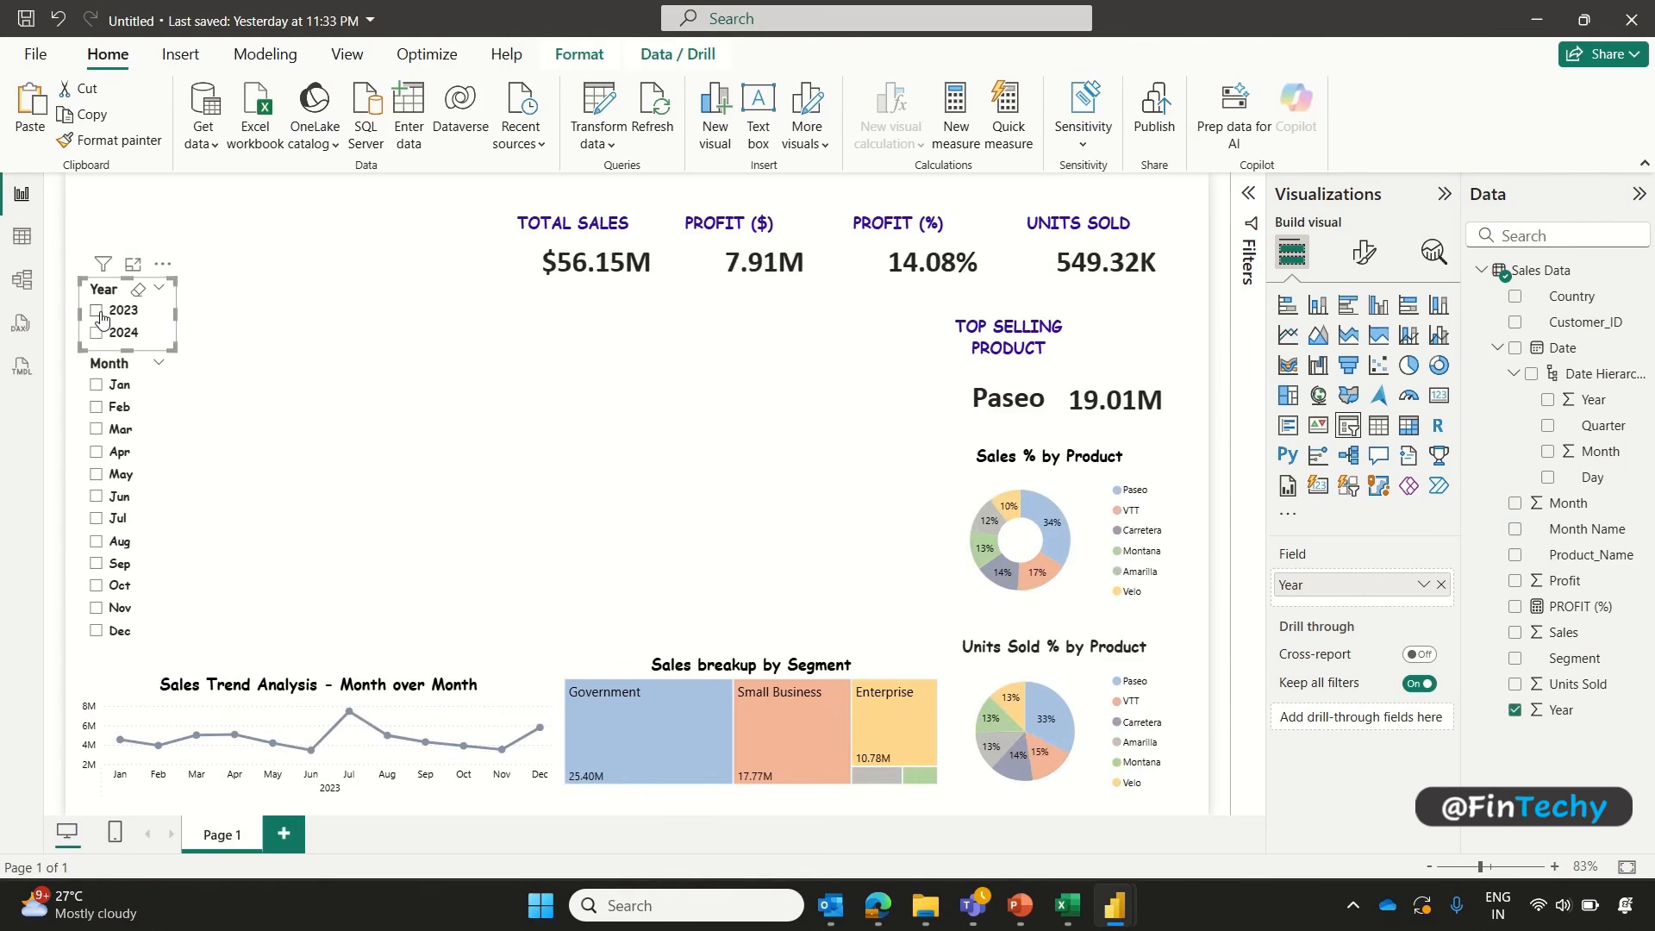
{"action": "left_click", "coordinate": [100, 316]}
{"action": "left_click", "coordinate": [253, 347]}
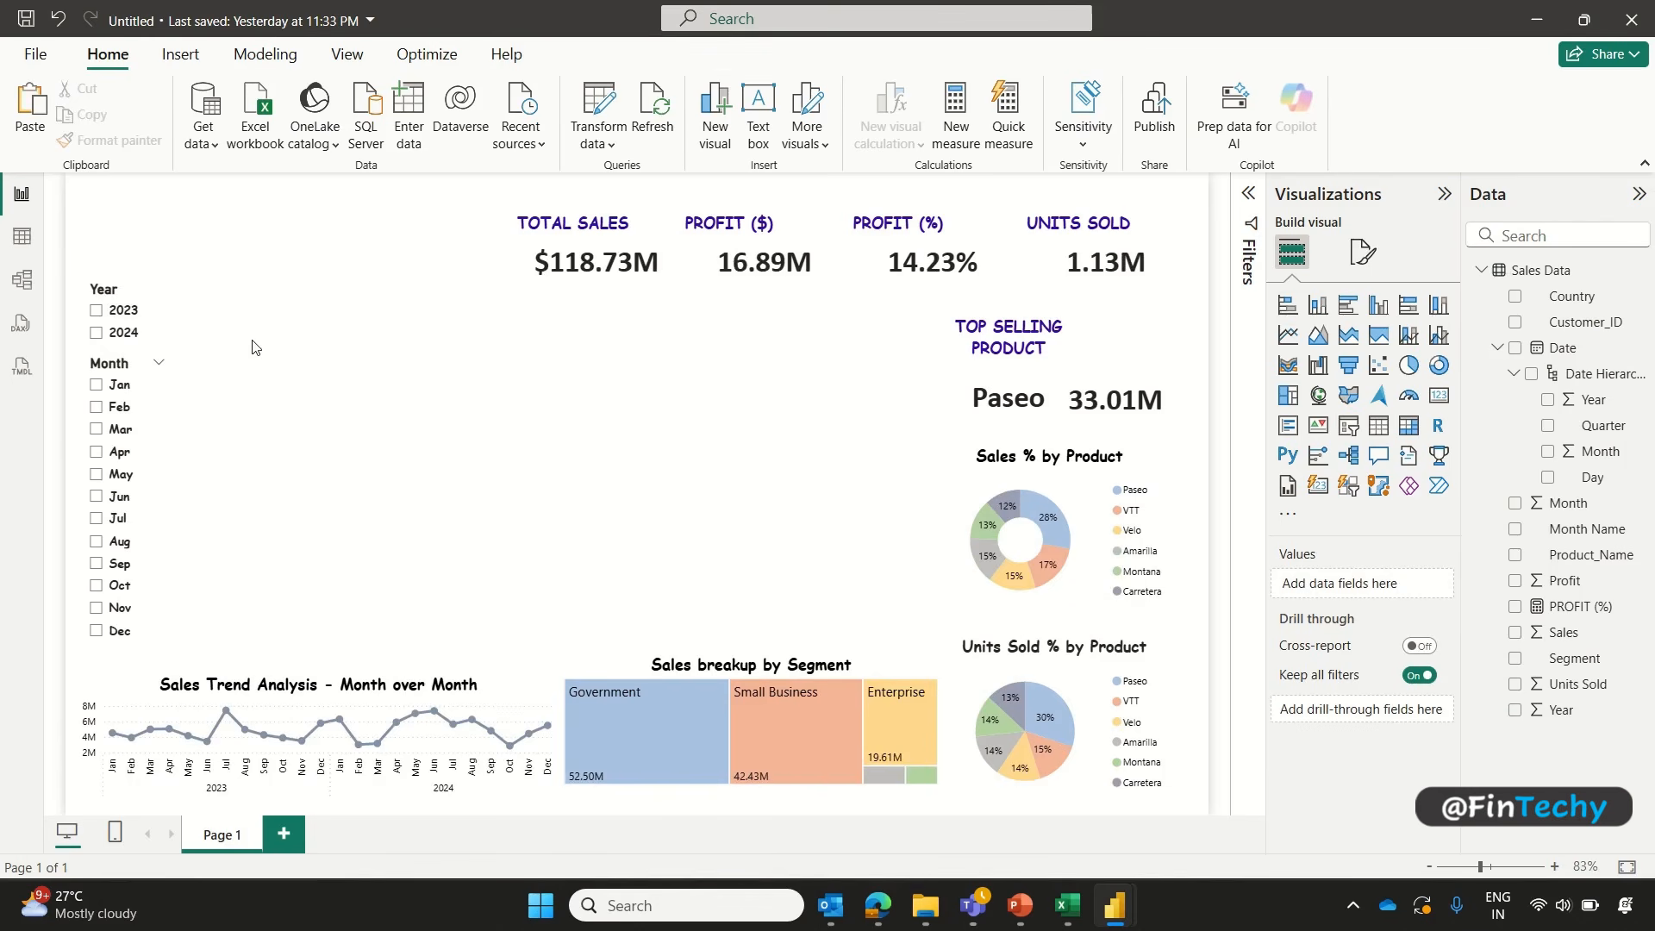
Step: Insert a text box, reduce its height and width, and place it beside the TOTAL SALES card above the slicers
{"action": "left_click", "coordinate": [759, 132]}
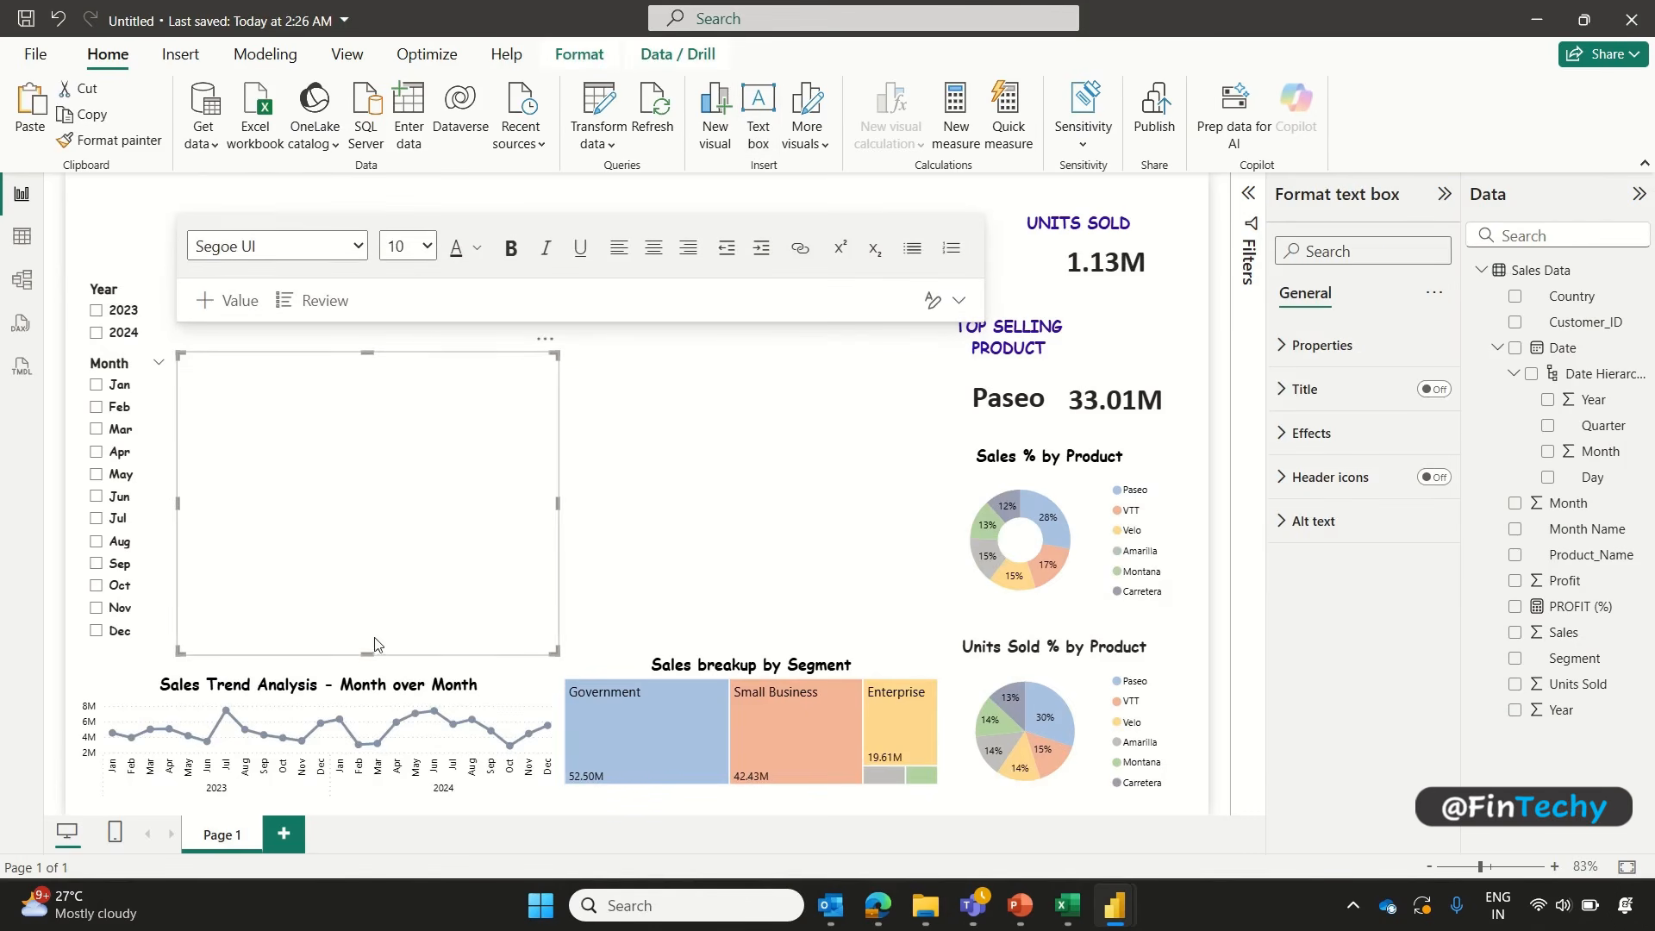
{"action": "left_click_drag", "start_coordinate": [370, 652], "coordinate": [390, 443]}
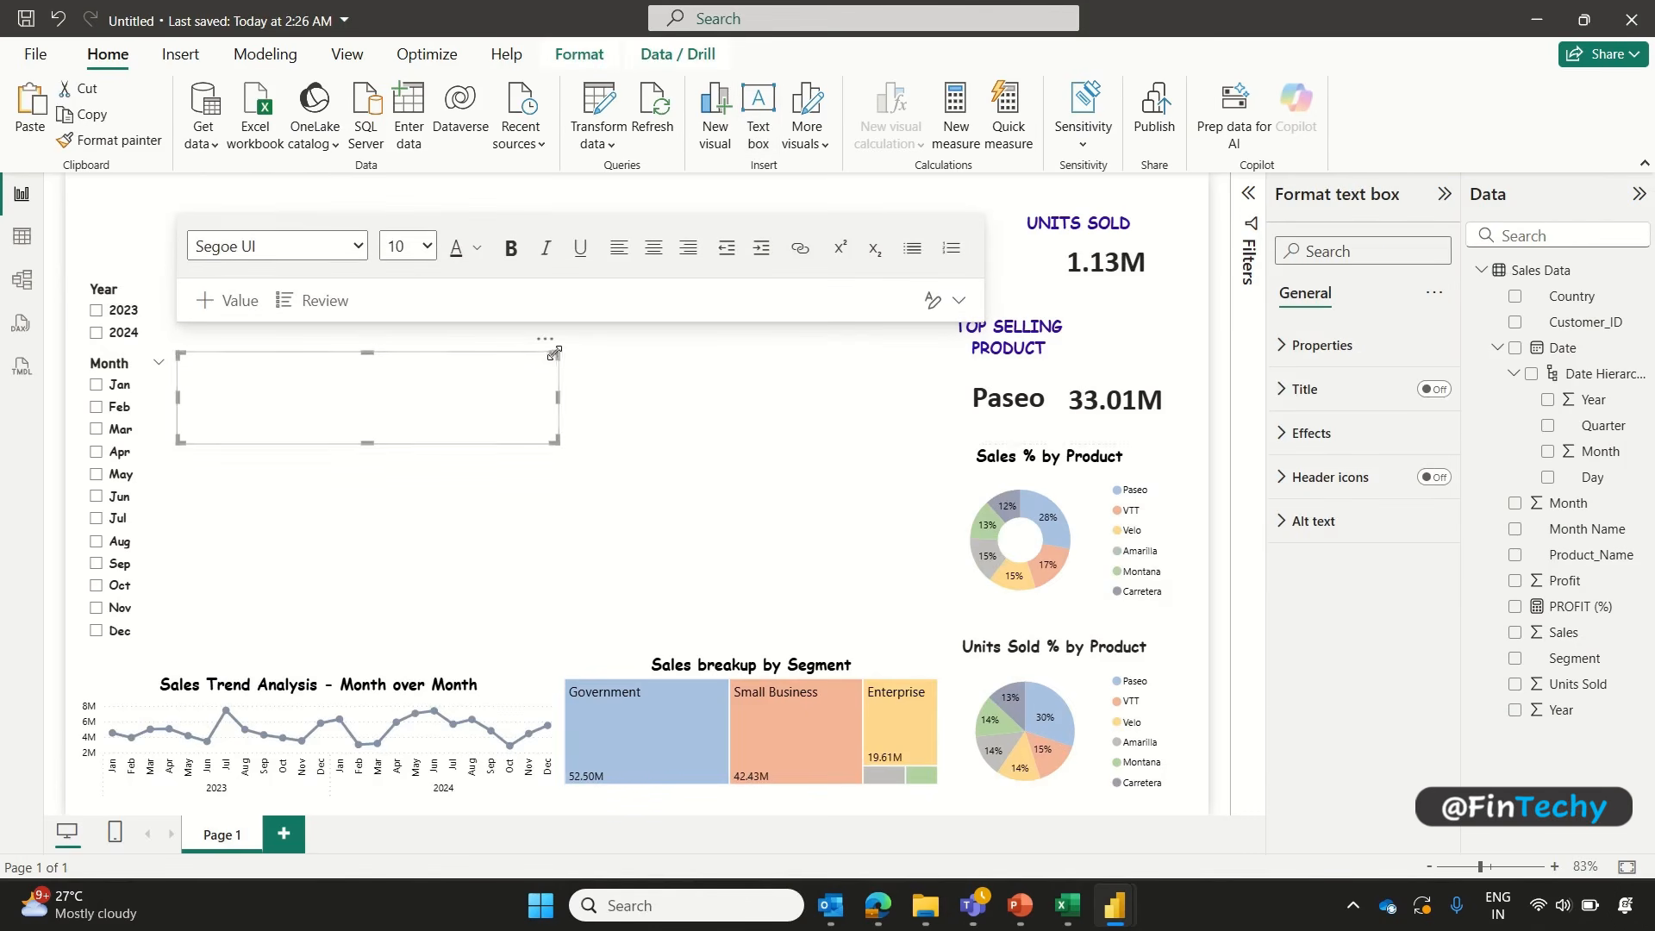
{"action": "left_click_drag", "start_coordinate": [548, 346], "coordinate": [502, 203]}
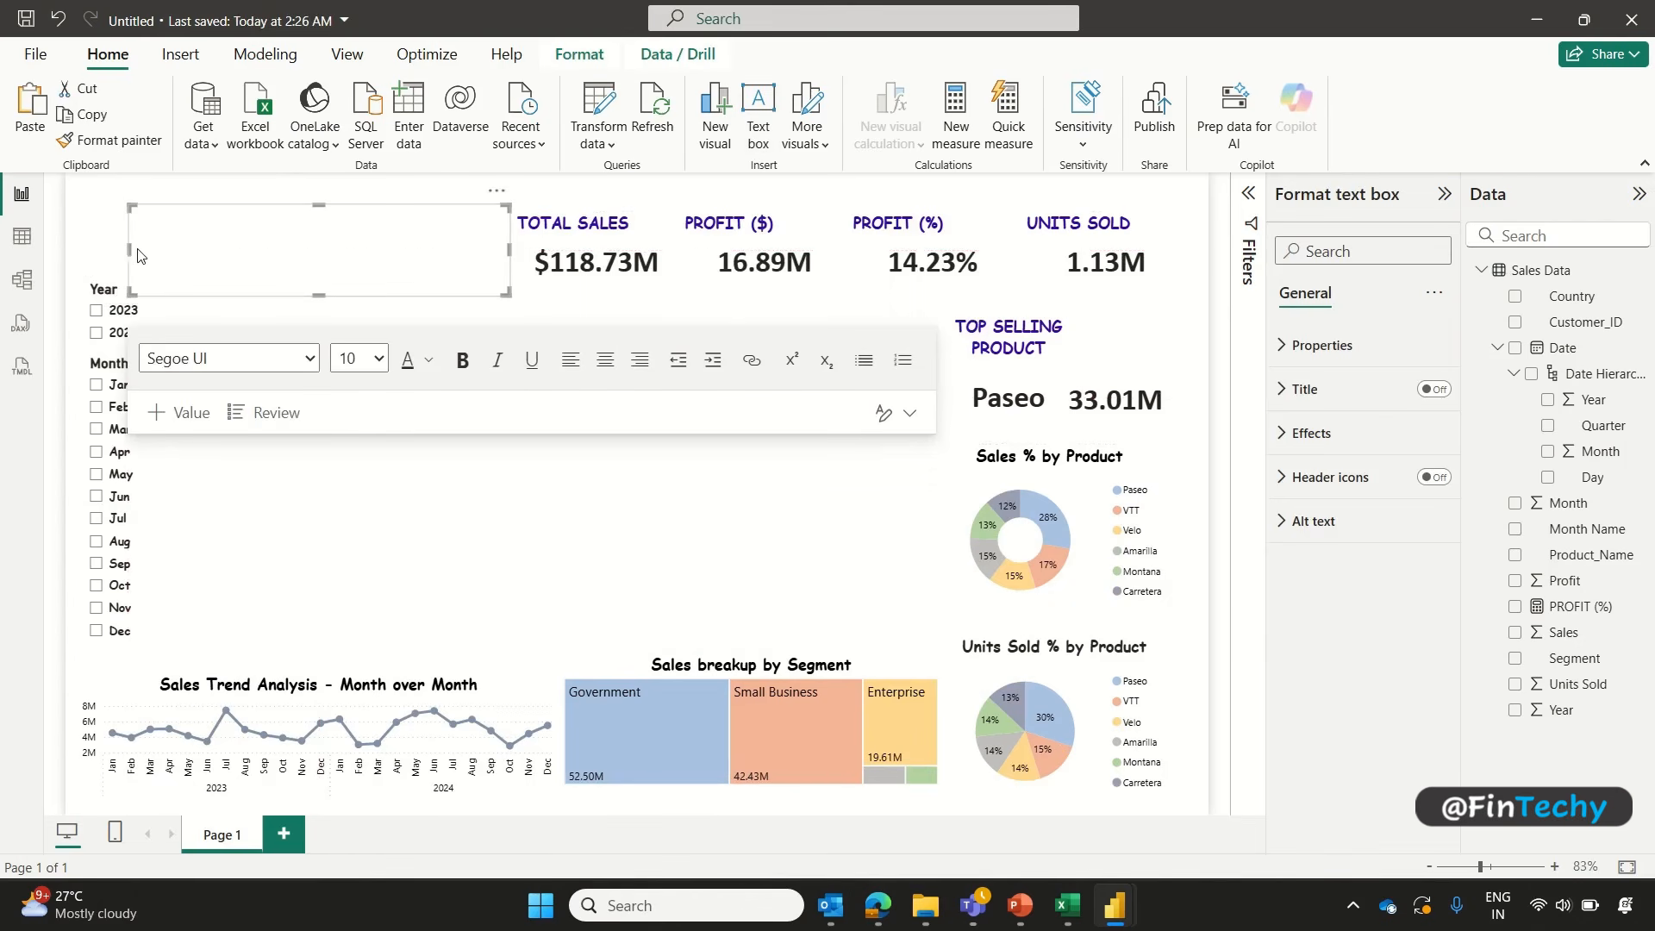
{"action": "left_click_drag", "start_coordinate": [140, 256], "coordinate": [170, 255]}
Step: Enter "SALES DASHBOARD" and "Bicycle Shop" on two lines in the text box and make both bold
{"action": "left_click", "coordinate": [223, 236]}
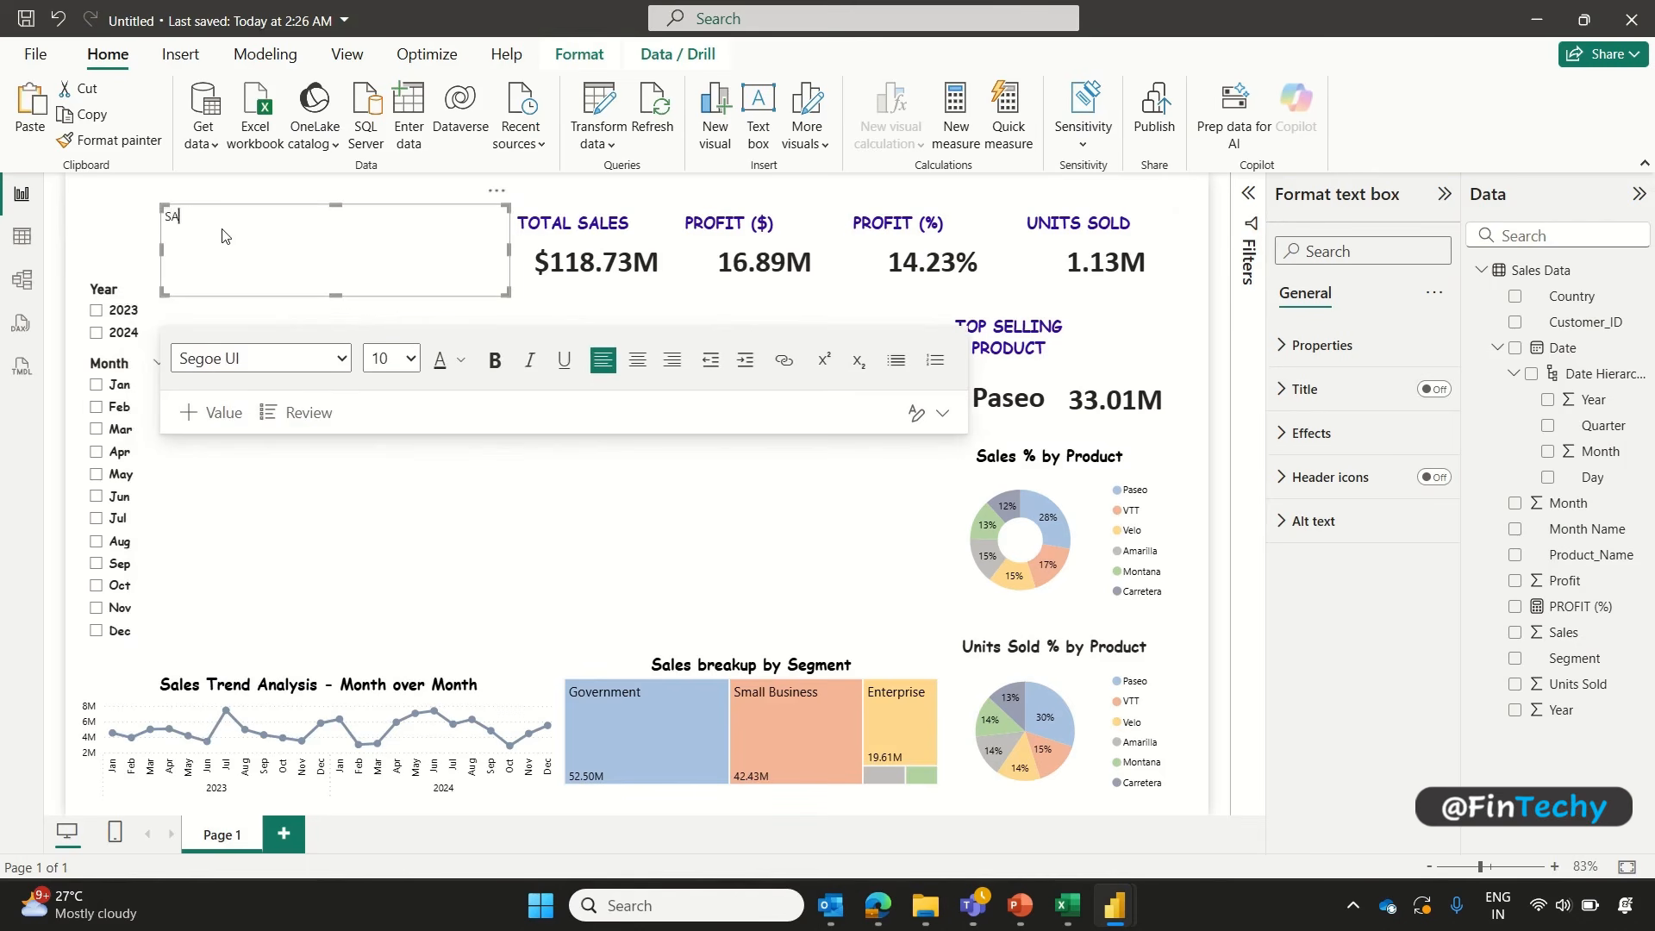
{"action": "key", "text": "Return"}
{"action": "type", "text": "Bicycle Shop"}
{"action": "key", "text": "shift+Home"}
{"action": "key", "text": "shift+Up"}
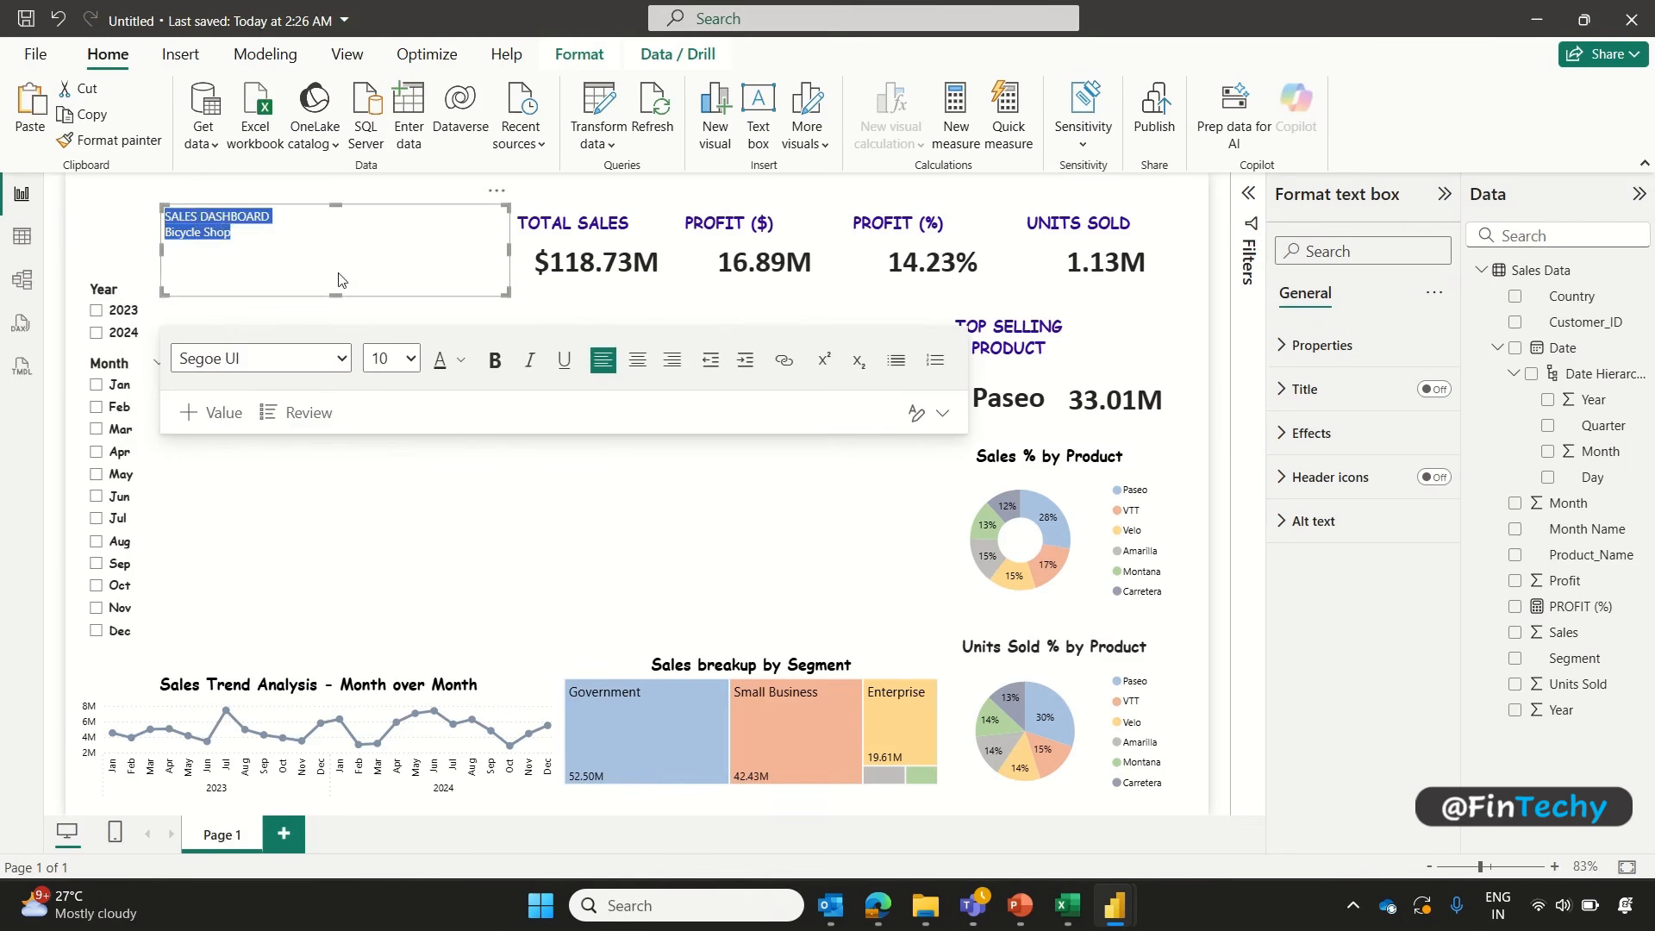
{"action": "left_click", "coordinate": [495, 359]}
Step: Format the "SALES DASHBOARD" line in Calibri at size 32
{"action": "left_click", "coordinate": [337, 221]}
{"action": "key", "text": "shift+Home"}
{"action": "left_click", "coordinate": [342, 359]}
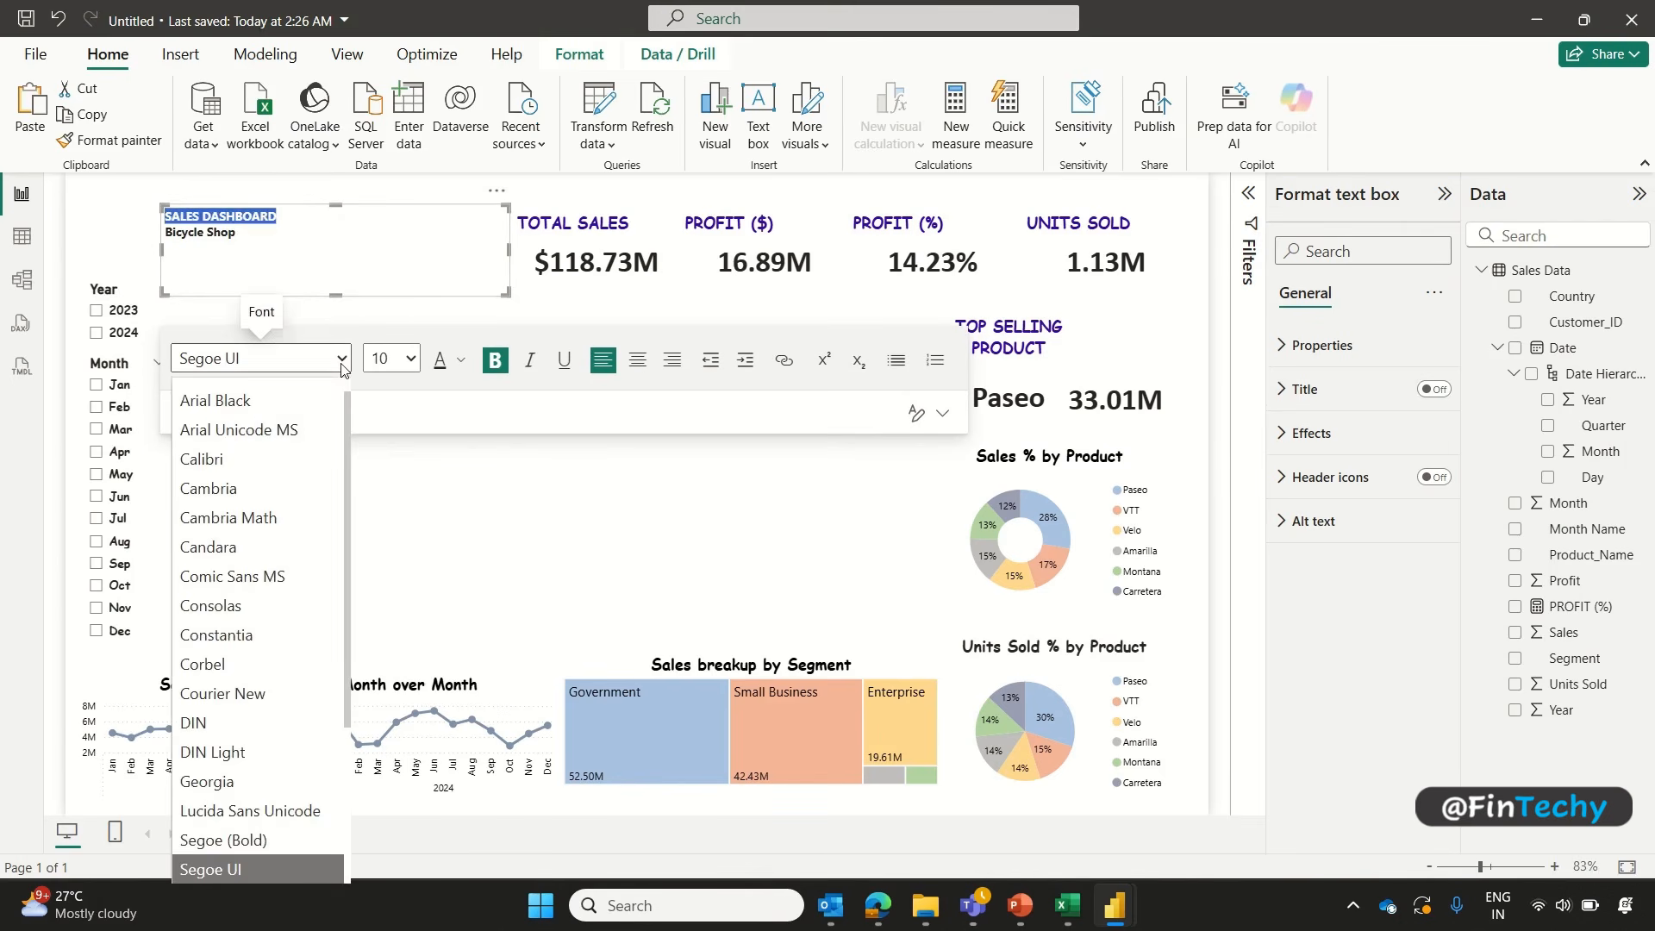
{"action": "scroll", "coordinate": [260, 442], "scroll_direction": "up", "scroll_amount": 1}
{"action": "left_click", "coordinate": [226, 477]}
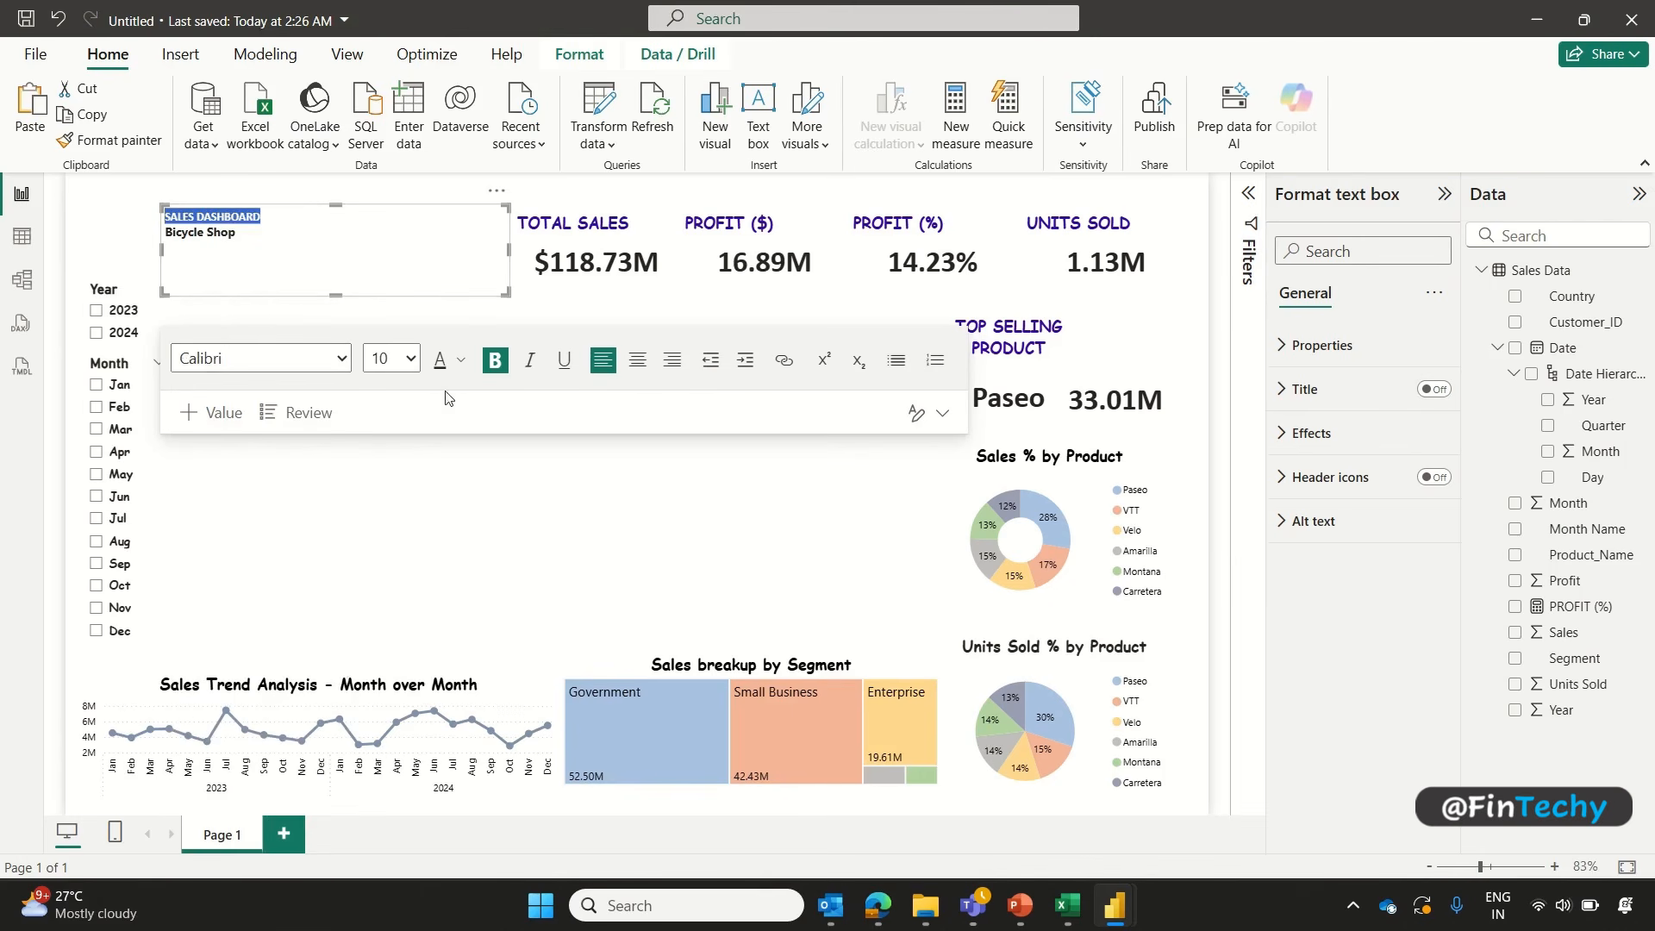
{"action": "left_click", "coordinate": [403, 362]}
{"action": "left_click", "coordinate": [388, 744]}
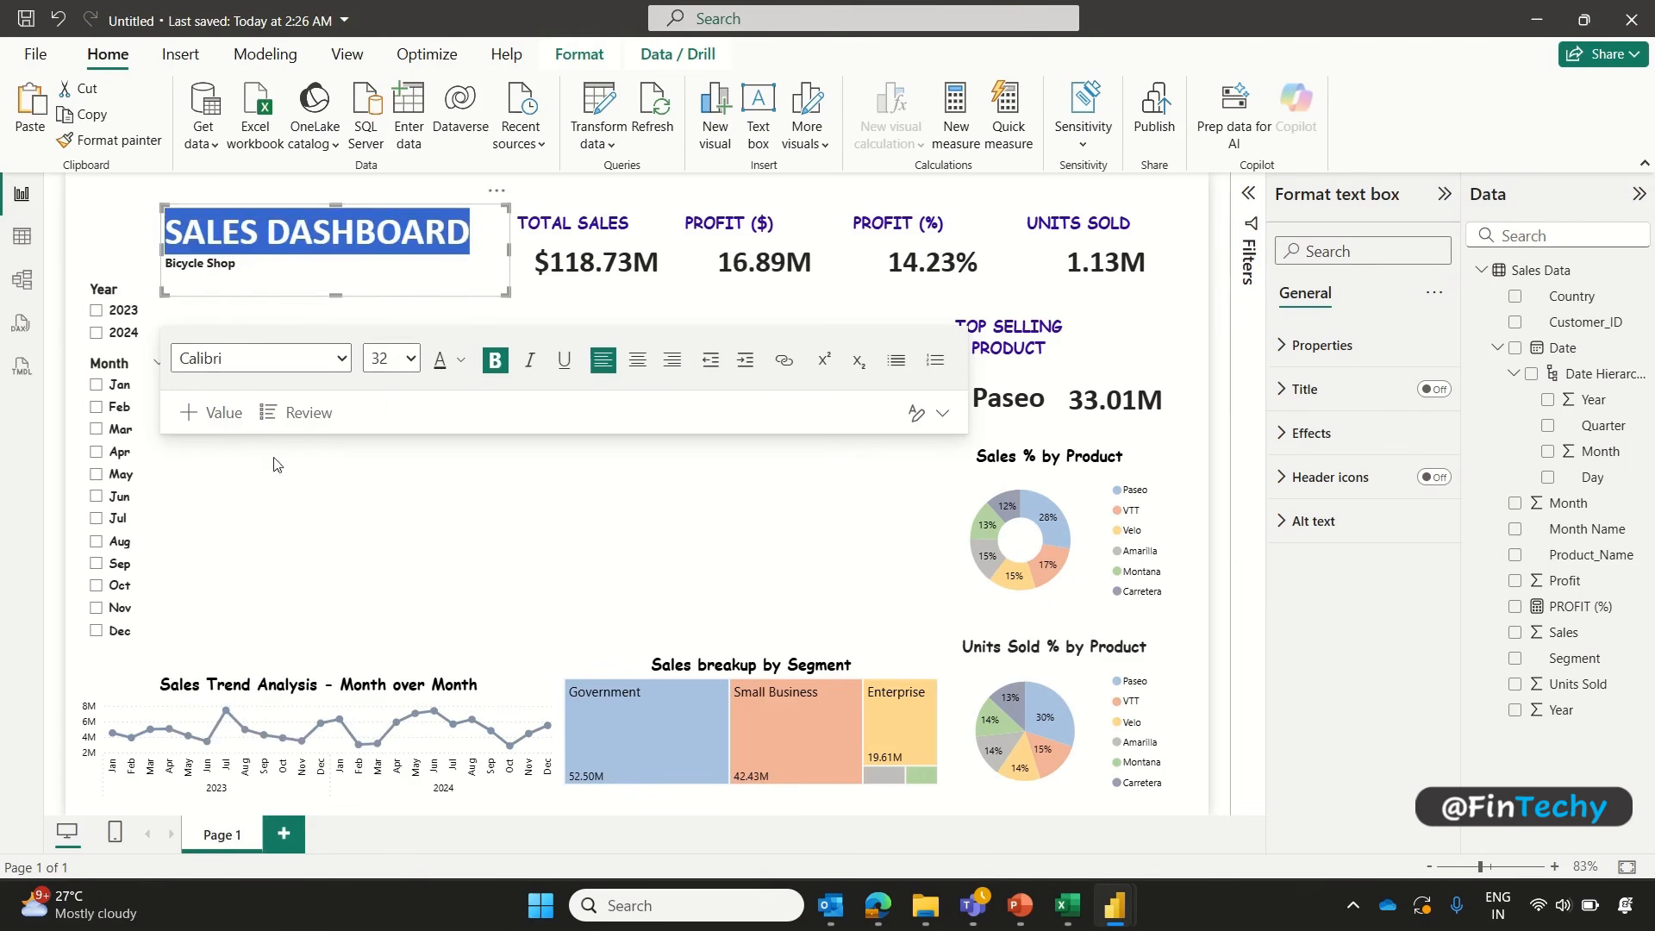
Step: Format the "Bicycle Shop" line in Comic Sans MS at size 12 with dark blue text
{"action": "left_click", "coordinate": [249, 269]}
{"action": "key", "text": "shift+Home"}
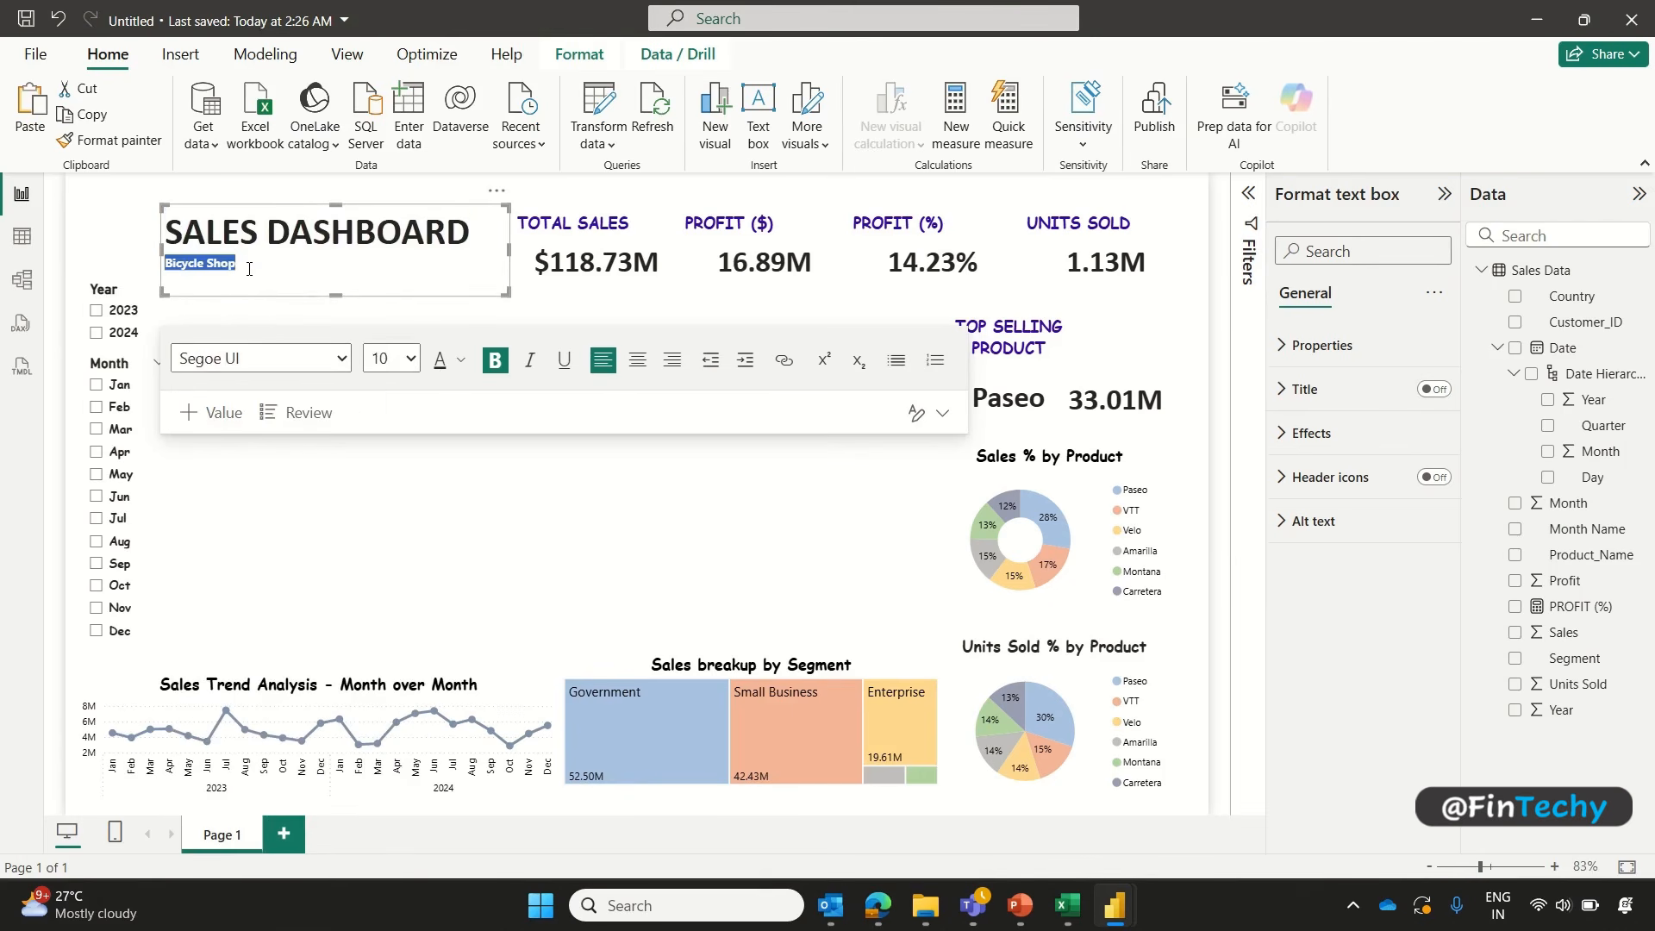
{"action": "left_click", "coordinate": [341, 358]}
{"action": "left_click", "coordinate": [238, 595]}
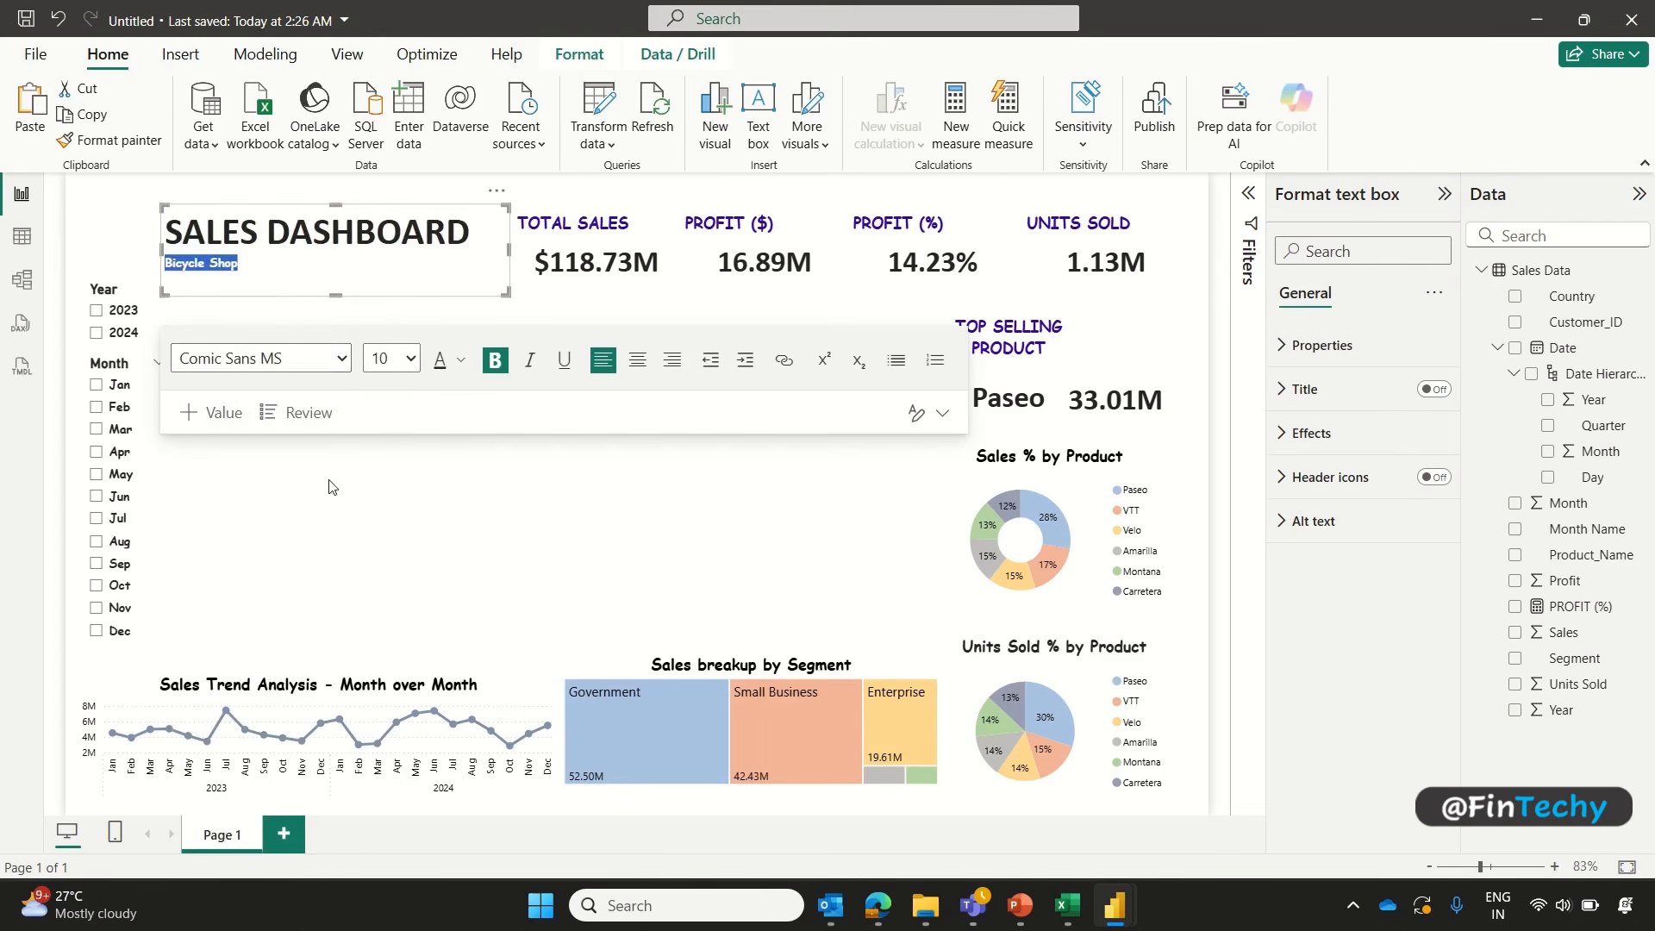
{"action": "left_click", "coordinate": [402, 359]}
{"action": "left_click", "coordinate": [384, 536]}
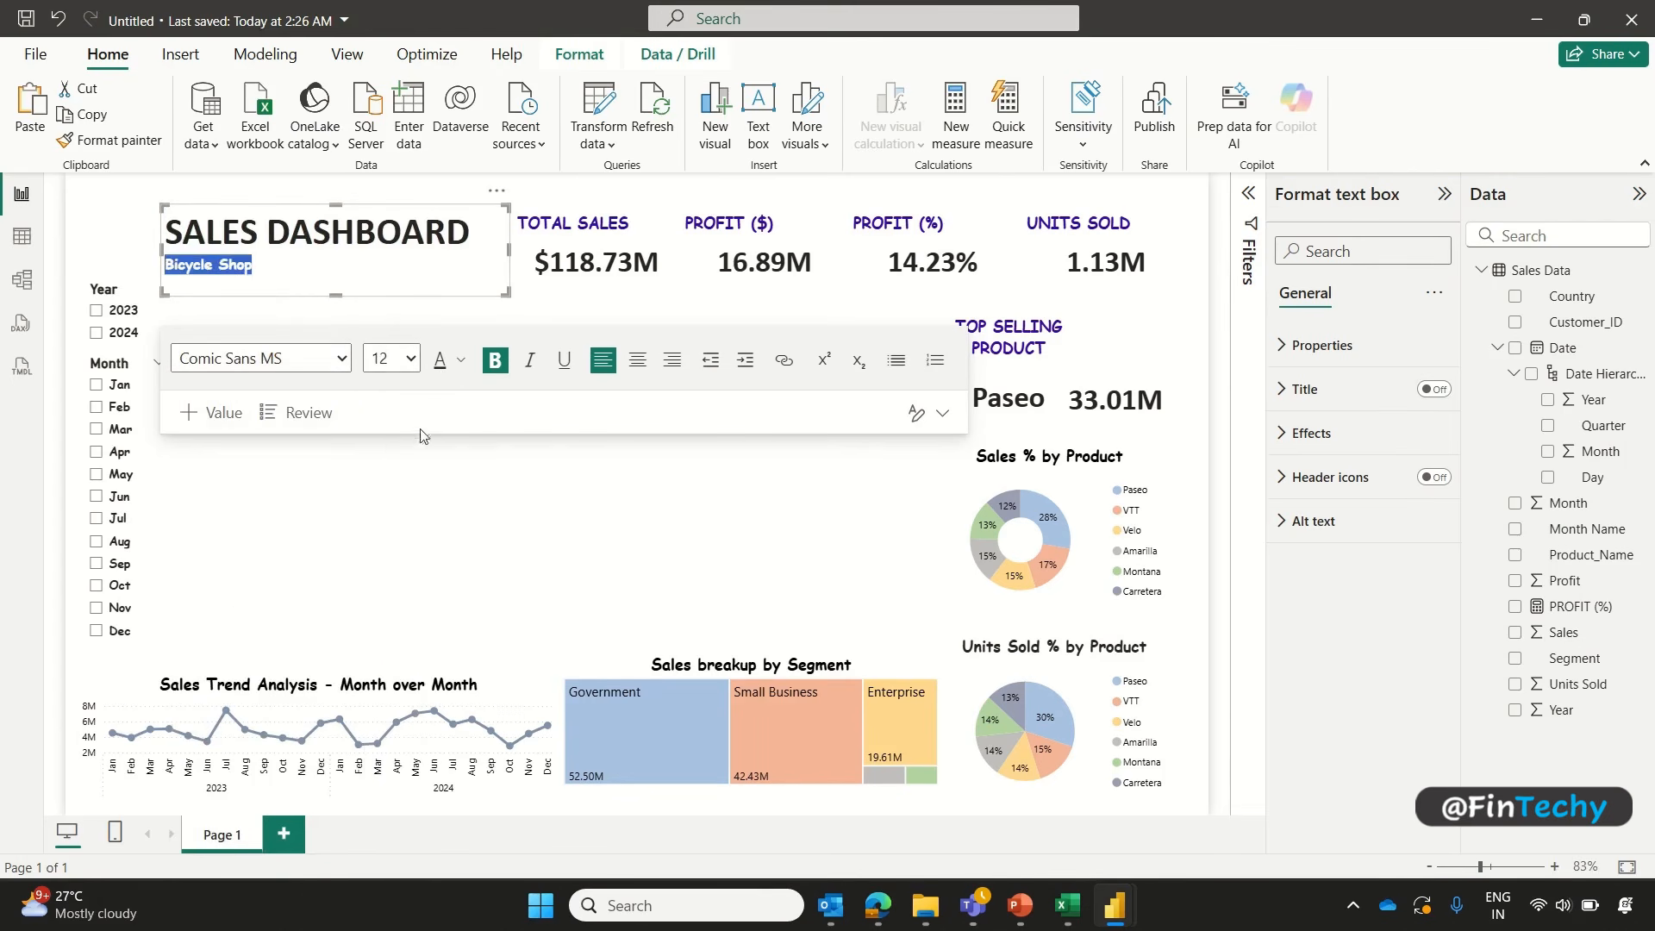
{"action": "left_click", "coordinate": [461, 361]}
{"action": "left_click", "coordinate": [483, 686]}
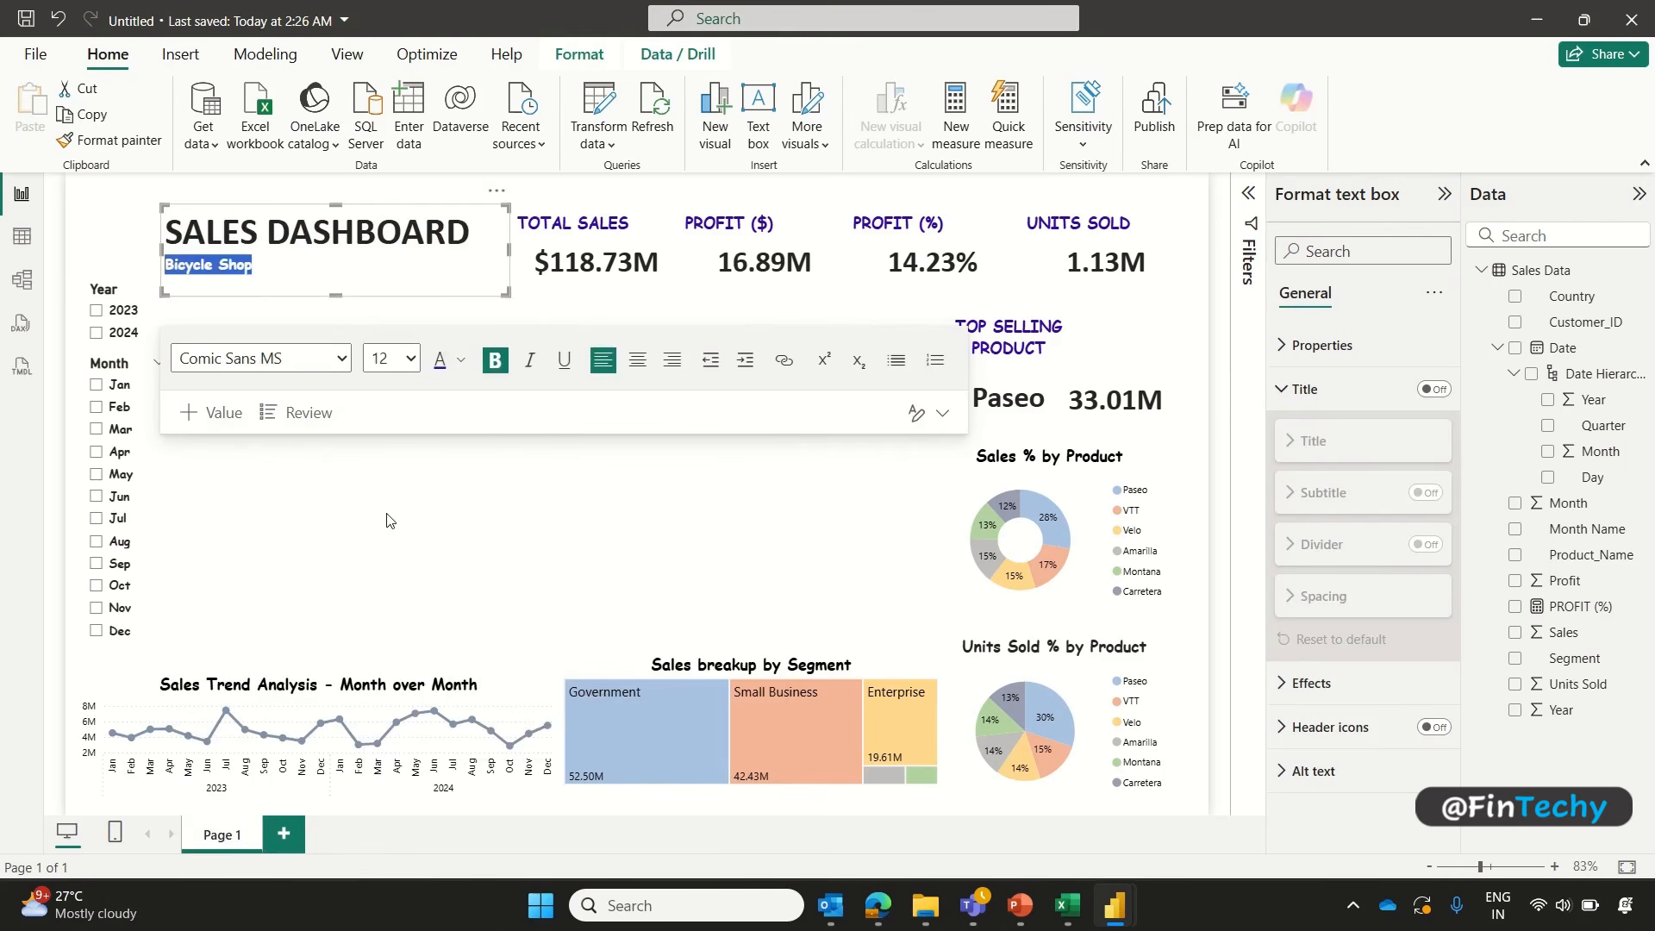
{"action": "left_click", "coordinate": [363, 503]}
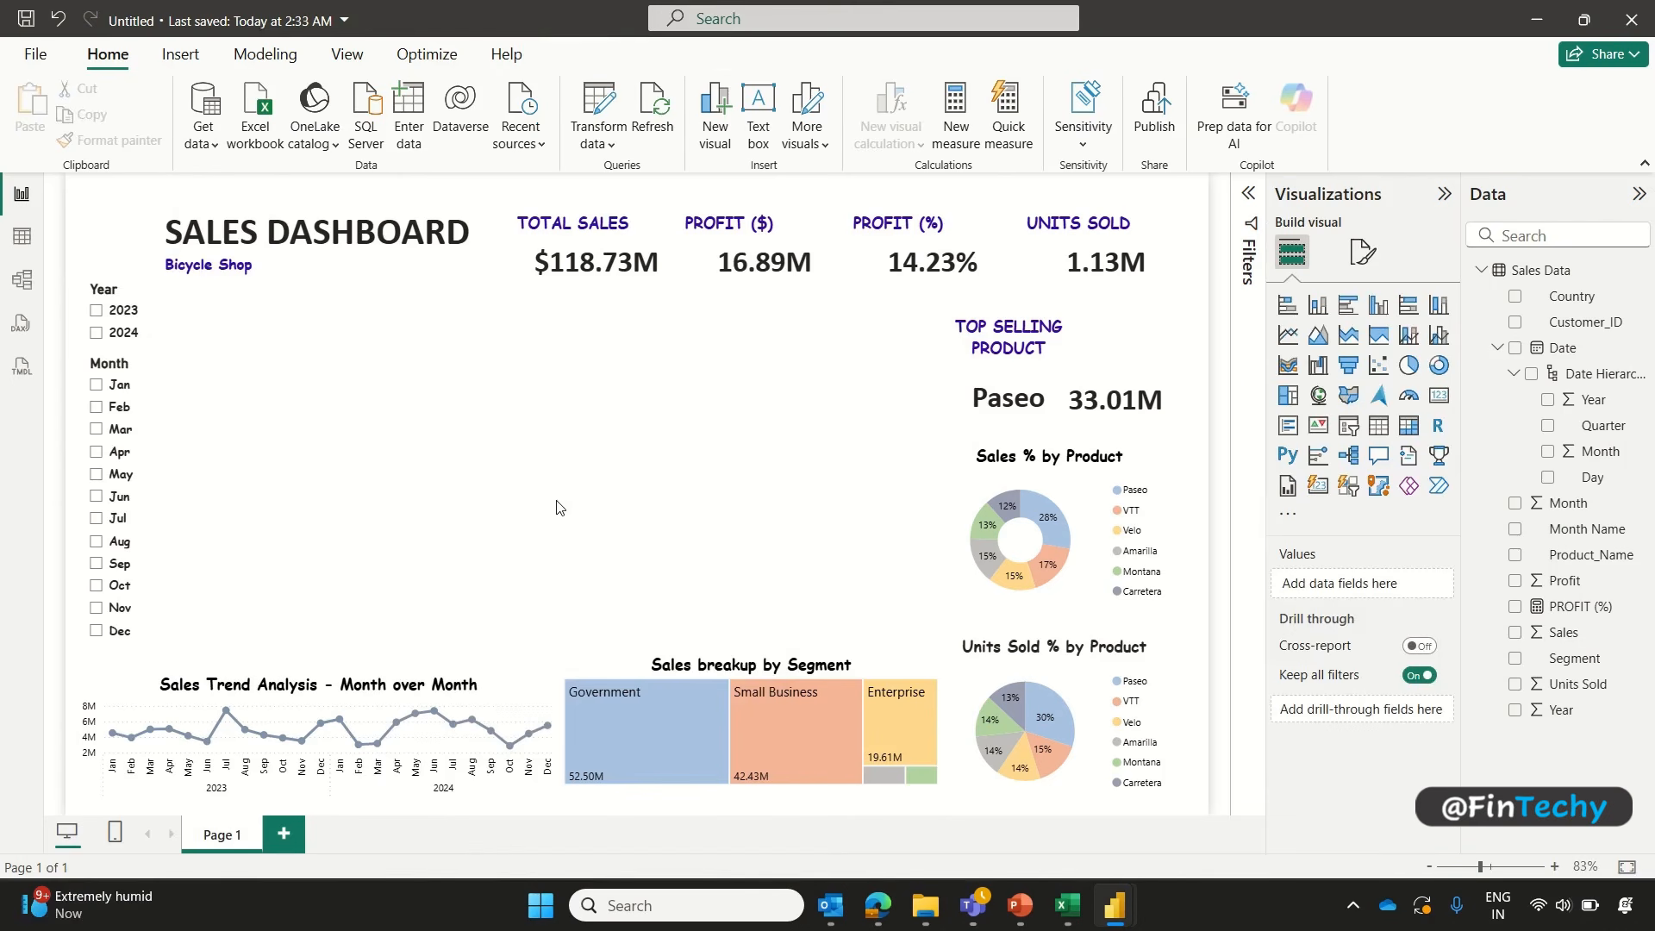
Step: Add a wide clustered bar chart above the Sales breakup by Segment treemap, showing Sales by Customer_ID
{"action": "left_click", "coordinate": [1350, 310]}
{"action": "left_click_drag", "start_coordinate": [368, 533], "coordinate": [750, 510]}
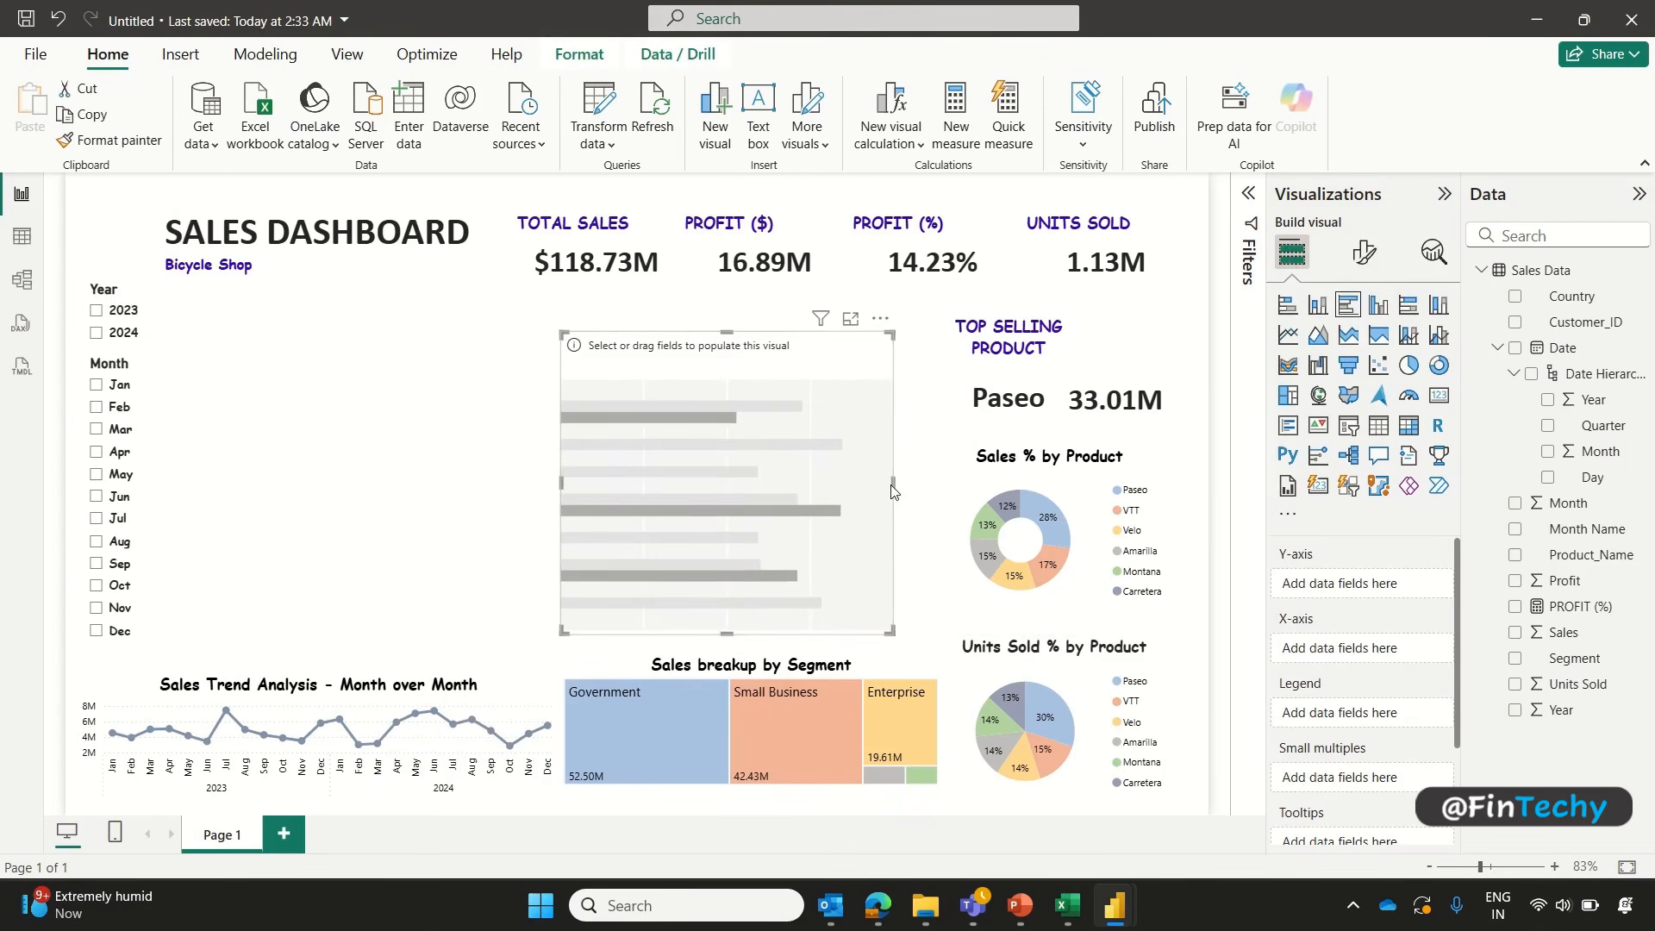
{"action": "left_click_drag", "start_coordinate": [894, 485], "coordinate": [943, 485]}
{"action": "left_click_drag", "start_coordinate": [755, 348], "coordinate": [752, 462]}
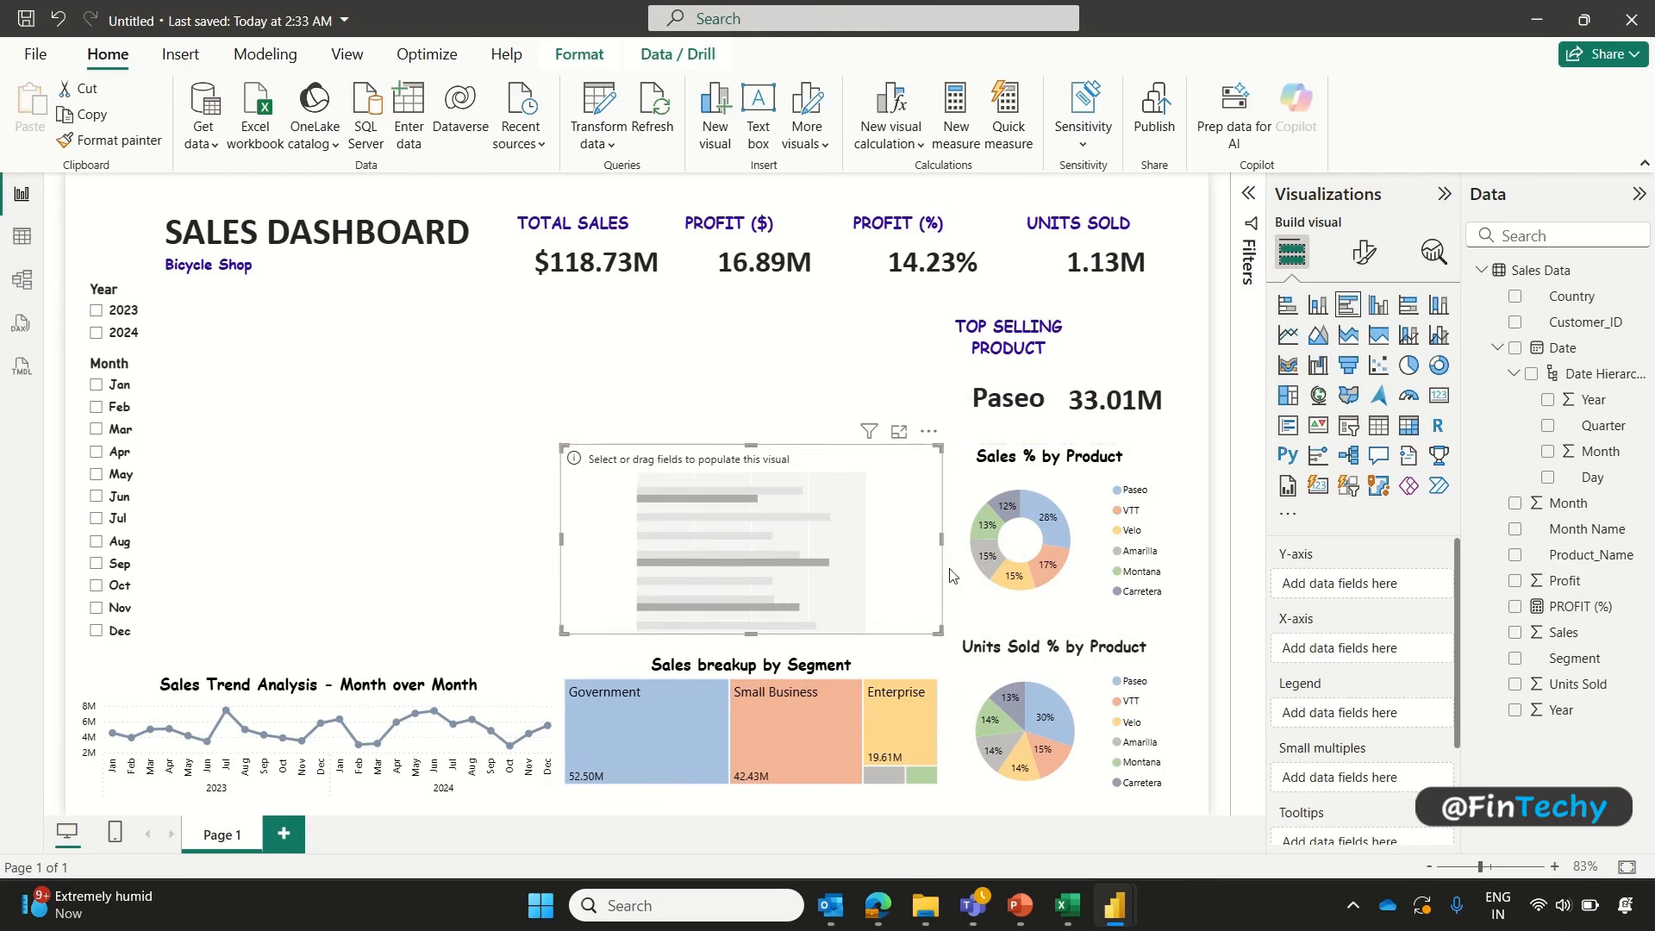
{"action": "left_click", "coordinate": [1515, 632]}
{"action": "left_click", "coordinate": [1515, 323]}
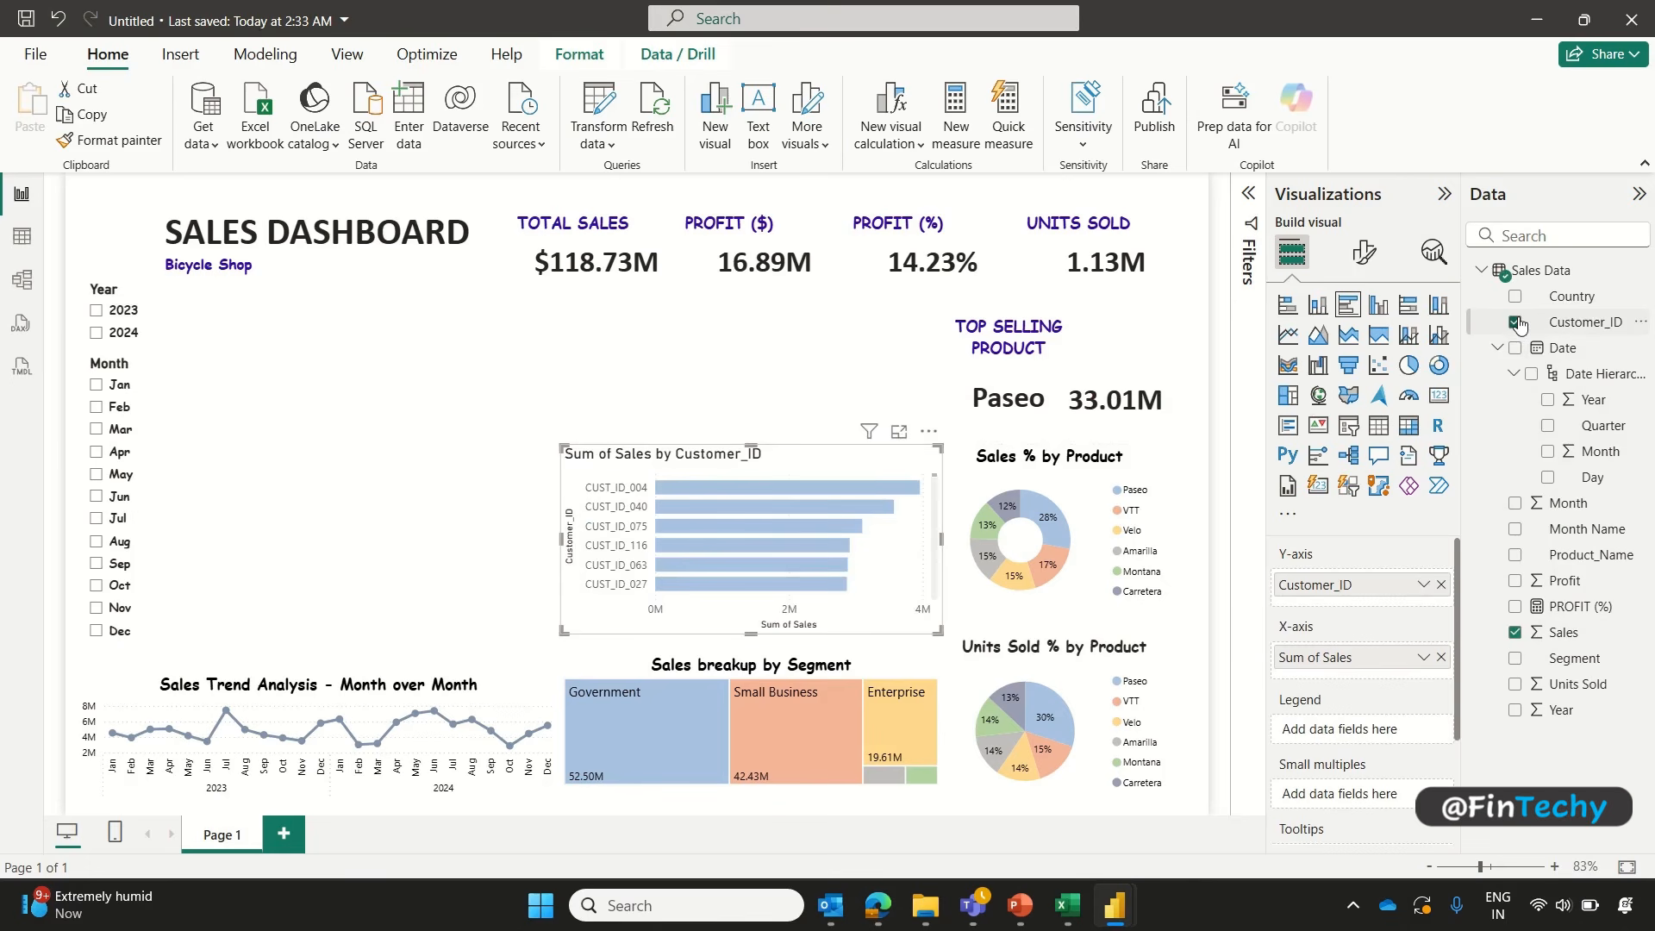
Step: Set the customer bar chart's Y-axis values to size 8 in black and turn off the Y-axis title
{"action": "left_click", "coordinate": [1364, 252]}
{"action": "left_click", "coordinate": [1282, 402]}
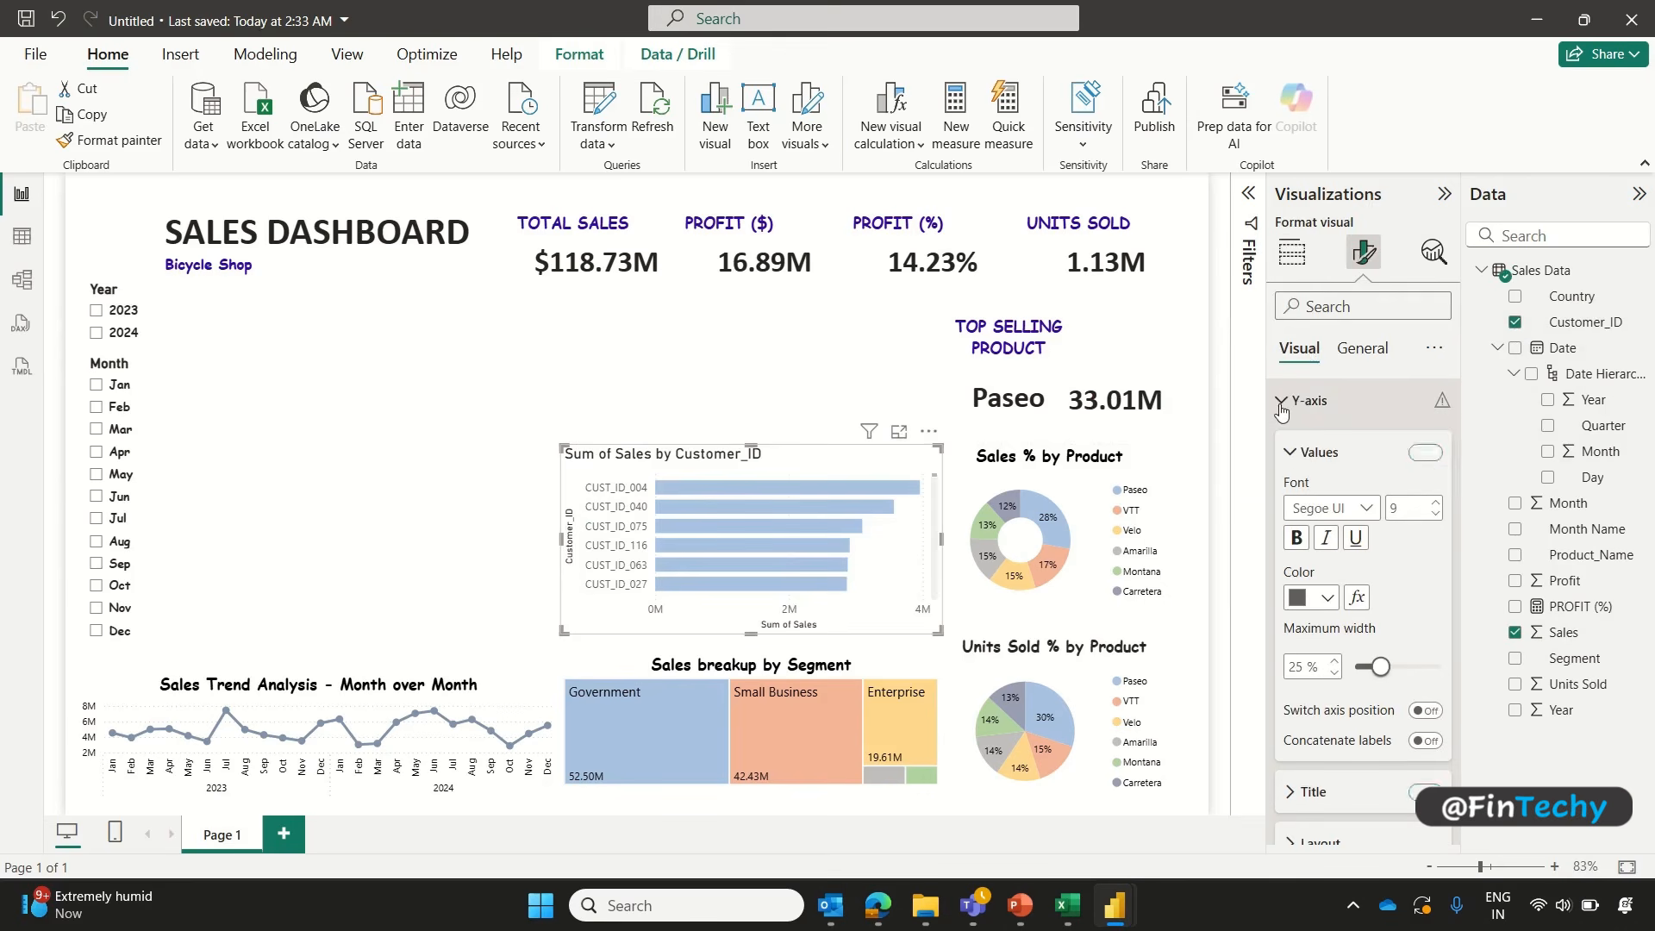
{"action": "left_click", "coordinate": [1436, 516]}
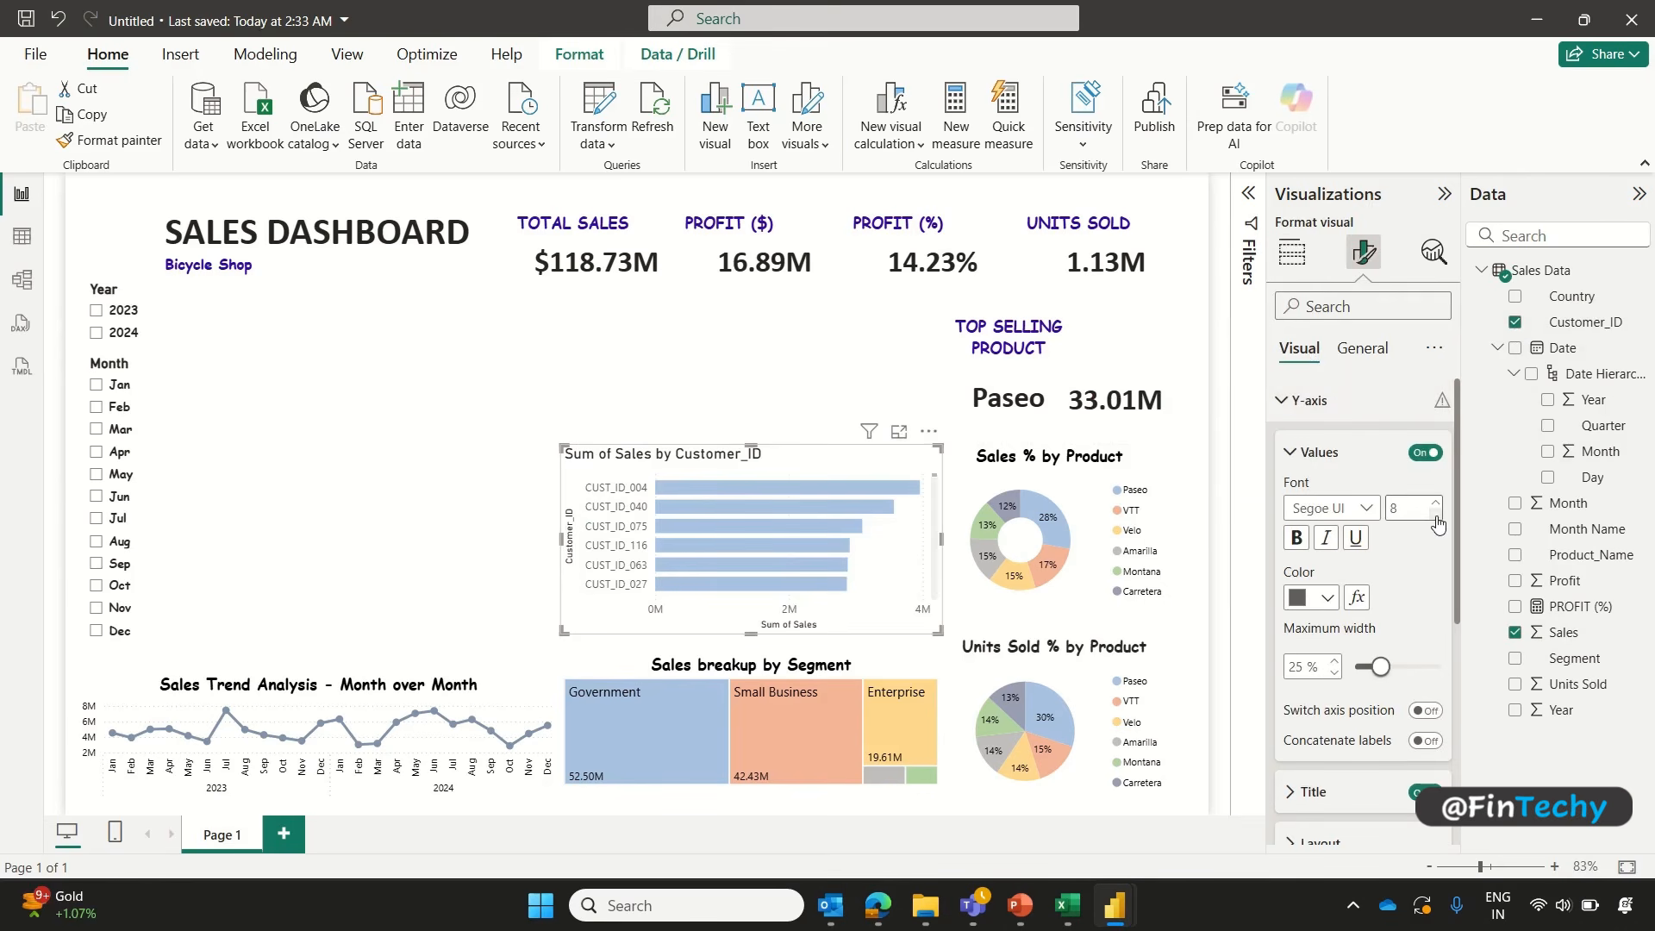
{"action": "left_click", "coordinate": [1326, 598]}
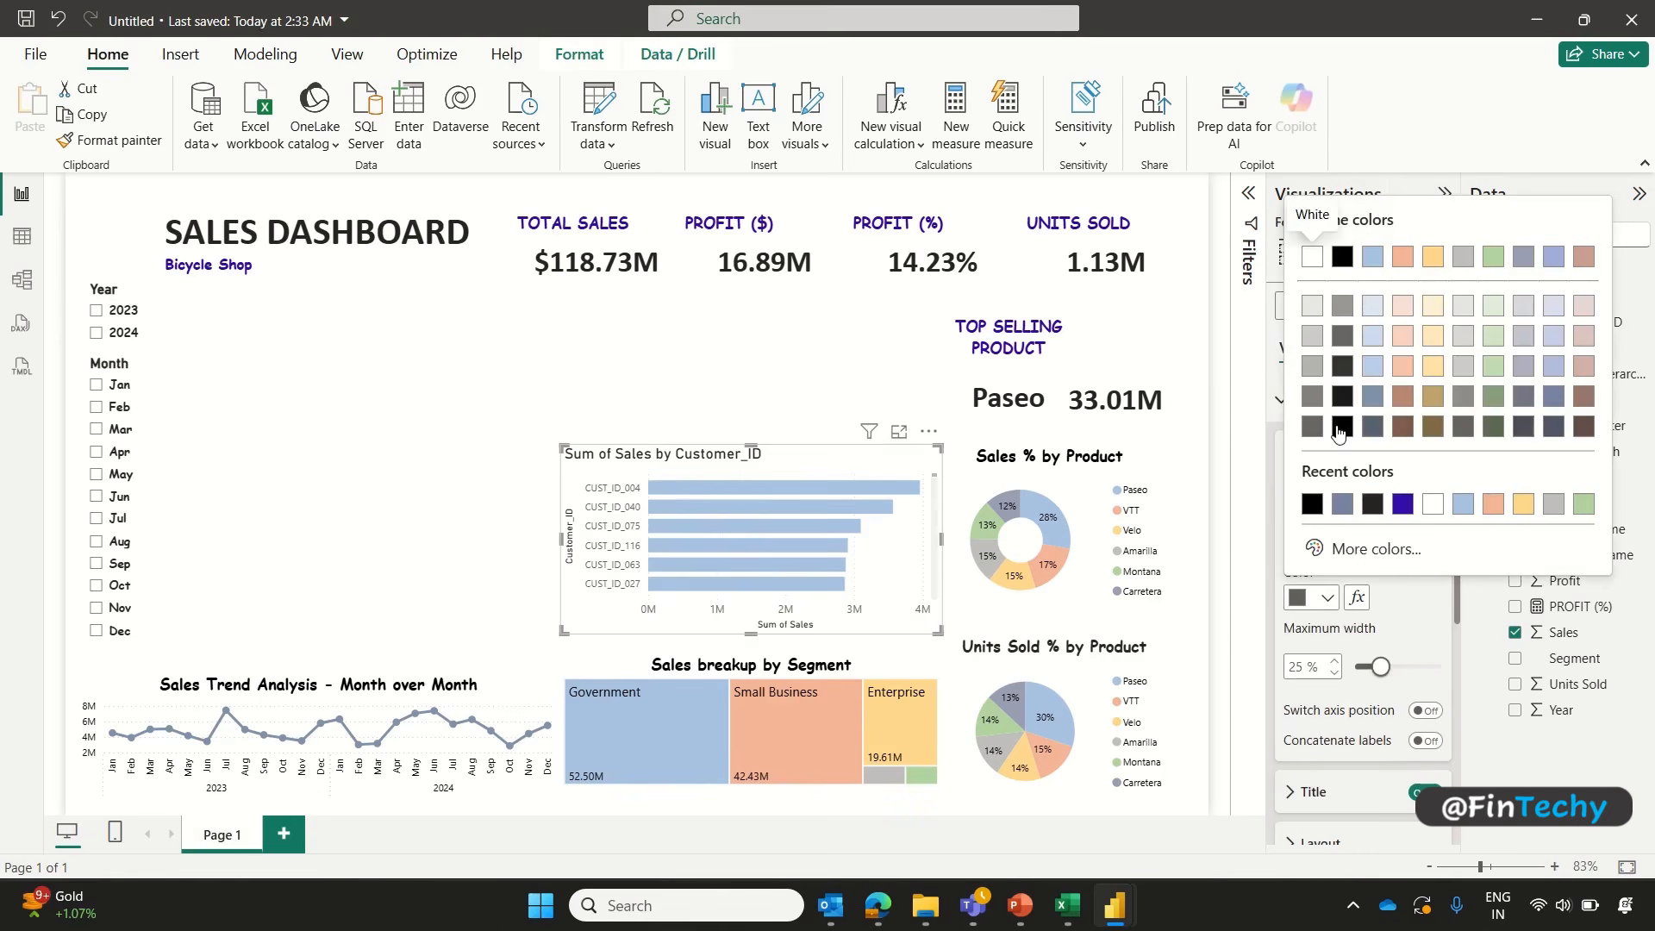
{"action": "left_click", "coordinate": [1342, 427]}
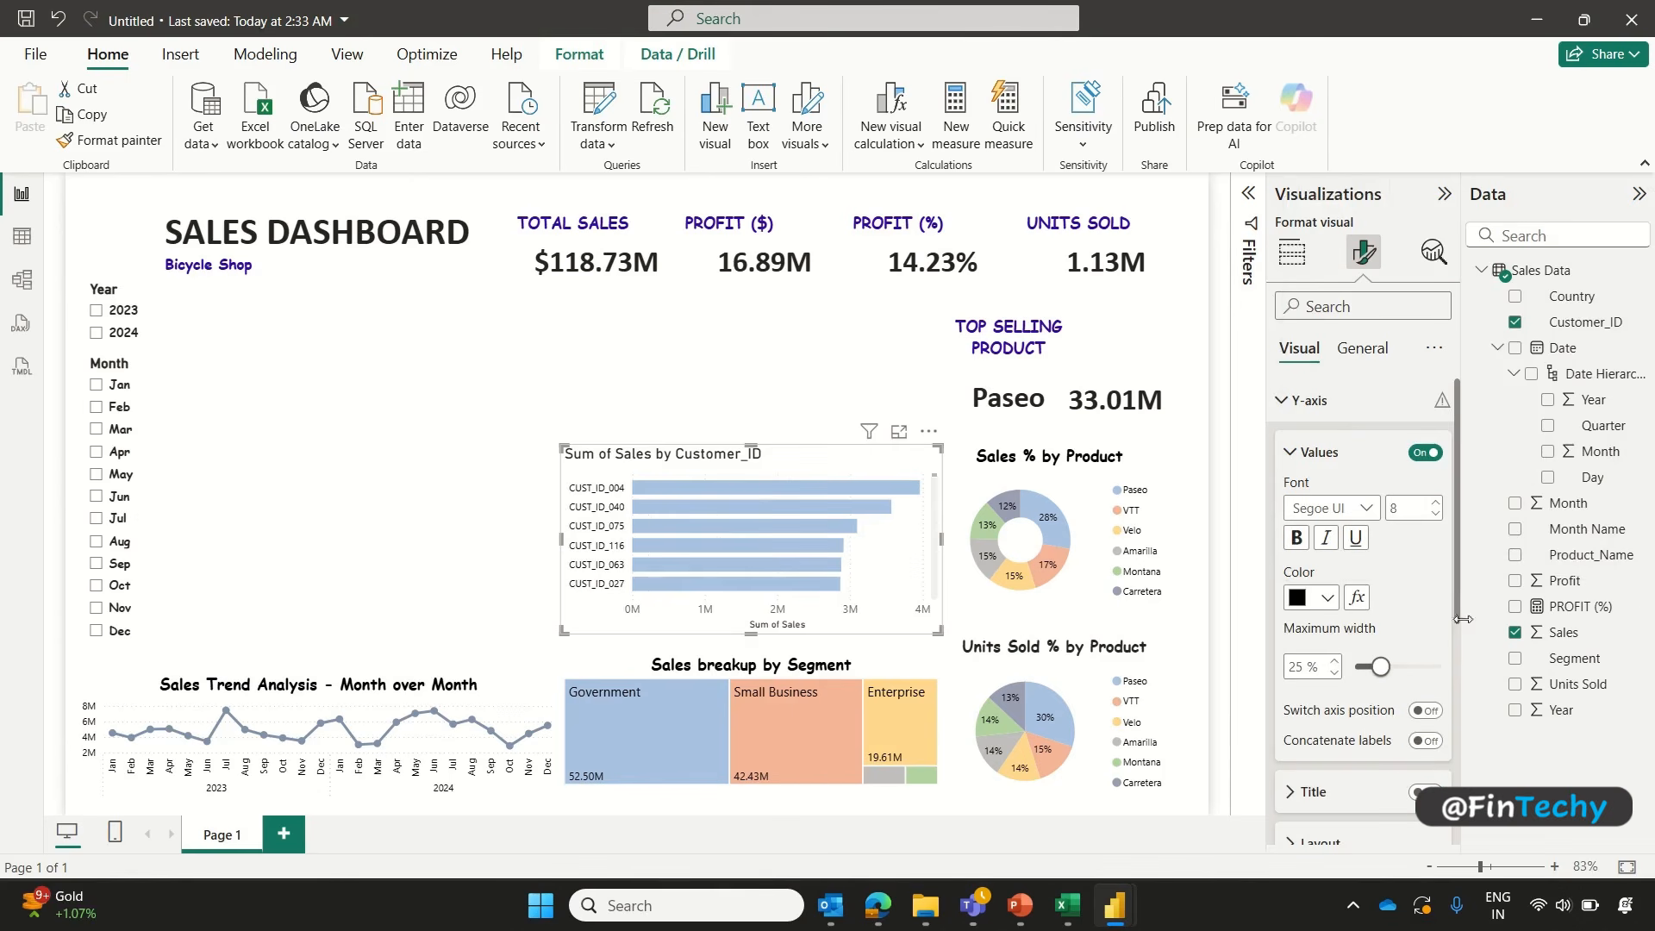
Step: Set the customer bar chart's X-axis values to size 8 in black and turn off the X-axis title
{"action": "left_click_drag", "start_coordinate": [1458, 595], "coordinate": [1457, 823]}
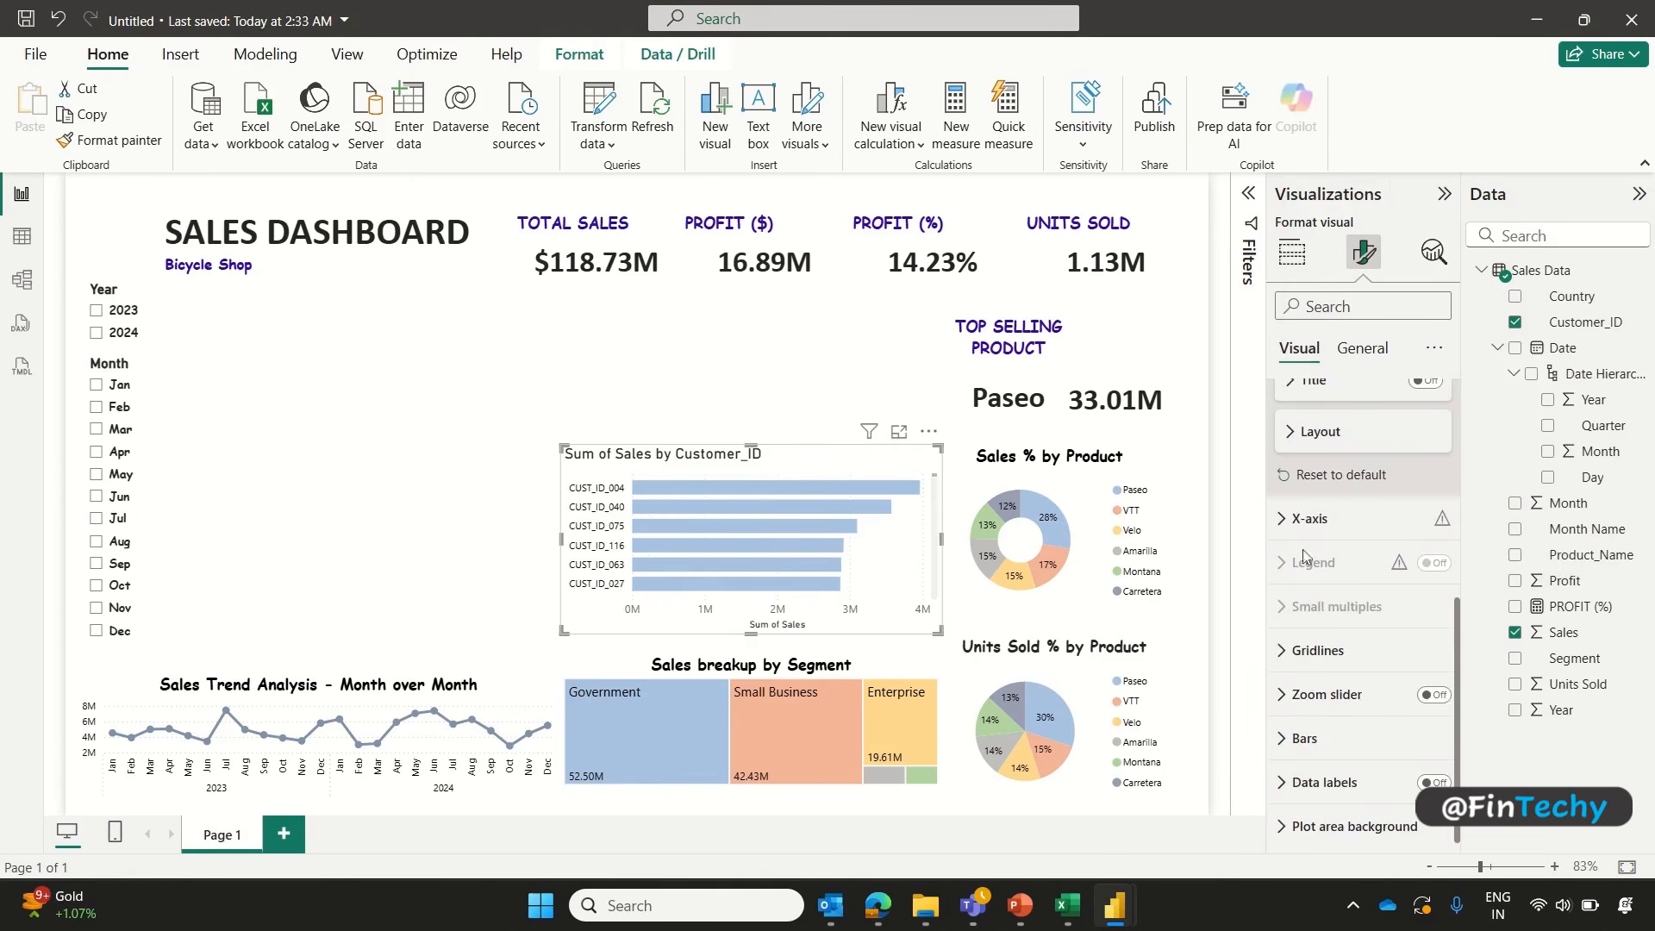
{"action": "left_click", "coordinate": [1310, 519]}
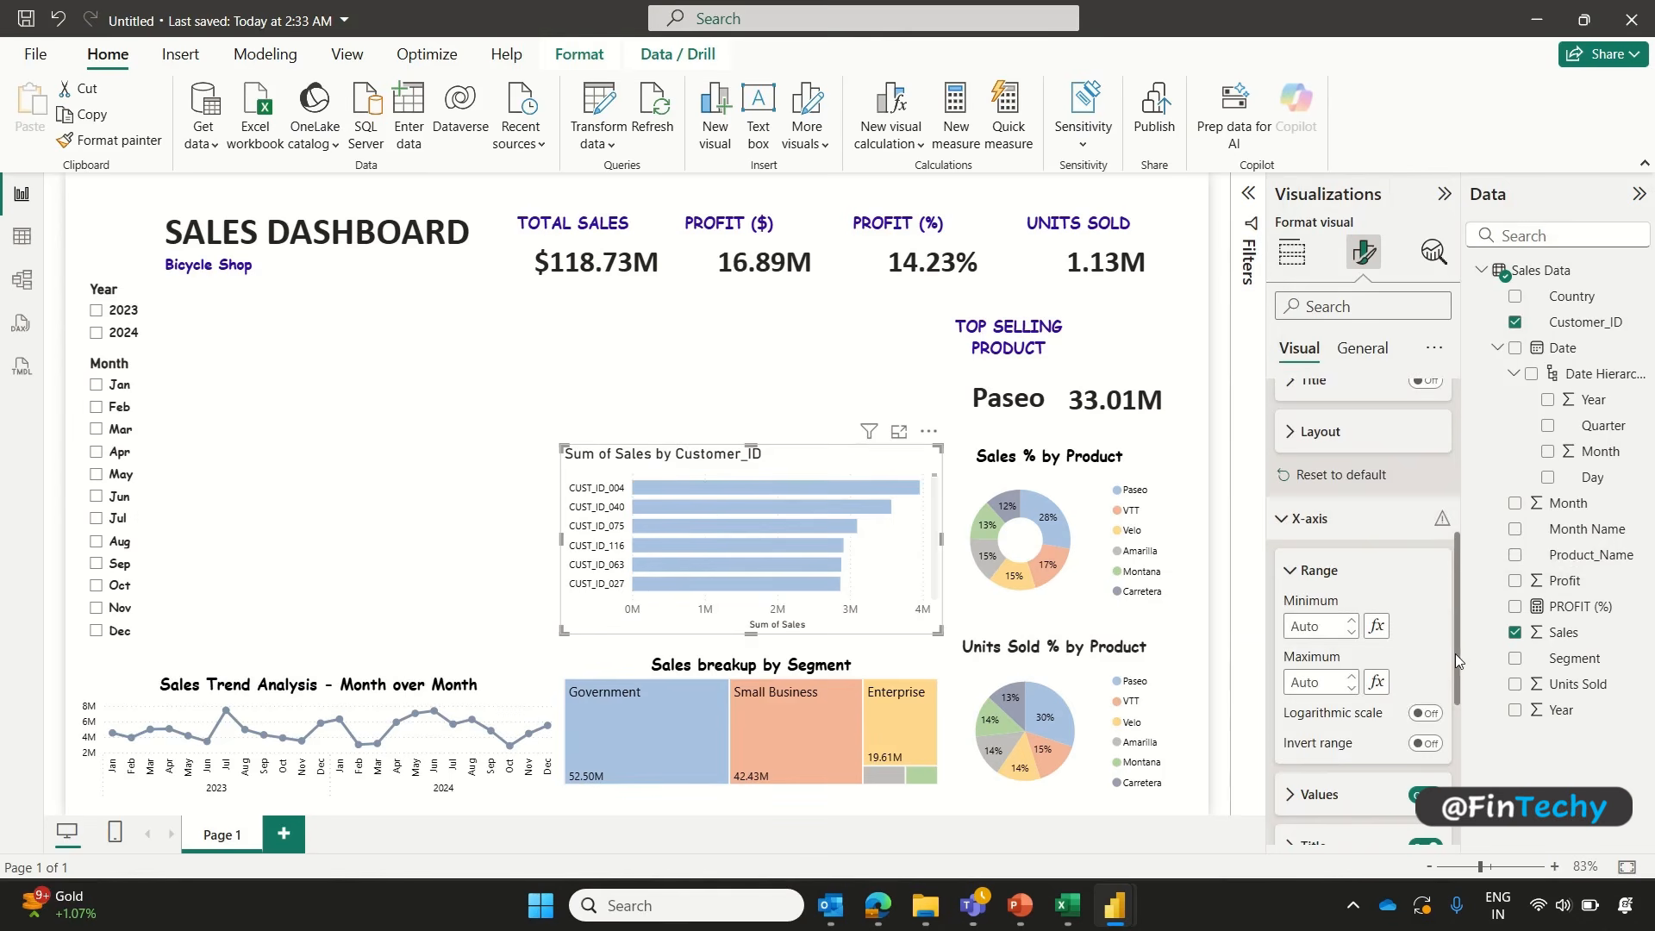
{"action": "scroll", "coordinate": [1457, 660], "scroll_direction": "down", "scroll_amount": 5}
{"action": "left_click", "coordinate": [1290, 422]}
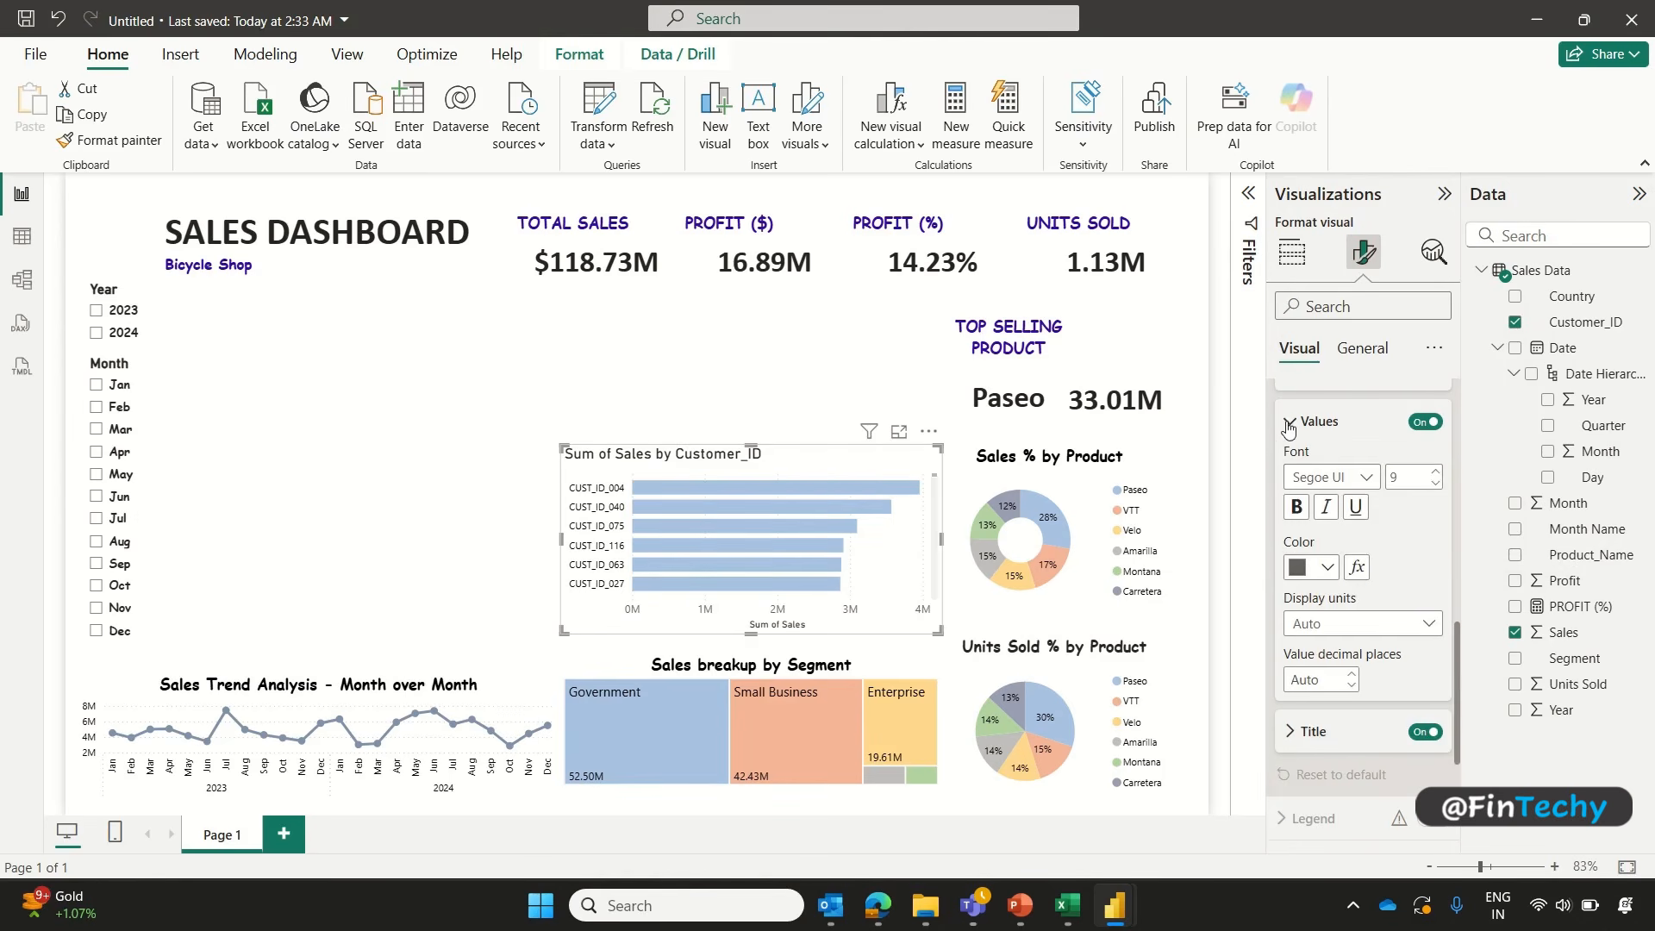
{"action": "left_click", "coordinate": [1435, 483]}
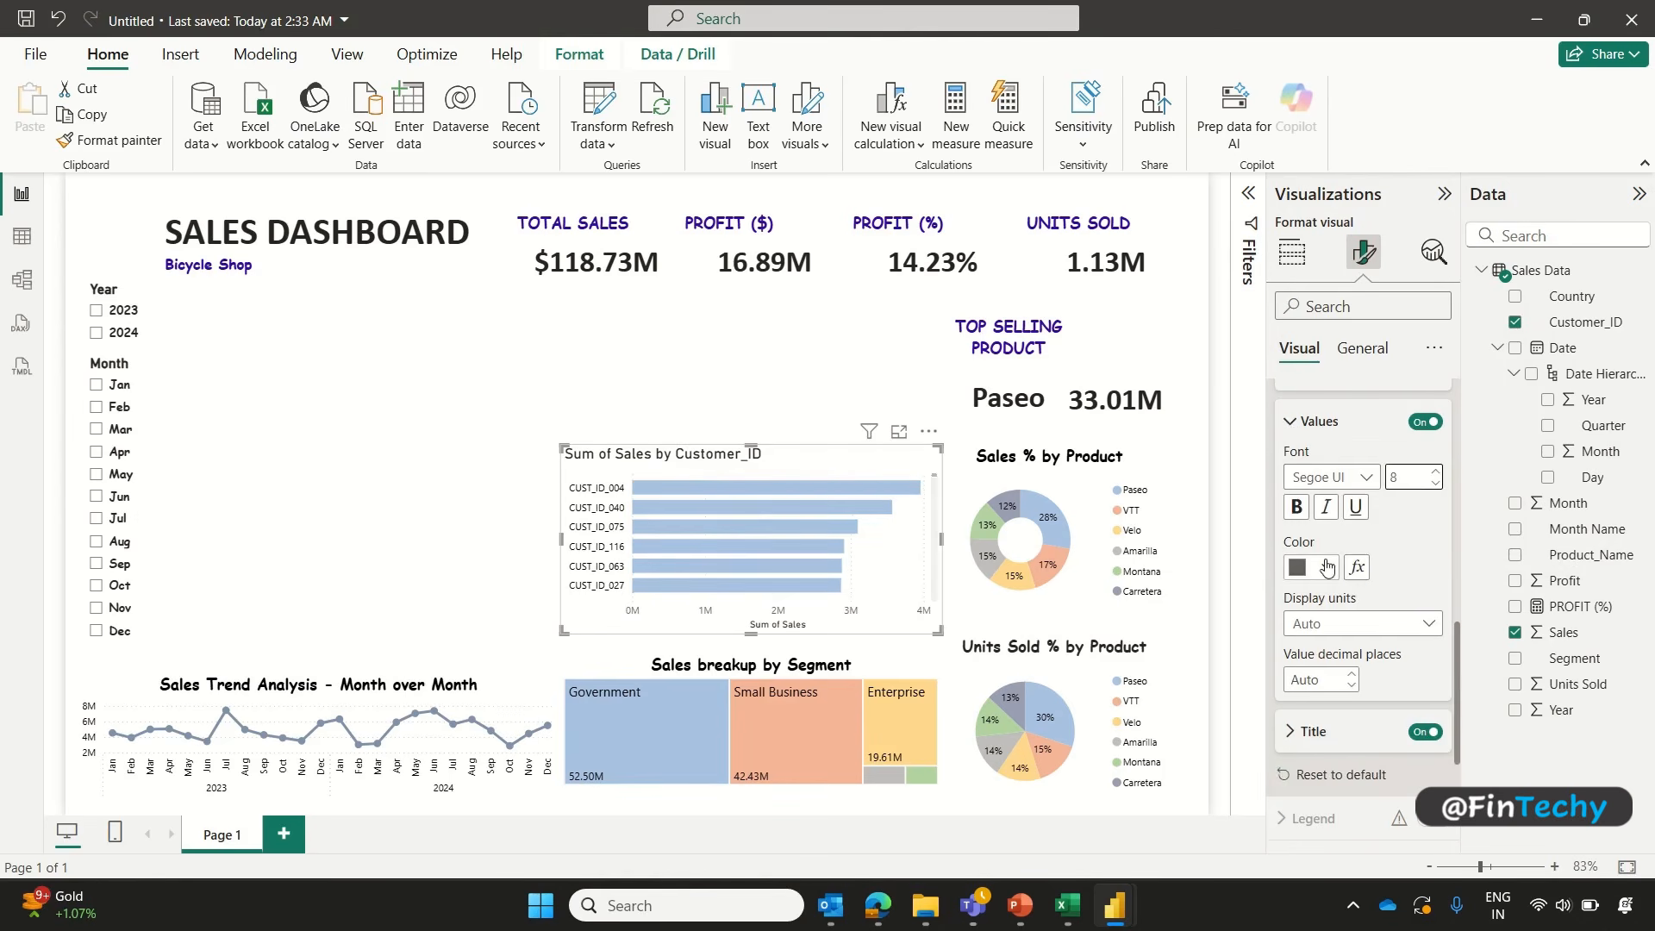
{"action": "left_click", "coordinate": [1328, 566]}
{"action": "left_click", "coordinate": [1342, 393]}
{"action": "left_click", "coordinate": [1422, 732]}
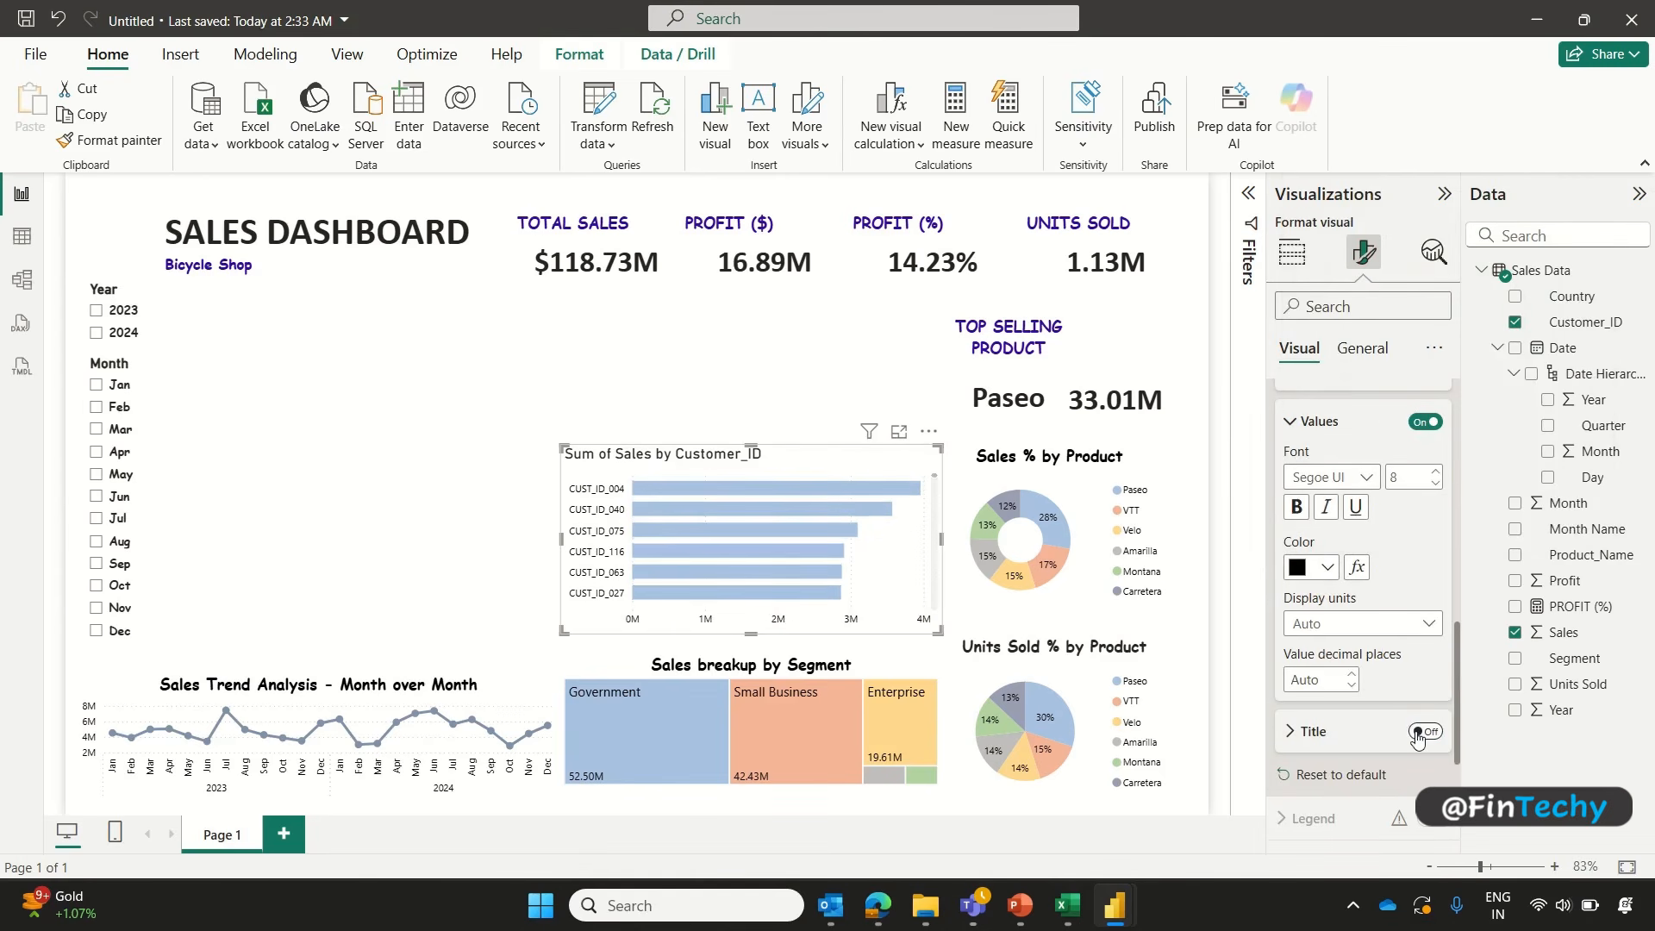
Step: Recolor all bars of the customer chart in a dark greyish blue
{"action": "left_click_drag", "start_coordinate": [1457, 676], "coordinate": [1457, 756]}
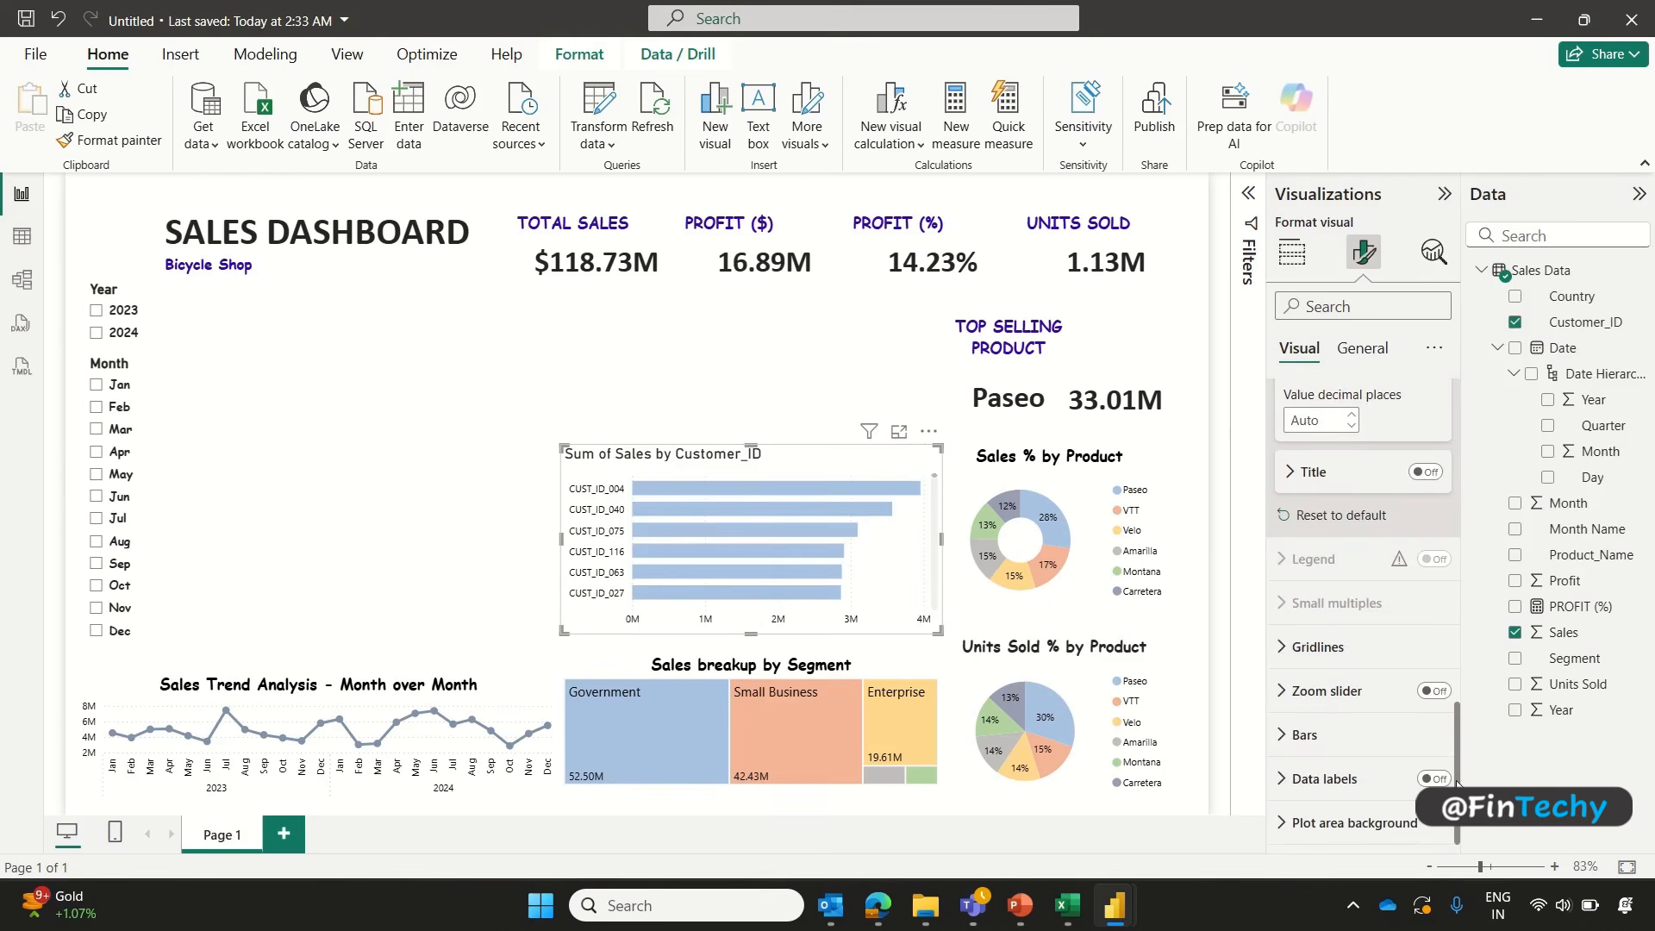
{"action": "left_click", "coordinate": [1305, 737]}
{"action": "scroll", "coordinate": [1343, 729], "scroll_direction": "down", "scroll_amount": 2}
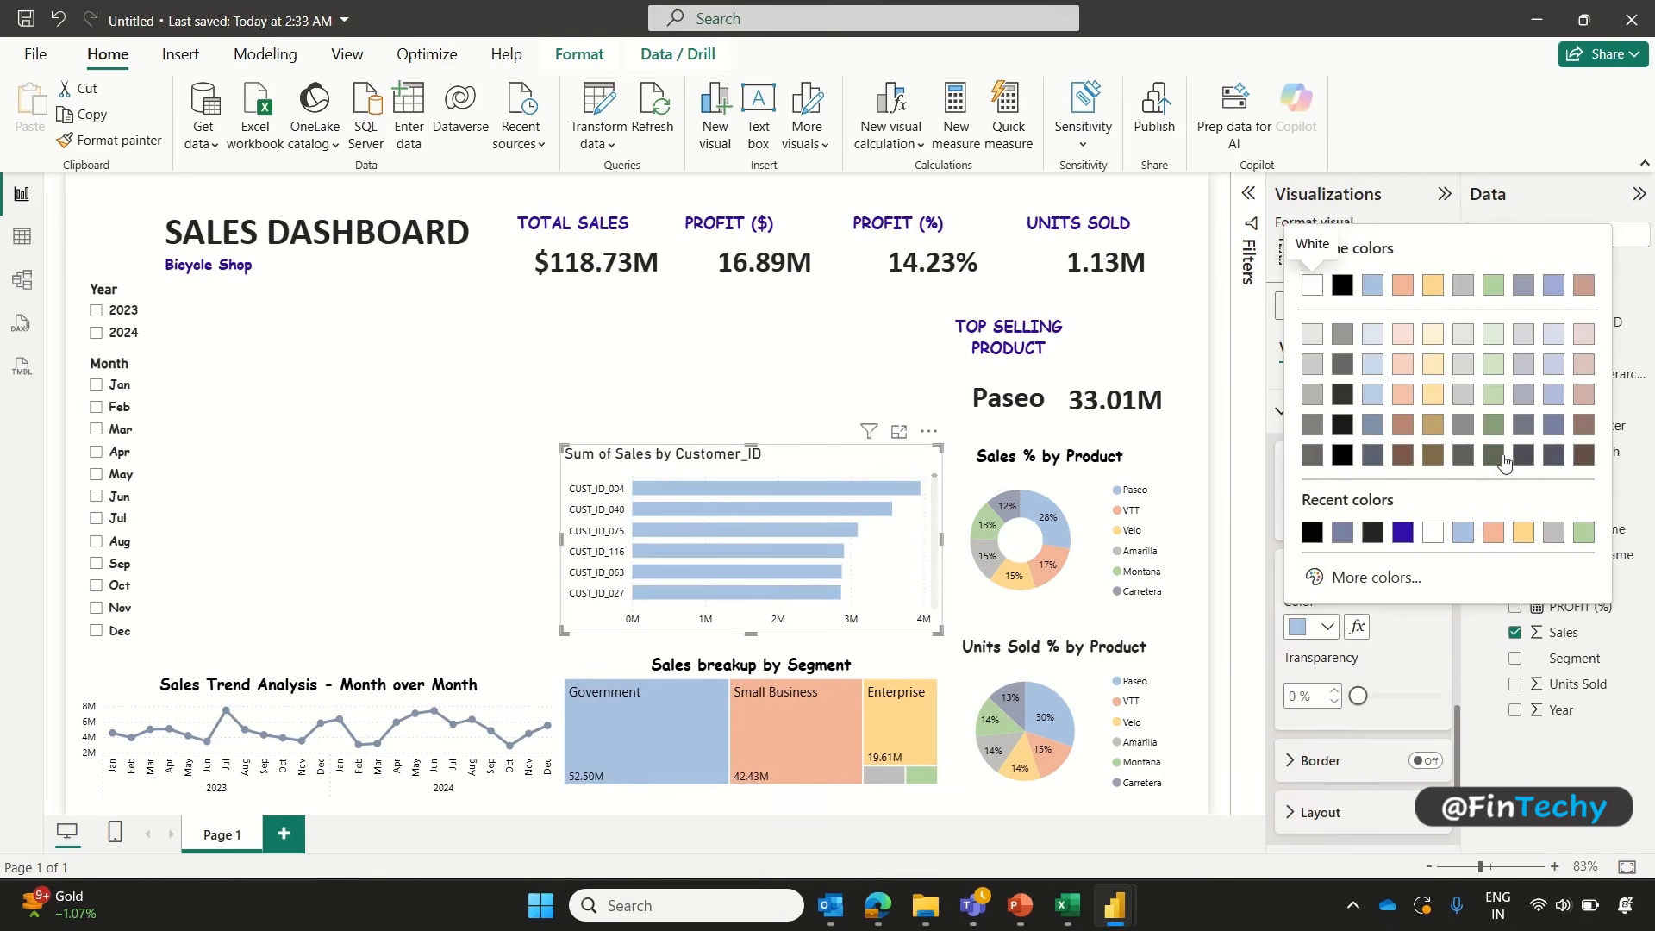
{"action": "left_click", "coordinate": [1551, 429]}
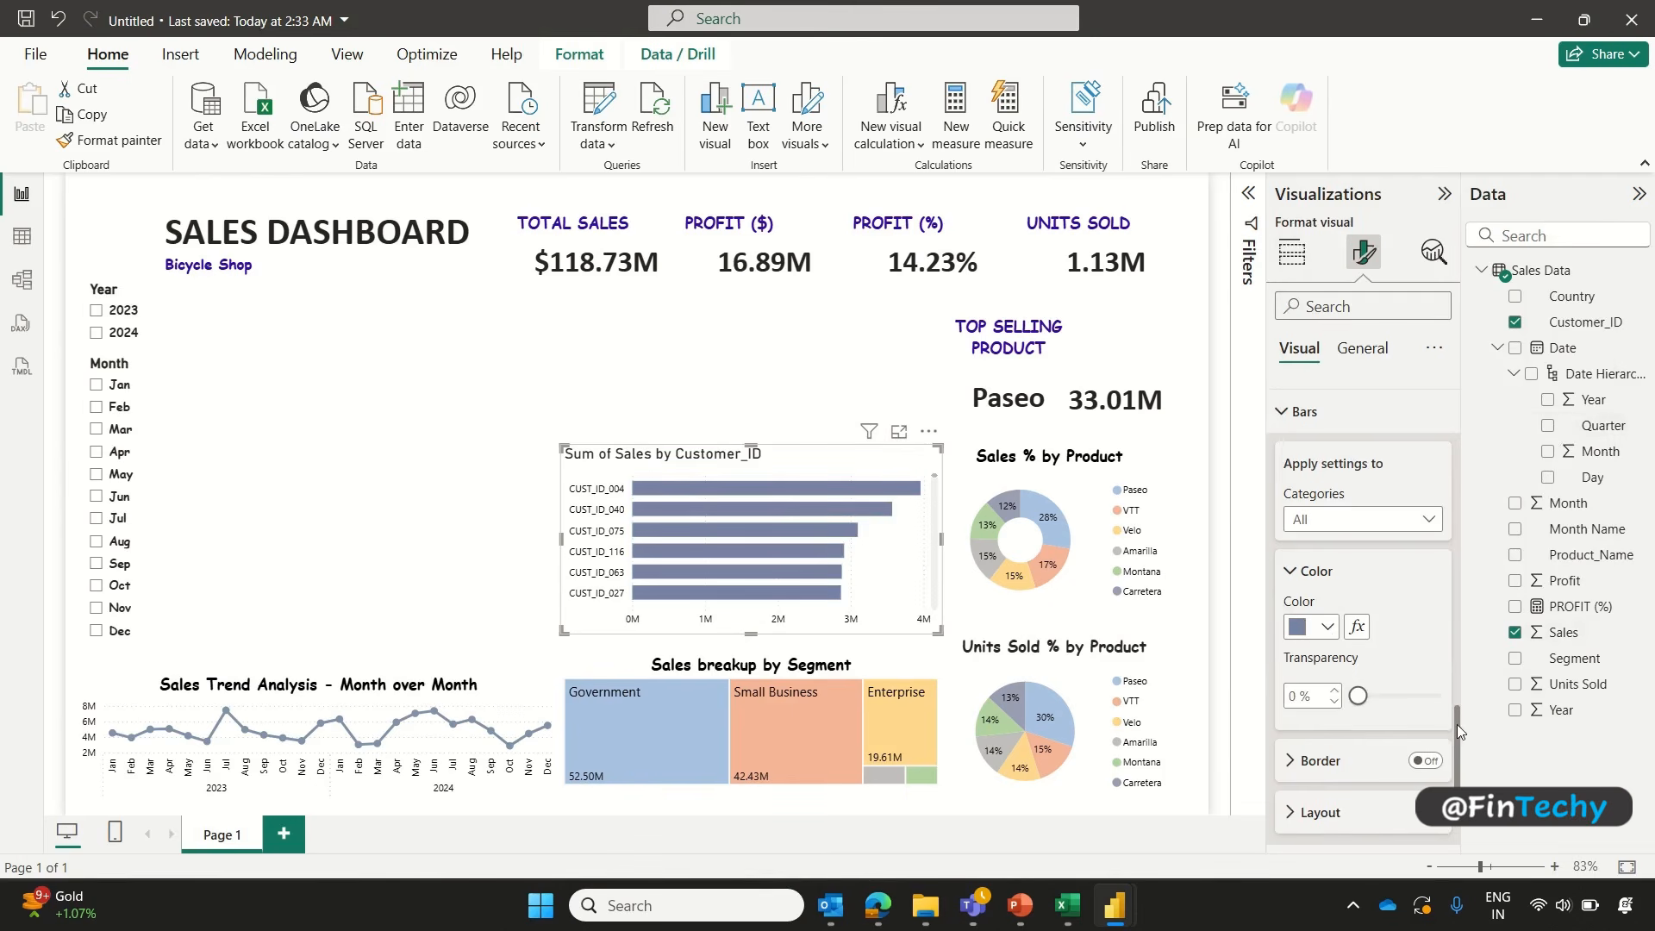
Step: Turn on data labels for the customer bar chart and set their values to size 8 in black
{"action": "scroll", "coordinate": [1458, 724], "scroll_direction": "down", "scroll_amount": 2}
{"action": "left_click", "coordinate": [1444, 780]}
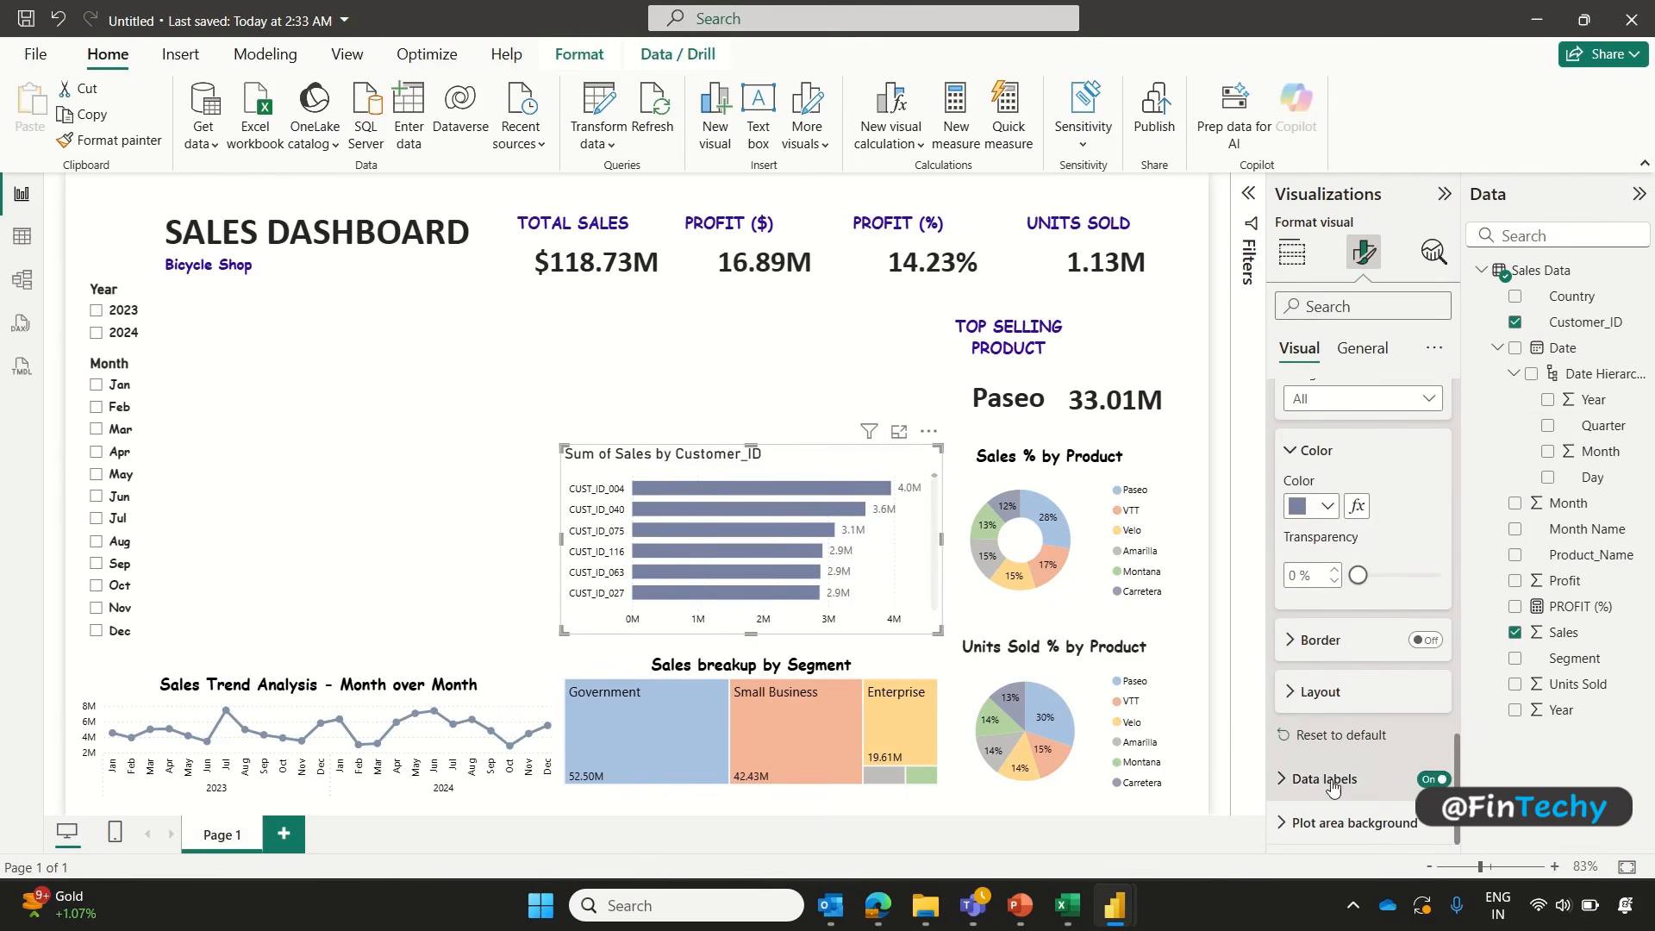
{"action": "left_click", "coordinate": [1293, 779]}
{"action": "scroll", "coordinate": [1327, 755], "scroll_direction": "down", "scroll_amount": 3}
{"action": "scroll", "coordinate": [1325, 748], "scroll_direction": "down", "scroll_amount": 1}
{"action": "left_click", "coordinate": [1317, 759]}
{"action": "left_click_drag", "start_coordinate": [1455, 712], "coordinate": [1451, 752]}
{"action": "left_click", "coordinate": [1436, 523]}
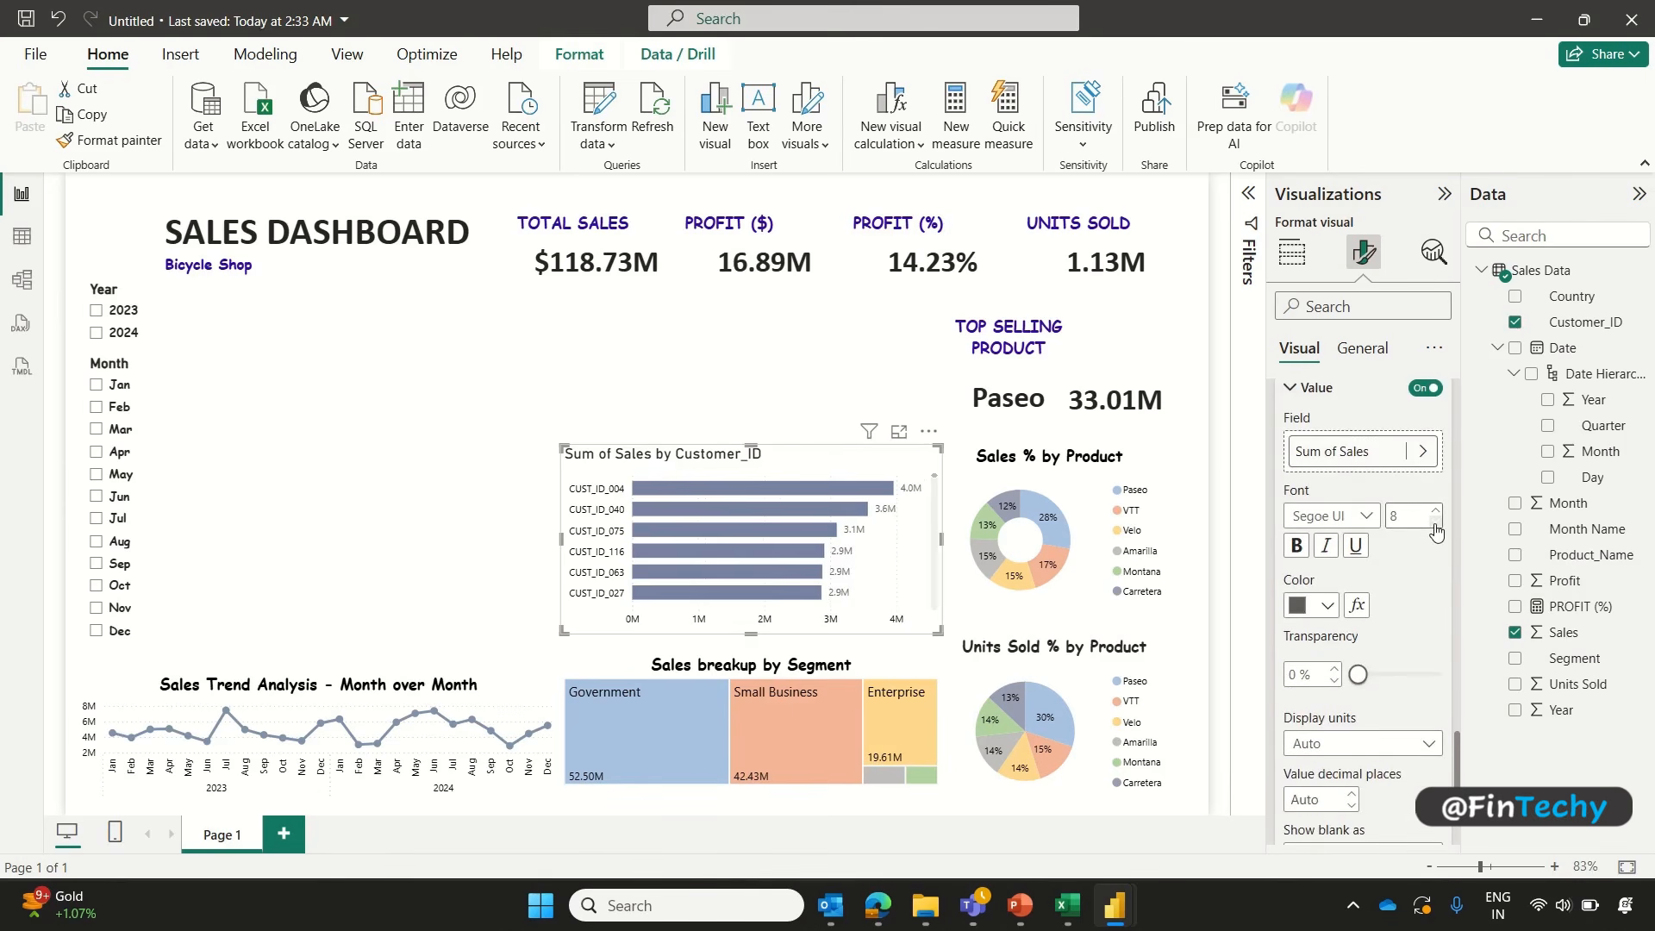
{"action": "left_click", "coordinate": [1327, 605]}
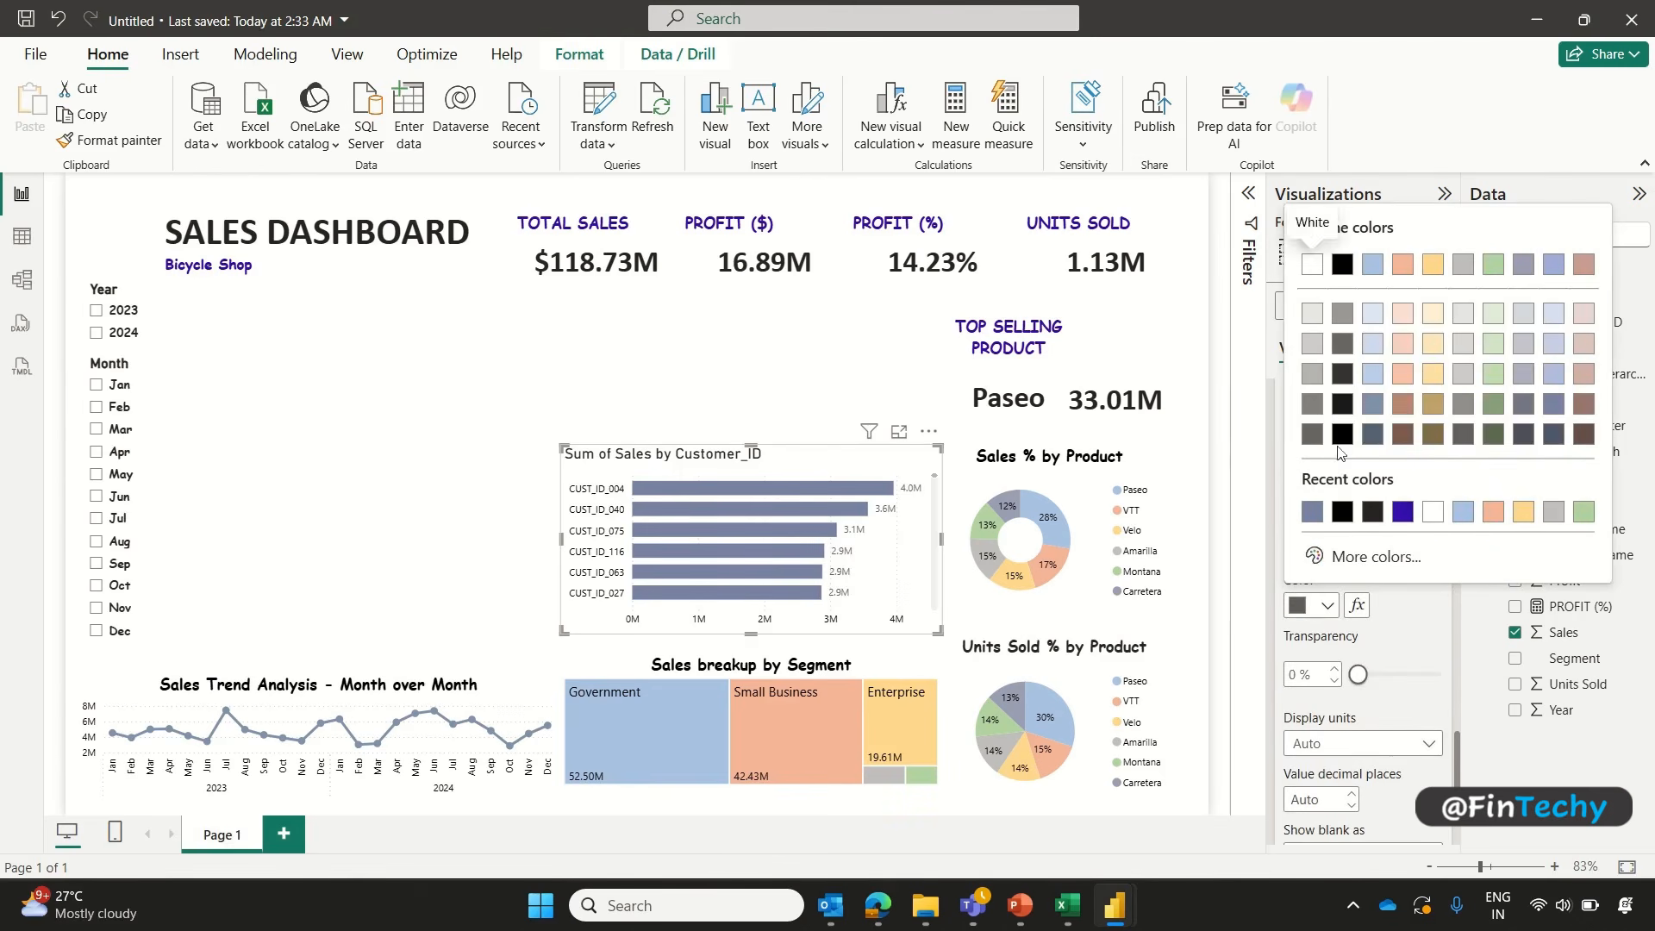
{"action": "left_click", "coordinate": [1341, 450]}
Step: Change the customer bar chart's title text to "Sales generated by Customers"
{"action": "left_click", "coordinate": [1363, 352]}
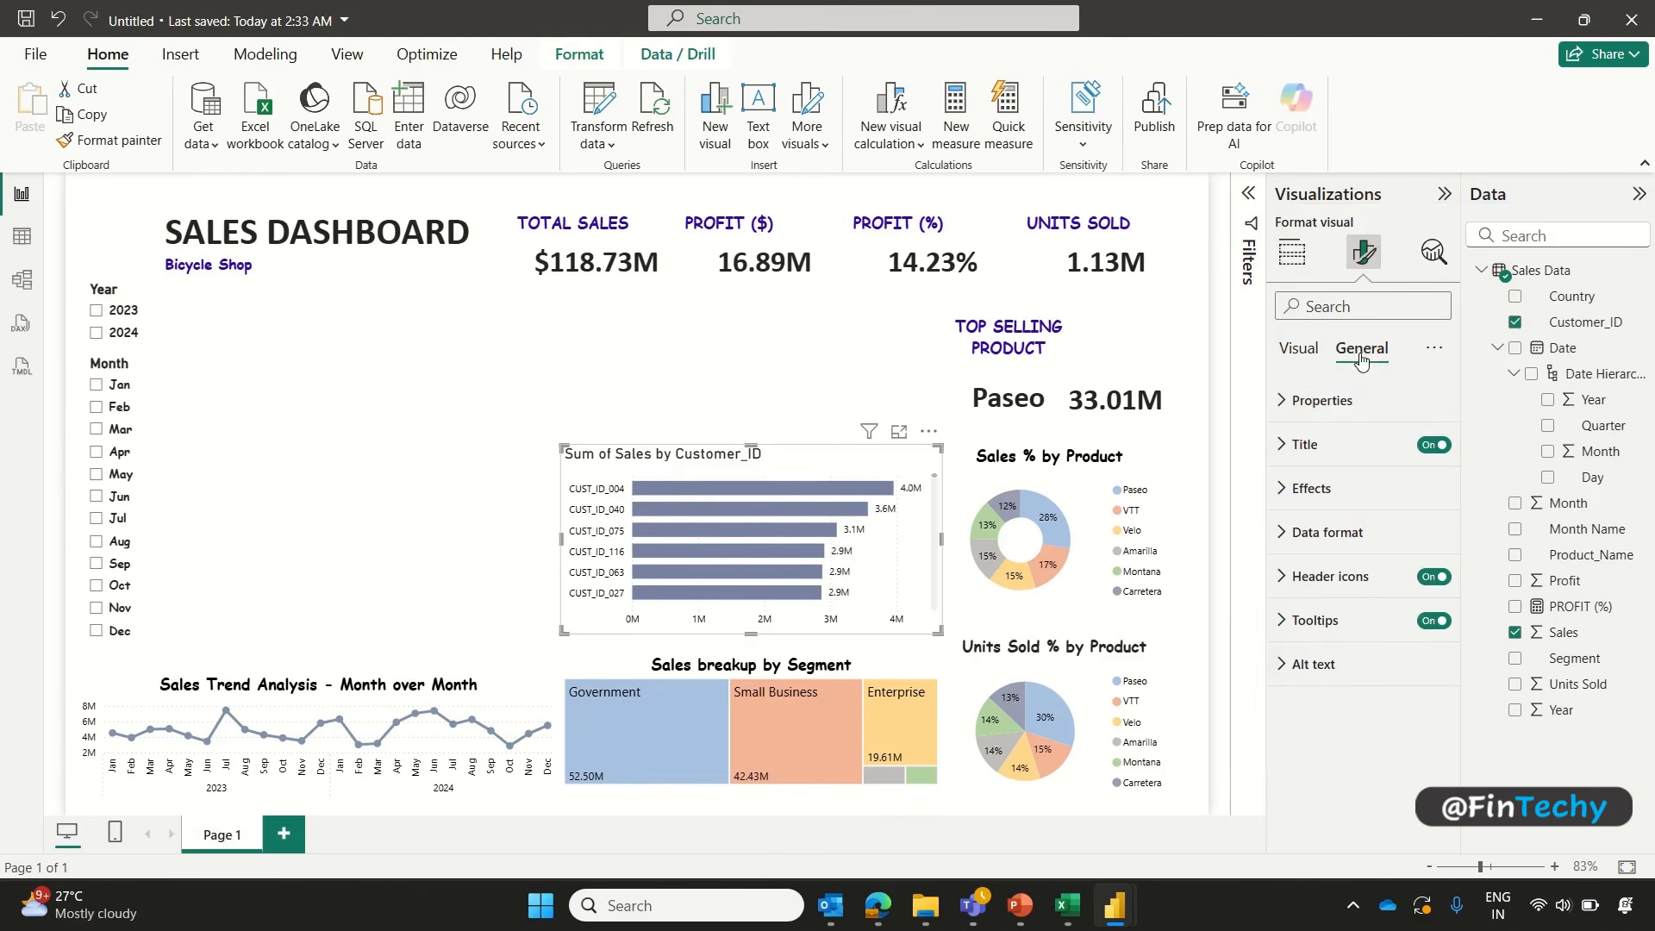
{"action": "left_click", "coordinate": [1287, 447]}
{"action": "left_click", "coordinate": [1339, 552]}
{"action": "key", "text": "shift+Home"}
{"action": "key", "text": "BackSpace"}
{"action": "type", "text": "generated"}
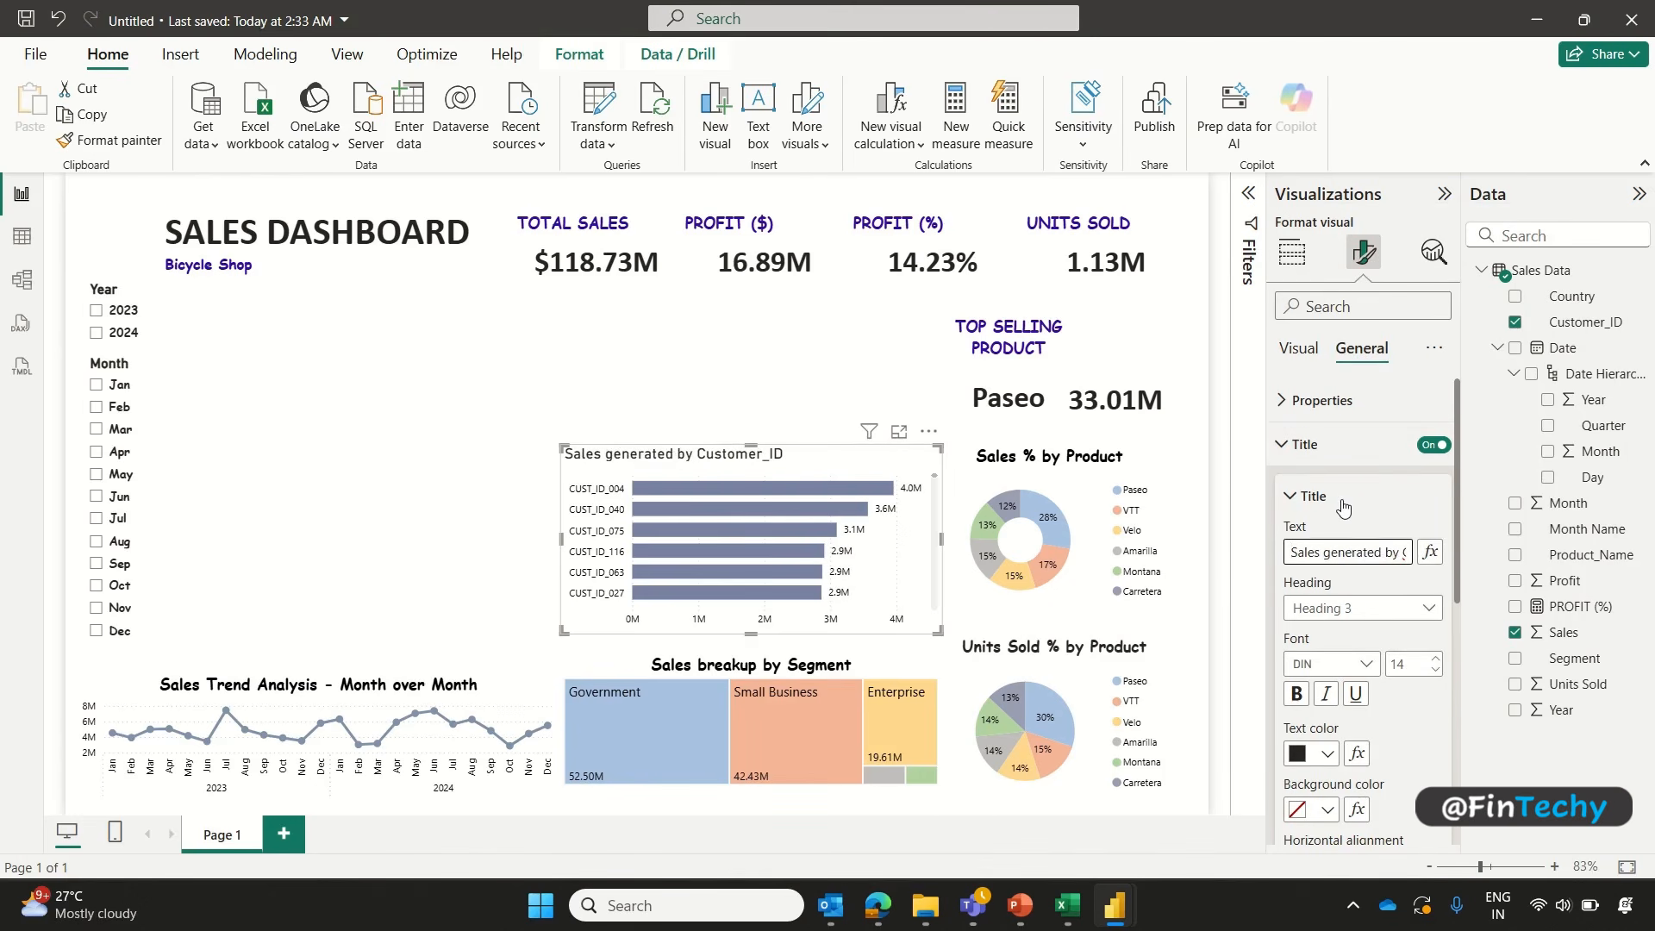
{"action": "key", "text": "Right"}
{"action": "key", "text": "Right"}
{"action": "key", "text": "Right"}
{"action": "key", "text": "Right"}
{"action": "key", "text": "Right"}
{"action": "key", "text": "Right"}
{"action": "key", "text": "Right"}
{"action": "key", "text": "Right"}
{"action": "type", "text": "s"}
{"action": "key", "text": "shift+End"}
{"action": "key", "text": "BackSpace"}
Step: Format the "Sales generated by Customers" title in bold black Comic Sans MS at size 13, centered
{"action": "left_click", "coordinate": [1353, 664]}
{"action": "left_click", "coordinate": [1343, 497]}
{"action": "left_click", "coordinate": [1435, 671]}
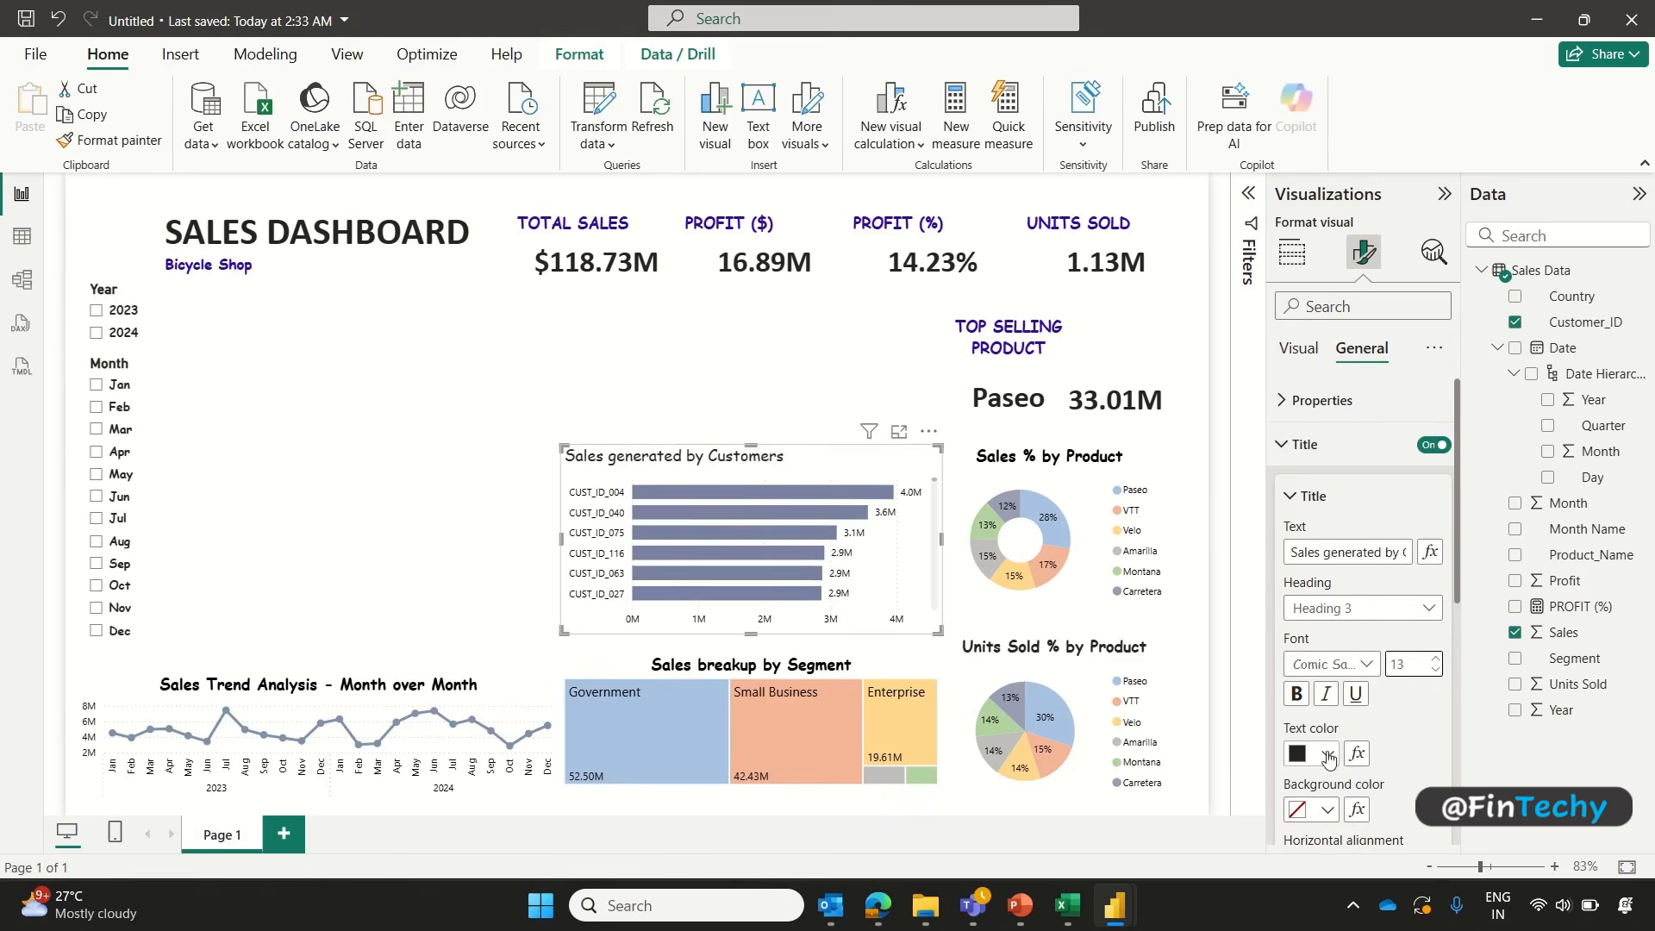
{"action": "left_click", "coordinate": [1330, 746]}
{"action": "left_click", "coordinate": [1348, 594]}
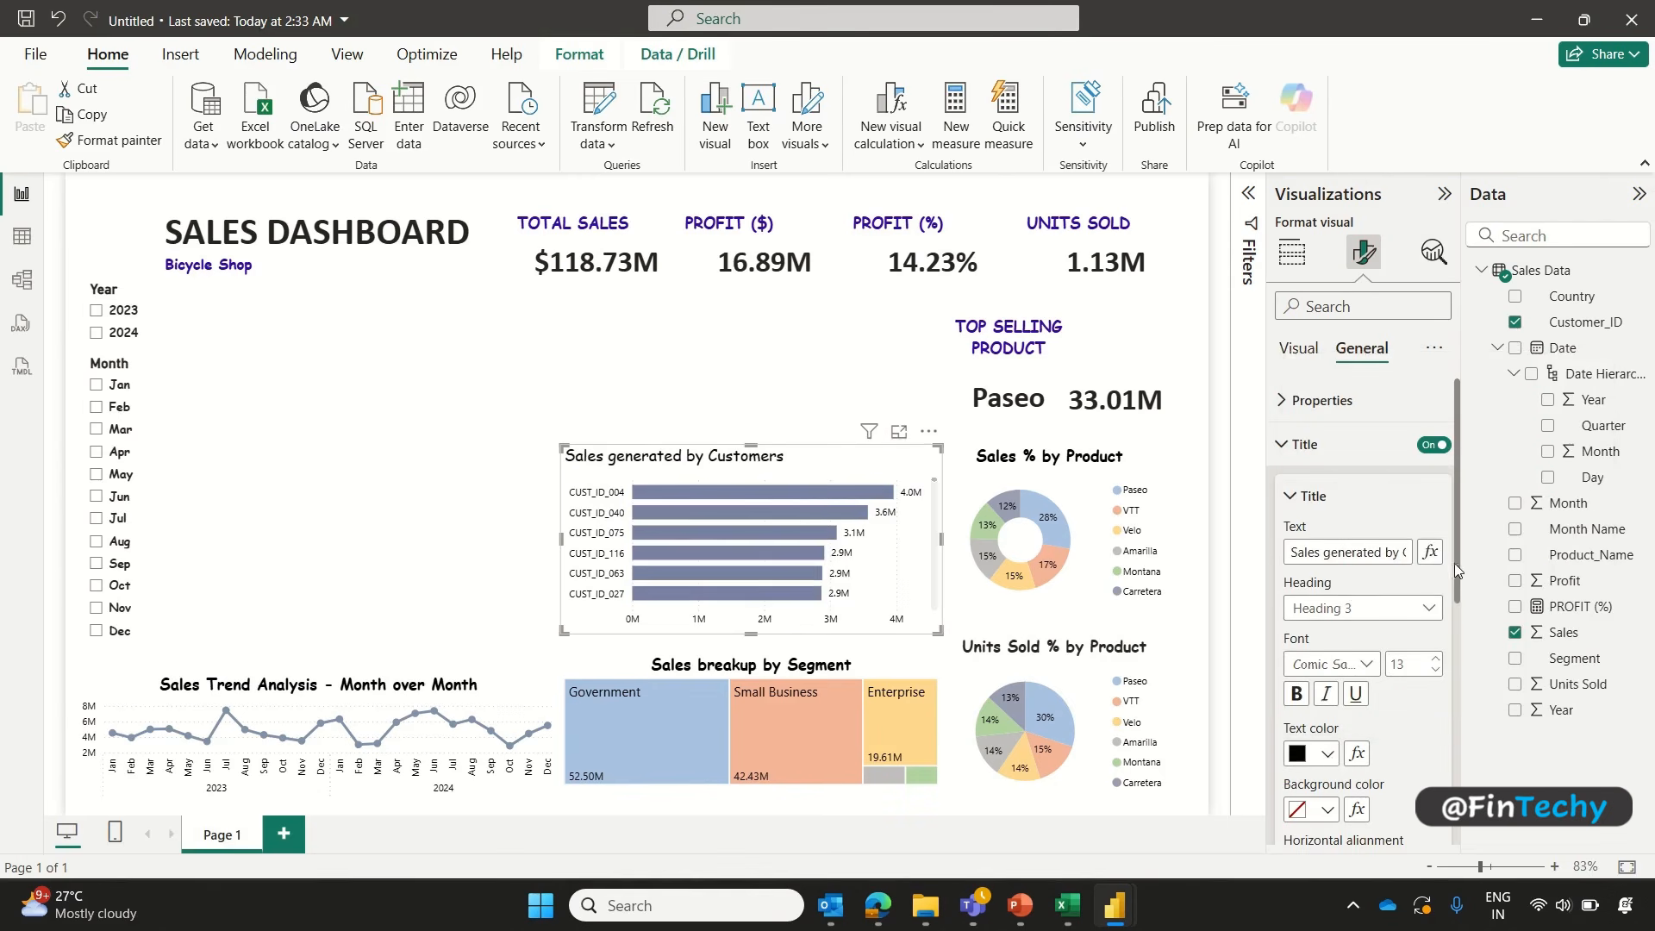
{"action": "left_click_drag", "start_coordinate": [1456, 562], "coordinate": [1454, 672]}
{"action": "left_click", "coordinate": [1296, 464]}
{"action": "left_click", "coordinate": [1328, 642]}
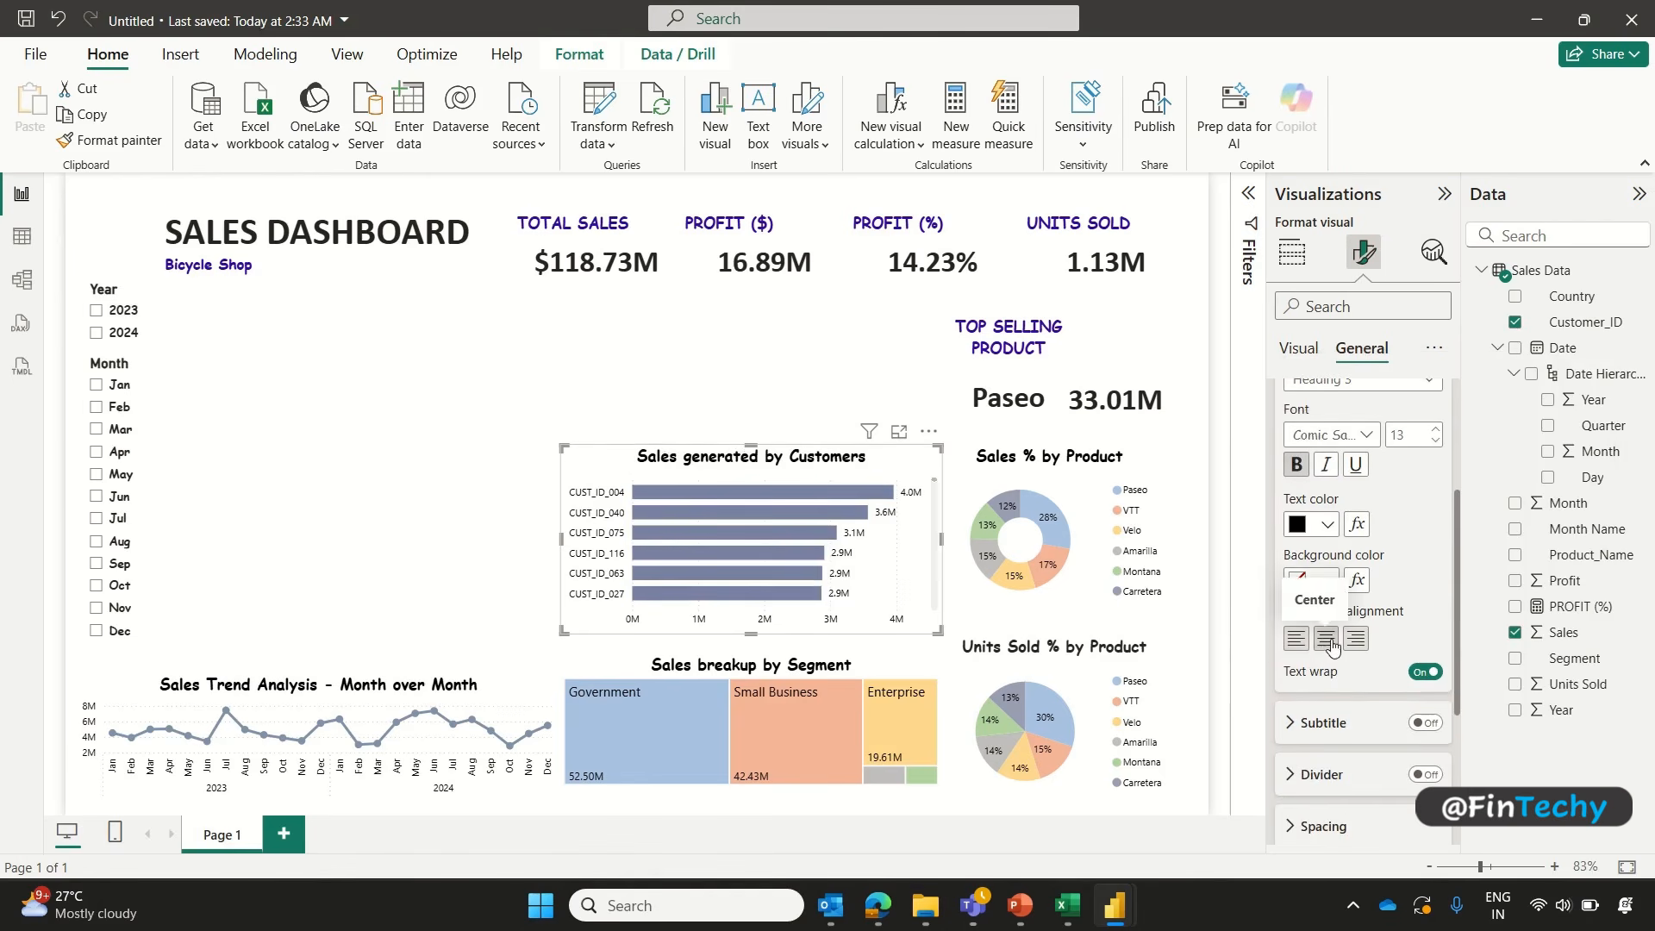
Step: Reduce the height of the customer bar chart slightly and move it down closer to the segment treemap
{"action": "scroll", "coordinate": [933, 479], "scroll_direction": "down", "scroll_amount": 1}
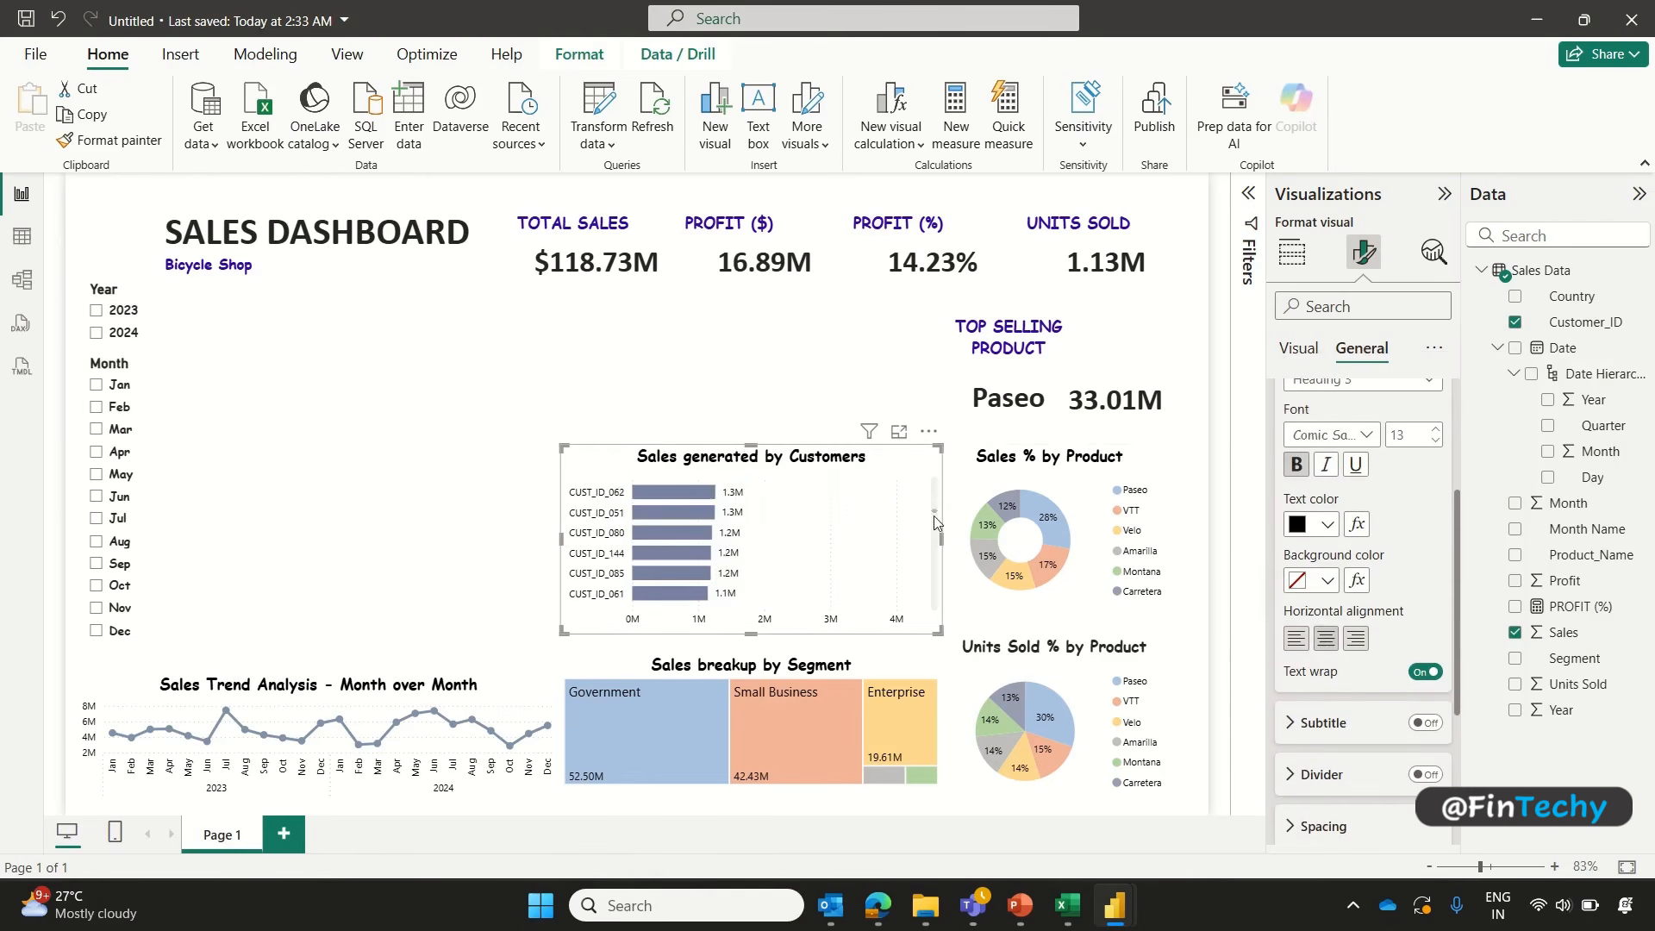
{"action": "scroll", "coordinate": [940, 483], "scroll_direction": "up", "scroll_amount": 1}
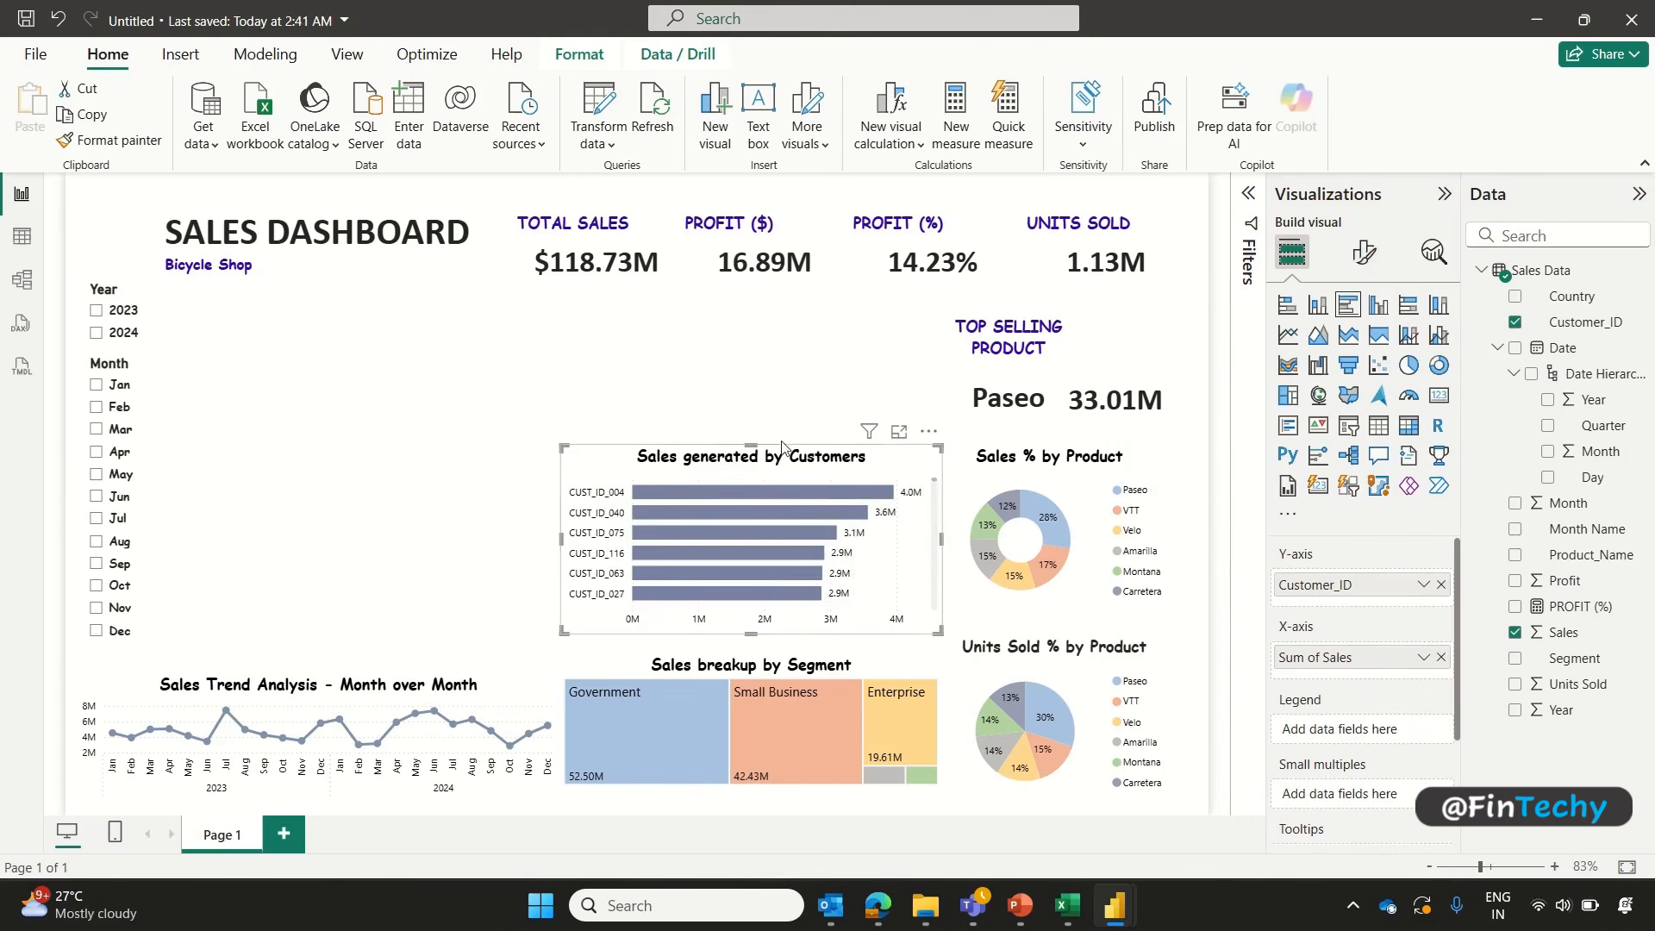
{"action": "left_click_drag", "start_coordinate": [751, 446], "coordinate": [751, 459]}
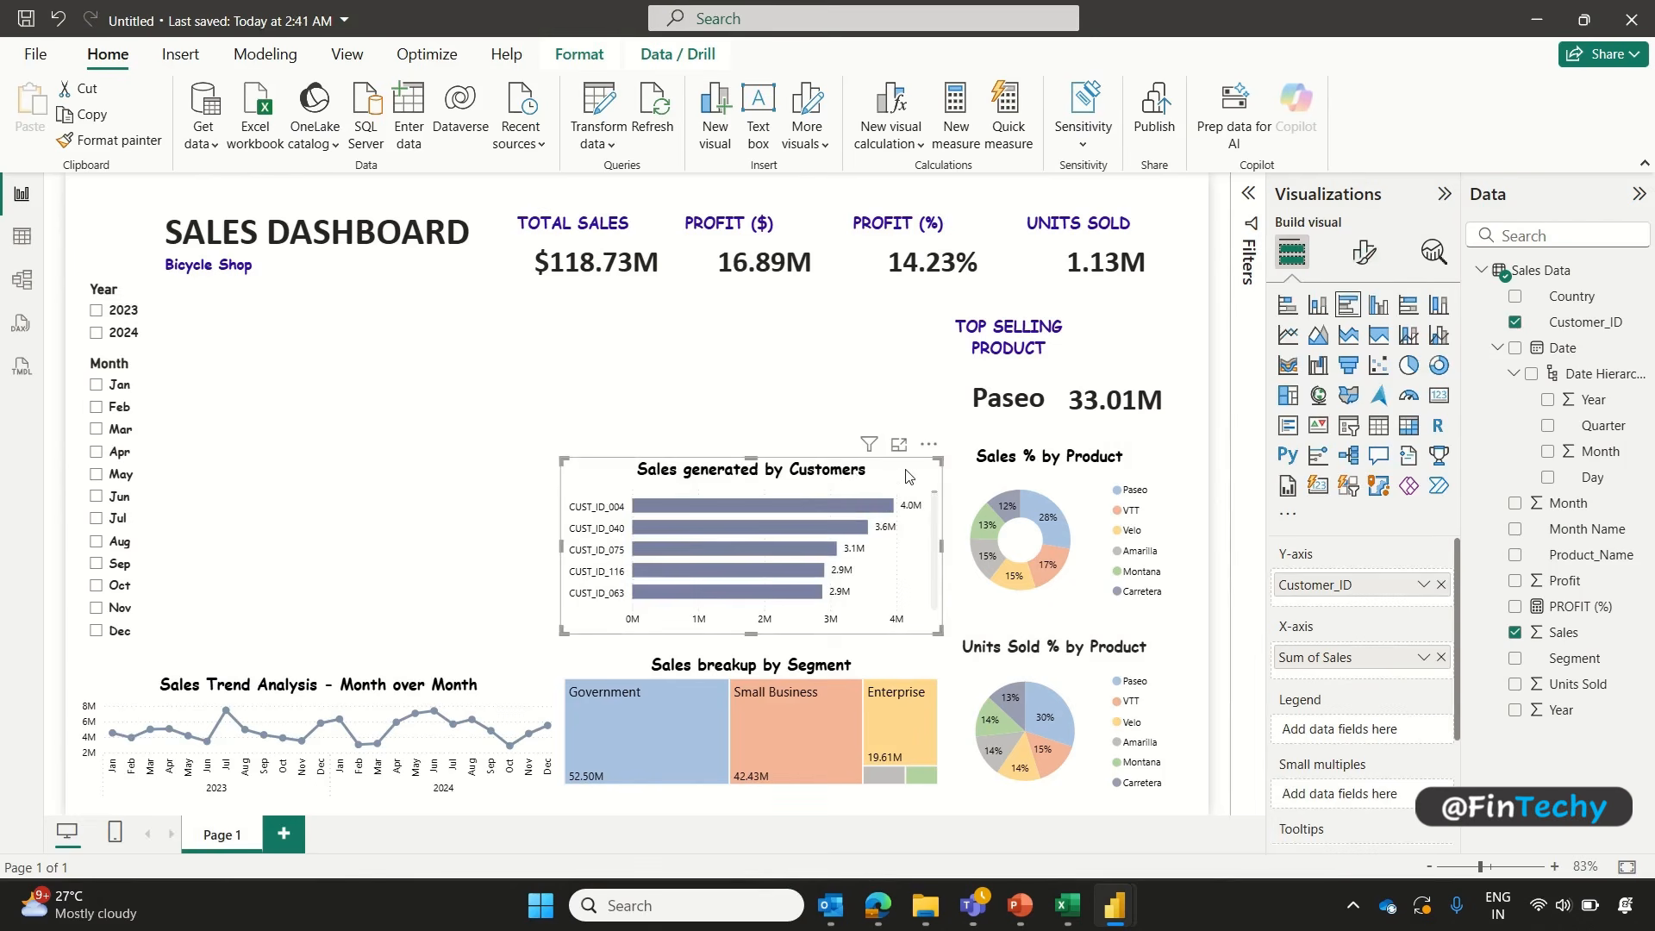
{"action": "left_click_drag", "start_coordinate": [907, 477], "coordinate": [907, 495]}
{"action": "left_click", "coordinate": [810, 452]}
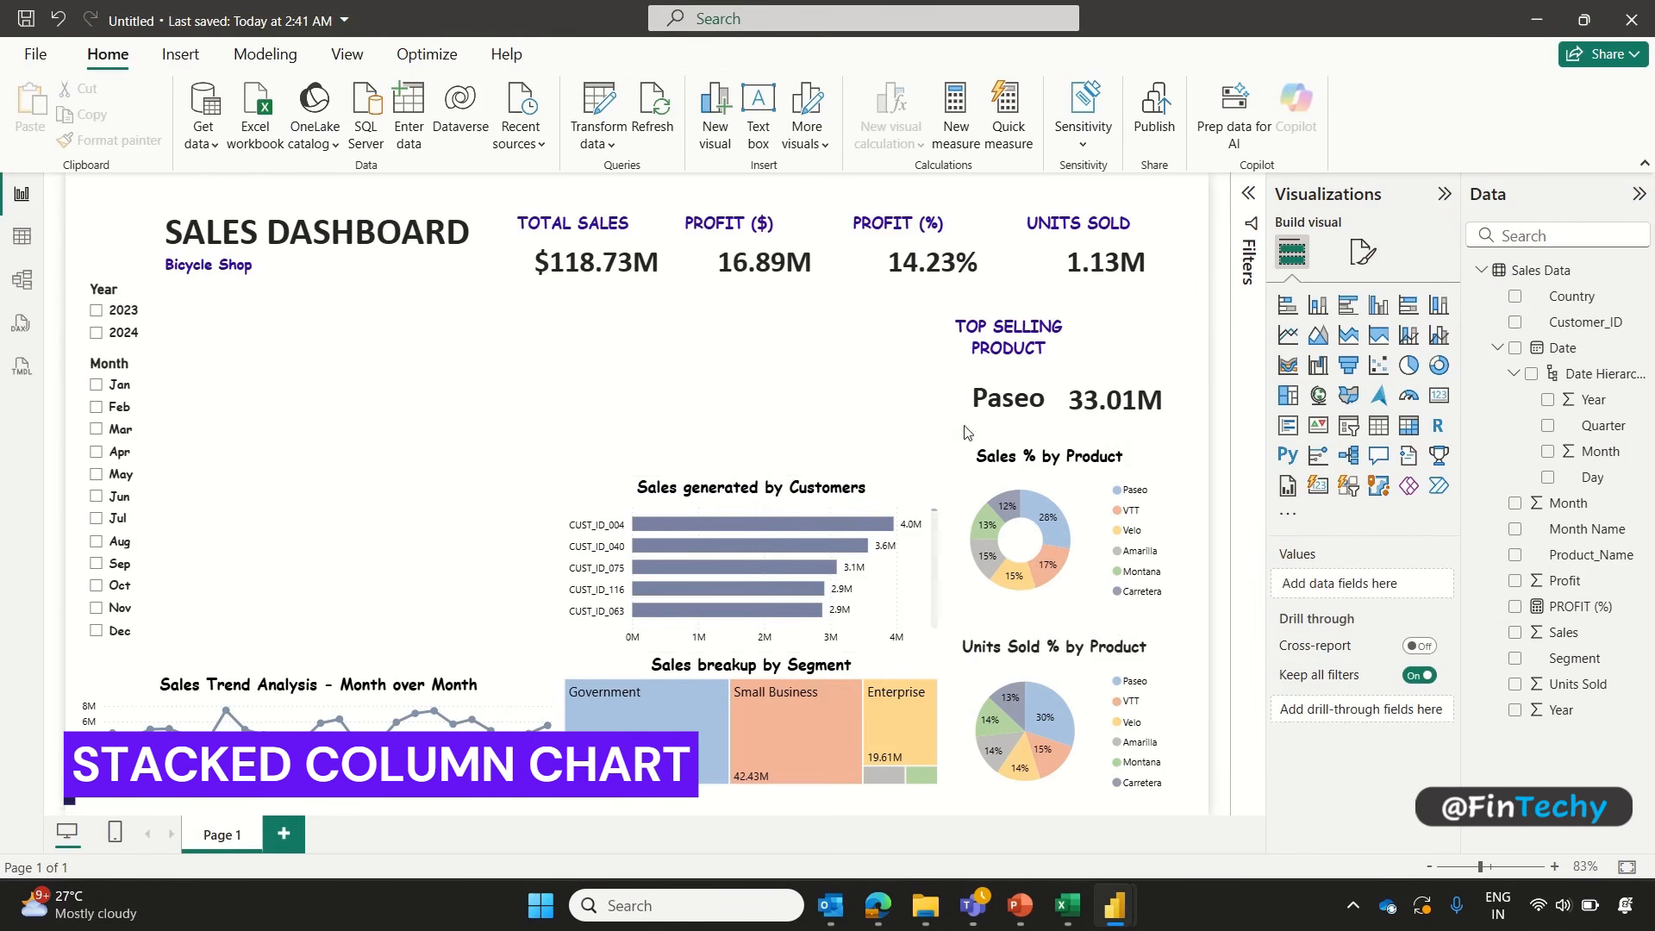
Step: Add a wide, short stacked column chart above the customer bar chart, showing Sales and Profit by Month Name
{"action": "left_click", "coordinate": [1317, 306]}
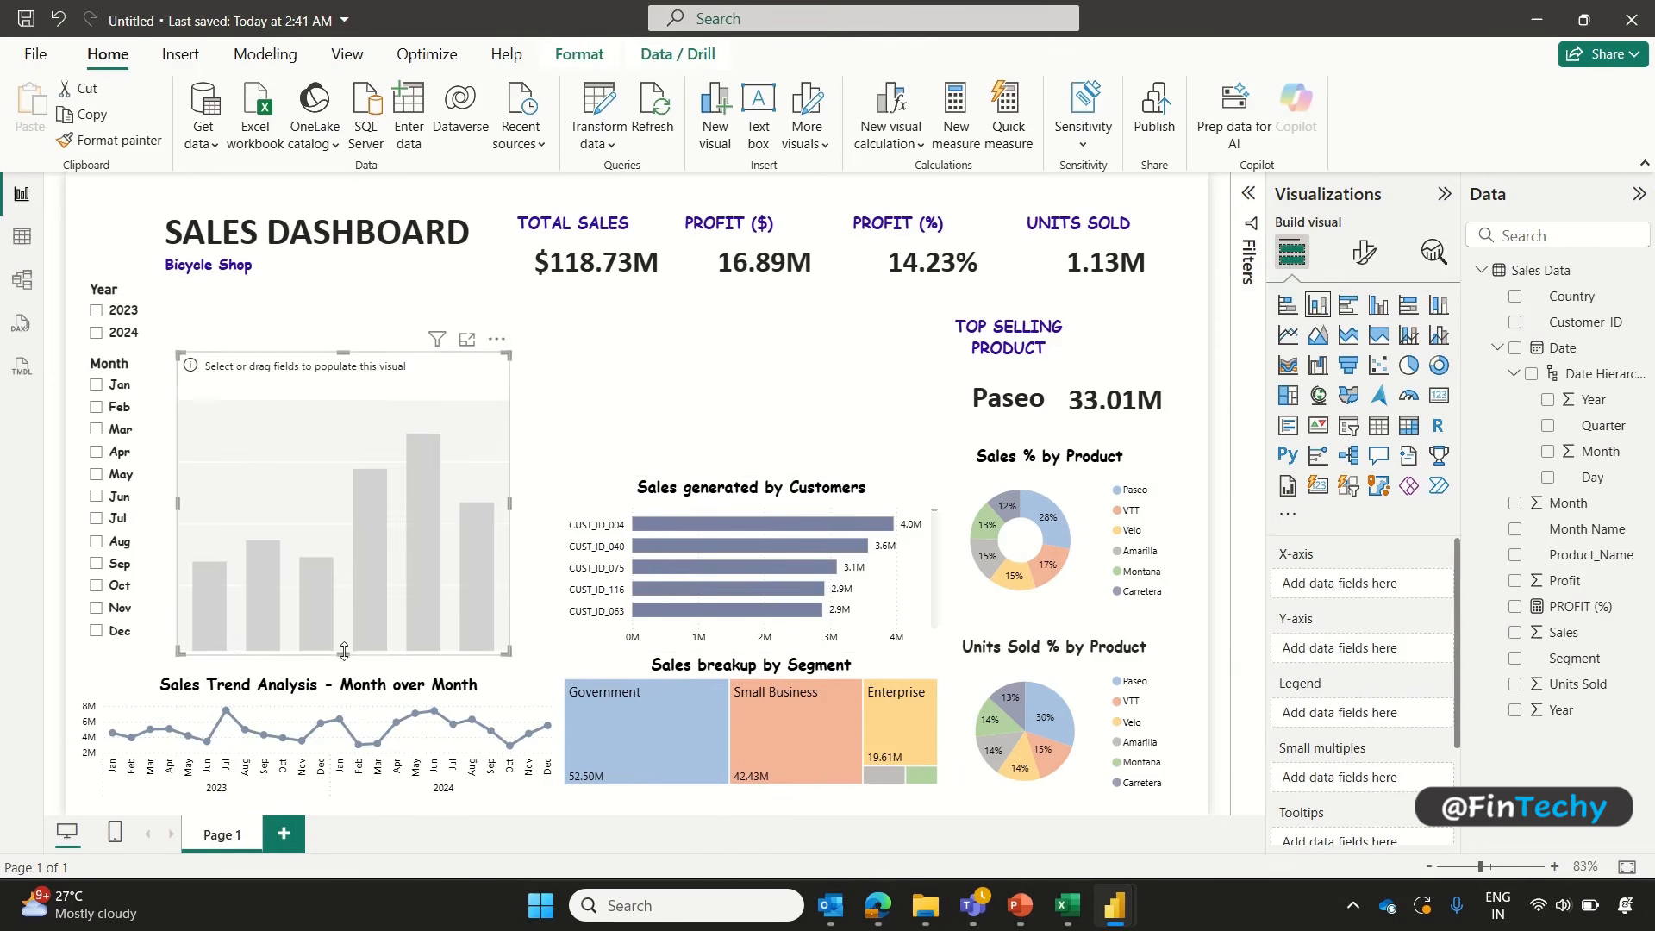
{"action": "left_click_drag", "start_coordinate": [343, 653], "coordinate": [345, 528]}
{"action": "left_click_drag", "start_coordinate": [373, 466], "coordinate": [755, 400]}
{"action": "left_click_drag", "start_coordinate": [893, 376], "coordinate": [934, 376]}
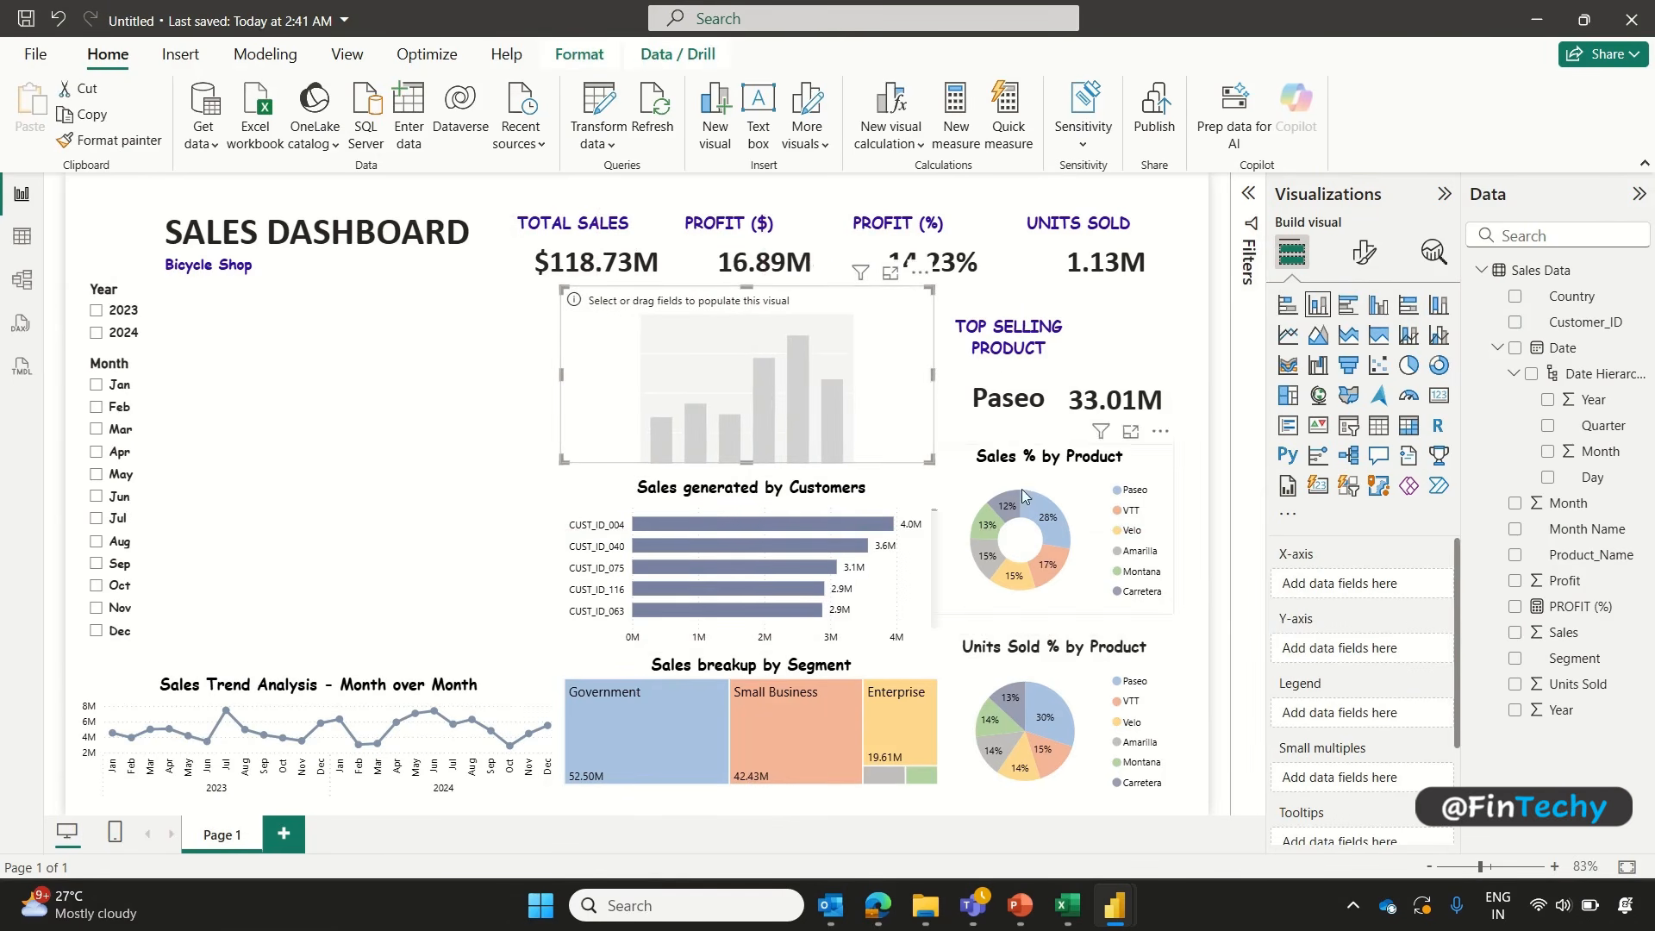
{"action": "left_click", "coordinate": [1517, 636]}
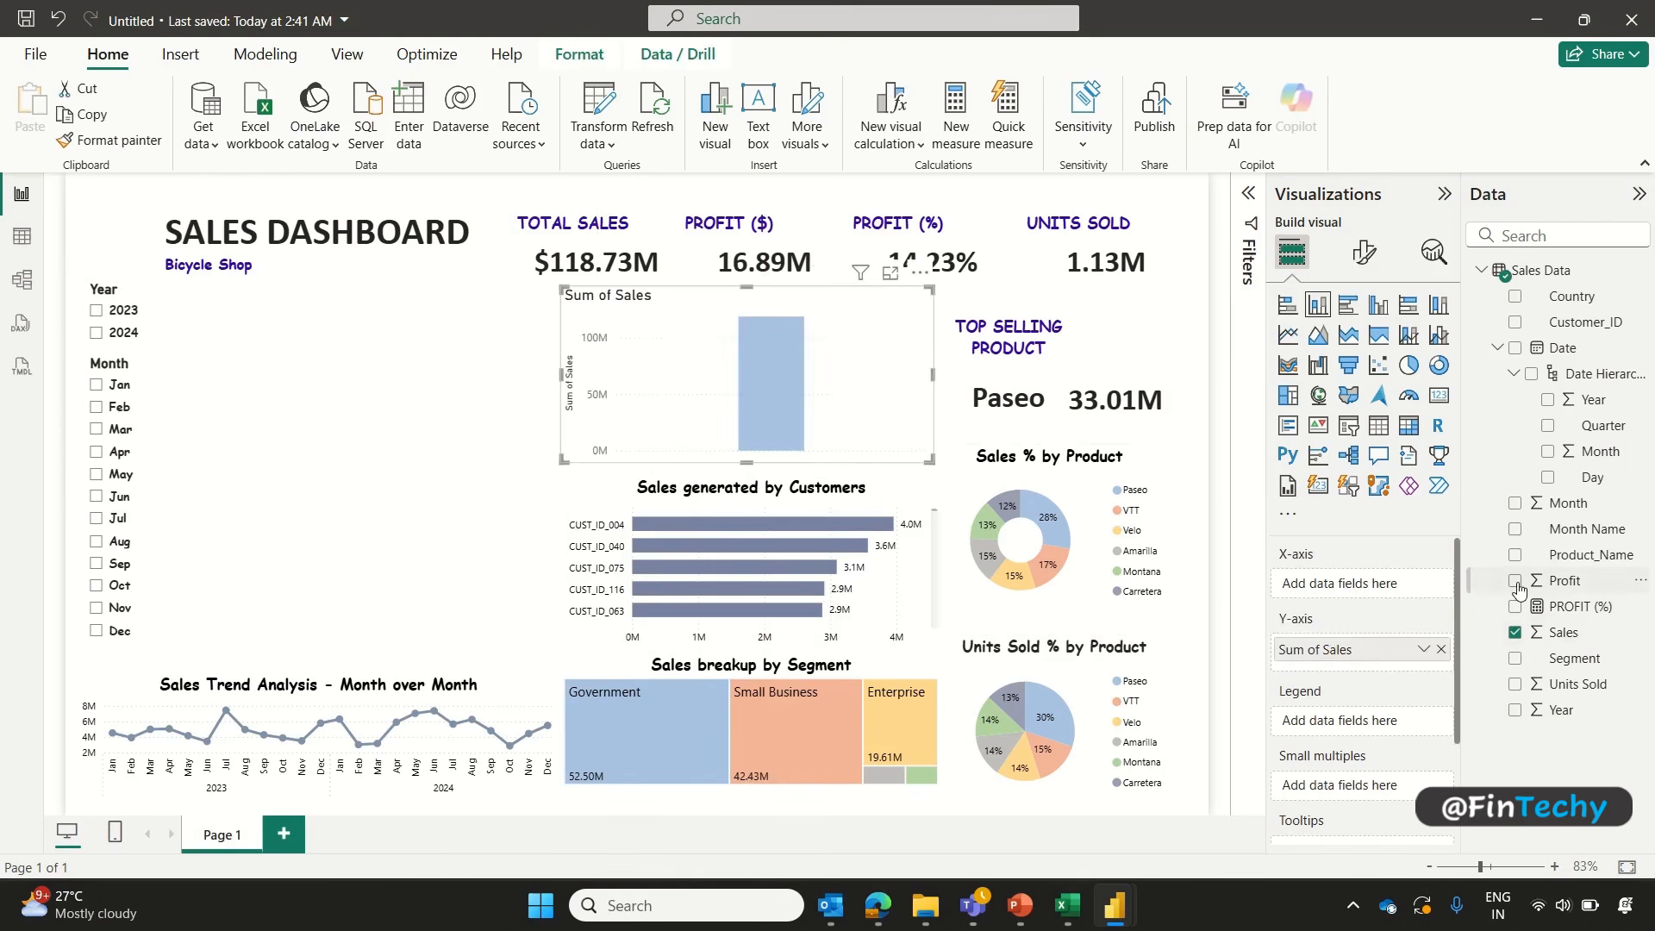
{"action": "left_click", "coordinate": [1516, 582]}
{"action": "left_click", "coordinate": [1517, 529]}
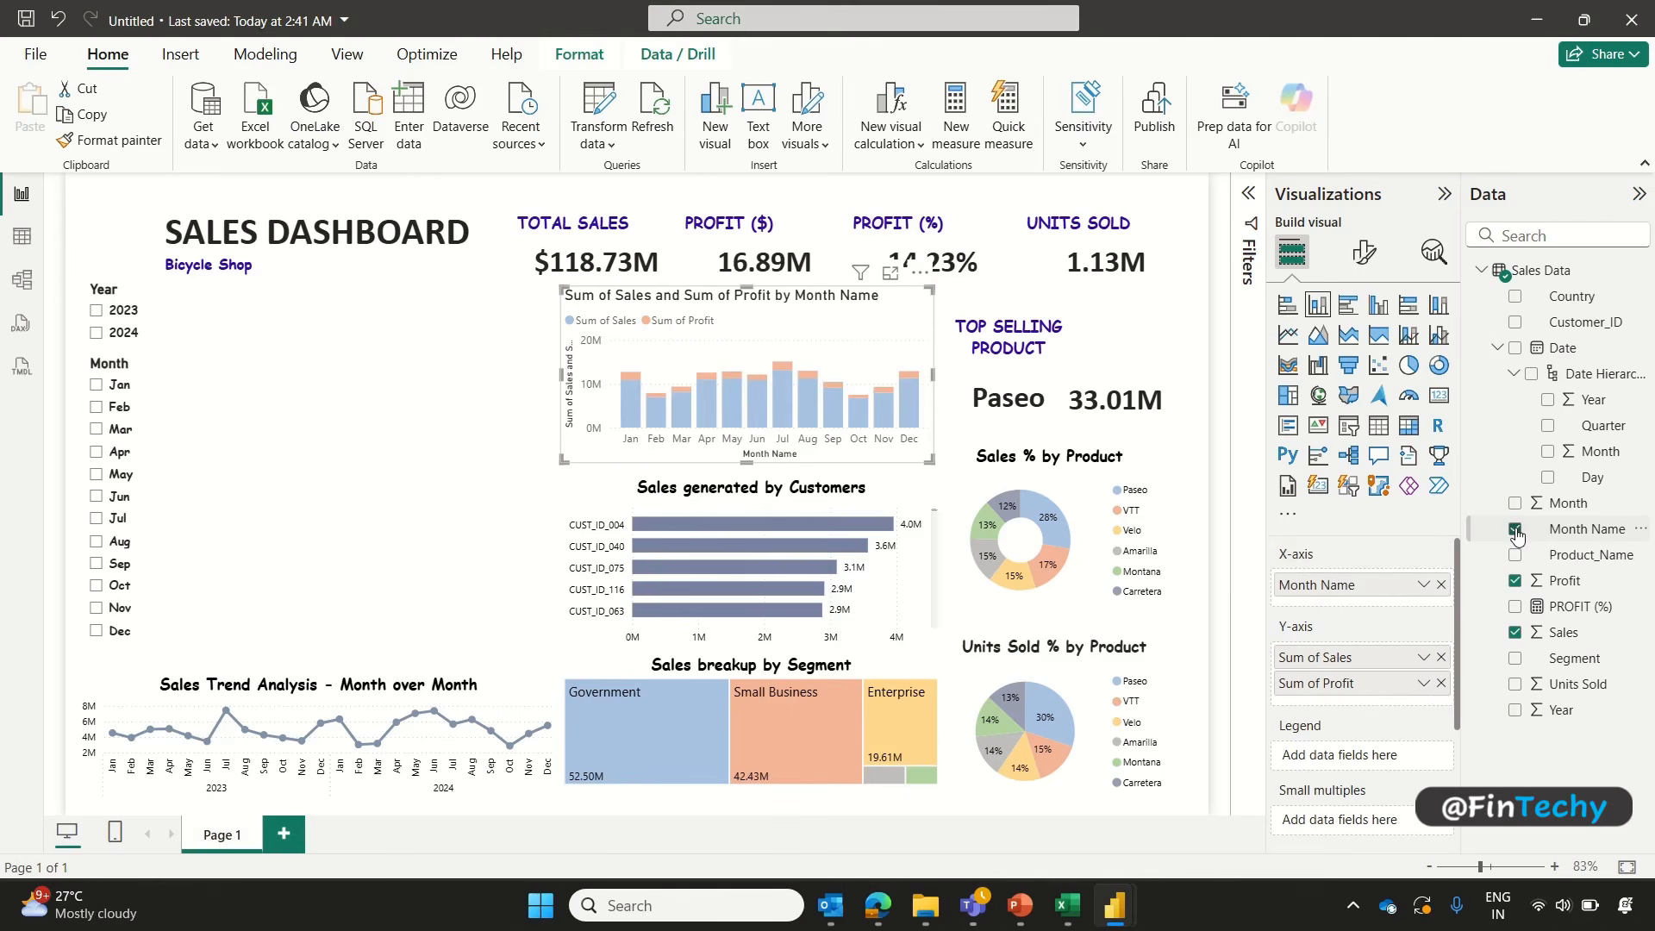
Step: Set the stacked column chart's X-axis values to size 8 in black and turn off the X-axis title
{"action": "left_click", "coordinate": [1363, 255]}
{"action": "left_click", "coordinate": [1298, 401]}
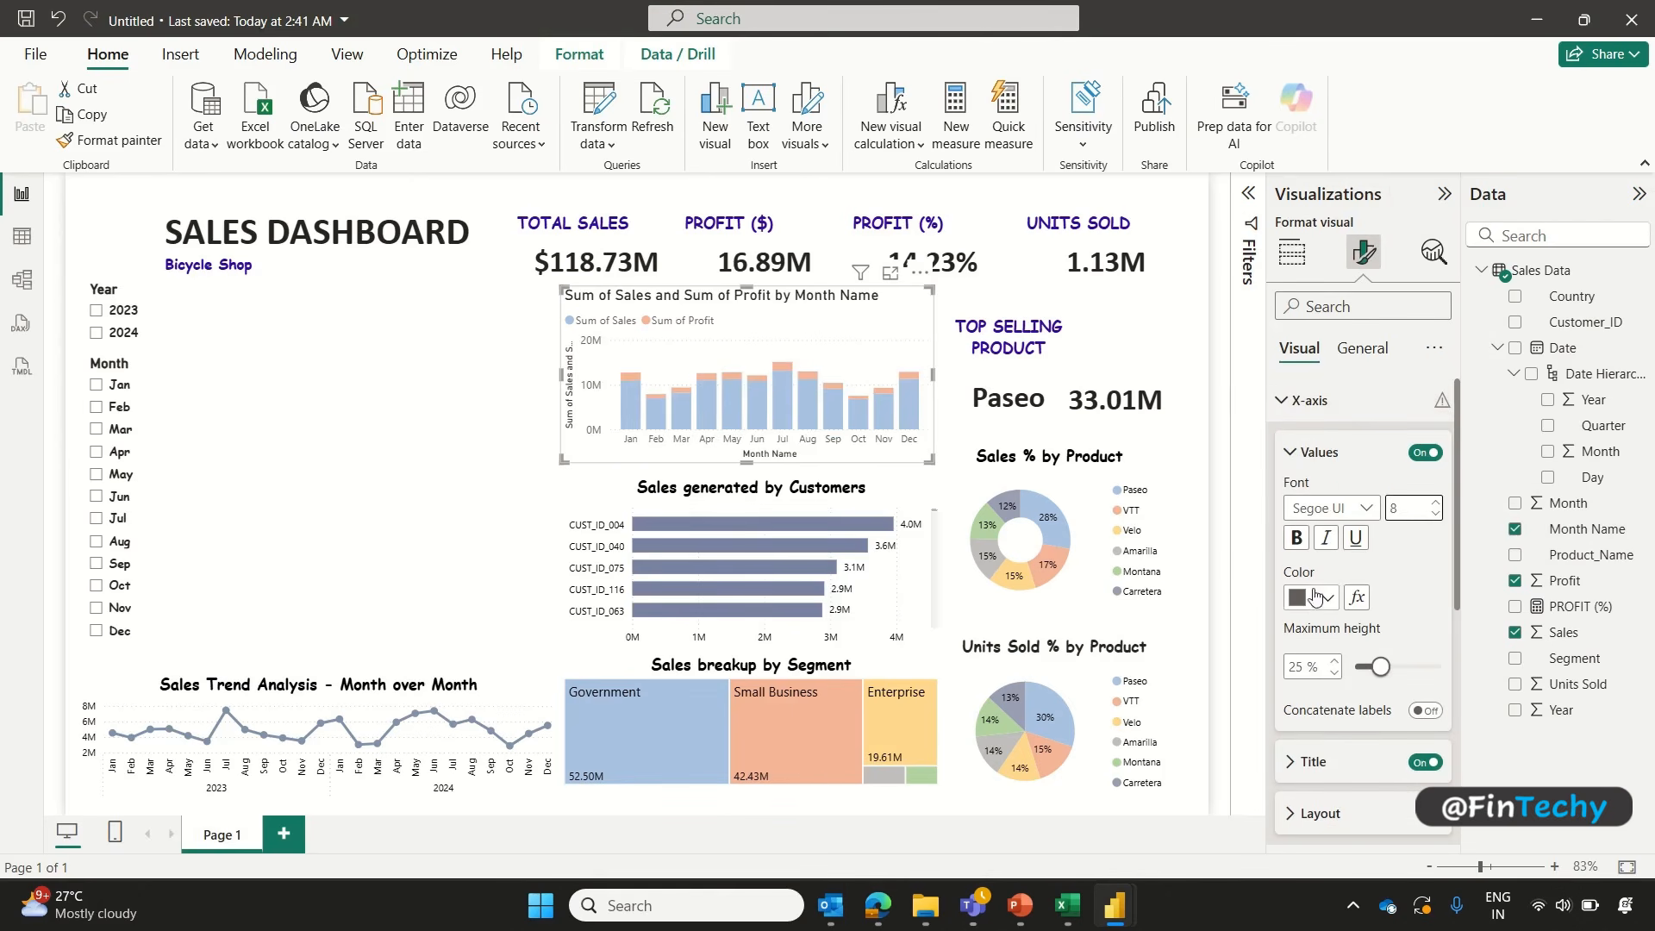
{"action": "left_click", "coordinate": [1328, 598]}
{"action": "left_click", "coordinate": [1342, 431]}
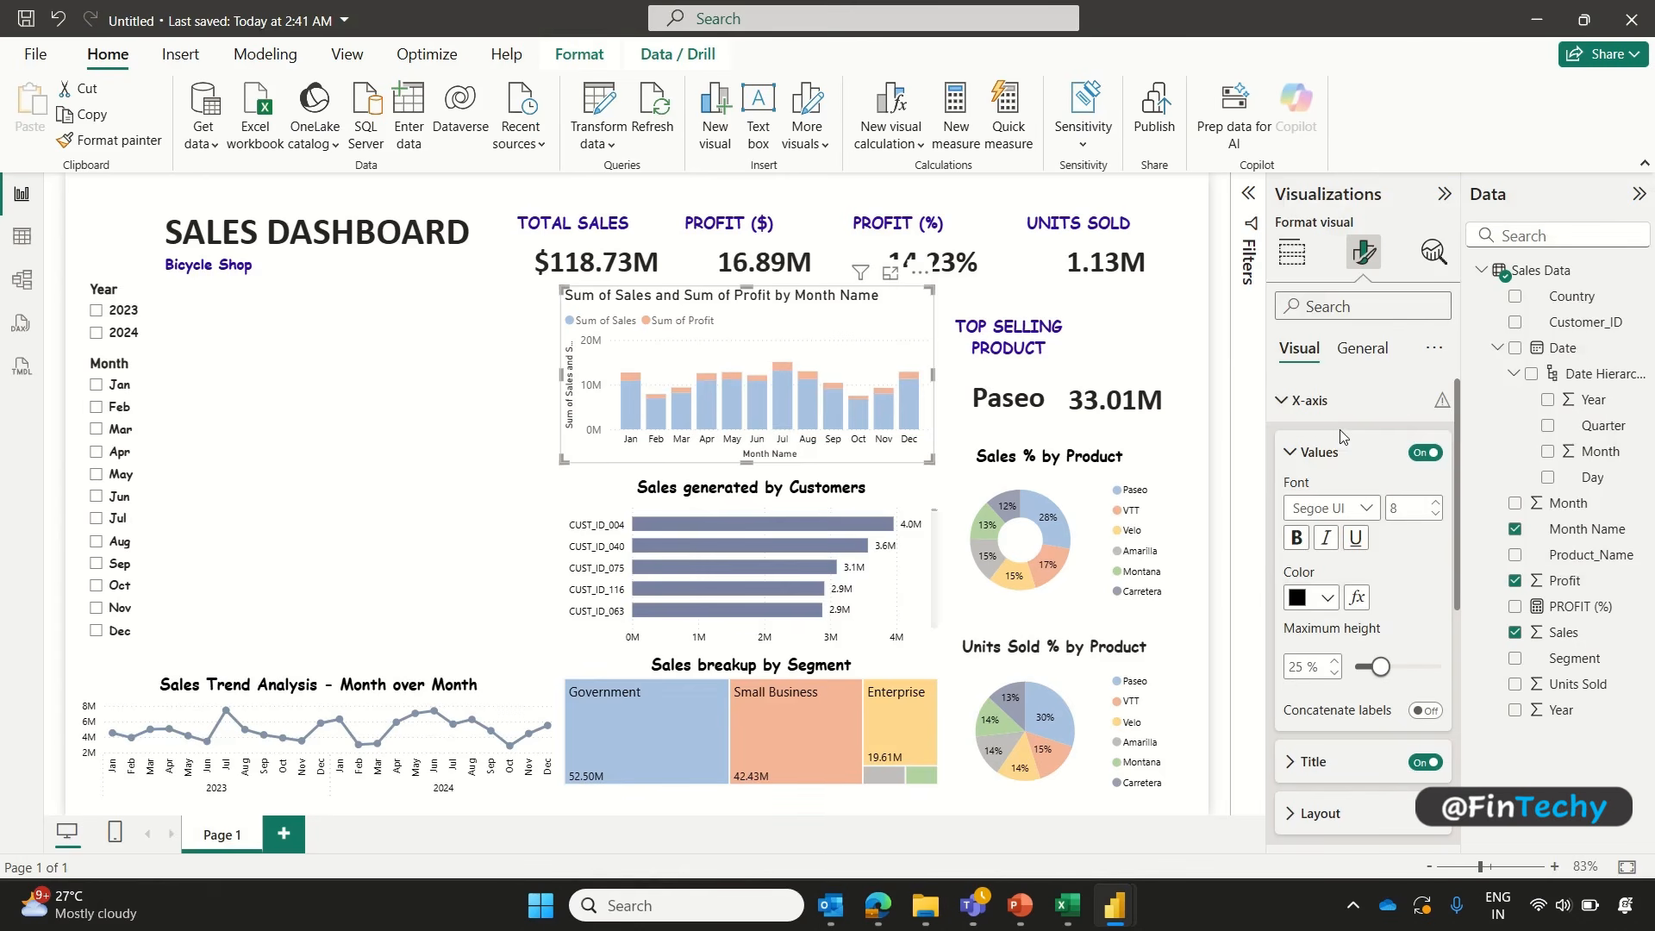
{"action": "left_click", "coordinate": [1424, 762]}
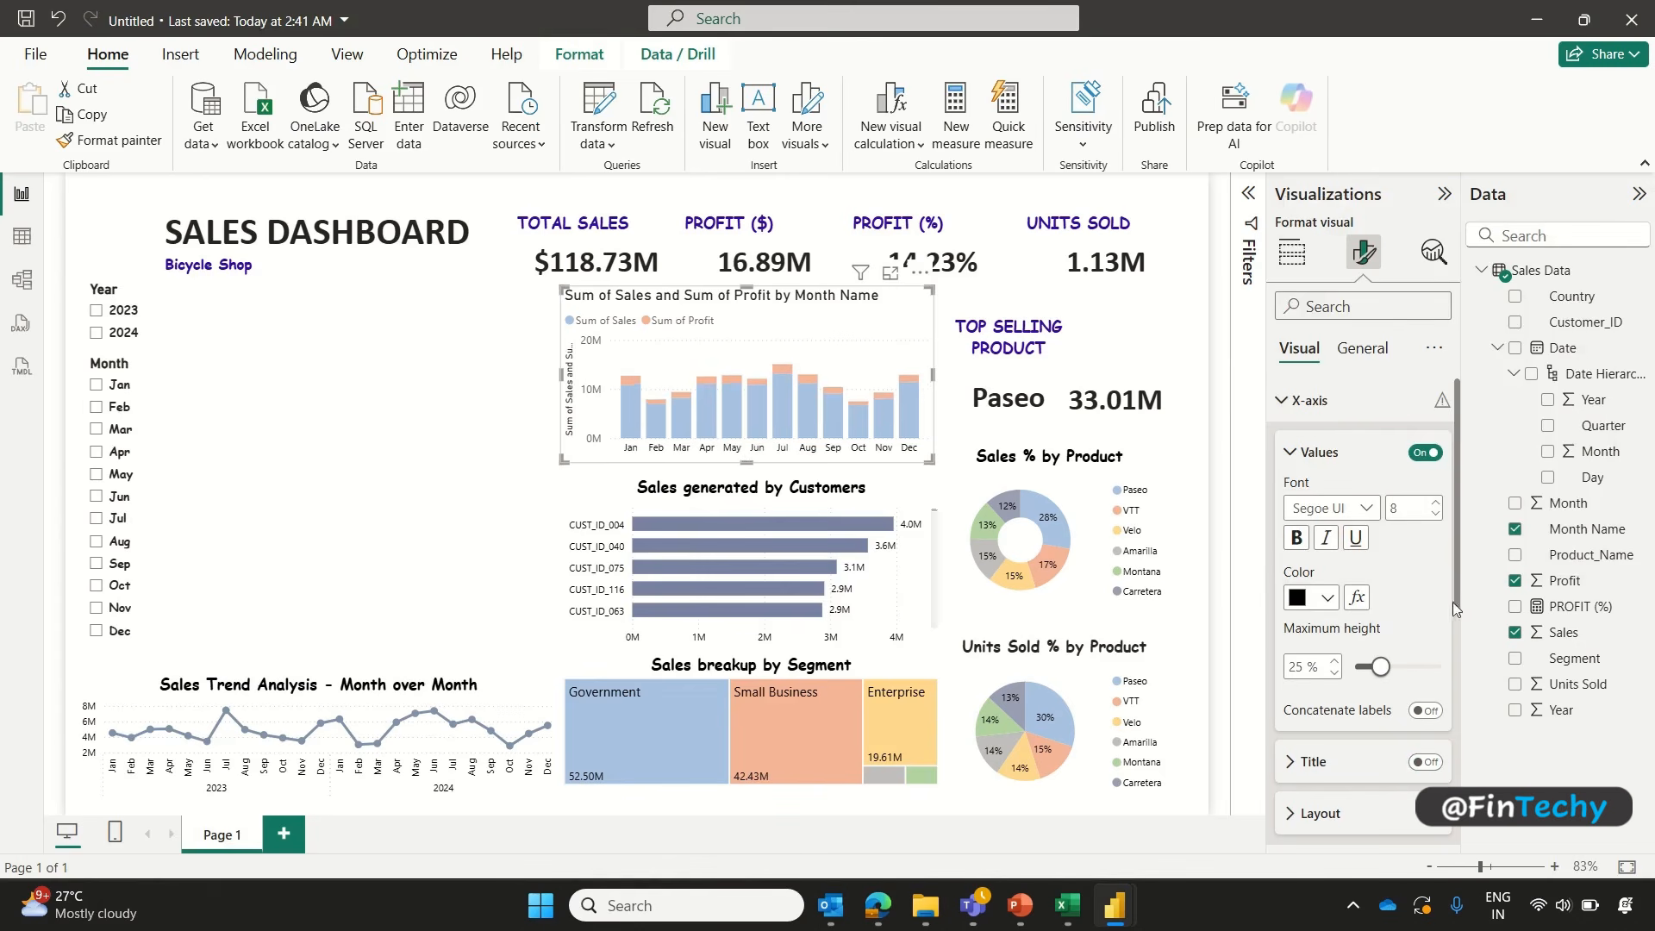
{"action": "scroll", "coordinate": [1456, 586], "scroll_direction": "down", "scroll_amount": 5}
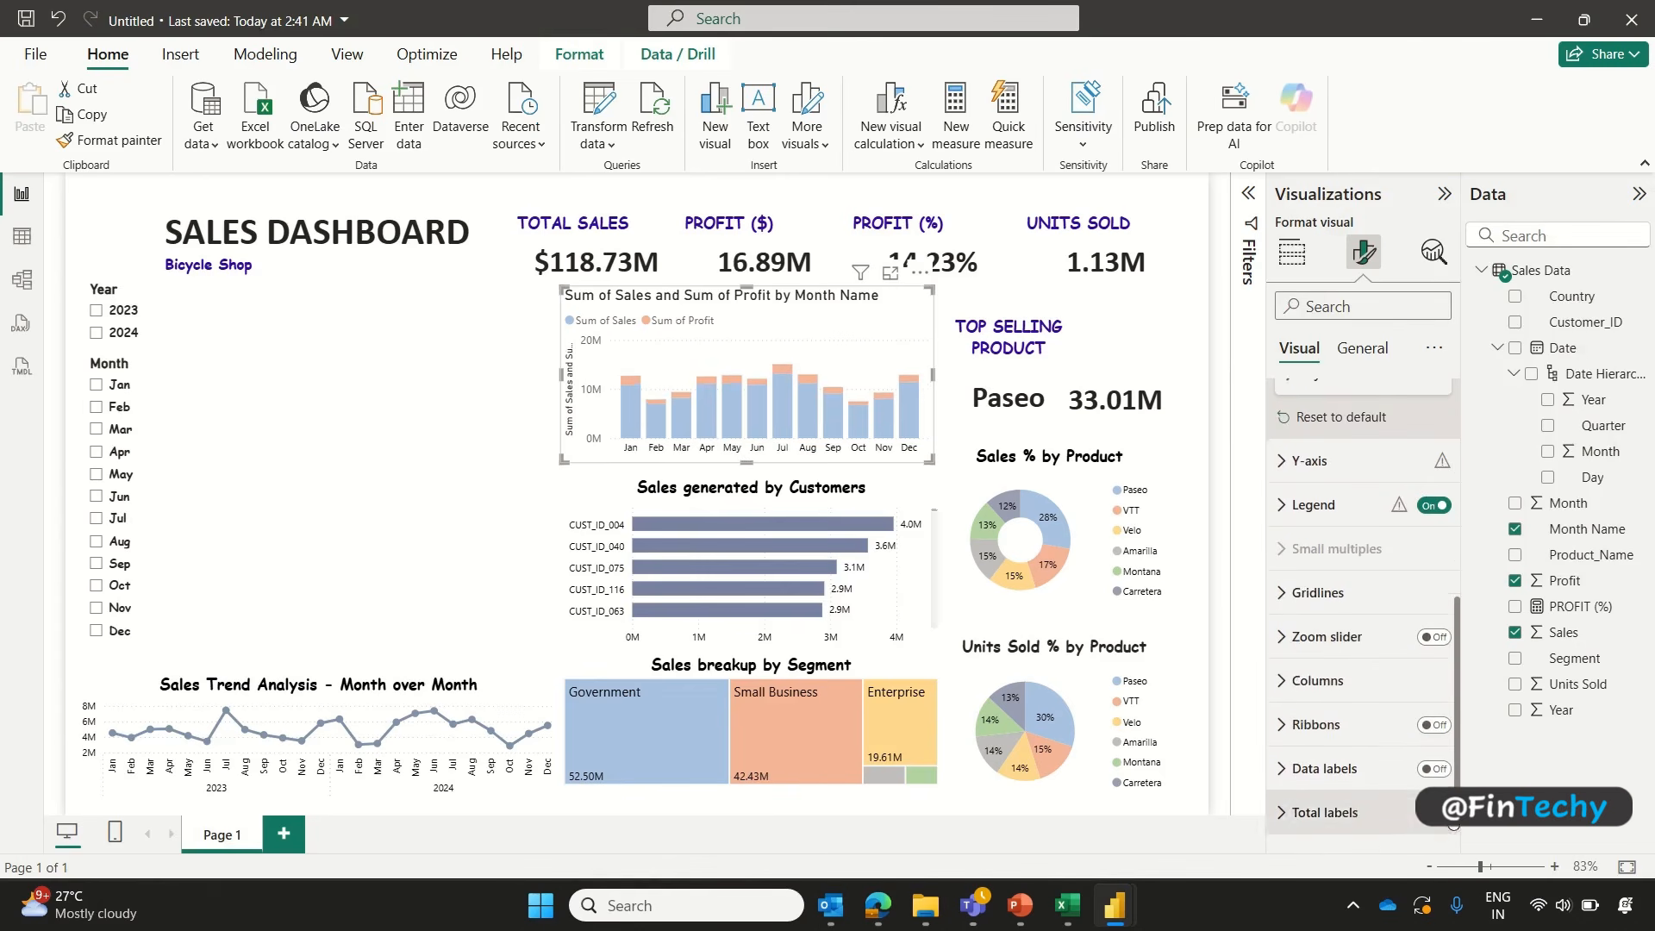
Step: Set the stacked column chart's Y-axis values to size 8 in black and turn off the Y-axis title
{"action": "left_click", "coordinate": [1309, 426]}
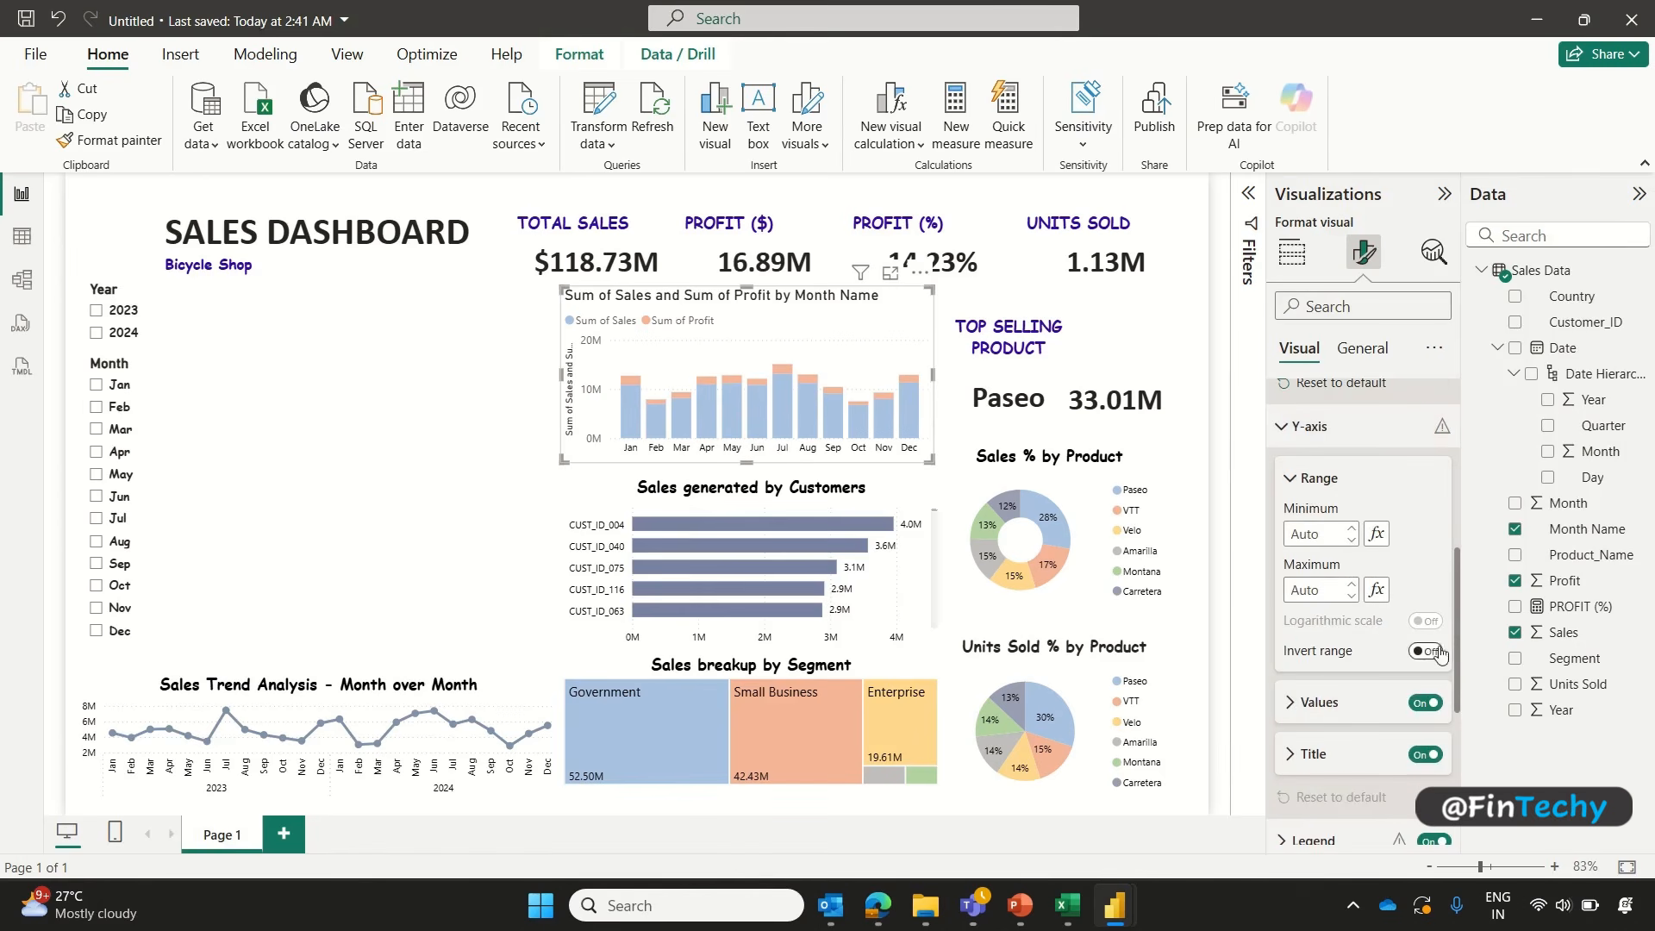
{"action": "left_click", "coordinate": [1302, 702]}
{"action": "left_click_drag", "start_coordinate": [1460, 587], "coordinate": [1455, 682]}
{"action": "left_click", "coordinate": [1435, 438]}
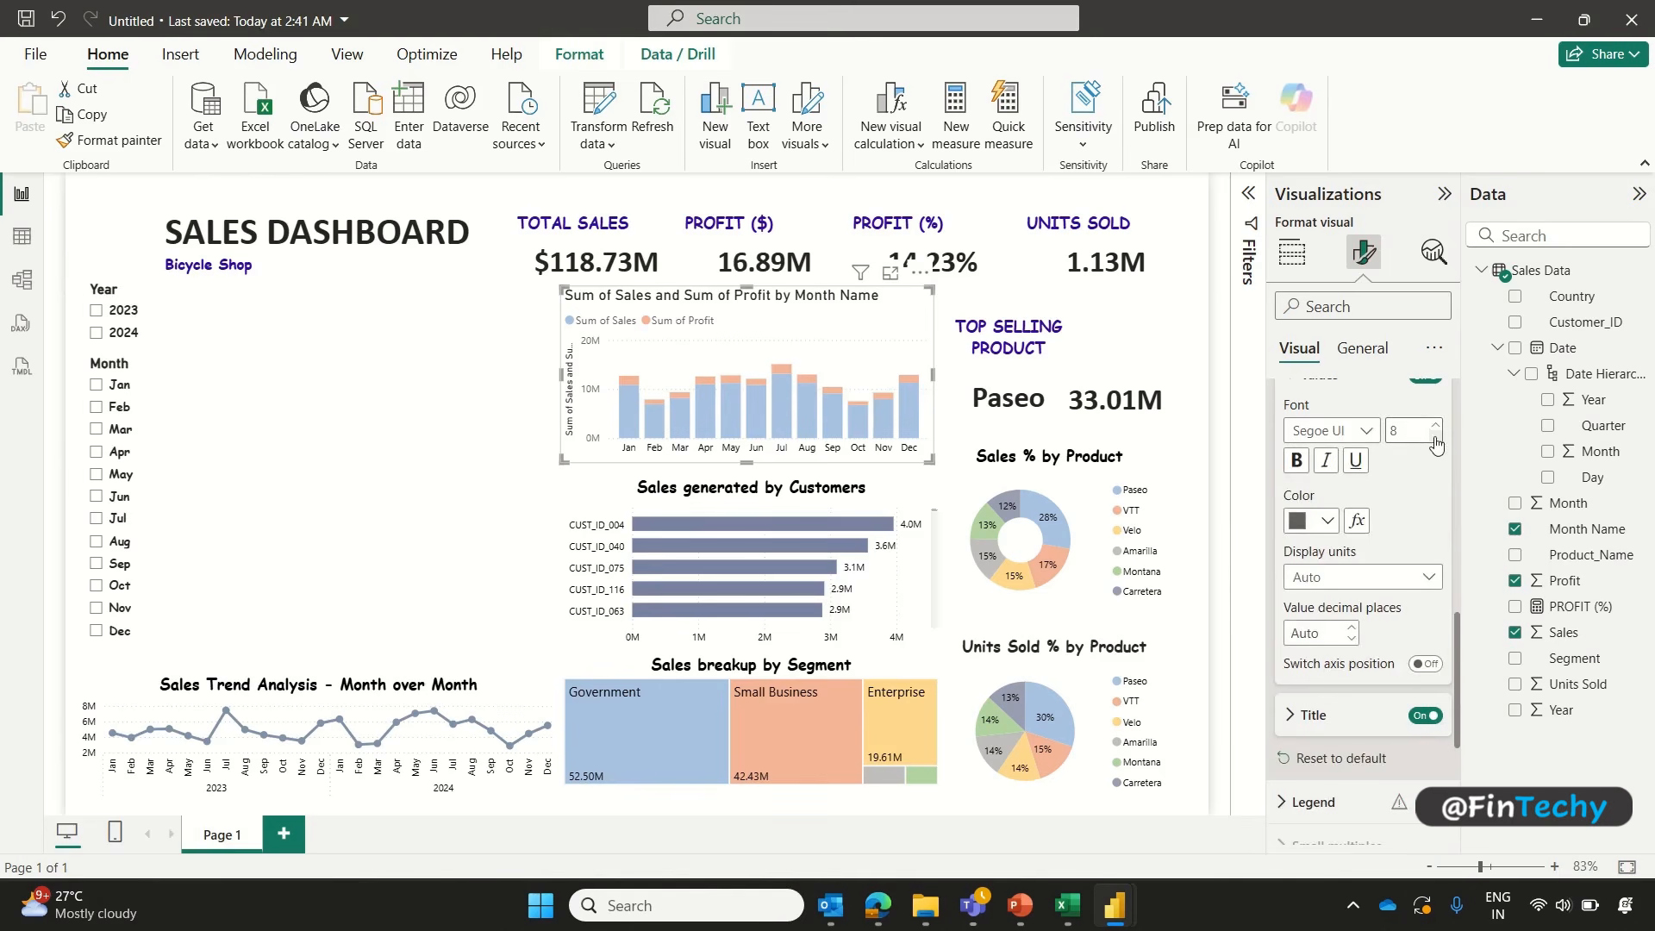
{"action": "left_click", "coordinate": [1328, 521]}
{"action": "left_click", "coordinate": [1344, 349]}
{"action": "left_click", "coordinate": [1424, 716]}
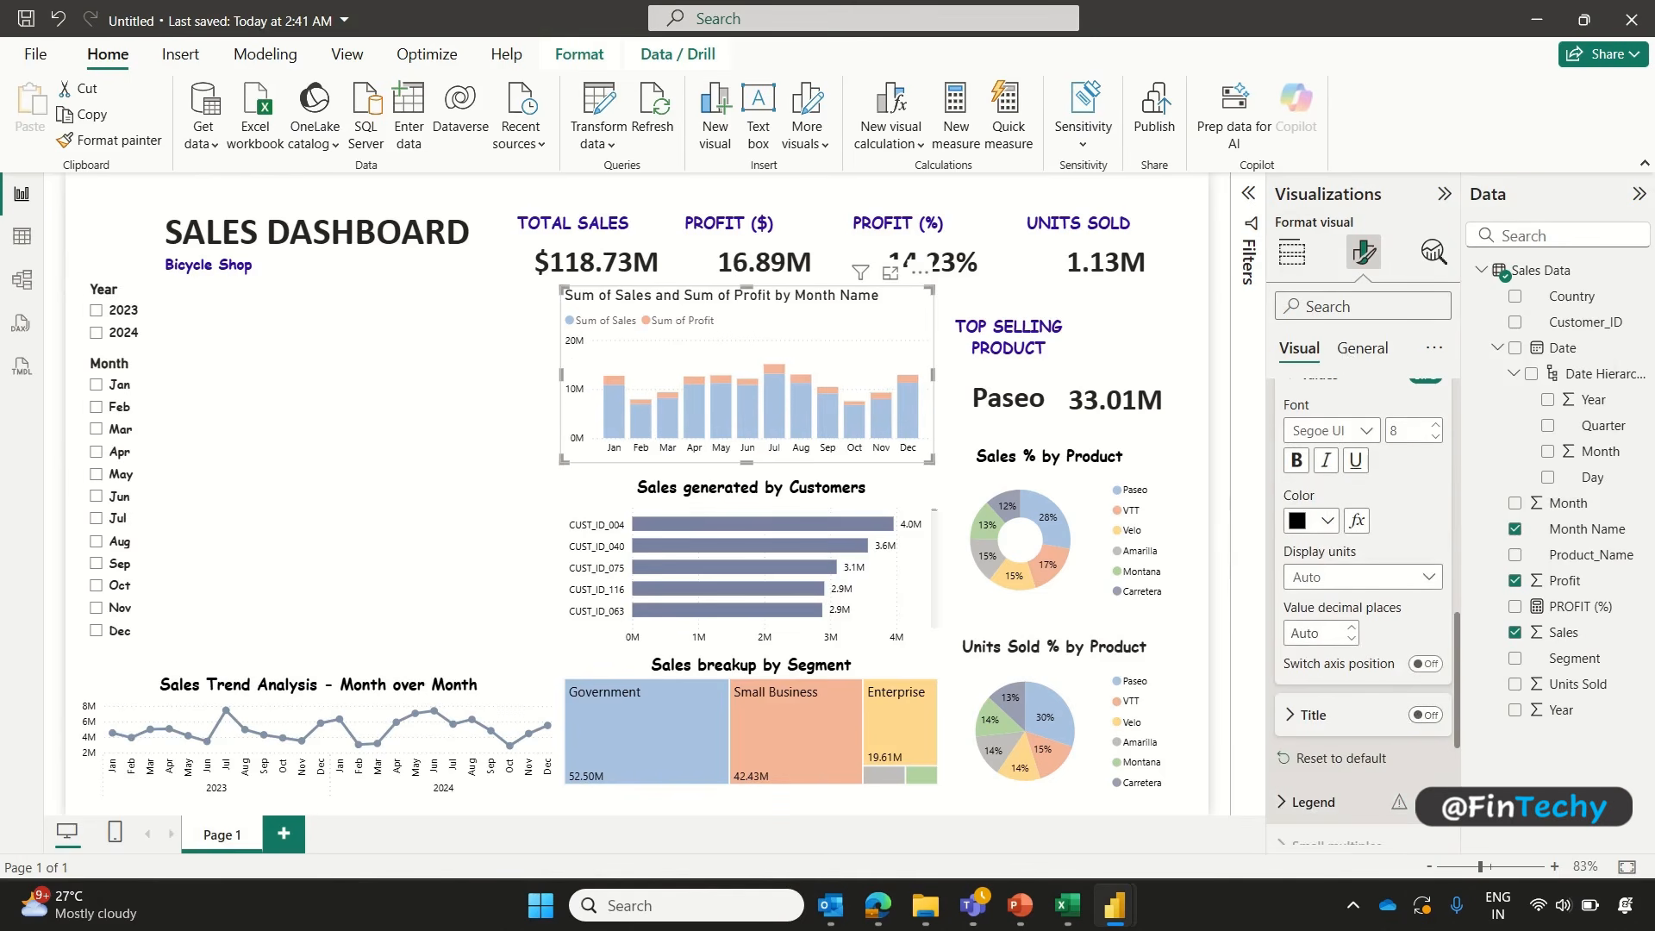
Step: Turn off the stacked column chart's legend and recolor the Sum of Profit columns dark slate
{"action": "left_click_drag", "start_coordinate": [1458, 719], "coordinate": [1457, 816]}
{"action": "left_click", "coordinate": [1316, 648]}
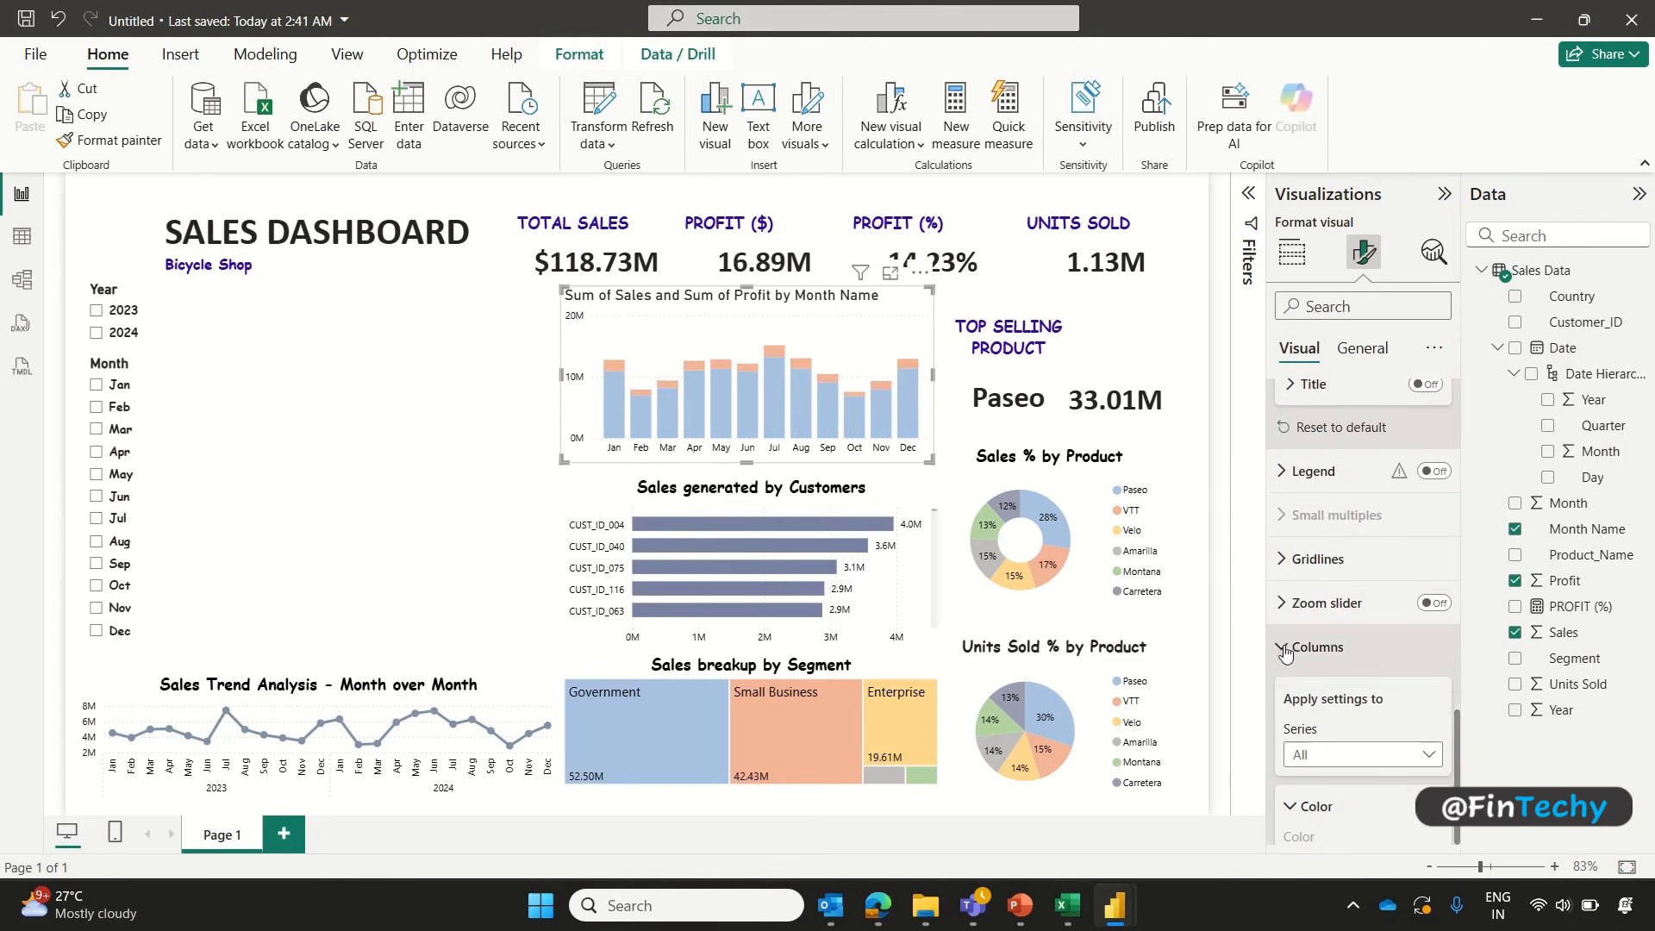
{"action": "left_click_drag", "start_coordinate": [1457, 657], "coordinate": [1458, 721]}
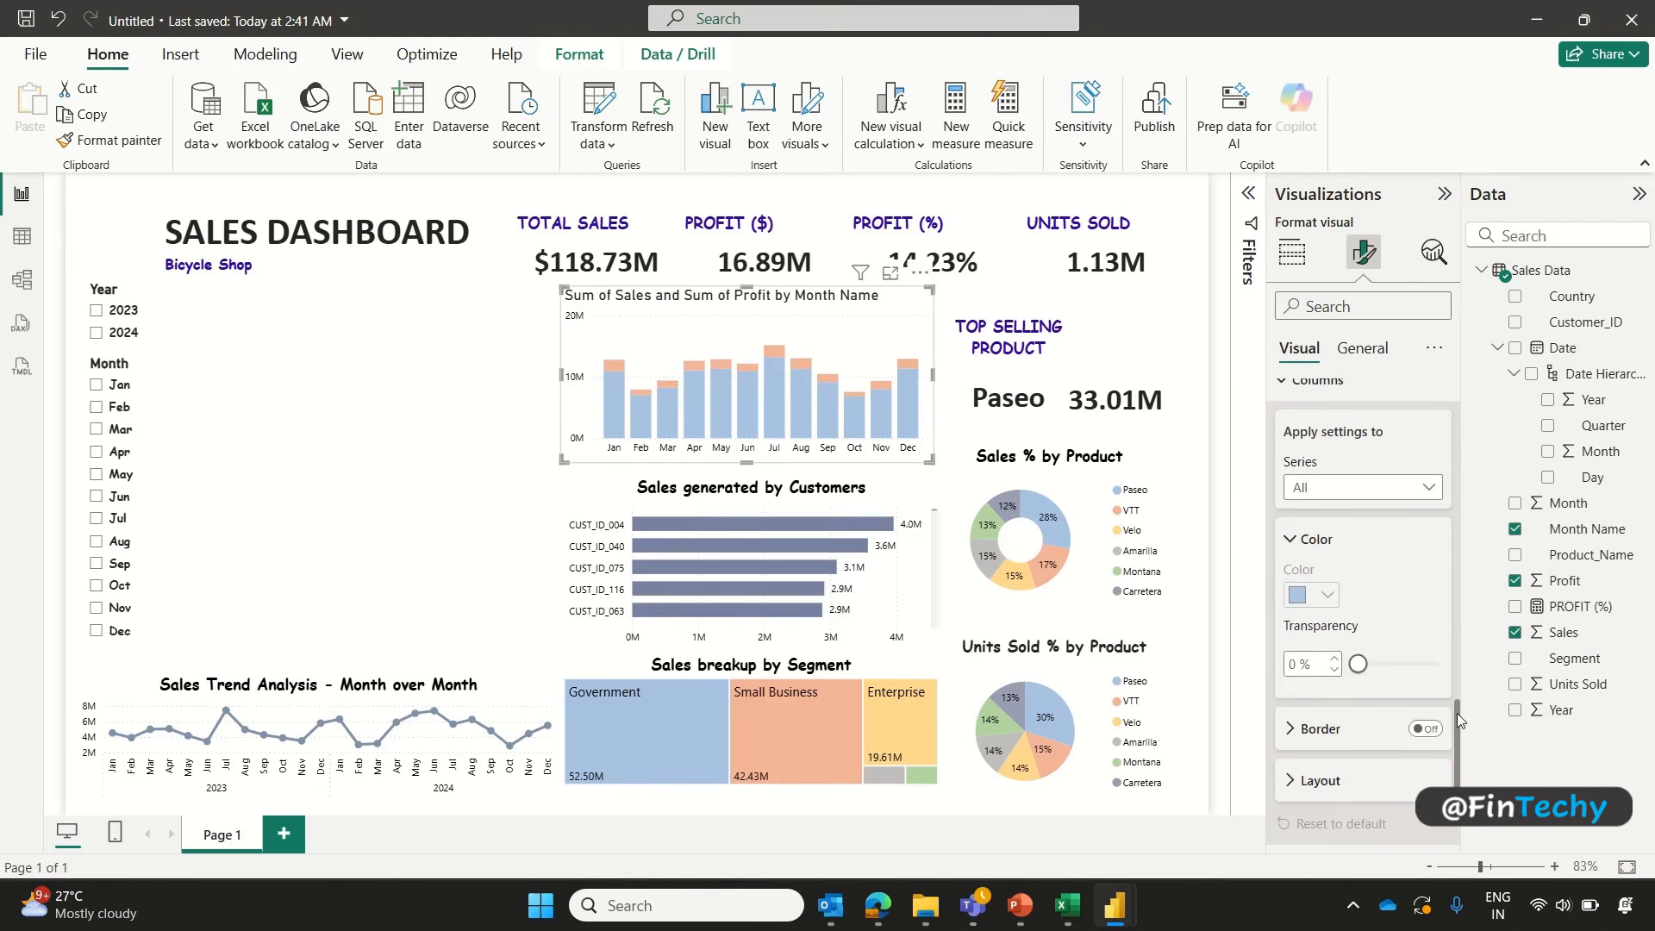
{"action": "left_click", "coordinate": [1429, 492]}
{"action": "left_click", "coordinate": [1330, 564]}
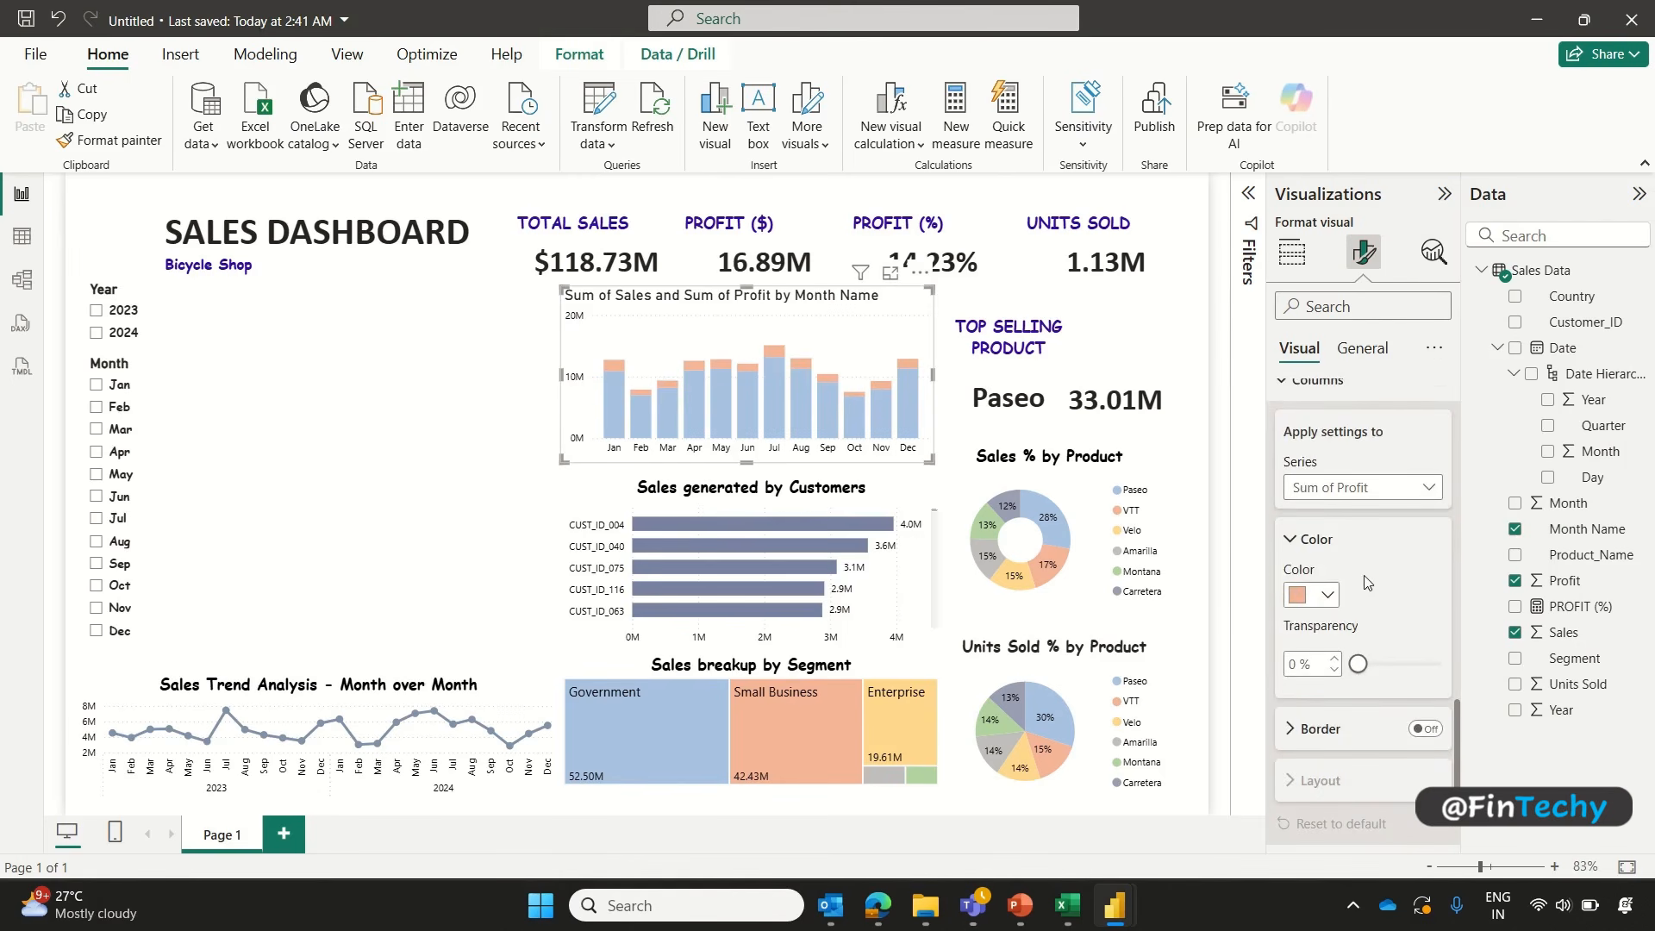
{"action": "left_click", "coordinate": [1328, 595]}
{"action": "left_click", "coordinate": [1547, 421]}
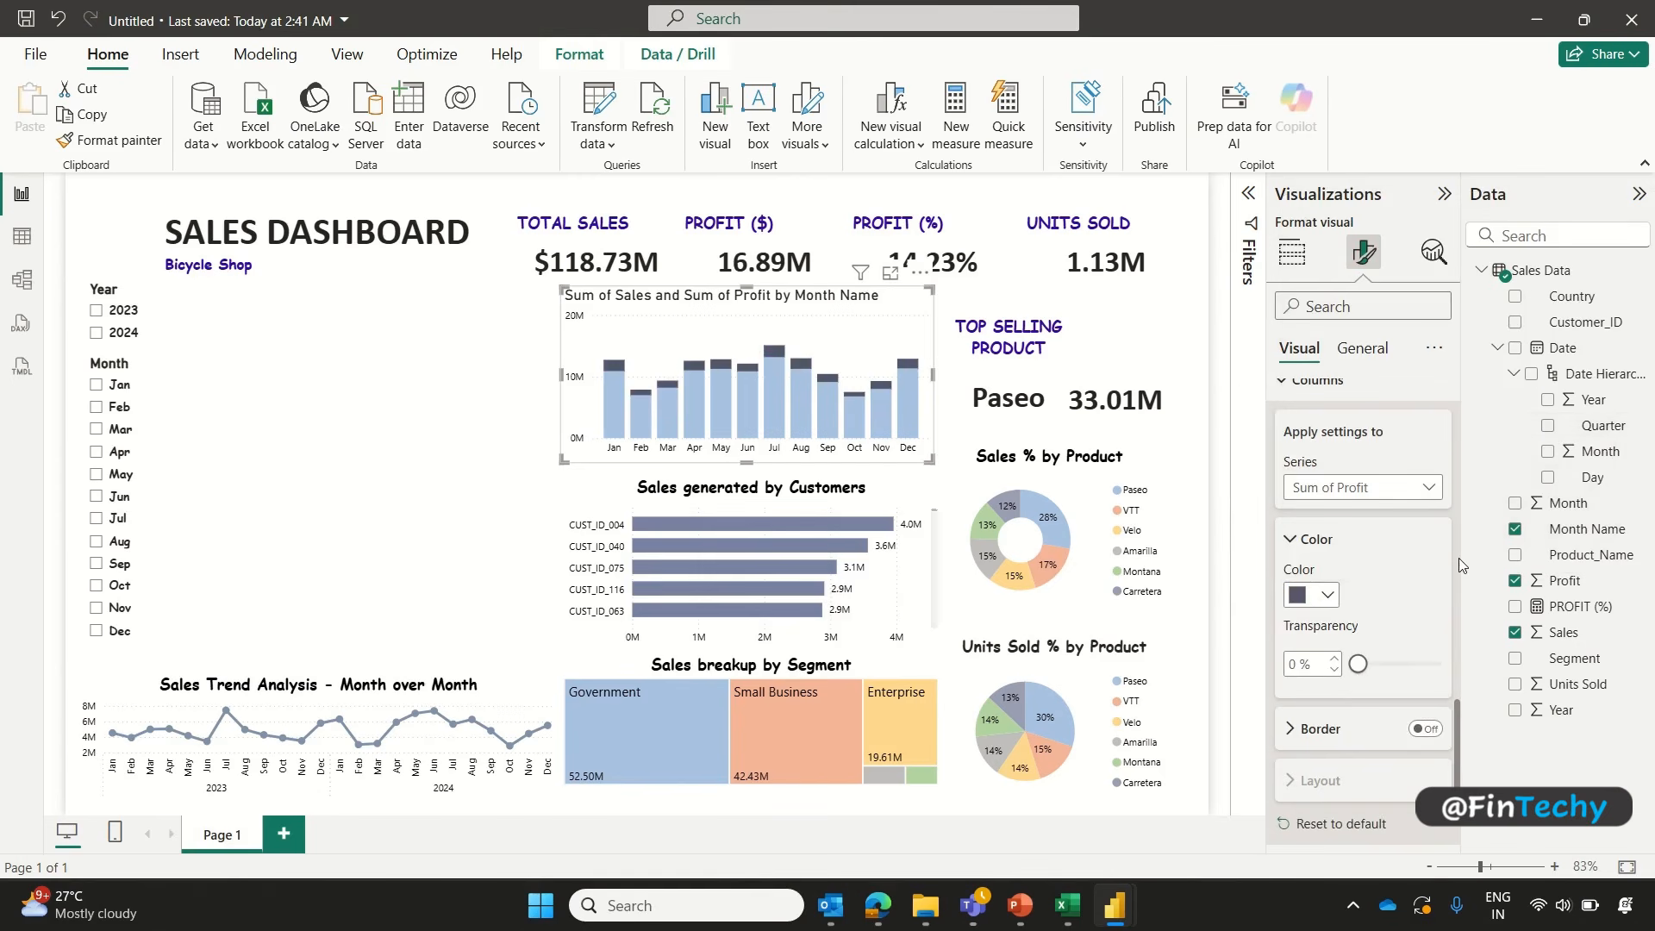
Step: Turn on data labels for the stacked column chart, with the label values at size 8 in black
{"action": "scroll", "coordinate": [1457, 731], "scroll_direction": "down", "scroll_amount": 3}
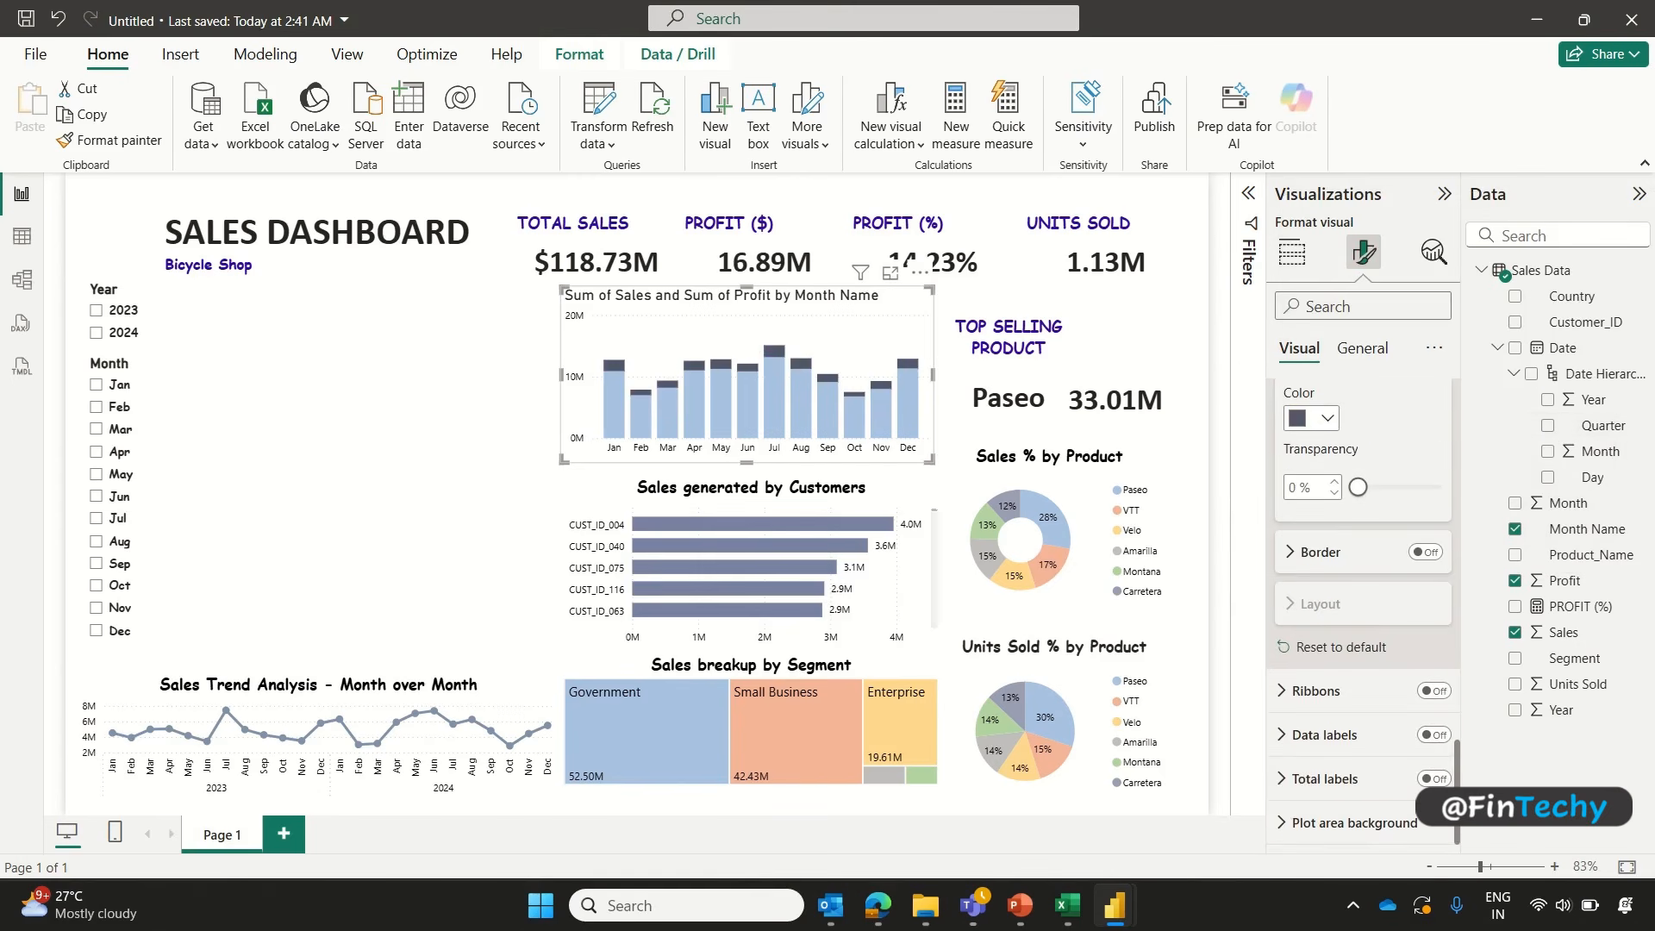
{"action": "left_click", "coordinate": [1436, 735]}
{"action": "left_click", "coordinate": [1284, 736]}
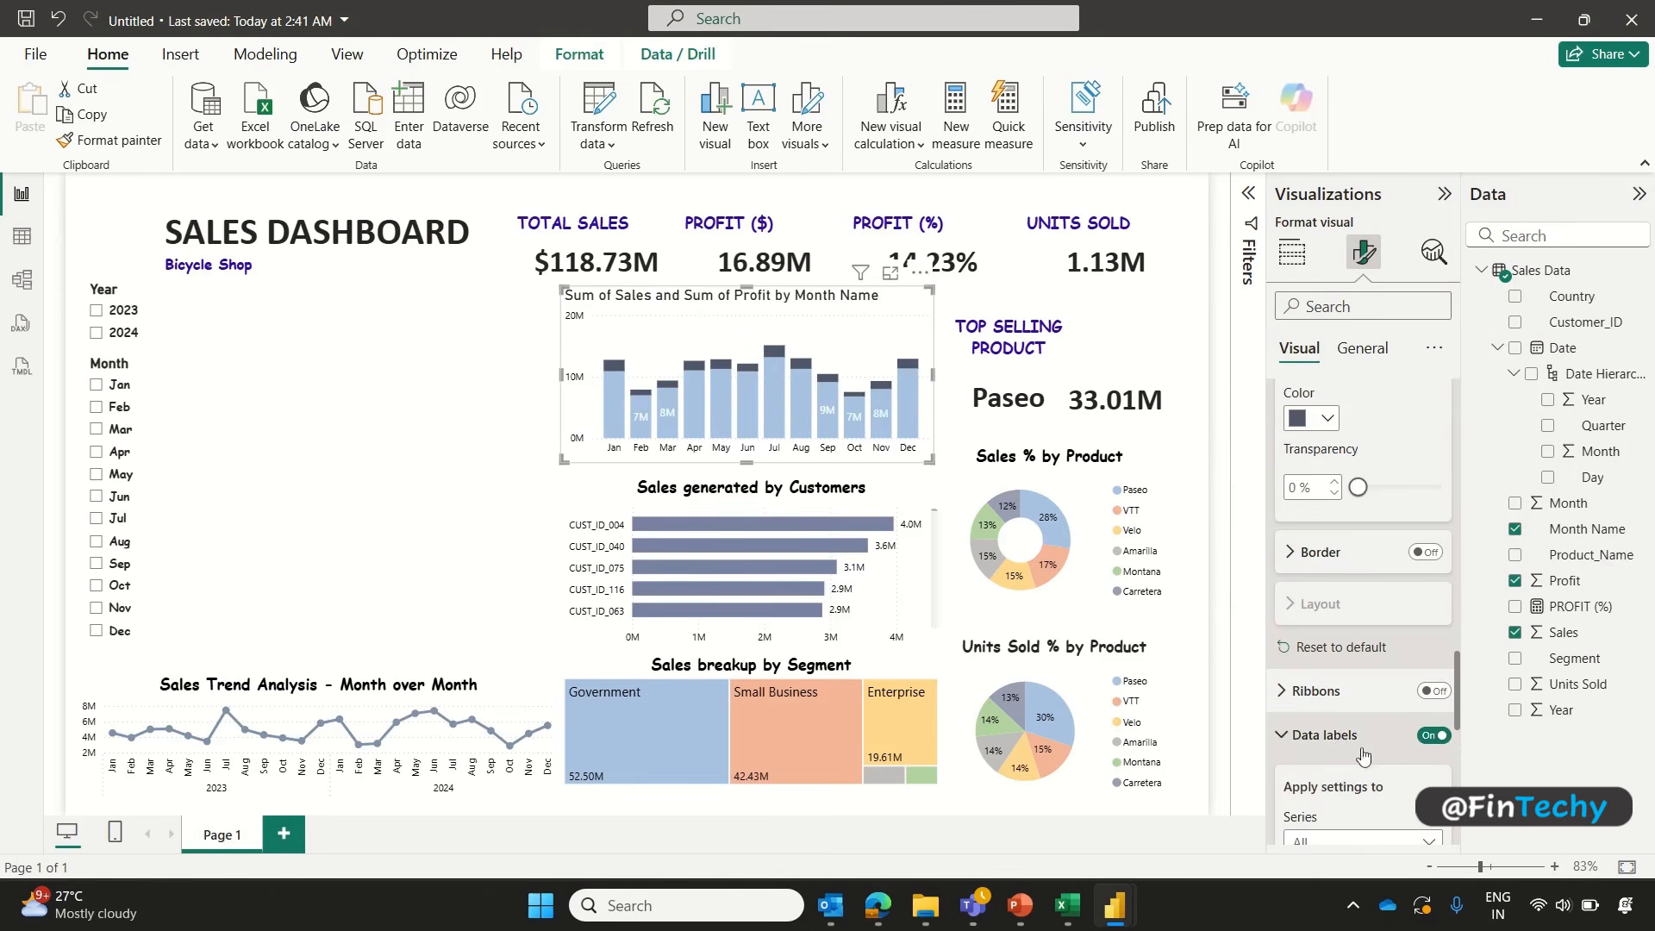
{"action": "left_click_drag", "start_coordinate": [1459, 680], "coordinate": [1460, 792]}
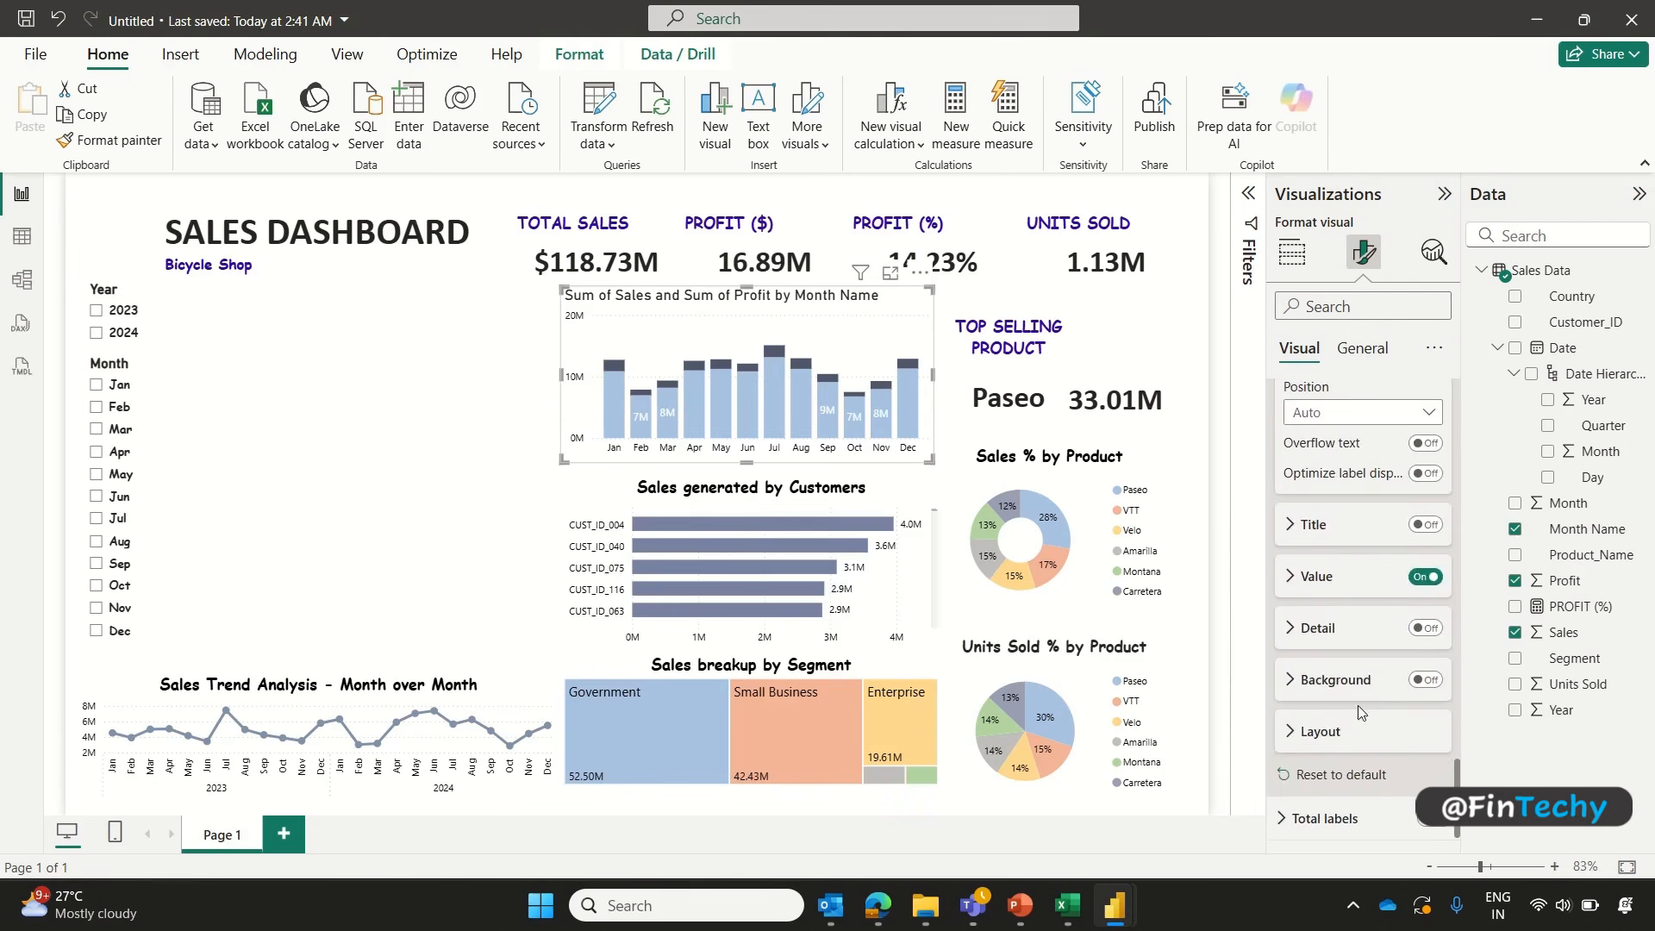
{"action": "left_click", "coordinate": [1287, 583]}
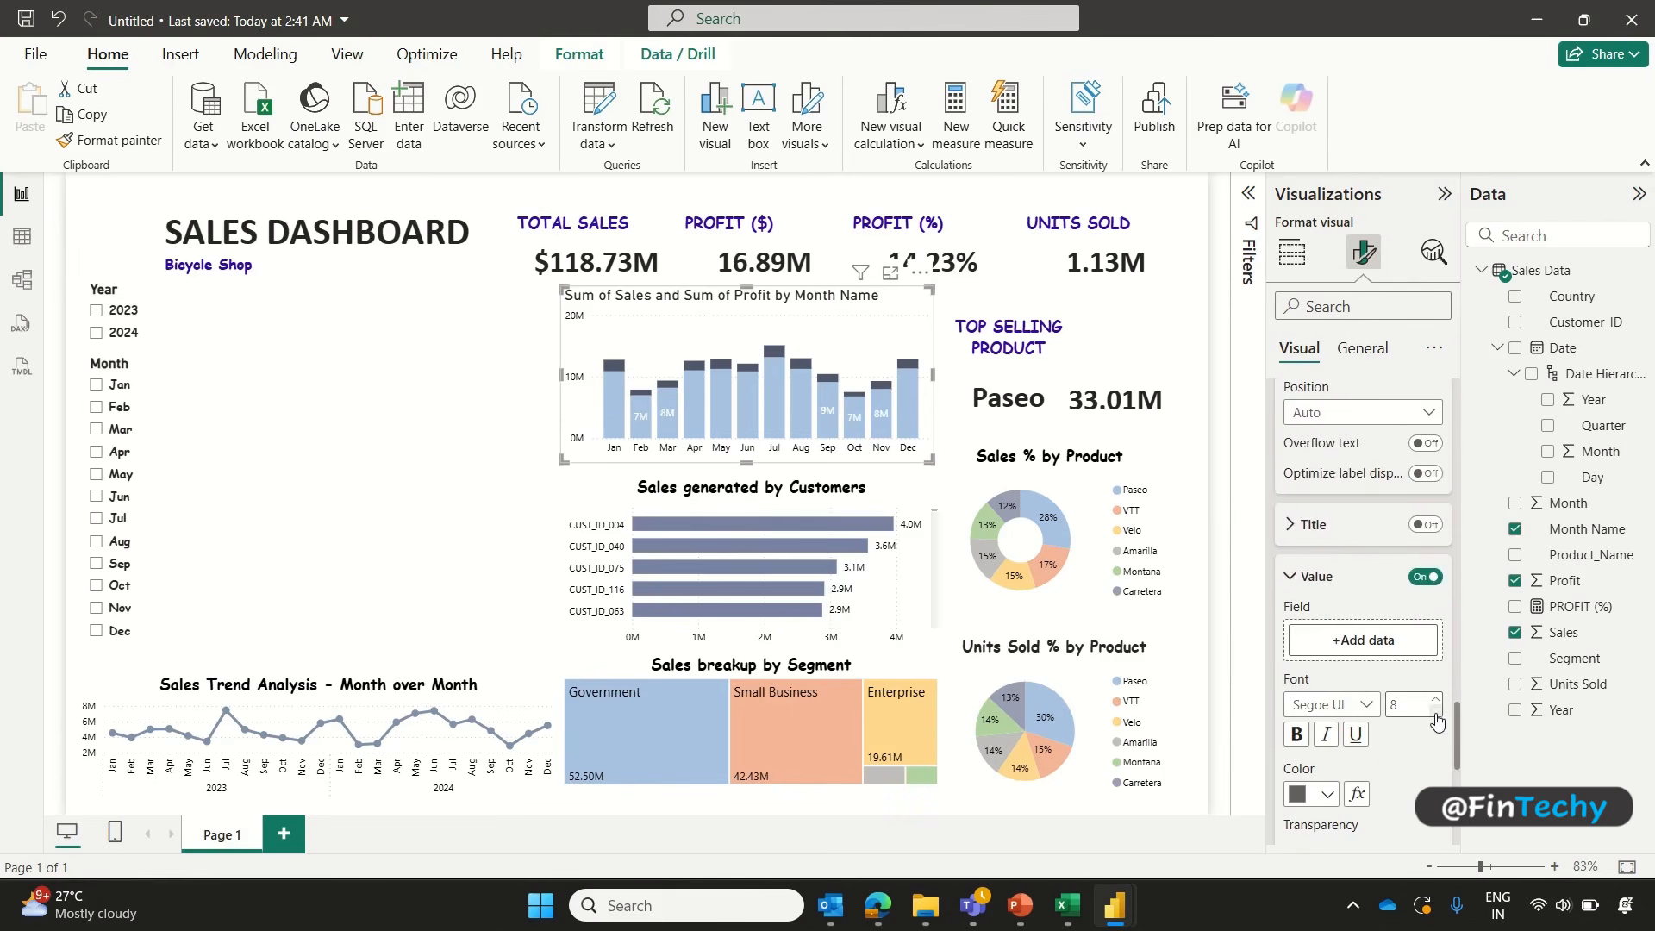
{"action": "left_click", "coordinate": [1332, 794]}
{"action": "left_click", "coordinate": [1343, 625]}
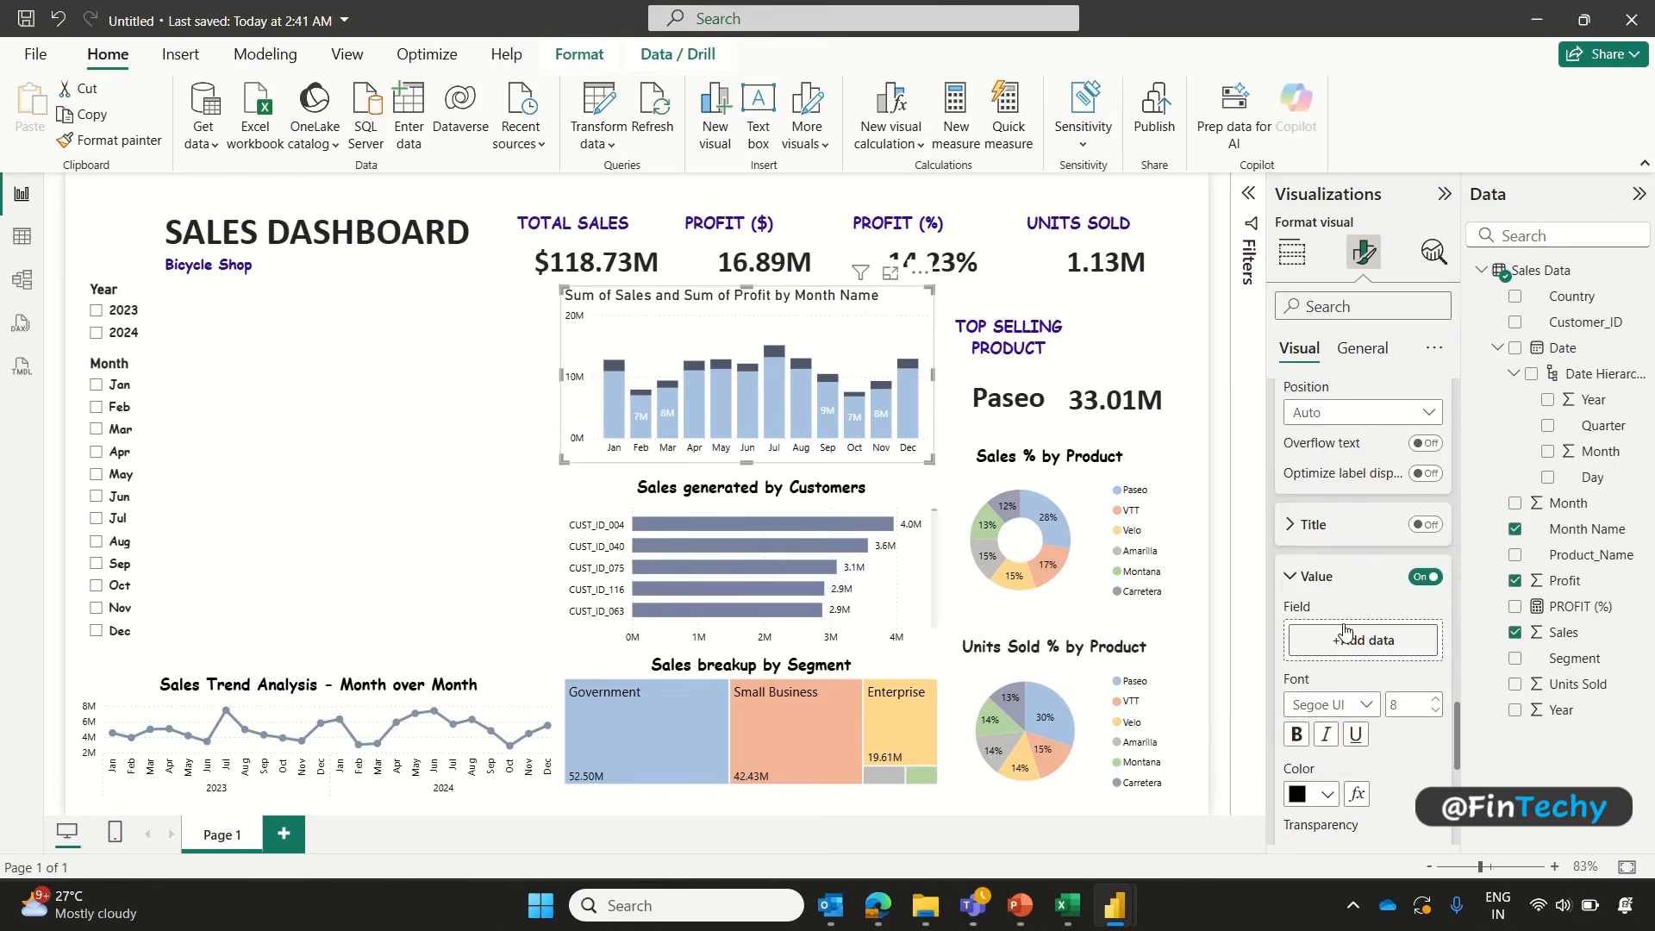
Step: Set the orientation of the stacked column chart's data labels to Vertical for all series
{"action": "scroll", "coordinate": [1456, 697], "scroll_direction": "up", "scroll_amount": 5}
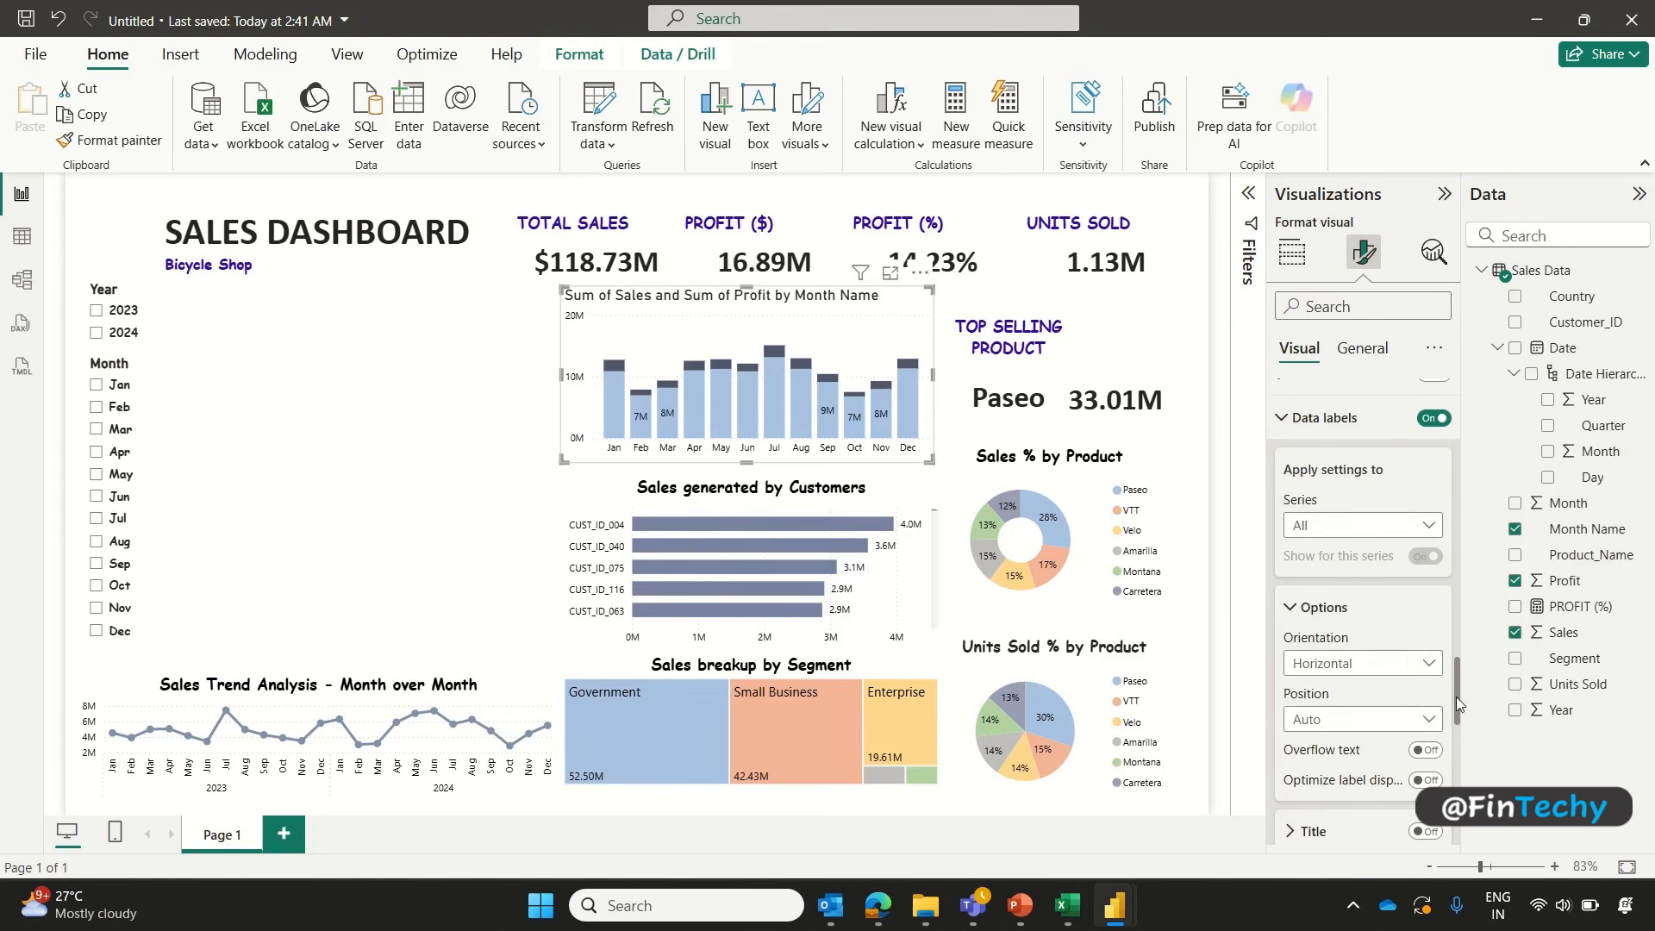
{"action": "left_click", "coordinate": [1427, 664]}
{"action": "left_click", "coordinate": [1409, 691]}
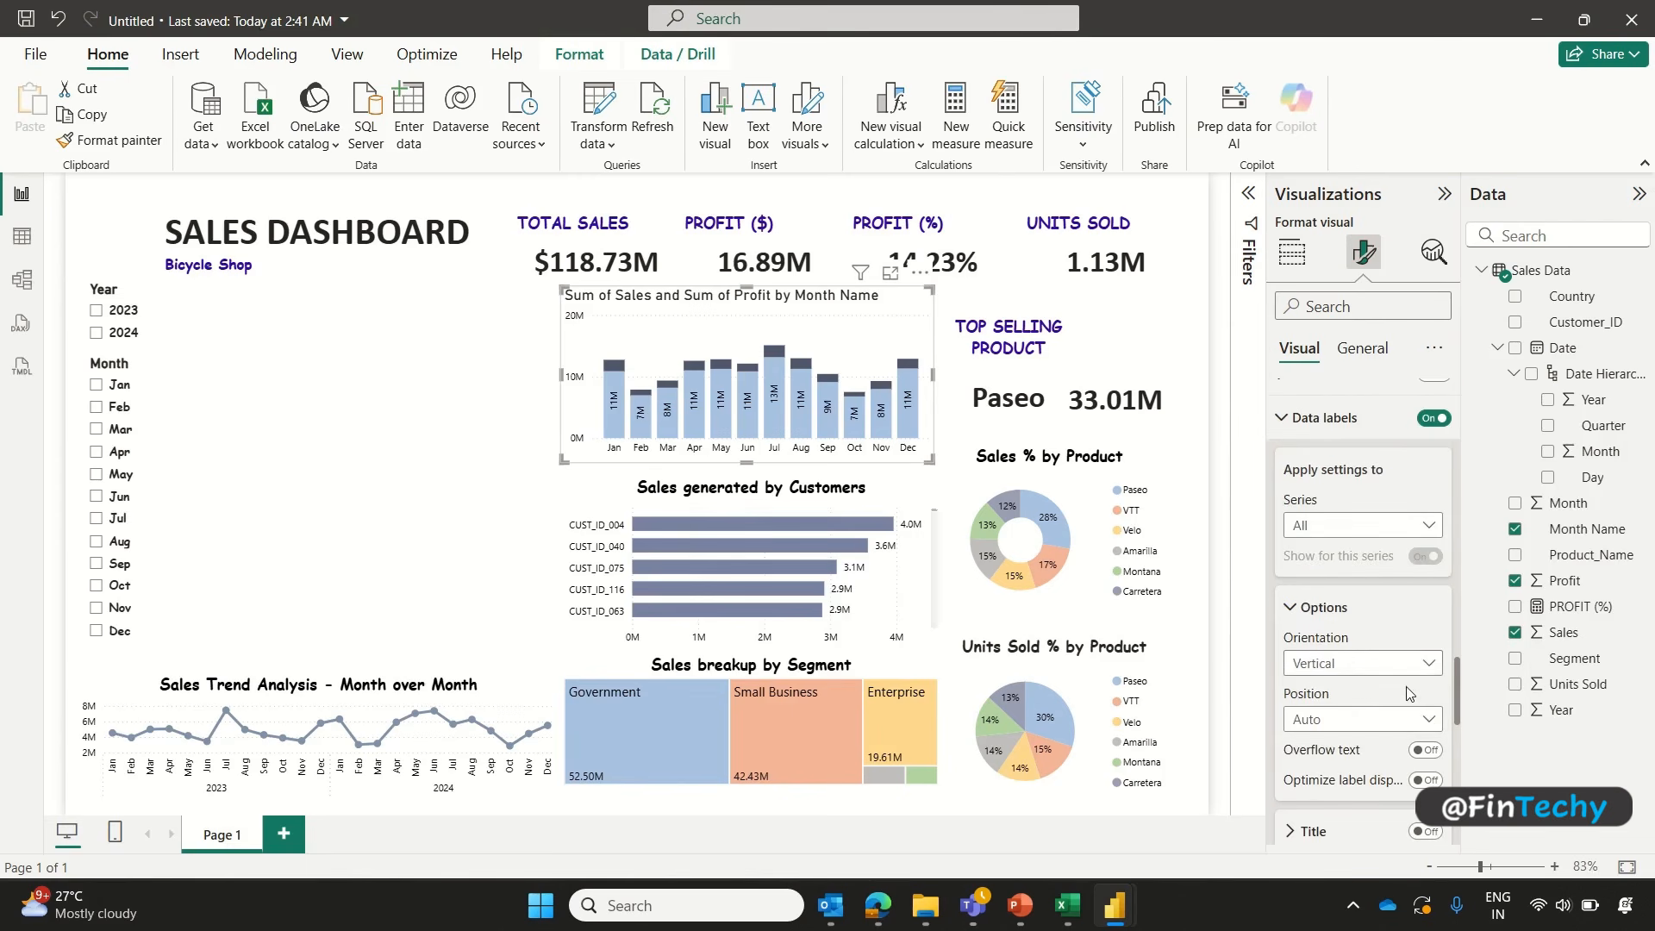
Step: Shorten the stacked column chart's title to "Sales and Profit by Month"
{"action": "left_click", "coordinate": [1362, 352]}
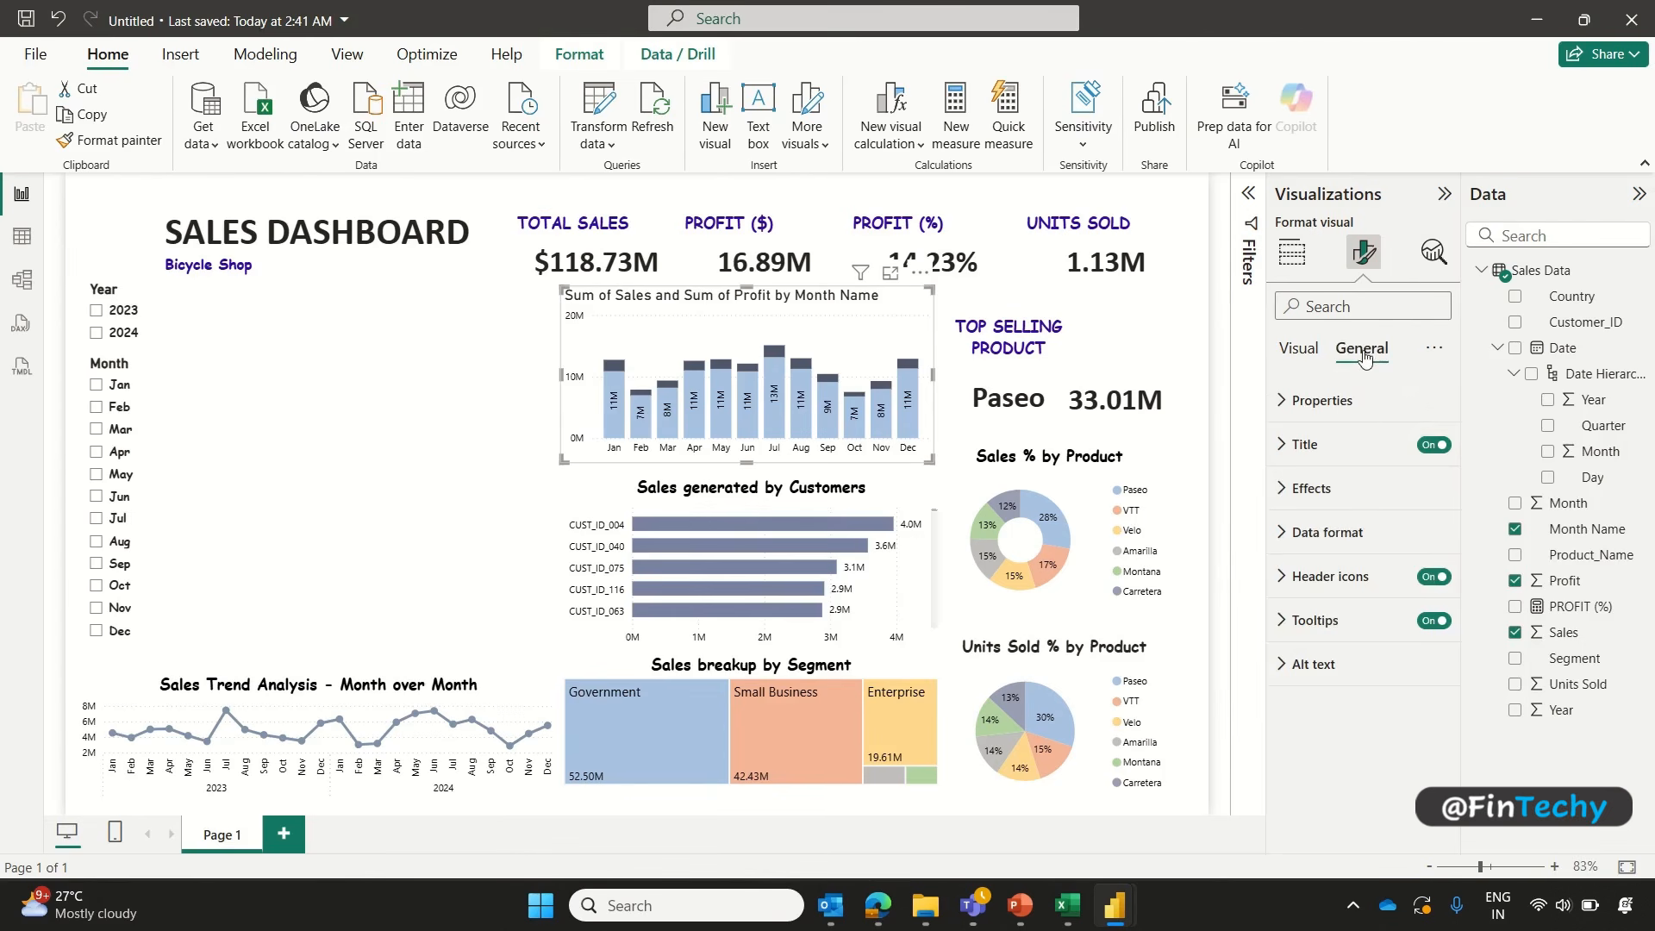
{"action": "left_click", "coordinate": [1298, 445]}
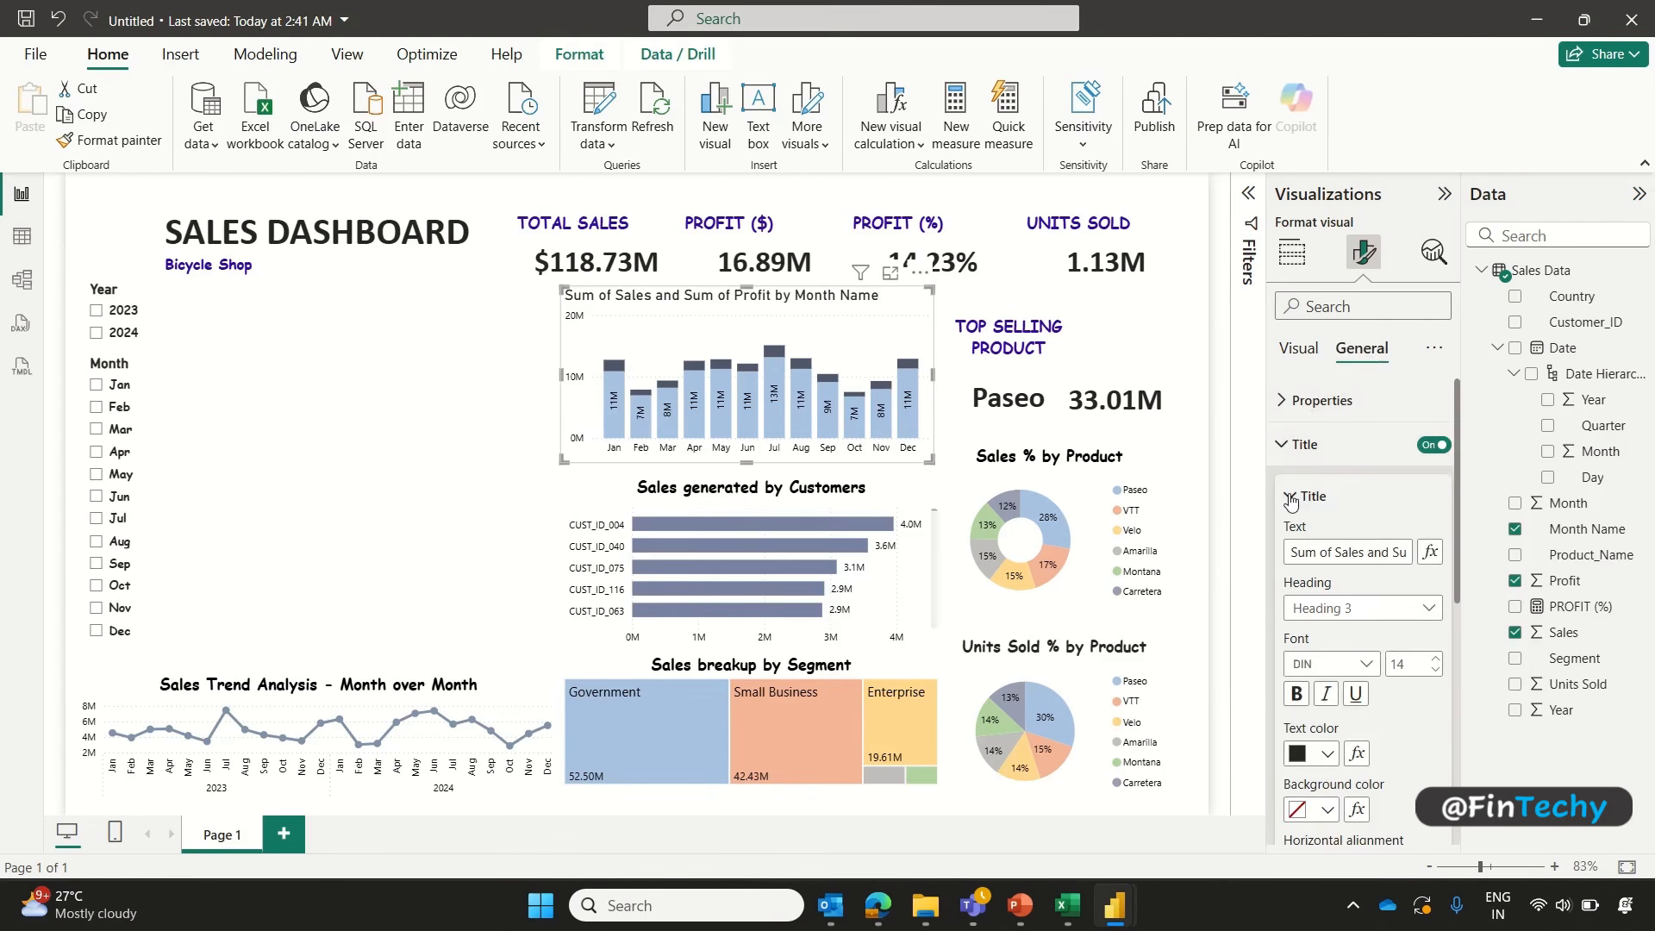
{"action": "left_click", "coordinate": [1337, 554]}
{"action": "key", "text": "BackSpace"}
{"action": "key", "text": "BackSpace"}
{"action": "key", "text": "BackSpace"}
{"action": "key", "text": "BackSpace"}
{"action": "key", "text": "BackSpace"}
{"action": "key", "text": "BackSpace"}
{"action": "key", "text": "BackSpace"}
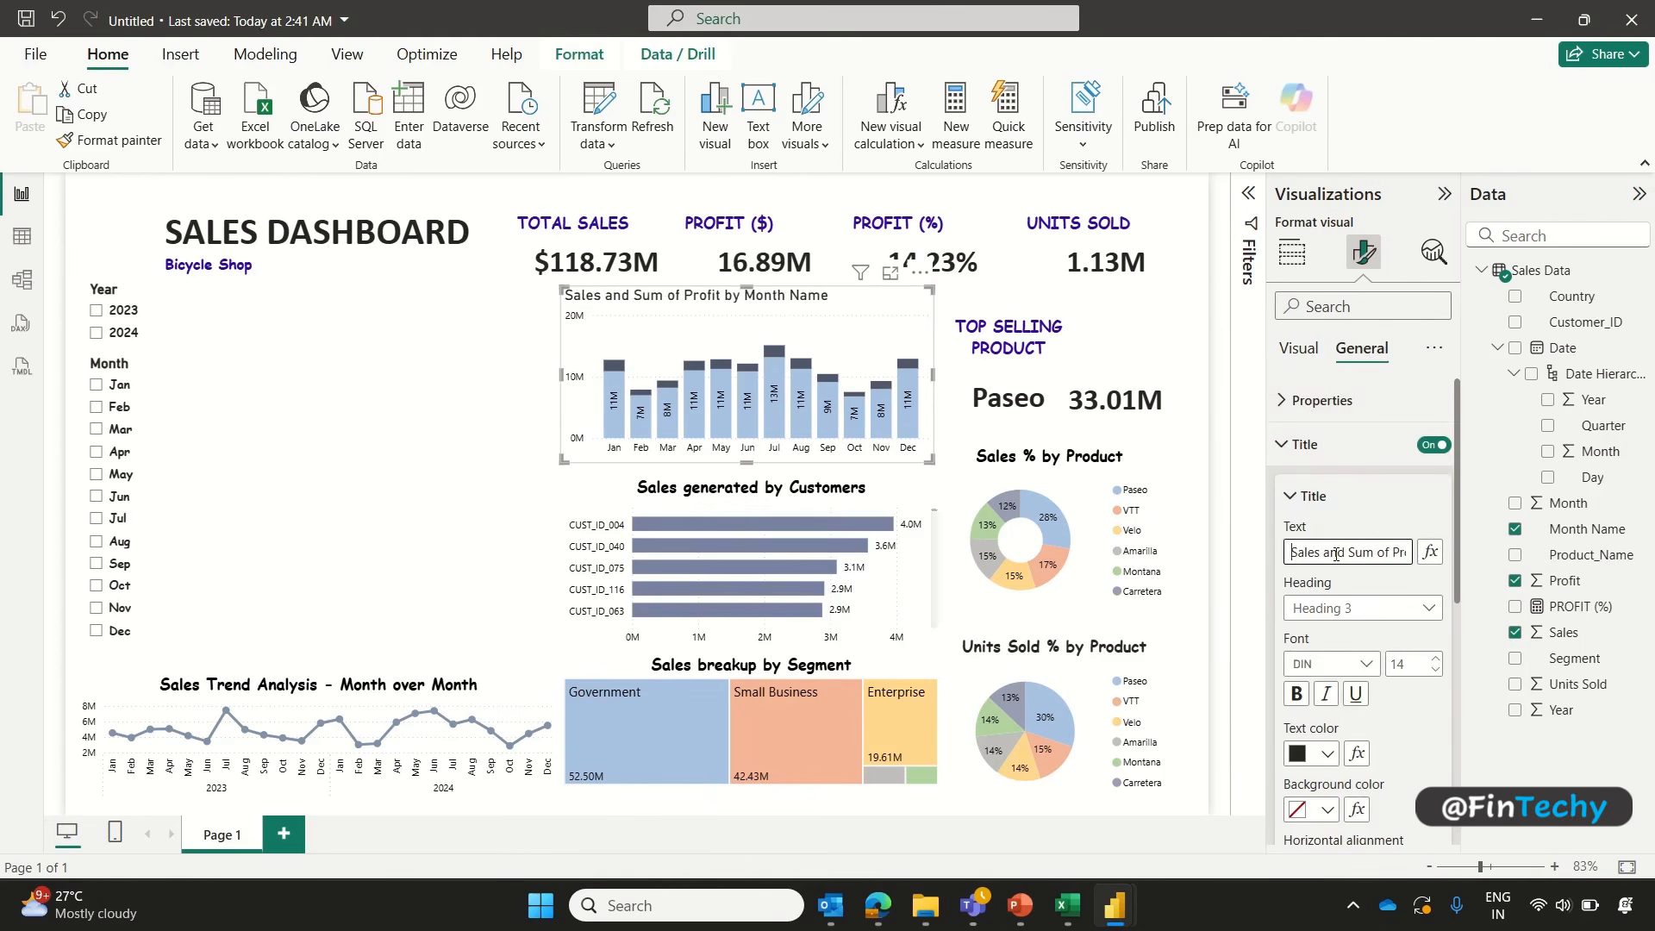
{"action": "key", "text": "ctrl+shift+Right"}
{"action": "key", "text": "ctrl+shift+Right"}
{"action": "key", "text": "BackSpace"}
{"action": "key", "text": "ctrl+Right"}
{"action": "key", "text": "ctrl+Right"}
{"action": "key", "text": "ctrl+Right"}
{"action": "key", "text": "ctrl+shift+Right"}
{"action": "key", "text": "BackSpace"}
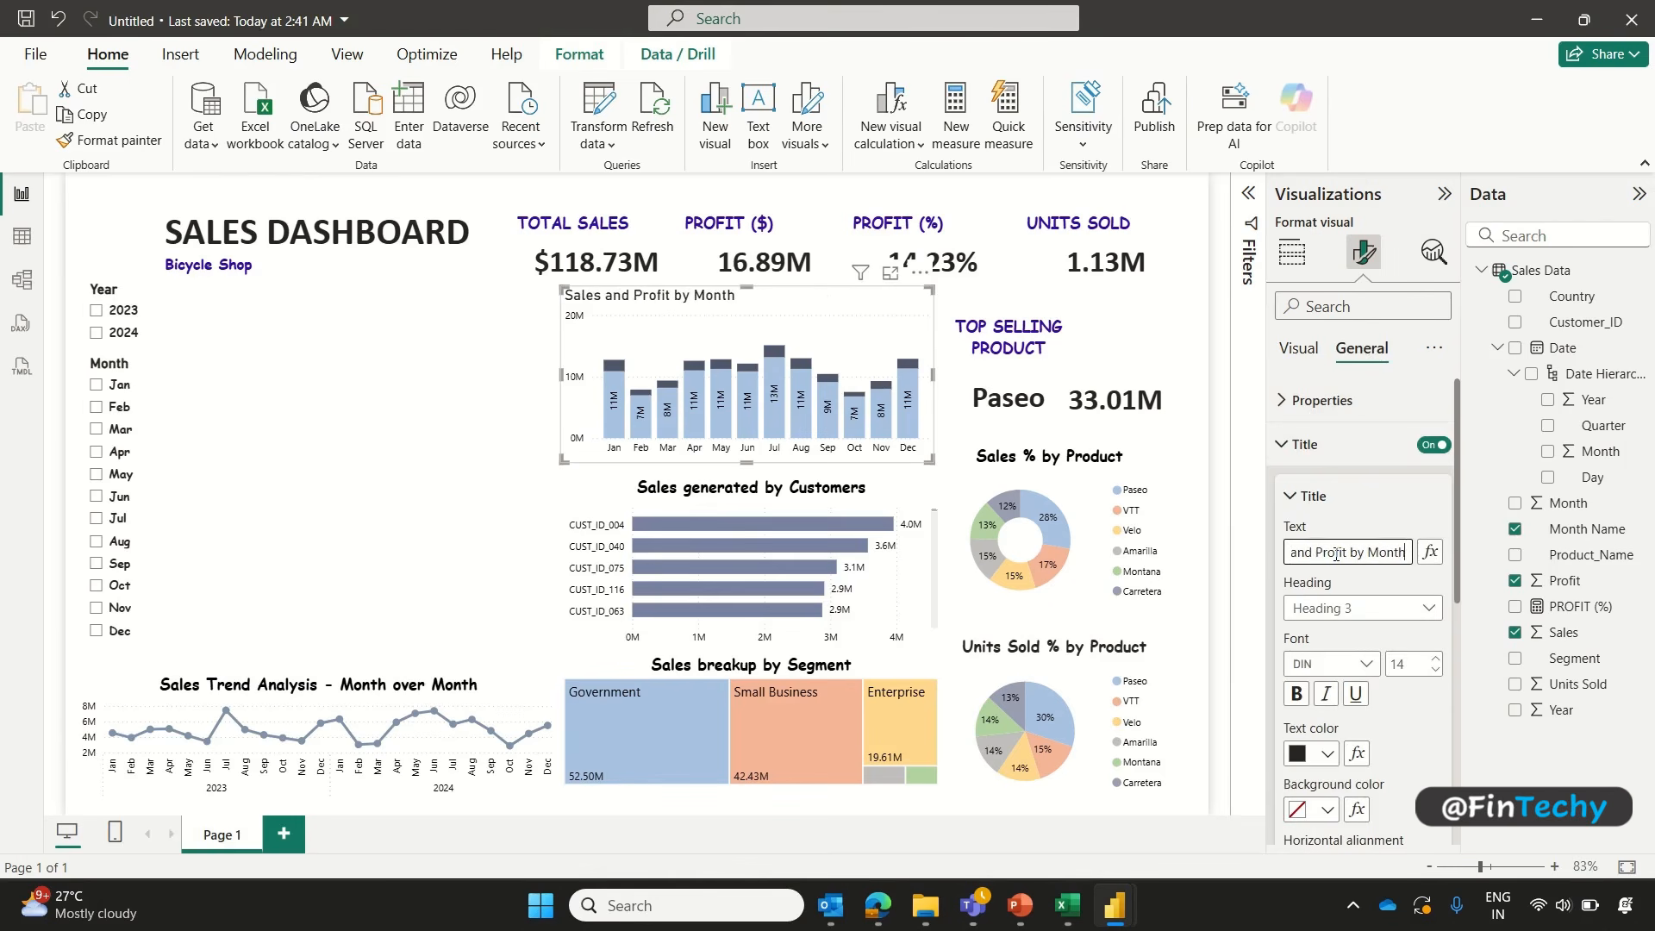
Step: Format the "Sales and Profit by Month" title in bold Comic Sans MS at size 13, centered, and deselect the chart
{"action": "left_click", "coordinate": [1356, 655]}
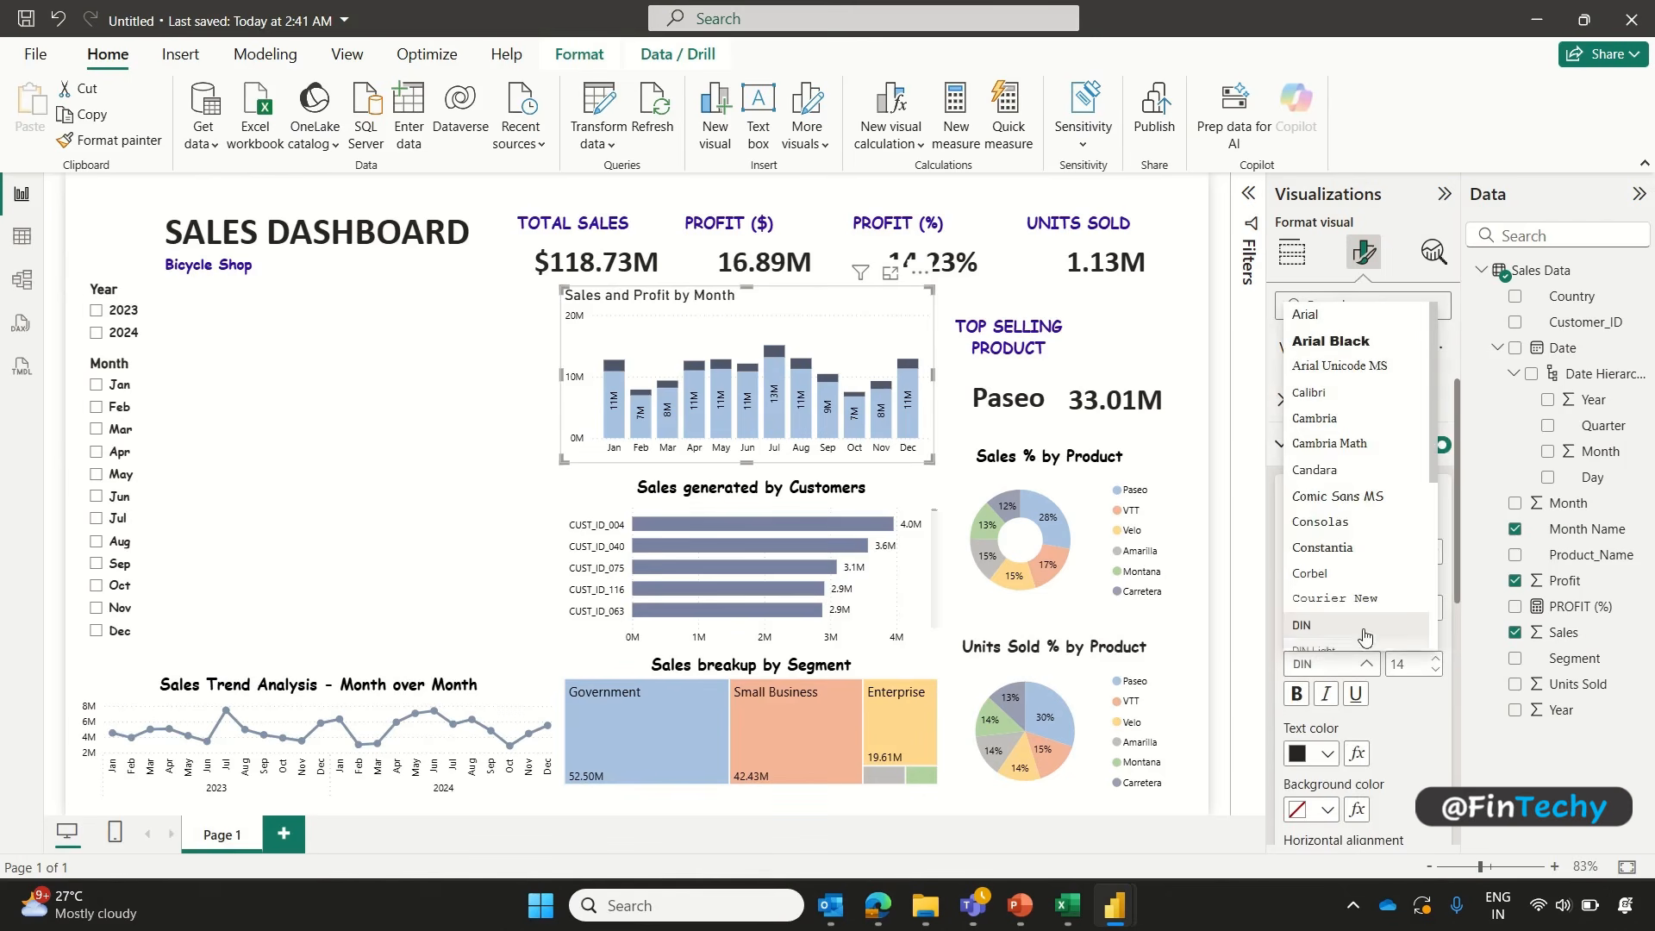
{"action": "left_click", "coordinate": [1327, 496]}
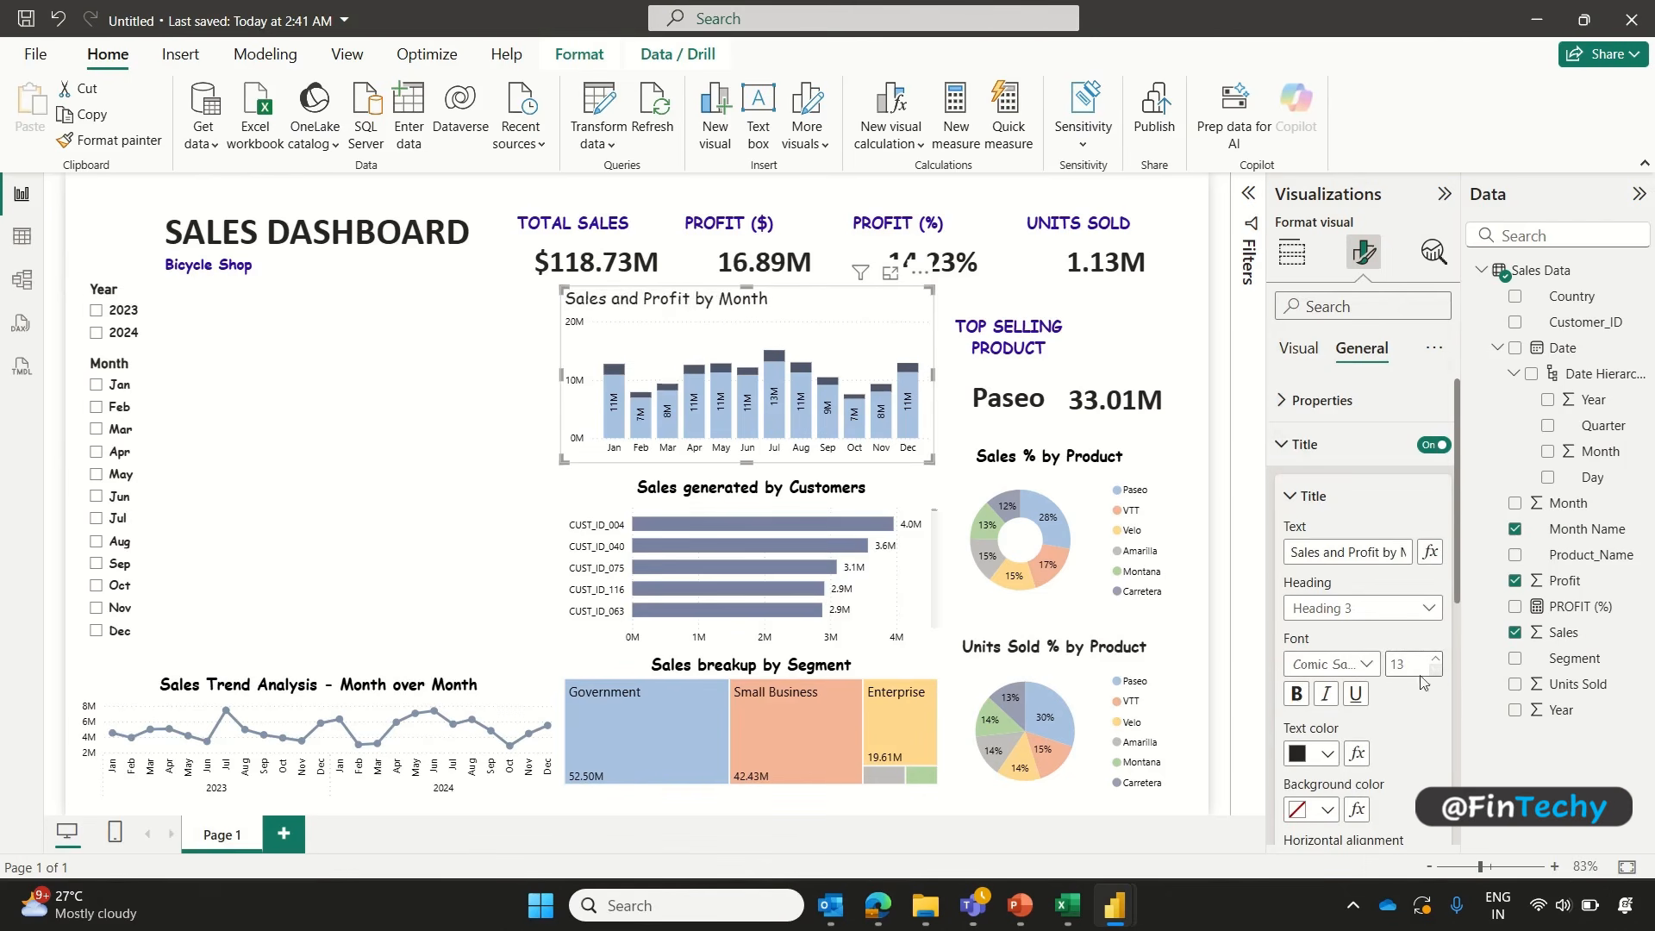
{"action": "left_click", "coordinate": [1297, 694]}
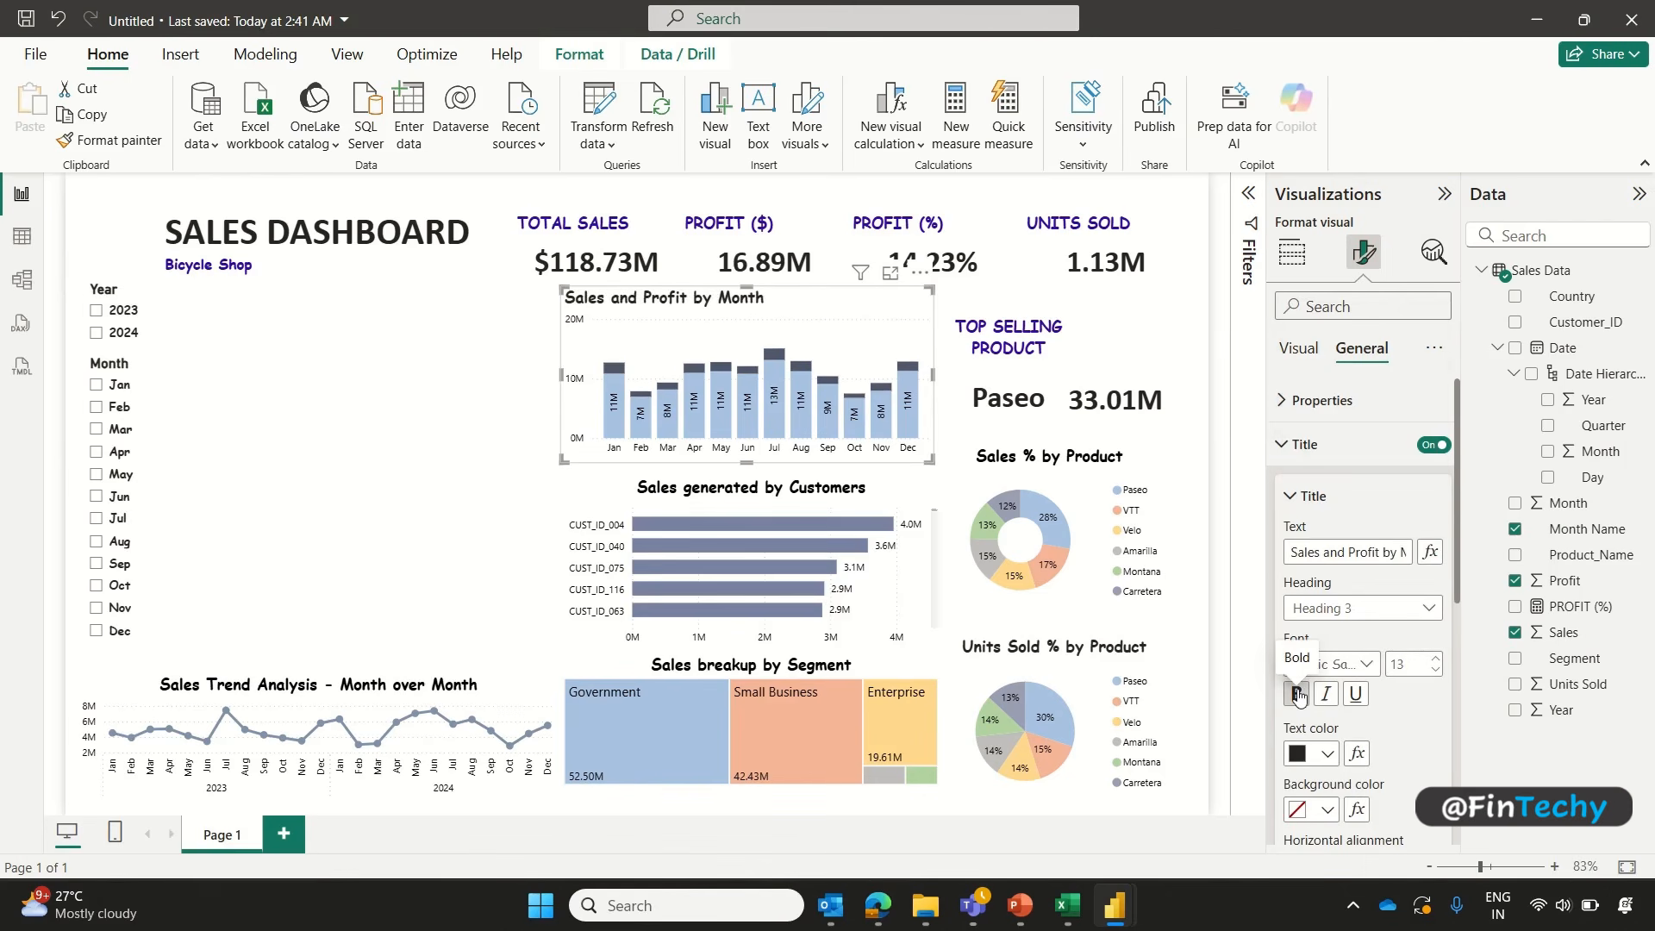
{"action": "scroll", "coordinate": [1333, 707], "scroll_direction": "down", "scroll_amount": 3}
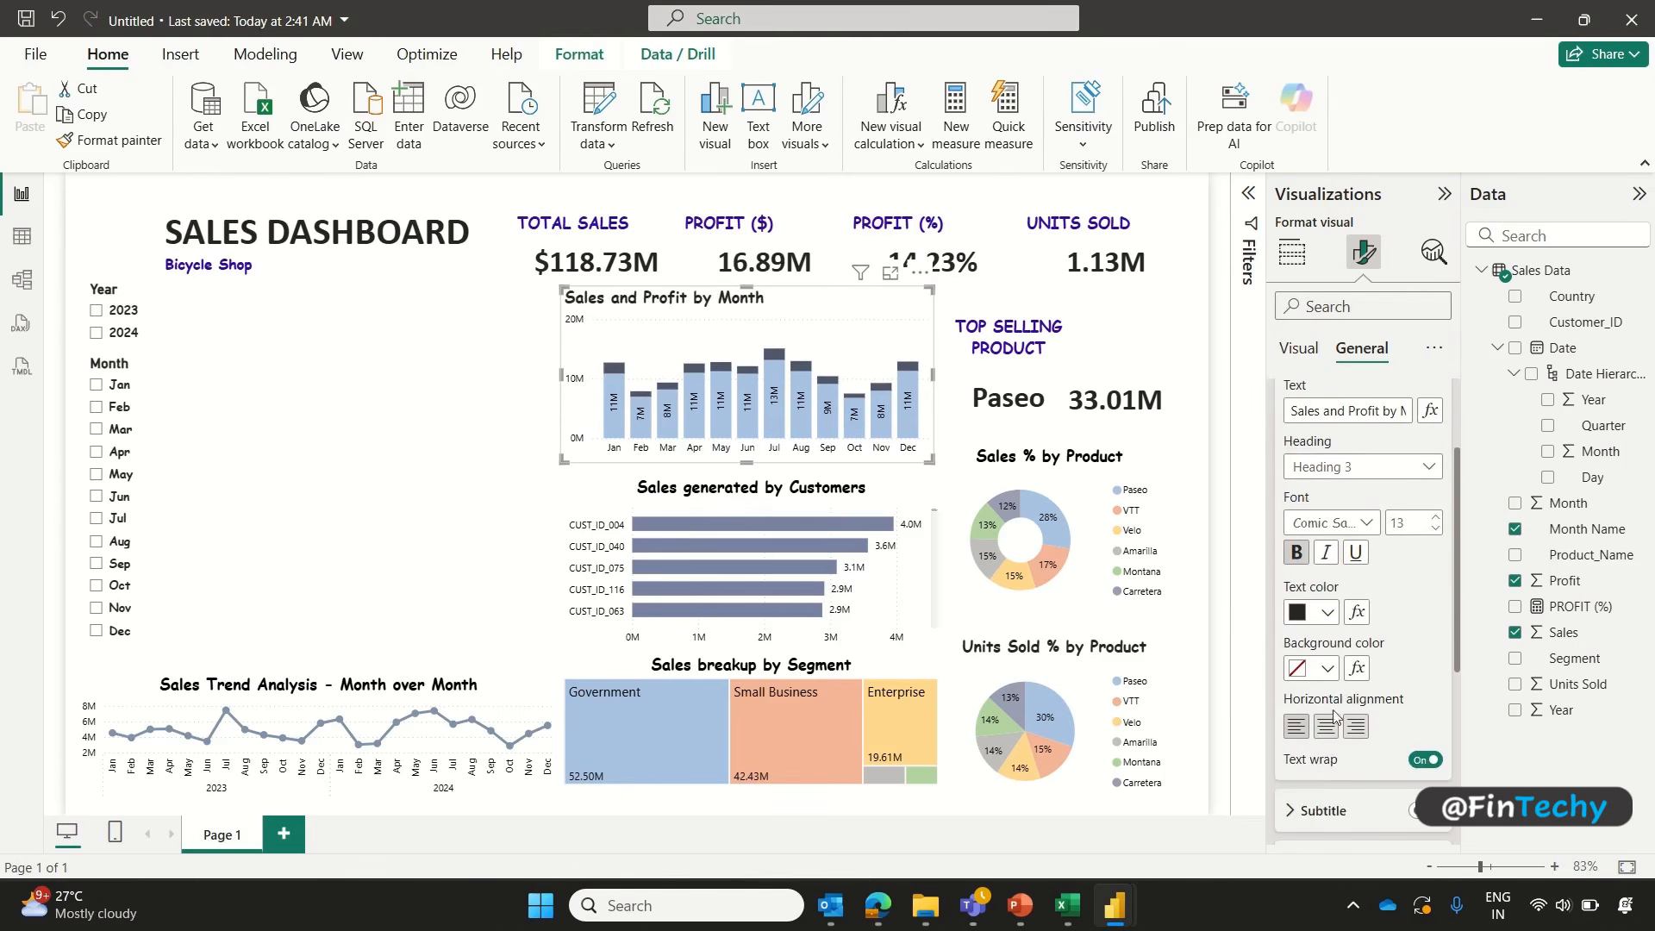
{"action": "left_click", "coordinate": [1328, 729]}
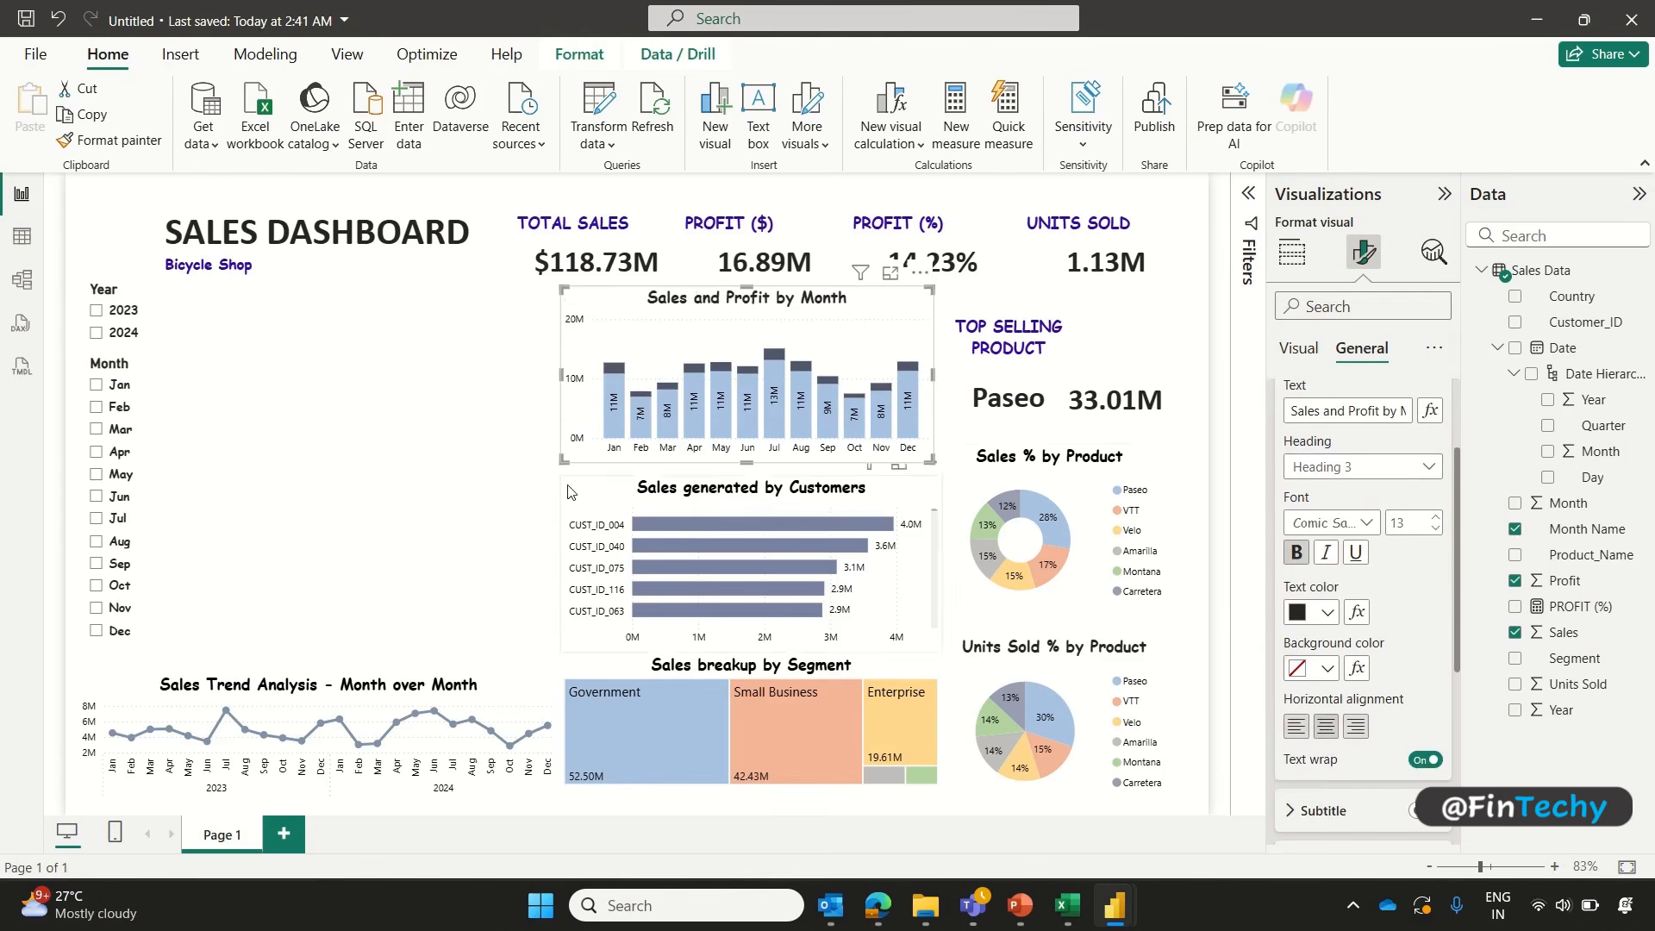
{"action": "left_click", "coordinate": [541, 446]}
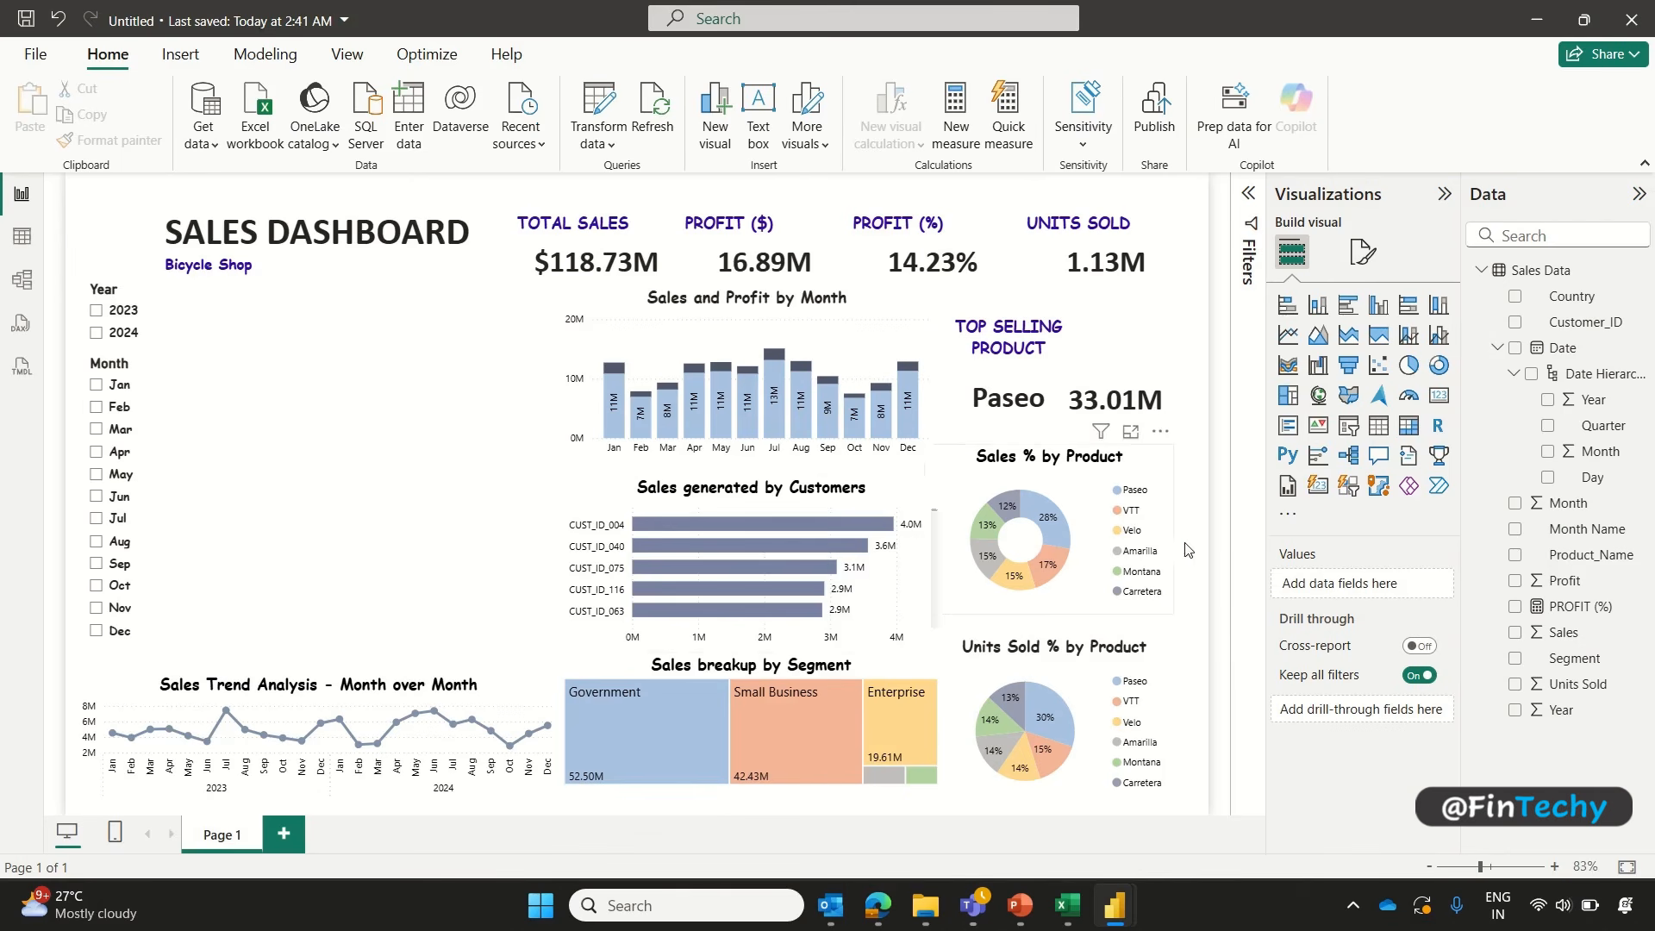
Step: Search the Power BI visuals gallery for "Sunburst" and import Microsoft Corporation's Sunburst visual into the report
{"action": "left_click", "coordinate": [1291, 518]}
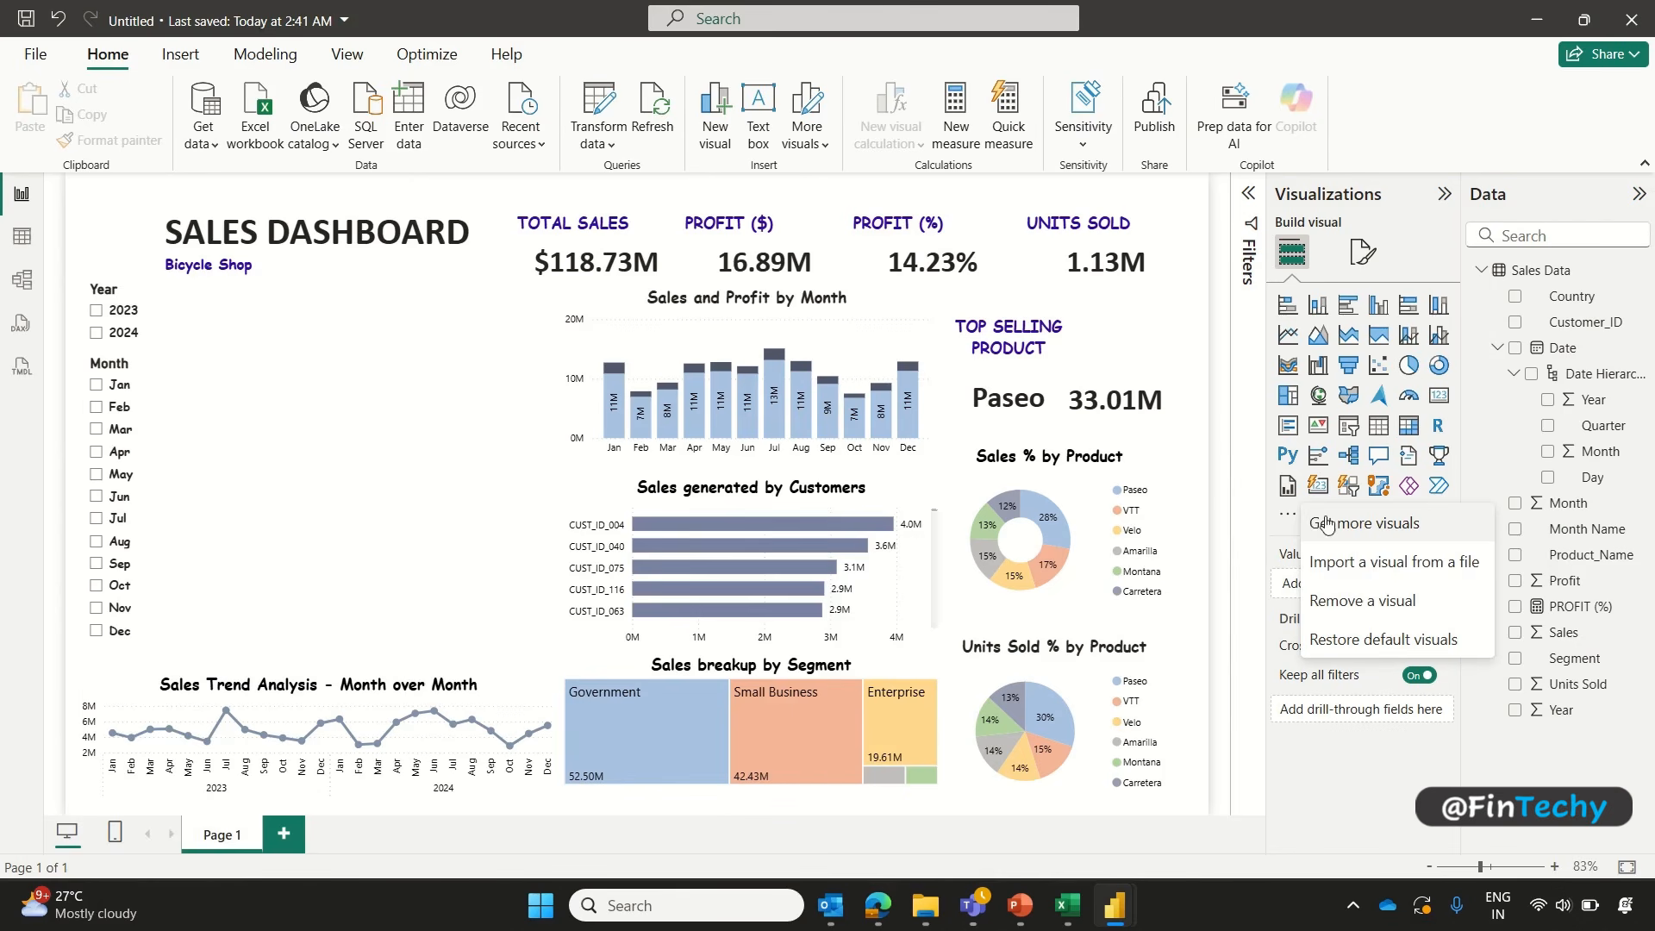
{"action": "left_click", "coordinate": [1328, 523]}
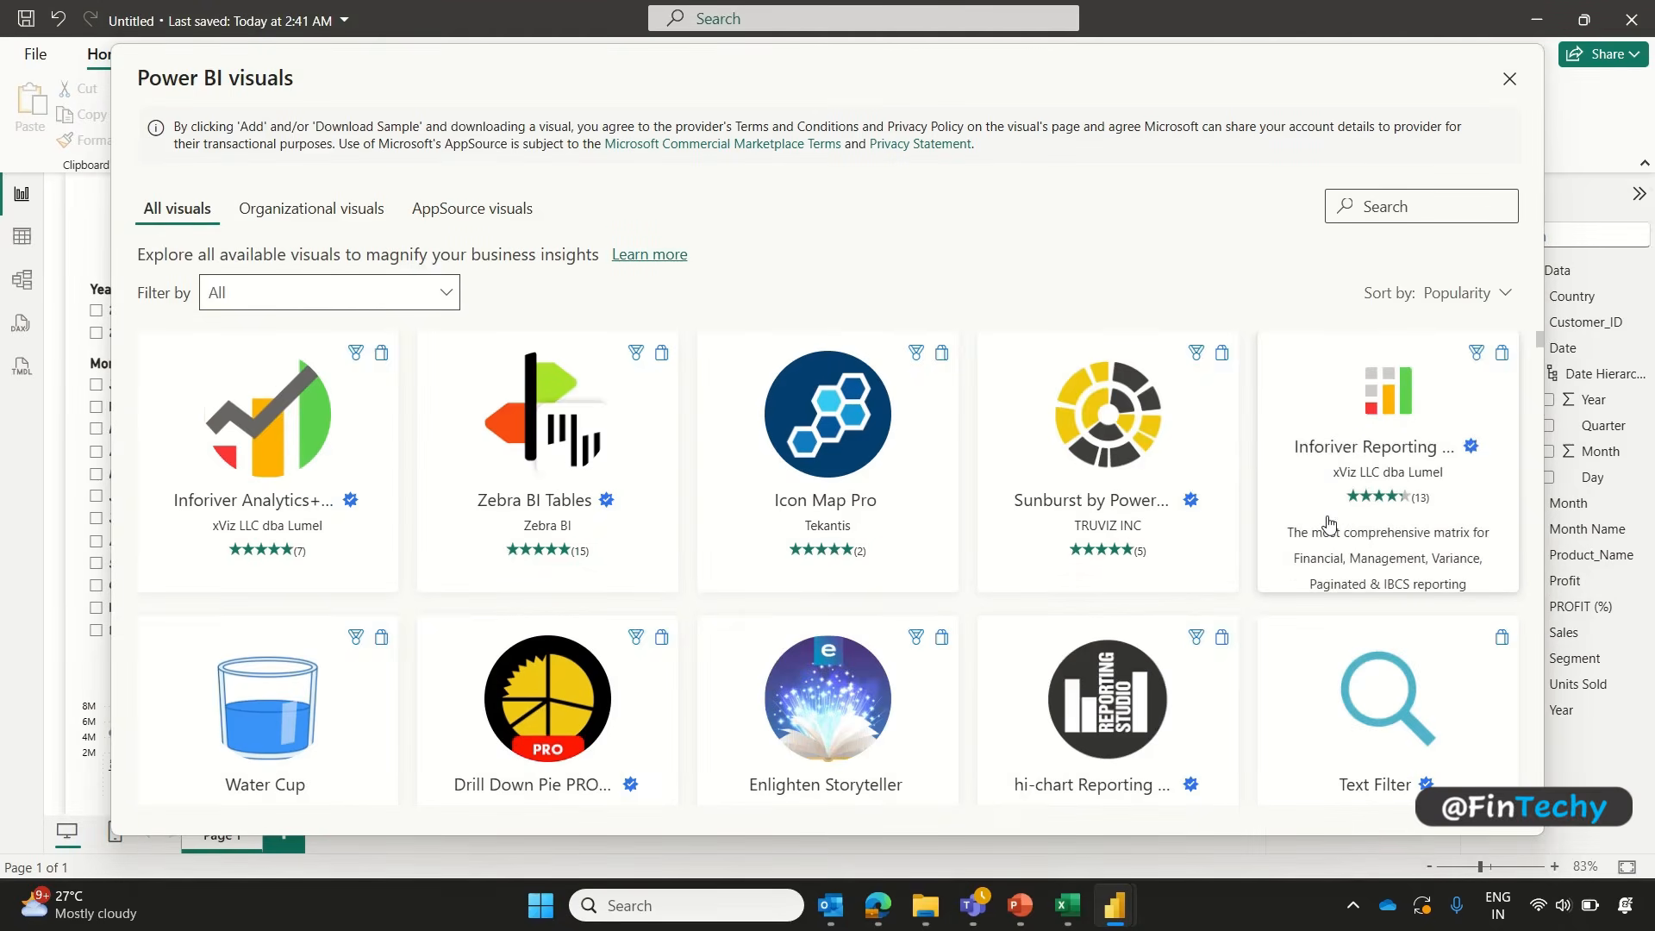
{"action": "left_click", "coordinate": [1414, 211]}
{"action": "type", "text": "Sunburst"}
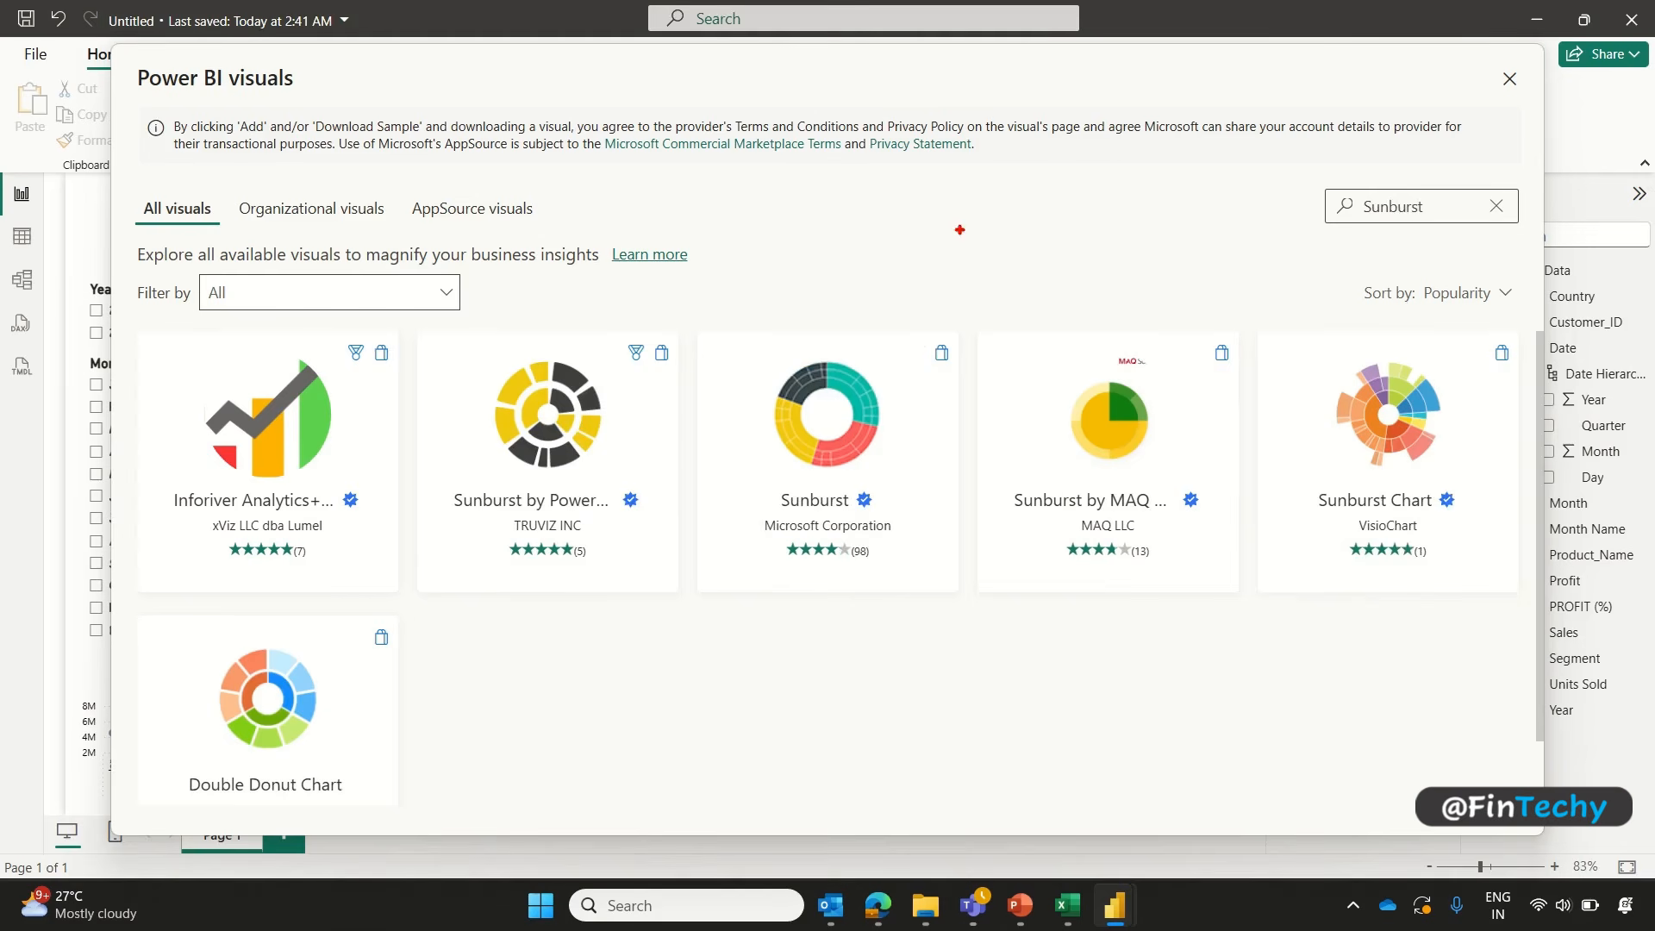
{"action": "left_click_drag", "start_coordinate": [701, 331], "coordinate": [962, 595]}
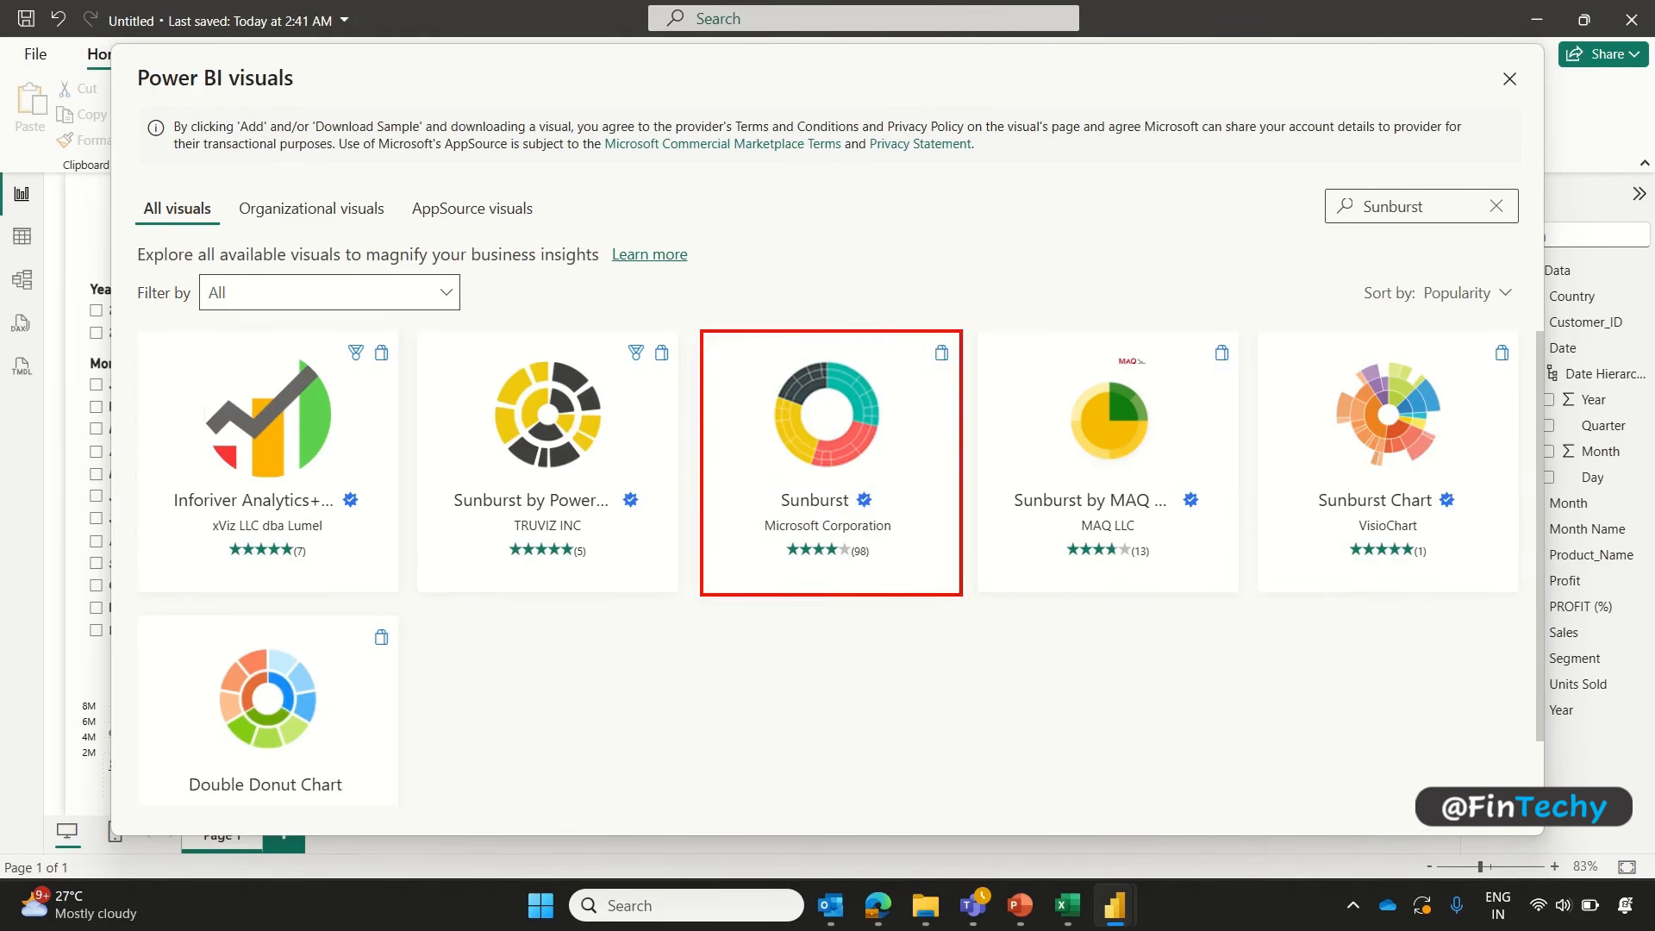
{"action": "key", "text": "Escape"}
{"action": "left_click", "coordinate": [927, 466]}
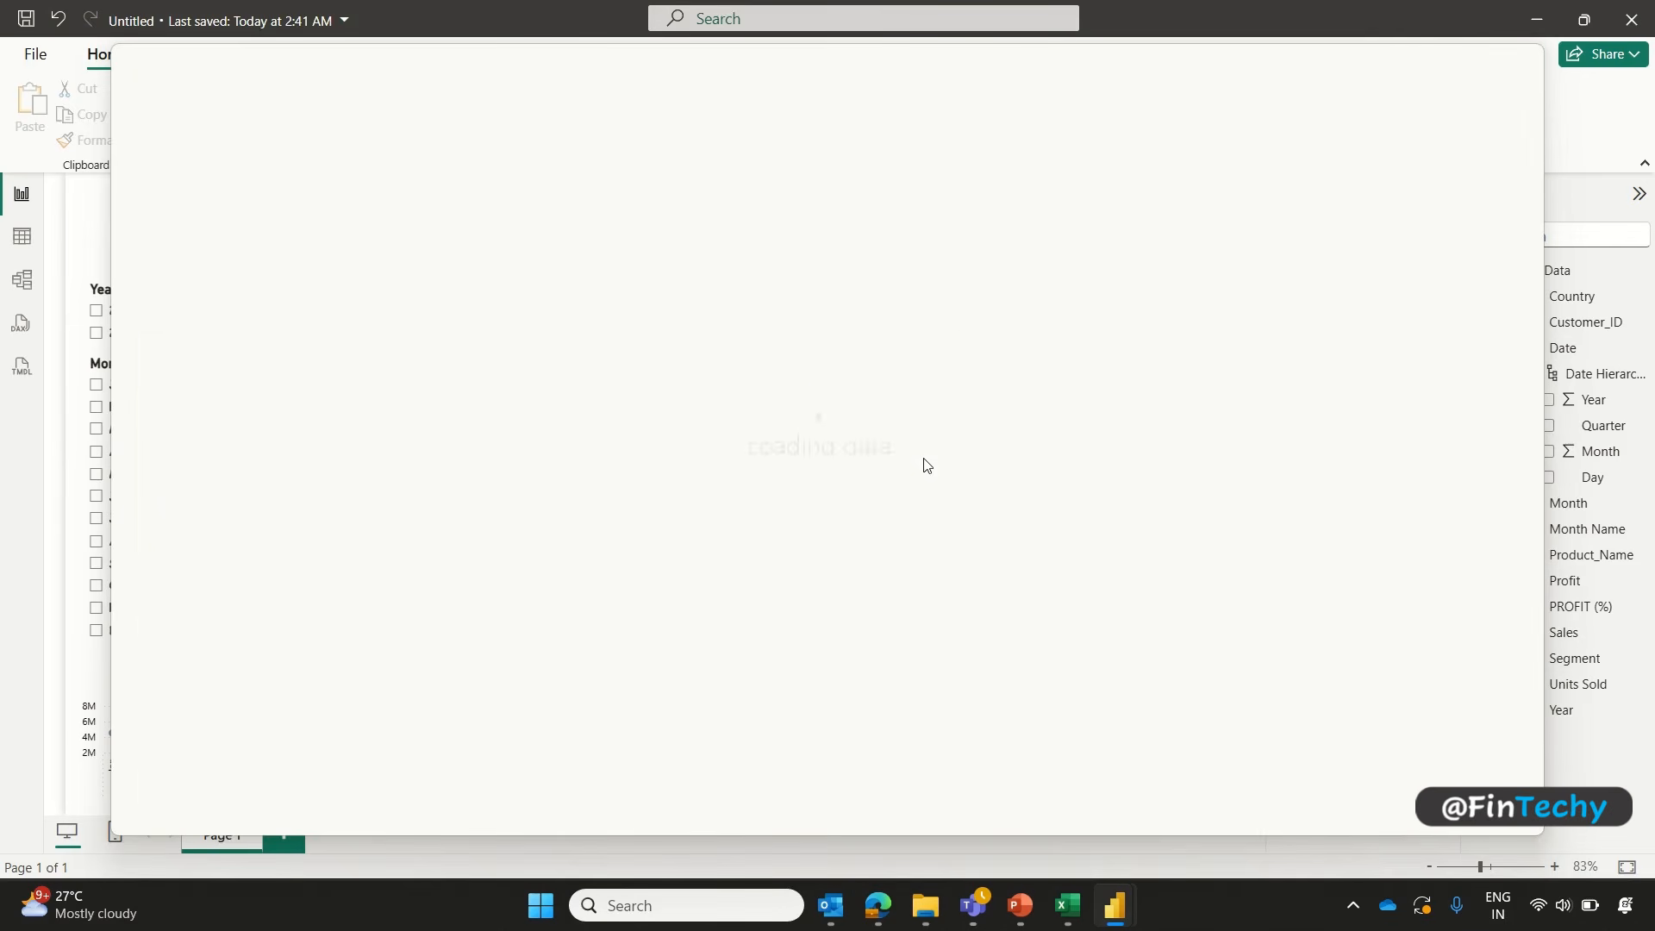
{"action": "left_click", "coordinate": [324, 390]}
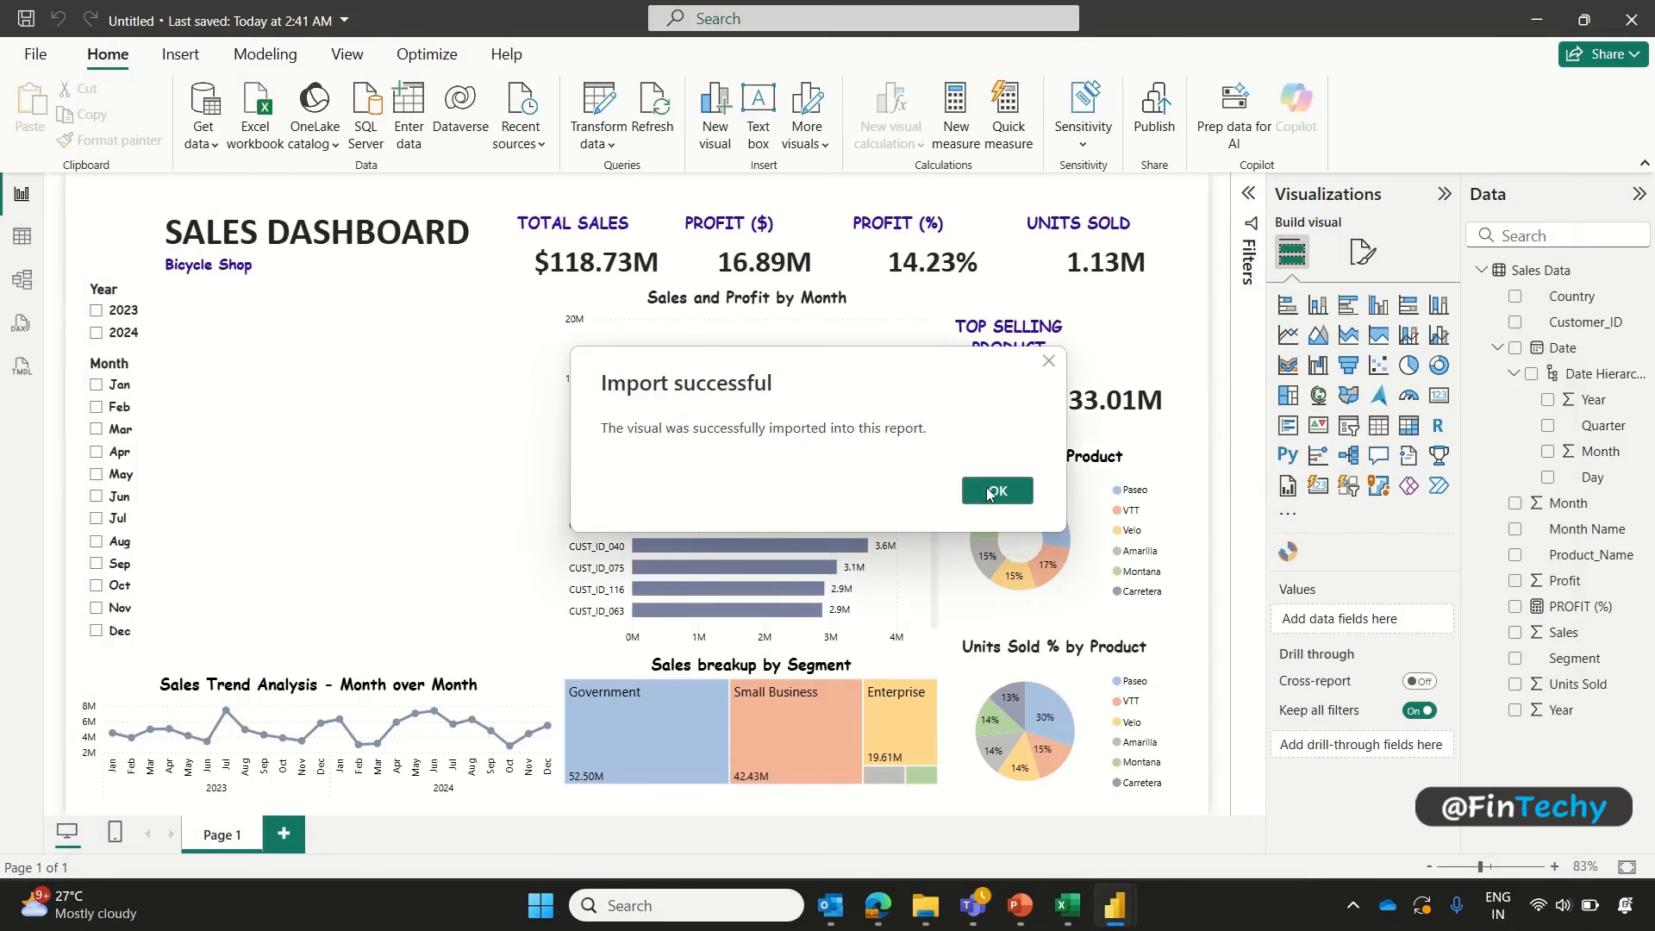
{"action": "left_click", "coordinate": [993, 491]}
Step: Add a sunburst chart beside the slicers, above the trend chart, showing Sales grouped by Country and Year
{"action": "left_click_drag", "start_coordinate": [1270, 532], "coordinate": [1309, 570]}
{"action": "key", "text": "Escape"}
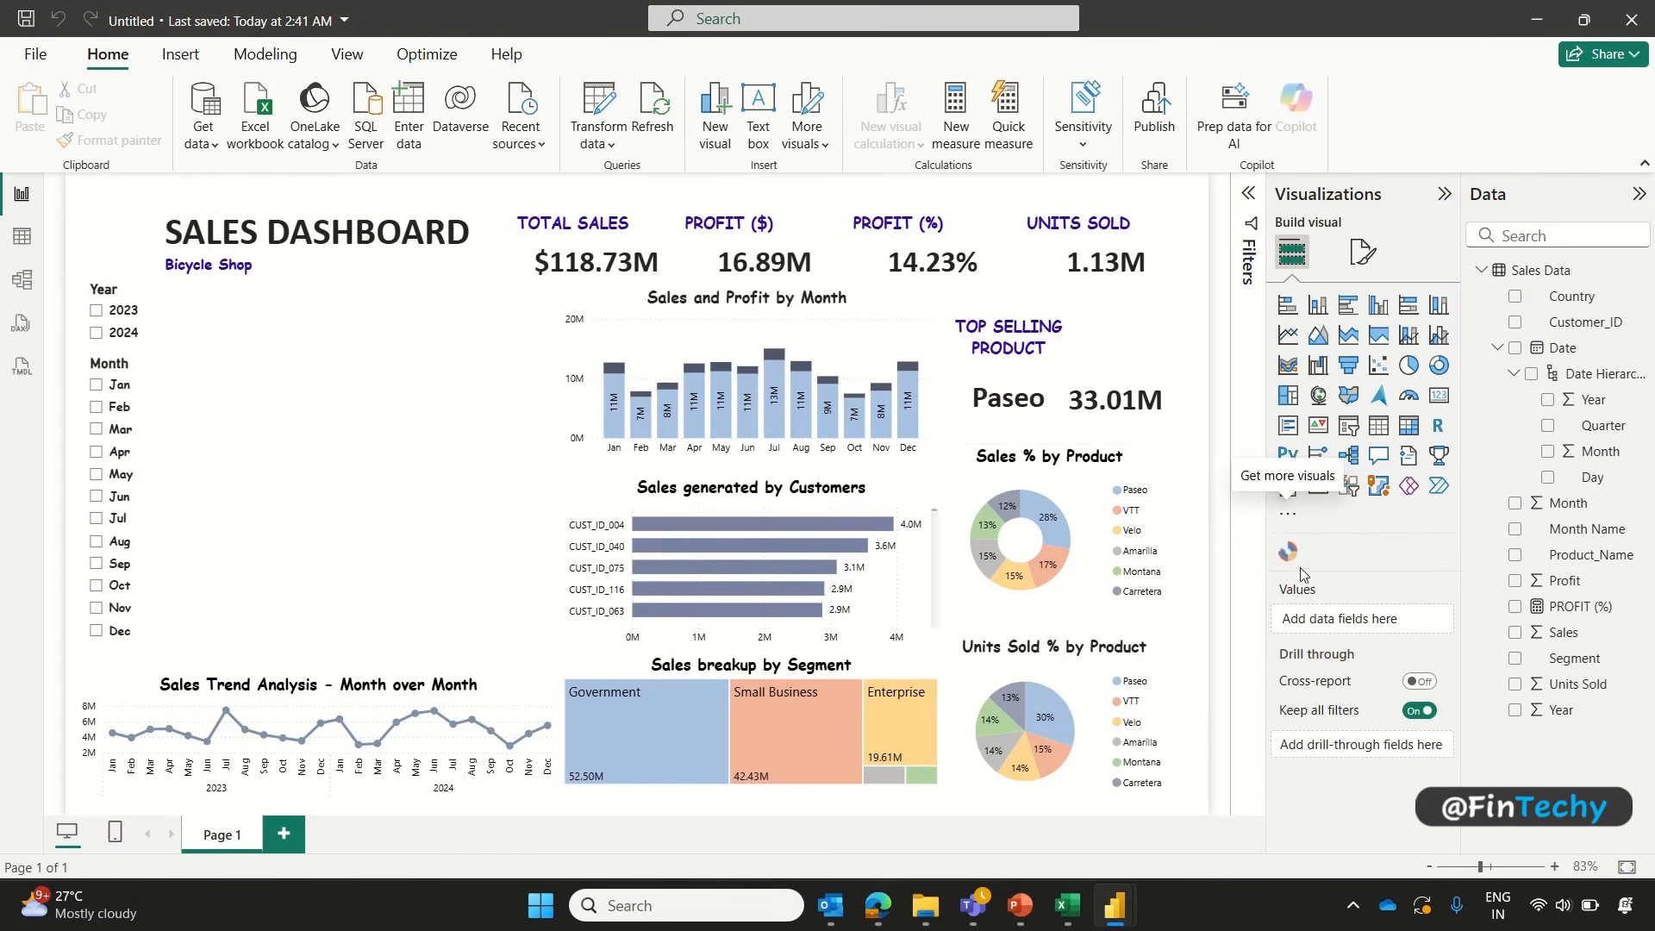
{"action": "left_click", "coordinate": [1289, 556]}
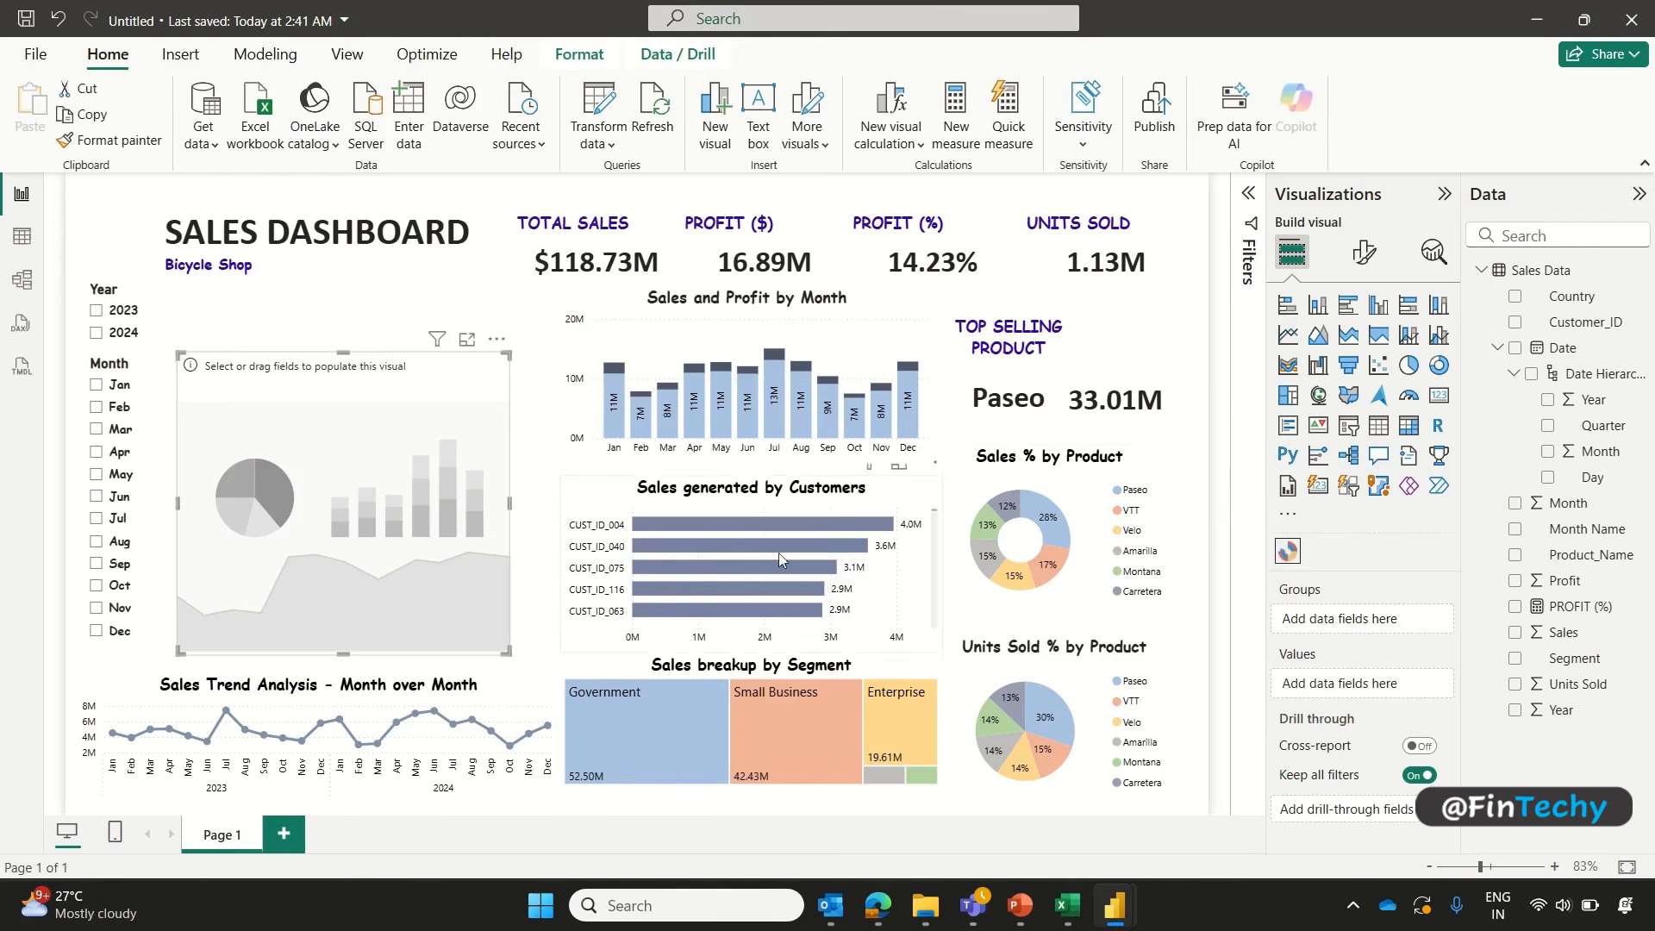
{"action": "left_click_drag", "start_coordinate": [421, 434], "coordinate": [434, 390]}
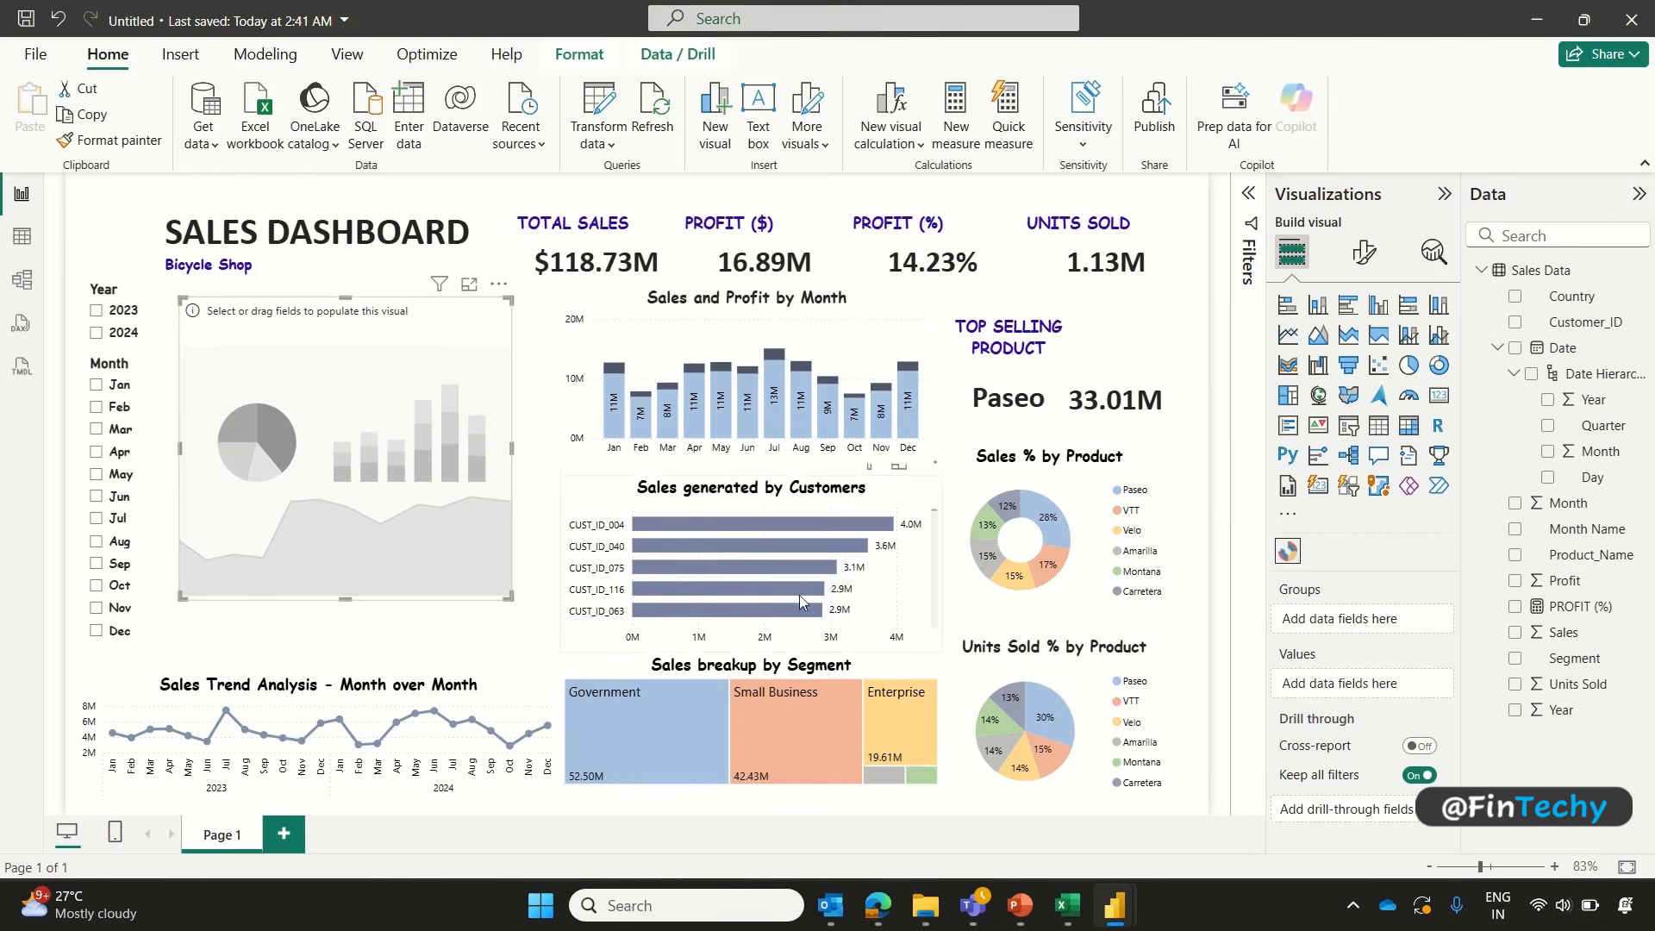
{"action": "left_click", "coordinate": [1515, 635]}
{"action": "left_click", "coordinate": [1515, 296]}
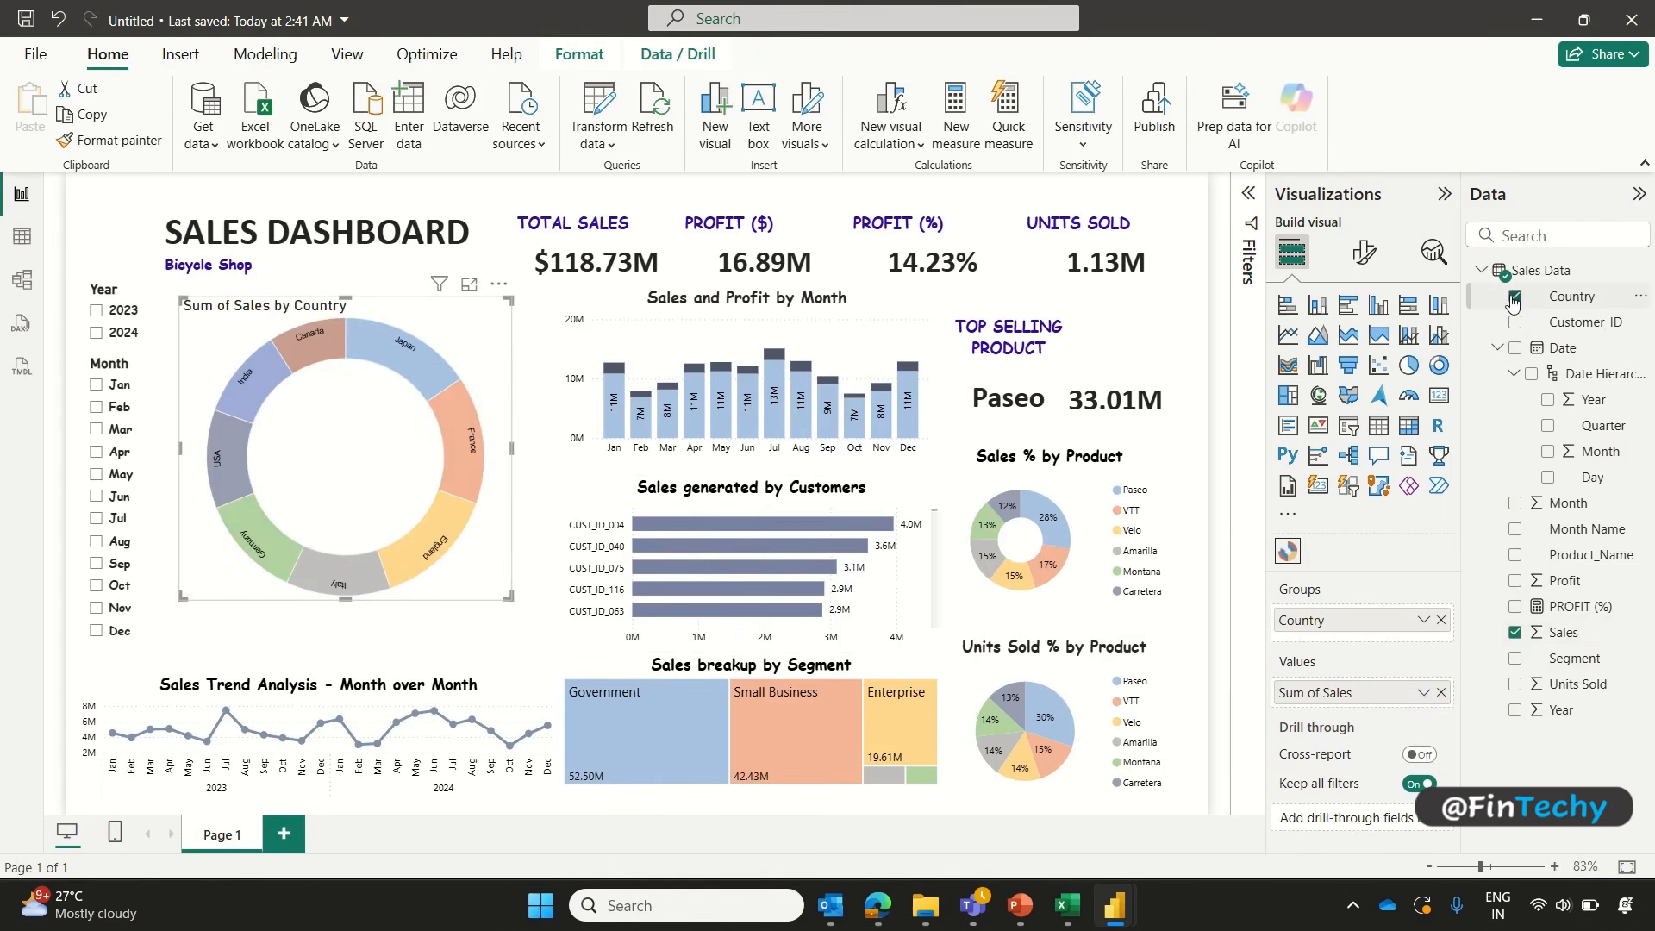
{"action": "left_click", "coordinate": [1516, 710]}
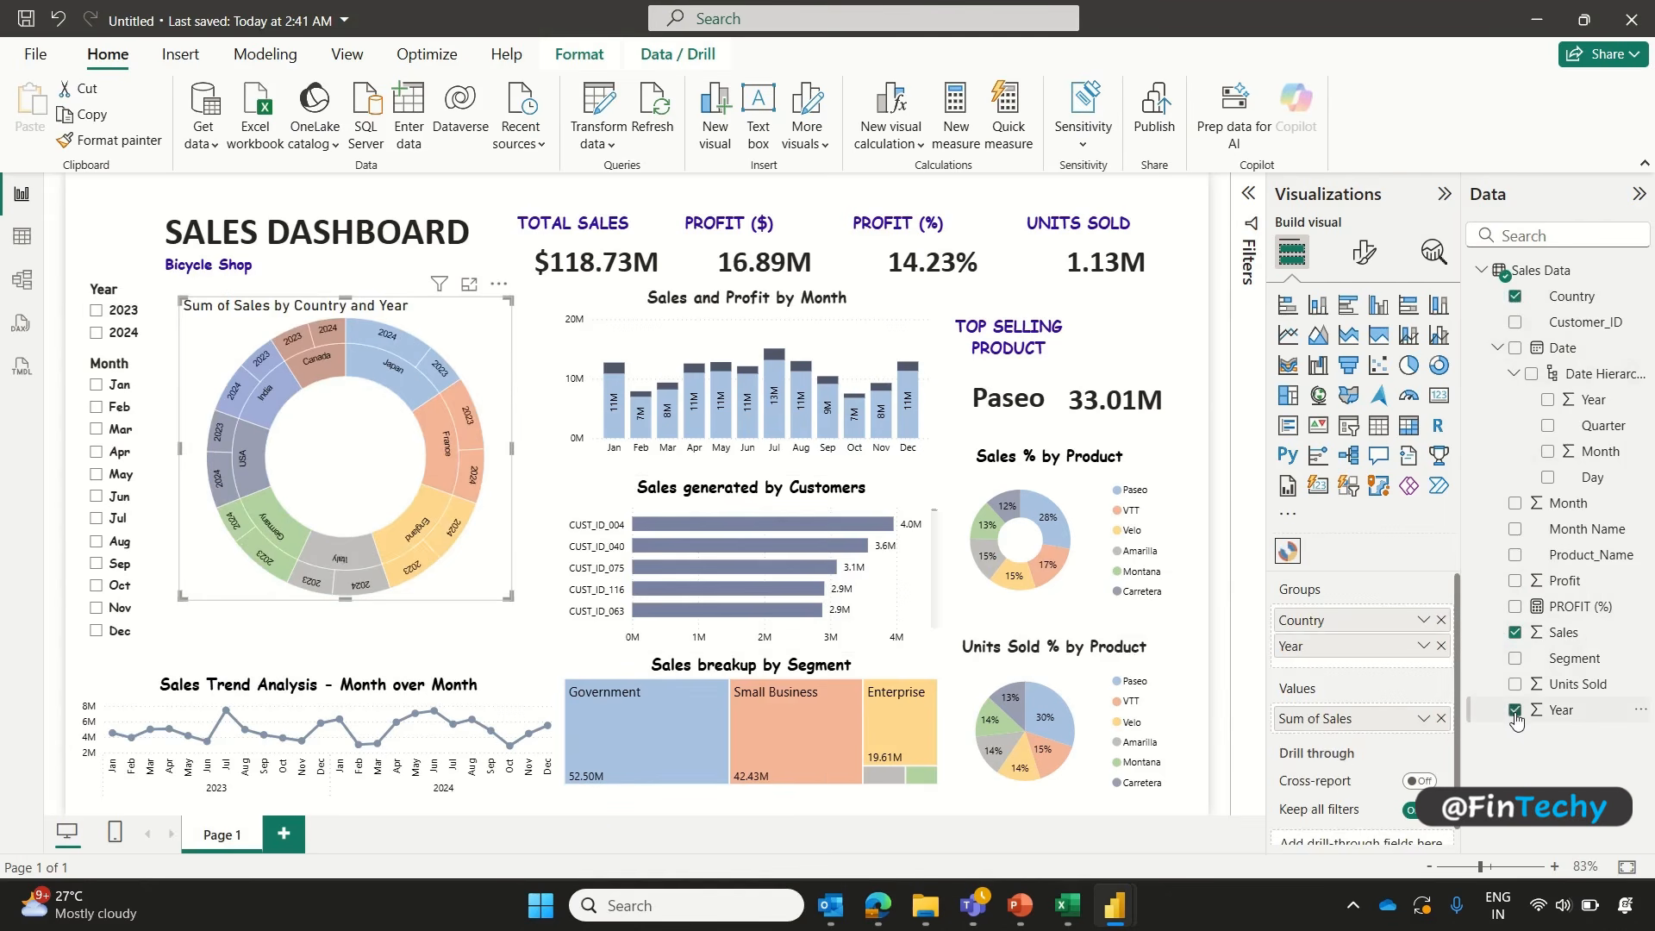
Step: Turn off the sunburst chart's title and enlarge the chart to fill the space between the slicers and the monthly chart
{"action": "left_click", "coordinate": [1364, 251]}
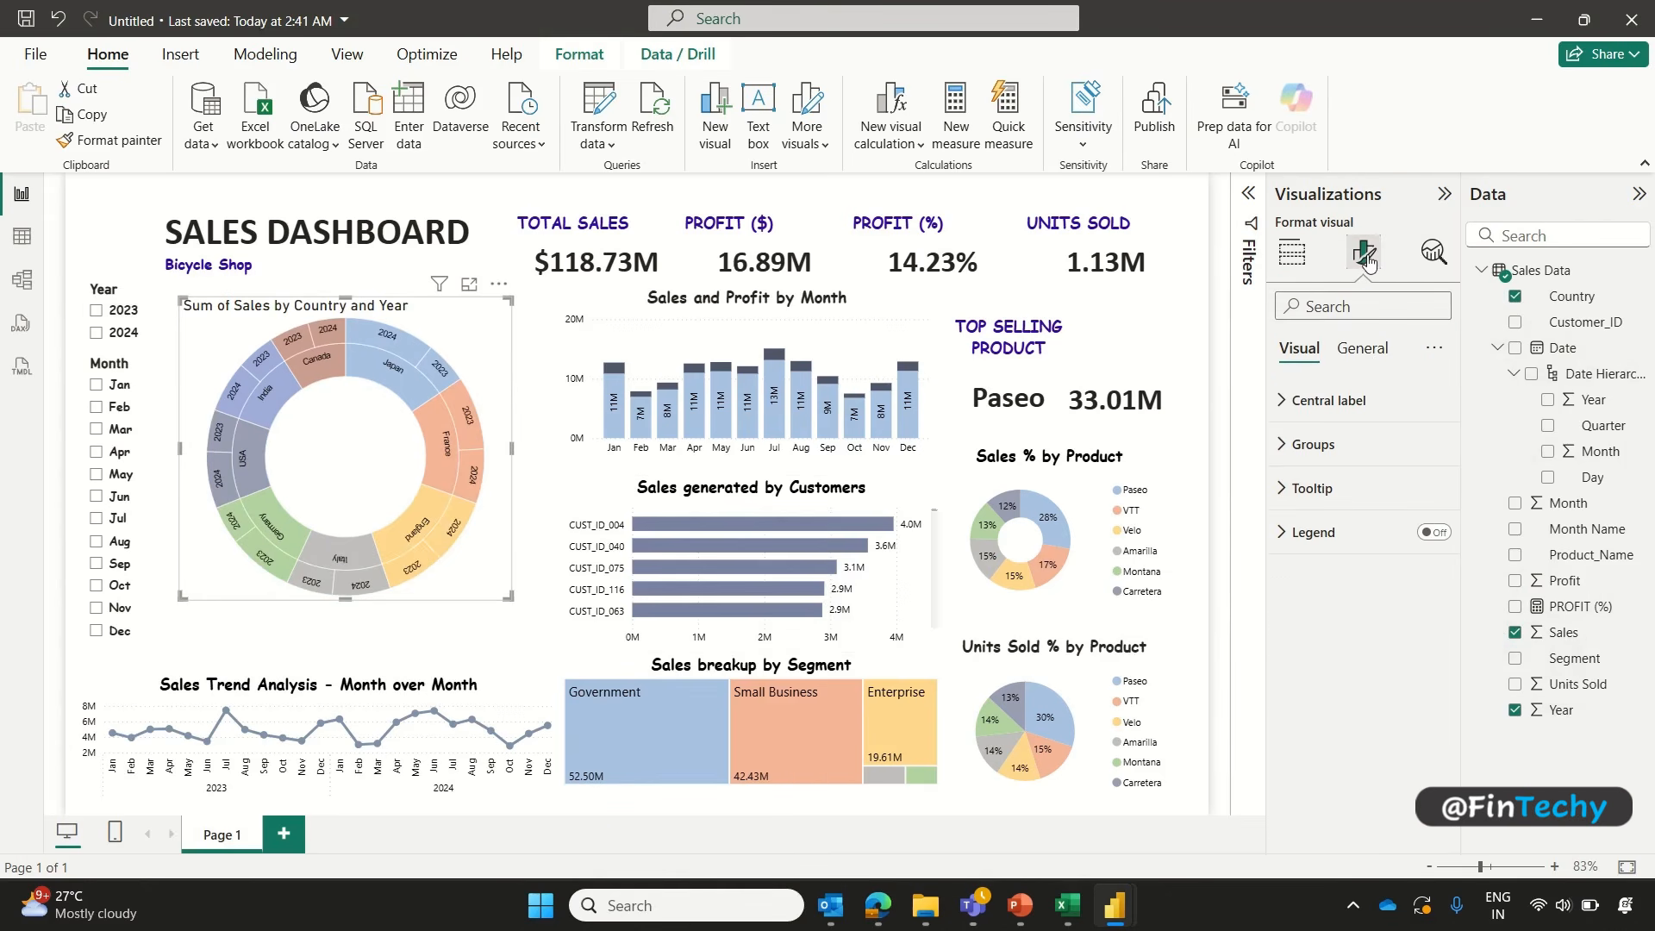
{"action": "left_click", "coordinate": [1364, 350]}
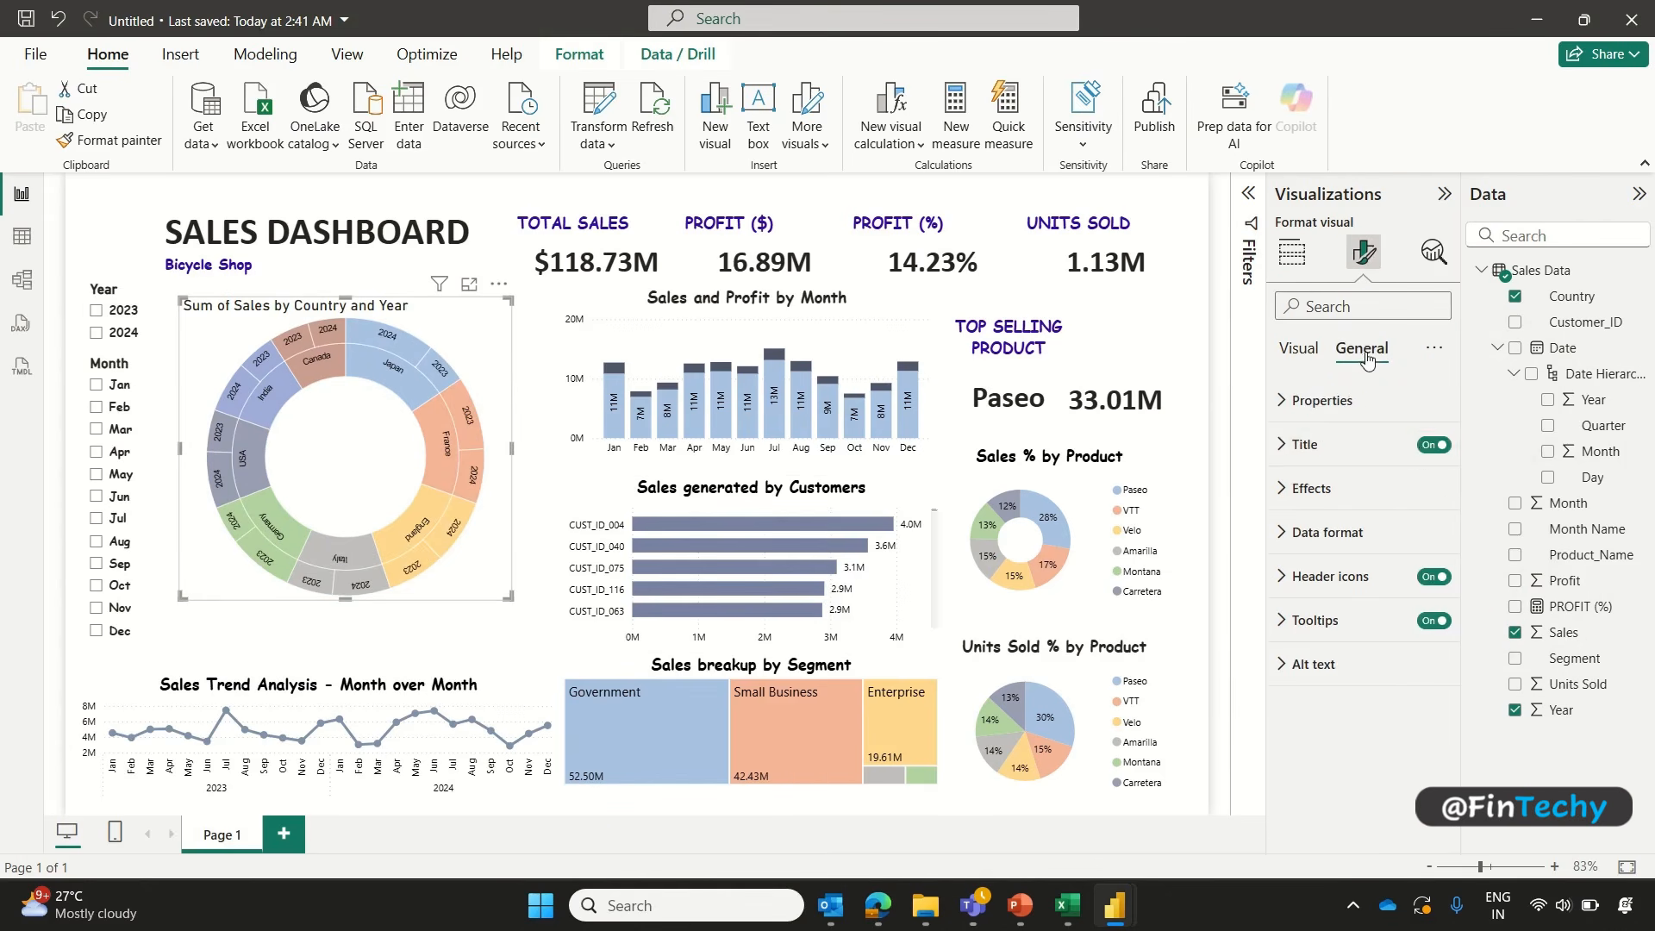
{"action": "left_click", "coordinate": [1432, 445]}
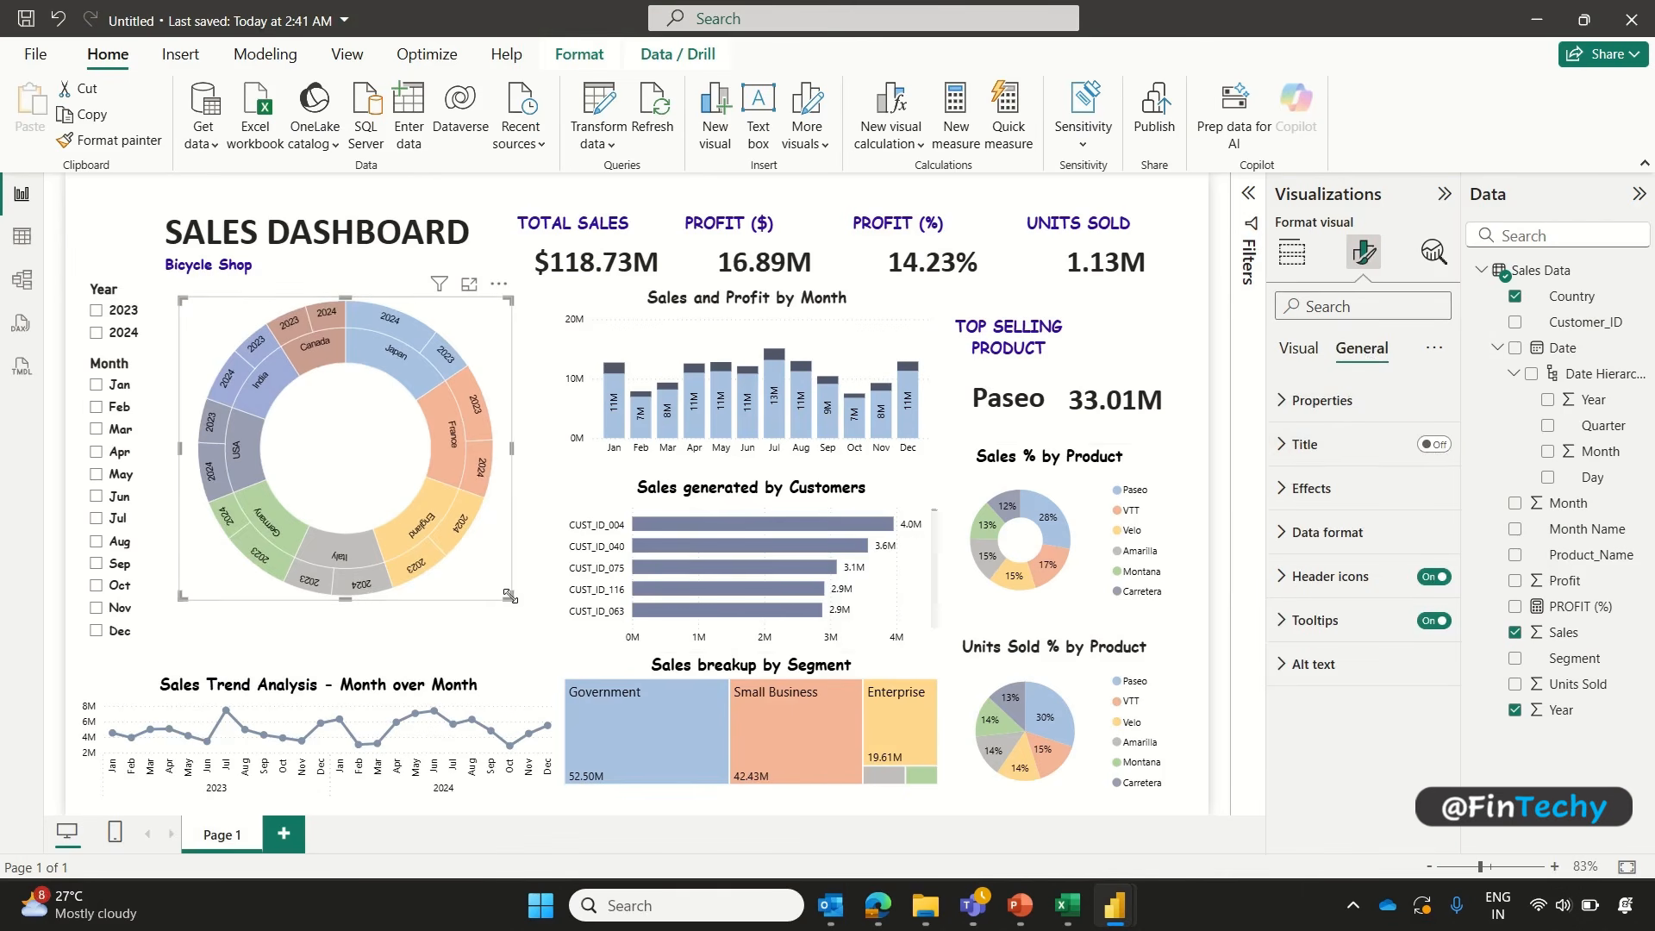
{"action": "left_click_drag", "start_coordinate": [511, 596], "coordinate": [542, 641]}
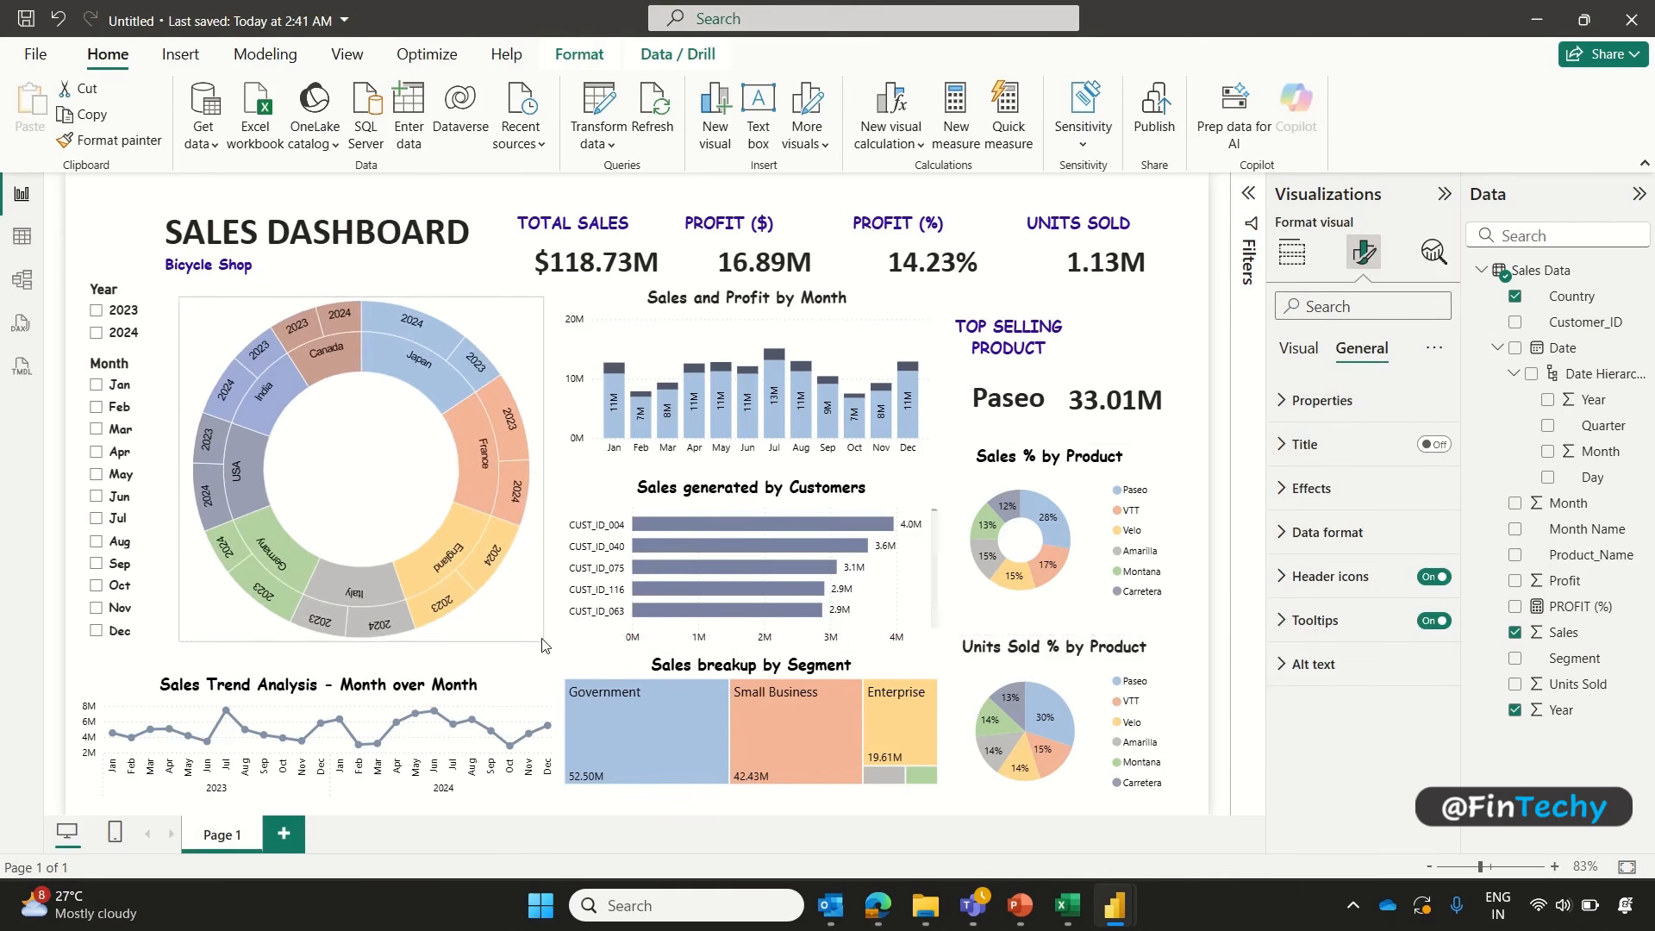
{"action": "left_click_drag", "start_coordinate": [181, 470], "coordinate": [161, 471]}
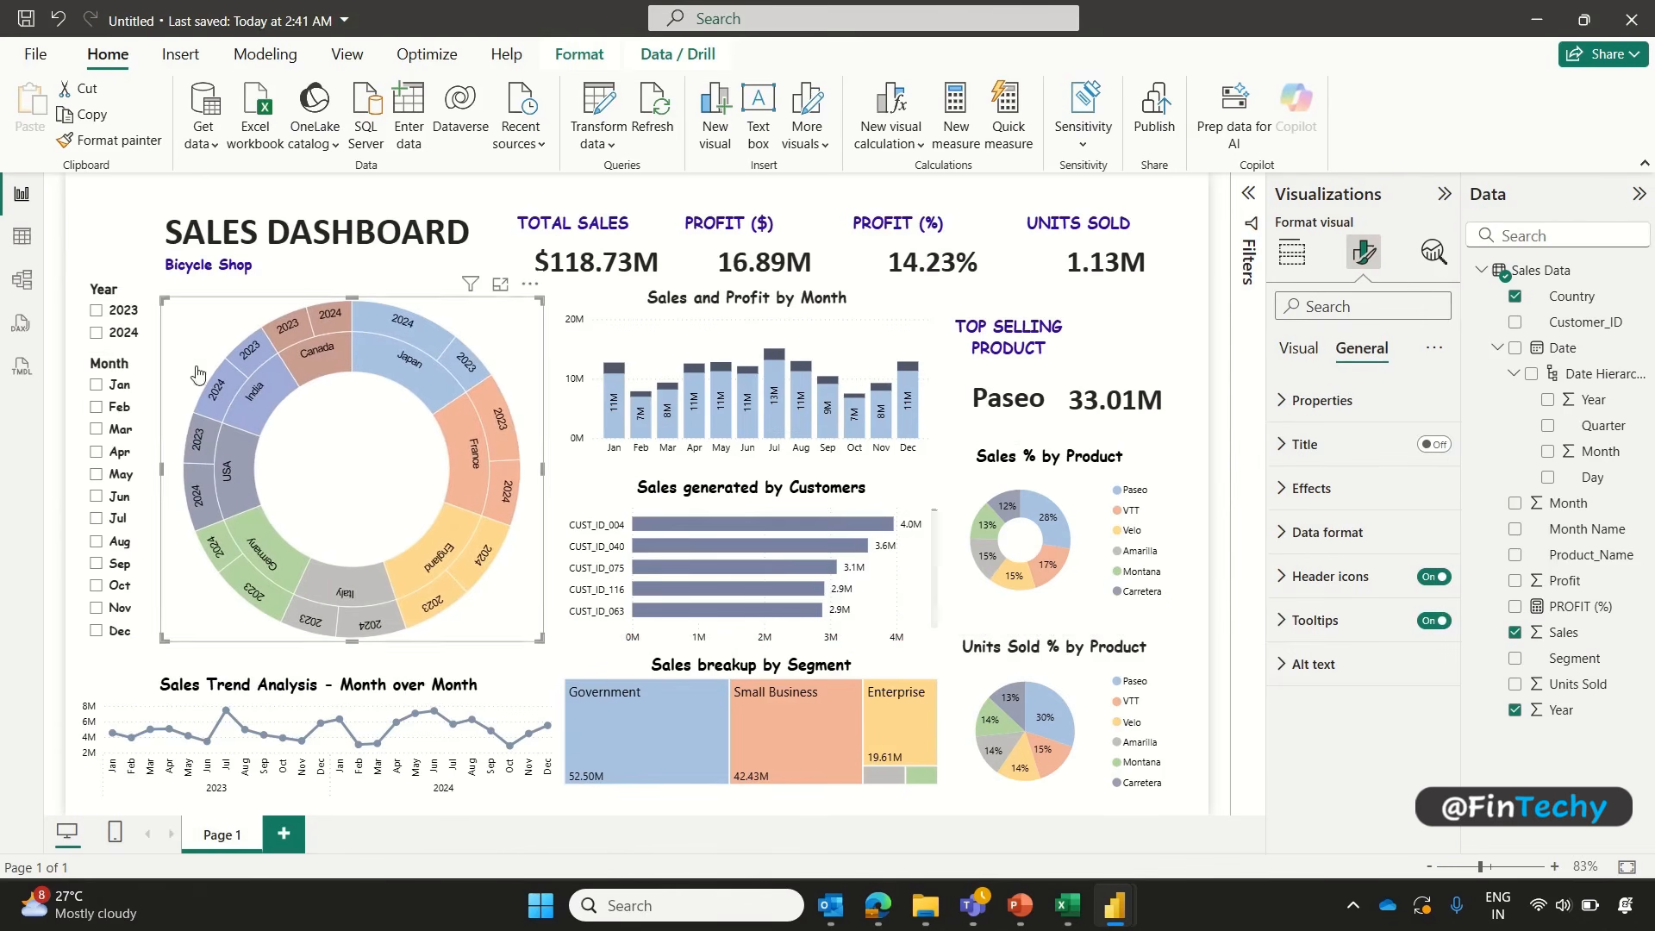
{"action": "left_click", "coordinate": [80, 194]}
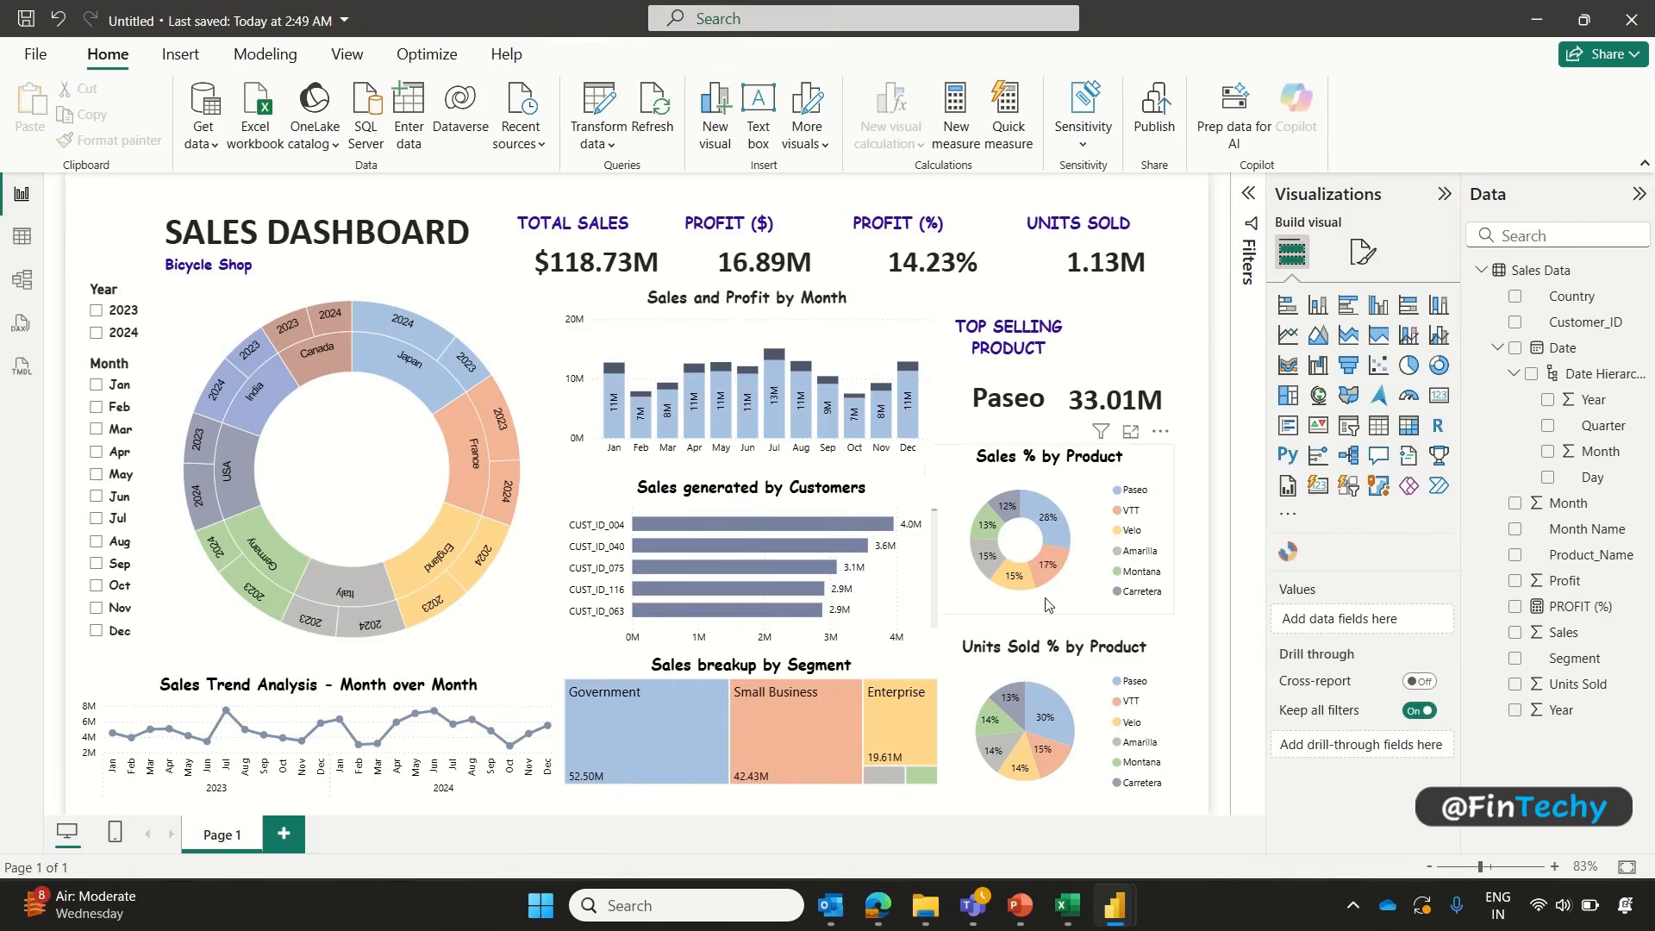
Step: Switch to PowerPoint and capture the whole Background.pptx slide as a rectangular screenshot
{"action": "left_click", "coordinate": [1020, 910]}
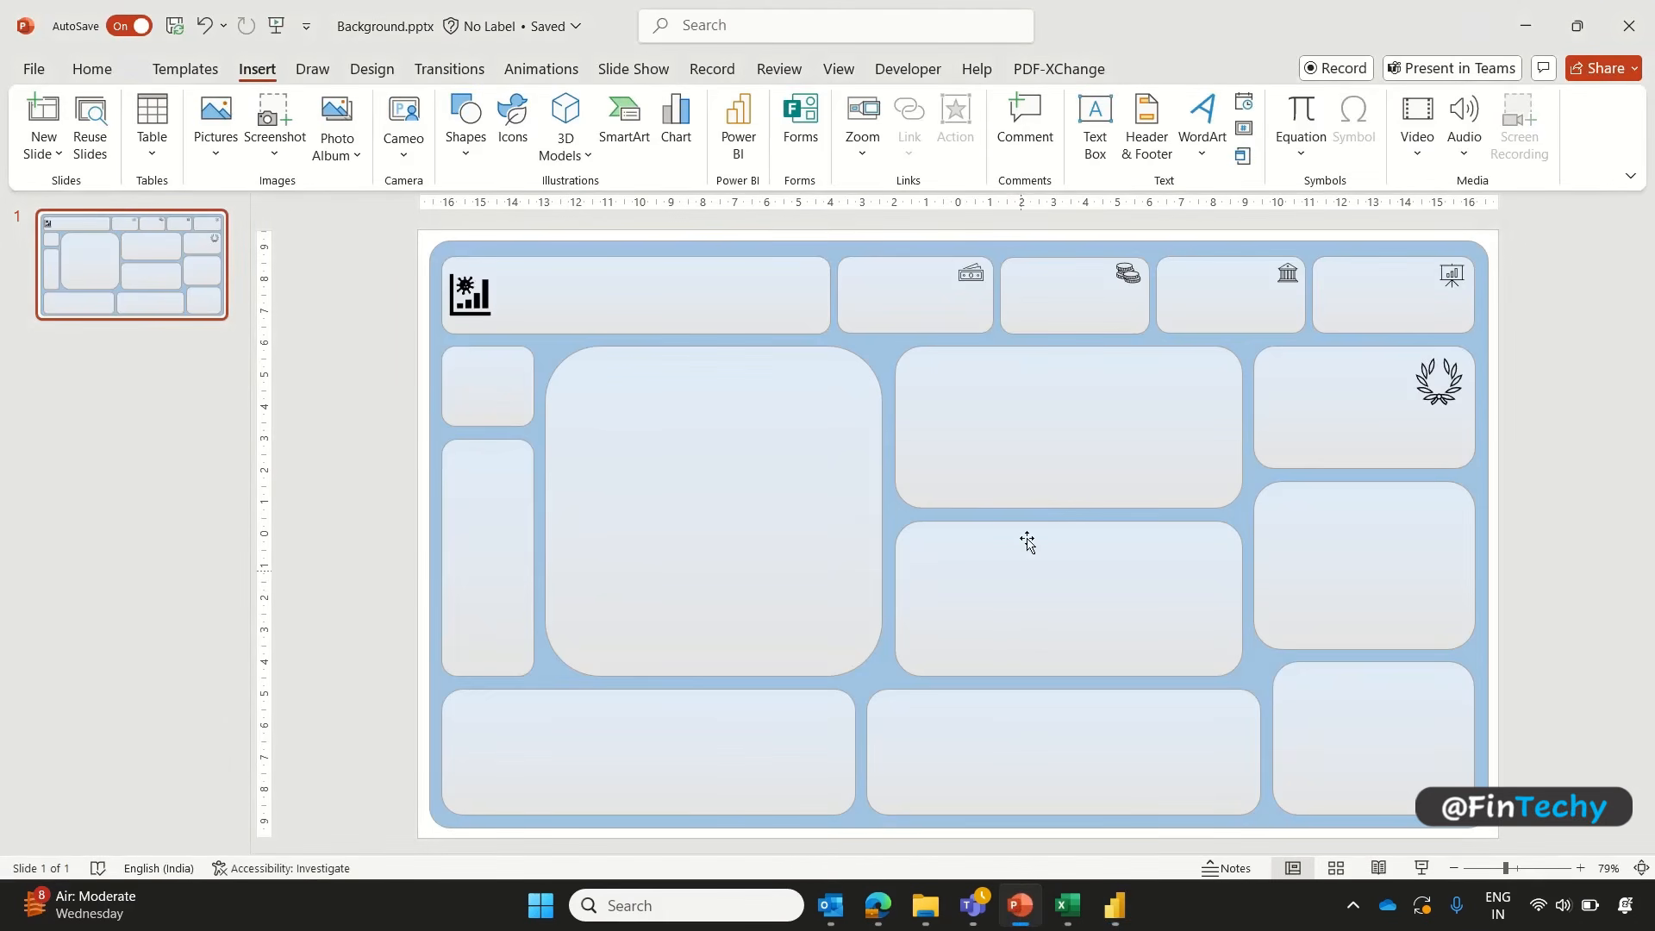
{"action": "left_click", "coordinate": [1035, 475]}
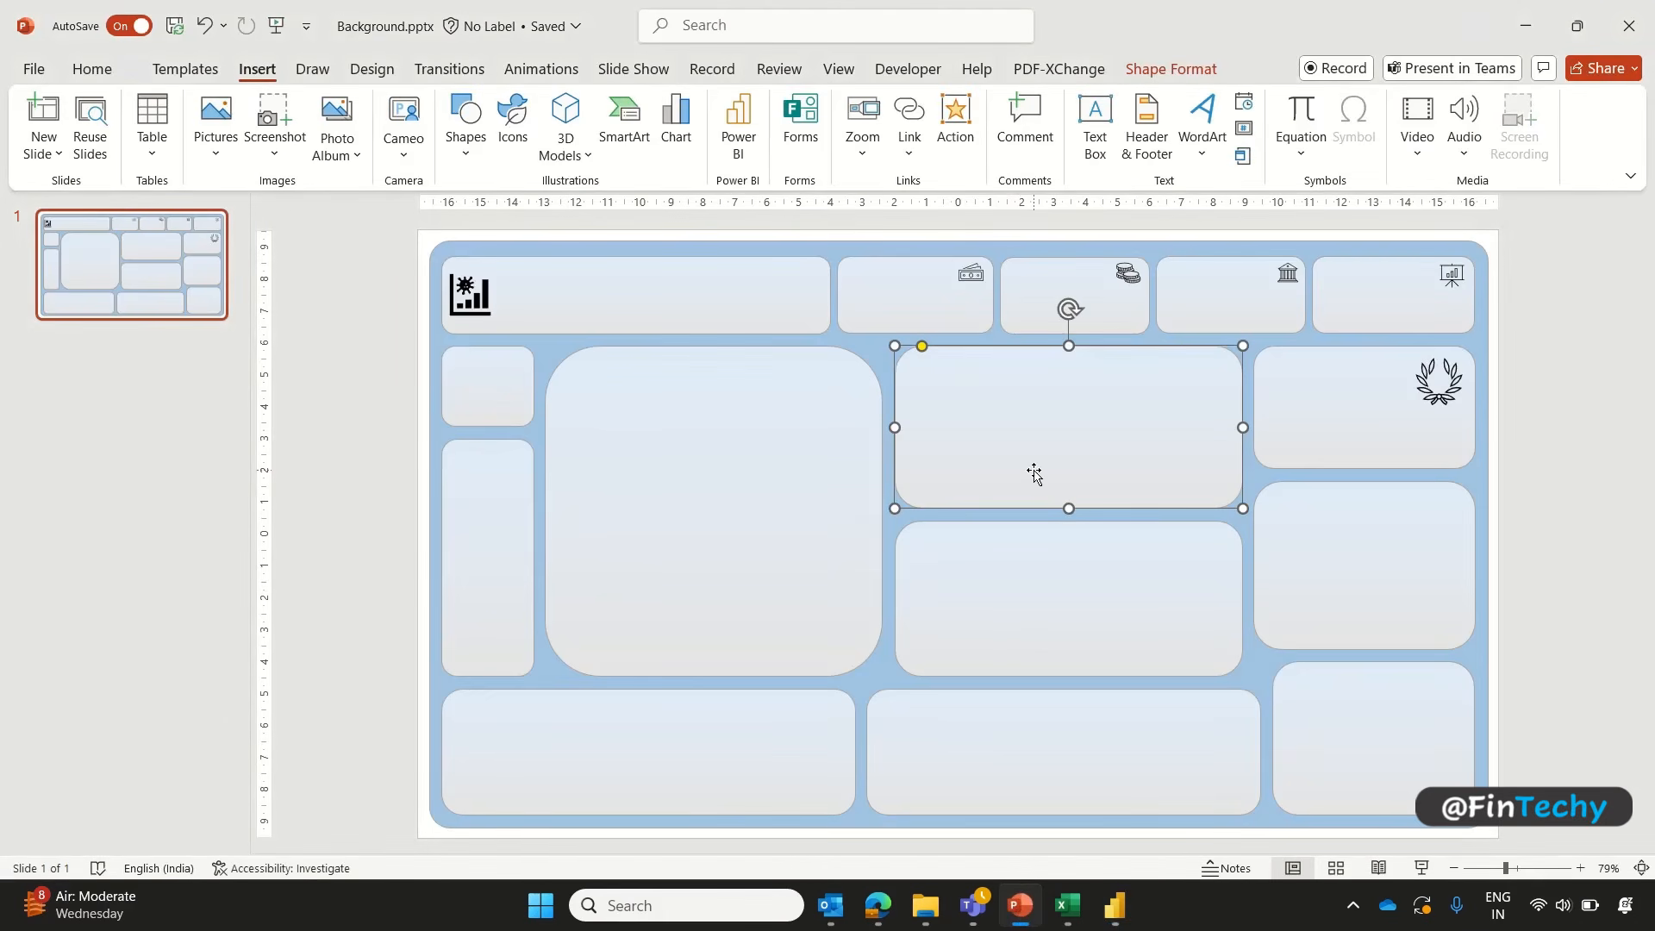
{"action": "left_click", "coordinate": [749, 483]}
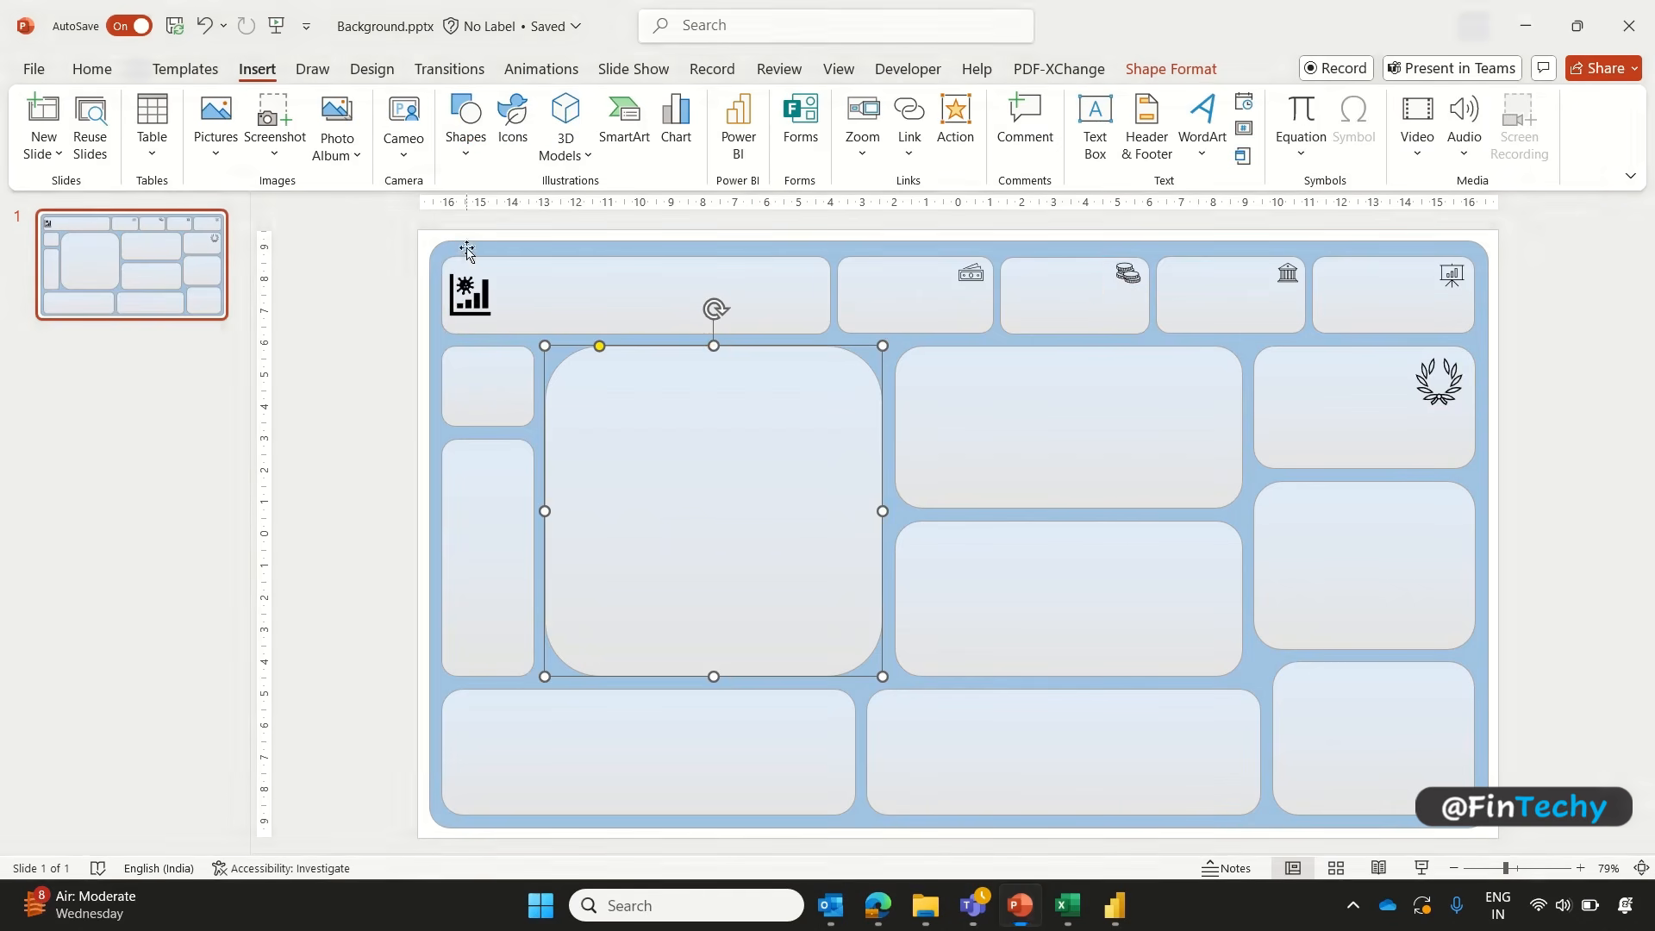
{"action": "left_click", "coordinate": [1509, 337]}
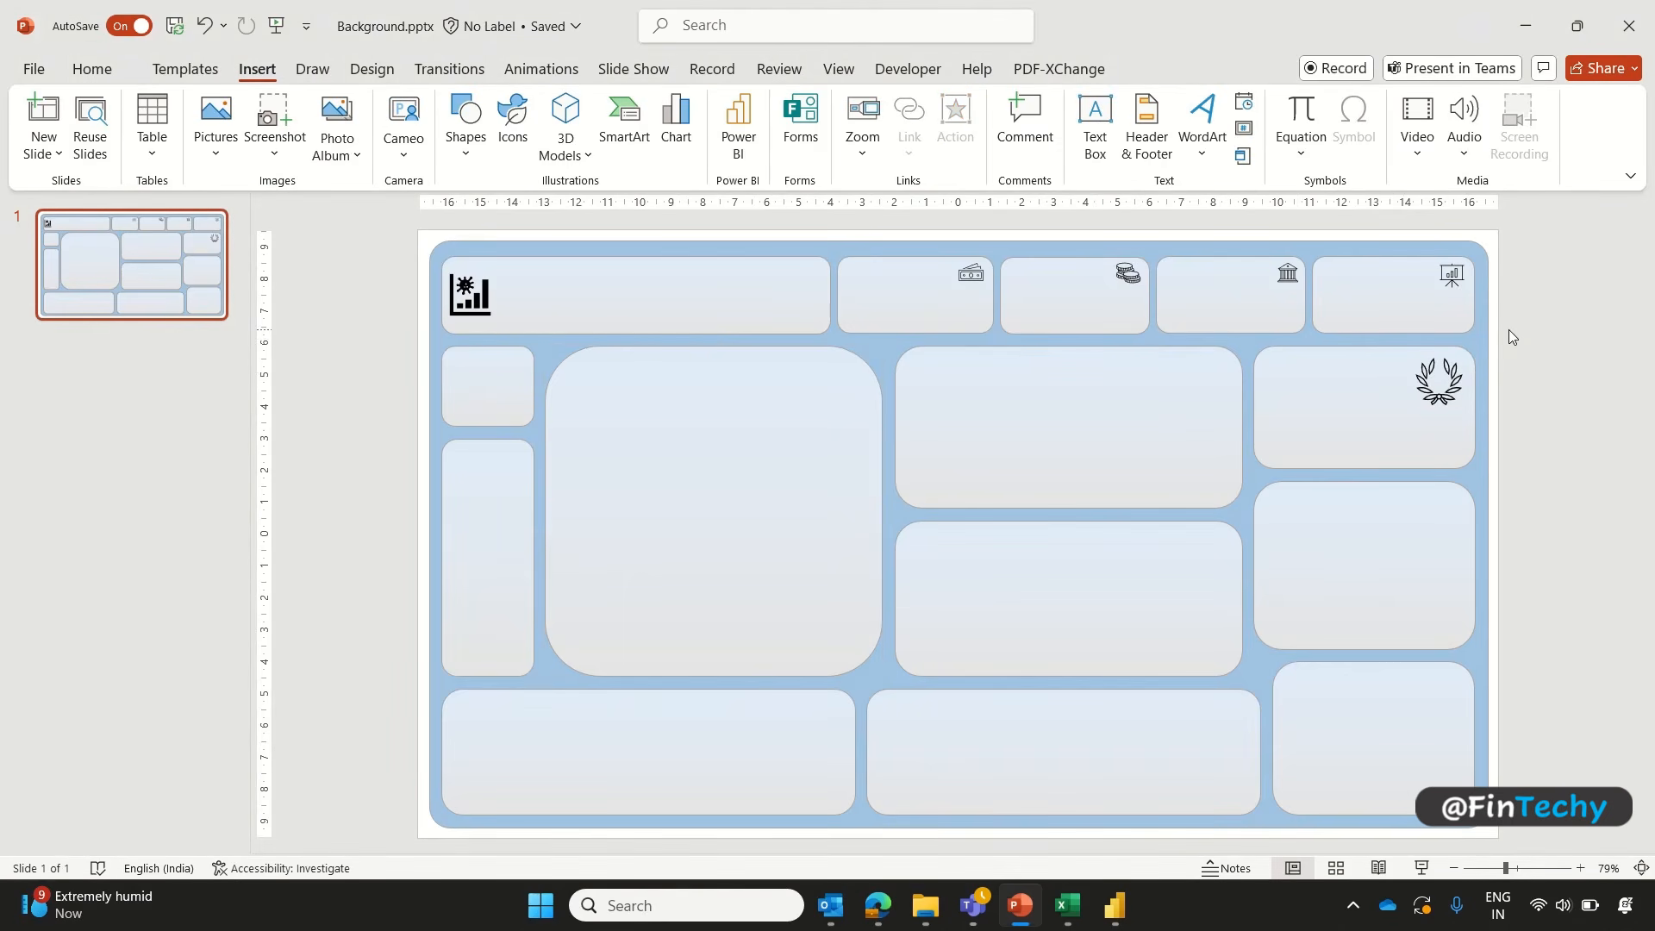
{"action": "key", "text": "super+shift+s"}
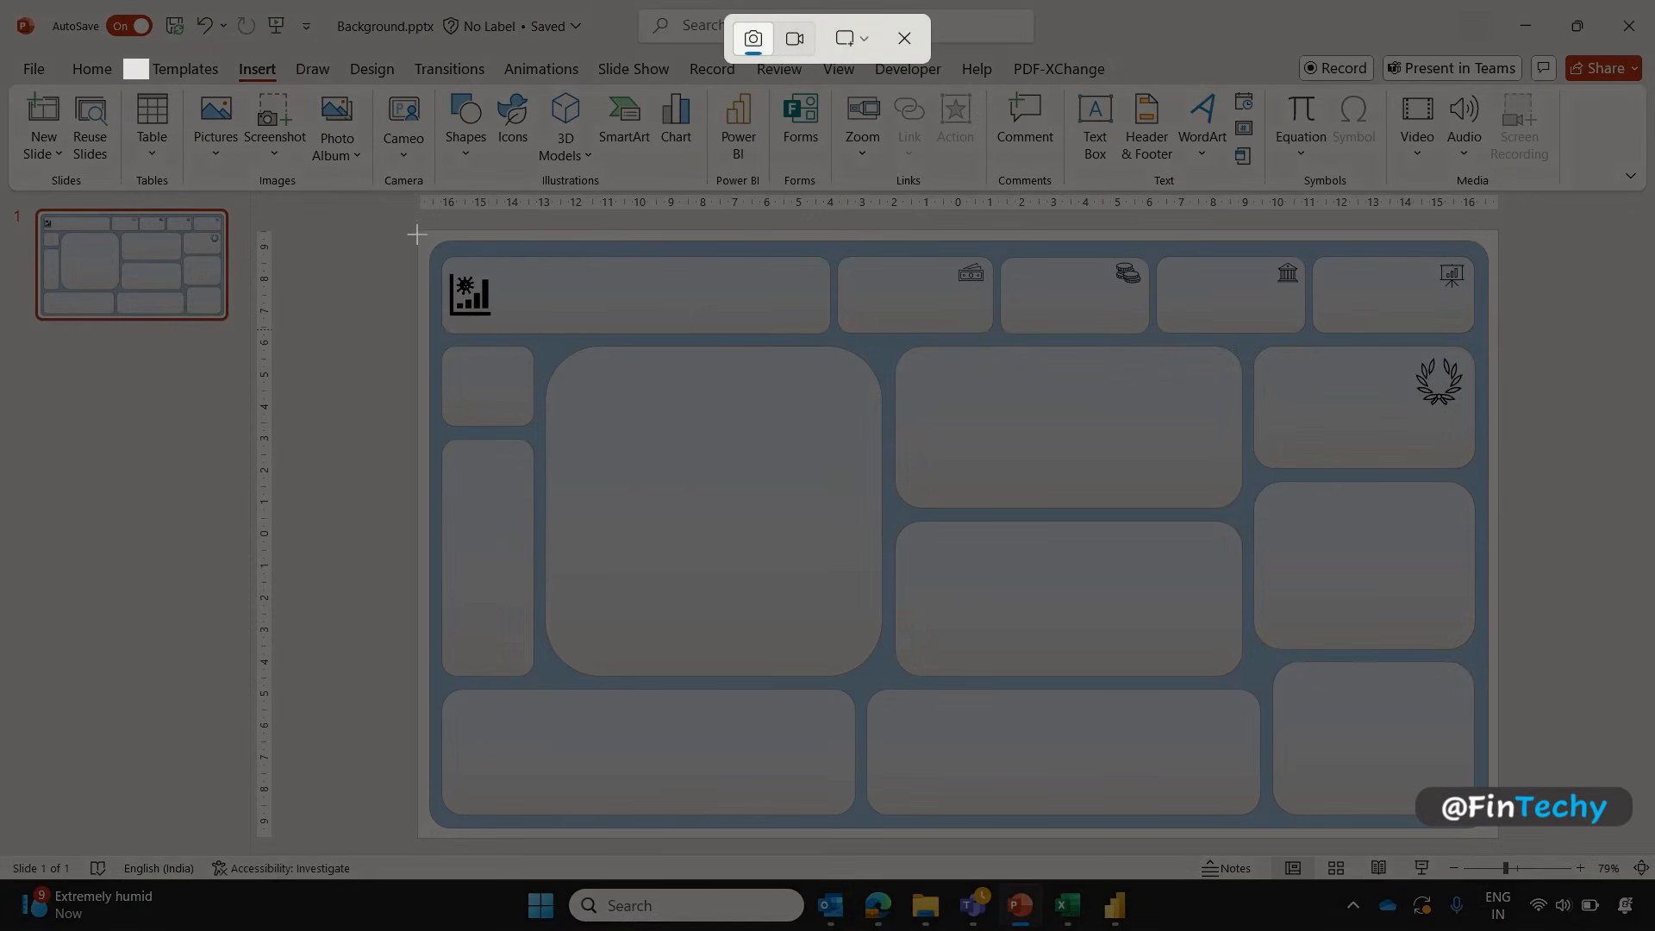
{"action": "left_click_drag", "start_coordinate": [419, 231], "coordinate": [1494, 836]}
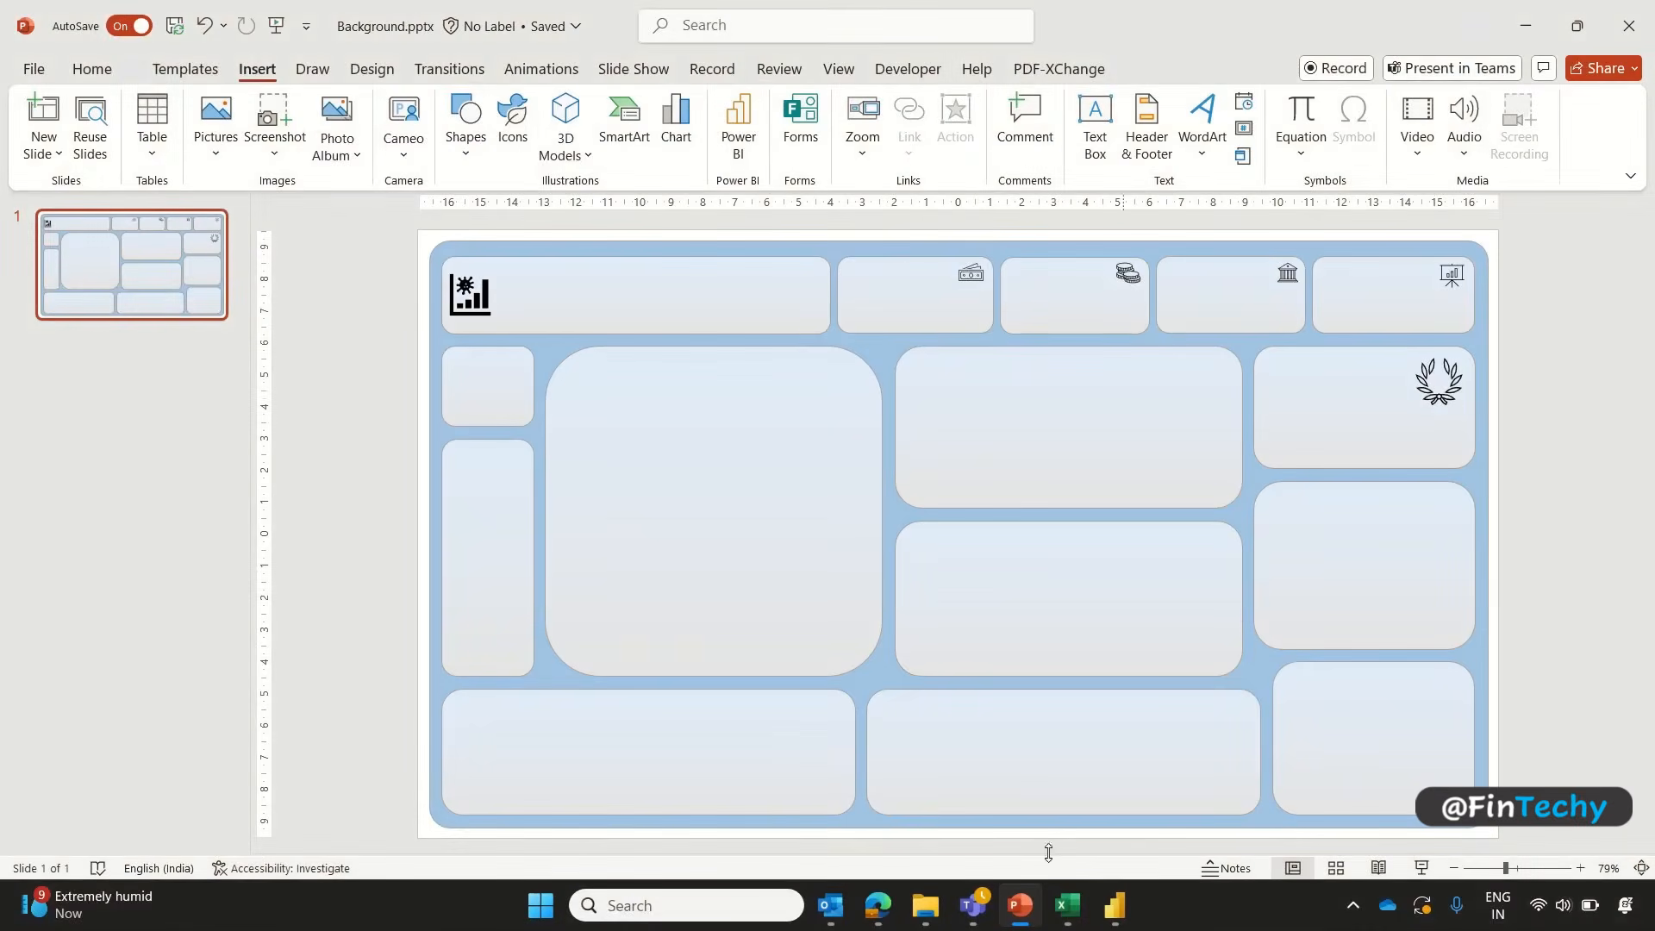
Step: Open Paint and paste the captured slide image onto the canvas
{"action": "left_click", "coordinate": [670, 905]}
{"action": "type", "text": "pai"}
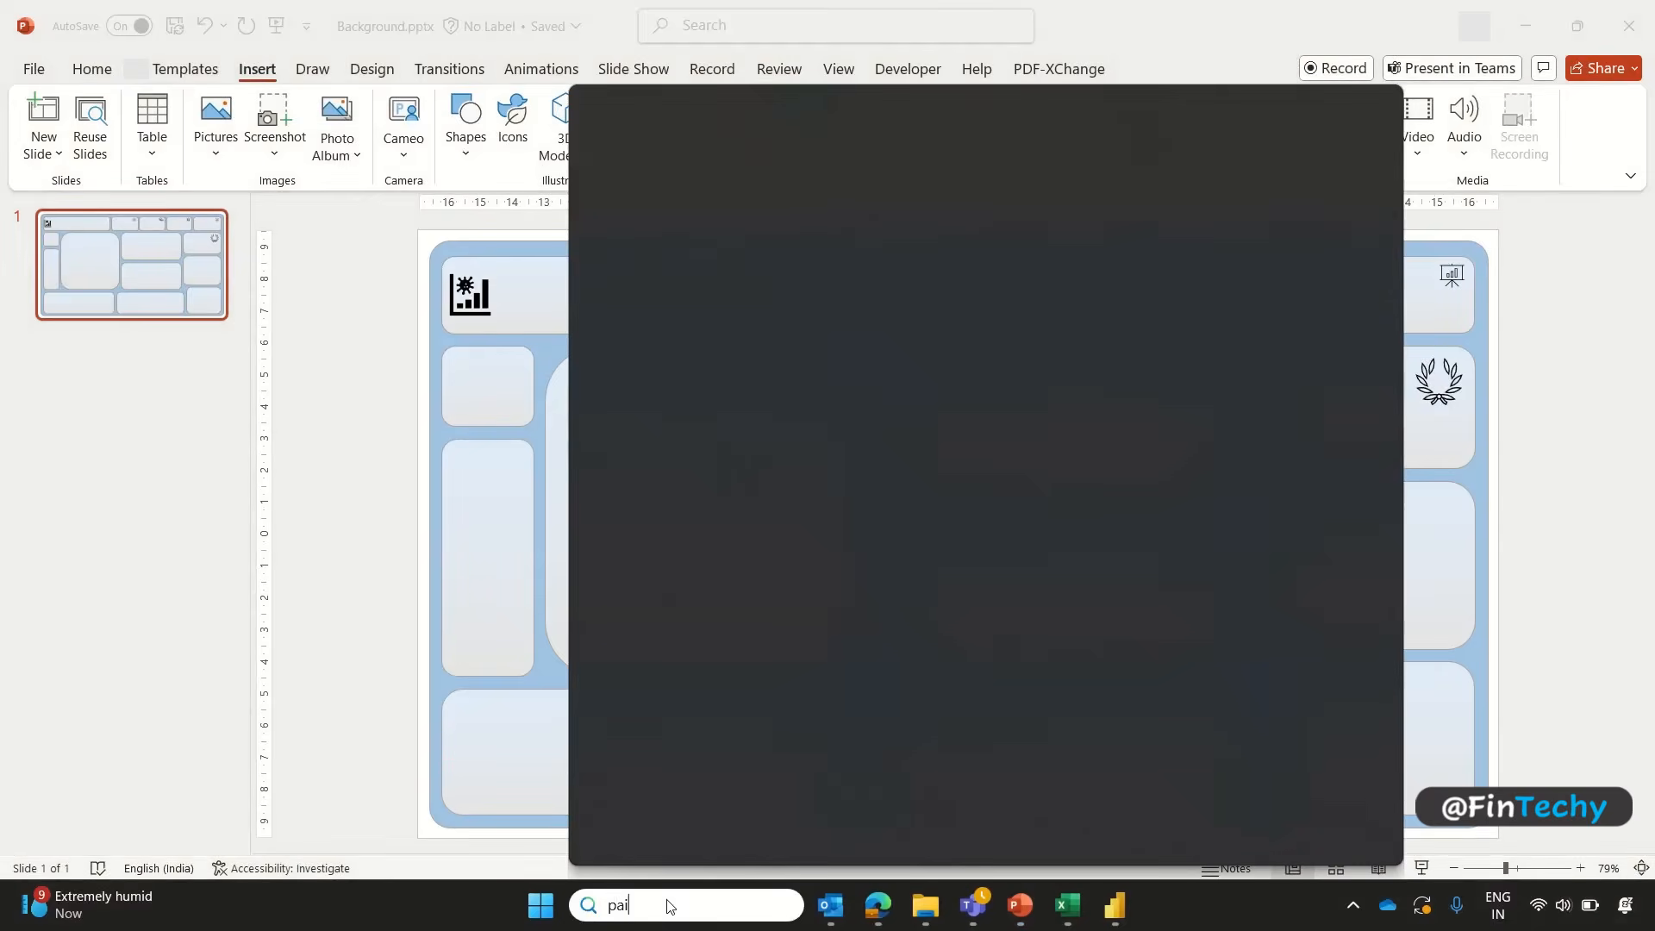
{"action": "type", "text": "nt"}
{"action": "key", "text": "Return"}
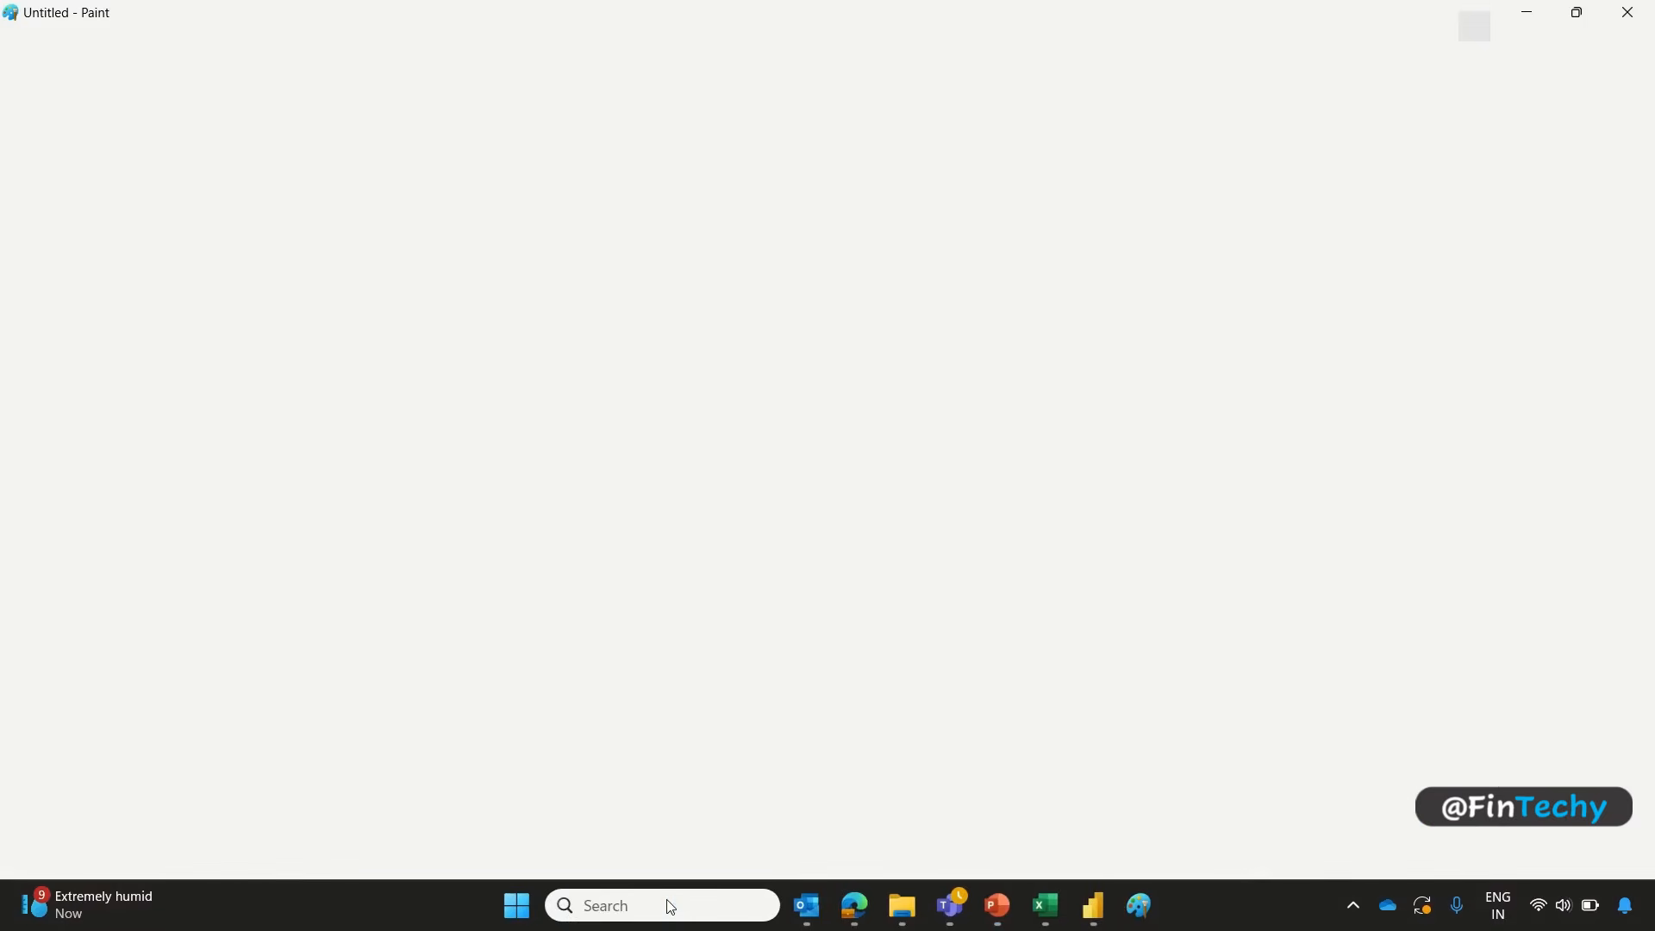
{"action": "key", "text": "ctrl+v"}
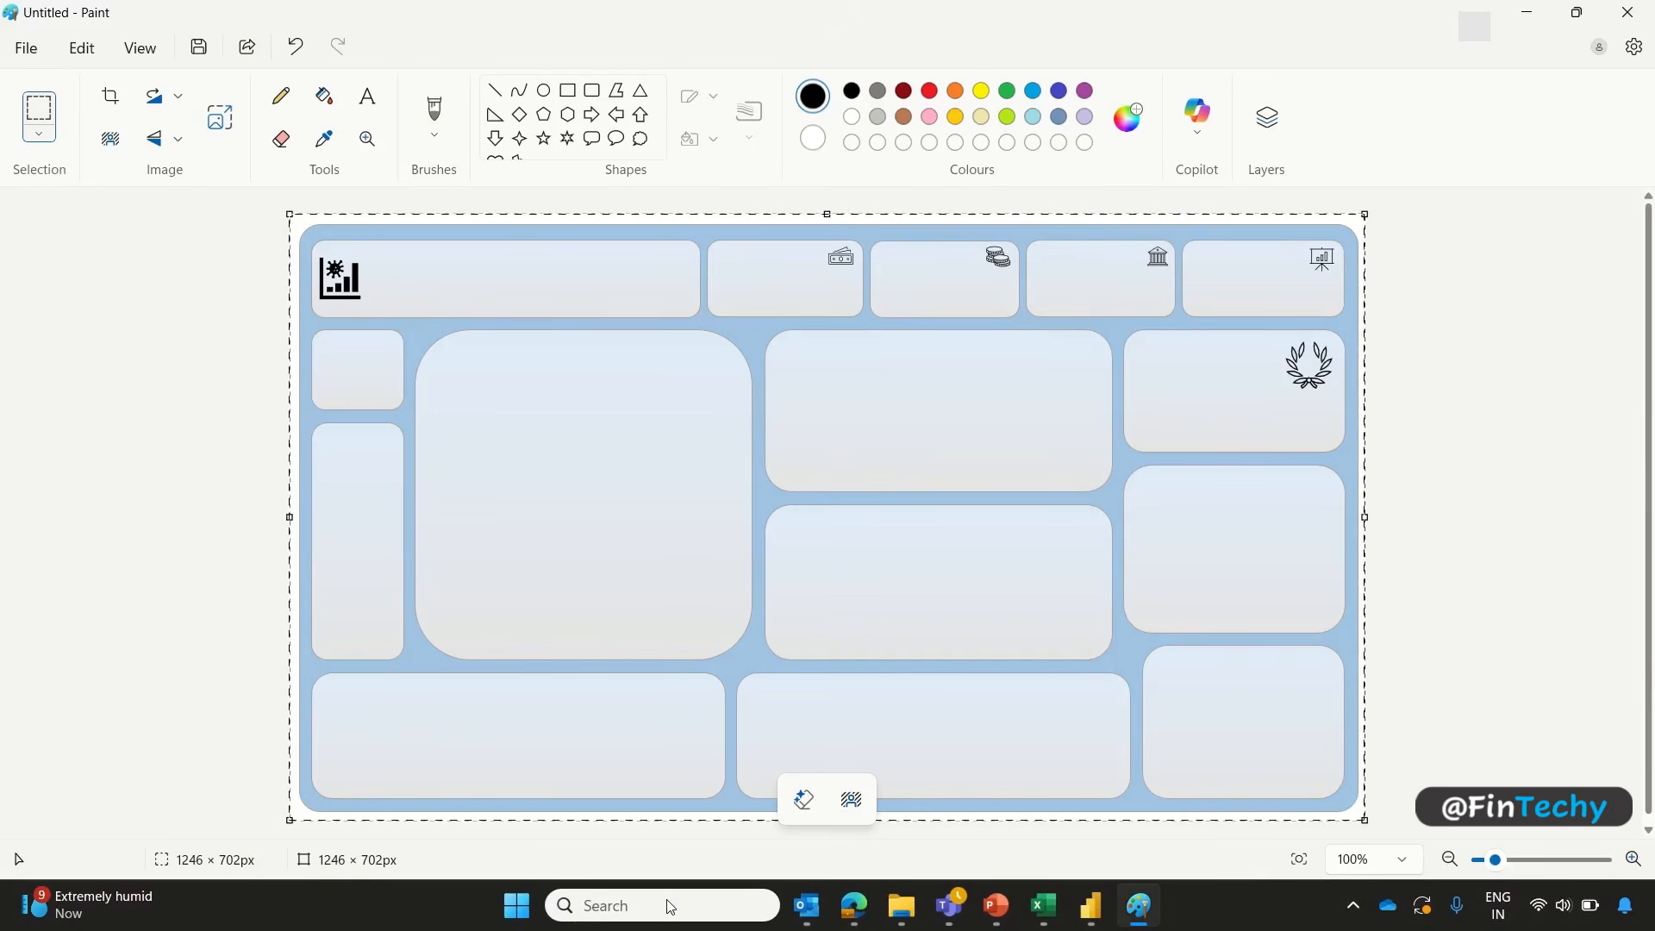
Step: Save the image as a PNG named Background in the Dashboard in PowerBI folder and close Paint
{"action": "left_click", "coordinate": [204, 57]}
{"action": "type", "text": "Background"}
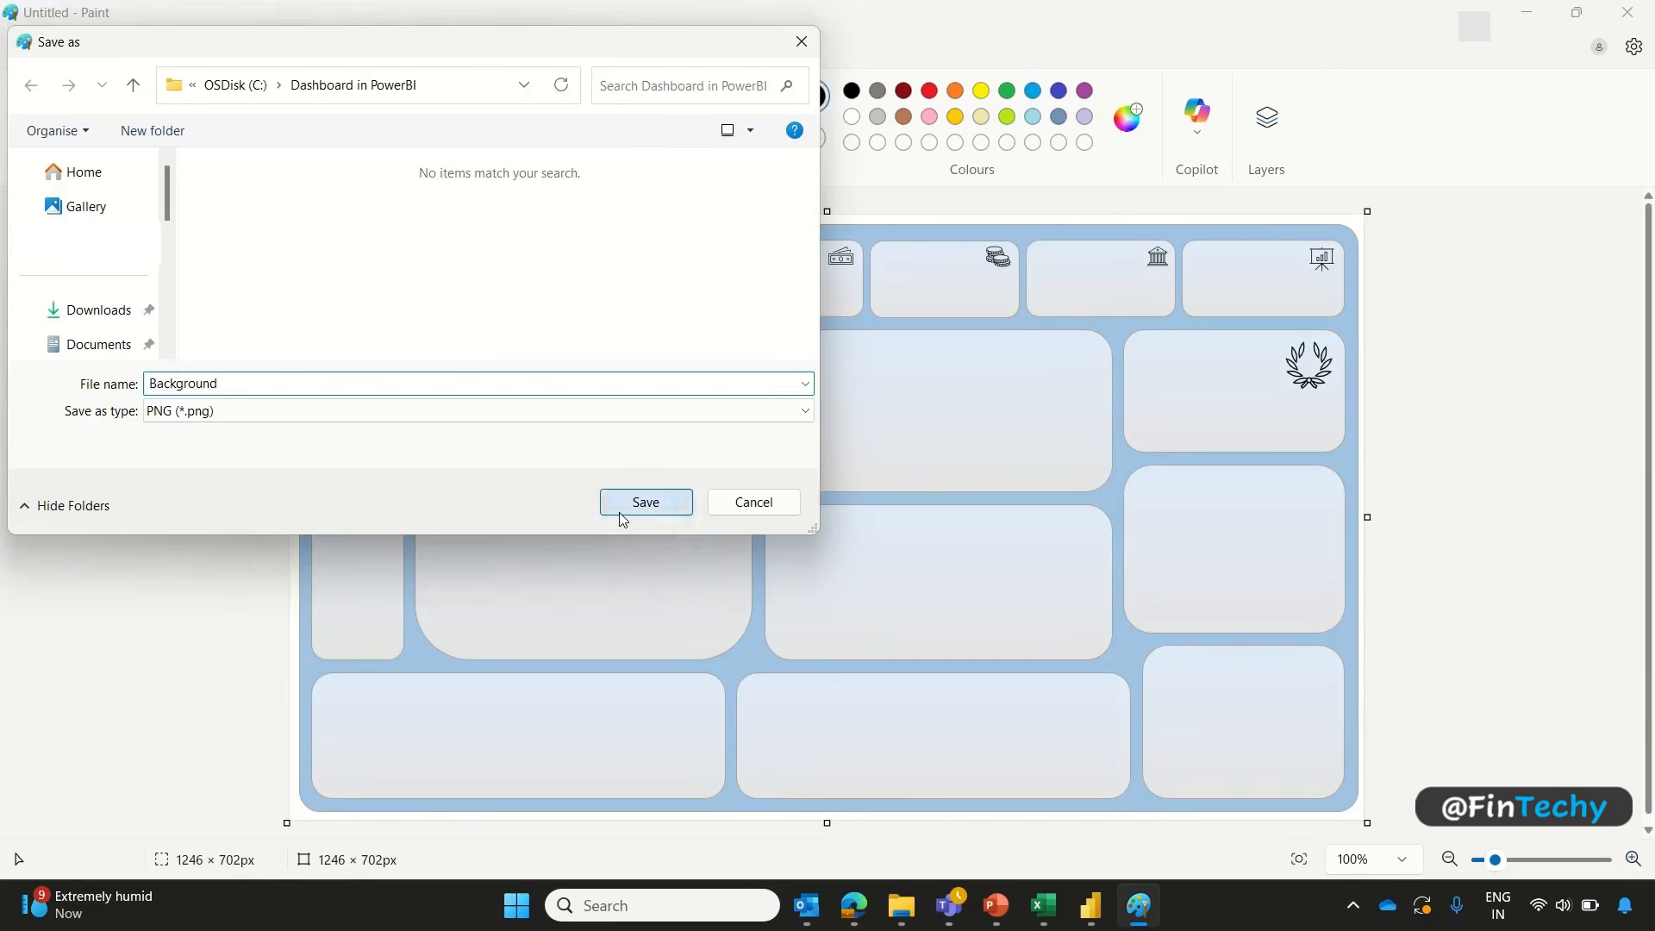
{"action": "left_click", "coordinate": [619, 512]}
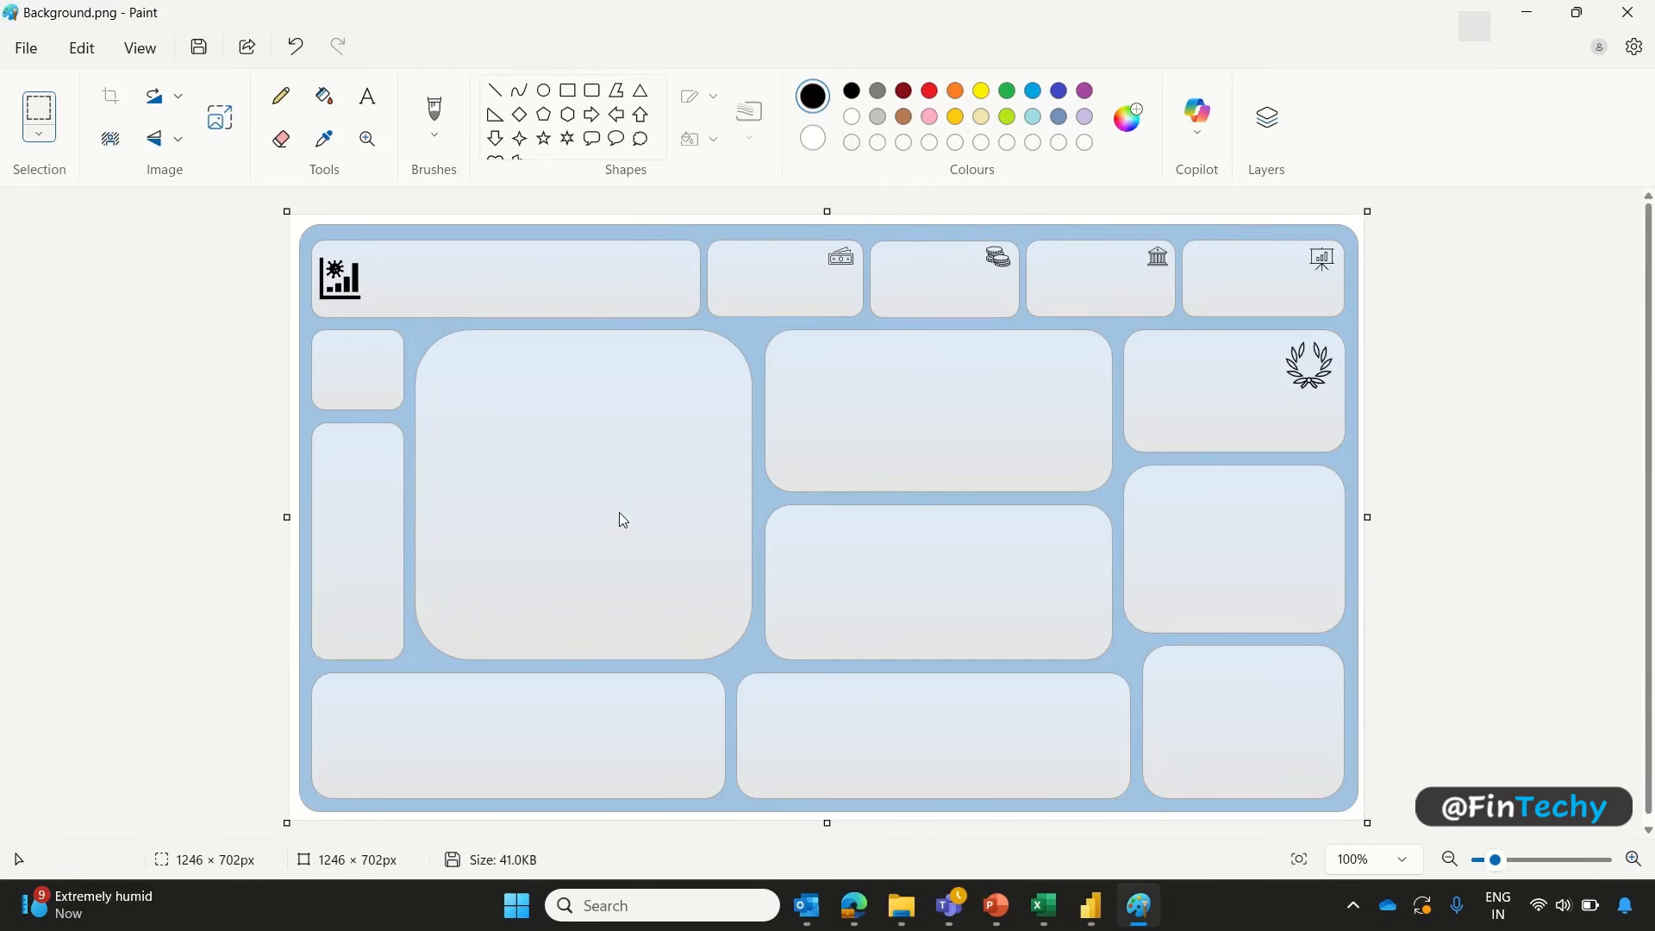
{"action": "left_click", "coordinate": [1627, 28]}
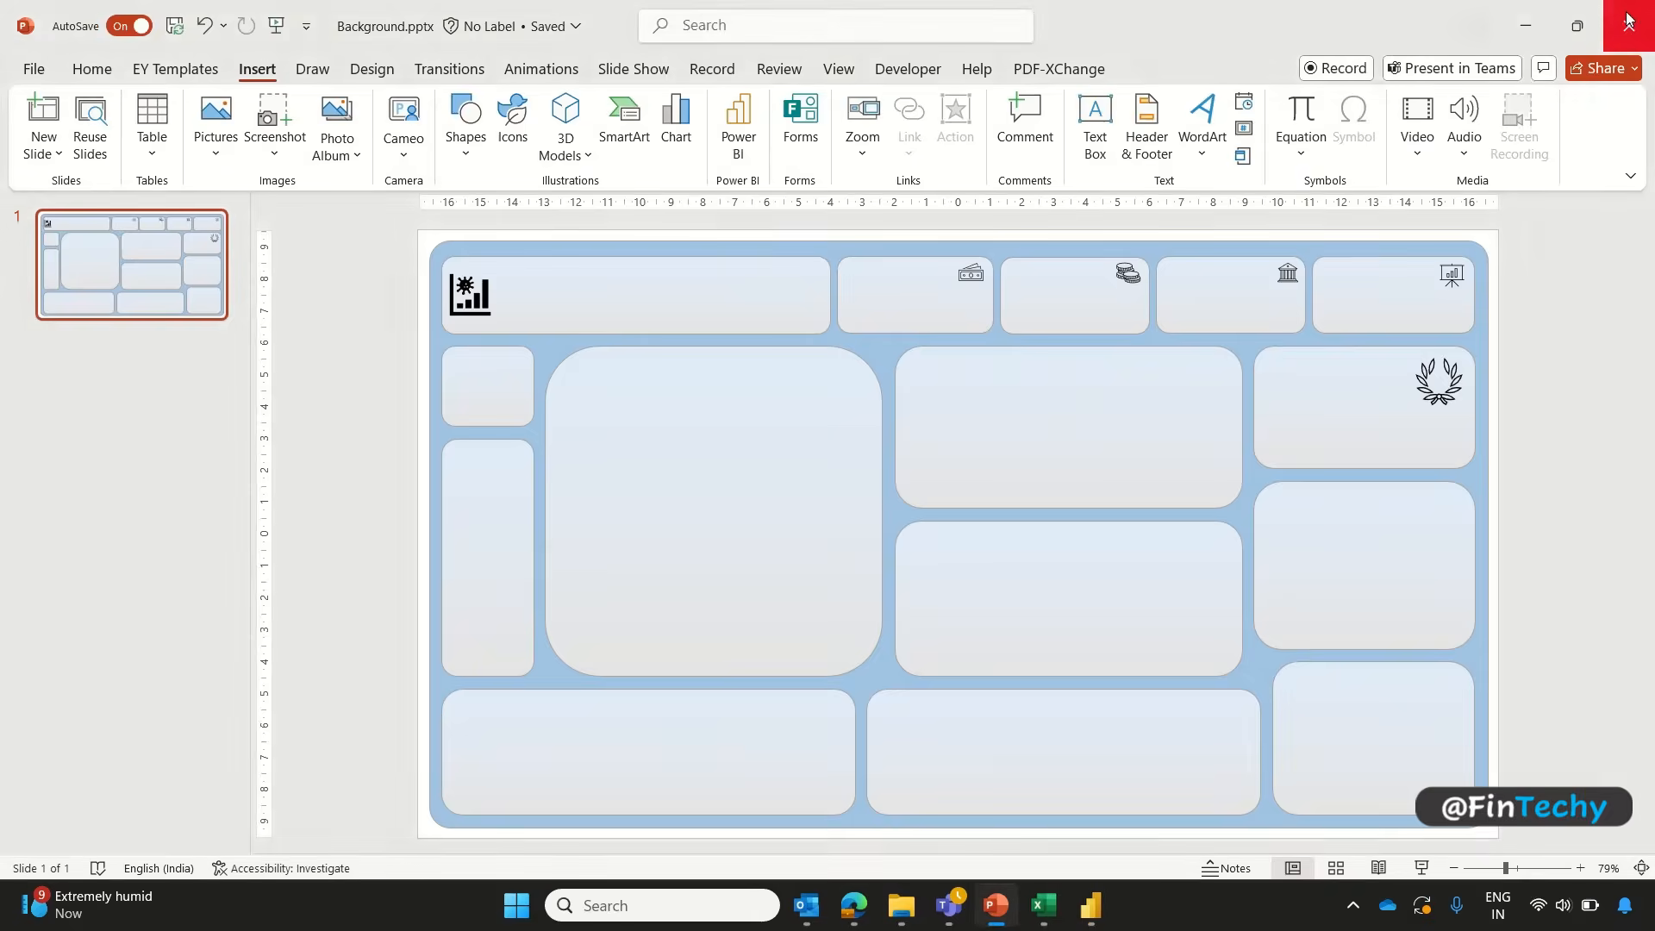
Step: Return to Power BI and set Background.png as the report page's canvas background image
{"action": "left_click", "coordinate": [1517, 40]}
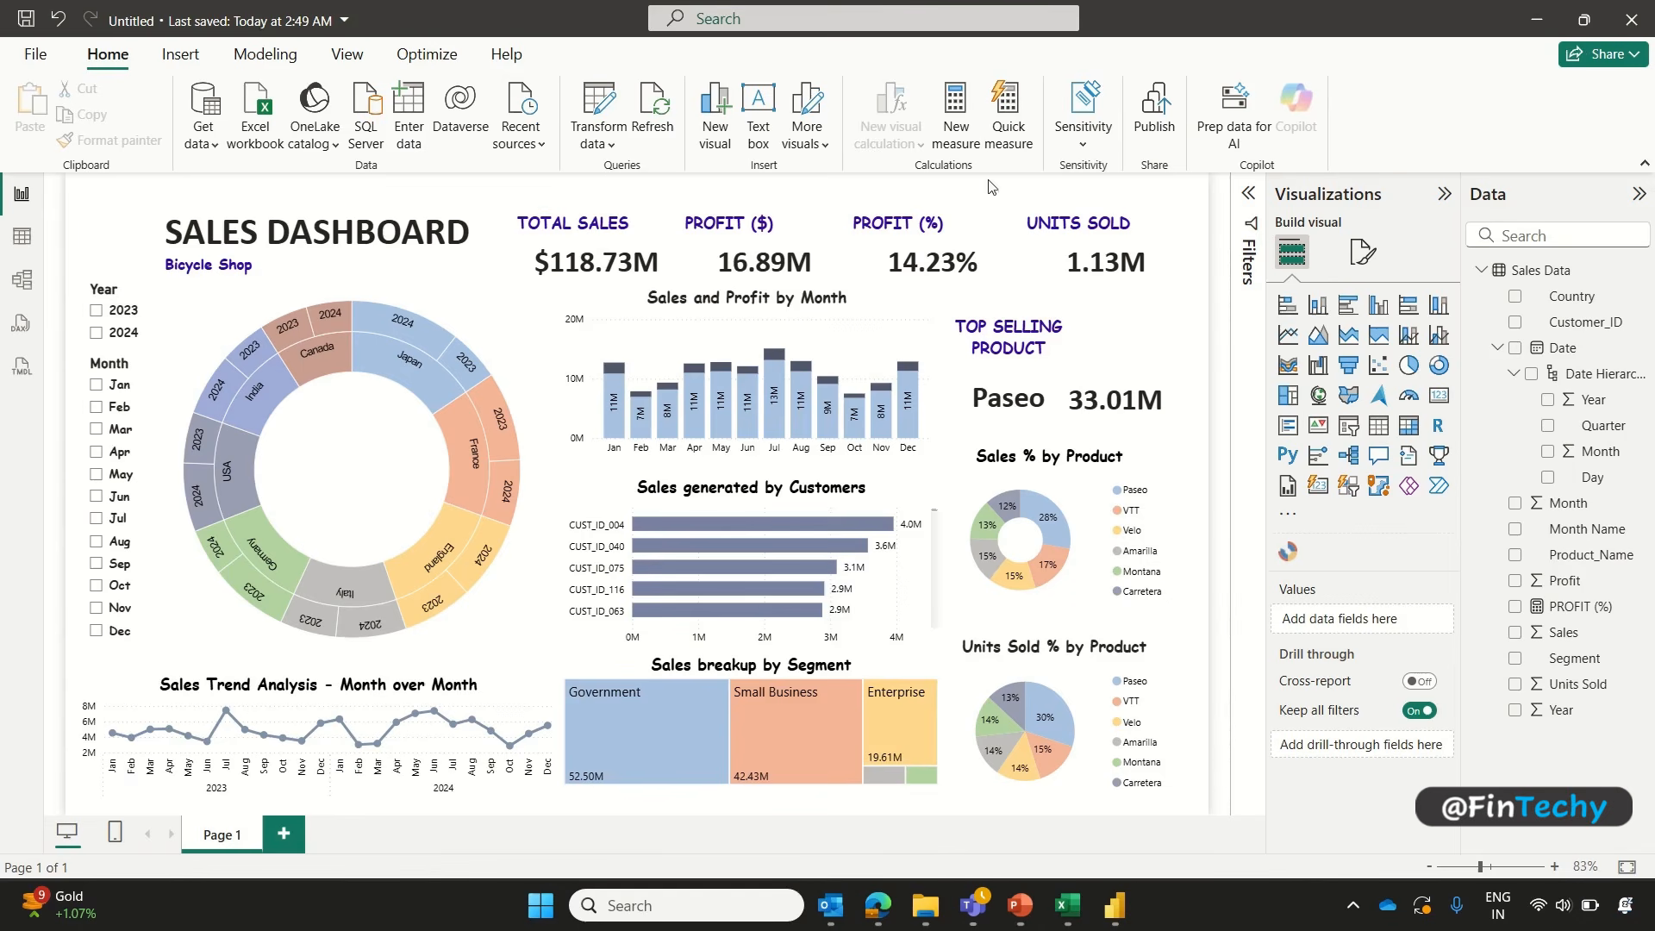
{"action": "left_click", "coordinate": [1360, 252]}
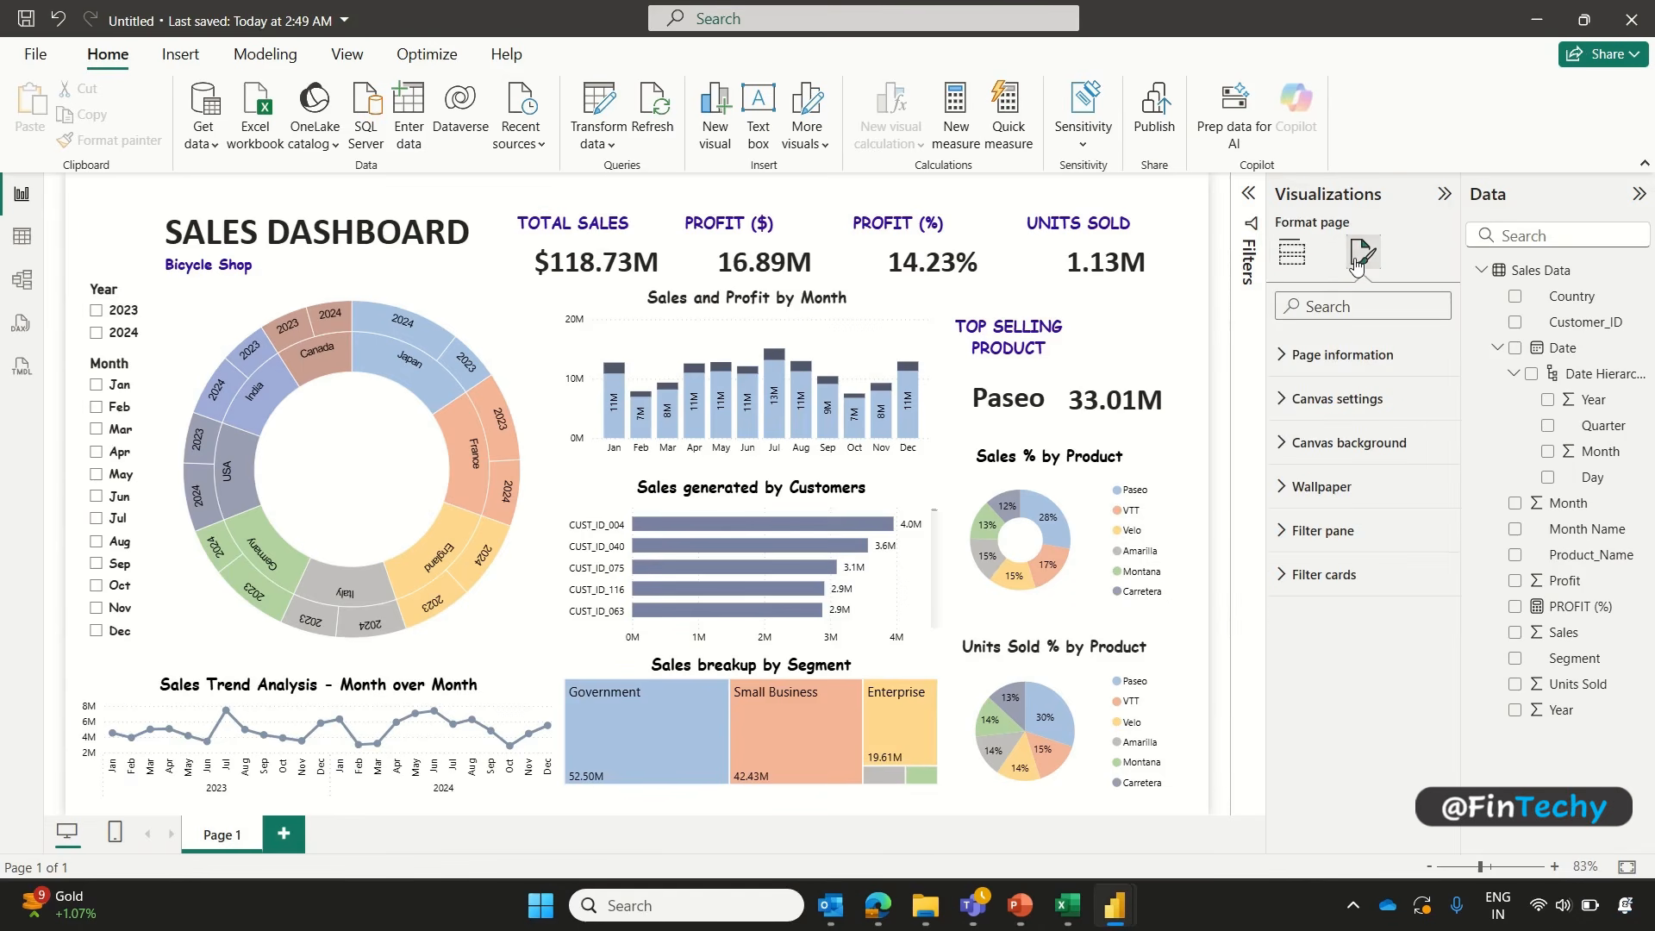
{"action": "left_click", "coordinate": [1303, 446]}
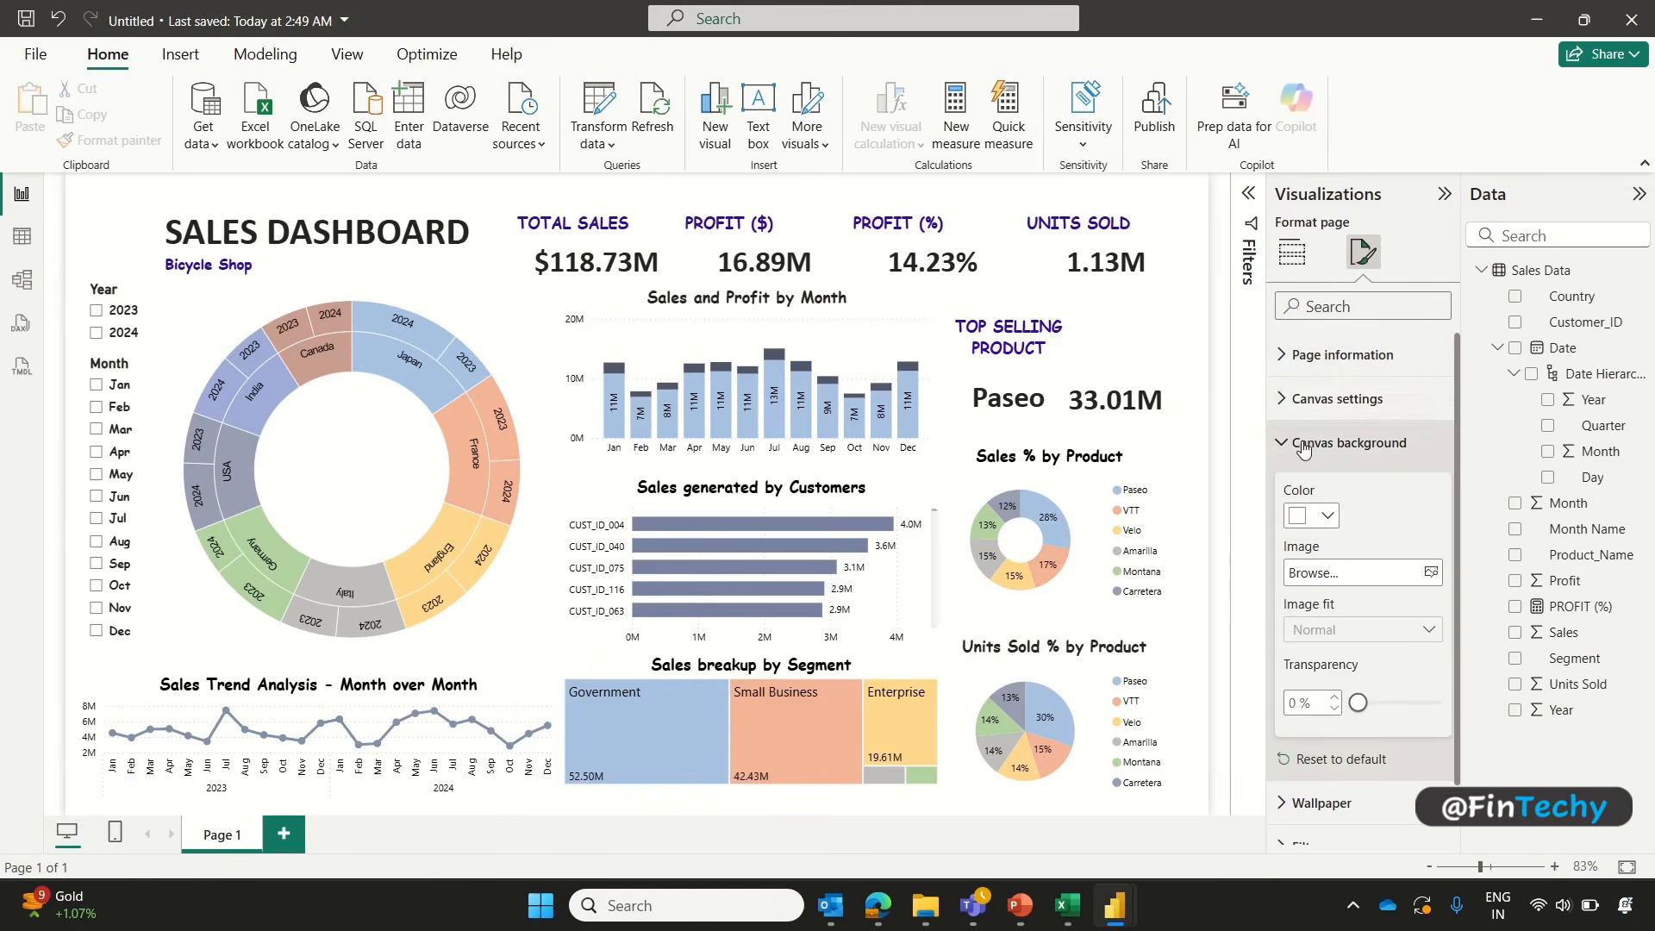
{"action": "left_click", "coordinate": [1432, 574]}
{"action": "left_click", "coordinate": [586, 423]}
{"action": "left_click", "coordinate": [912, 717]}
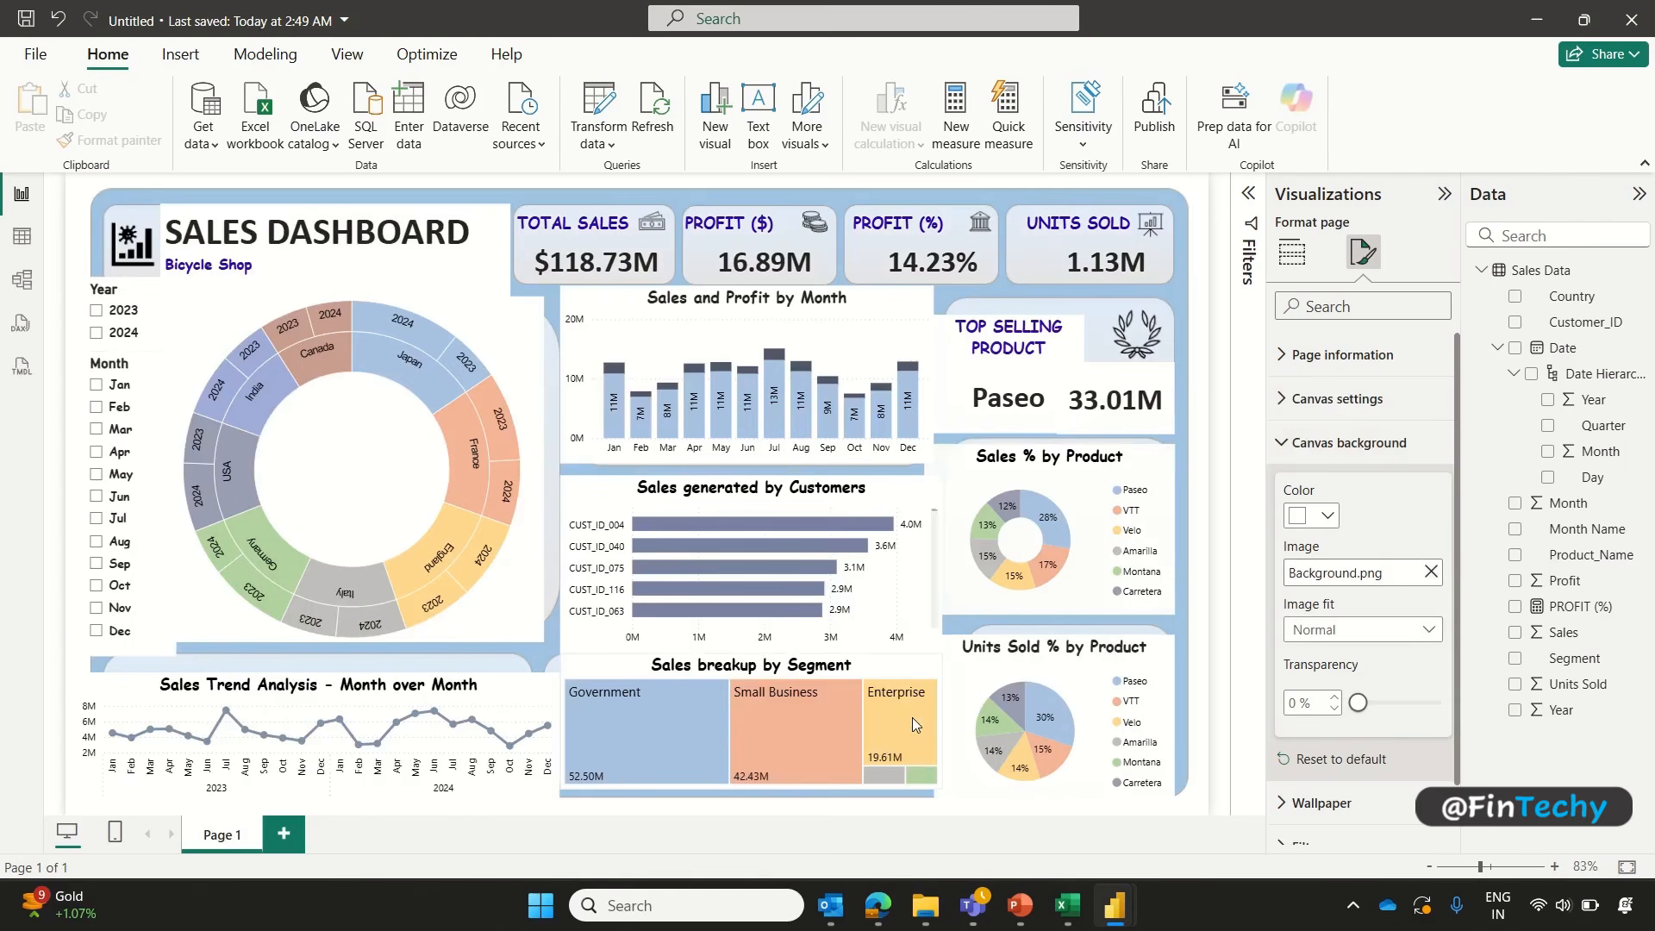
{"action": "left_click", "coordinate": [1219, 429]}
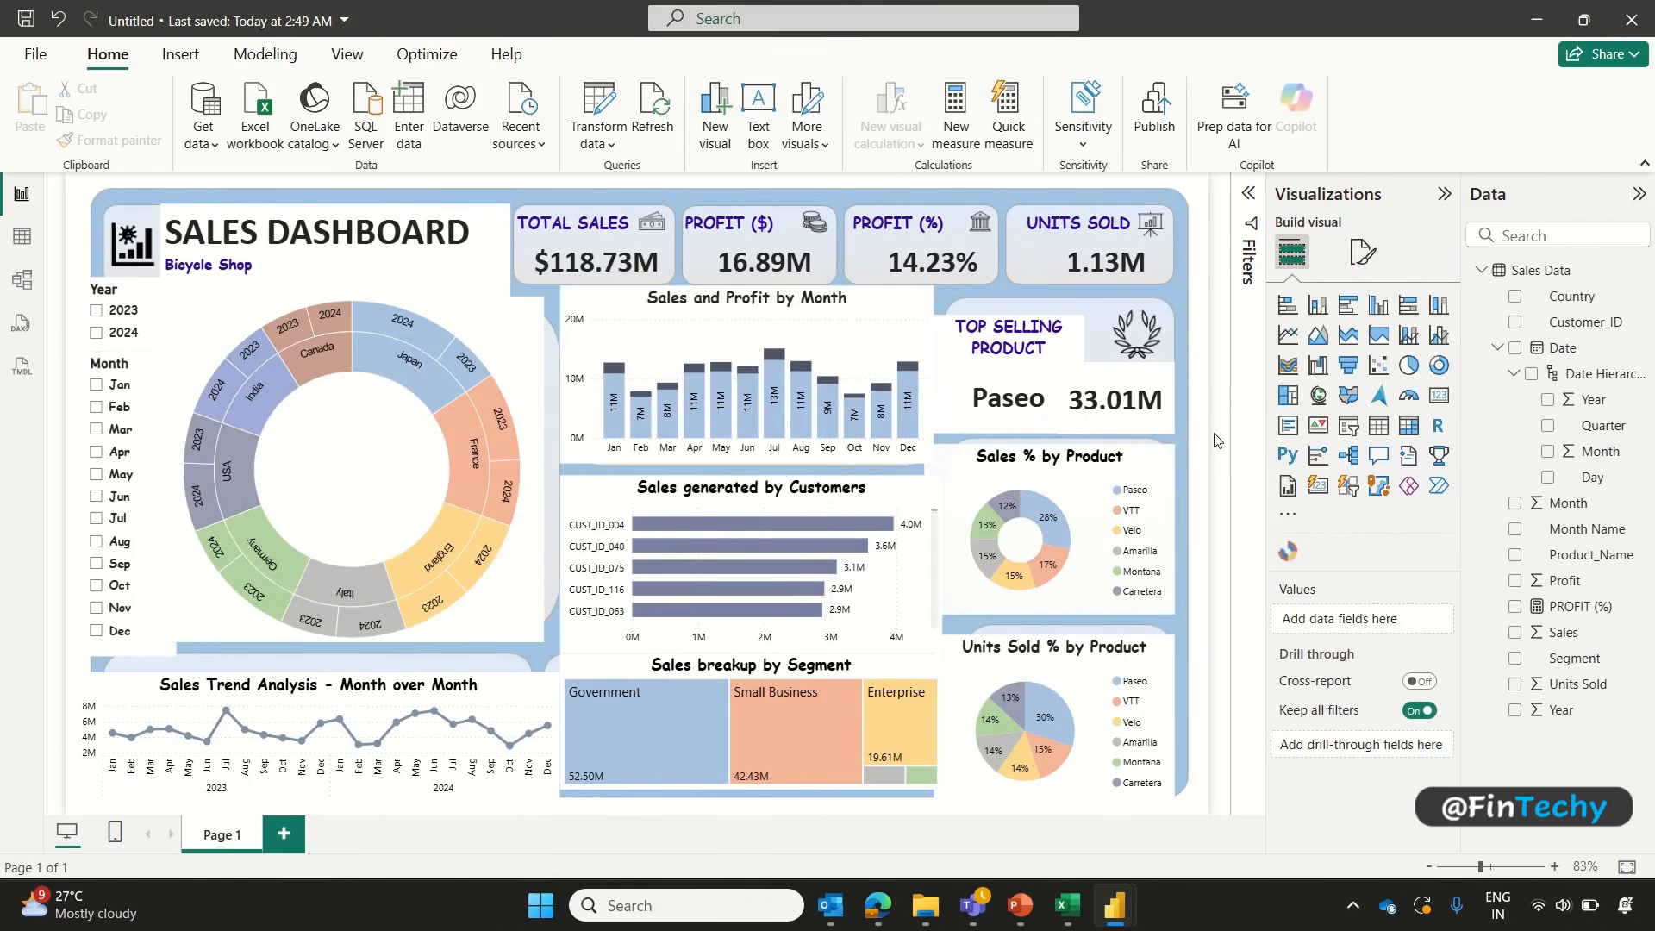
Step: Set the background transparency of both top selling product cards to 97%
{"action": "left_click", "coordinate": [1074, 349]}
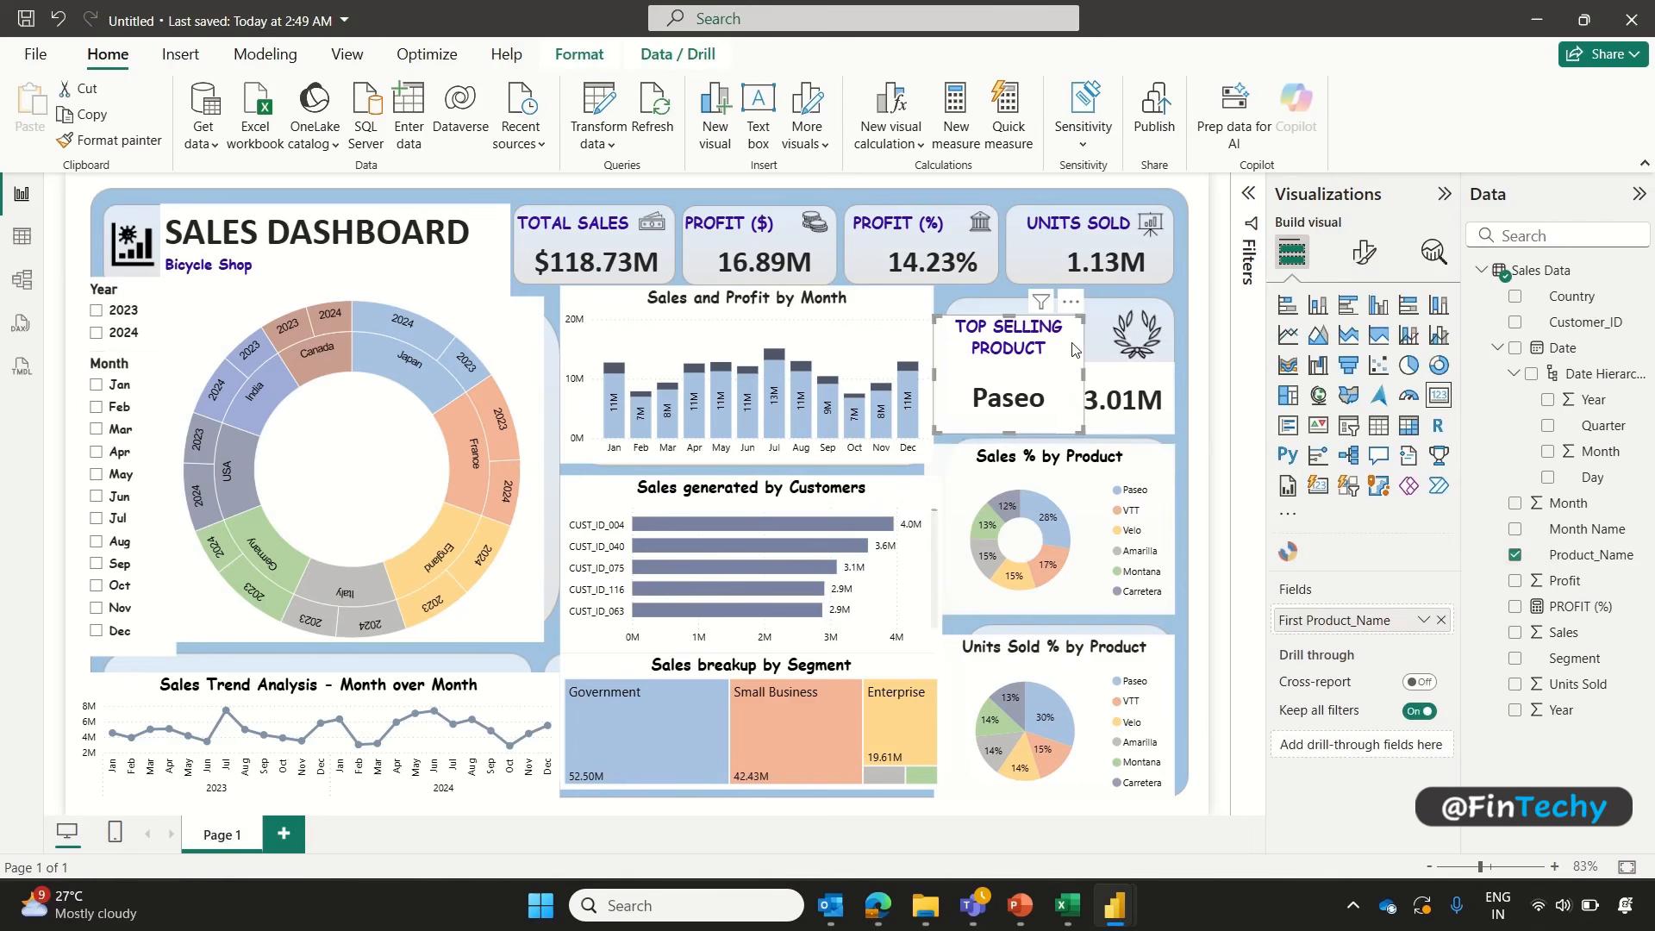
{"action": "left_click", "coordinate": [1152, 377]}
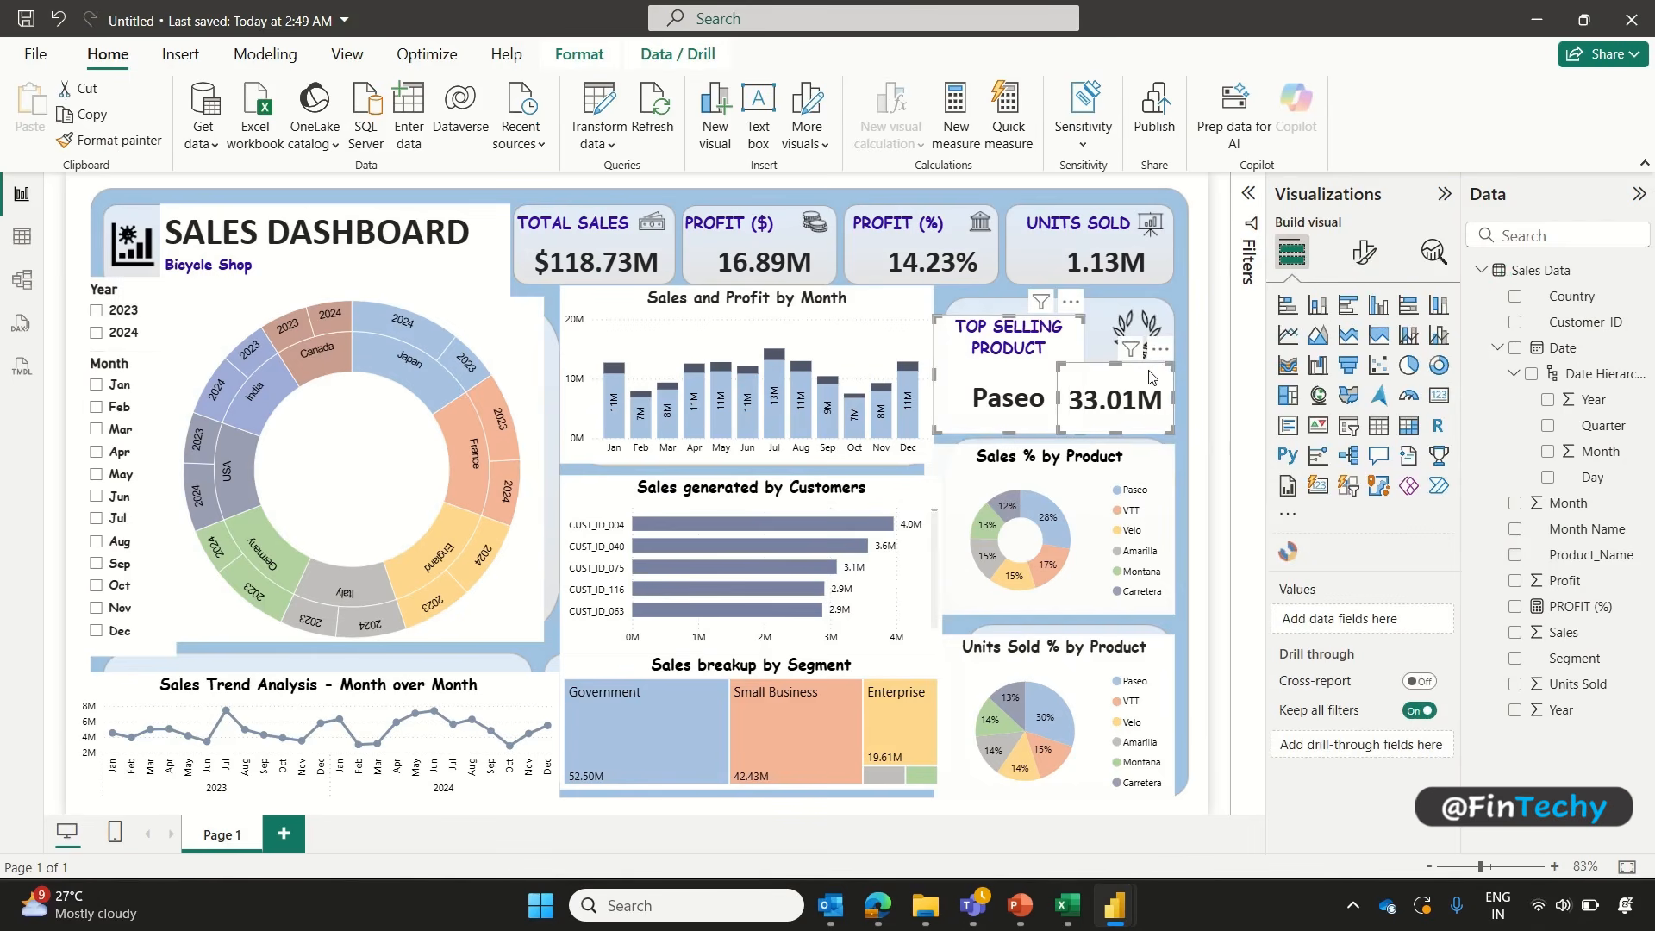
{"action": "left_click", "coordinate": [1371, 259]}
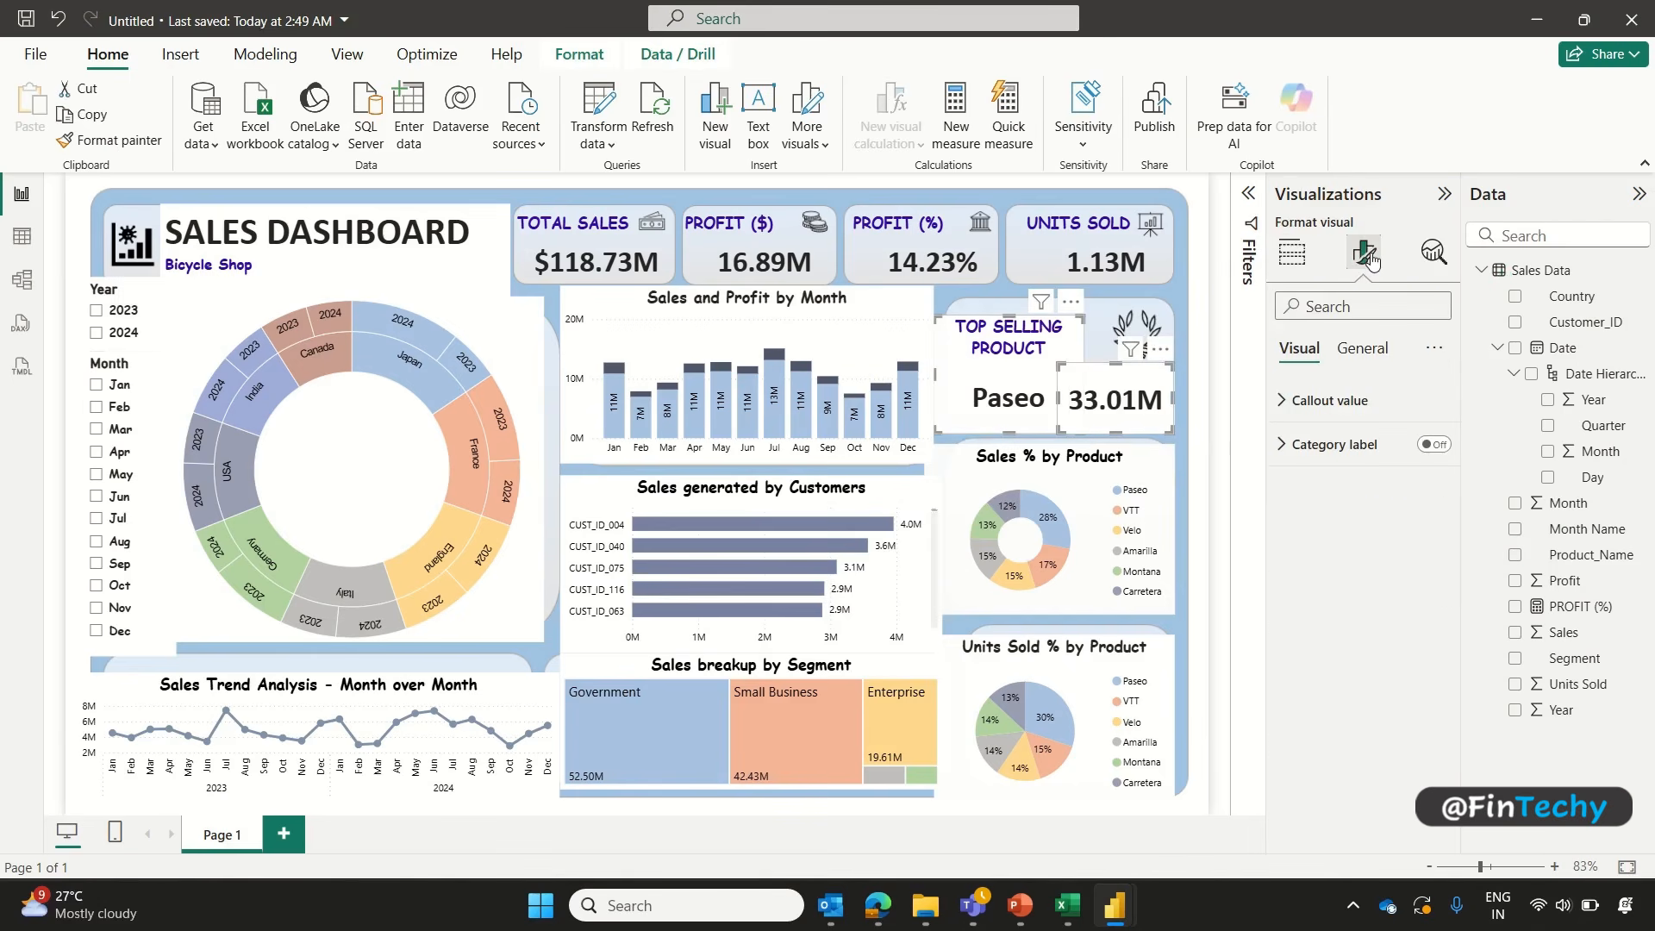
{"action": "left_click", "coordinate": [1363, 349]}
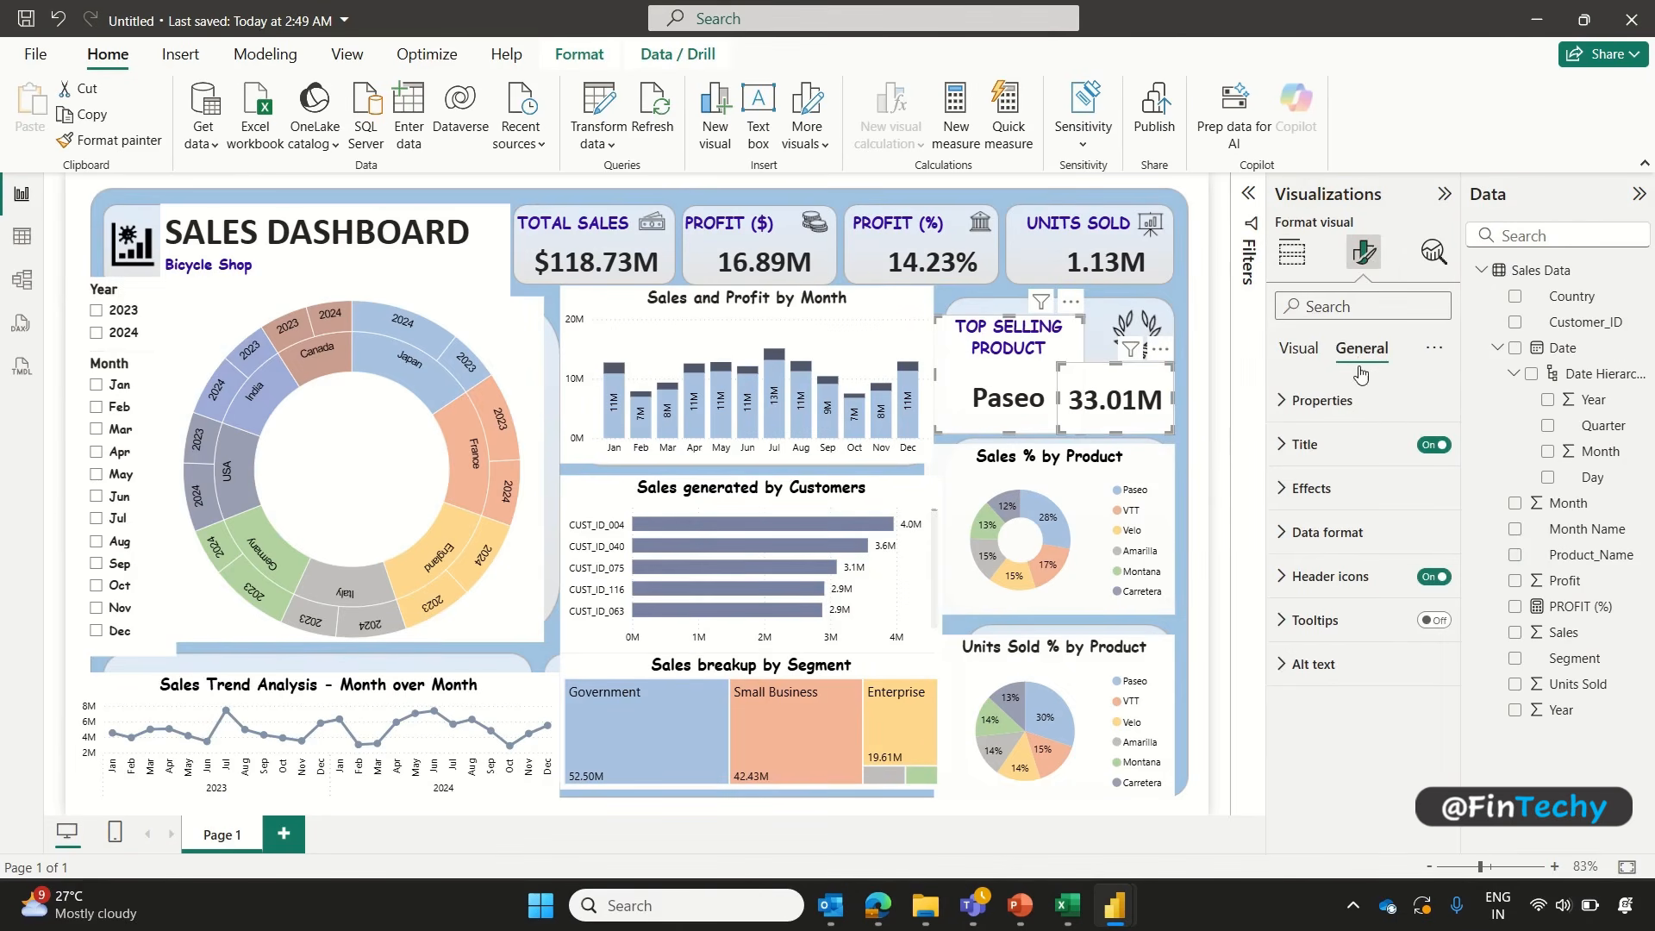
{"action": "left_click", "coordinate": [1300, 489]}
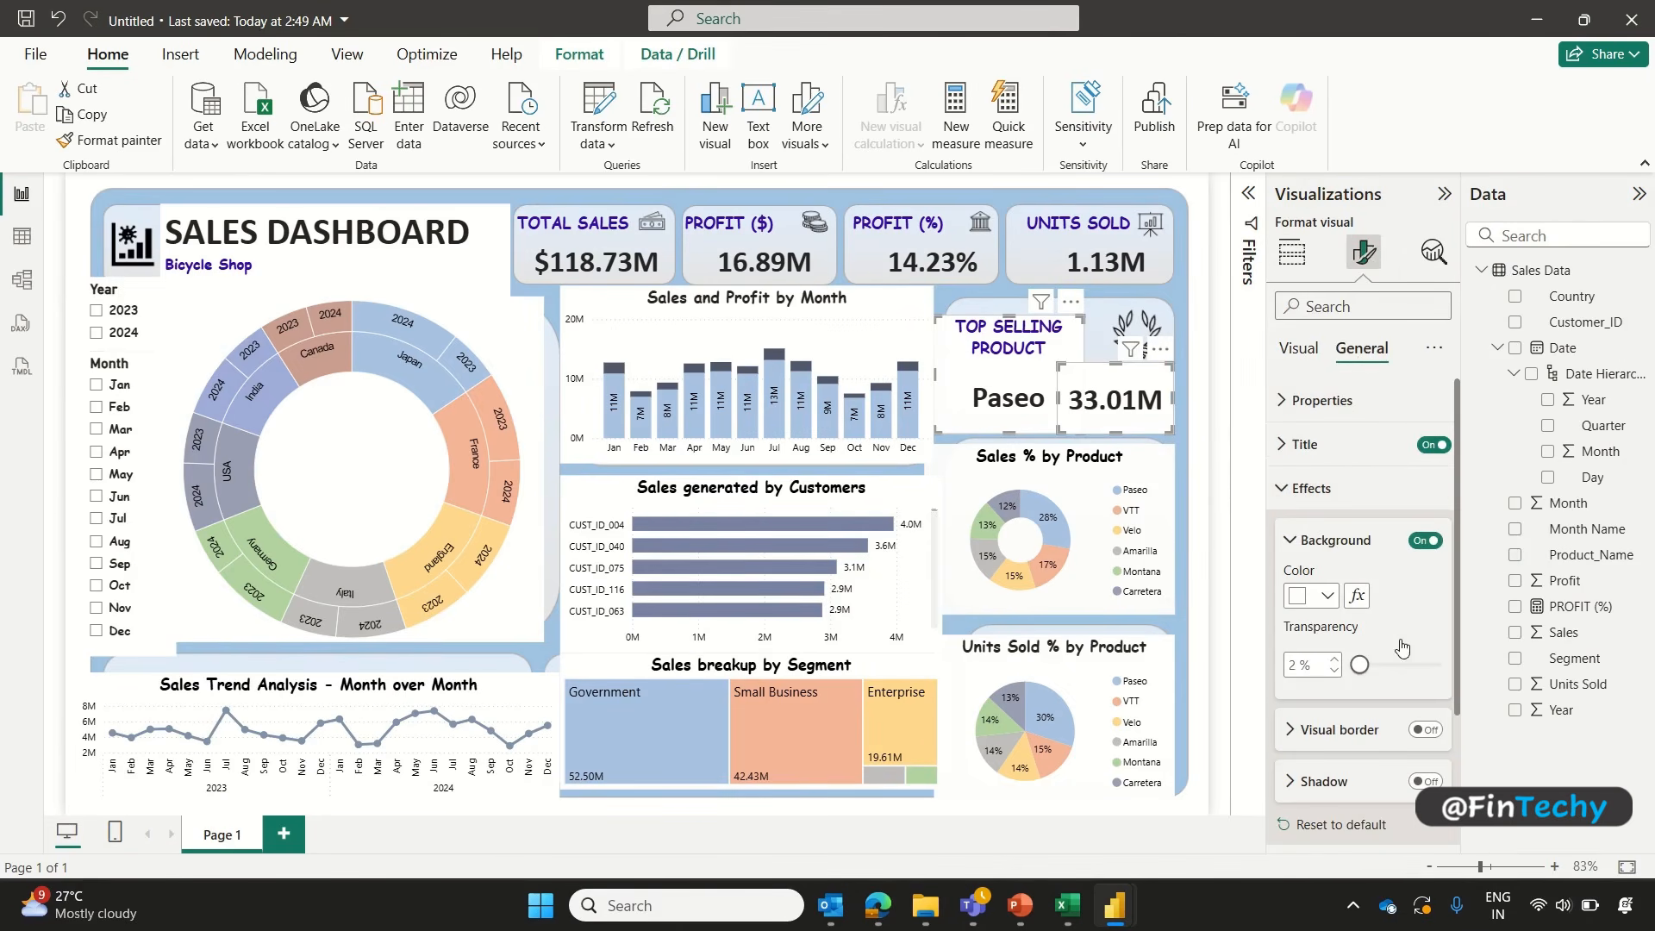
{"action": "left_click", "coordinate": [1435, 665]}
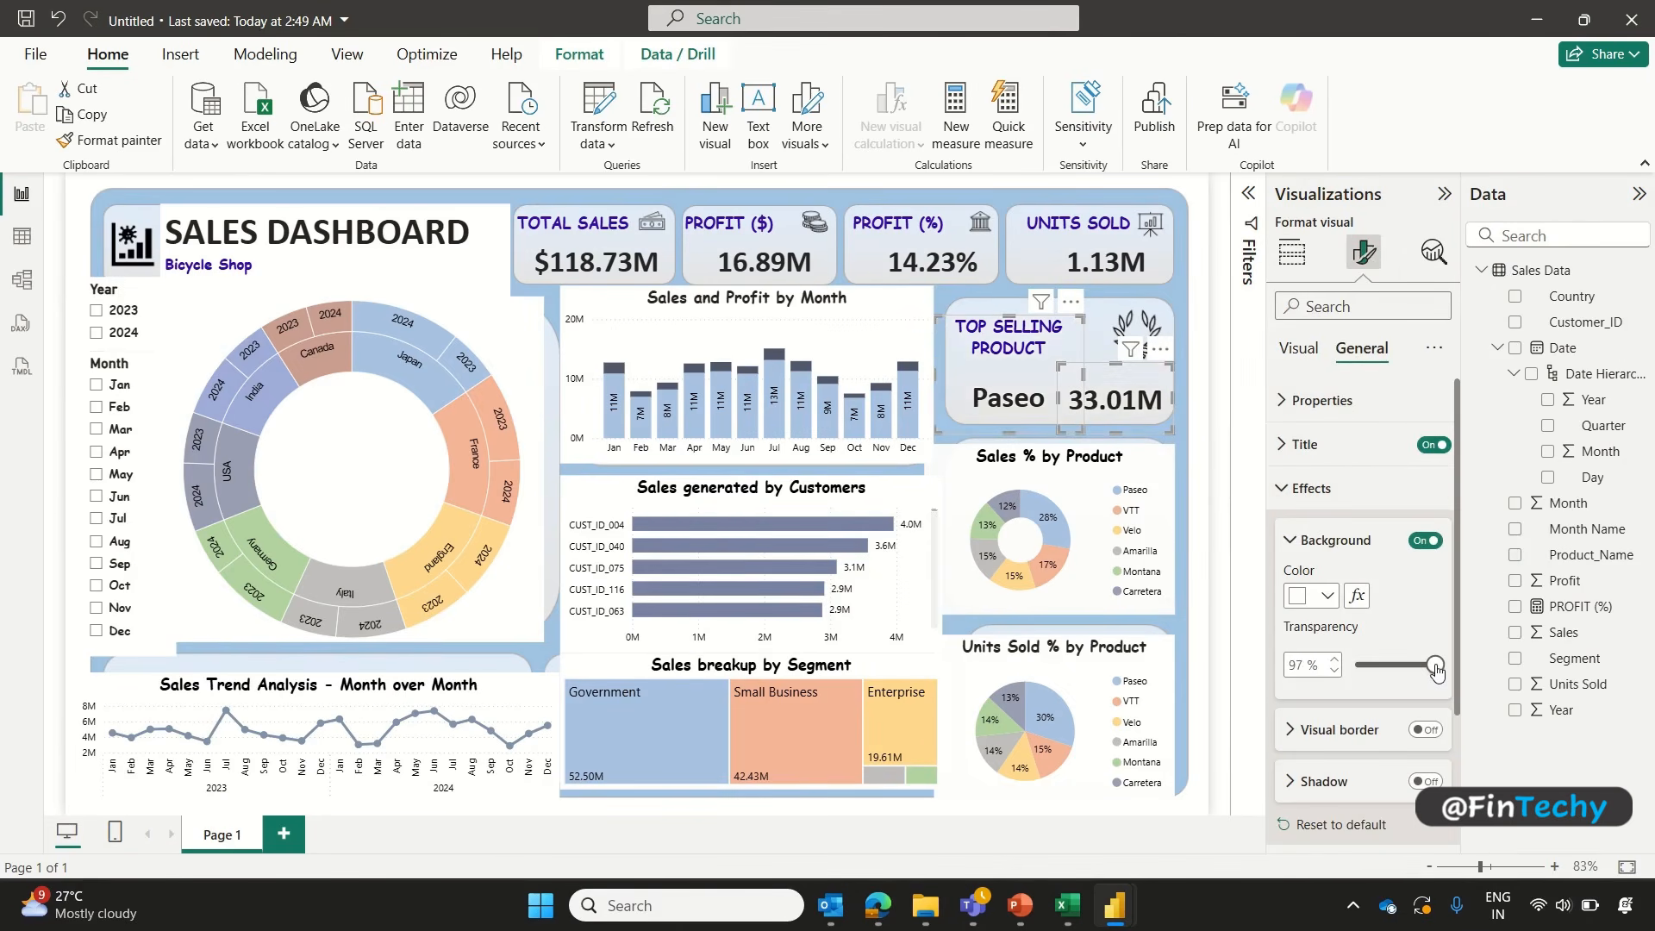
Step: Set the background transparency to 99% for the Sales % by Product chart and 98% for the Units Sold % by Product chart
{"action": "left_click", "coordinate": [1161, 468]}
{"action": "left_click", "coordinate": [1437, 665]}
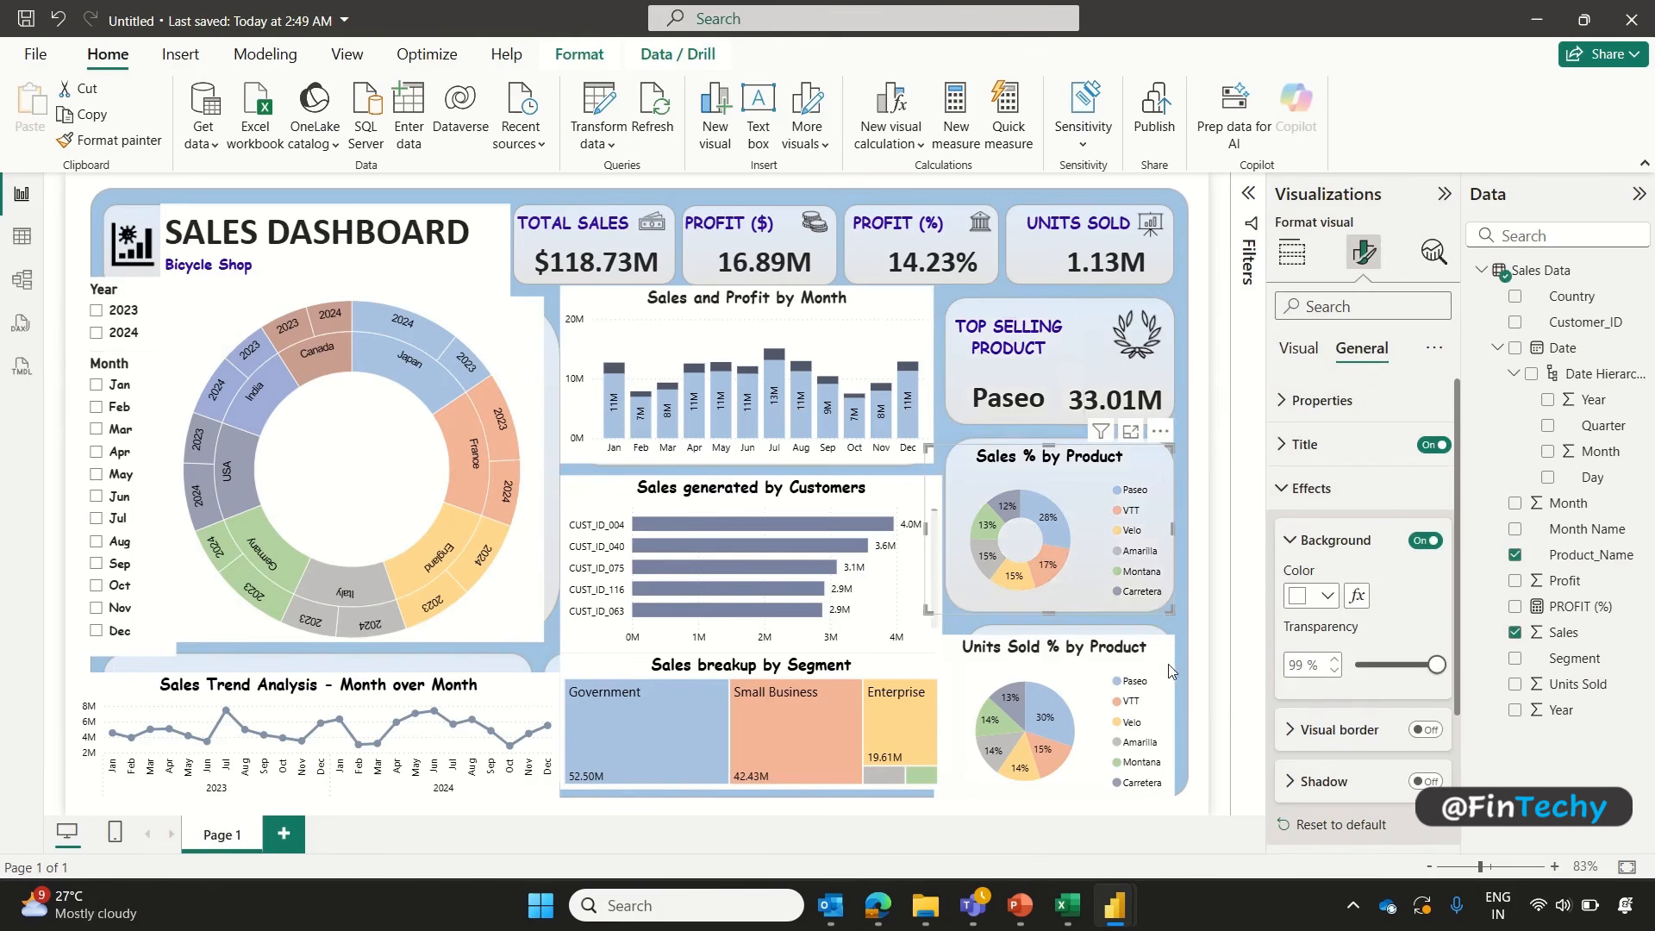
{"action": "left_click", "coordinate": [1078, 664]}
{"action": "left_click", "coordinate": [1436, 665]}
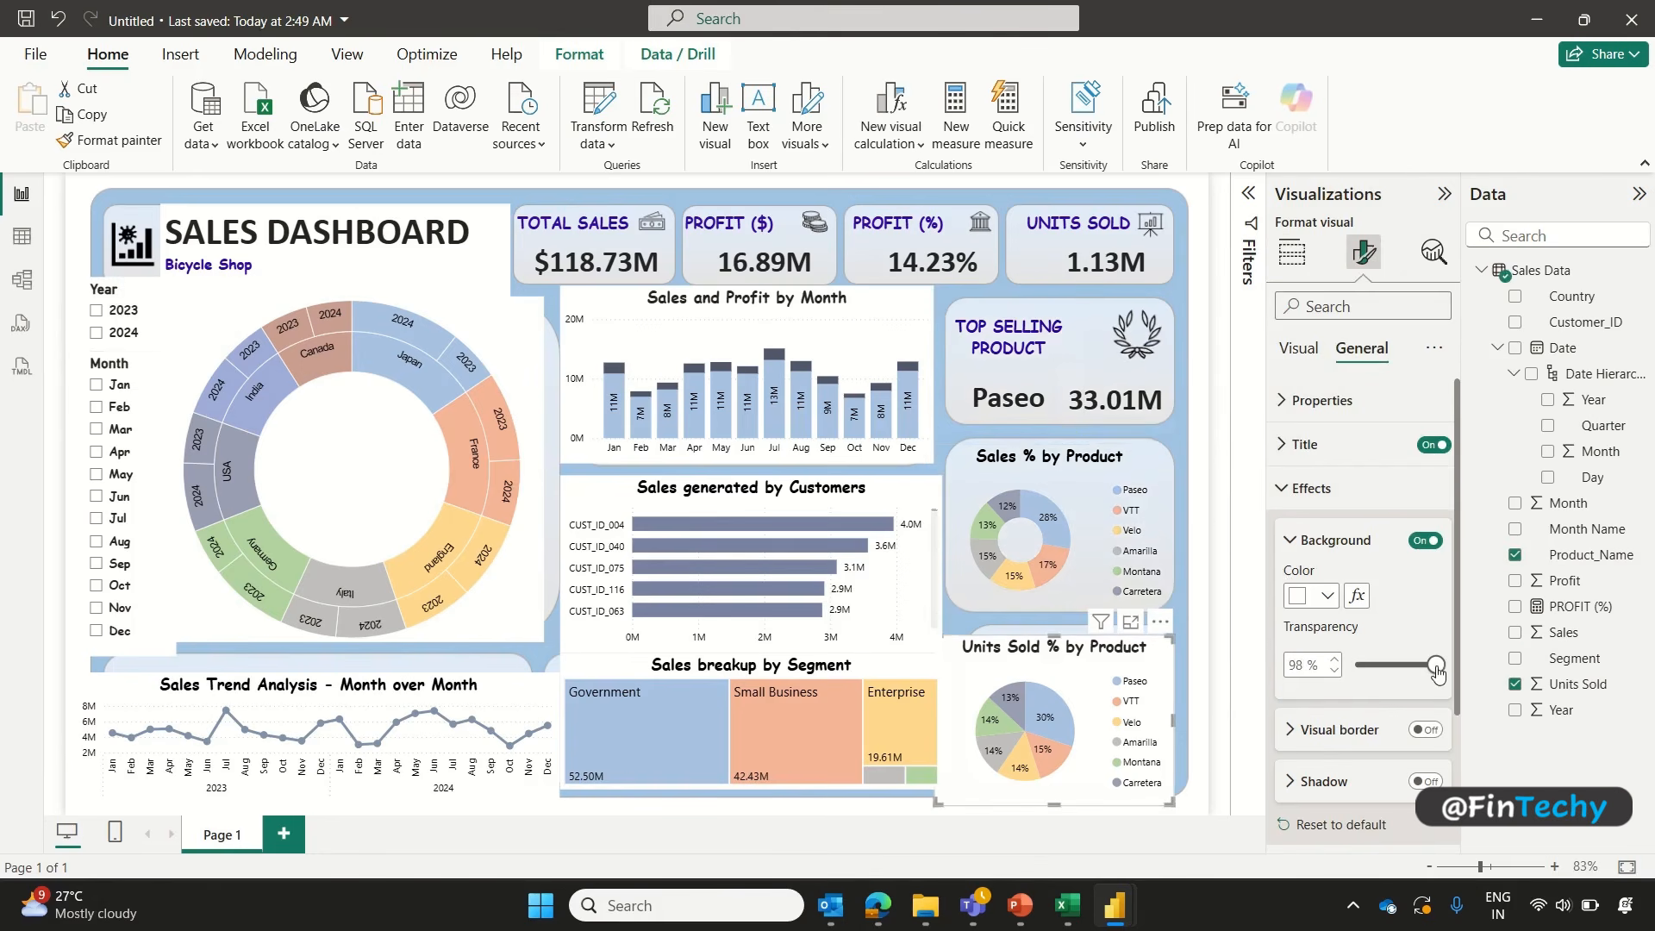
Step: Make the backgrounds of the segment treemap, the customer bar chart (100%) and the monthly sales and profit chart (98%) transparent
{"action": "left_click", "coordinate": [906, 671]}
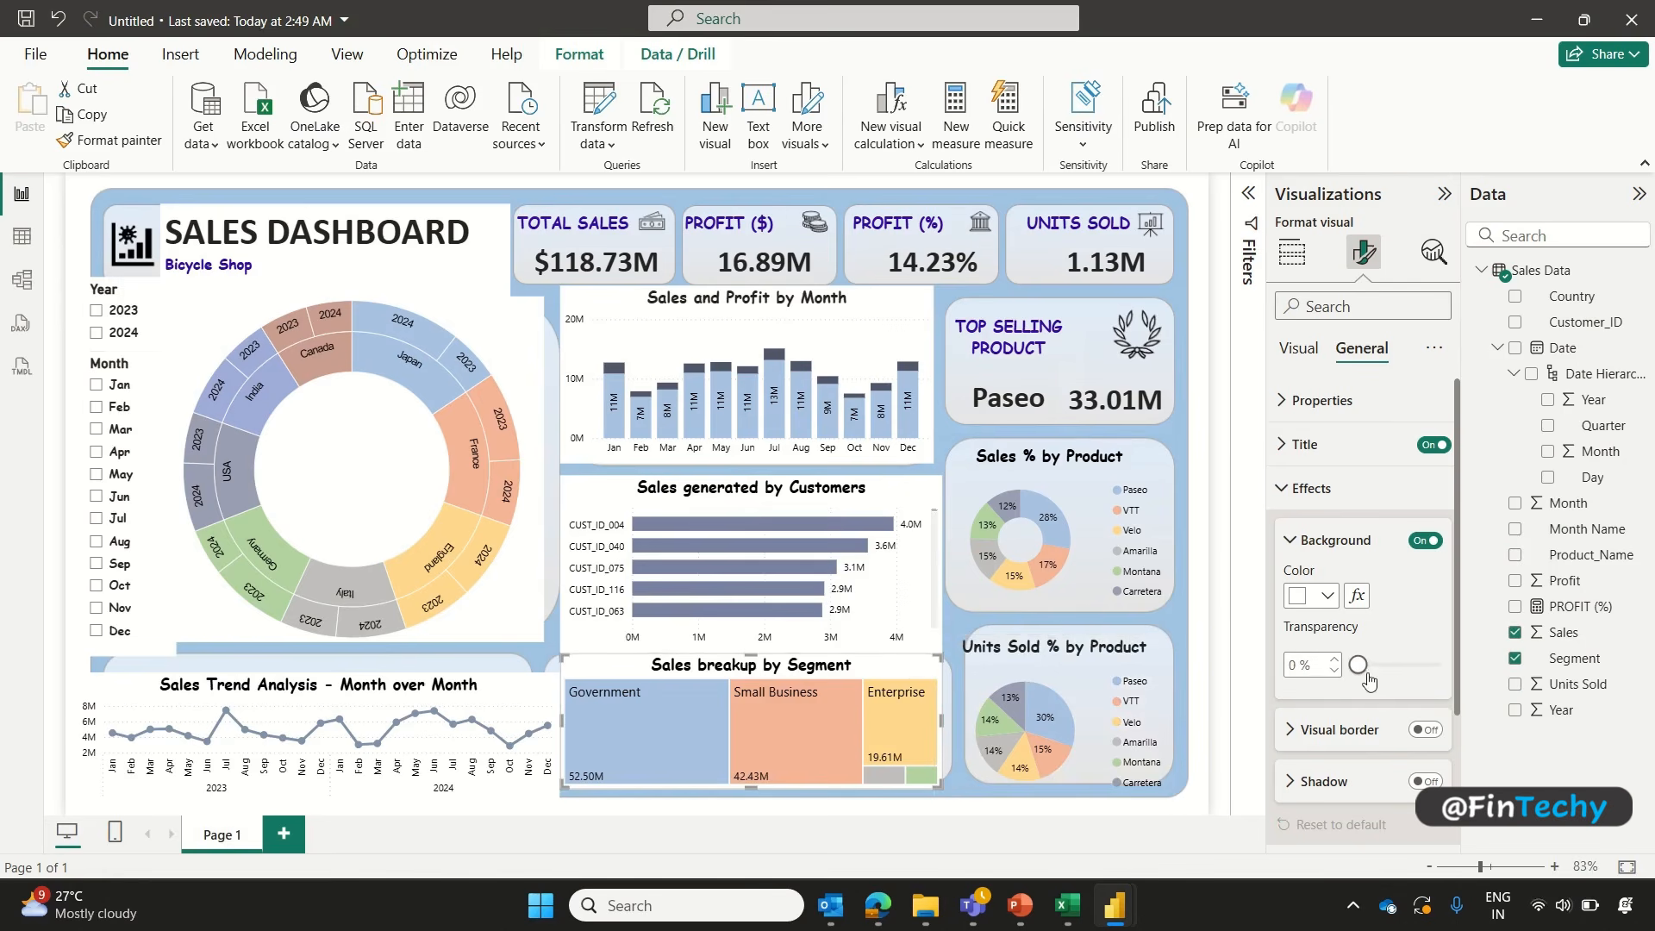
{"action": "left_click", "coordinate": [1438, 664]}
{"action": "left_click", "coordinate": [933, 604]}
{"action": "left_click", "coordinate": [1437, 665]}
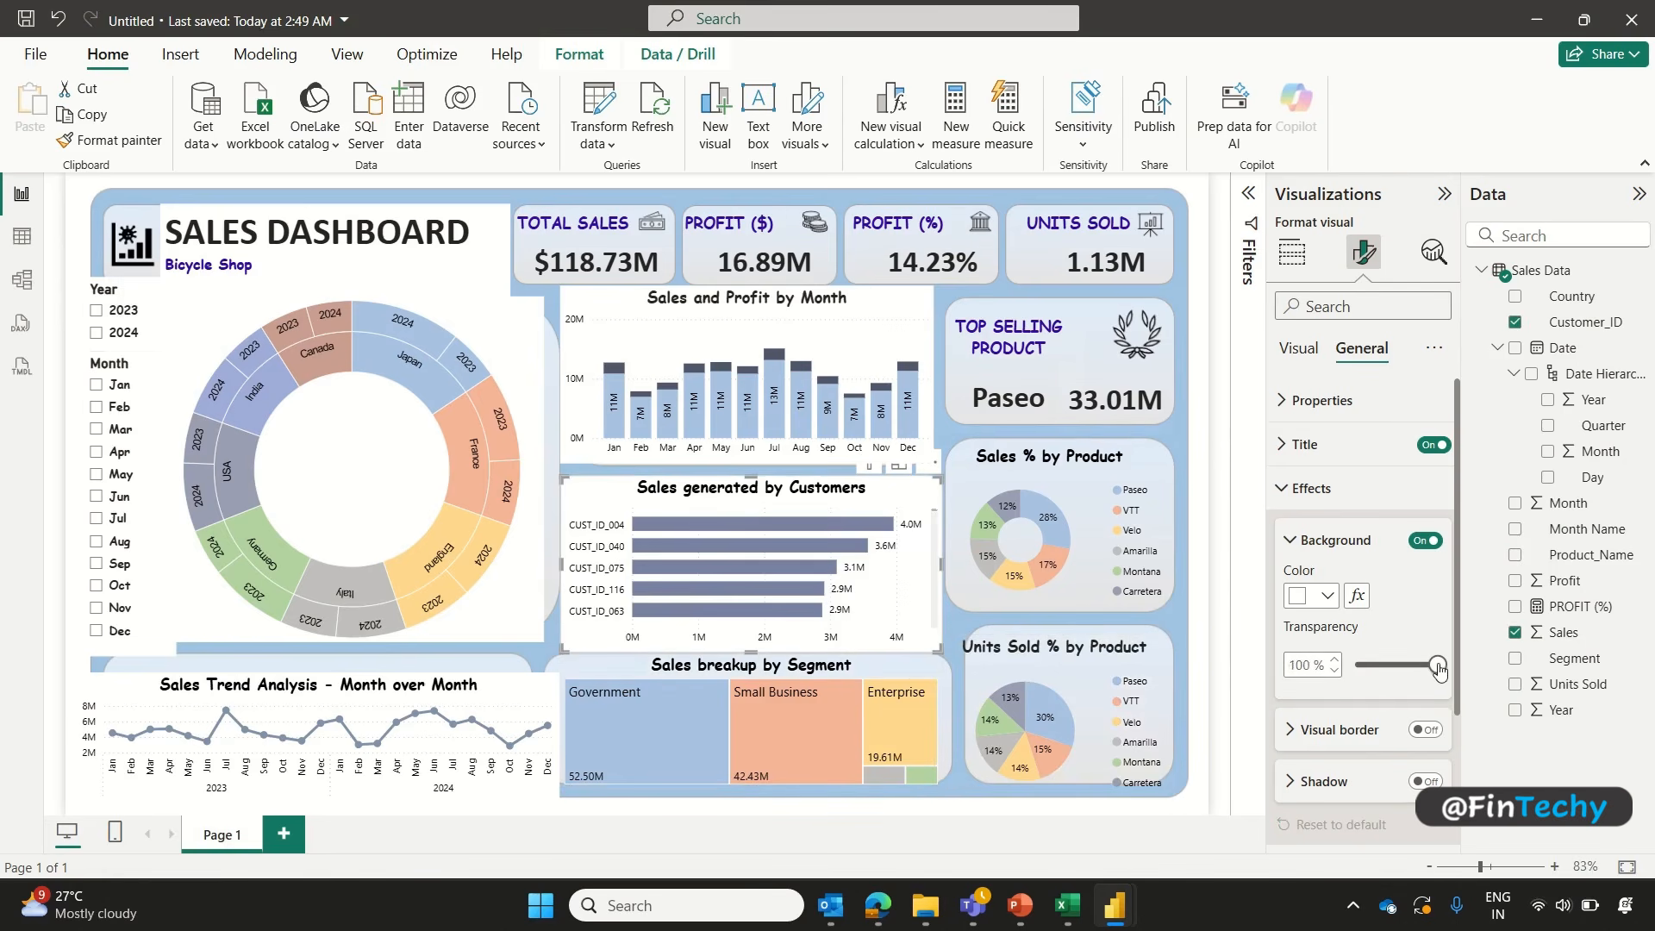
{"action": "left_click", "coordinate": [927, 330]}
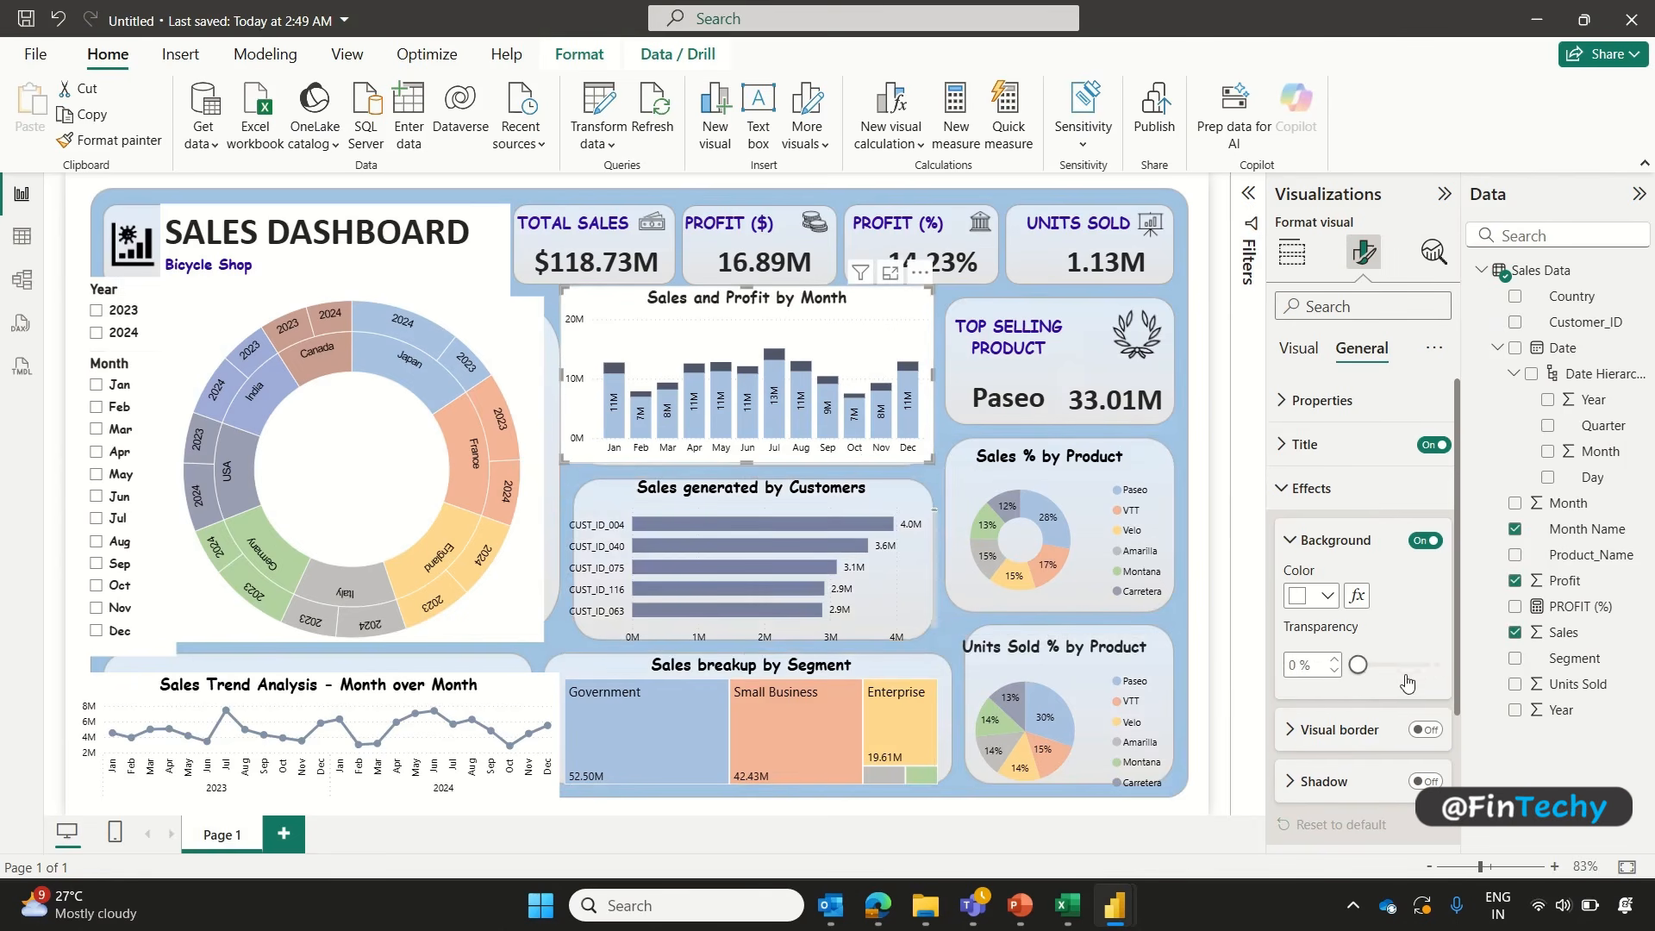
{"action": "left_click", "coordinate": [1433, 665]}
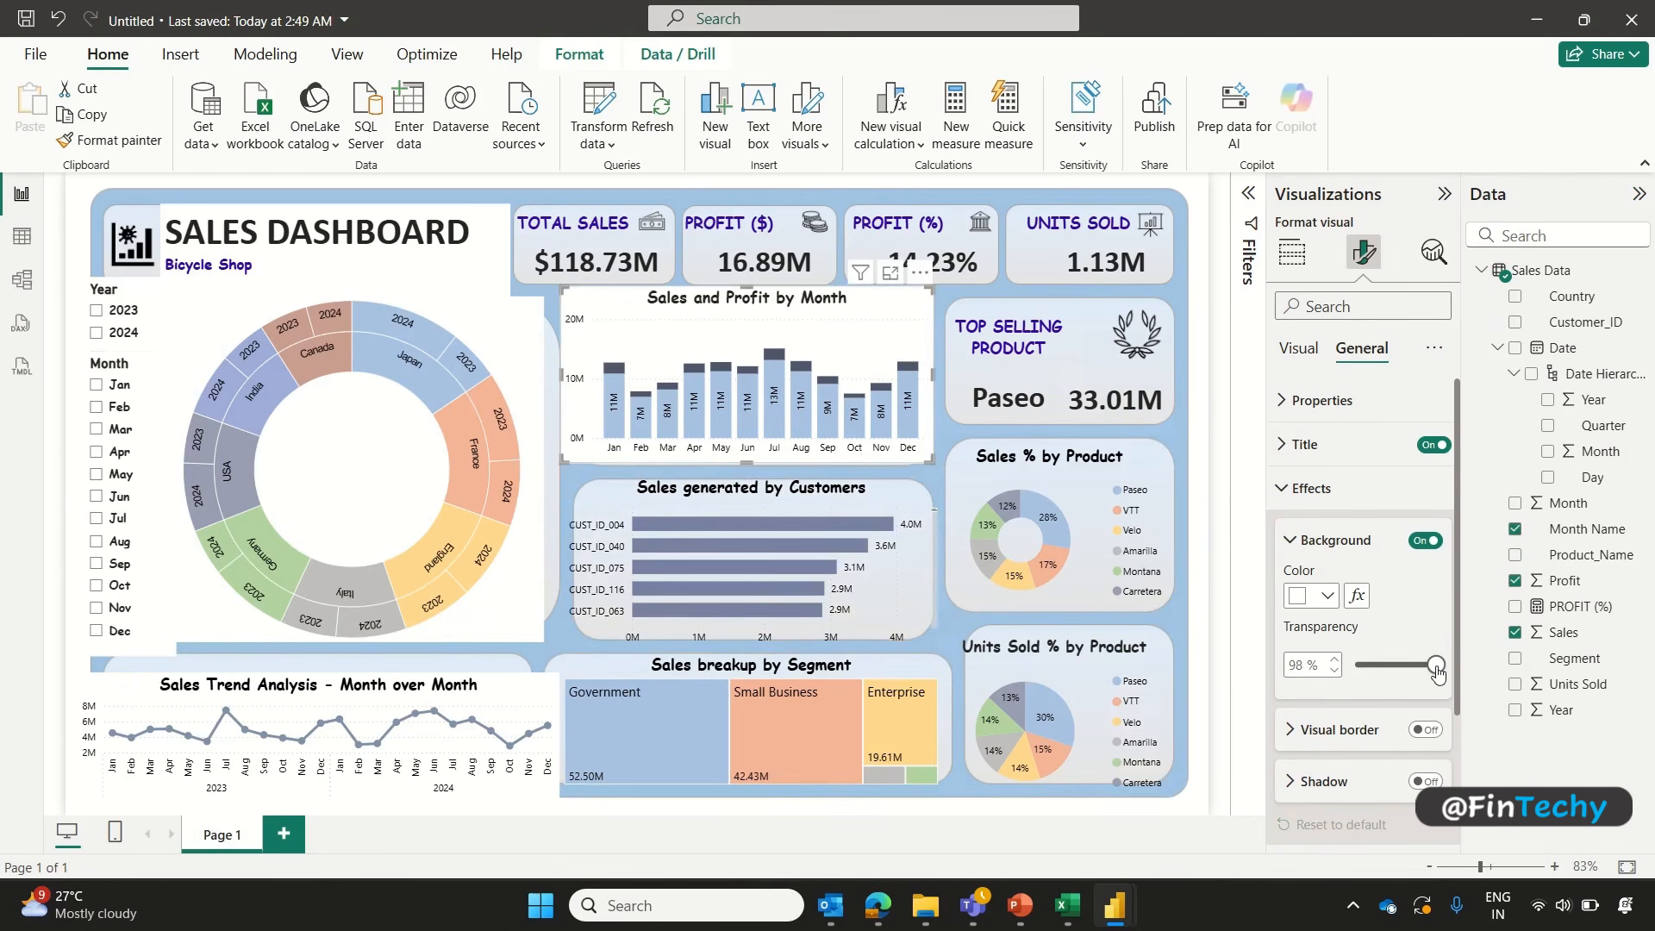
Step: Set the background transparency to 99% for the Sales Trend Analysis line chart and 100% for the country sunburst chart
{"action": "left_click", "coordinate": [524, 691]}
{"action": "left_click", "coordinate": [1431, 666]}
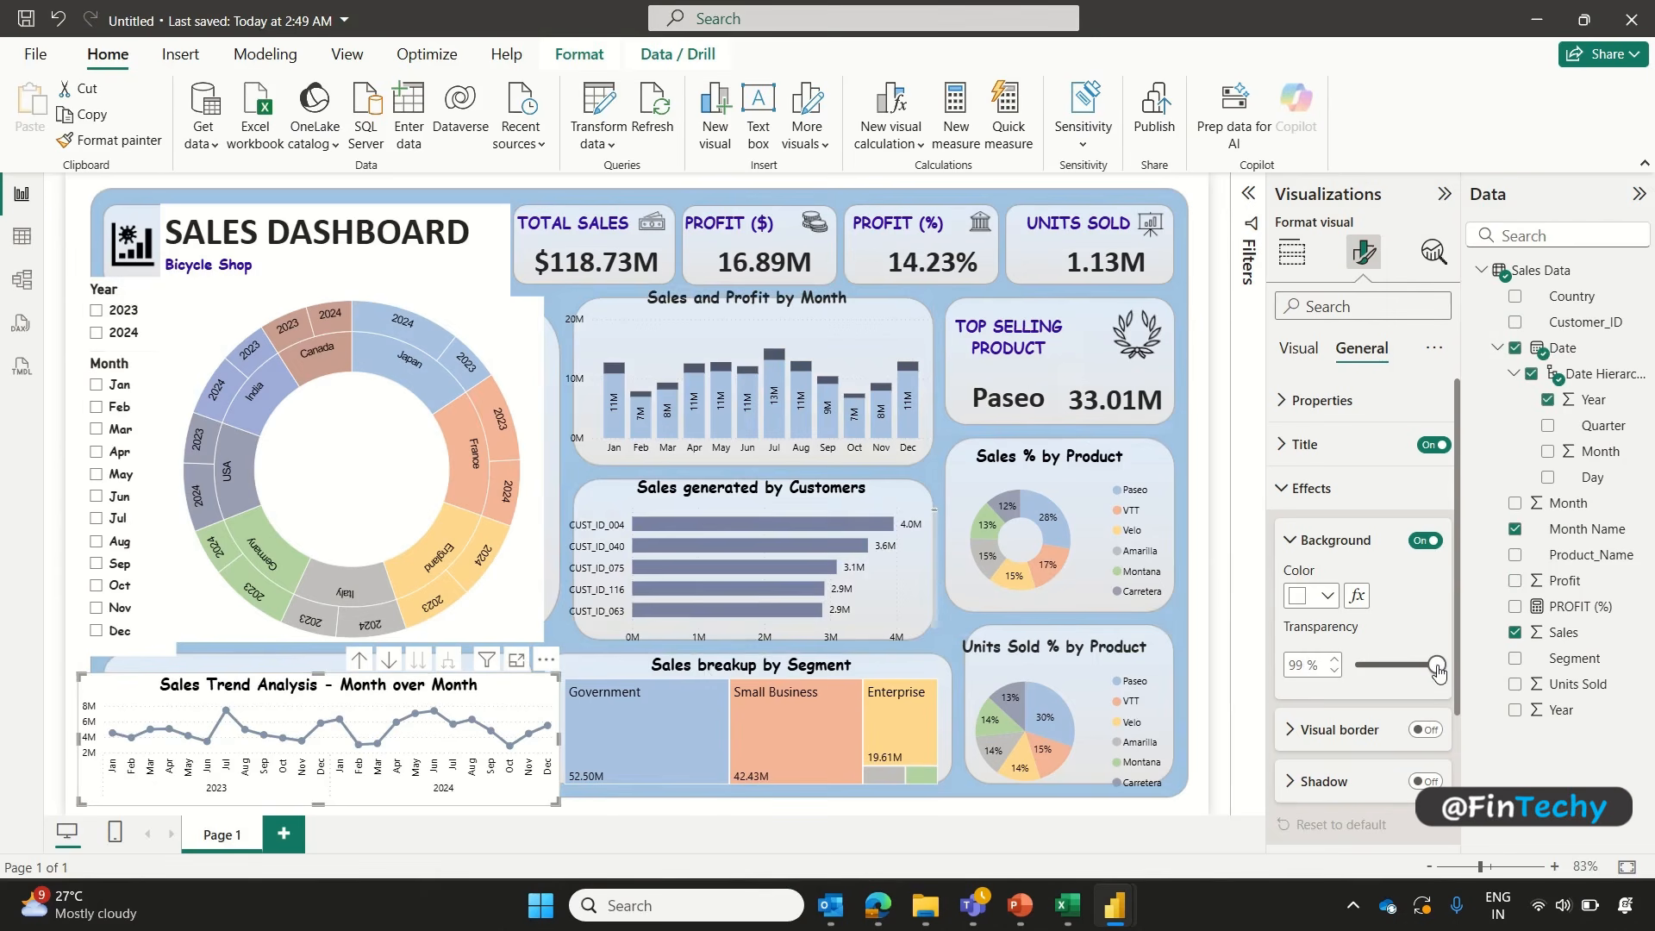
{"action": "left_click", "coordinate": [538, 607]}
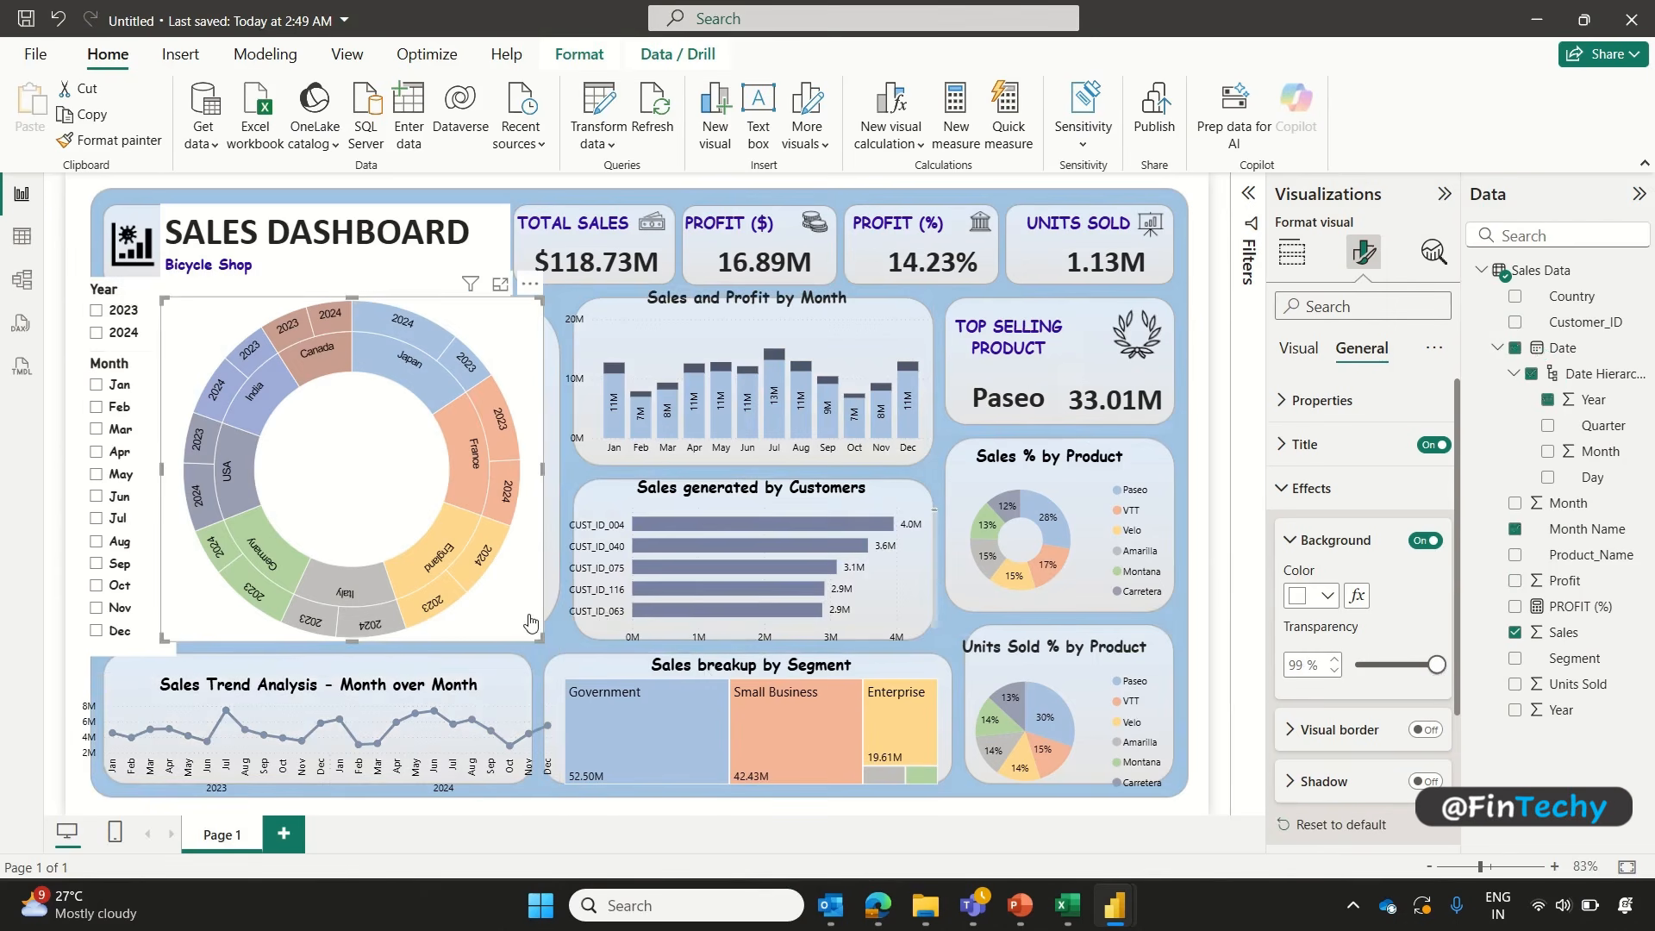
{"action": "left_click", "coordinate": [1438, 665]}
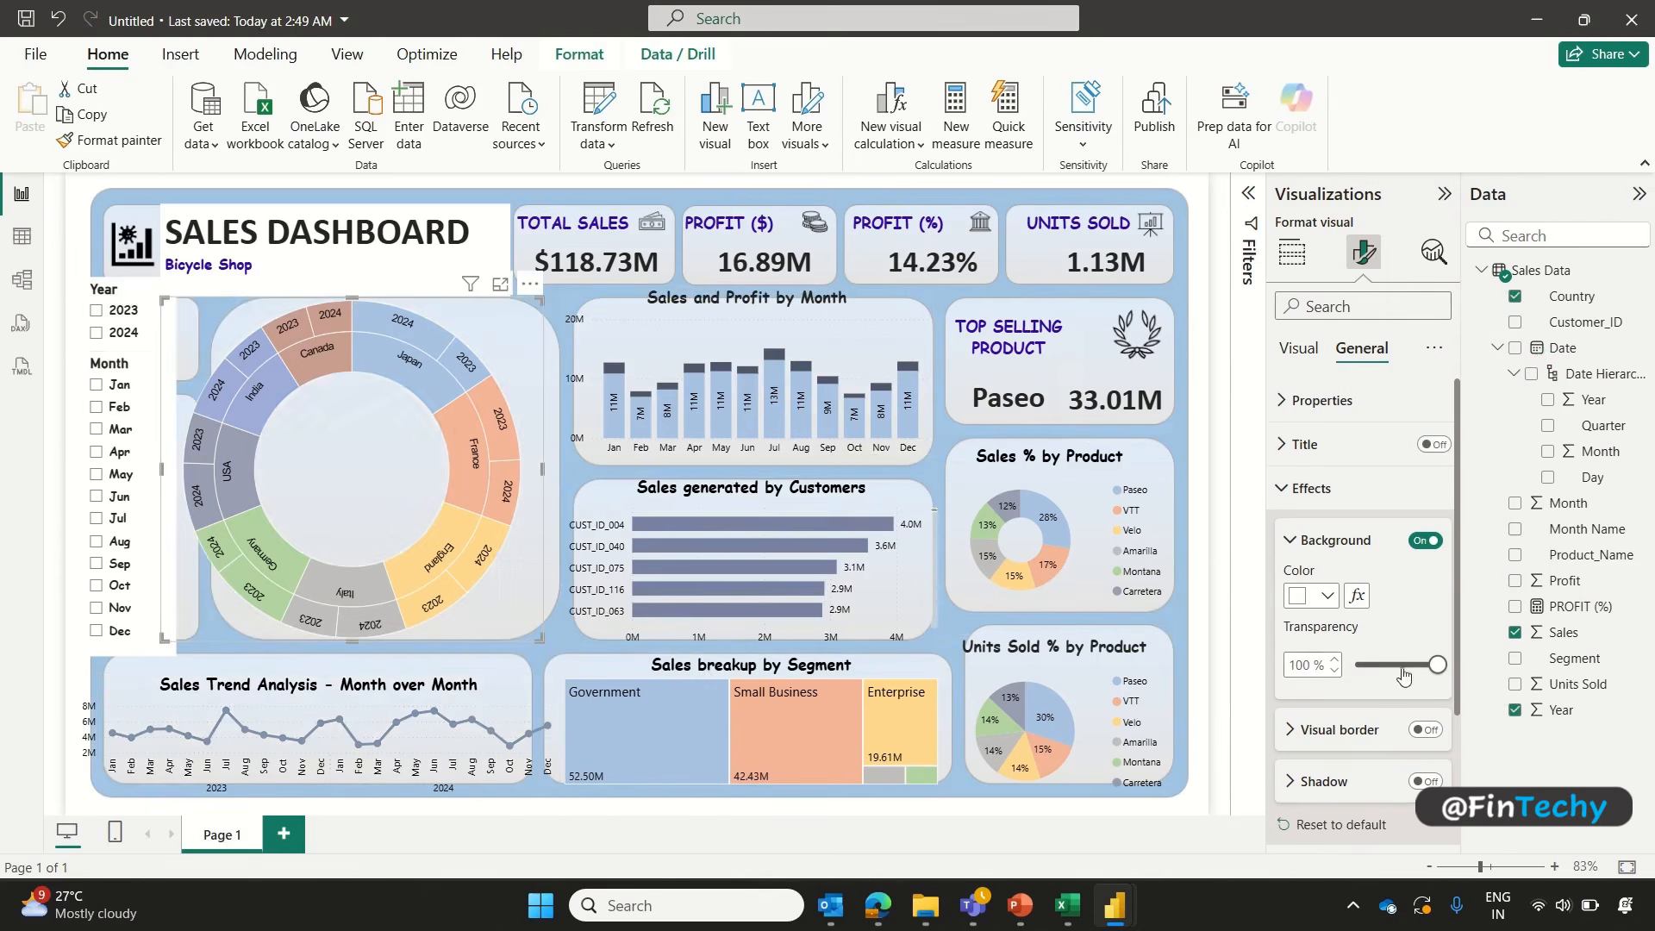
Step: Set the background transparency to 97% for the Sales Dashboard title text box and 100% for the Month and Year slicers together
{"action": "left_click", "coordinate": [483, 250]}
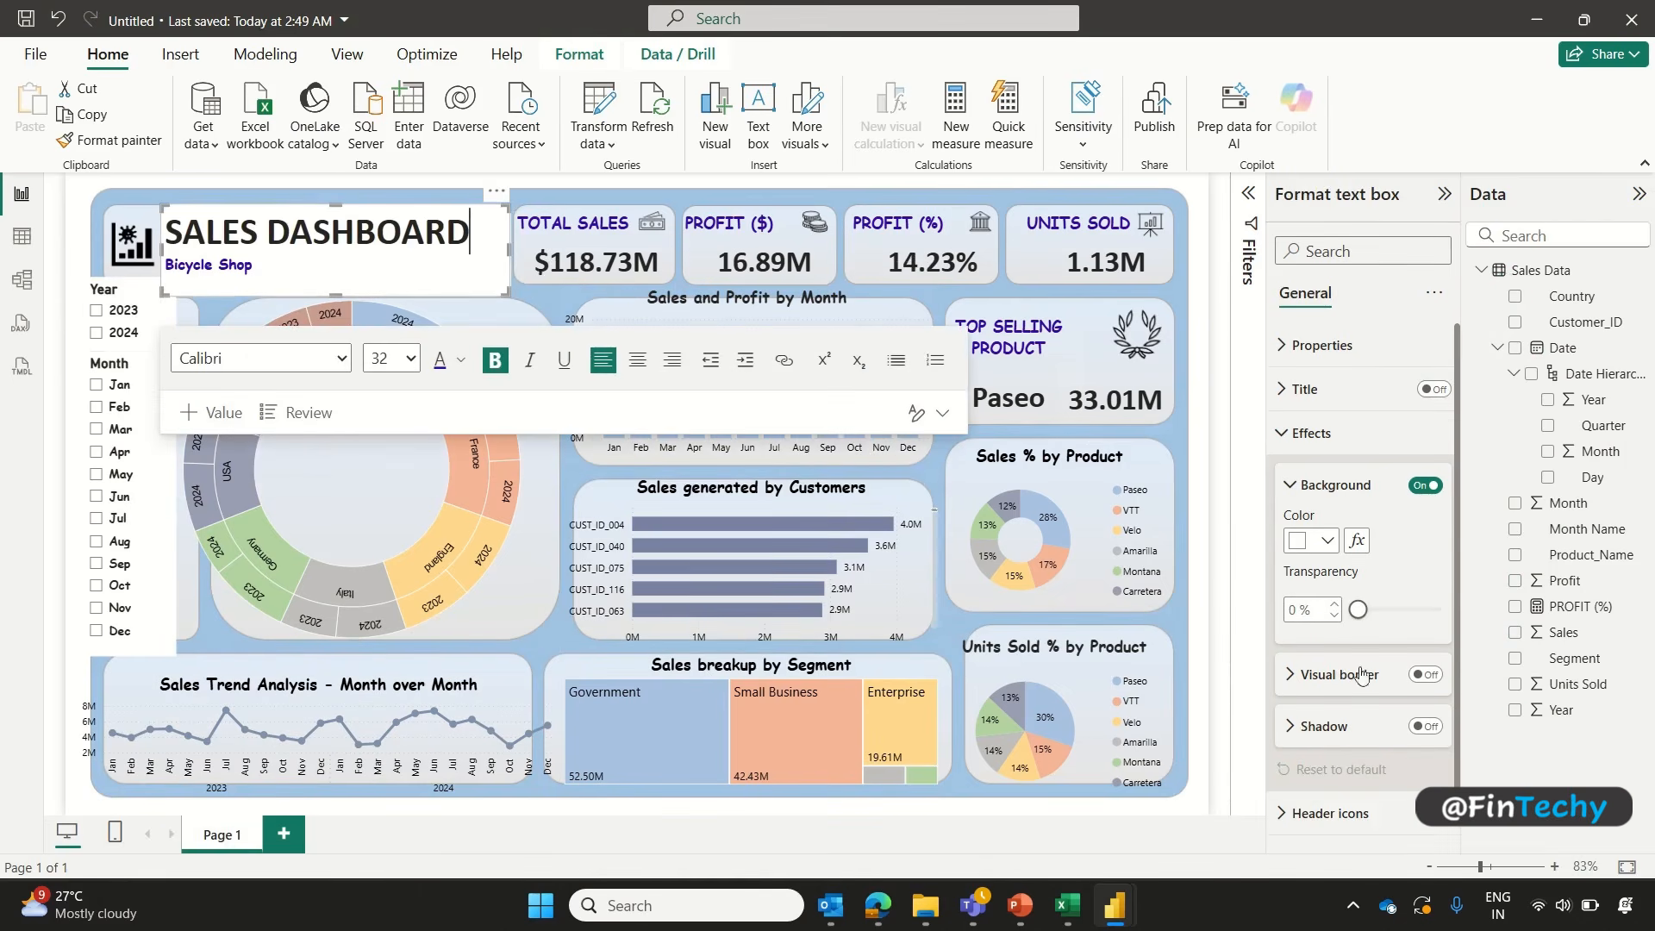
{"action": "left_click", "coordinate": [1434, 610]}
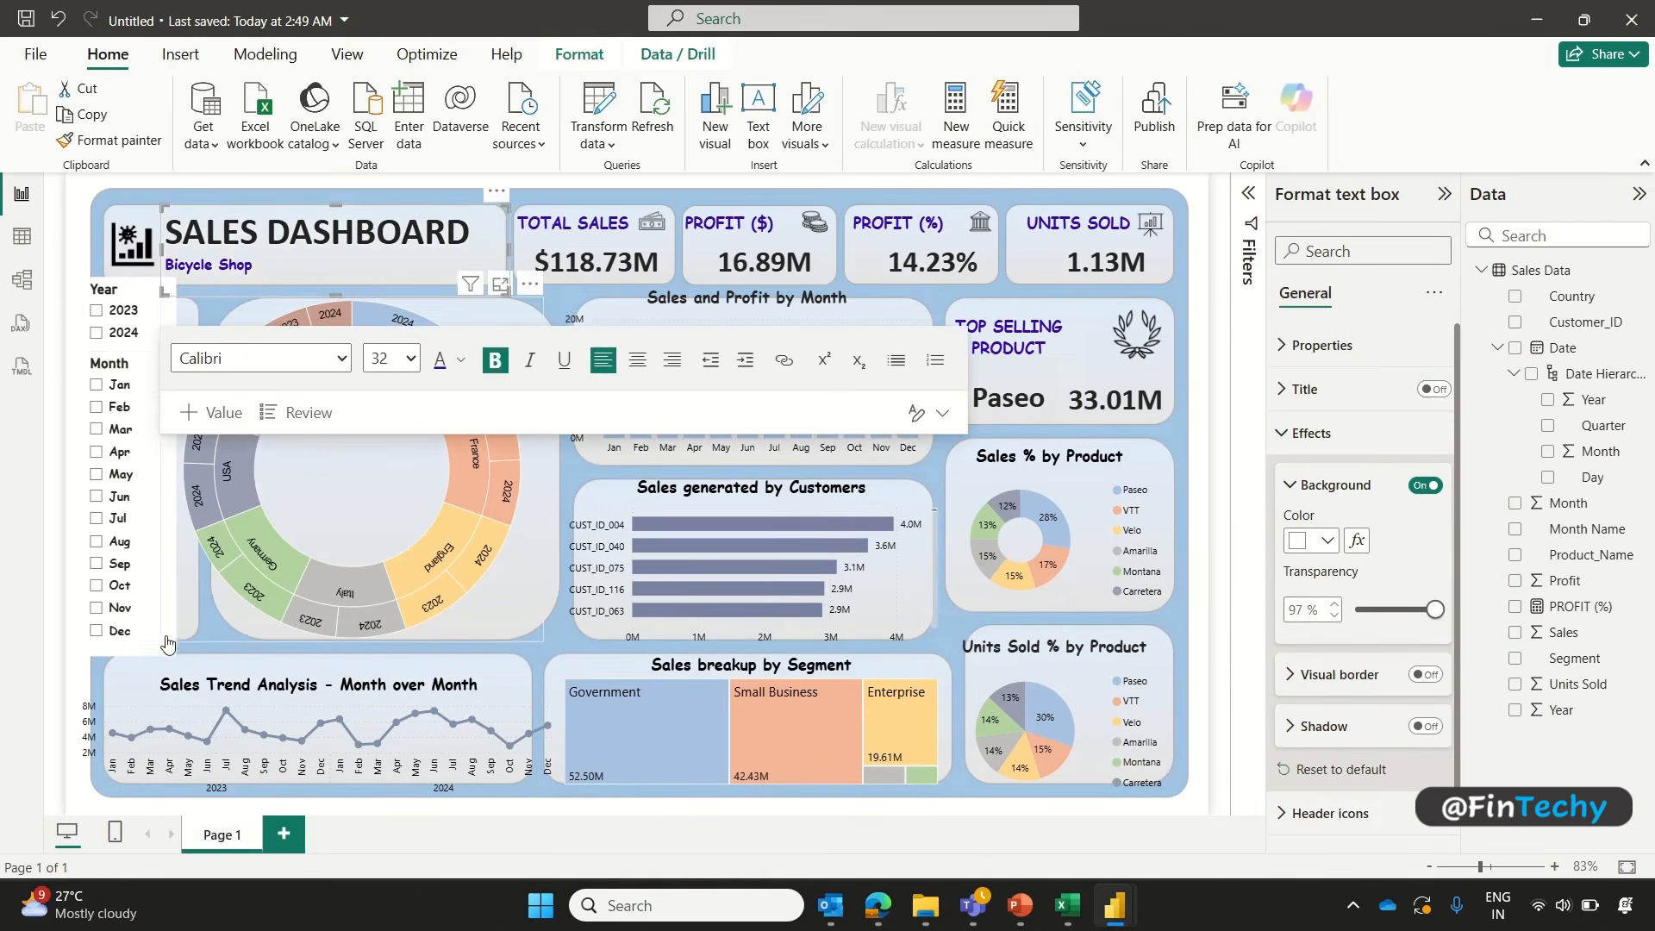
{"action": "left_click", "coordinate": [151, 355]}
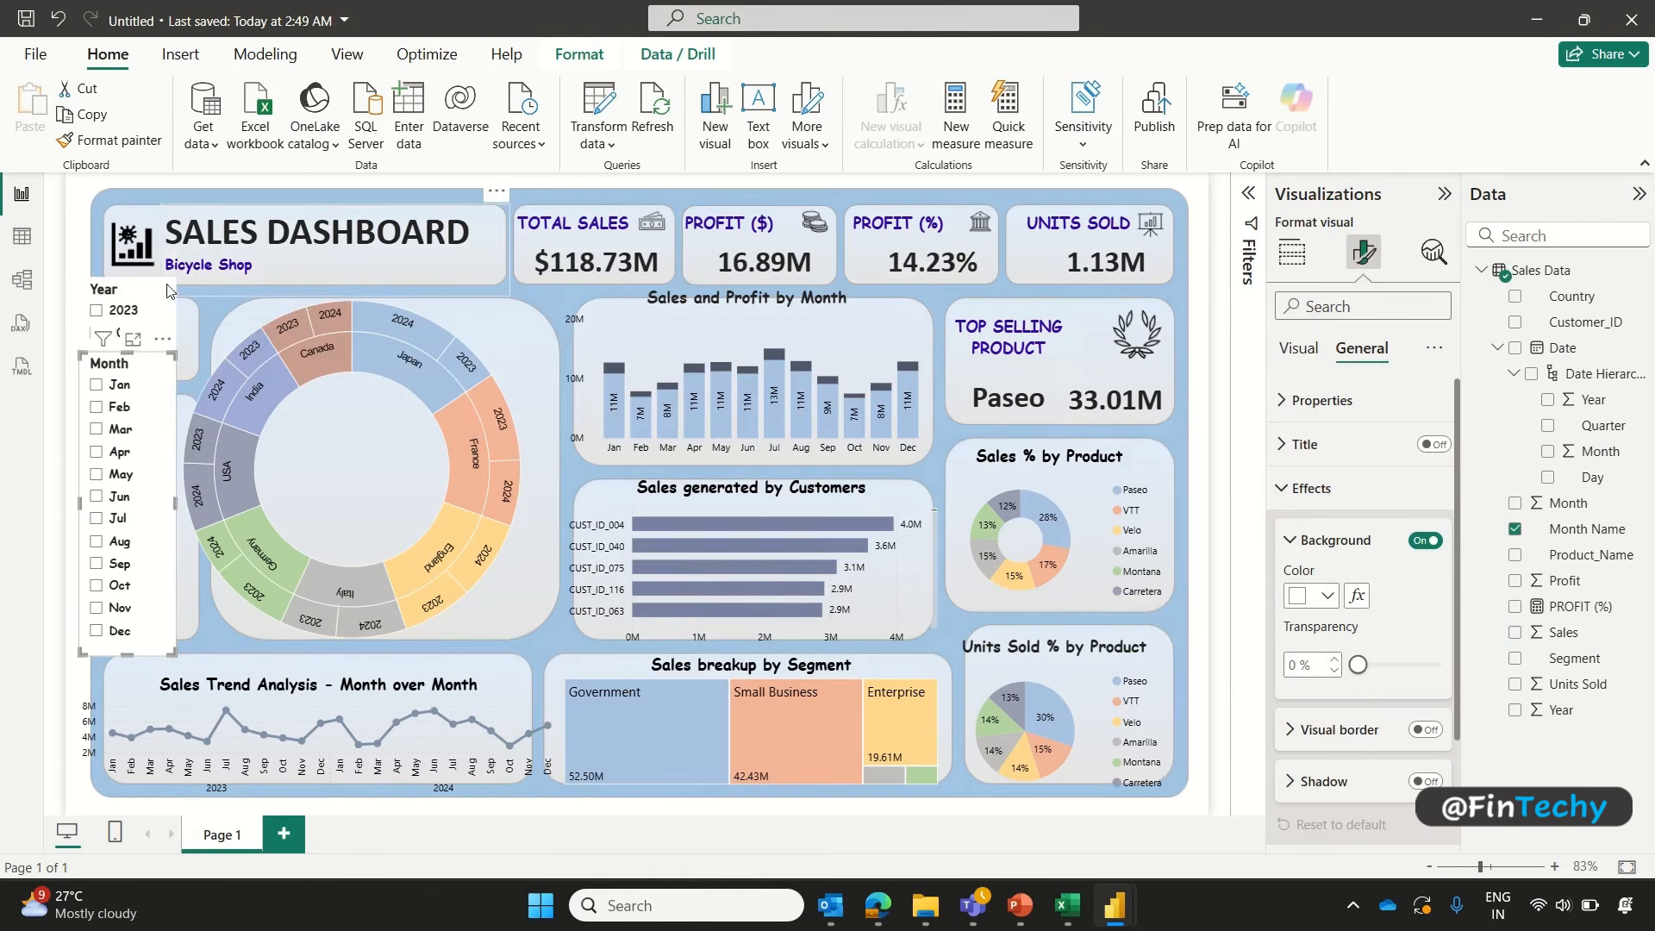
{"action": "left_click", "coordinate": [131, 291], "text": "ctrl"}
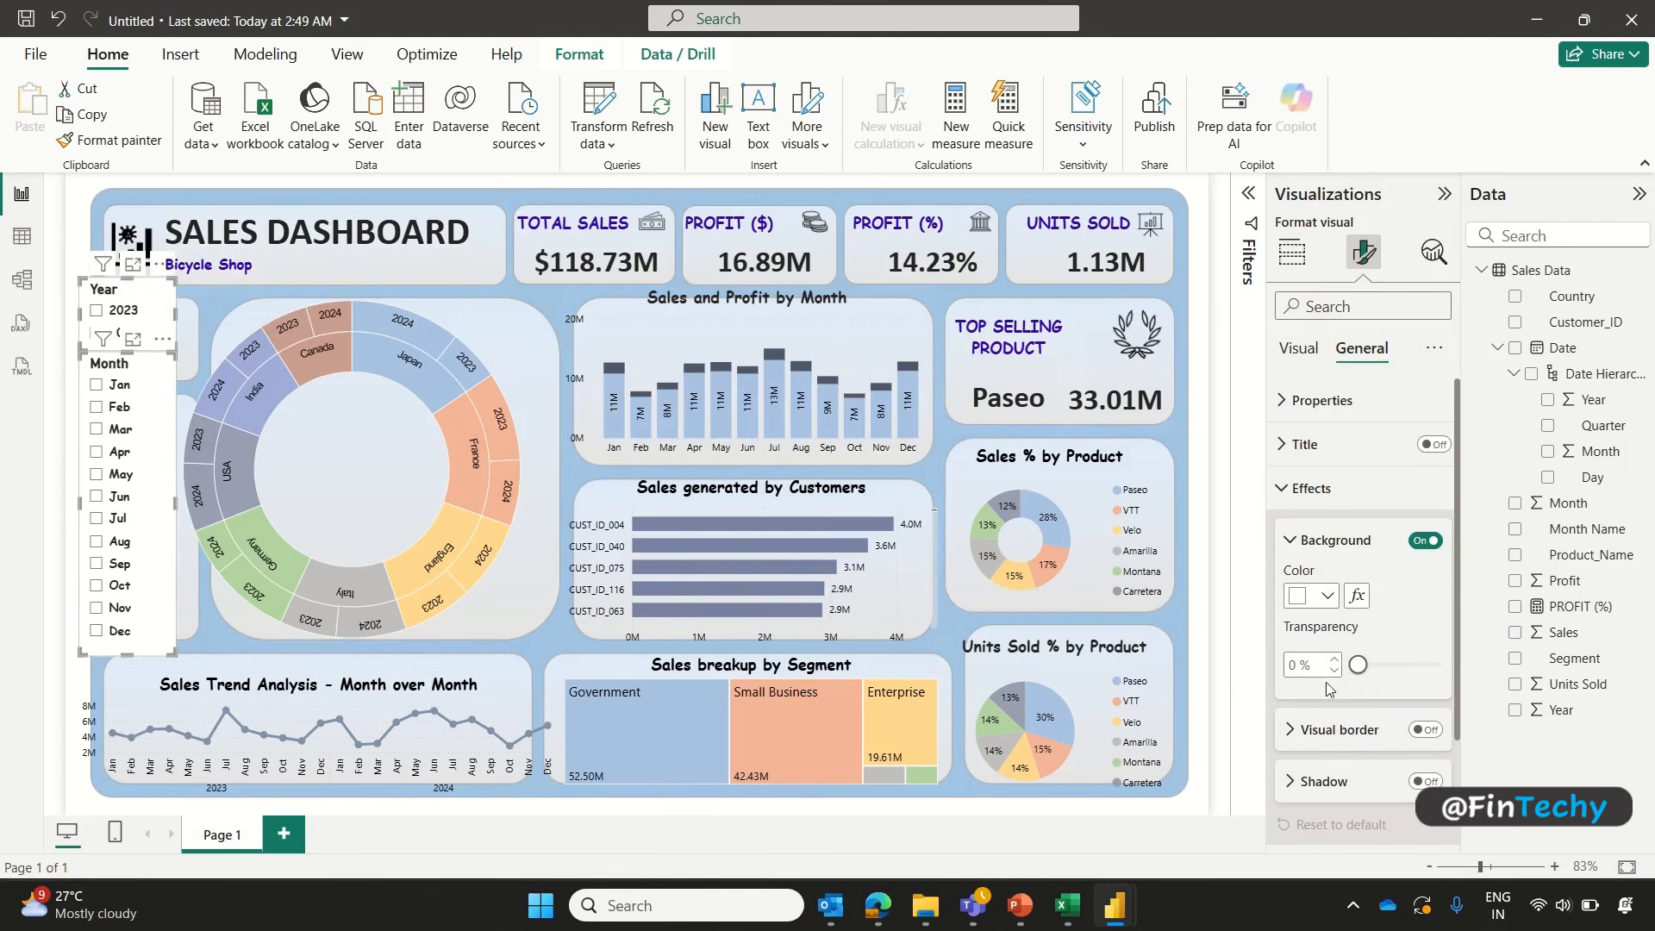
{"action": "left_click", "coordinate": [1438, 669]}
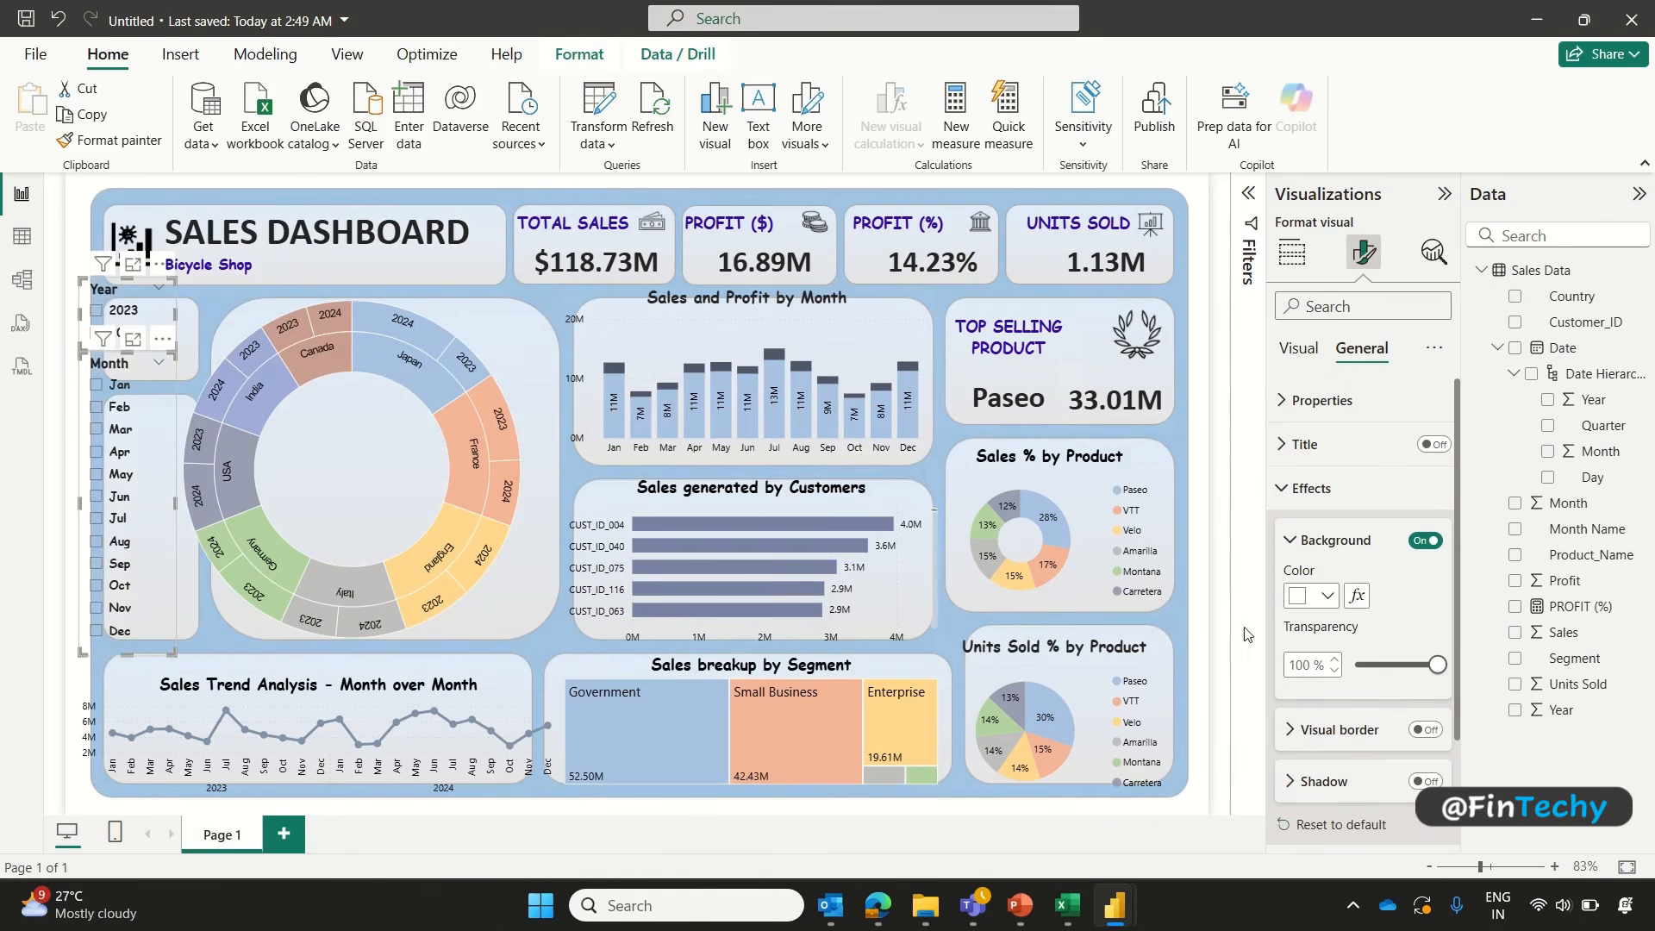
{"action": "left_click", "coordinate": [1216, 608]}
Step: Narrow the Units Sold % by Product chart from both sides and shorten the segment treemap to fit their background panels
{"action": "left_click", "coordinate": [1168, 690]}
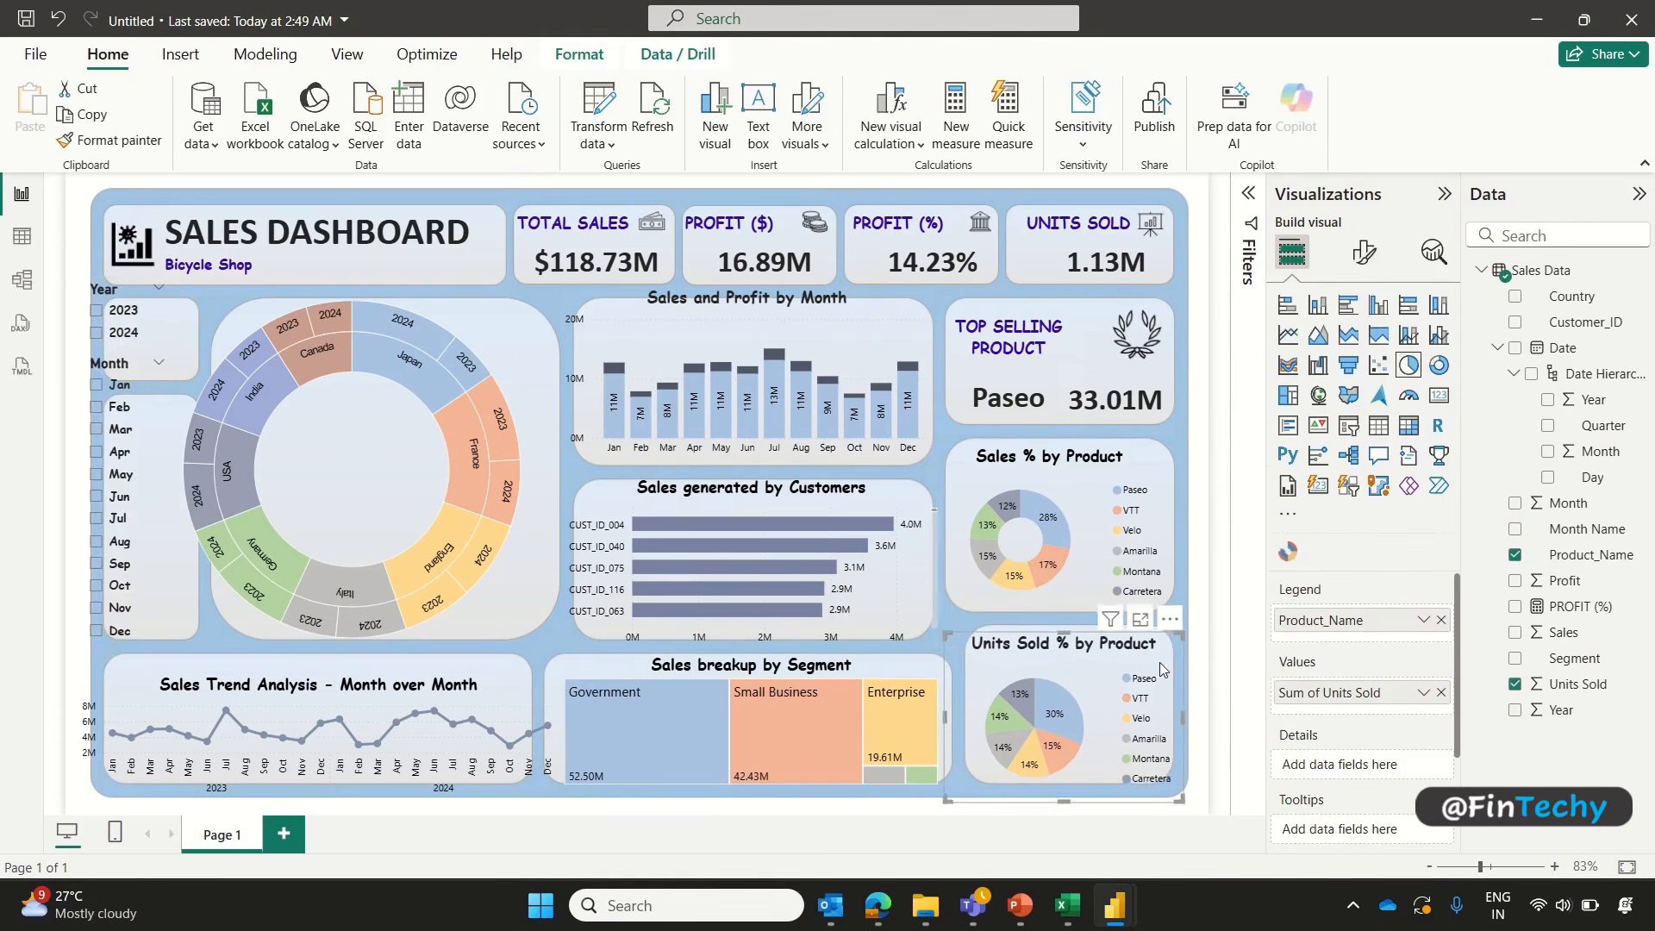
{"action": "left_click_drag", "start_coordinate": [1184, 714], "coordinate": [1173, 716]}
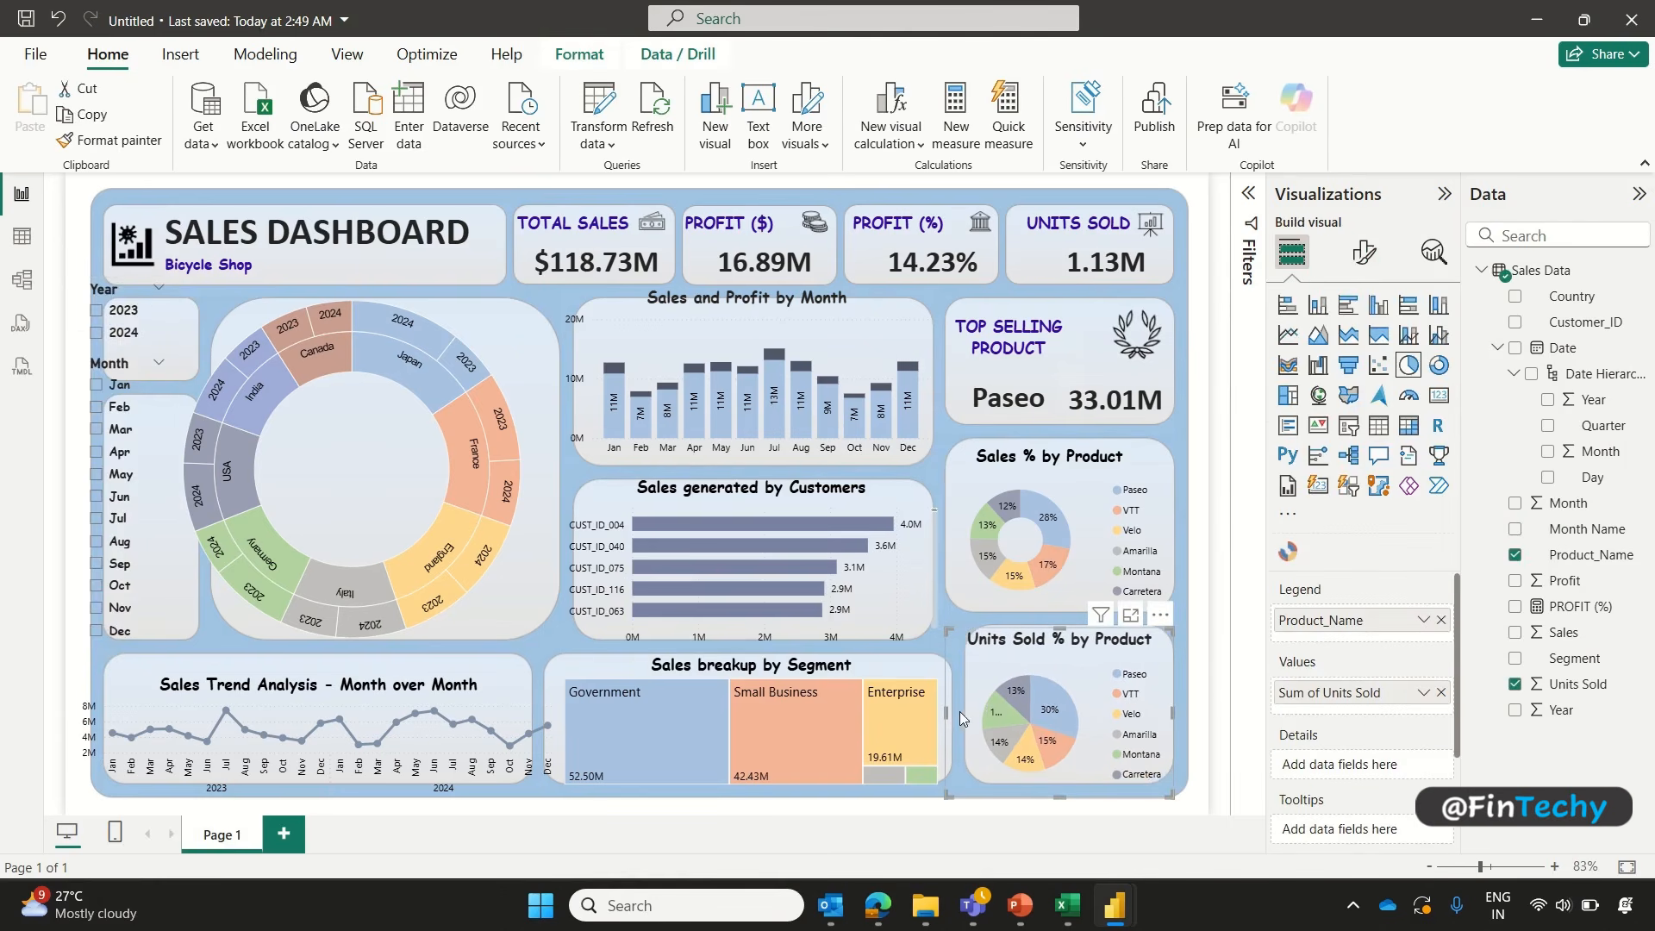
{"action": "left_click_drag", "start_coordinate": [948, 714], "coordinate": [956, 711]}
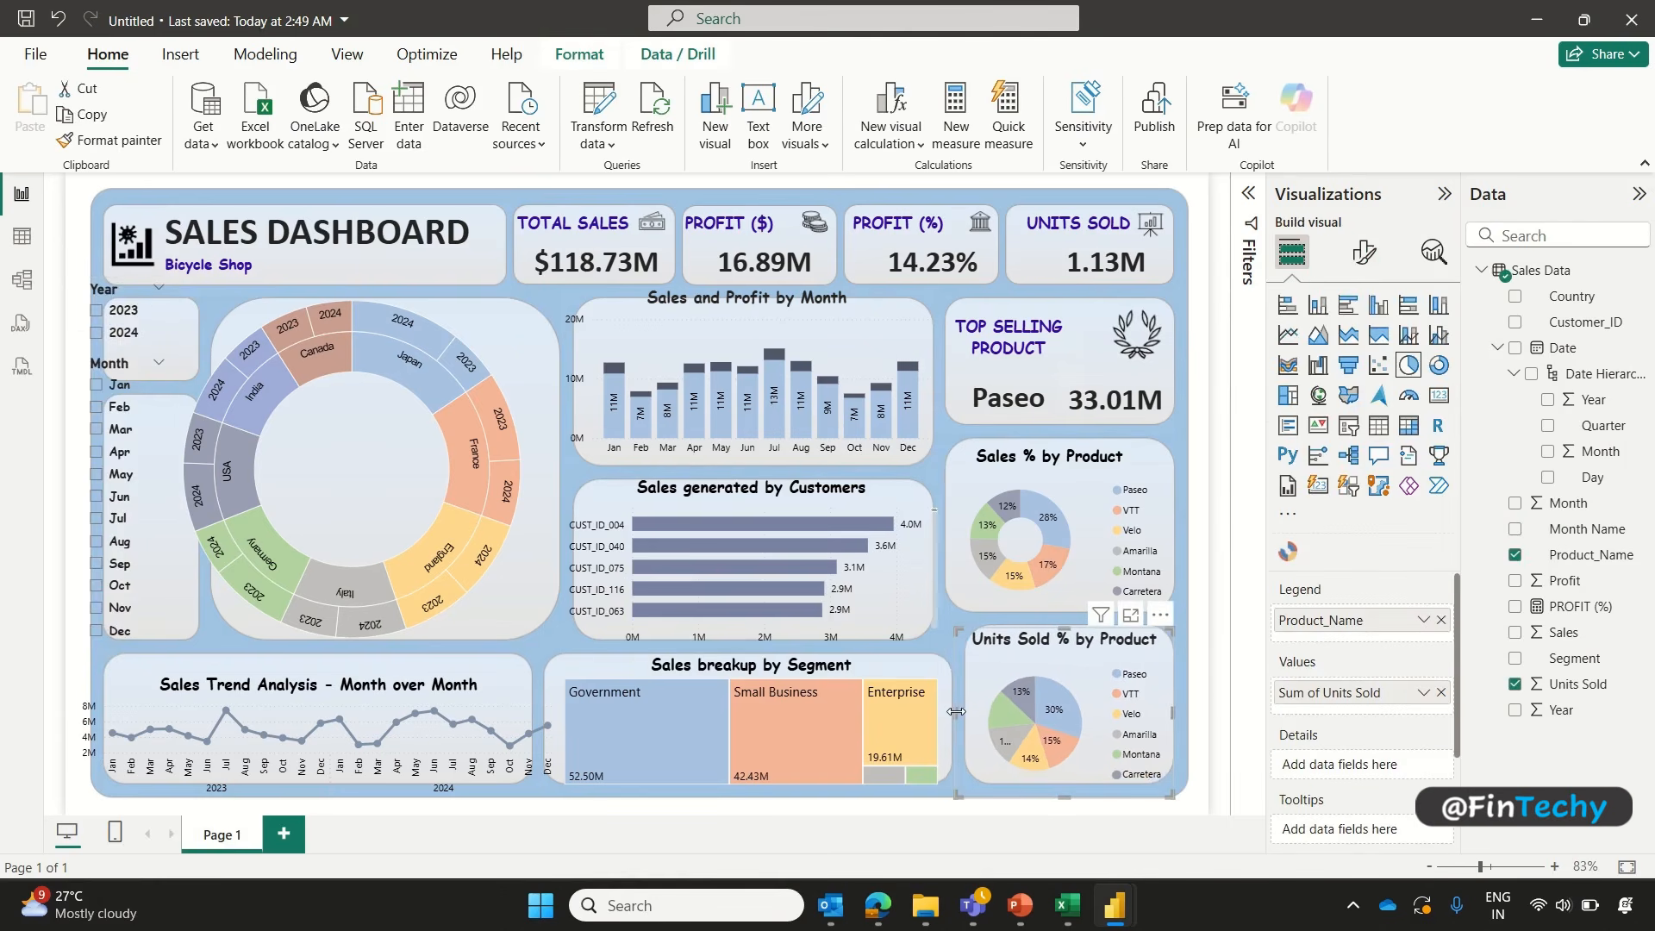
{"action": "left_click", "coordinate": [893, 667]}
{"action": "left_click_drag", "start_coordinate": [754, 790], "coordinate": [753, 781]}
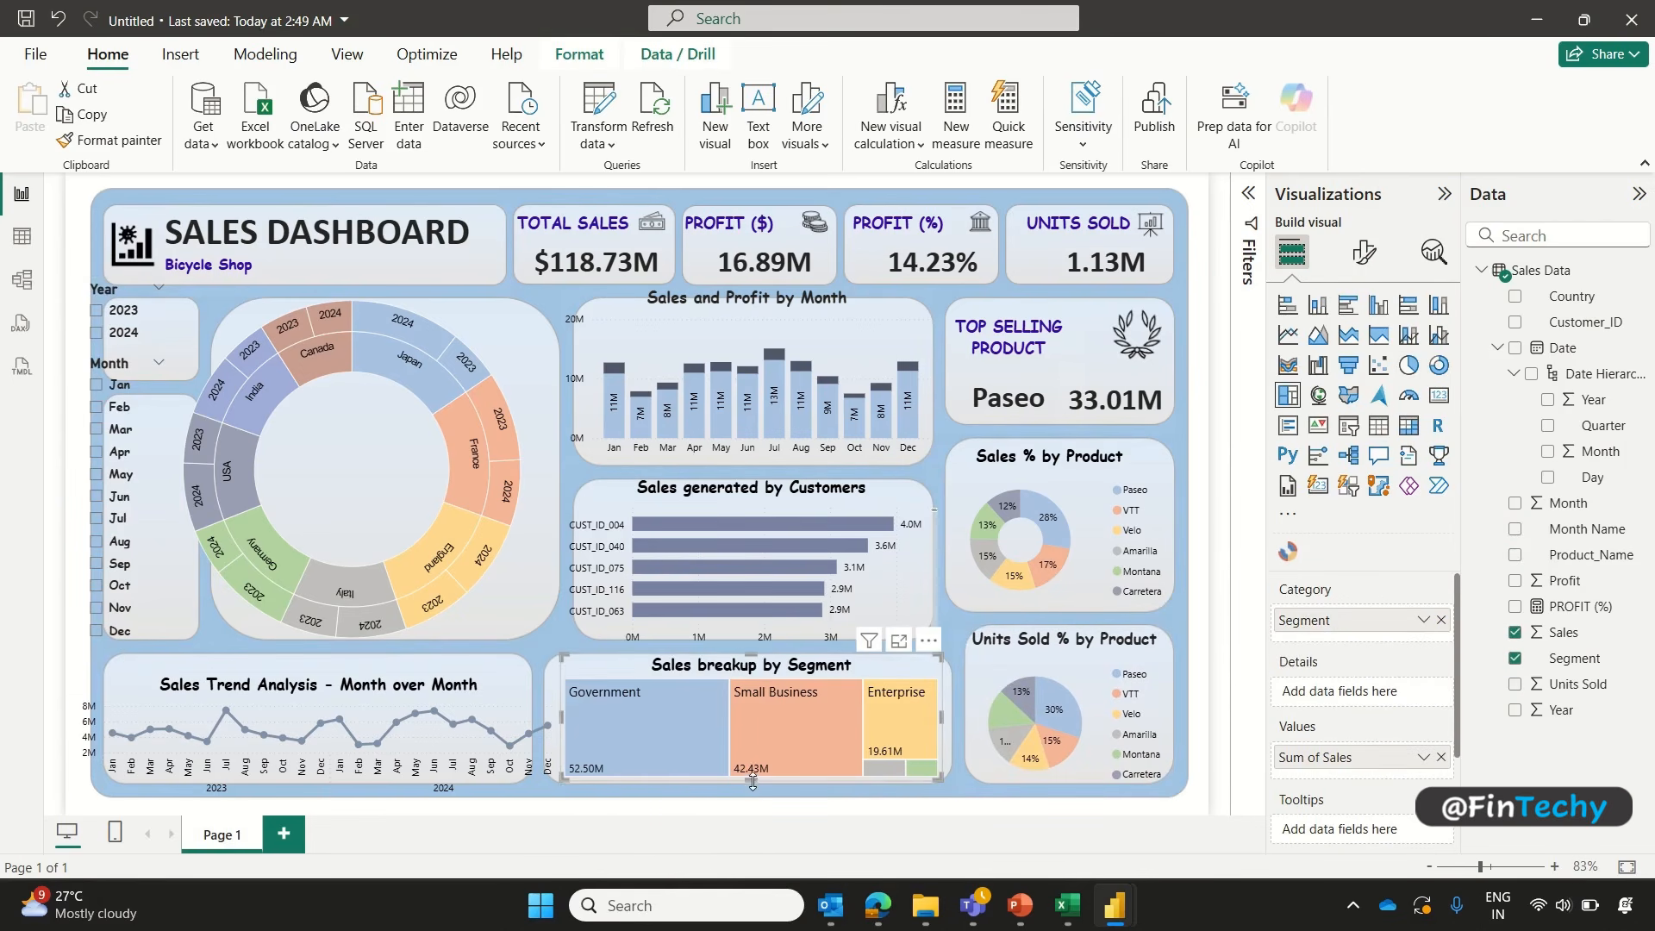
Step: Narrow the Sales Trend Analysis chart from both sides and shift it up so that it fits its background panel
{"action": "left_click", "coordinate": [515, 694]}
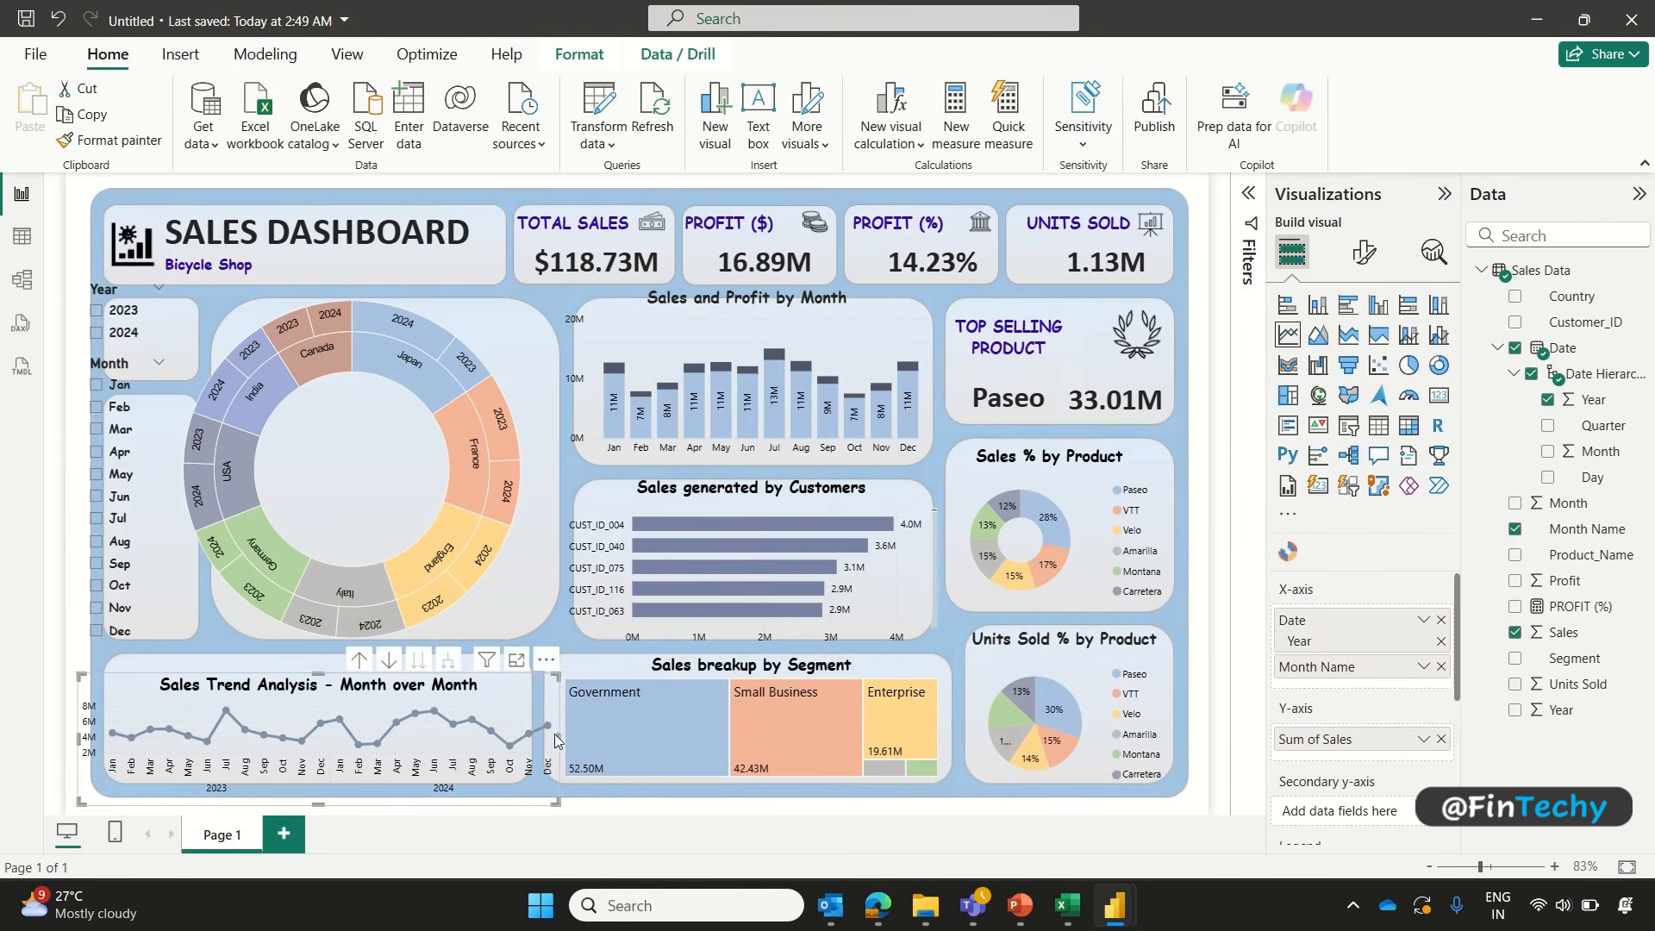
{"action": "left_click_drag", "start_coordinate": [559, 739], "coordinate": [542, 739]}
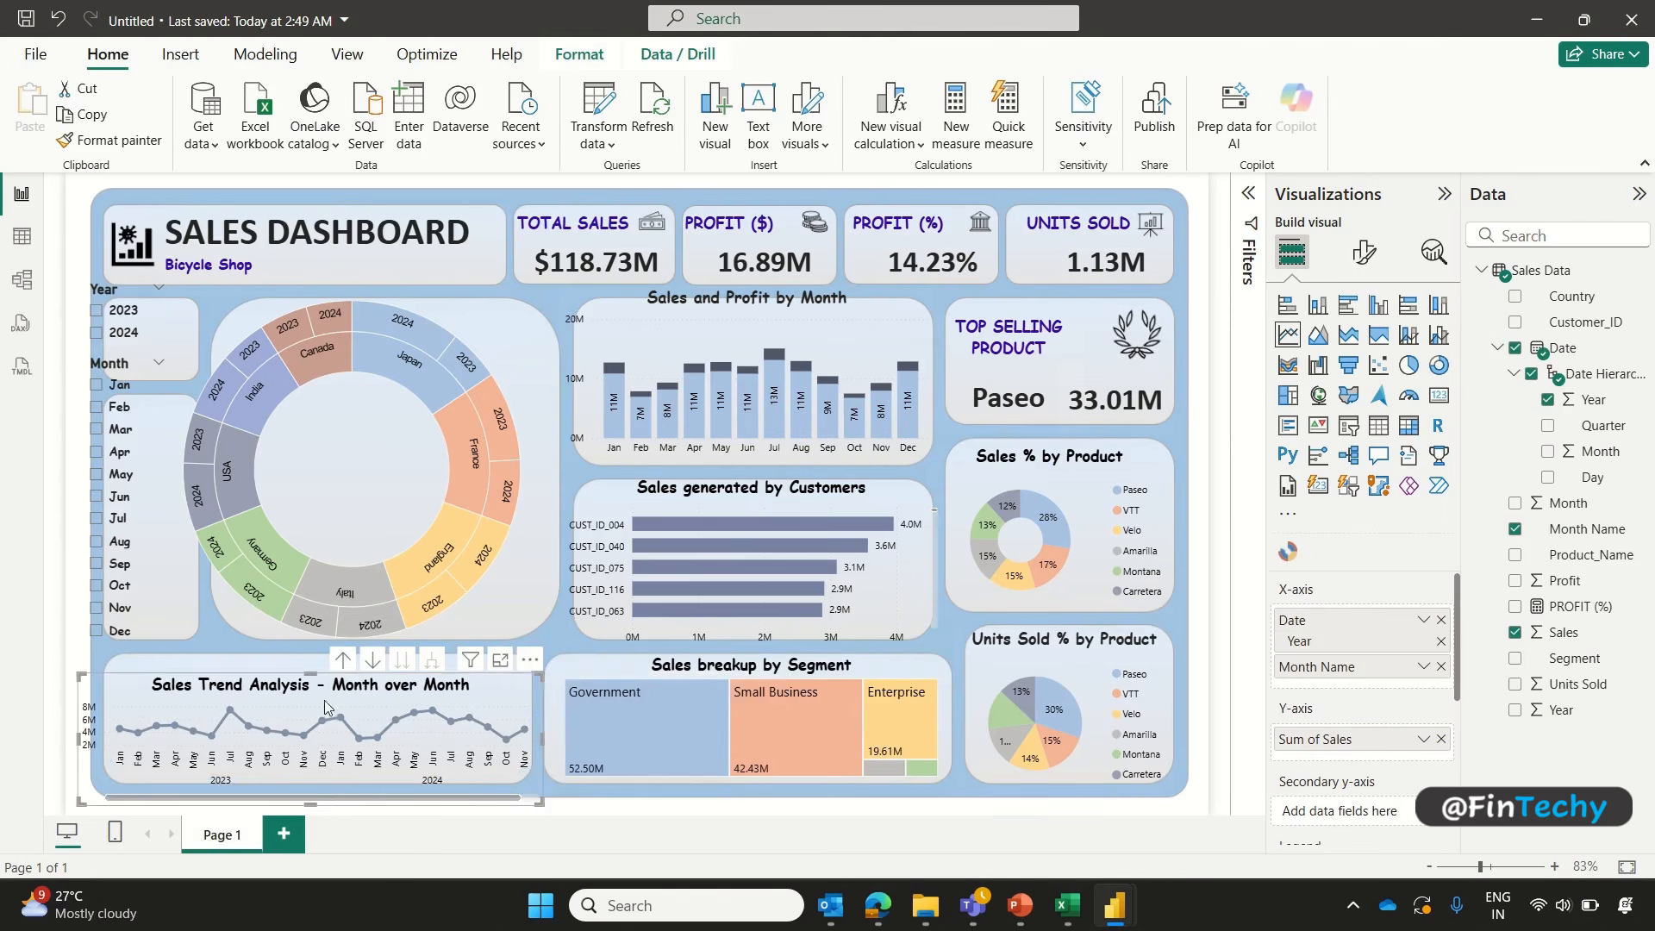
{"action": "left_click_drag", "start_coordinate": [311, 802], "coordinate": [305, 788]}
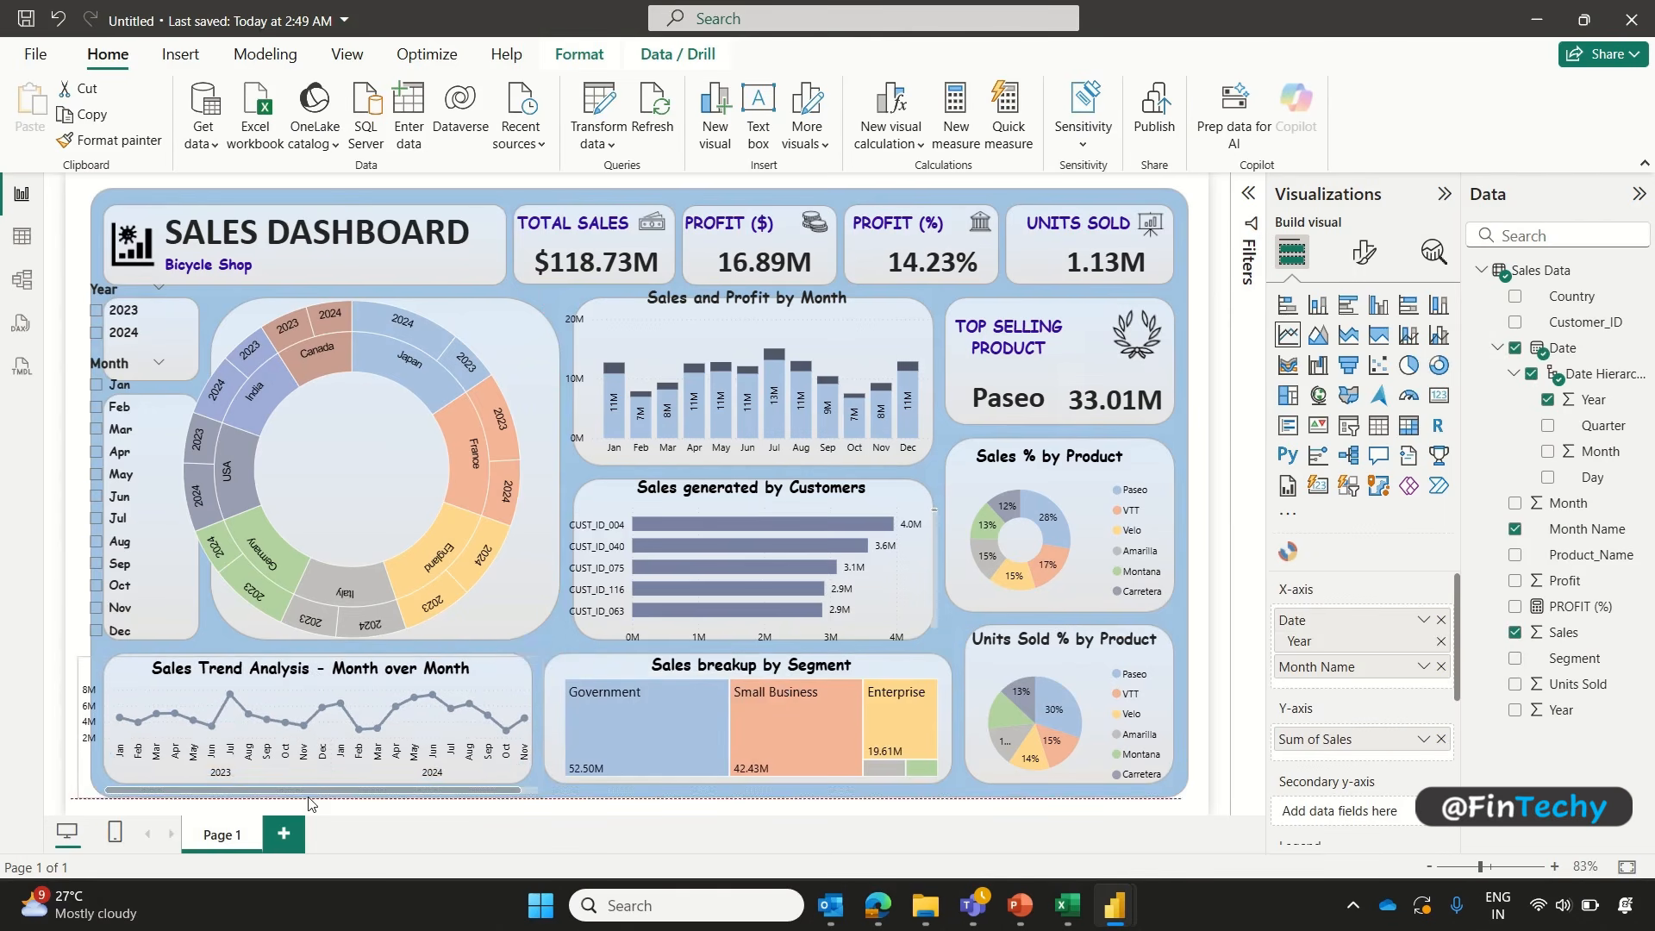
{"action": "left_click_drag", "start_coordinate": [76, 724], "coordinate": [100, 724]}
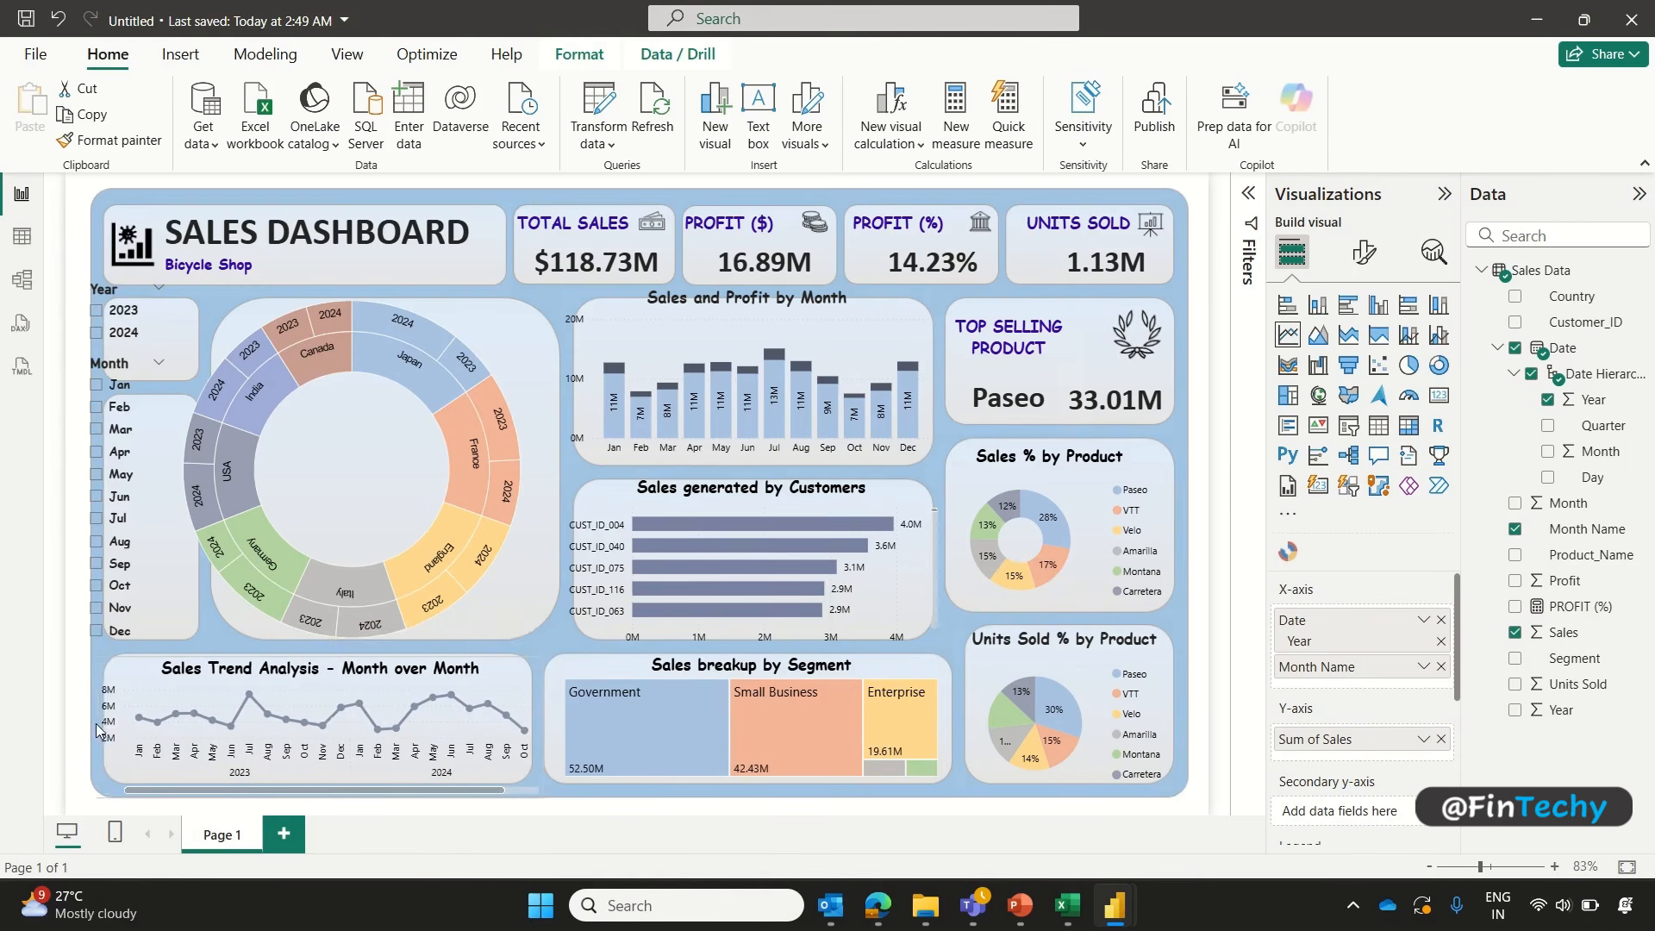
Step: Shrink the Sales generated by Customers chart in height and width to fit inside its background panel
{"action": "left_click", "coordinate": [899, 597]}
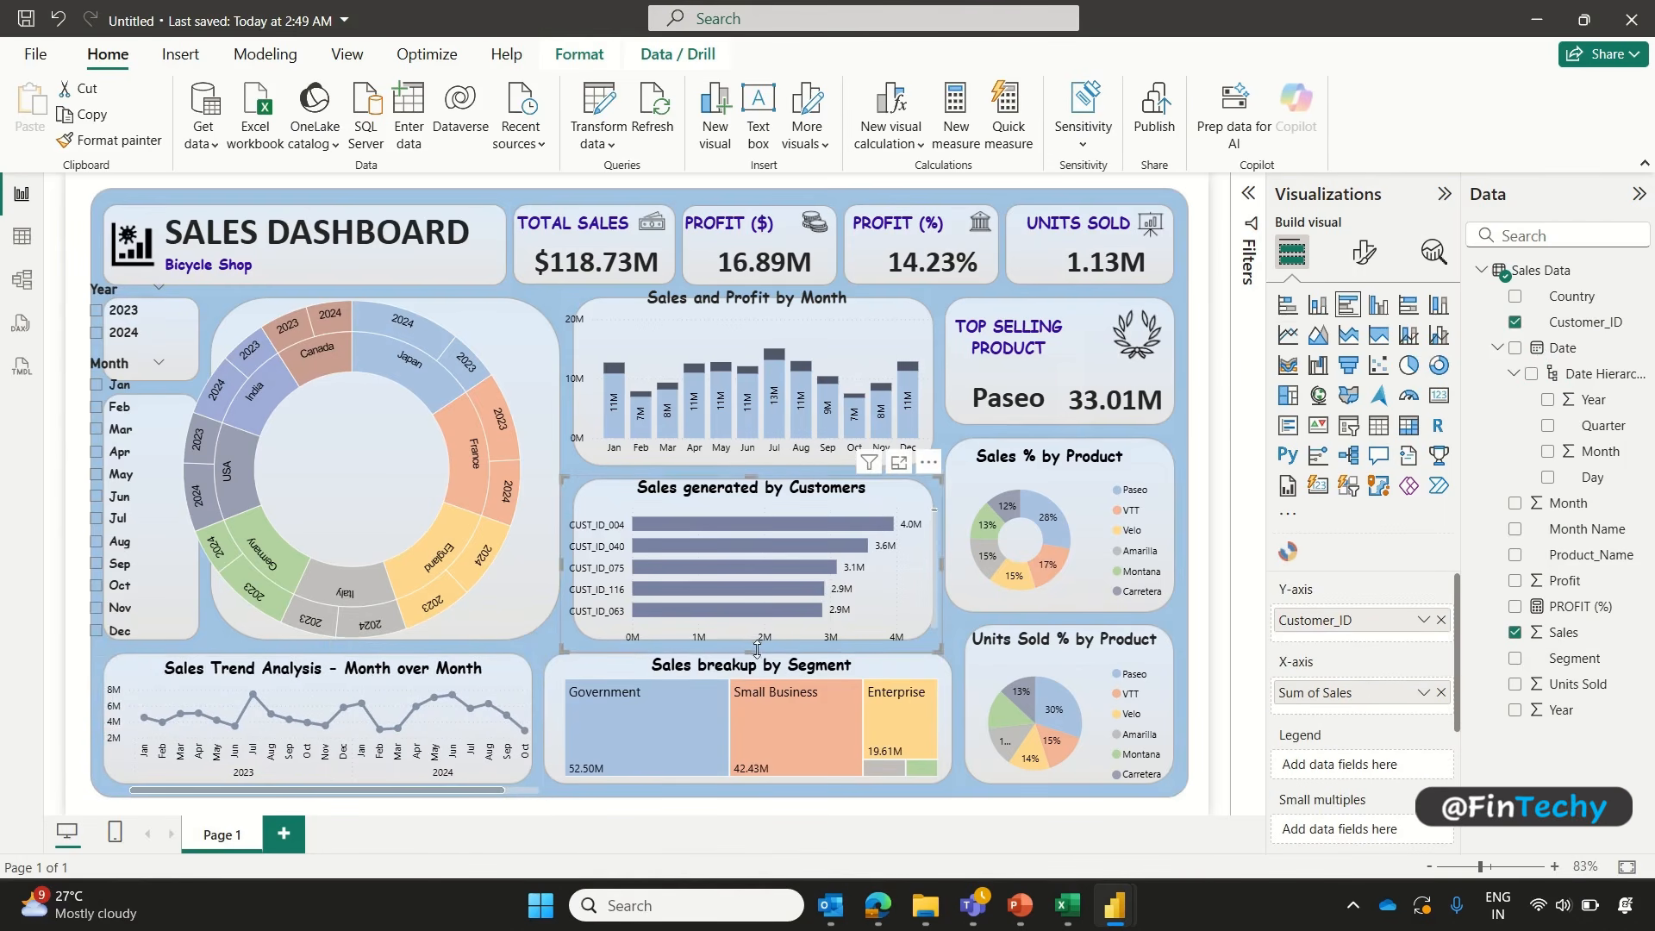
{"action": "left_click_drag", "start_coordinate": [757, 648], "coordinate": [757, 639]}
{"action": "left_click_drag", "start_coordinate": [753, 476], "coordinate": [754, 486]}
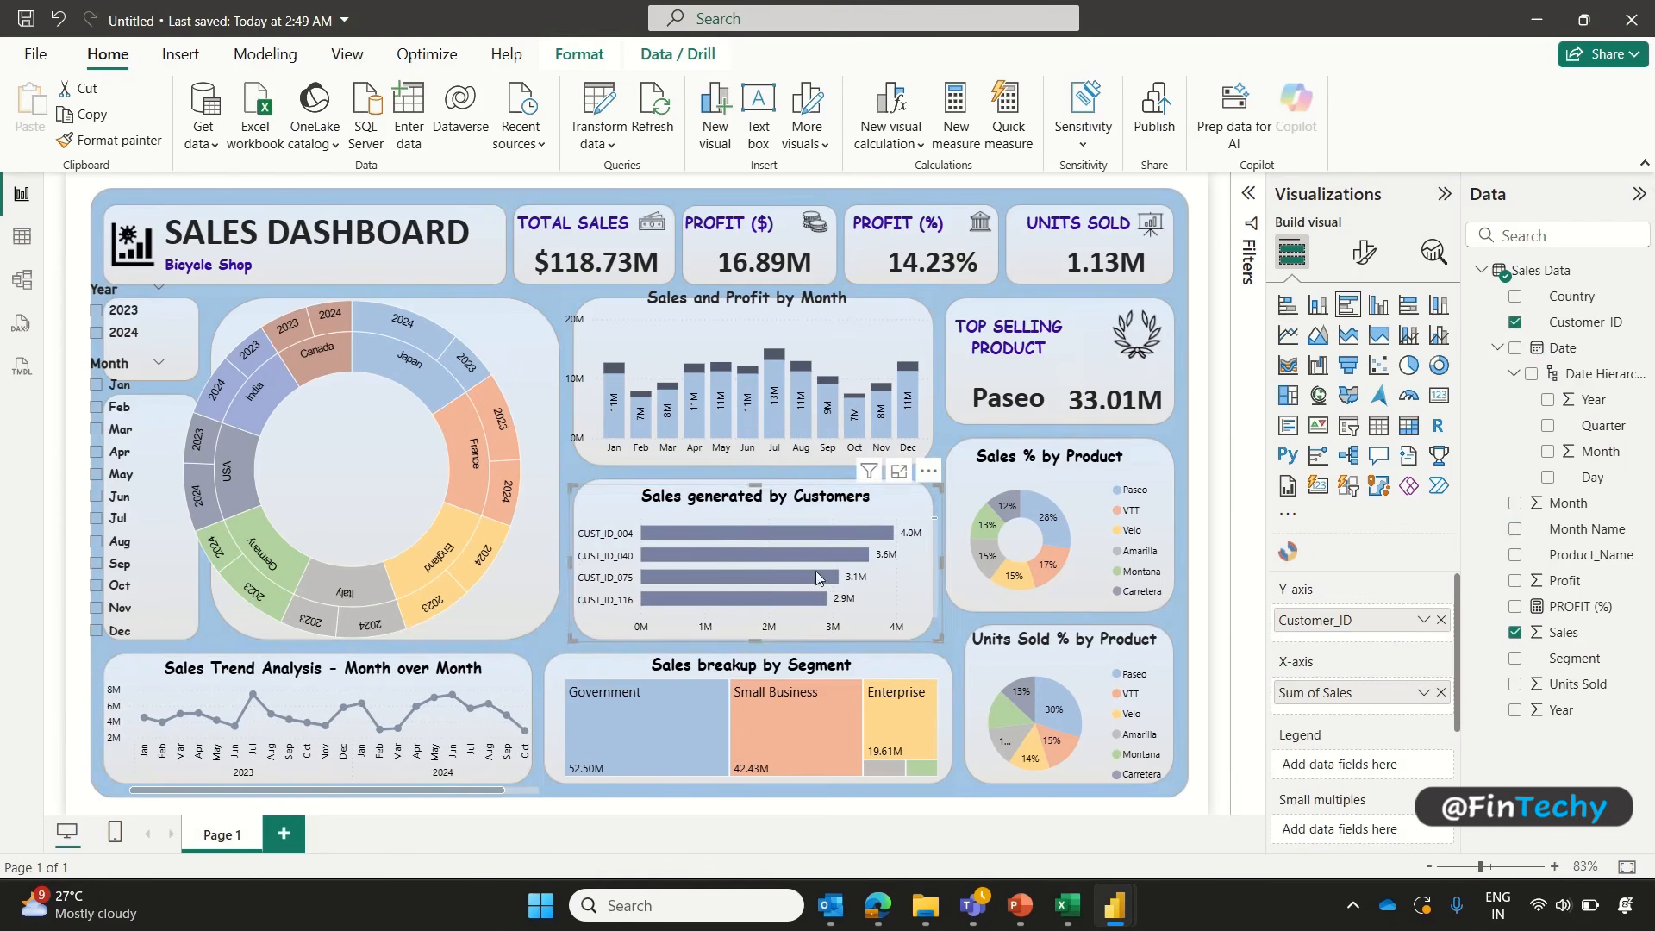
{"action": "left_click_drag", "start_coordinate": [937, 564], "coordinate": [928, 564]}
Step: Lower the top edge and pull in the left edge of the Sales and Profit by Month chart to fit its background panel
{"action": "left_click", "coordinate": [896, 325]}
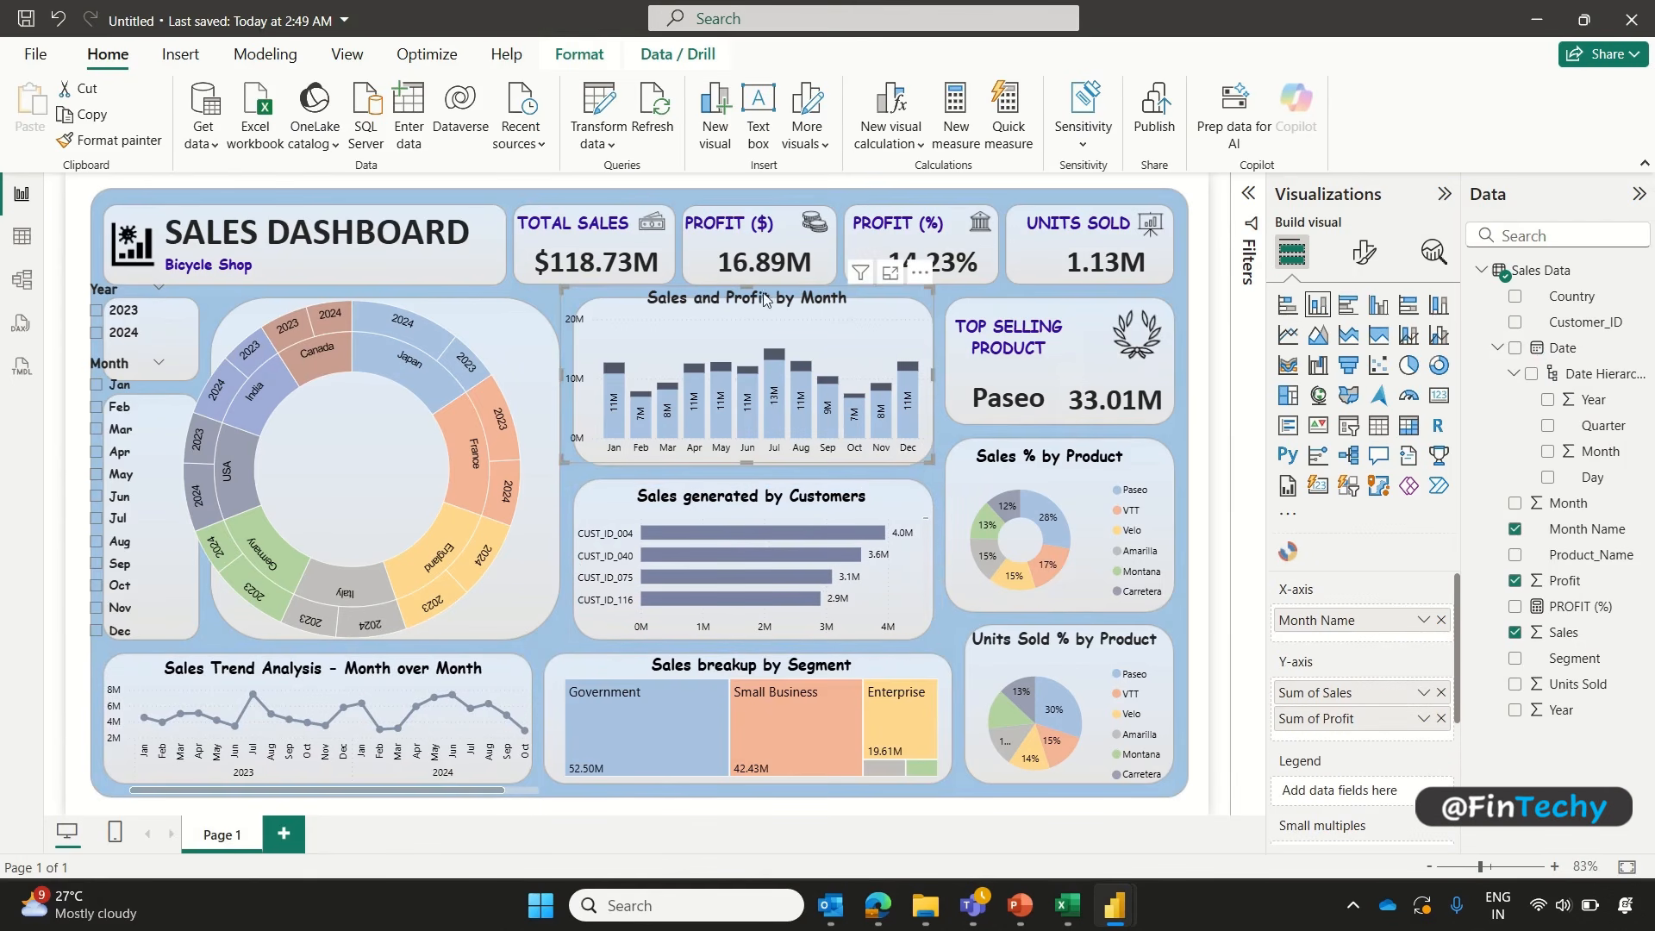
{"action": "left_click_drag", "start_coordinate": [751, 287], "coordinate": [750, 306]}
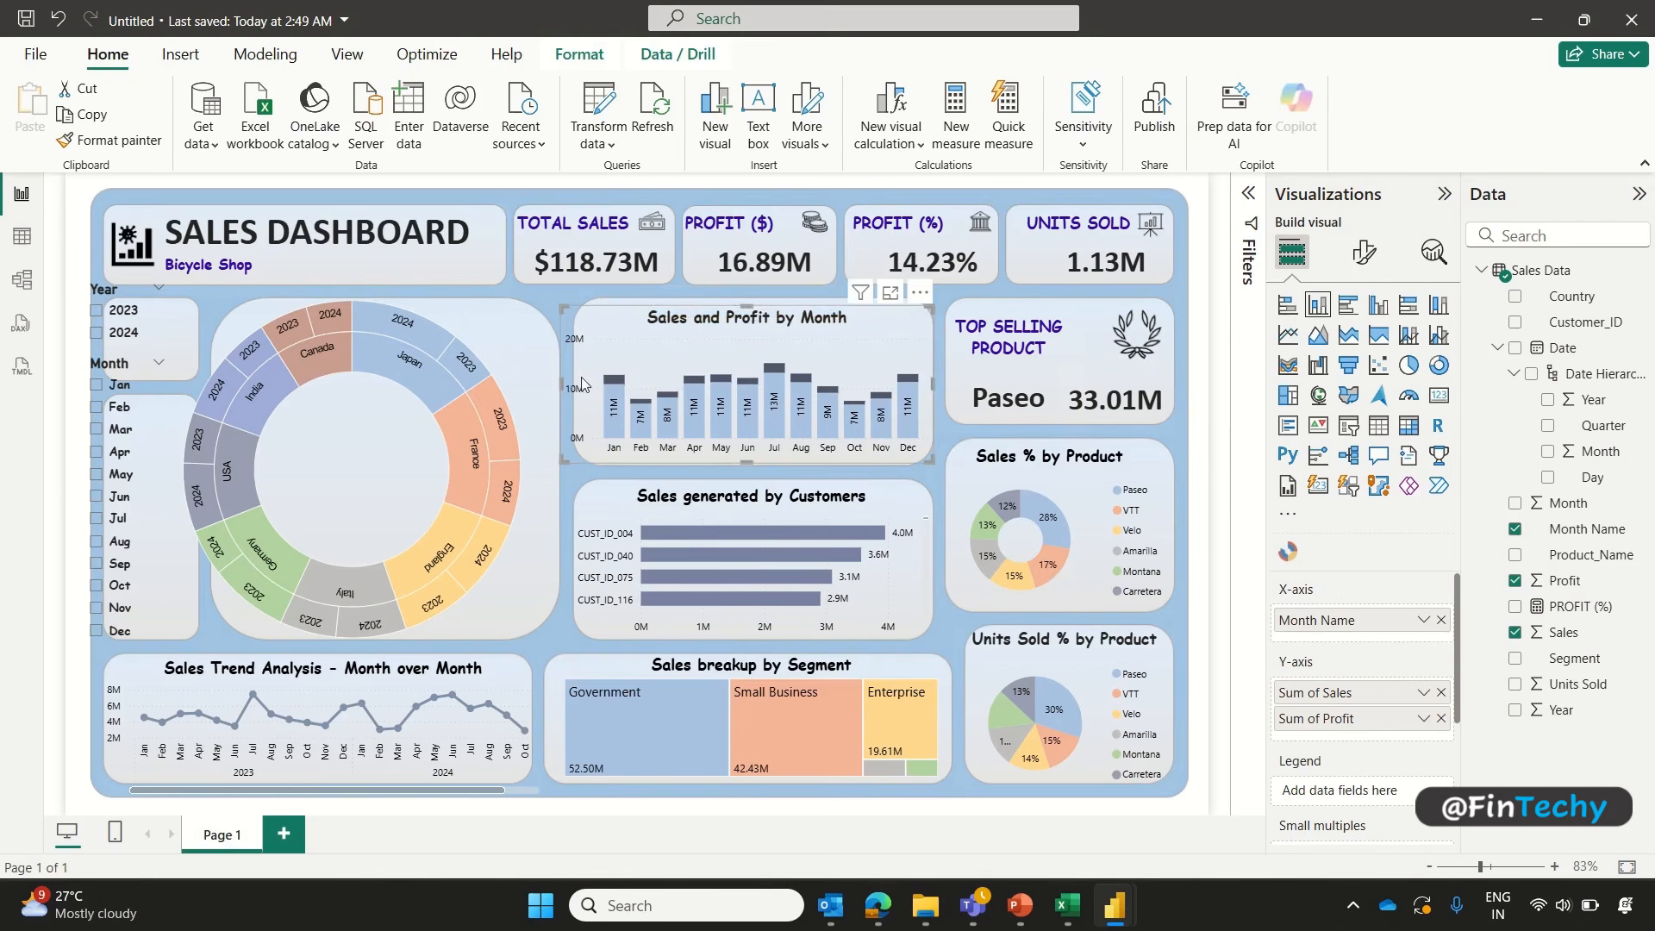
{"action": "left_click_drag", "start_coordinate": [561, 385], "coordinate": [576, 385]}
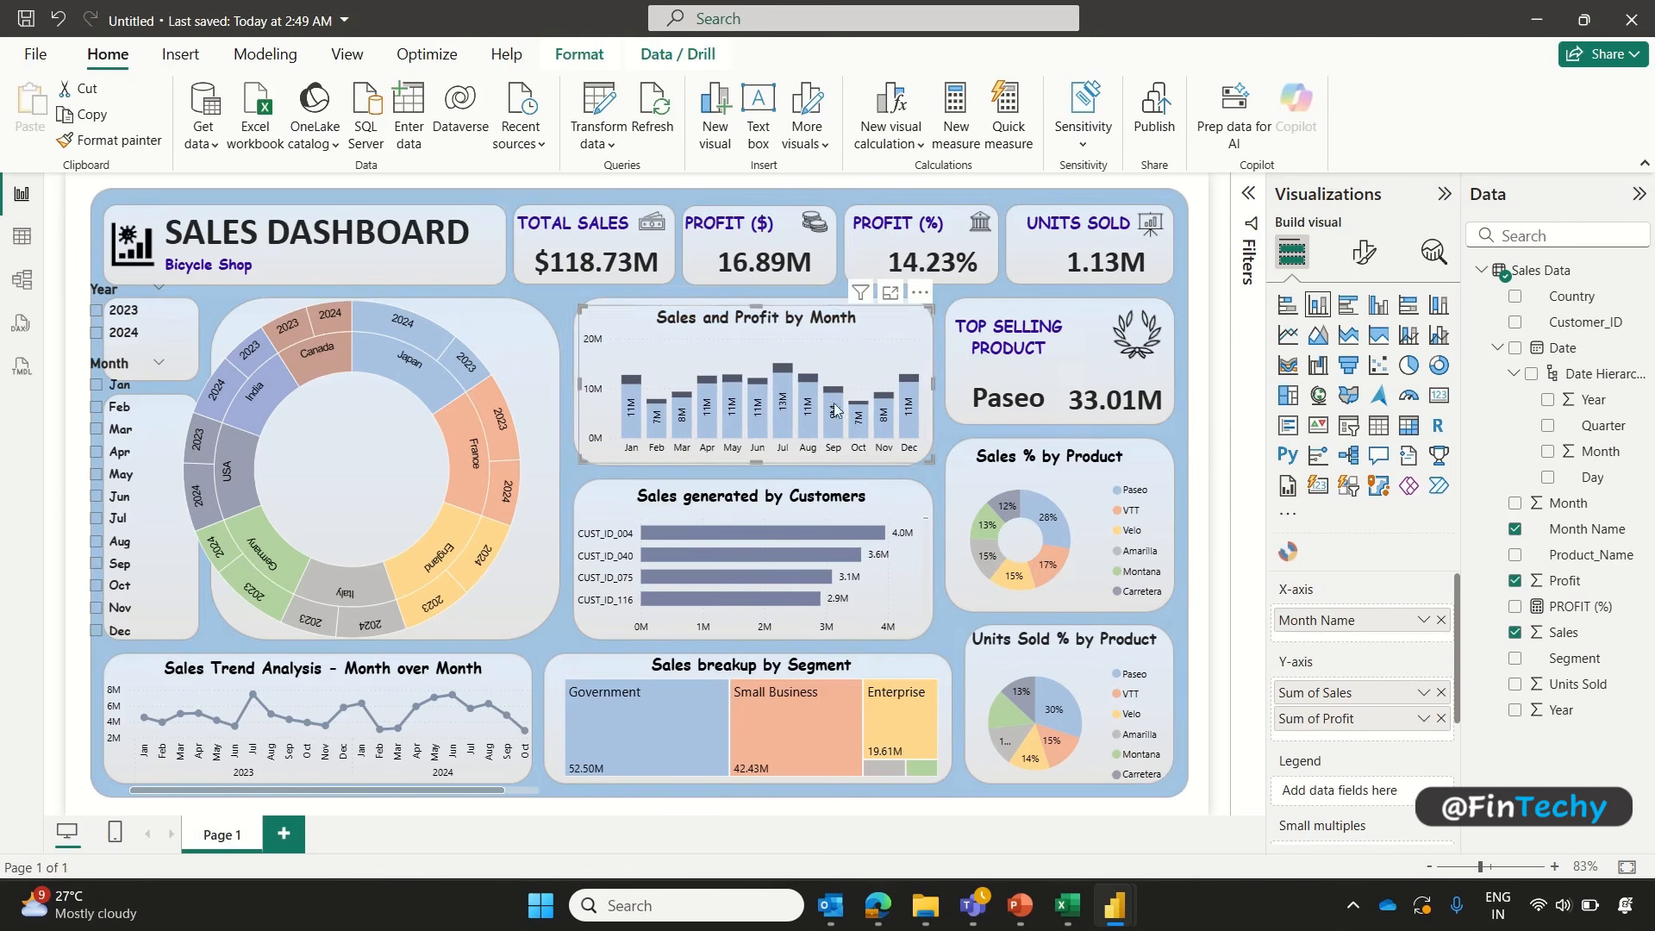
{"action": "left_click", "coordinate": [1057, 262]}
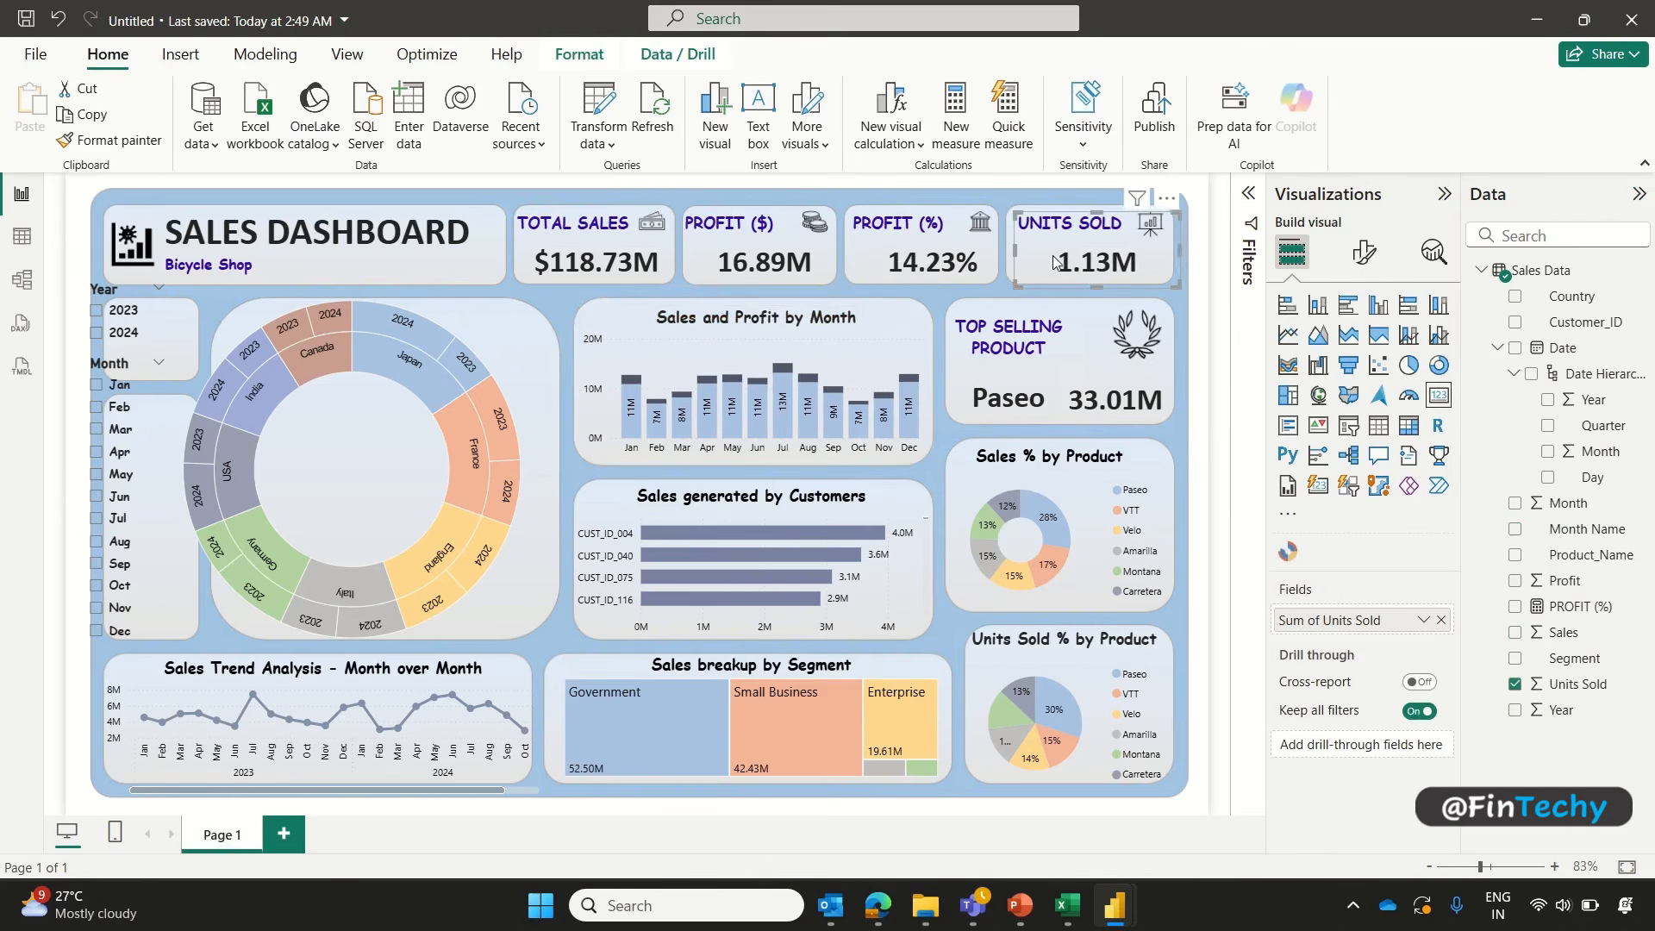
Step: Adjust both side edges of the country sunburst chart so that it is centred within its background panel
{"action": "left_click", "coordinate": [508, 355]}
{"action": "left_click_drag", "start_coordinate": [543, 467], "coordinate": [560, 471]}
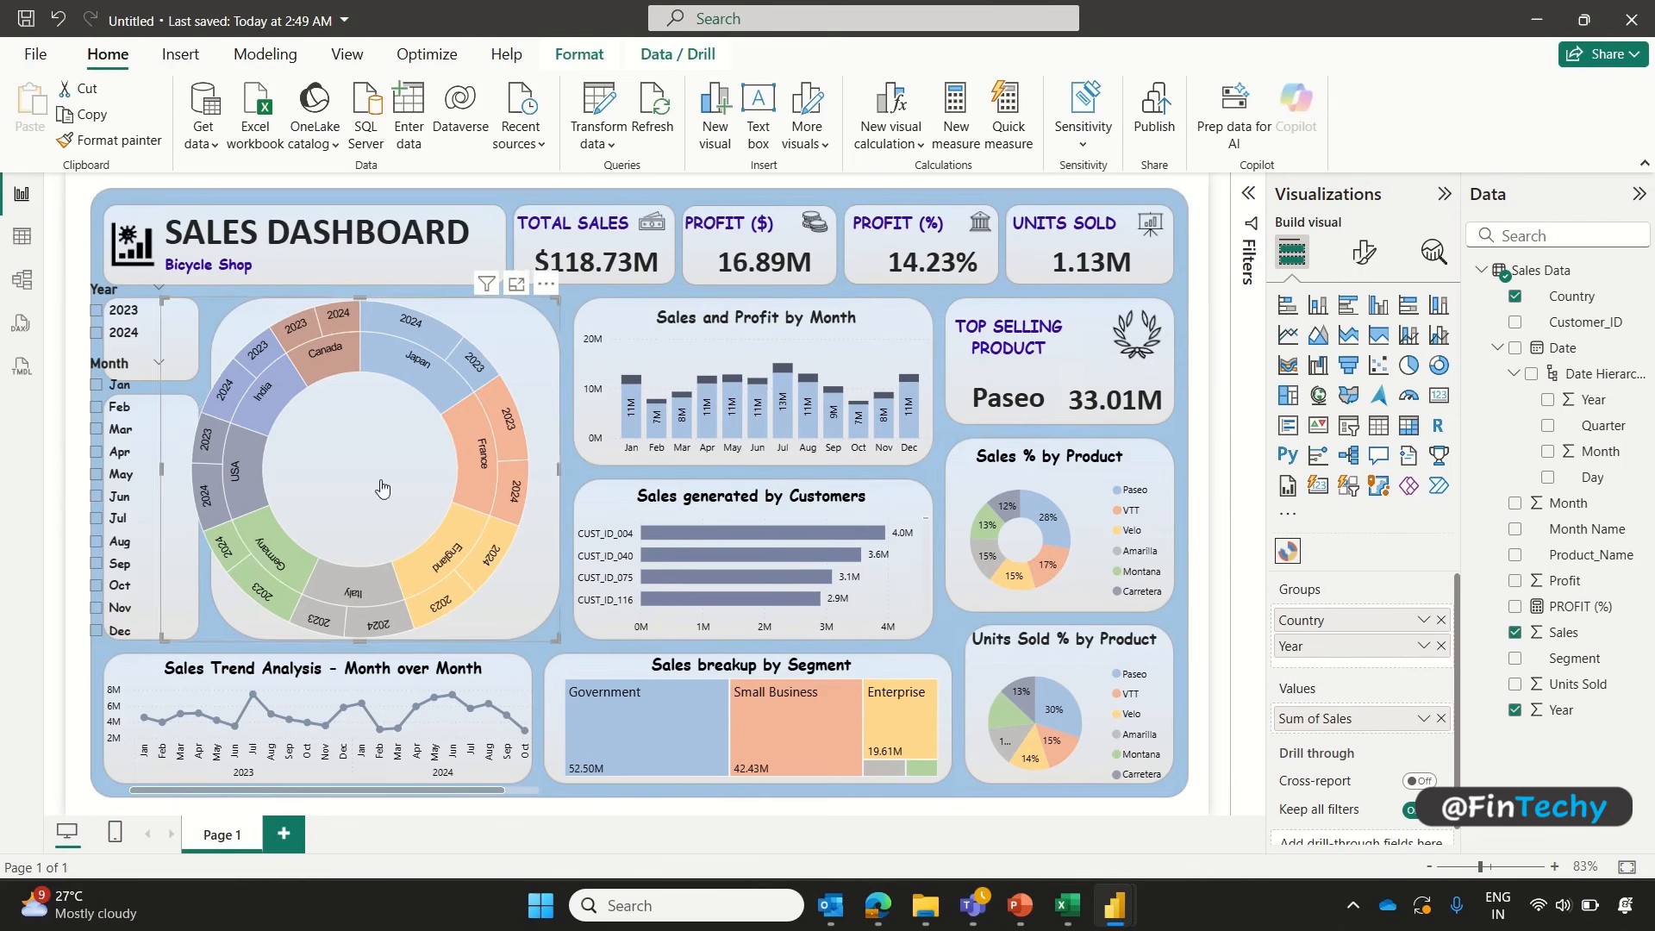
{"action": "left_click_drag", "start_coordinate": [161, 471], "coordinate": [210, 469]}
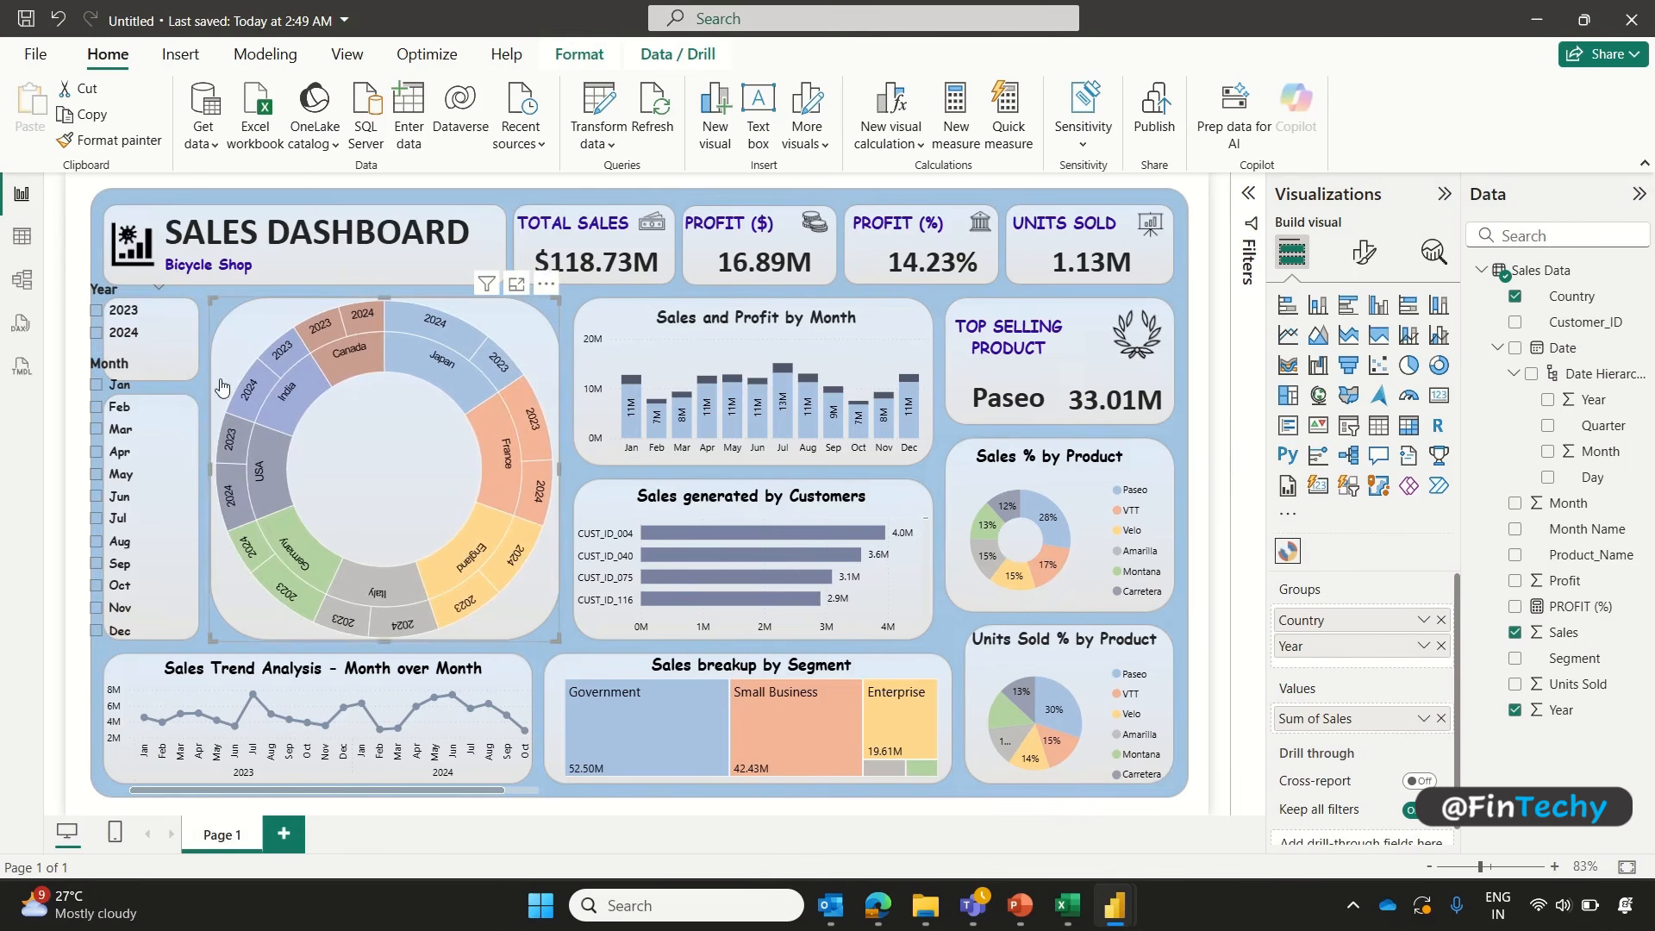
Step: Move the Year slicer into its background panel and clear the 2023 selection
{"action": "left_click", "coordinate": [163, 303]}
{"action": "left_click_drag", "start_coordinate": [163, 304], "coordinate": [186, 327]}
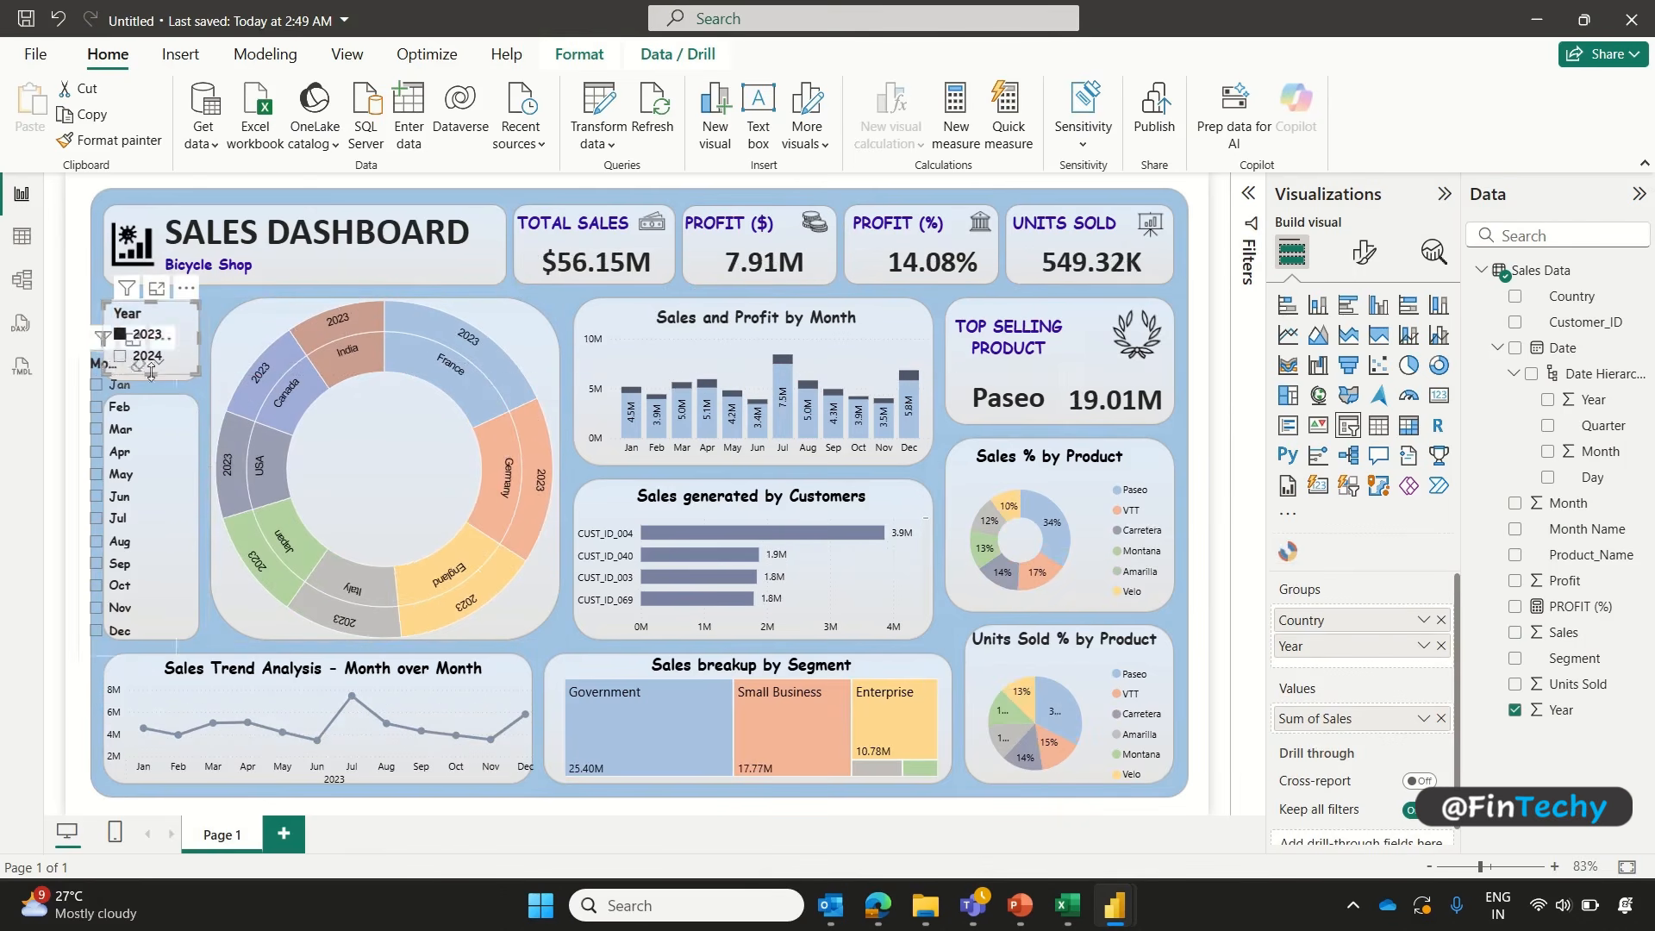
{"action": "left_click", "coordinate": [119, 333]}
Step: Move the Month slicer into the panel below the Year slicer and shorten it to fit
{"action": "left_click_drag", "start_coordinate": [161, 431], "coordinate": [176, 465]}
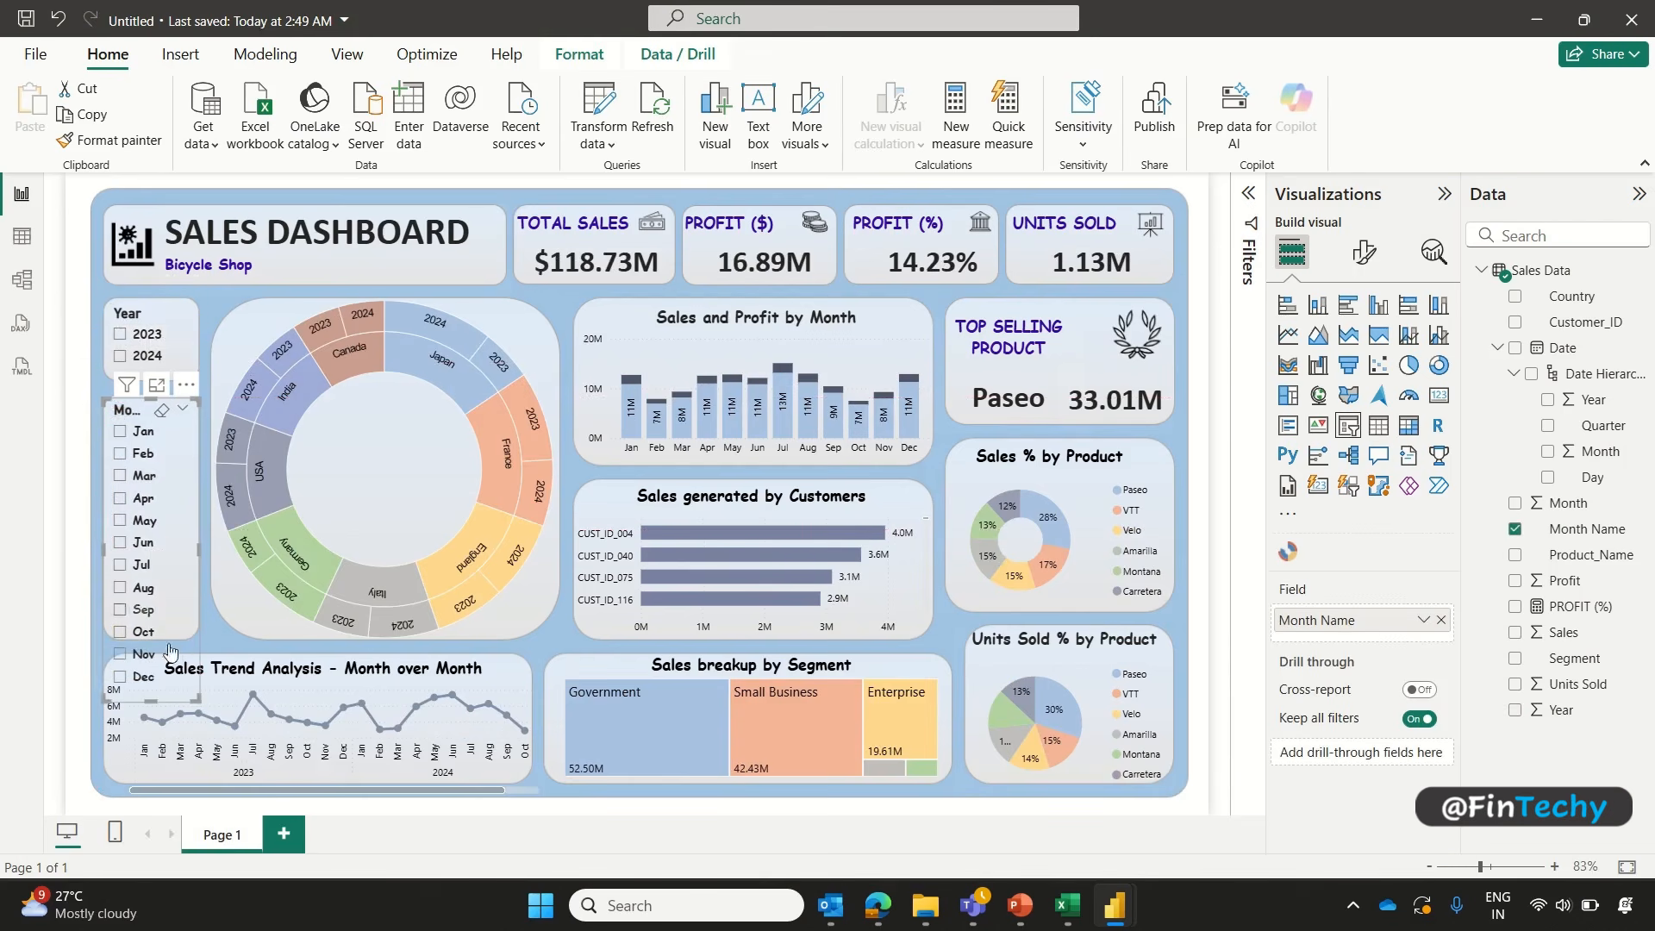
{"action": "left_click_drag", "start_coordinate": [157, 694], "coordinate": [153, 636]}
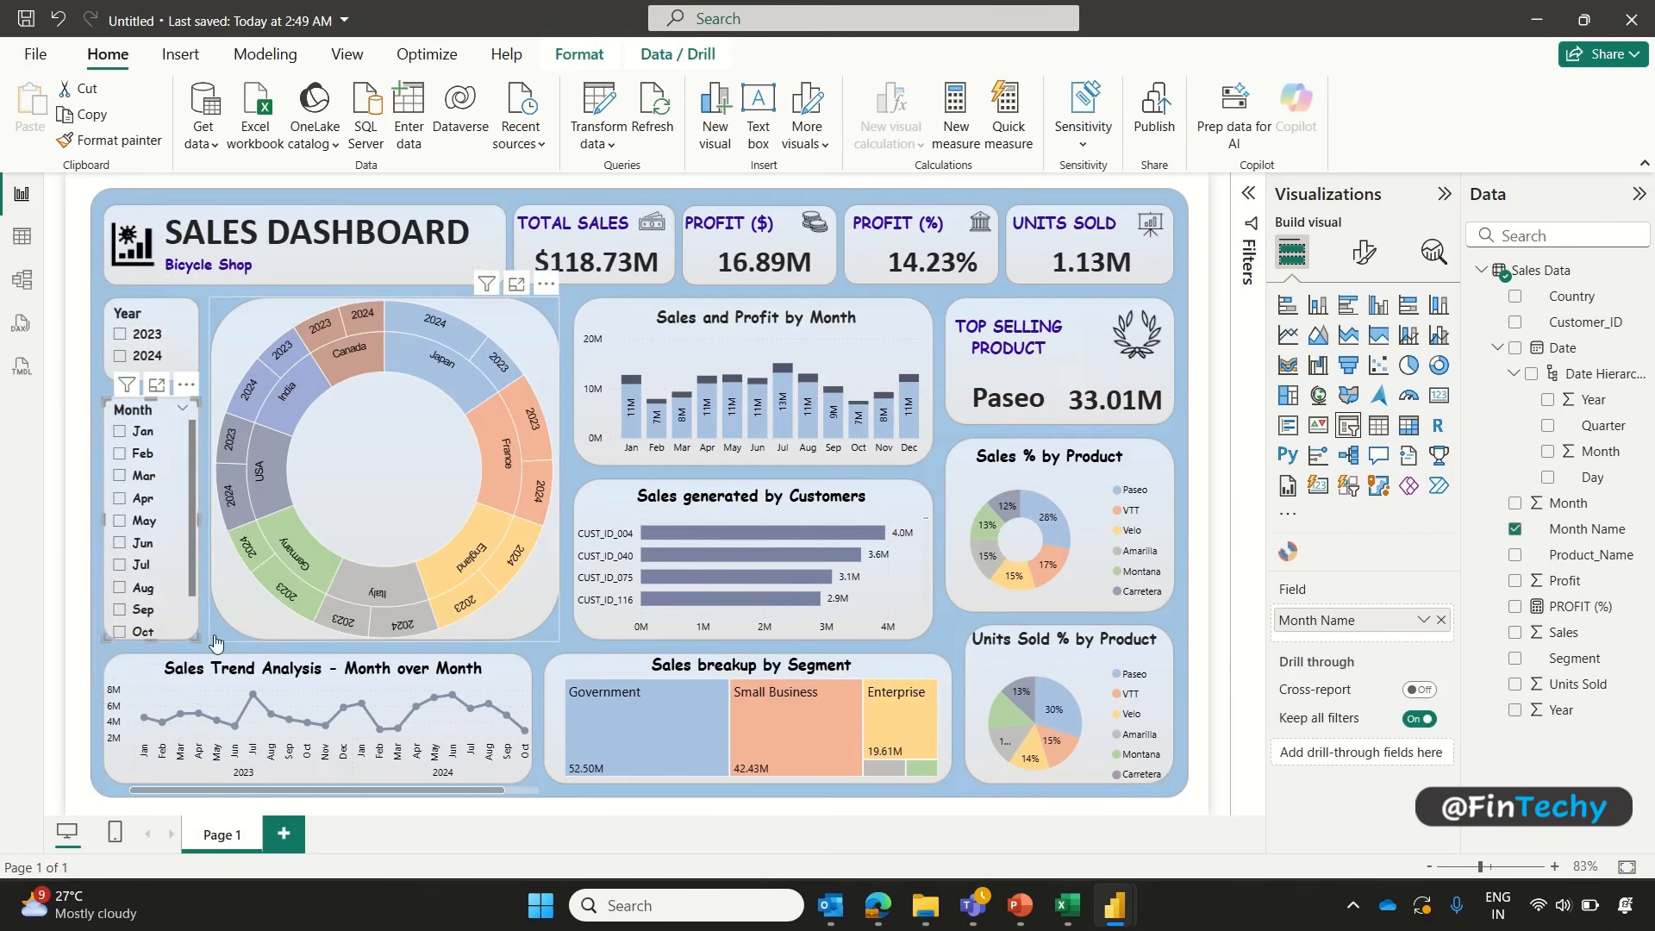
{"action": "left_click", "coordinate": [100, 283]}
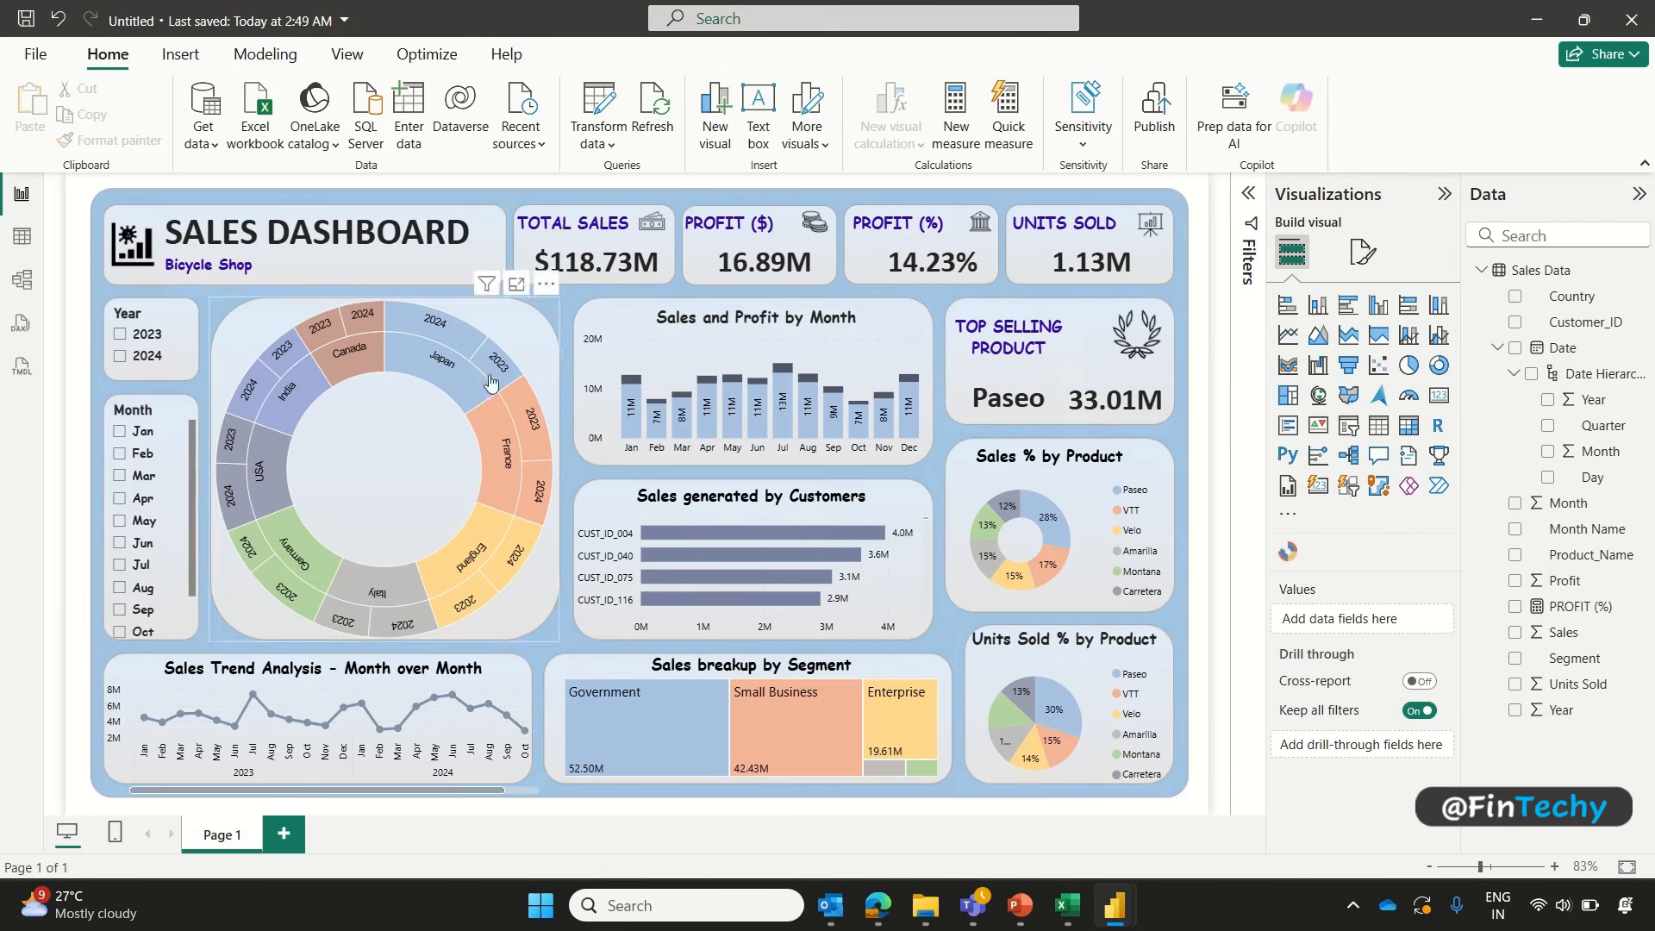
Step: Add a card visual showing the Country field, shrunk and placed in the hollow centre of the sunburst chart
{"action": "left_click", "coordinate": [1440, 398]}
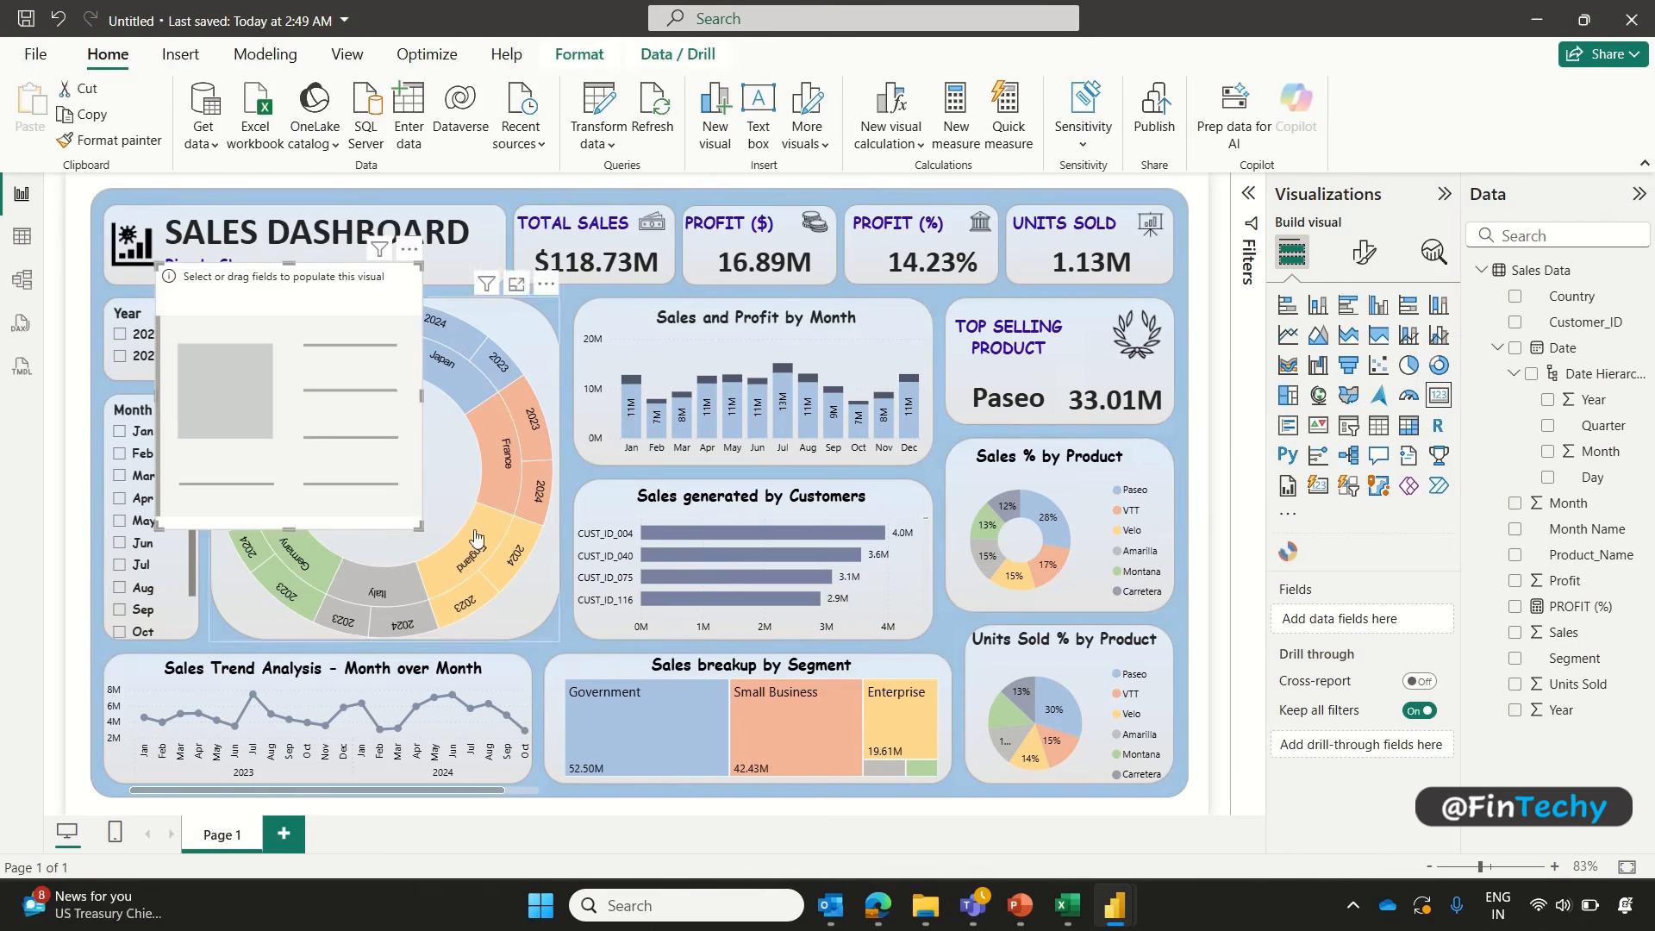
{"action": "left_click_drag", "start_coordinate": [420, 527], "coordinate": [393, 445]}
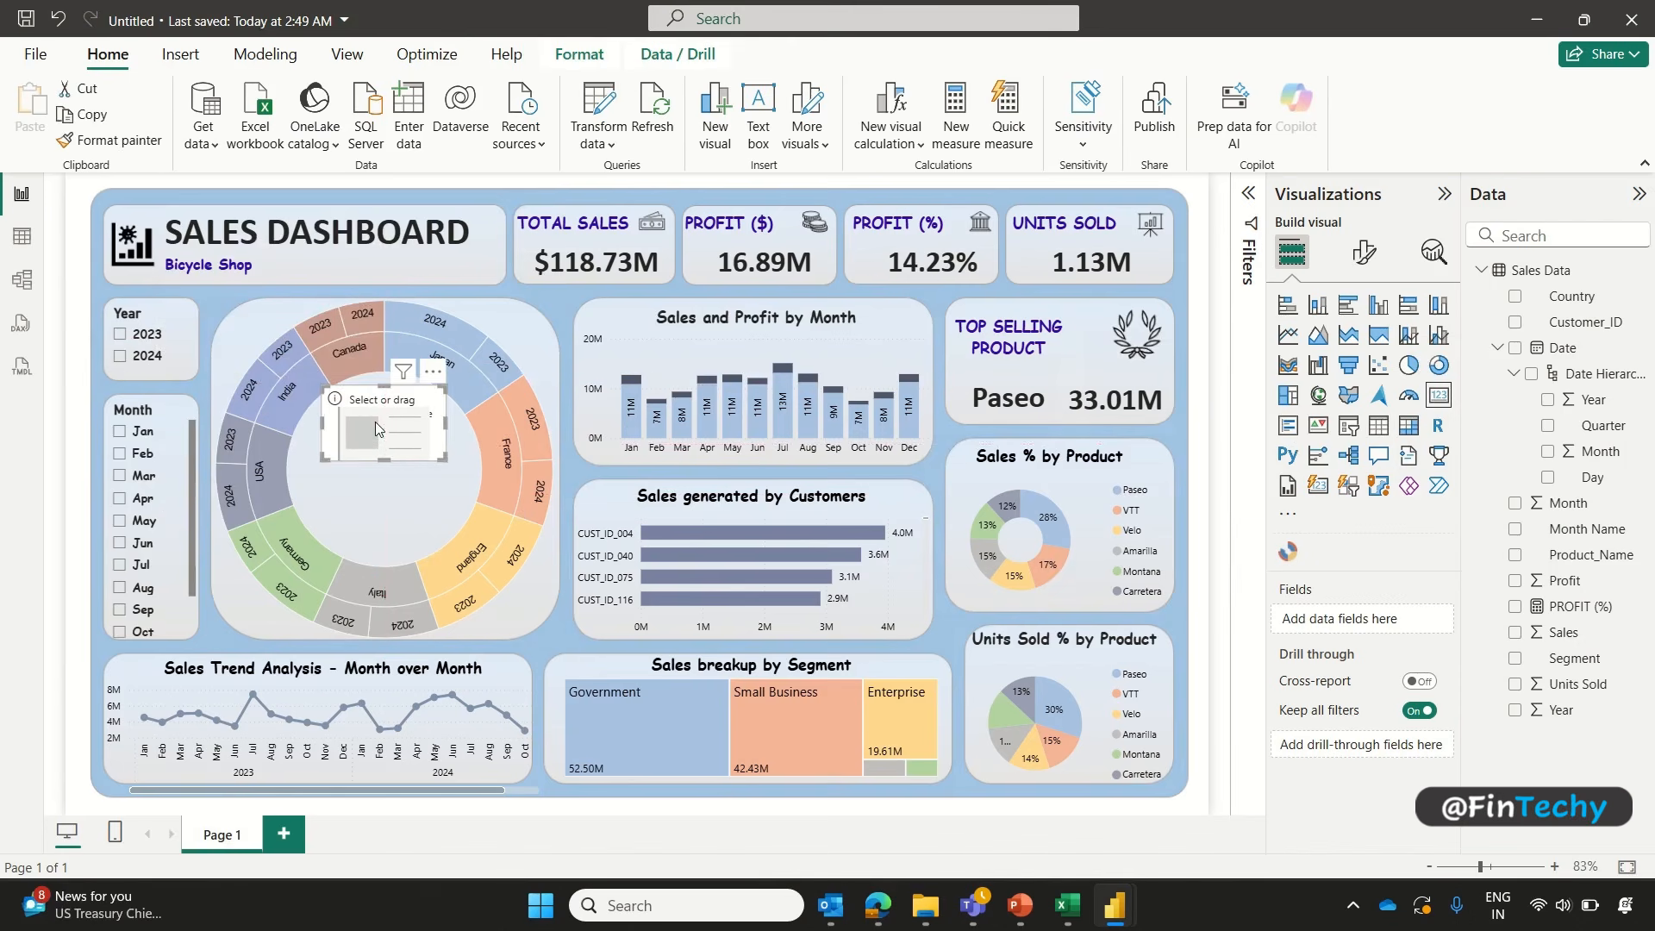
{"action": "left_click", "coordinate": [1515, 296]}
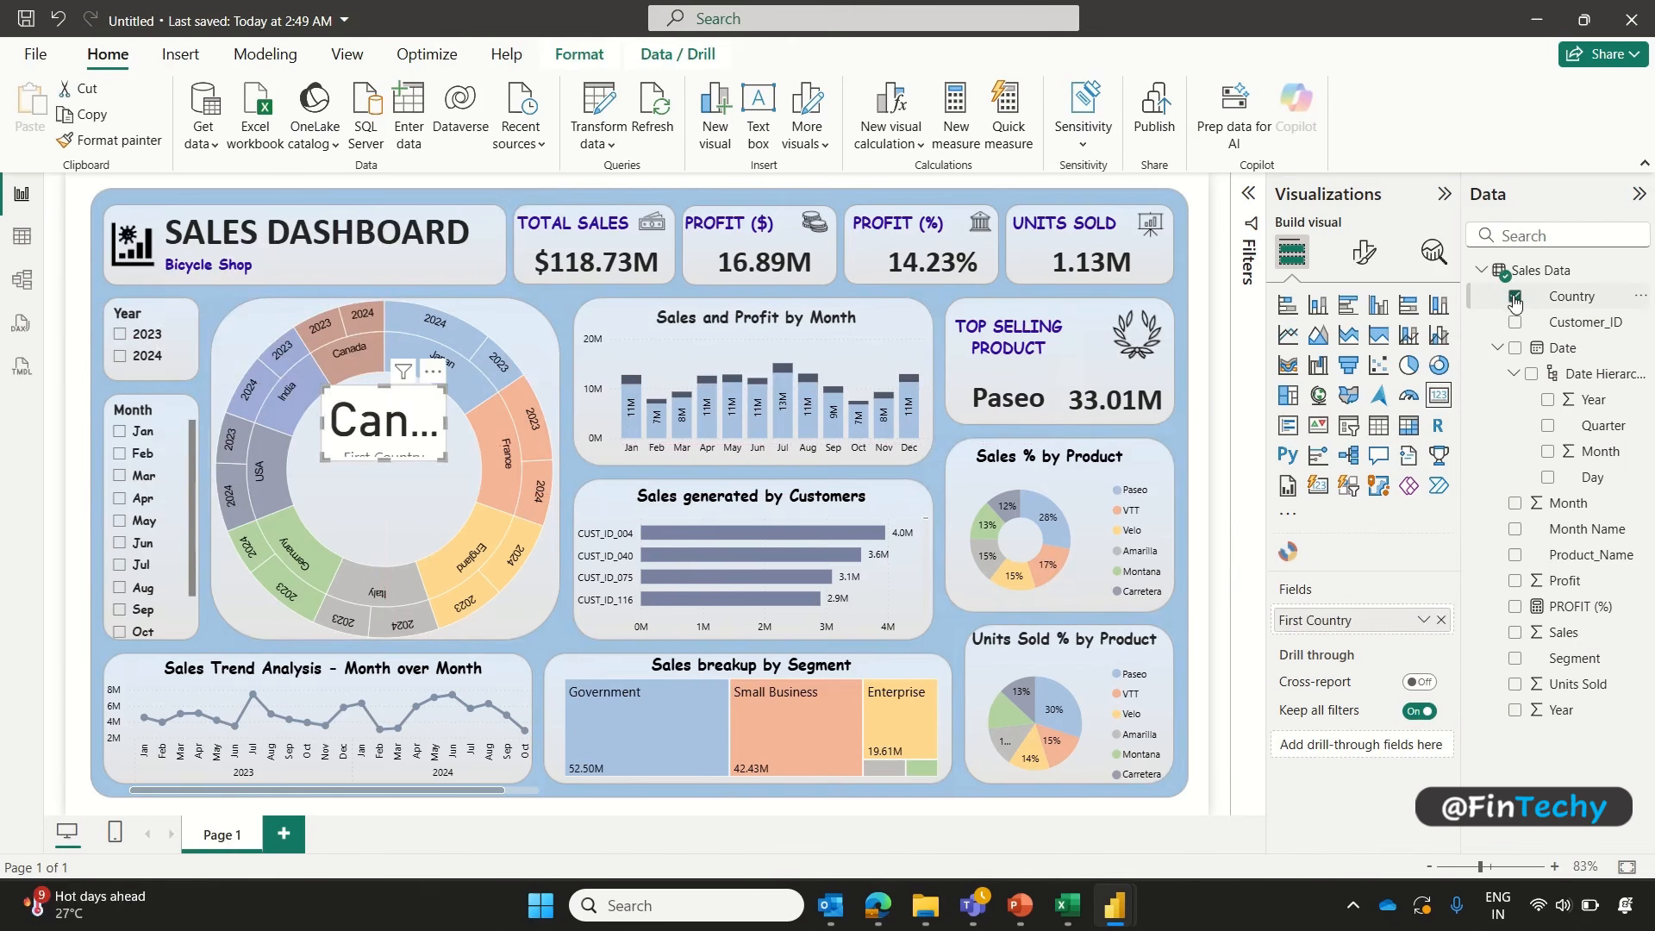
Step: Format the country card's callout value as bold Calibri, size 25, and turn off its category label
{"action": "left_click", "coordinate": [1364, 253]}
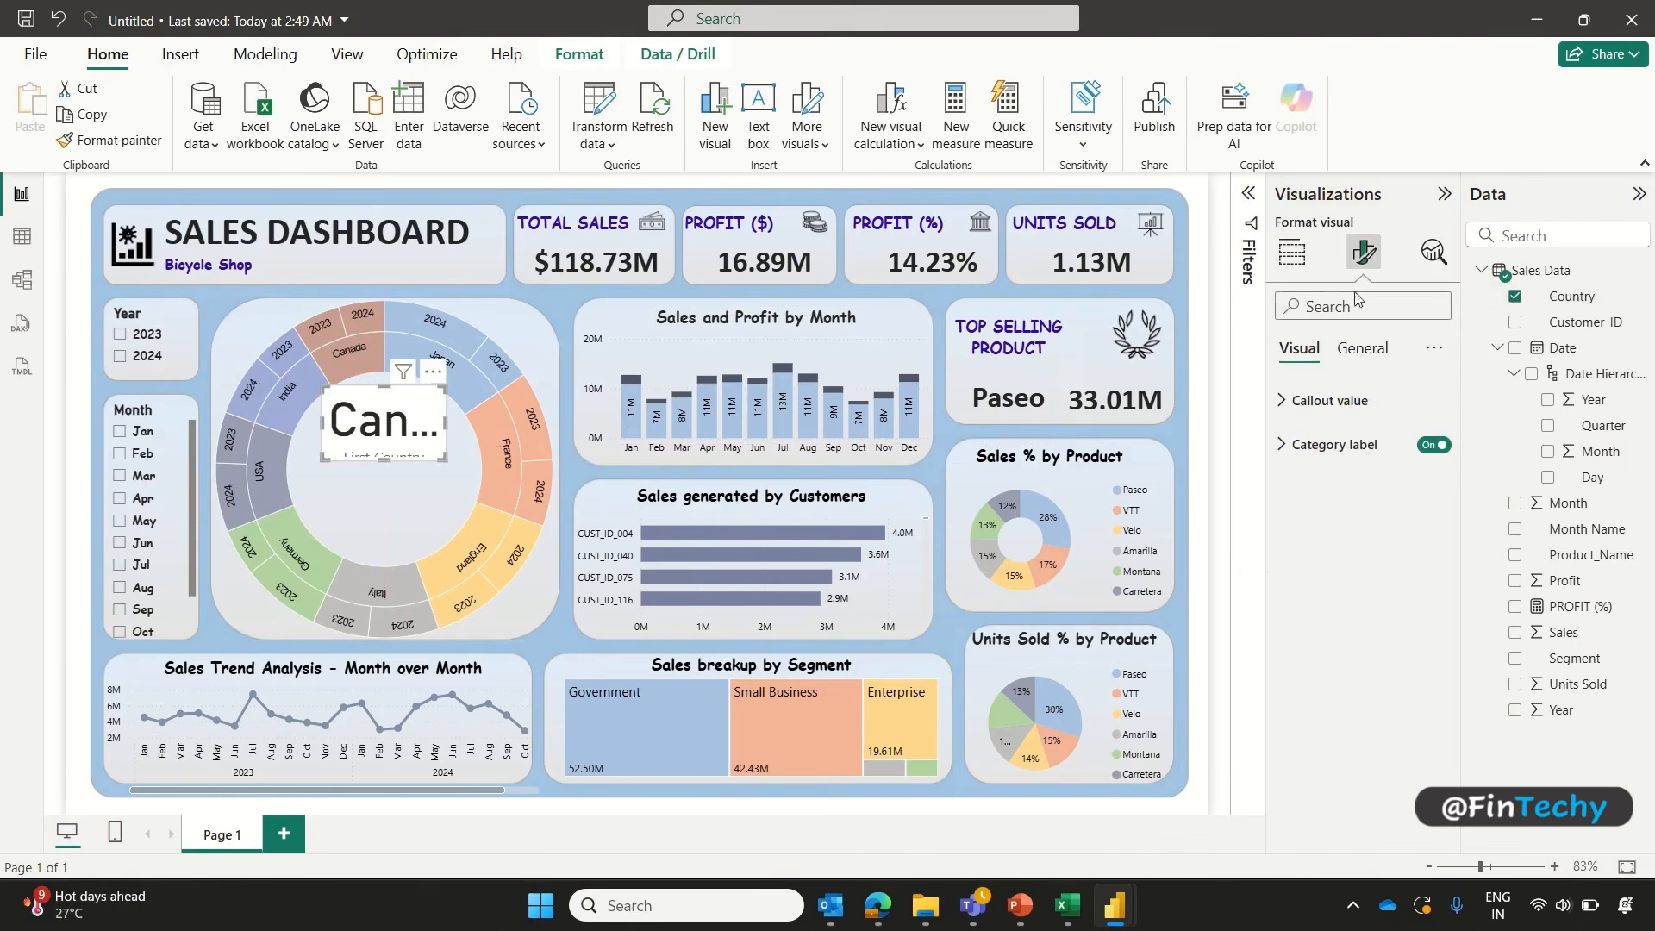
{"action": "left_click", "coordinate": [1286, 402]}
{"action": "left_click", "coordinate": [1353, 474]}
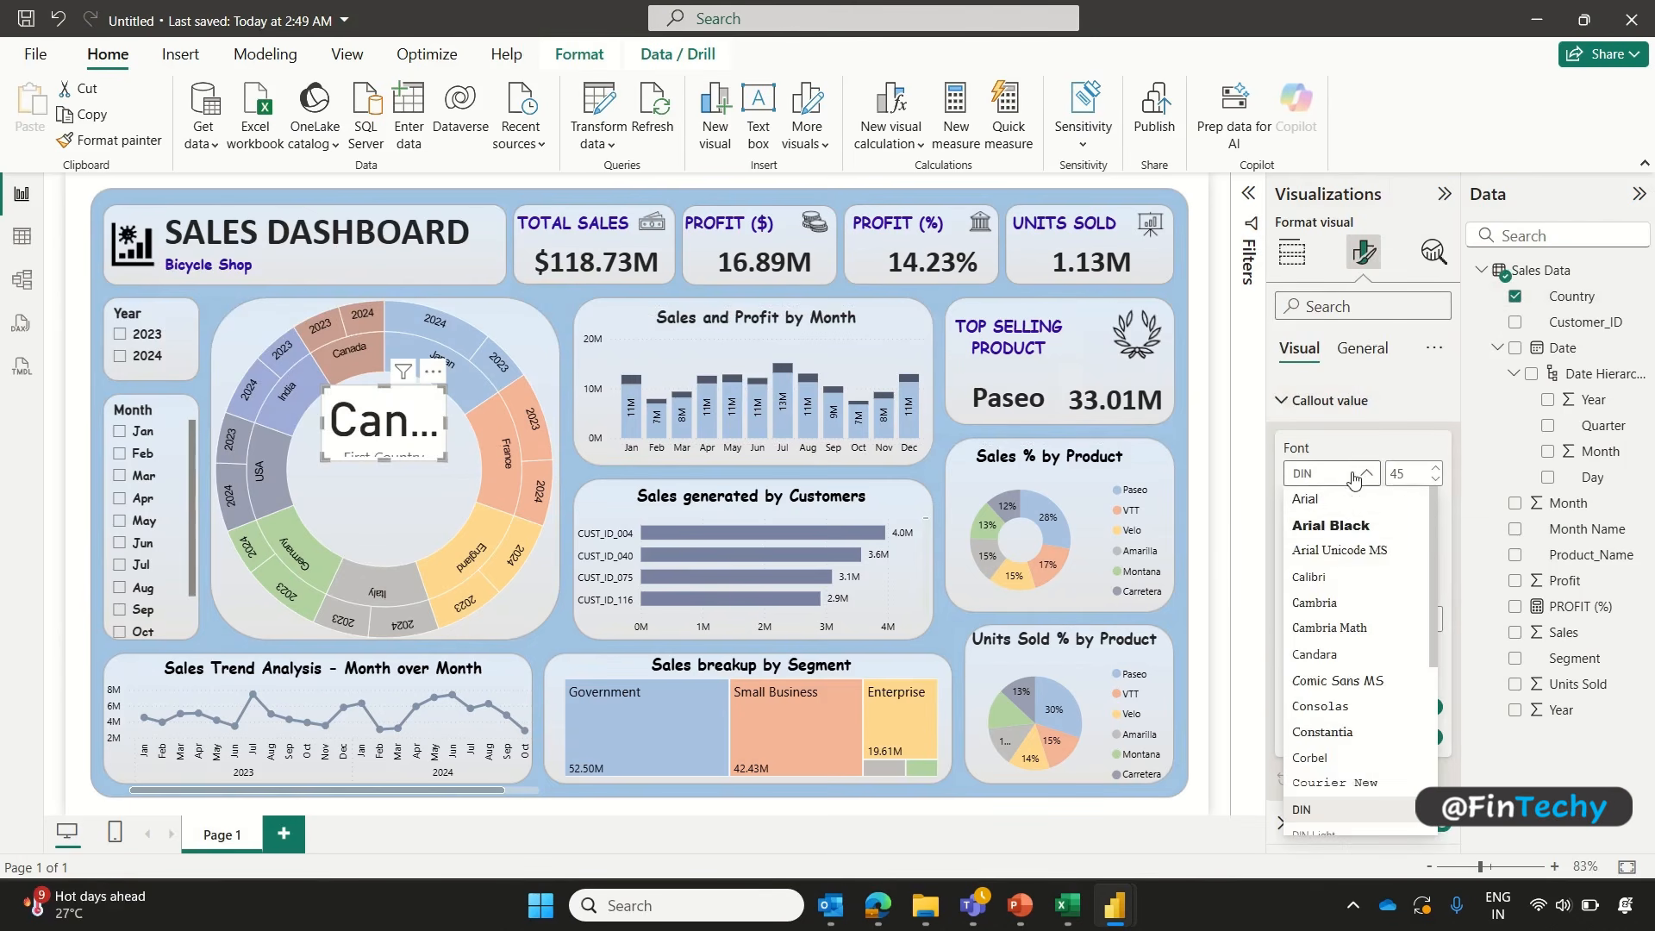
{"action": "left_click", "coordinate": [1319, 565]}
{"action": "double_click", "coordinate": [1411, 475]}
{"action": "type", "text": "25"}
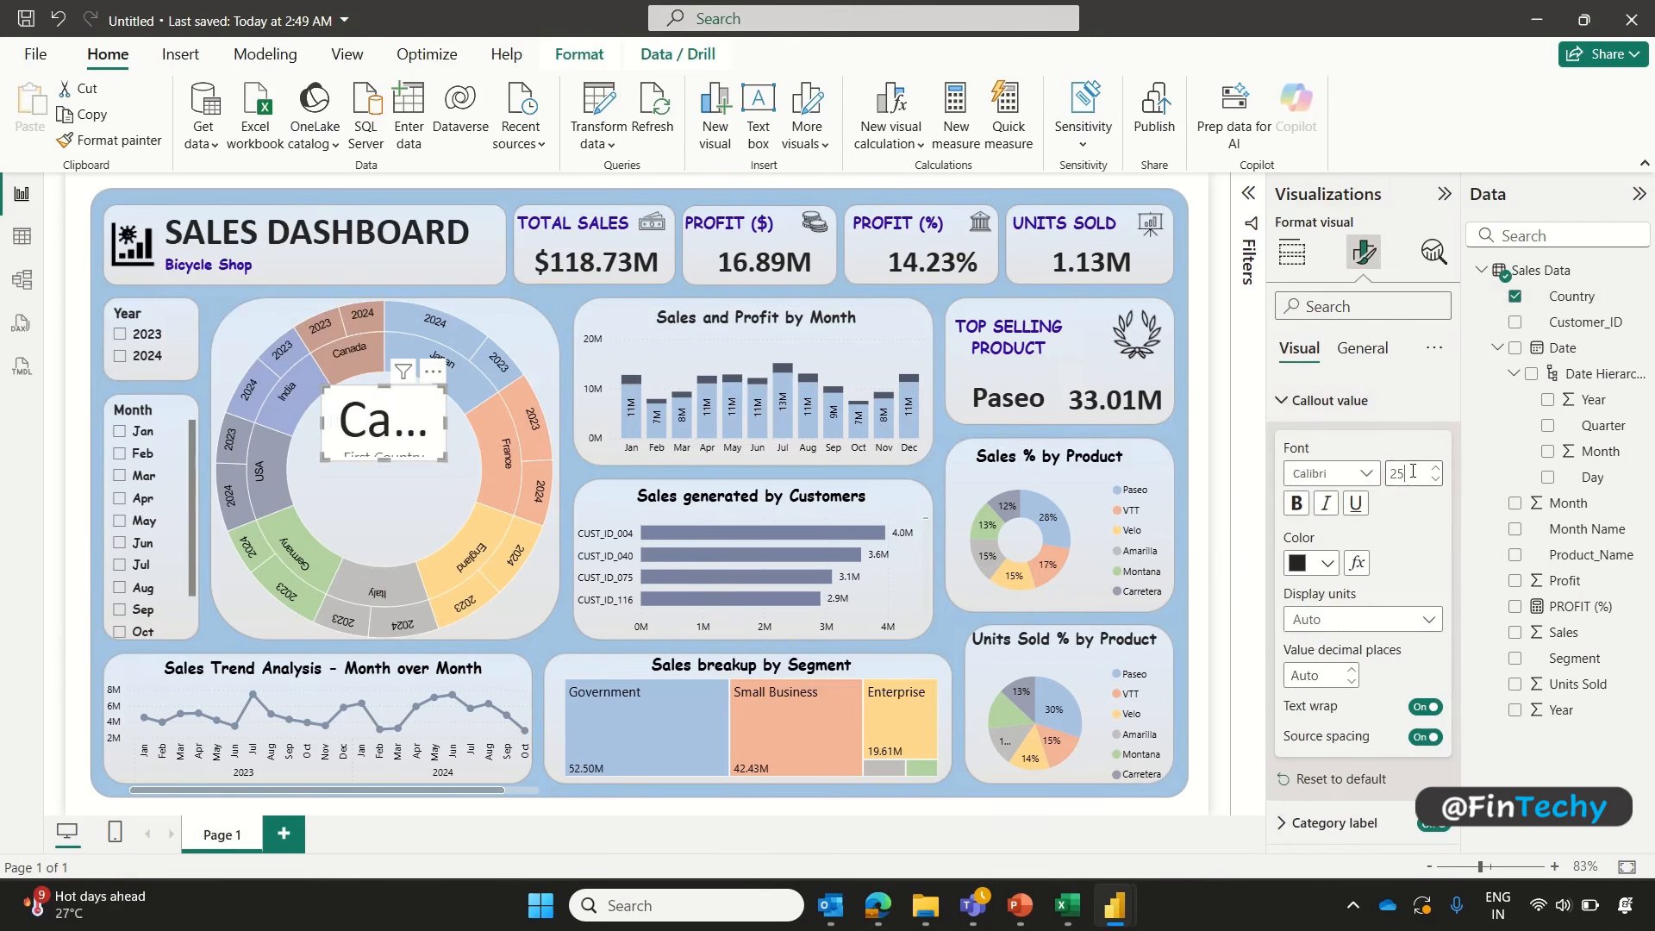
{"action": "key", "text": "Return"}
{"action": "left_click", "coordinate": [1295, 504]}
{"action": "left_click", "coordinate": [1433, 824]}
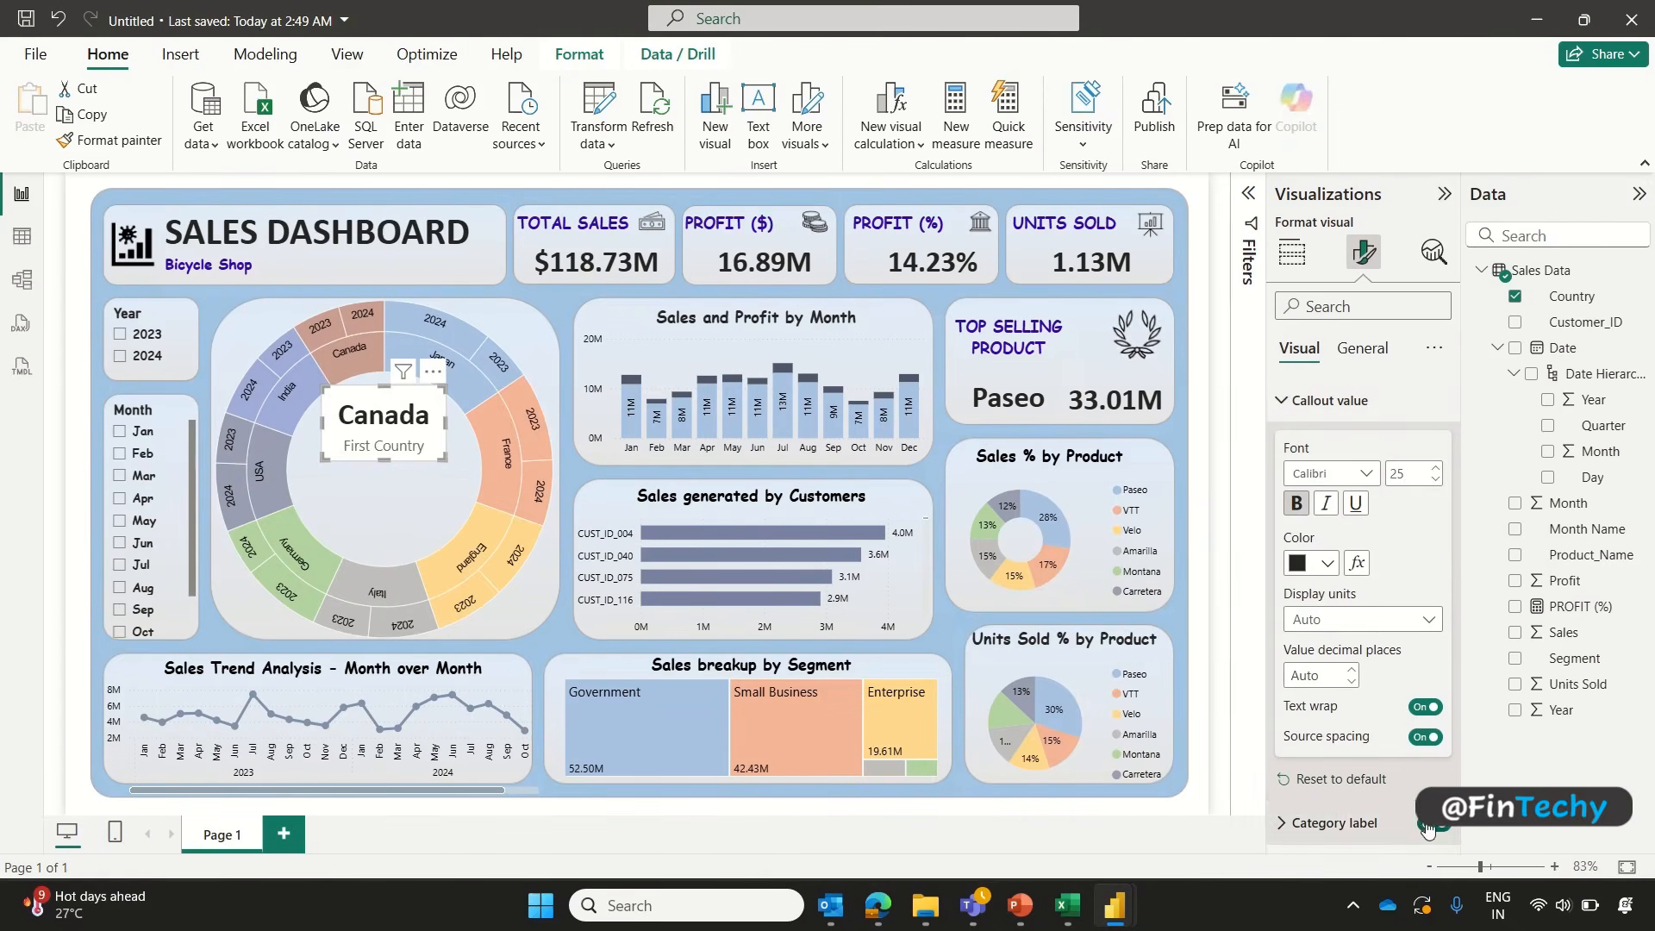
Step: Turn on the country card's title and set its text to TOP COUNTRY
{"action": "left_click", "coordinate": [1373, 355]}
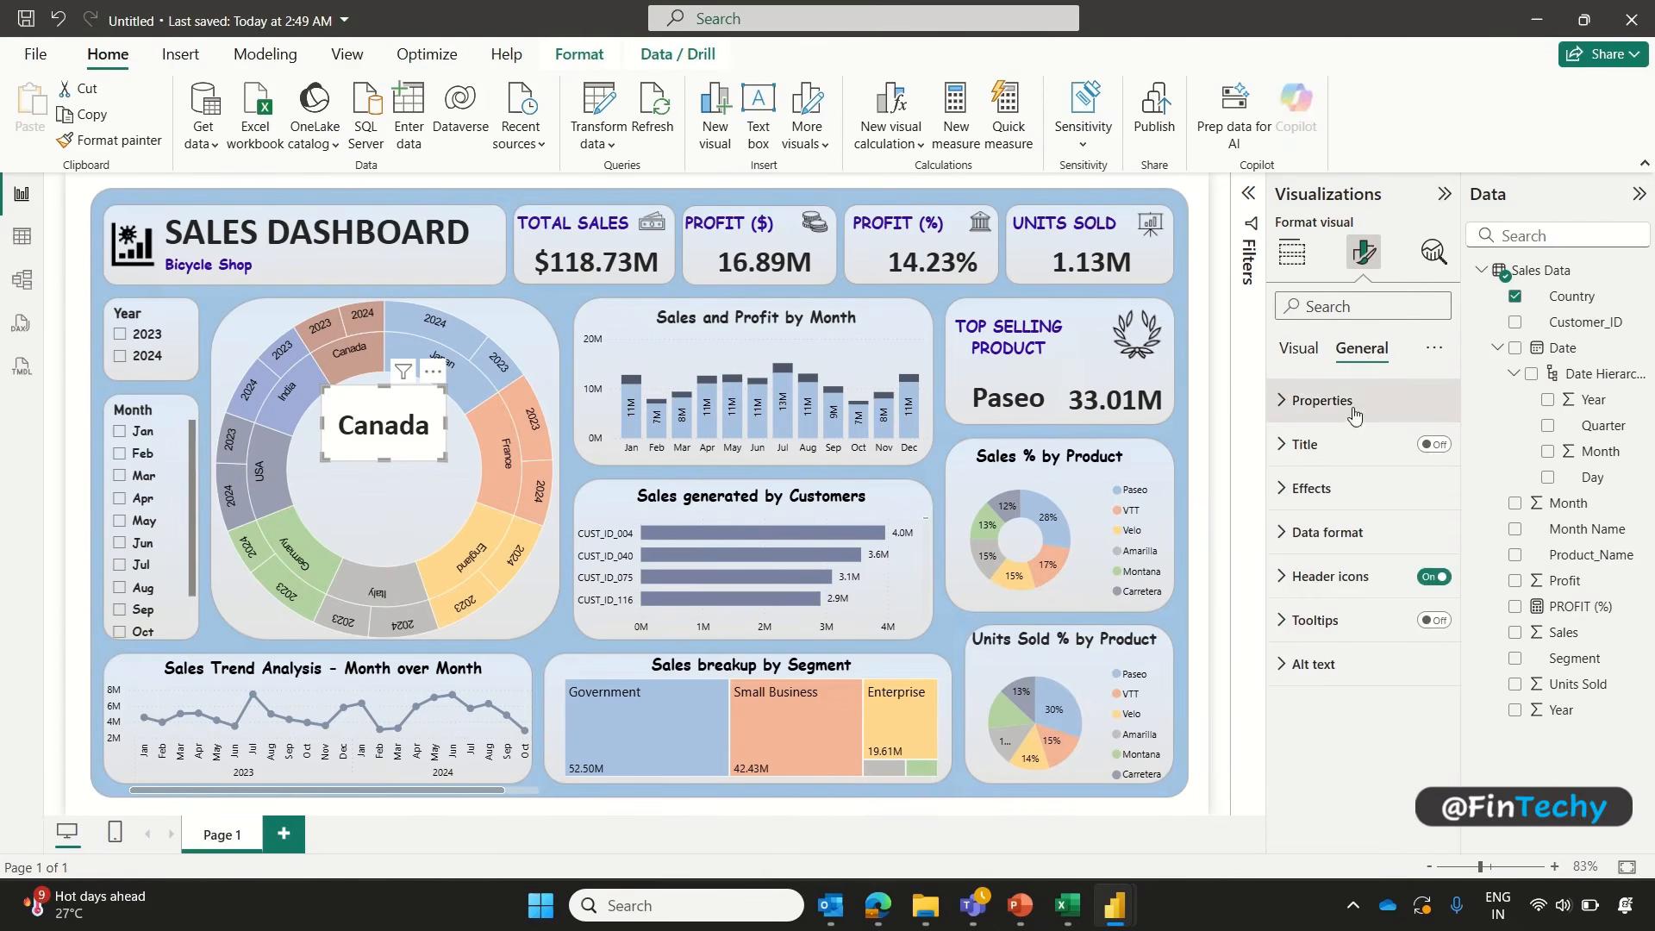
{"action": "left_click", "coordinate": [1291, 449]}
{"action": "left_click", "coordinate": [1434, 444]}
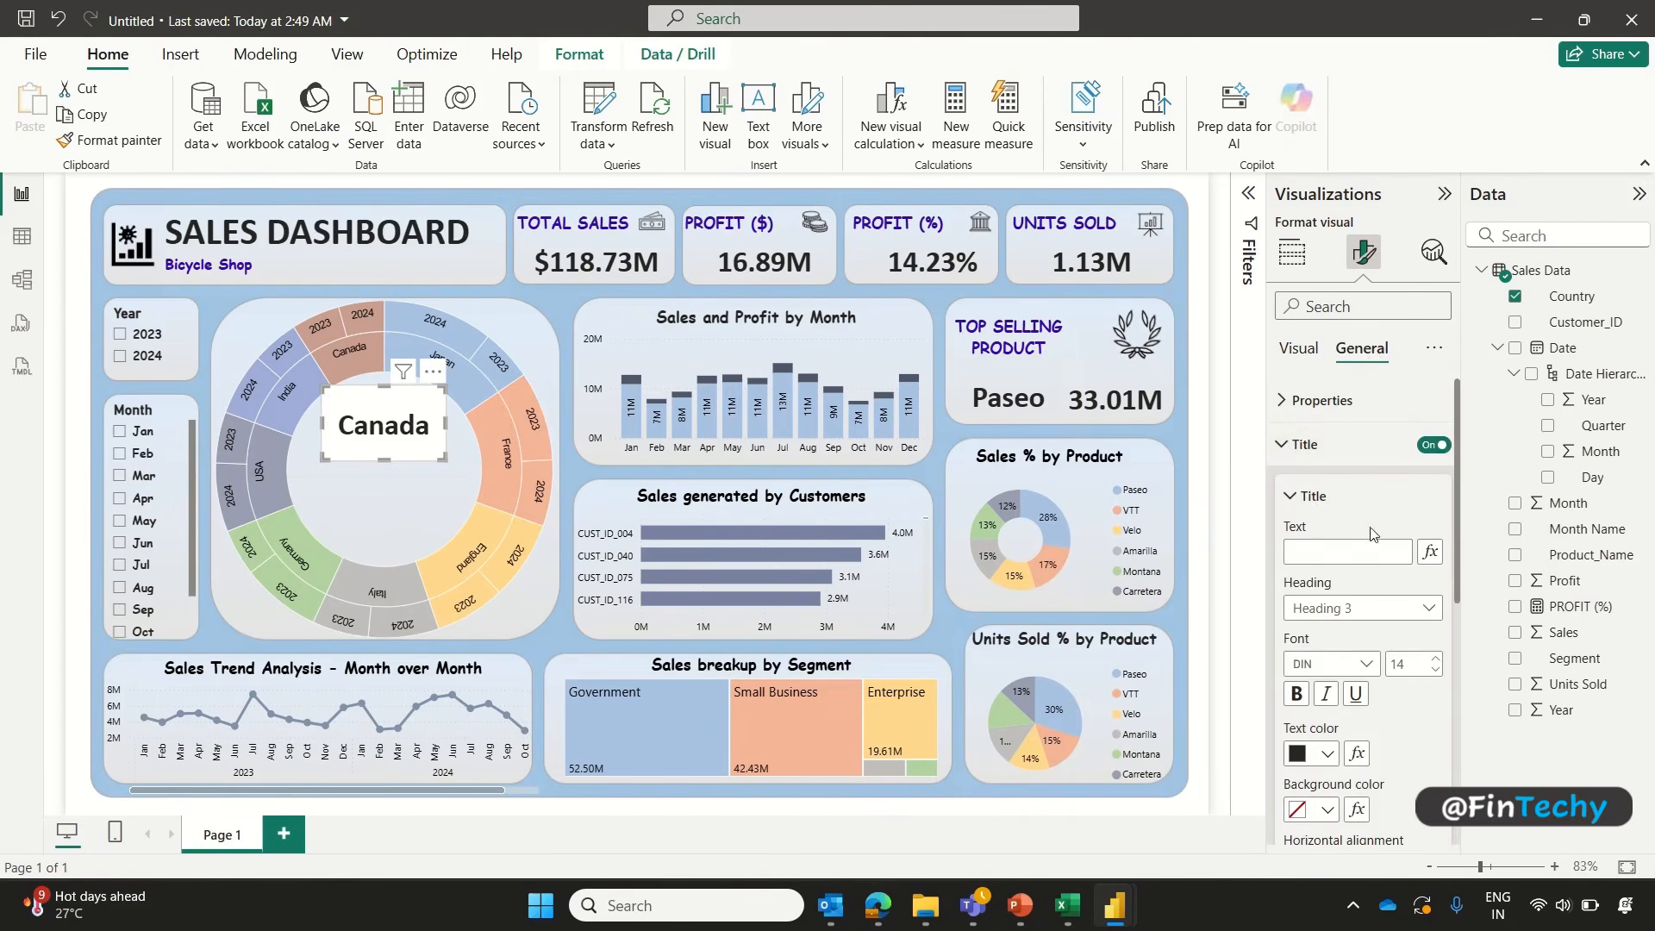
{"action": "left_click", "coordinate": [1349, 552]}
{"action": "type", "text": "TOP COUNTRY"}
Step: Format the country card's title as bold Comic Sans, size 13, in dark blue-purple
{"action": "left_click", "coordinate": [1333, 664]}
{"action": "left_click", "coordinate": [1350, 537]}
{"action": "left_click", "coordinate": [1437, 670]}
{"action": "left_click", "coordinate": [1297, 694]}
{"action": "left_click", "coordinate": [1325, 755]}
{"action": "left_click", "coordinate": [1312, 671]}
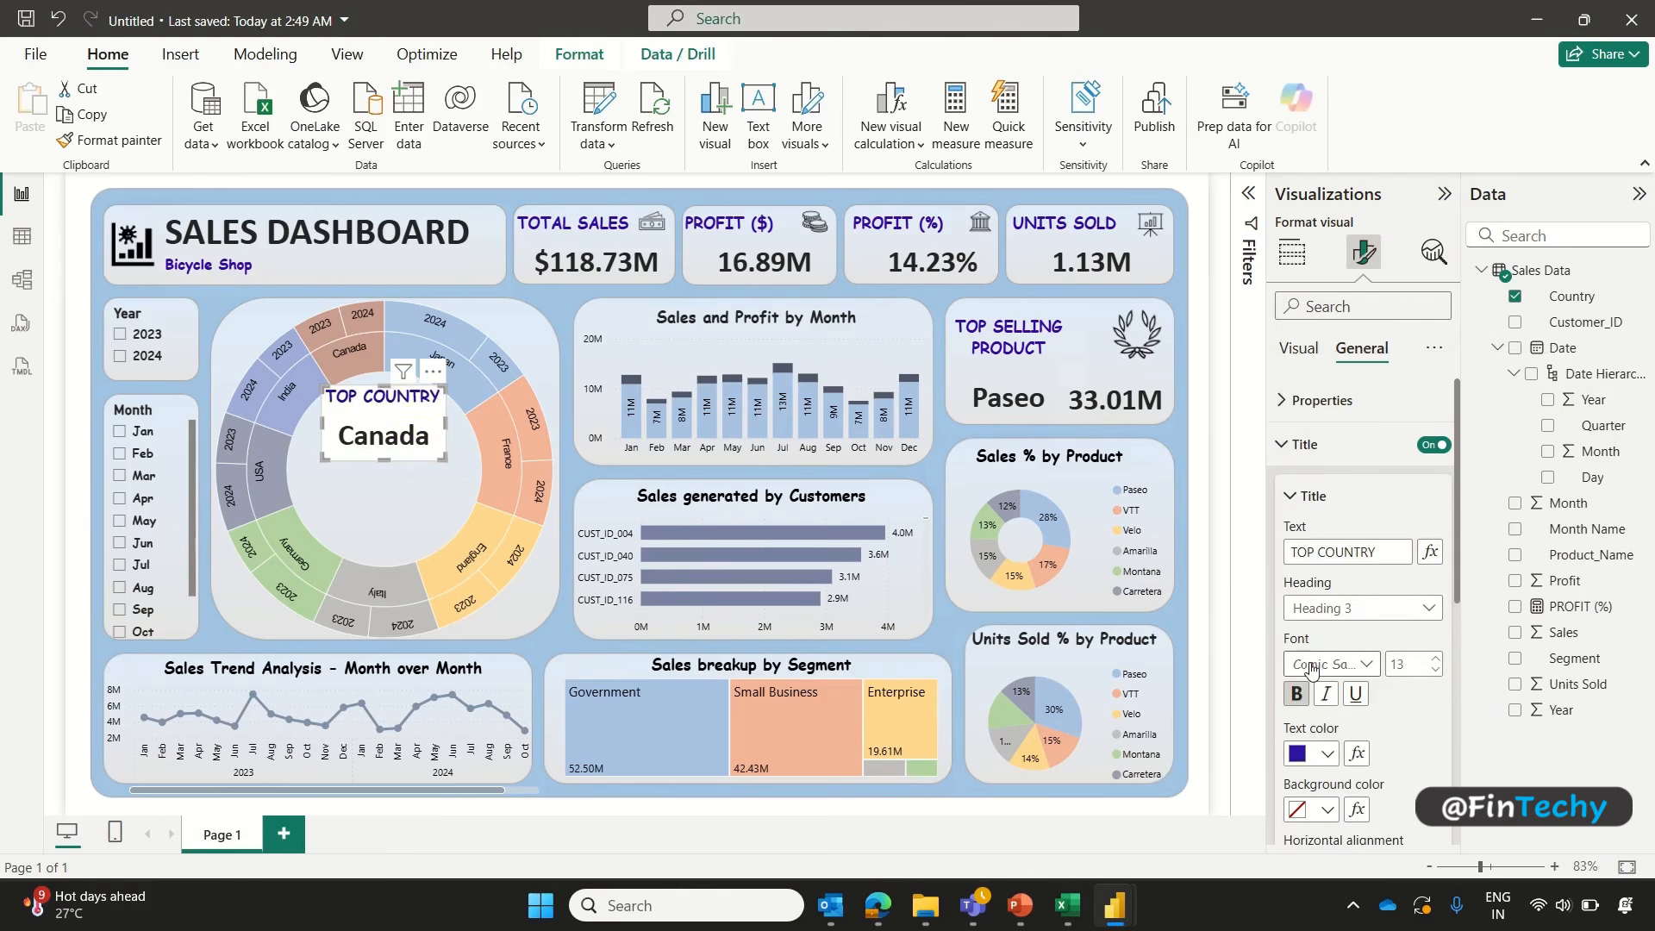
Step: Filter the country card by Country with a Top N filter showing the top 1 by Sum of Sales
{"action": "left_click", "coordinate": [1250, 293]}
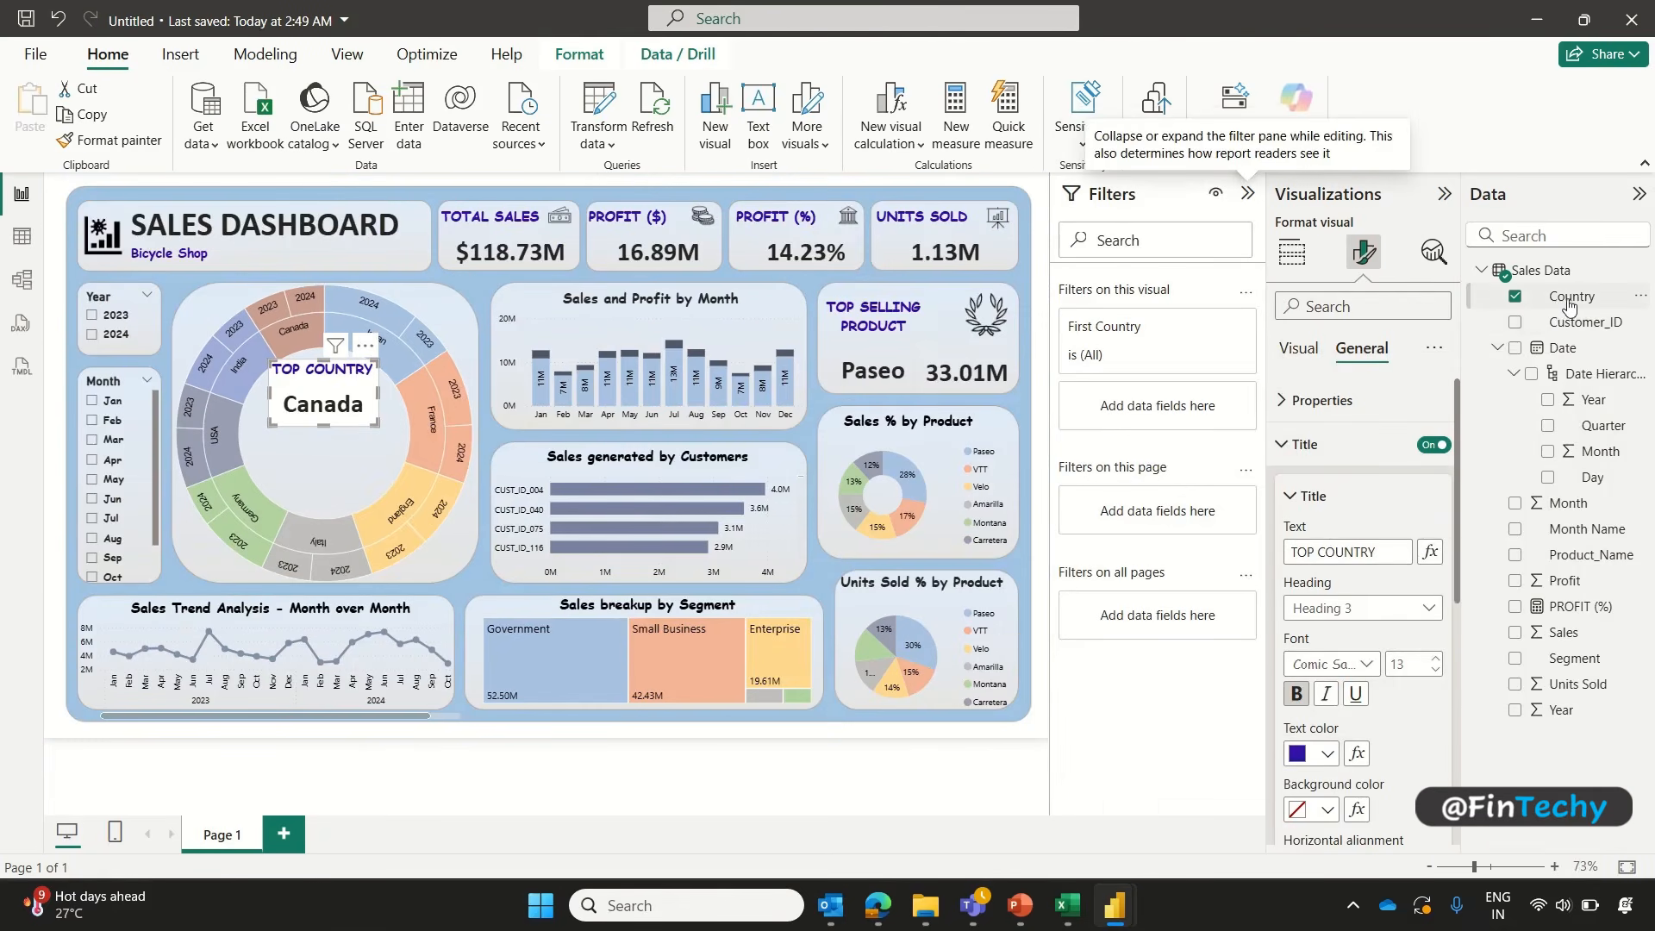
{"action": "left_click_drag", "start_coordinate": [1565, 296], "coordinate": [1196, 408]}
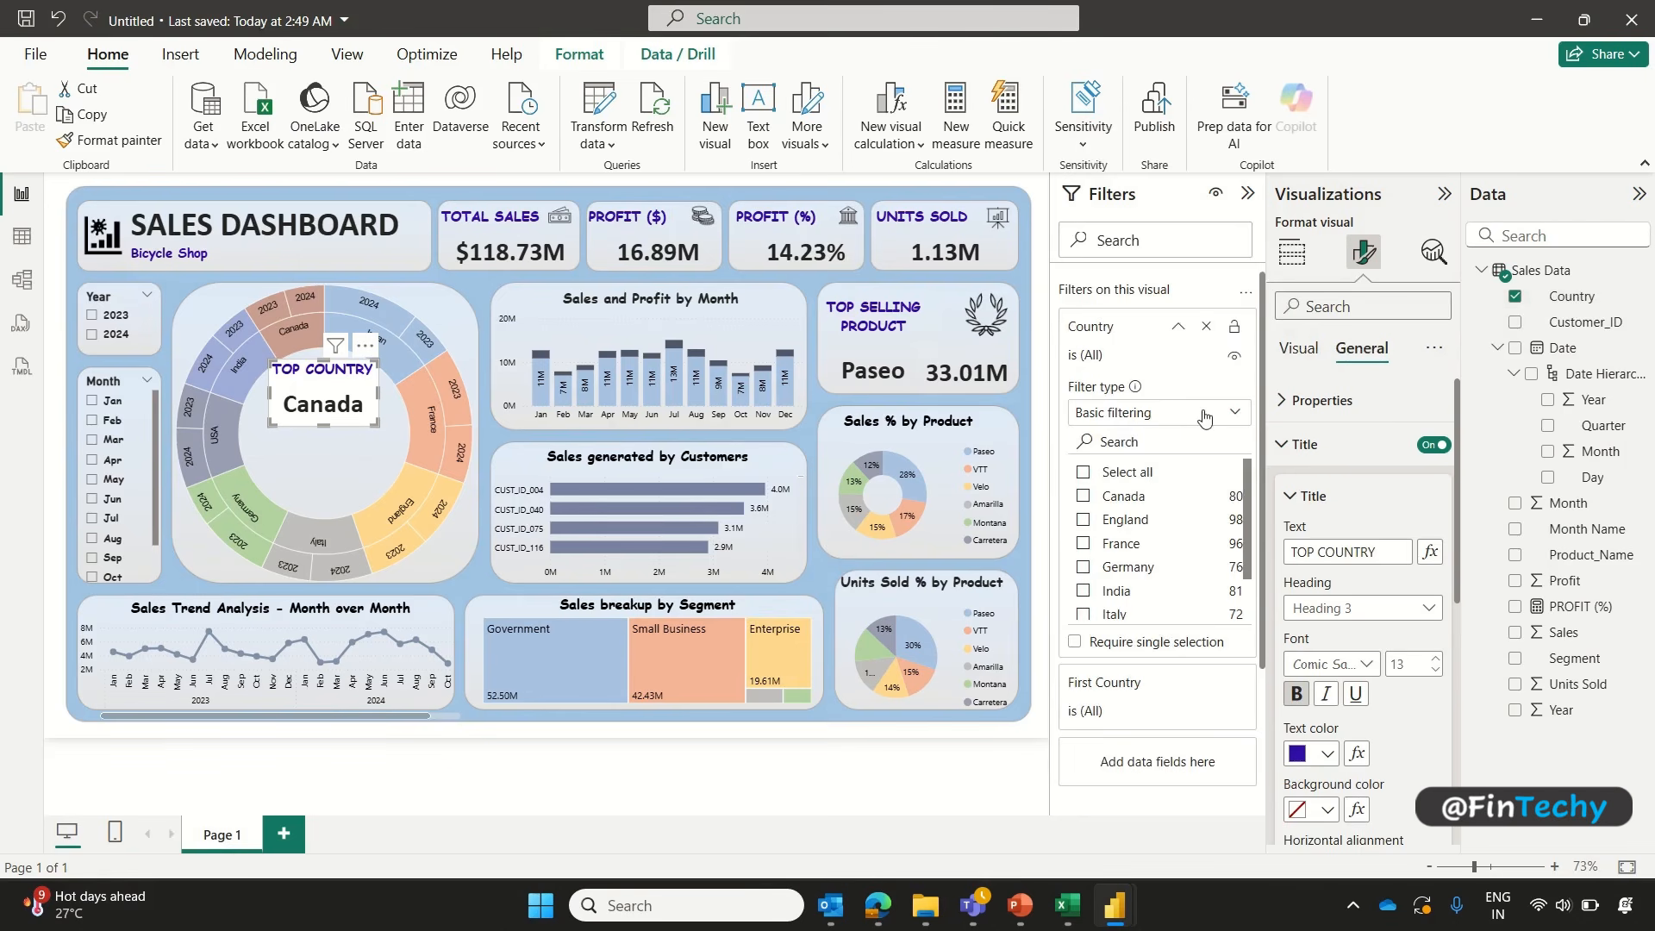
{"action": "left_click", "coordinate": [1196, 412]}
{"action": "left_click", "coordinate": [1092, 494]}
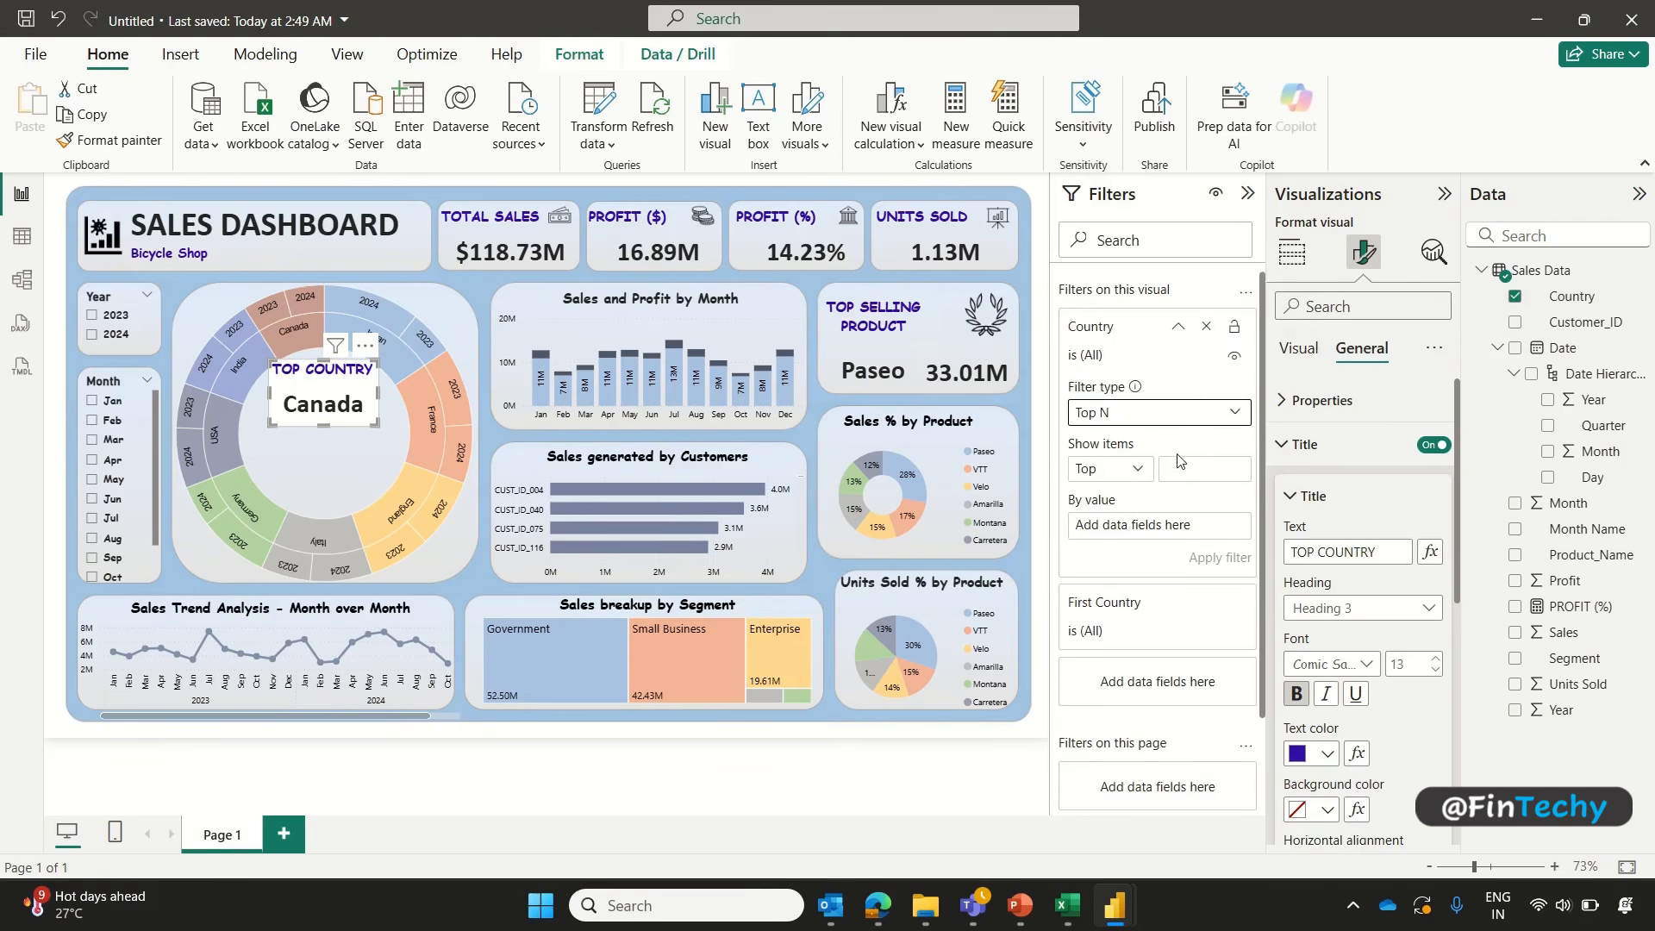
{"action": "left_click", "coordinate": [1186, 472]}
{"action": "left_click_drag", "start_coordinate": [1543, 636], "coordinate": [1166, 534]}
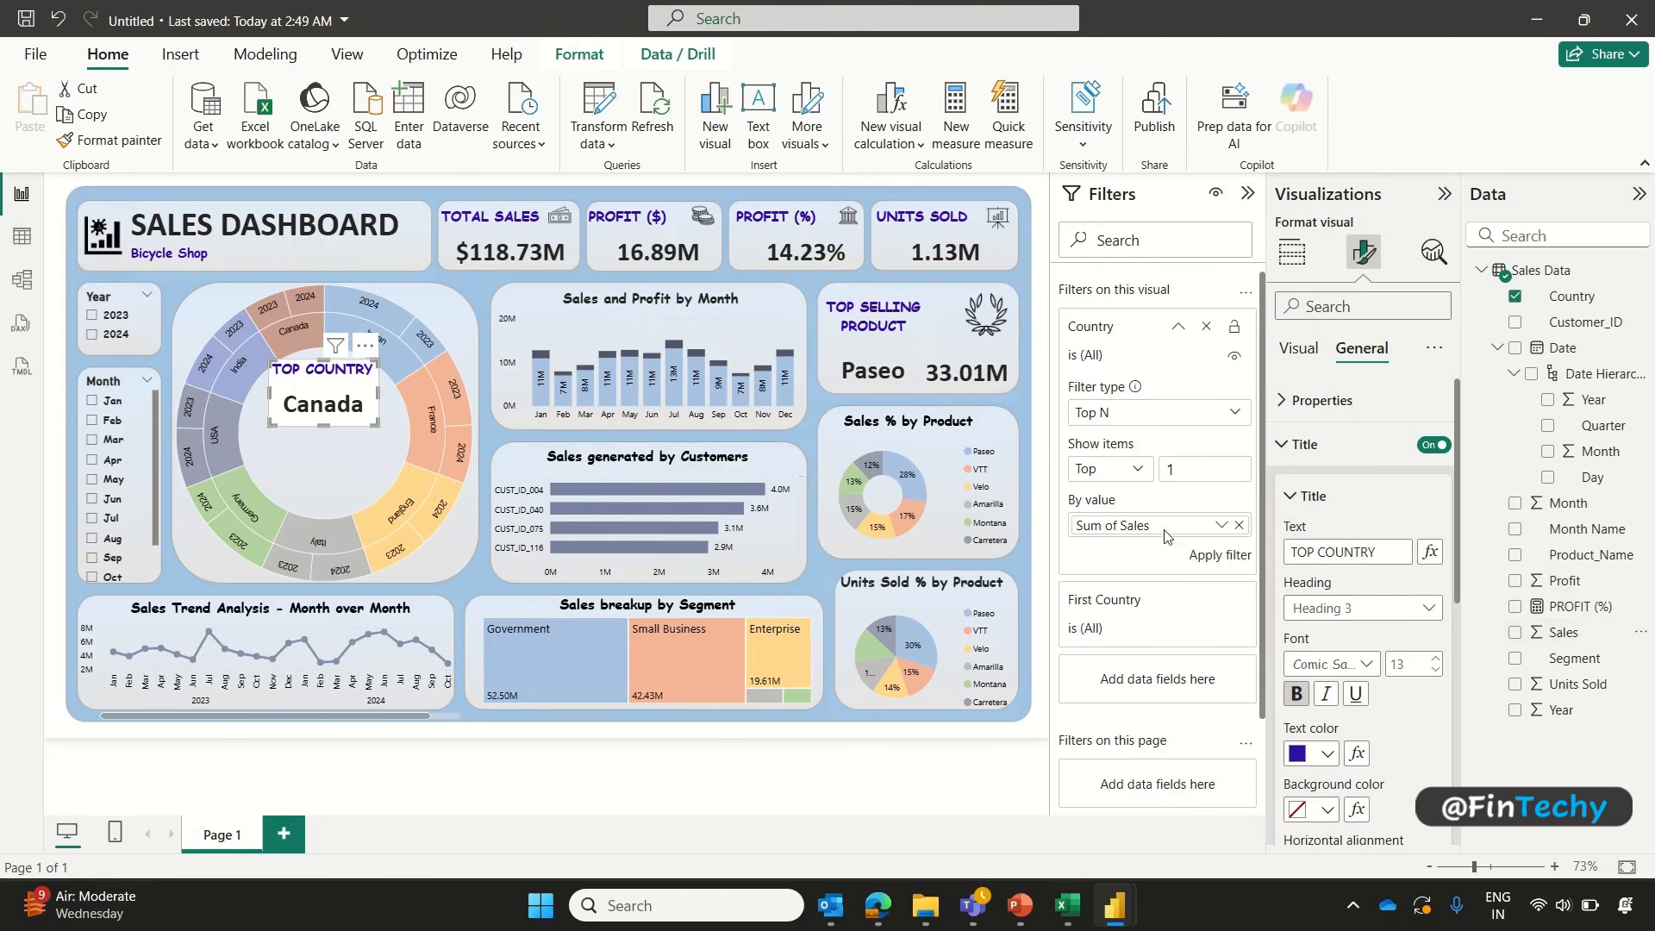
{"action": "left_click", "coordinate": [1220, 556]}
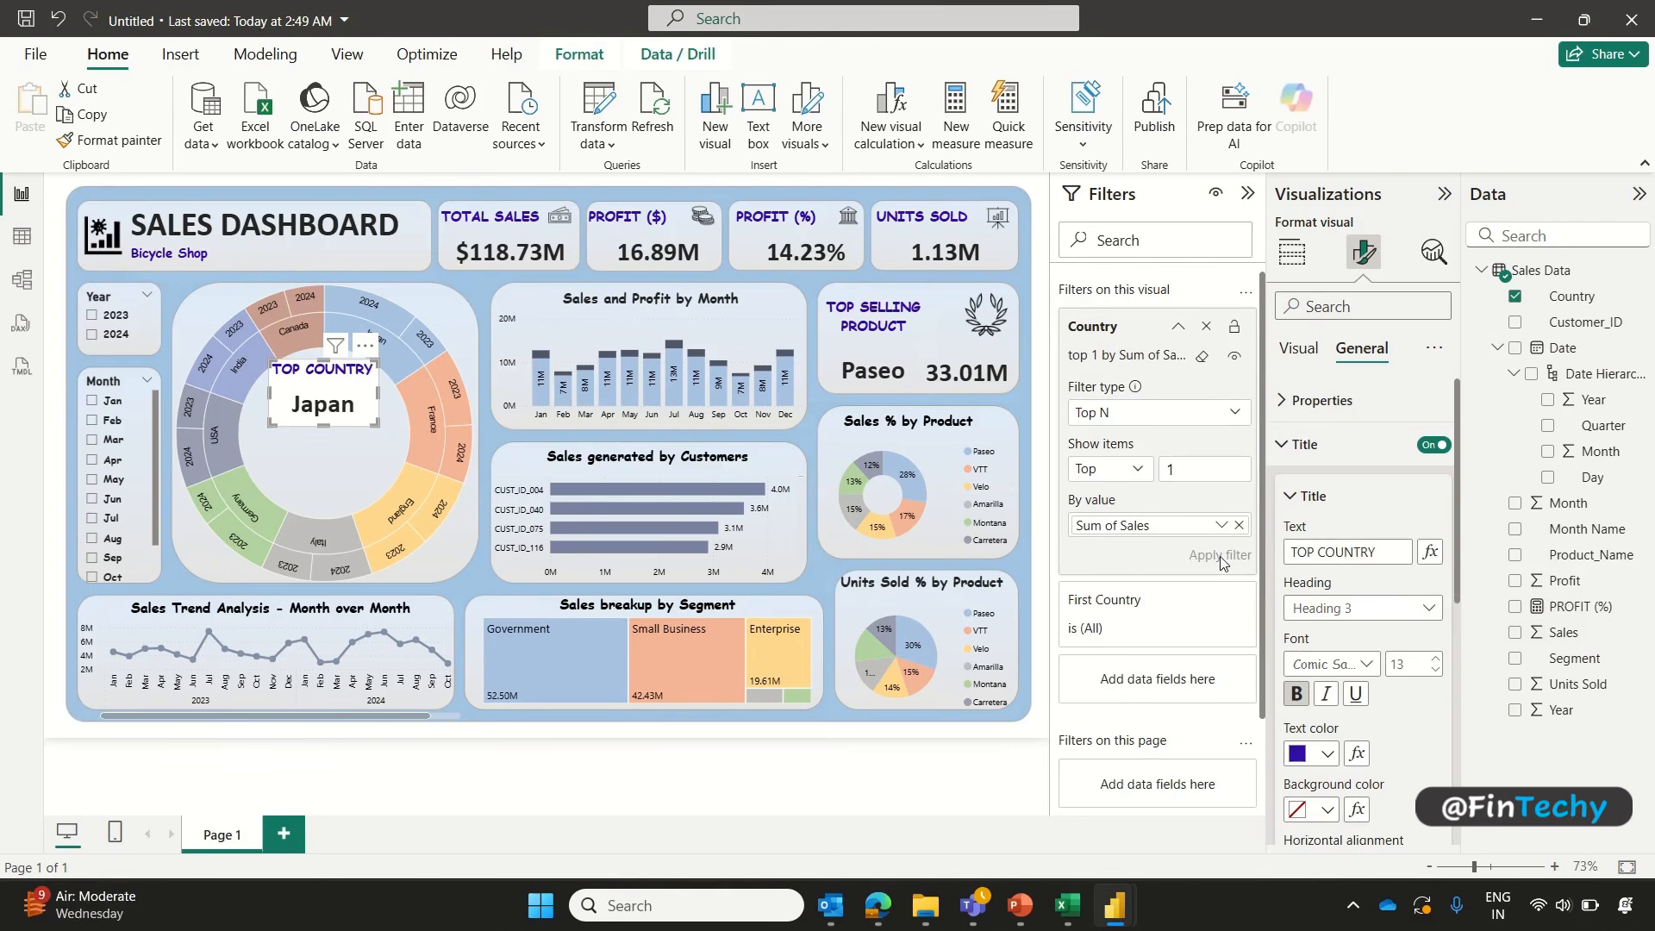
Step: Duplicate the country card and place the copy directly below the original inside the sunburst
{"action": "key", "text": "ctrl+c"}
{"action": "key", "text": "ctrl+v"}
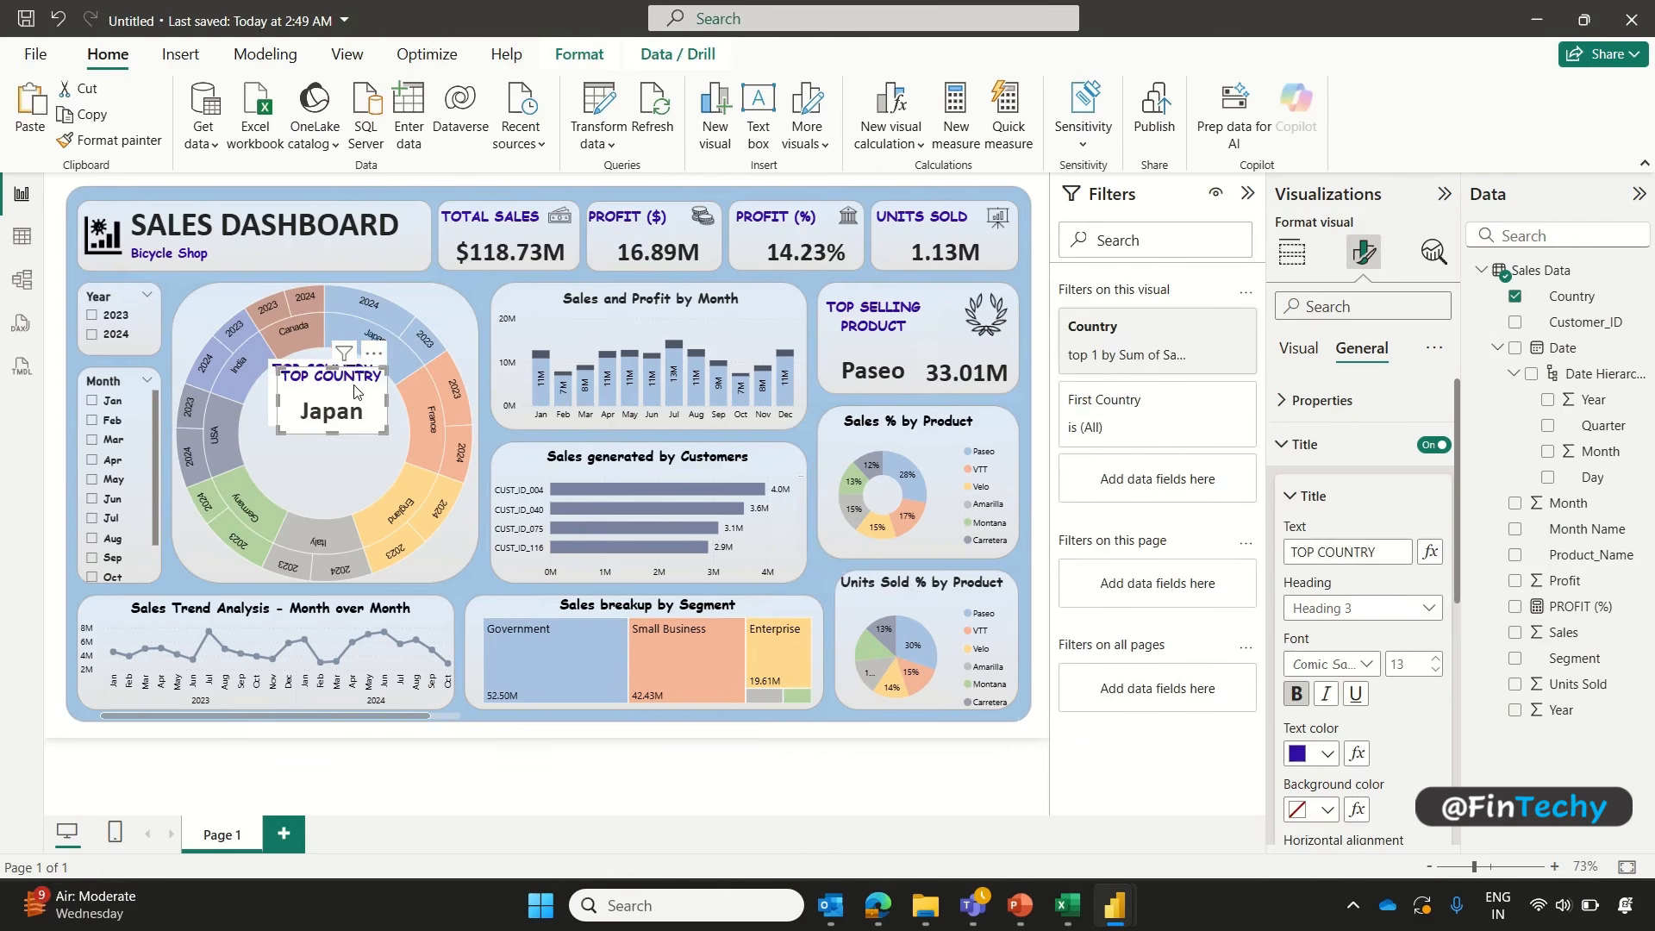
{"action": "left_click_drag", "start_coordinate": [356, 392], "coordinate": [350, 459]}
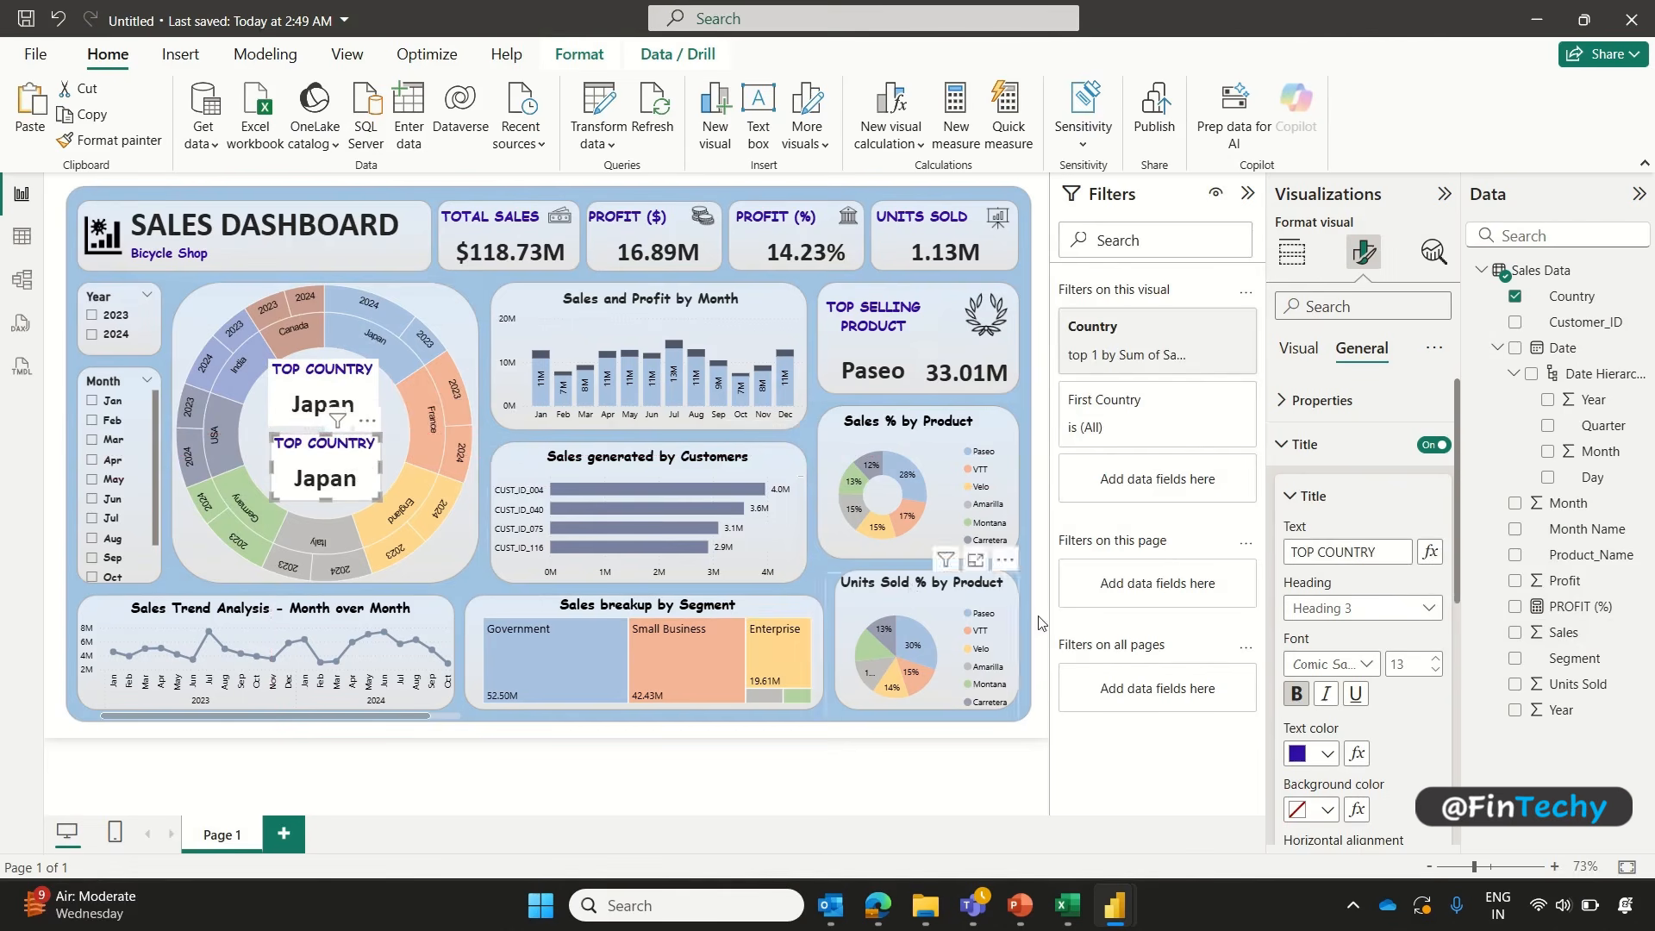
Step: Replace Country with Sales in the duplicated card and turn off its title
{"action": "left_click", "coordinate": [1515, 296]}
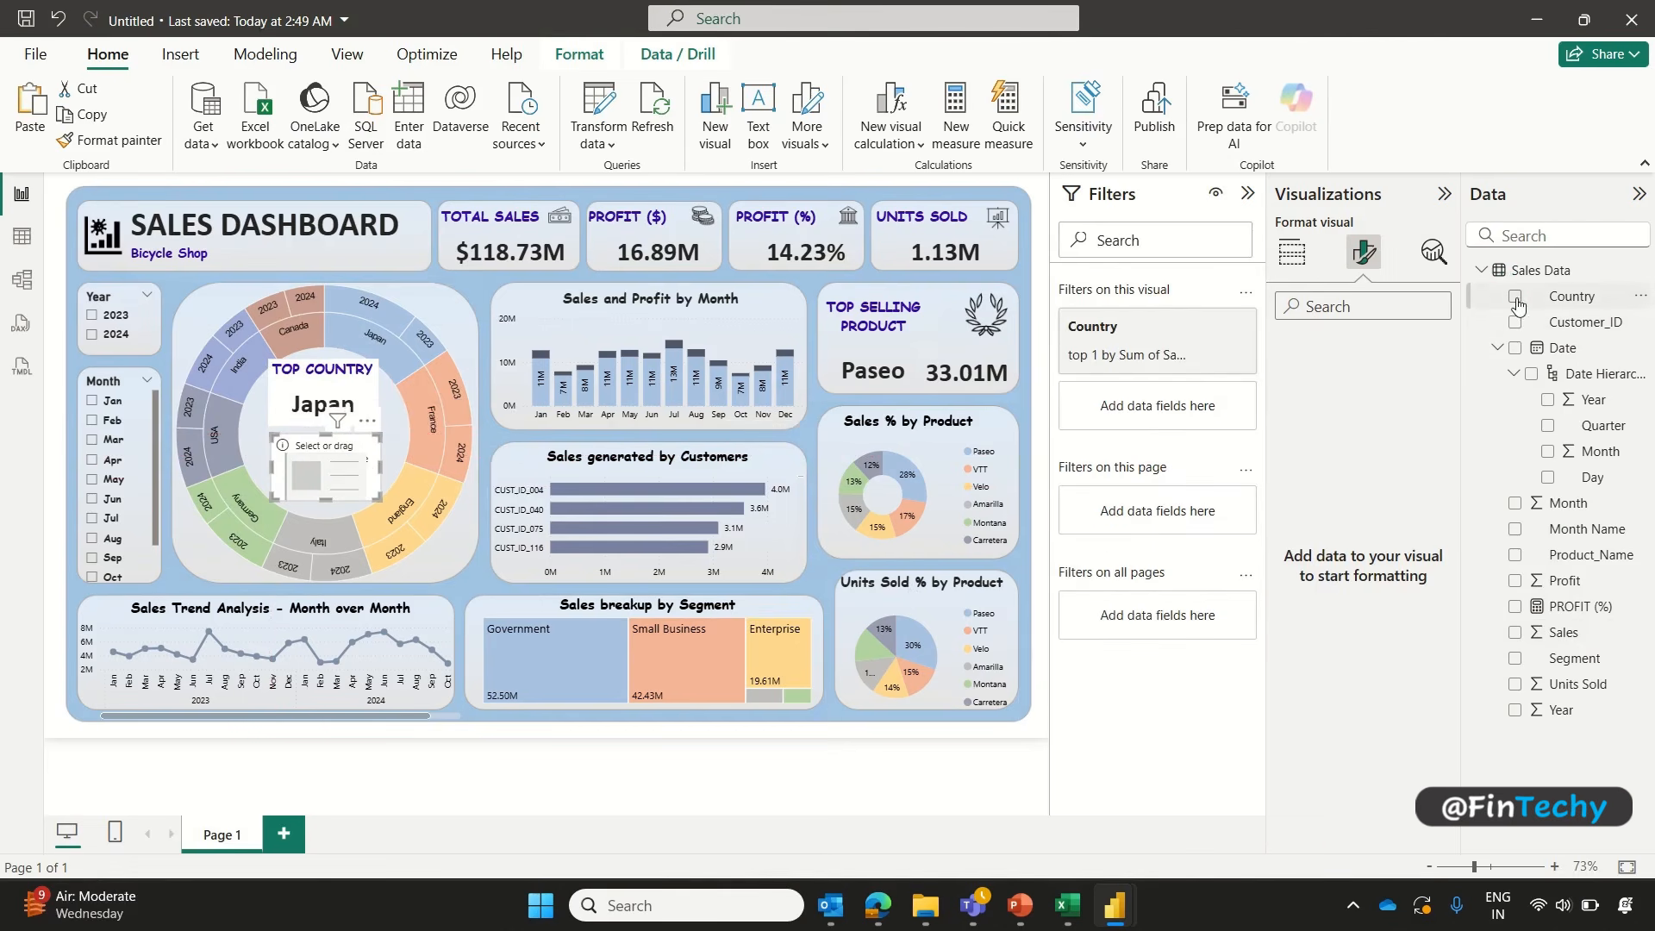
{"action": "left_click", "coordinate": [1515, 632]}
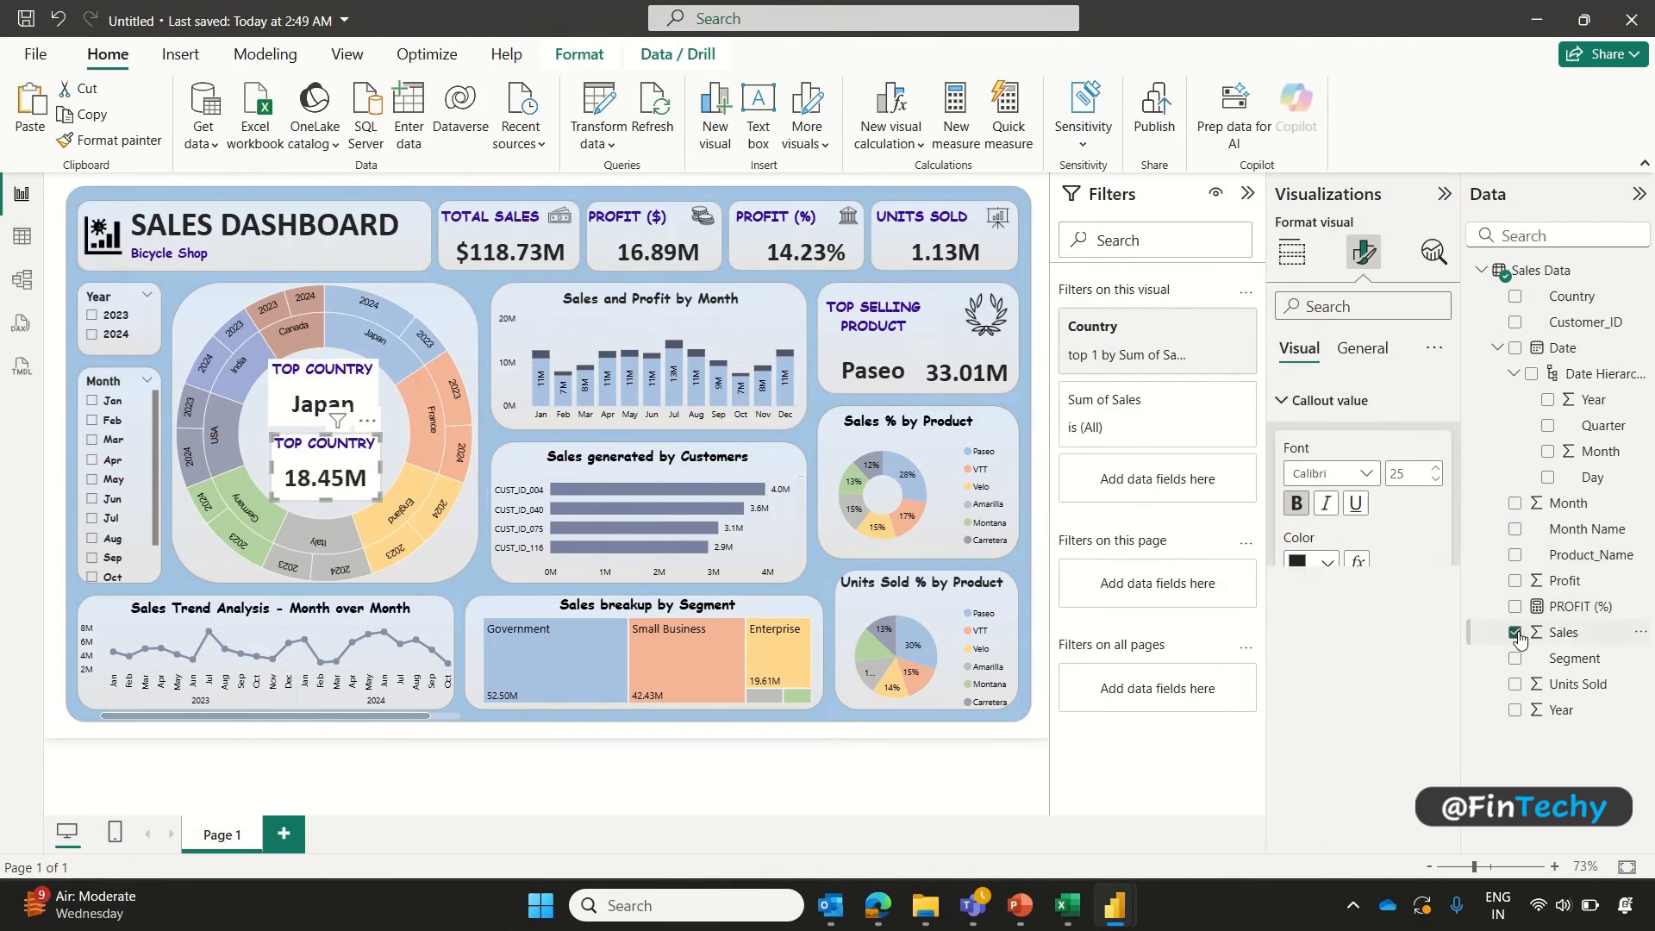
{"action": "left_click", "coordinate": [1376, 349]}
{"action": "left_click", "coordinate": [1427, 445]}
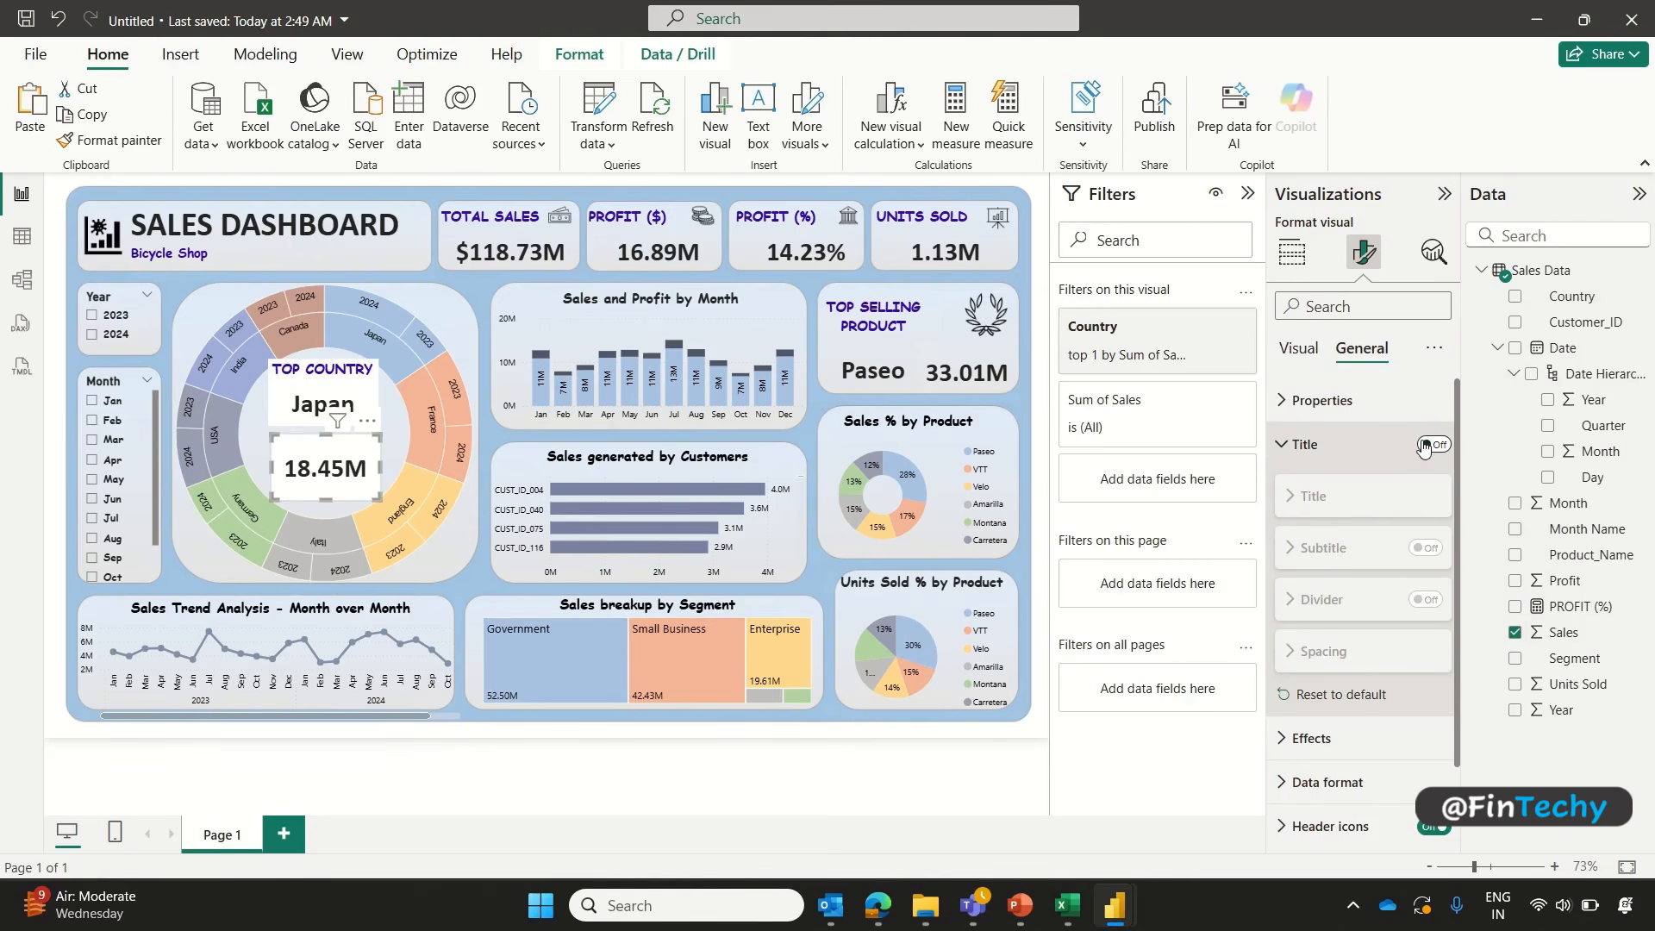
Step: Set the background transparency of both the country card and the sales card to 98%
{"action": "left_click", "coordinate": [366, 389], "text": "ctrl"}
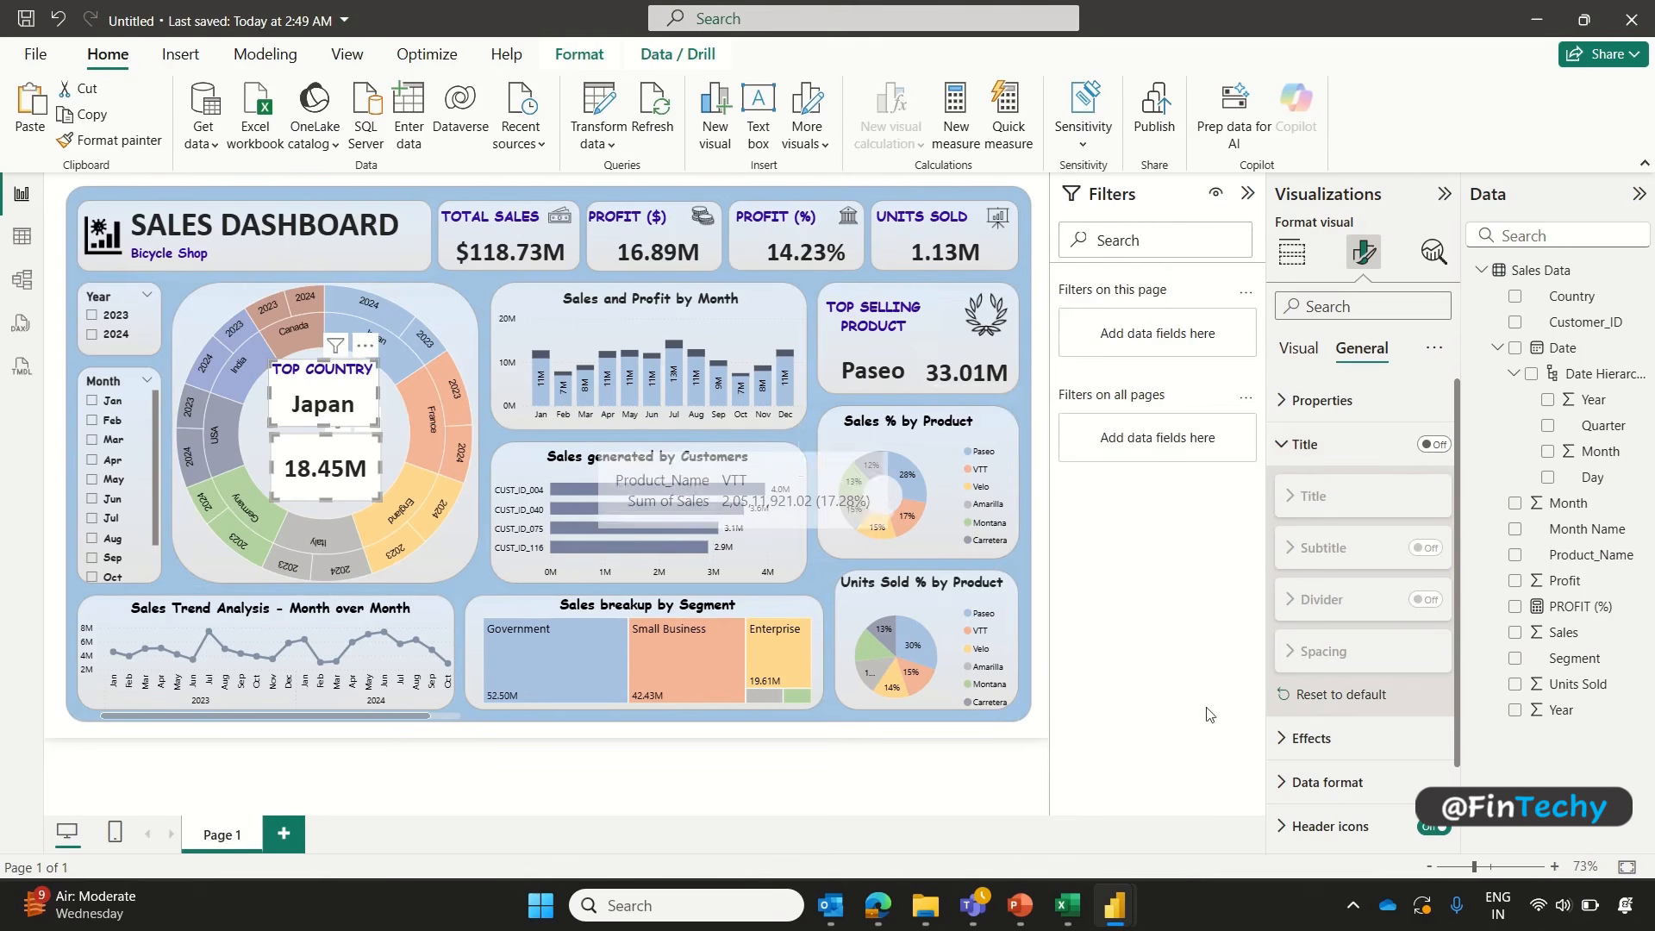
{"action": "left_click", "coordinate": [1286, 740]}
{"action": "scroll", "coordinate": [1362, 724], "scroll_direction": "down", "scroll_amount": 4}
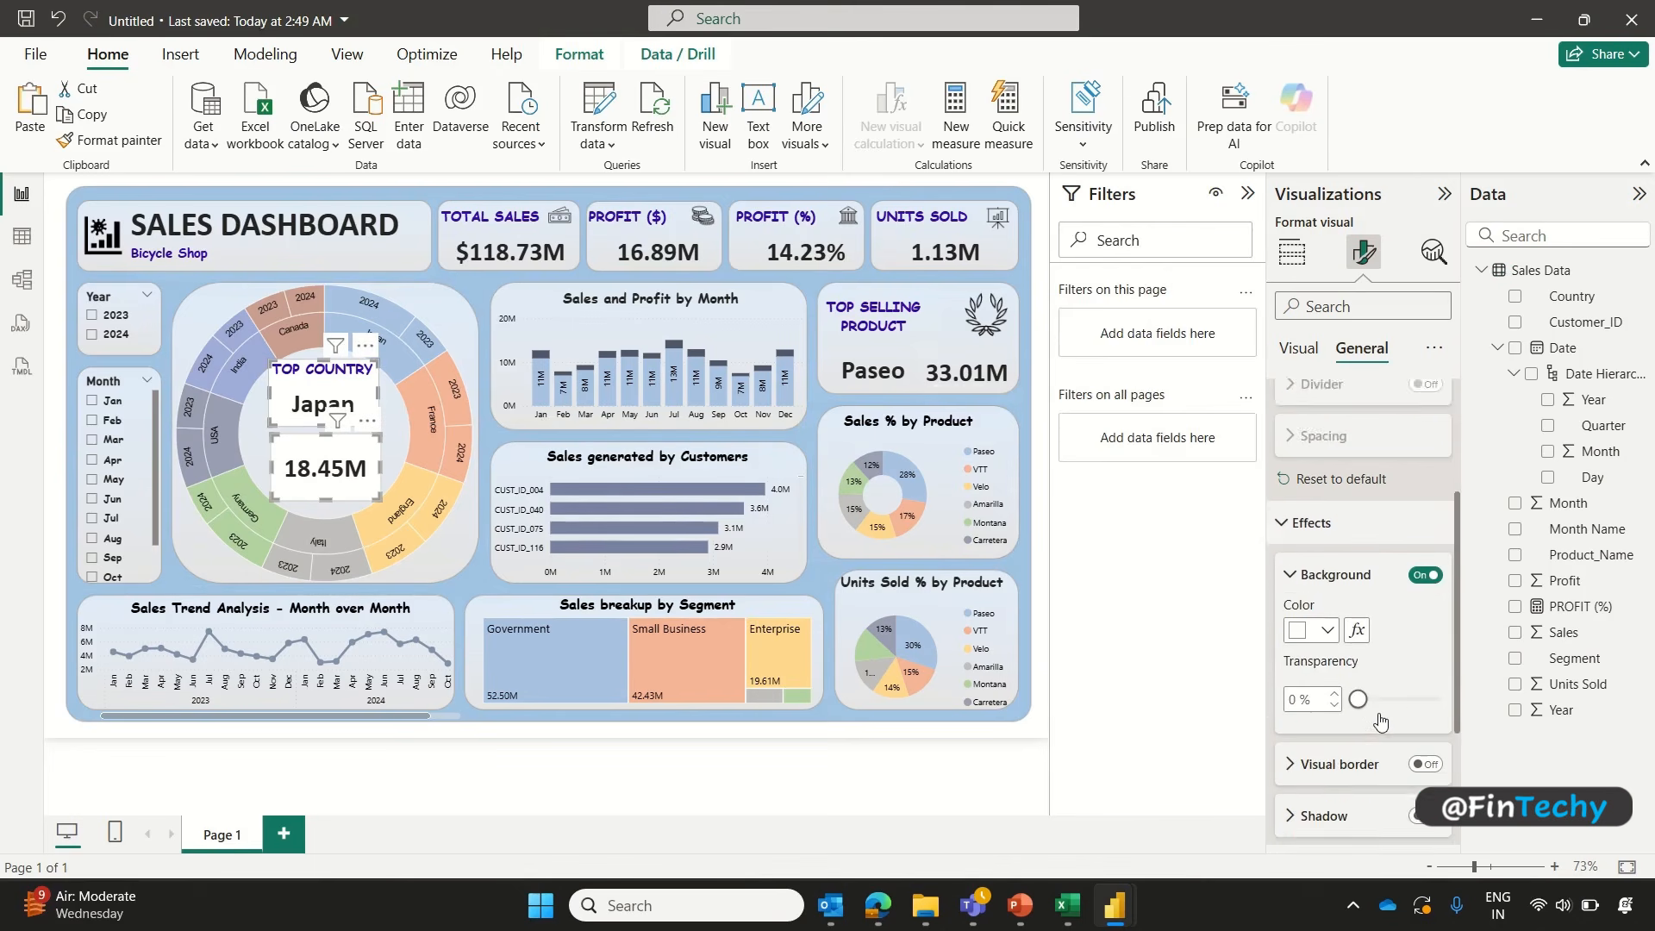
{"action": "left_click", "coordinate": [1435, 593]}
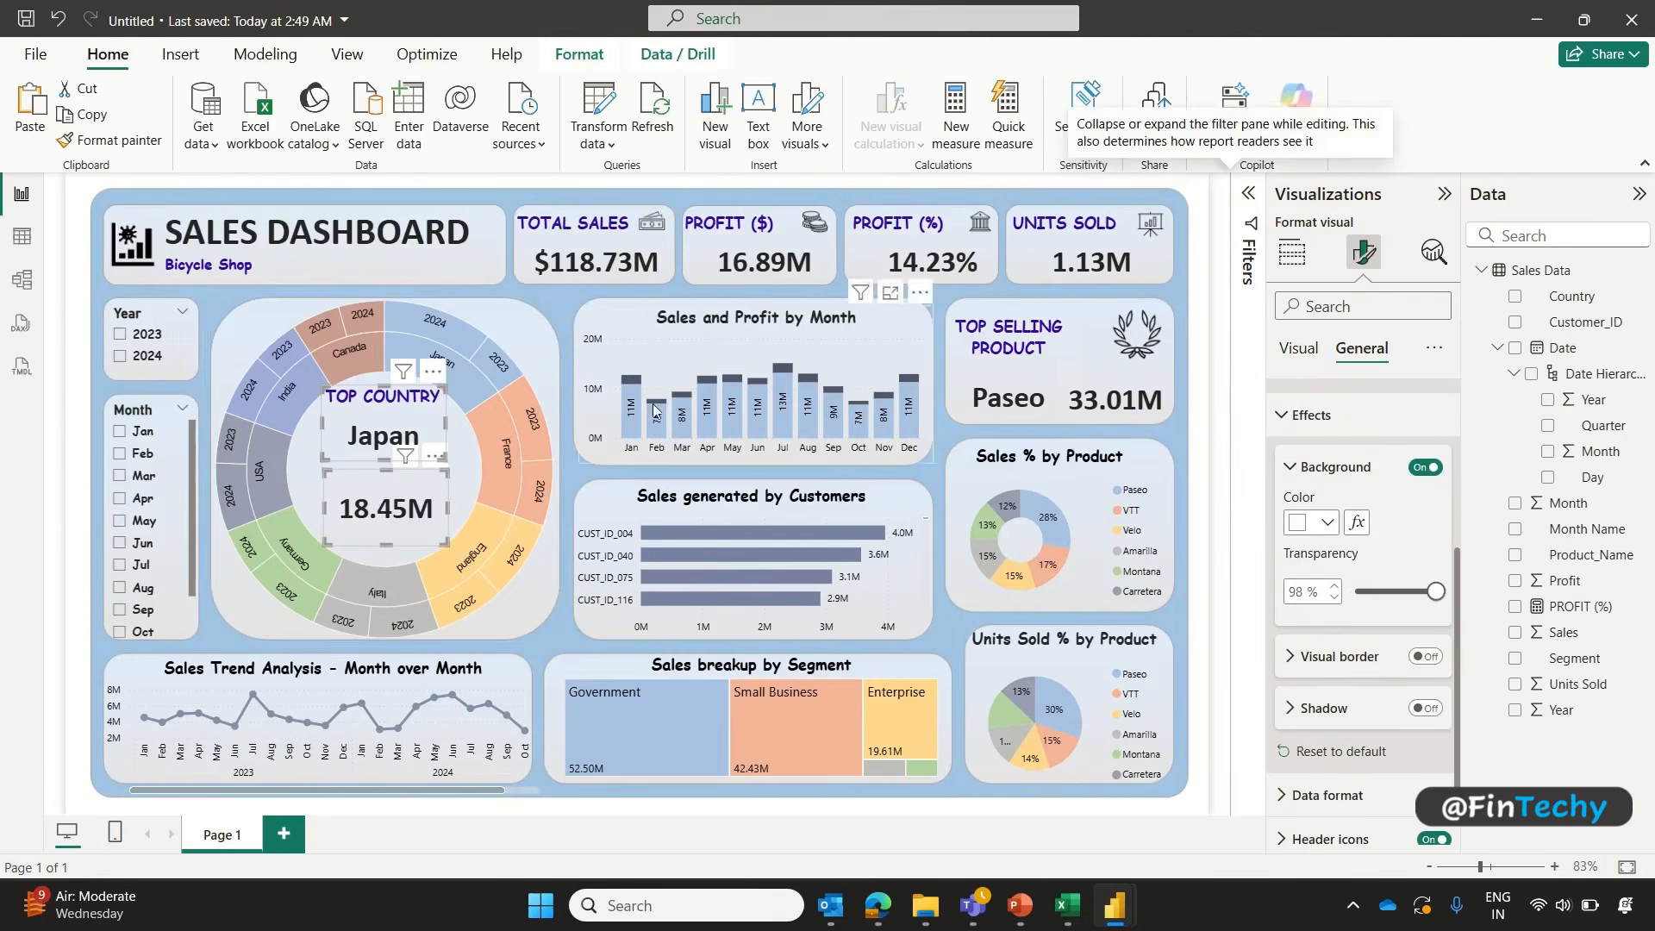
Step: Hide the filters pane and move the country and sales cards closer together in the centre of the sunburst
{"action": "left_click", "coordinate": [1248, 193]}
{"action": "left_click_drag", "start_coordinate": [367, 447], "coordinate": [367, 460]}
{"action": "left_click", "coordinate": [405, 514]}
{"action": "left_click_drag", "start_coordinate": [405, 514], "coordinate": [405, 496]}
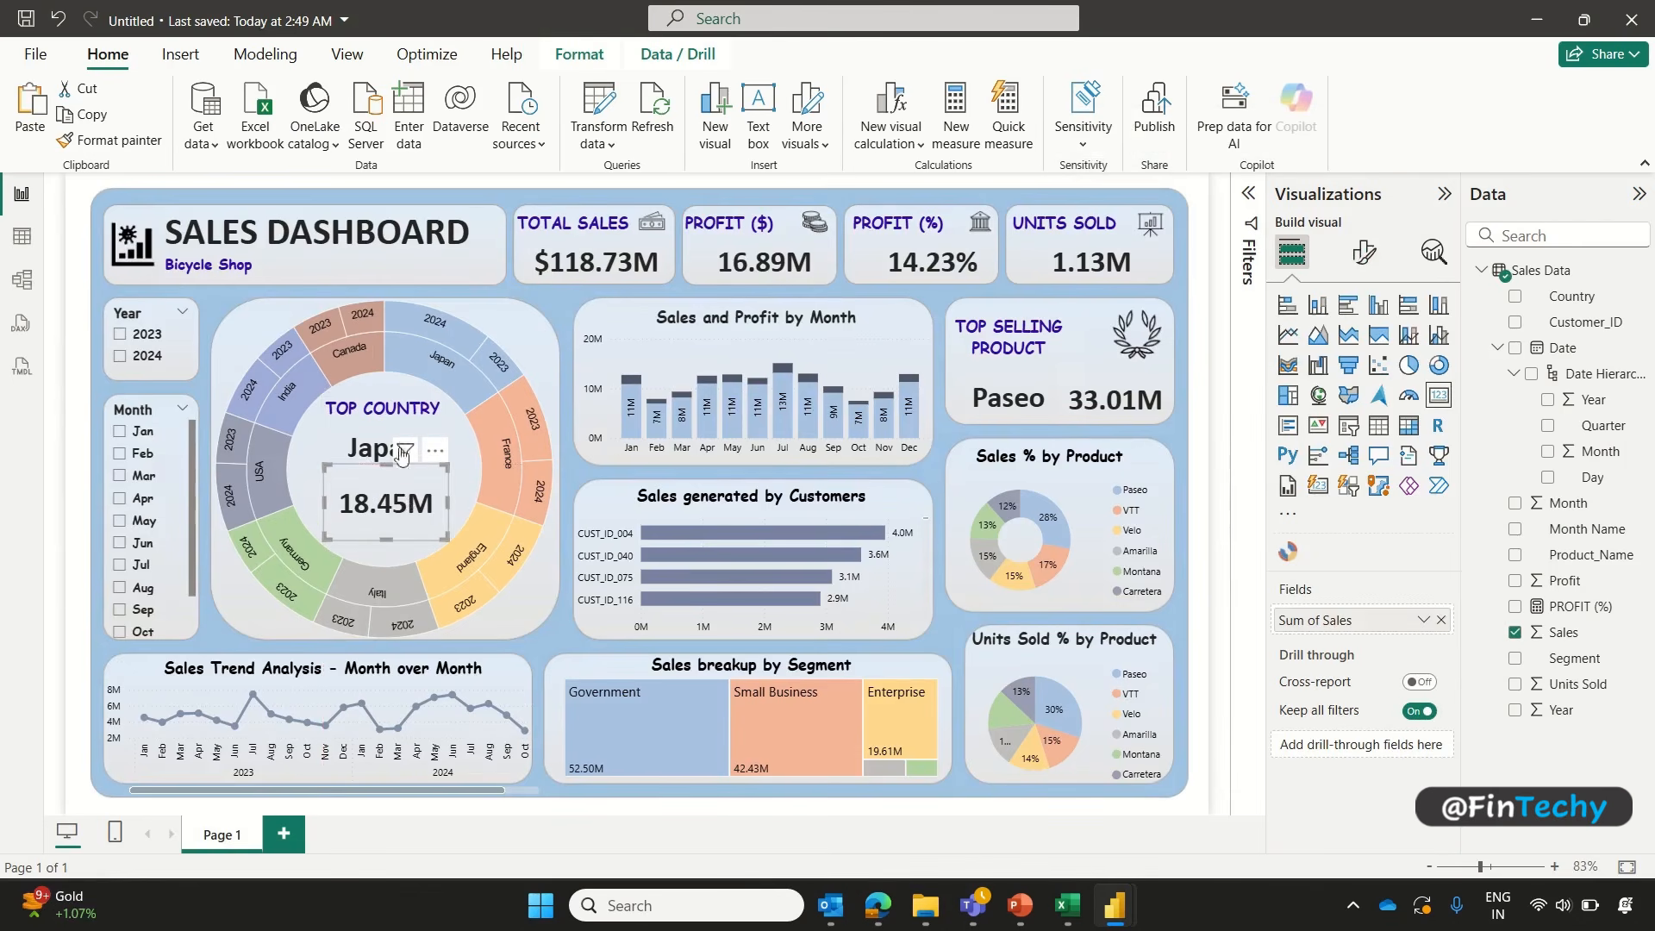
{"action": "left_click", "coordinate": [400, 417]}
{"action": "left_click_drag", "start_coordinate": [400, 417], "coordinate": [402, 431]}
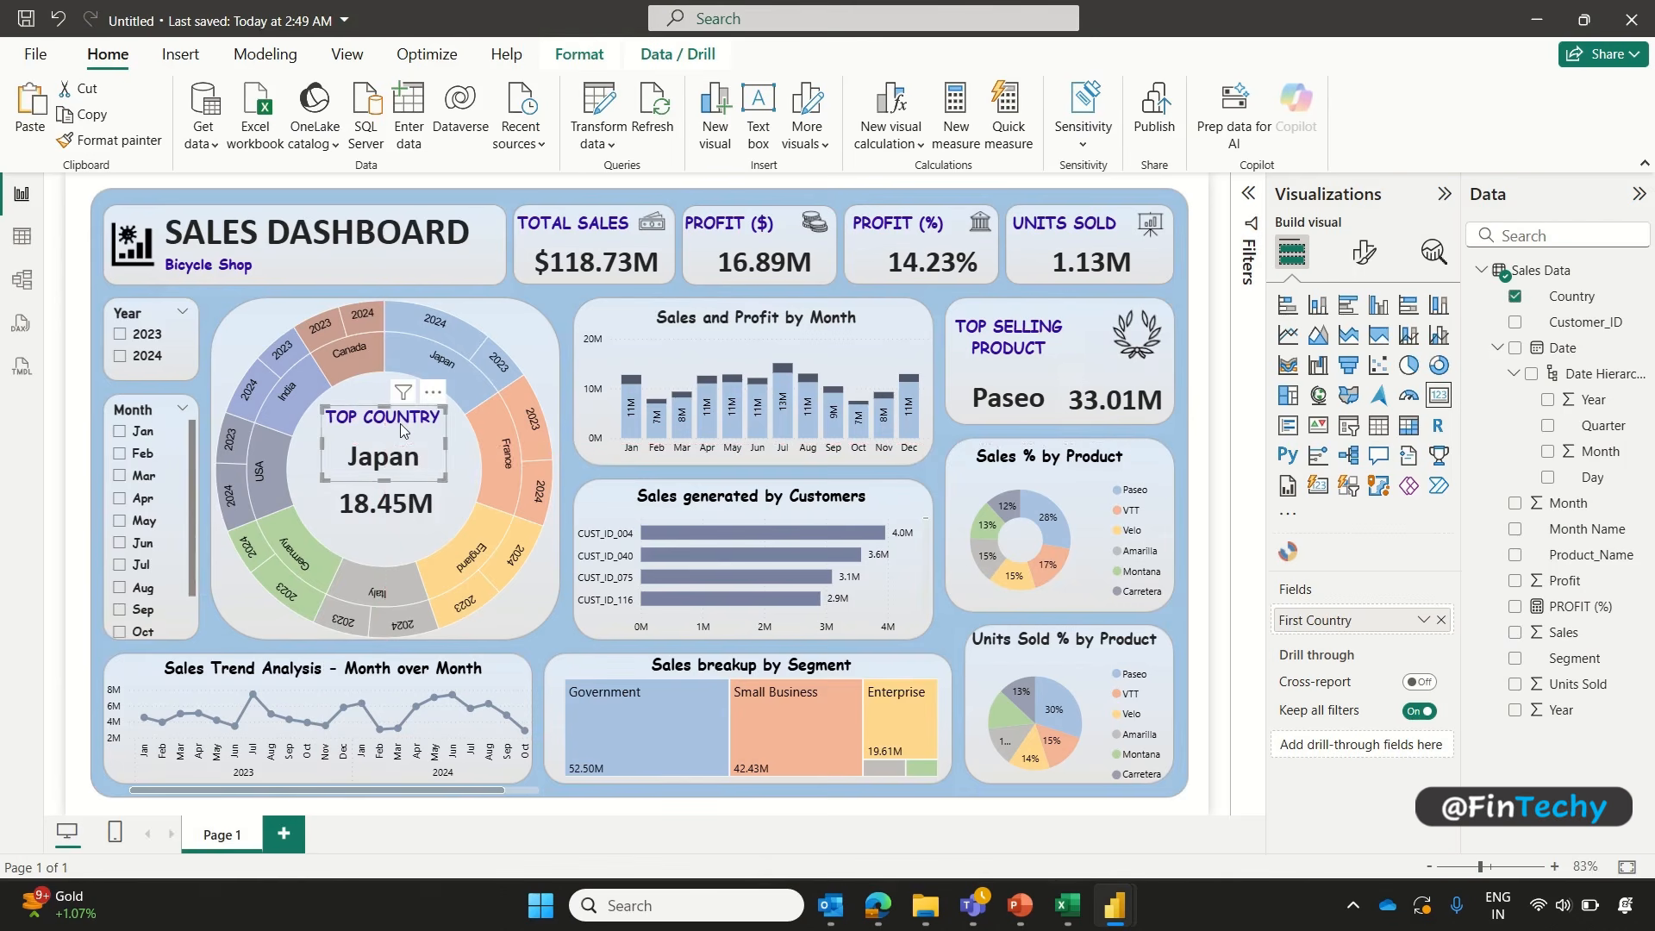
{"action": "left_click", "coordinate": [81, 356]}
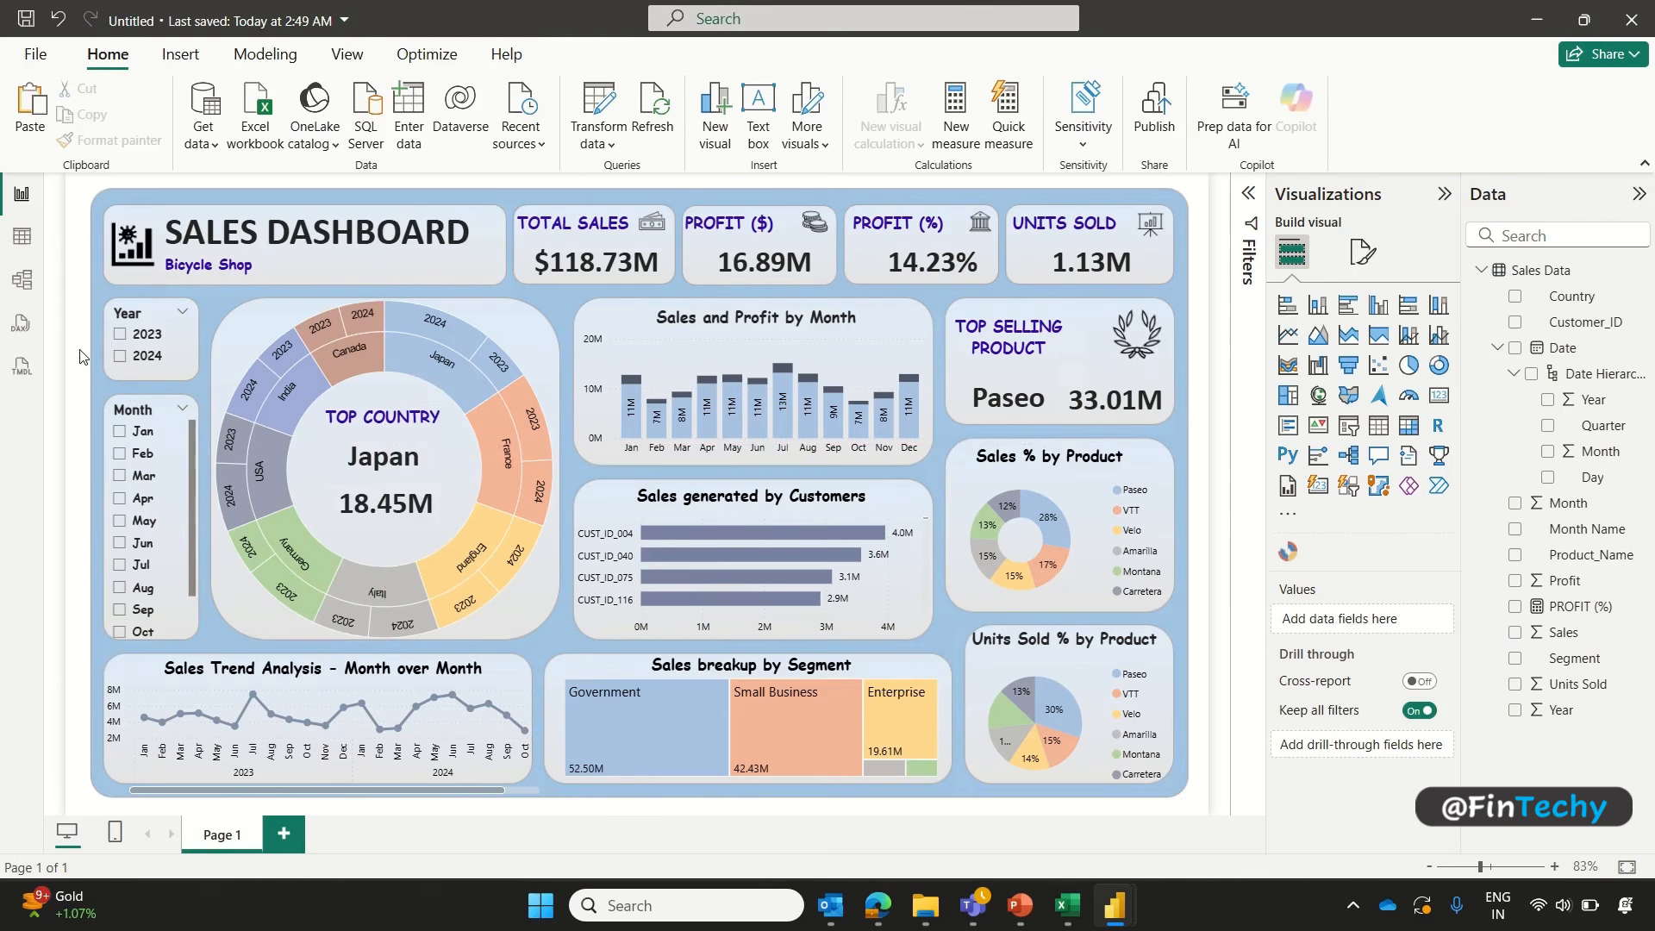
Step: Test the Year slicer with 2023 and 2024 and the Month slicer with Jan, Feb, Mar and Jun, clearing the selections
{"action": "left_click", "coordinate": [120, 335]}
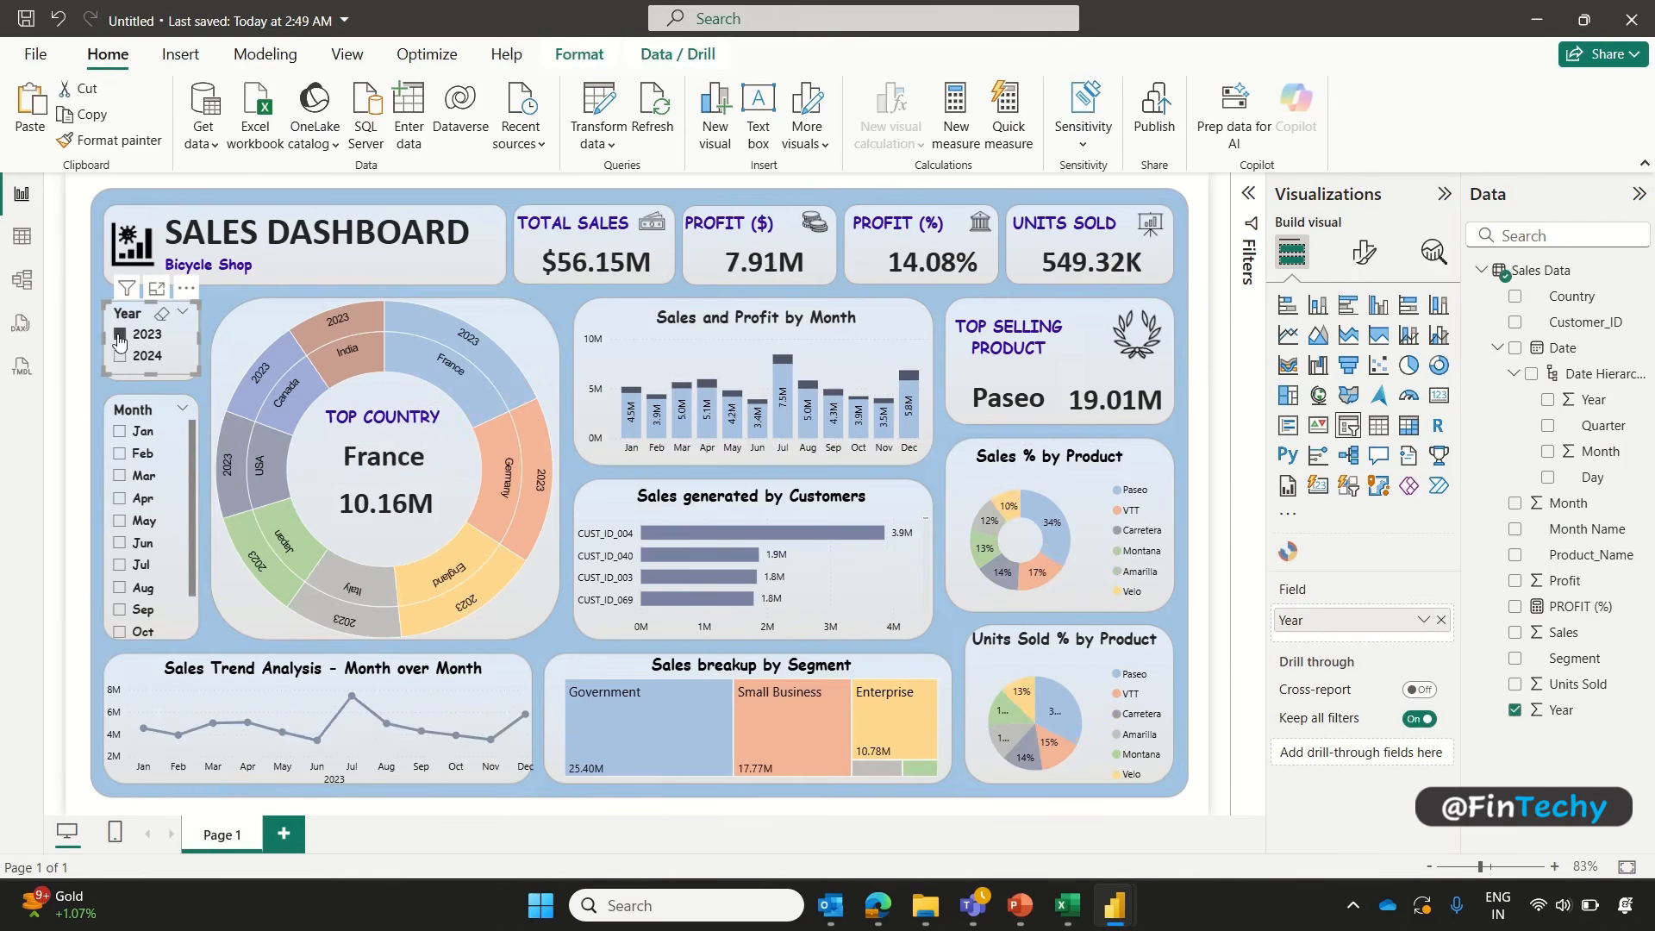
{"action": "left_click", "coordinate": [120, 356]}
{"action": "left_click", "coordinate": [120, 431]}
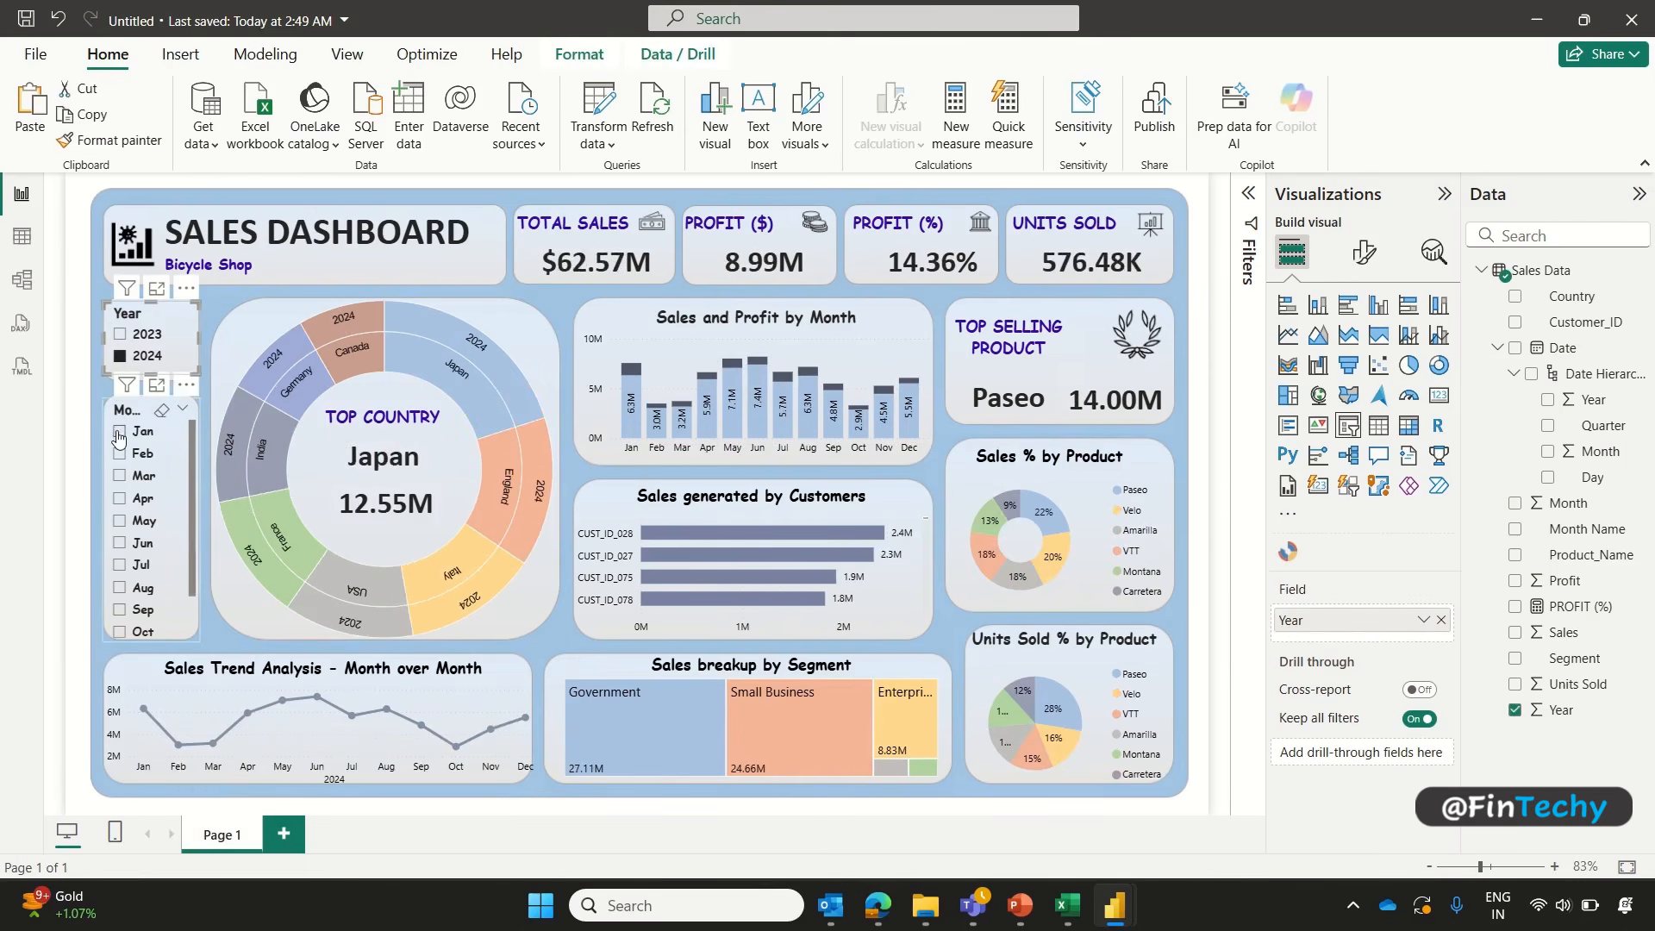
{"action": "left_click", "coordinate": [120, 454]}
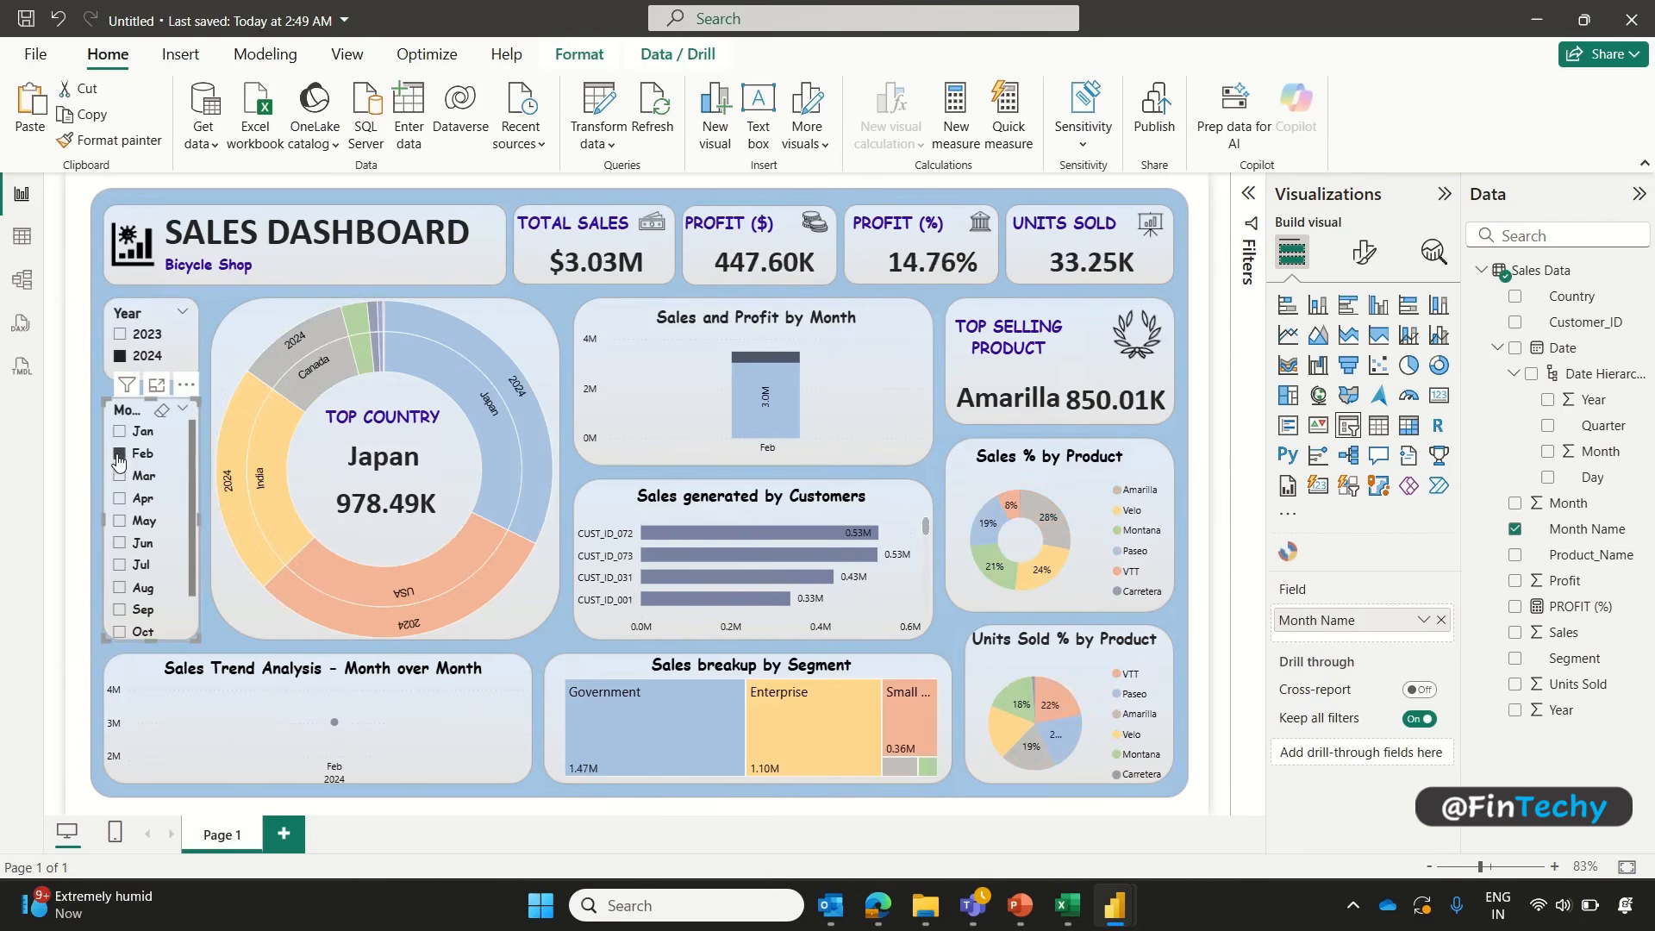
{"action": "left_click", "coordinate": [120, 356]}
{"action": "left_click", "coordinate": [121, 476]}
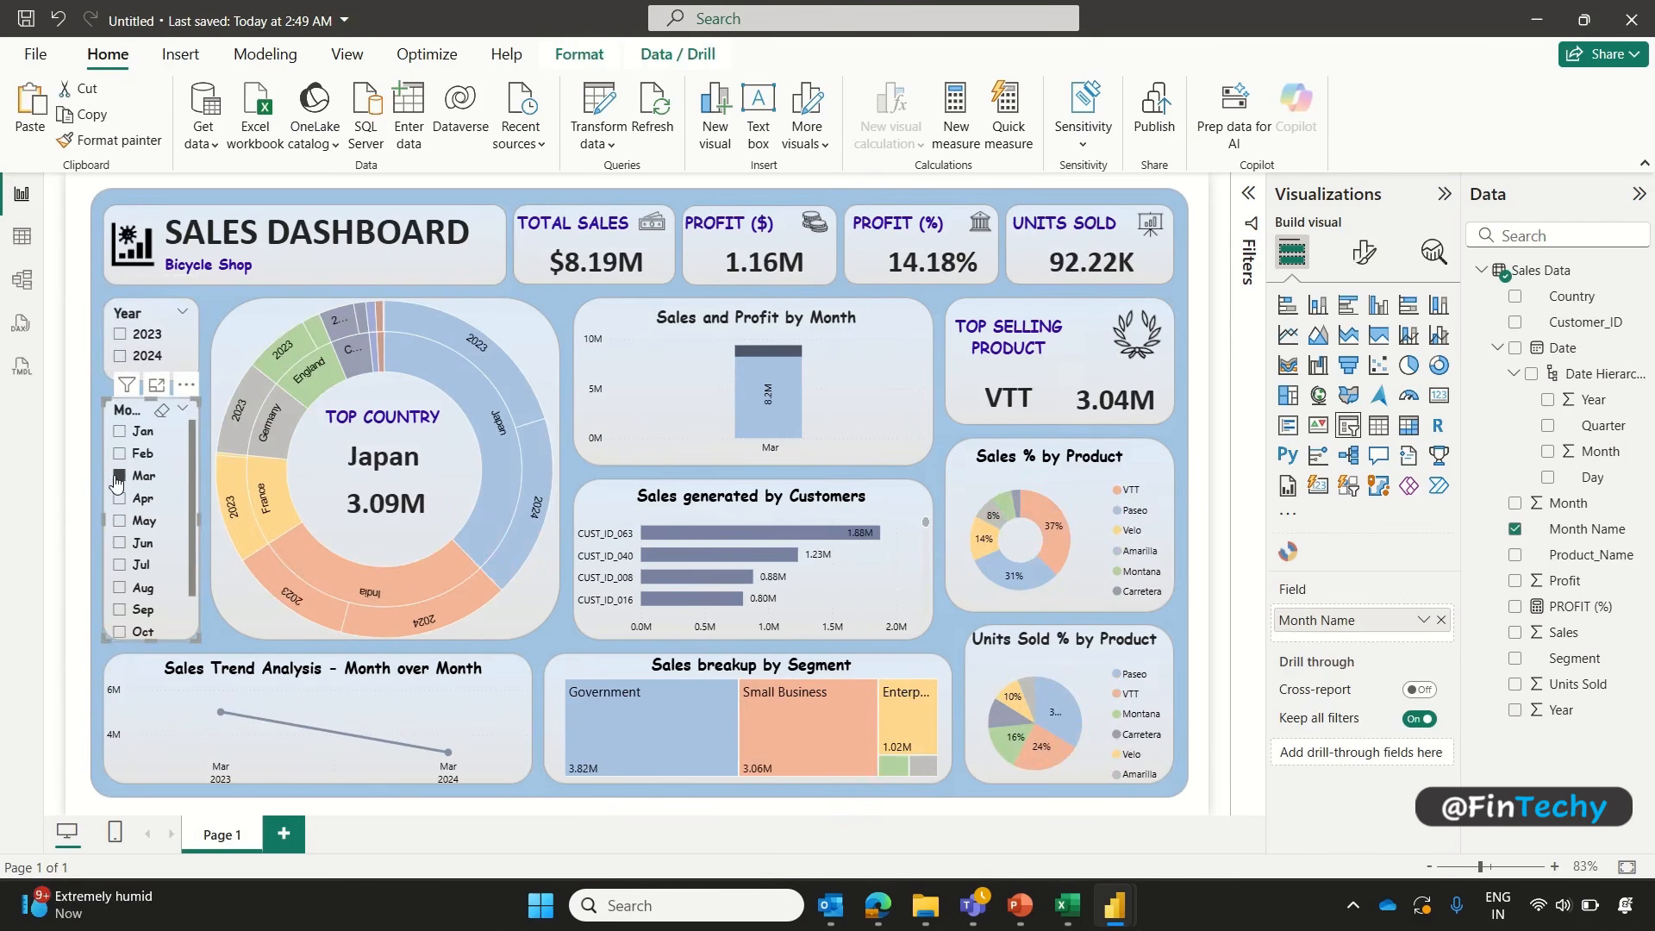
{"action": "left_click", "coordinate": [119, 544]}
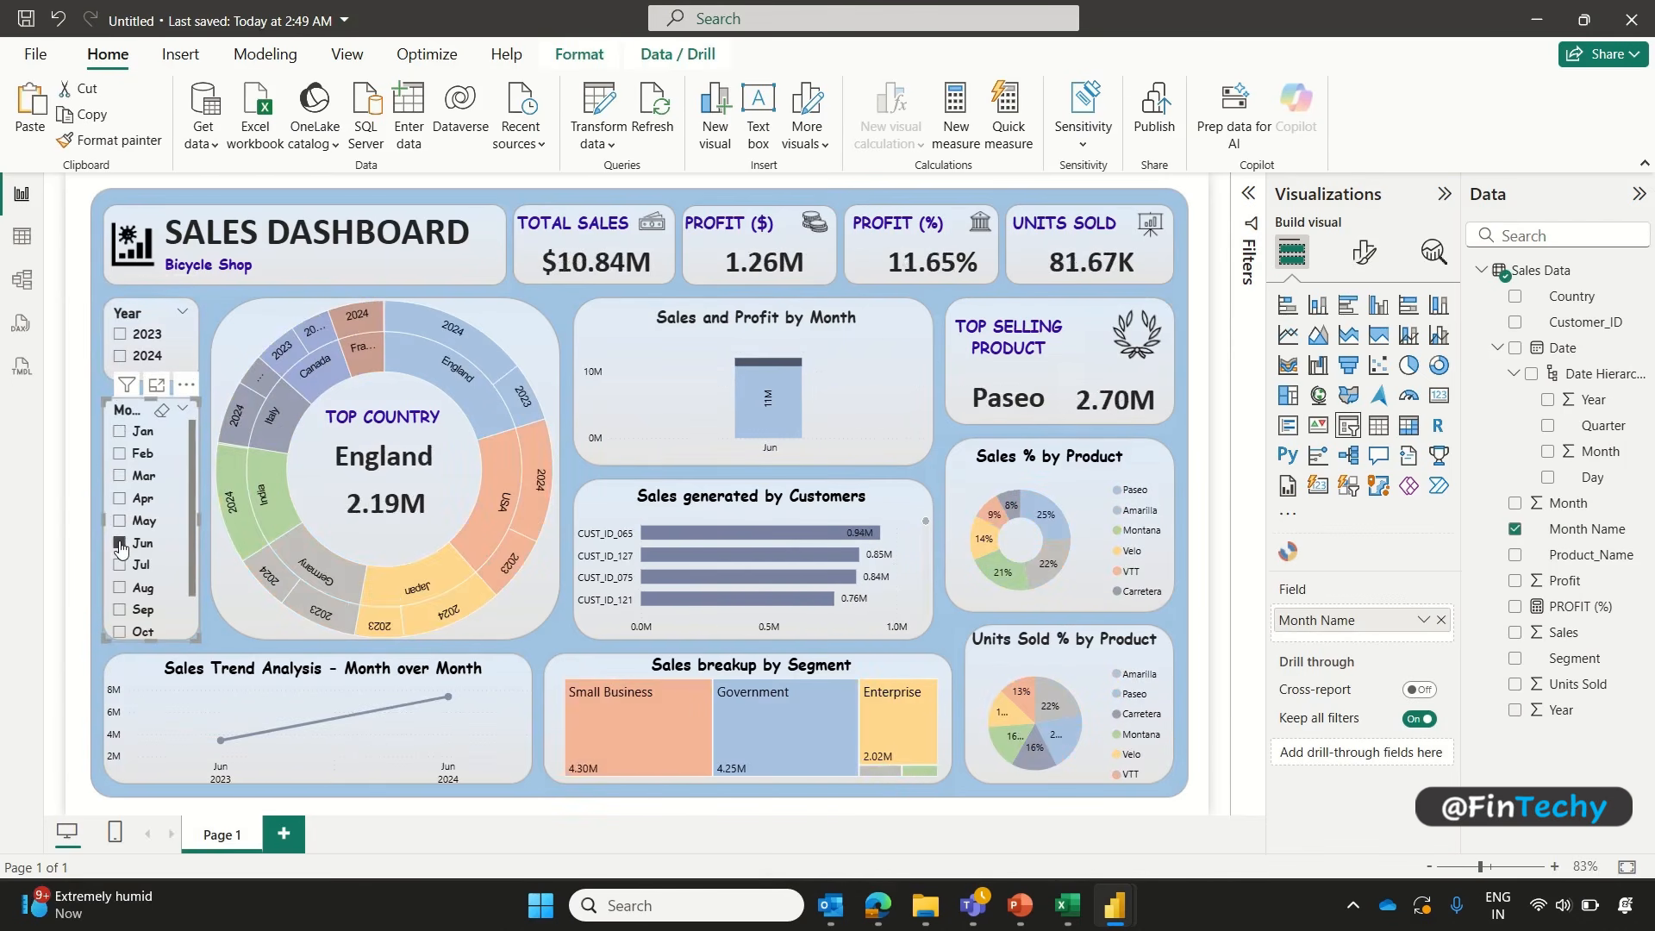
{"action": "left_click", "coordinate": [121, 544]}
Step: Check cross-highlighting with the Government segment of the treemap and a slice of the Sales % by Product donut, clearing each selection
{"action": "left_click", "coordinate": [648, 709]}
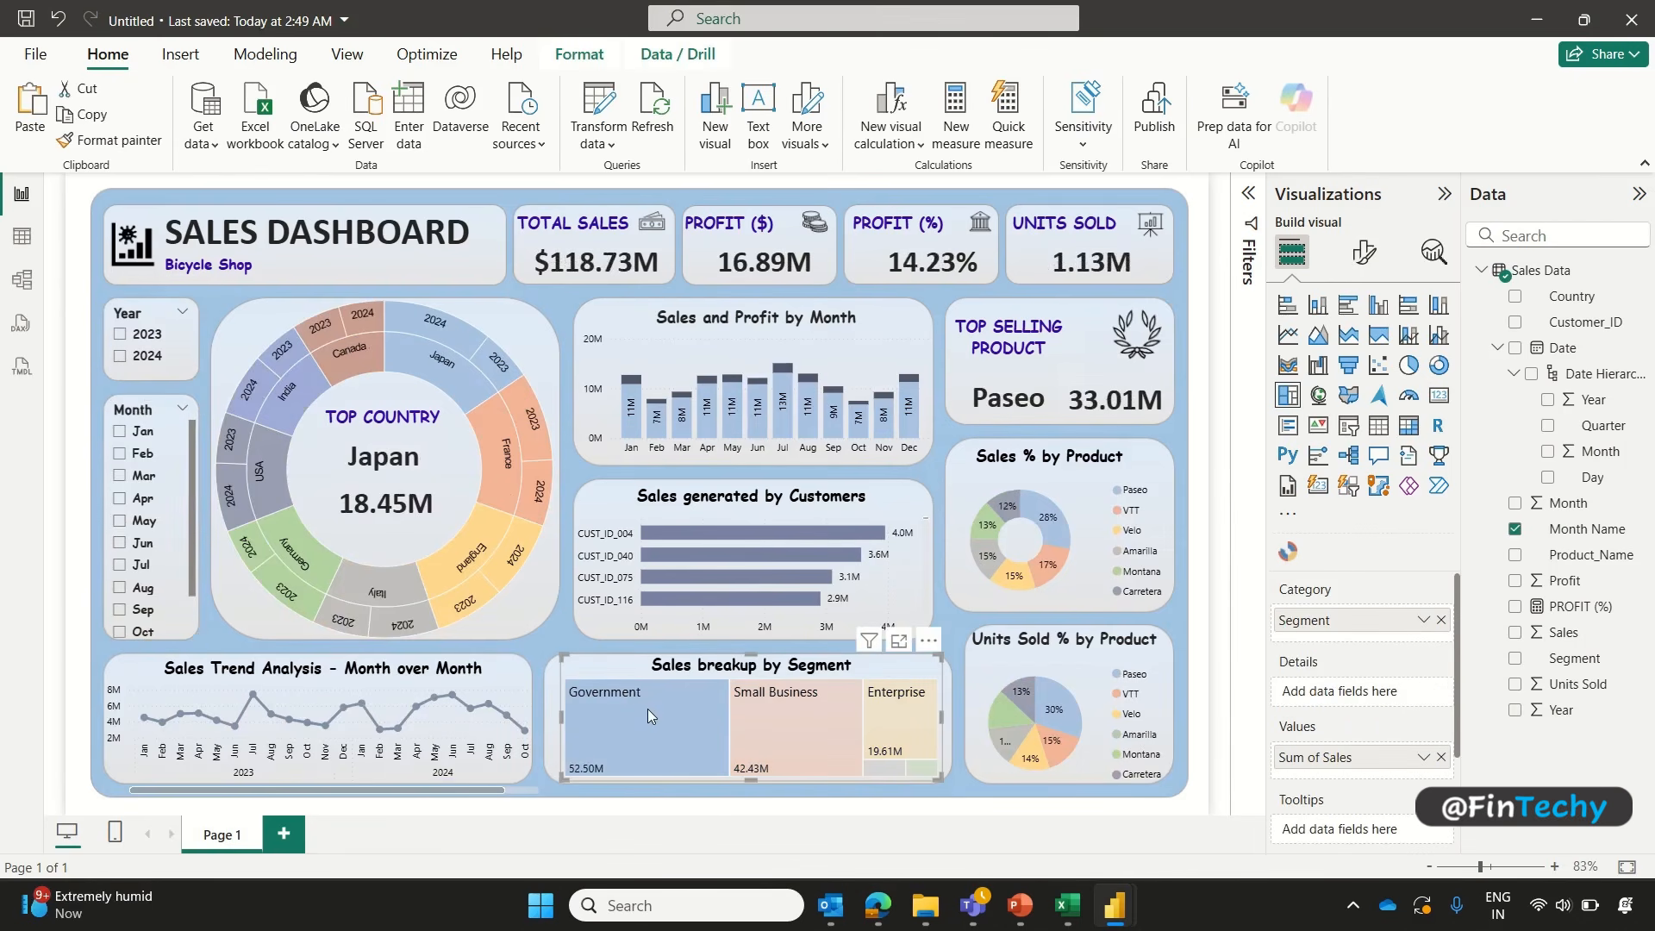
{"action": "left_click", "coordinate": [648, 708]}
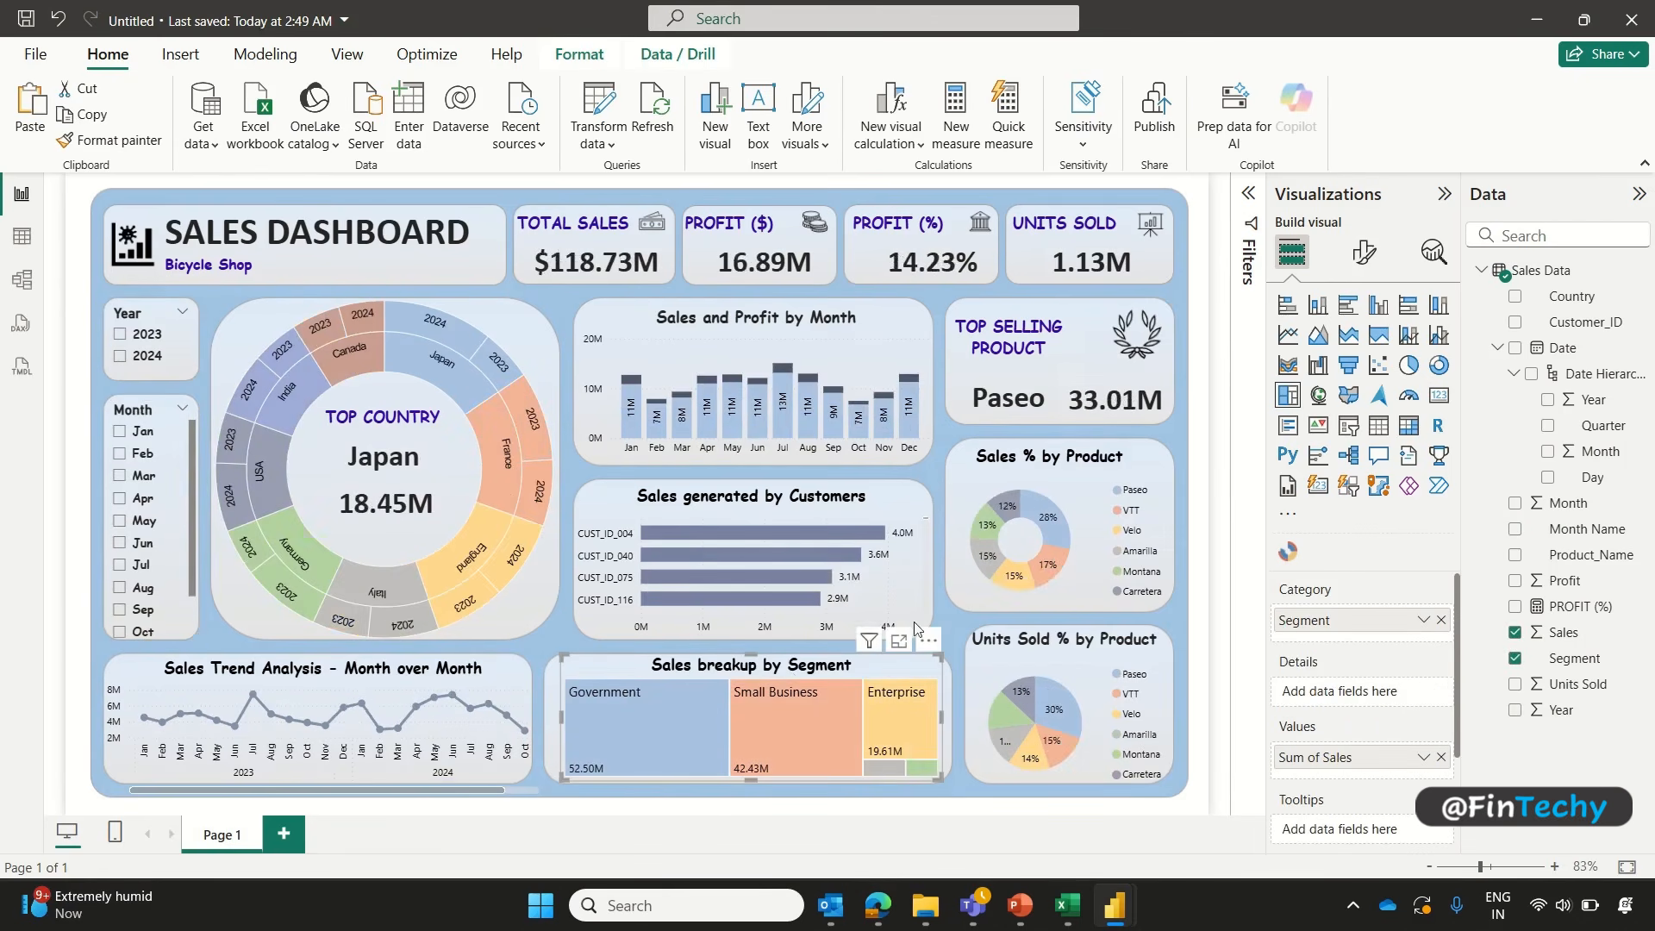
{"action": "left_click", "coordinate": [1039, 512]}
{"action": "left_click", "coordinate": [1038, 514]}
{"action": "left_click", "coordinate": [1036, 509]}
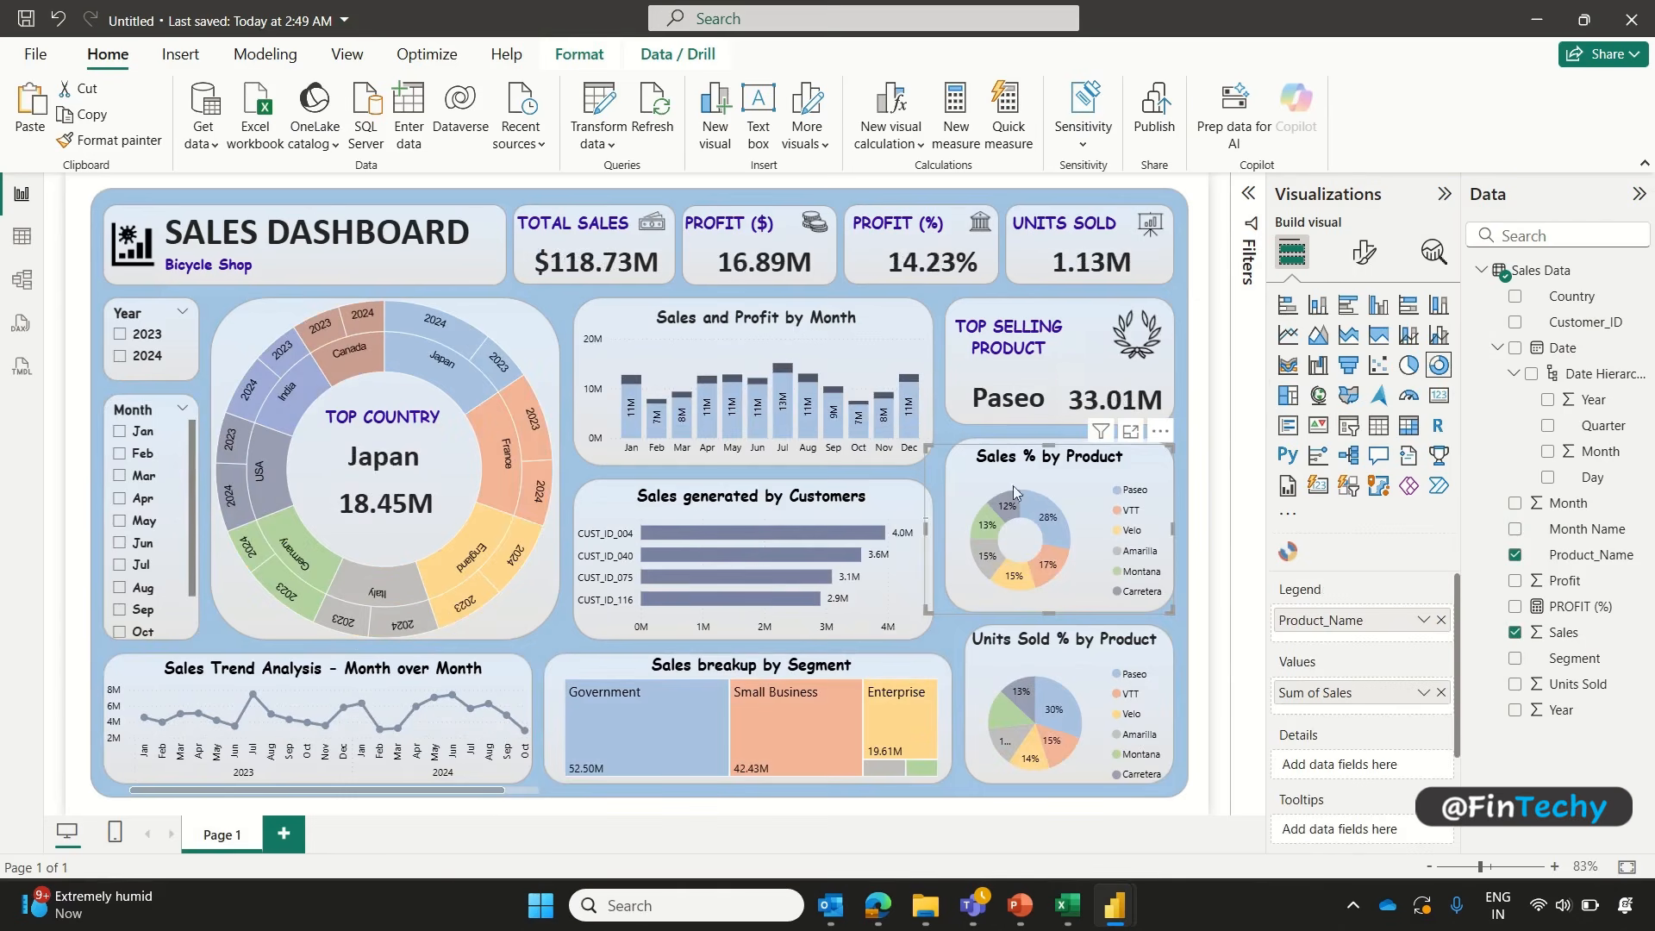
{"action": "mouse_move", "coordinate": [913, 404]}
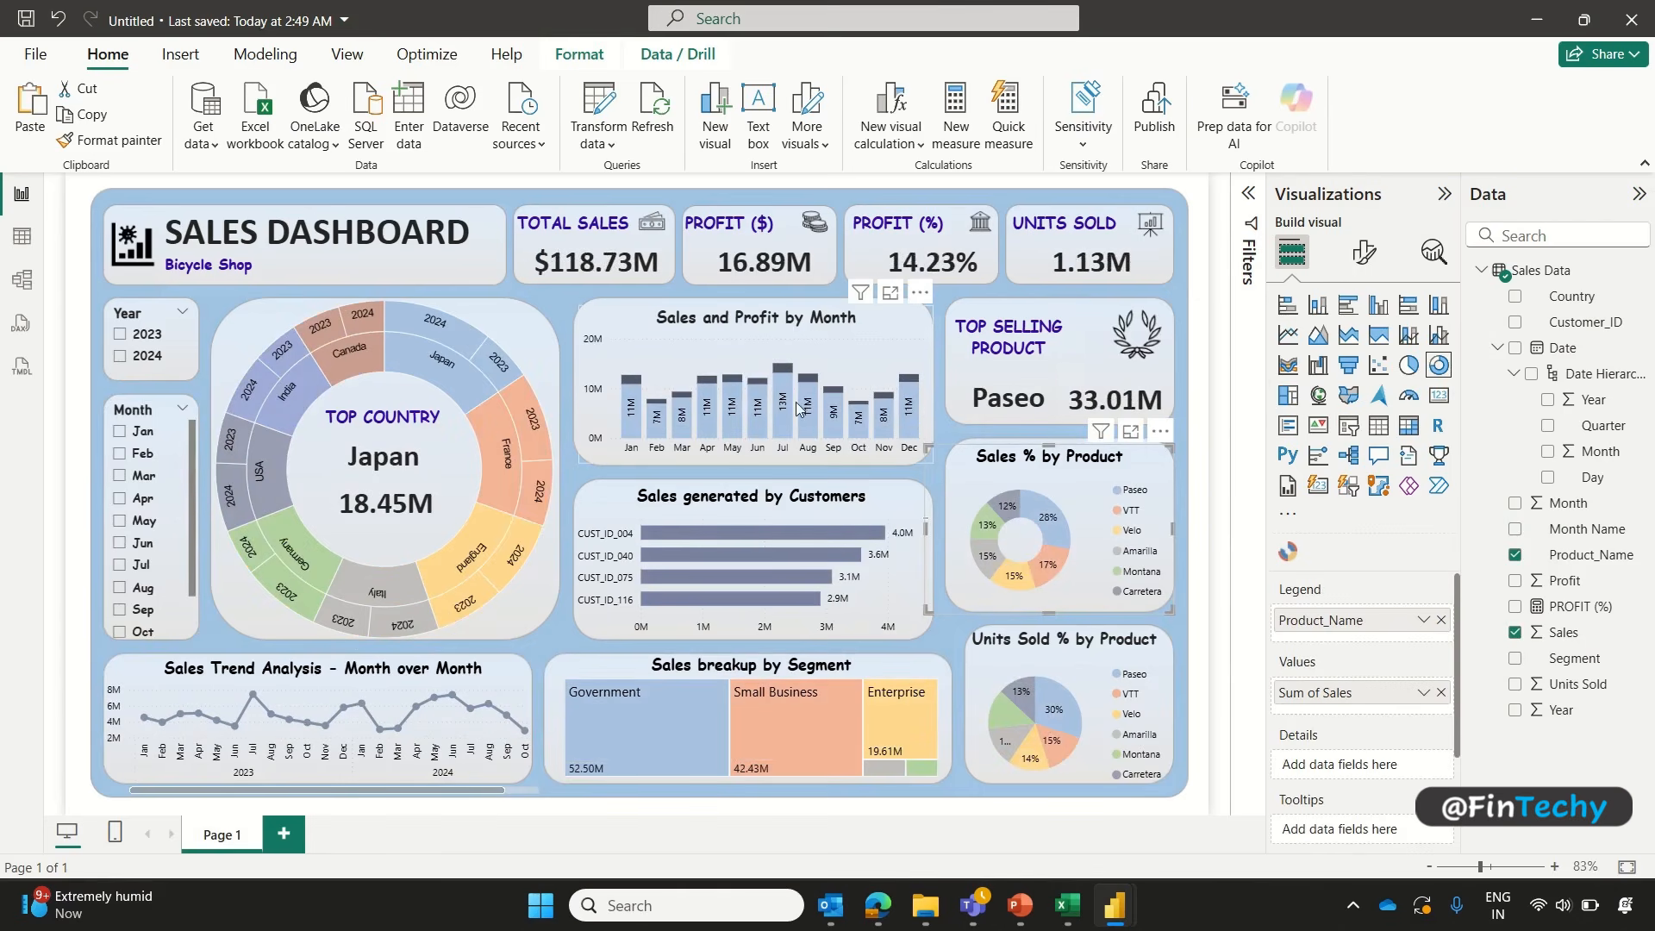